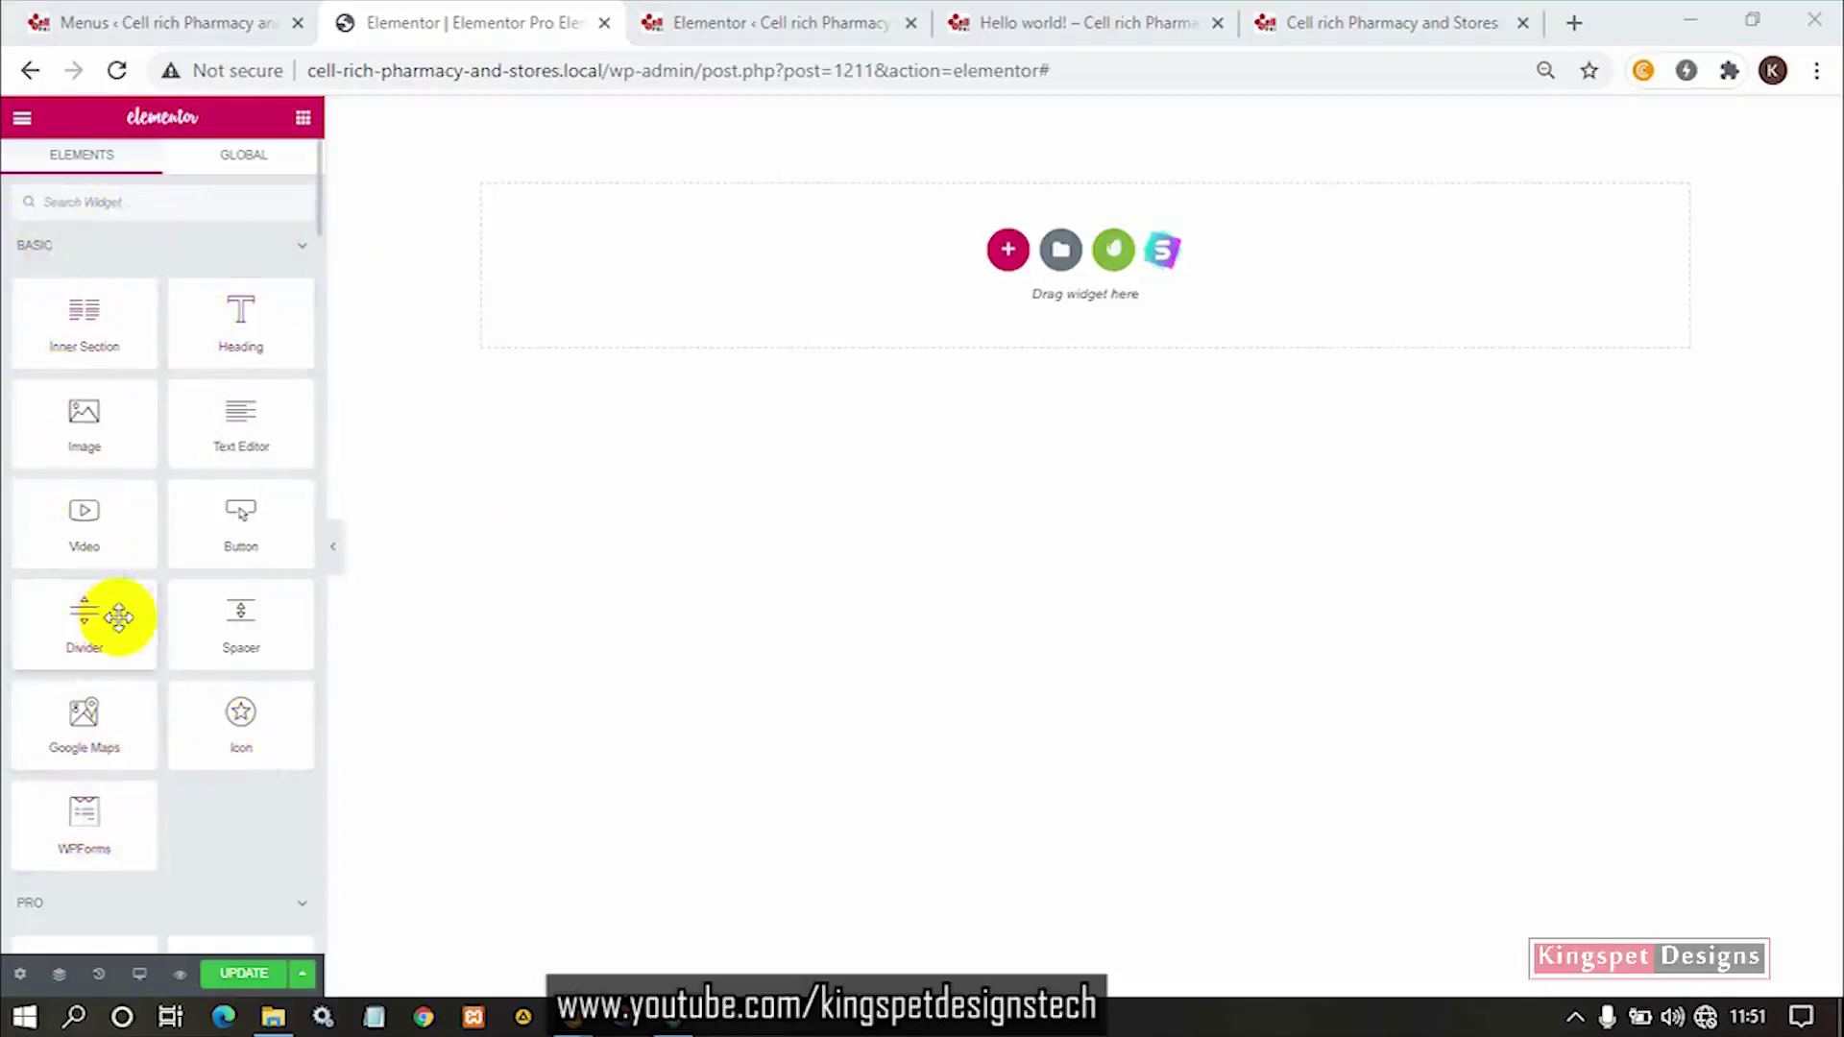
Look through the Basic and Pro widgets and add a new single-column section to the page.
scroll(119, 618, down, 3)
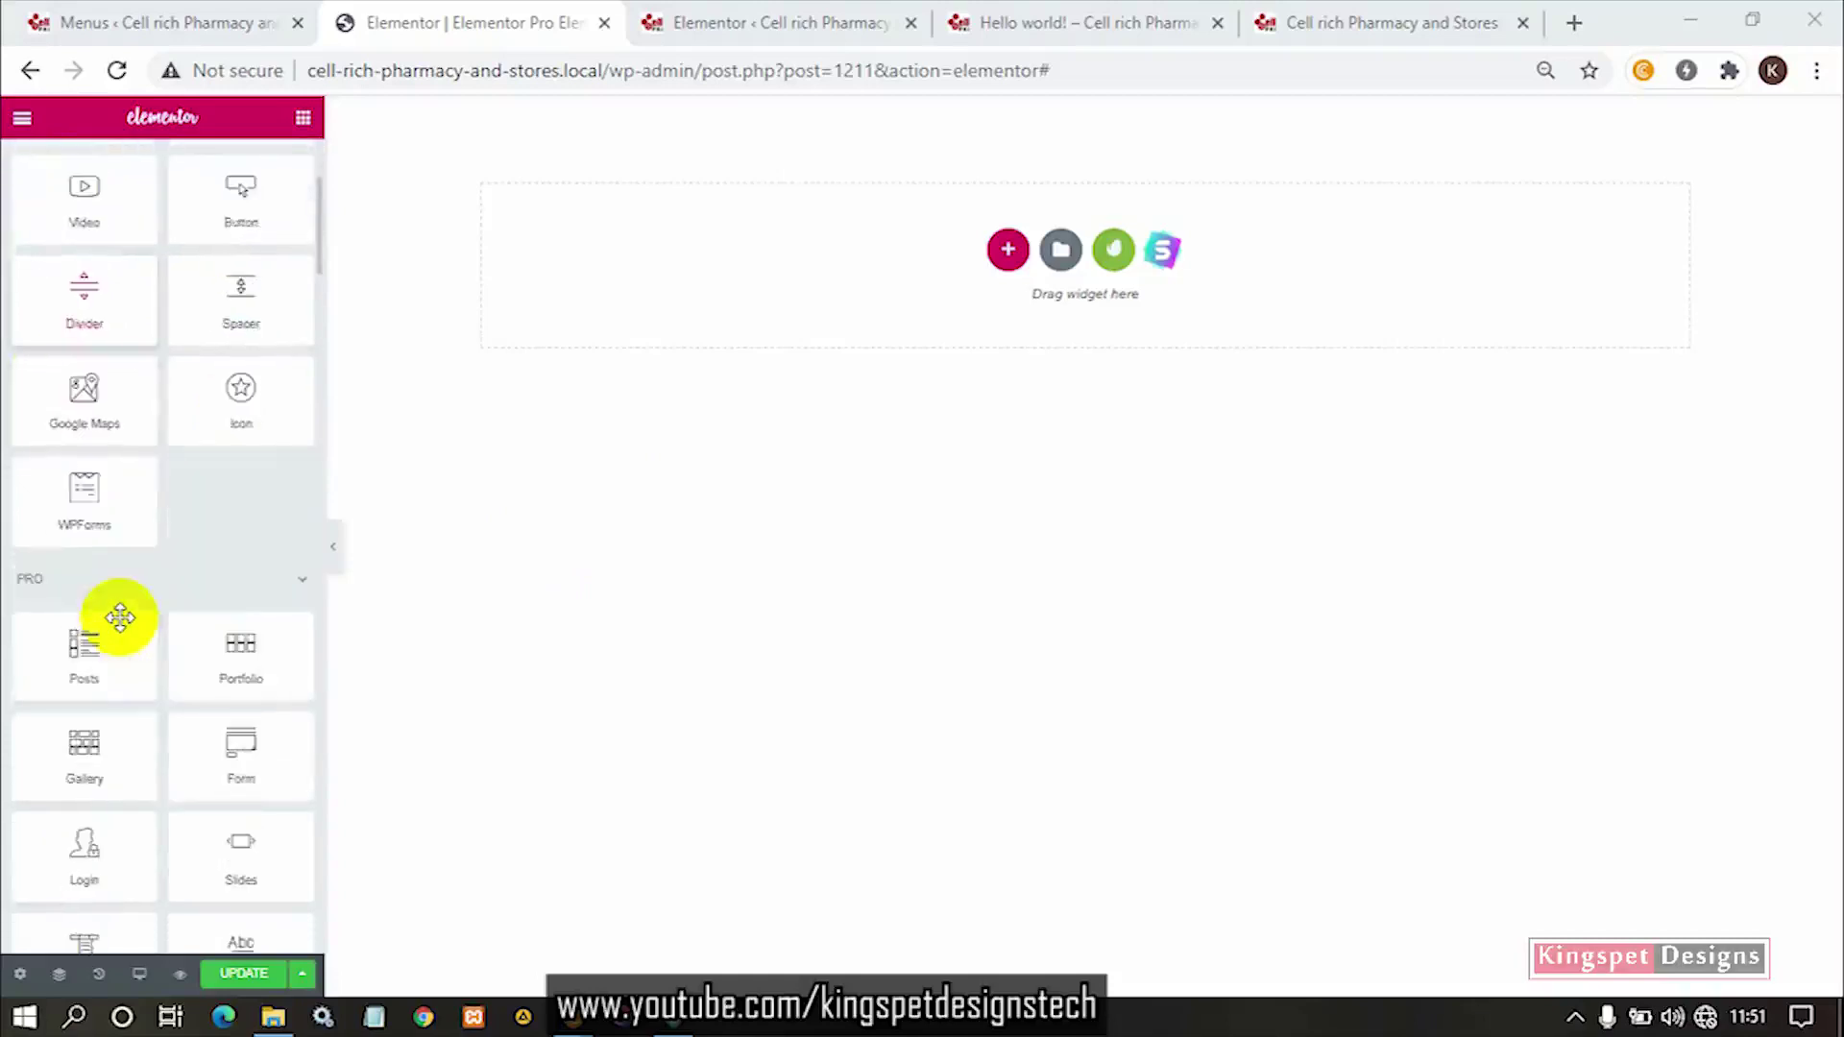
scroll(119, 617, down, 2)
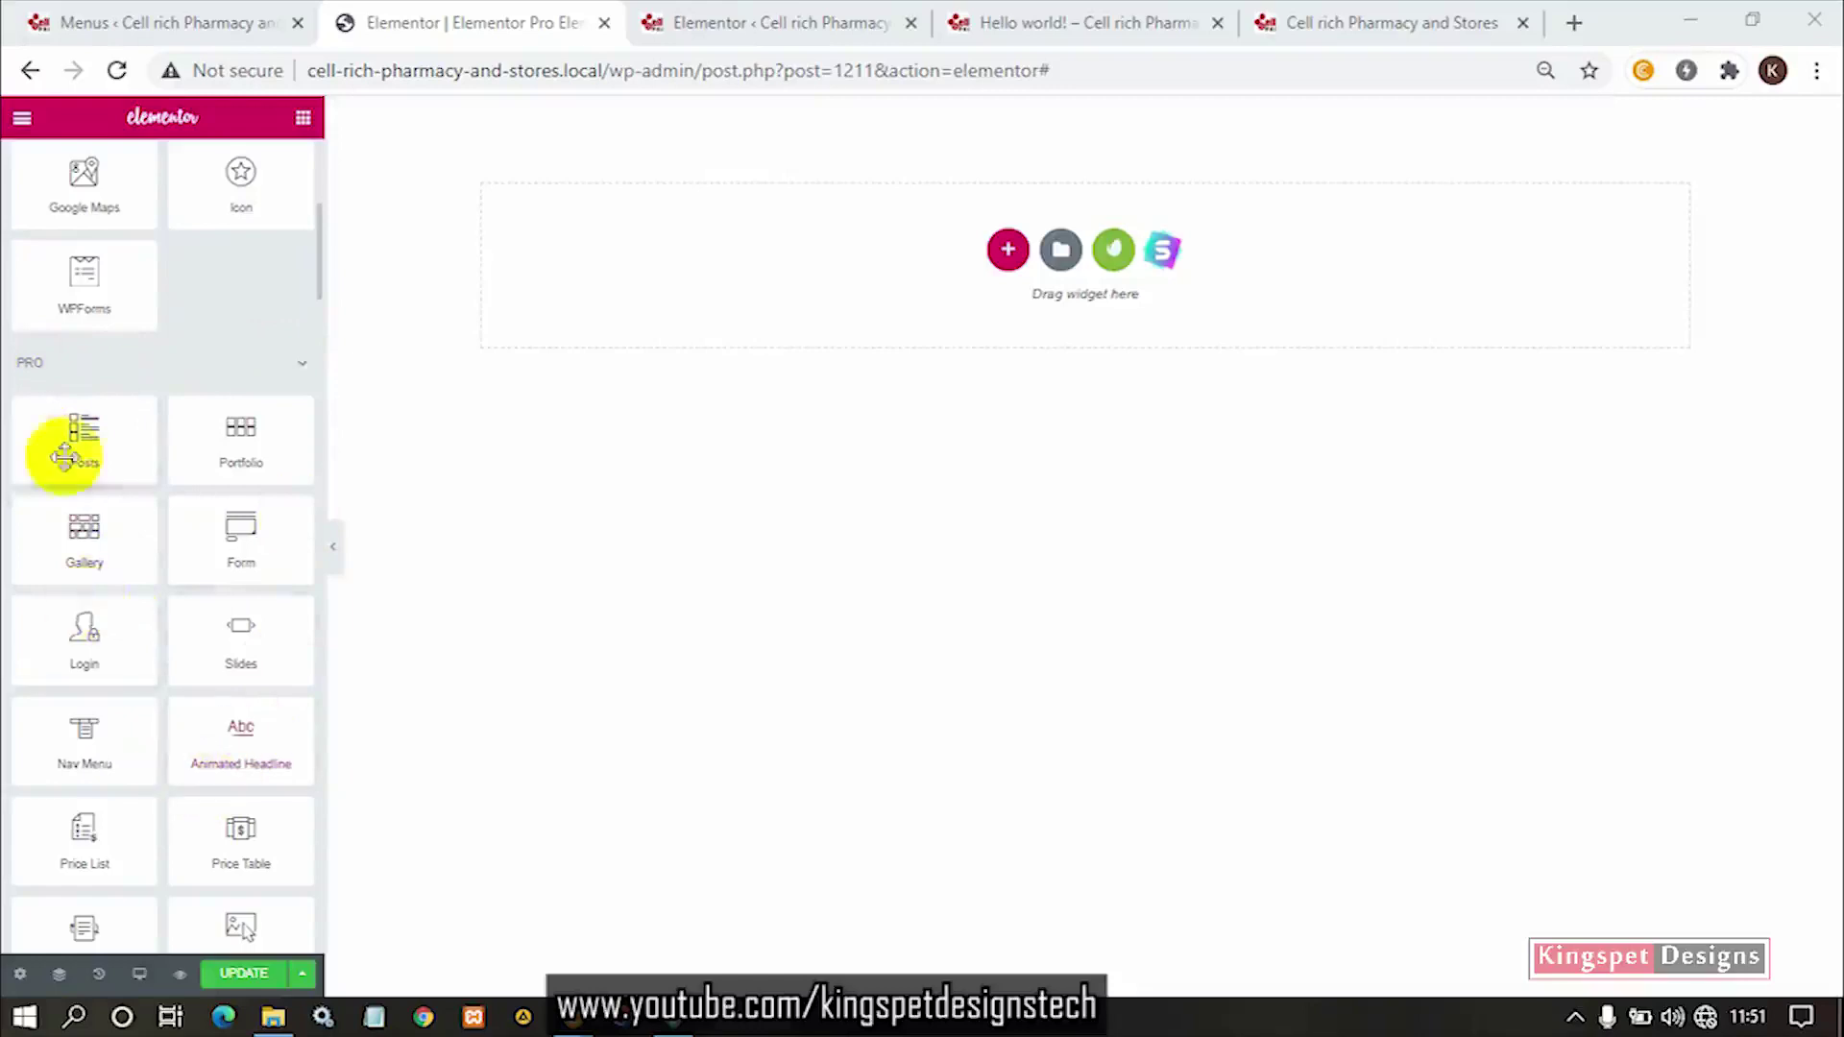
scroll(77, 408, down, 1)
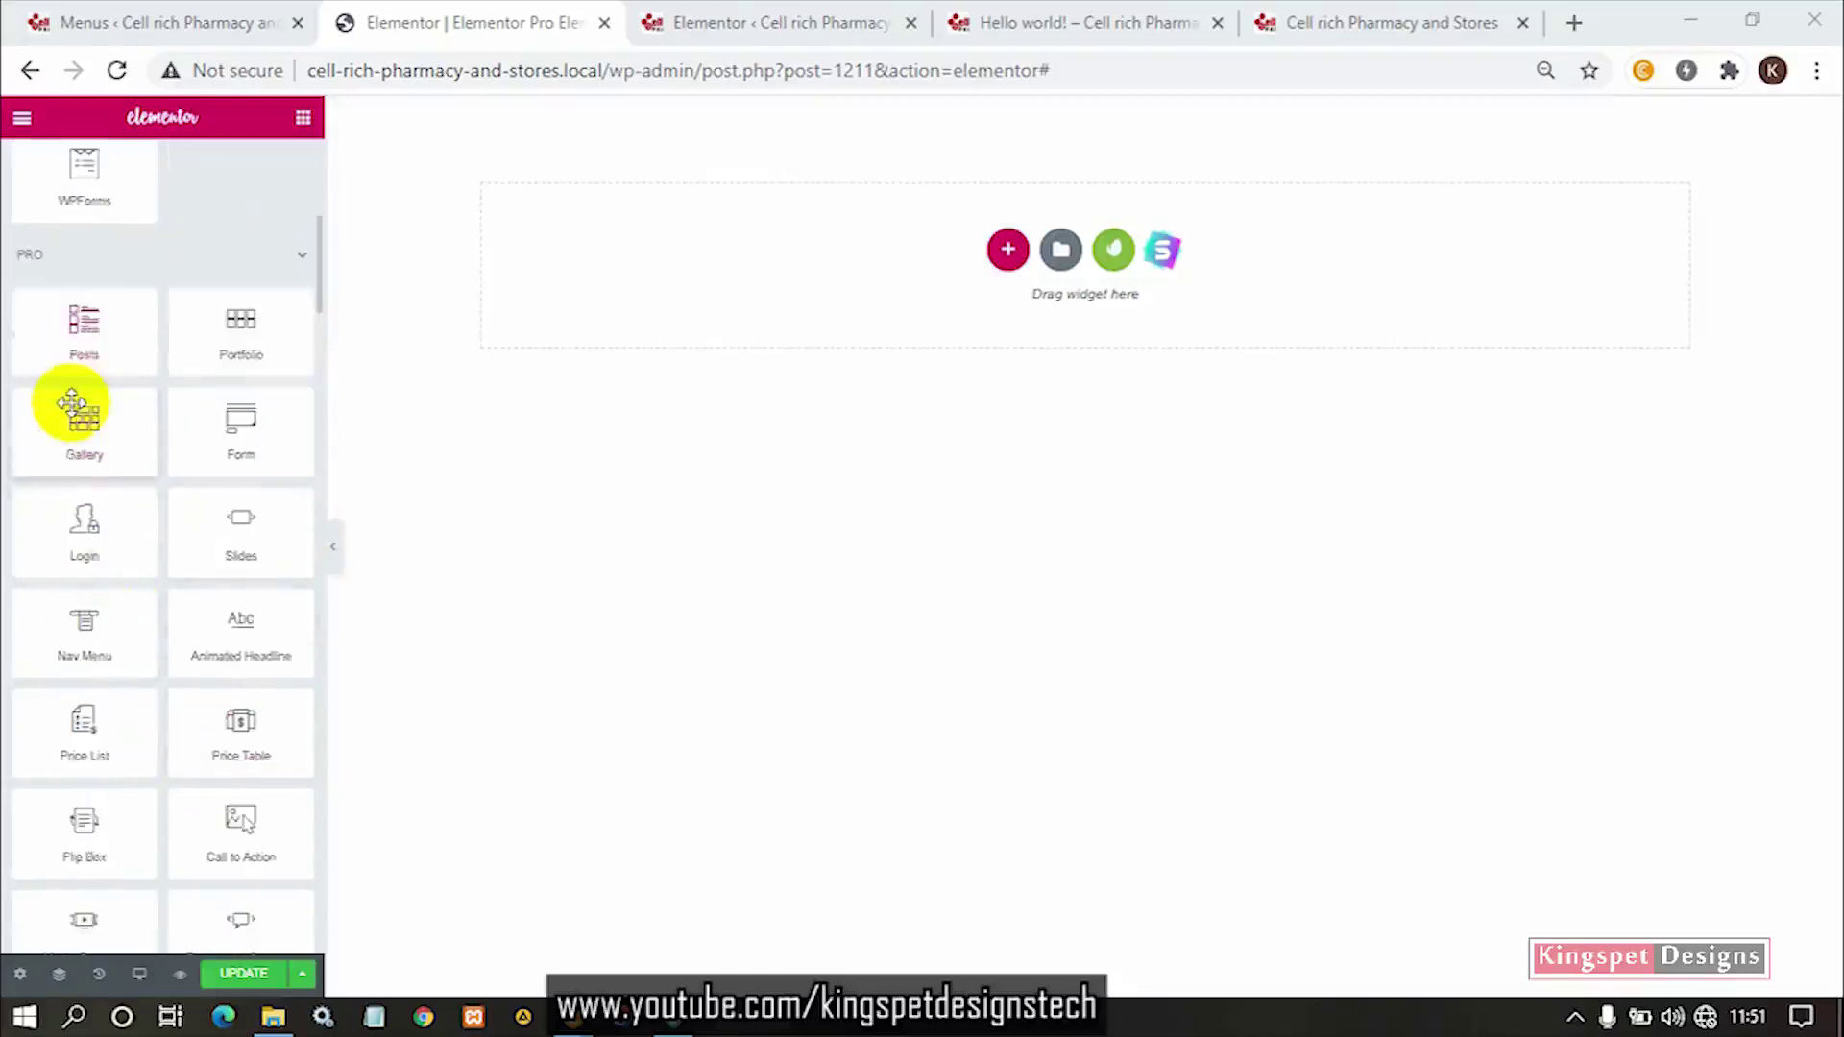
scroll(240, 816, down, 3)
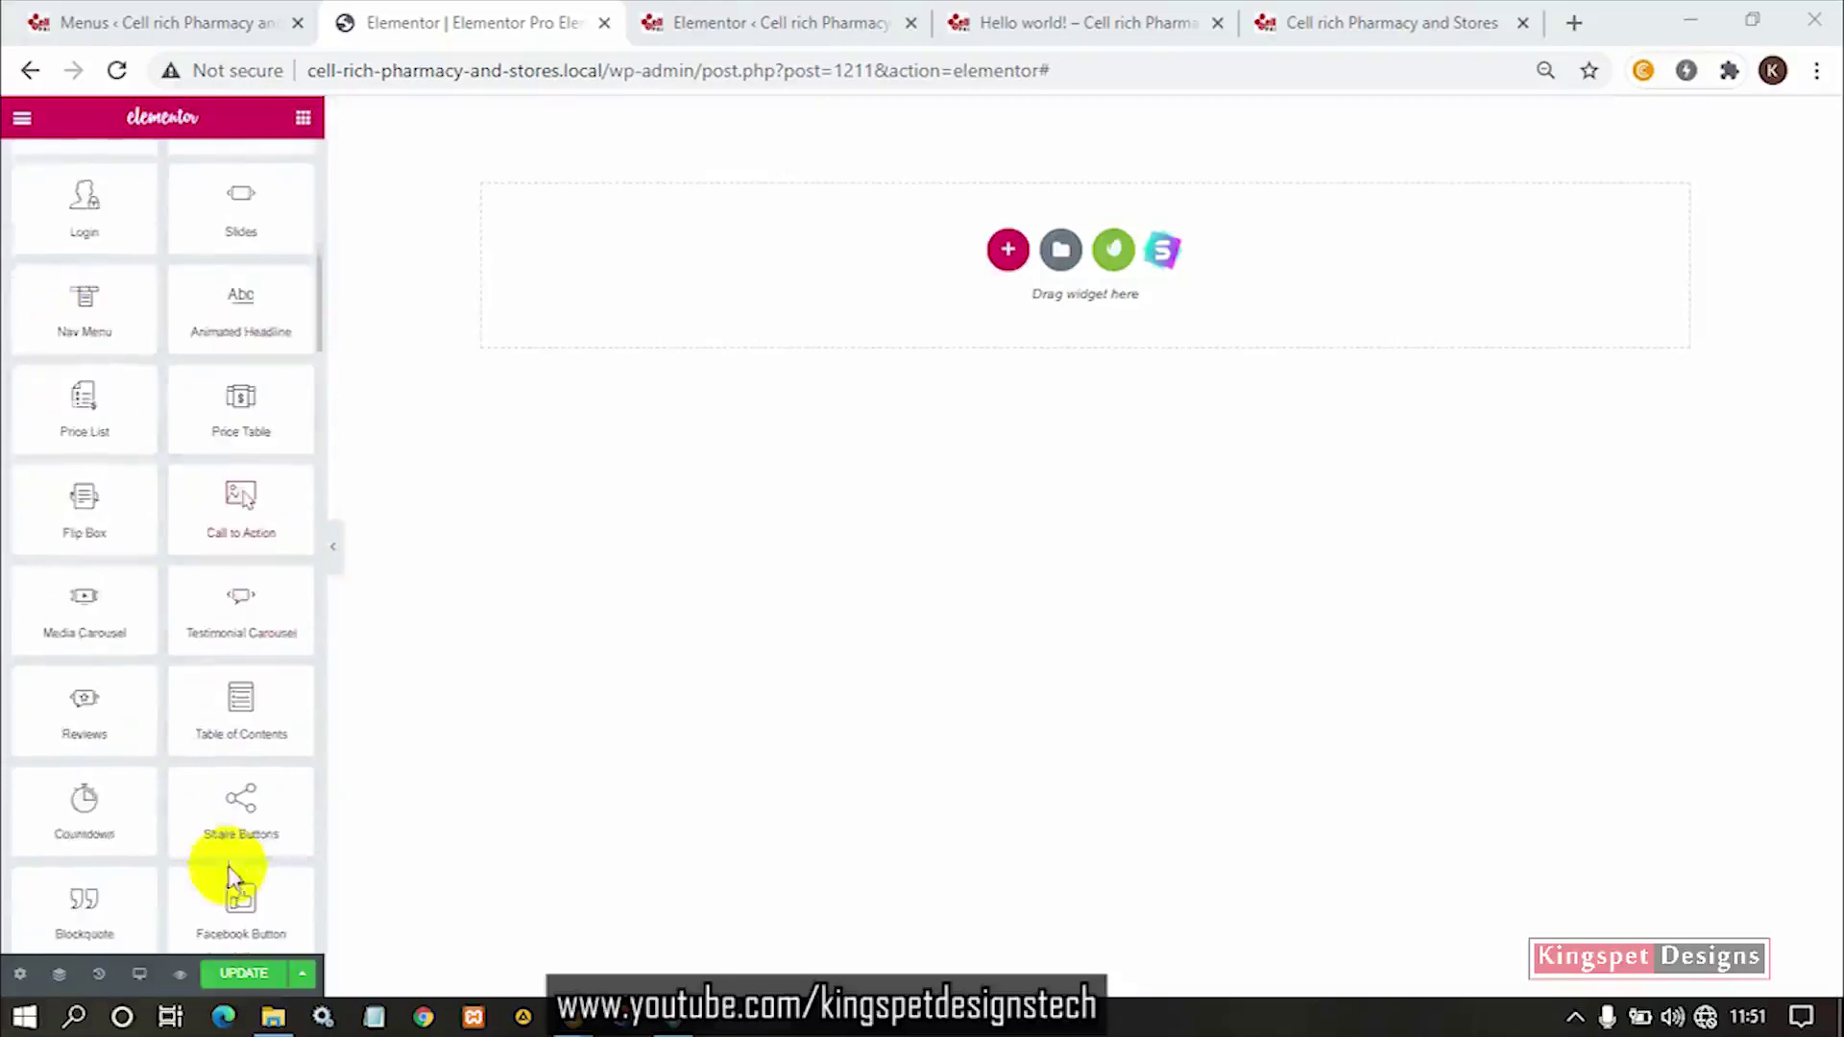
scroll(201, 627, up, 3)
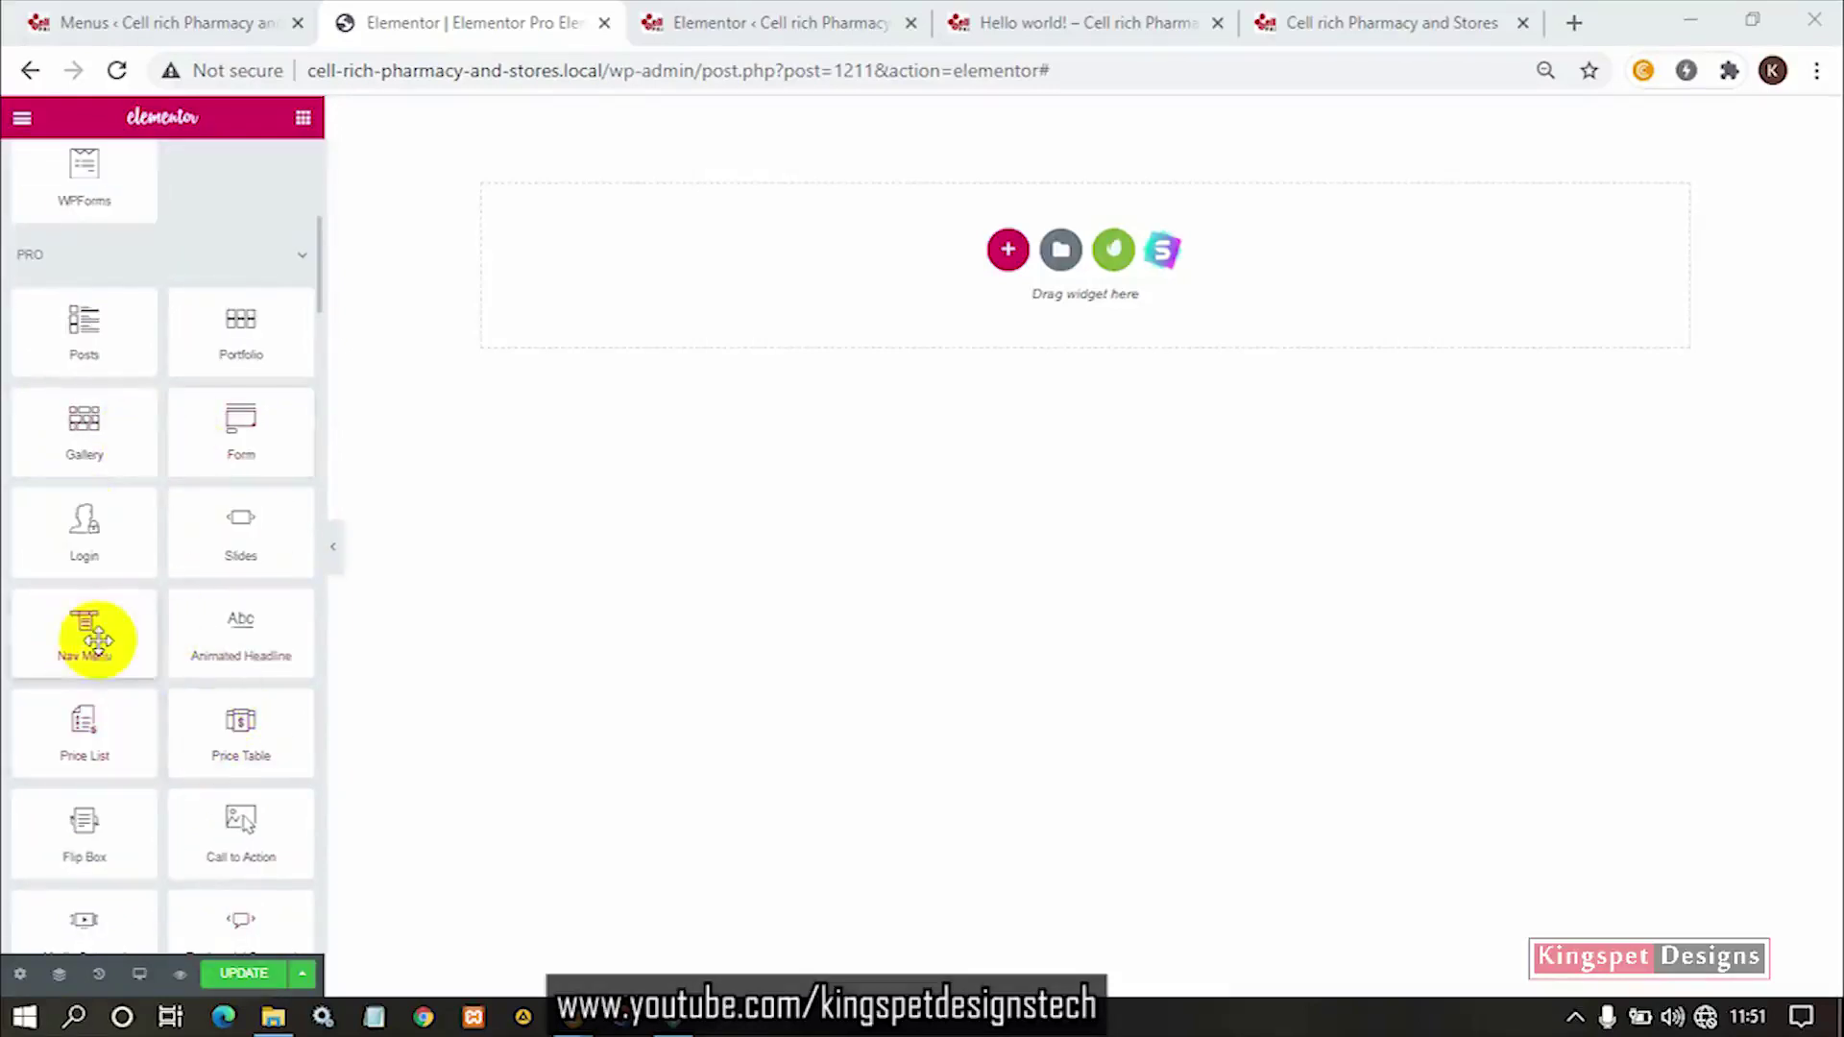
scroll(218, 543, up, 1)
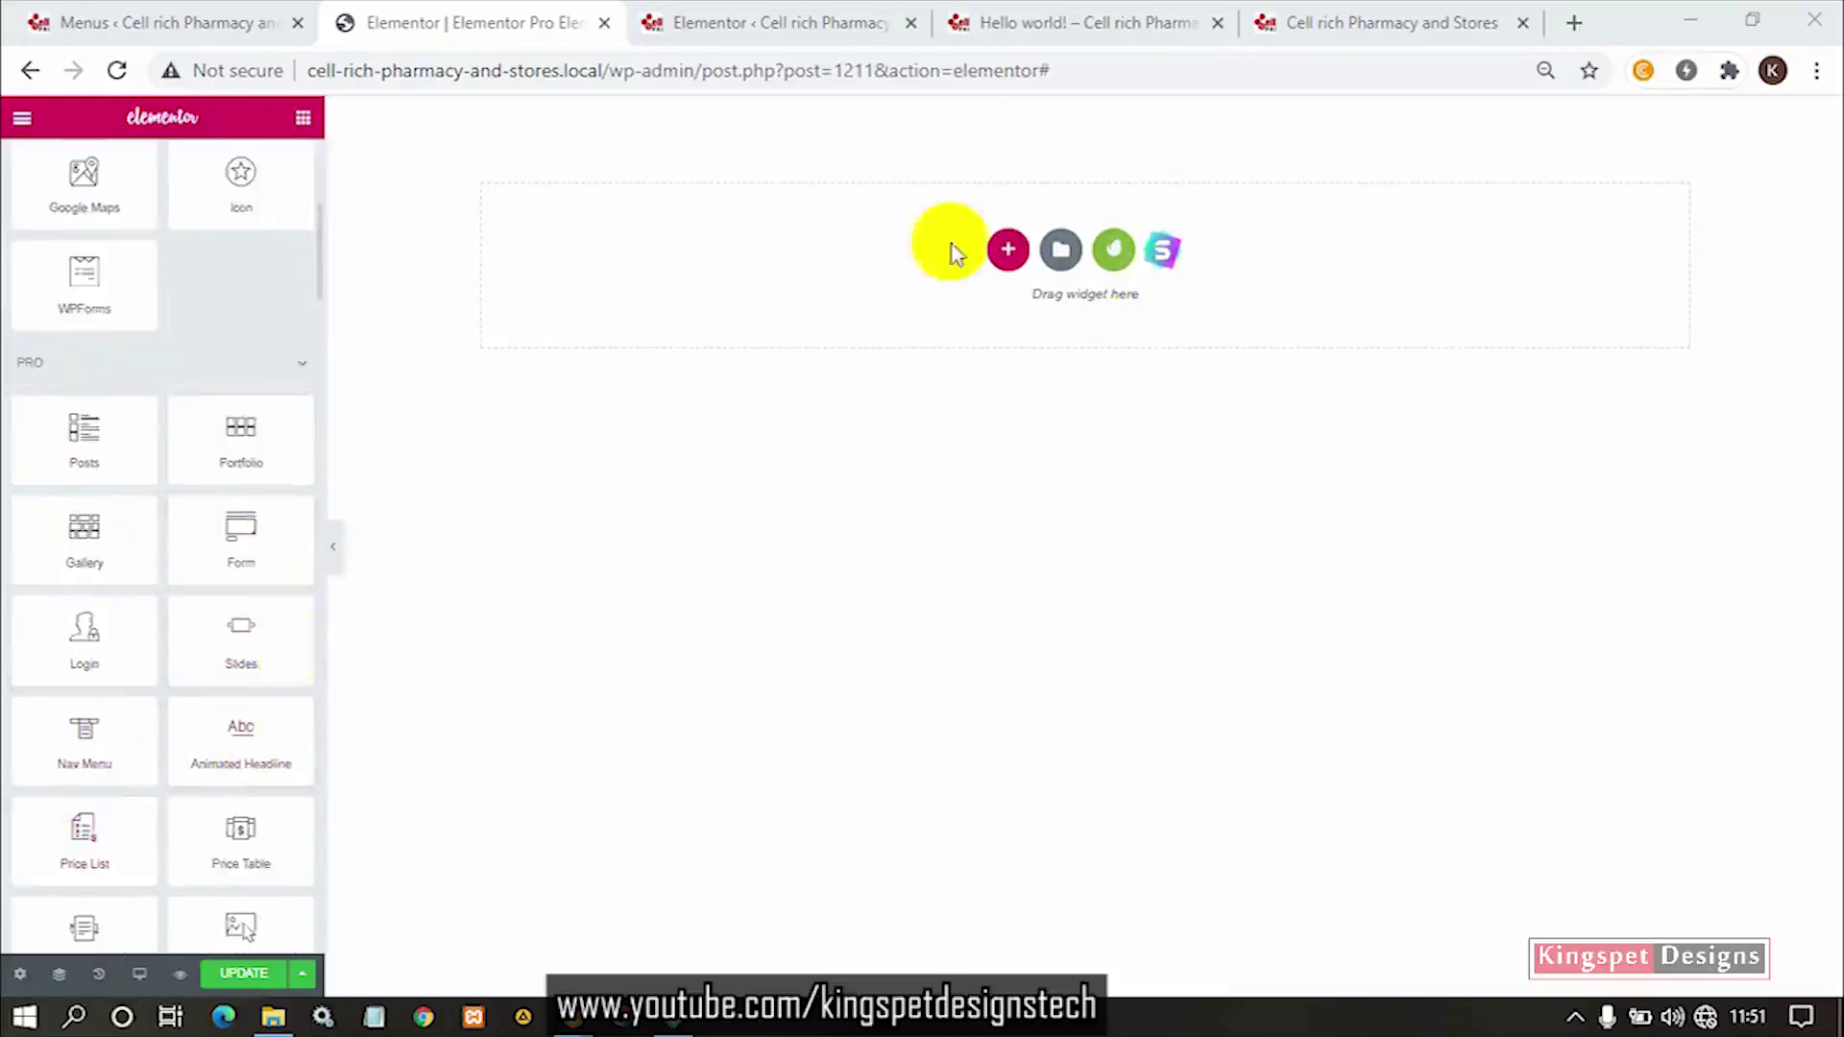
click(1008, 249)
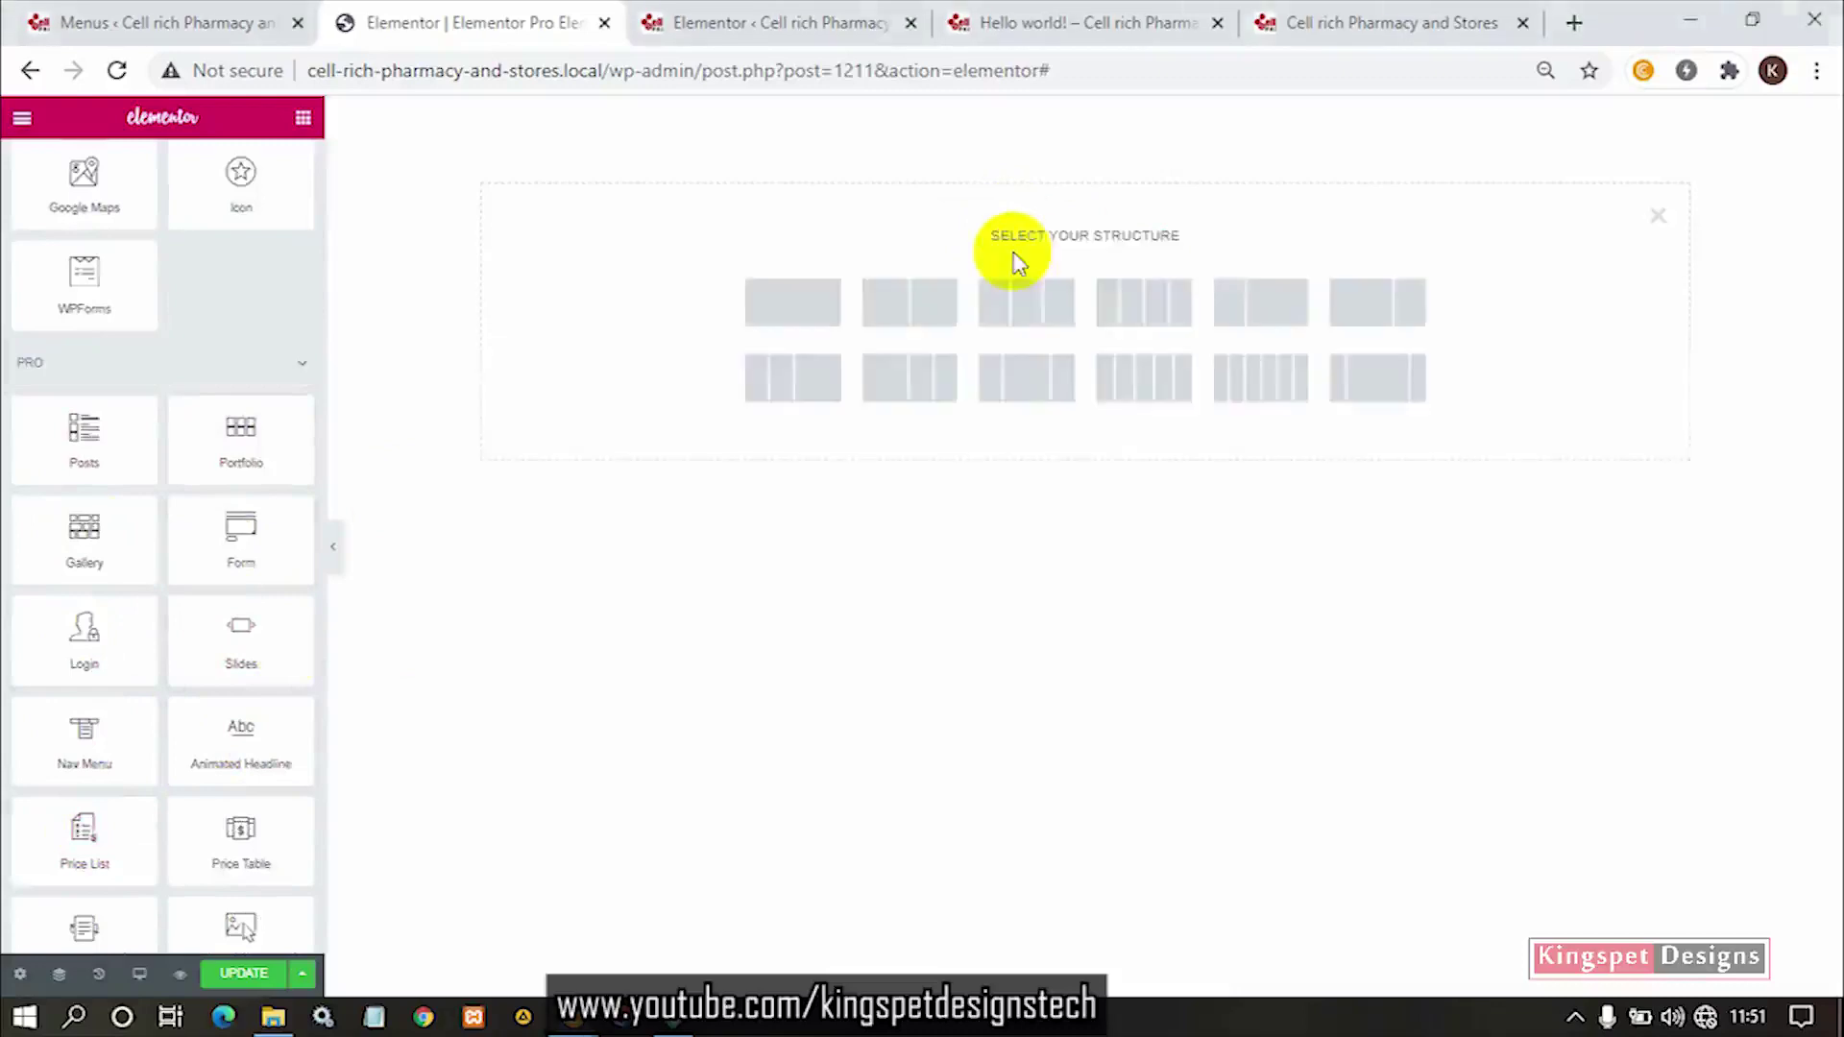
click(797, 317)
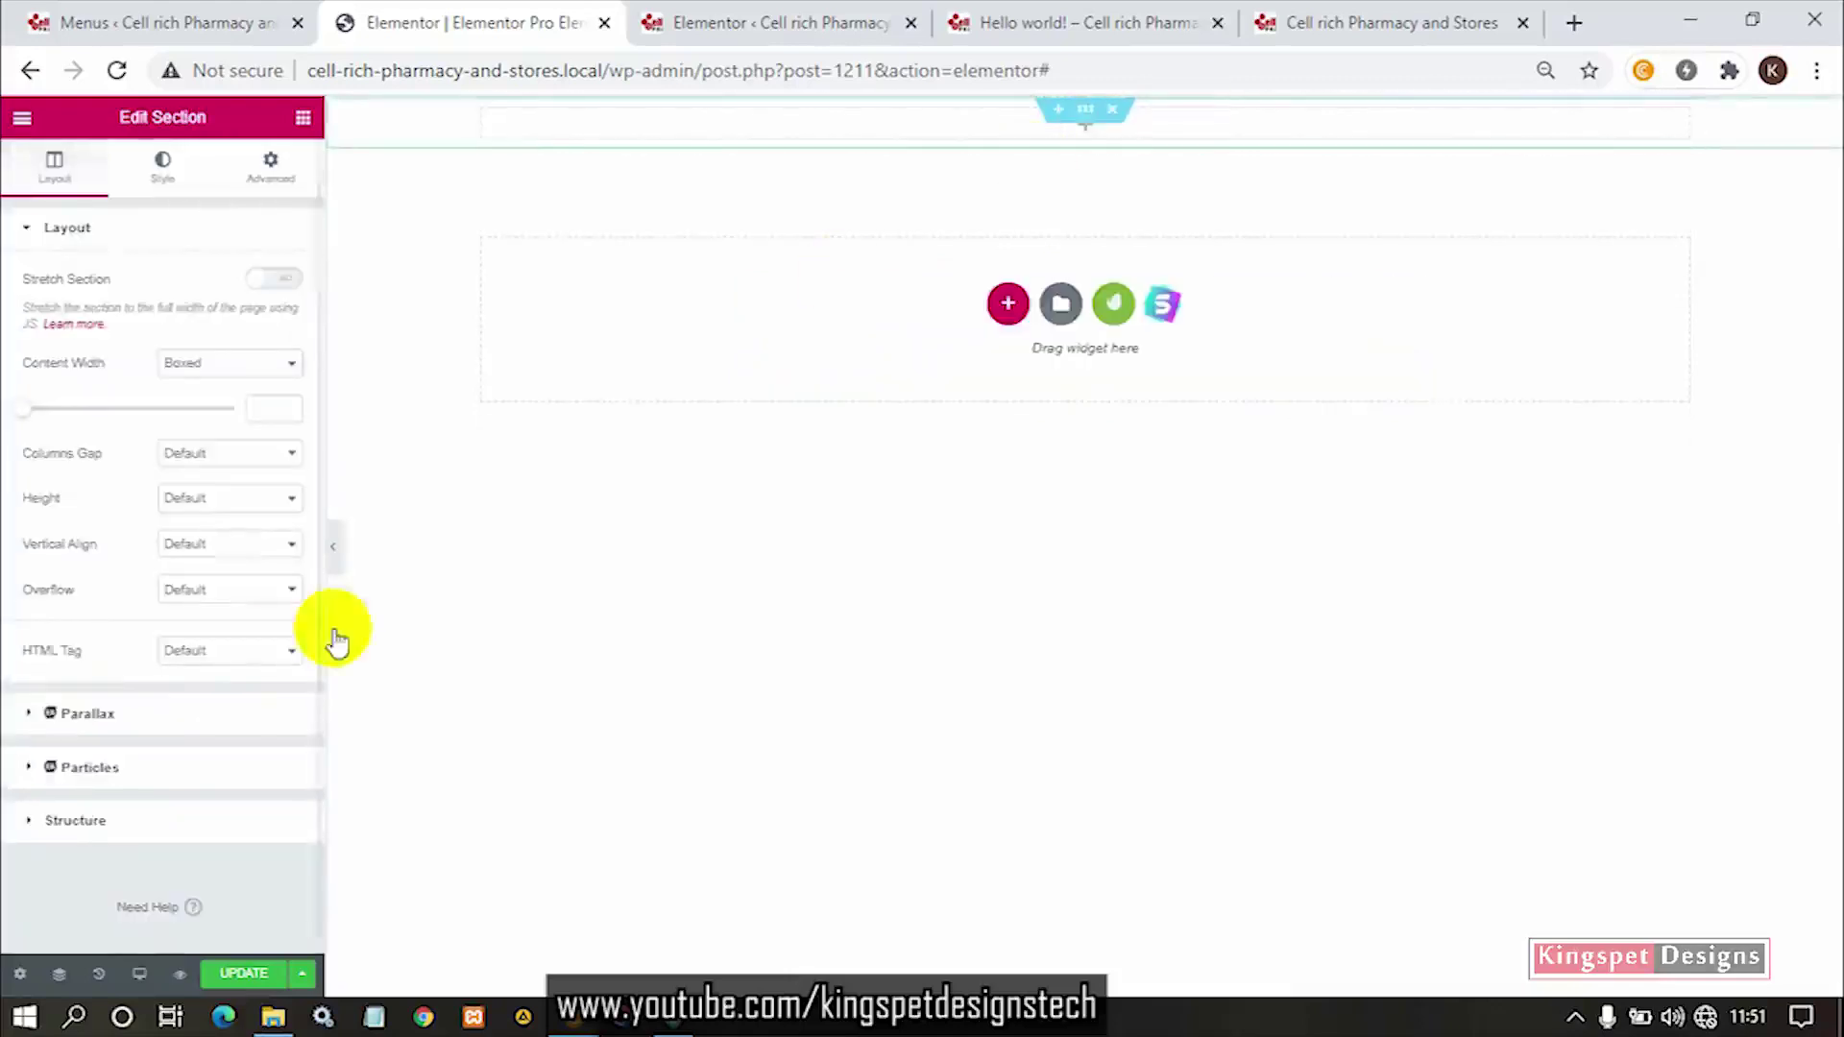
Place a Nav Menu widget in the new section and check its Services item.
click(303, 120)
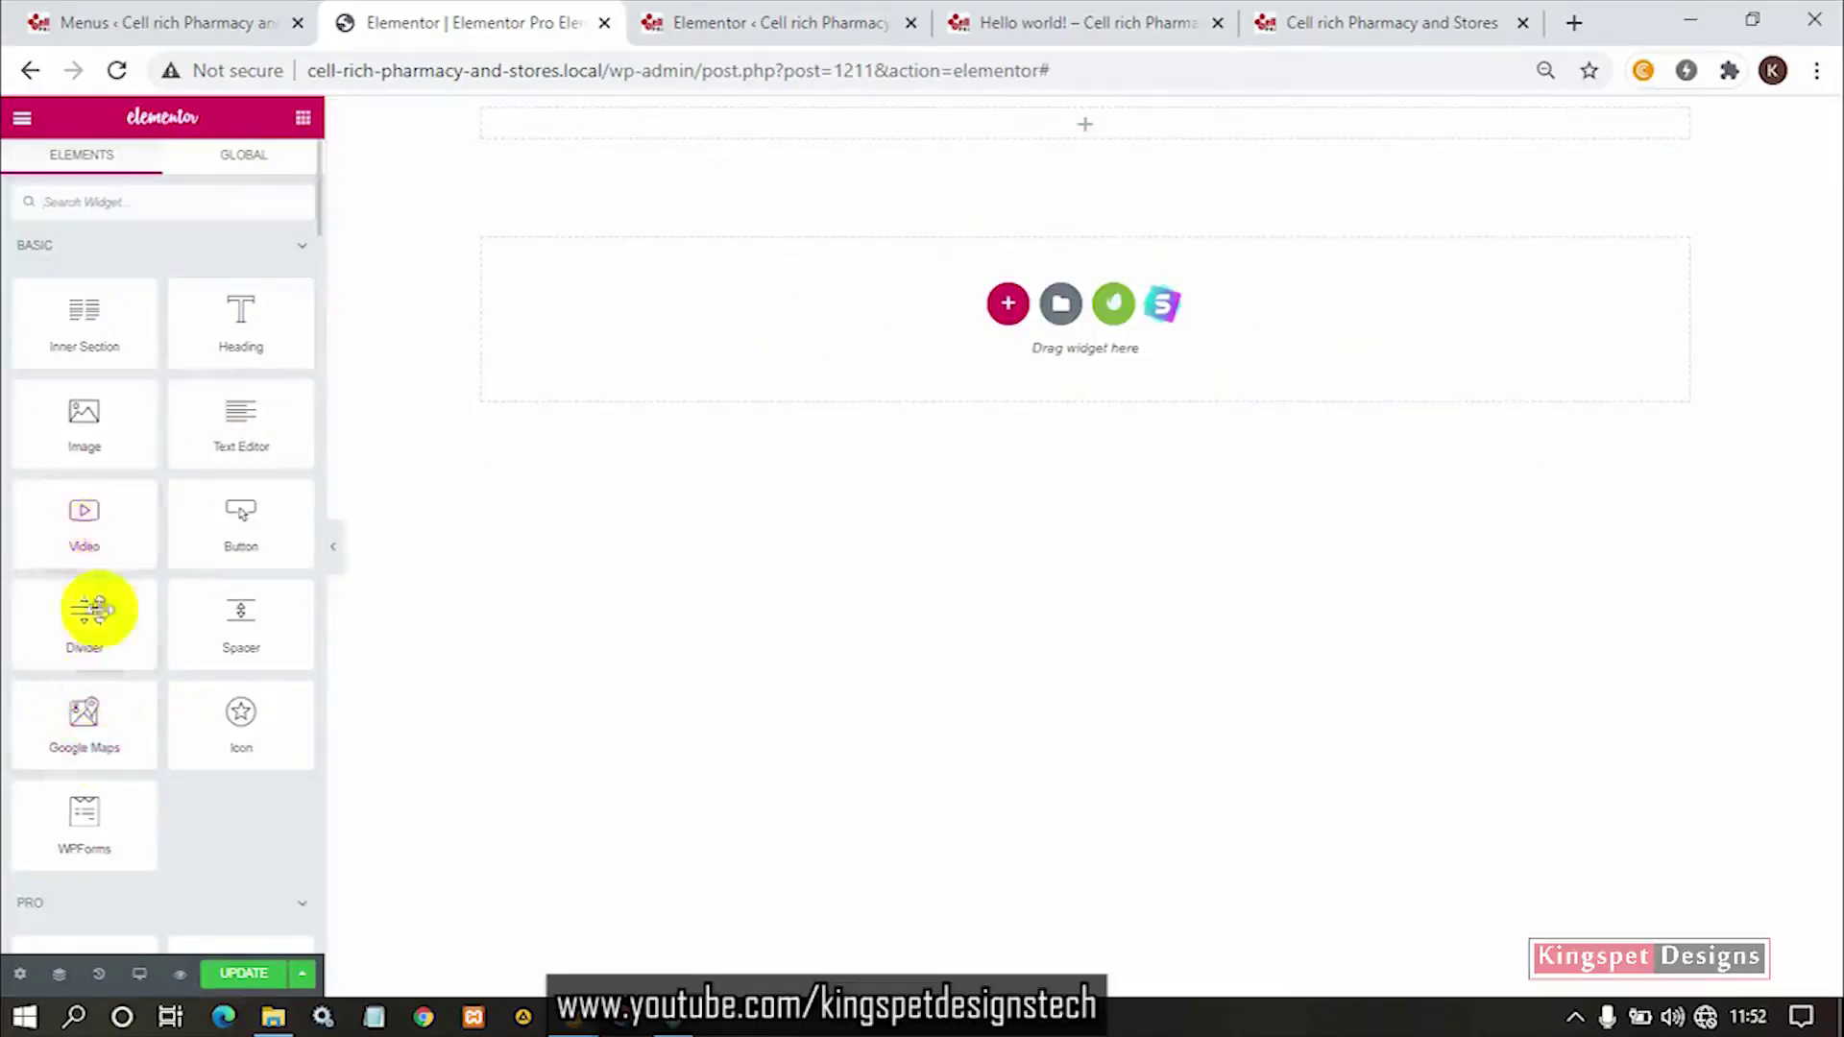
scroll(96, 609, down, 5)
drag(110, 737, 1124, 119)
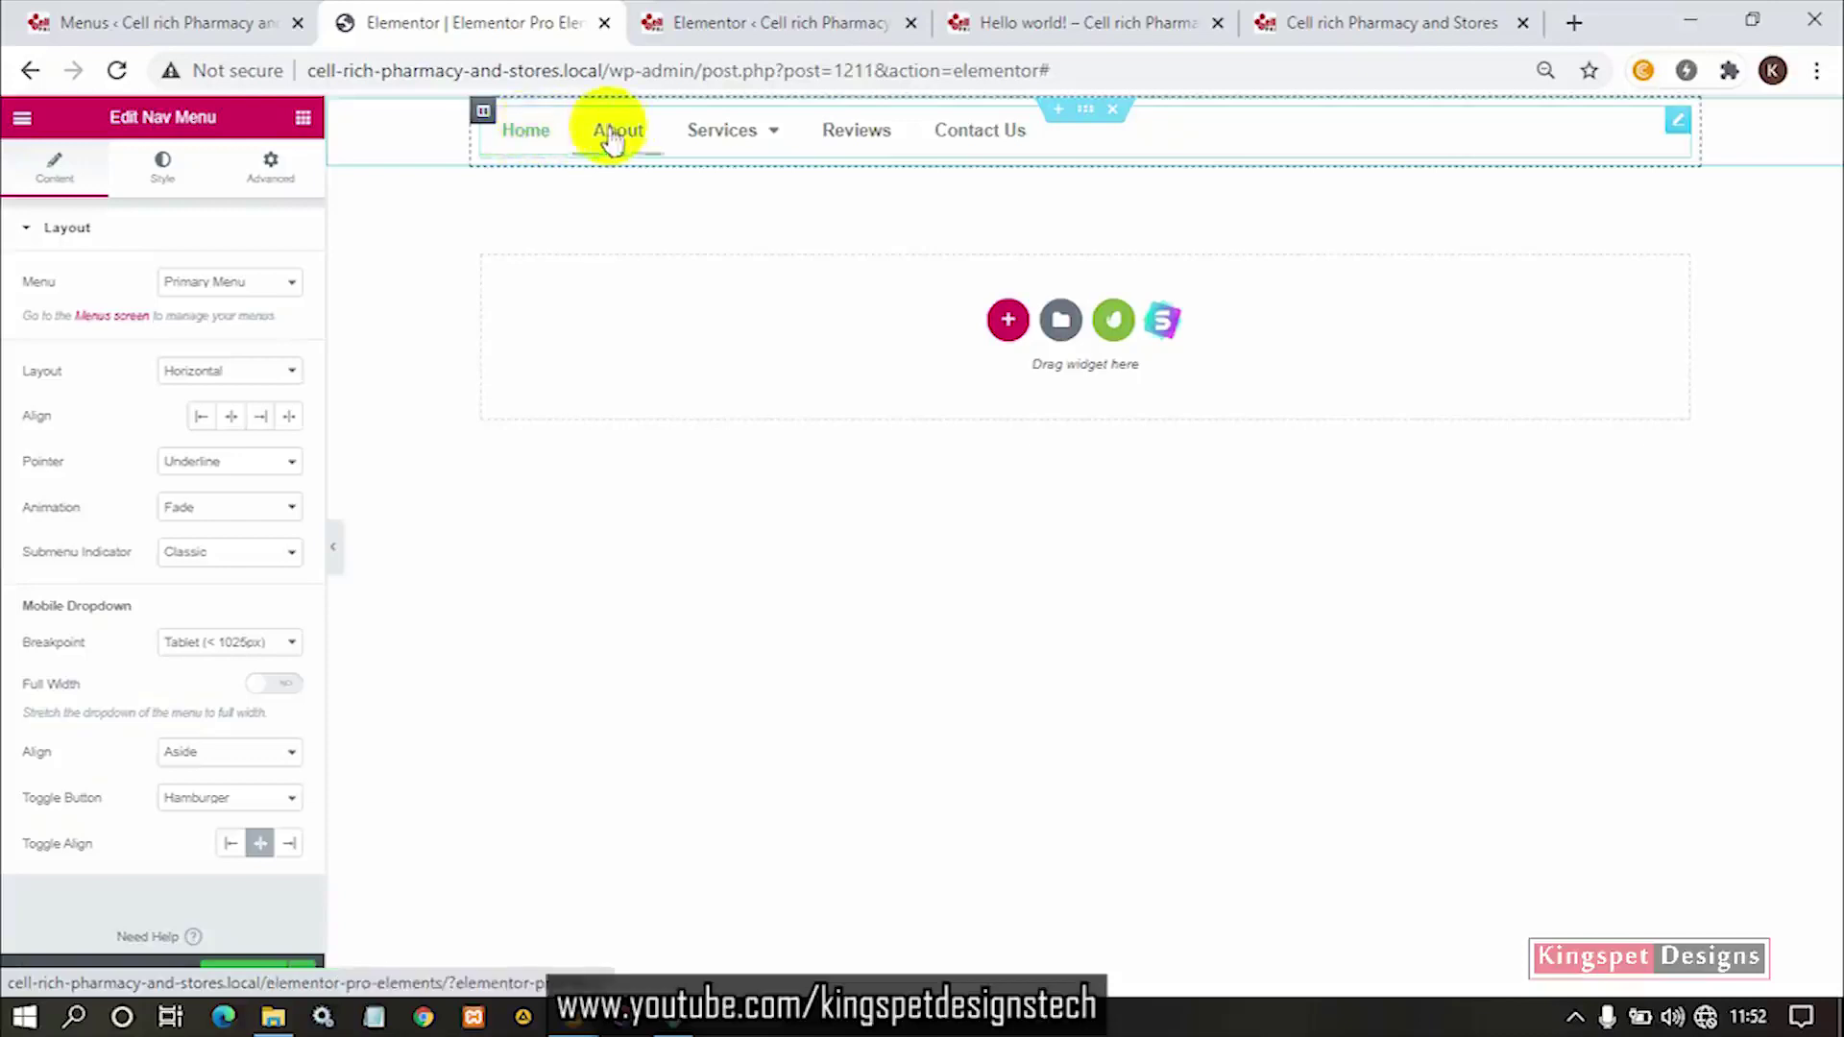
mouse_move(722, 135)
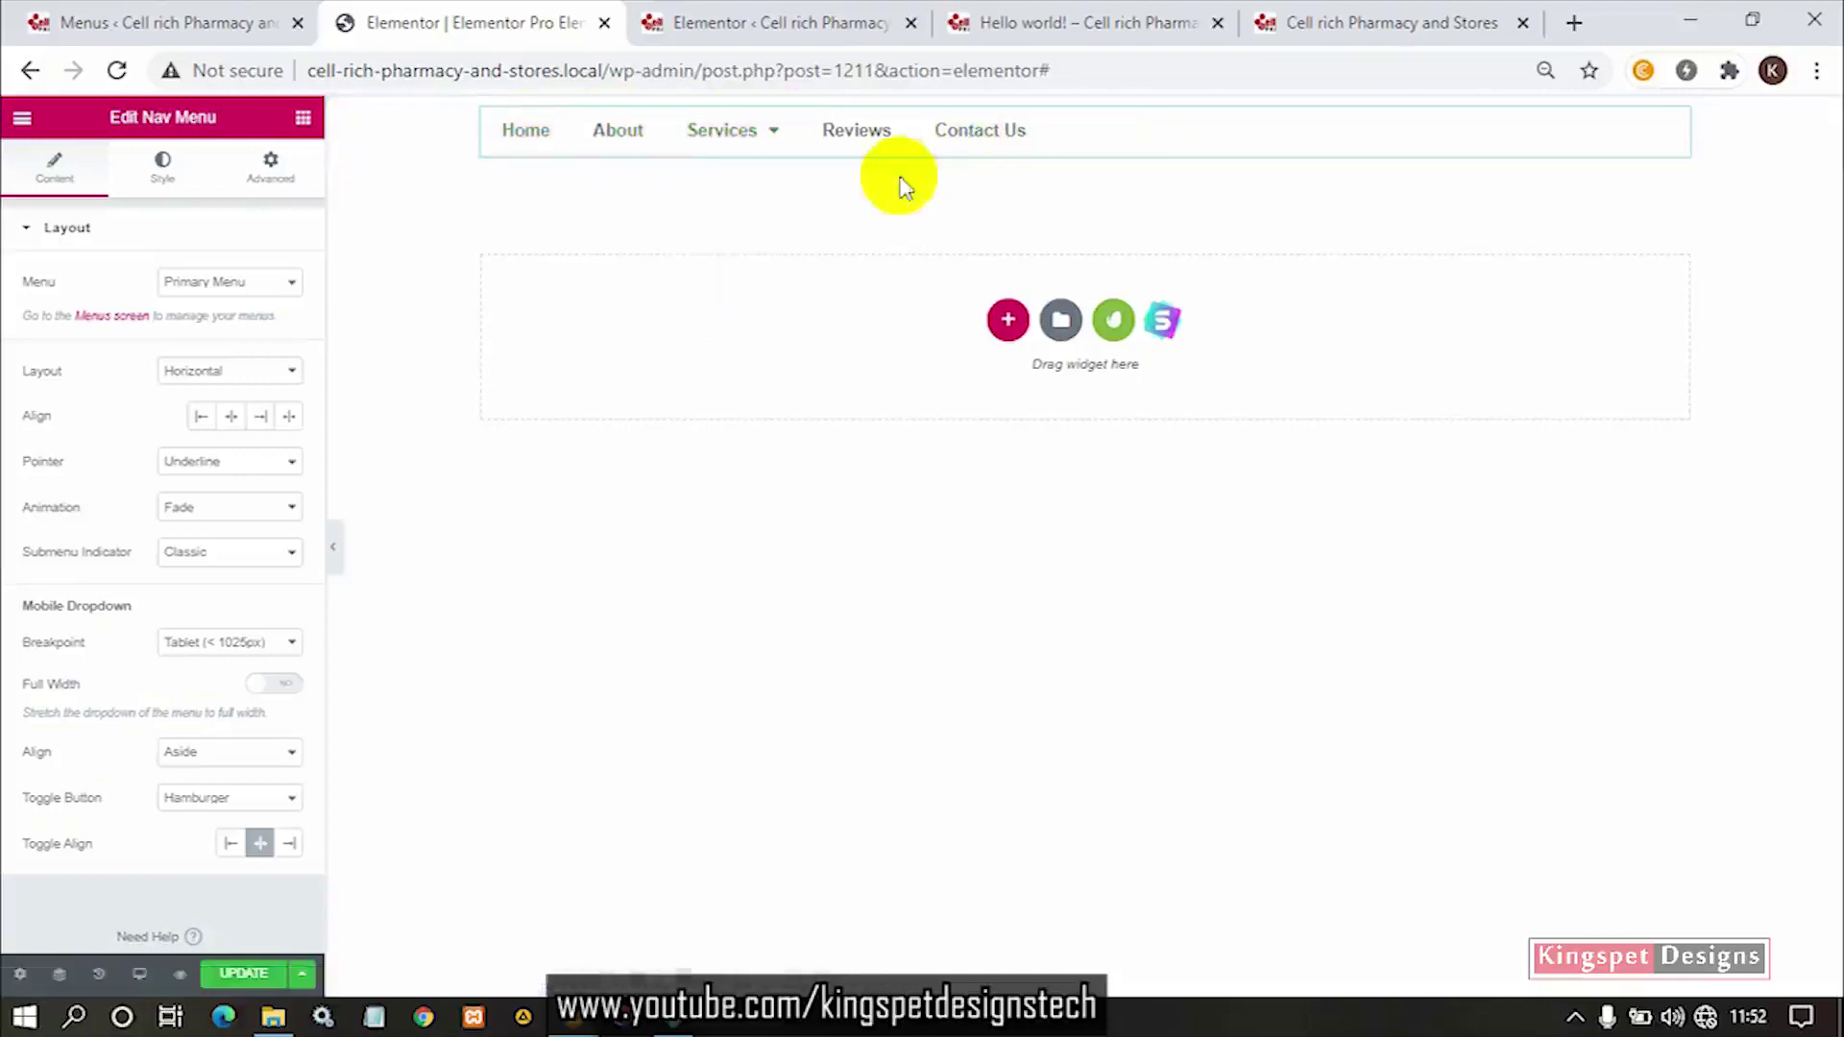
mouse_move(734, 165)
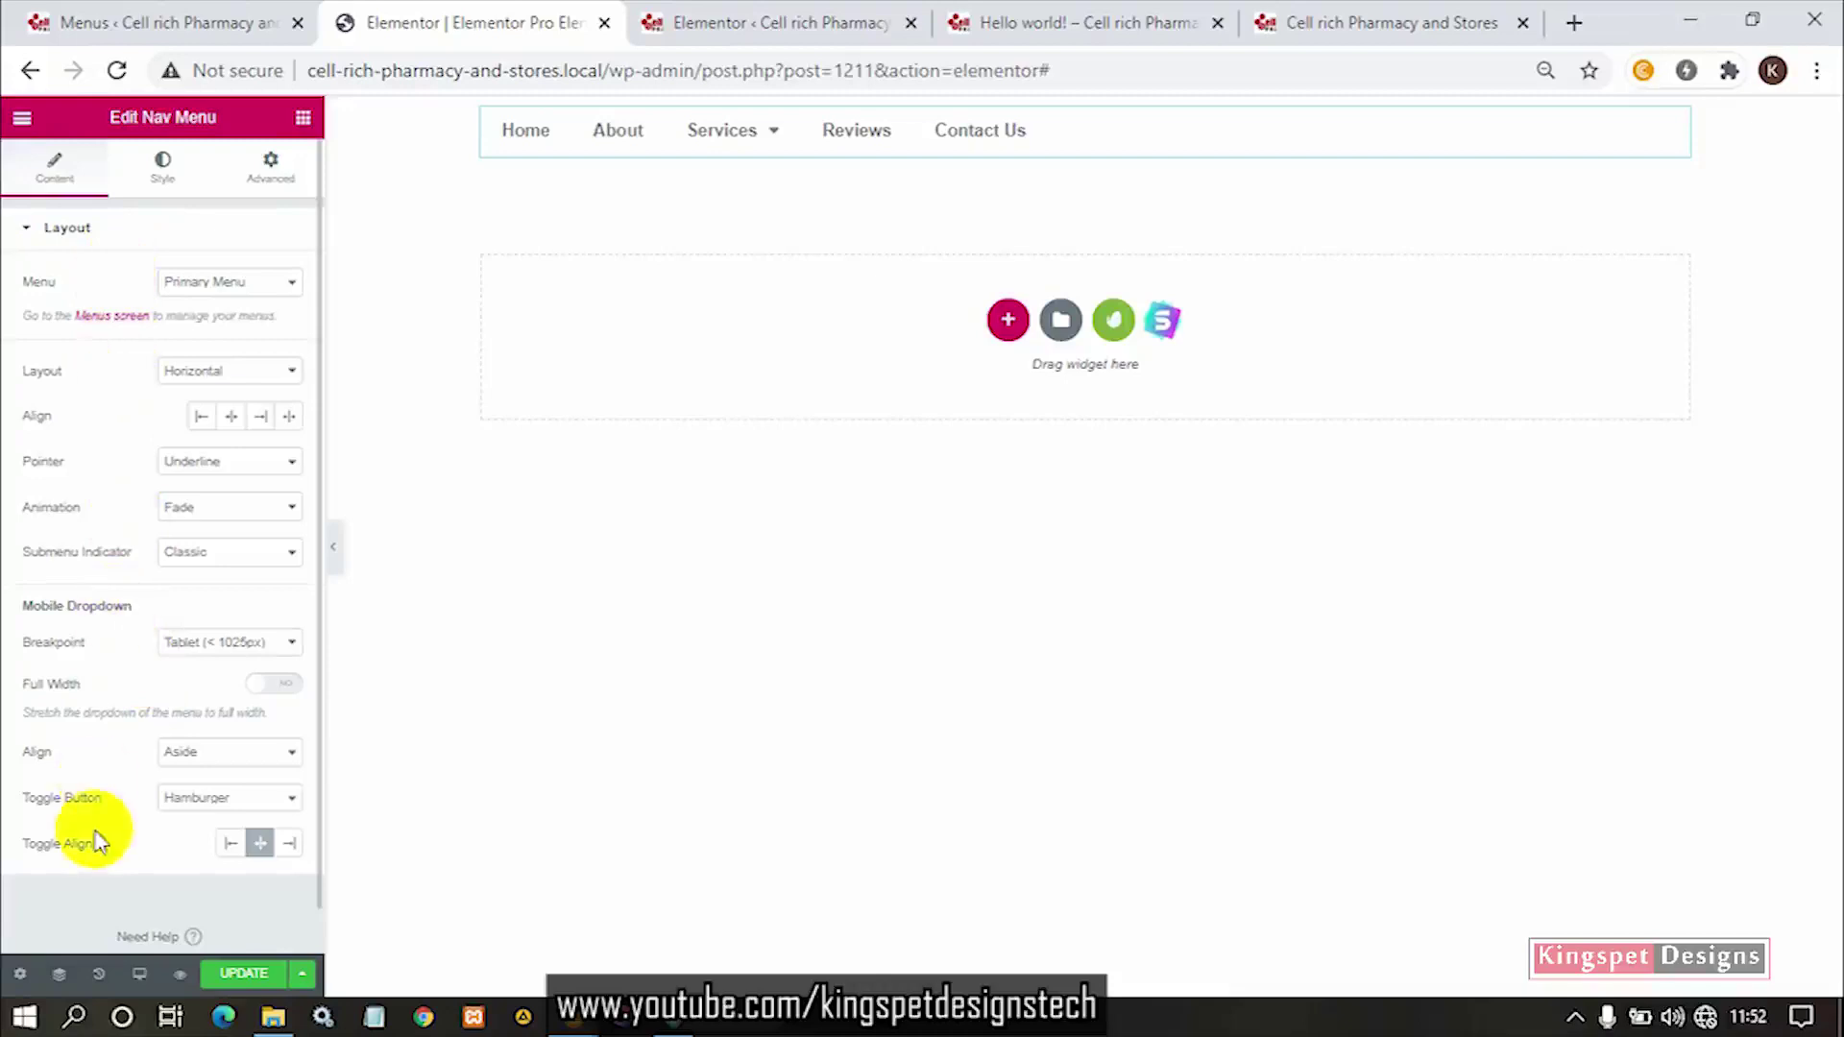
Choose Primary Menu as the menu shown by the Nav Menu widget.
click(264, 283)
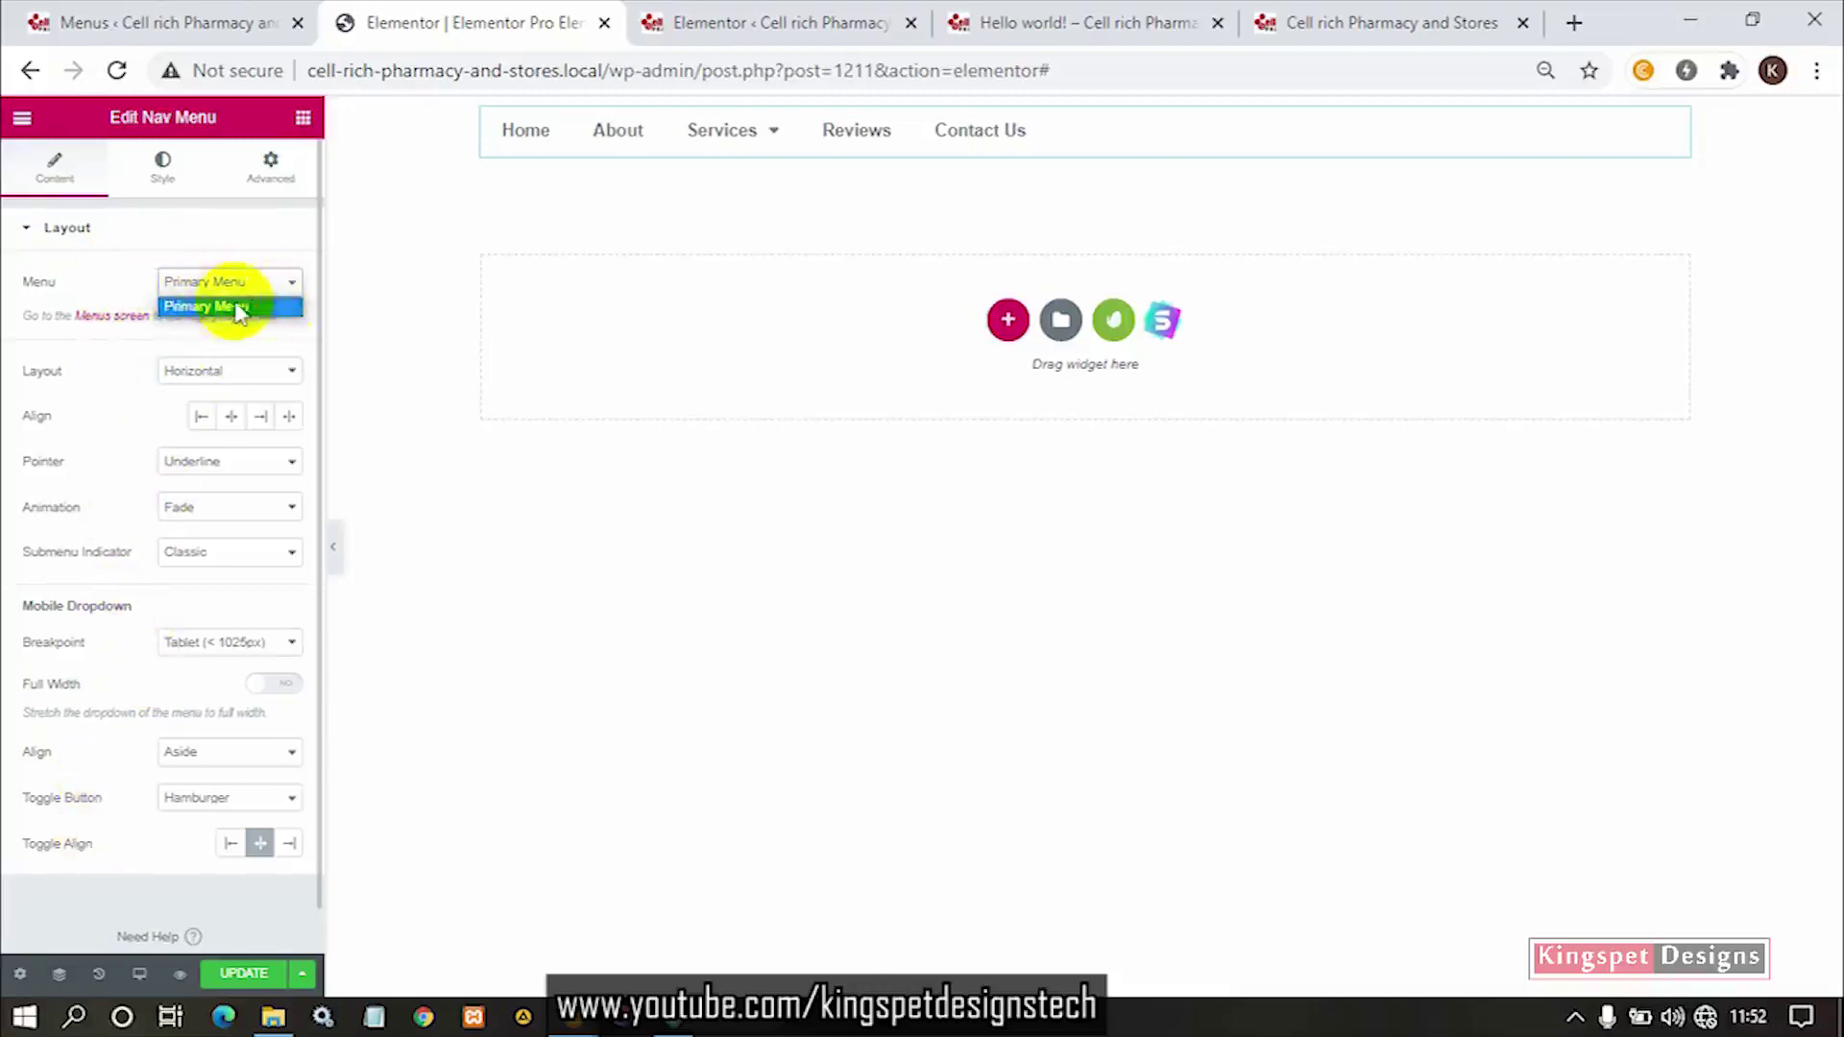
click(229, 306)
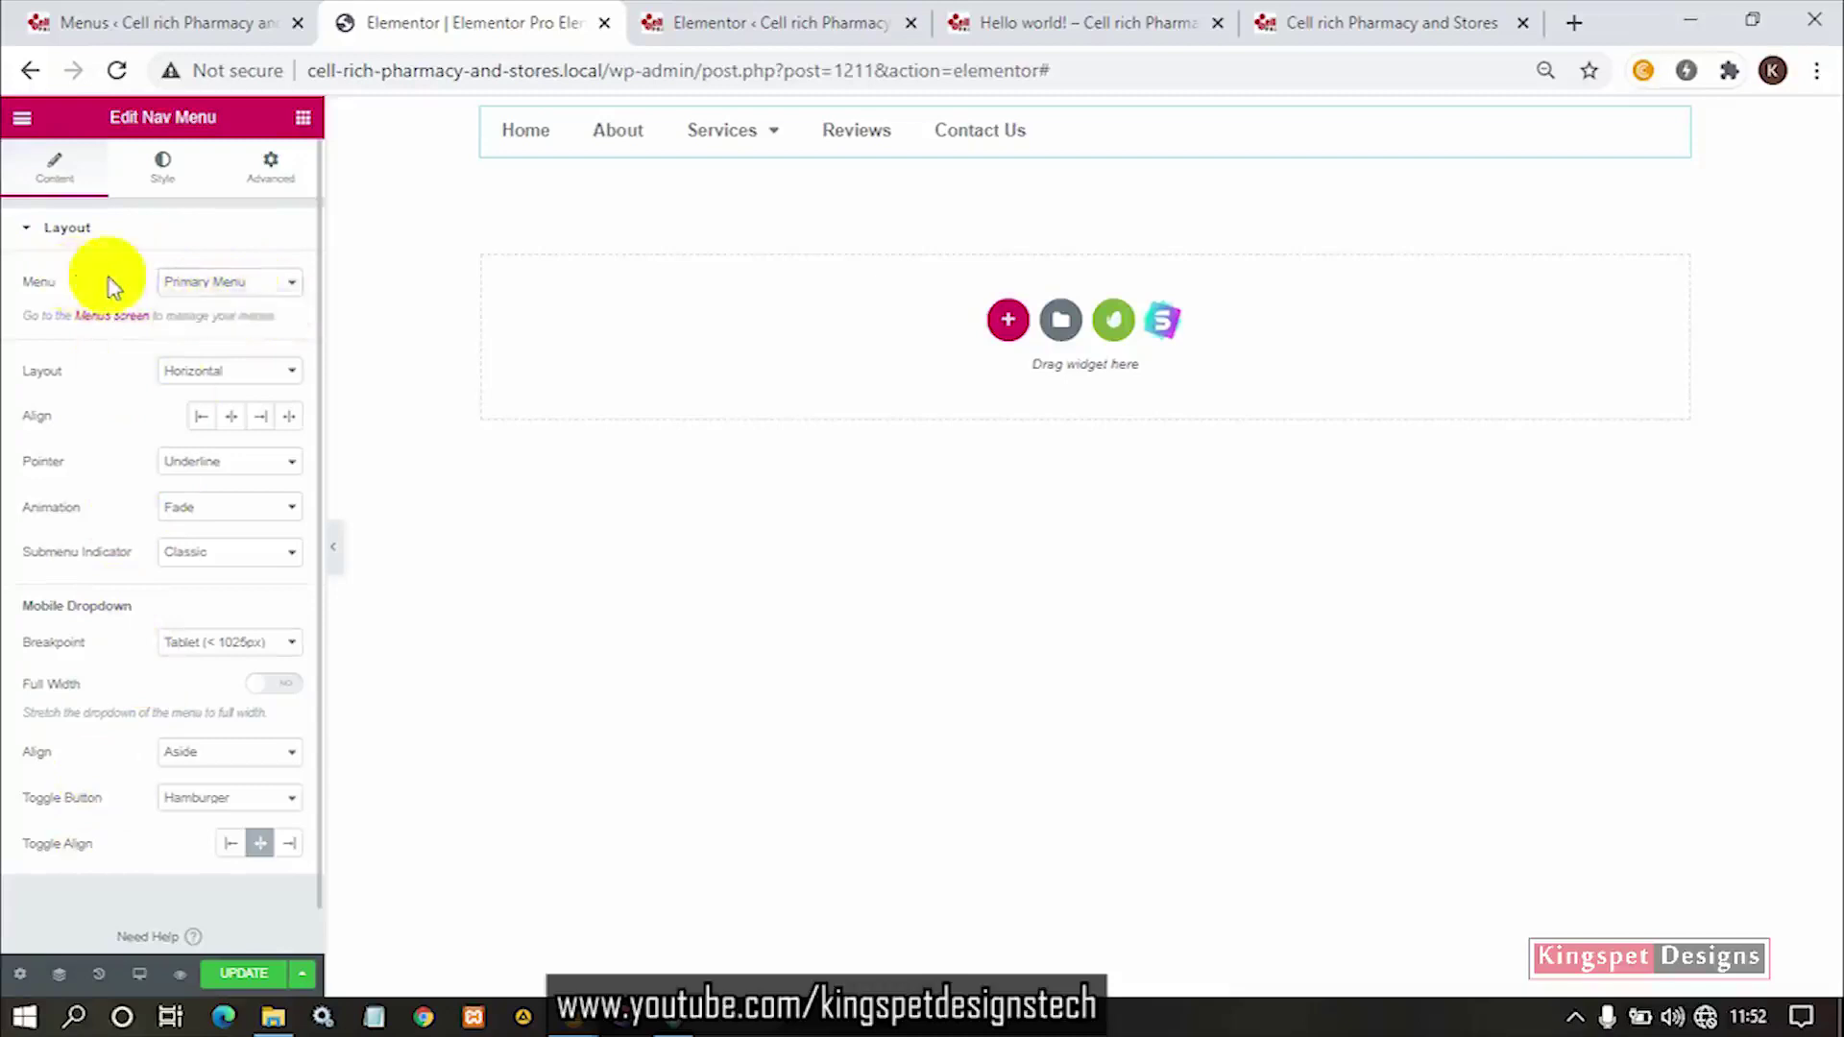
click(293, 287)
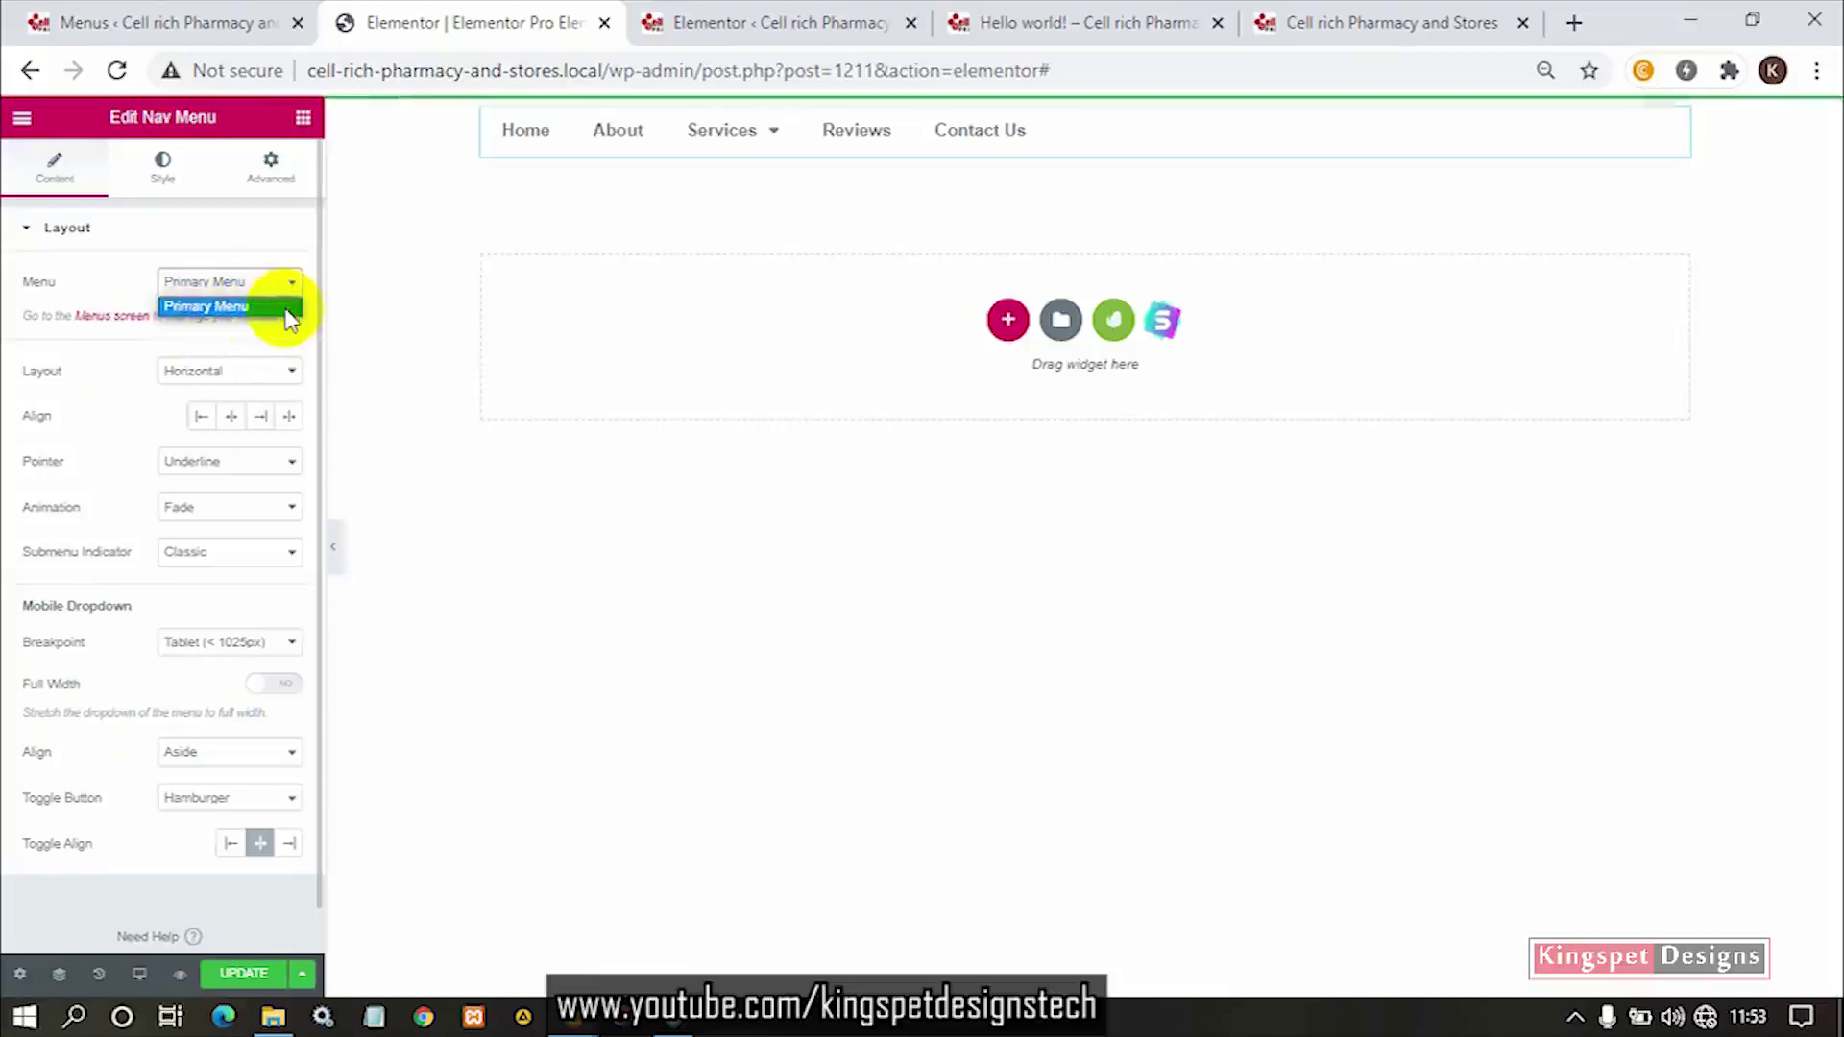
click(116, 286)
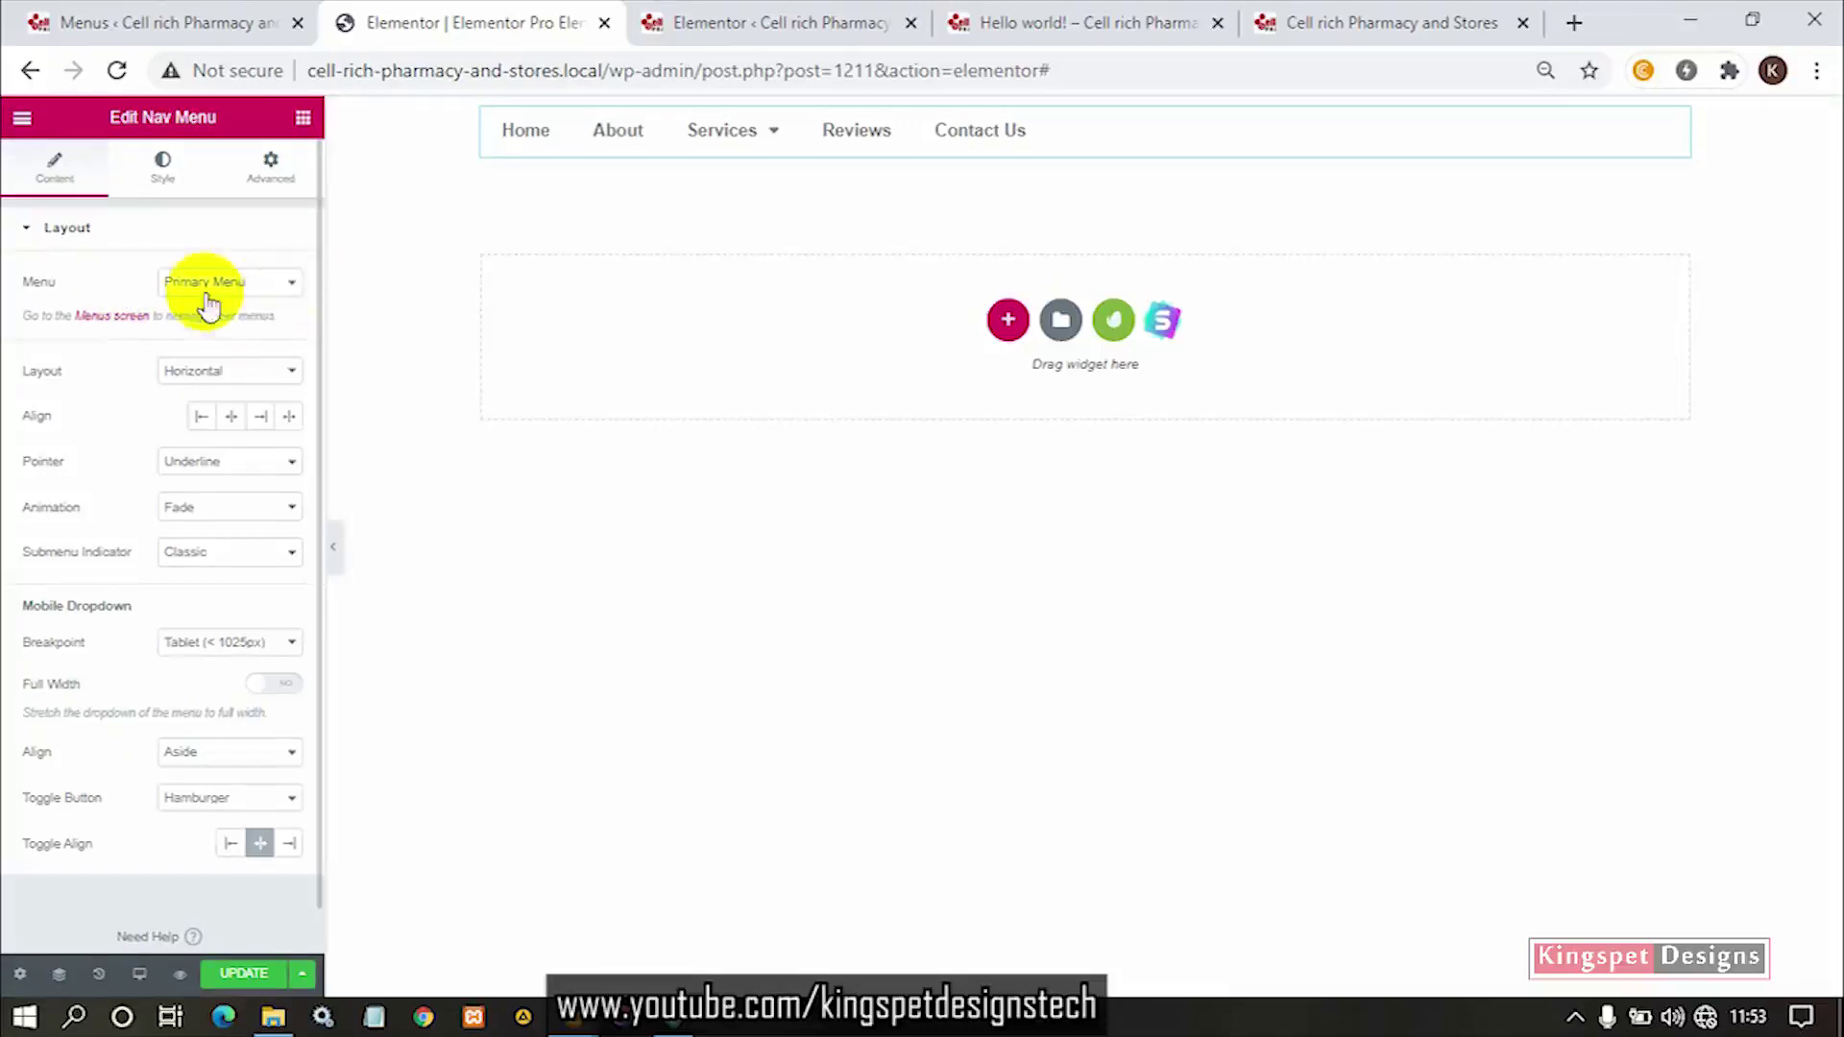
Try the Vertical layout for the nav menu and preview the Services submenu in it.
click(247, 379)
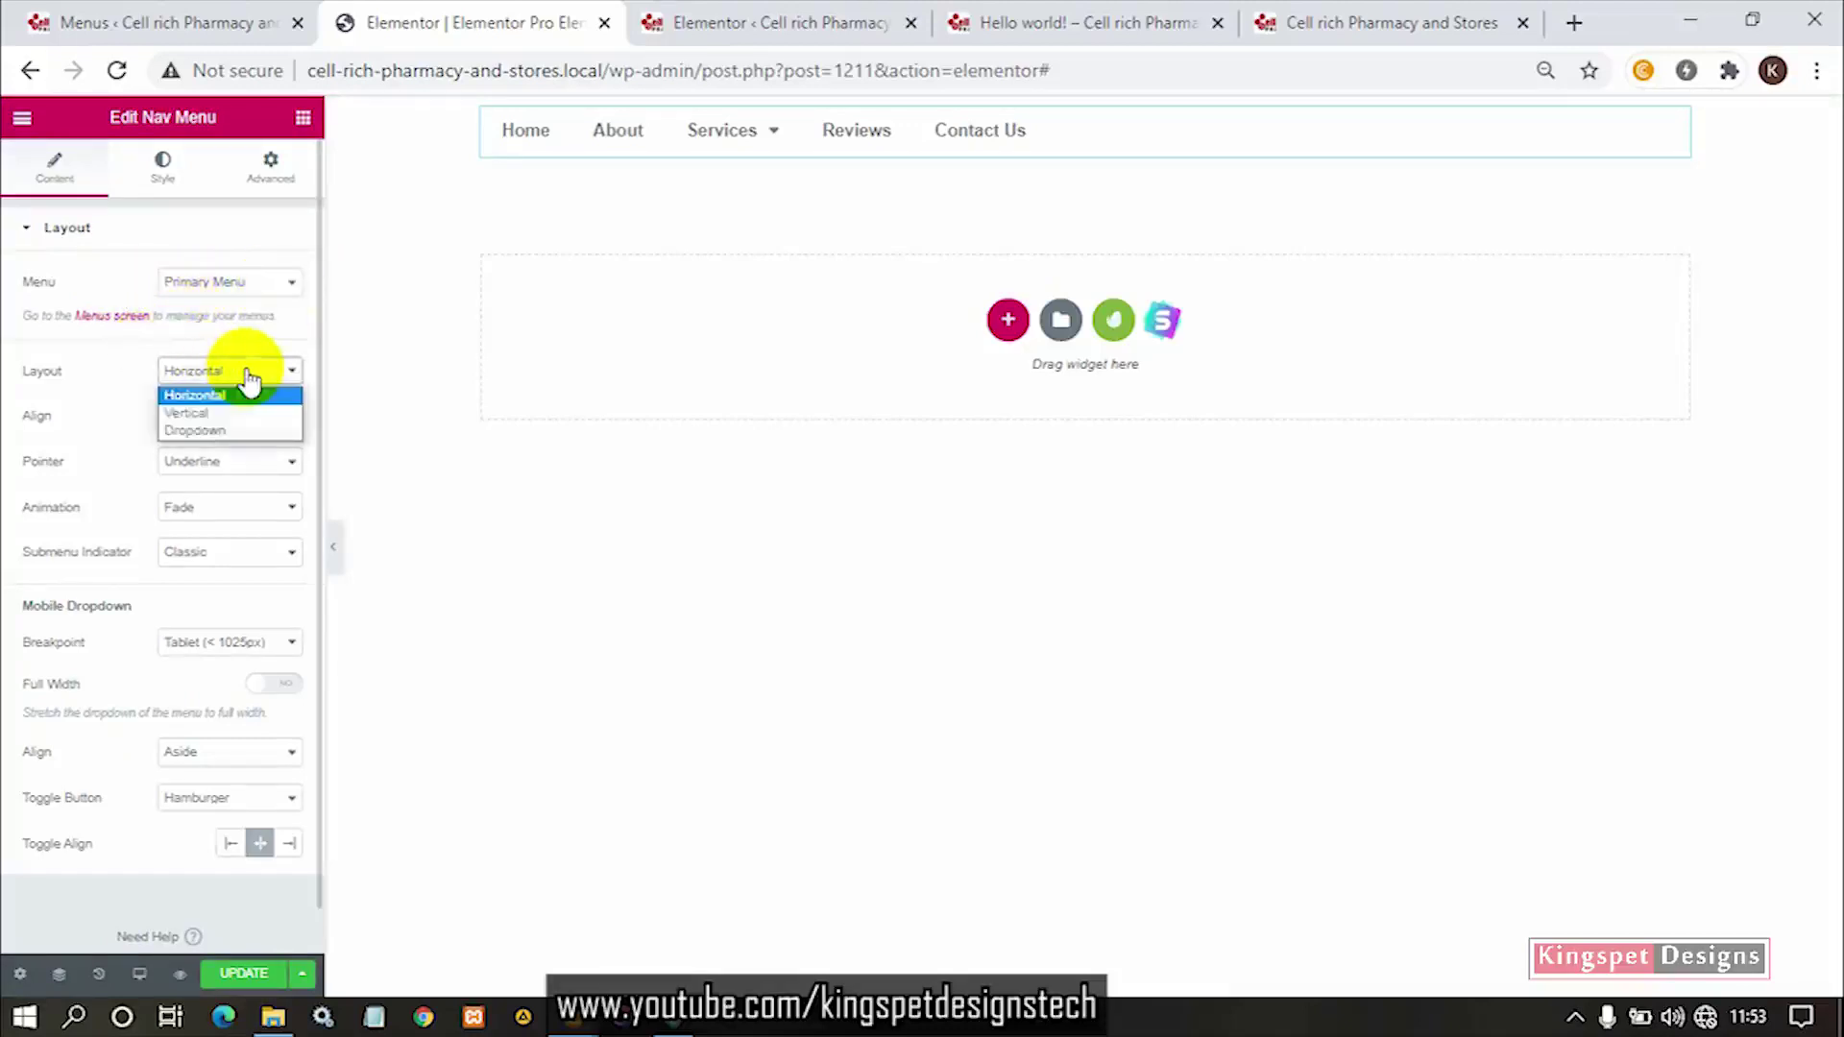
click(206, 417)
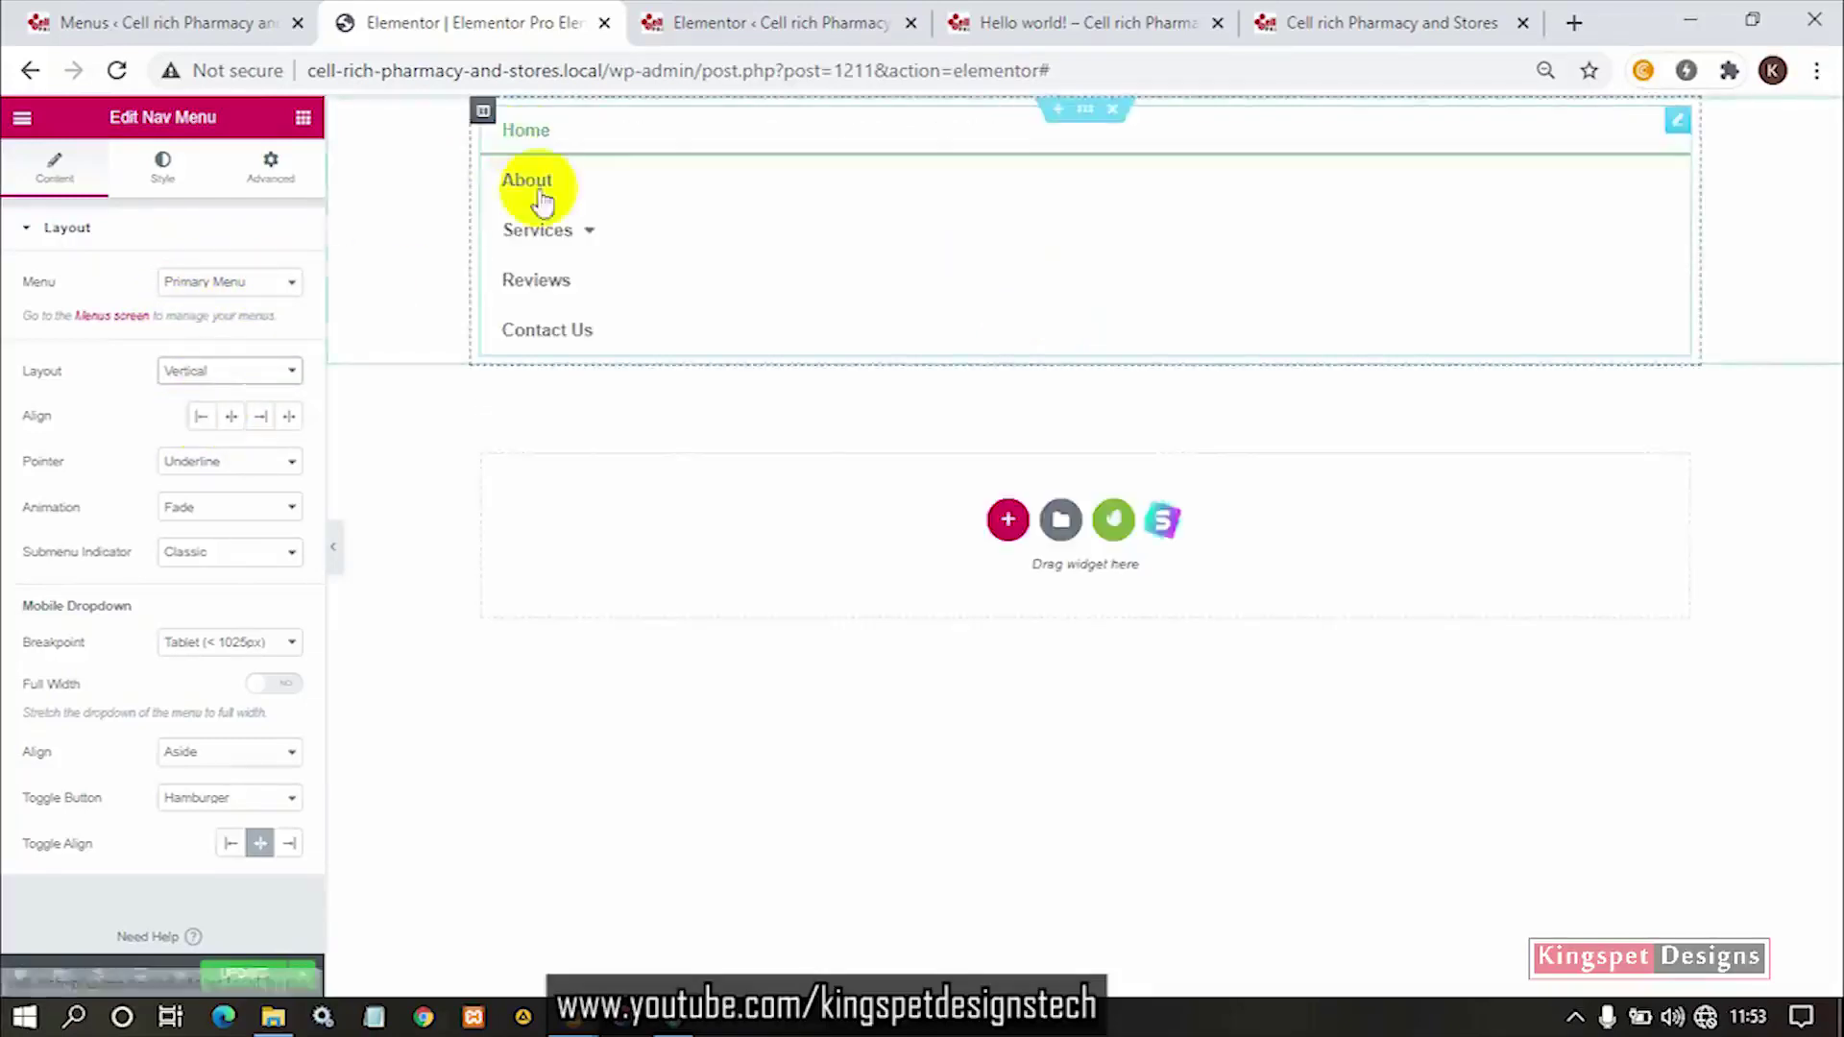
mouse_move(560, 234)
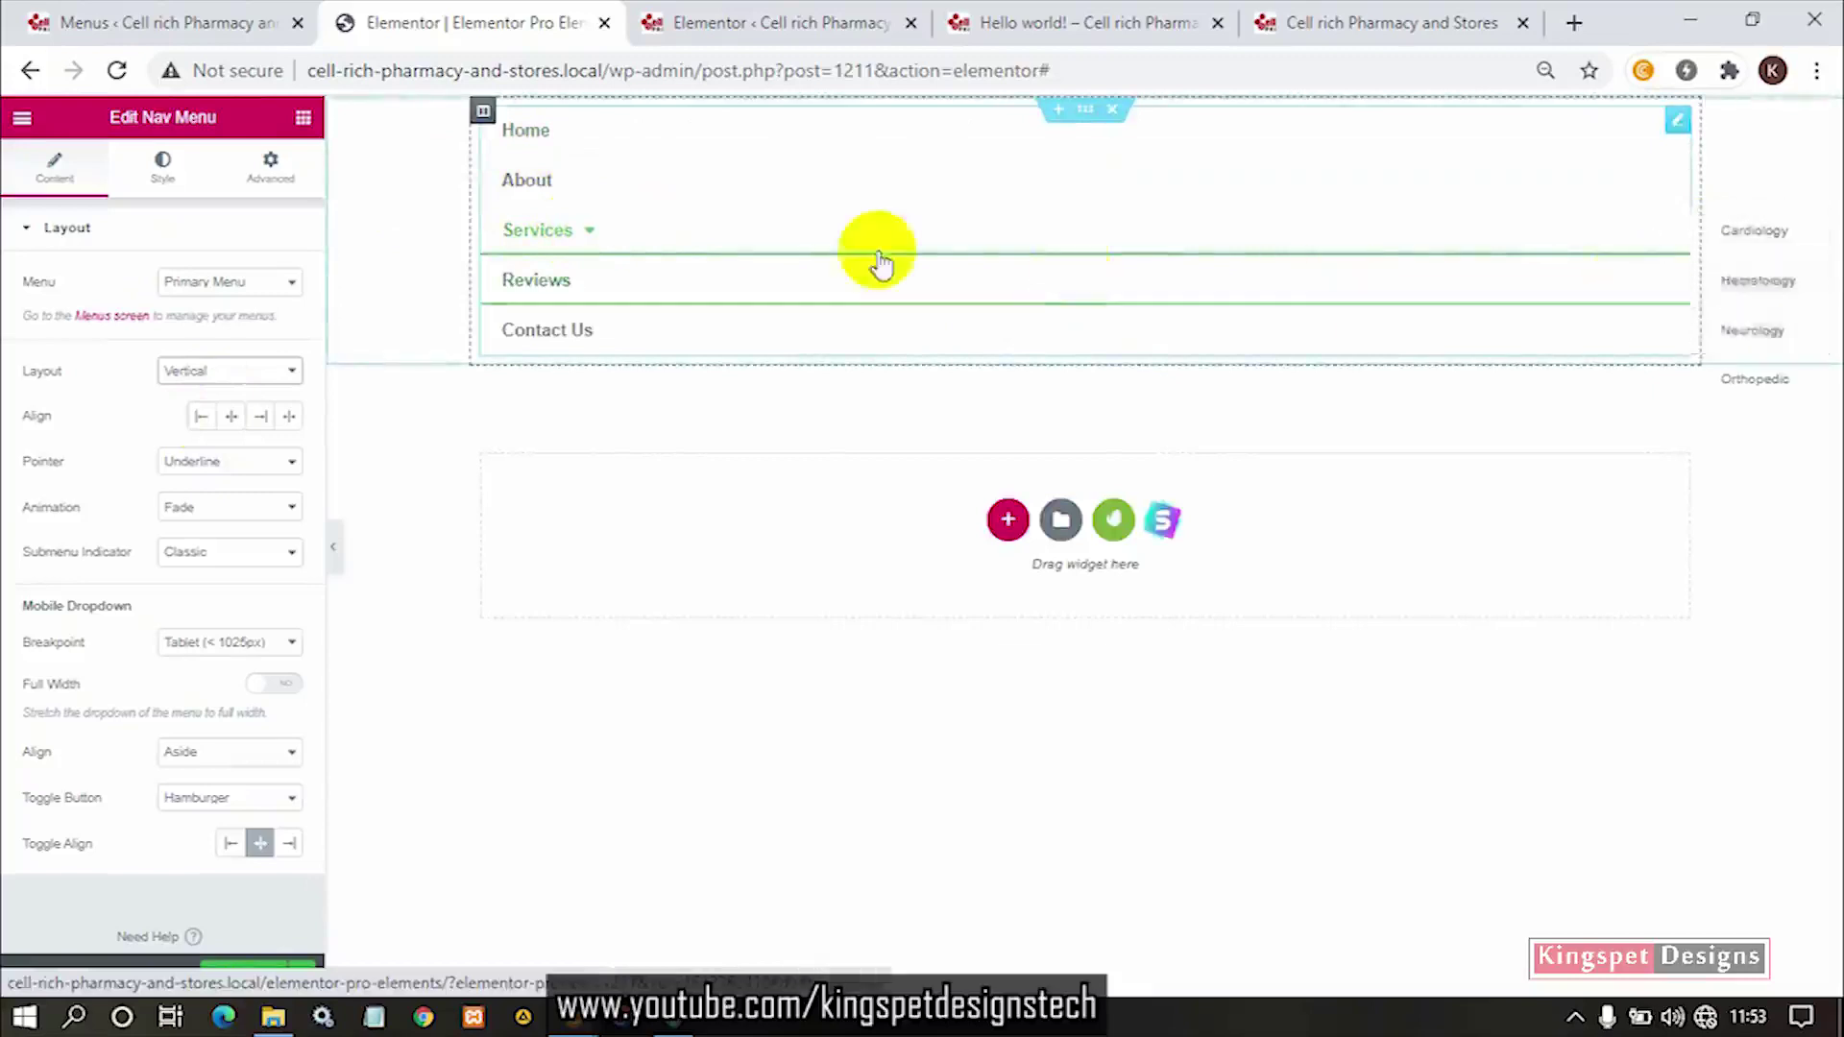
Try the Dropdown layout for the nav menu, opening it and expanding and collapsing the Services submenu.
click(240, 372)
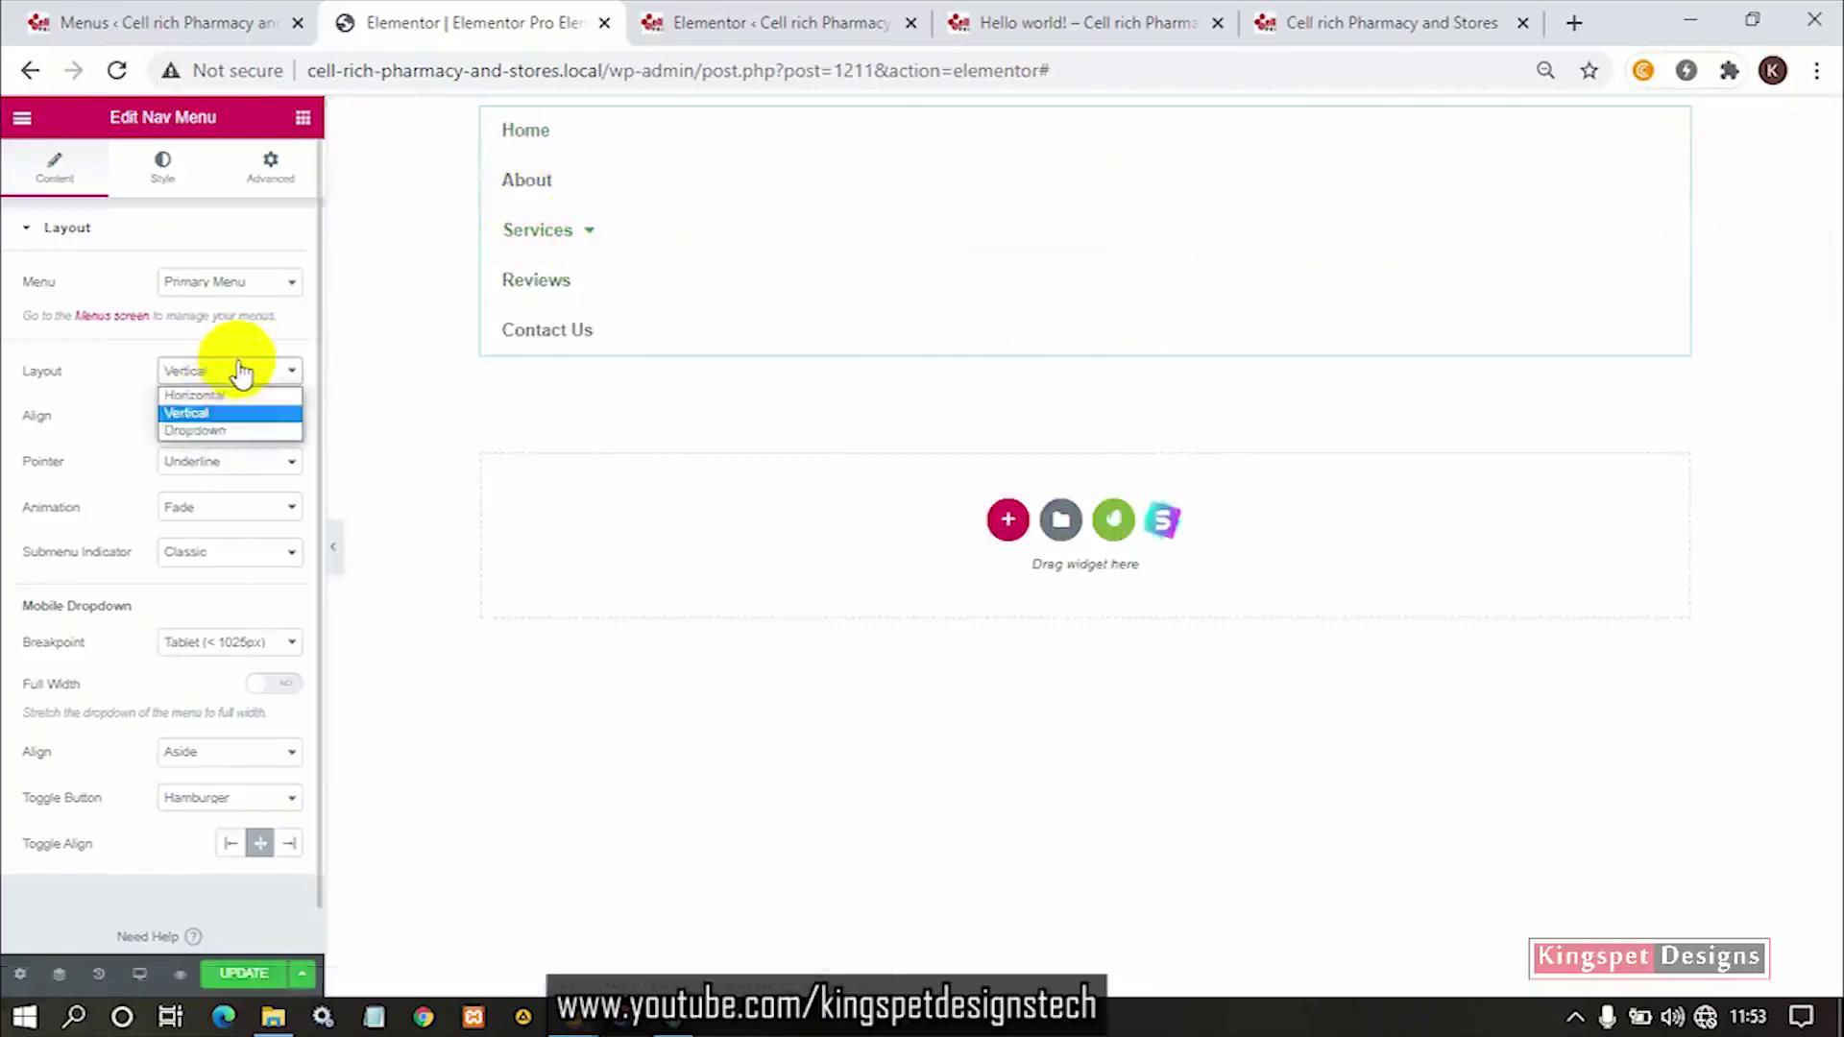
click(207, 434)
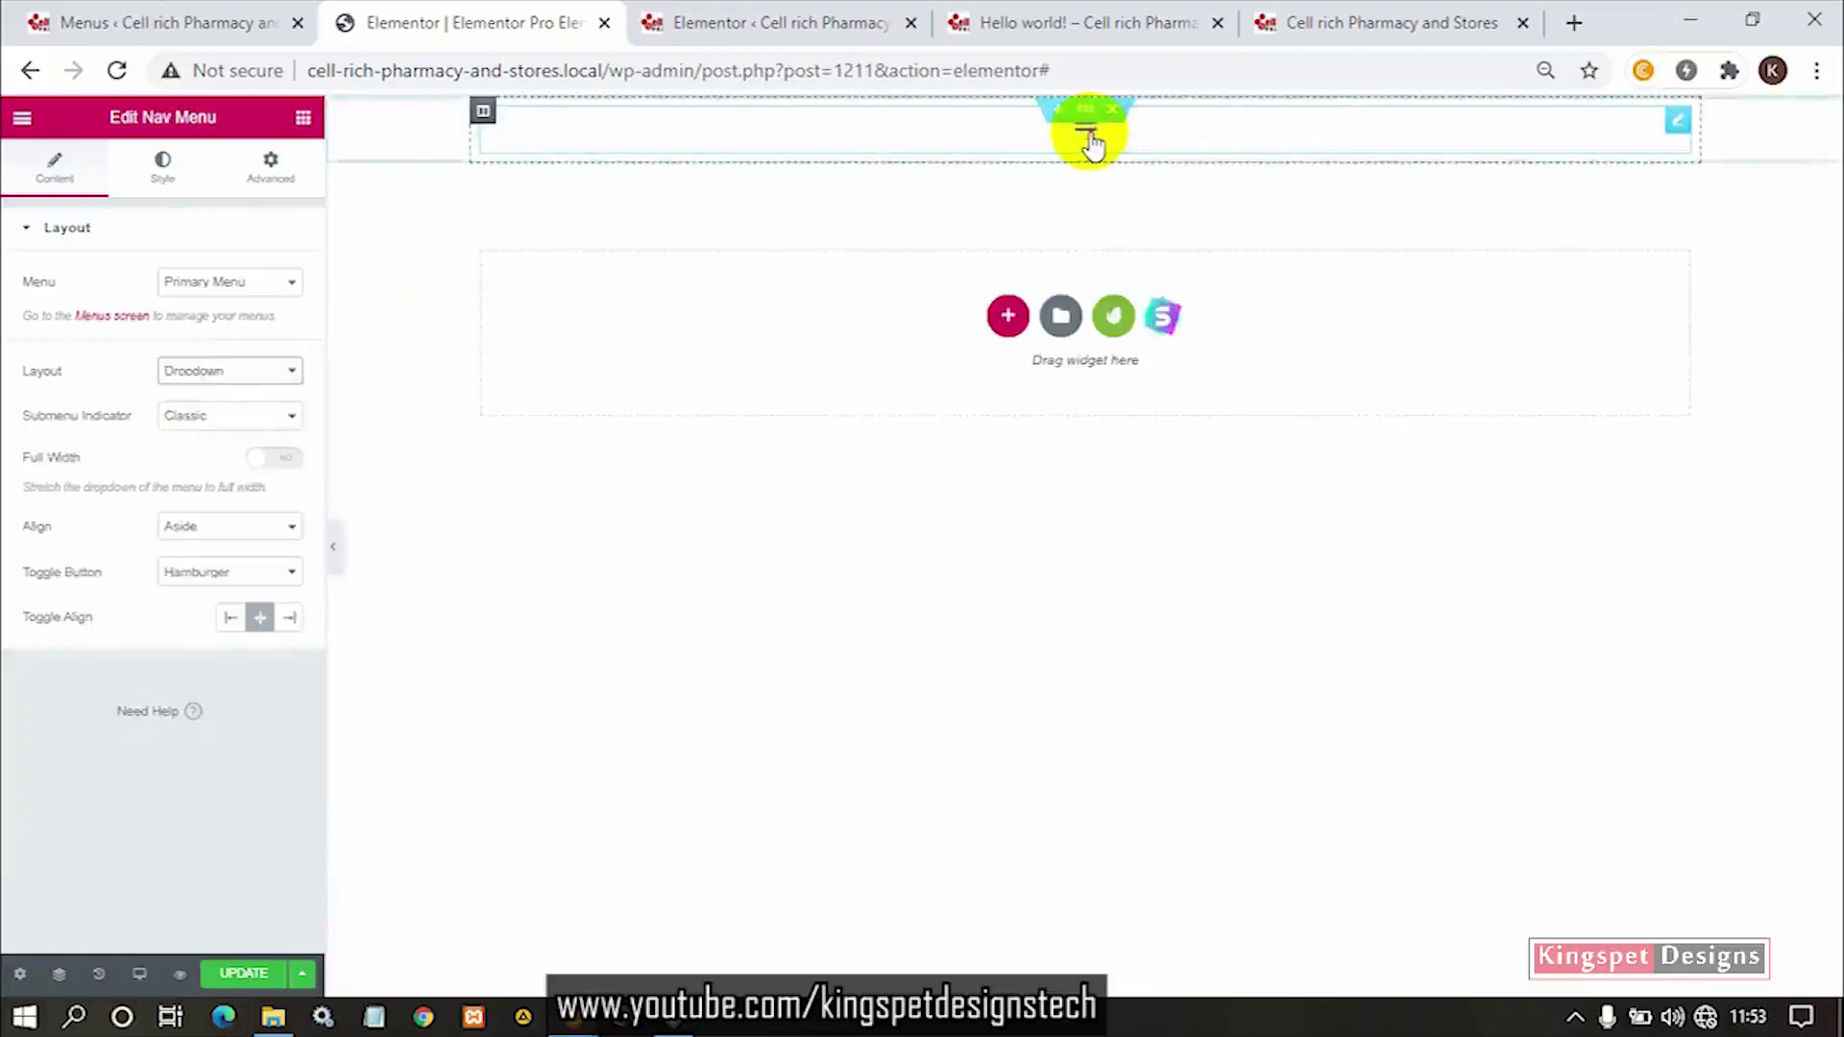
click(1092, 144)
click(688, 259)
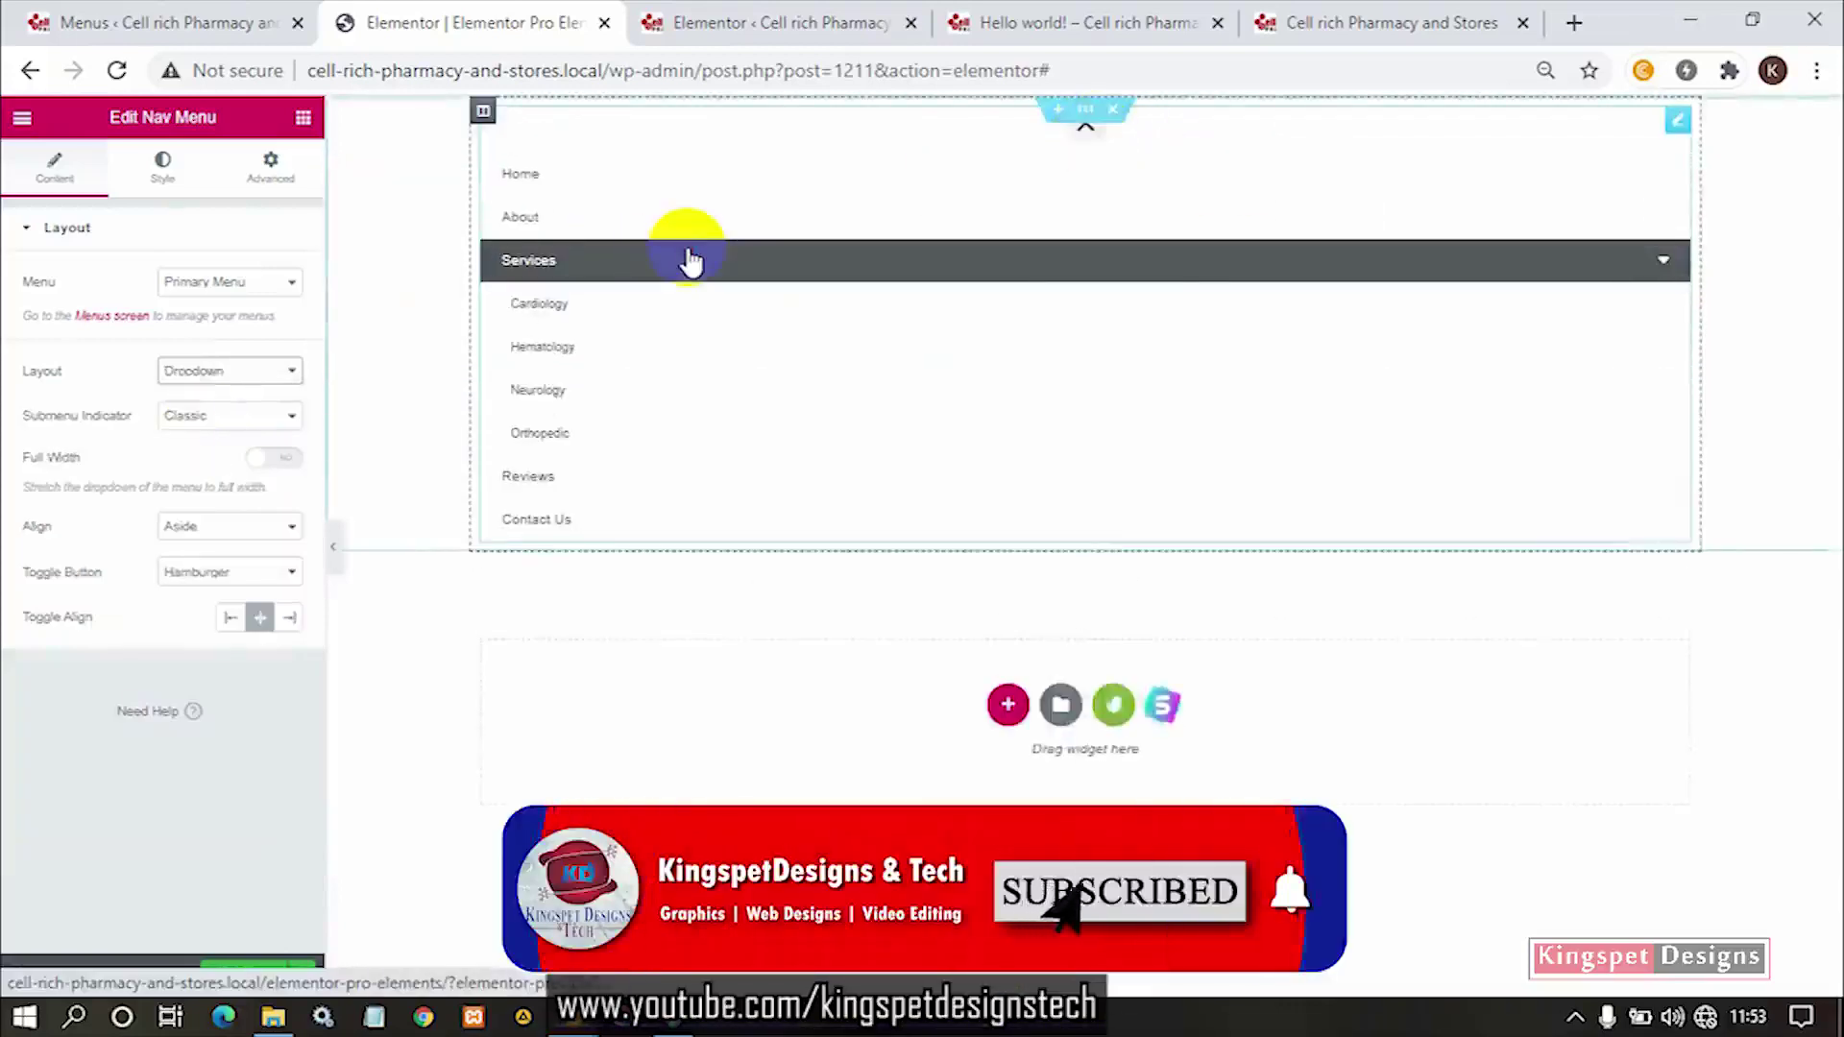
click(688, 260)
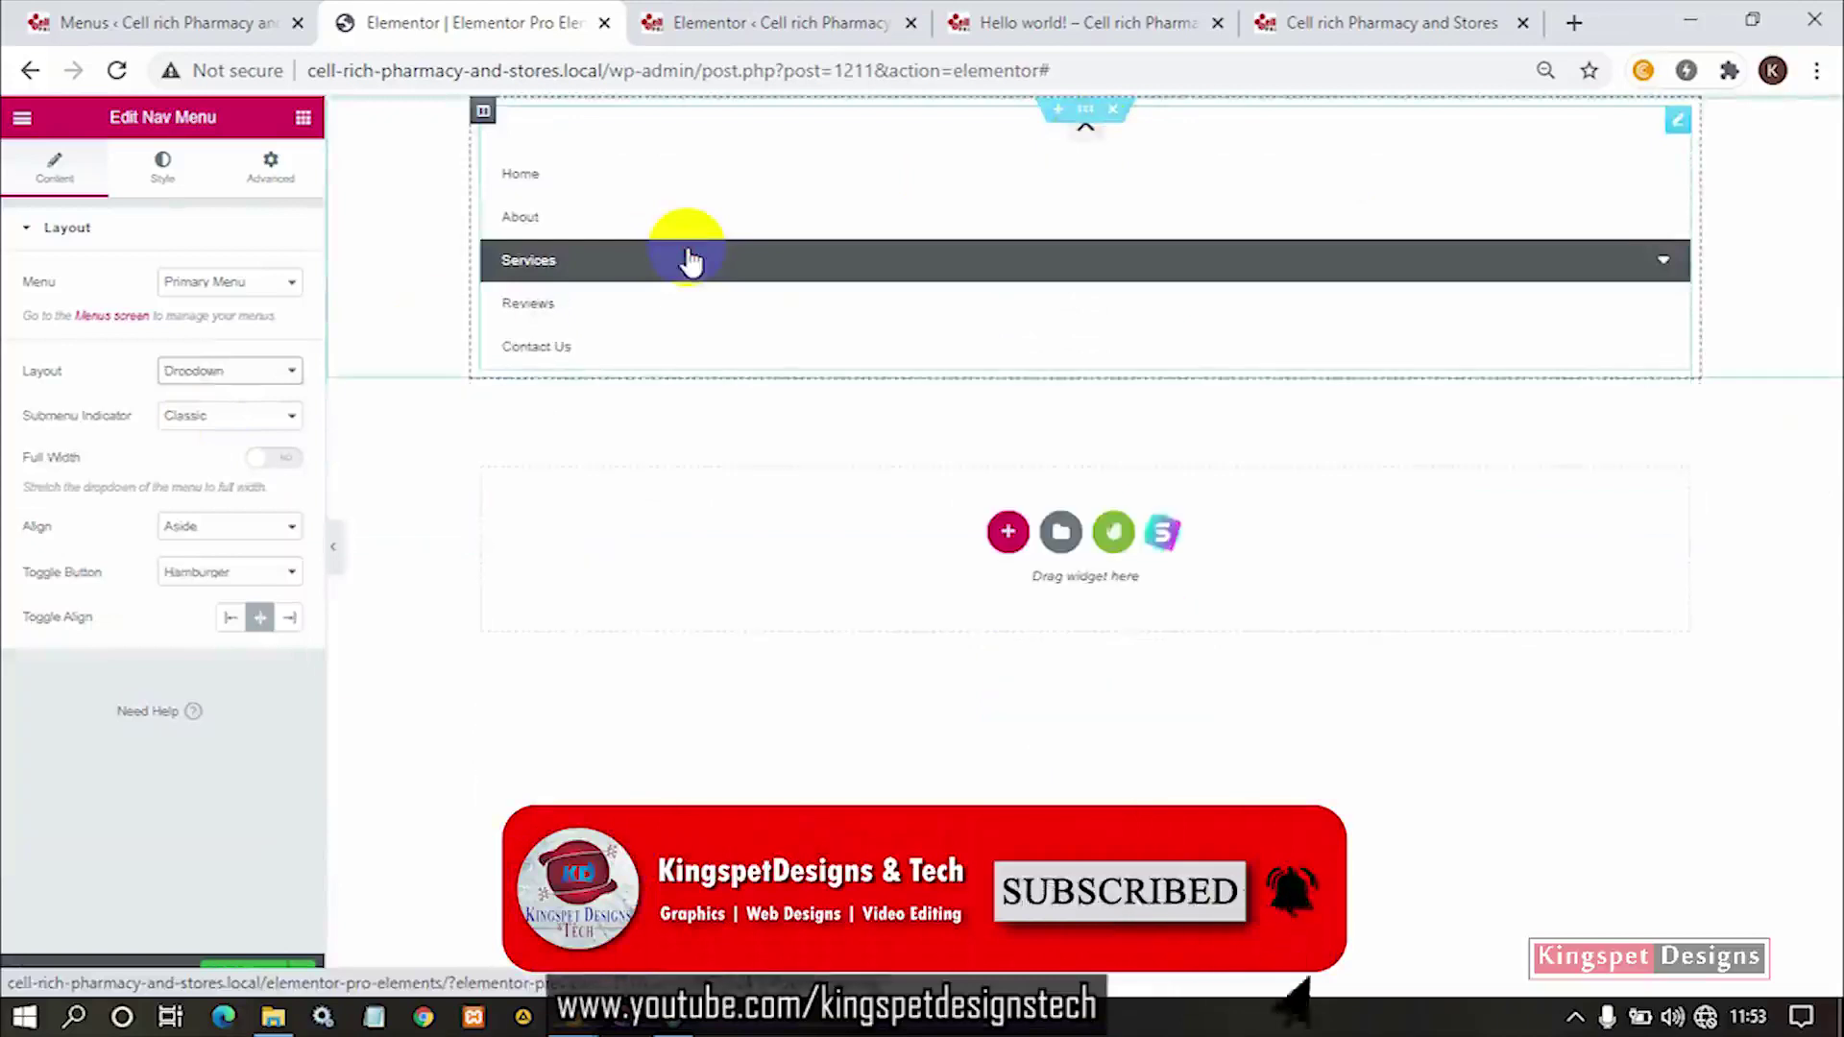
Set the nav menu's layout back to Horizontal and check the Services item.
click(227, 372)
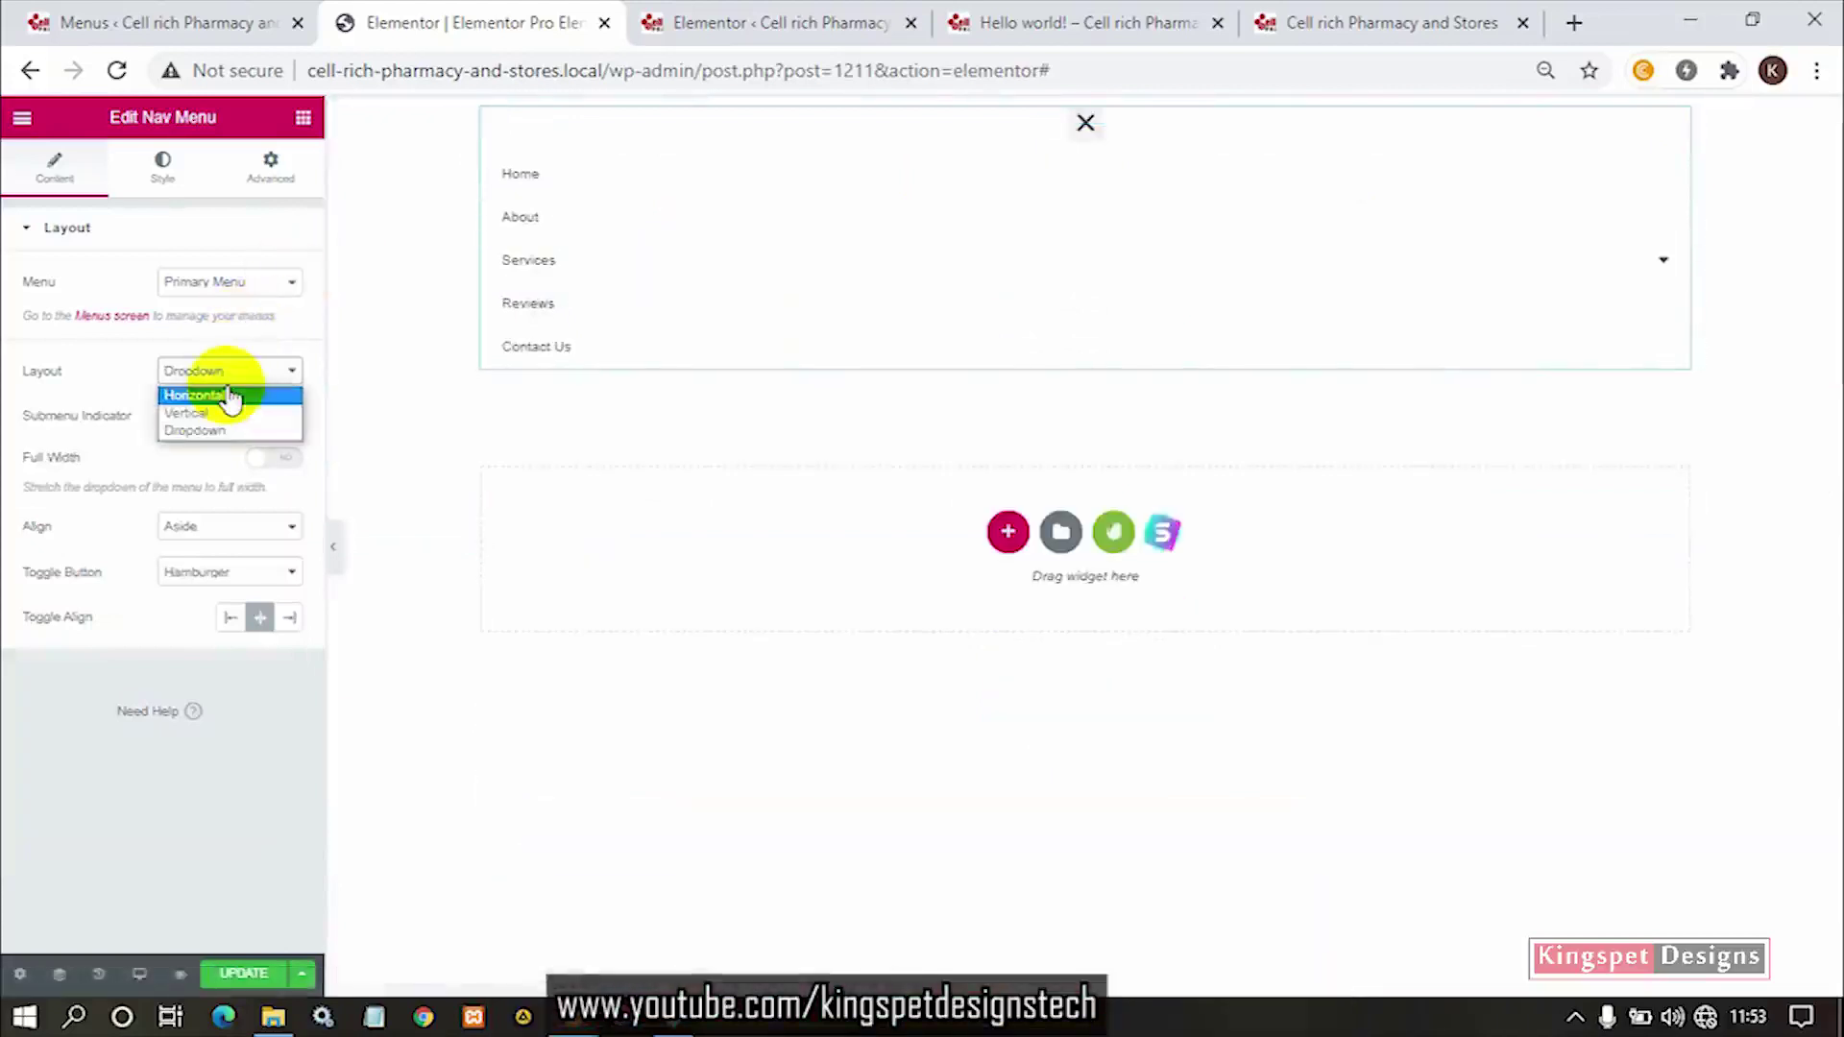
click(227, 396)
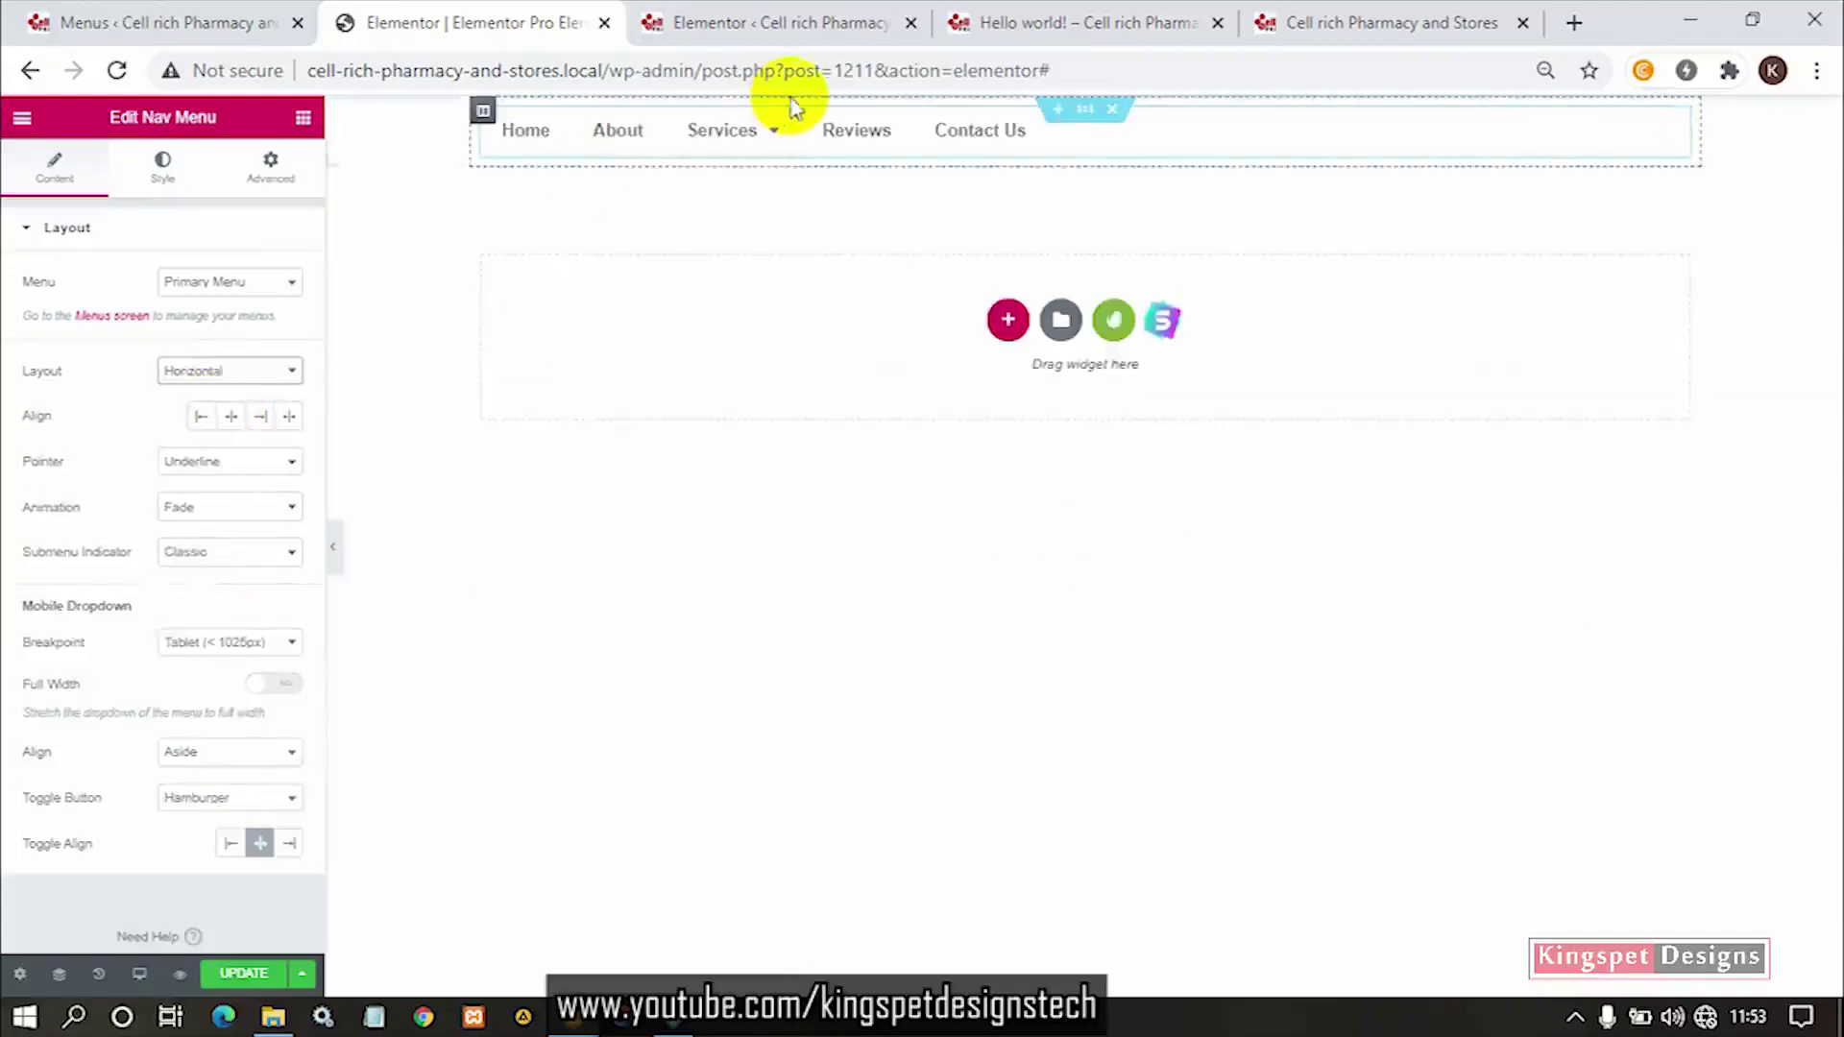
mouse_move(752, 142)
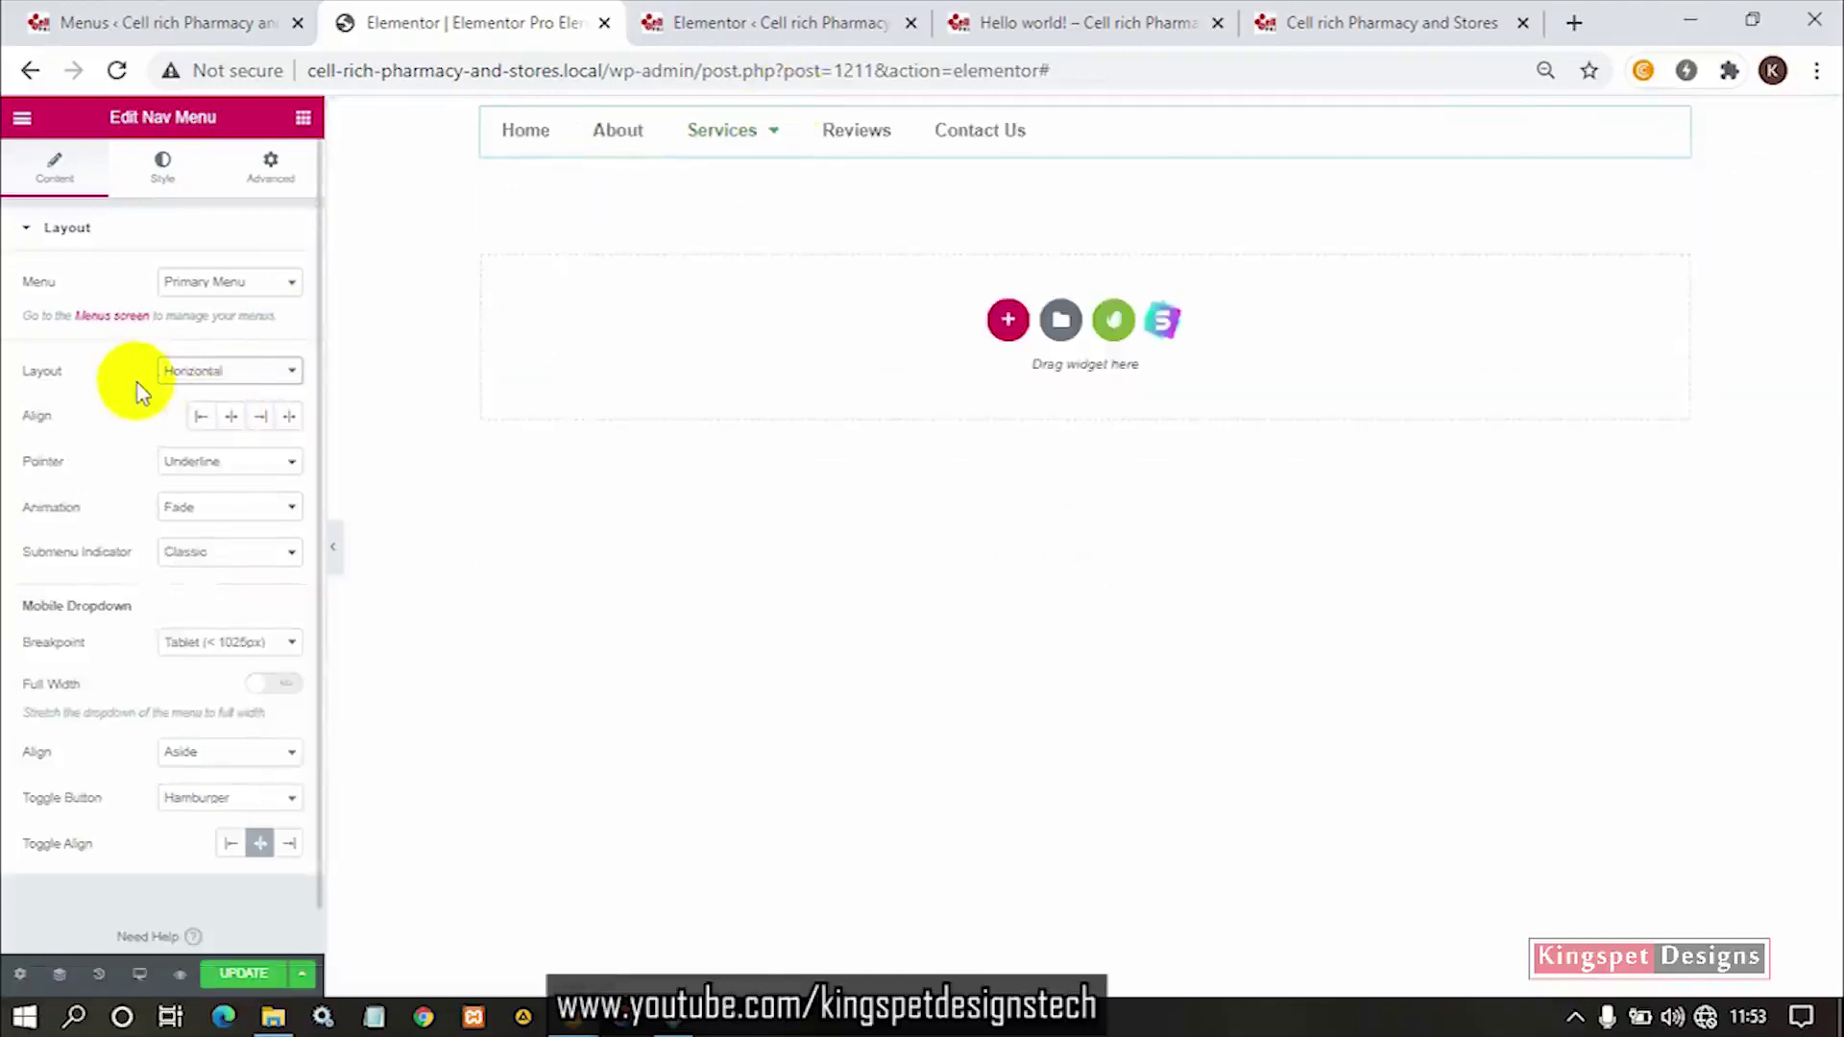
Try the center, stretch and left alignments for the nav menu and settle on right alignment.
click(232, 418)
click(260, 418)
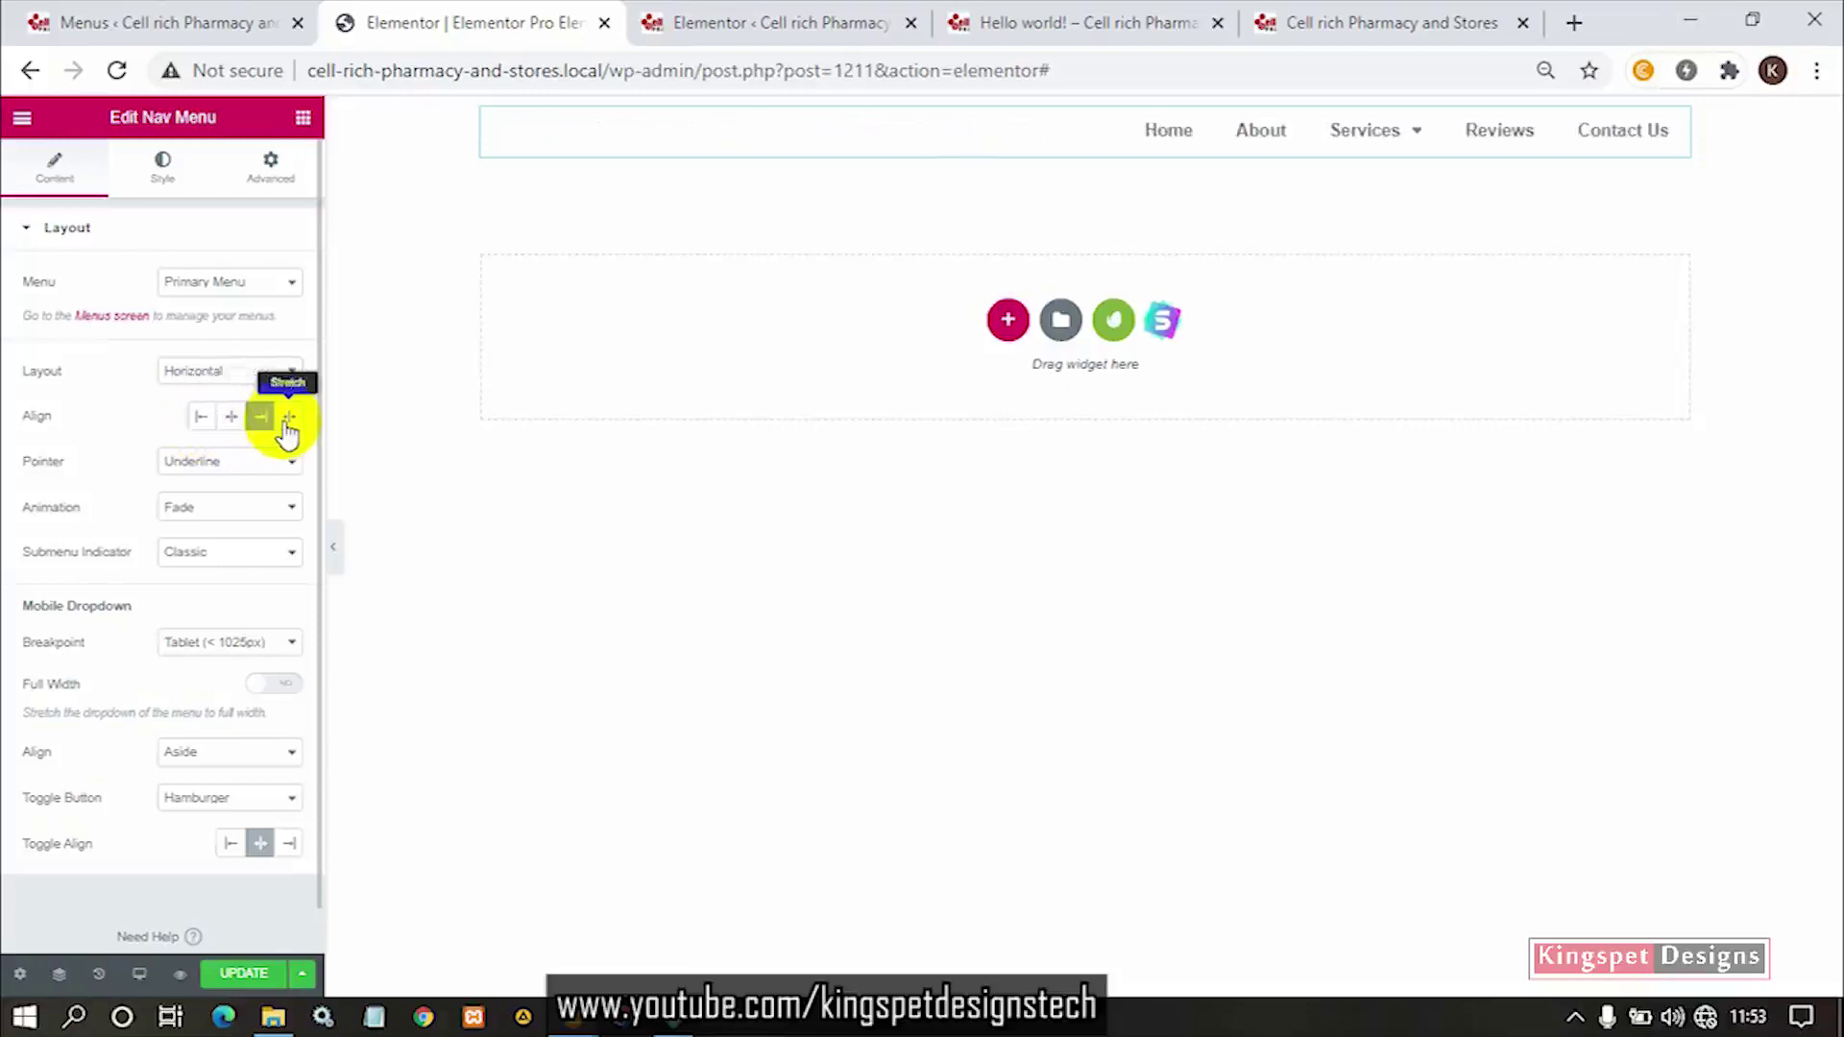
click(284, 423)
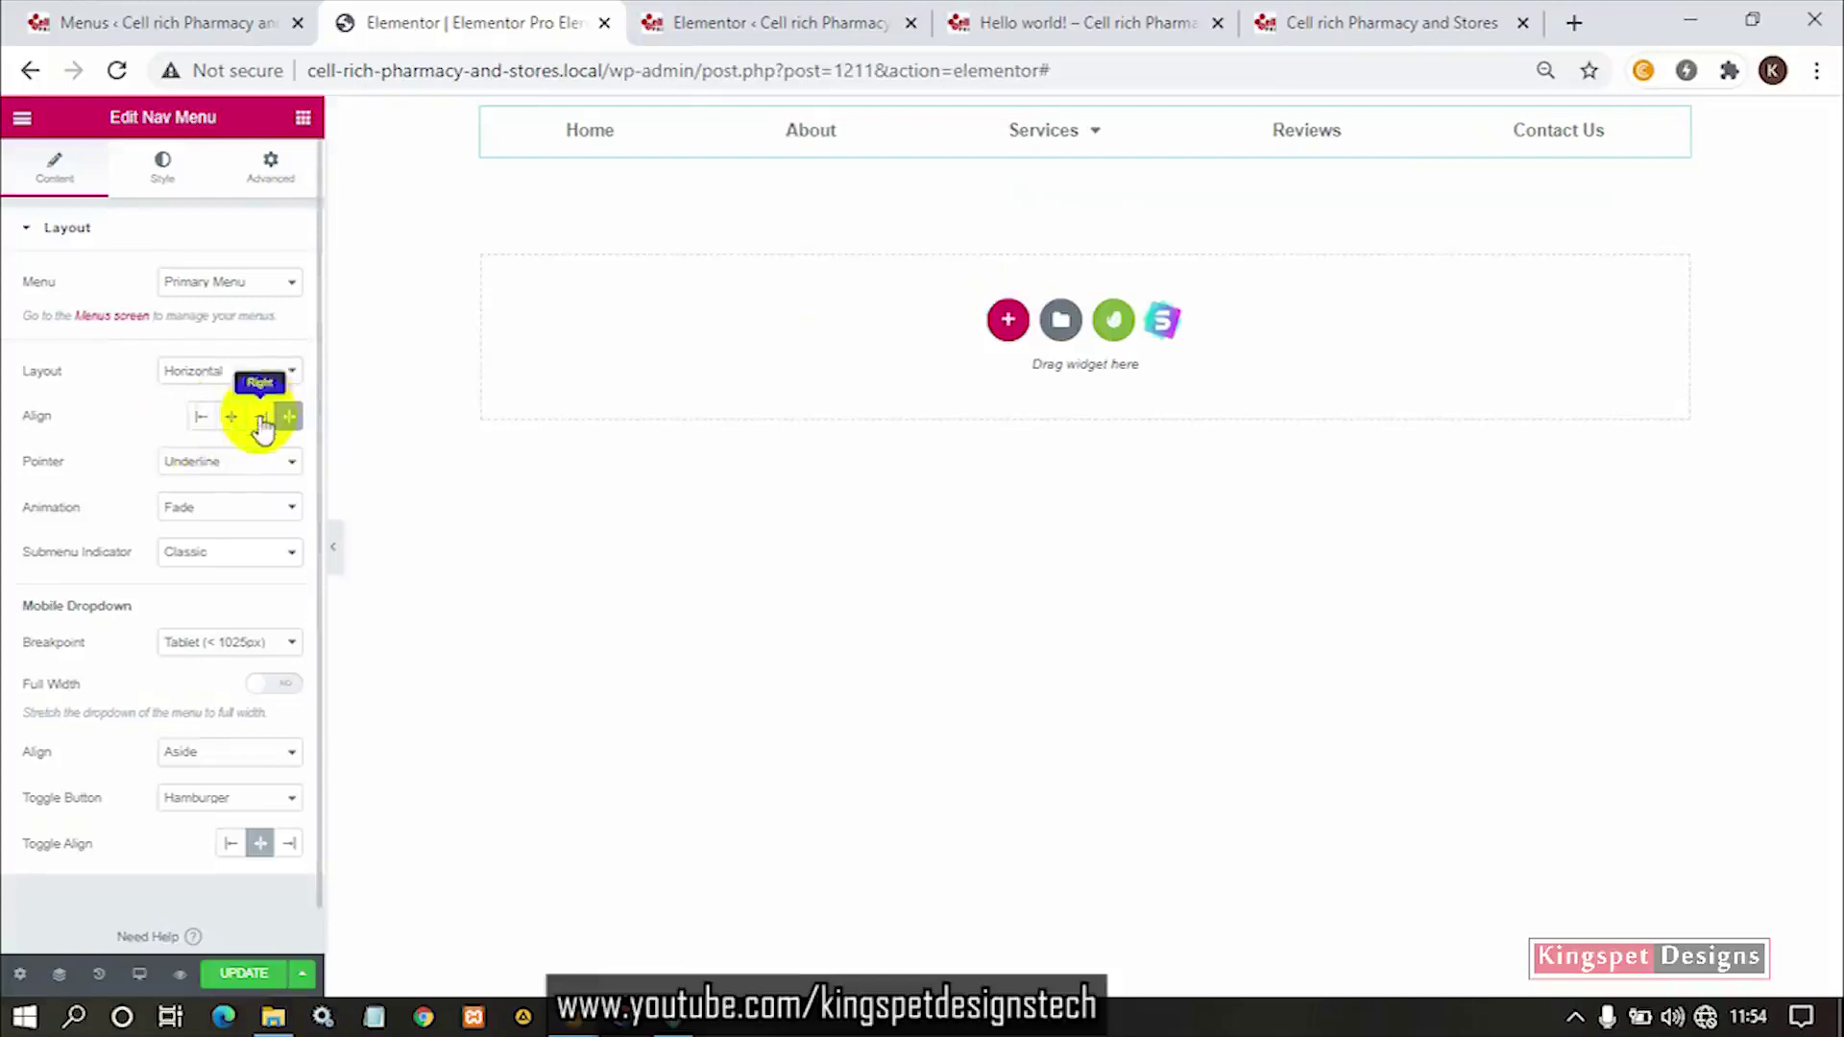
click(204, 422)
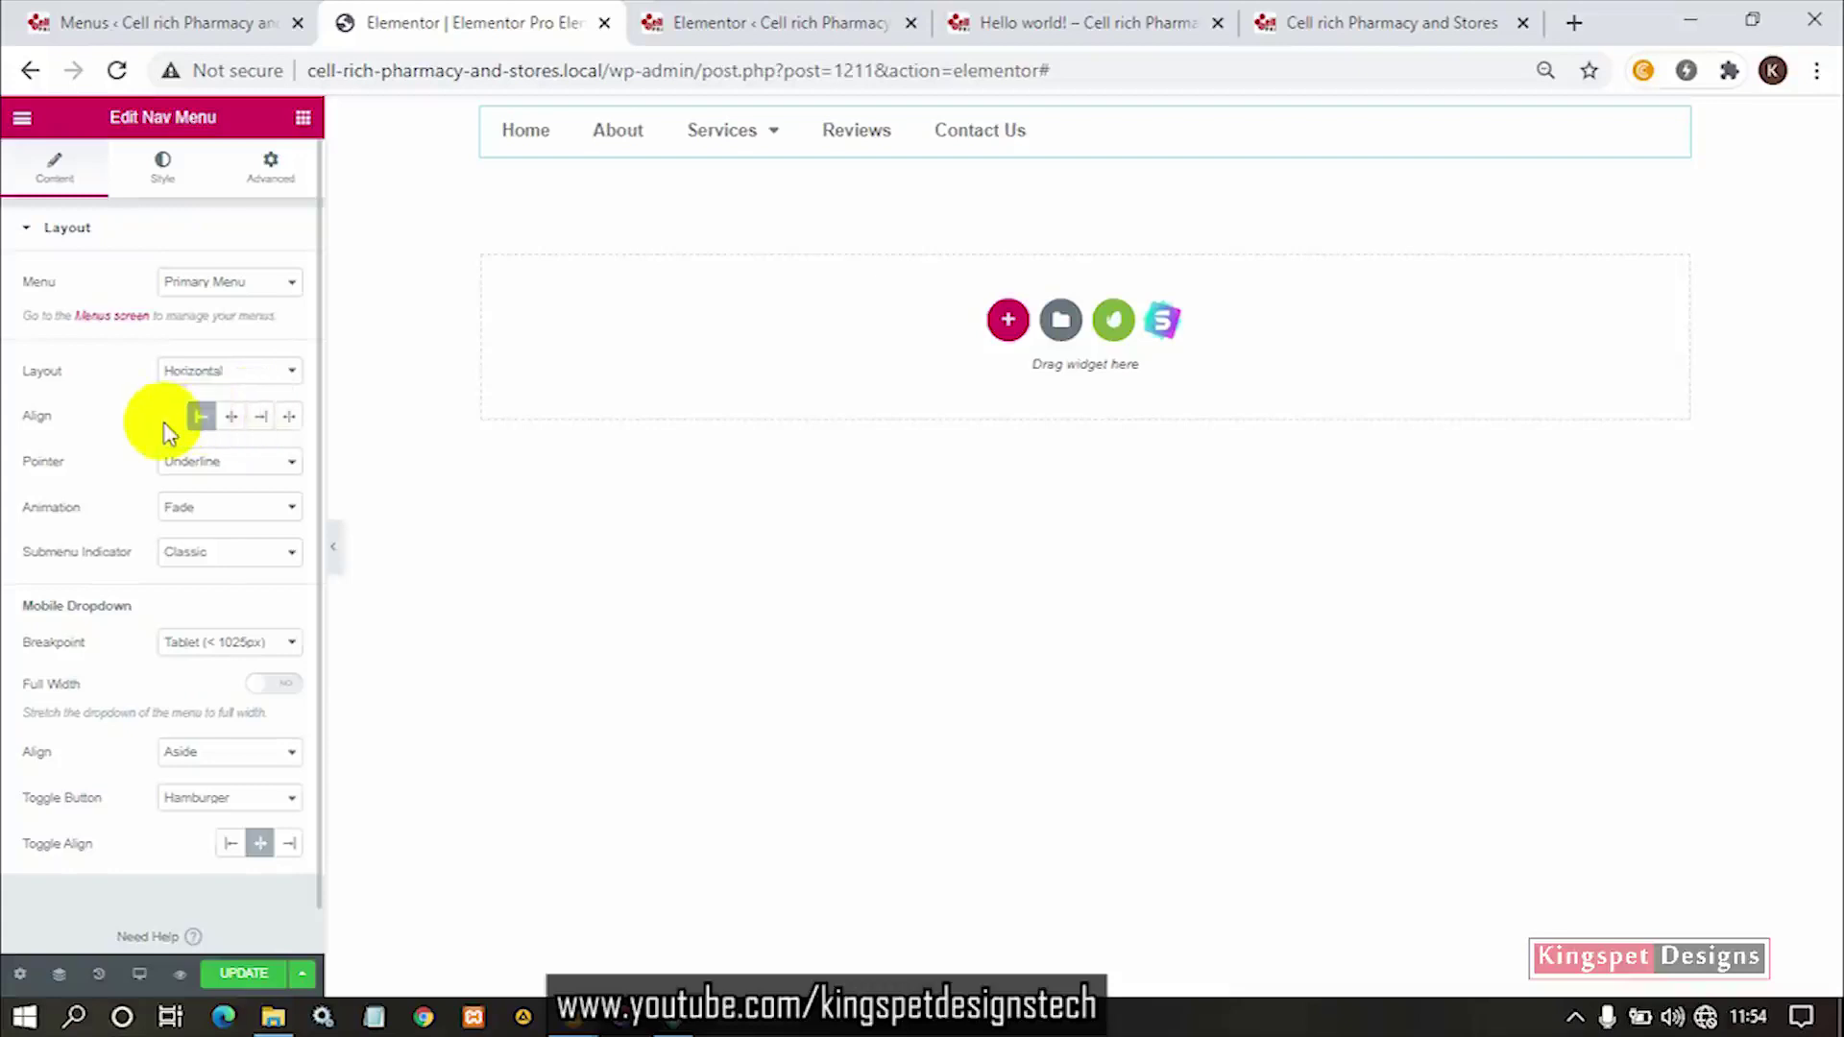
click(258, 417)
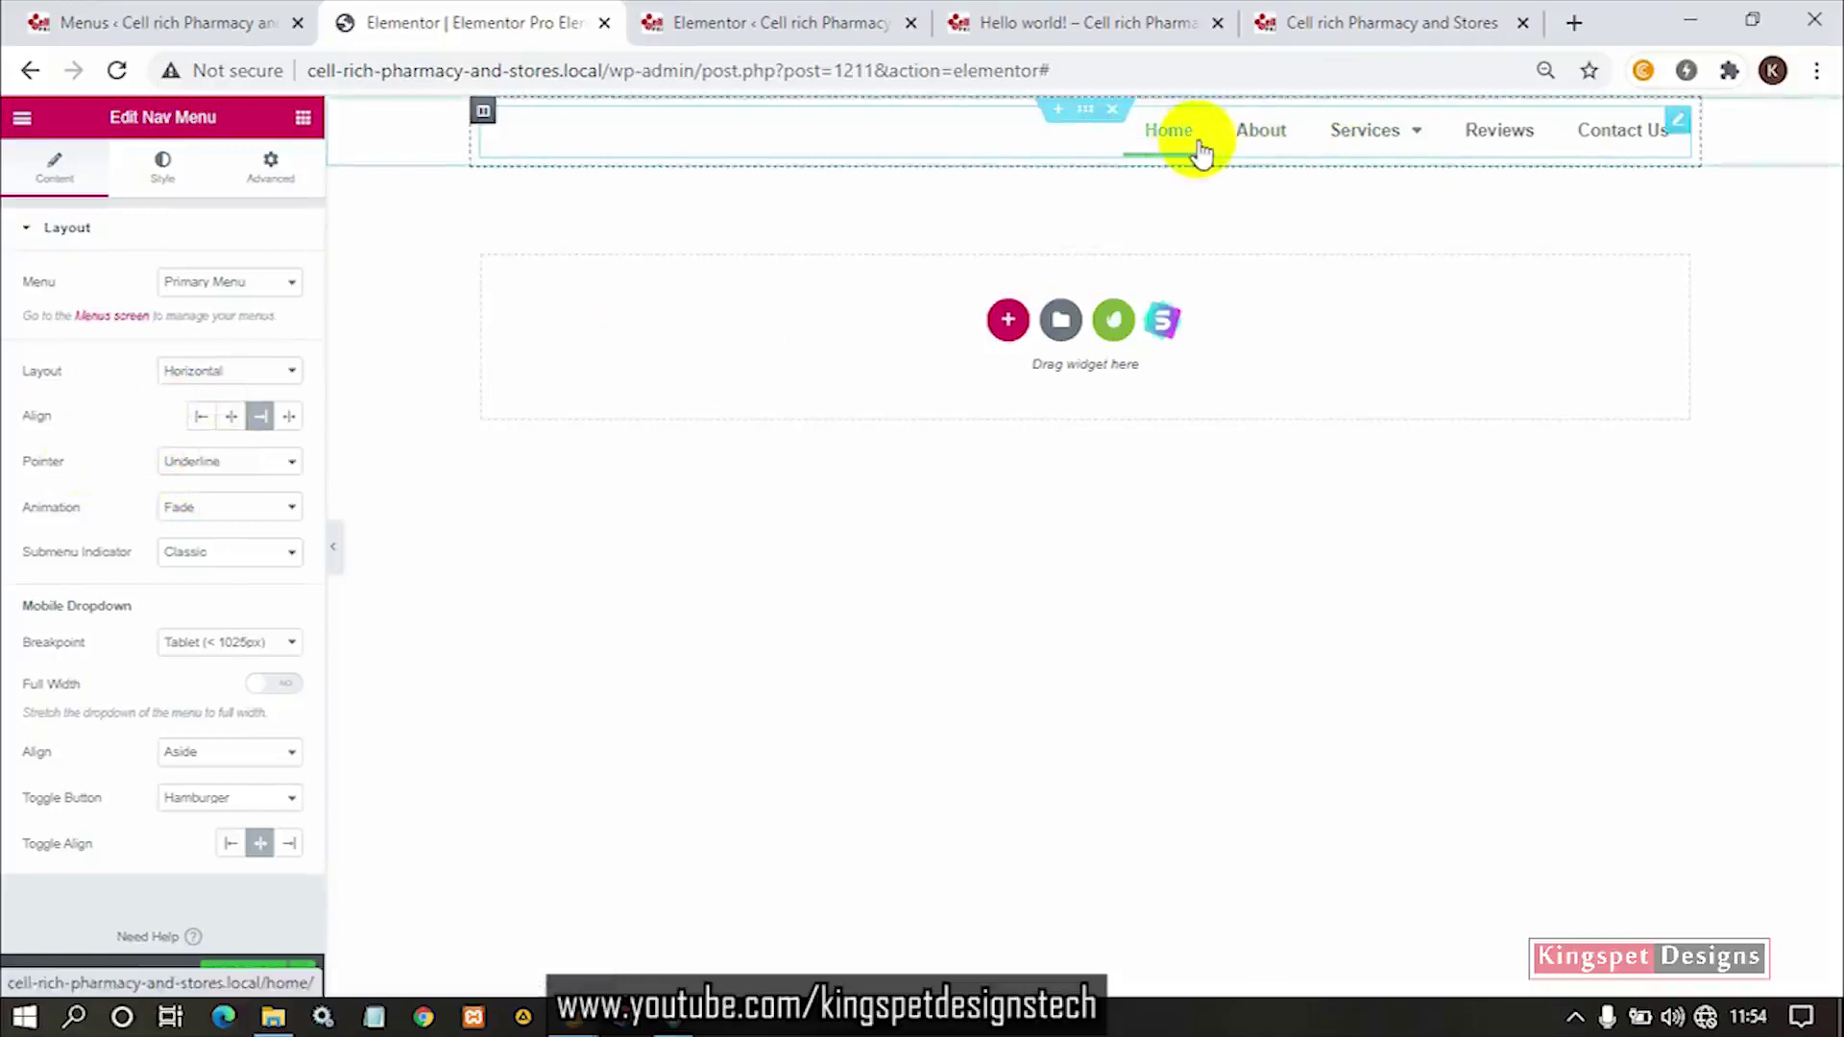
Try the Overline, Double Line and Framed pointer styles for the nav menu, previewing them on the menu items.
click(251, 469)
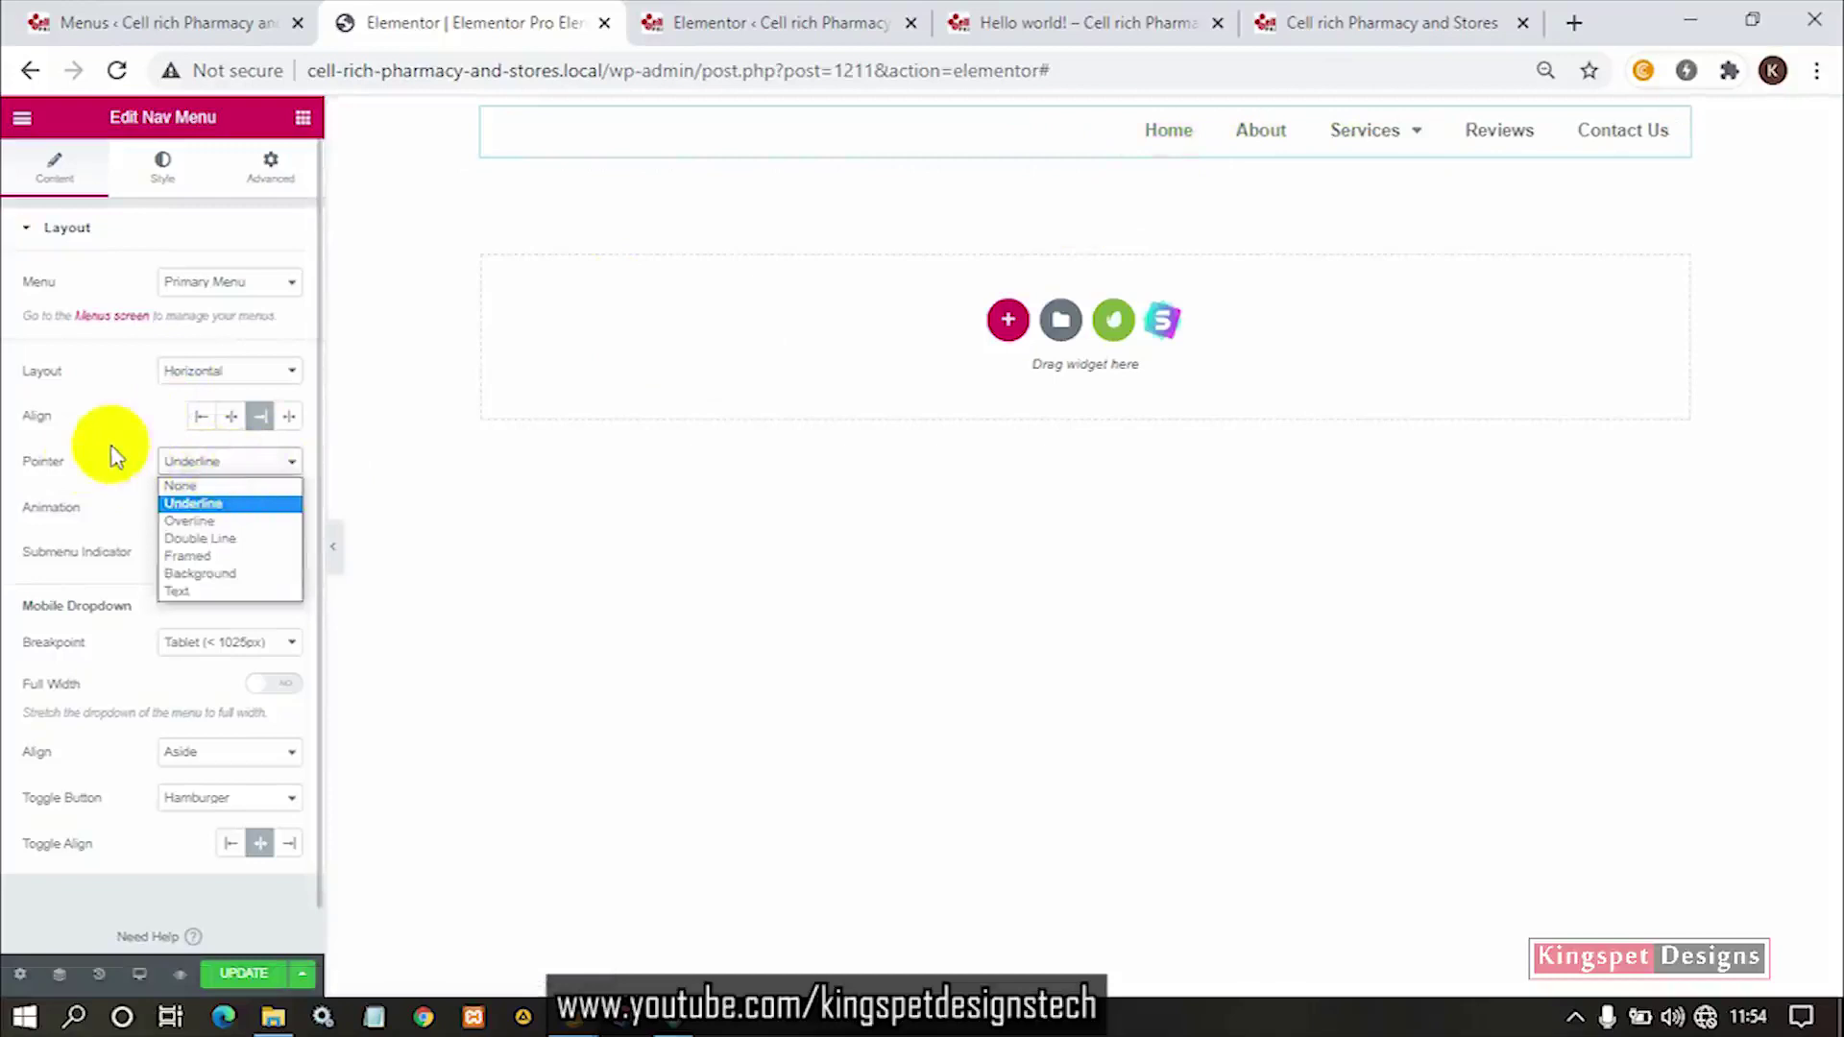
click(195, 523)
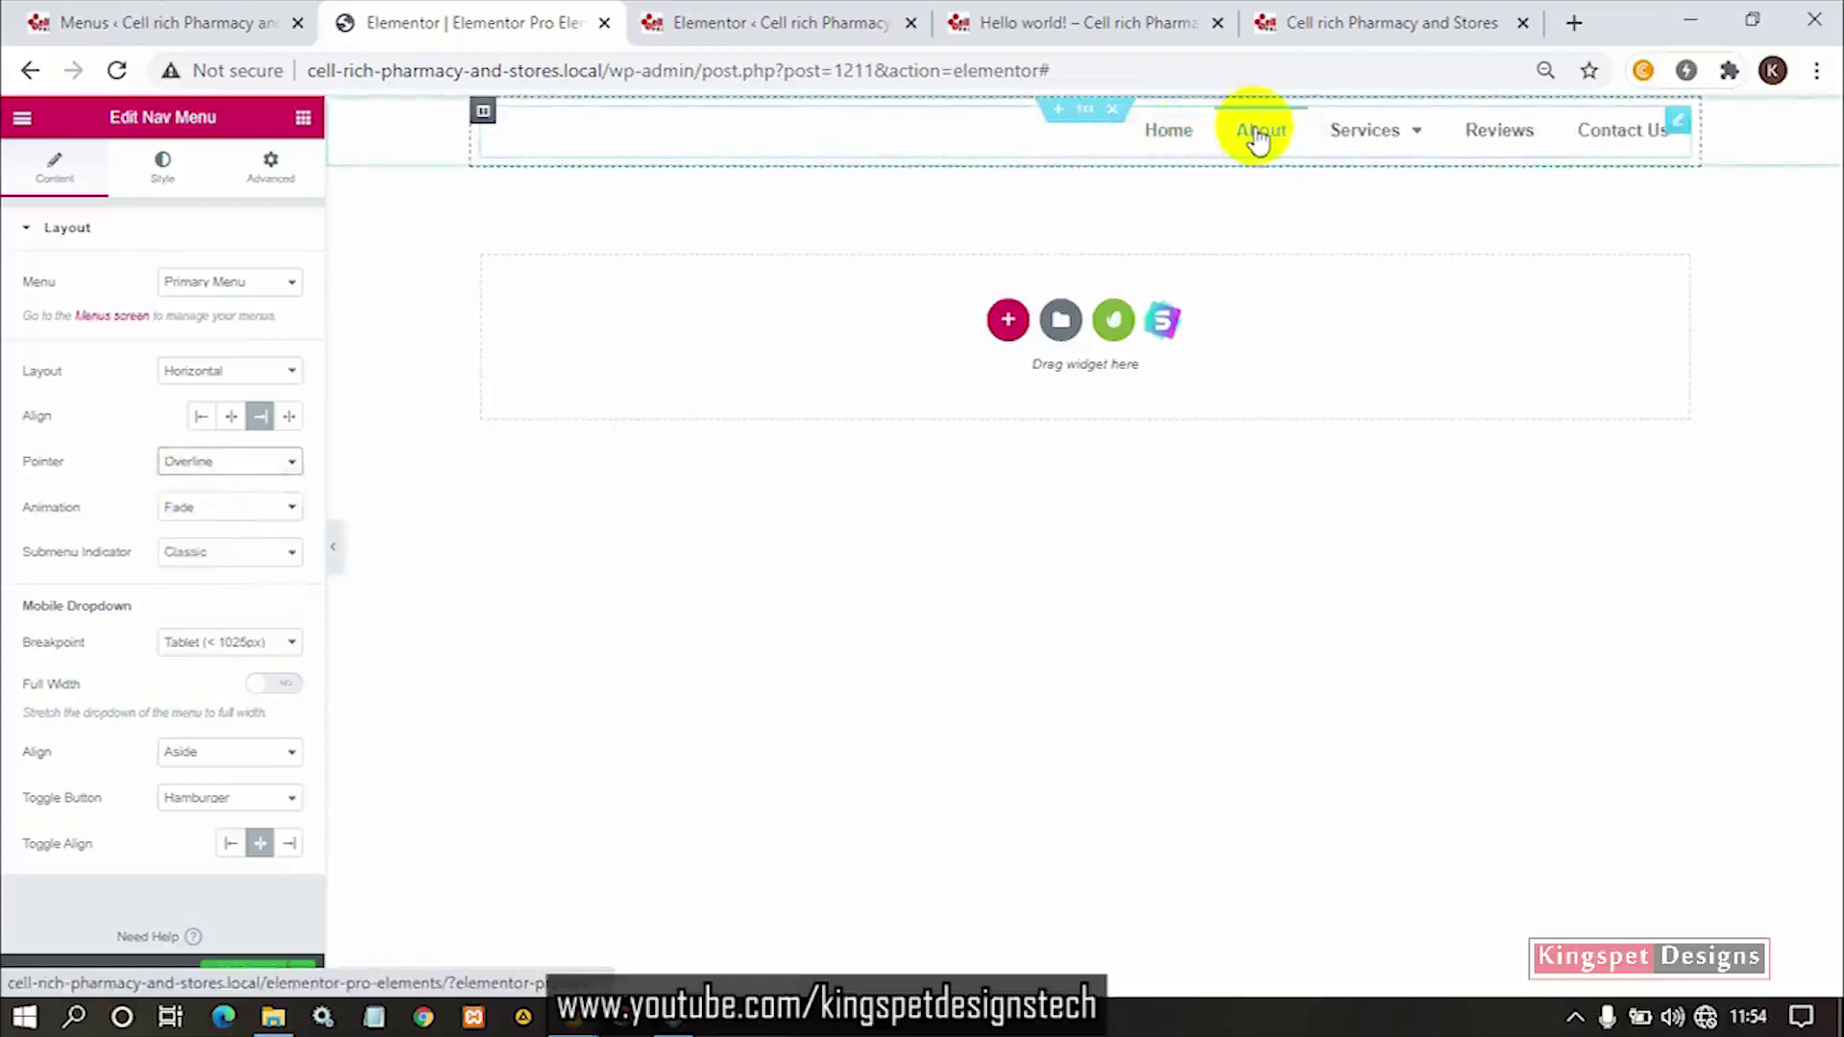
click(244, 464)
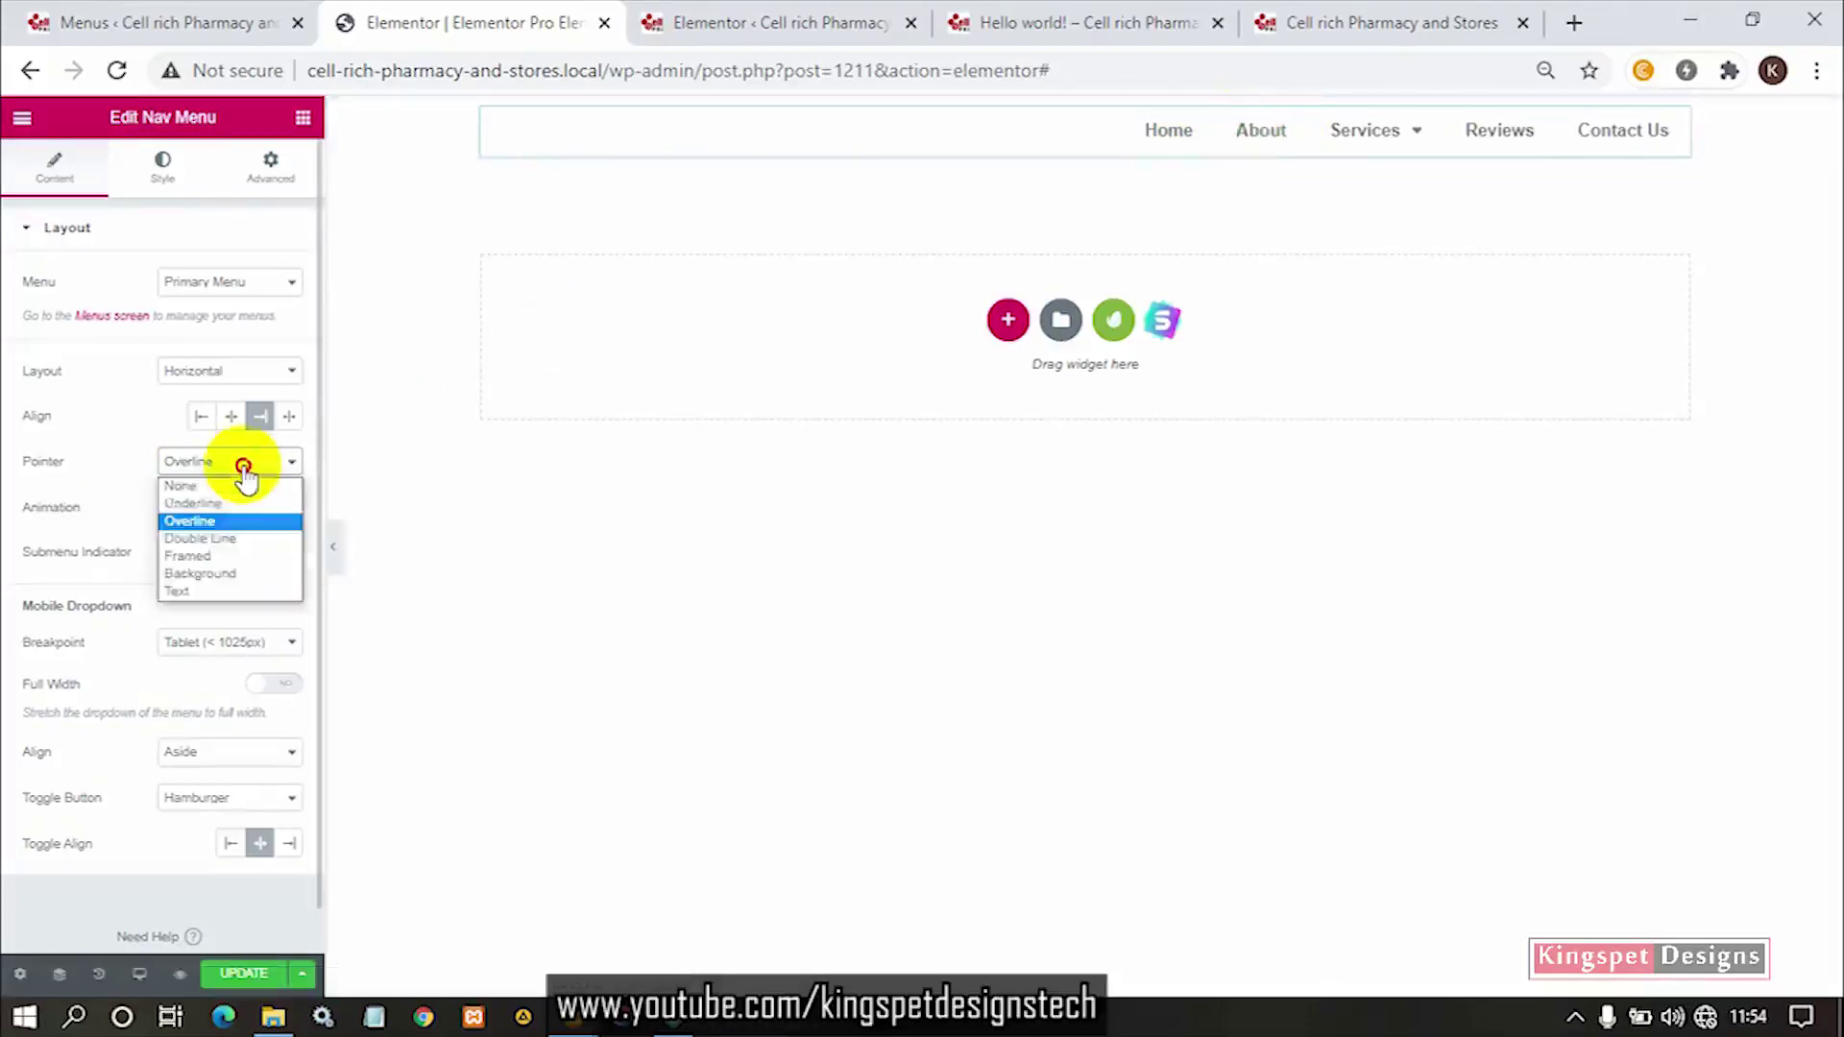
click(202, 539)
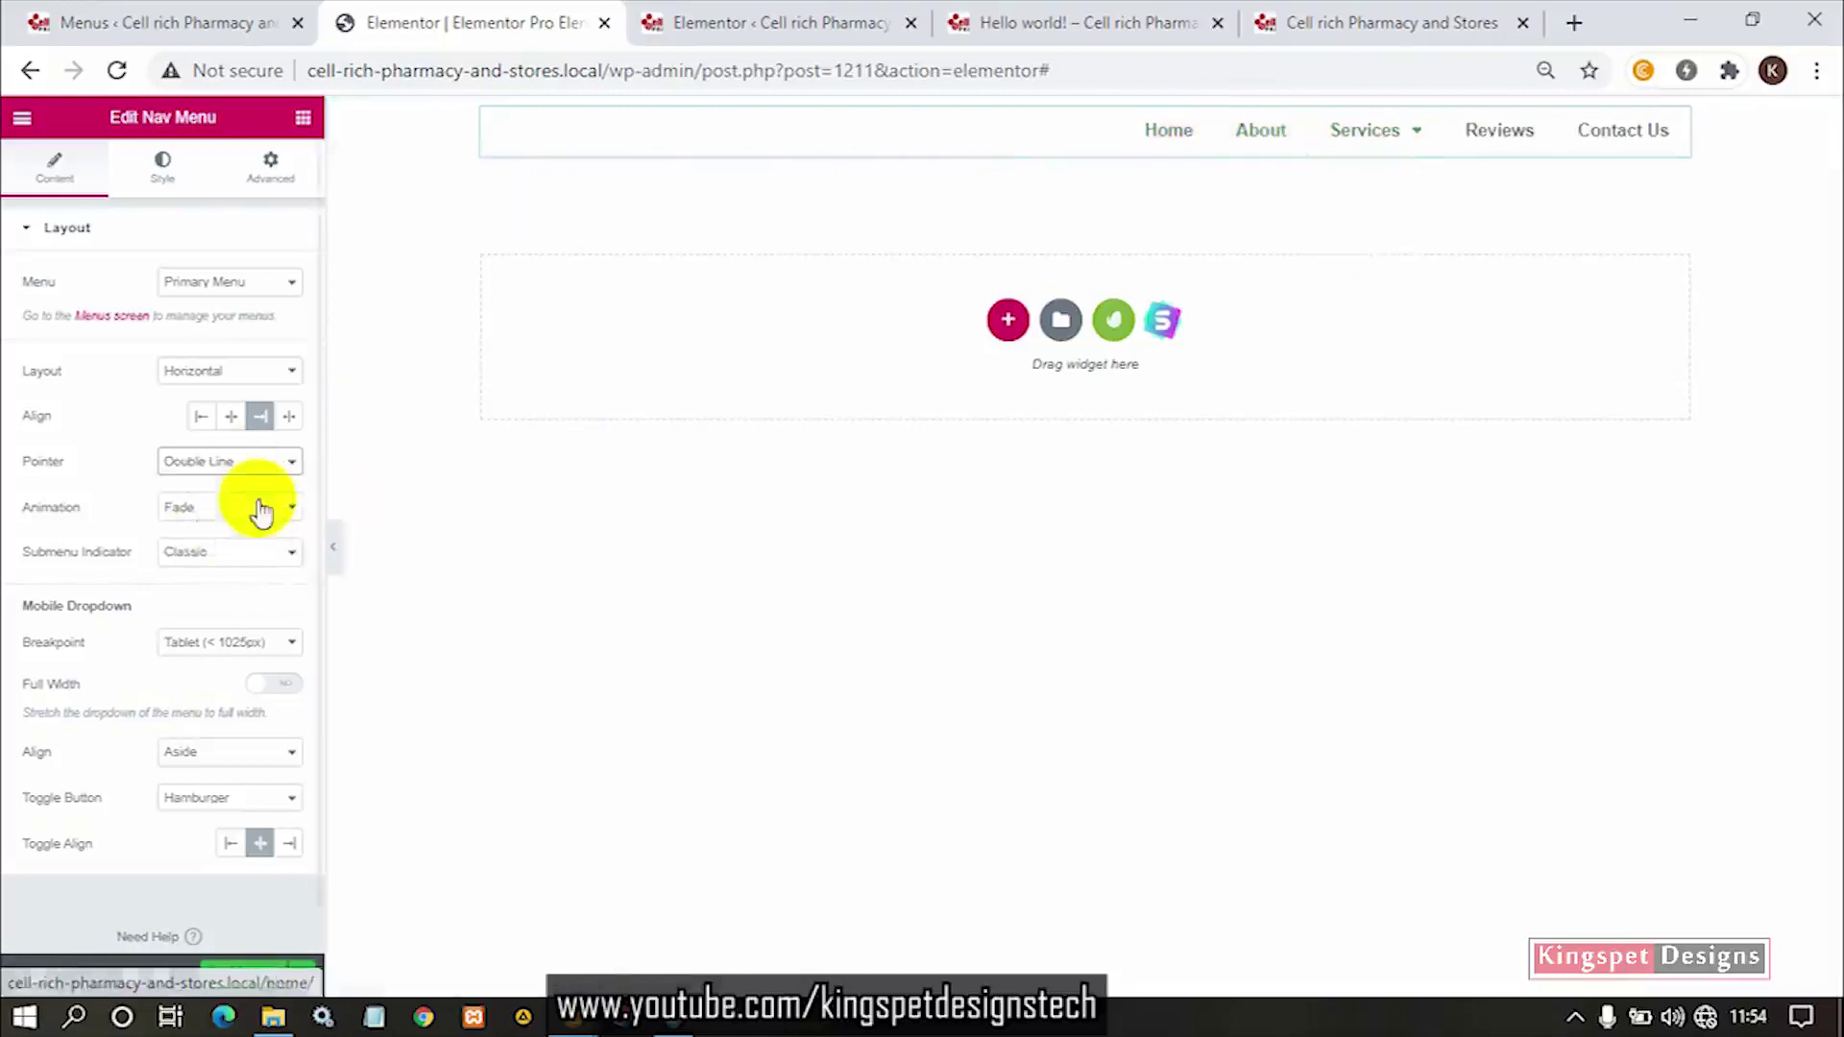
click(206, 462)
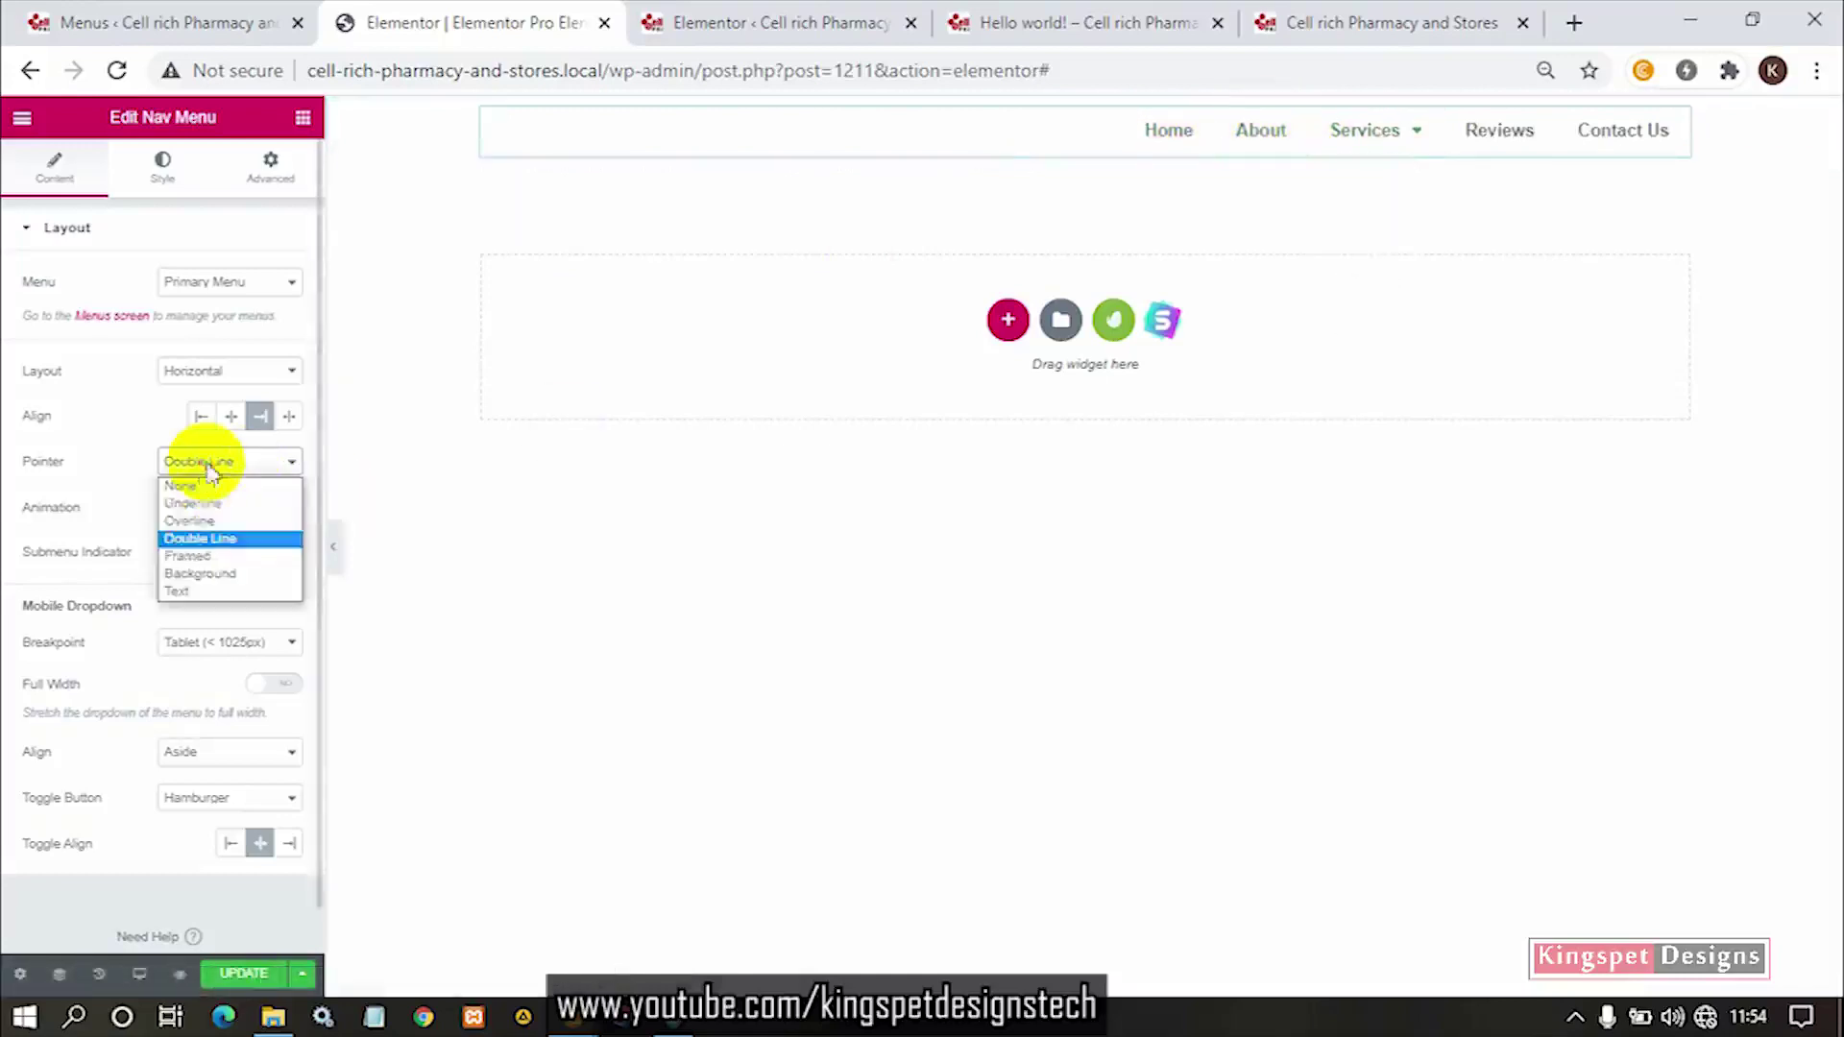
click(206, 555)
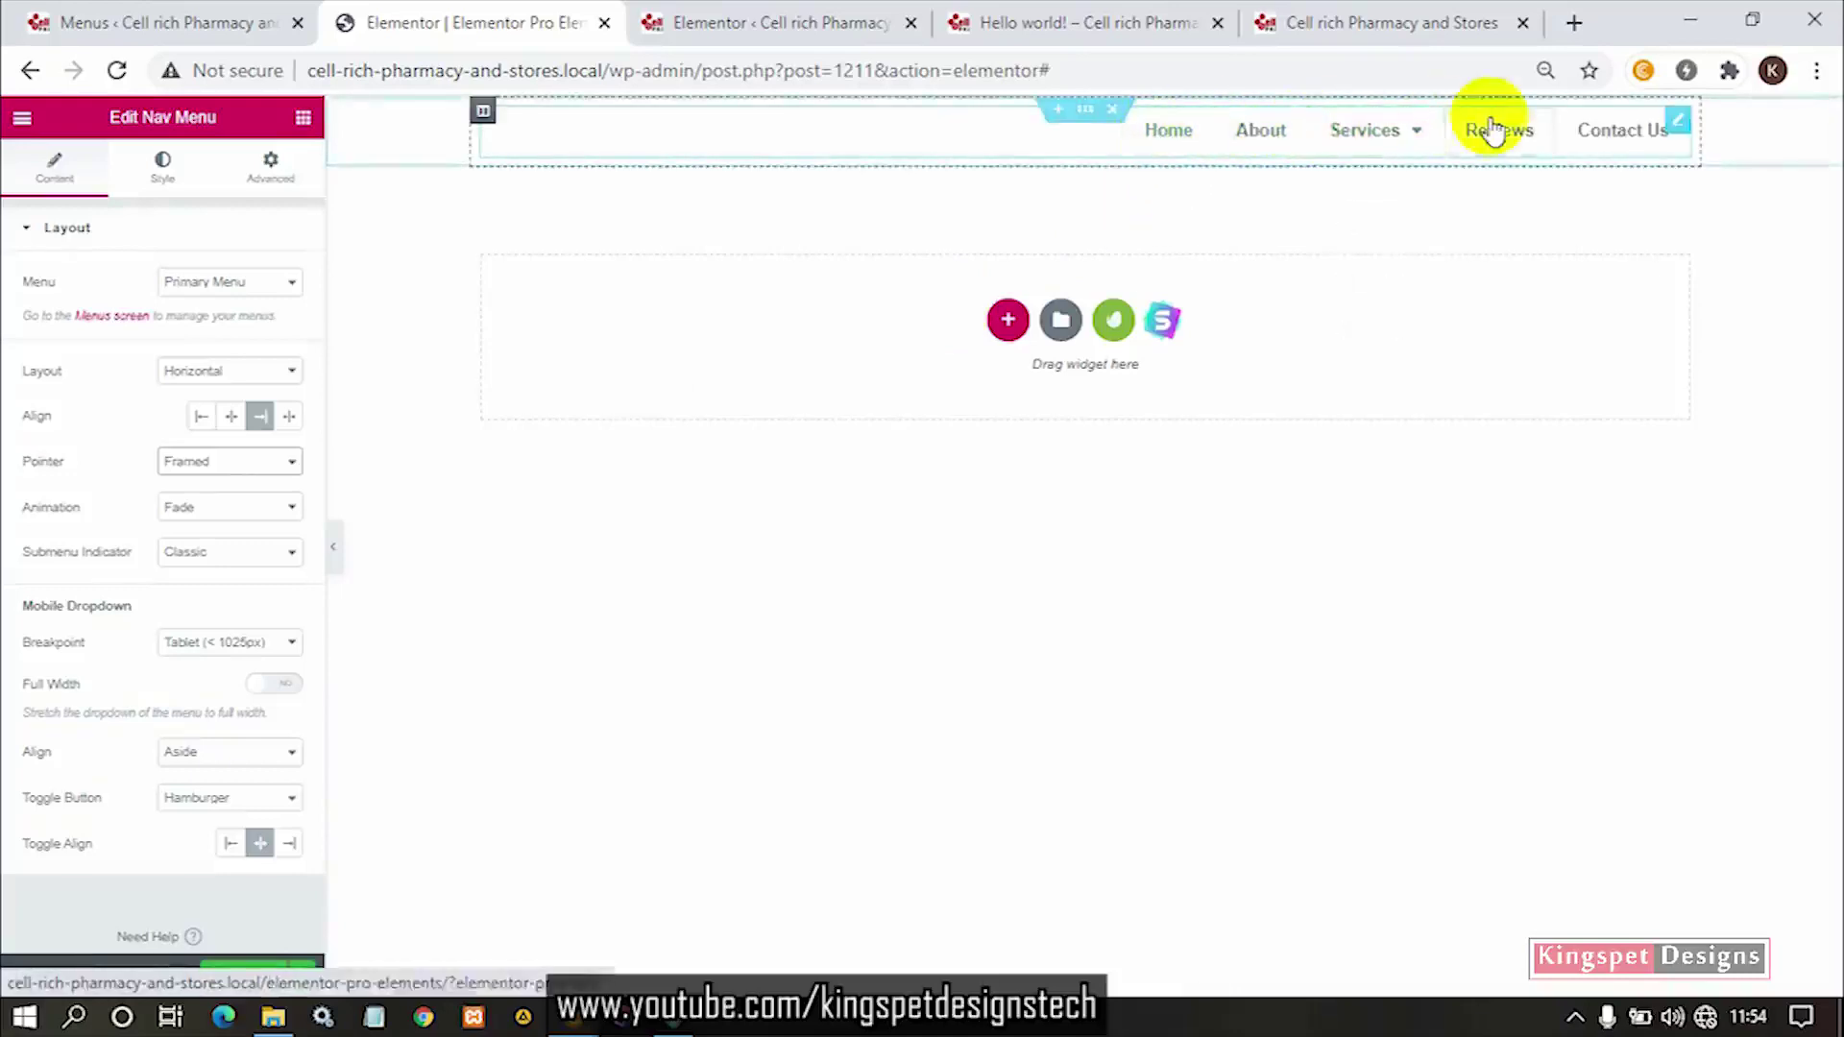
Try the Text pointer style for the nav menu, and settle on the Background pointer.
click(227, 485)
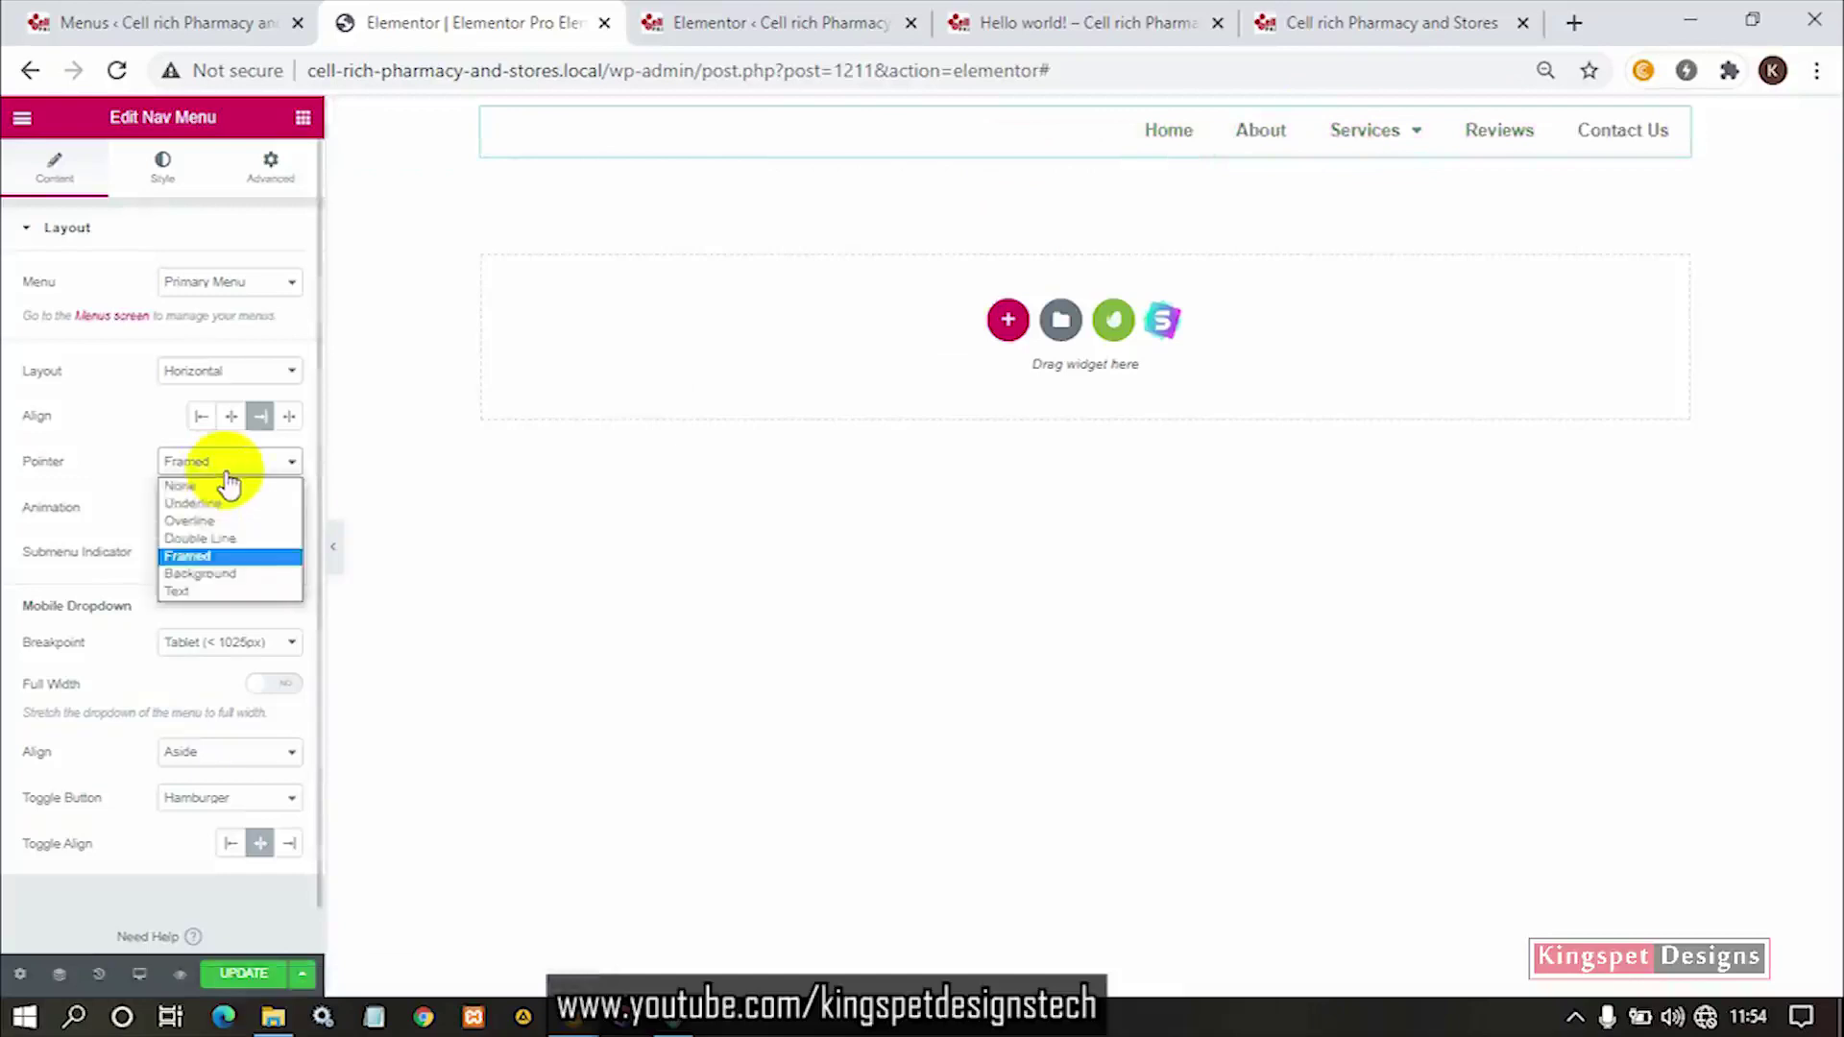
click(211, 591)
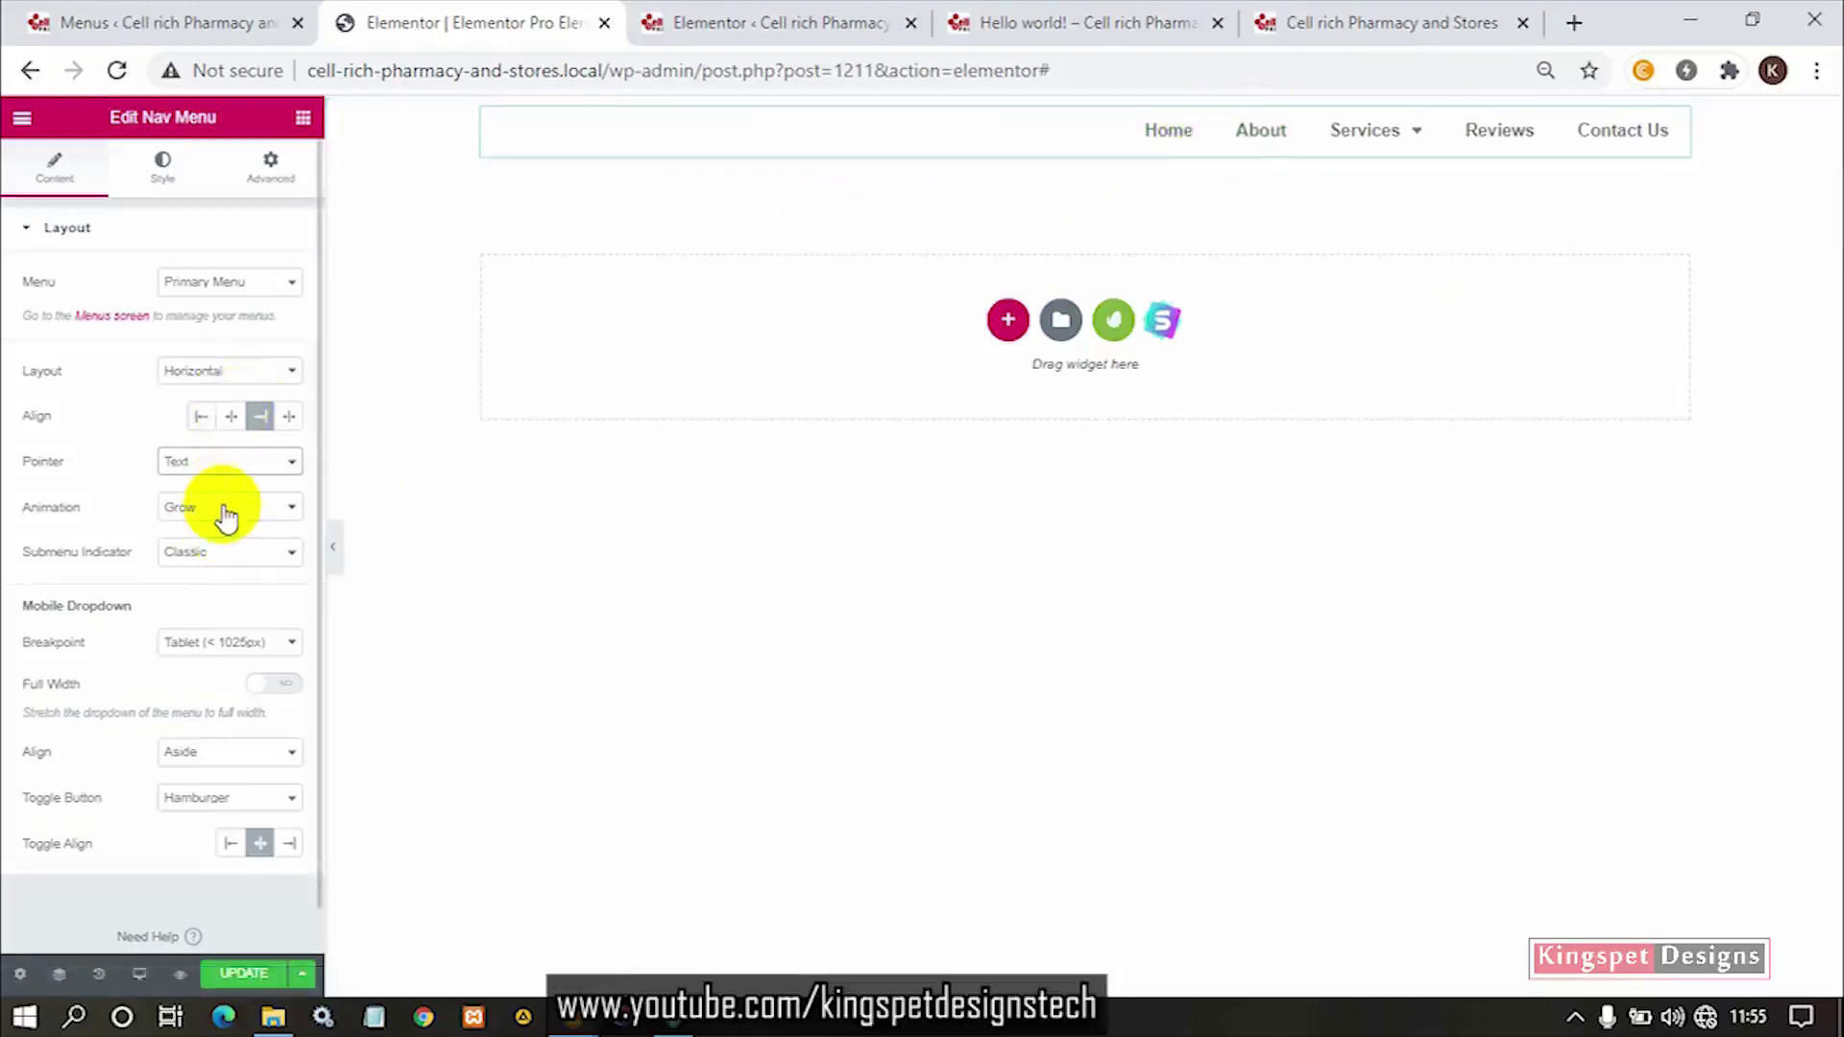
click(235, 462)
click(232, 574)
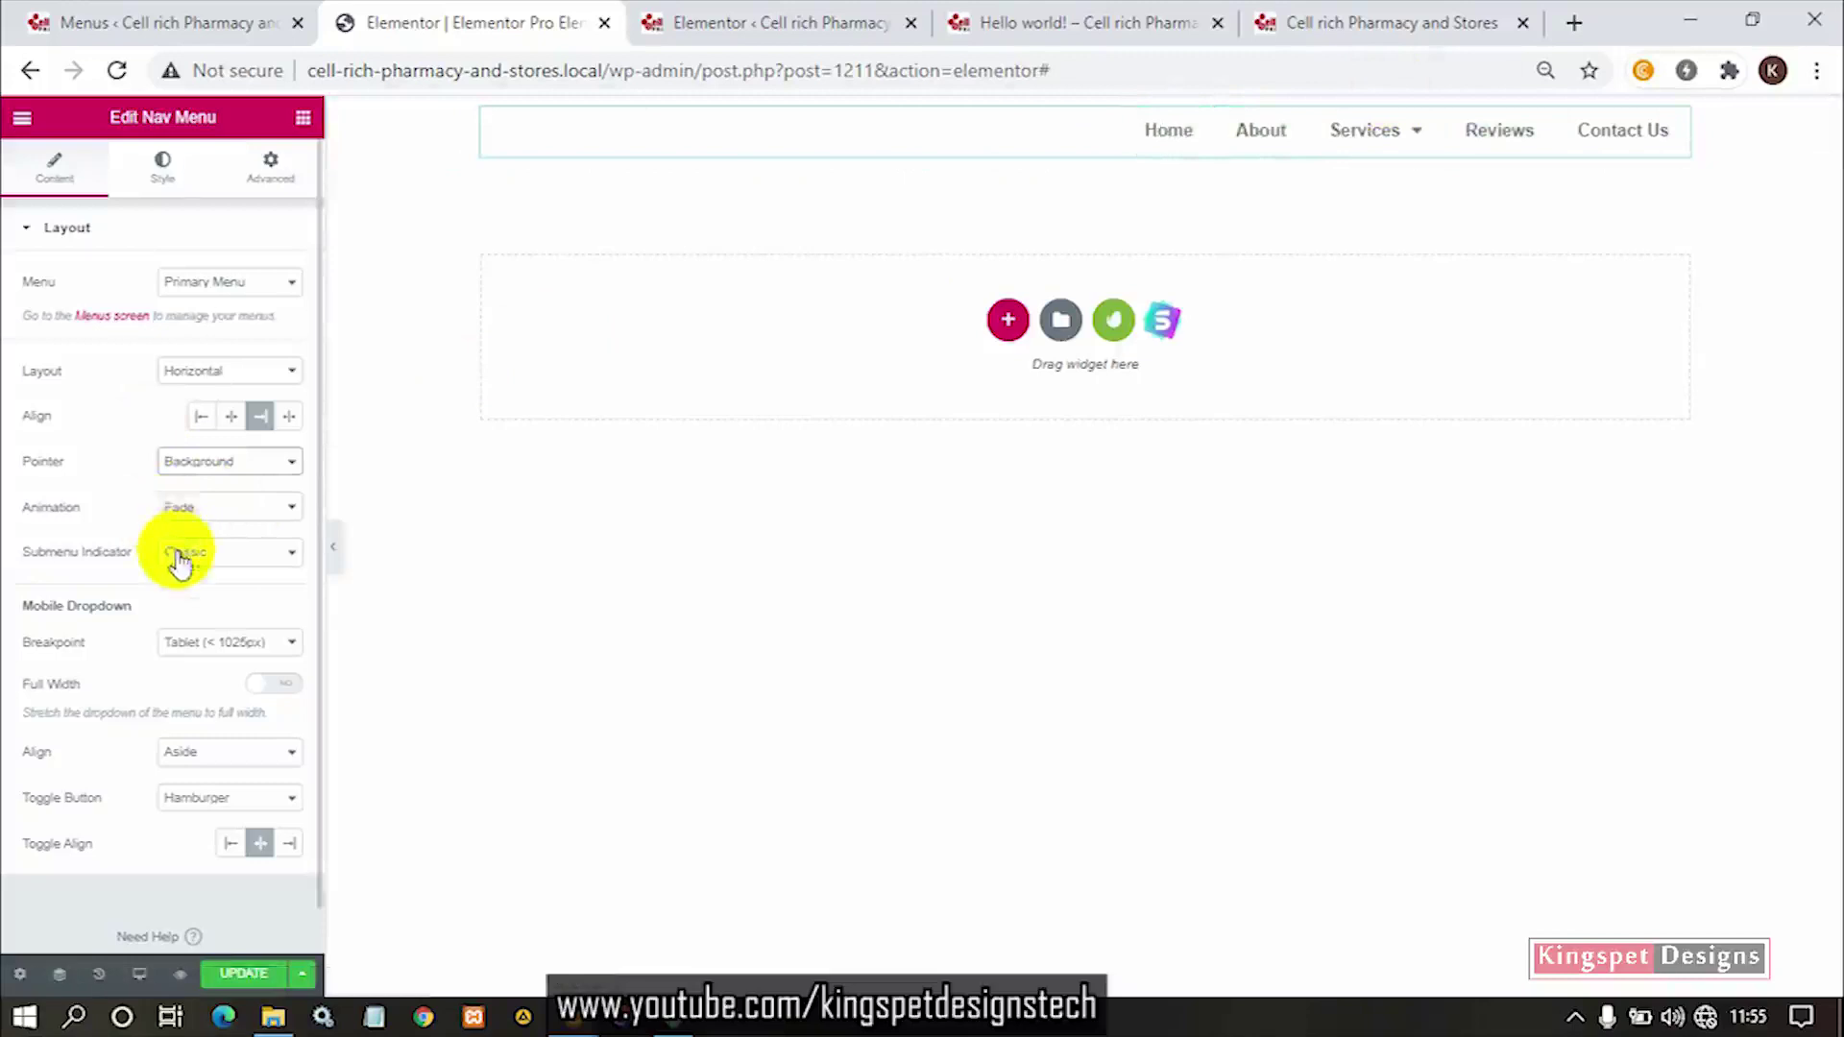
Try the Grow and Shrink animations for the nav menu's background pointer, previewing each on the menu items.
click(207, 519)
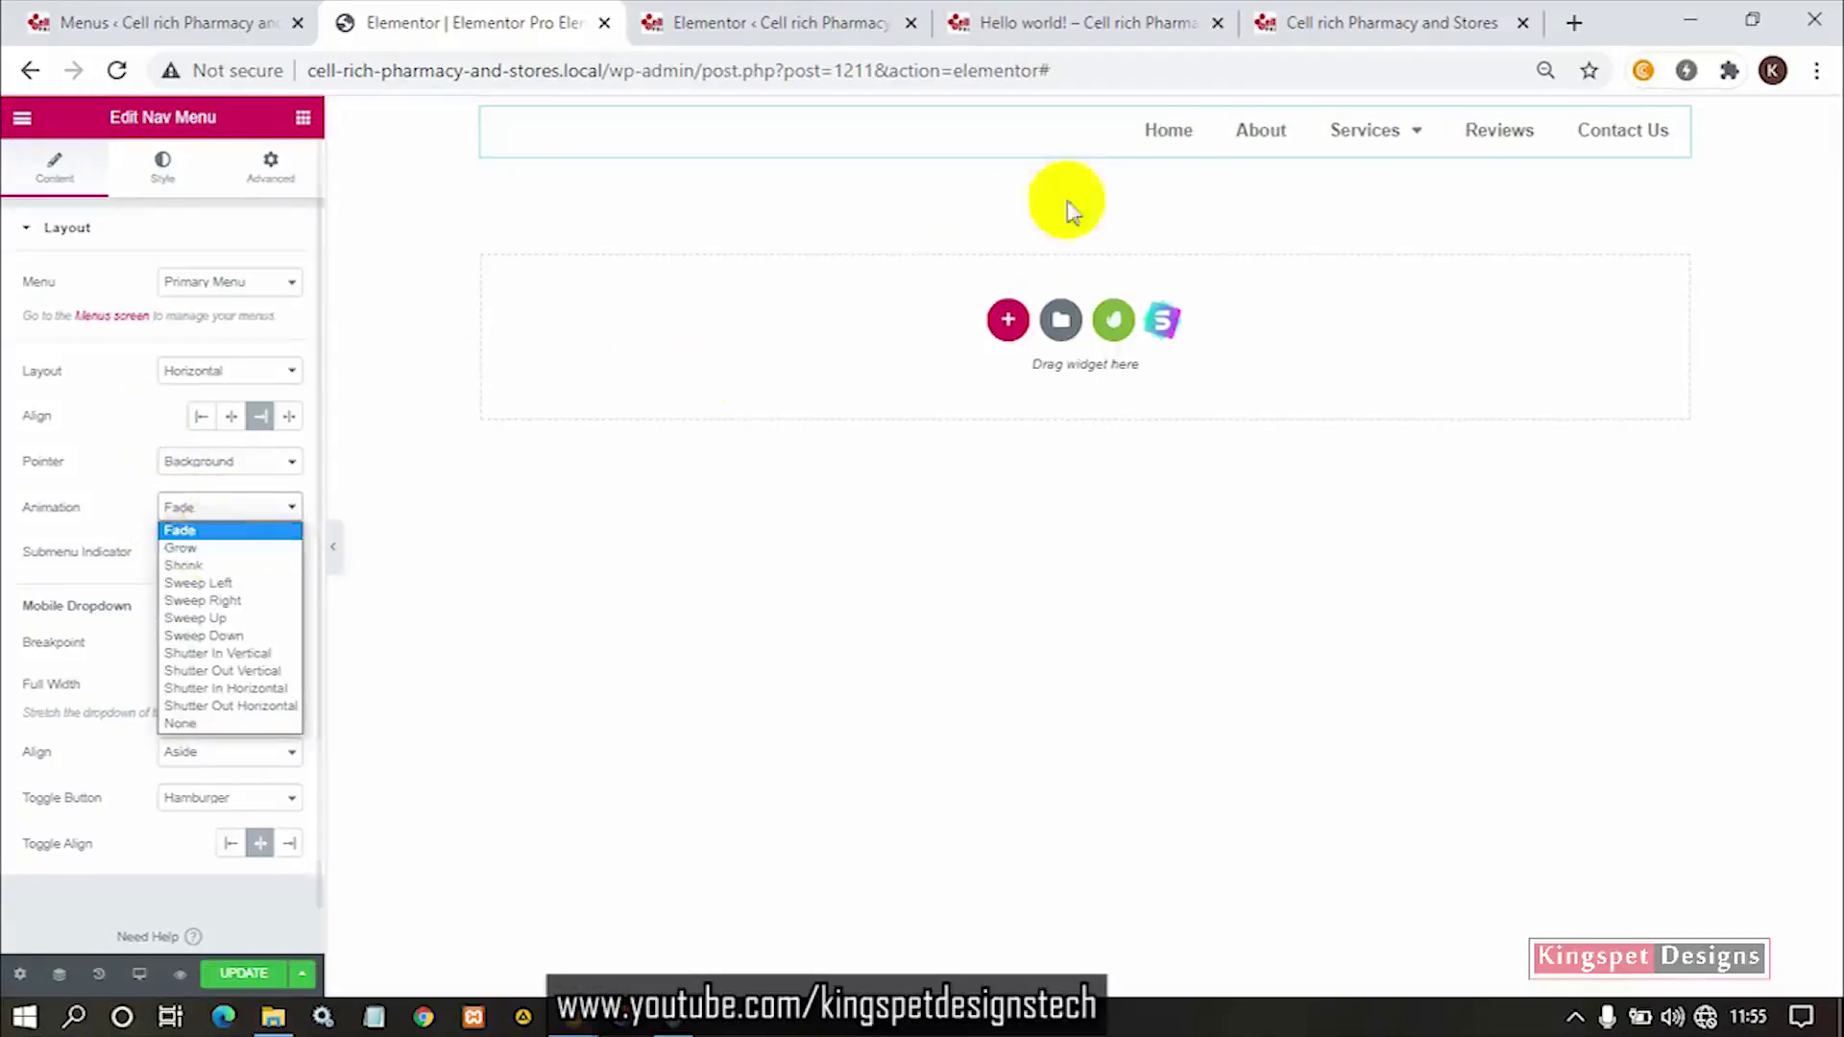
click(243, 547)
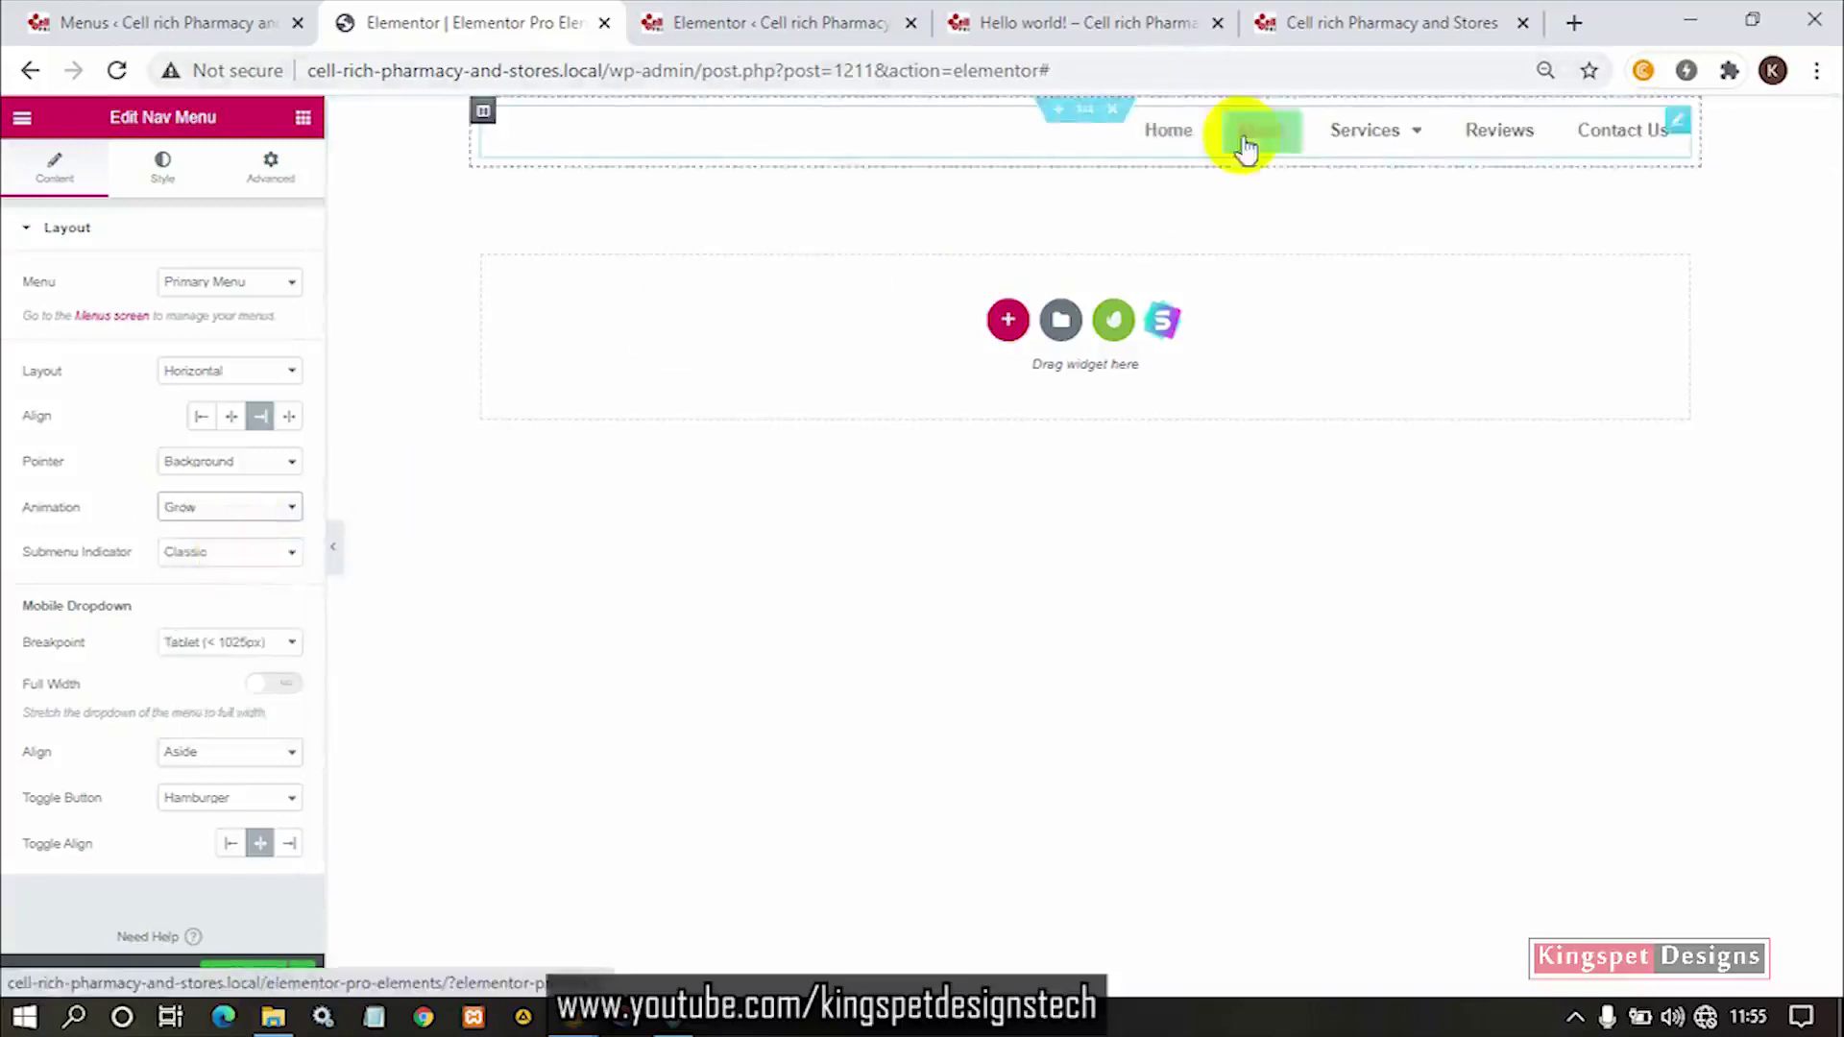
click(254, 509)
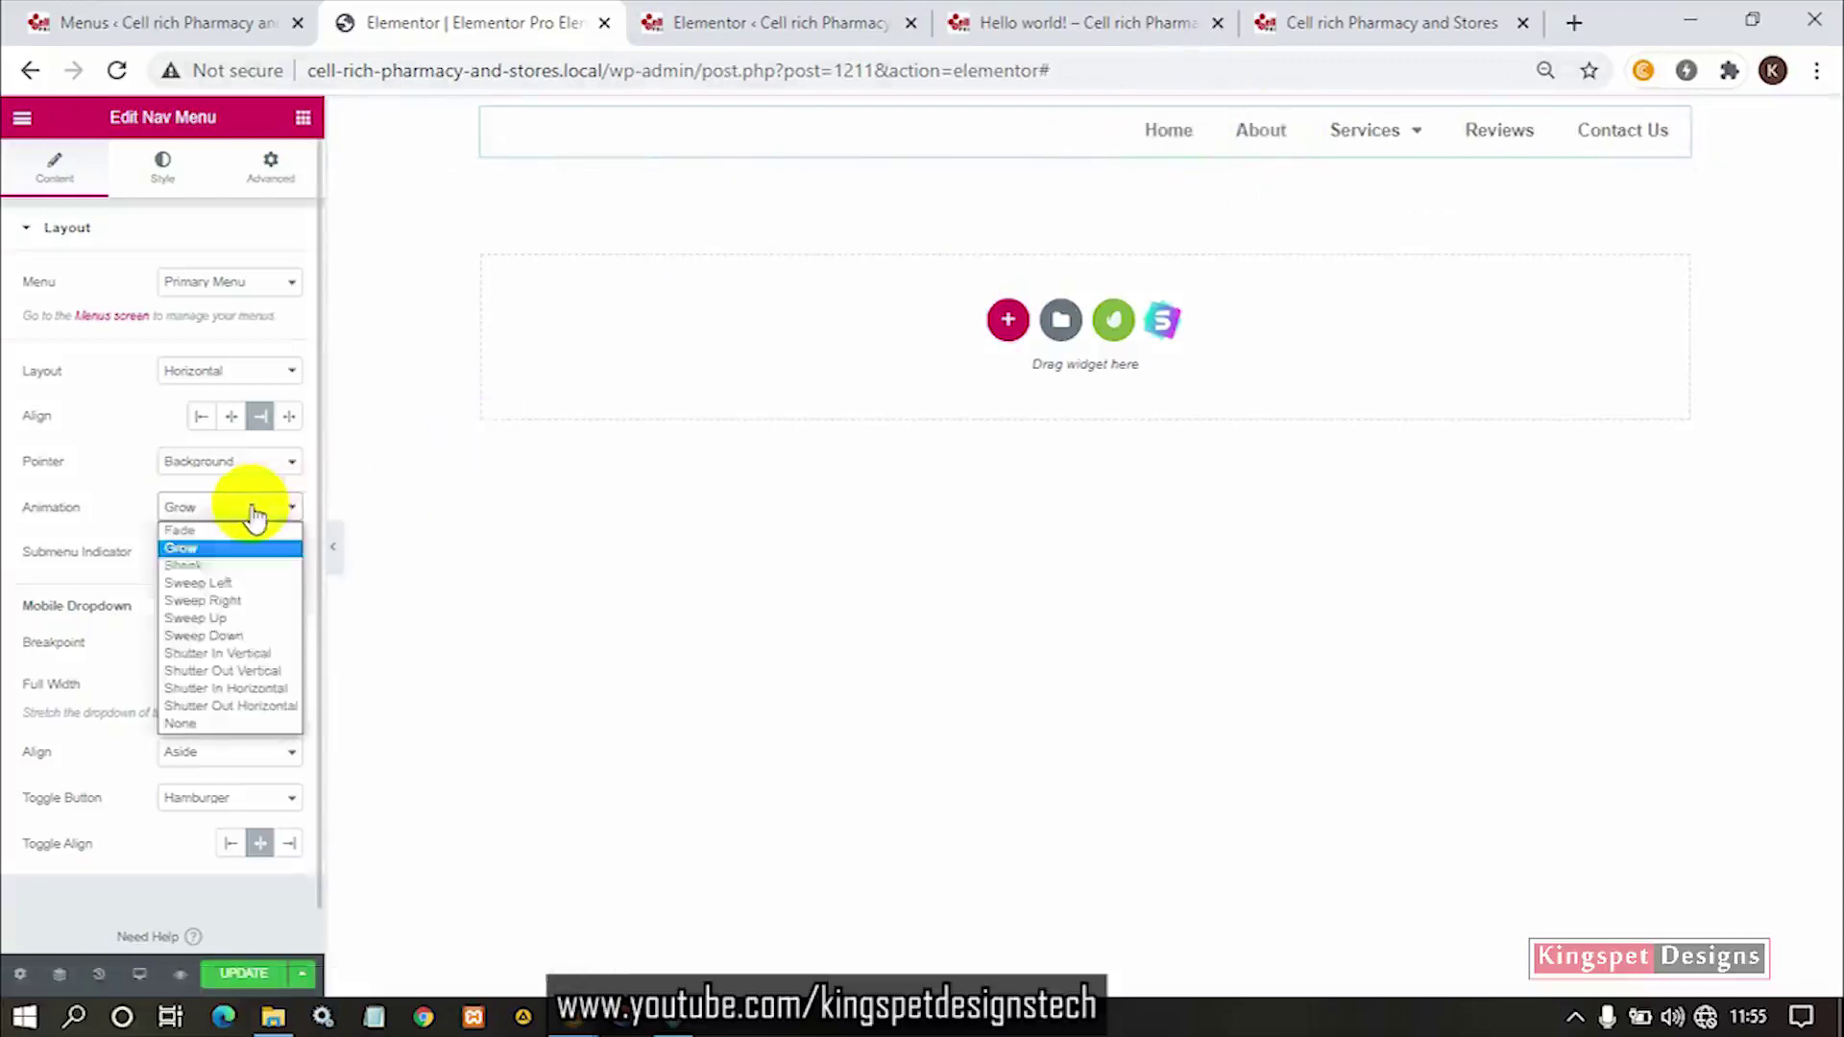
click(219, 569)
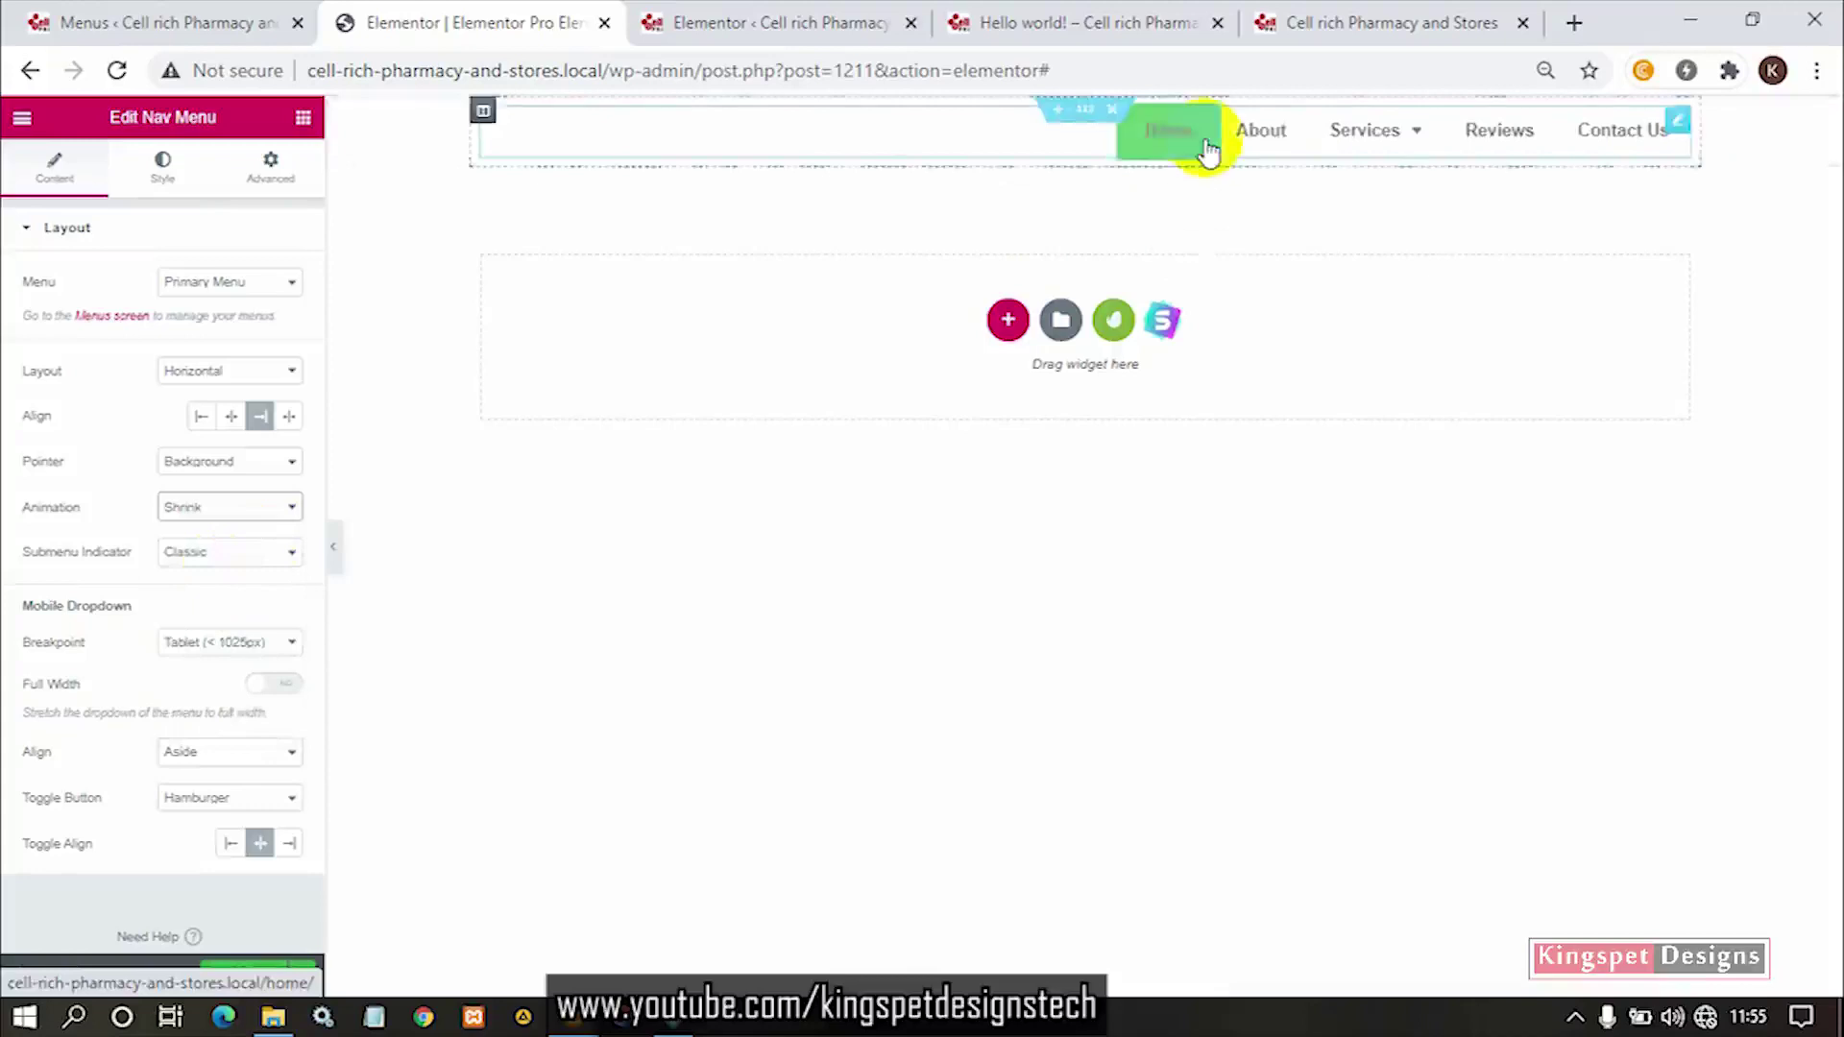
Try the Sweep Up pointer animation, and settle on Sweep Down, previewing it on the Home item.
click(284, 509)
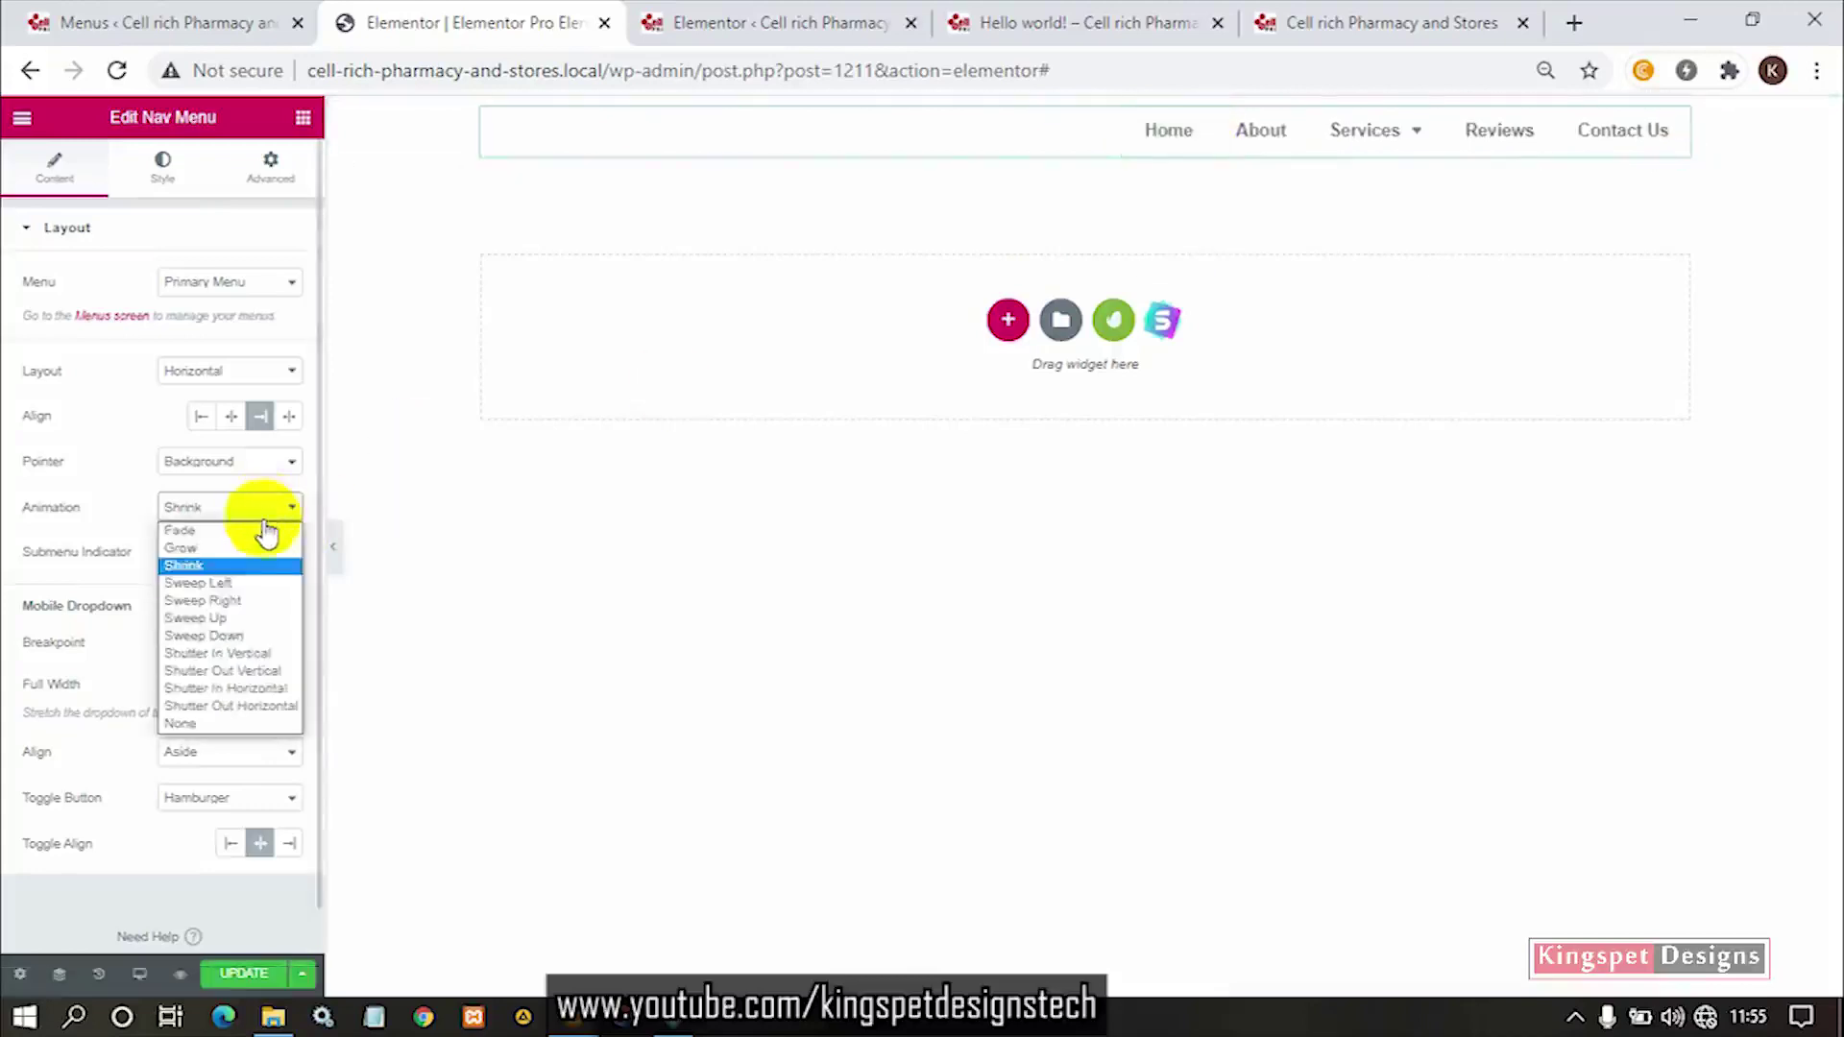
click(236, 619)
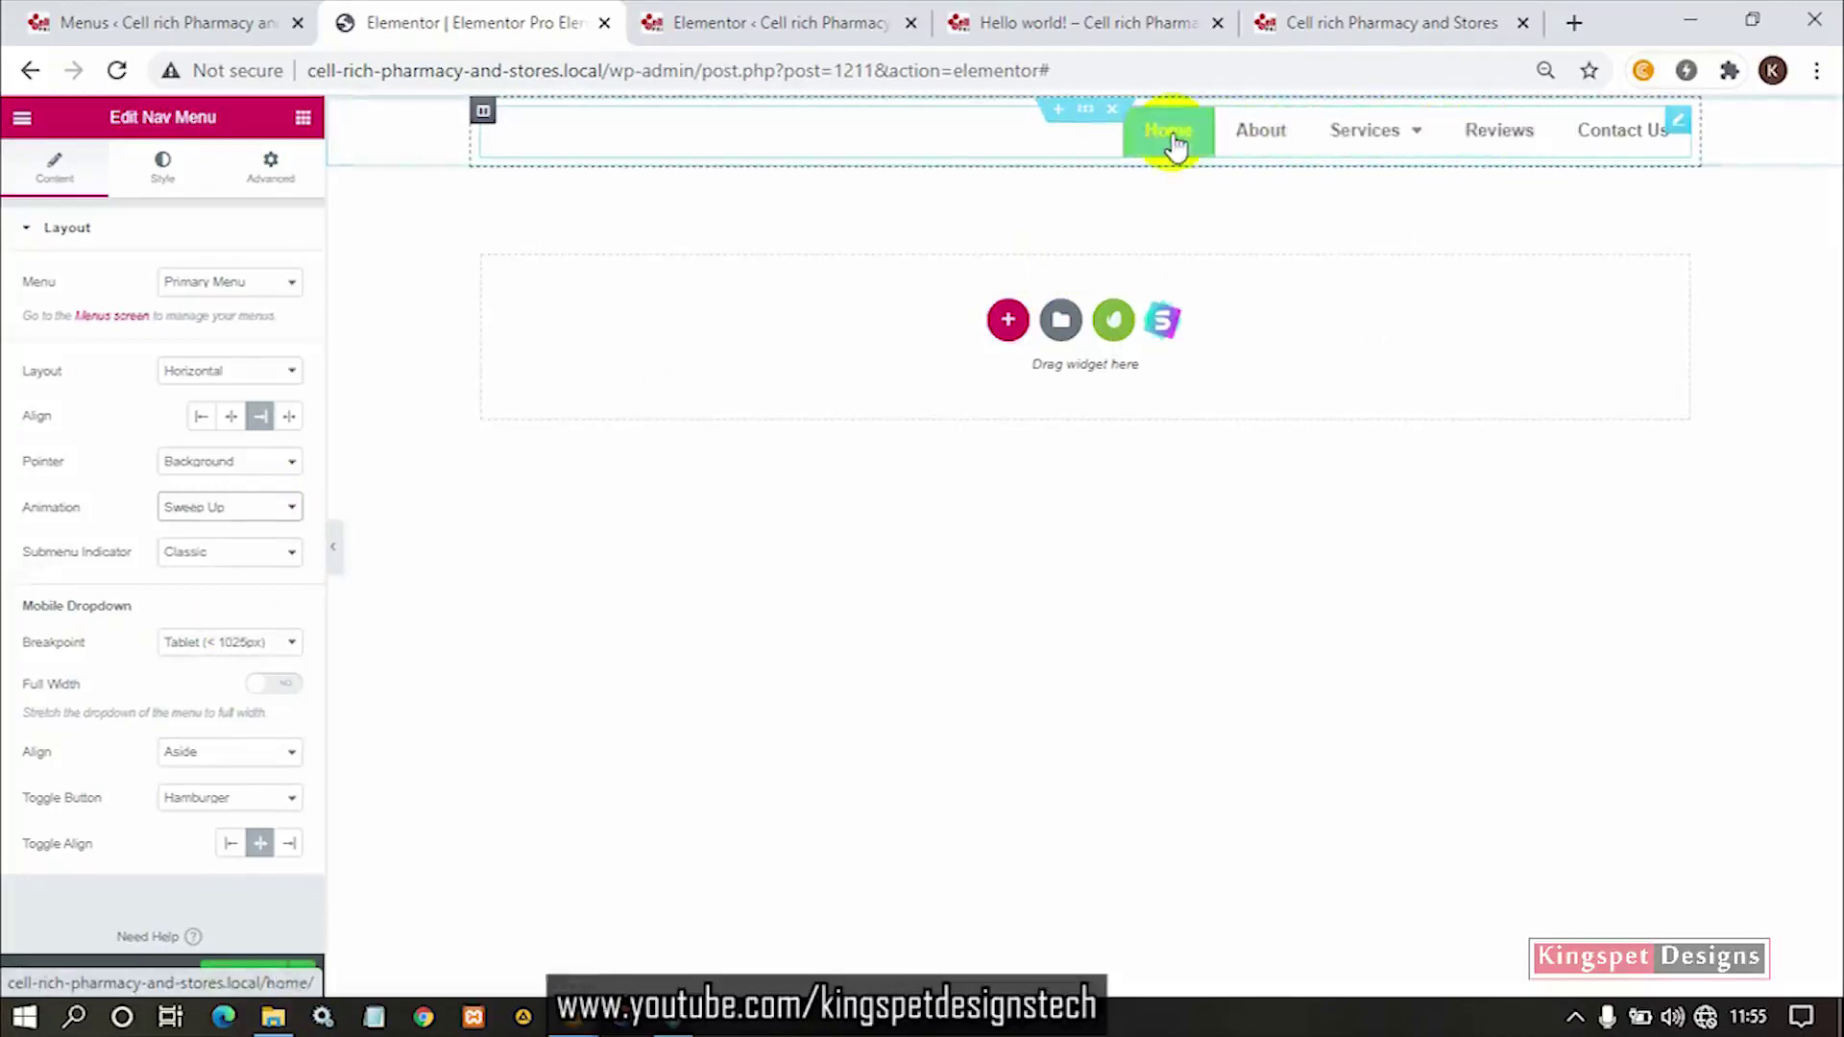
click(240, 510)
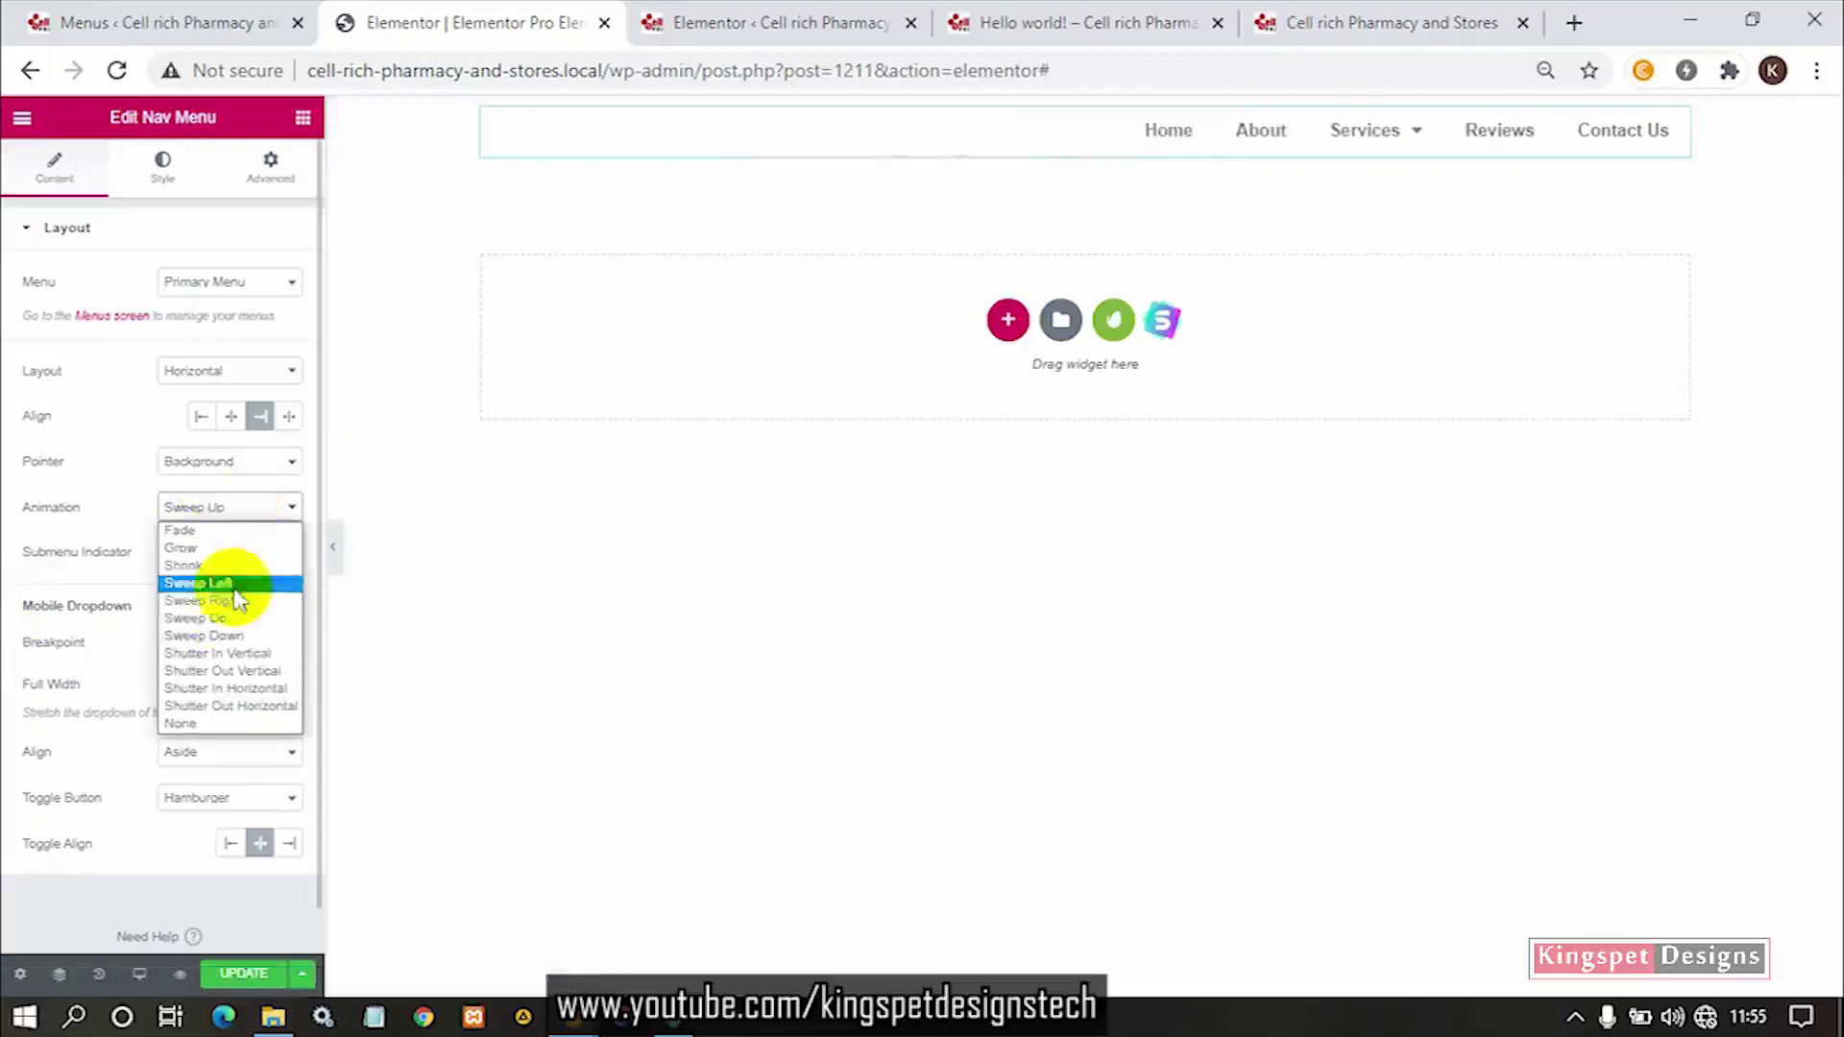
click(222, 636)
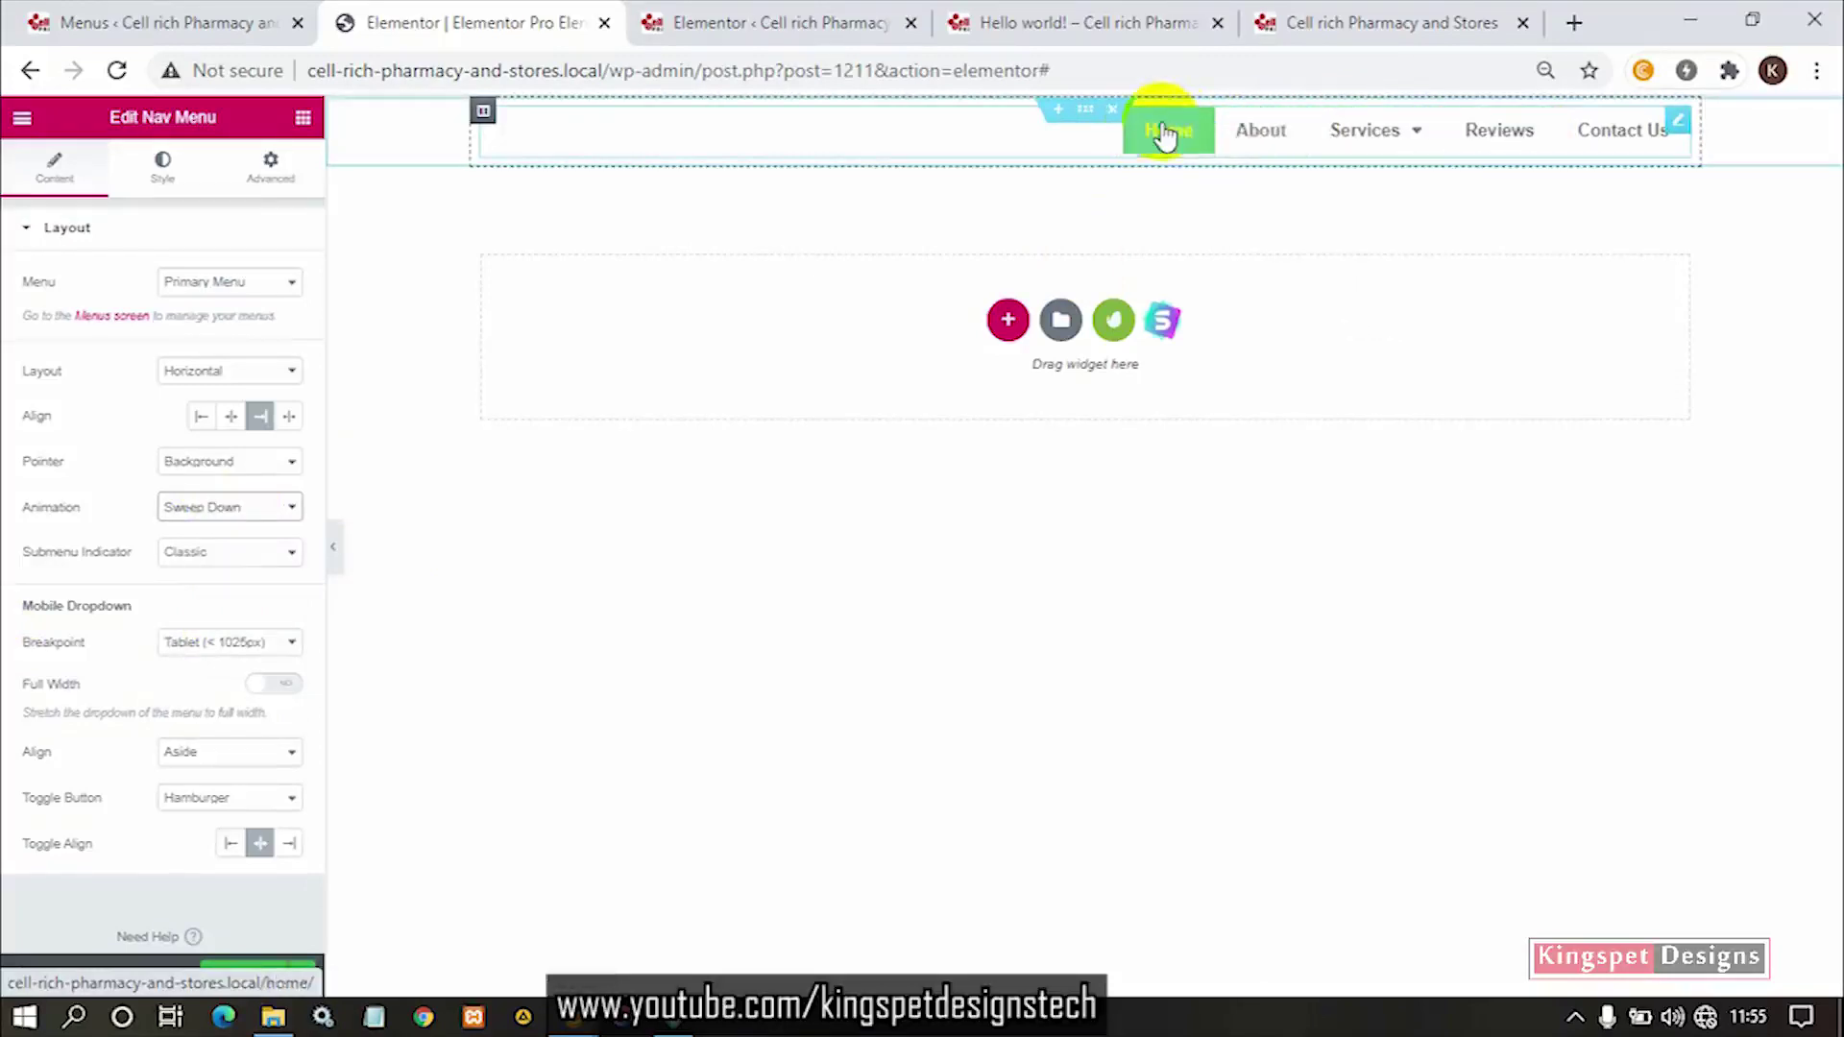
Try the Chevron, Angle, Plus and Classic submenu indicators, checking how each looks beside the Services item.
click(204, 555)
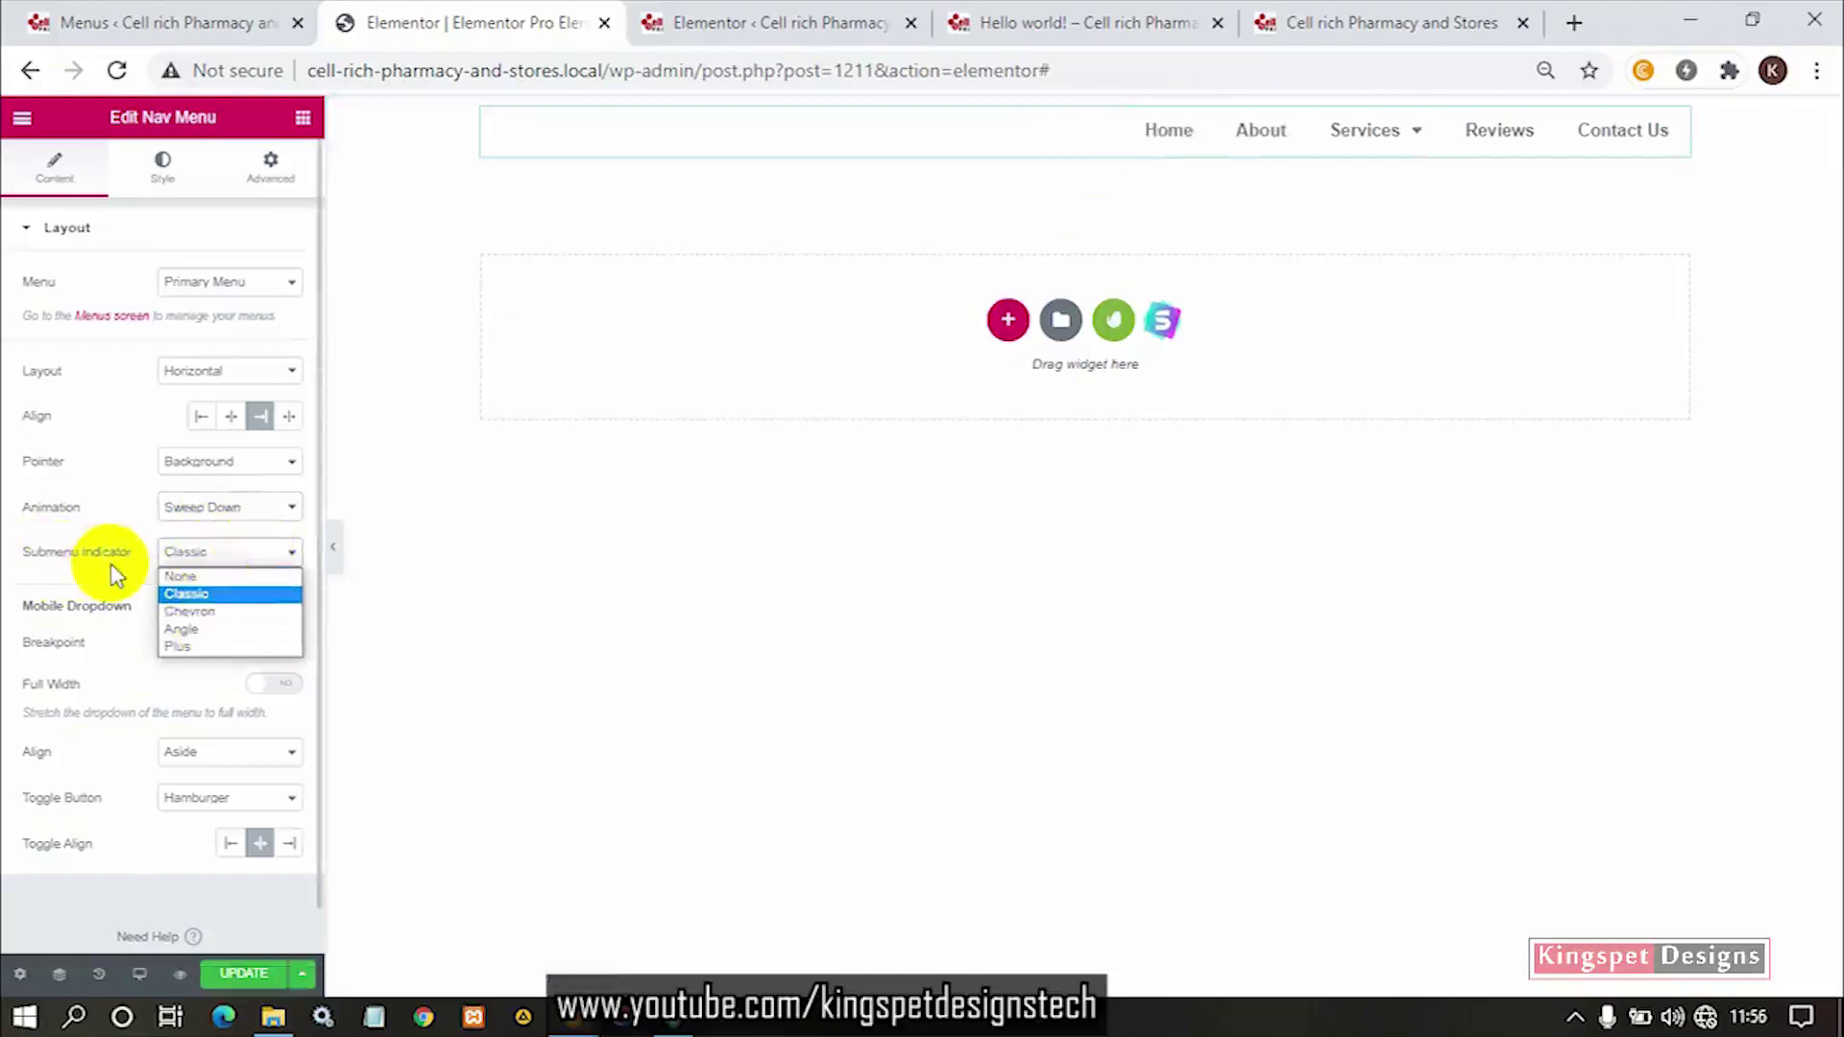
mouse_move(1422, 149)
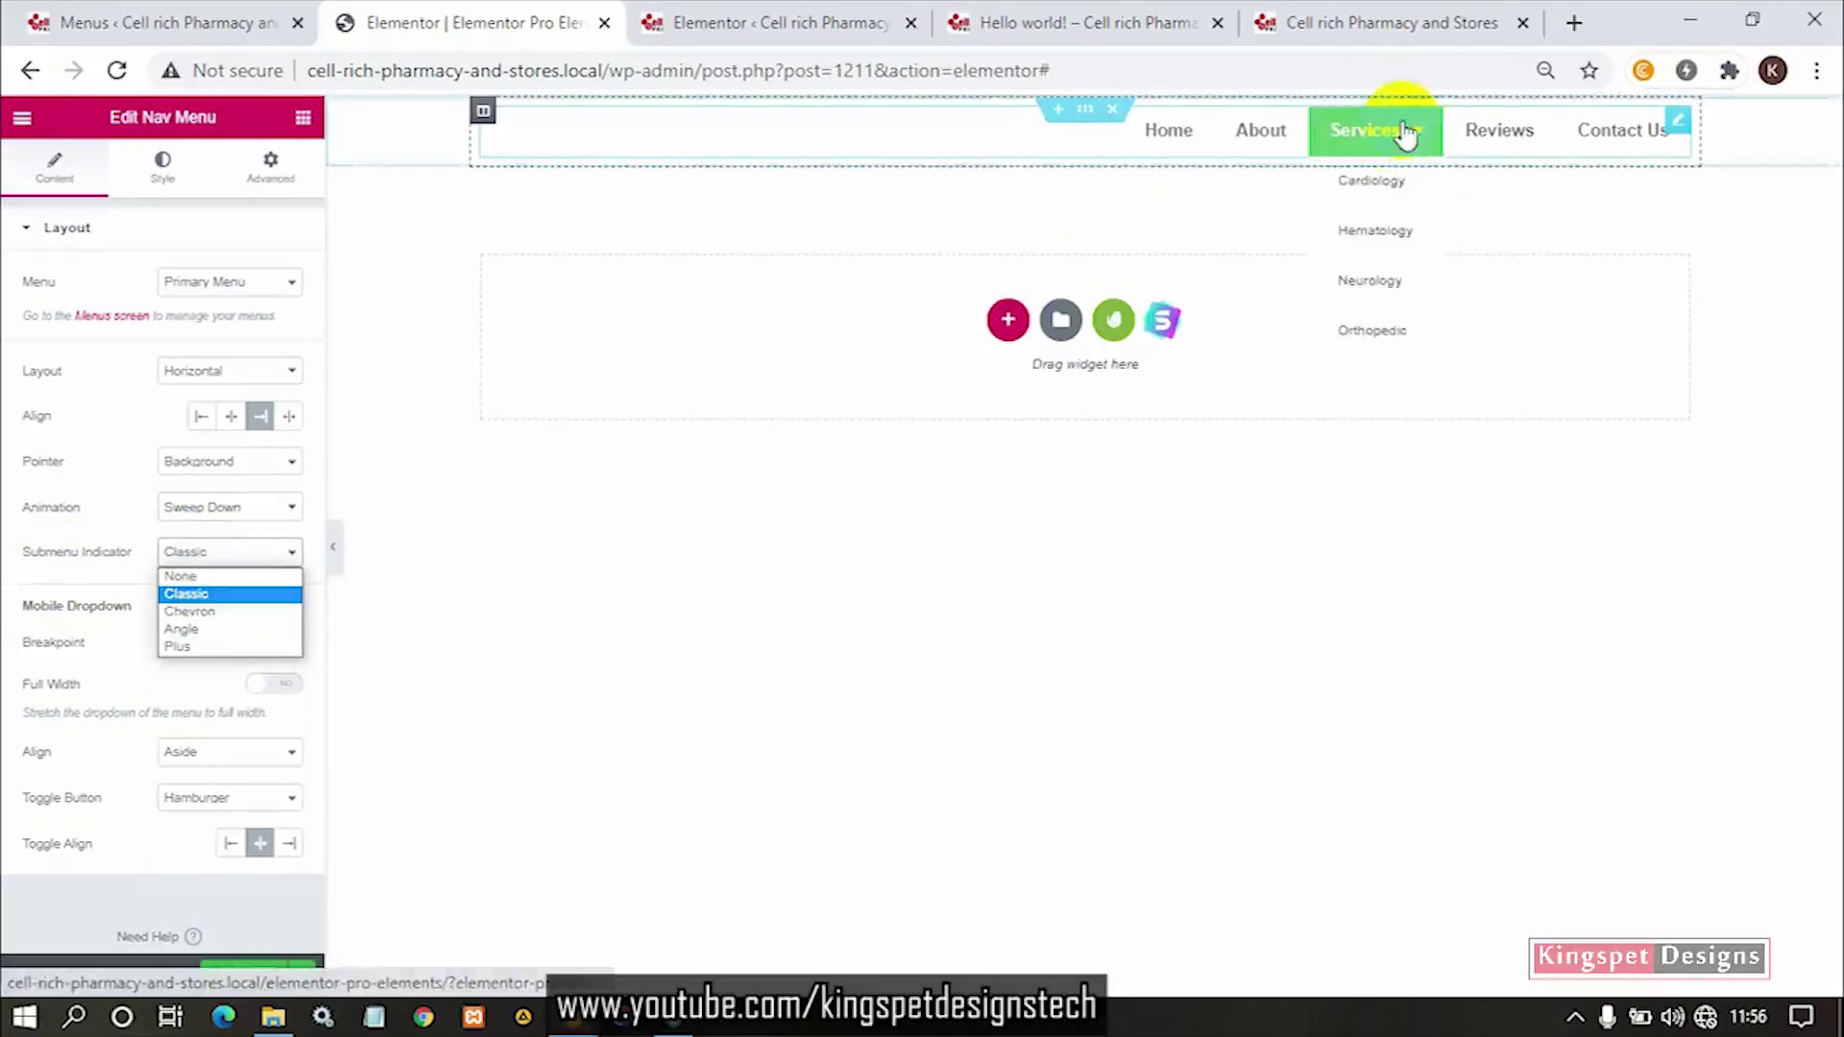
click(206, 613)
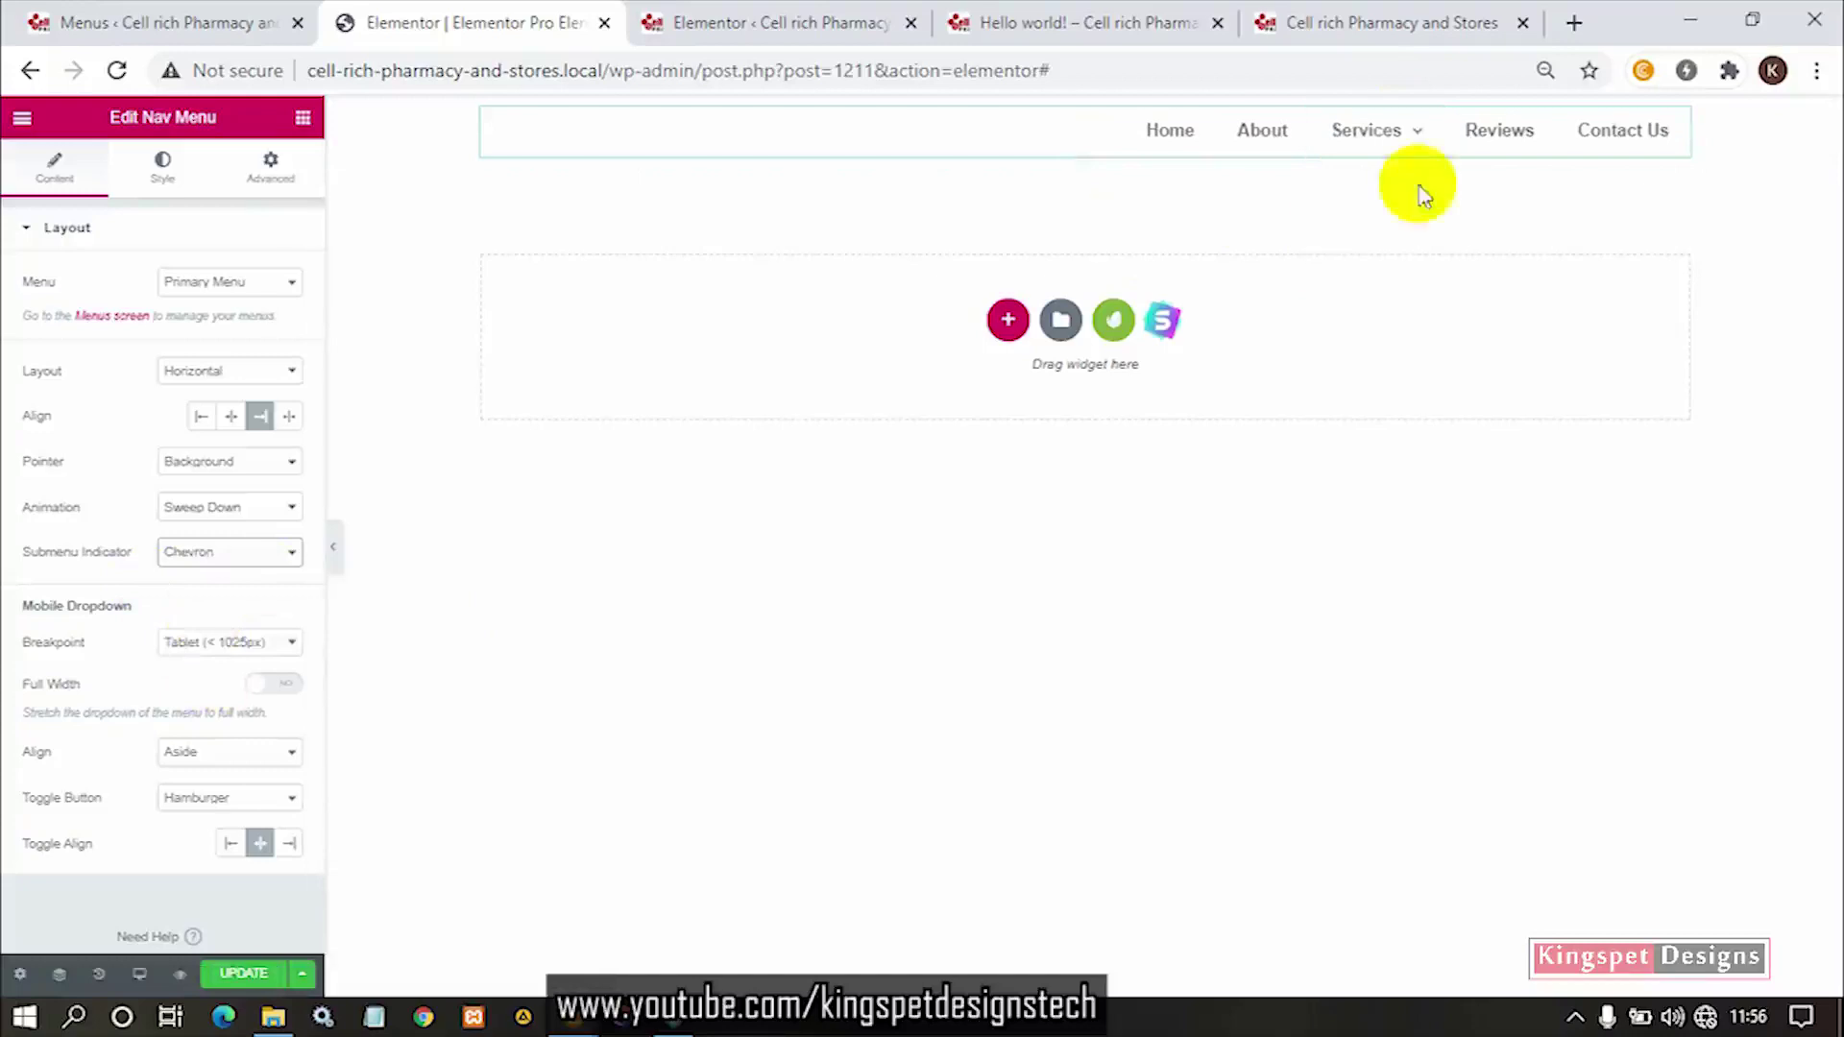
click(193, 555)
click(202, 630)
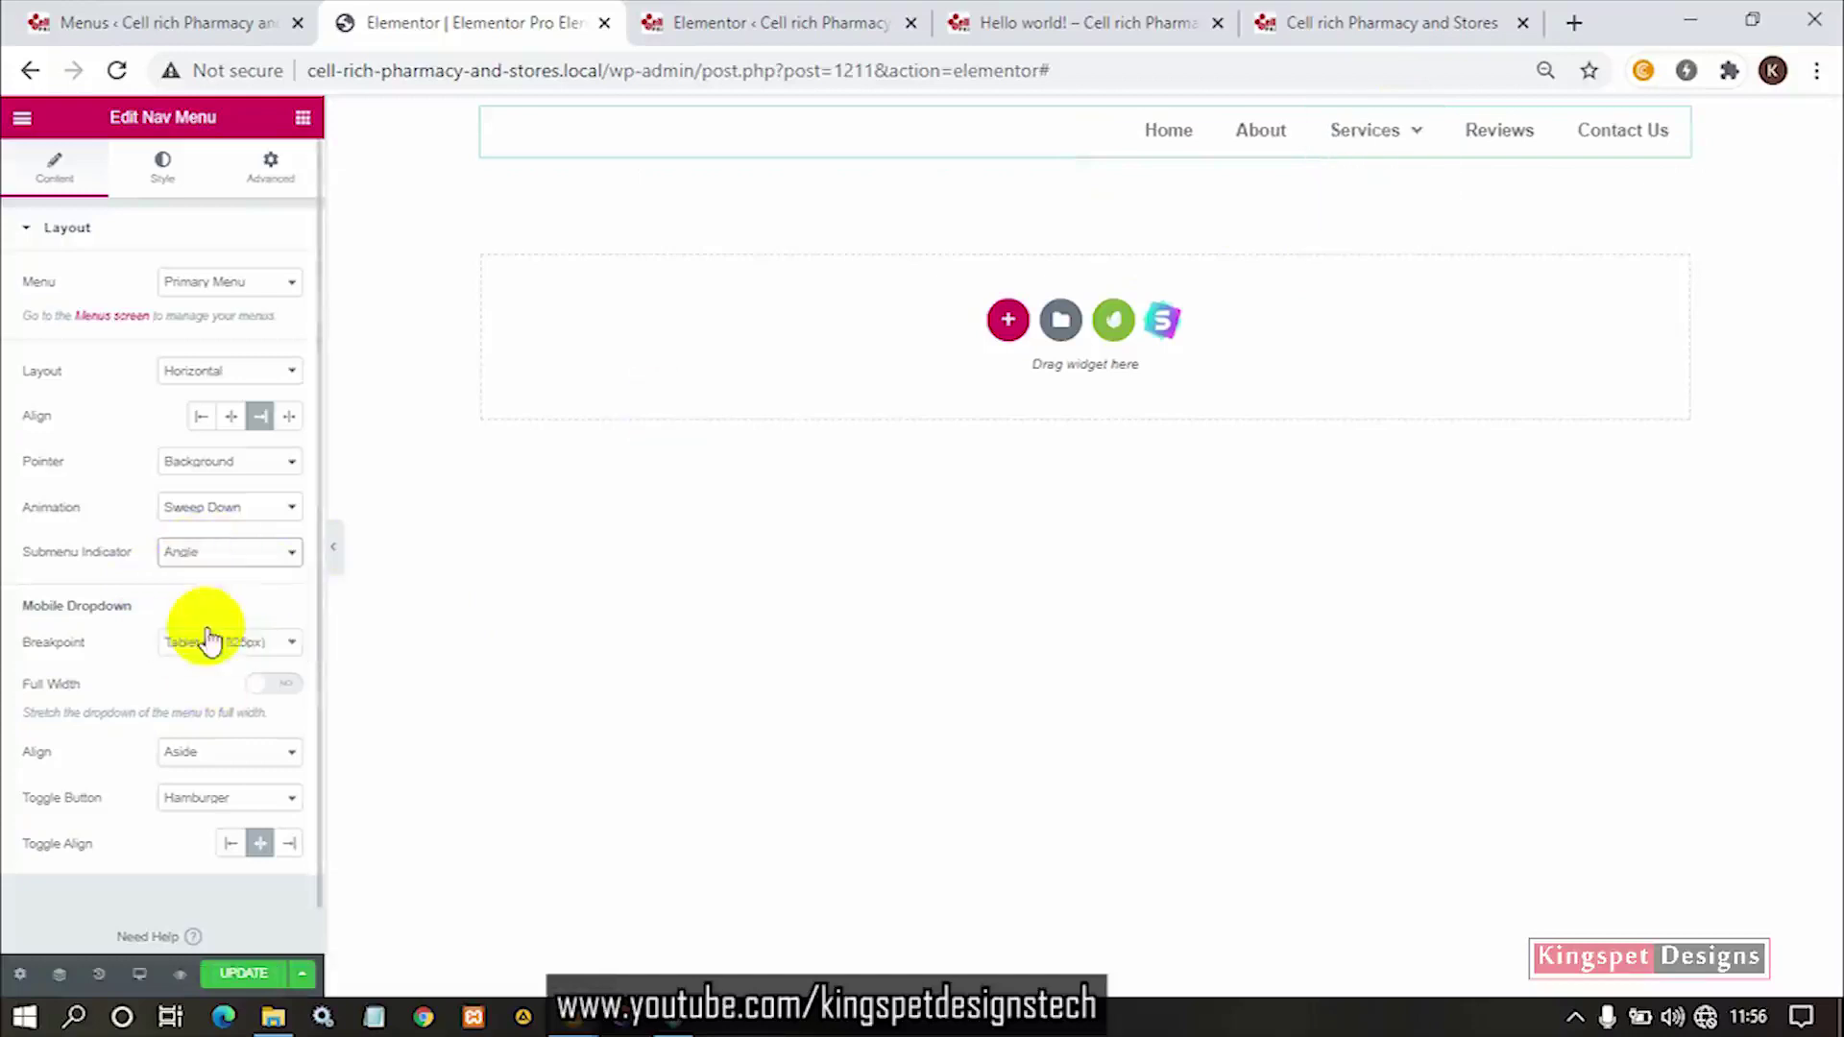
click(255, 555)
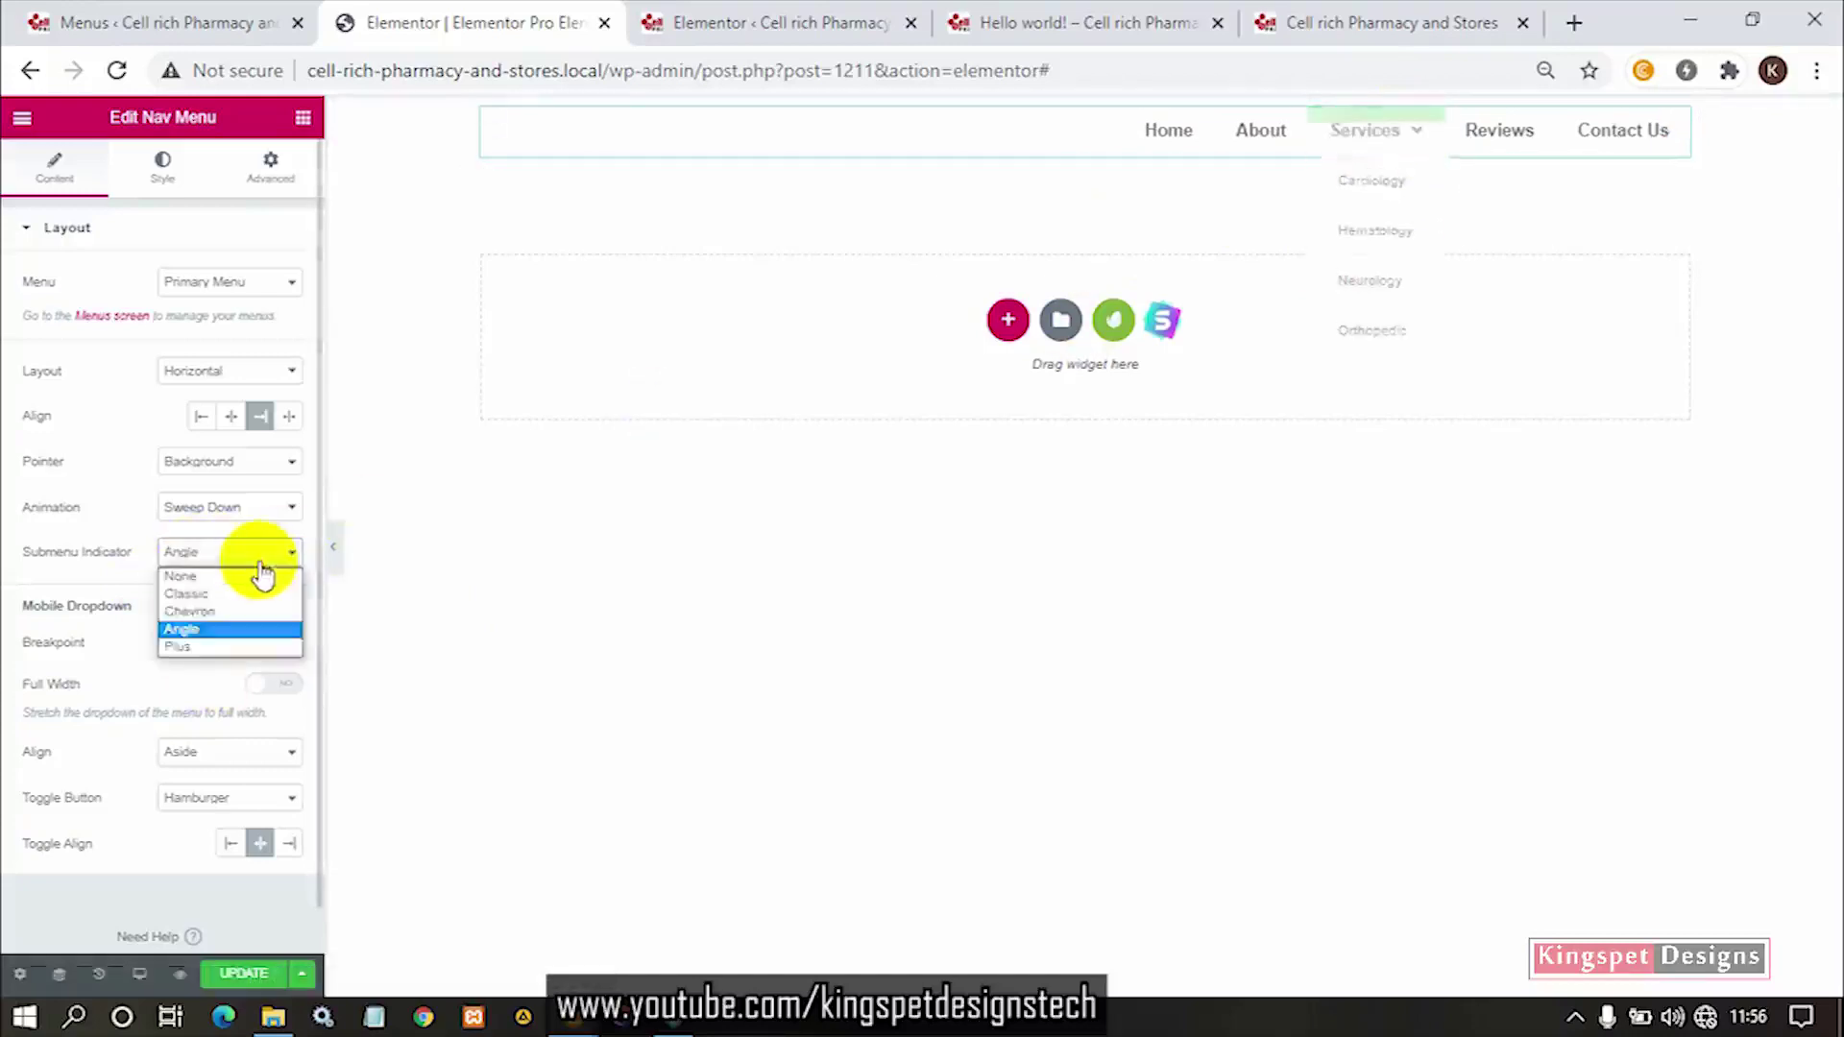
click(233, 647)
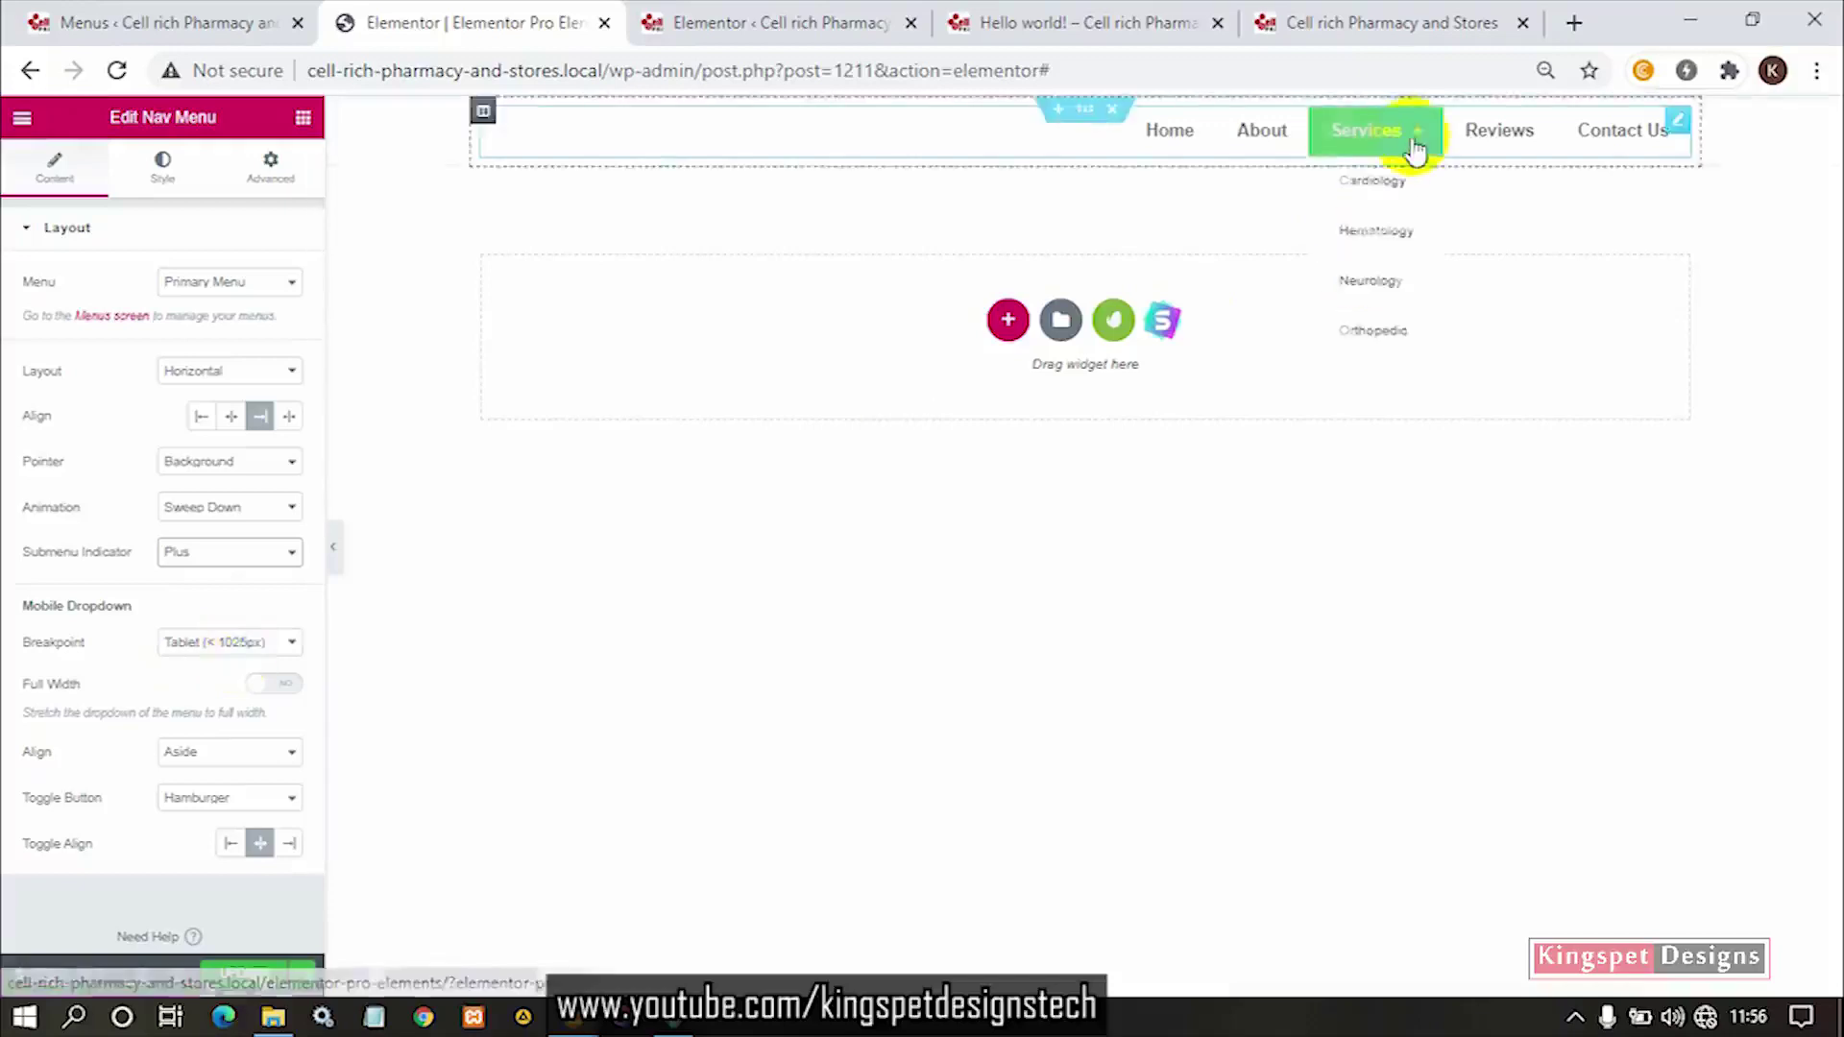
click(209, 553)
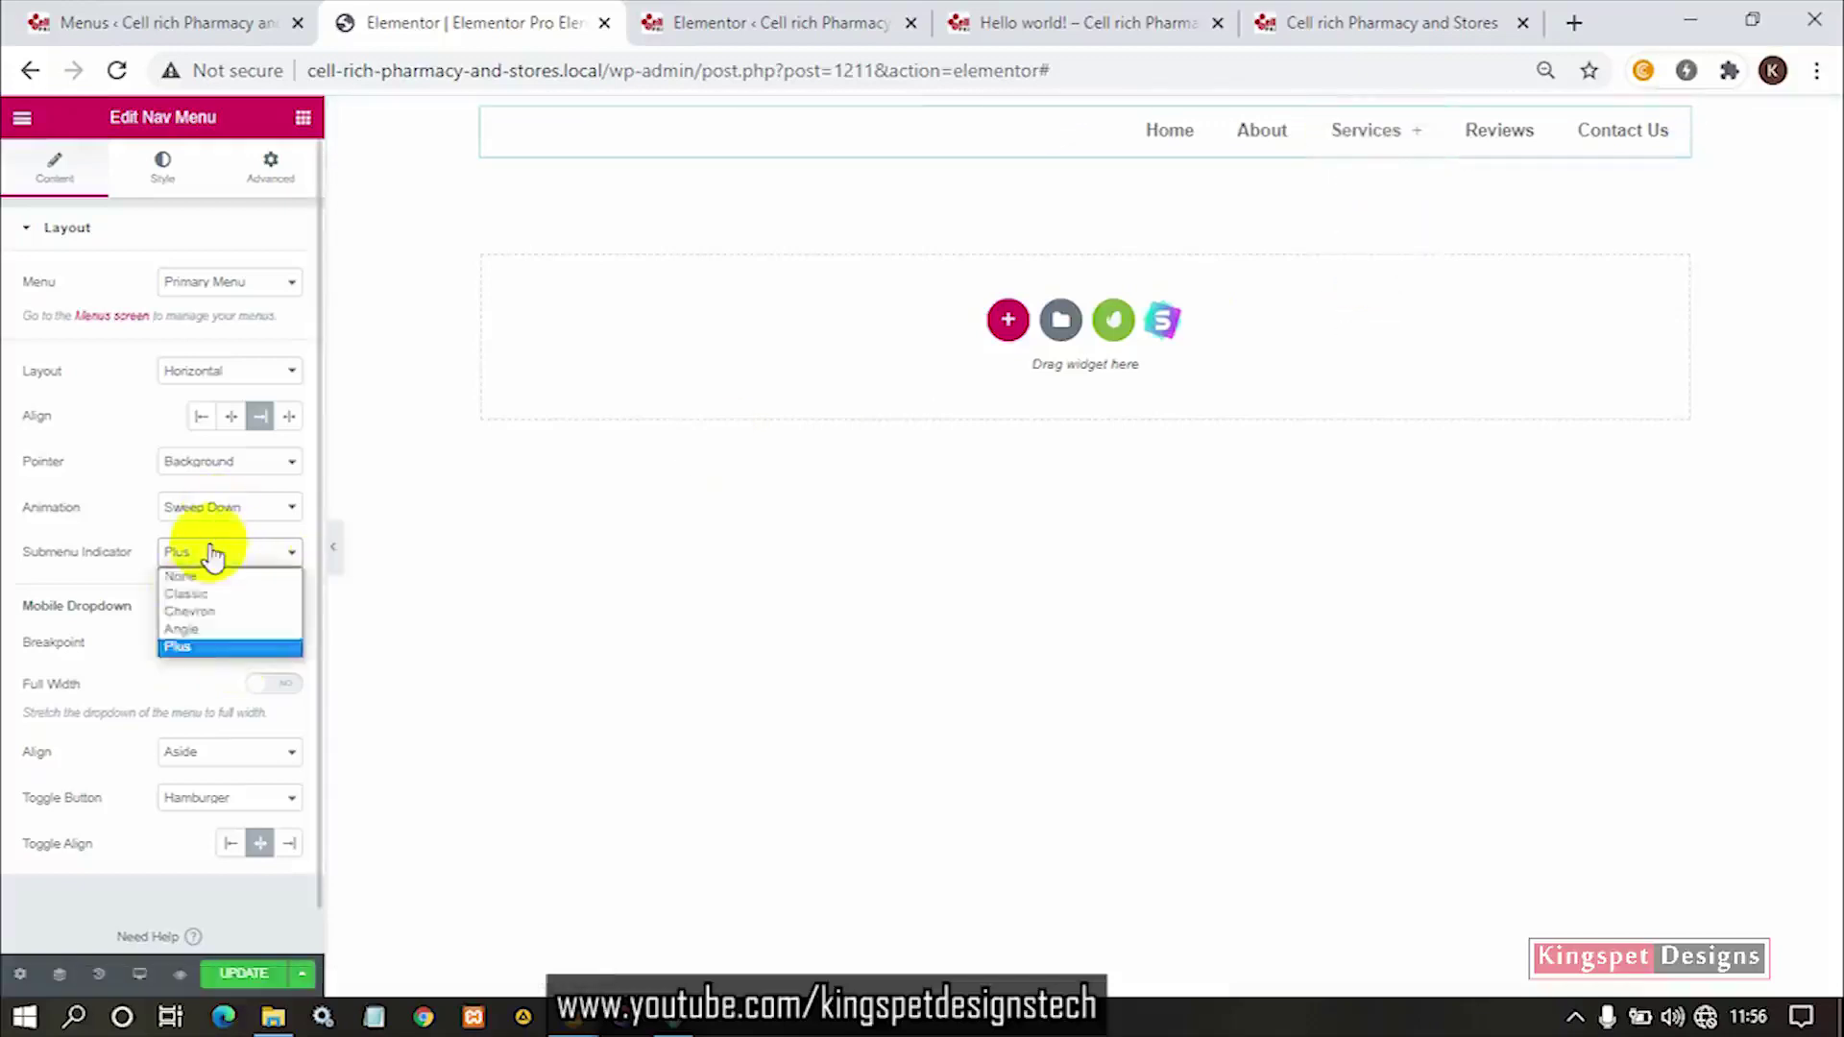
click(197, 605)
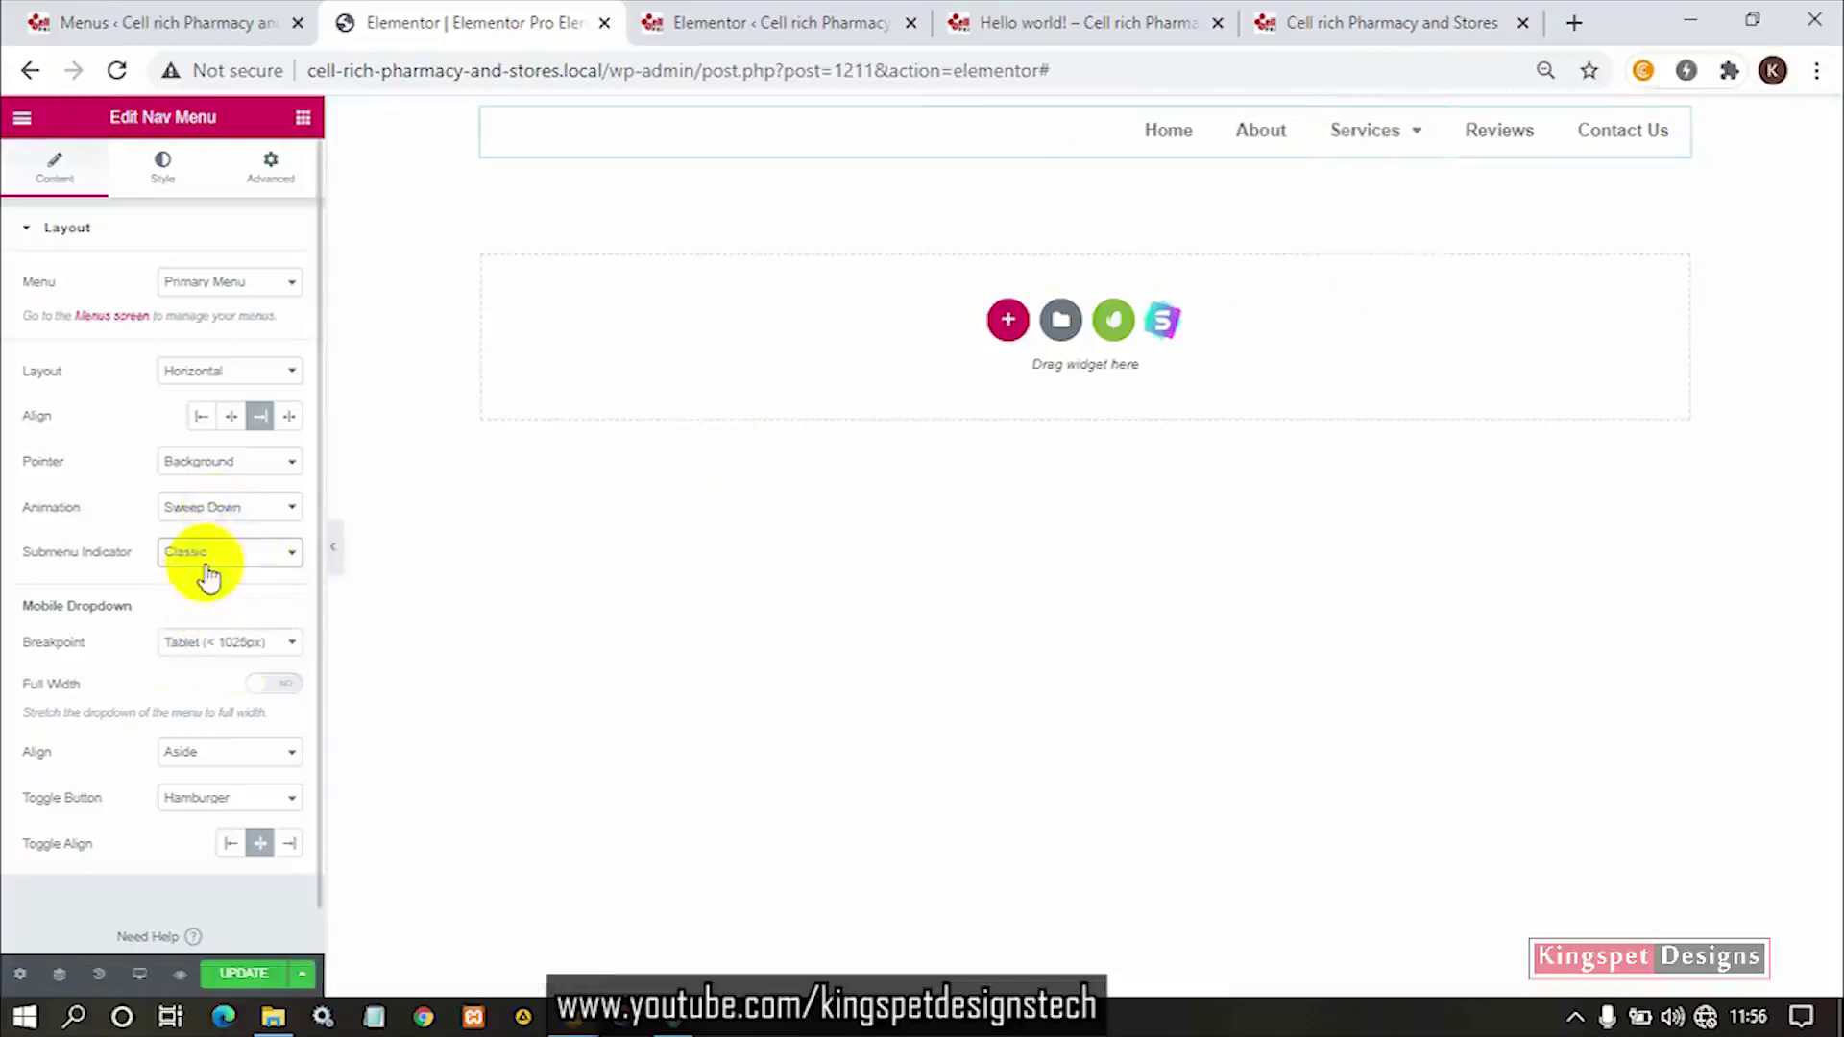
Set the nav menu's submenu indicator to Angle and preview it on the Services item with its submenu open.
click(212, 561)
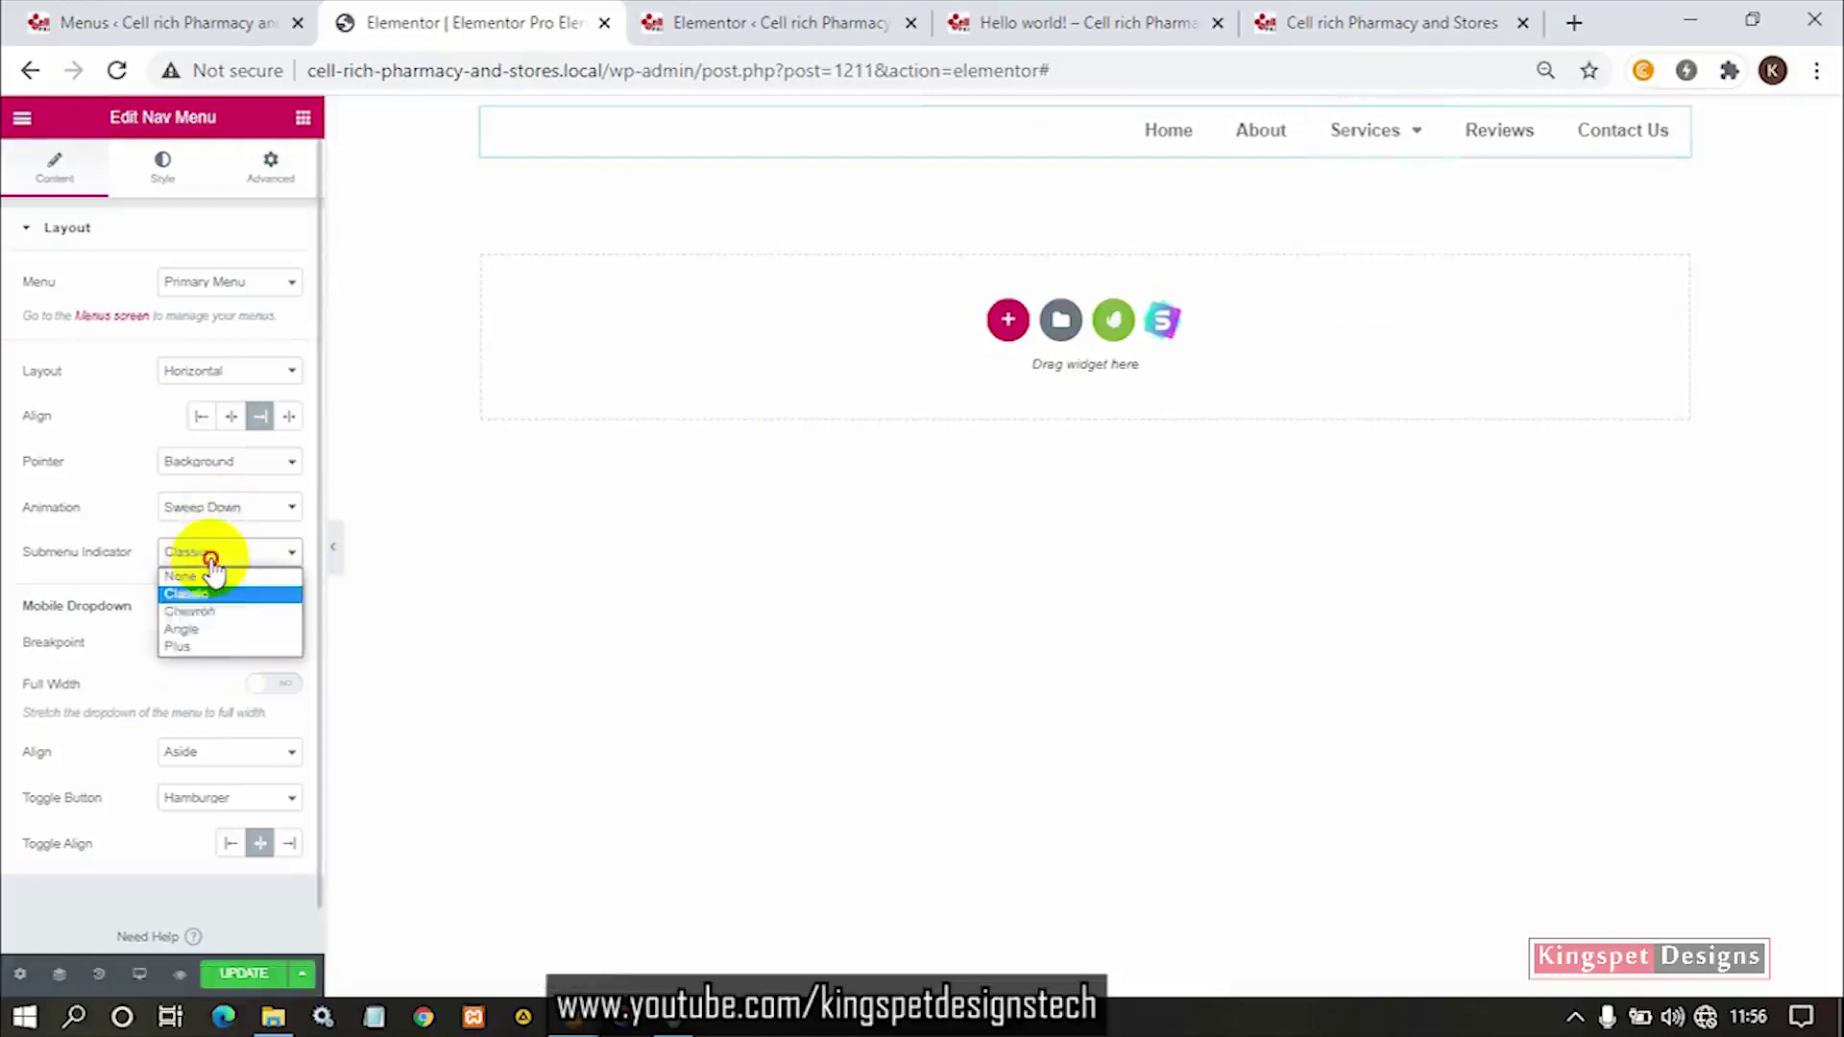
click(209, 636)
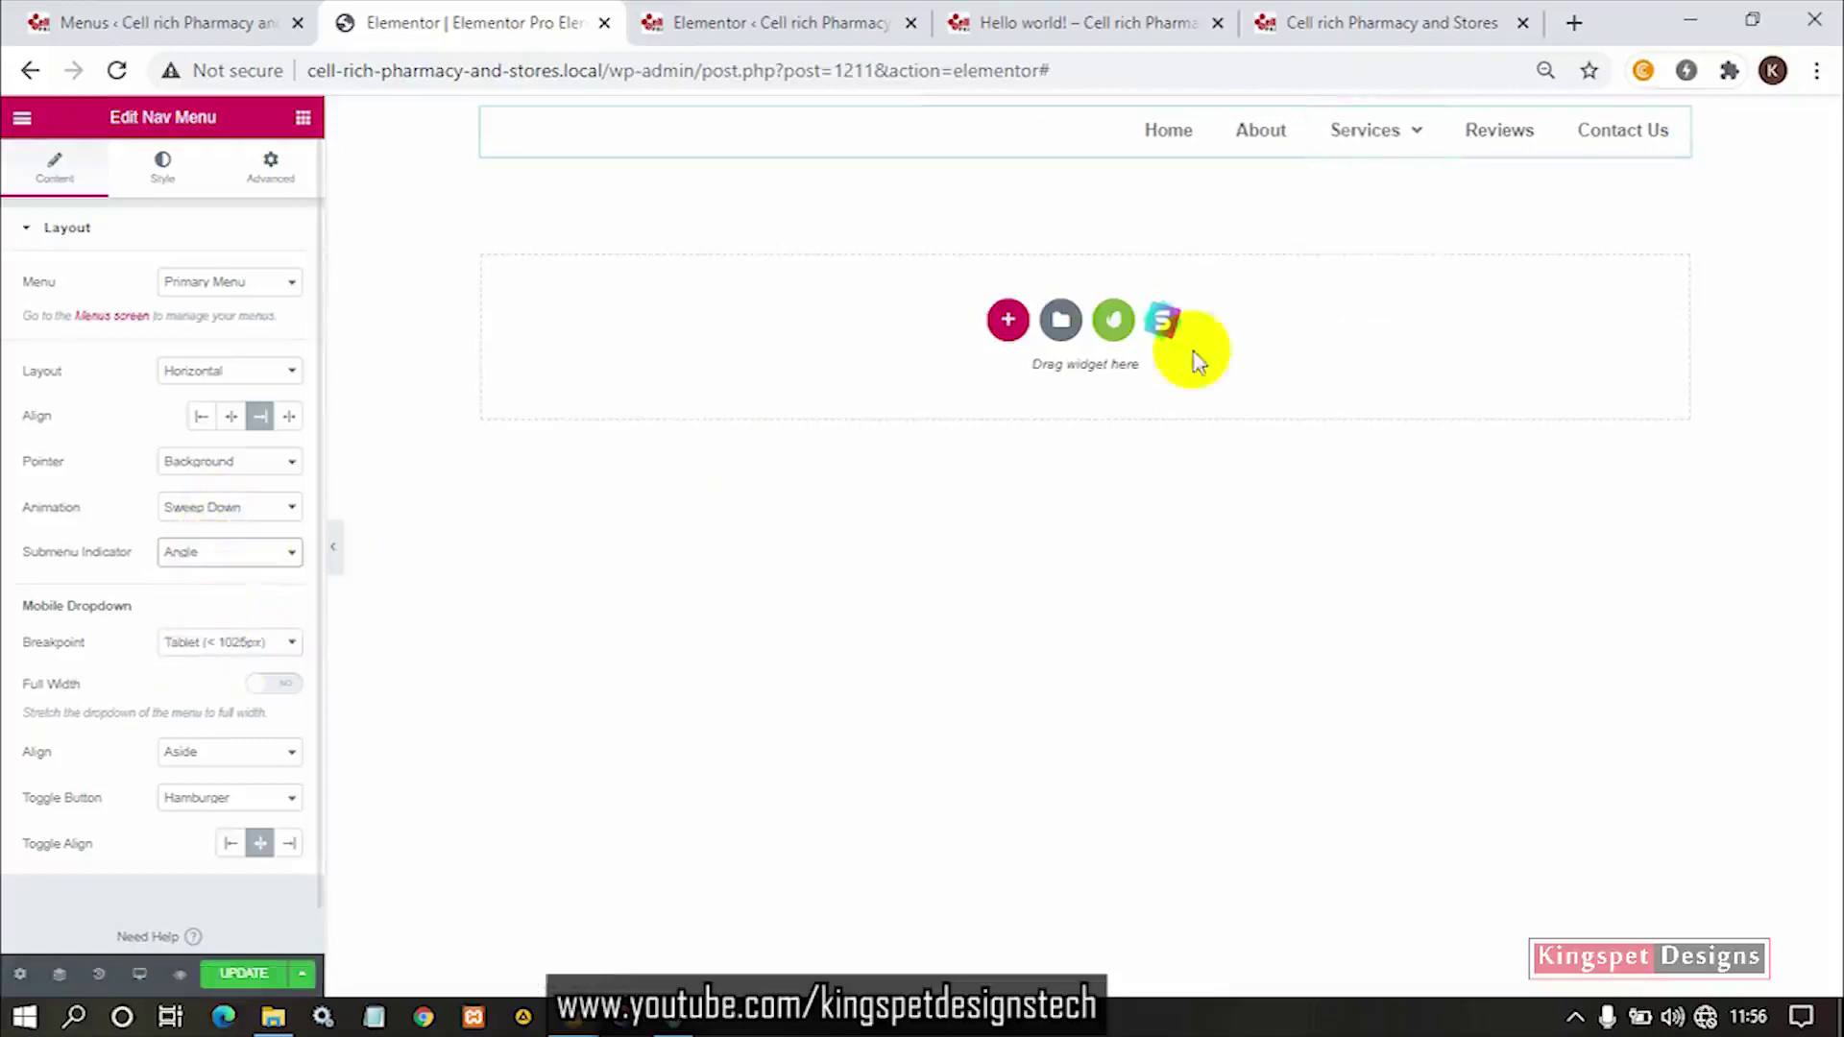
mouse_move(1419, 144)
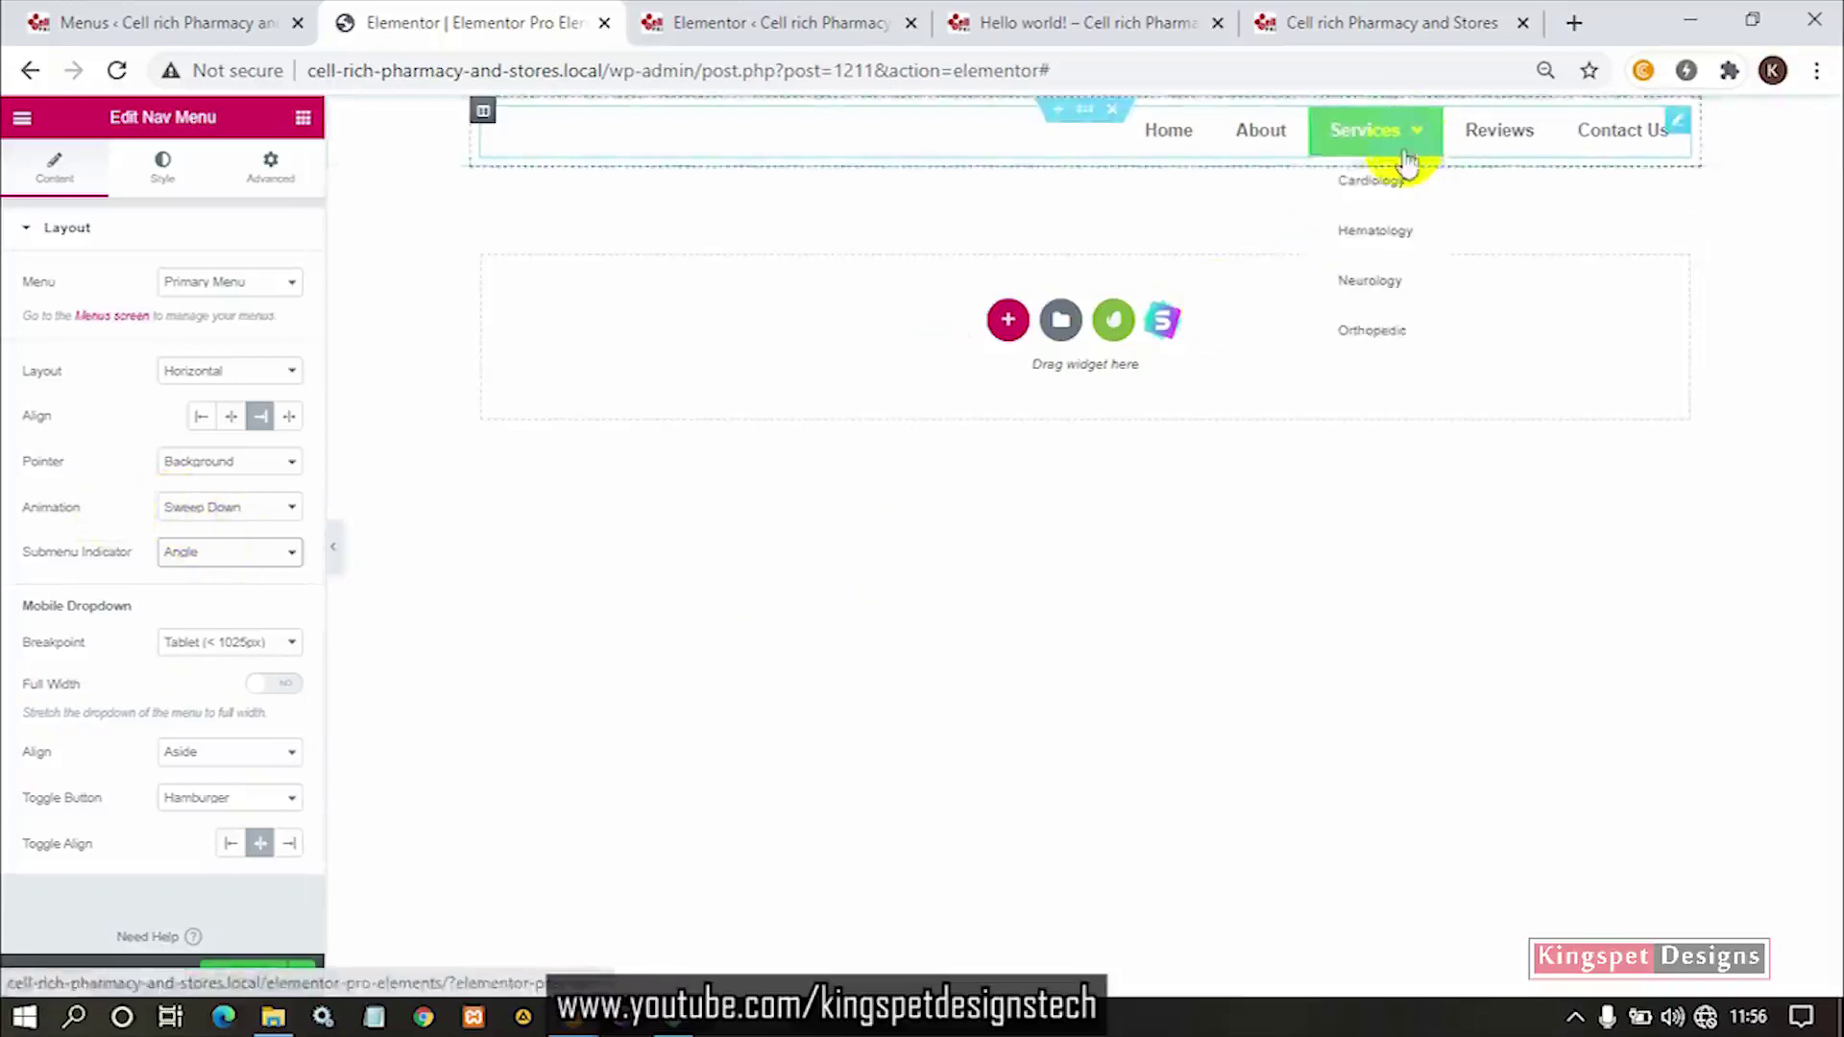
Review the breakpoint options for the nav menu's mobile dropdown without choosing a different one.
scroll(275, 581, down, 1)
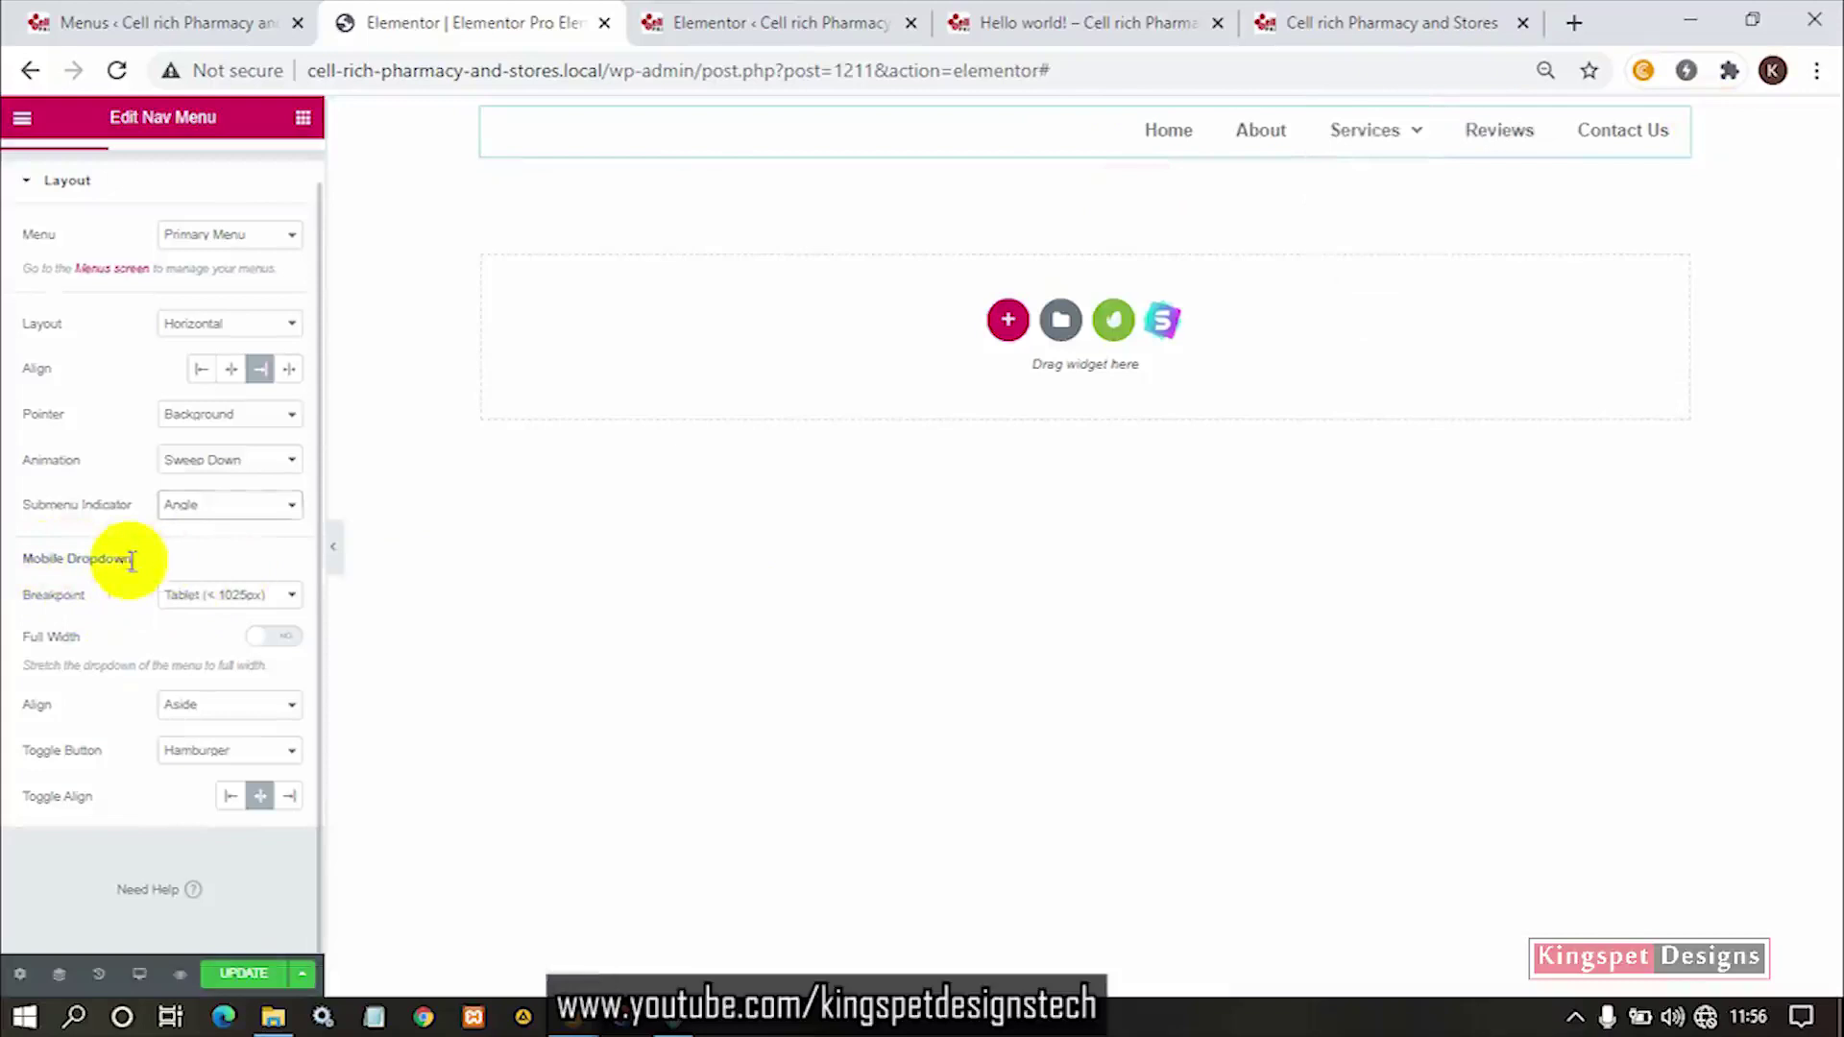
click(214, 596)
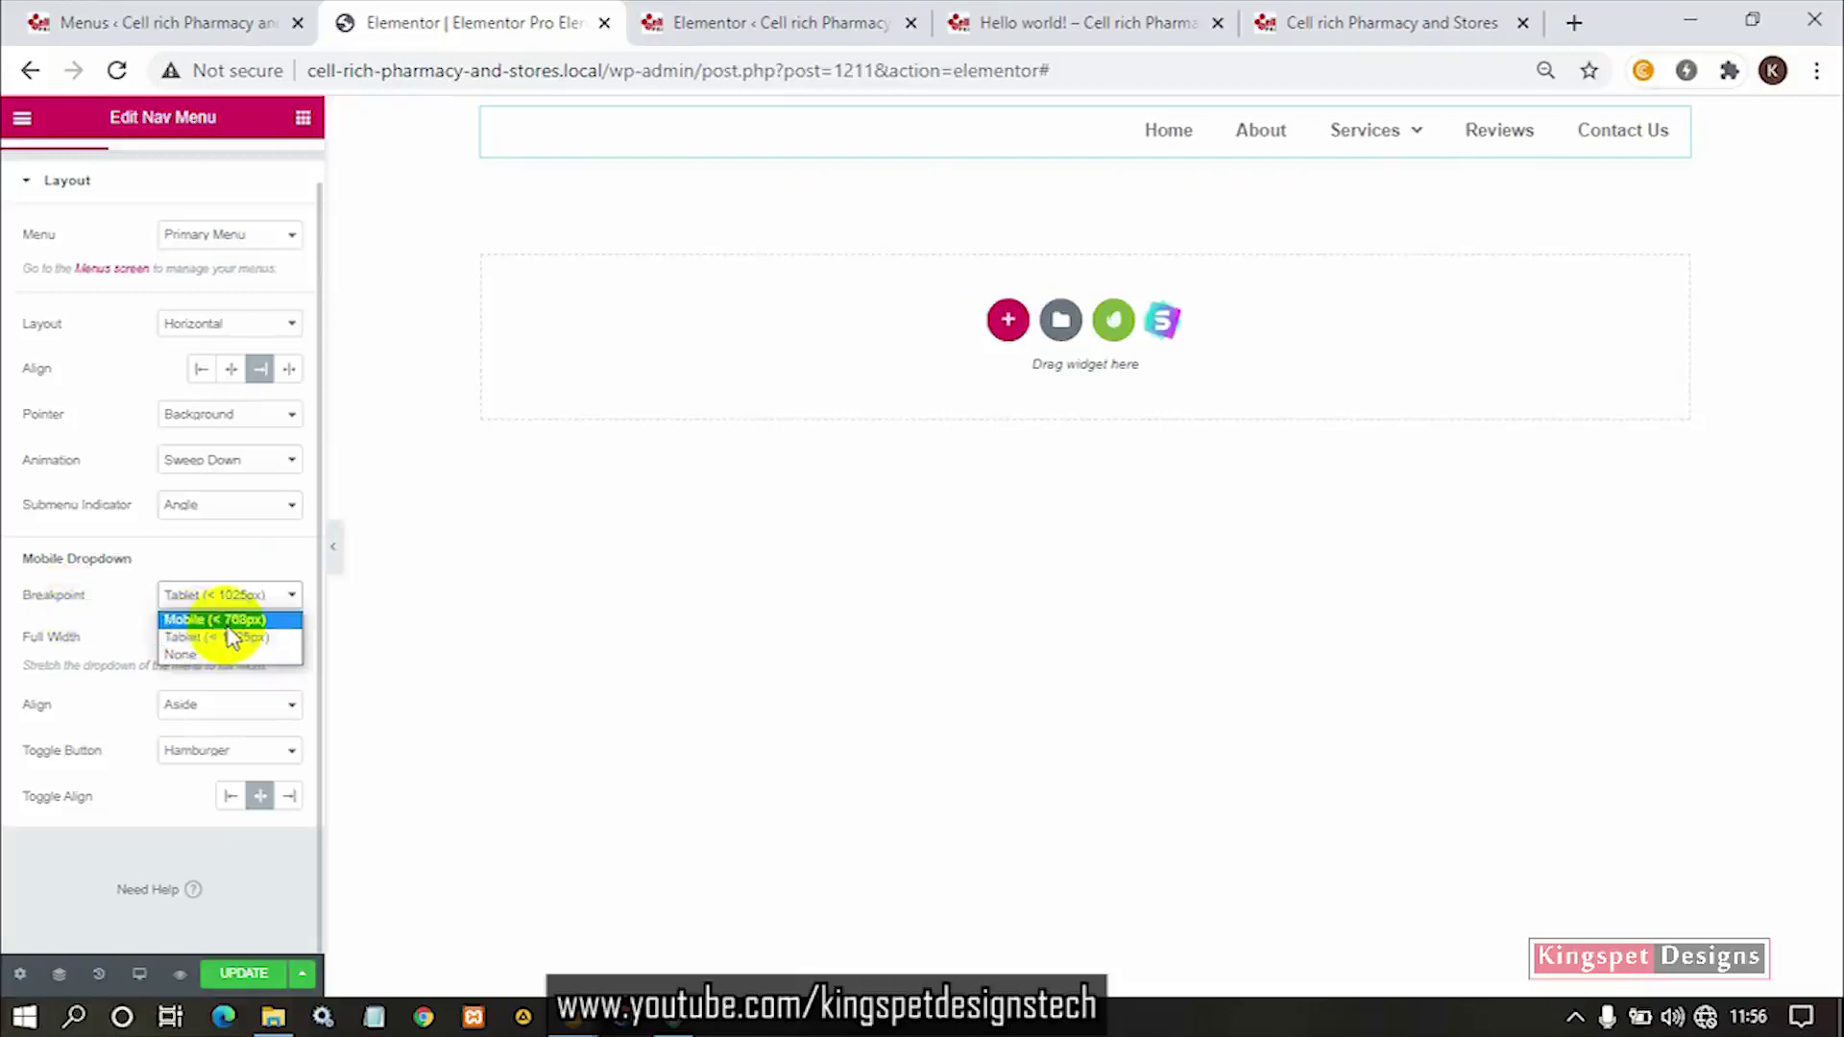
click(126, 609)
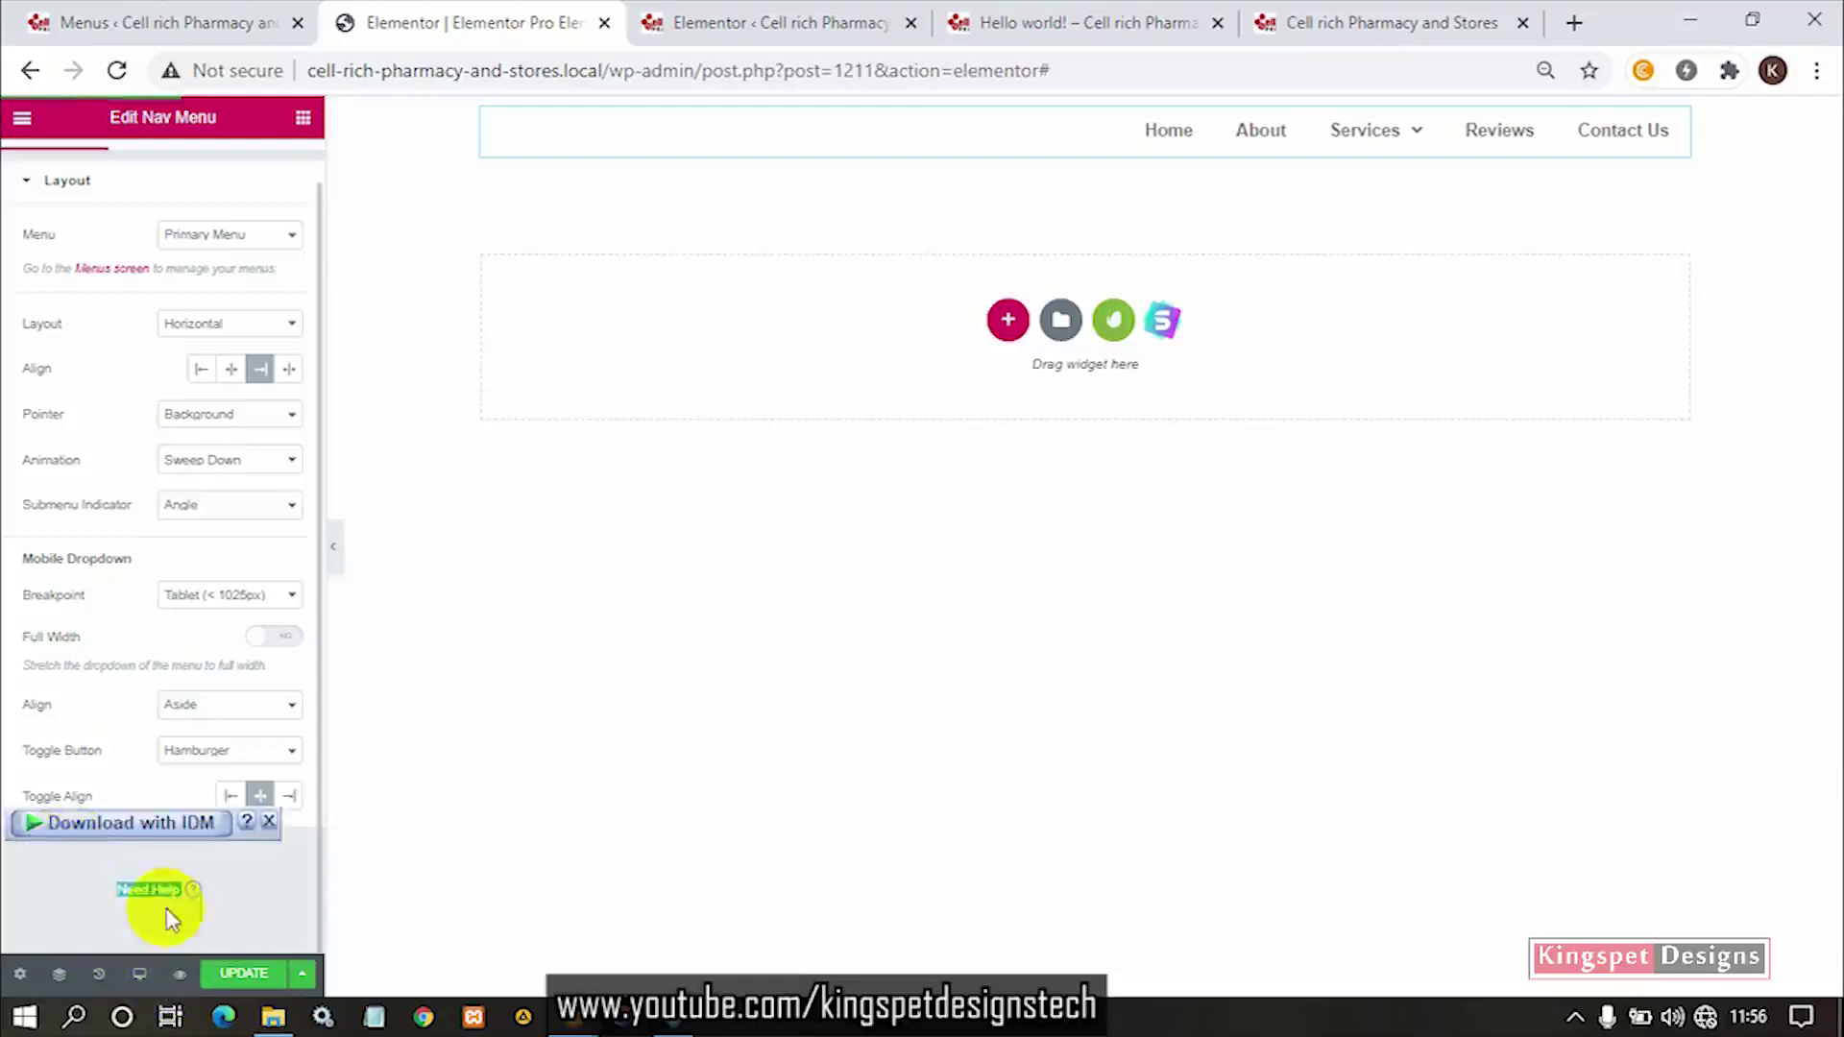
Save the page with the nav menu changes and open its preview in a new tab.
click(233, 975)
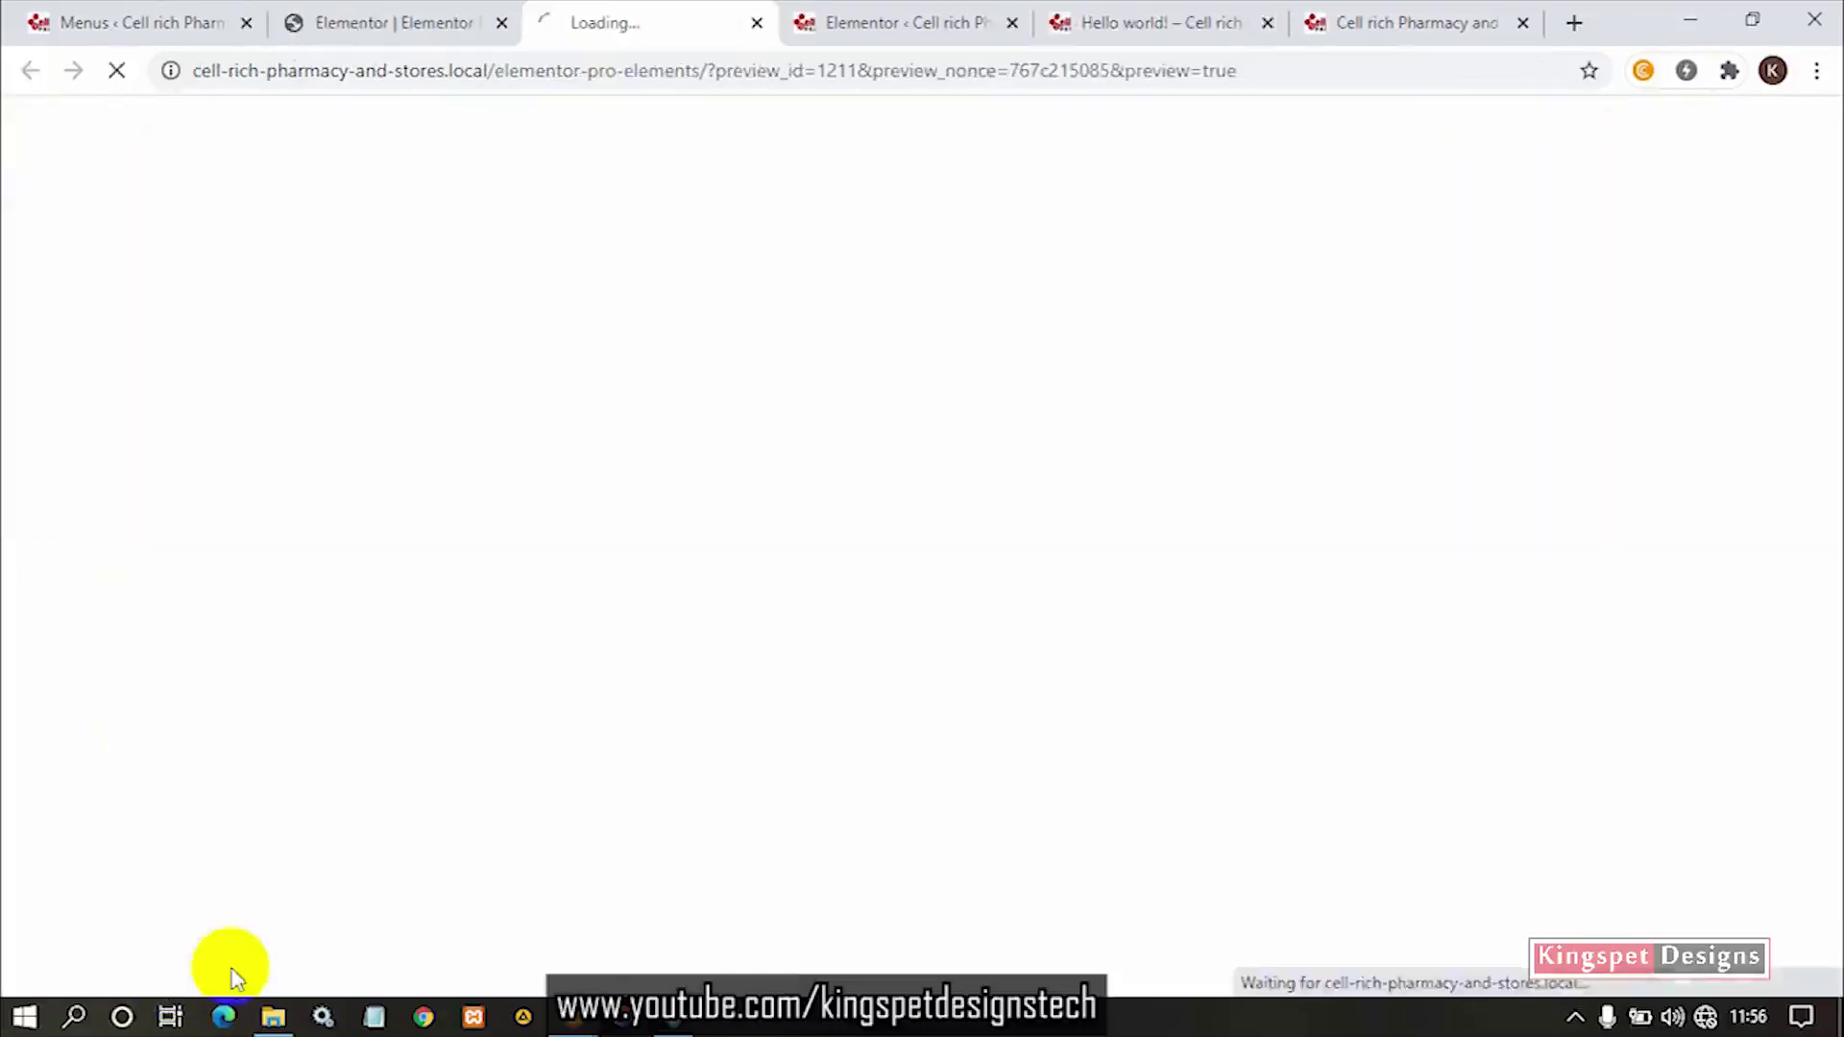
click(756, 27)
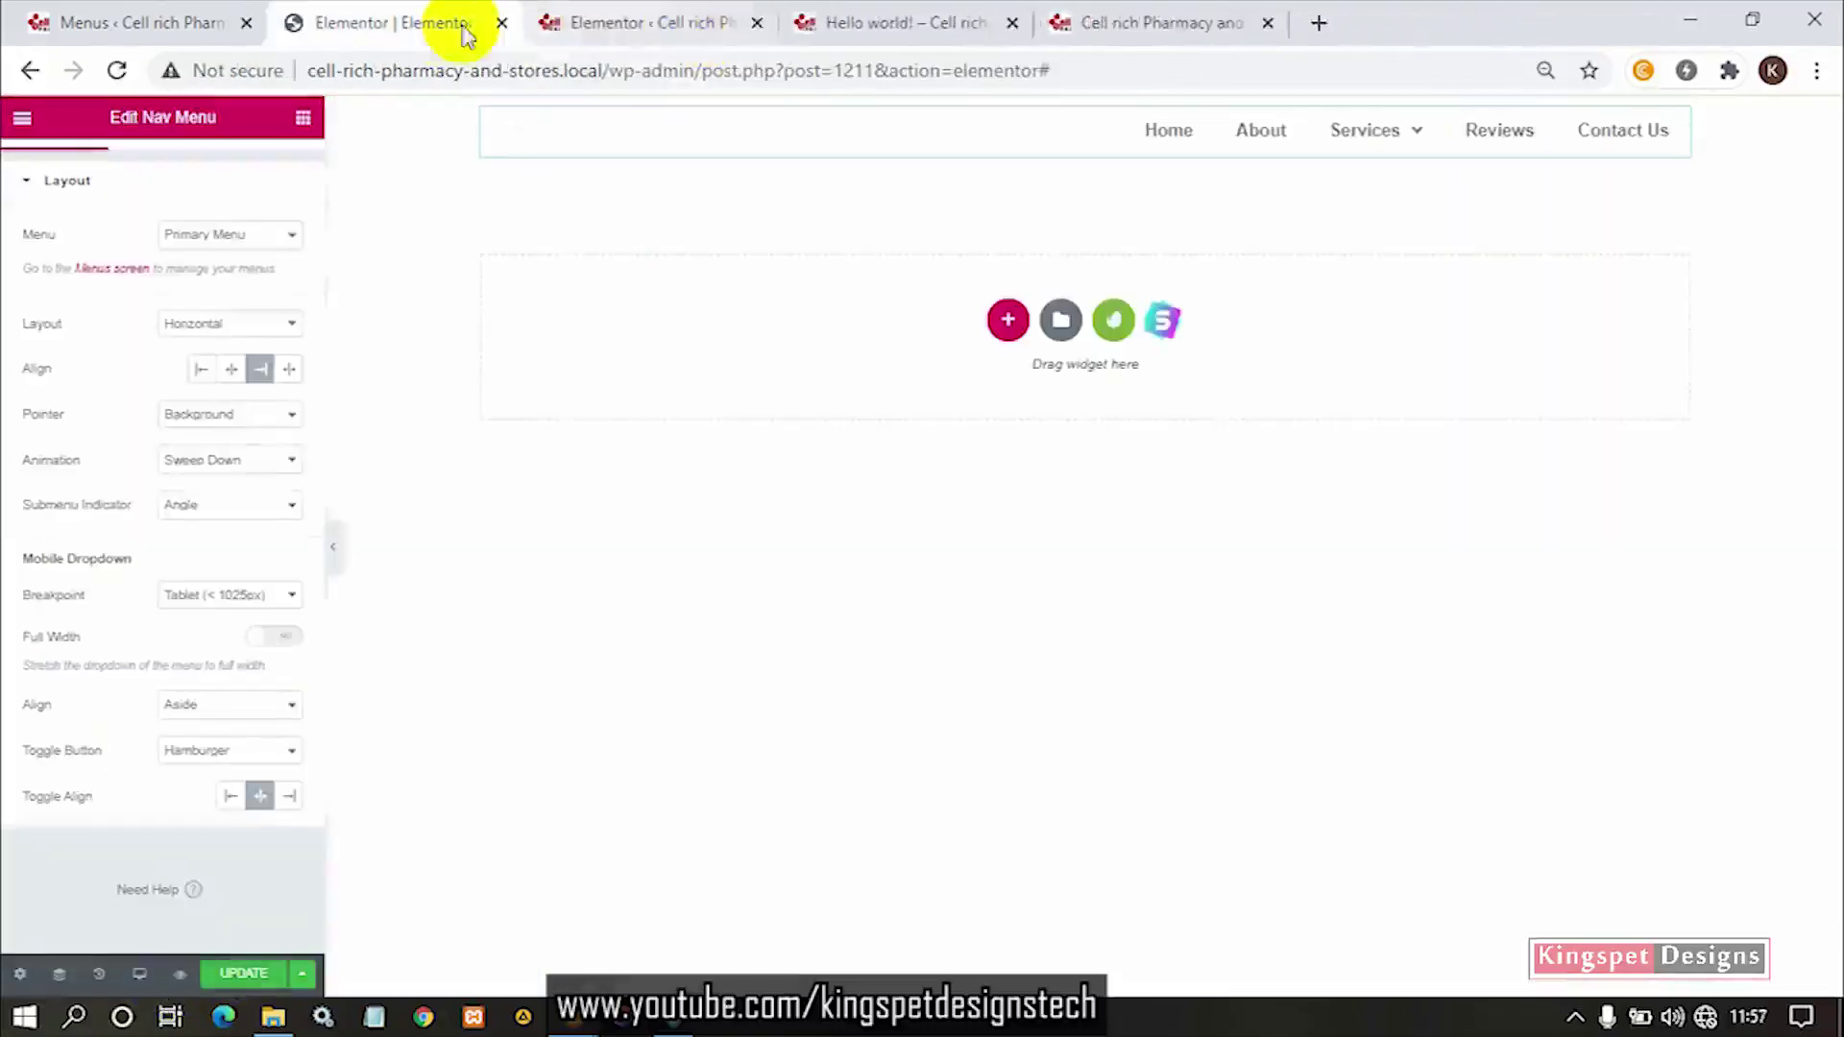
click(245, 973)
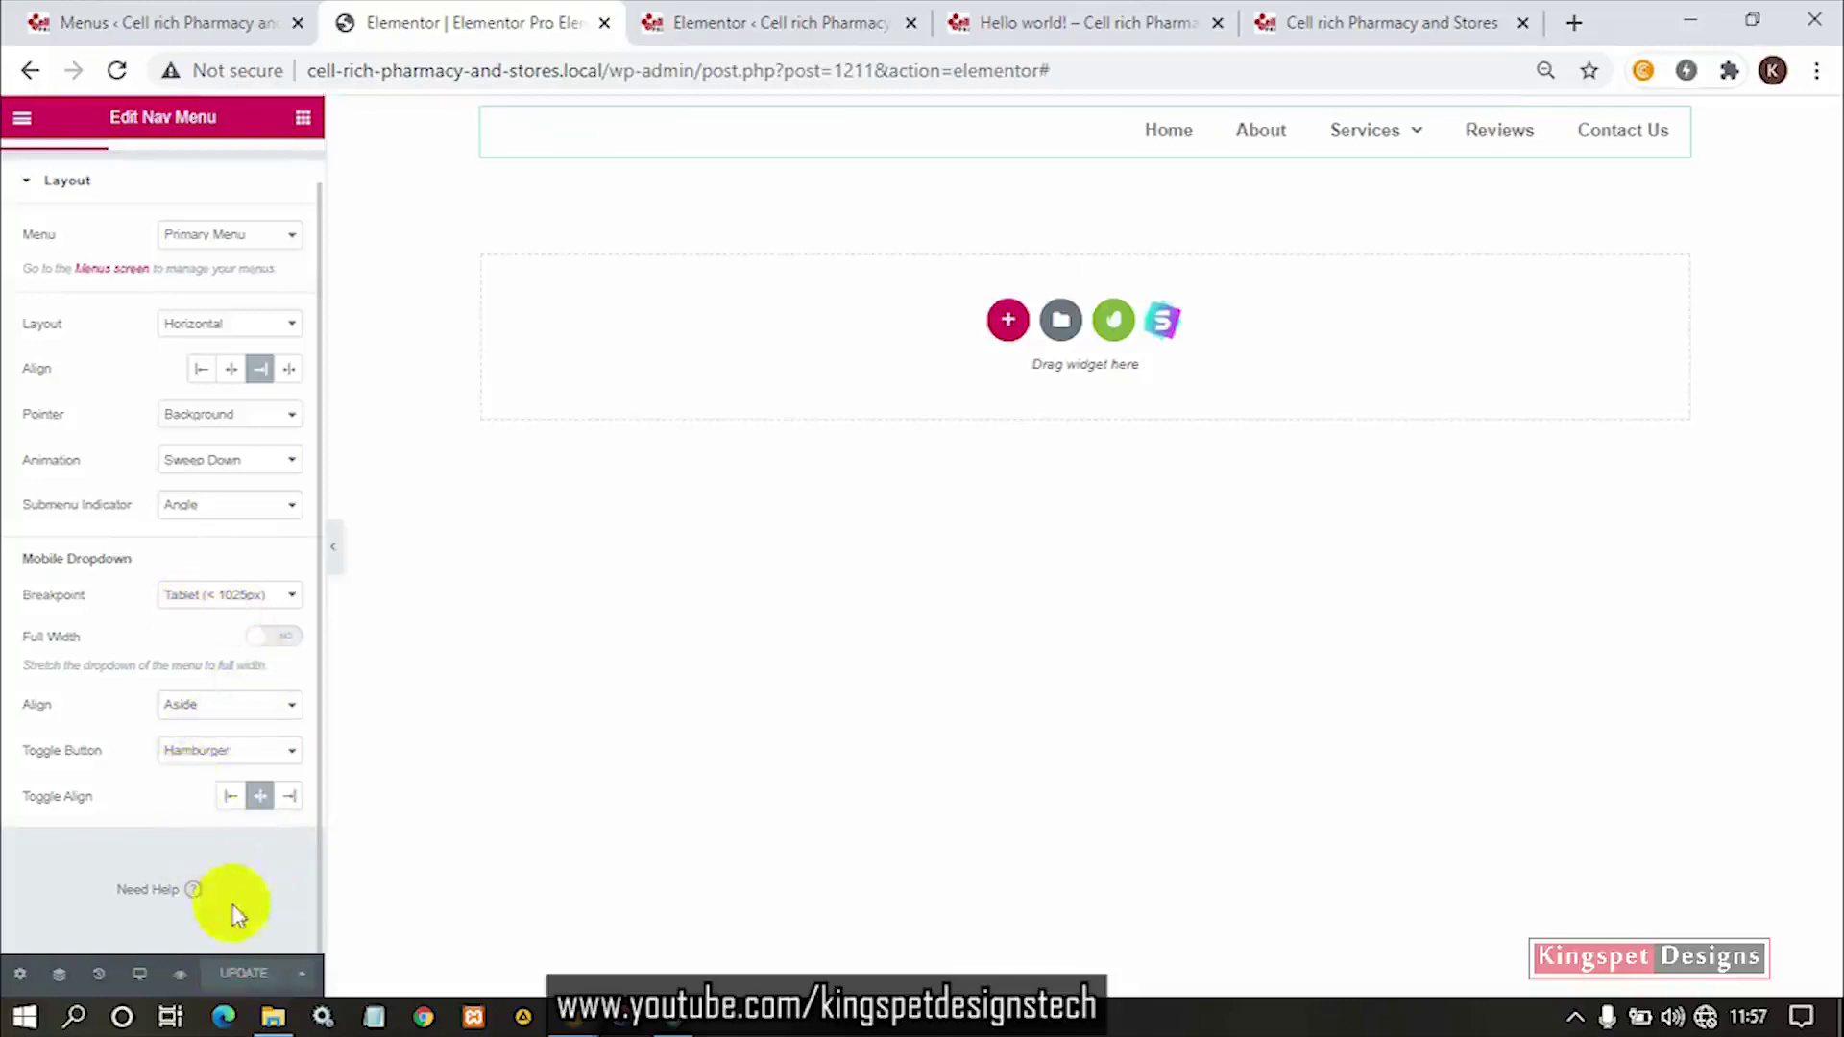
click(180, 973)
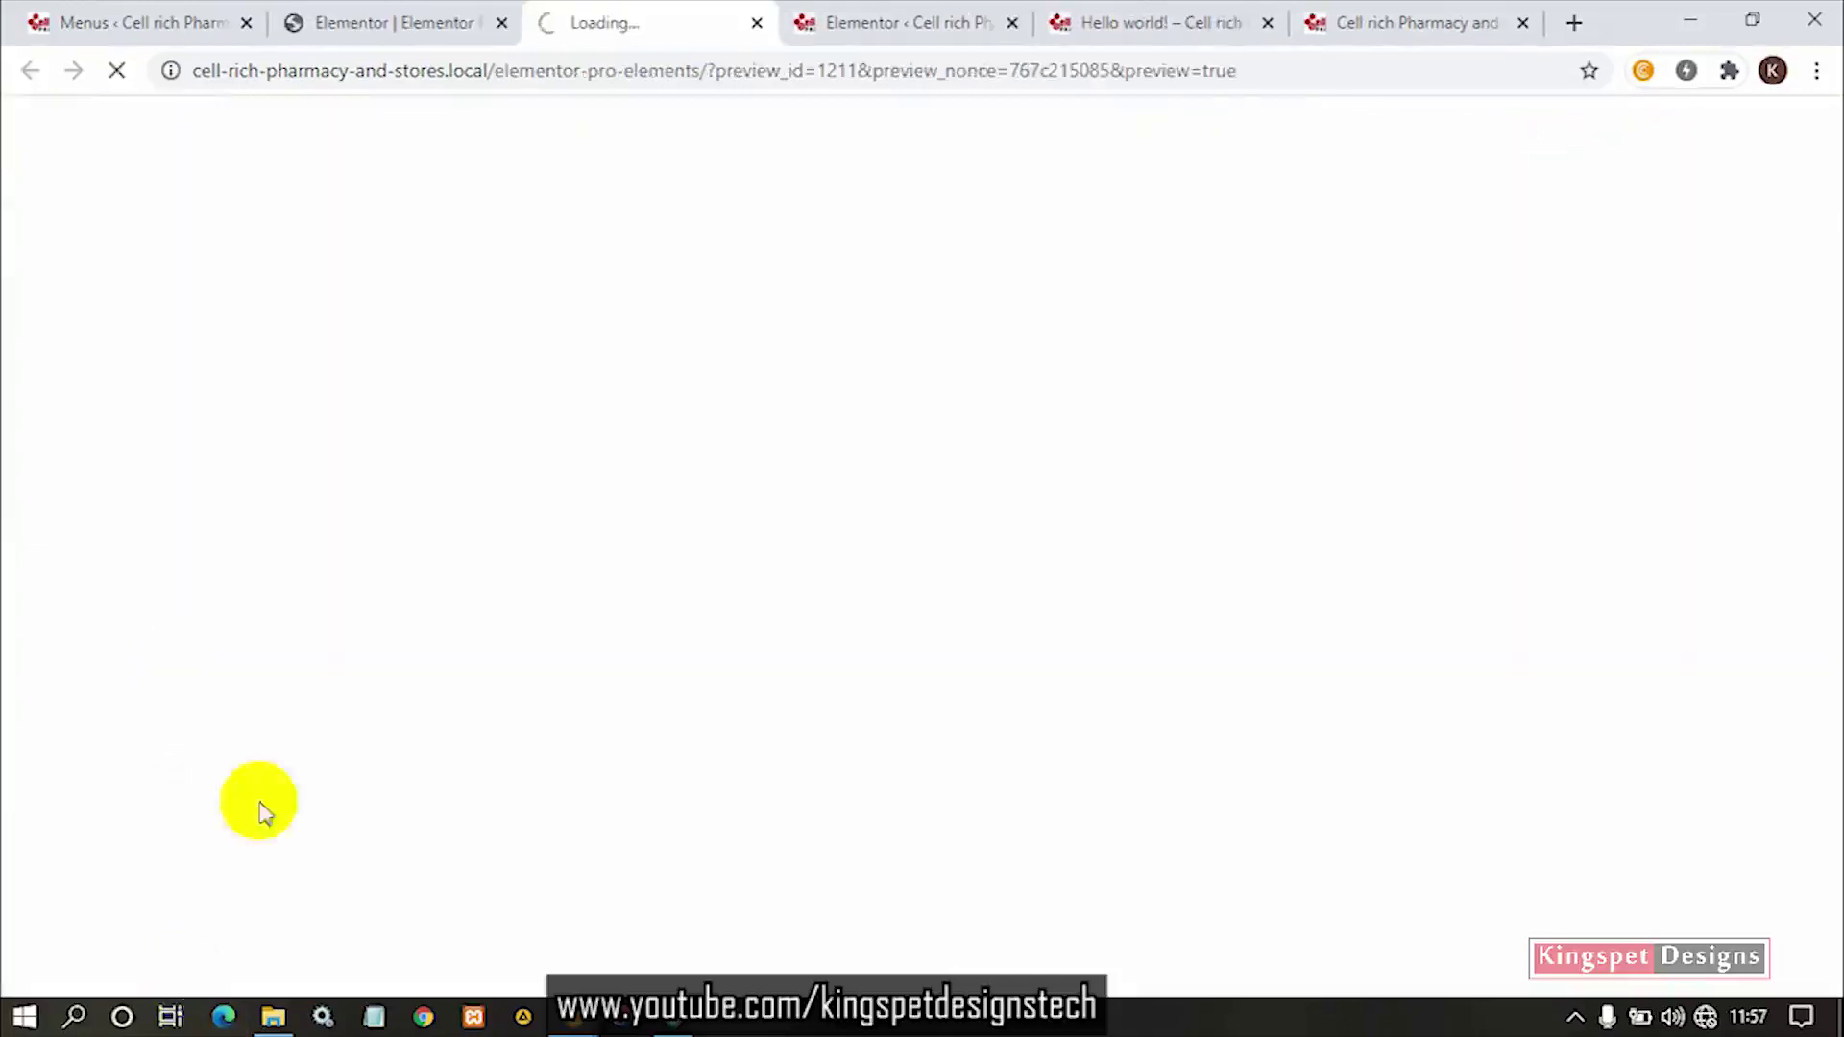
Check the nav menu on the preview page, narrowing the browser window to see its collapsed hamburger dropdown.
click(396, 13)
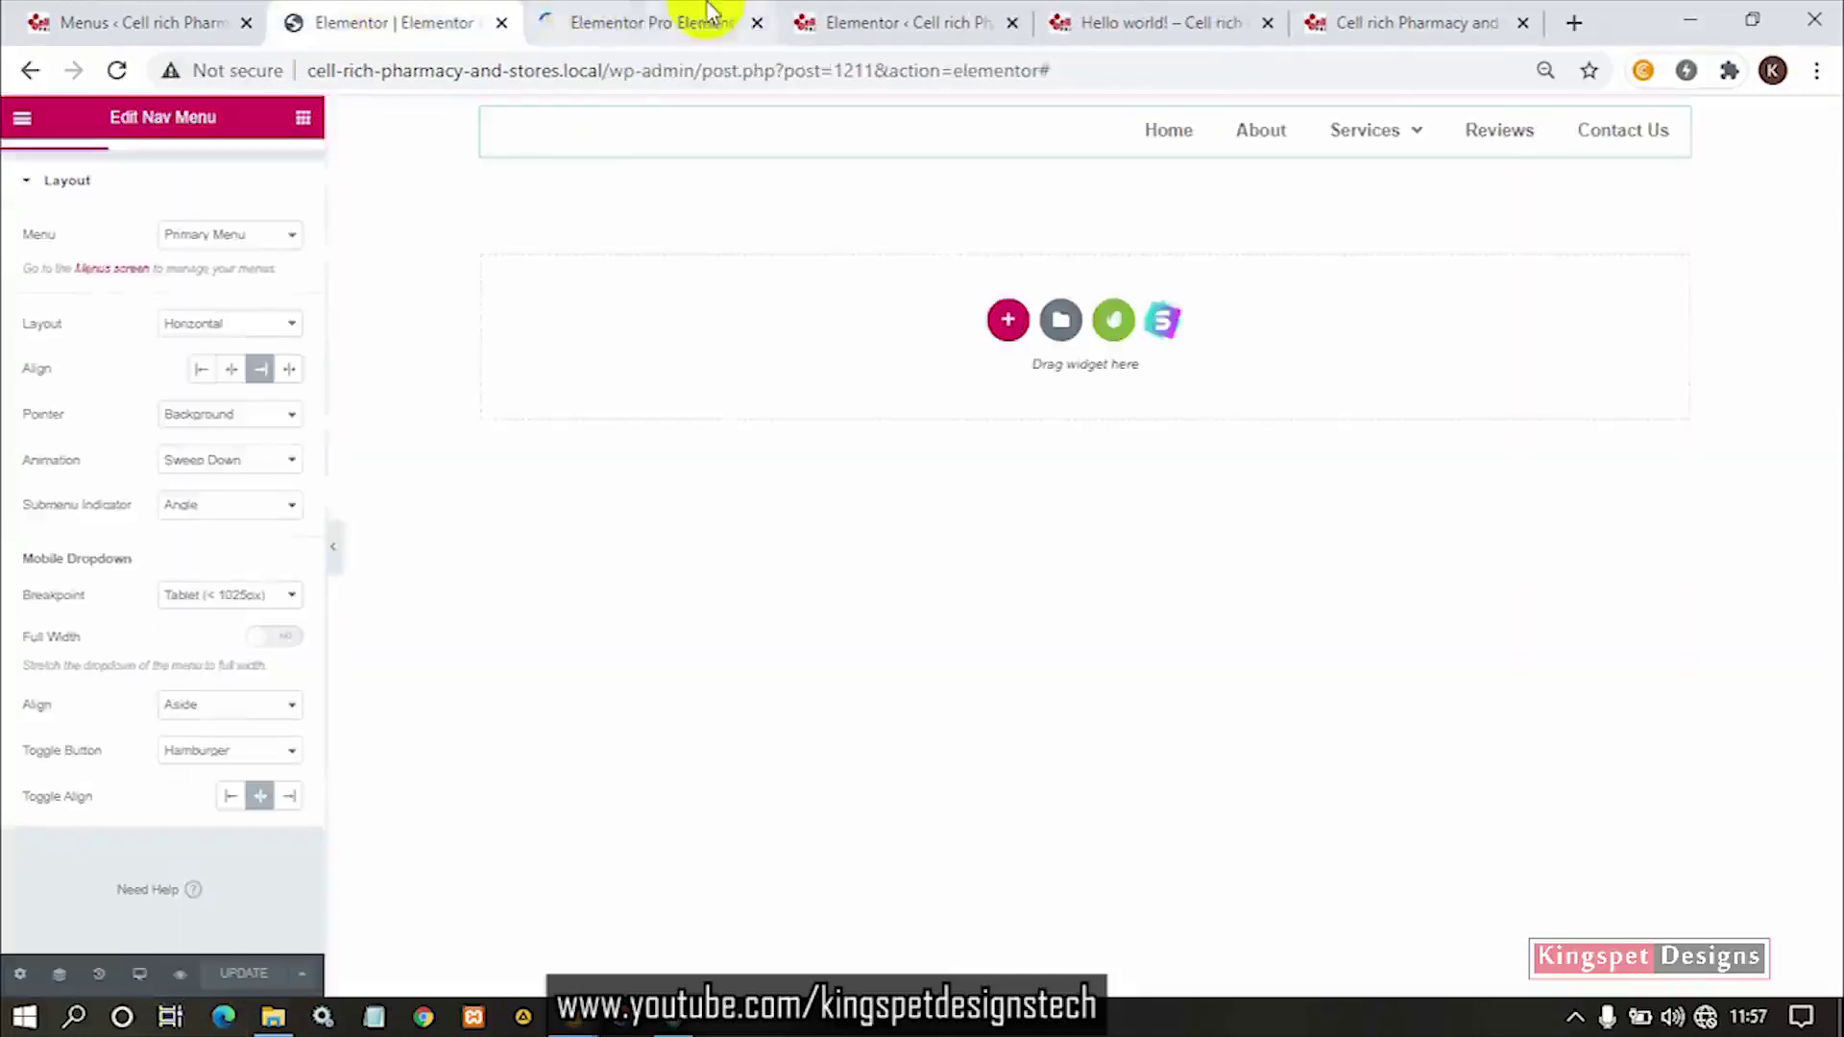
click(641, 18)
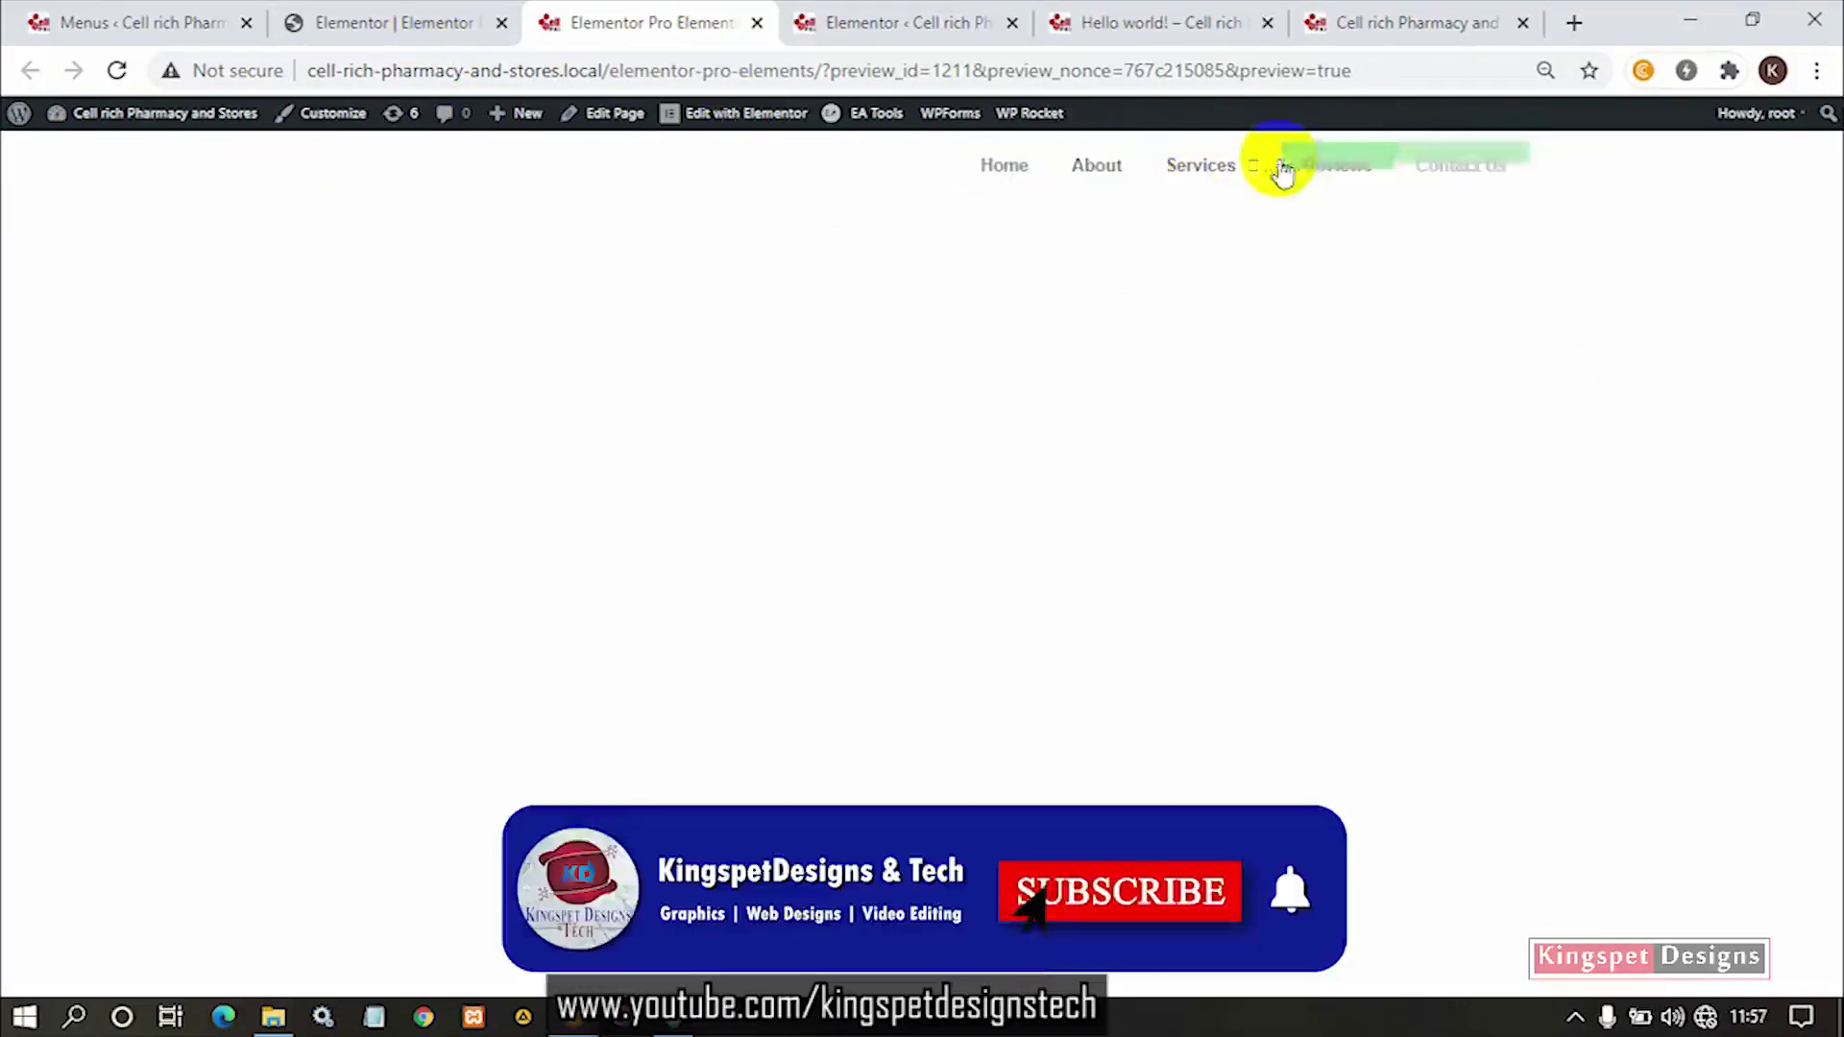
click(1770, 29)
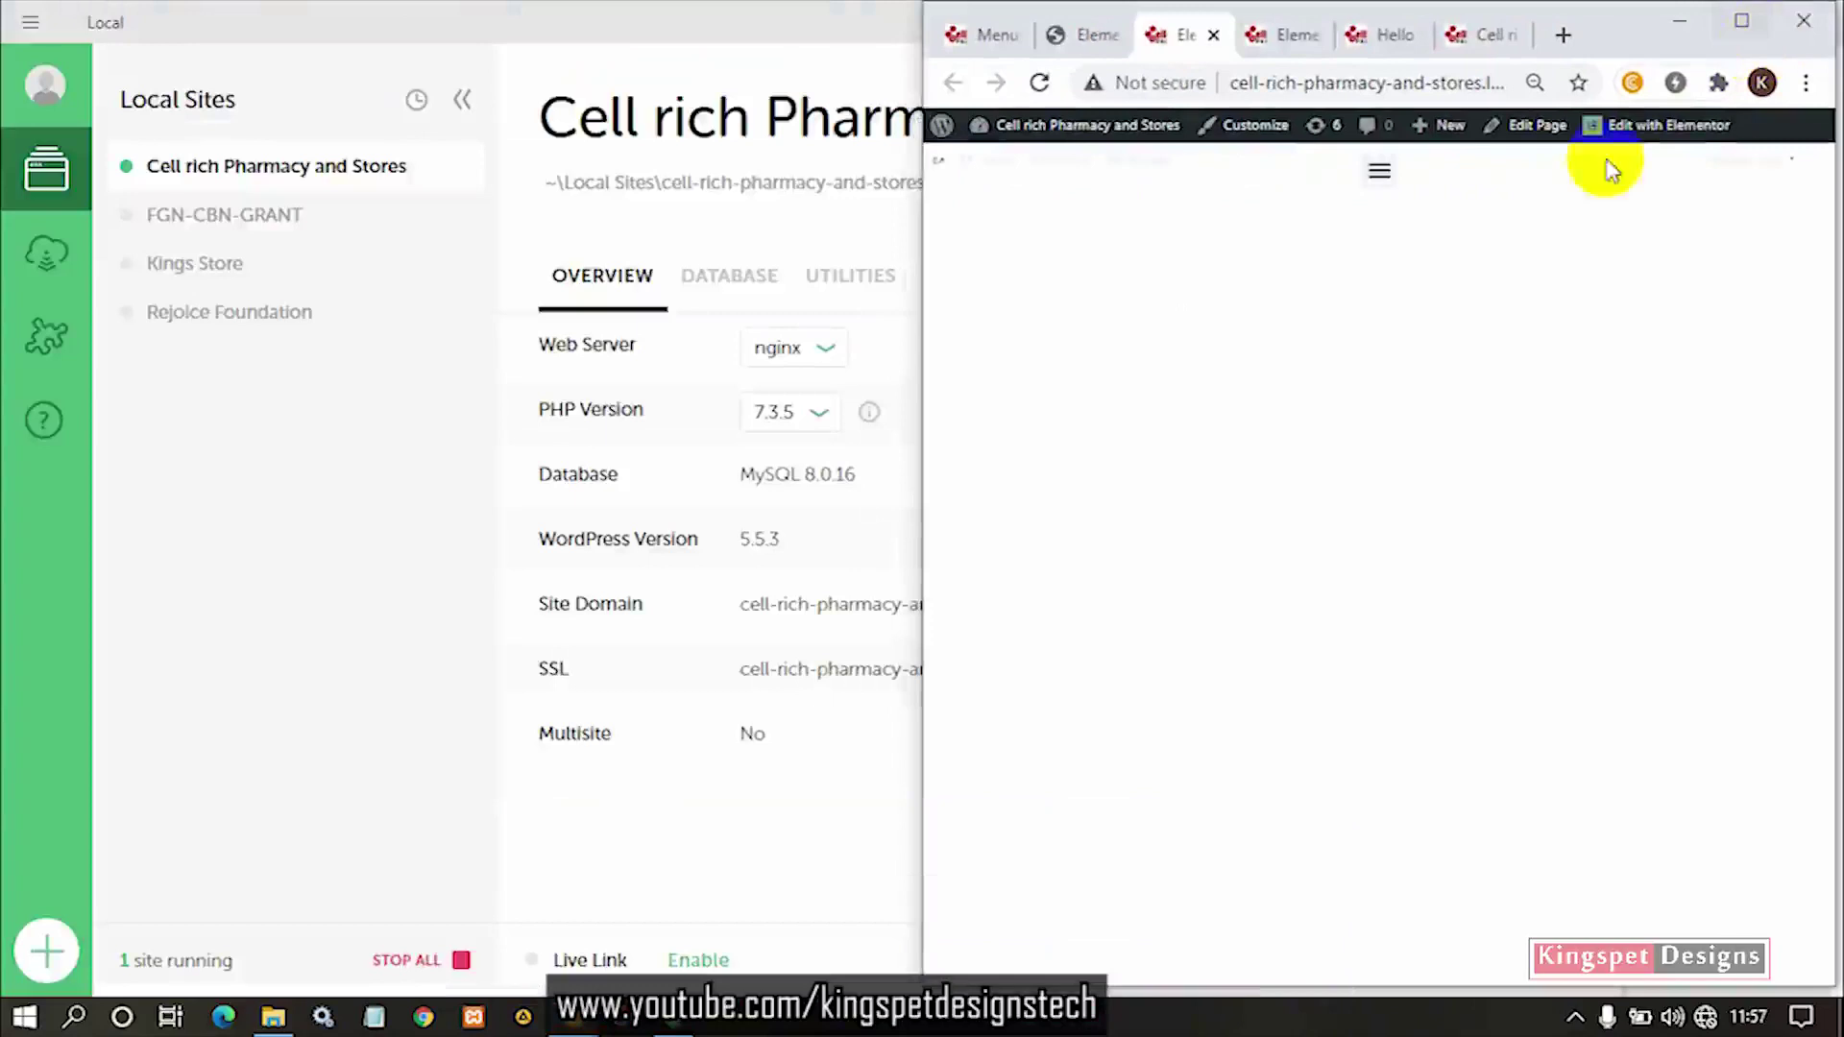
drag(919, 388, 916, 387)
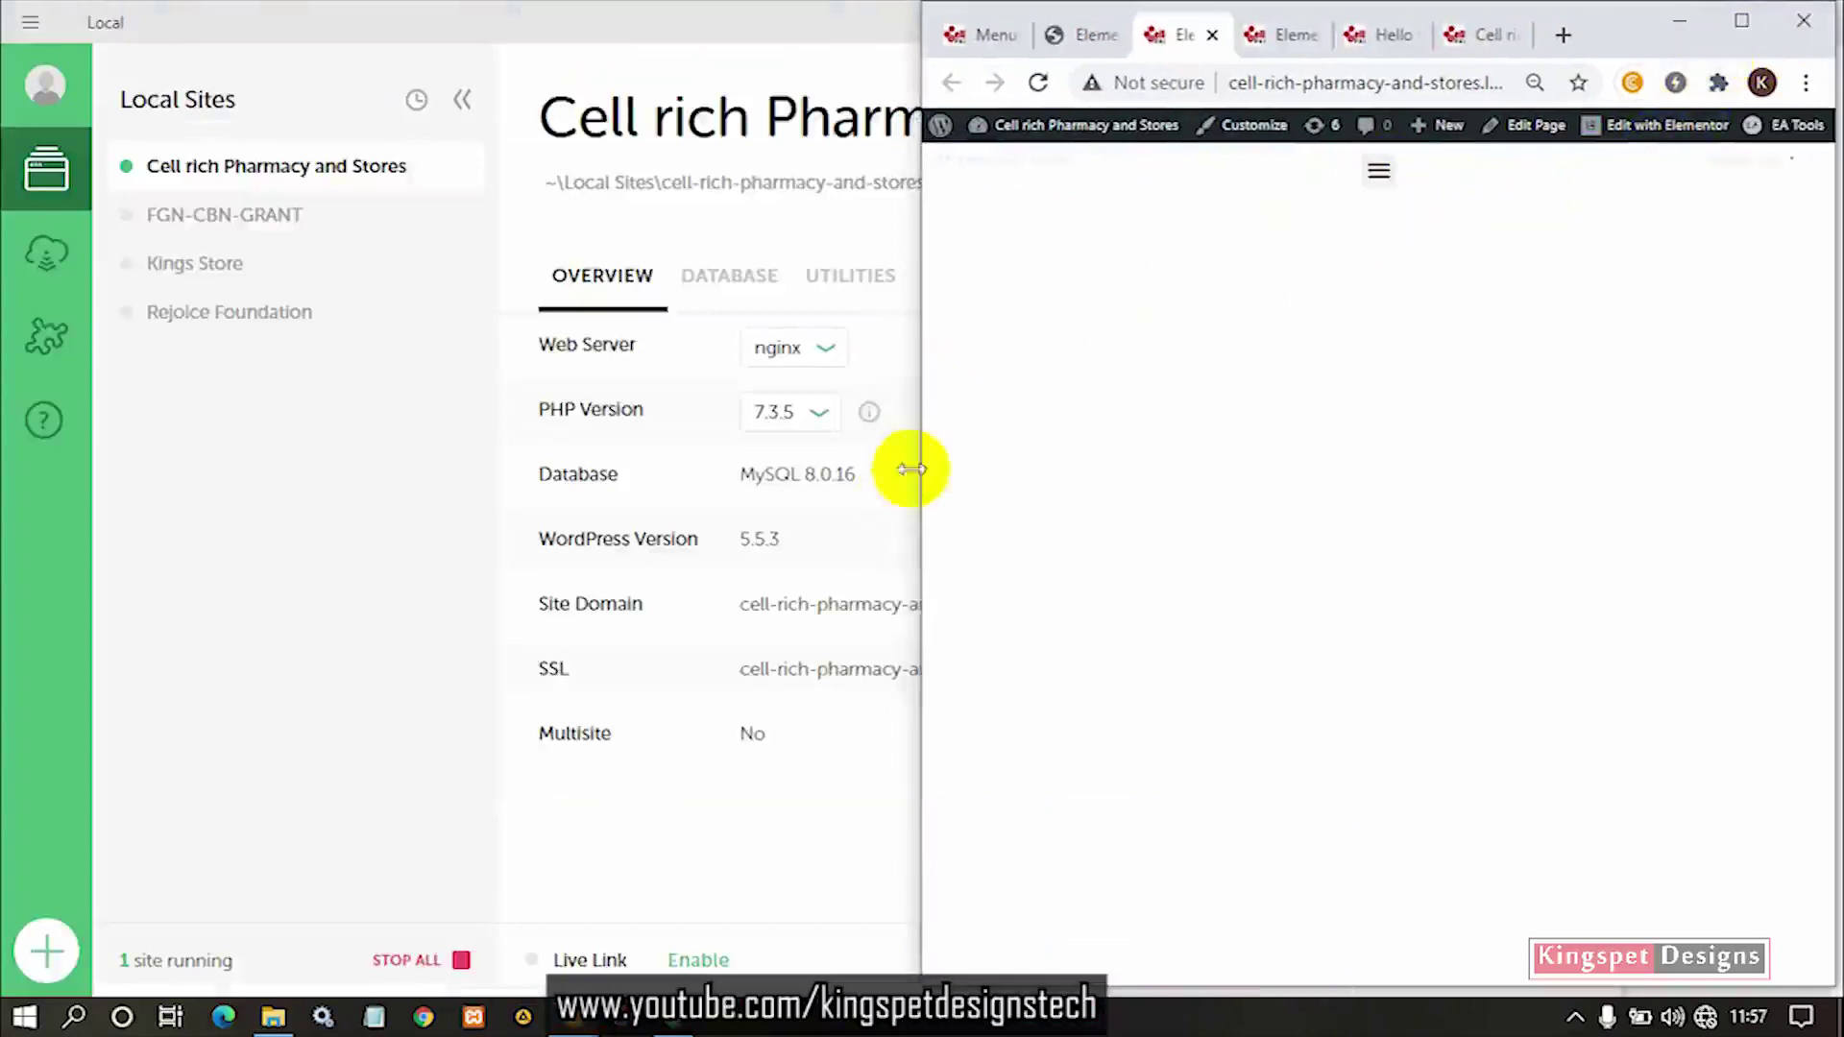
drag(917, 468, 792, 527)
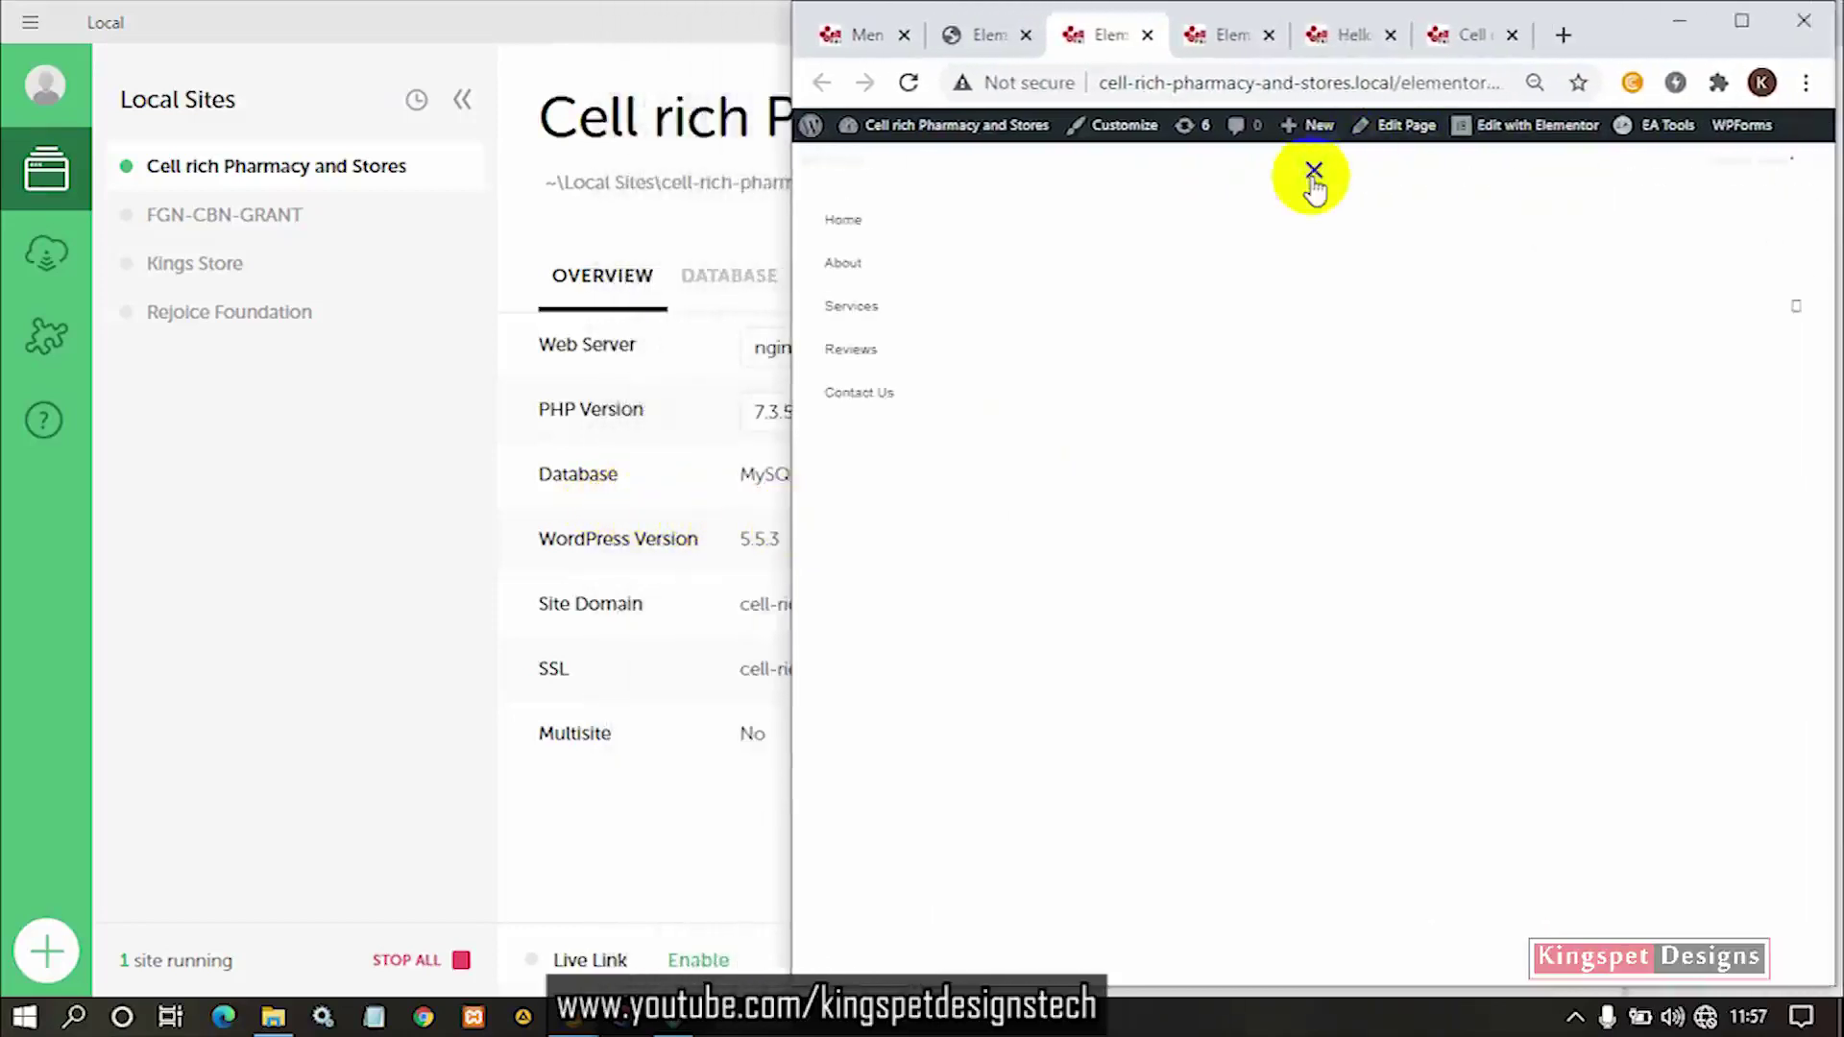
Compare the mobile dropdown's breakpoint options in the editor with the collapsed menu on the preview page.
click(984, 38)
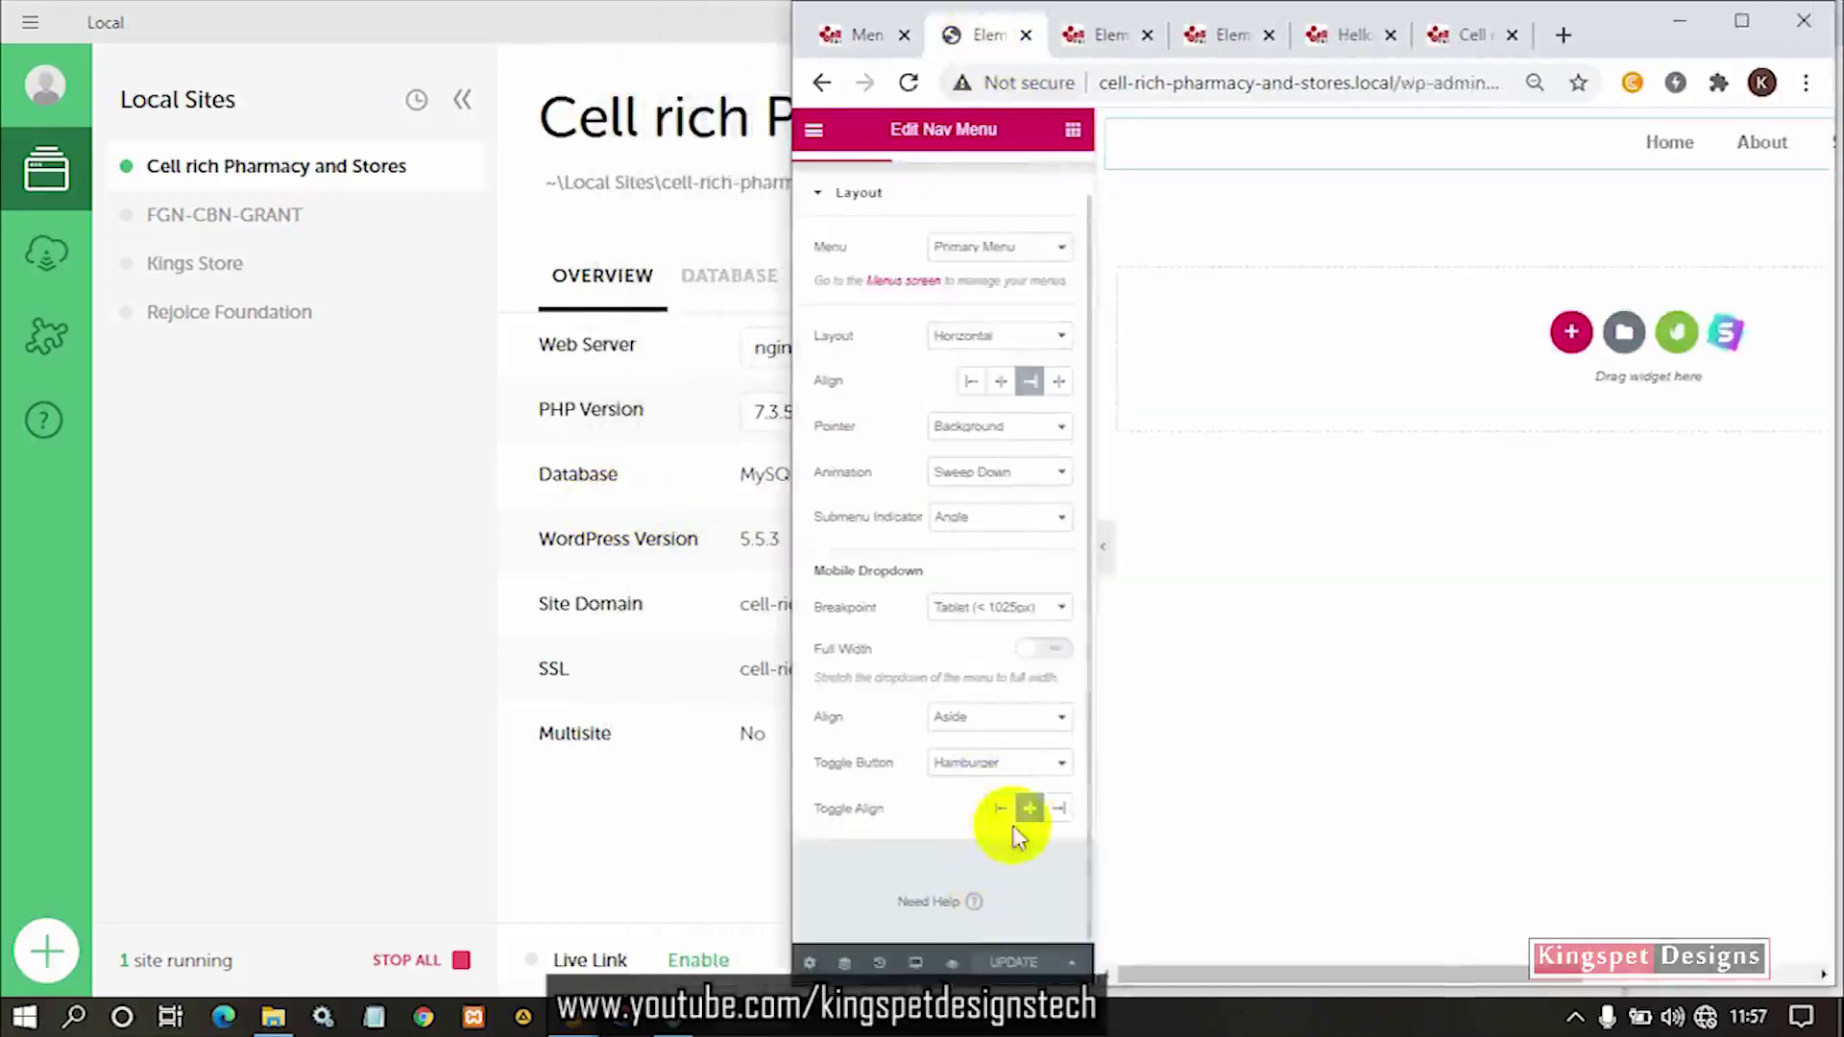
click(975, 615)
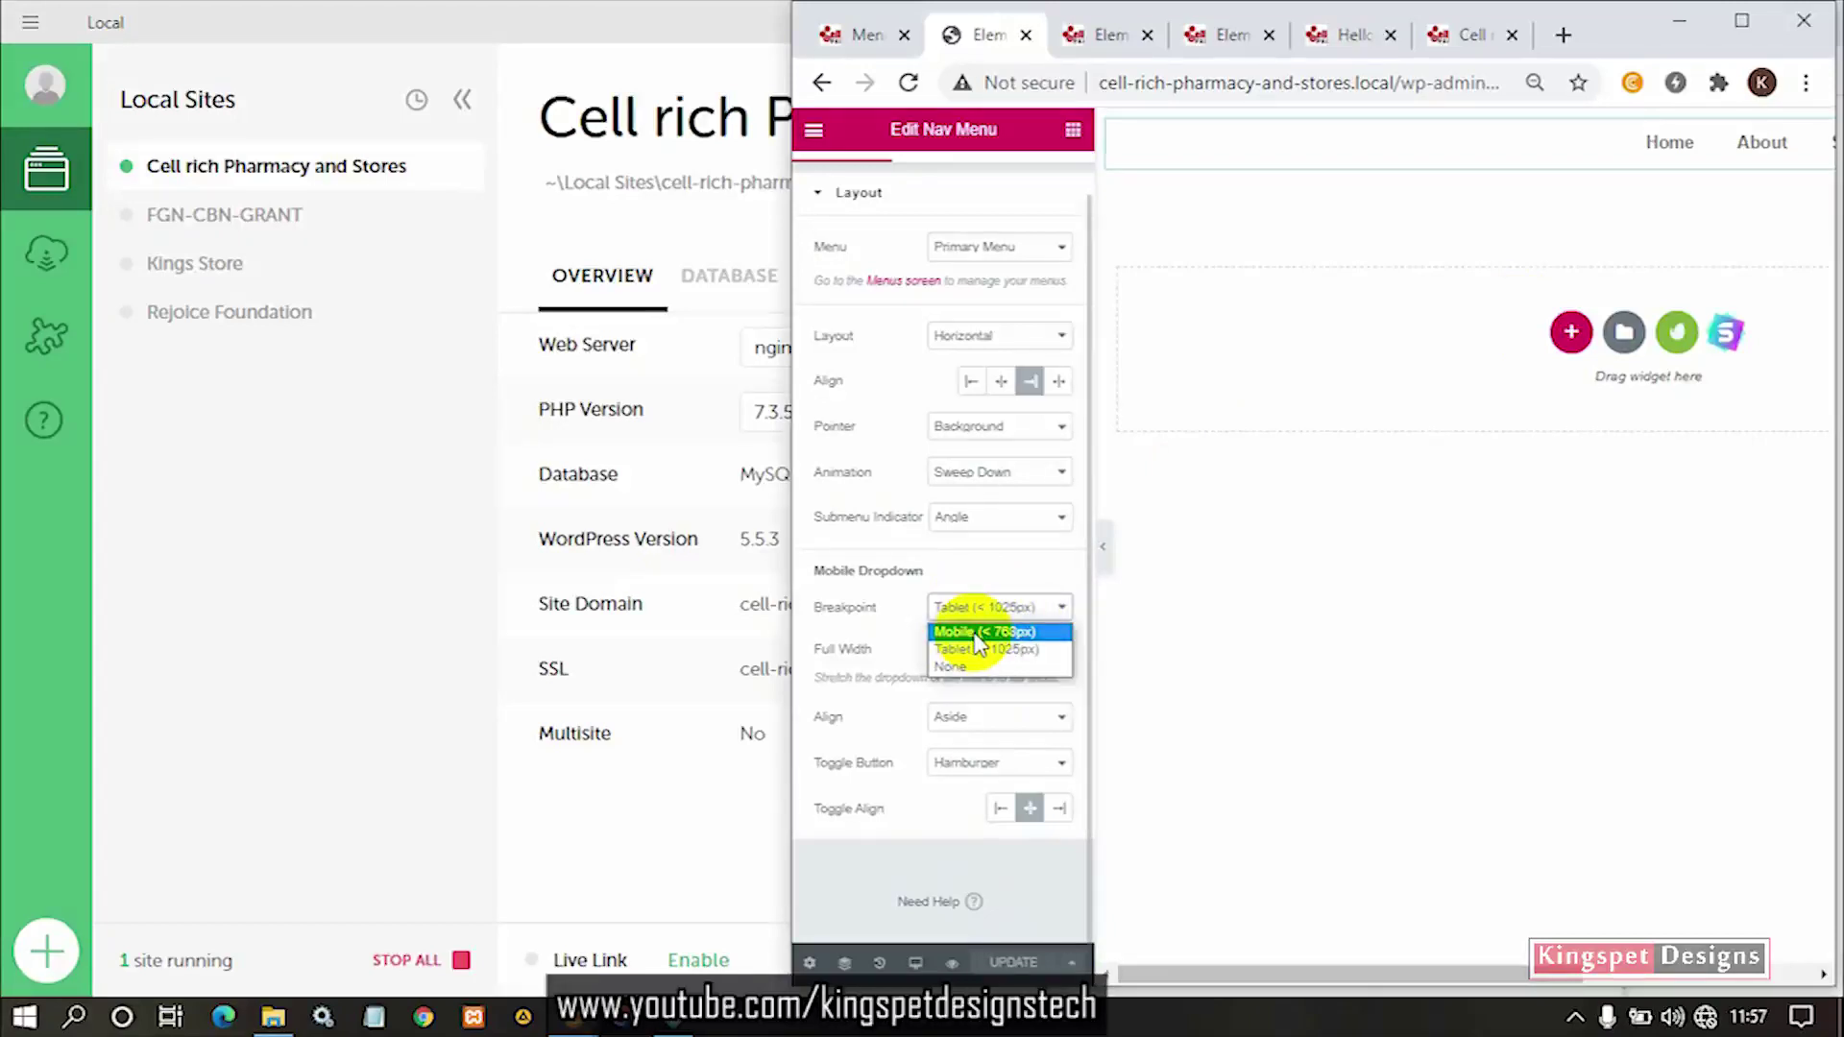
click(1095, 35)
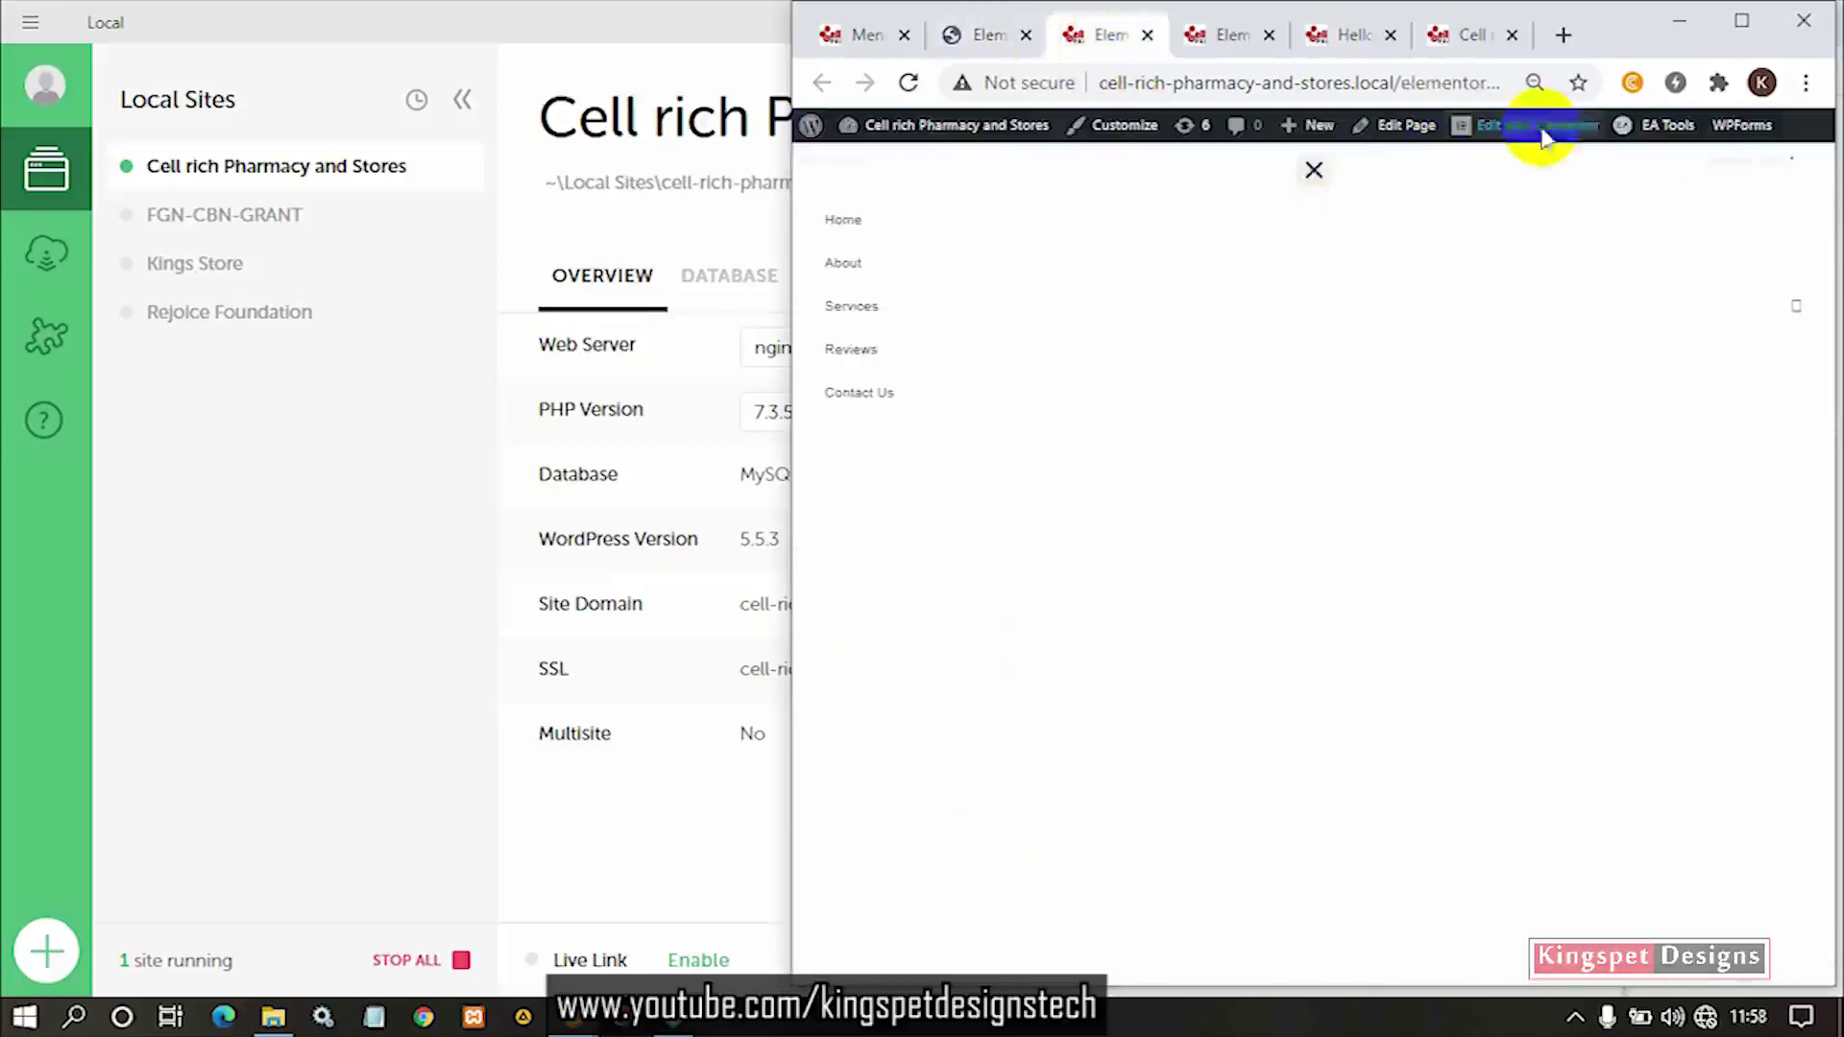
Maximize the browser and move the preview page into its own full-size window.
click(1742, 21)
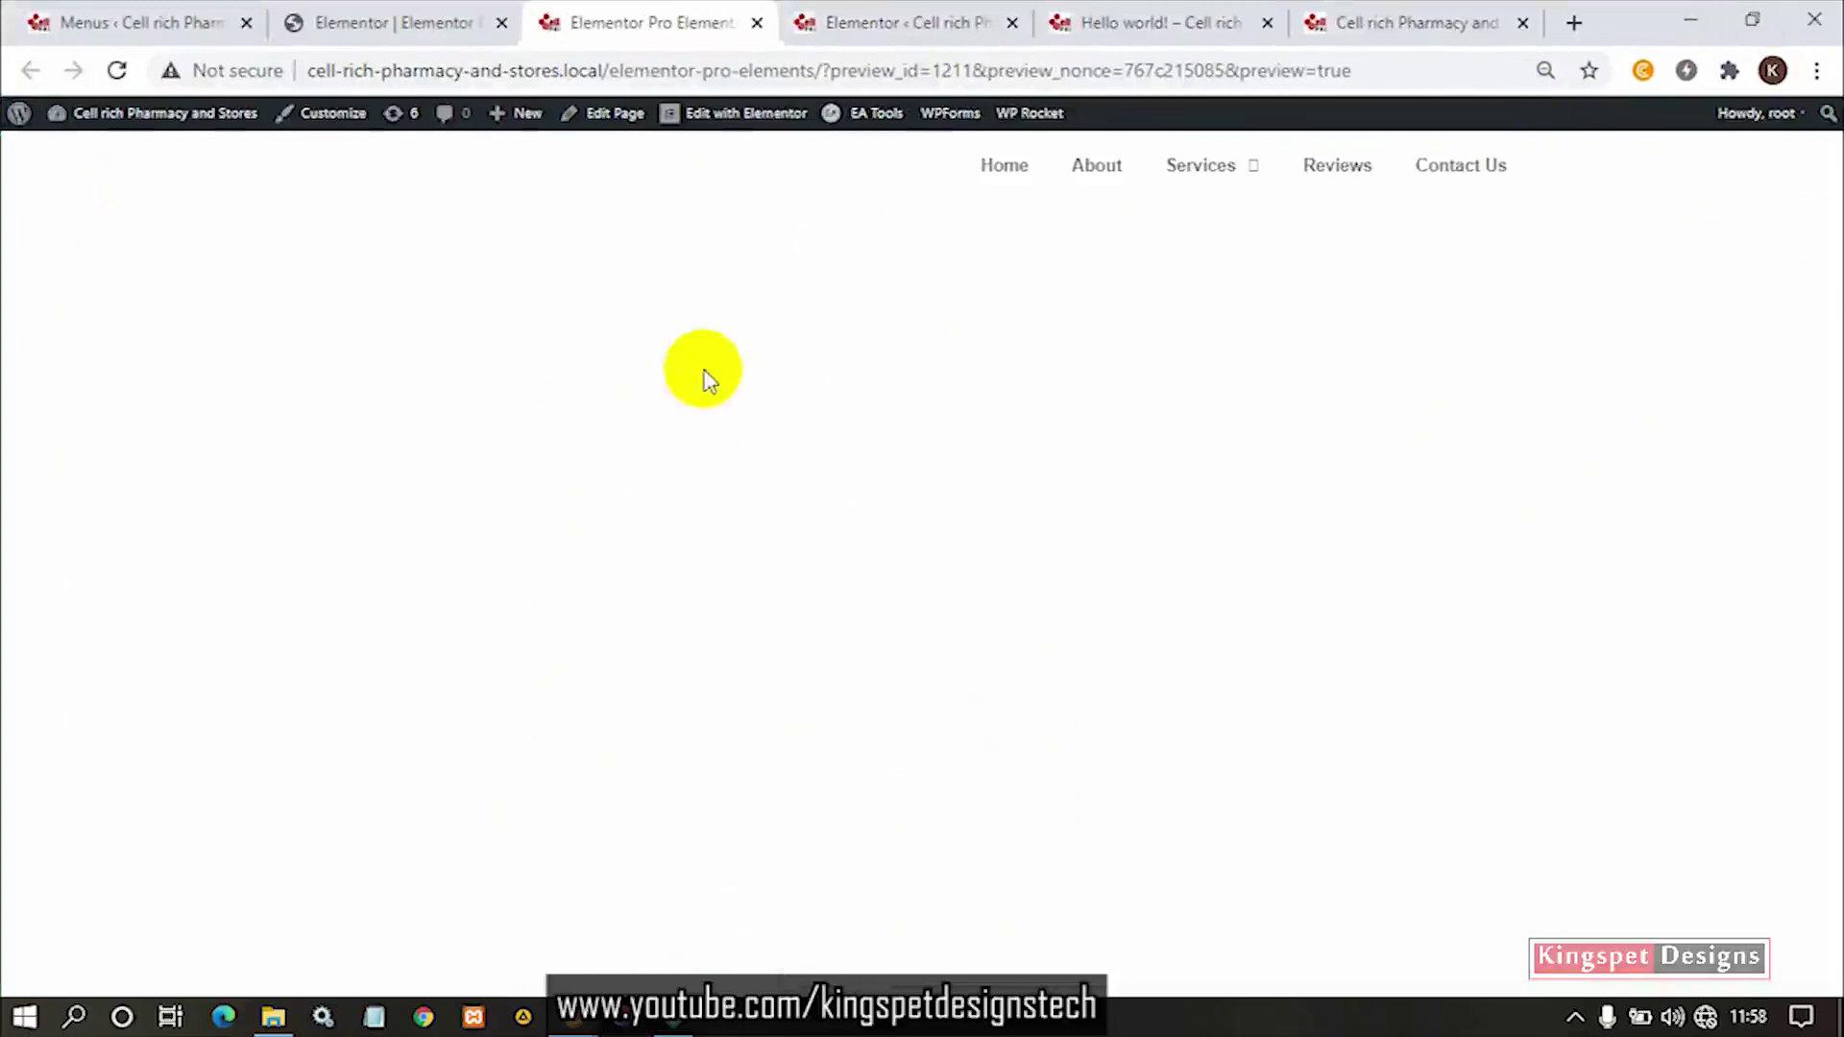
drag(644, 28, 811, 99)
double_click(817, 99)
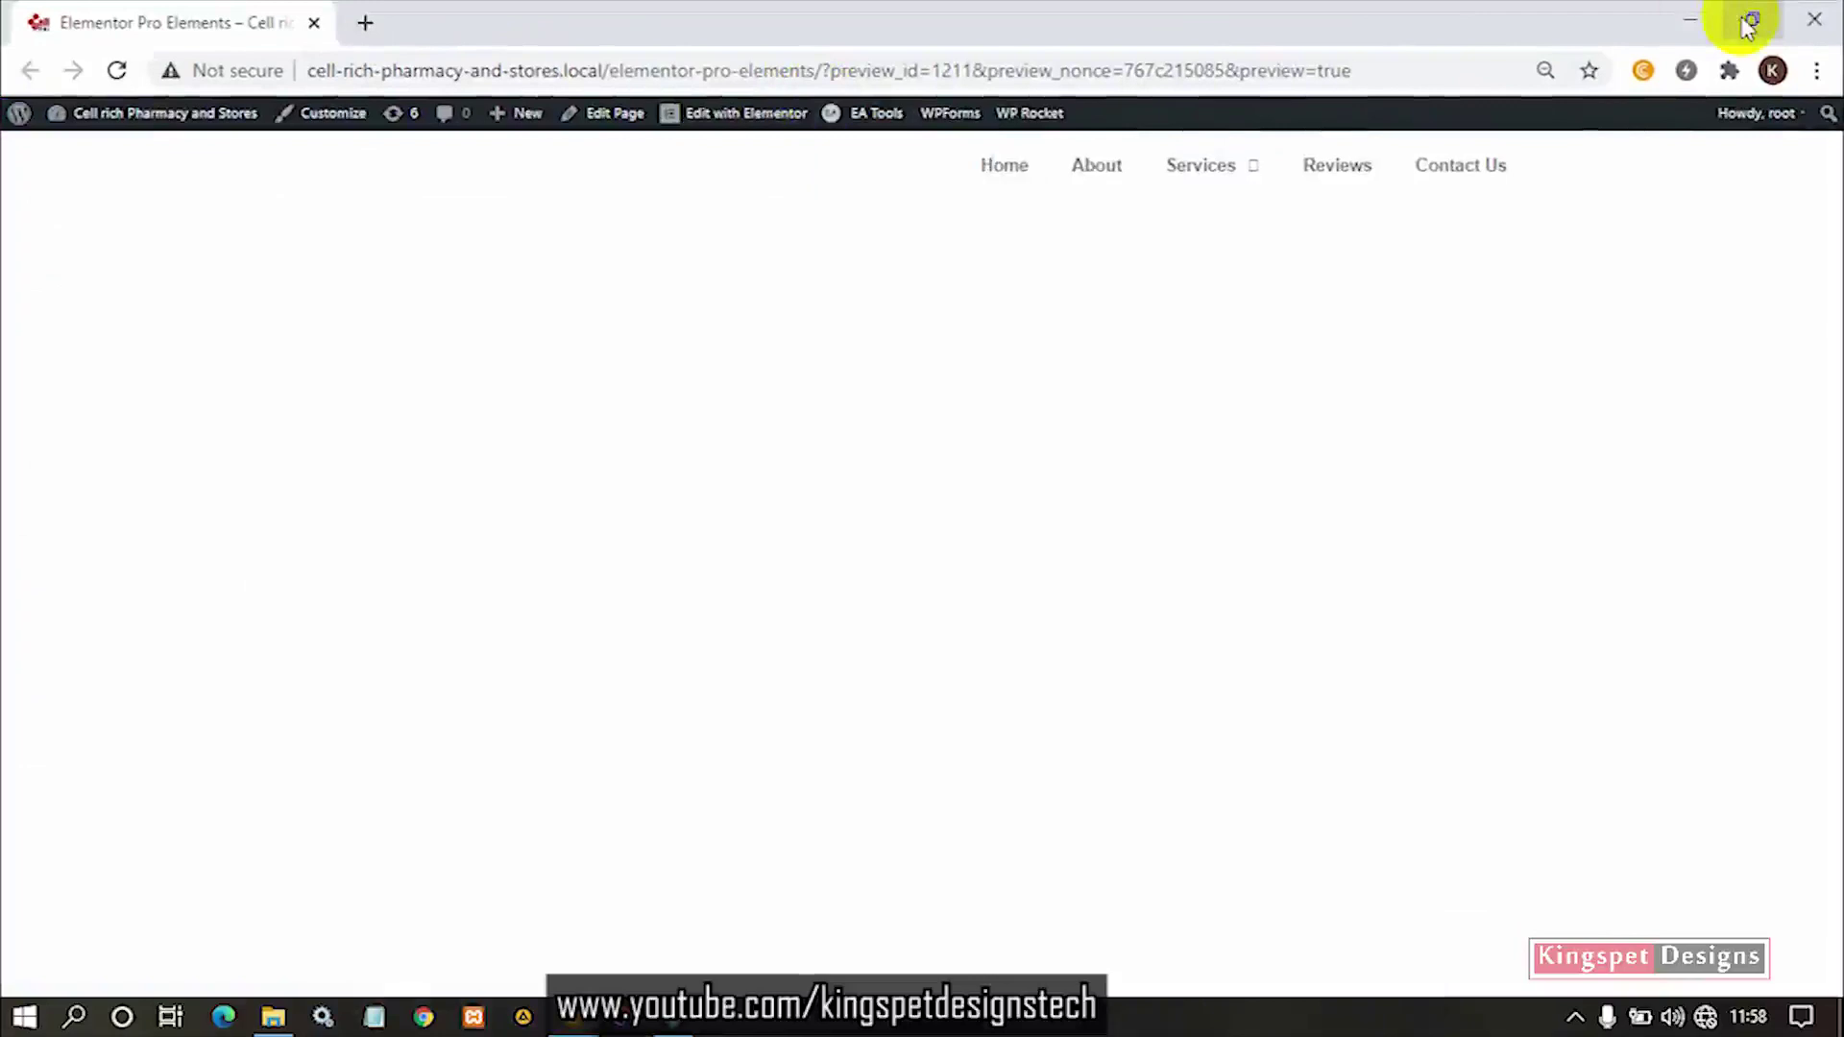
Back in the editor window, set the mobile dropdown's breakpoint to Mobile (< 768px) and update the page.
mouse_move(573, 1017)
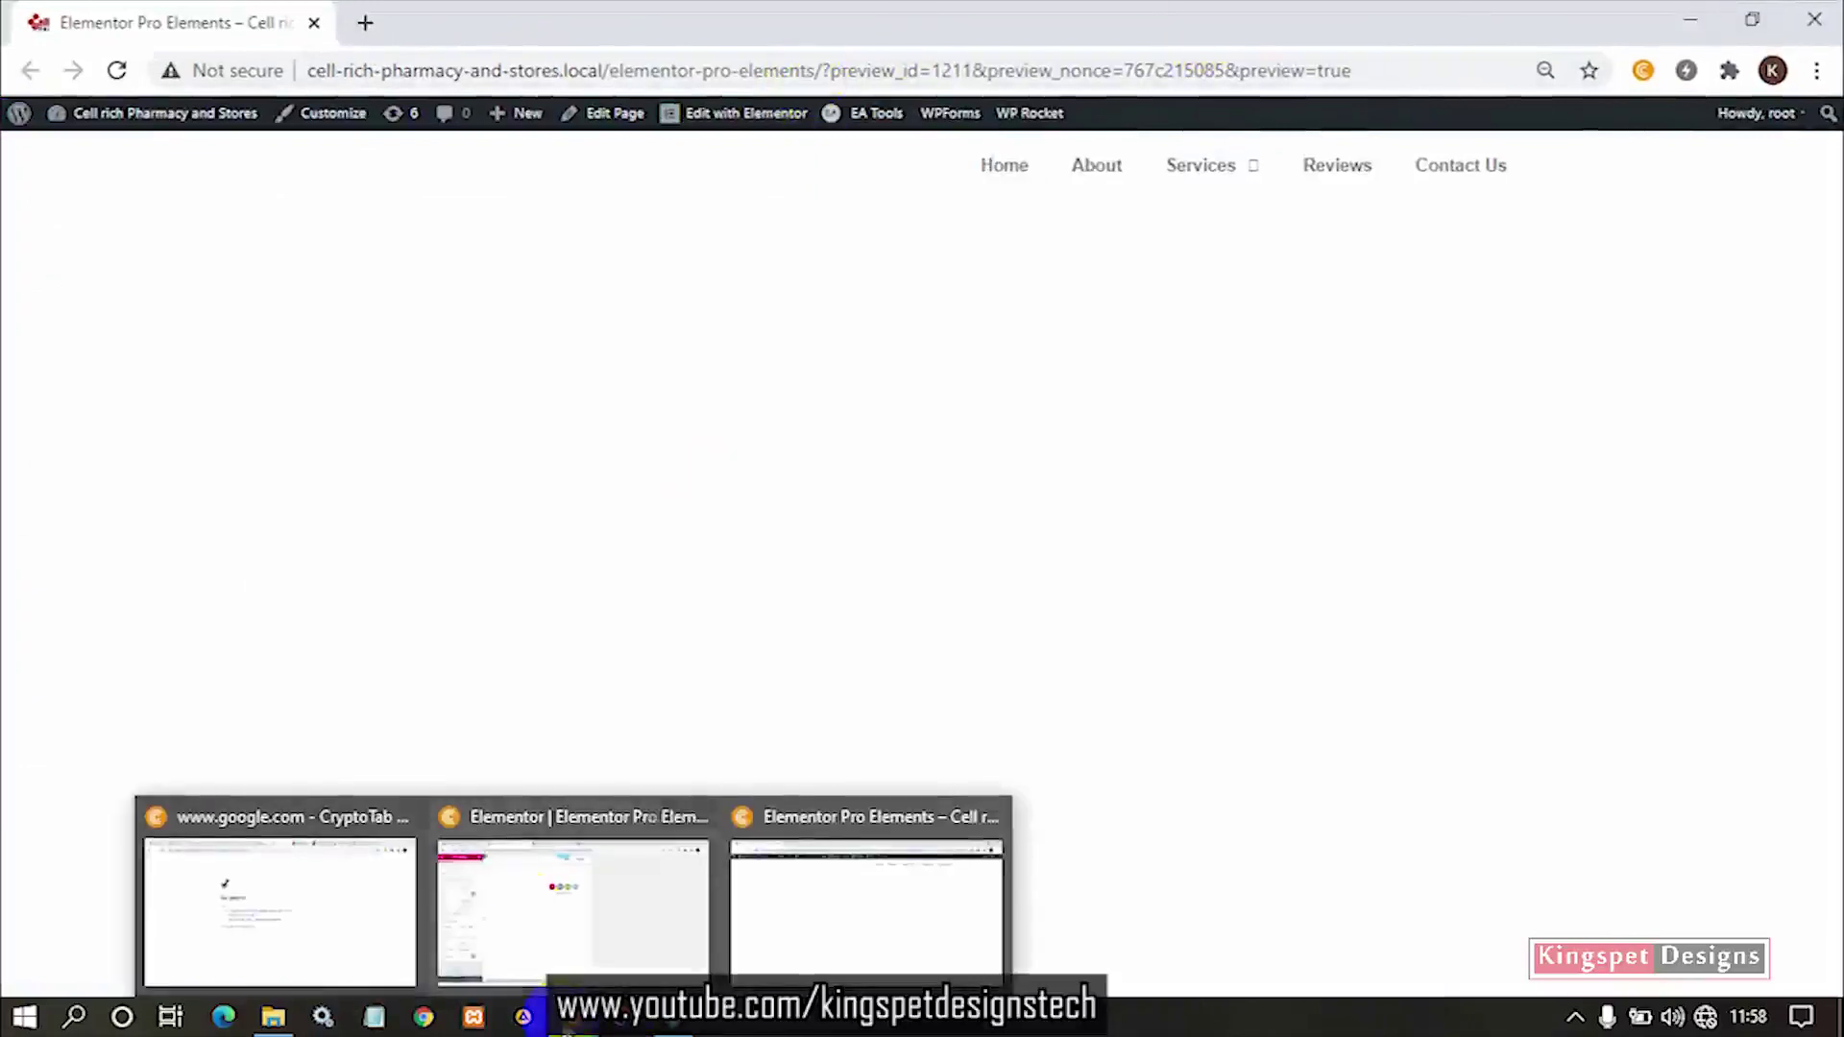
click(604, 913)
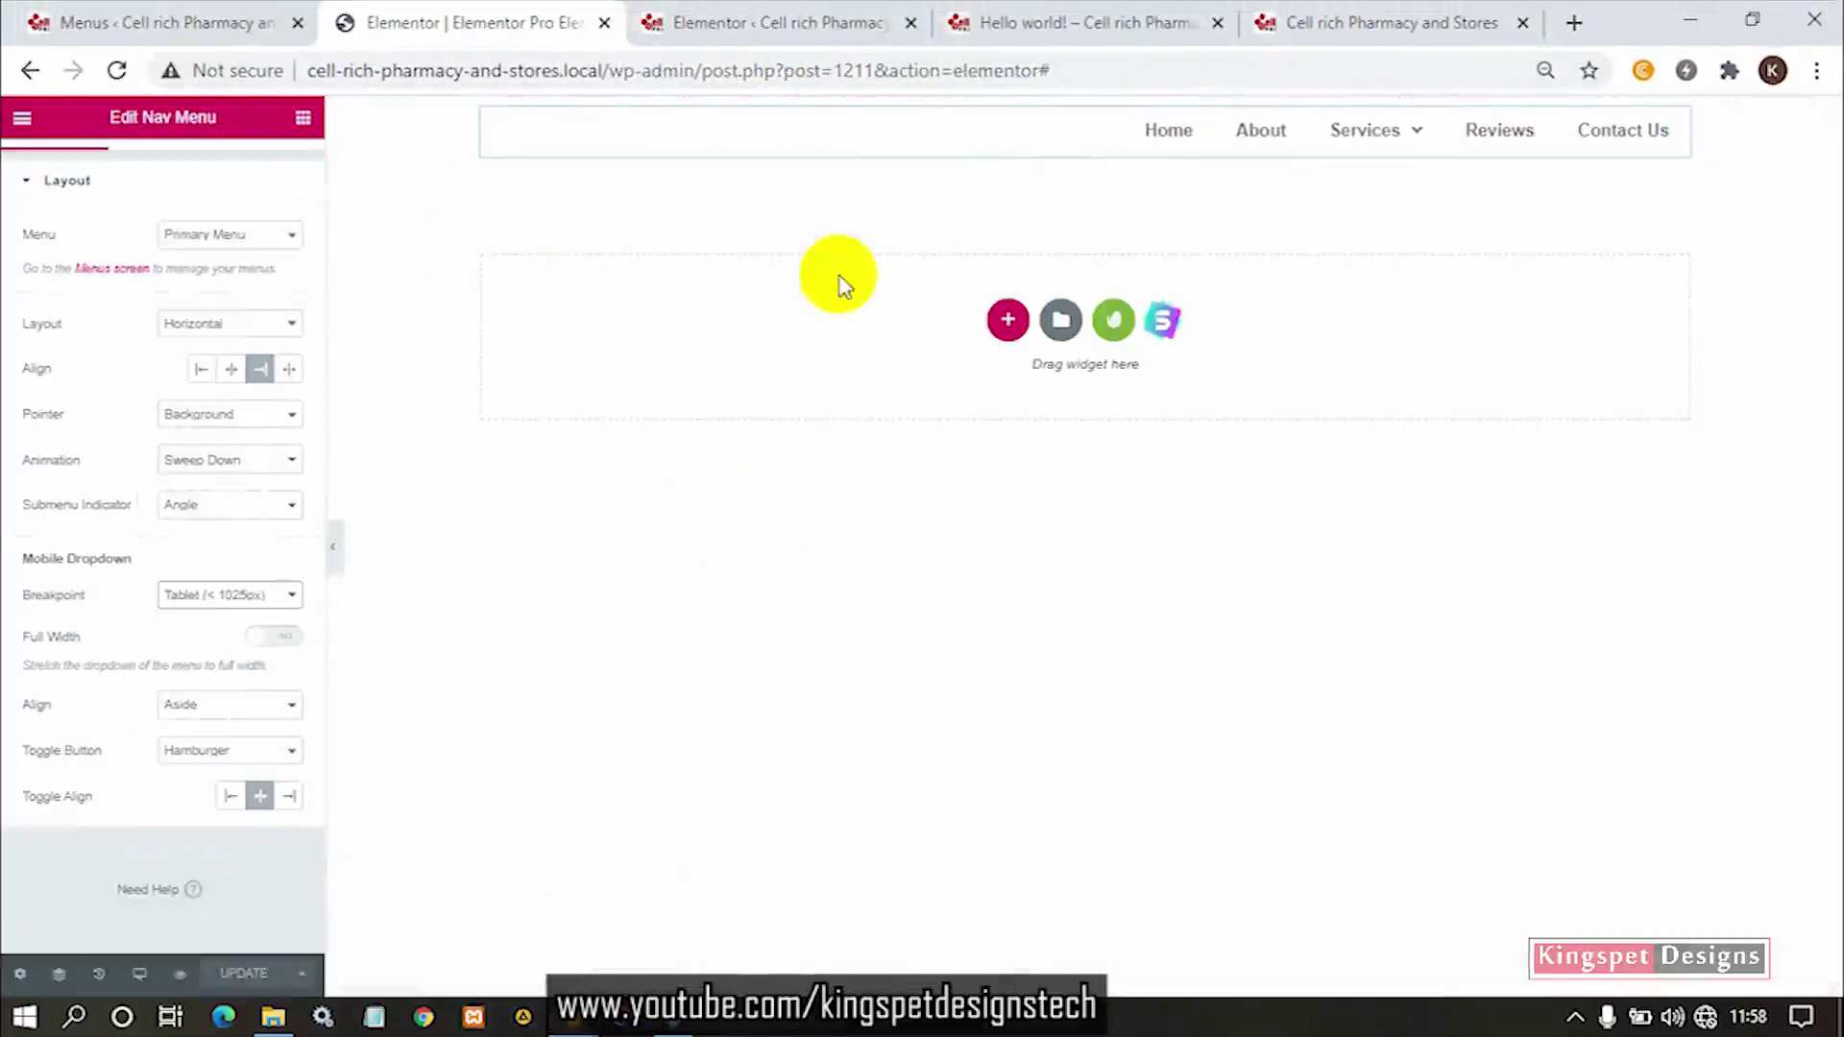
click(229, 597)
click(232, 621)
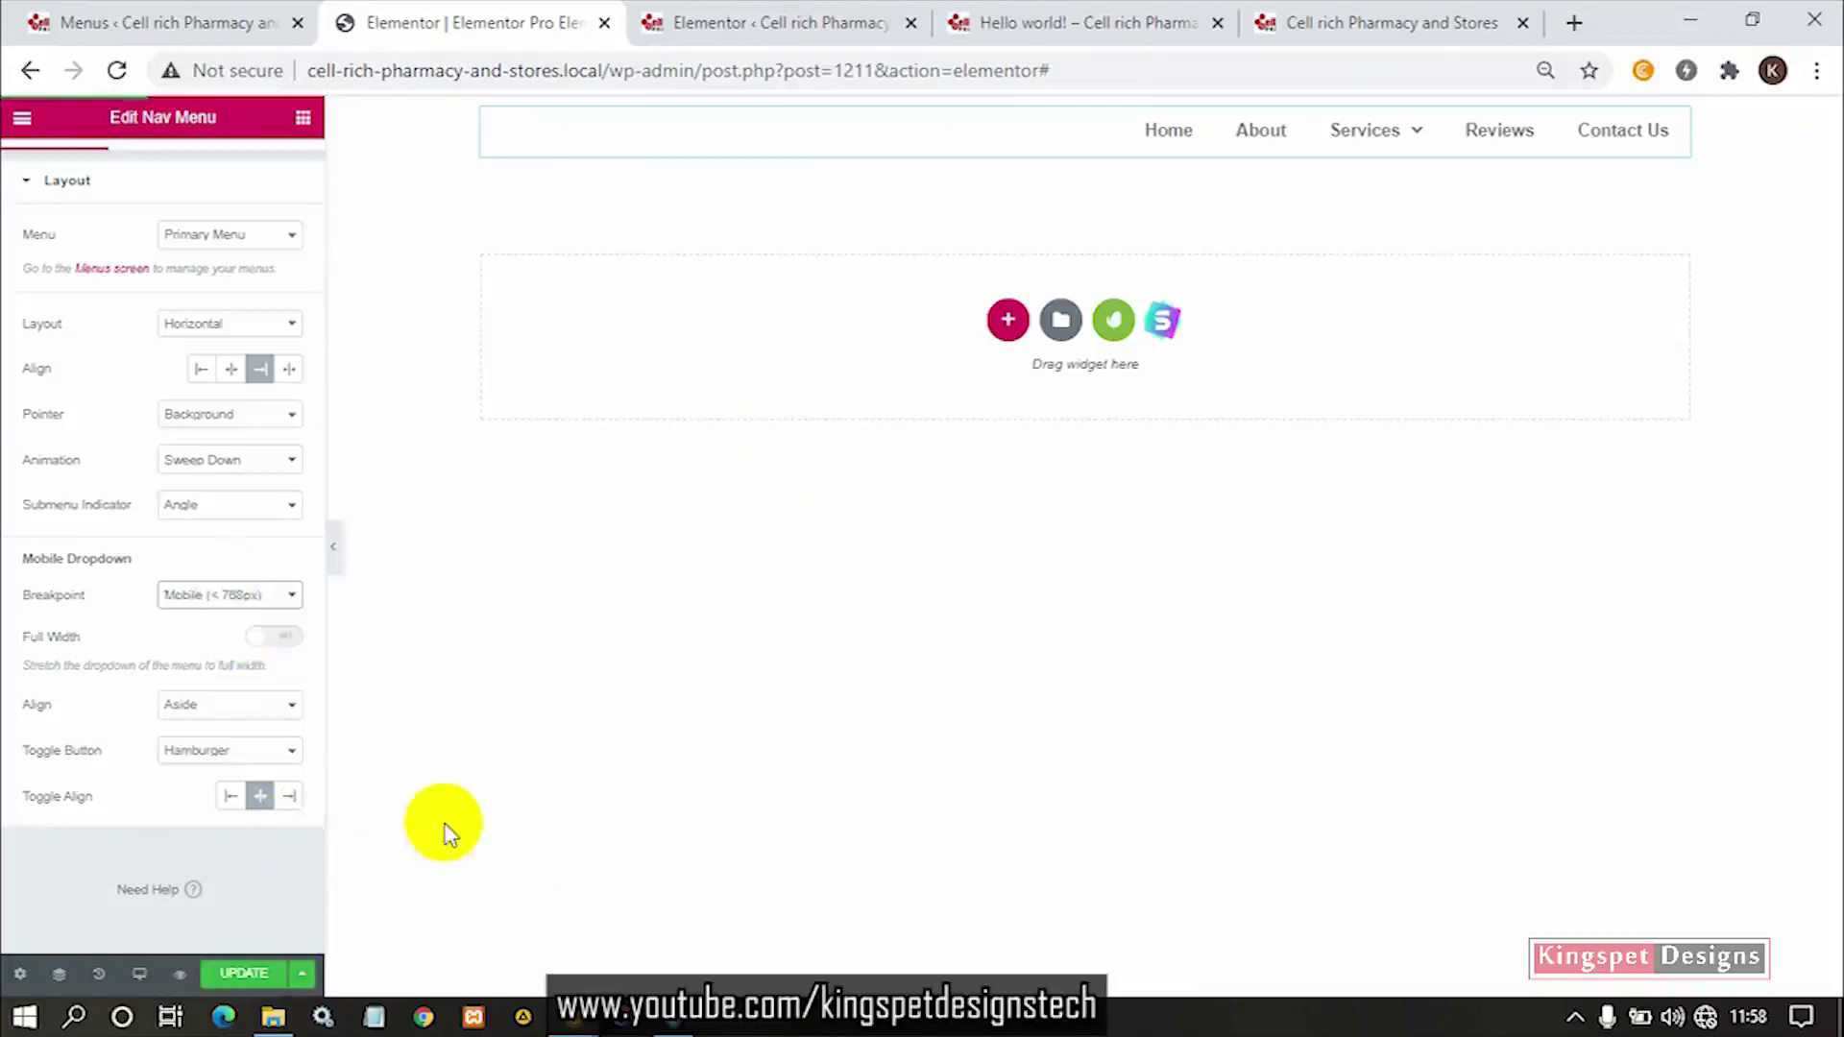
click(252, 970)
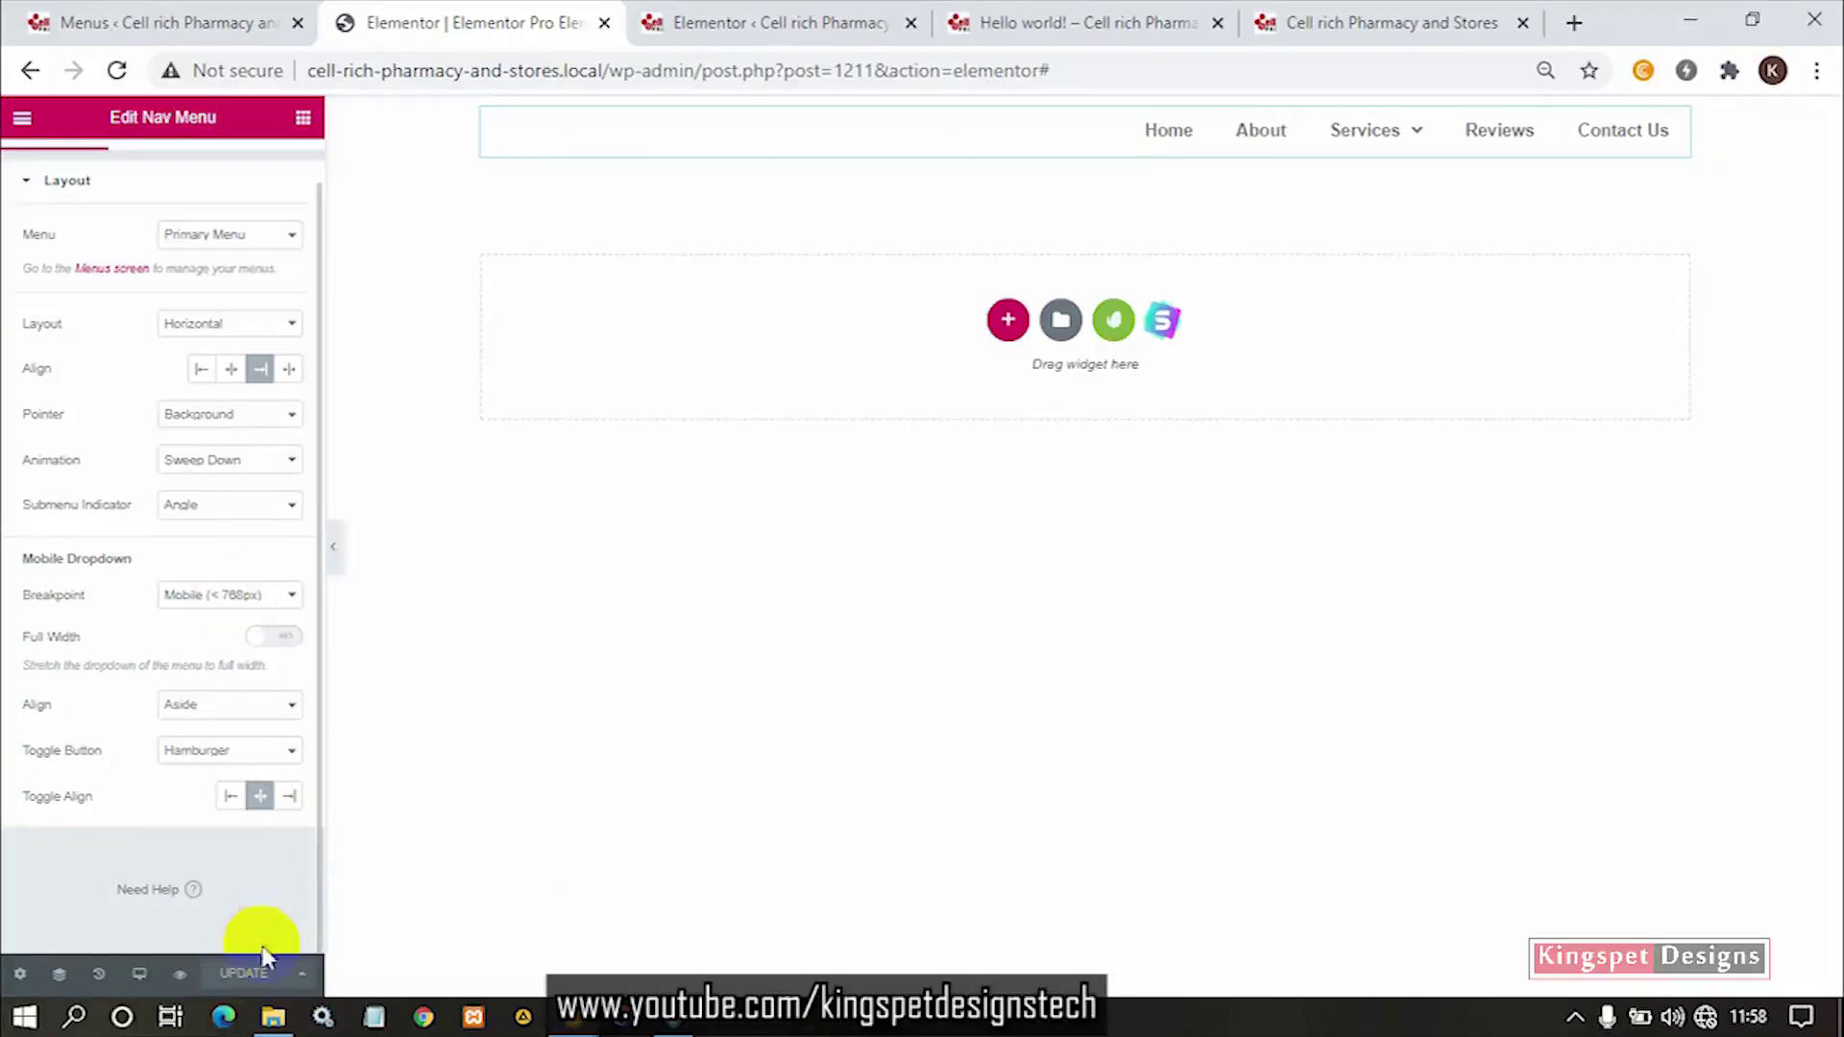
Reload the preview page and narrow its window to mobile width to test the hamburger menu, then maximize it again.
mouse_move(568, 1008)
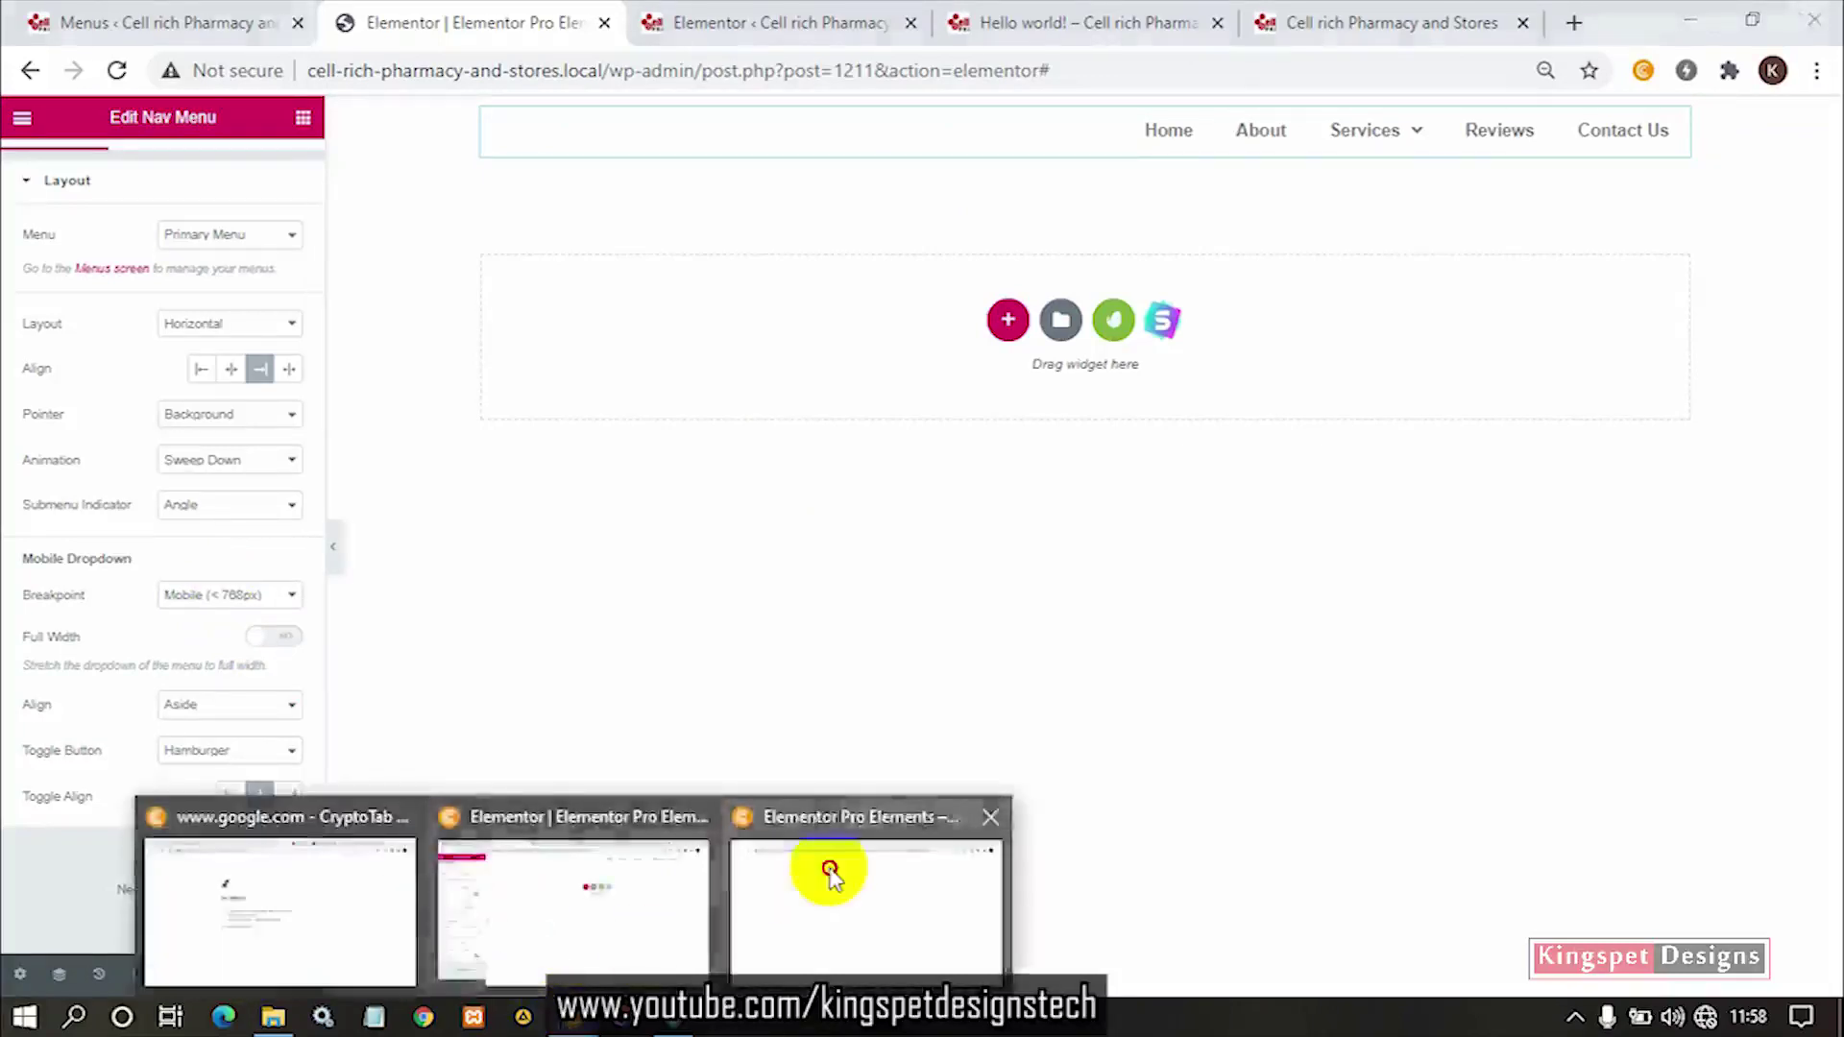
click(827, 869)
click(113, 71)
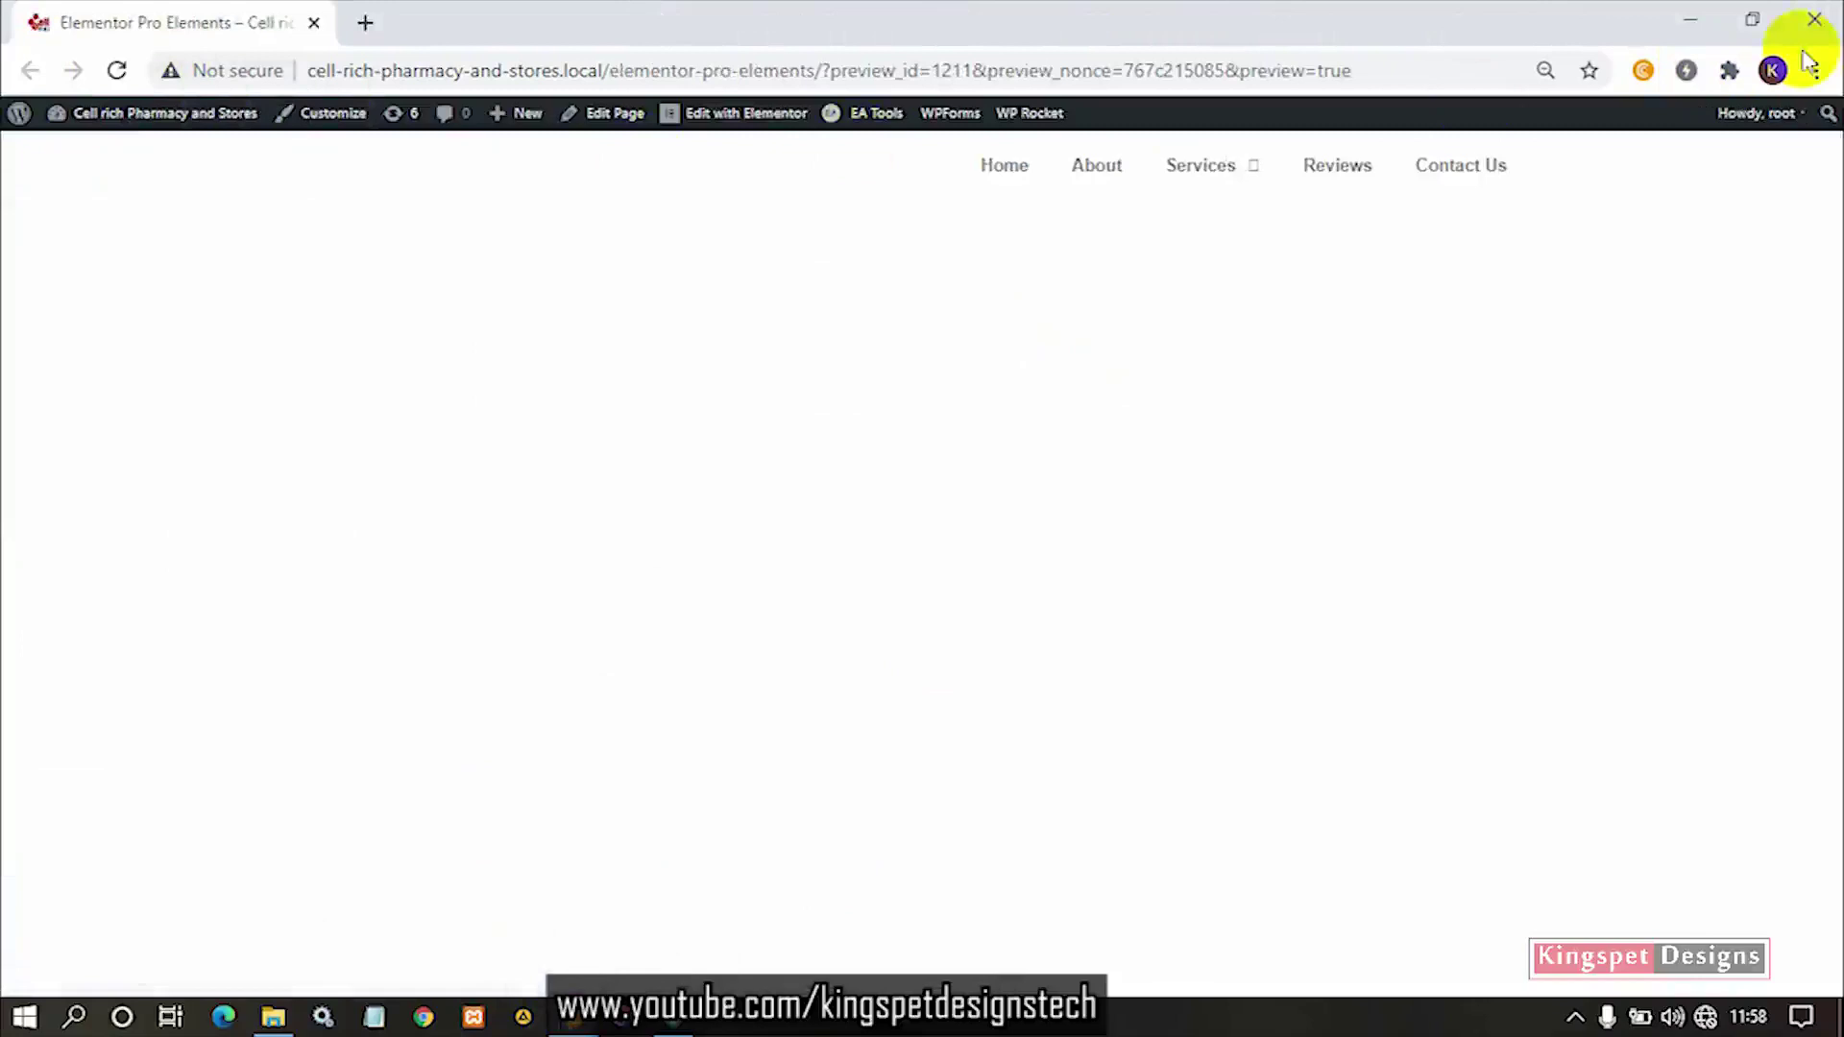
click(1768, 25)
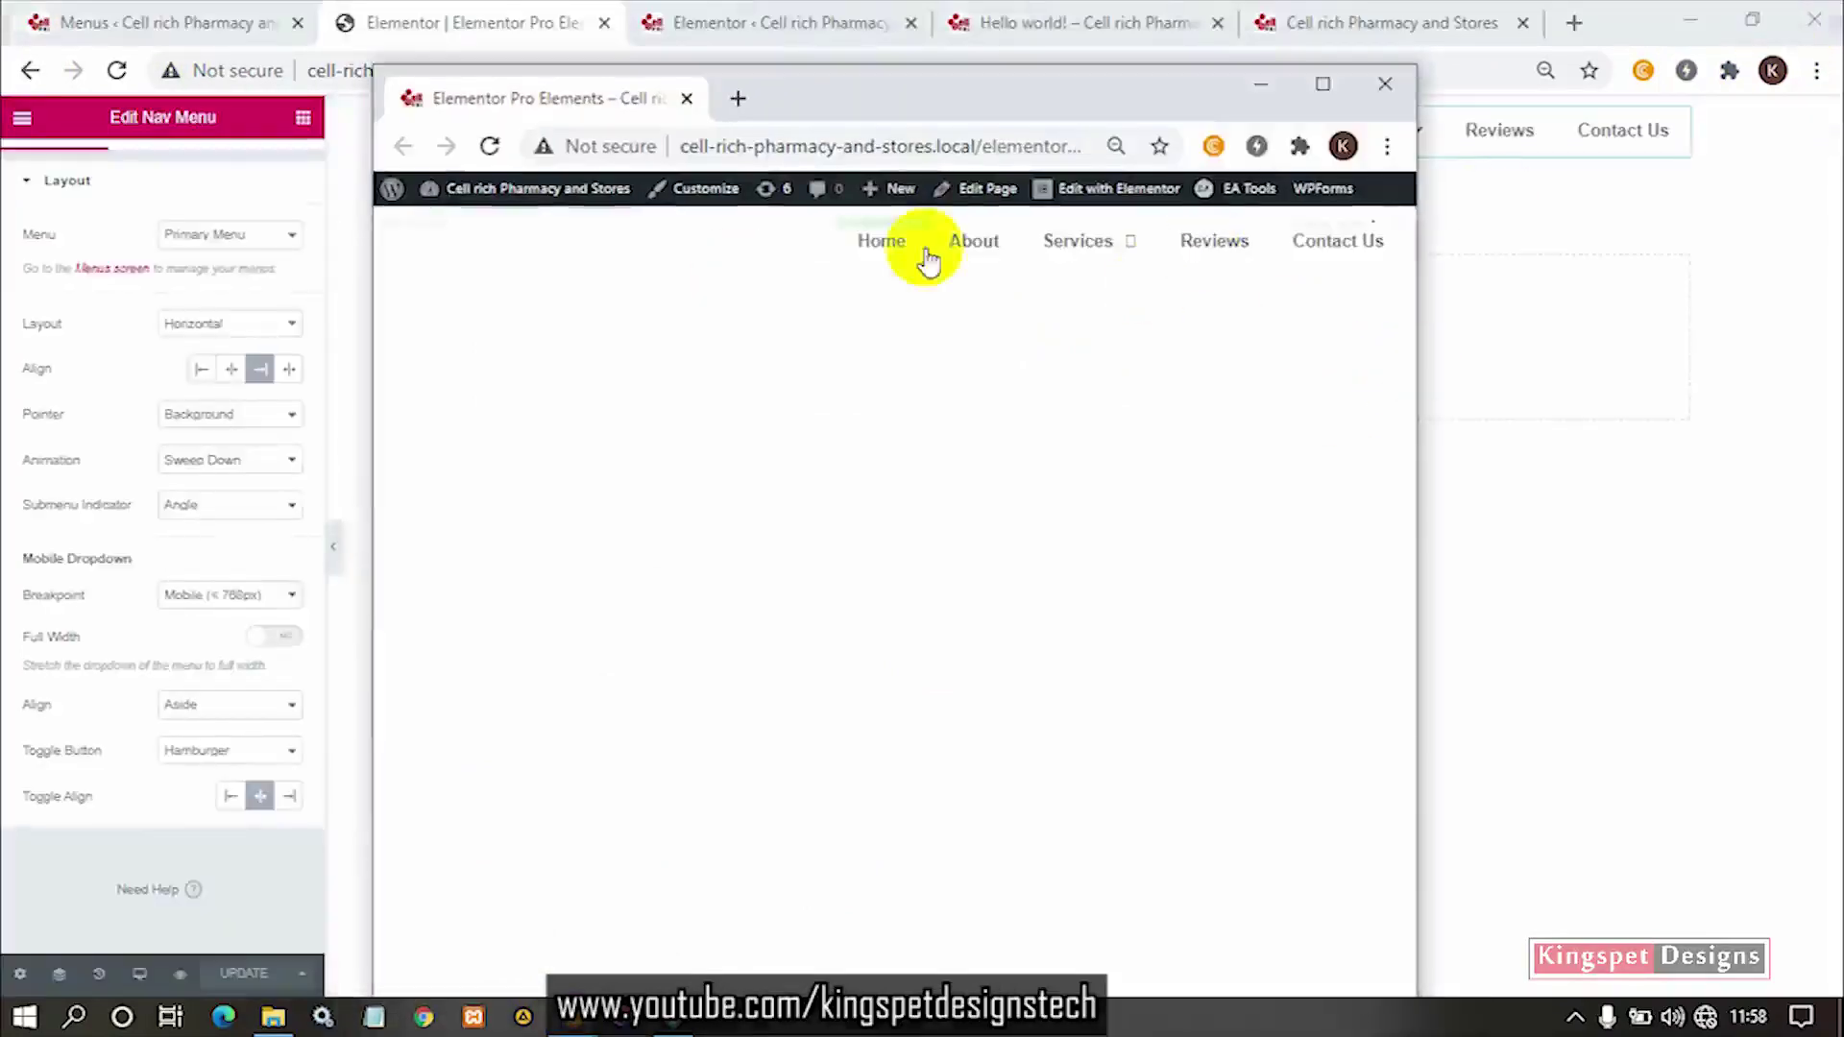
mouse_move(1100, 256)
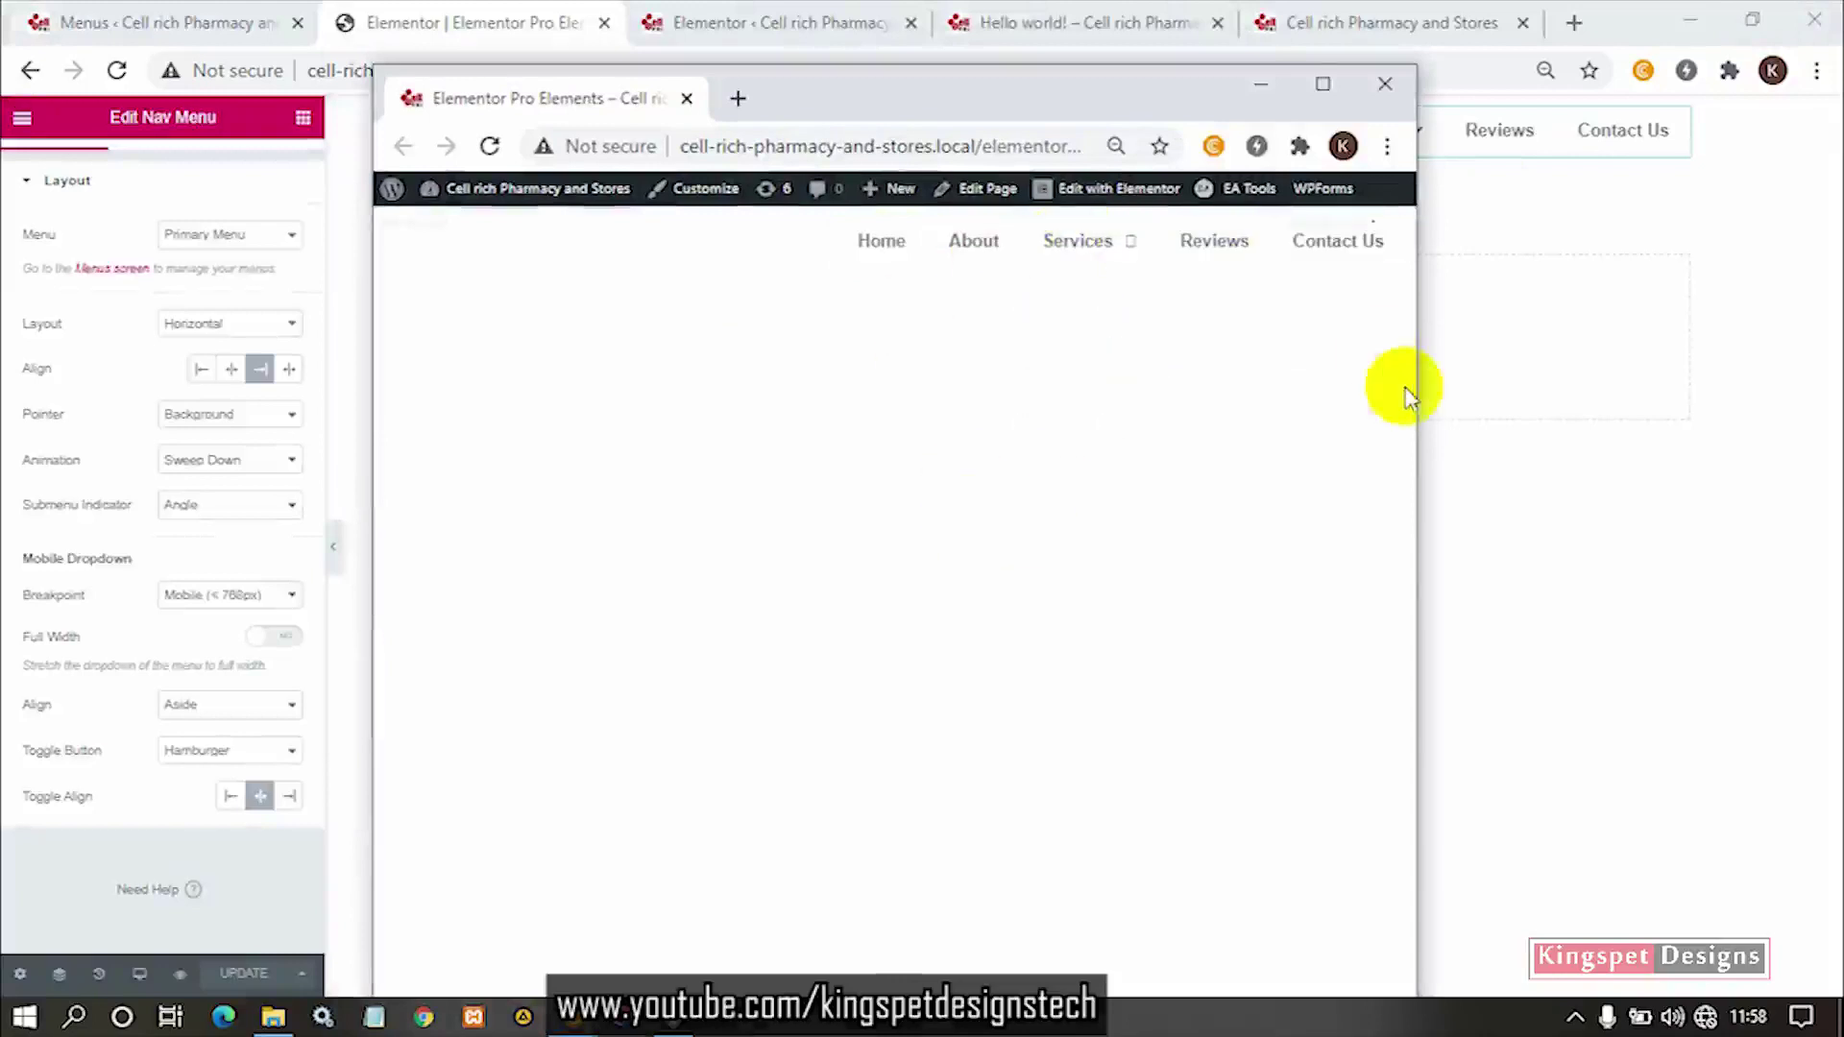
drag(1416, 410, 1049, 423)
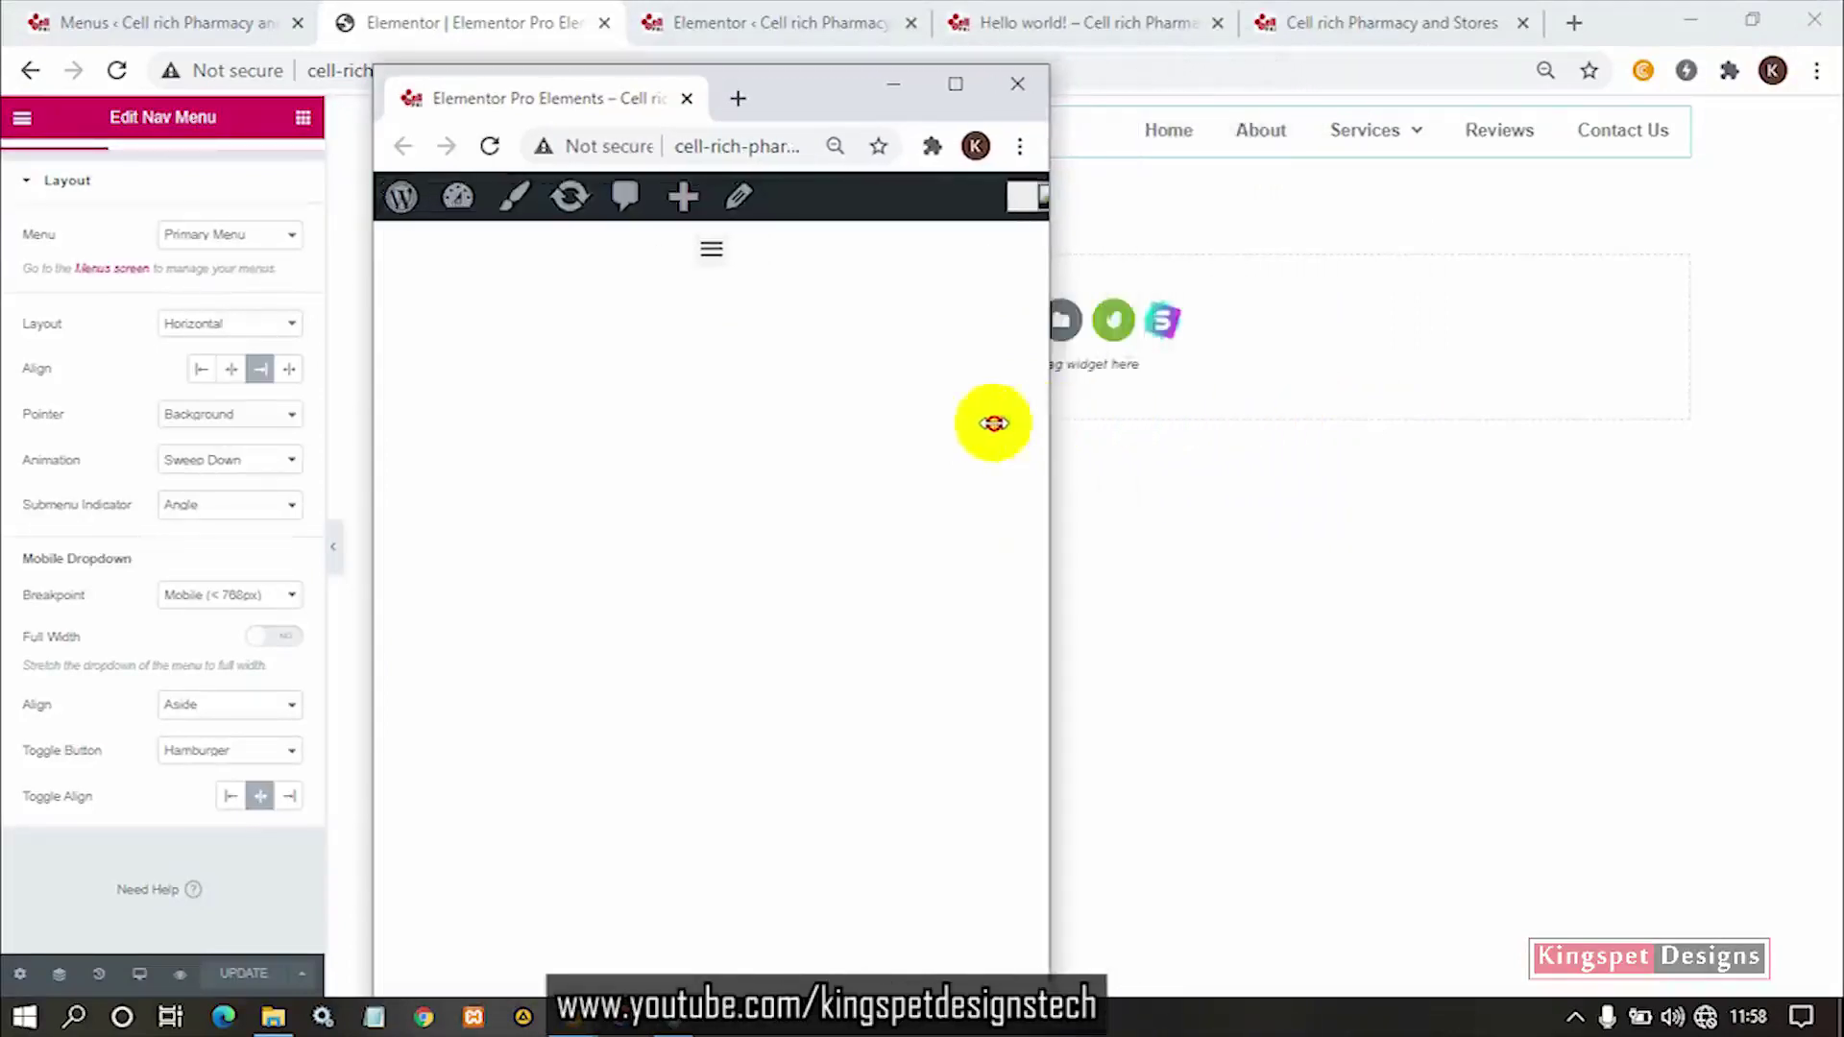
click(712, 254)
click(715, 254)
click(956, 84)
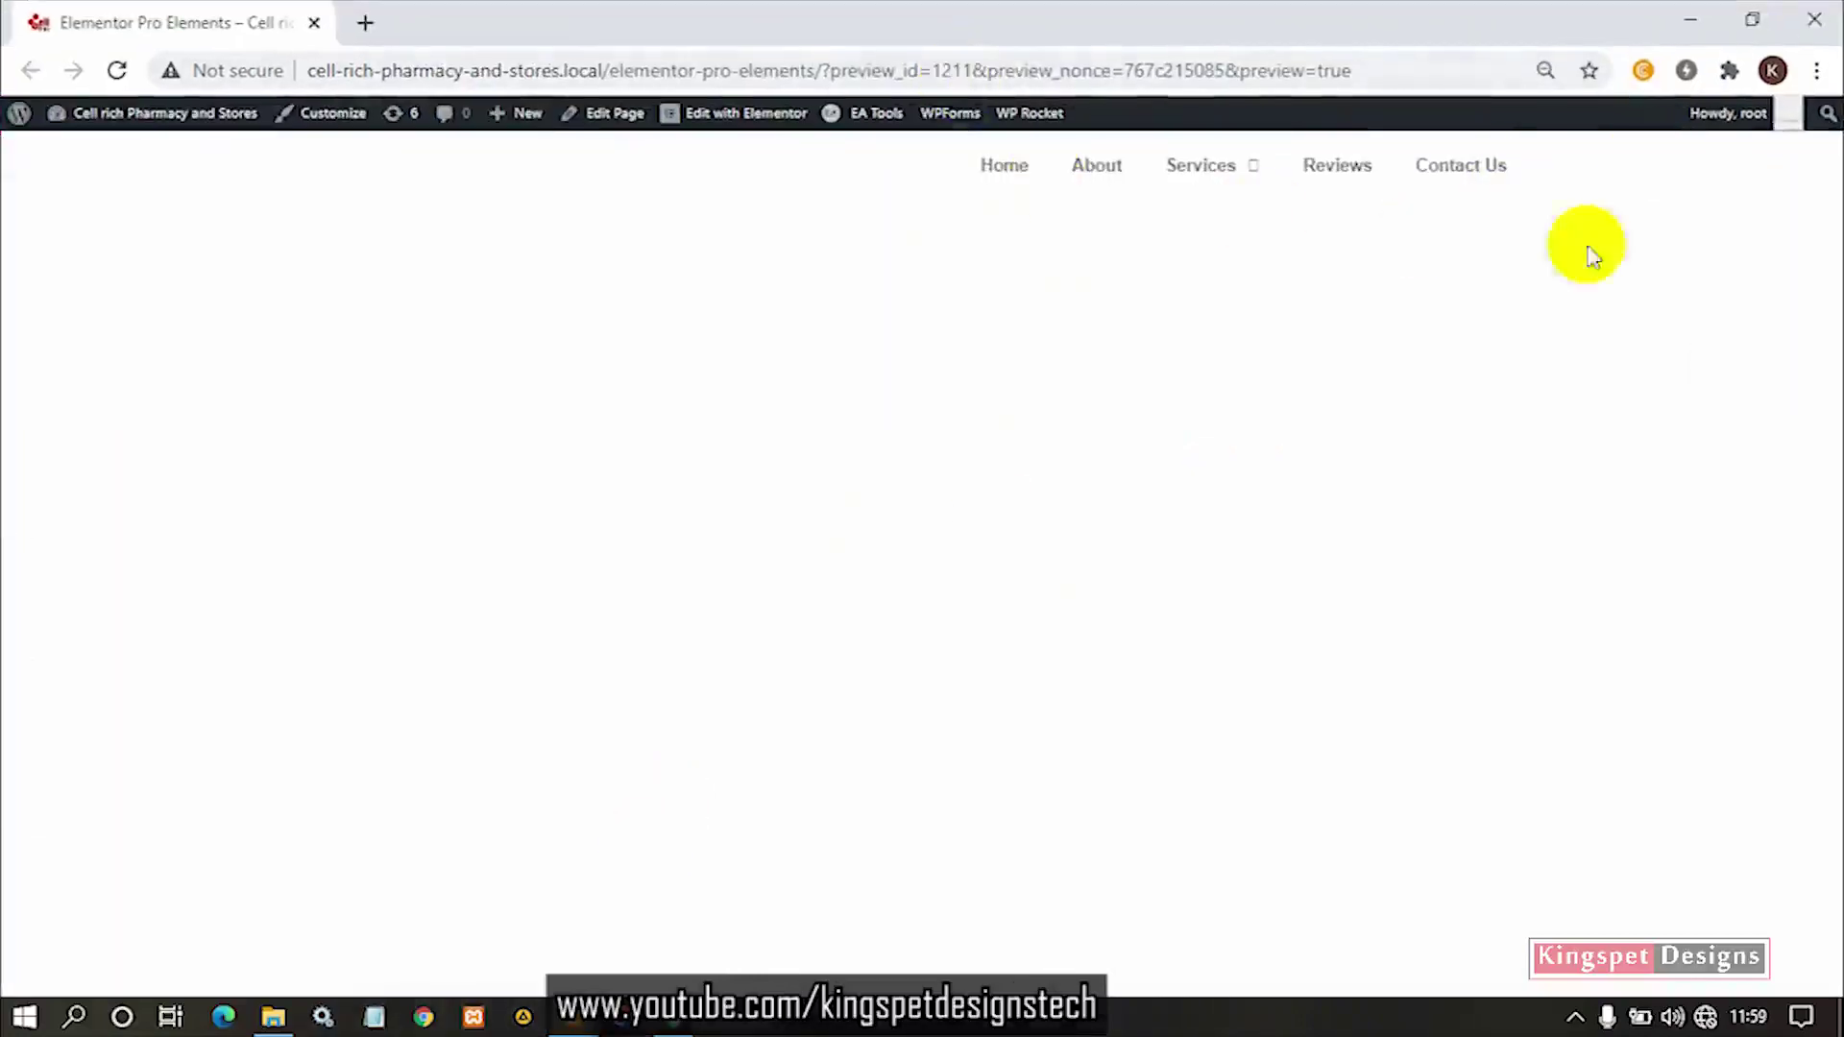
In the editor, enable Full Width for the mobile dropdown and open the hamburger menu in the Tablet preview.
mouse_move(424, 1017)
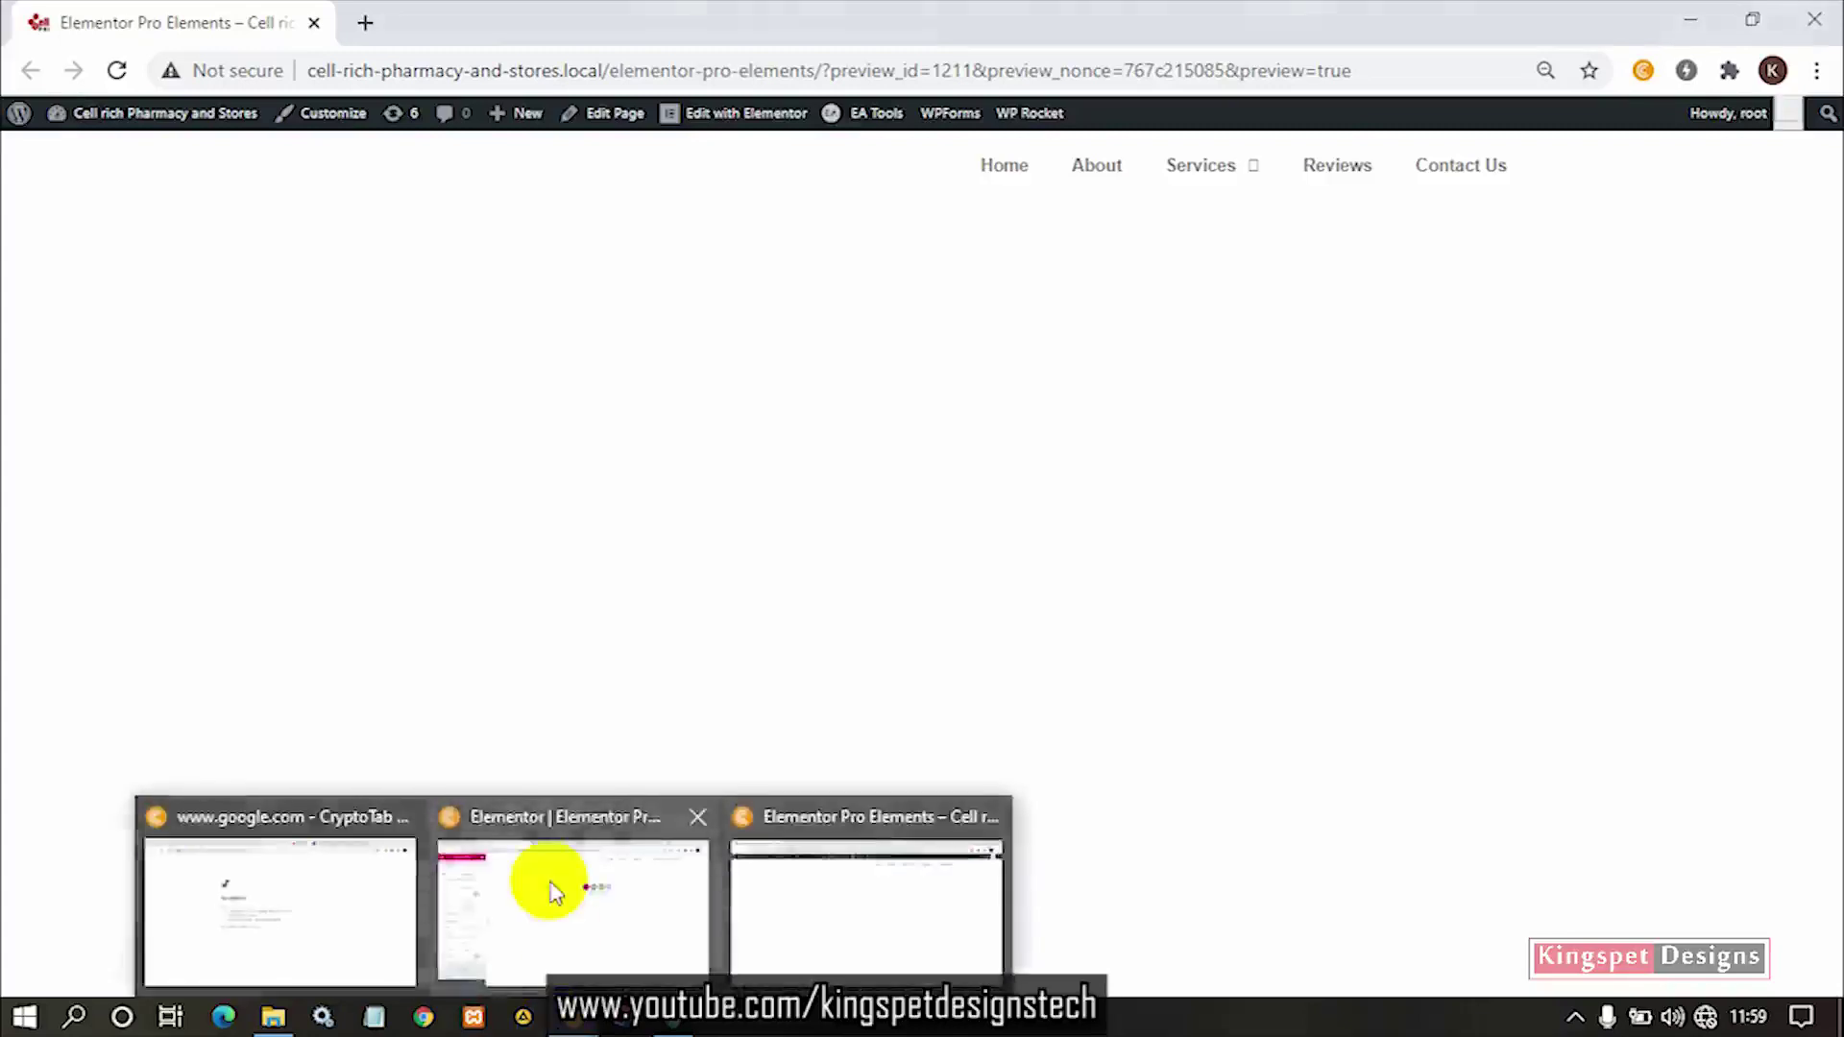
click(548, 874)
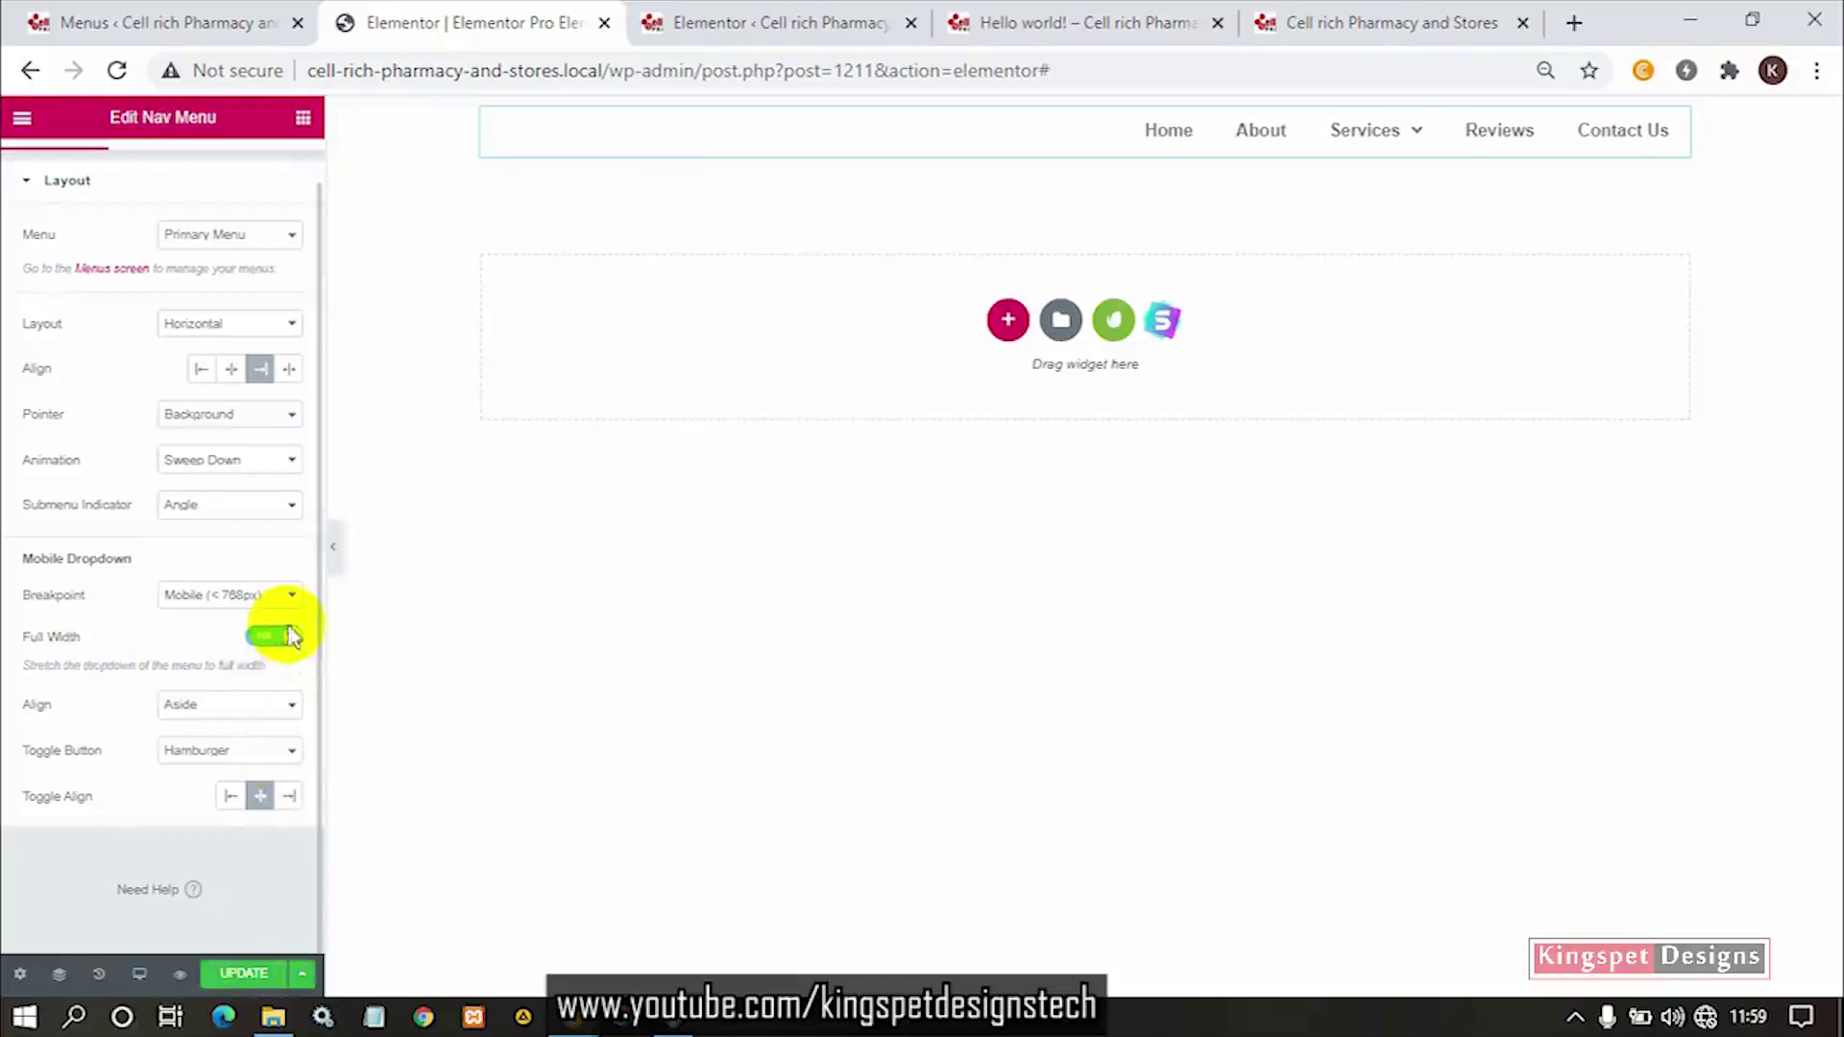
click(140, 973)
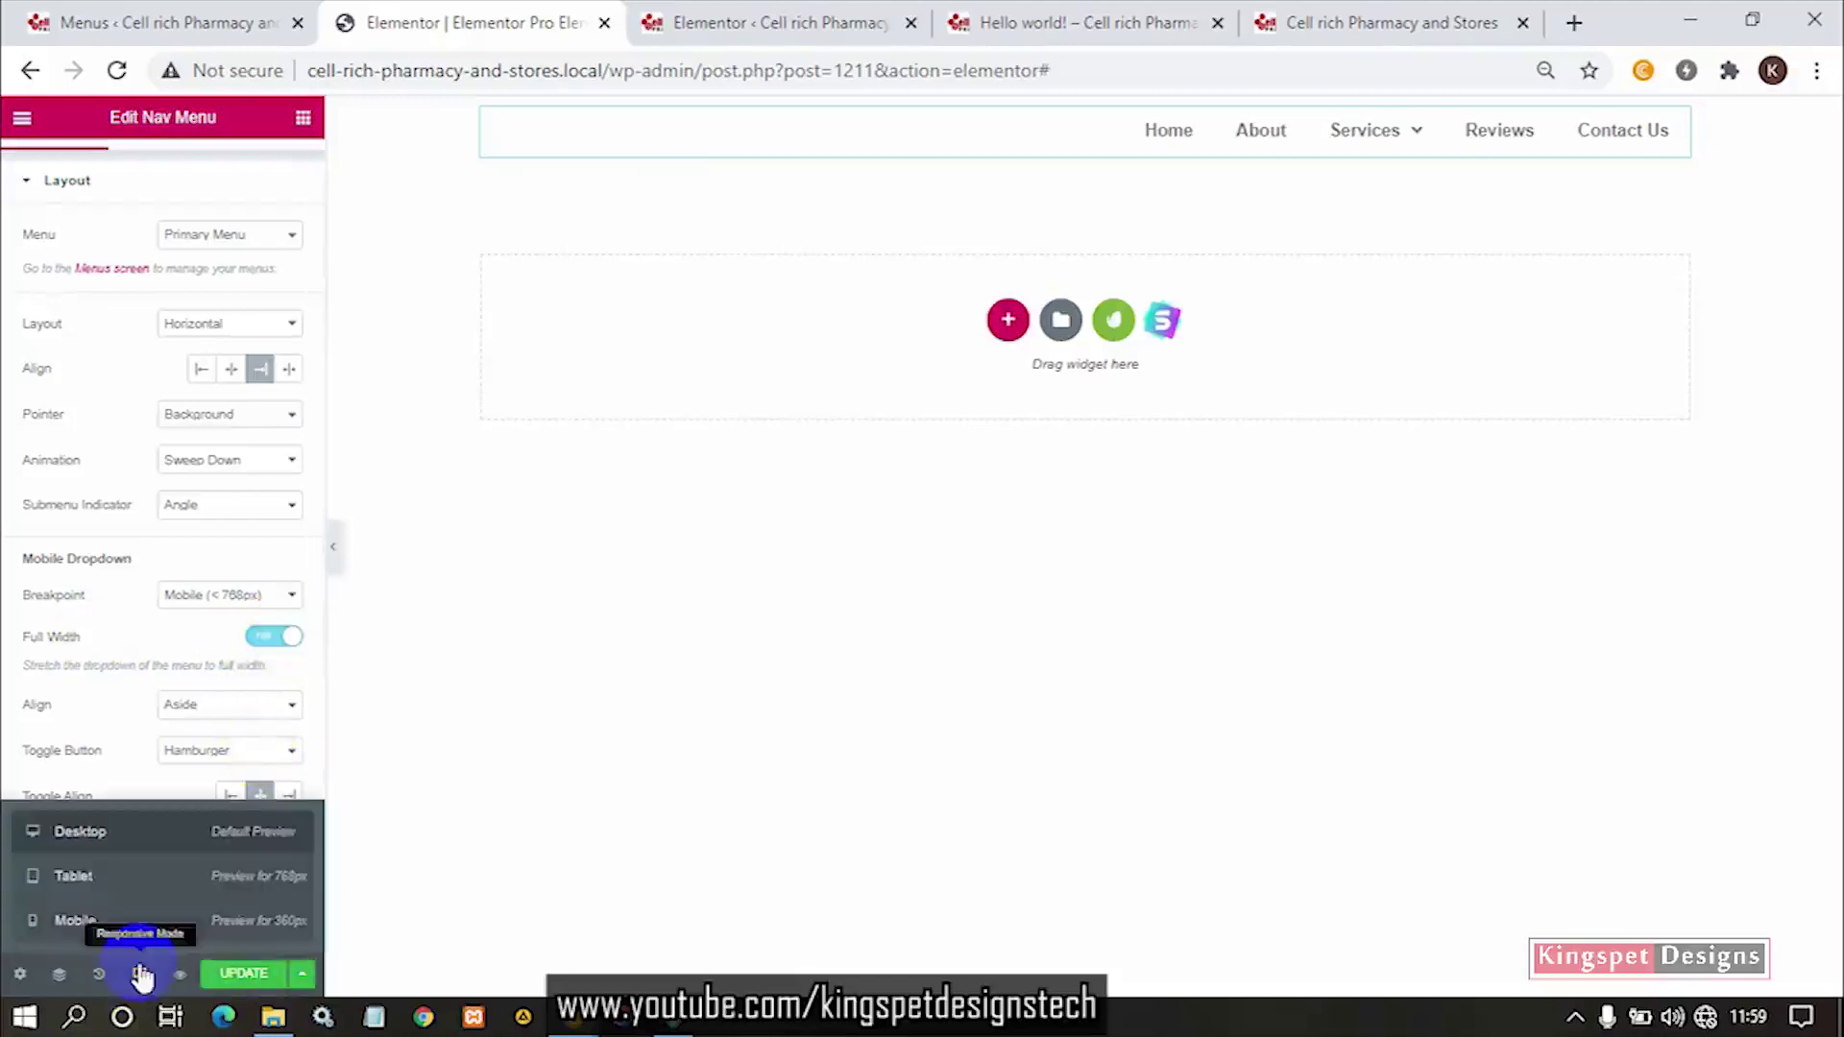
click(139, 889)
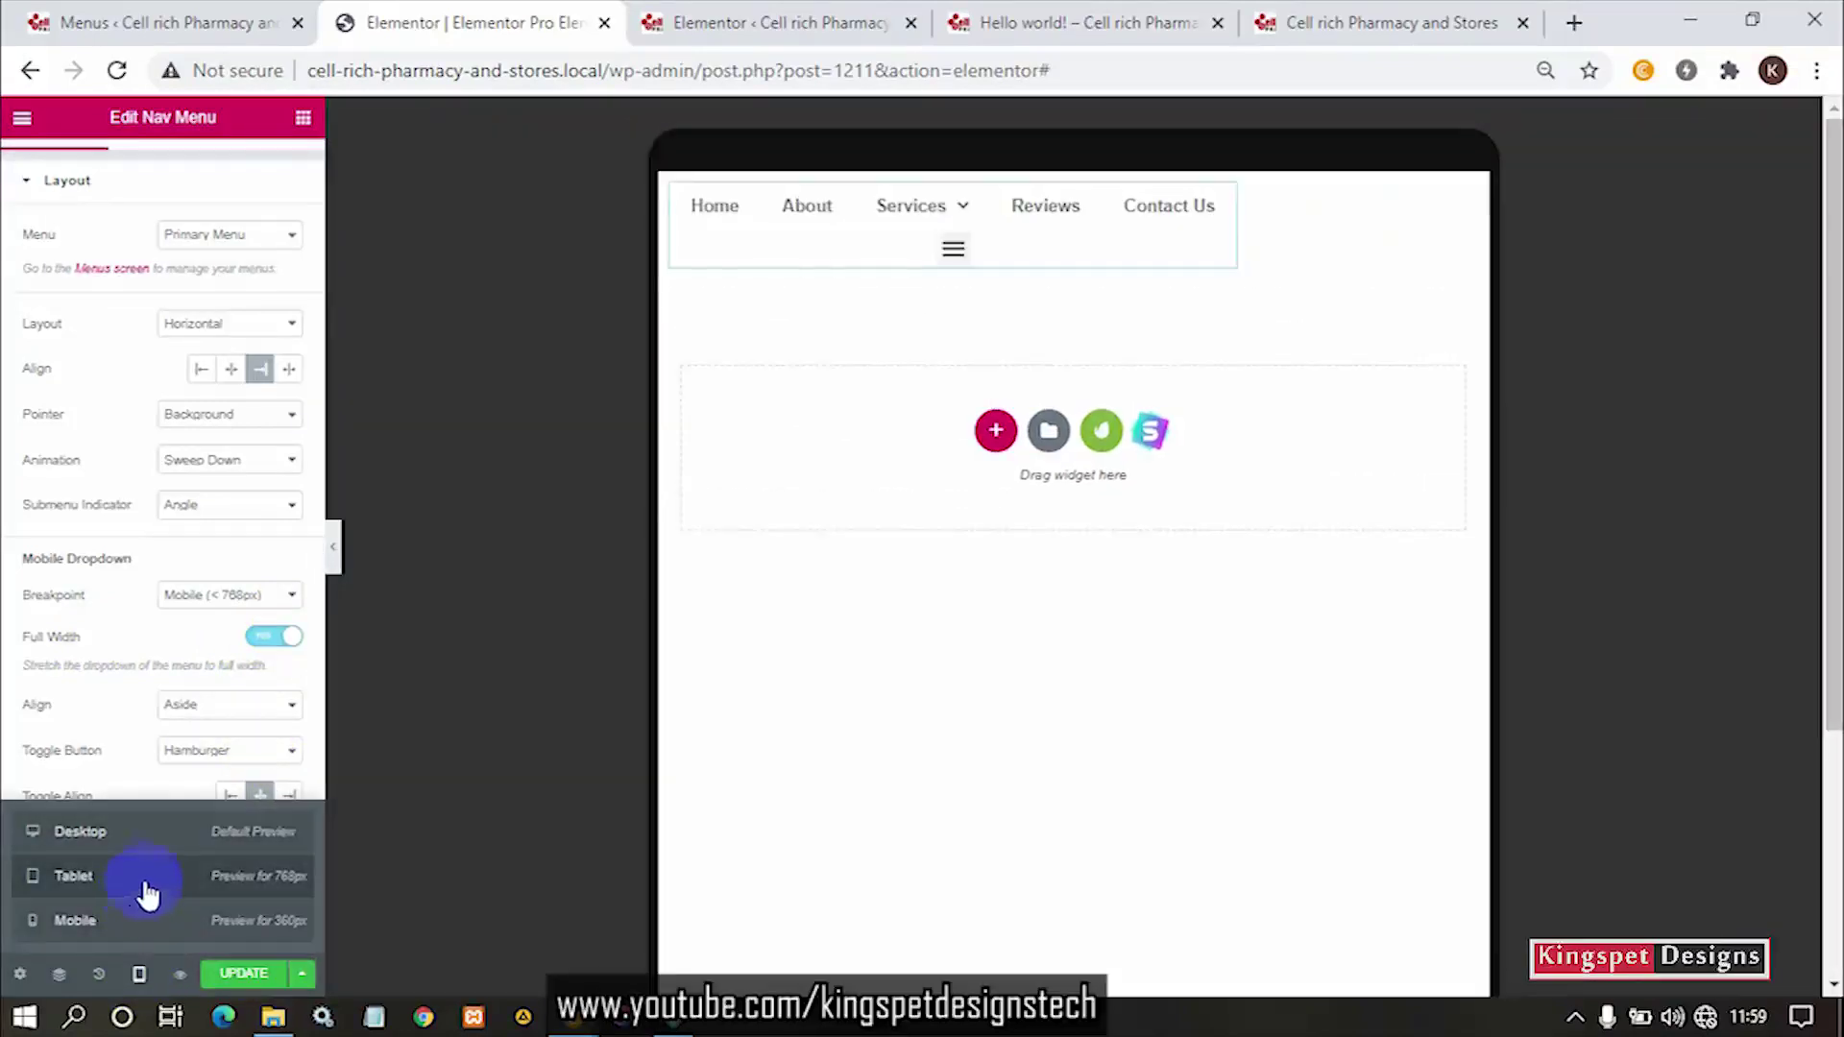
click(953, 255)
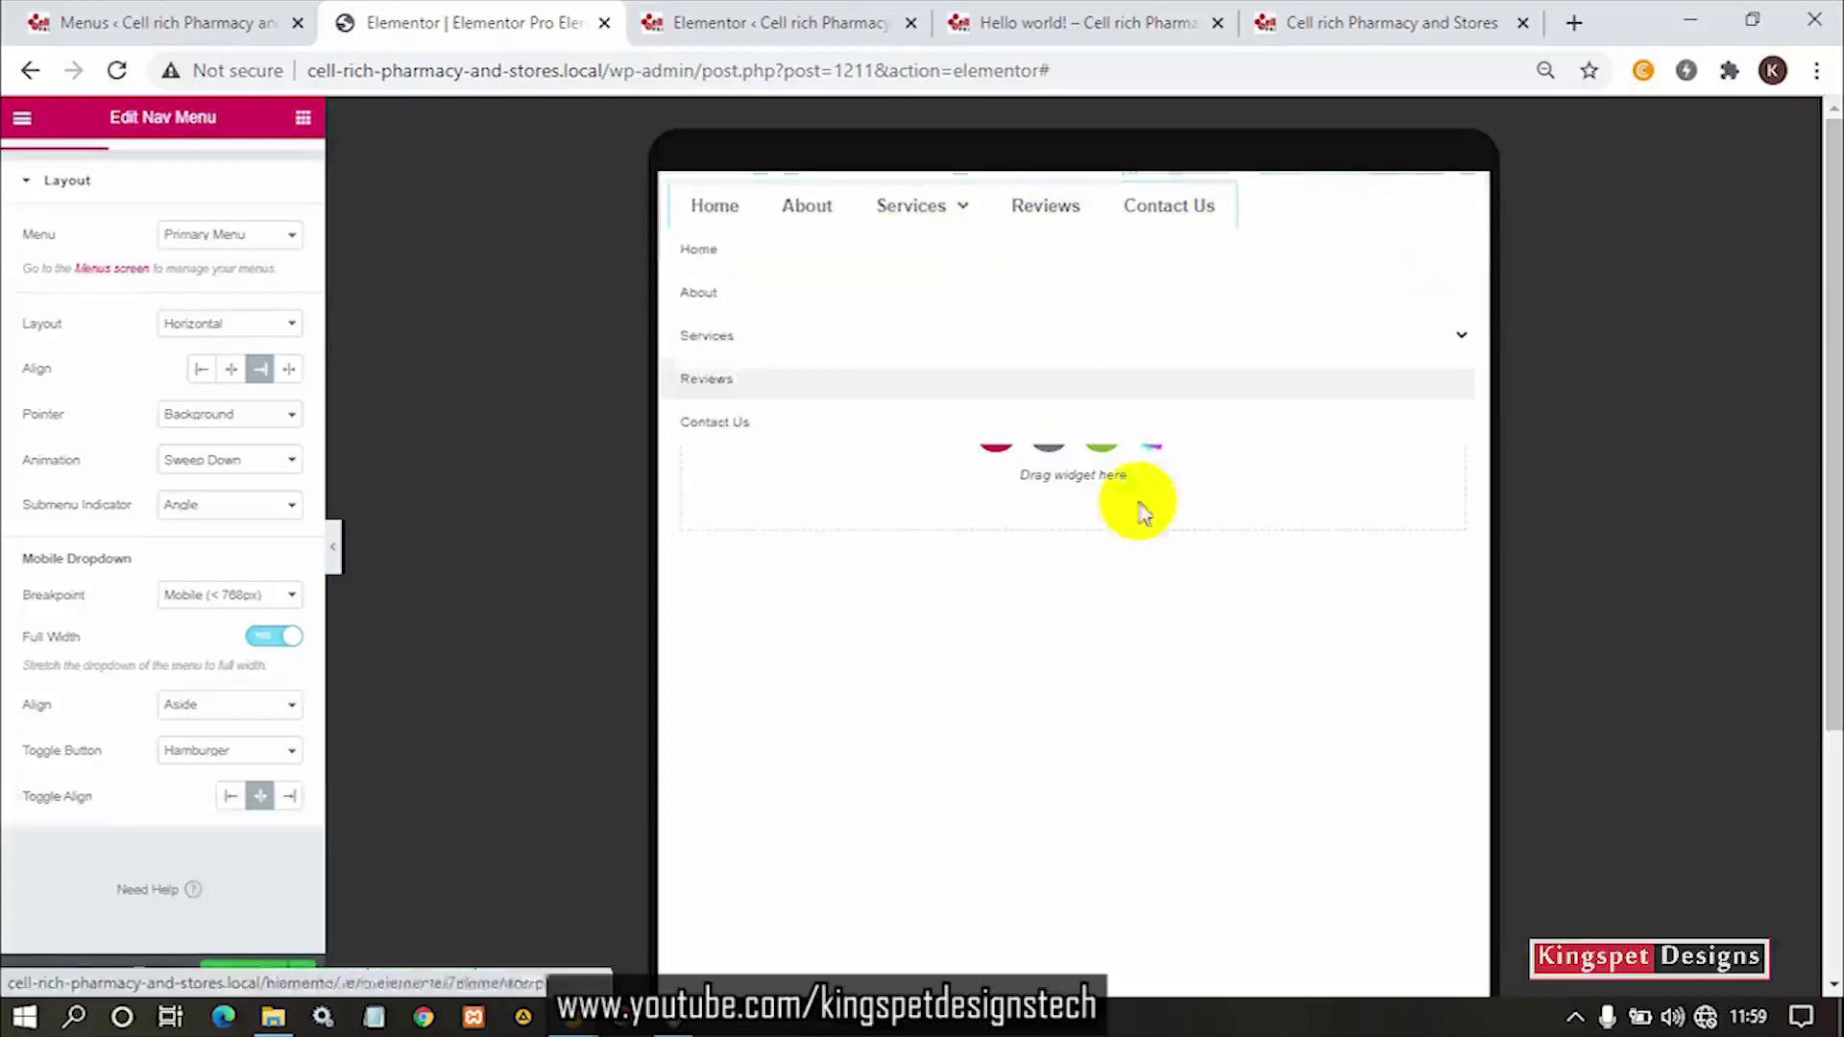
Compare the tablet dropdown with Full Width off and on, leaving Full Width off and the dropdown closed.
click(409, 723)
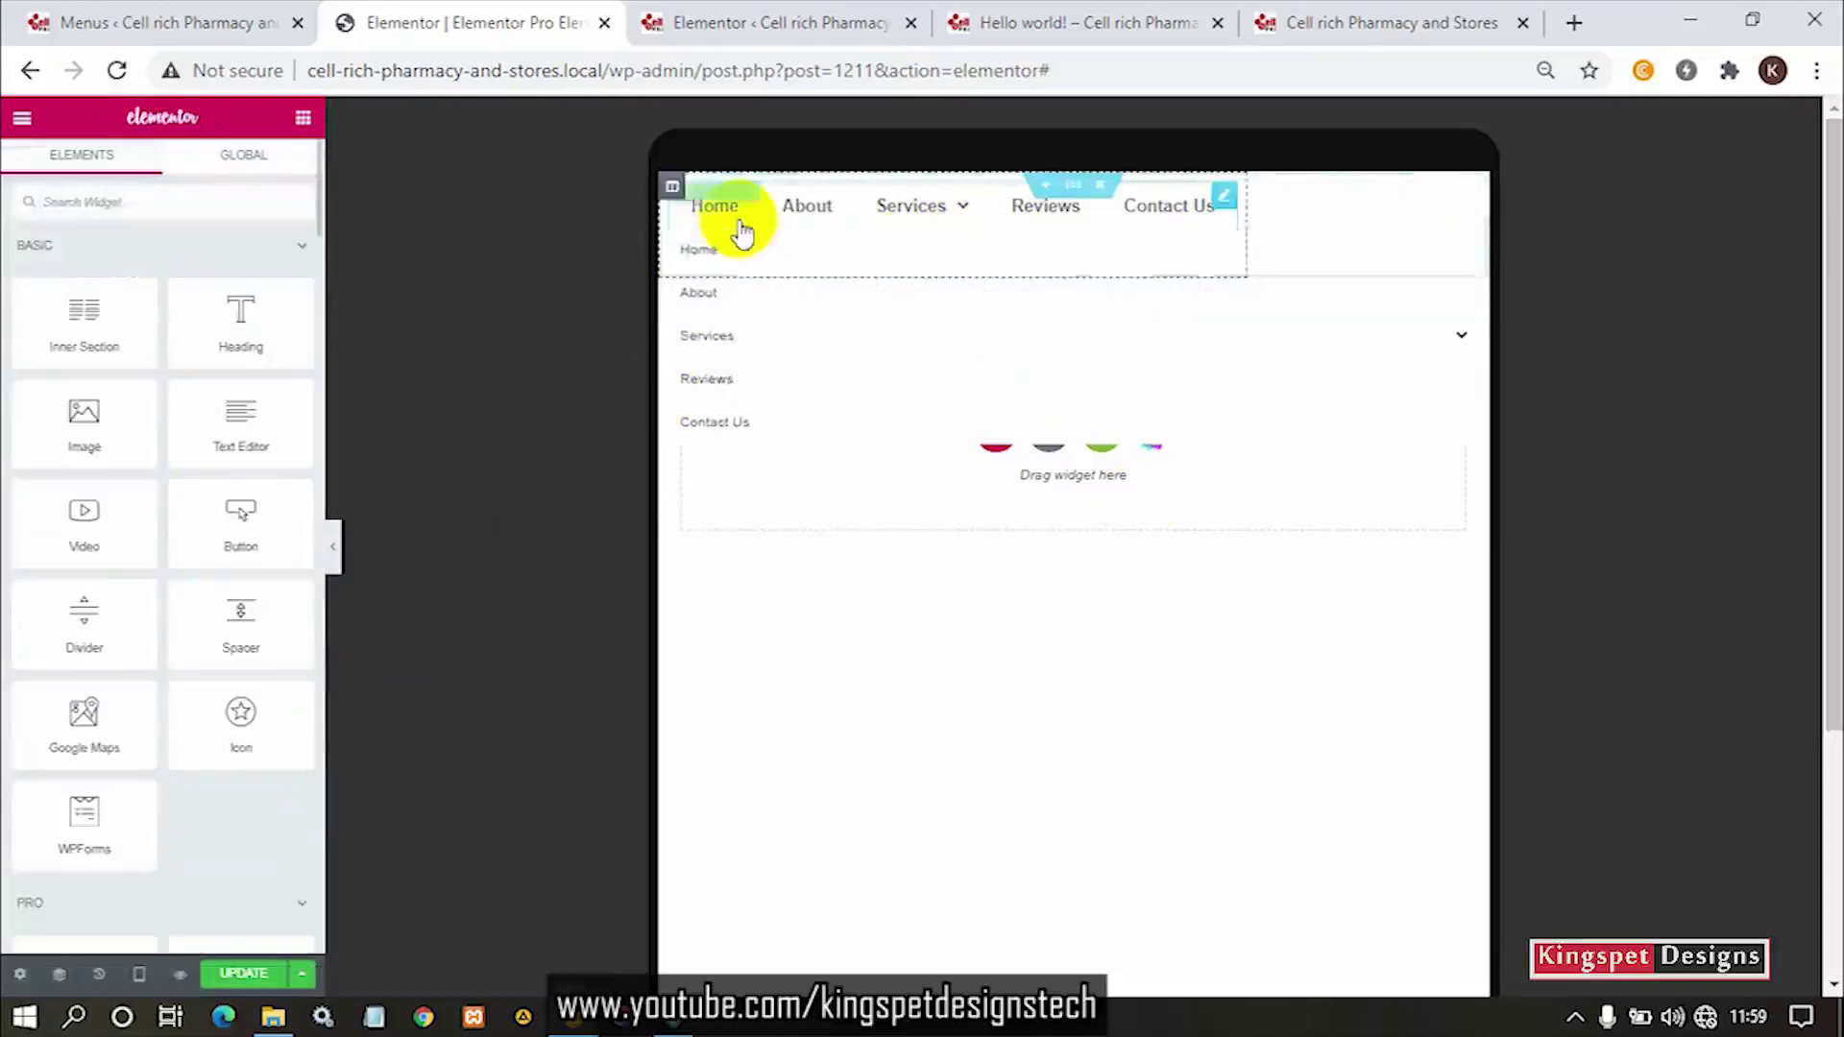
click(740, 260)
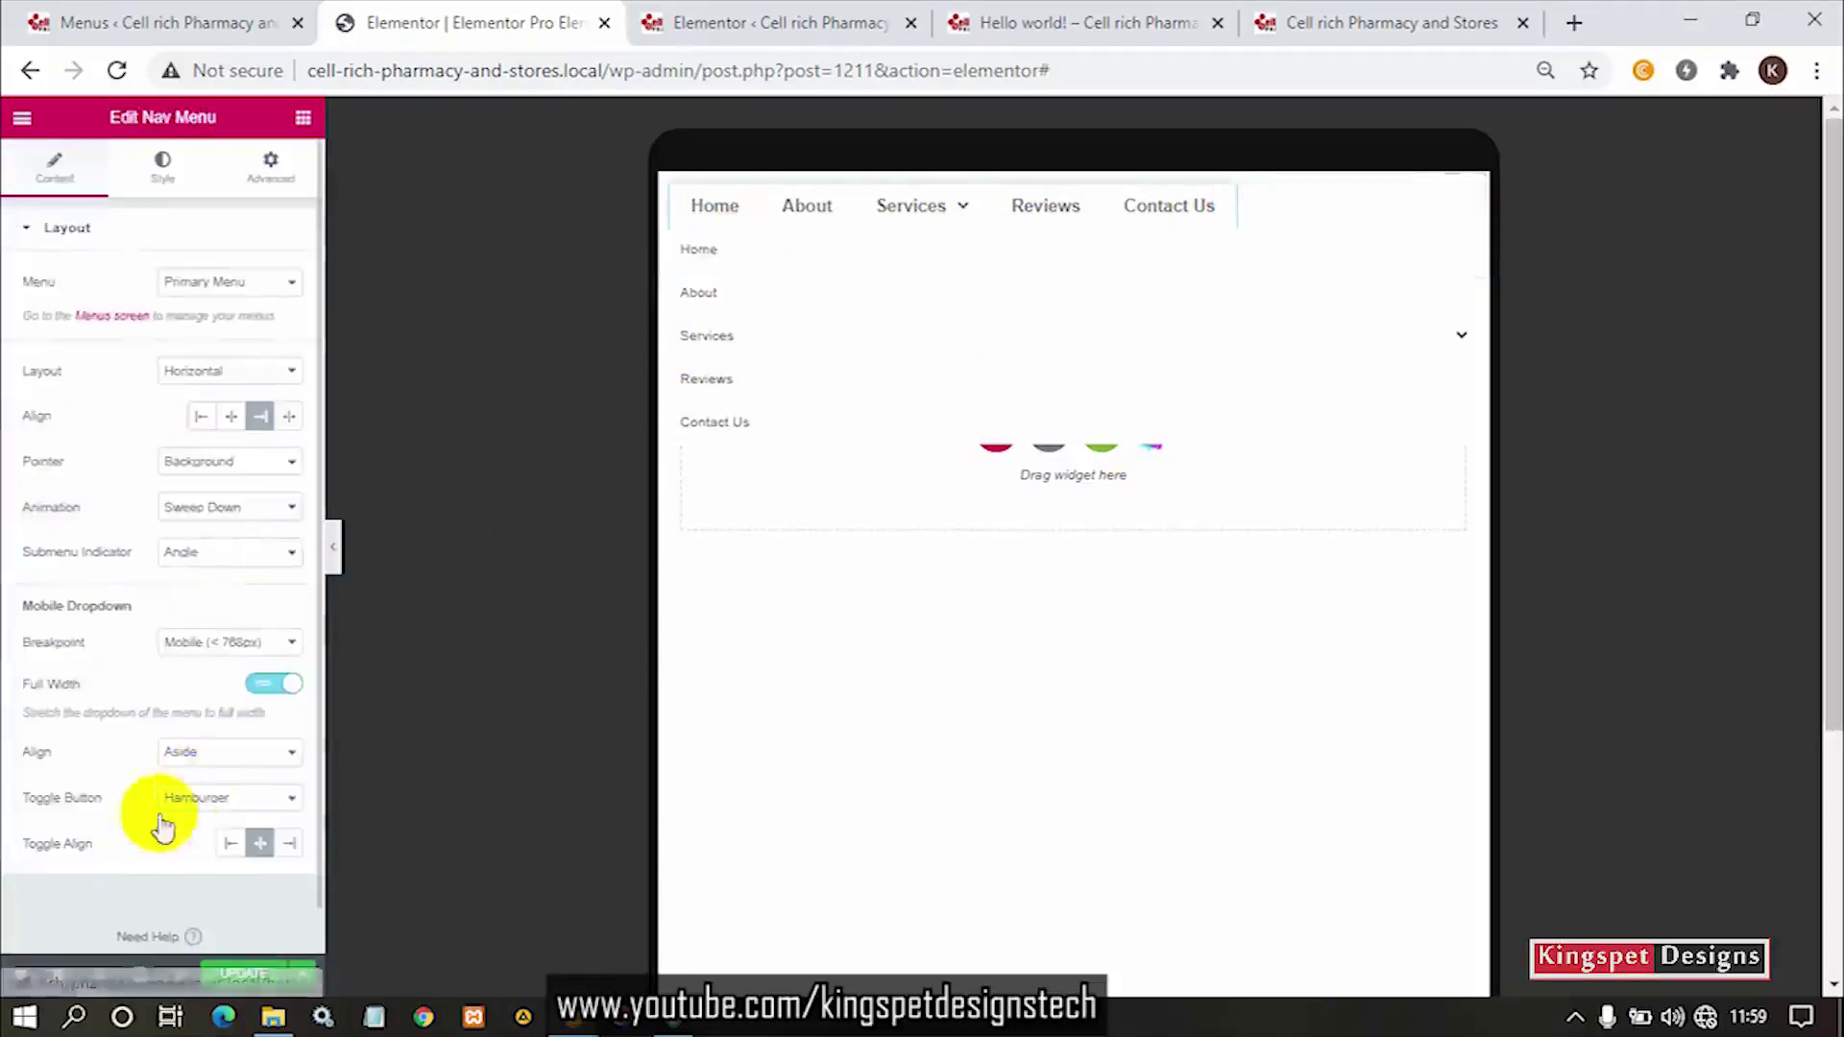
click(256, 686)
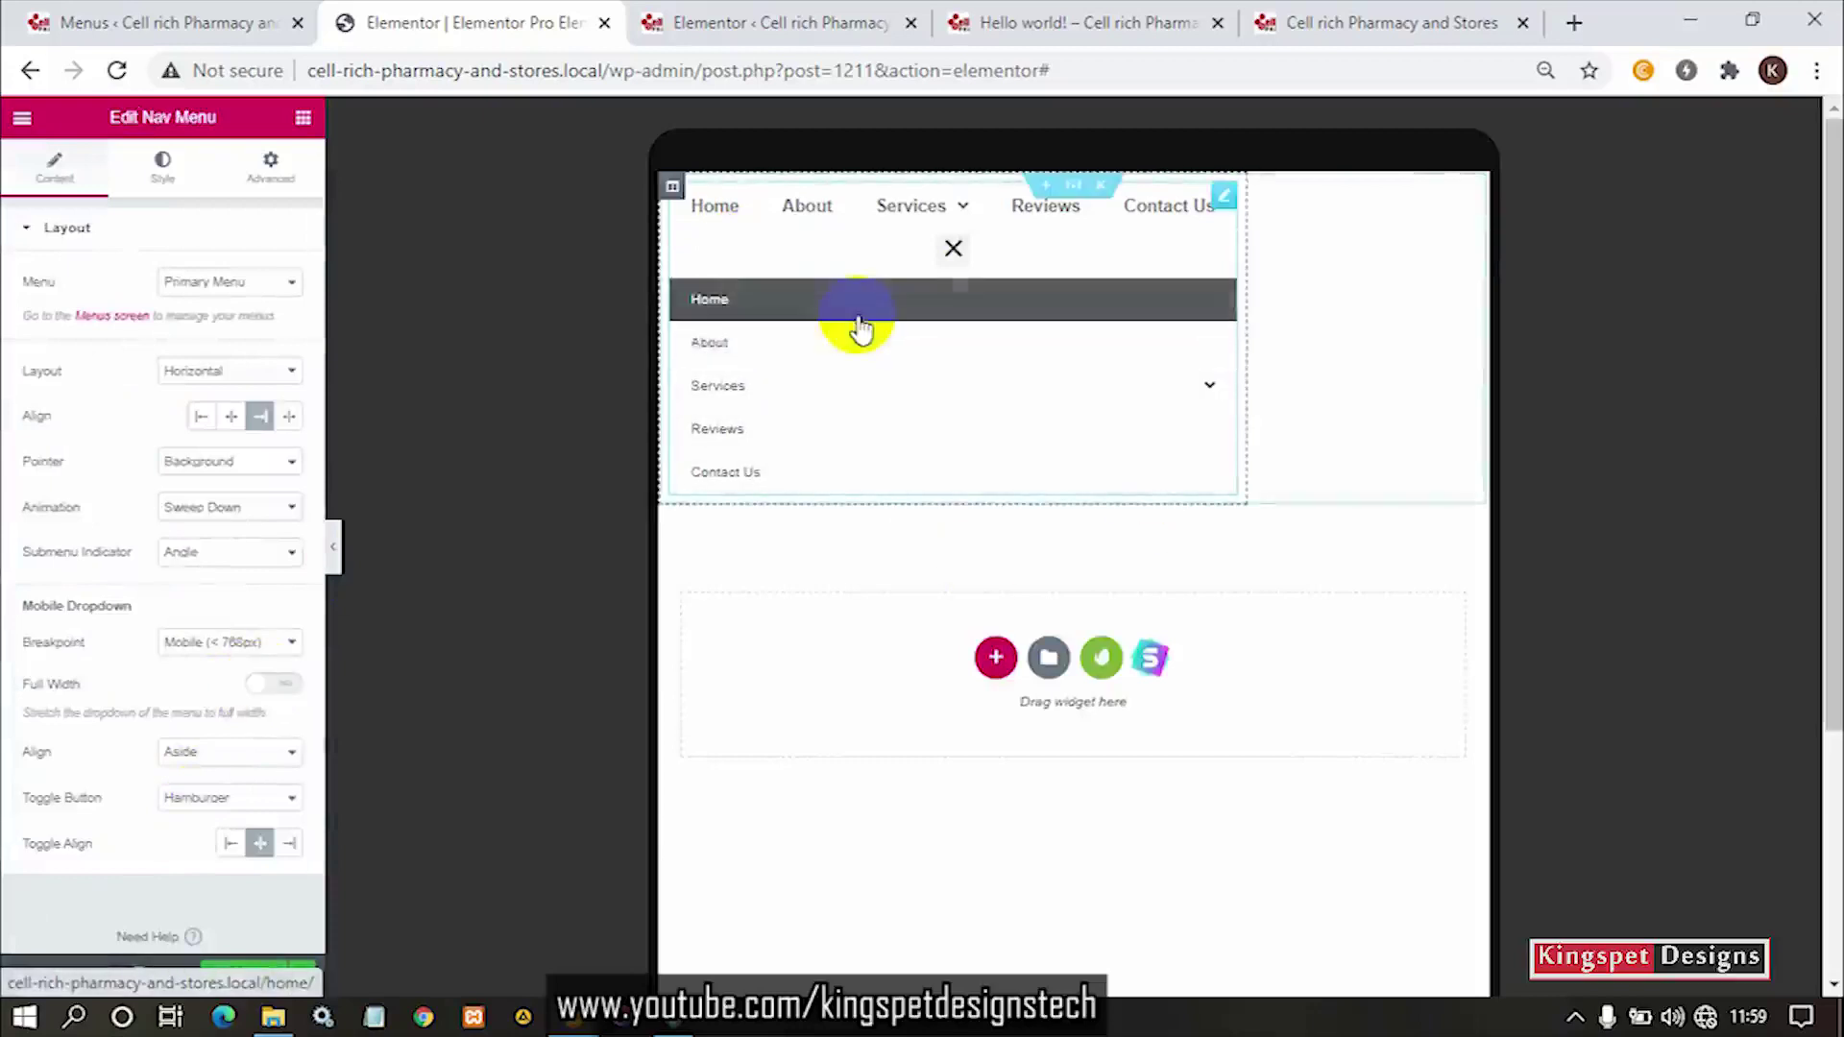
click(256, 685)
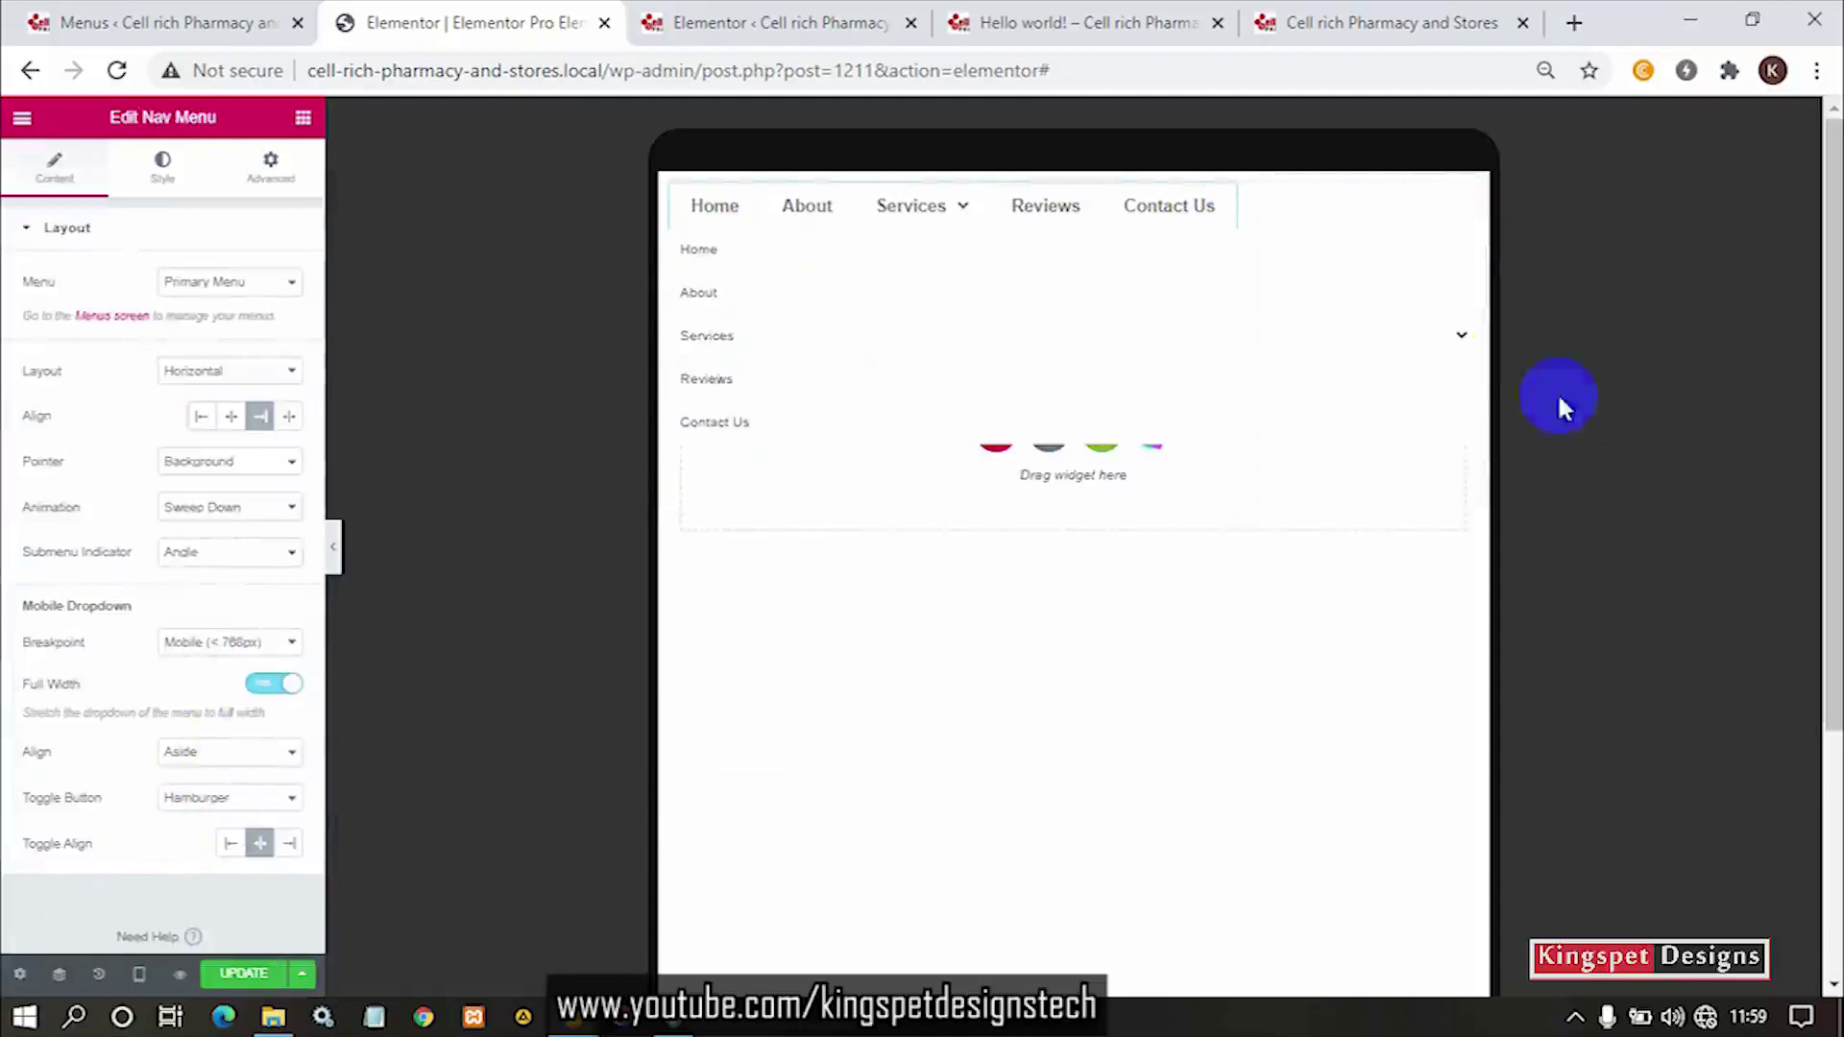
click(1466, 335)
click(276, 686)
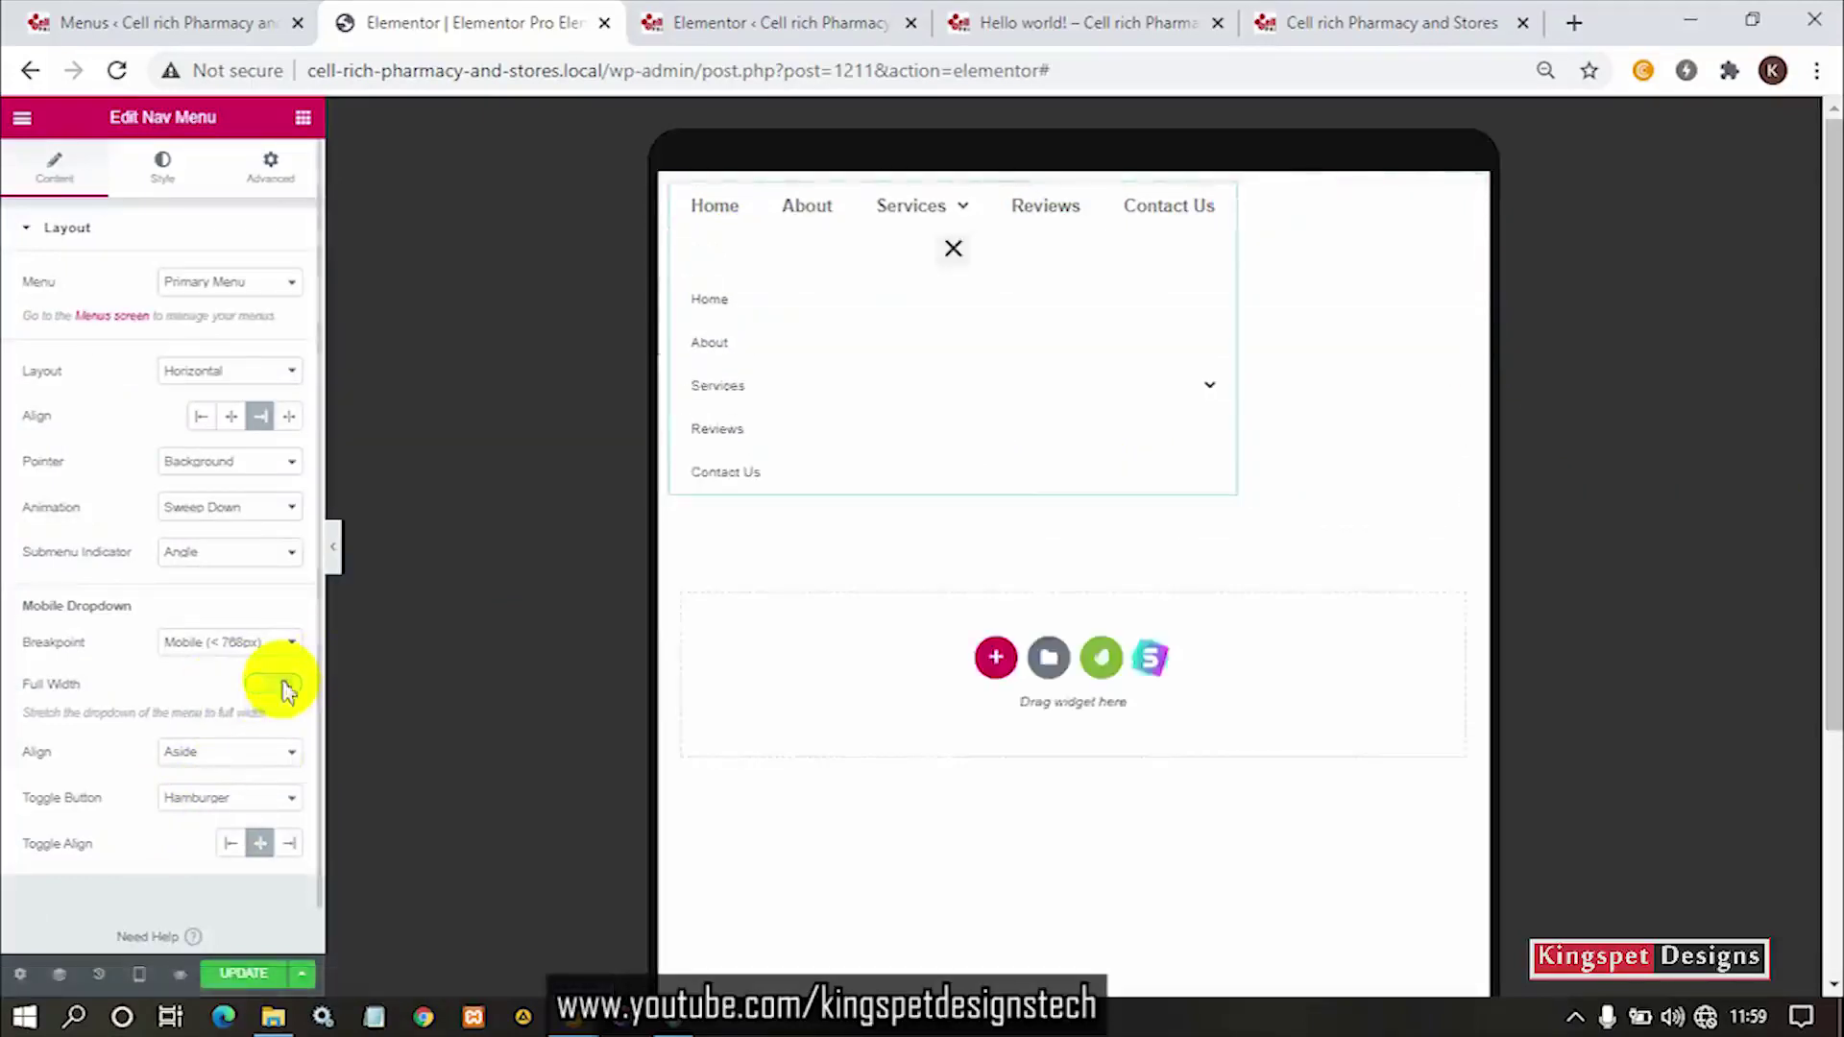
click(953, 250)
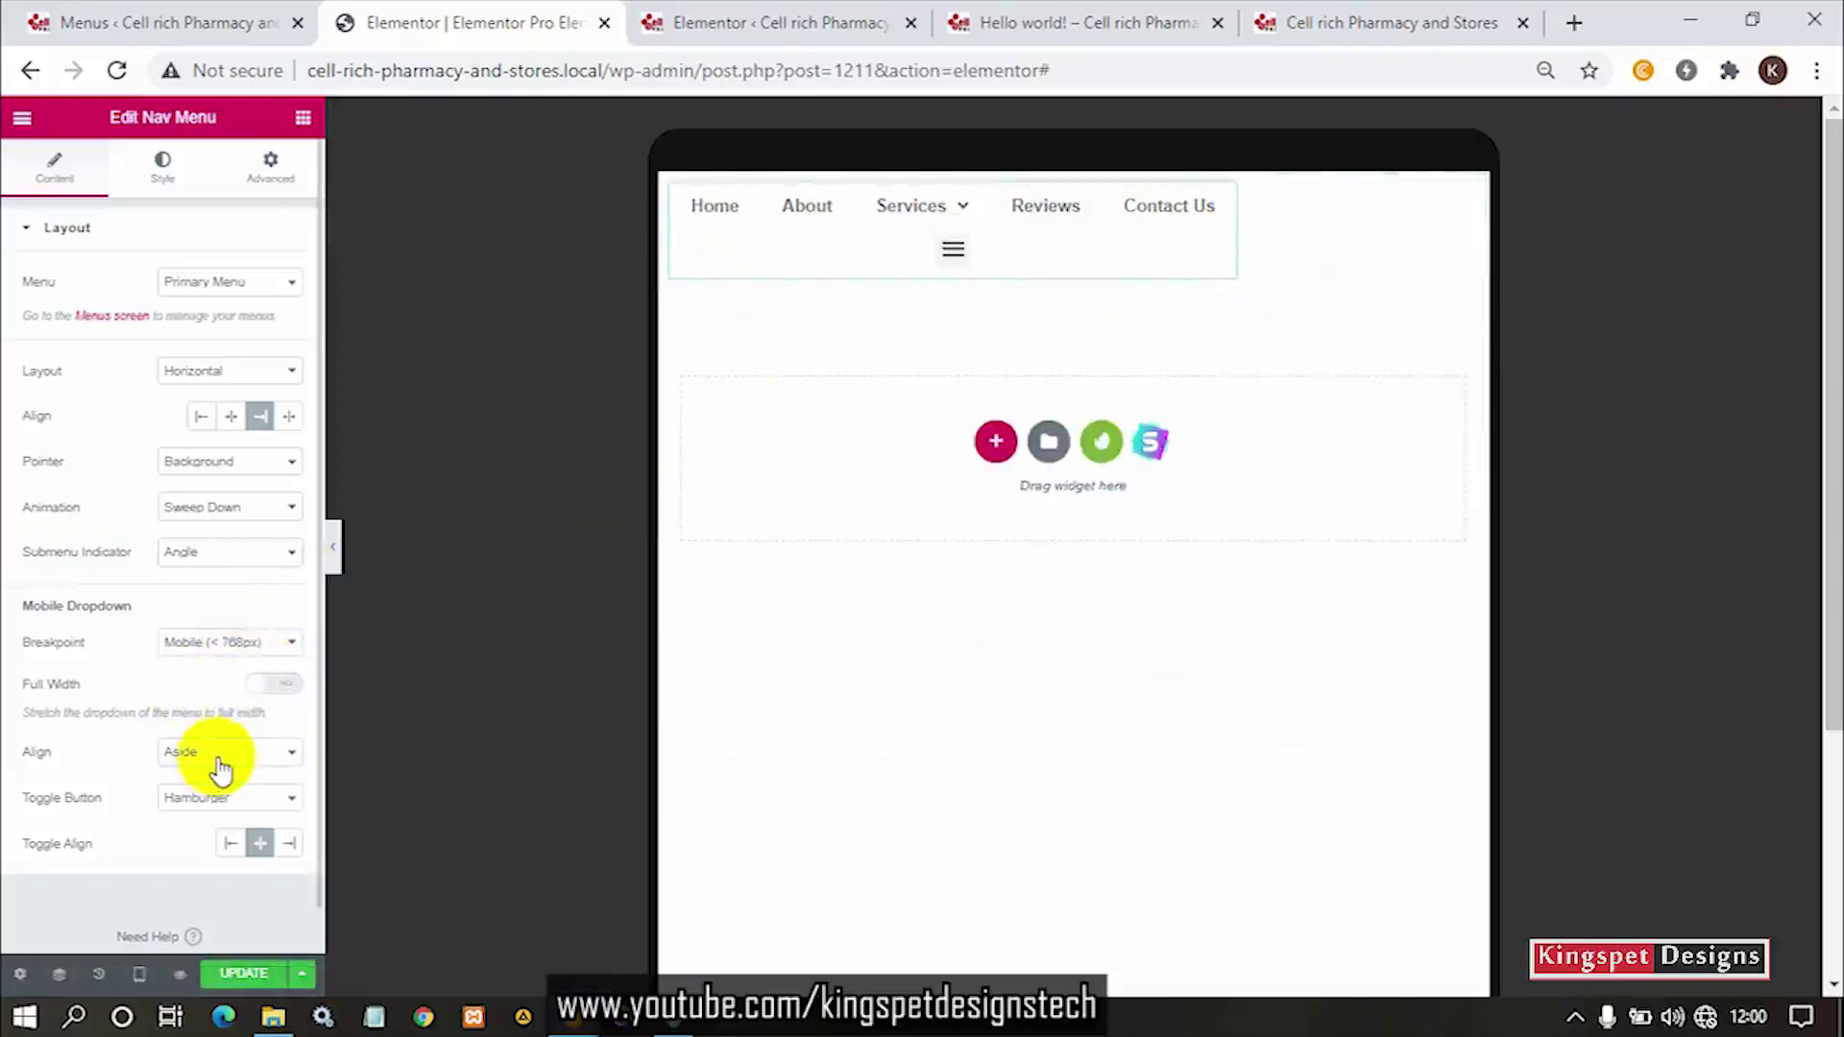
Return to the Desktop preview and set the mobile dropdown's alignment to Center.
click(140, 974)
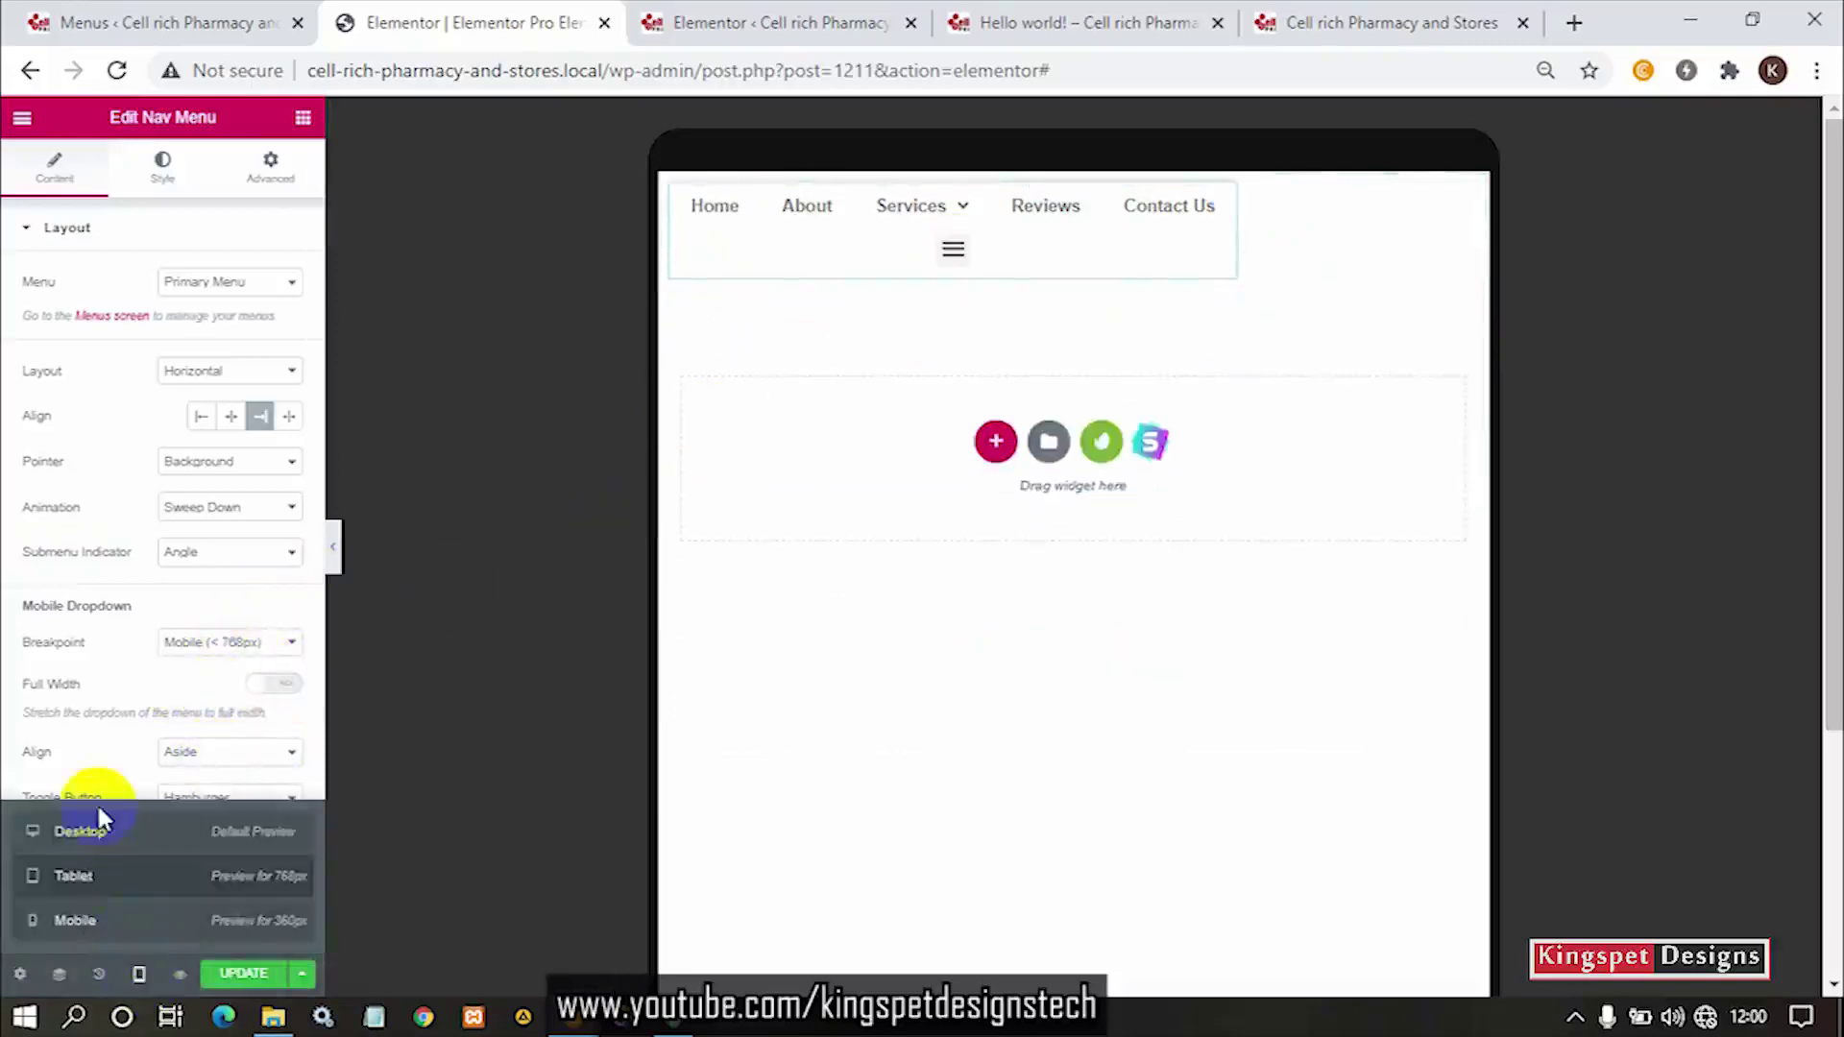
click(80, 831)
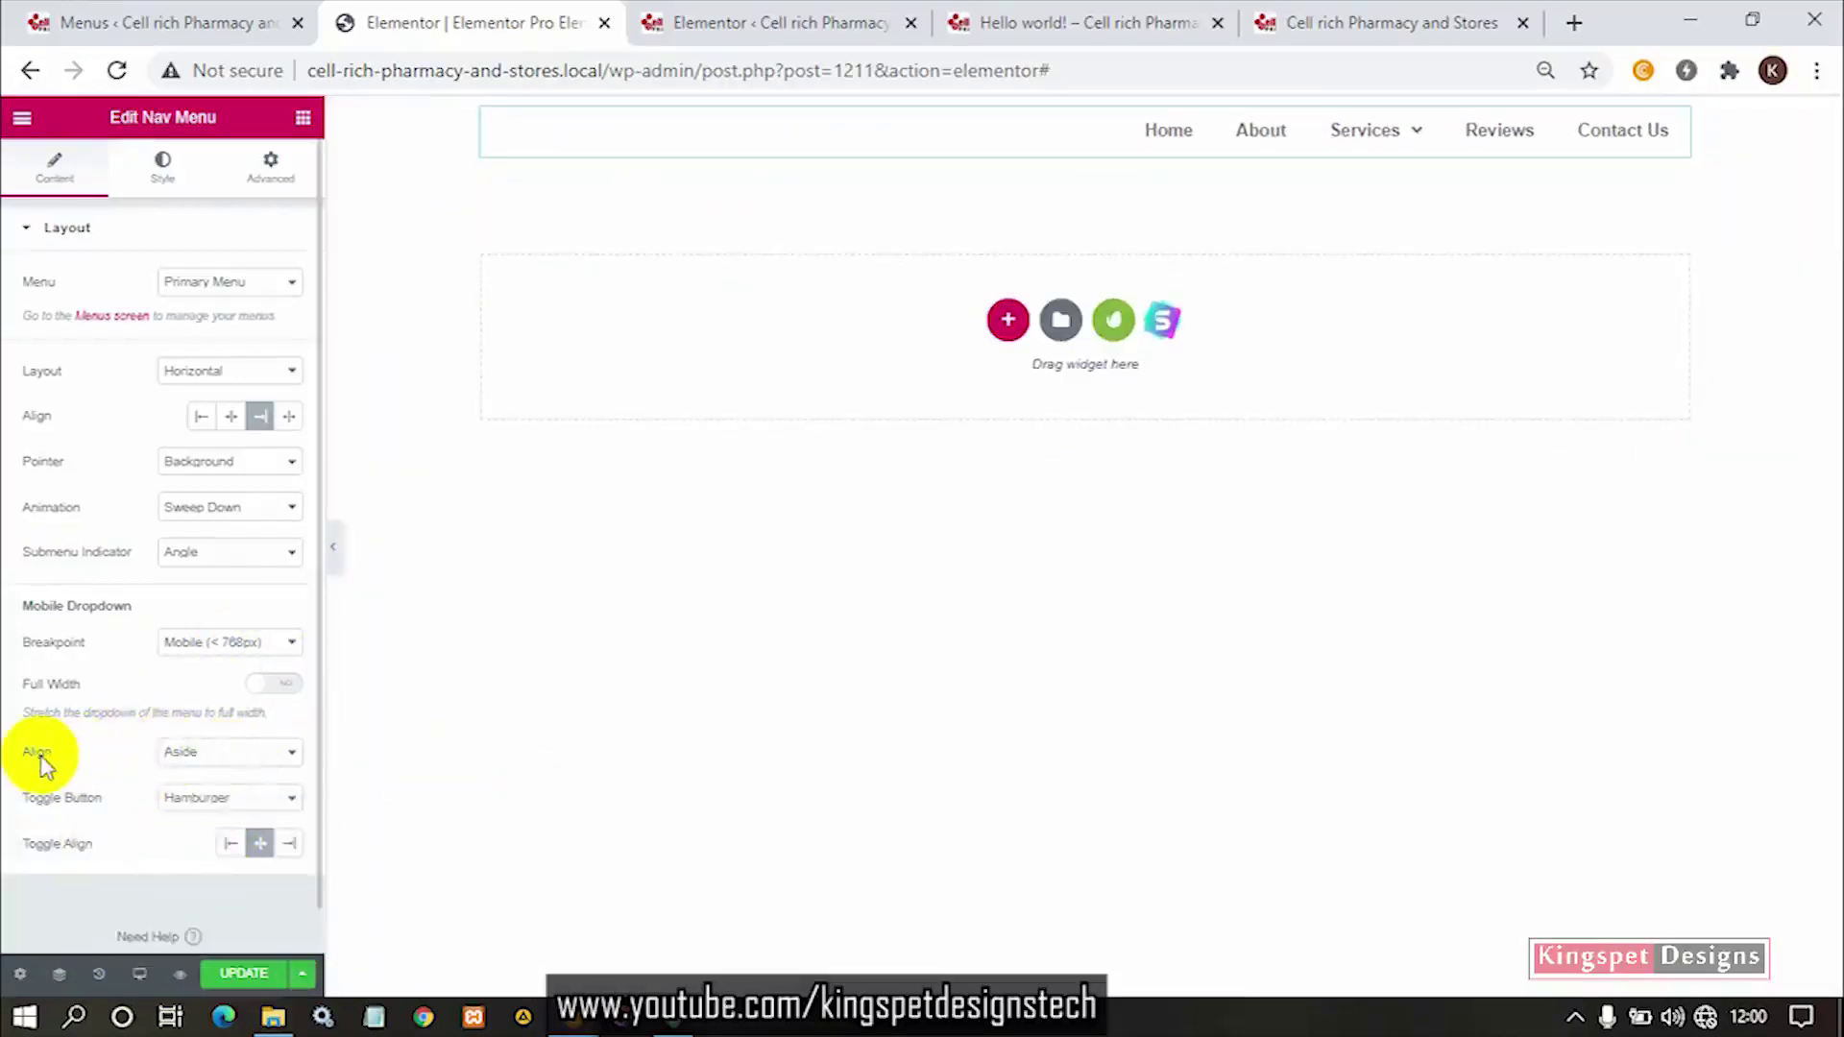
click(187, 754)
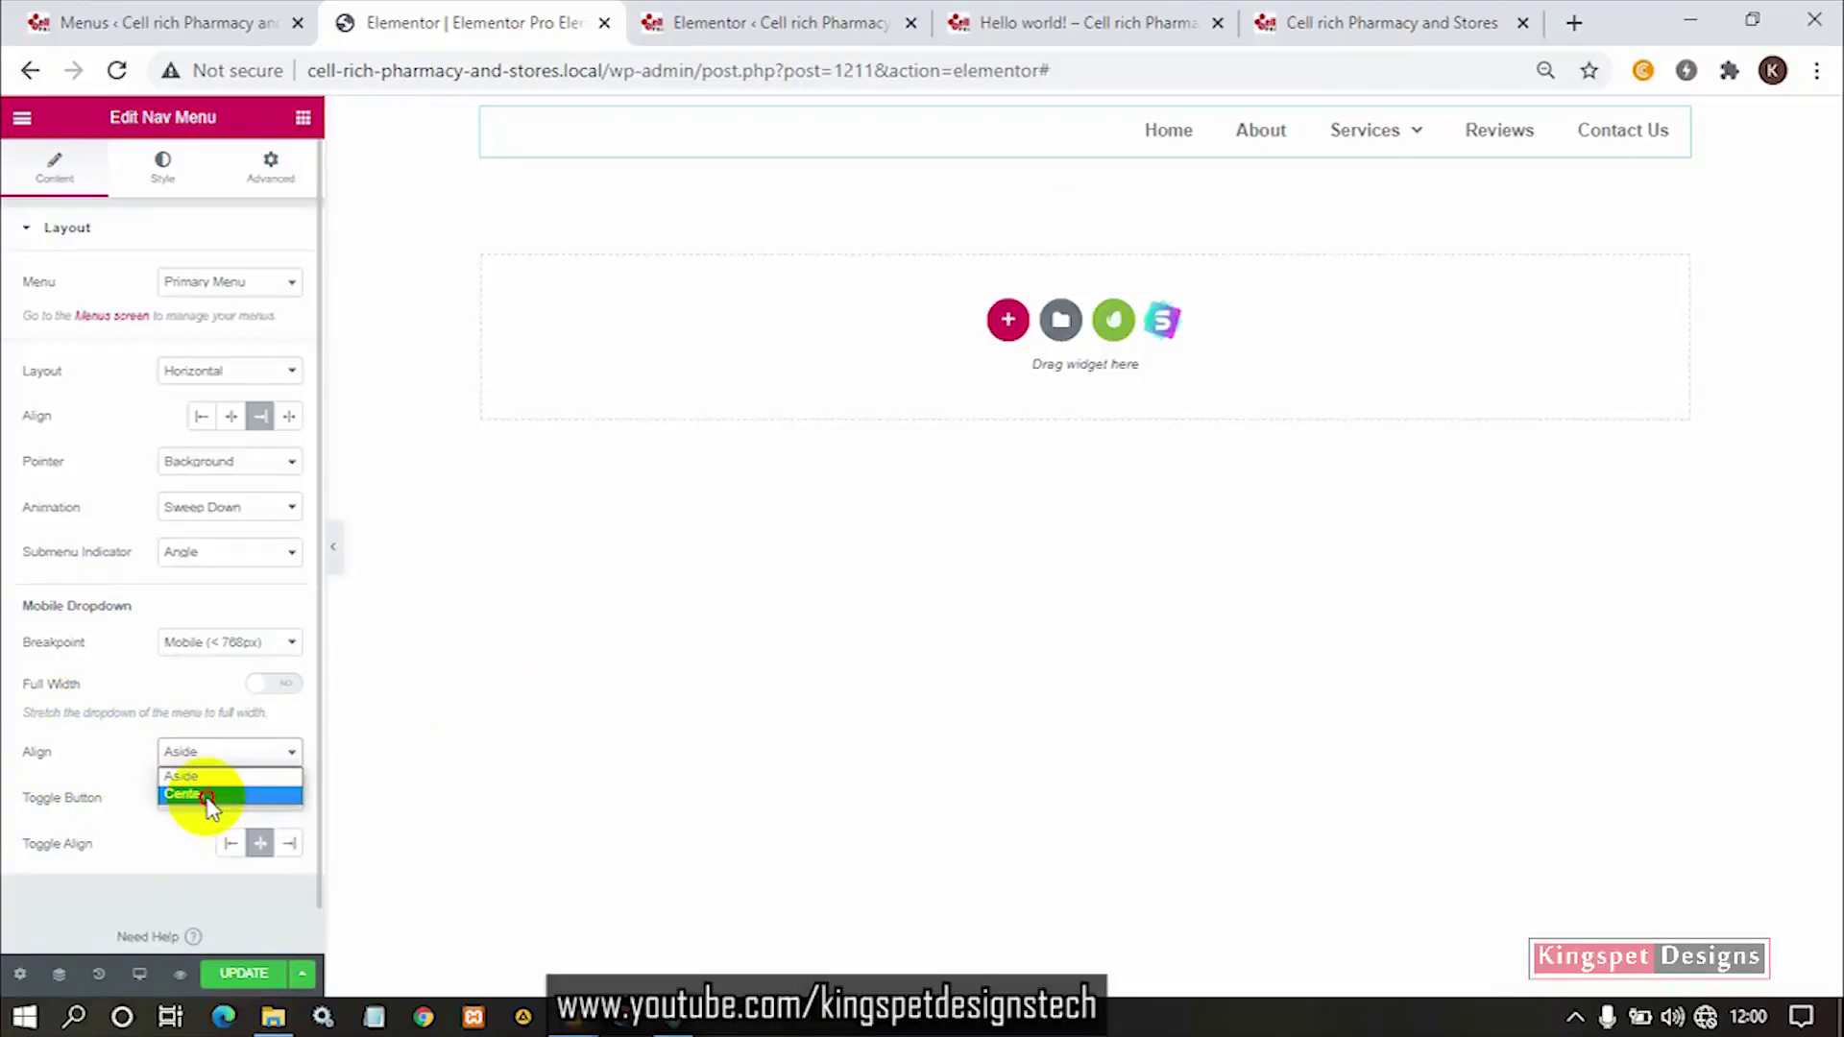
click(204, 796)
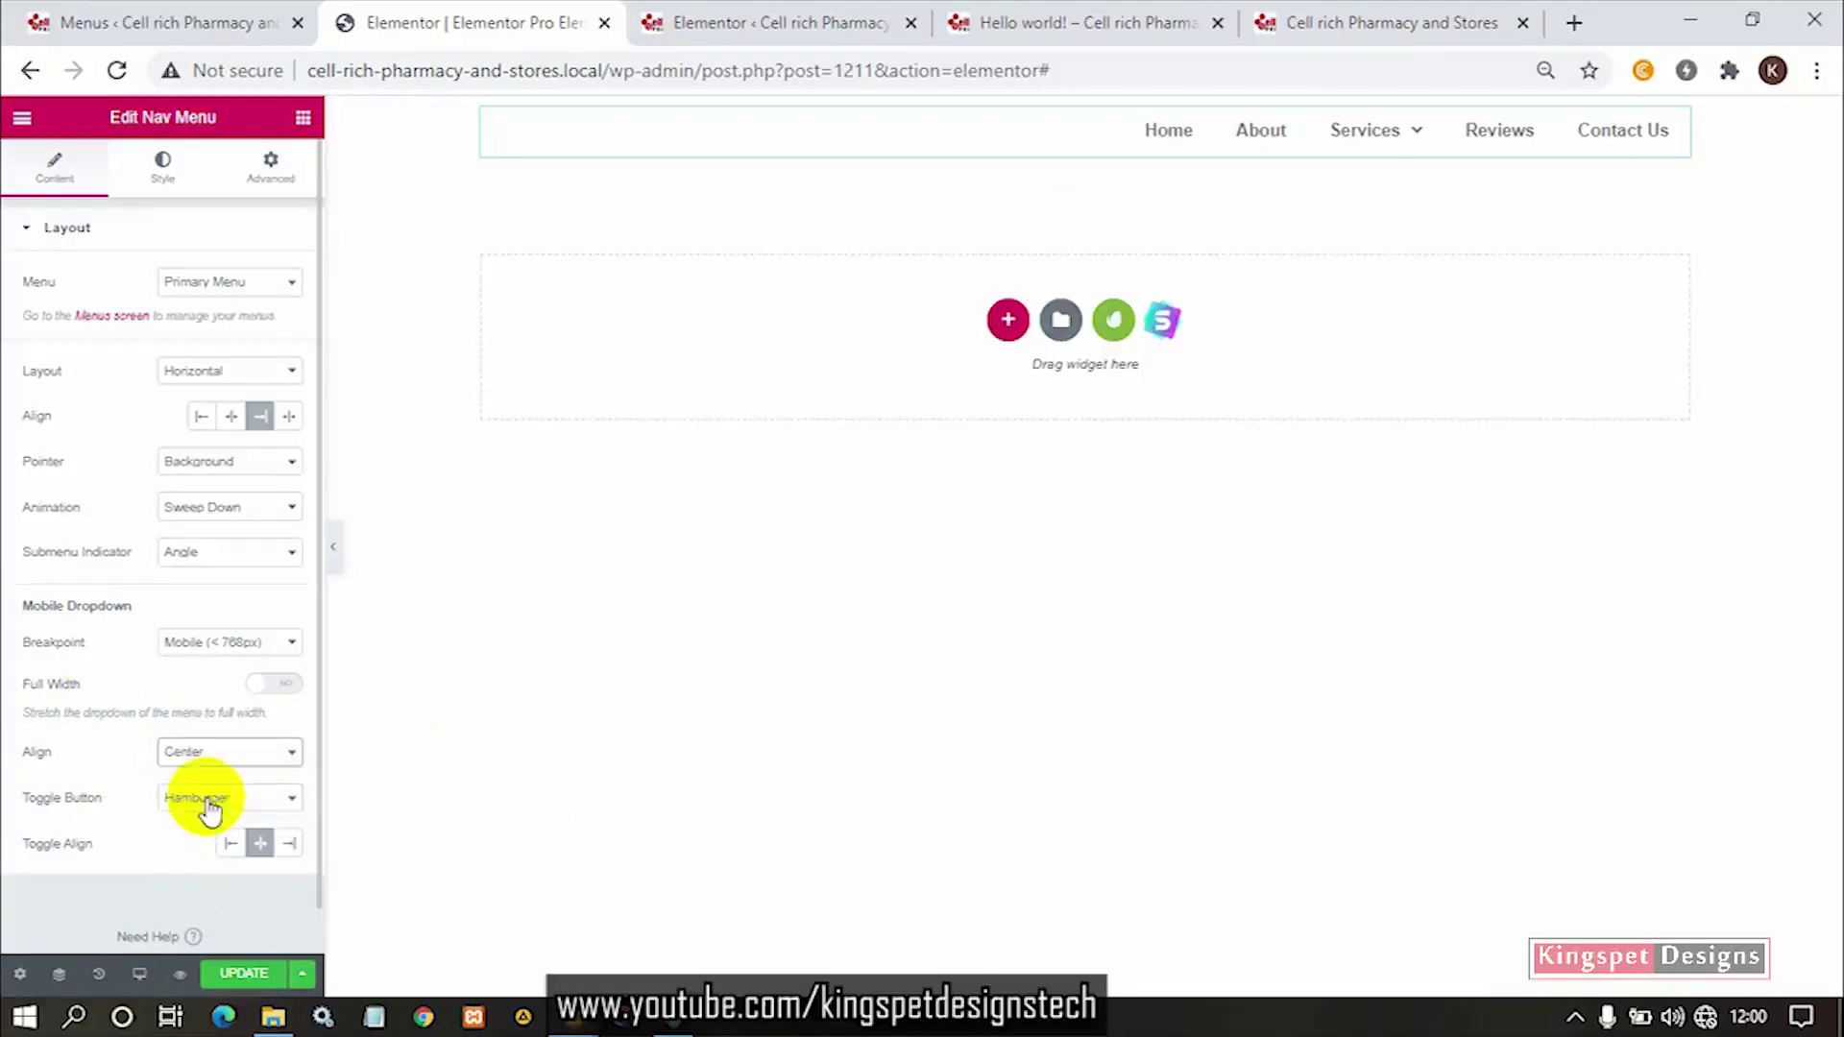
Open the hamburger menu in the Tablet preview and set the mobile dropdown's alignment to Aside.
click(141, 974)
click(137, 893)
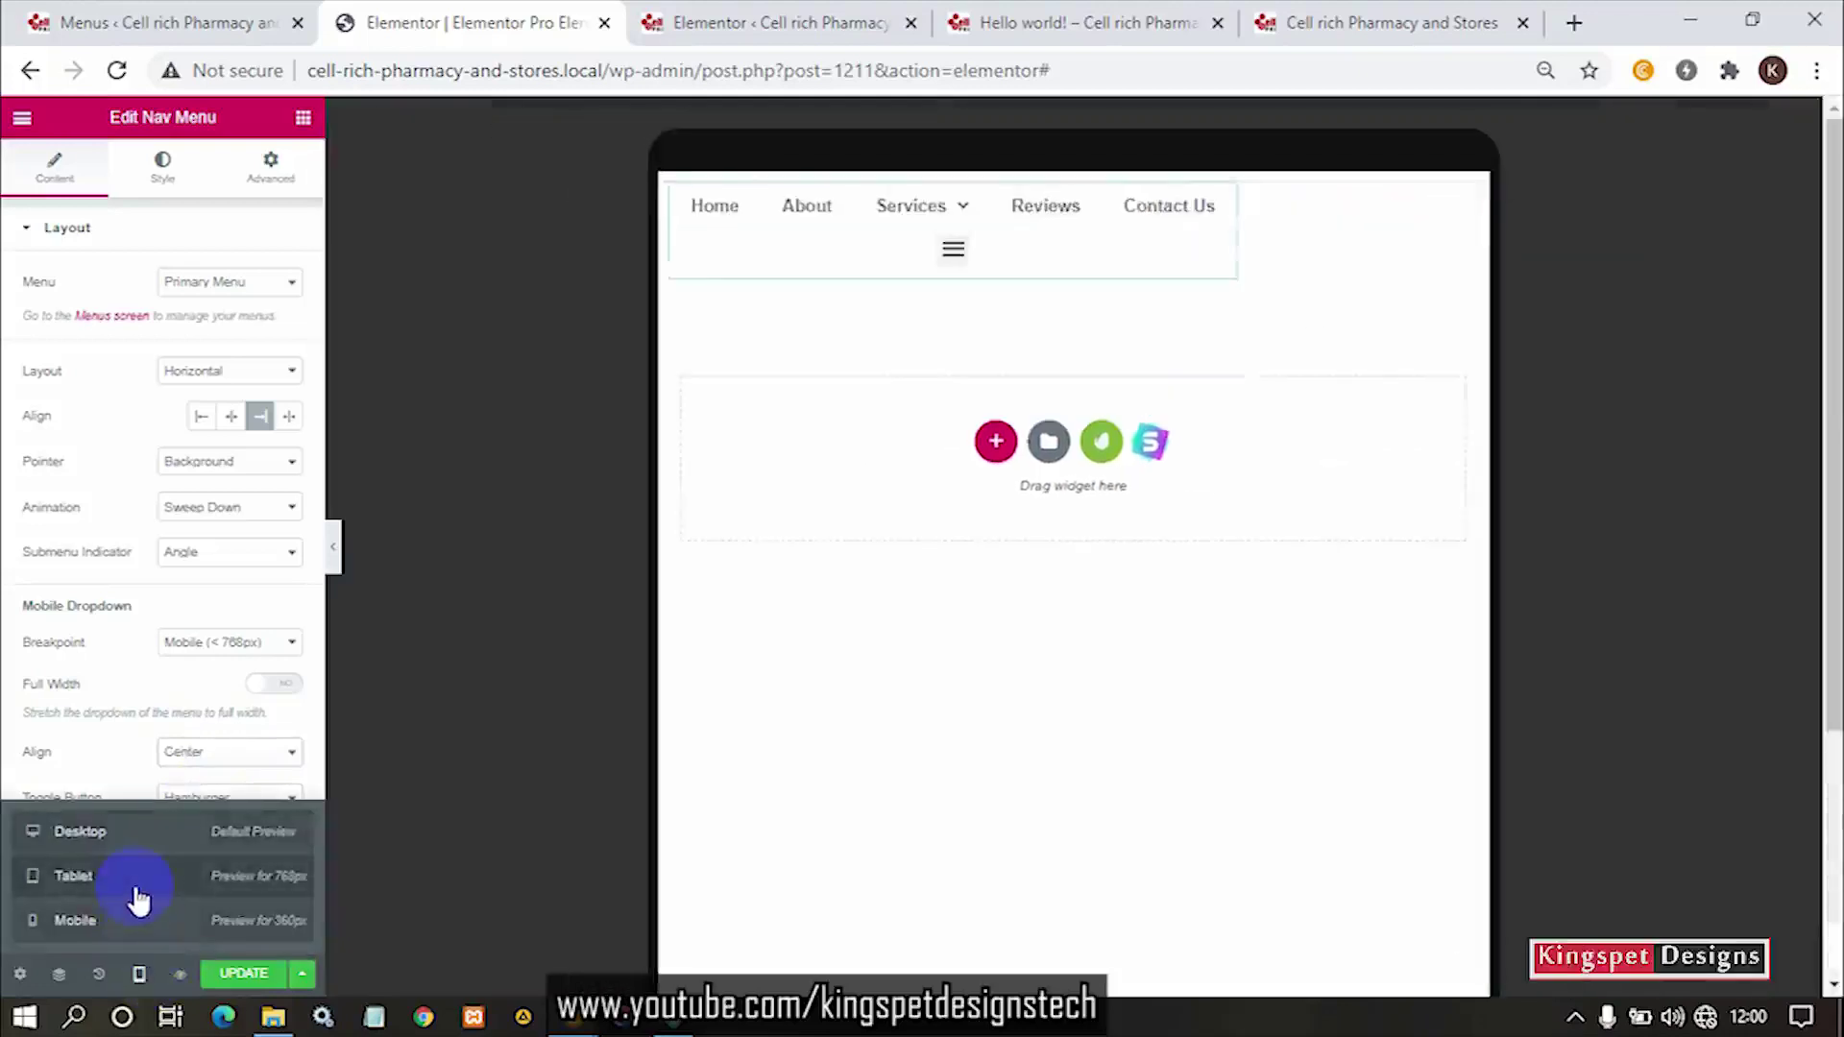
click(953, 253)
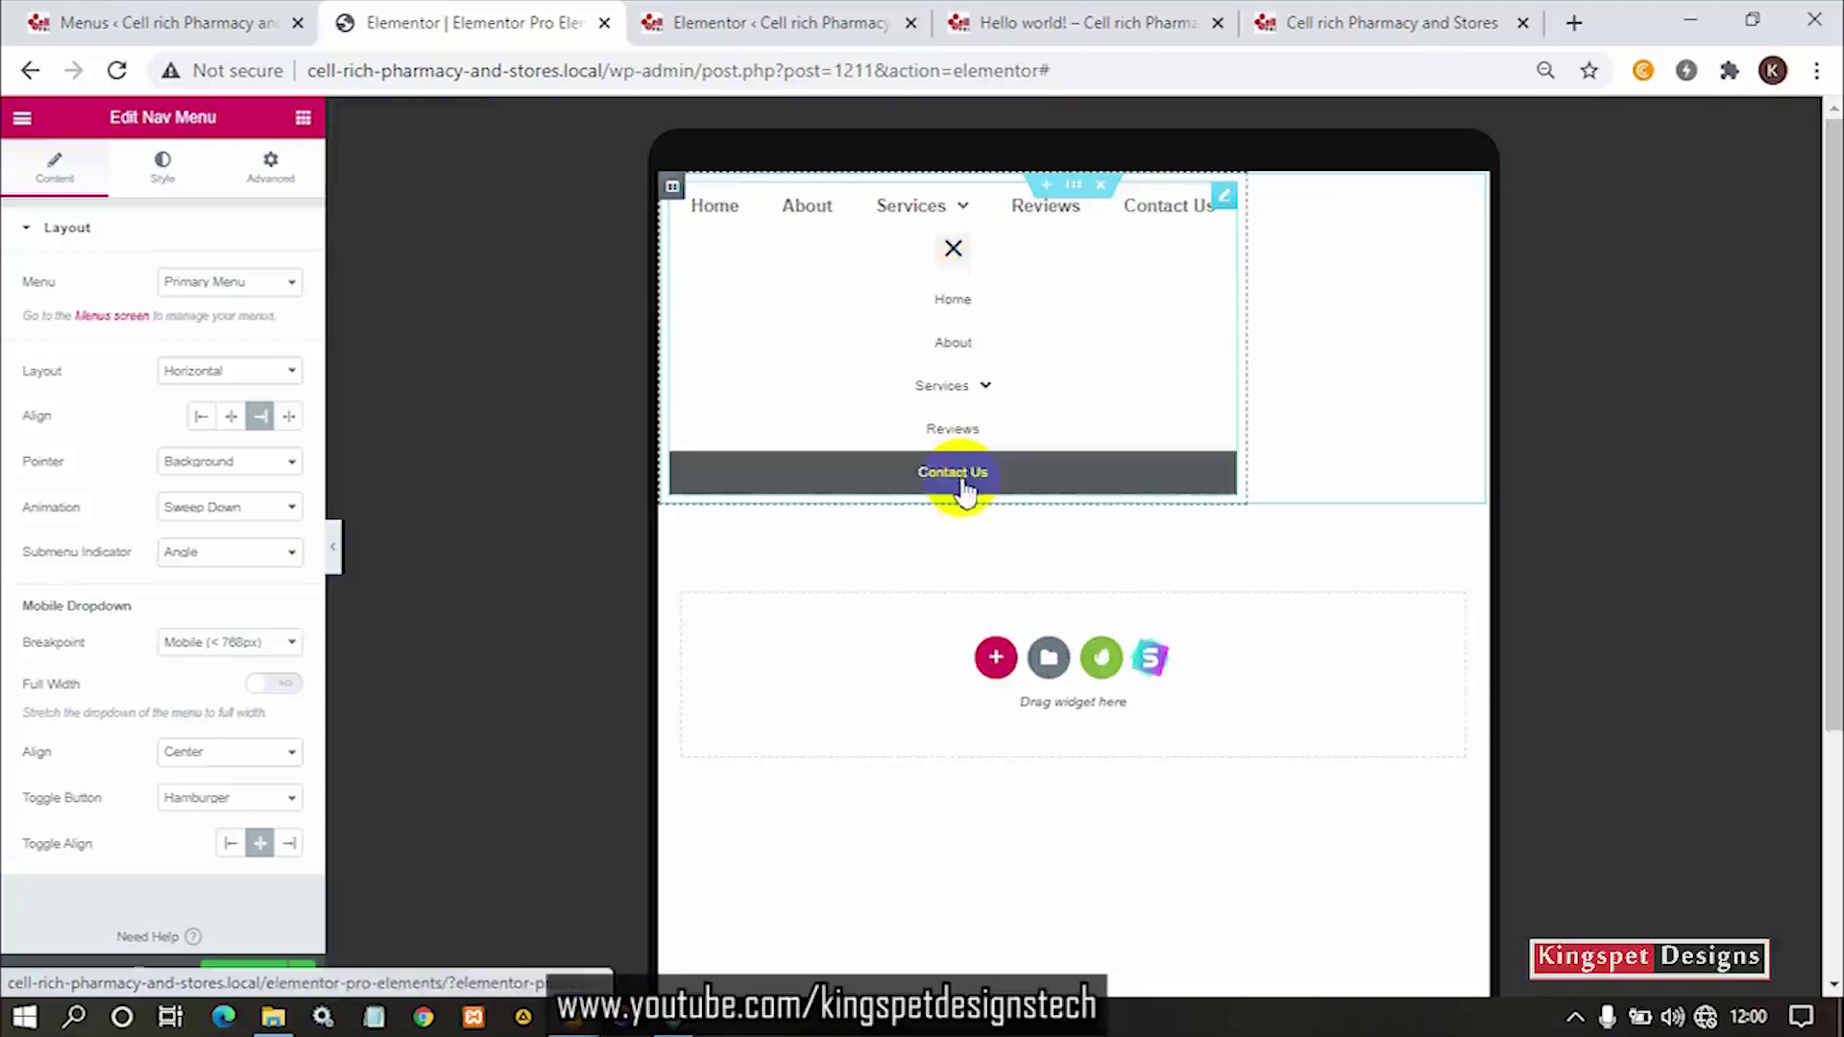
click(235, 752)
click(216, 771)
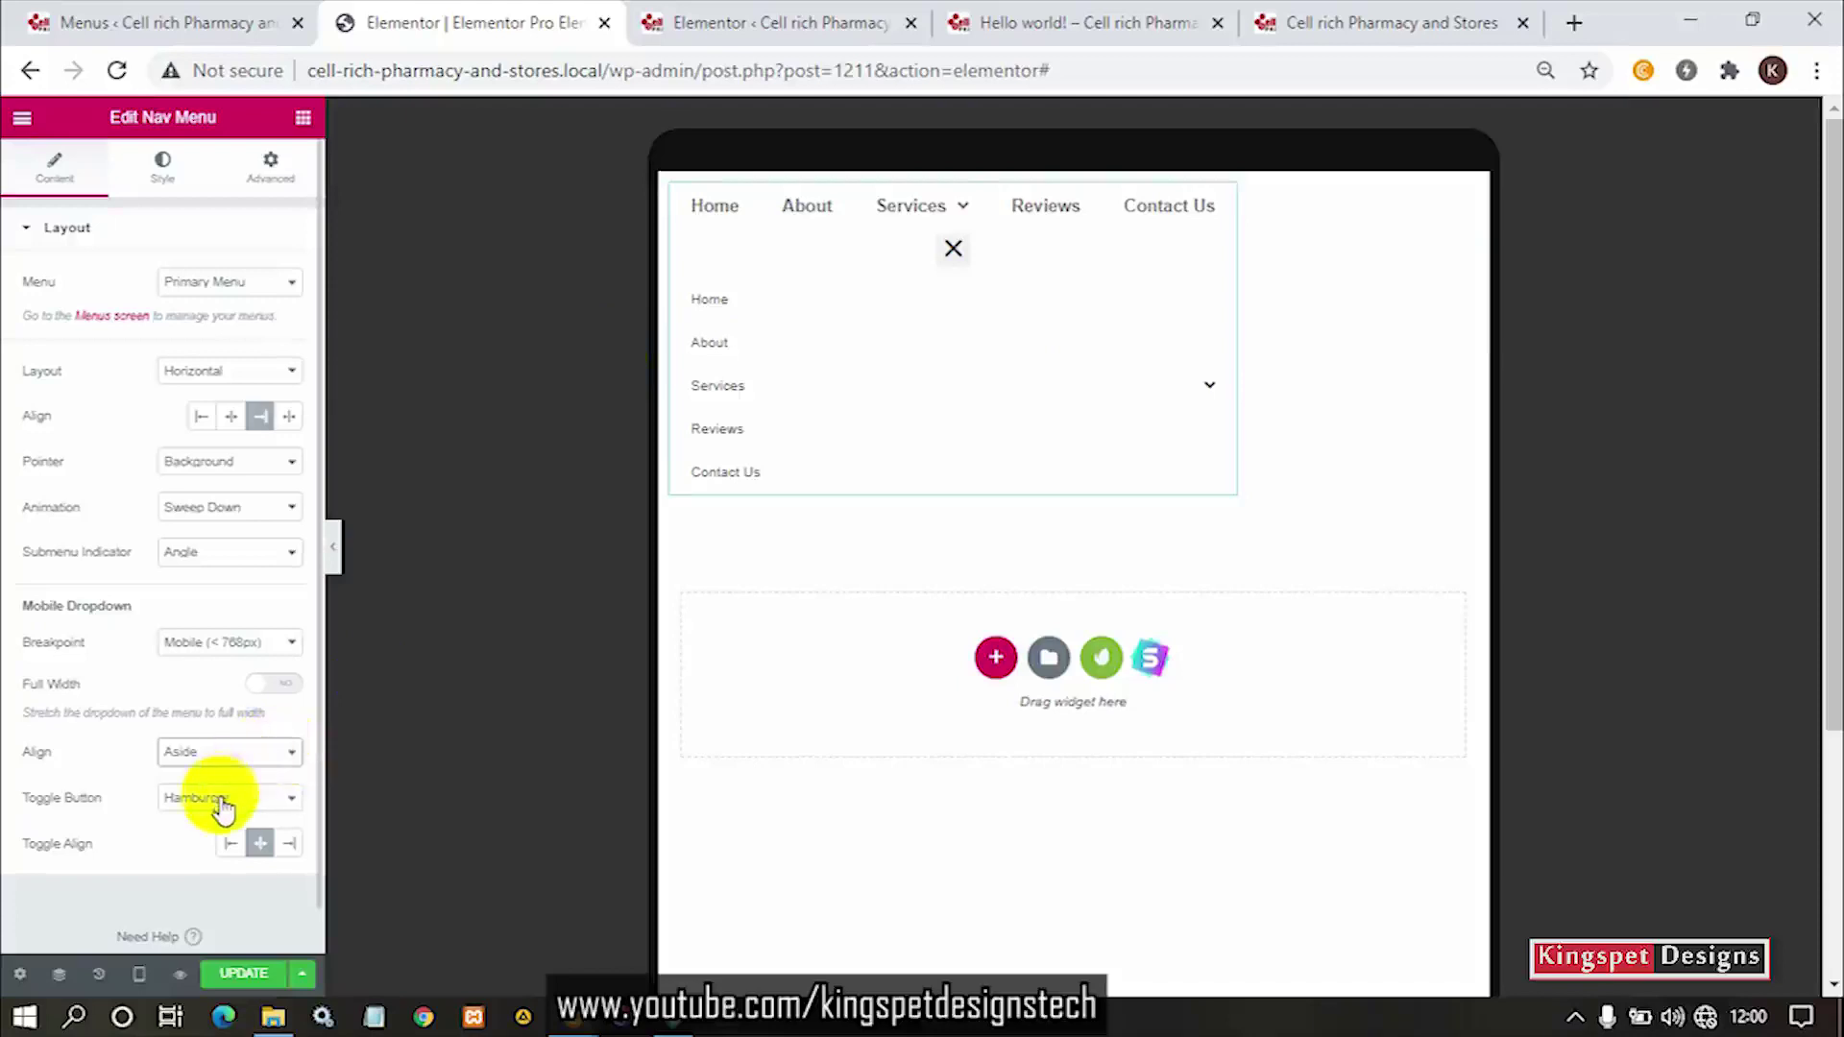
Close the tablet dropdown and compare the toggle button options None and Hamburger, leaving it on Hamburger.
click(184, 810)
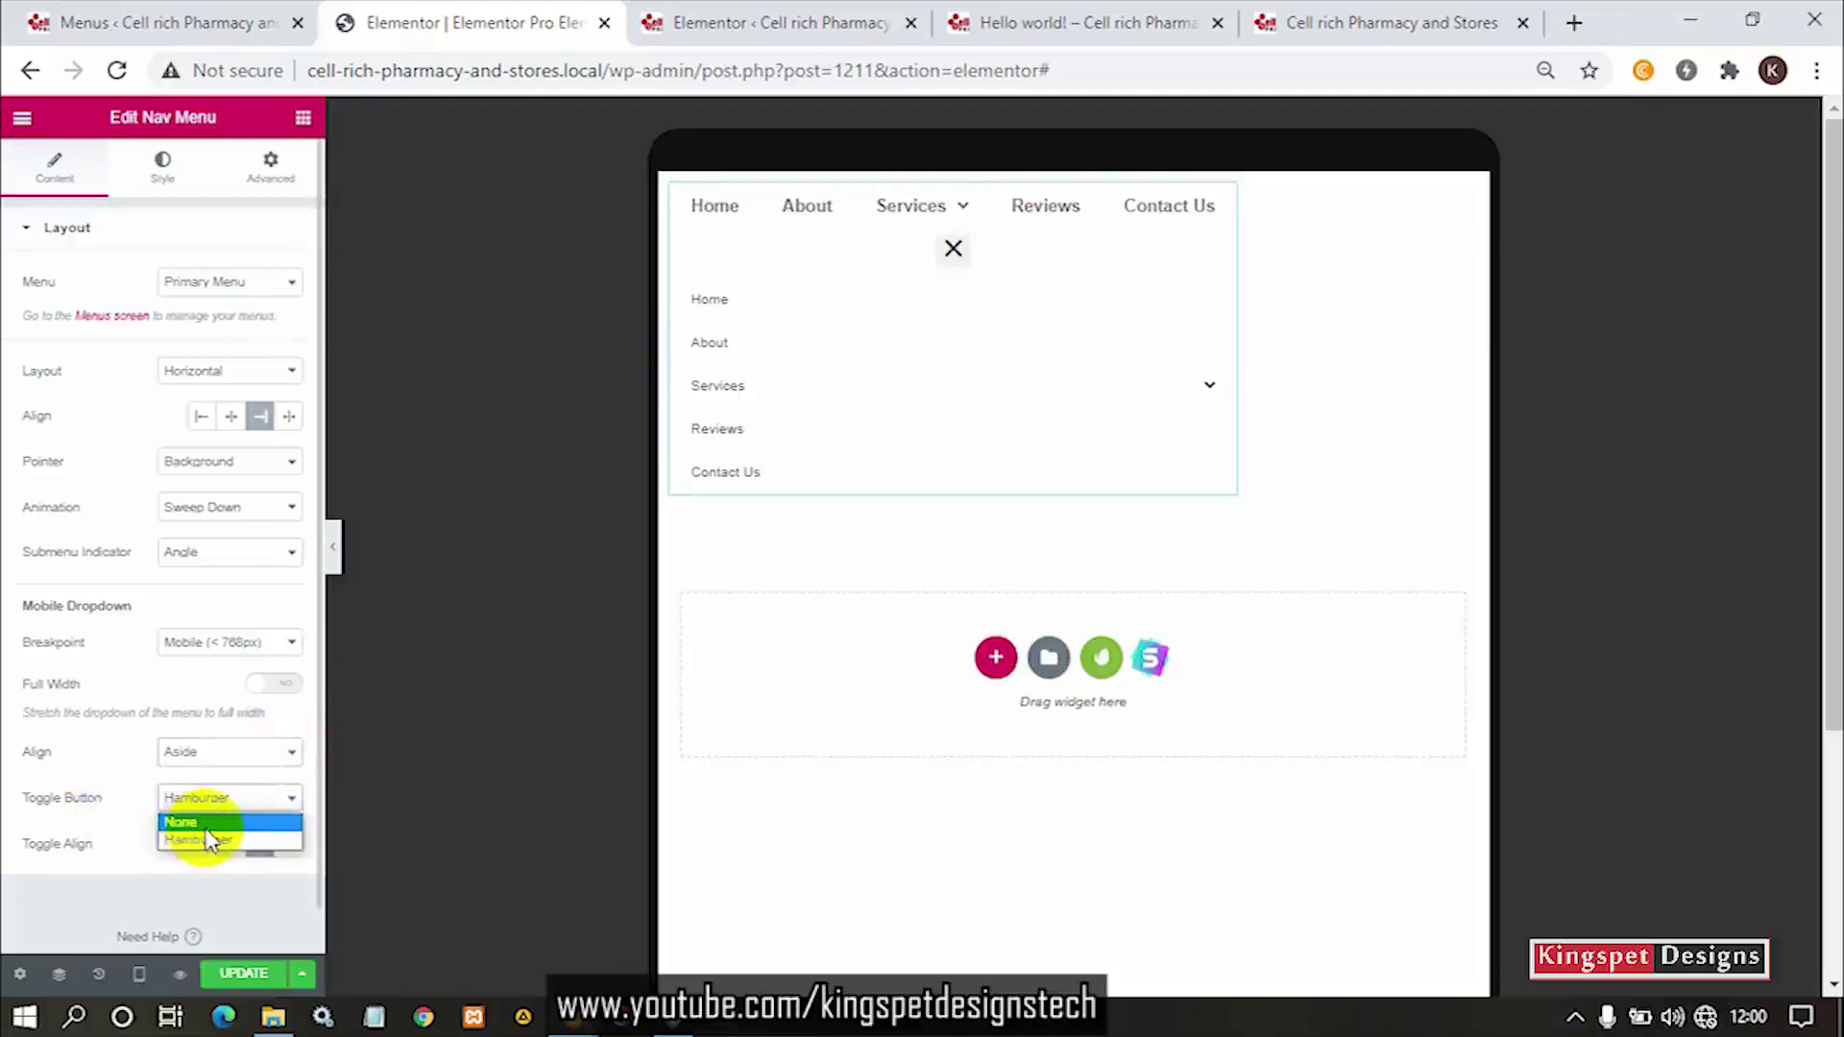
click(954, 248)
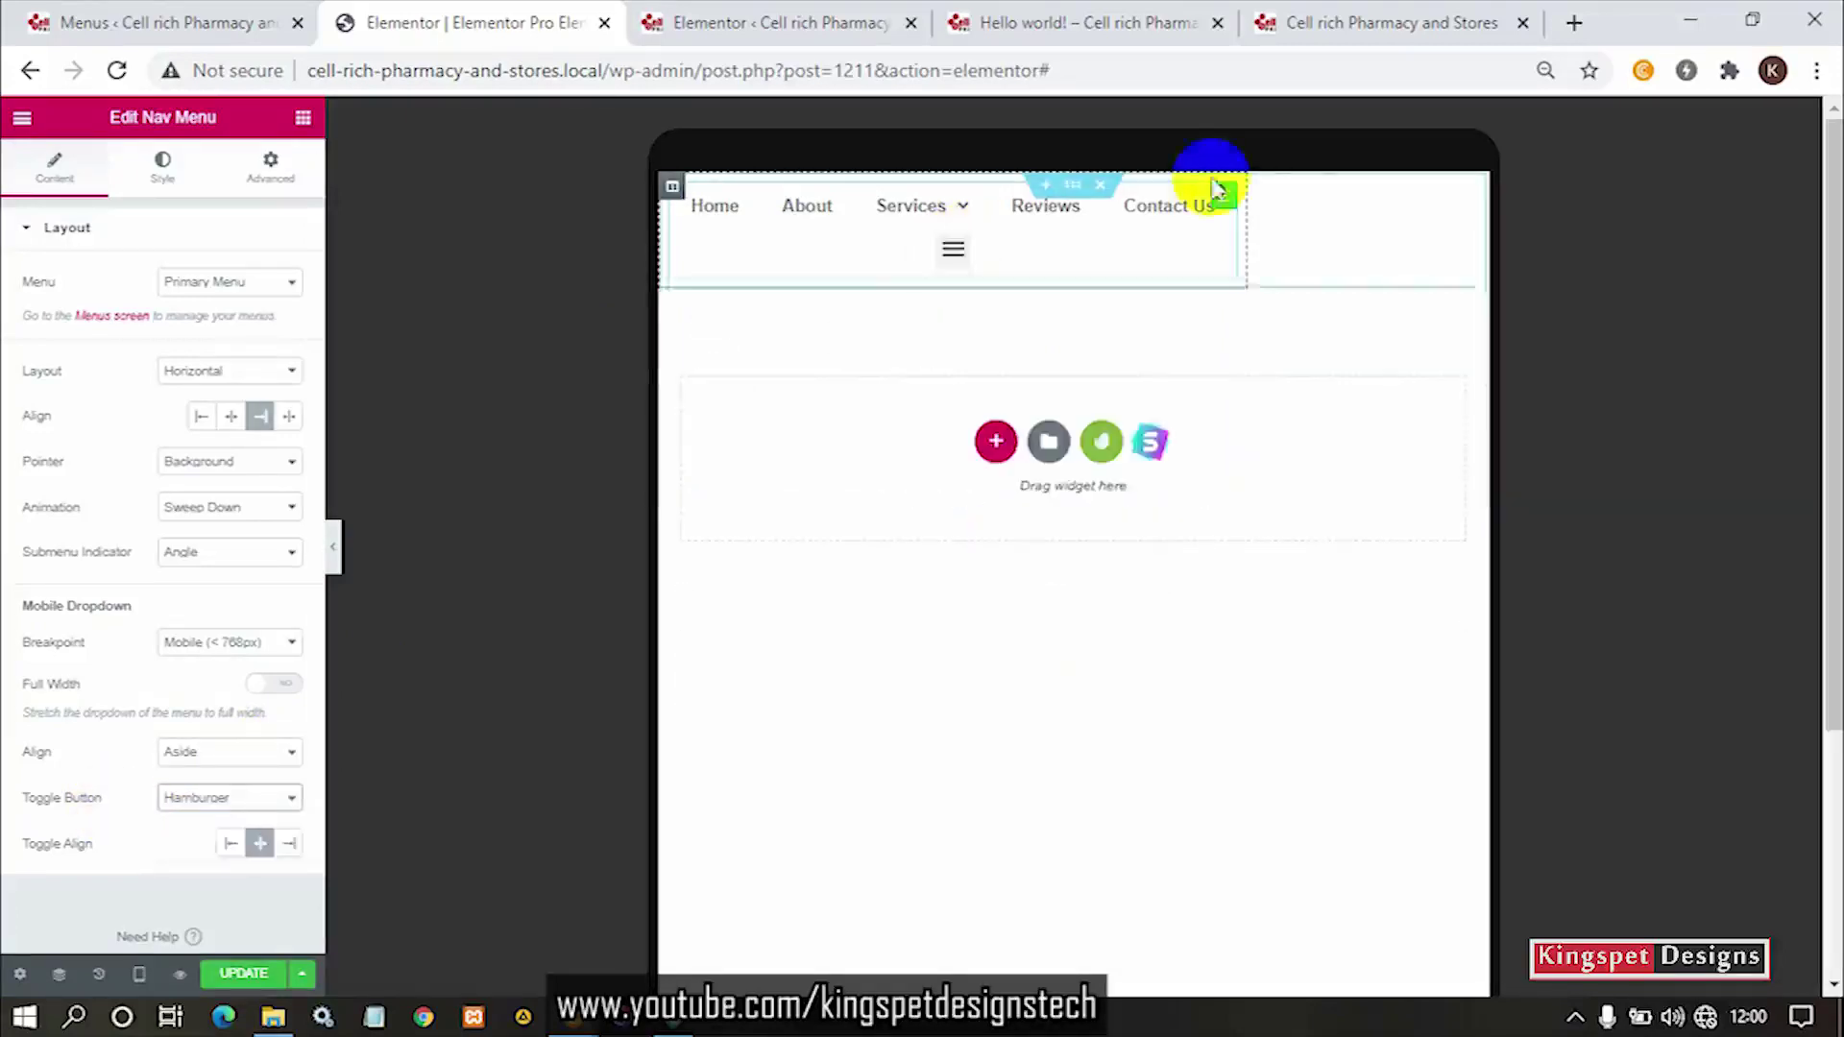
click(238, 801)
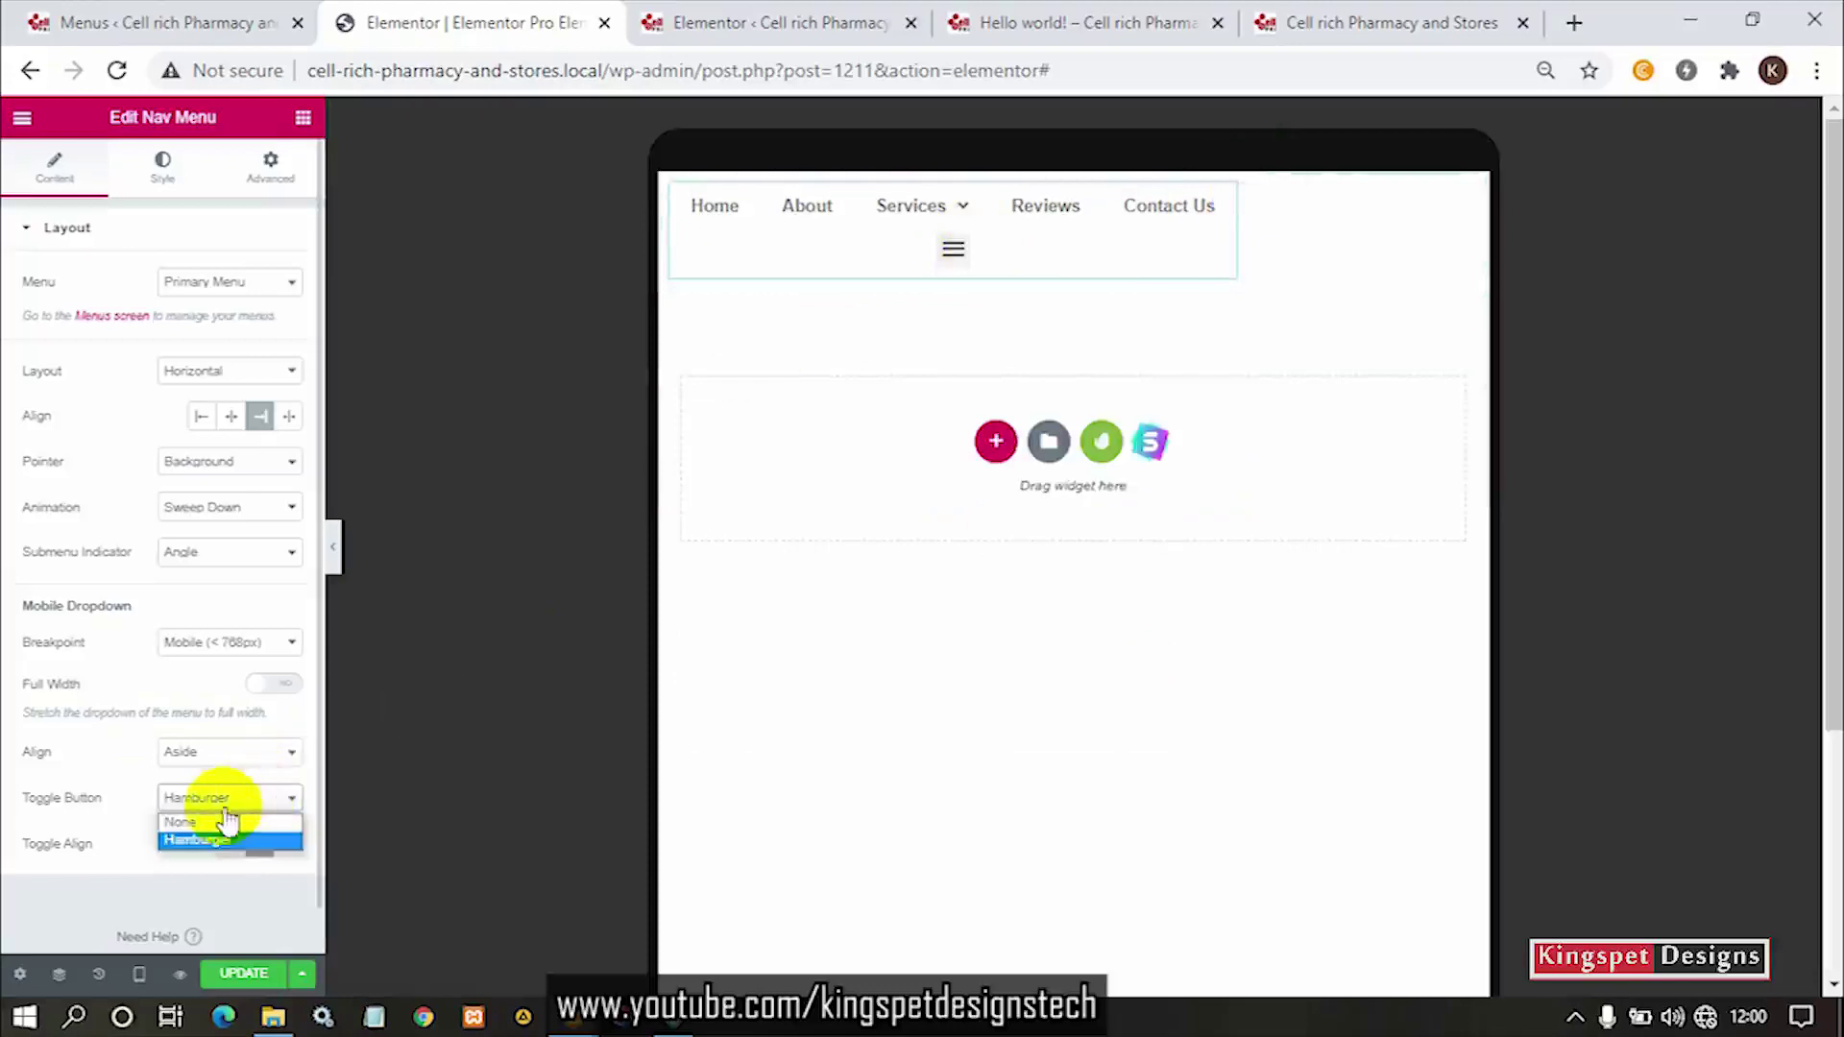
click(227, 822)
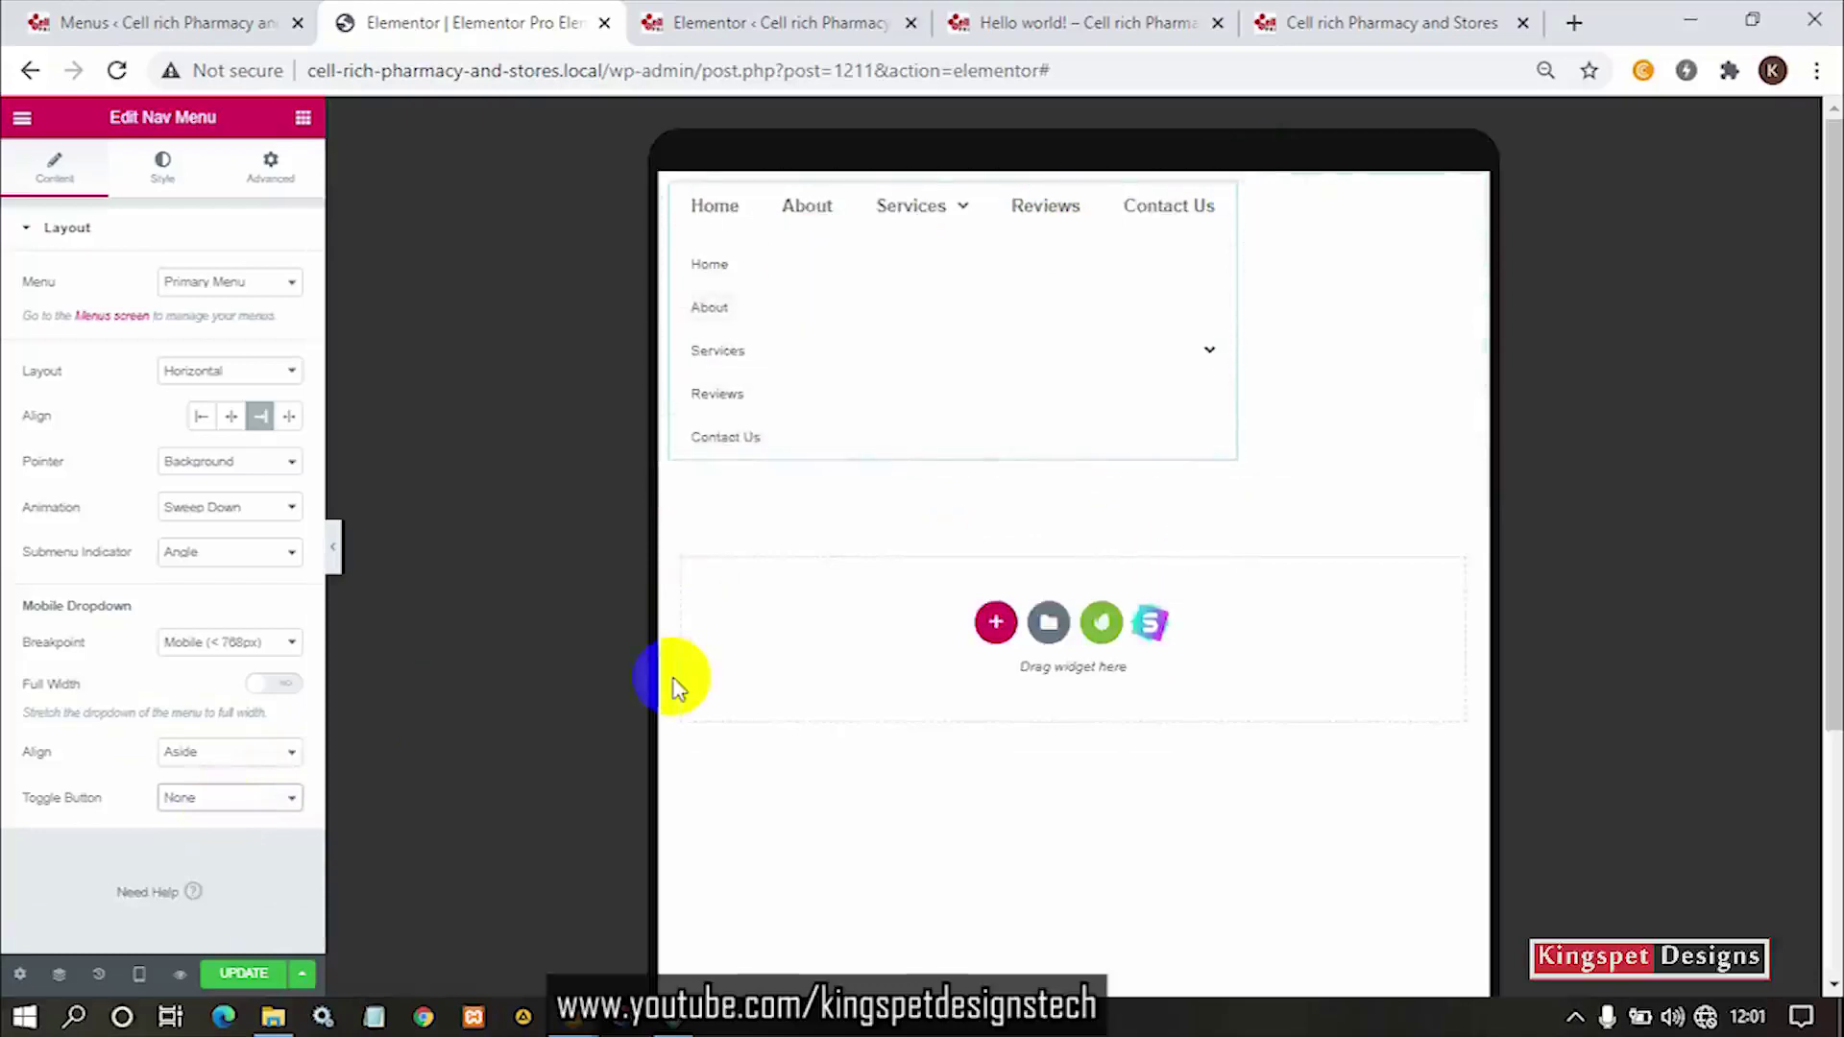
click(230, 799)
click(223, 833)
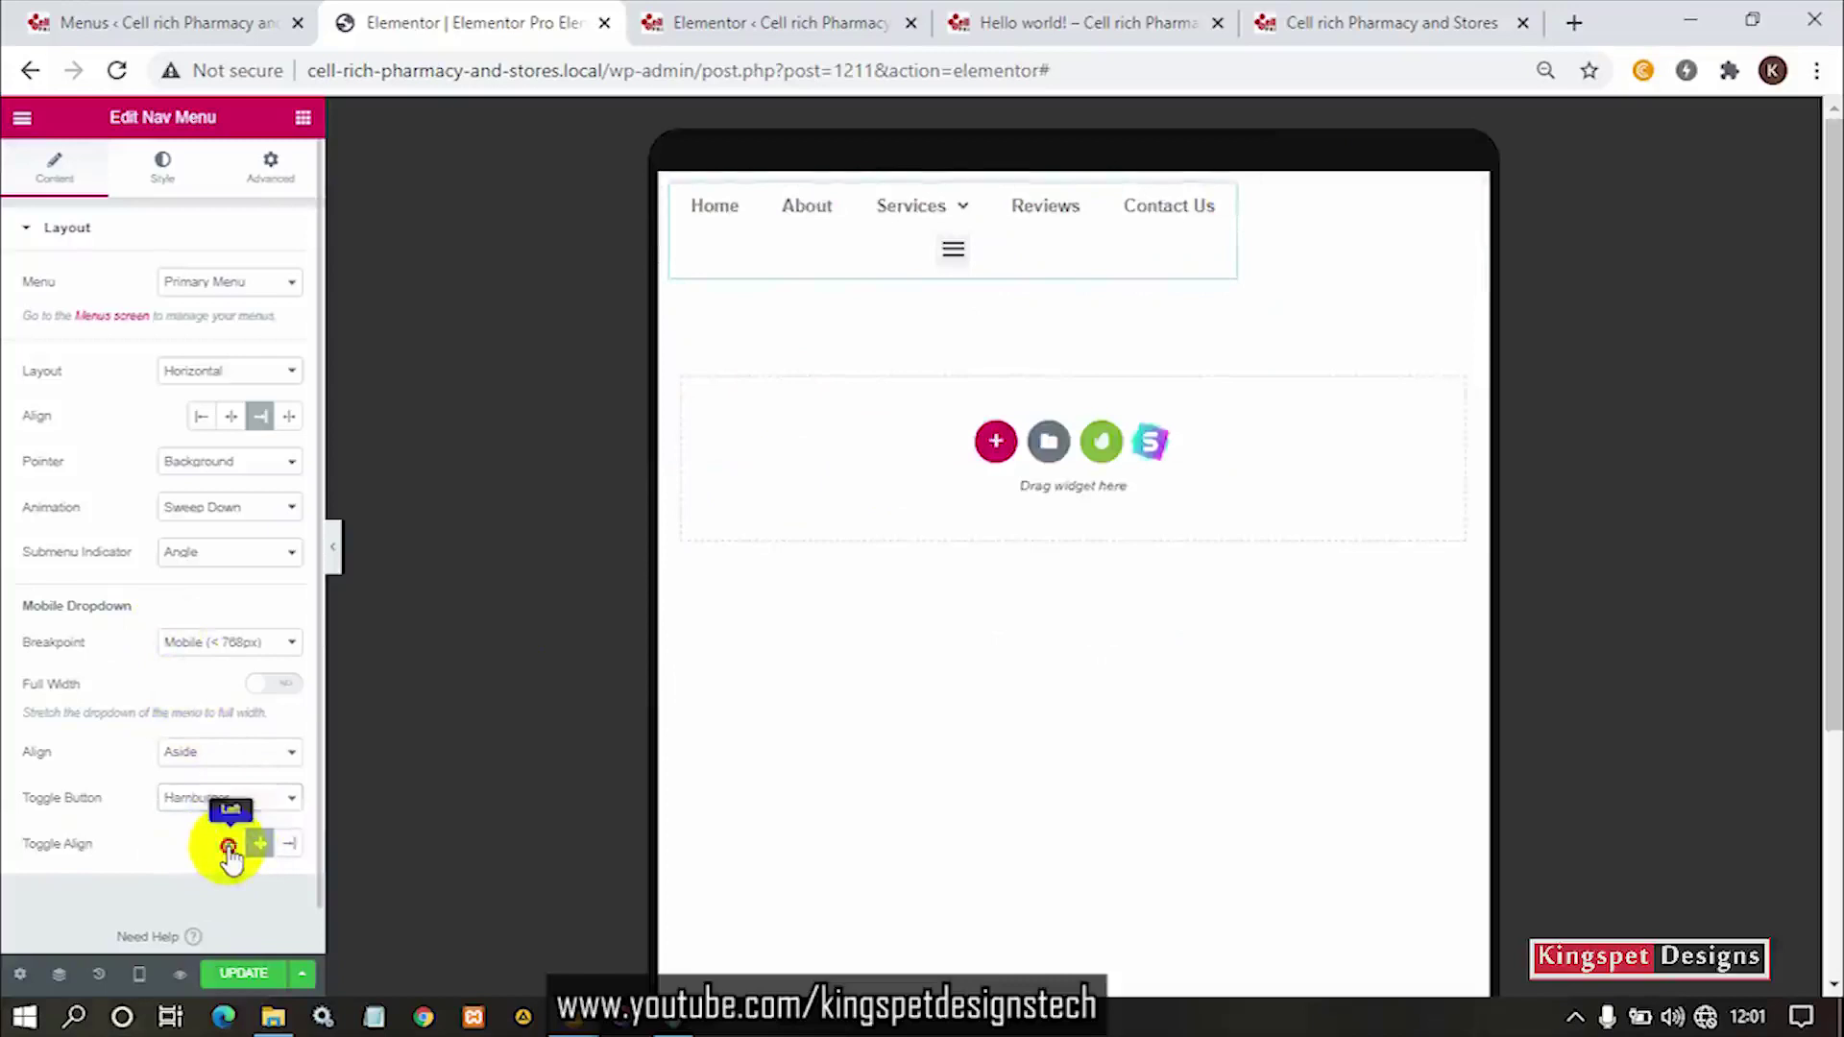
Set the hamburger toggle's alignment to Right and check it in the Mobile preview before returning to Desktop.
click(290, 850)
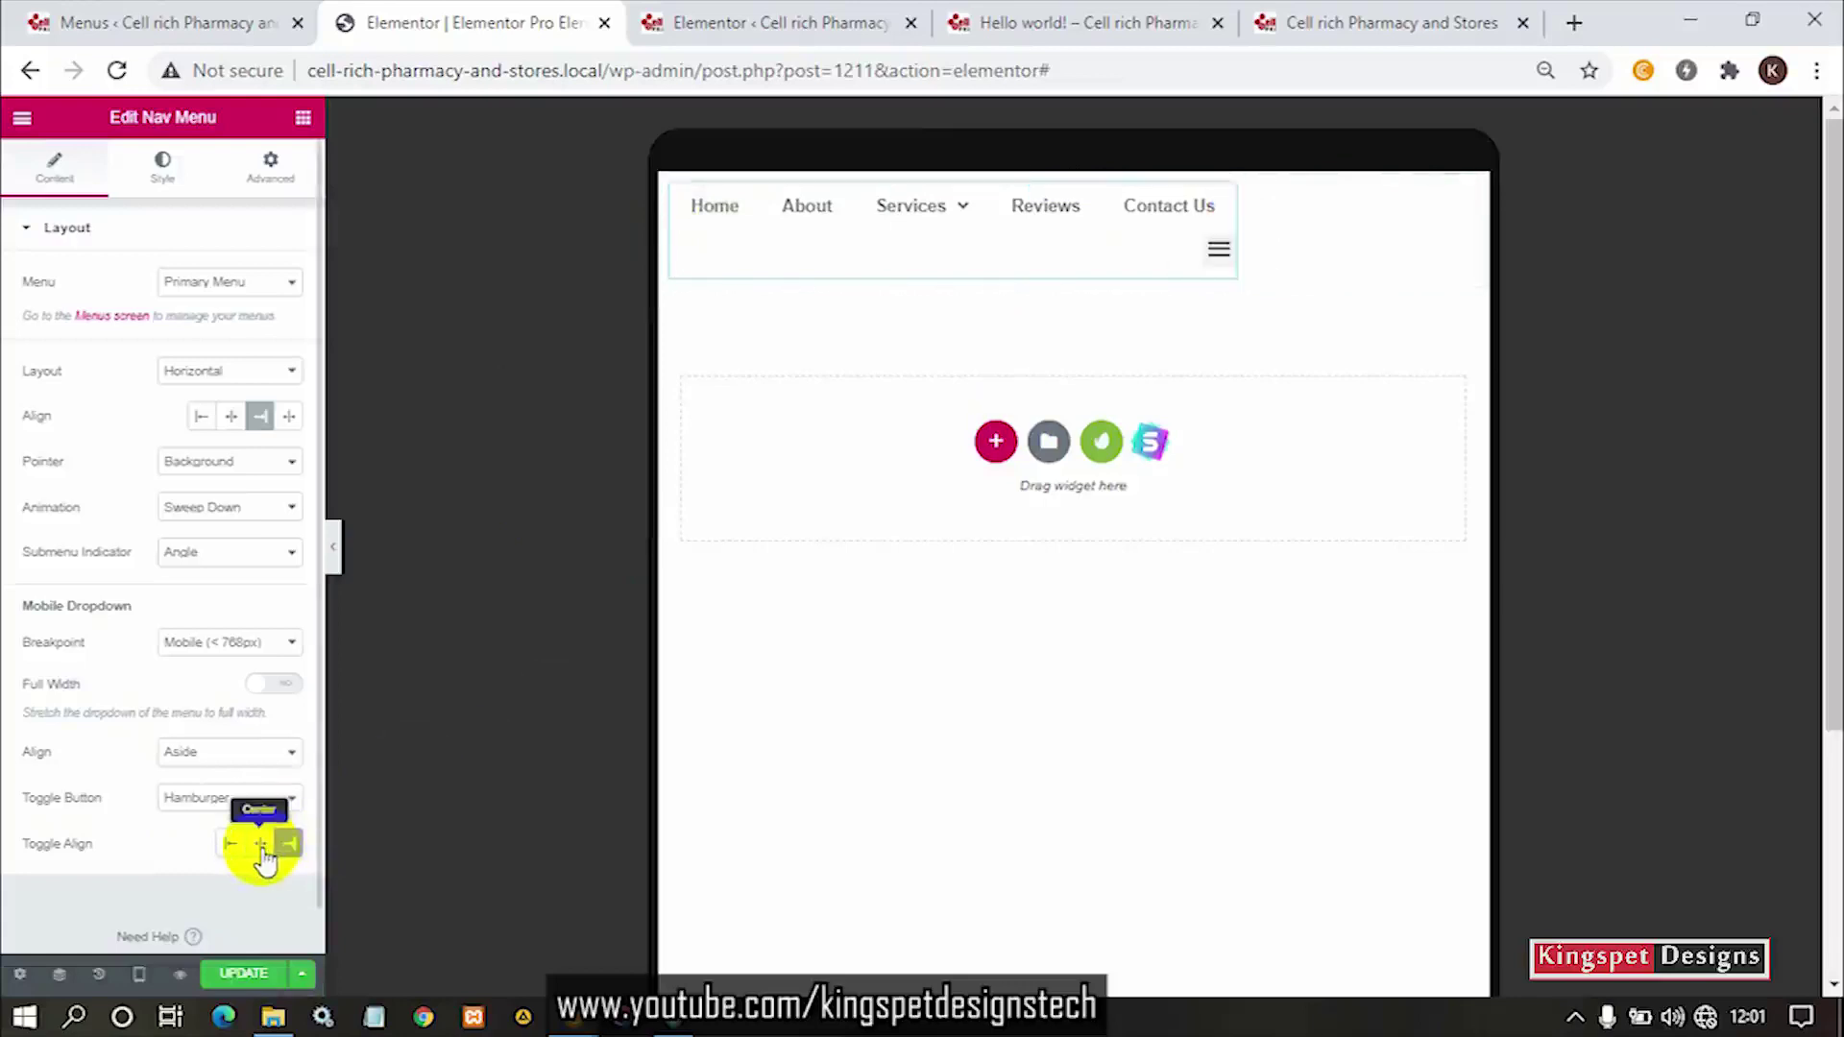
click(140, 975)
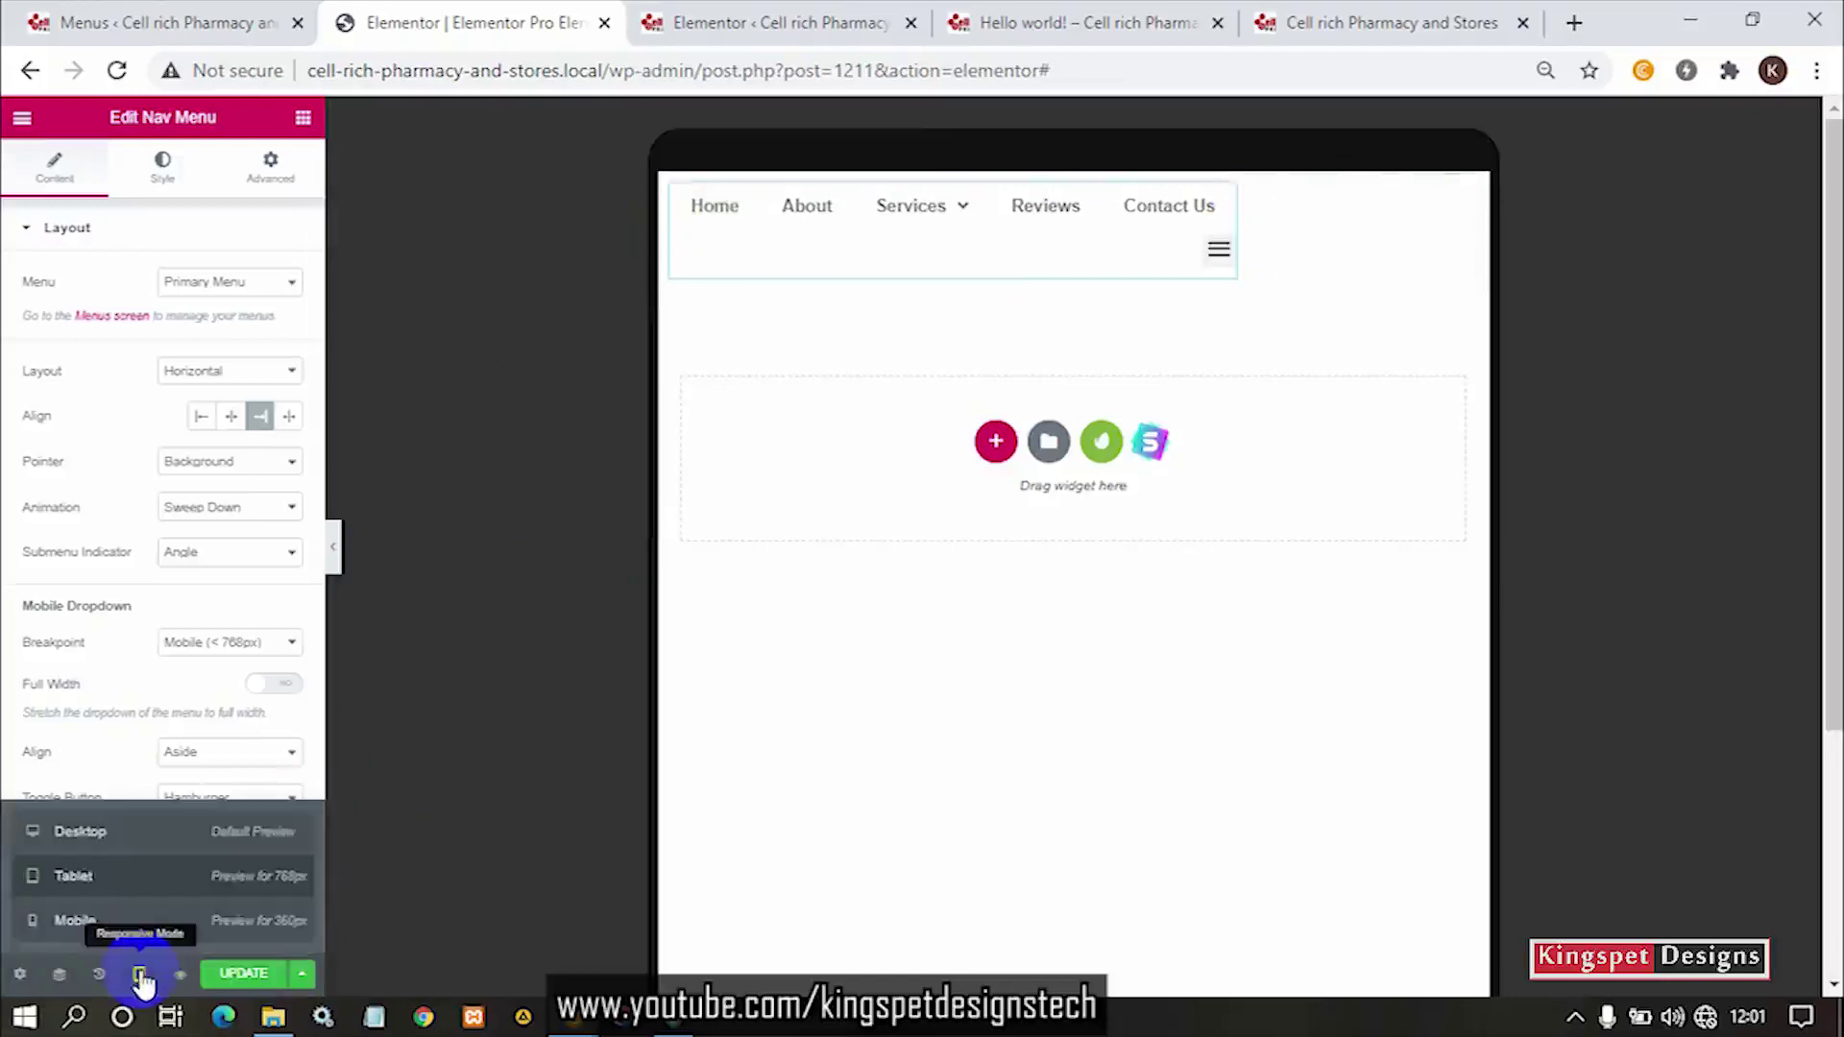
click(150, 937)
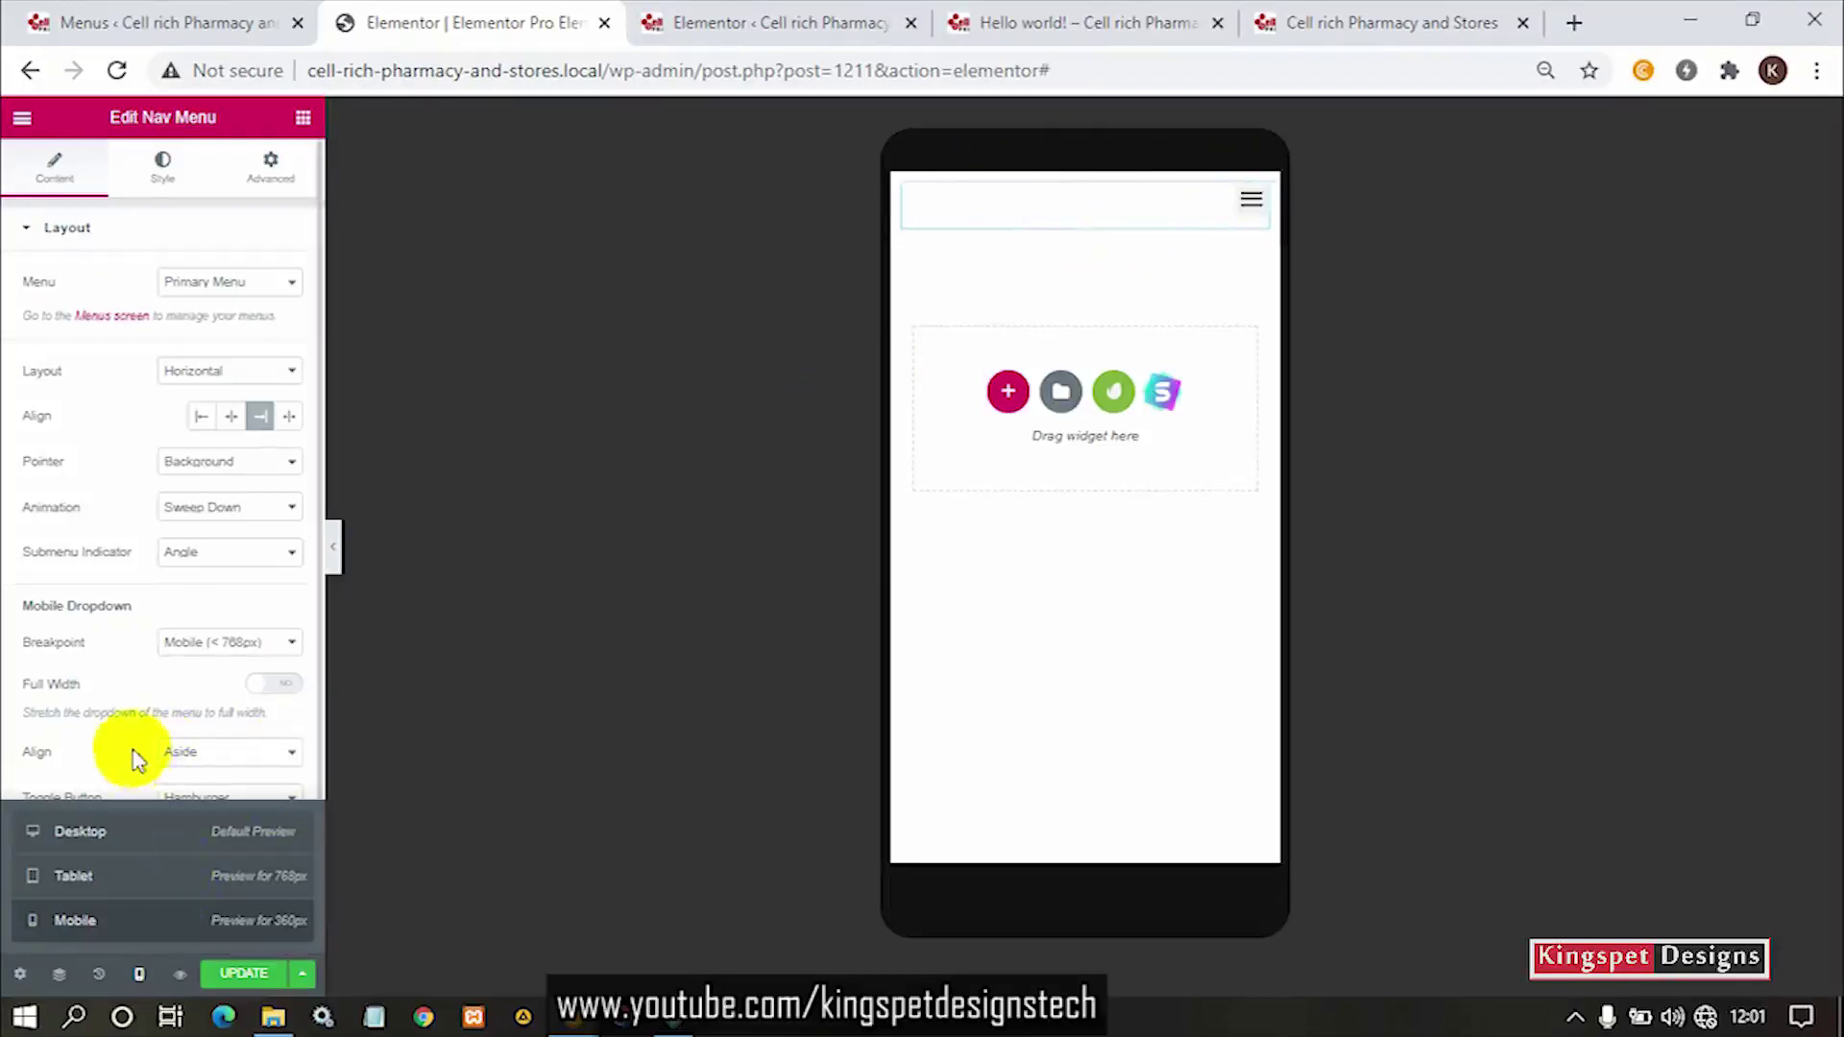
click(259, 845)
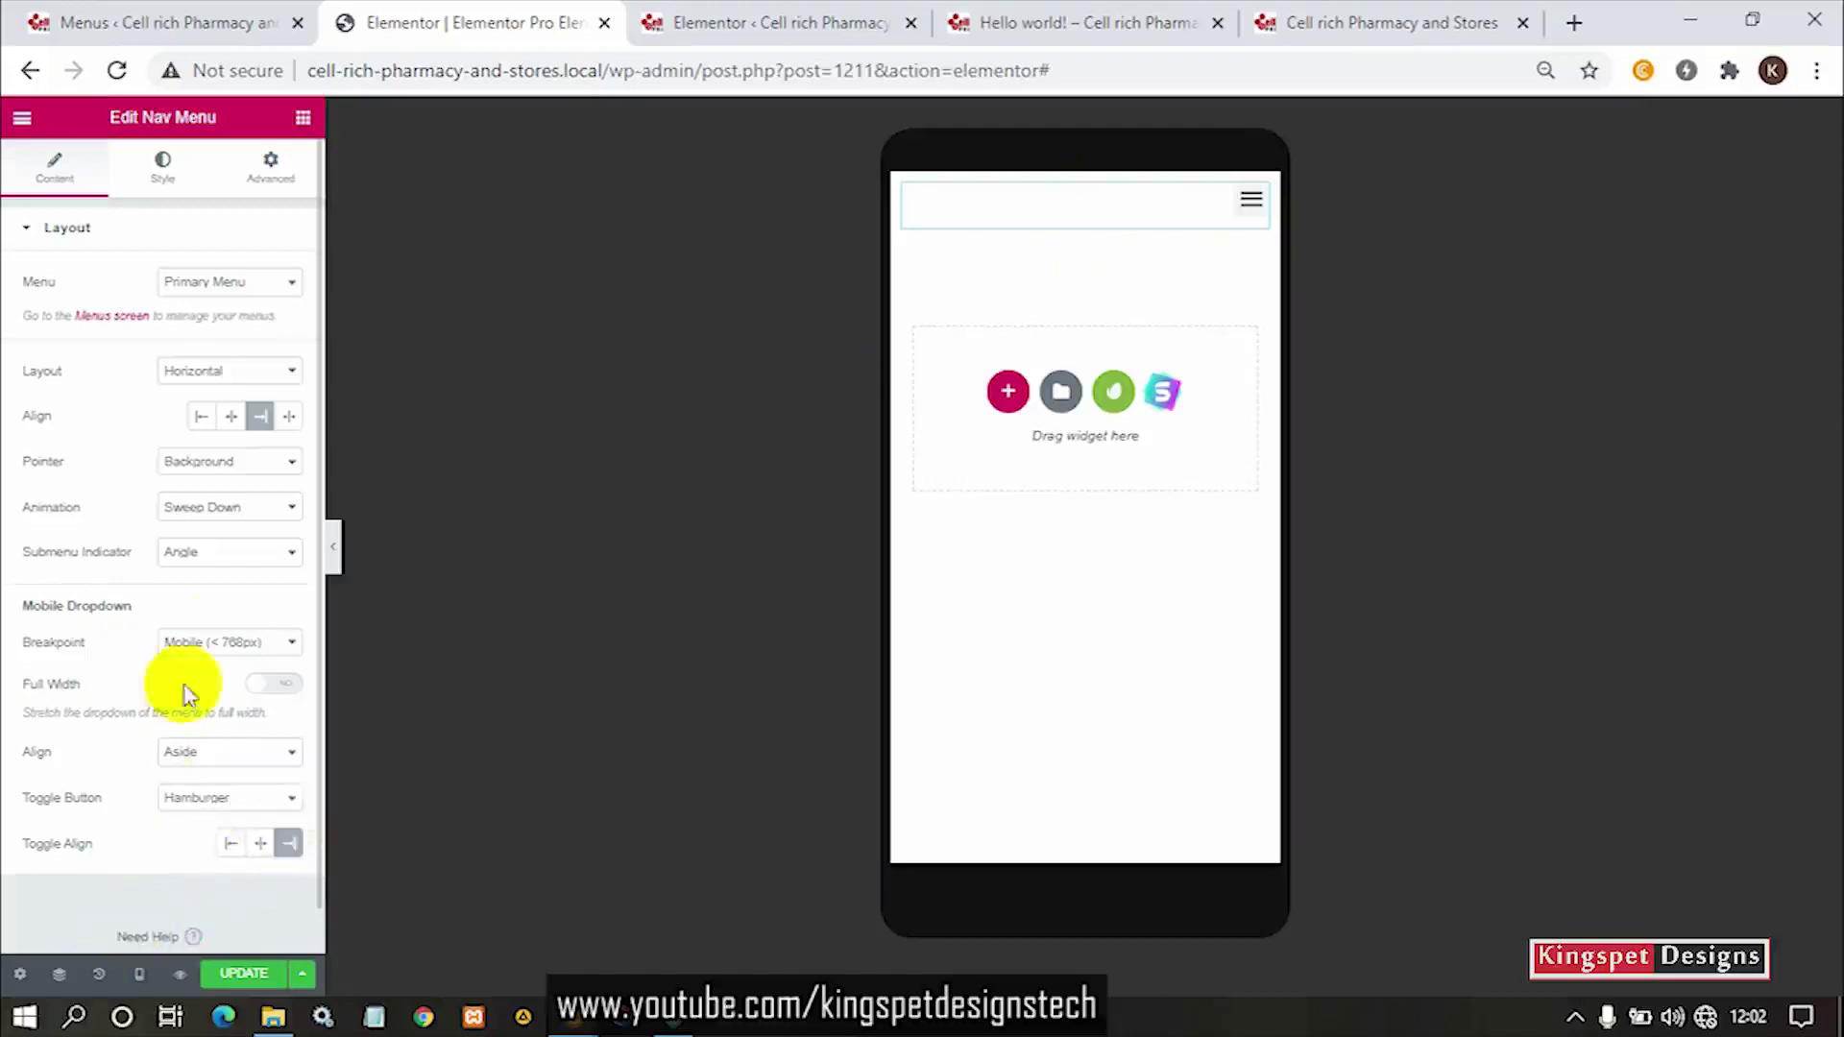
click(139, 973)
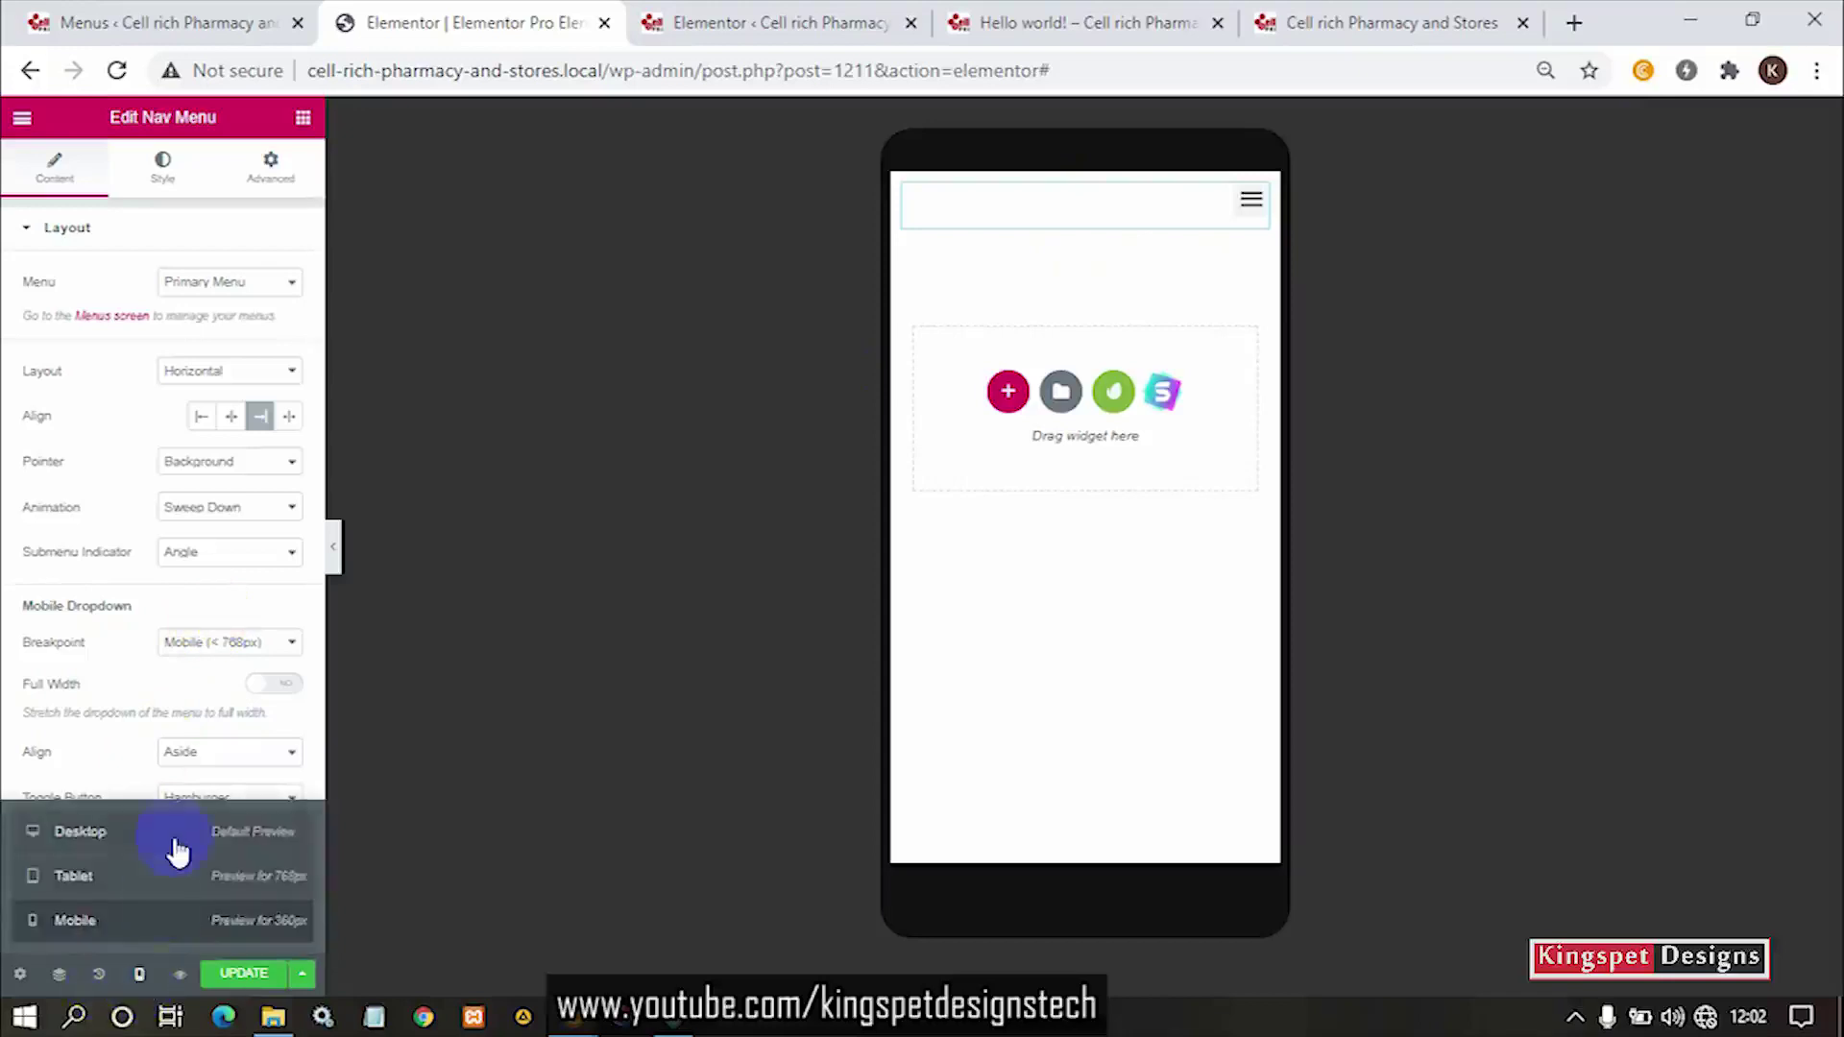
click(178, 850)
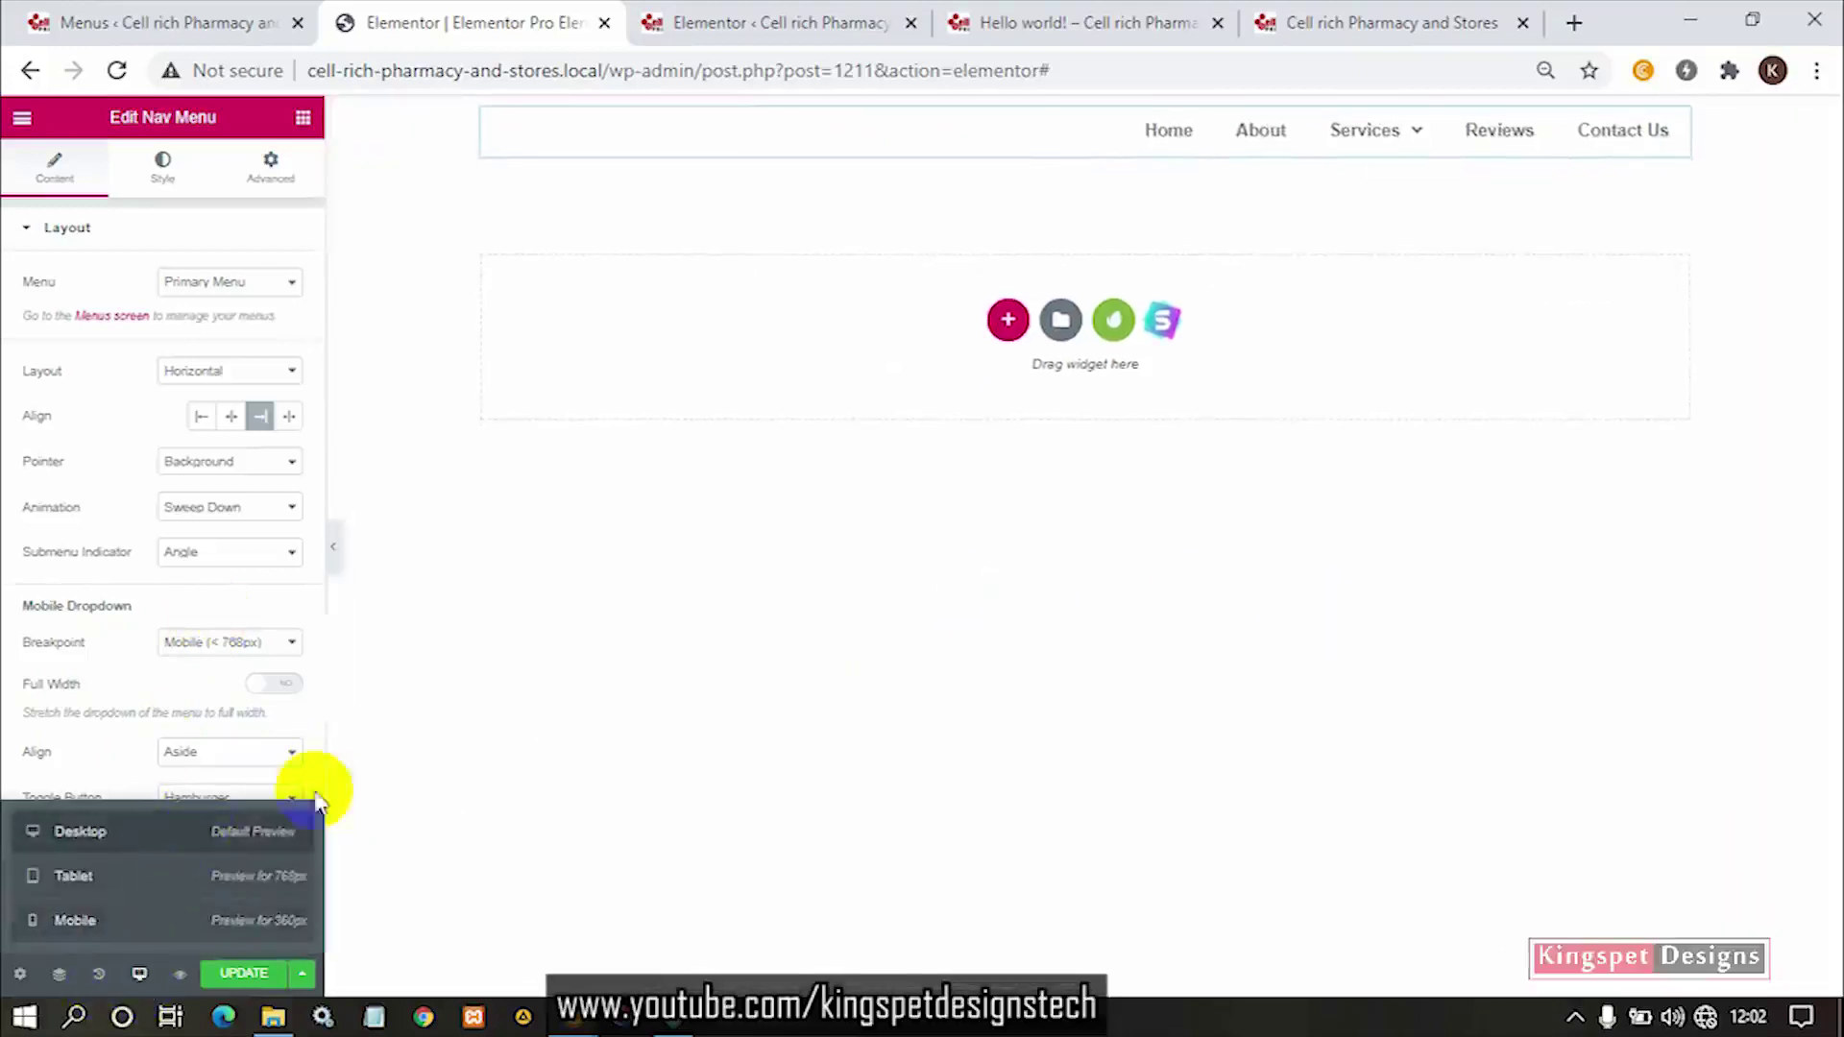
Try the Tahoma and Verdana font families in the main menu's typography style and settle on Helvetica.
click(165, 171)
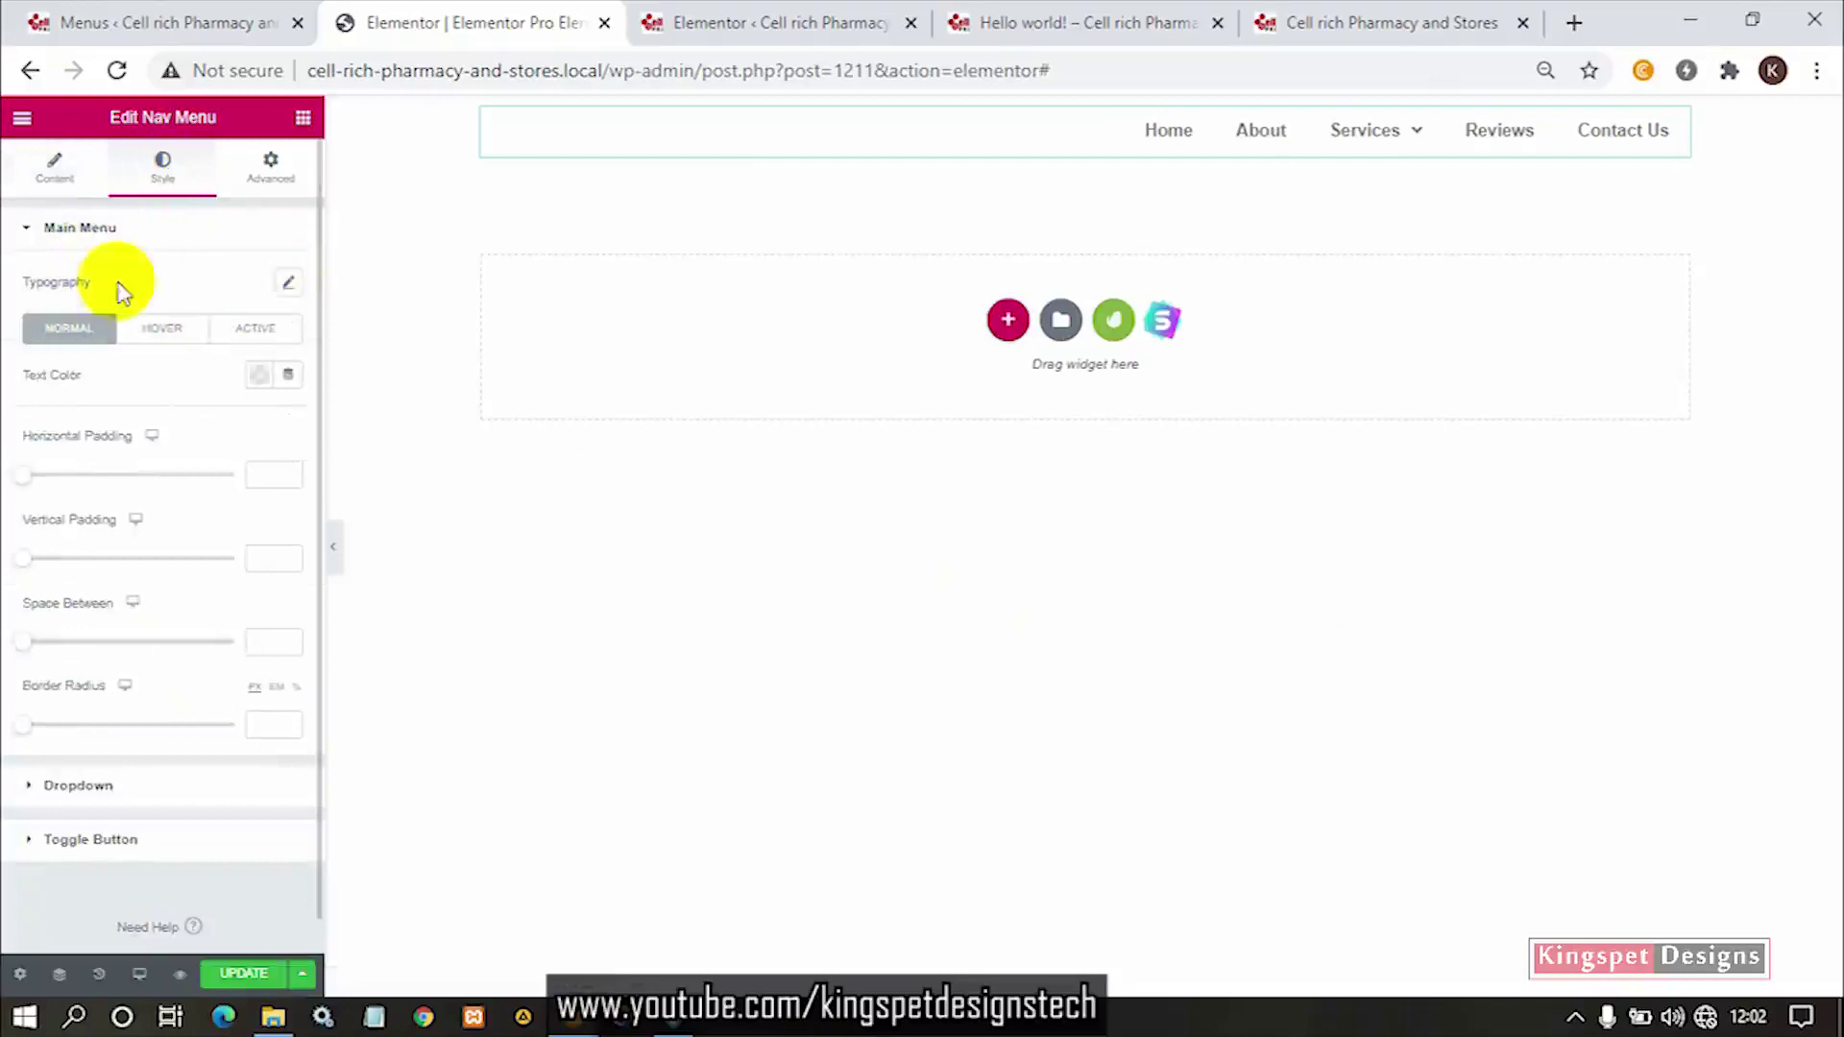
click(281, 286)
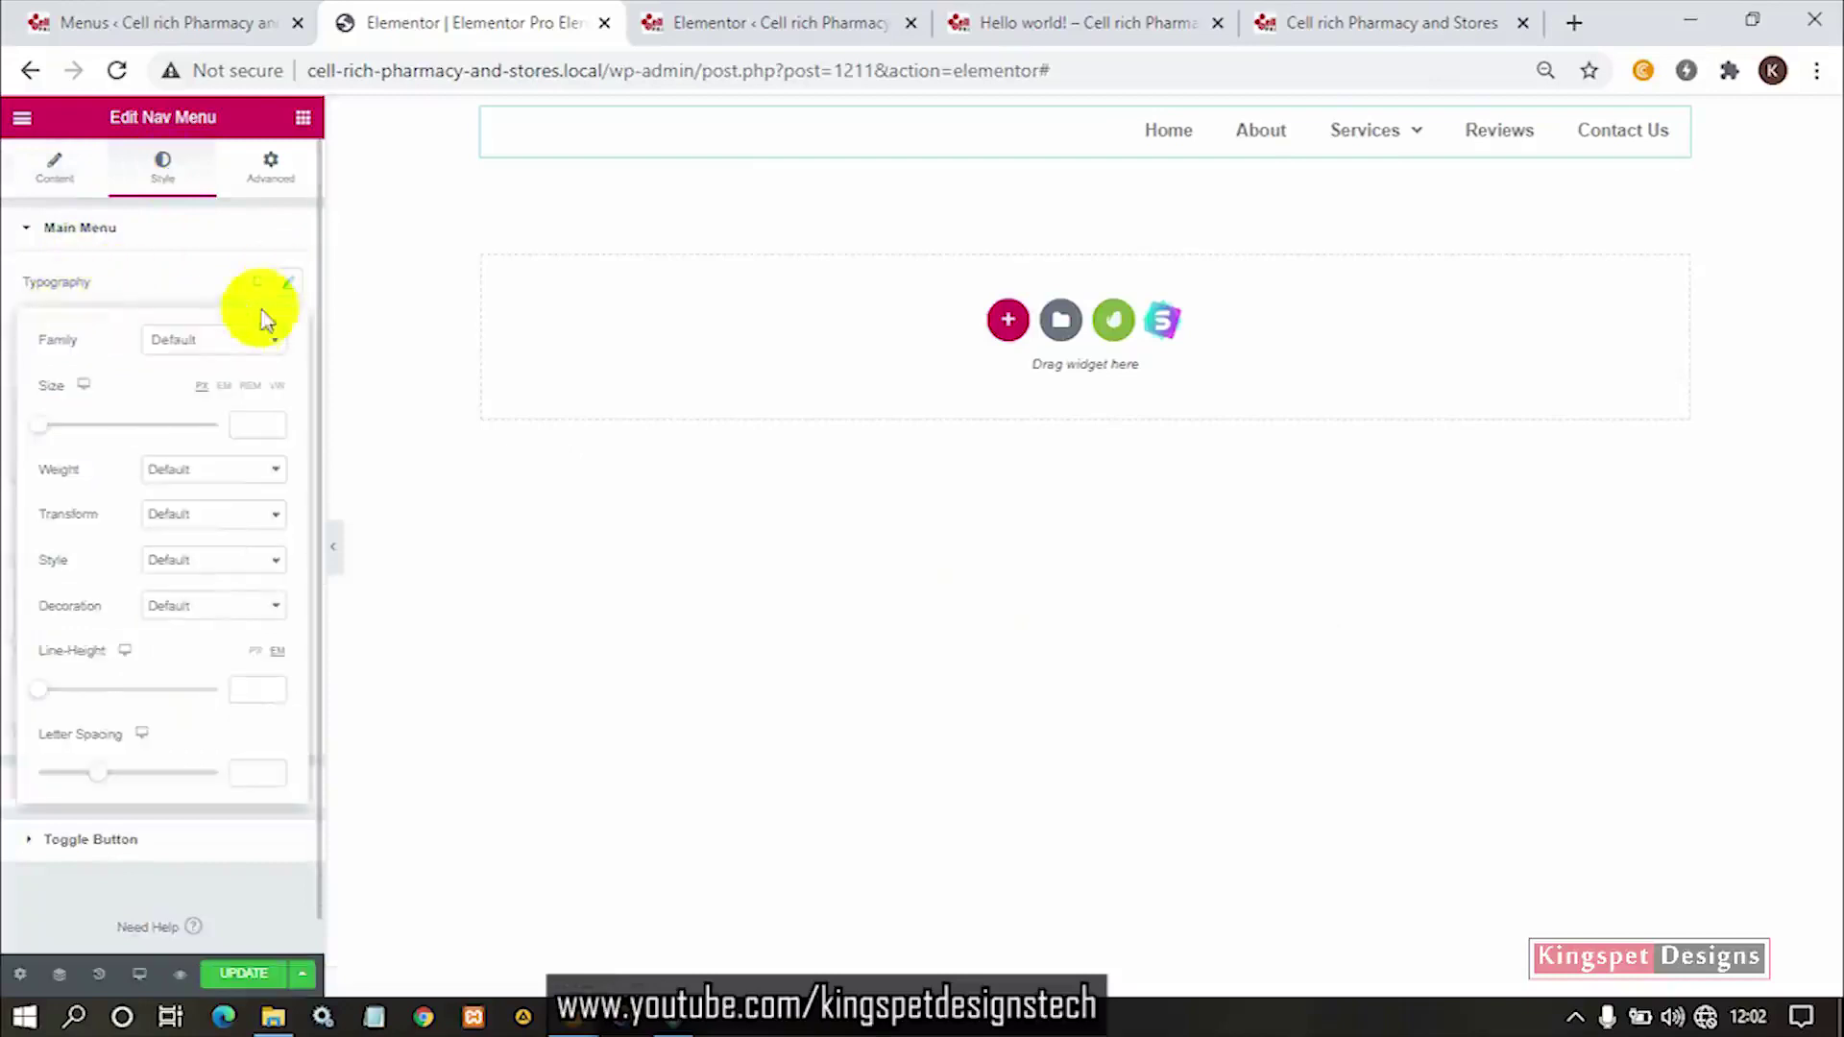
click(228, 349)
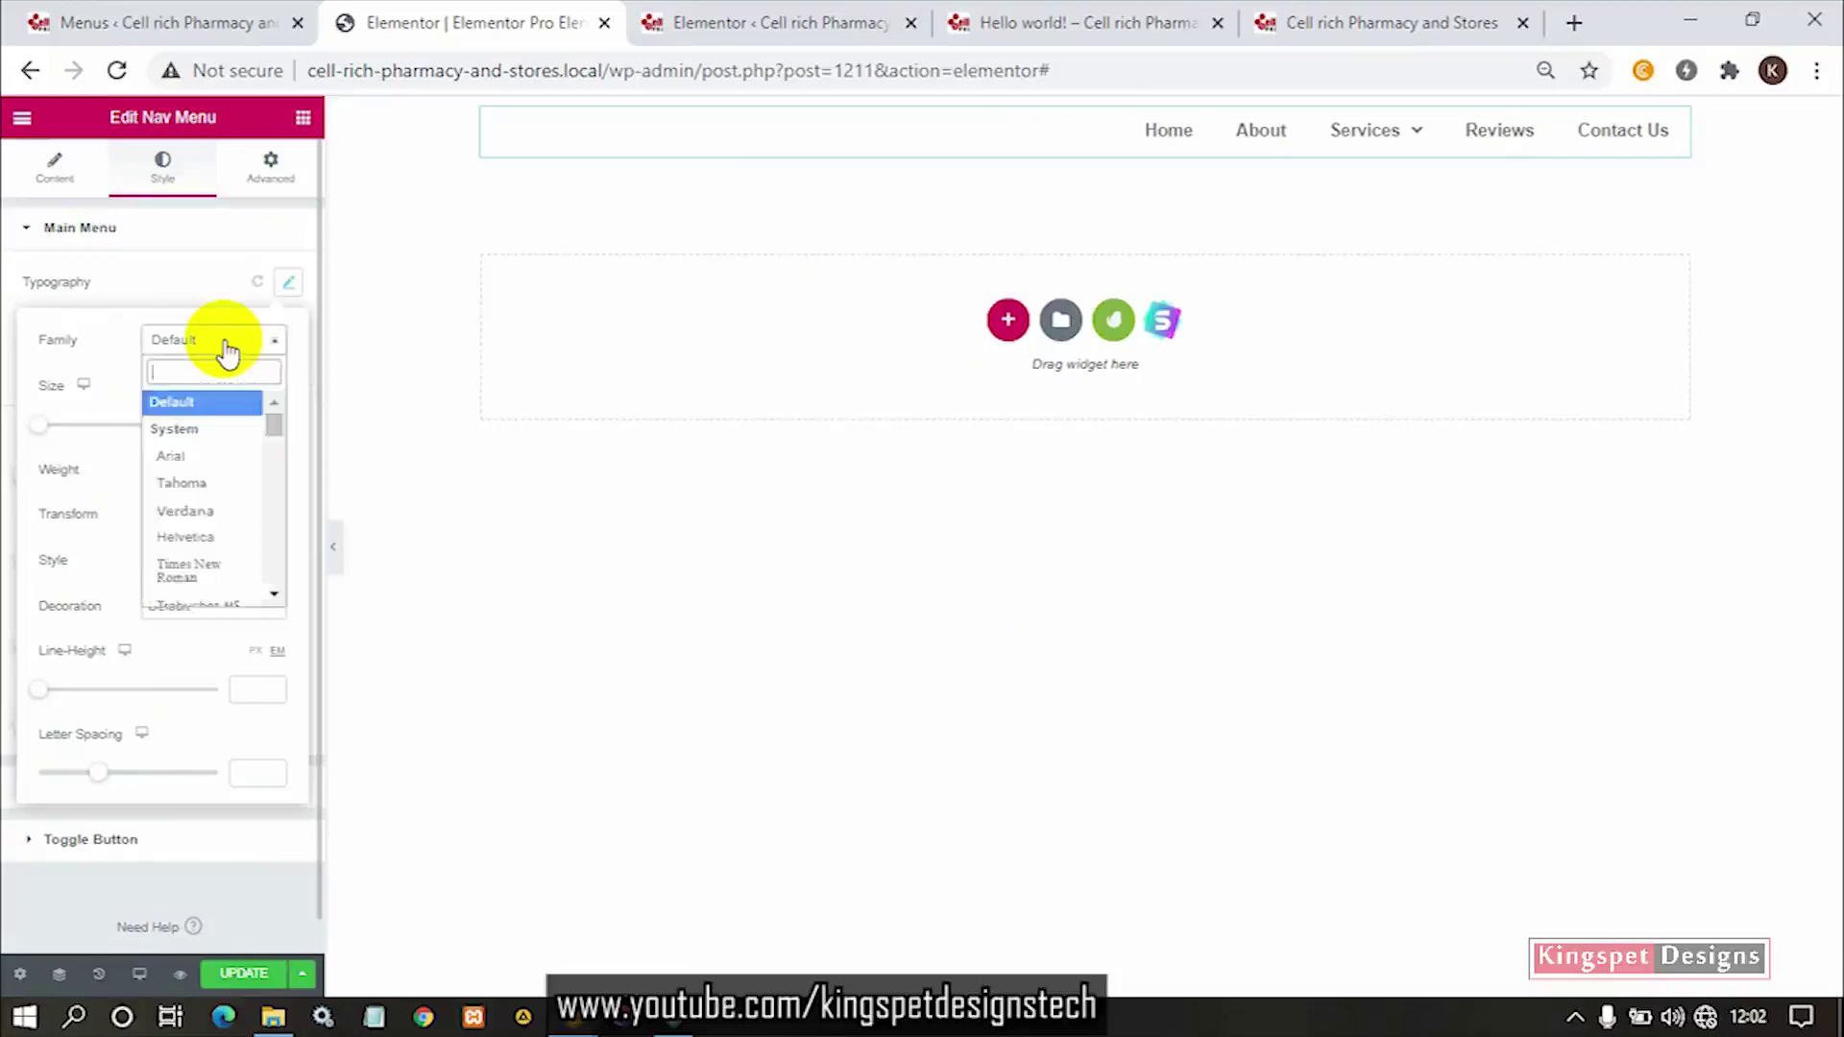
click(195, 485)
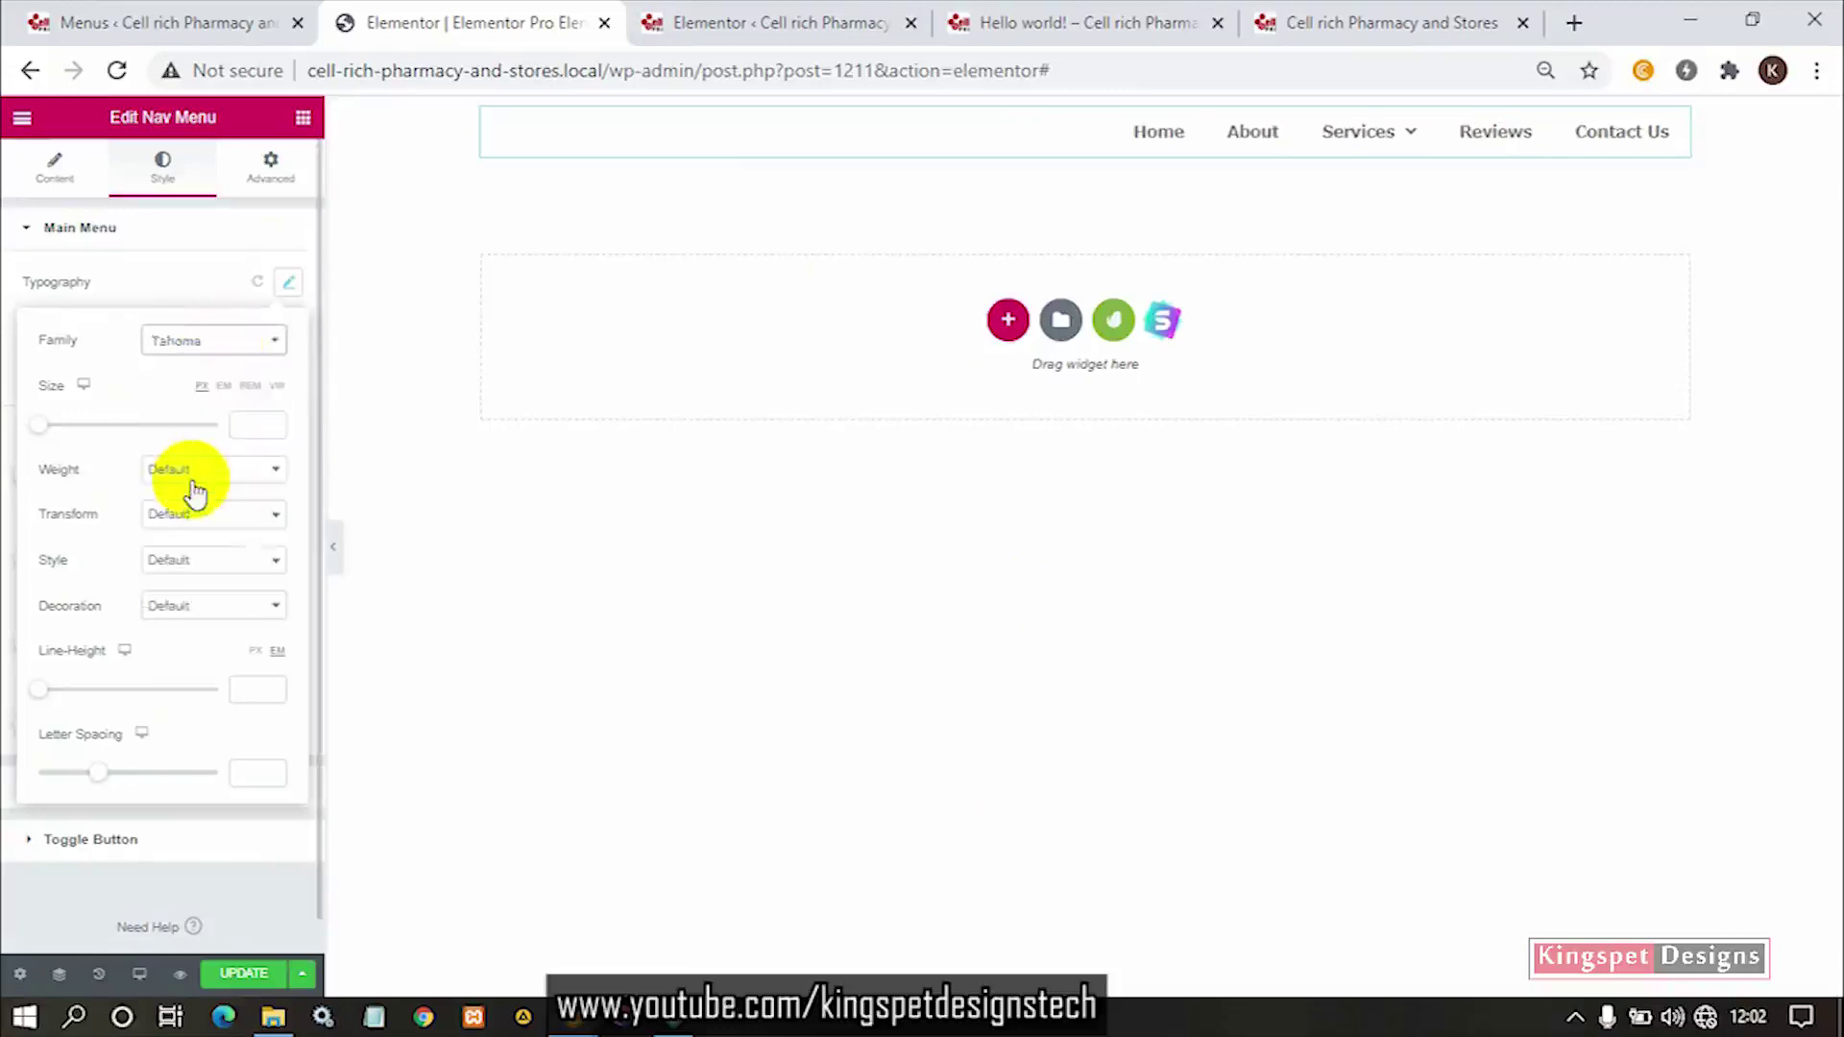
click(272, 346)
click(269, 353)
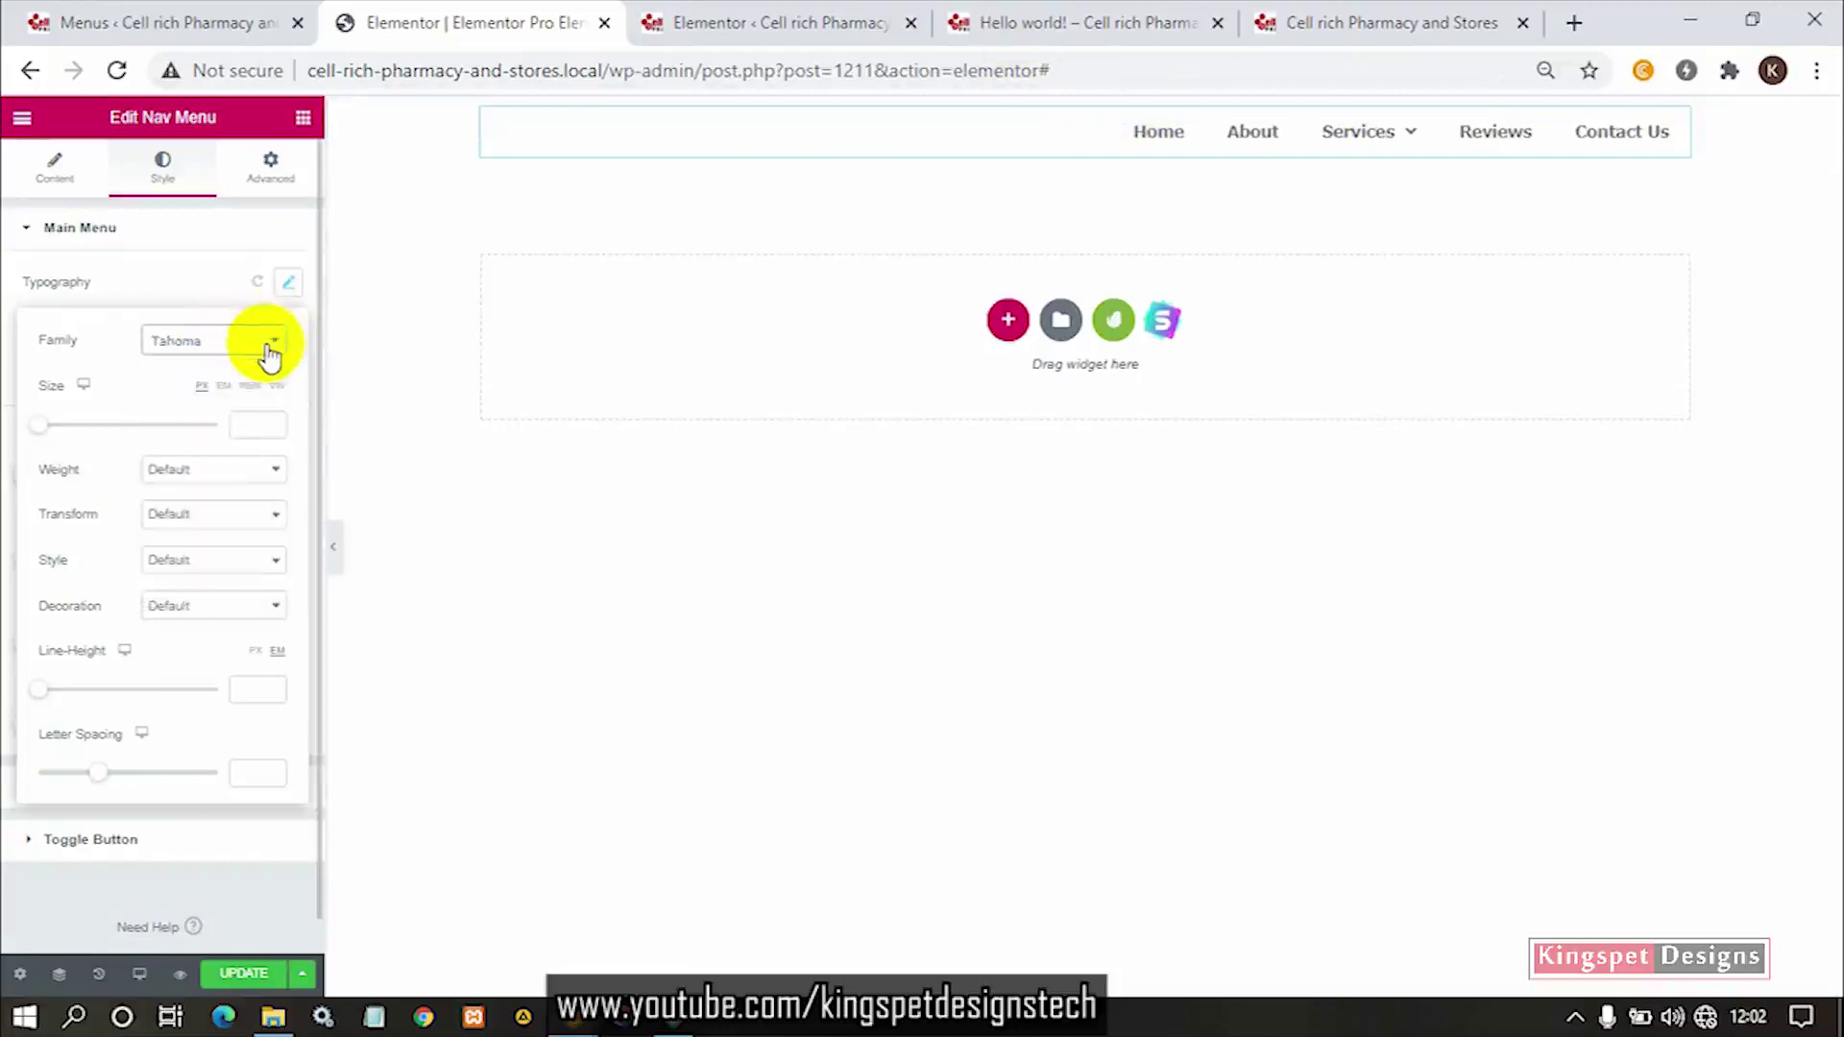
click(269, 351)
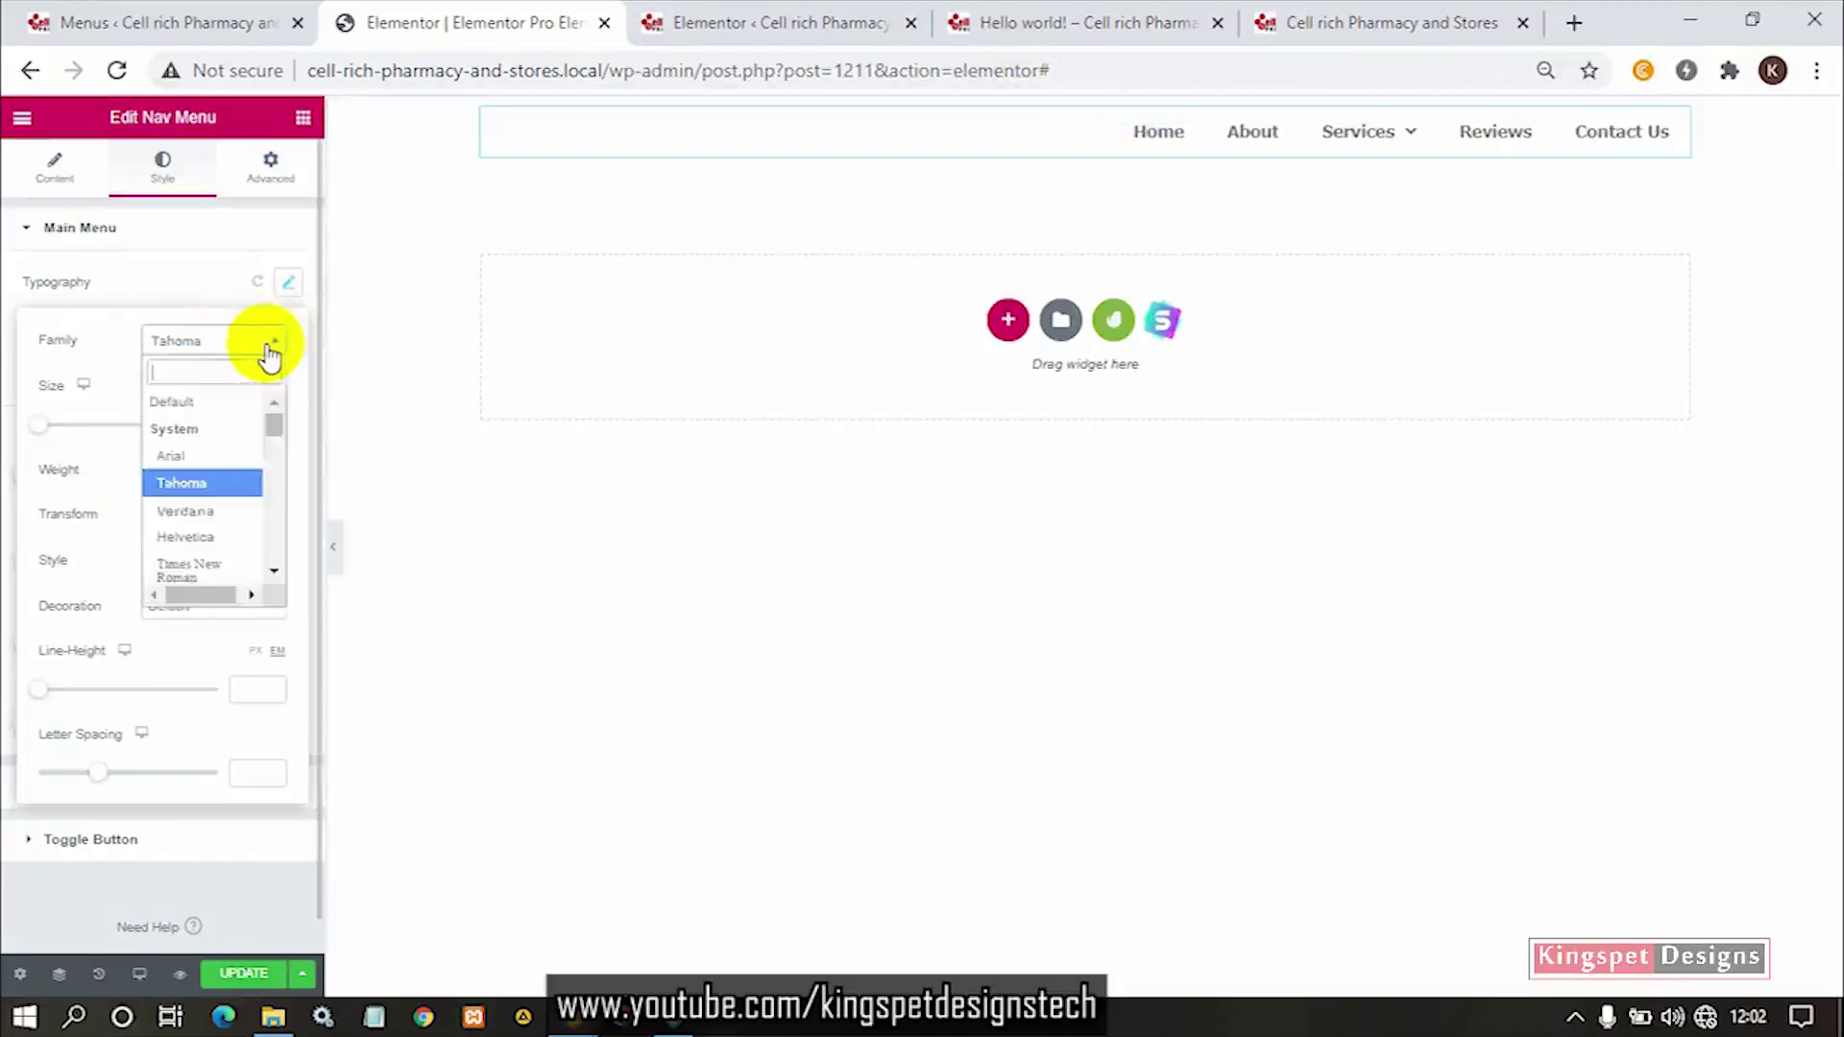
click(233, 531)
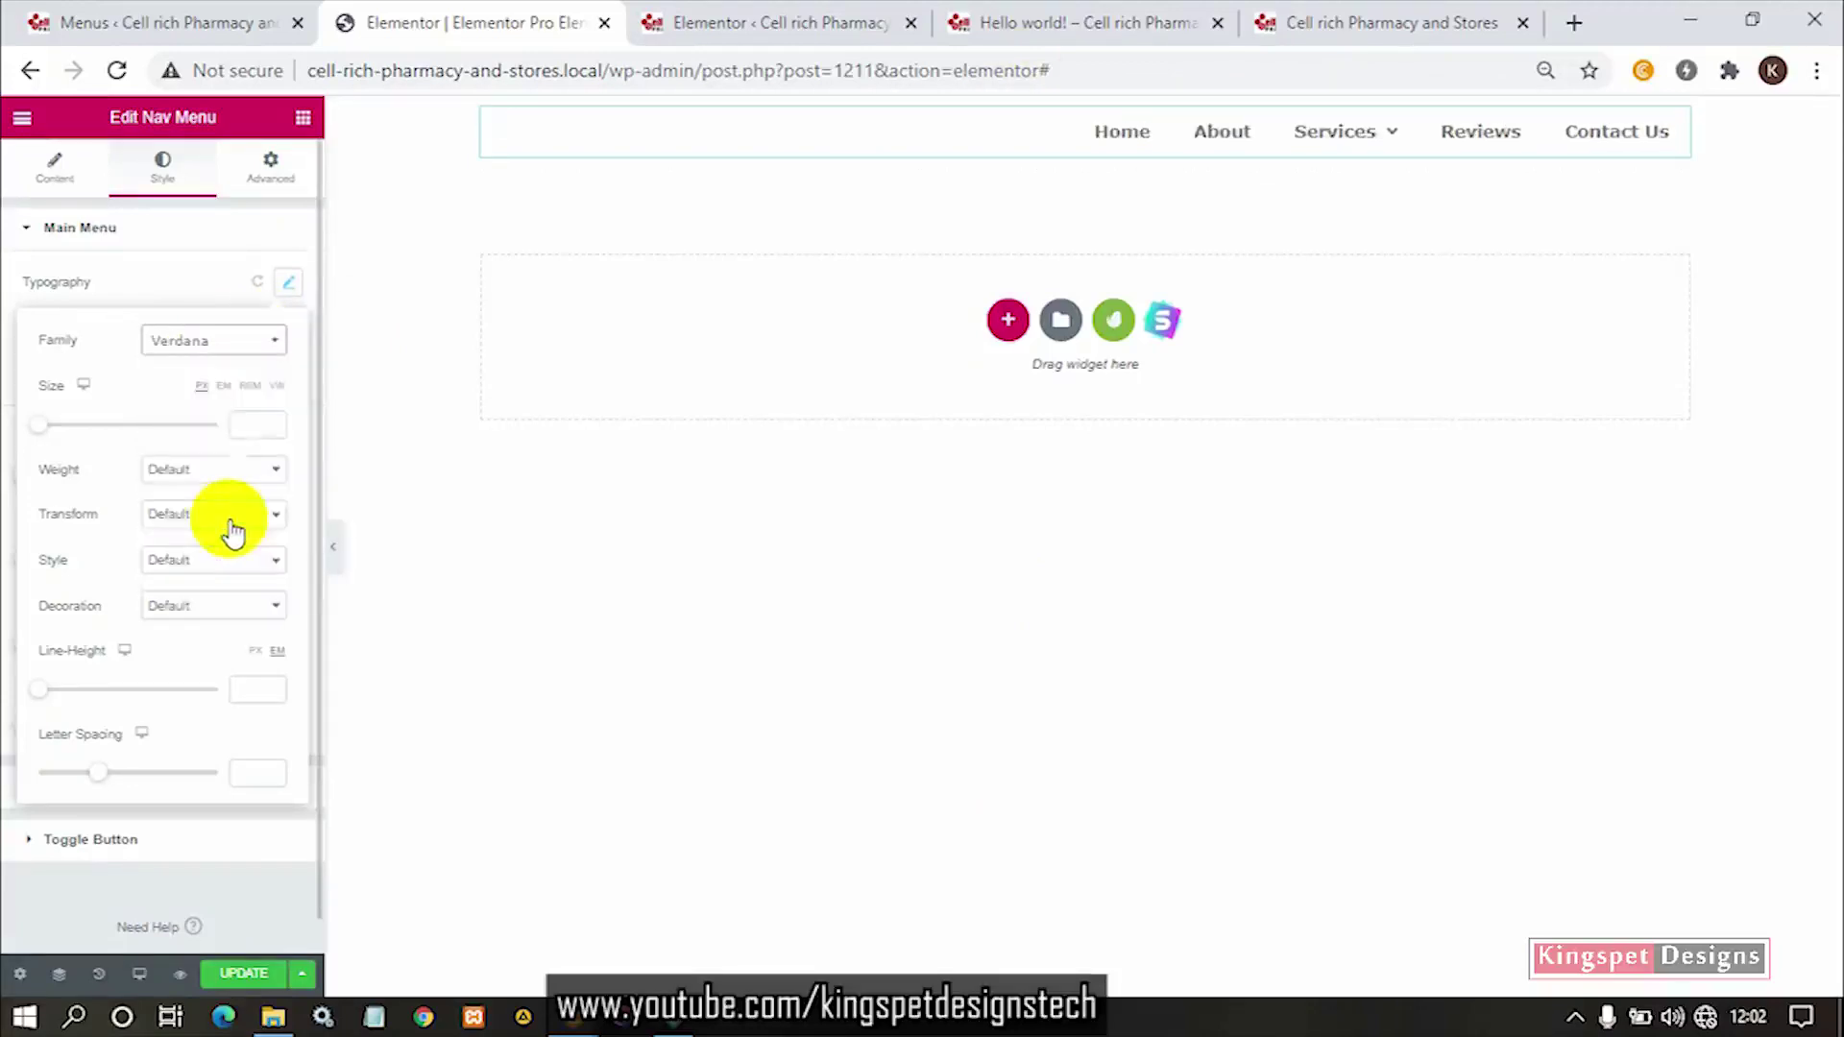
click(233, 362)
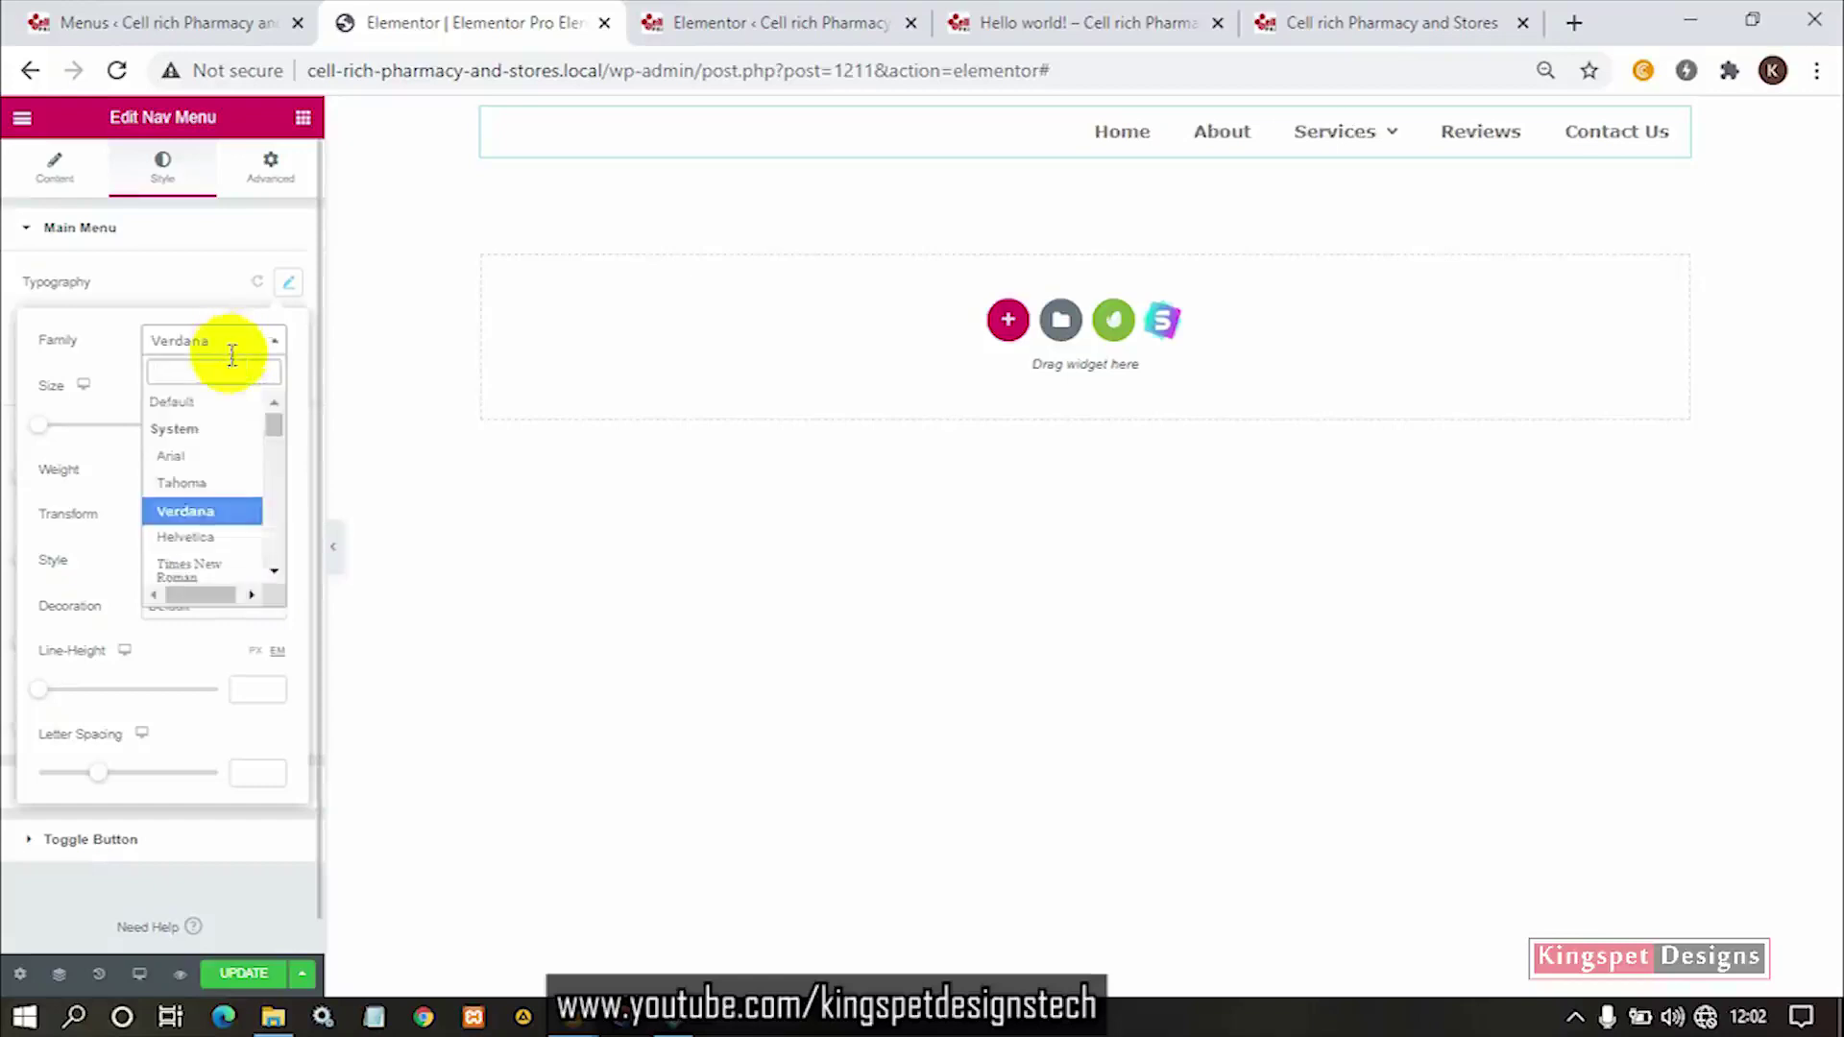
click(220, 536)
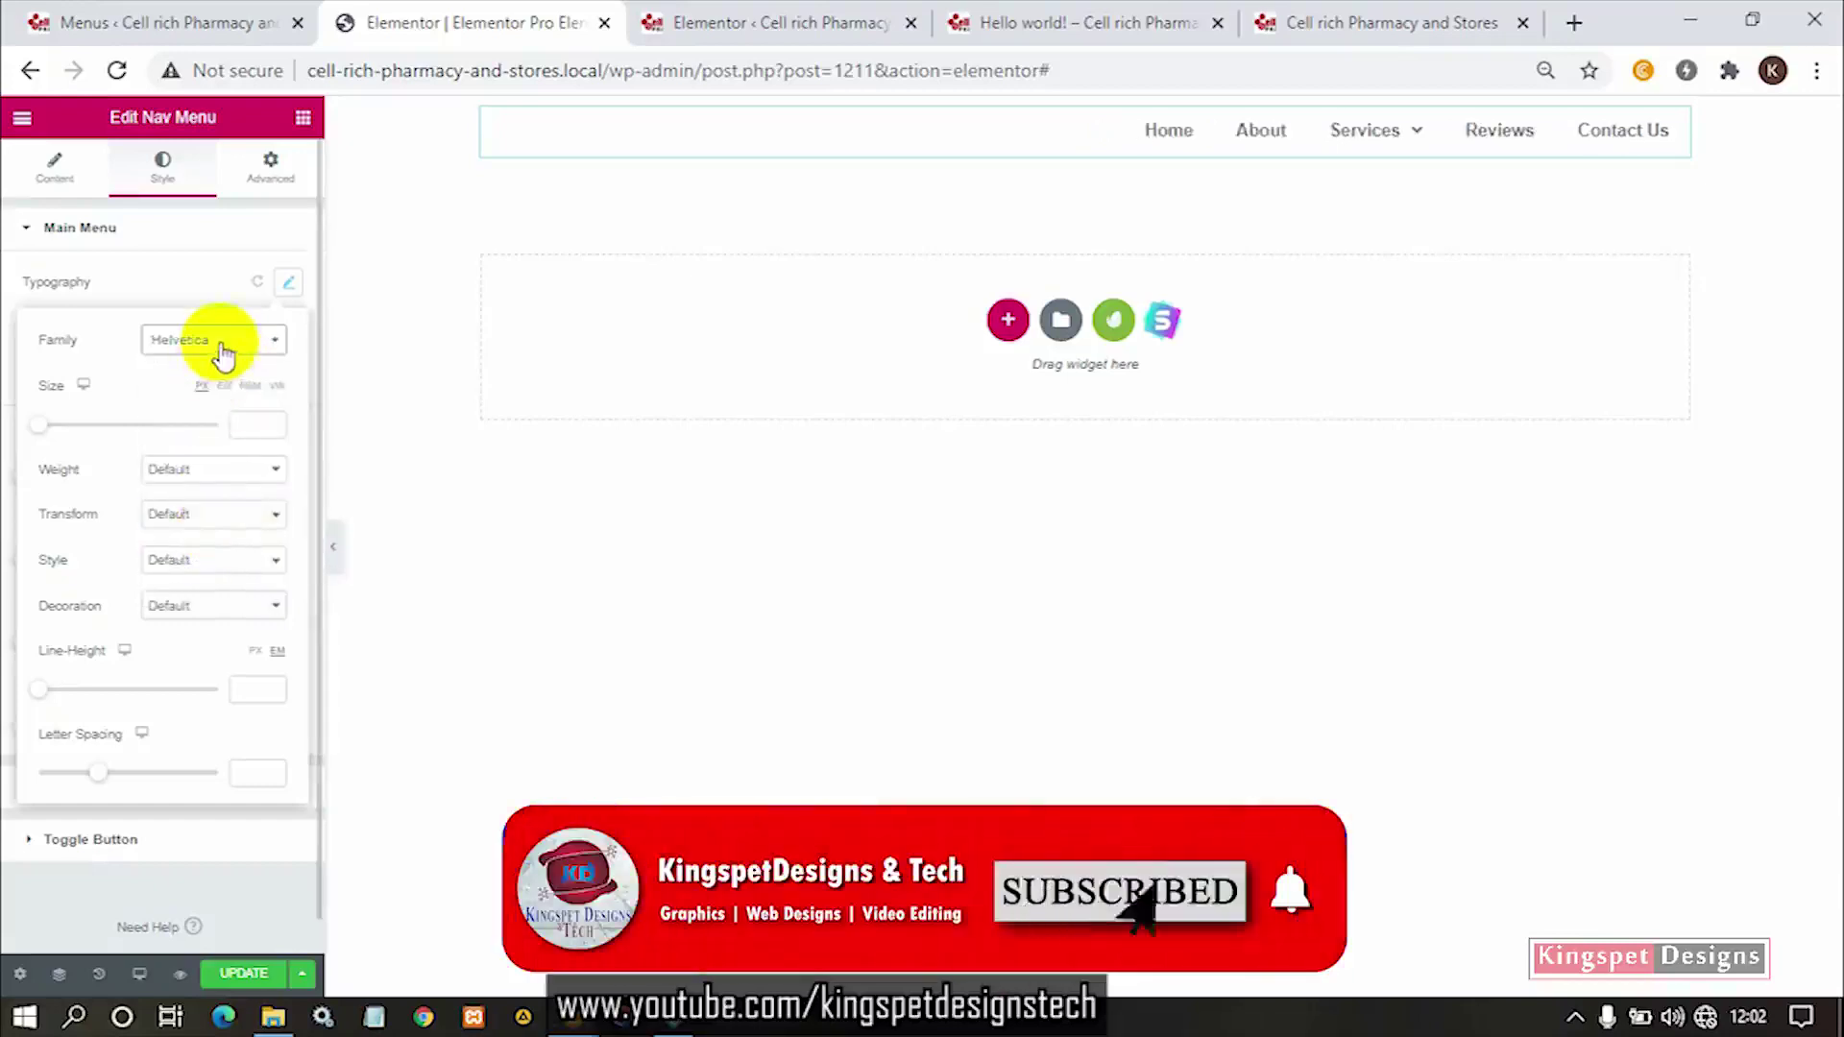
Set the main menu's font size to 16 px.
mouse_move(39, 424)
mouse_down()
mouse_move(93, 424)
mouse_move(56, 434)
mouse_up()
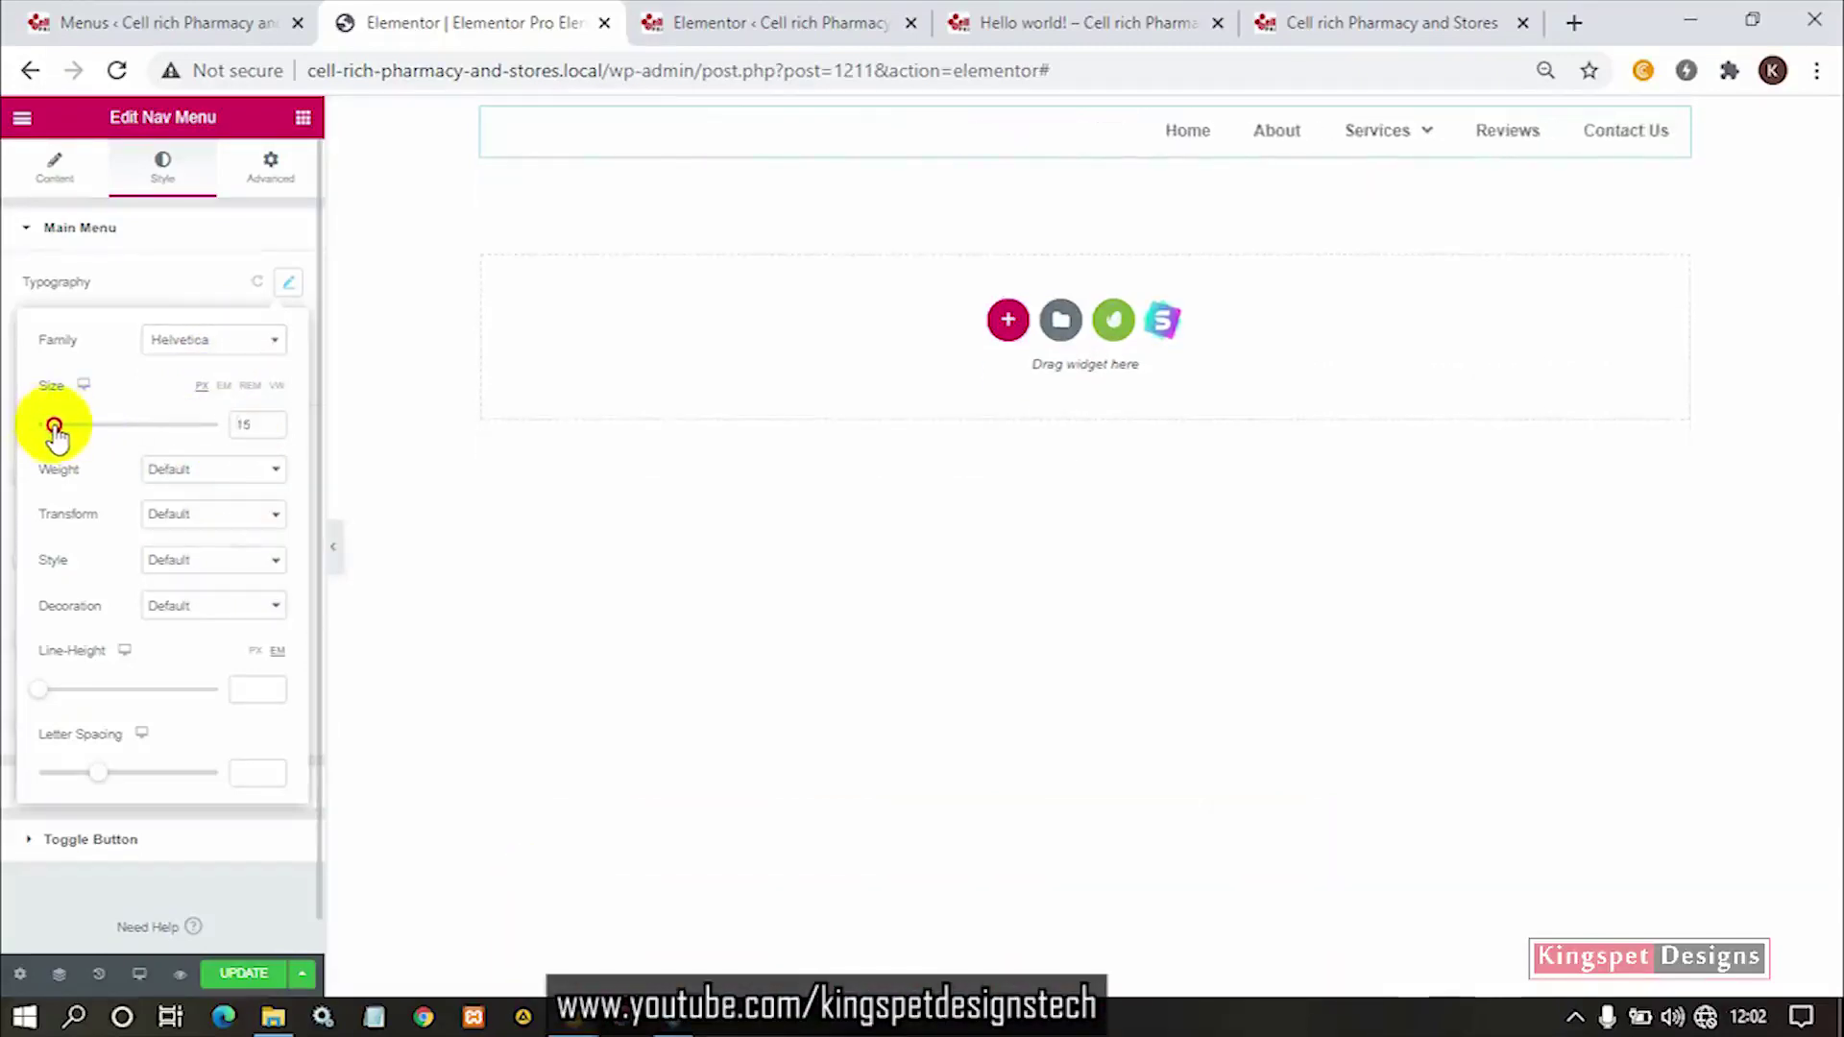
click(256, 425)
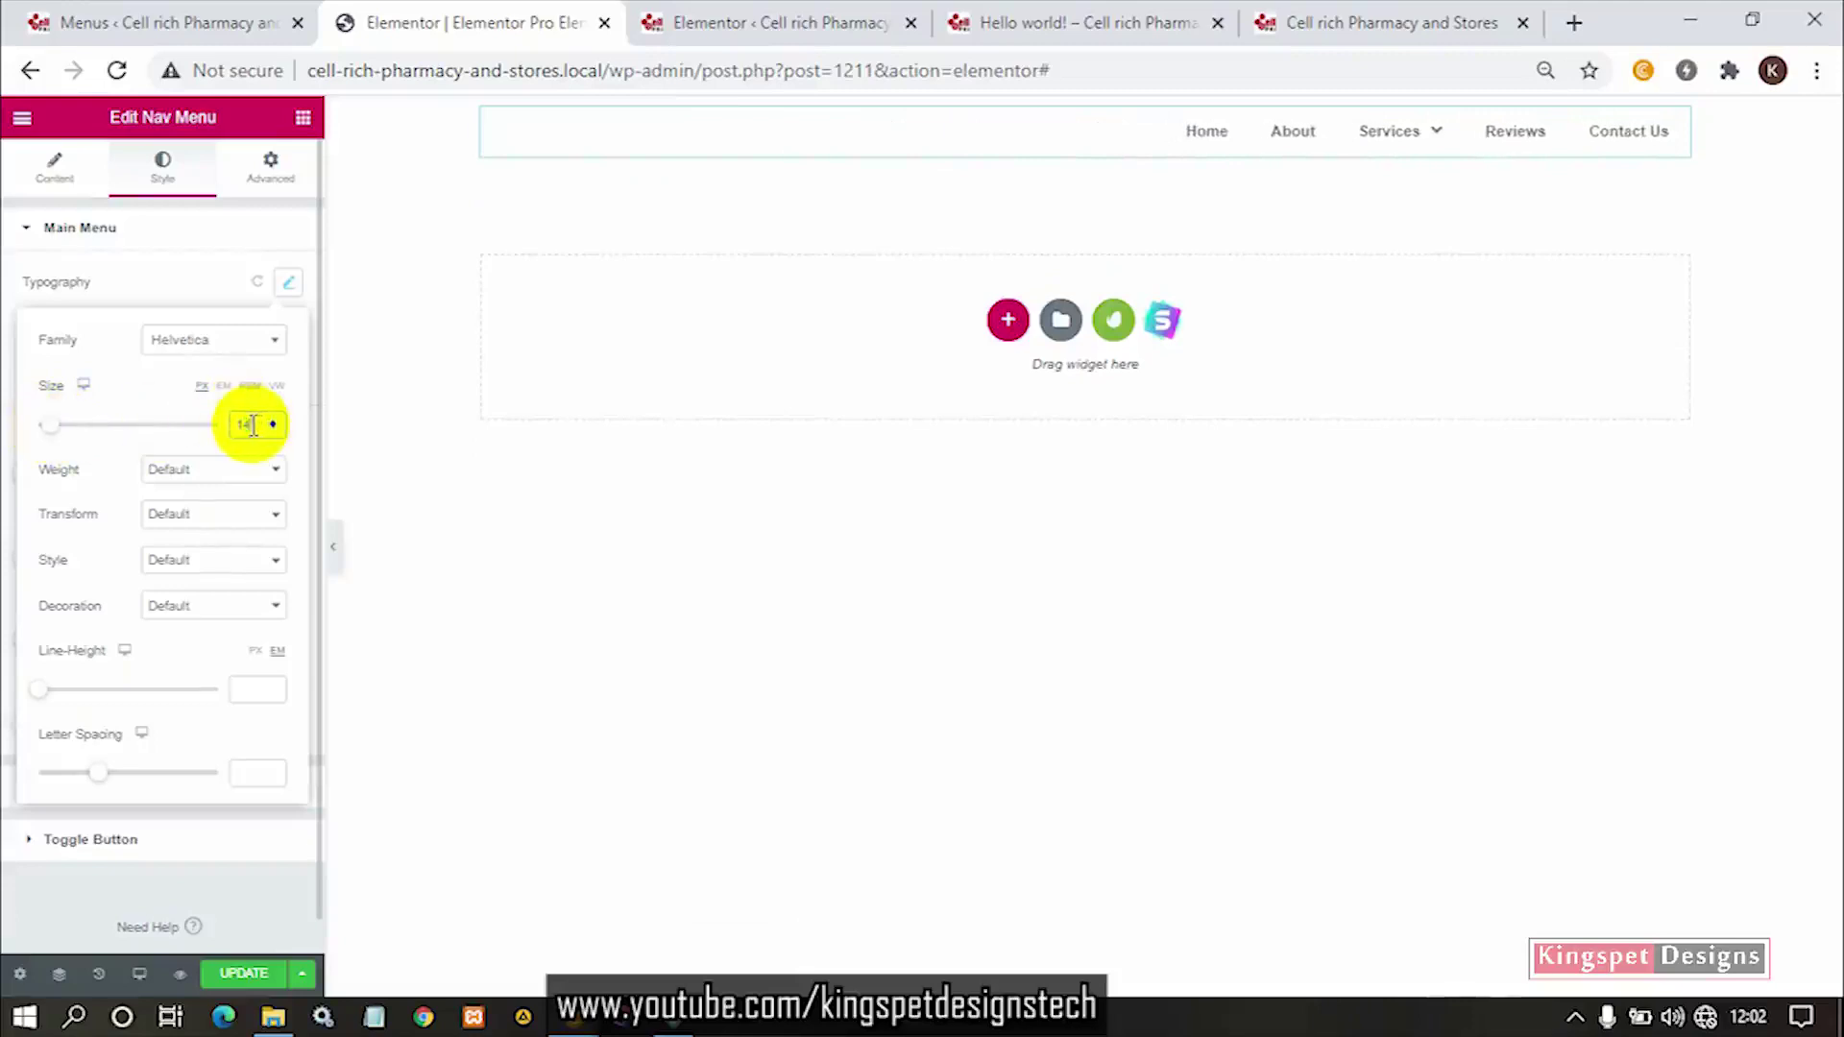
click(274, 419)
click(274, 420)
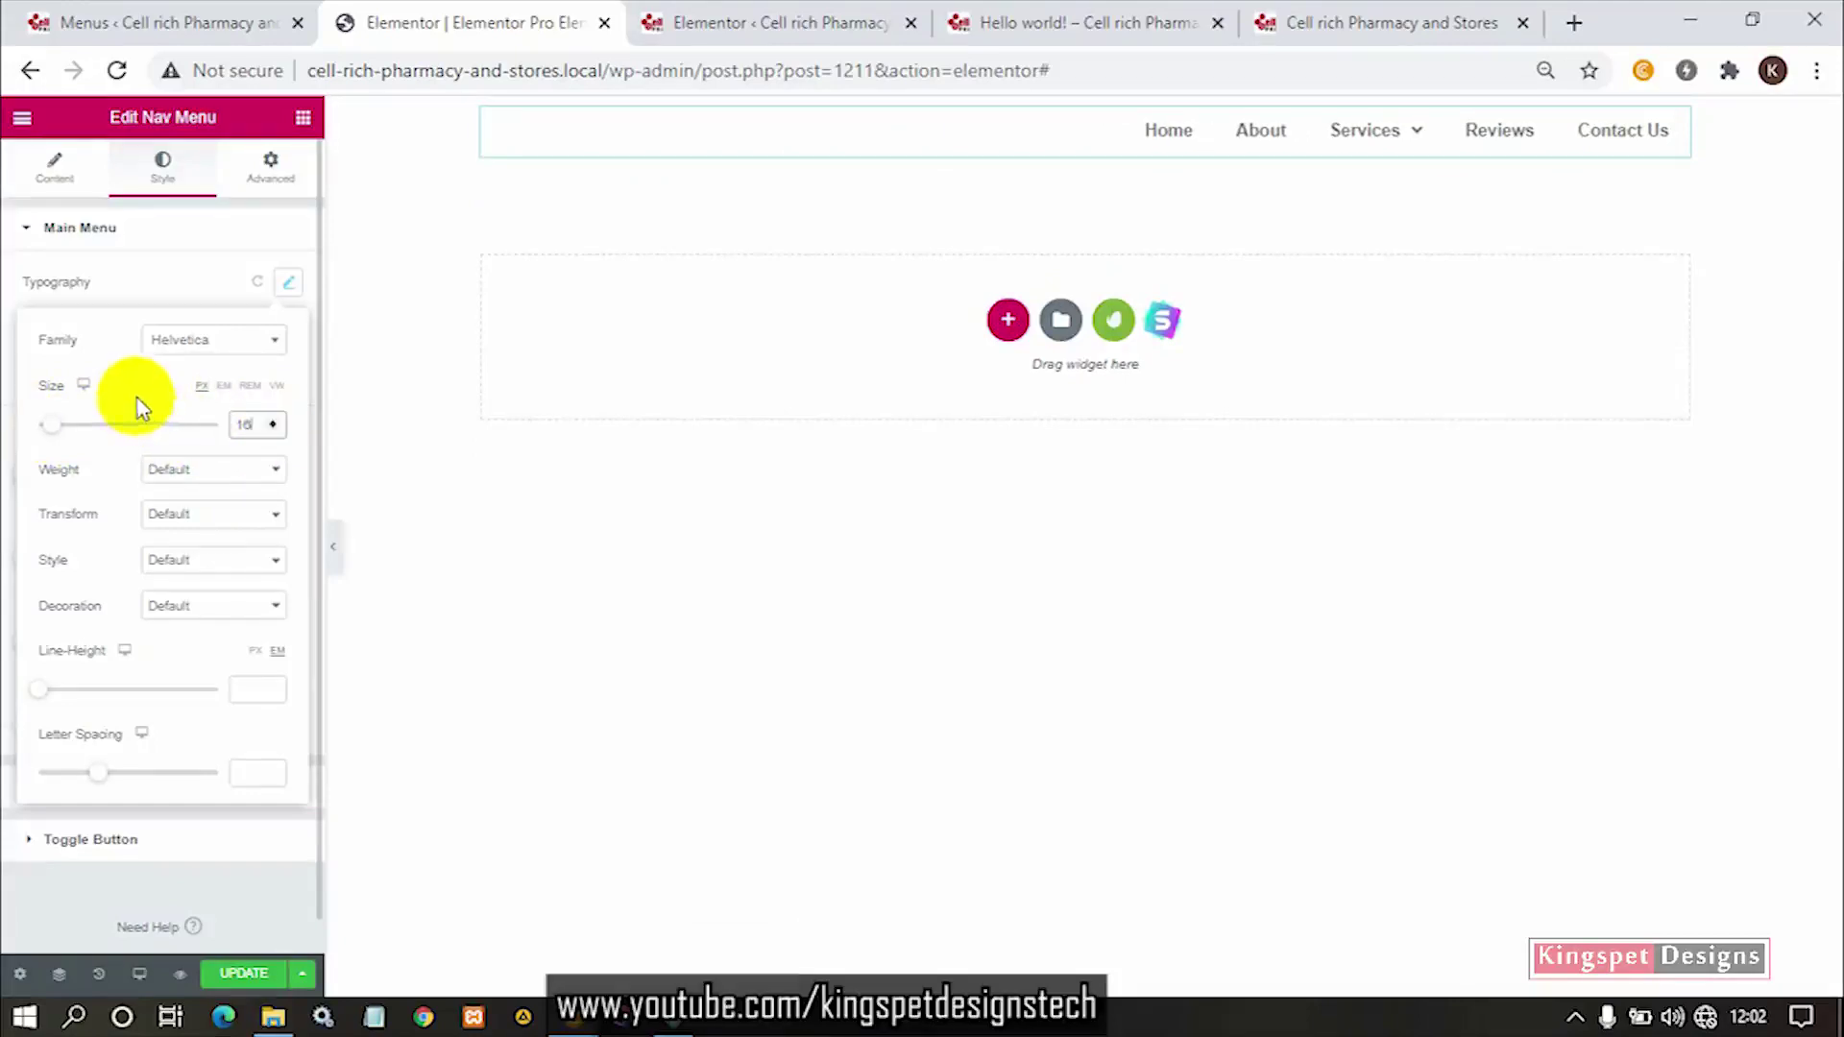
Try font weights 500 and Bold on the main menu text and restore the weight to Default.
click(212, 470)
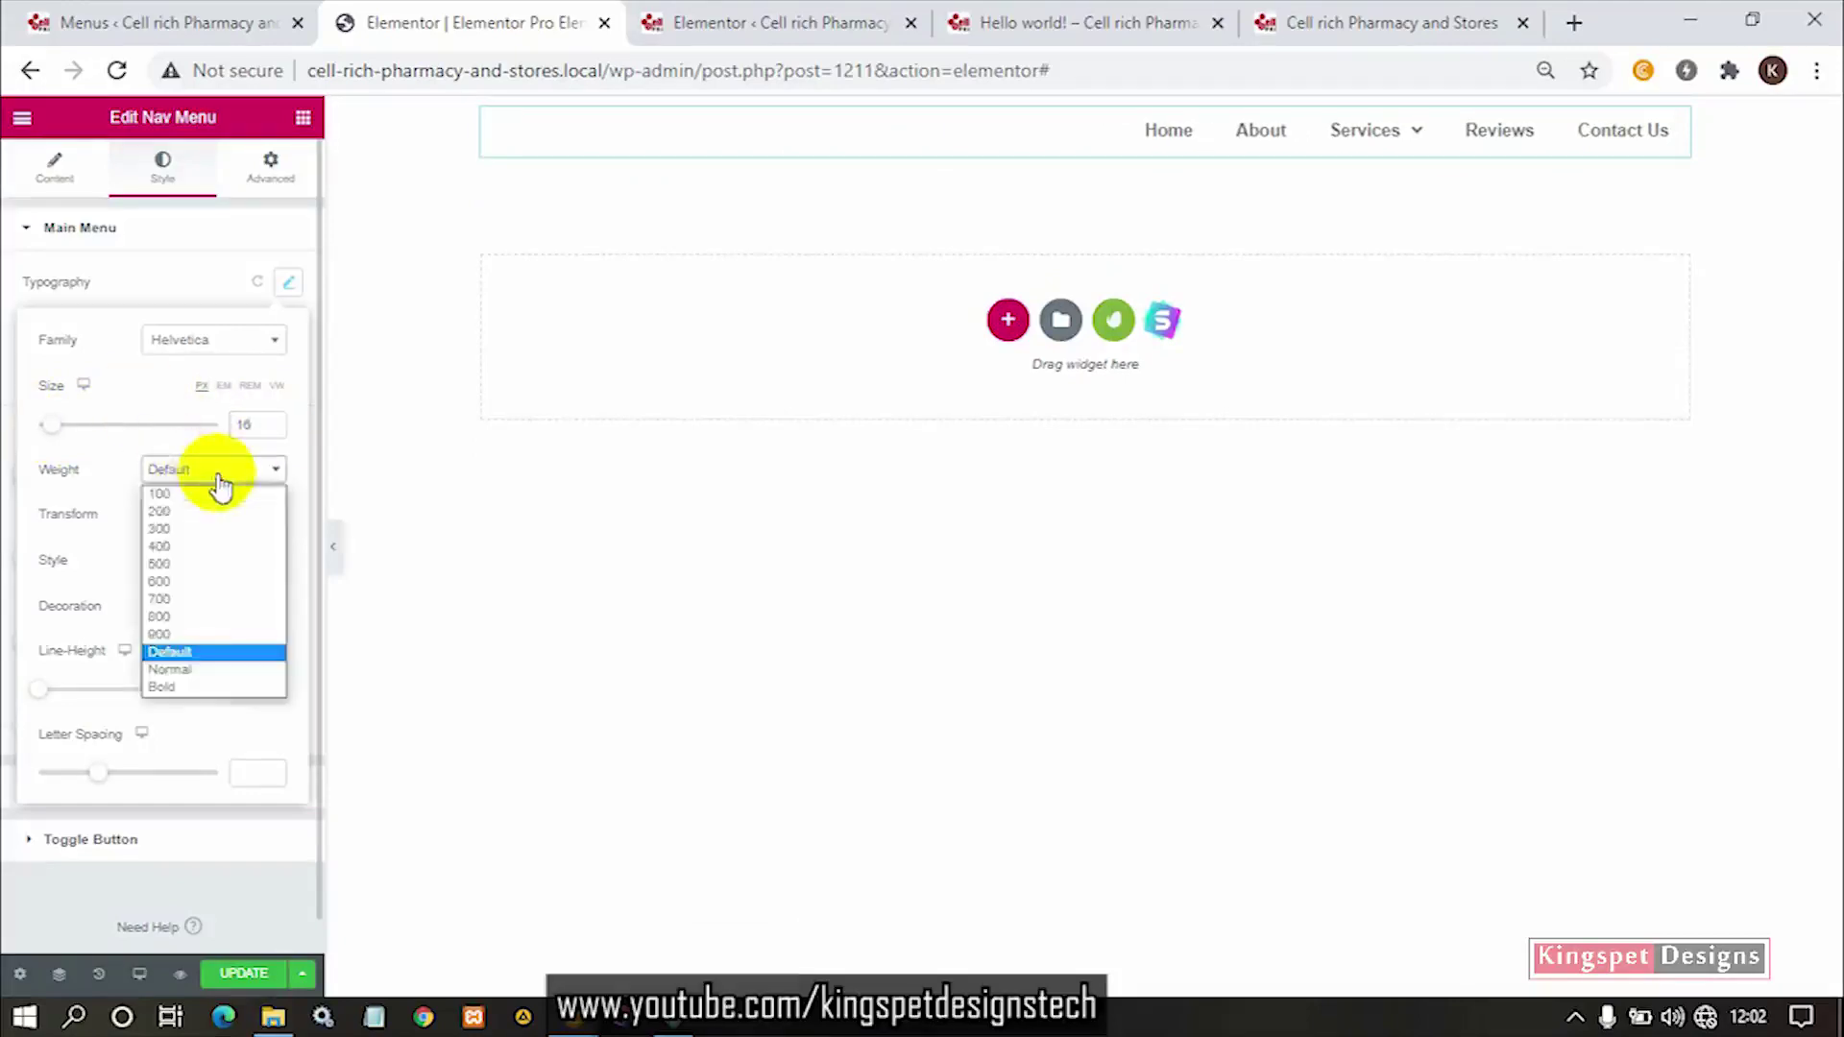
click(180, 571)
click(256, 469)
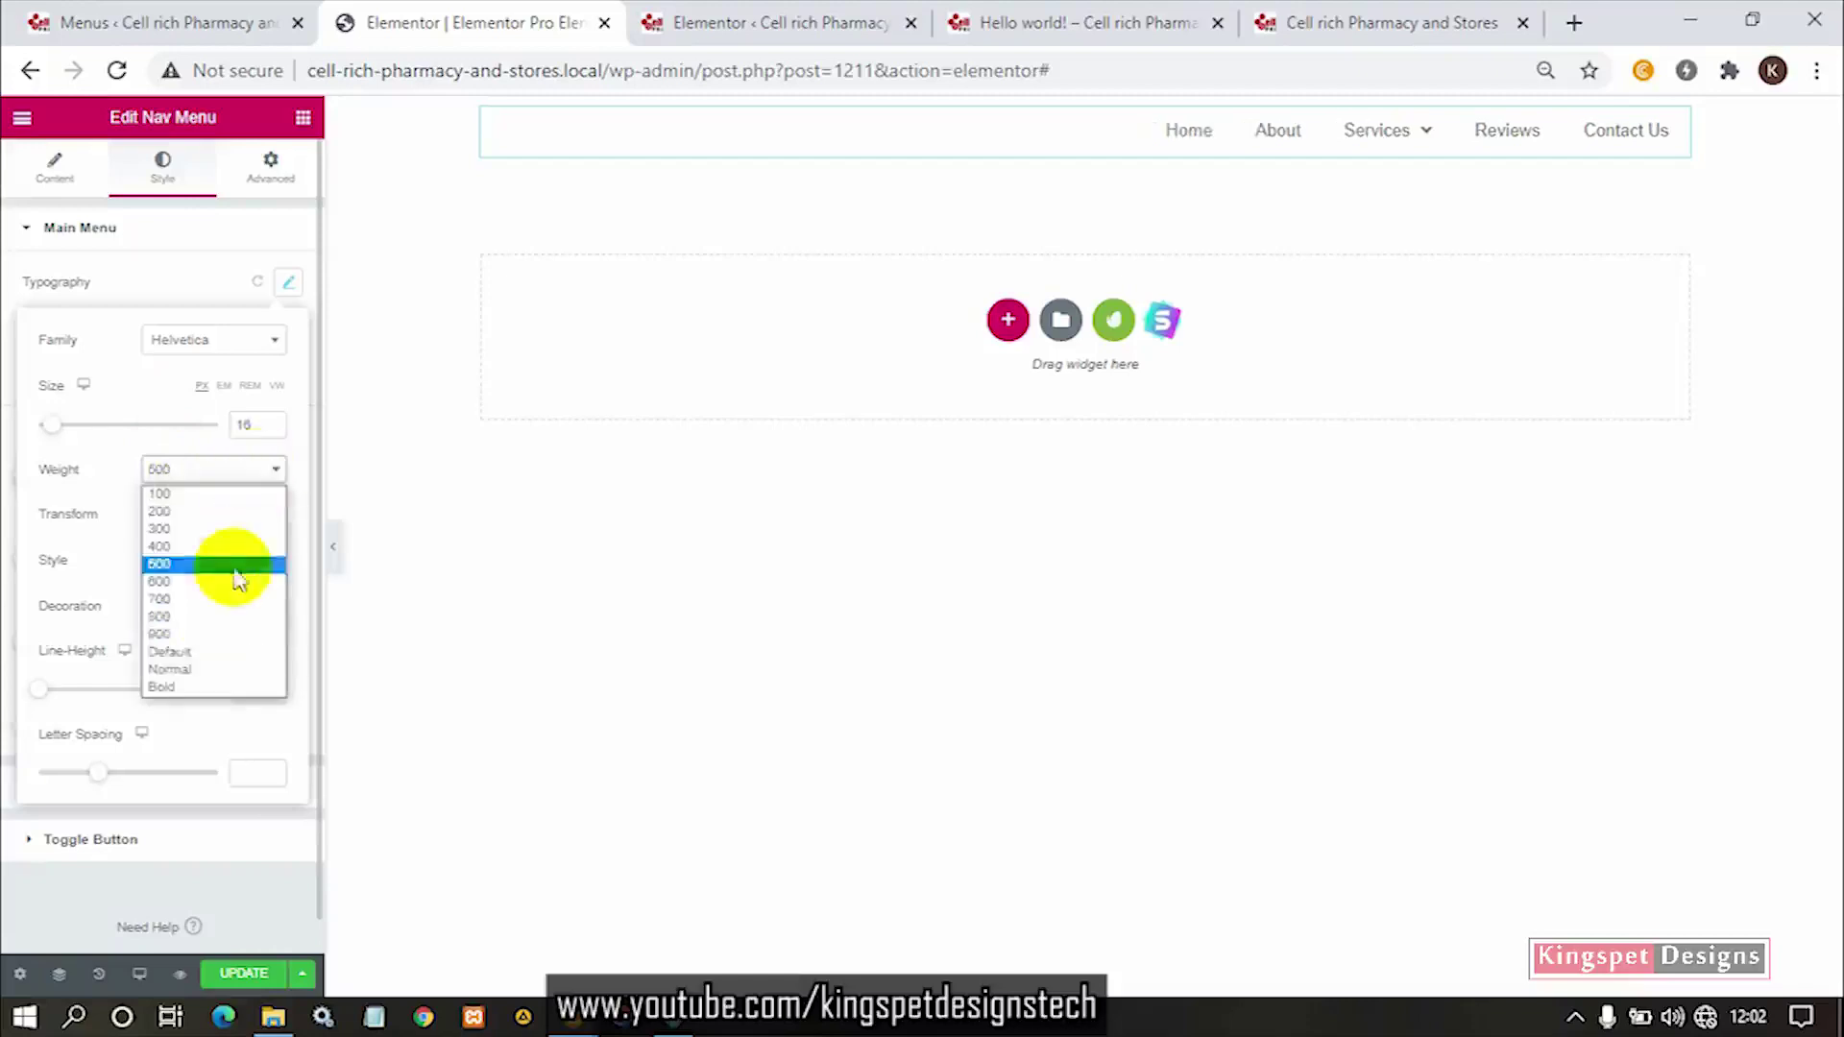
click(206, 688)
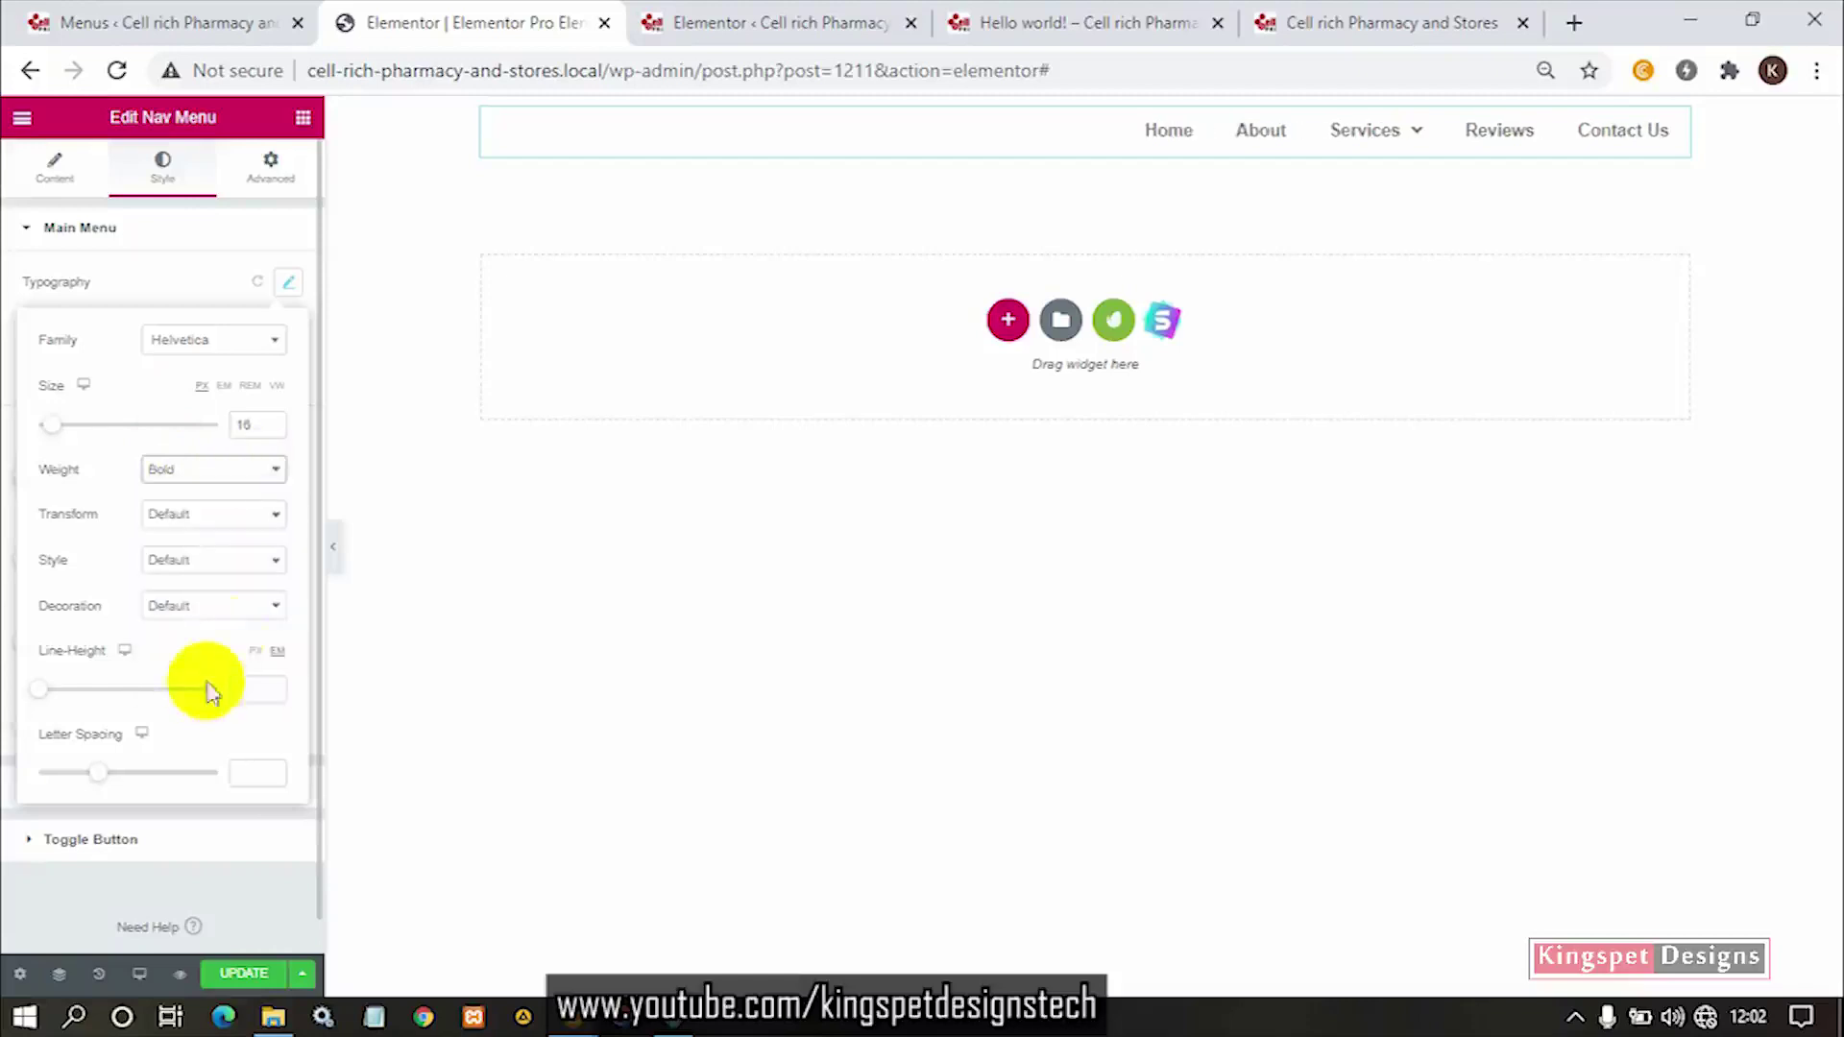
click(256, 472)
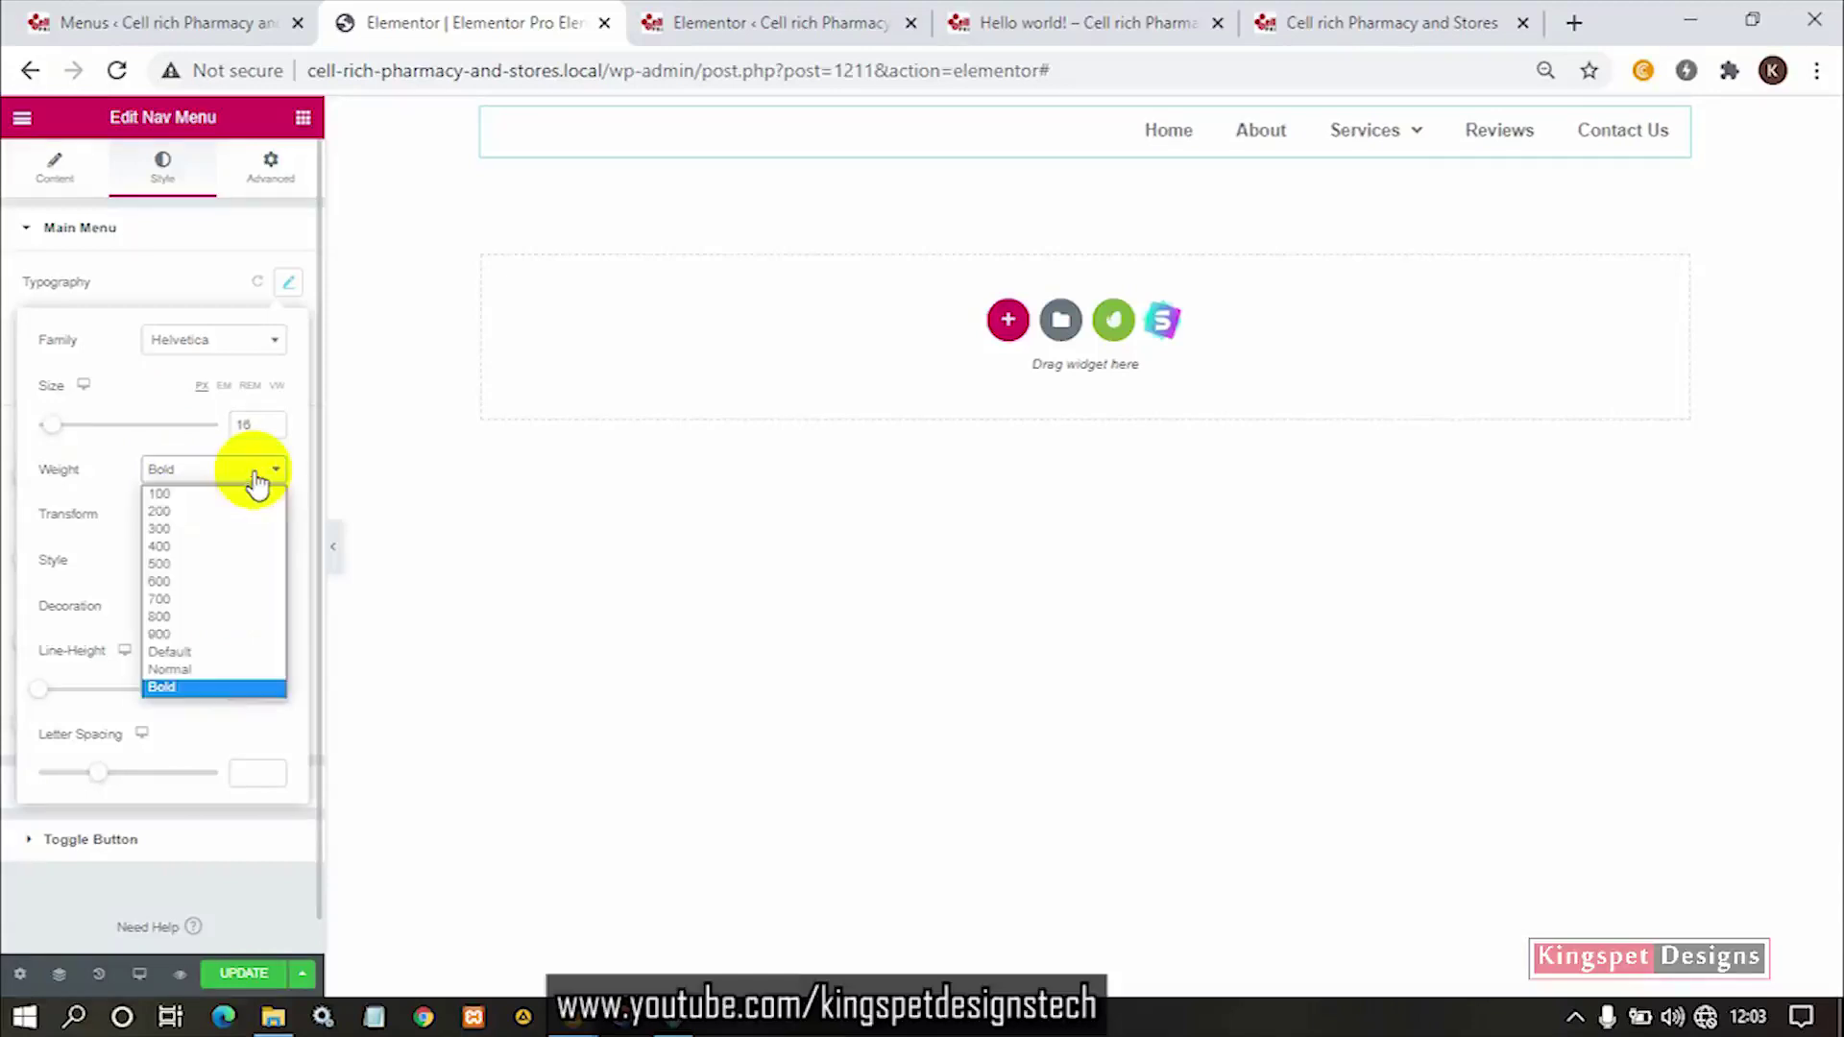
click(205, 651)
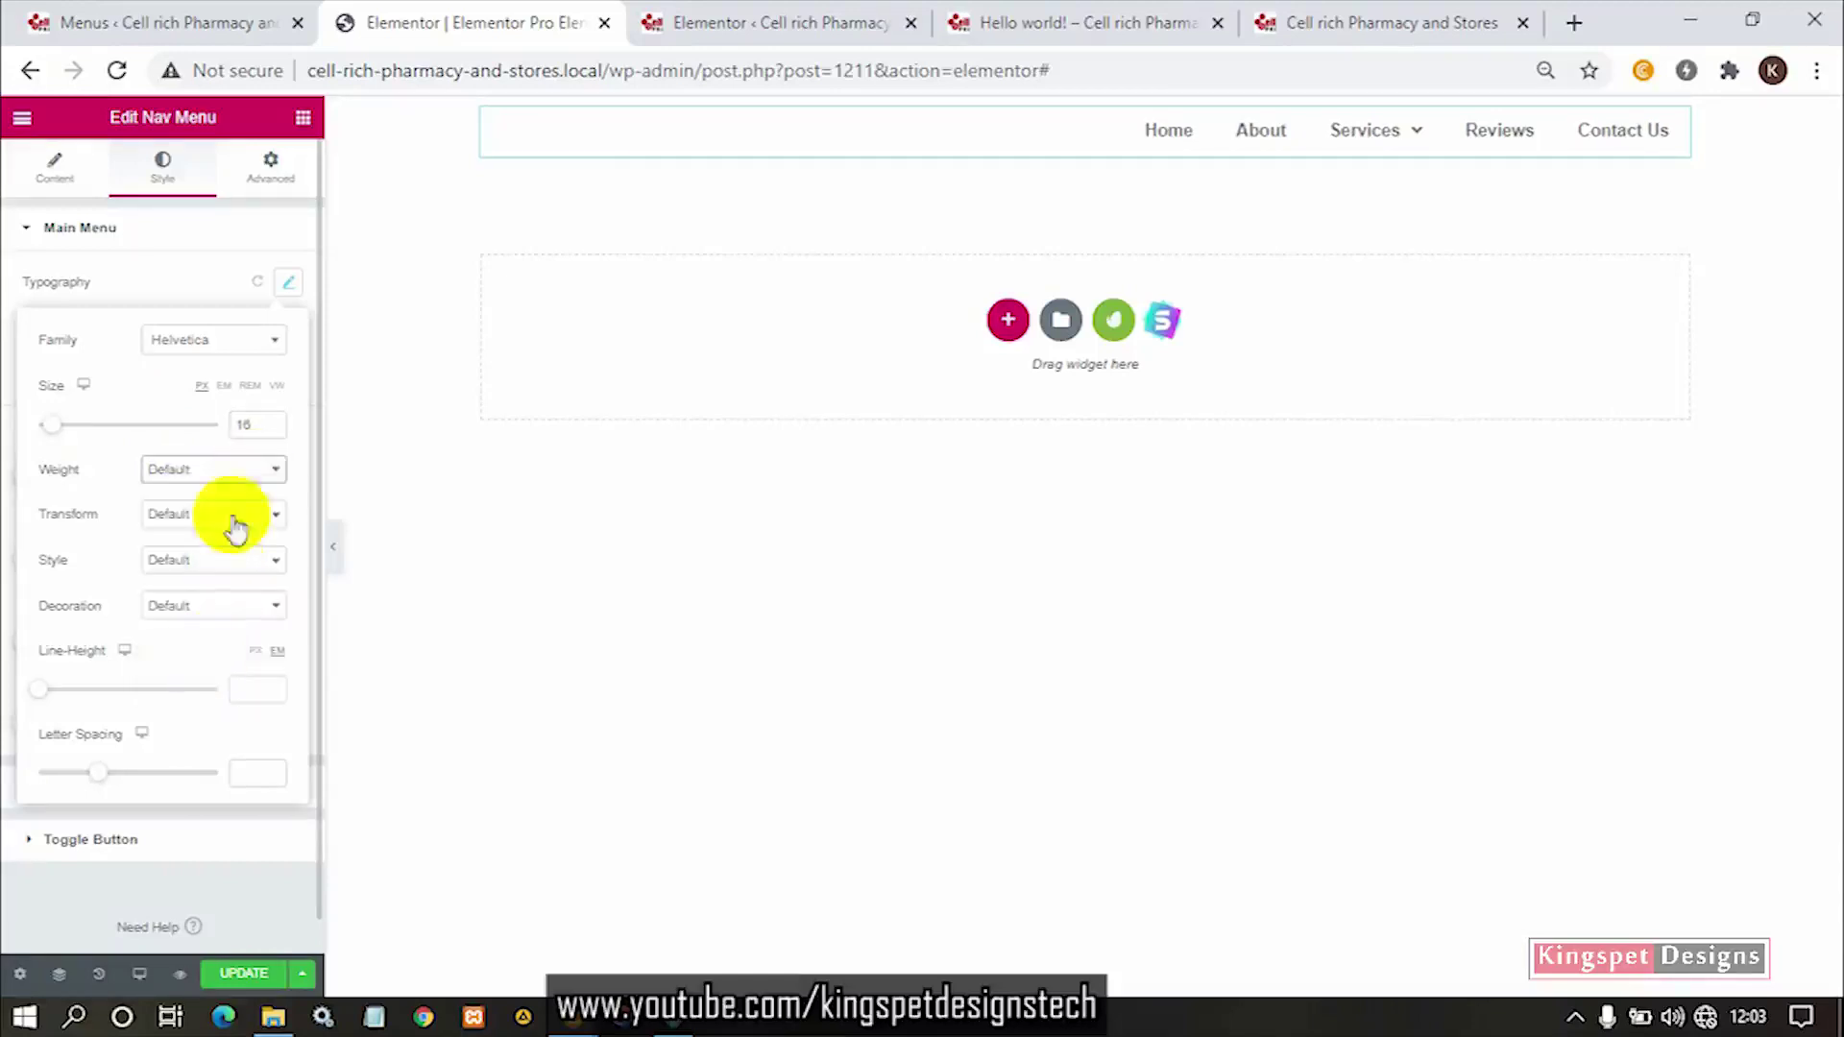
click(240, 475)
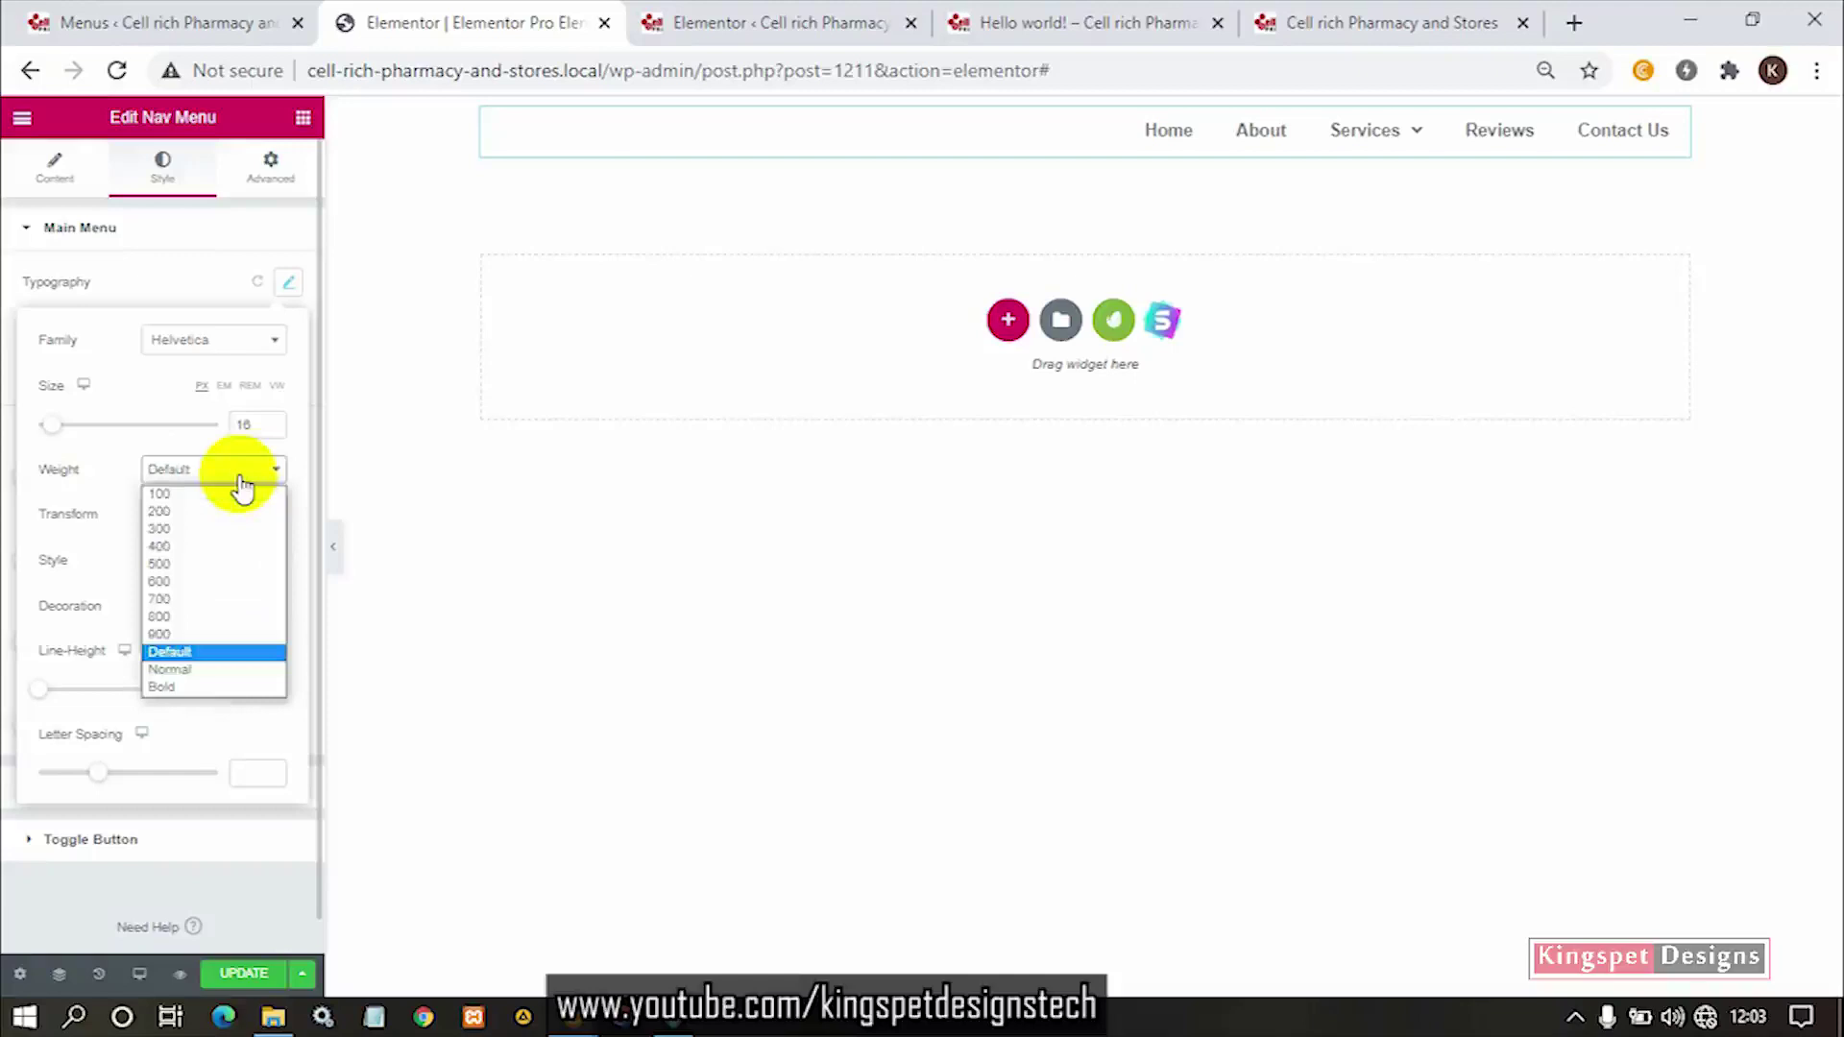
click(115, 454)
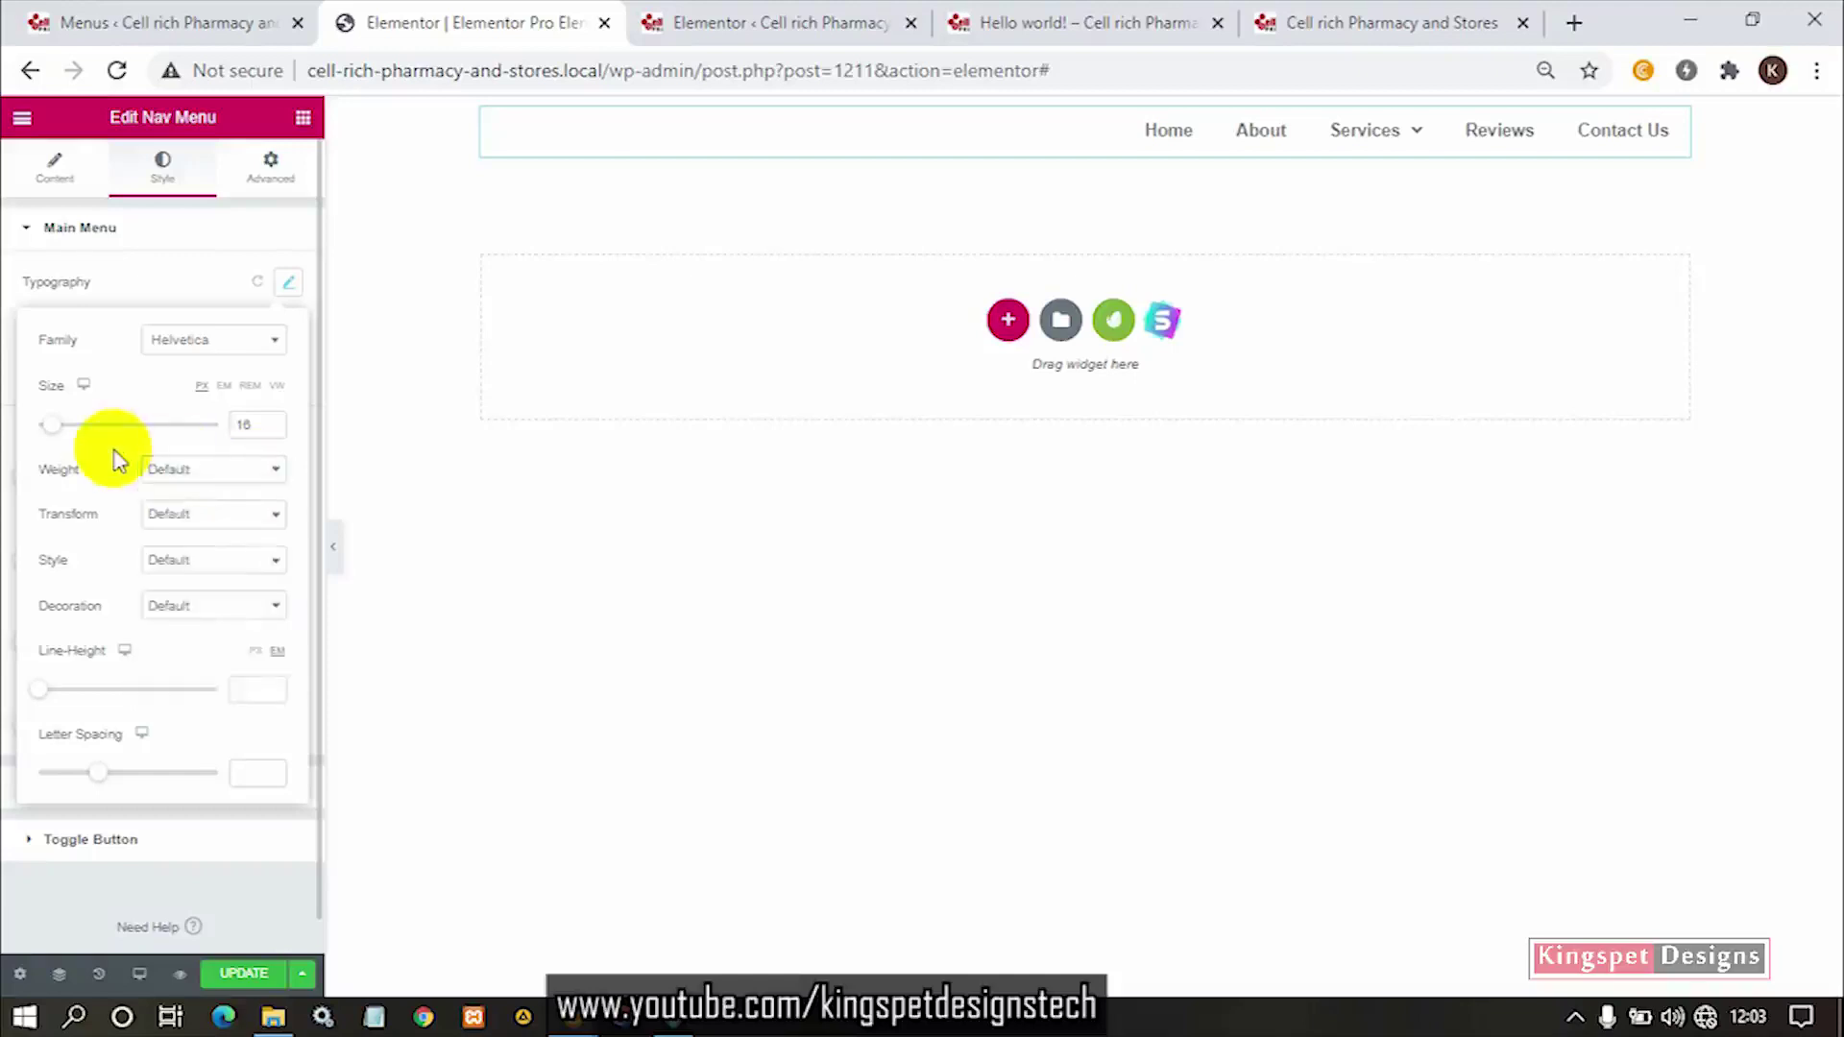
Set the main menu's text transform to Uppercase.
click(196, 516)
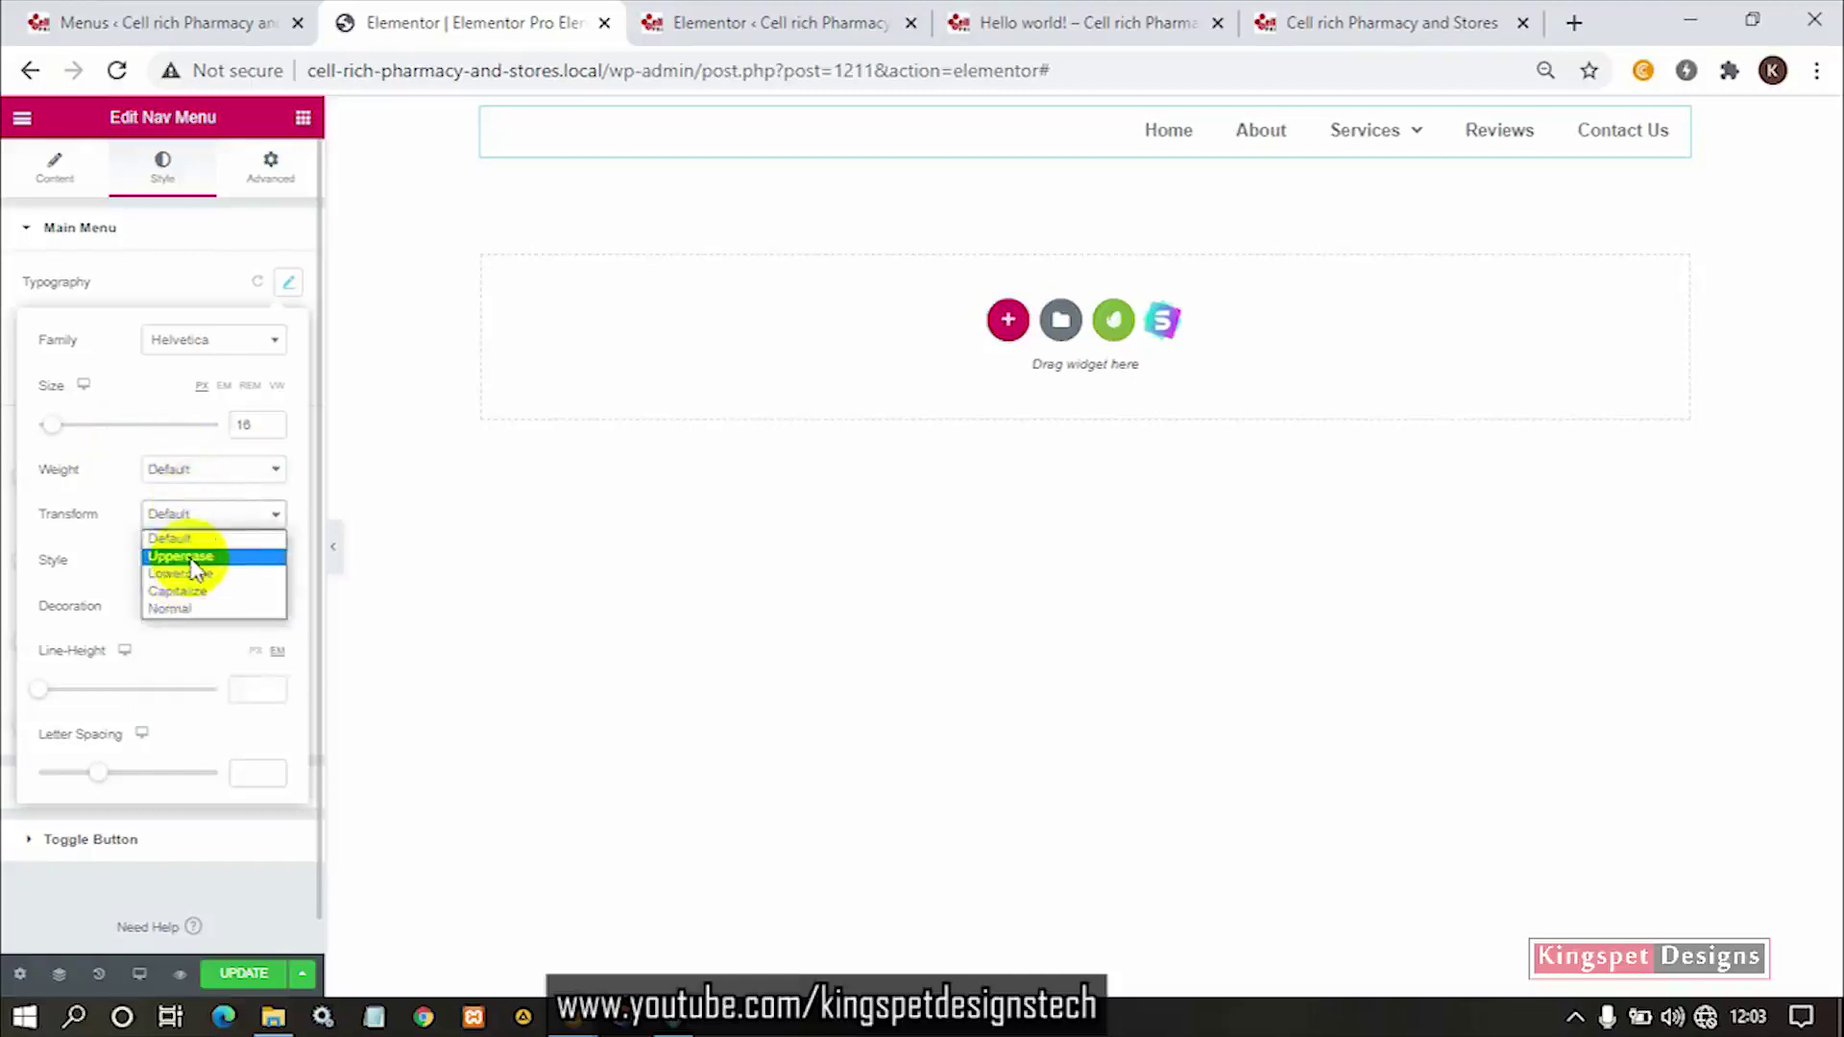
click(183, 557)
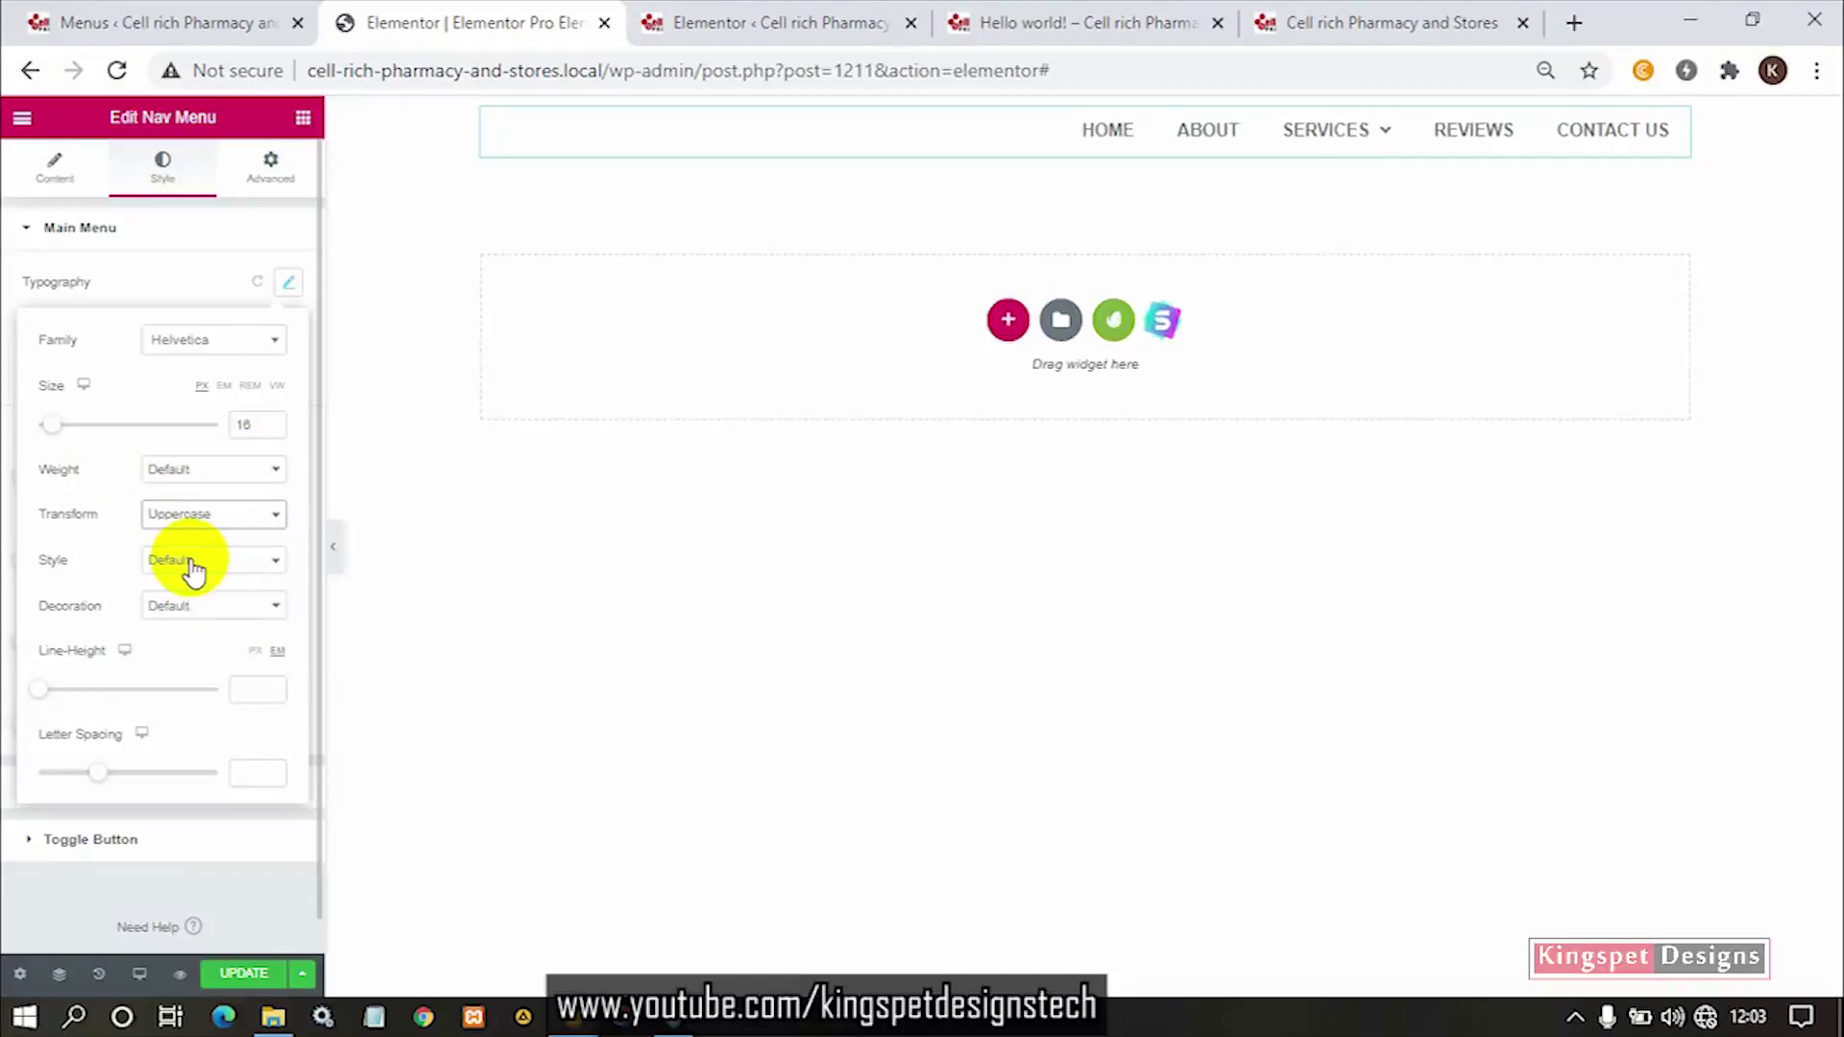
Try the Lowercase and Capitalize text transforms on the main menu and return it to Uppercase.
click(187, 519)
click(195, 576)
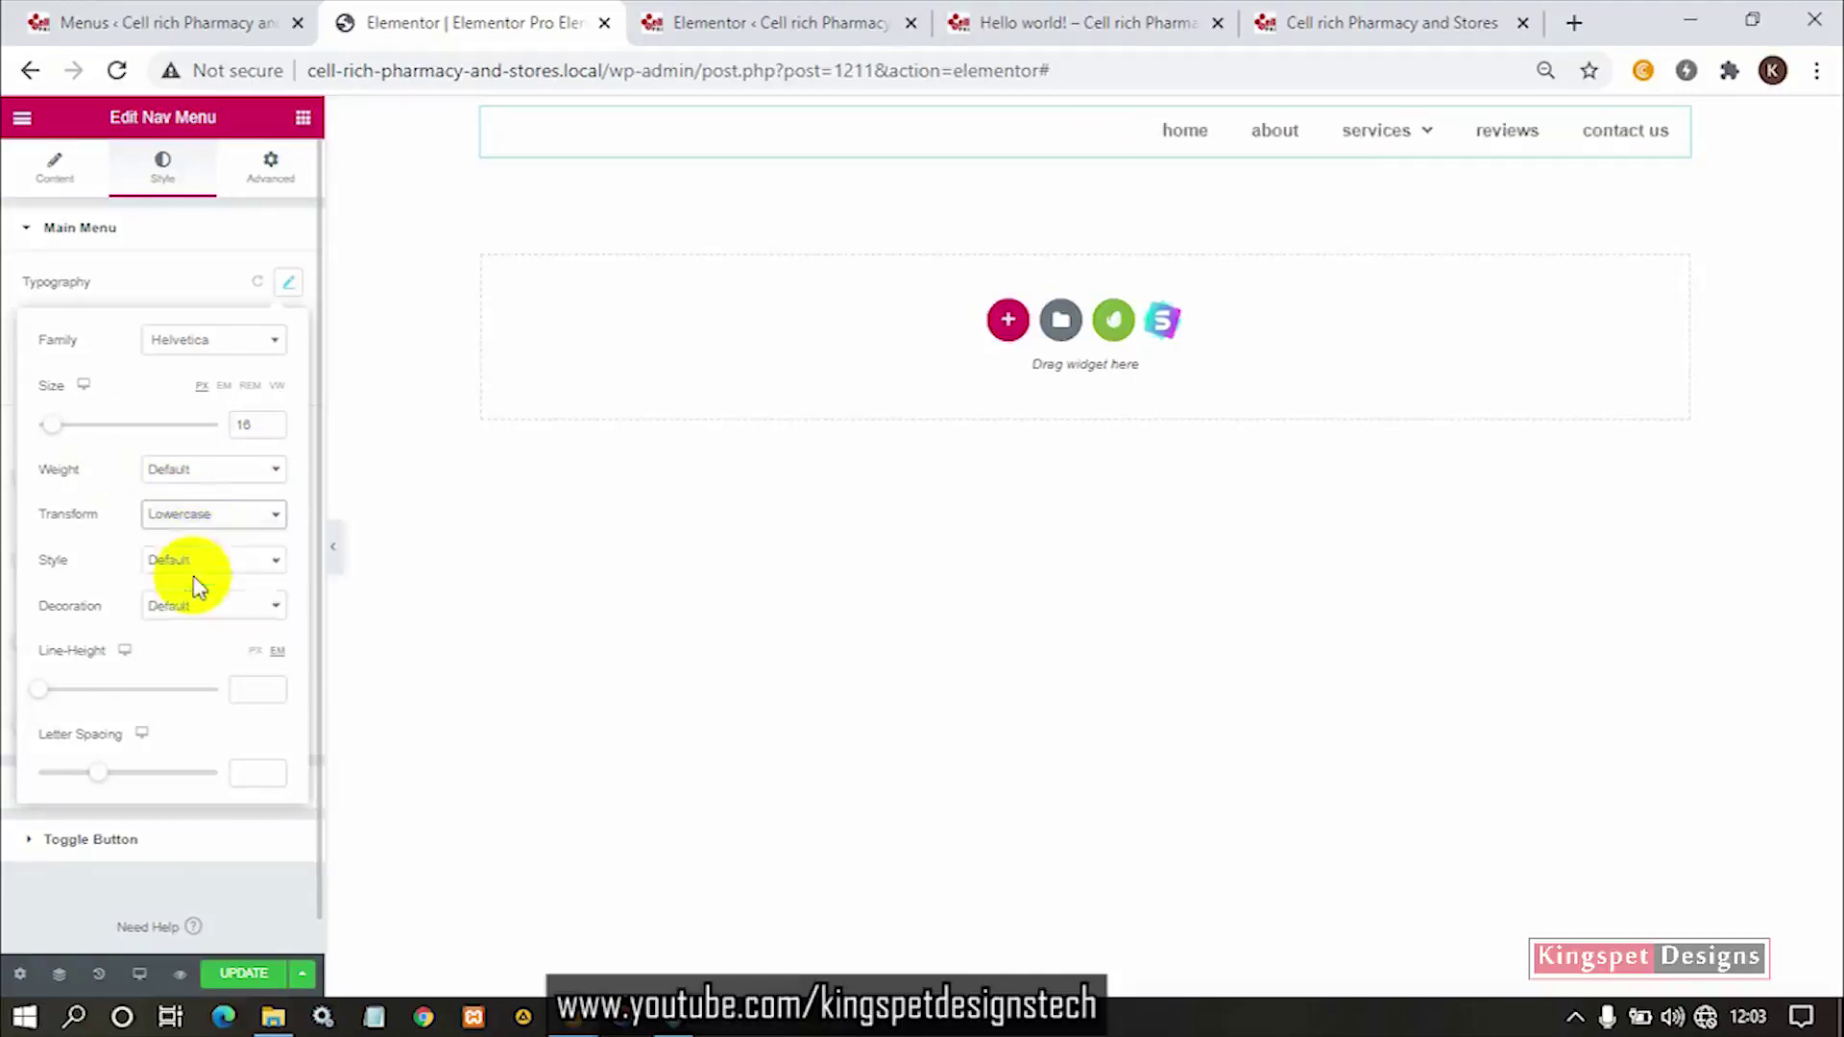
click(196, 518)
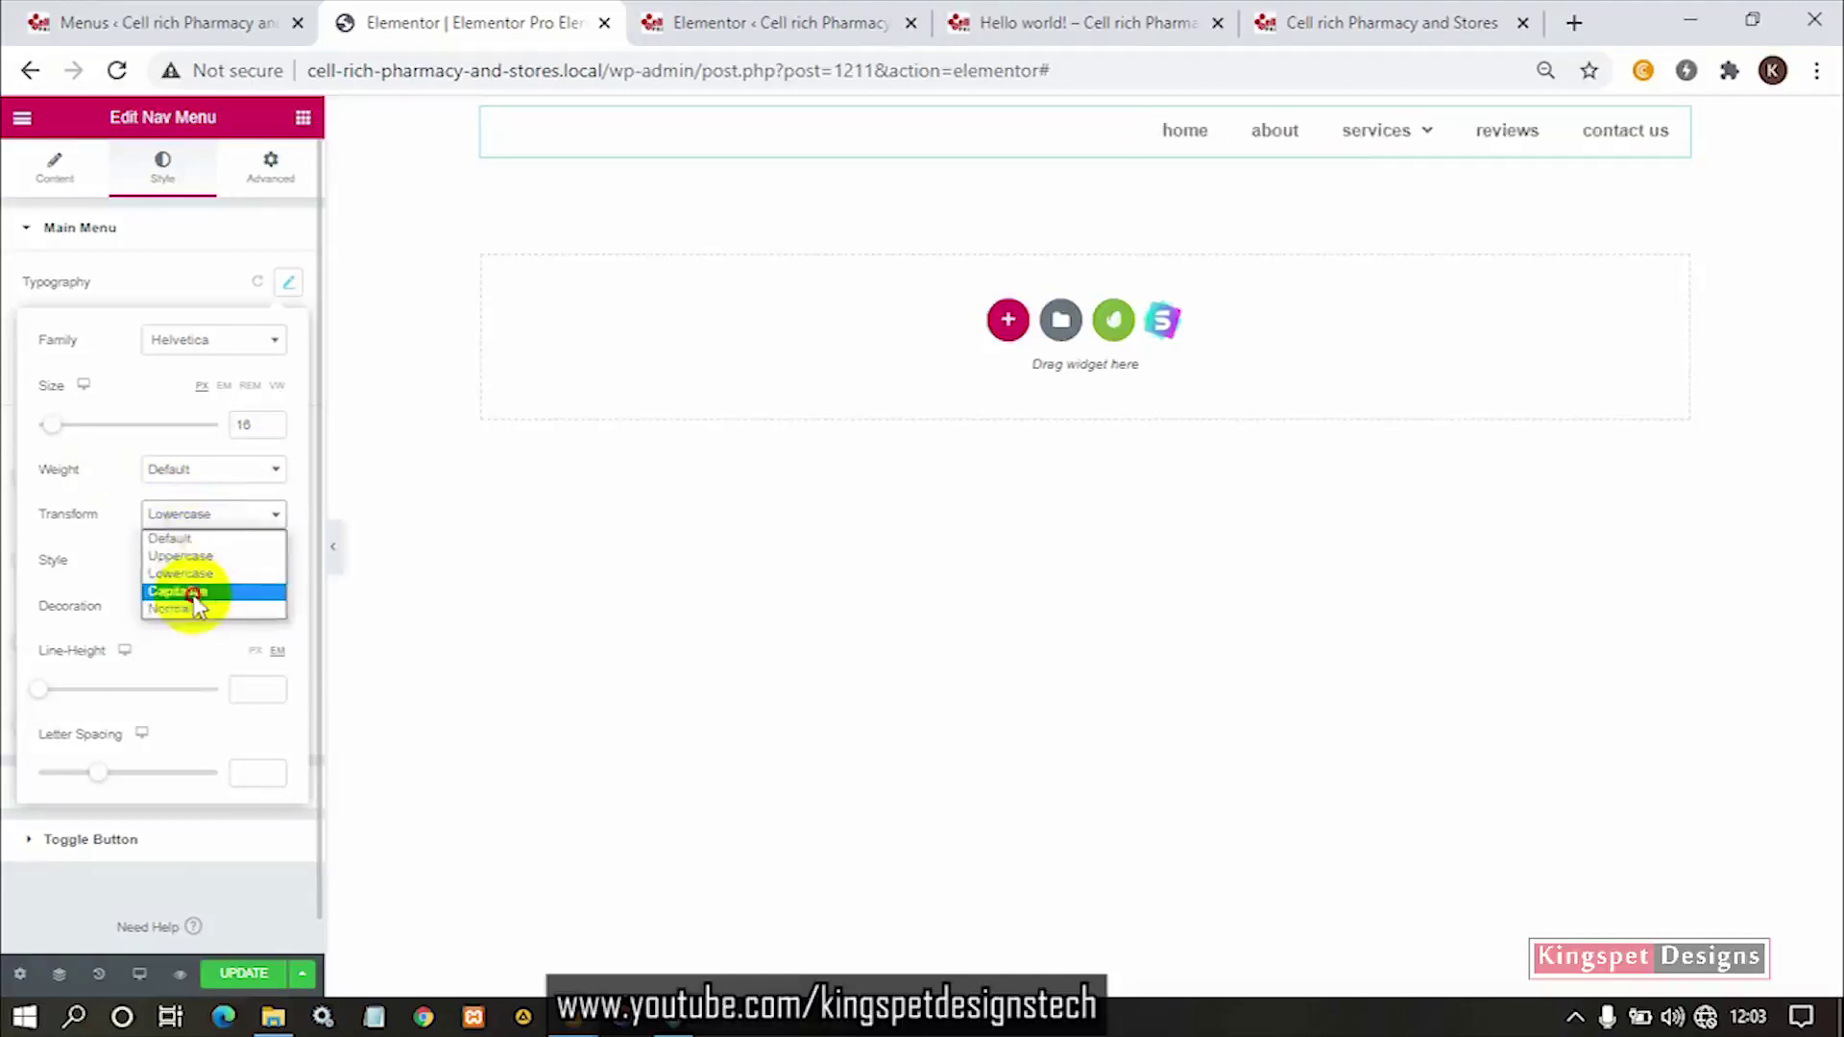
click(195, 592)
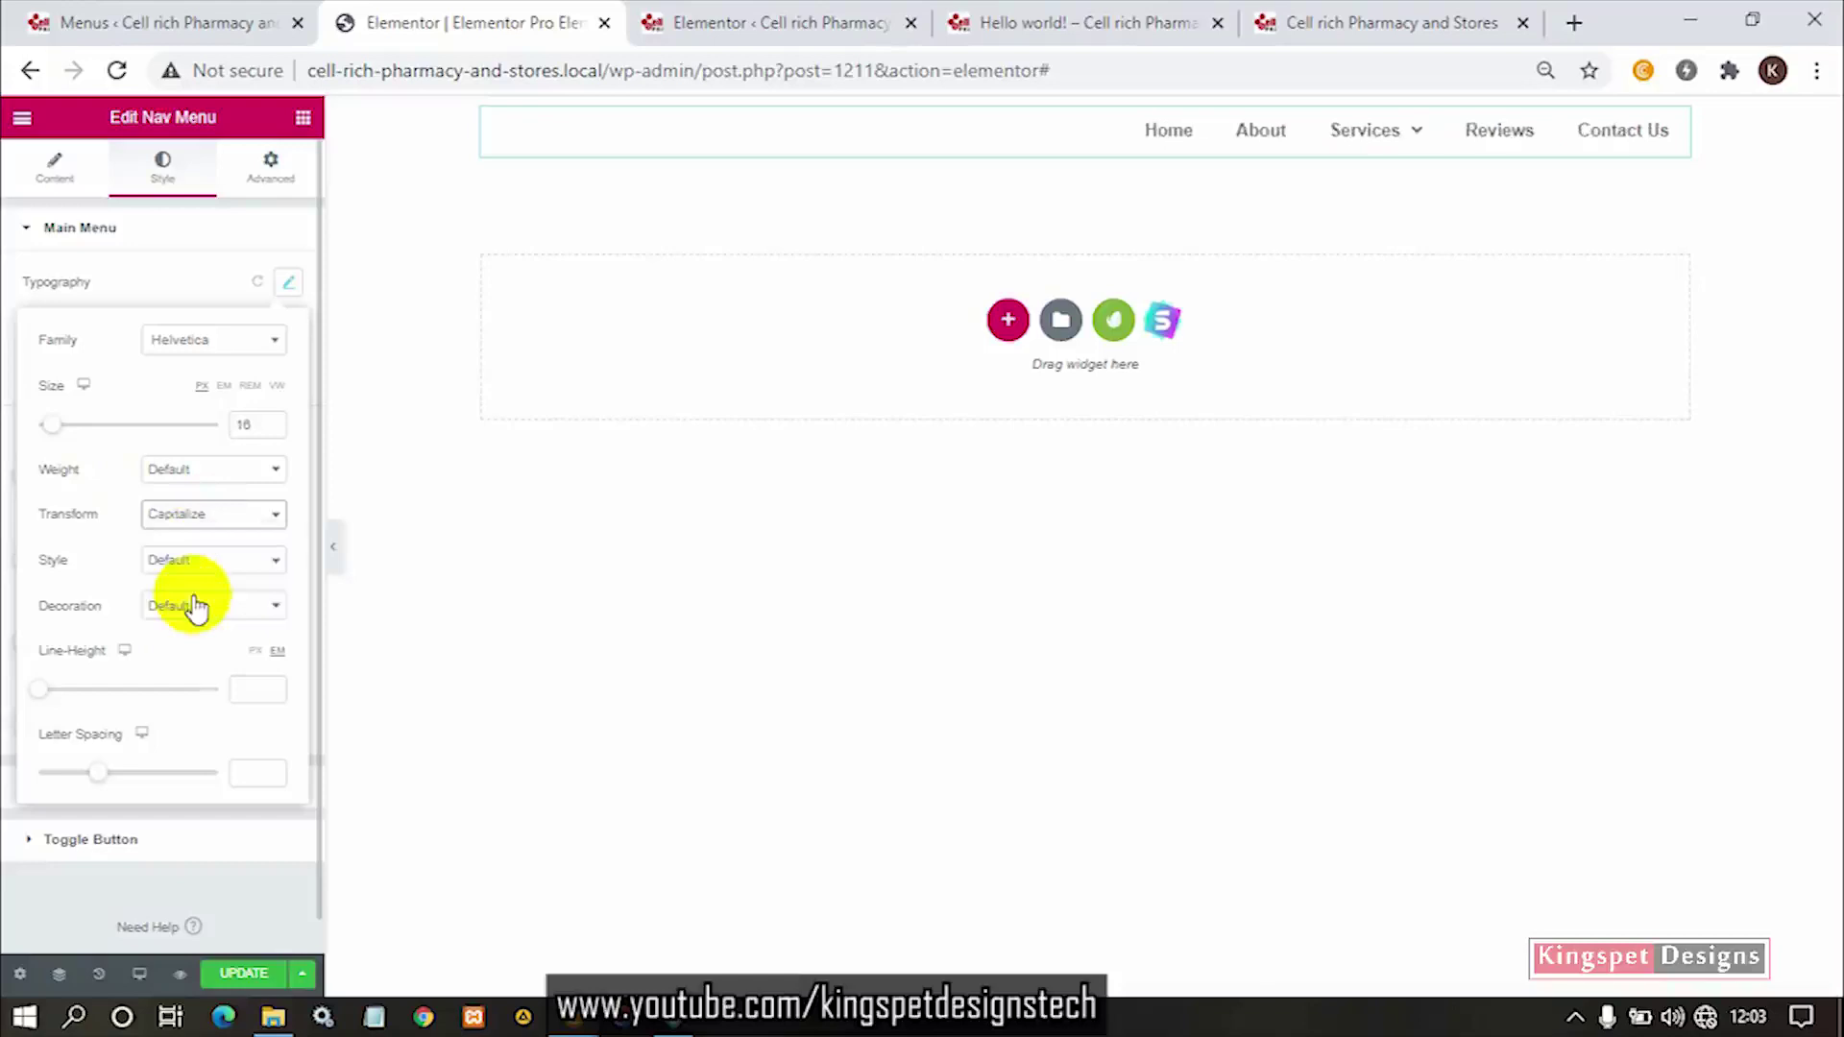
click(205, 519)
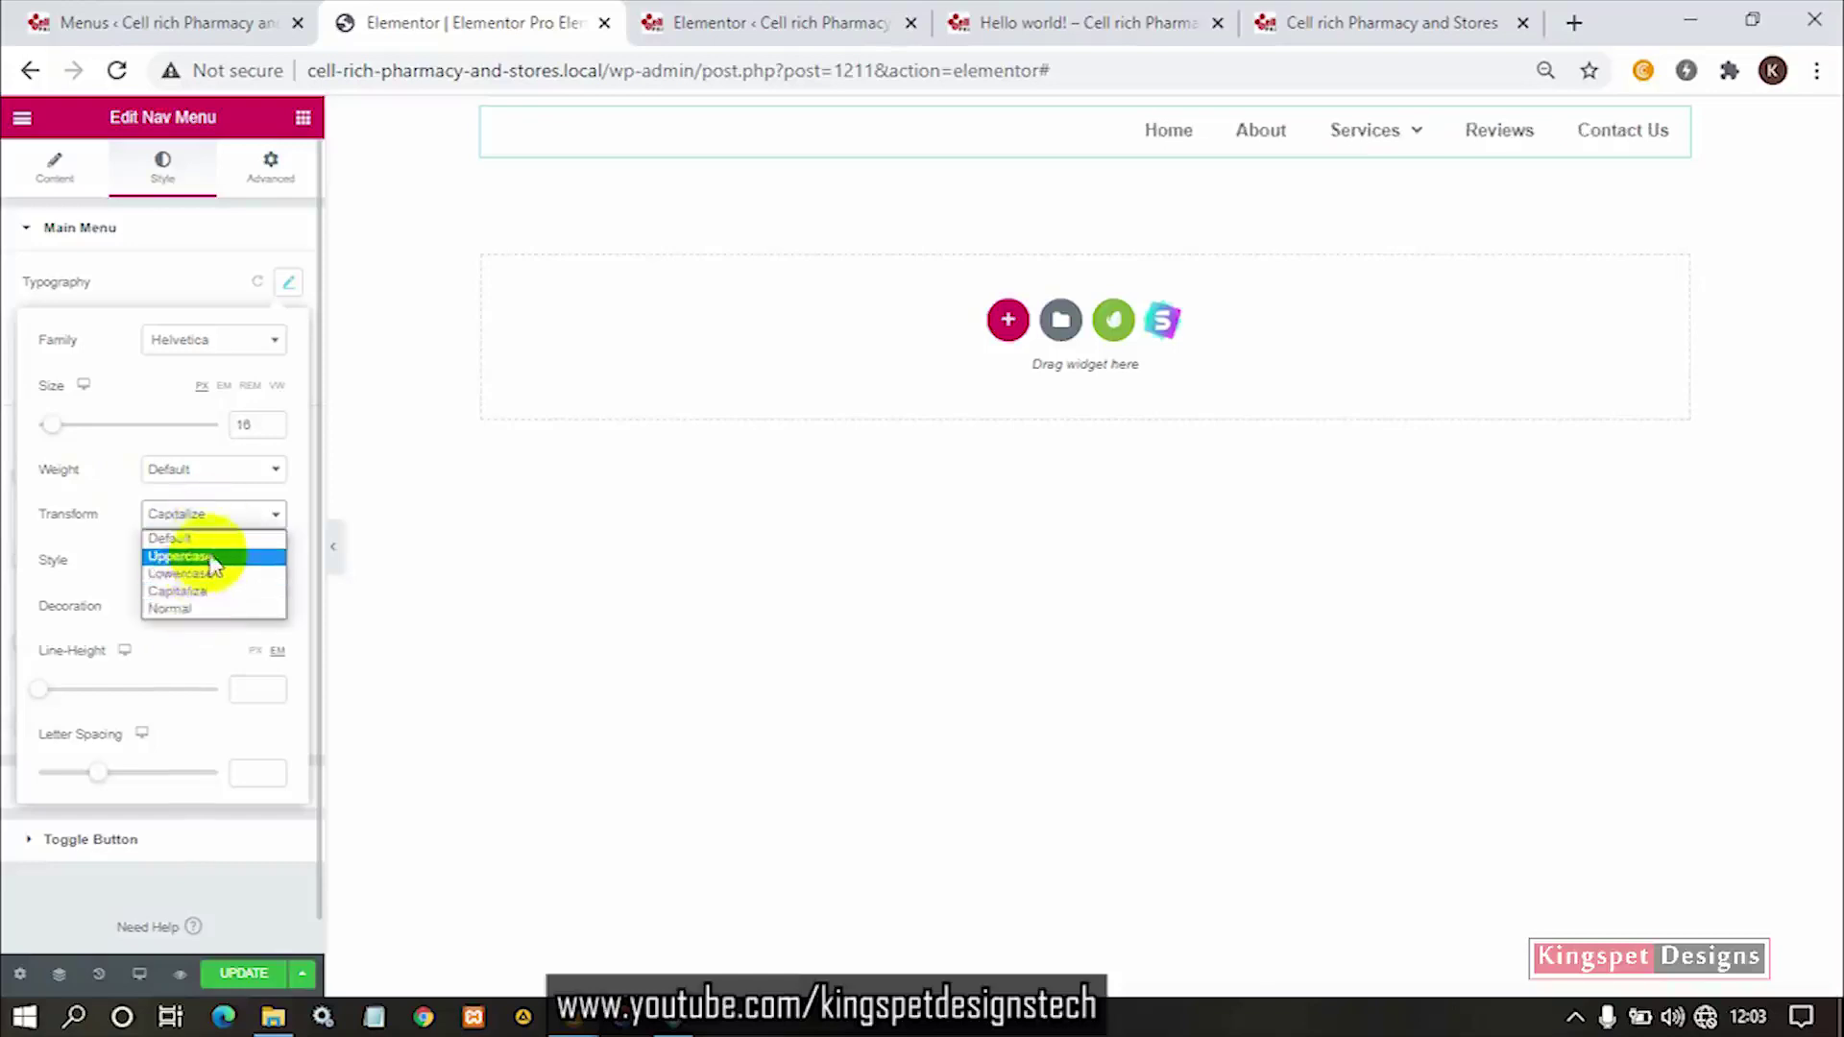
click(213, 558)
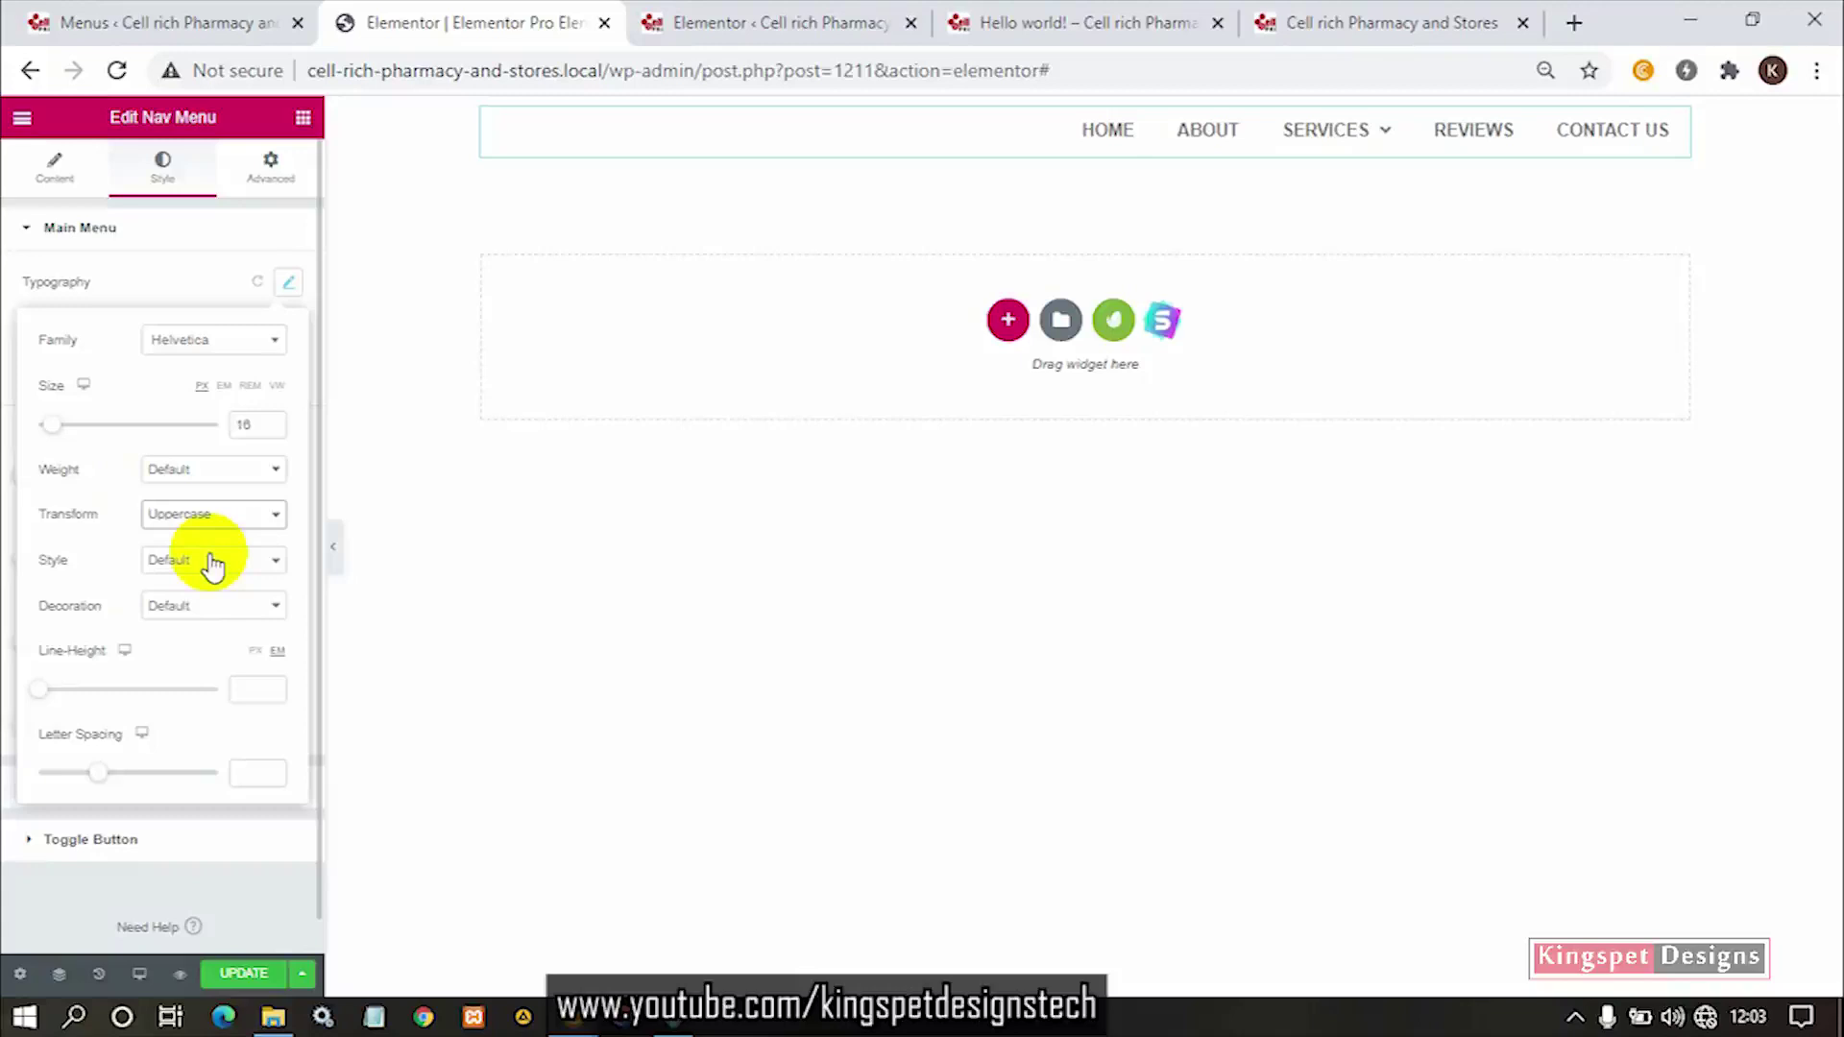
Try the Underline, Overline and Line Through decorations on the main menu text and restore the decoration to Default.
click(200, 607)
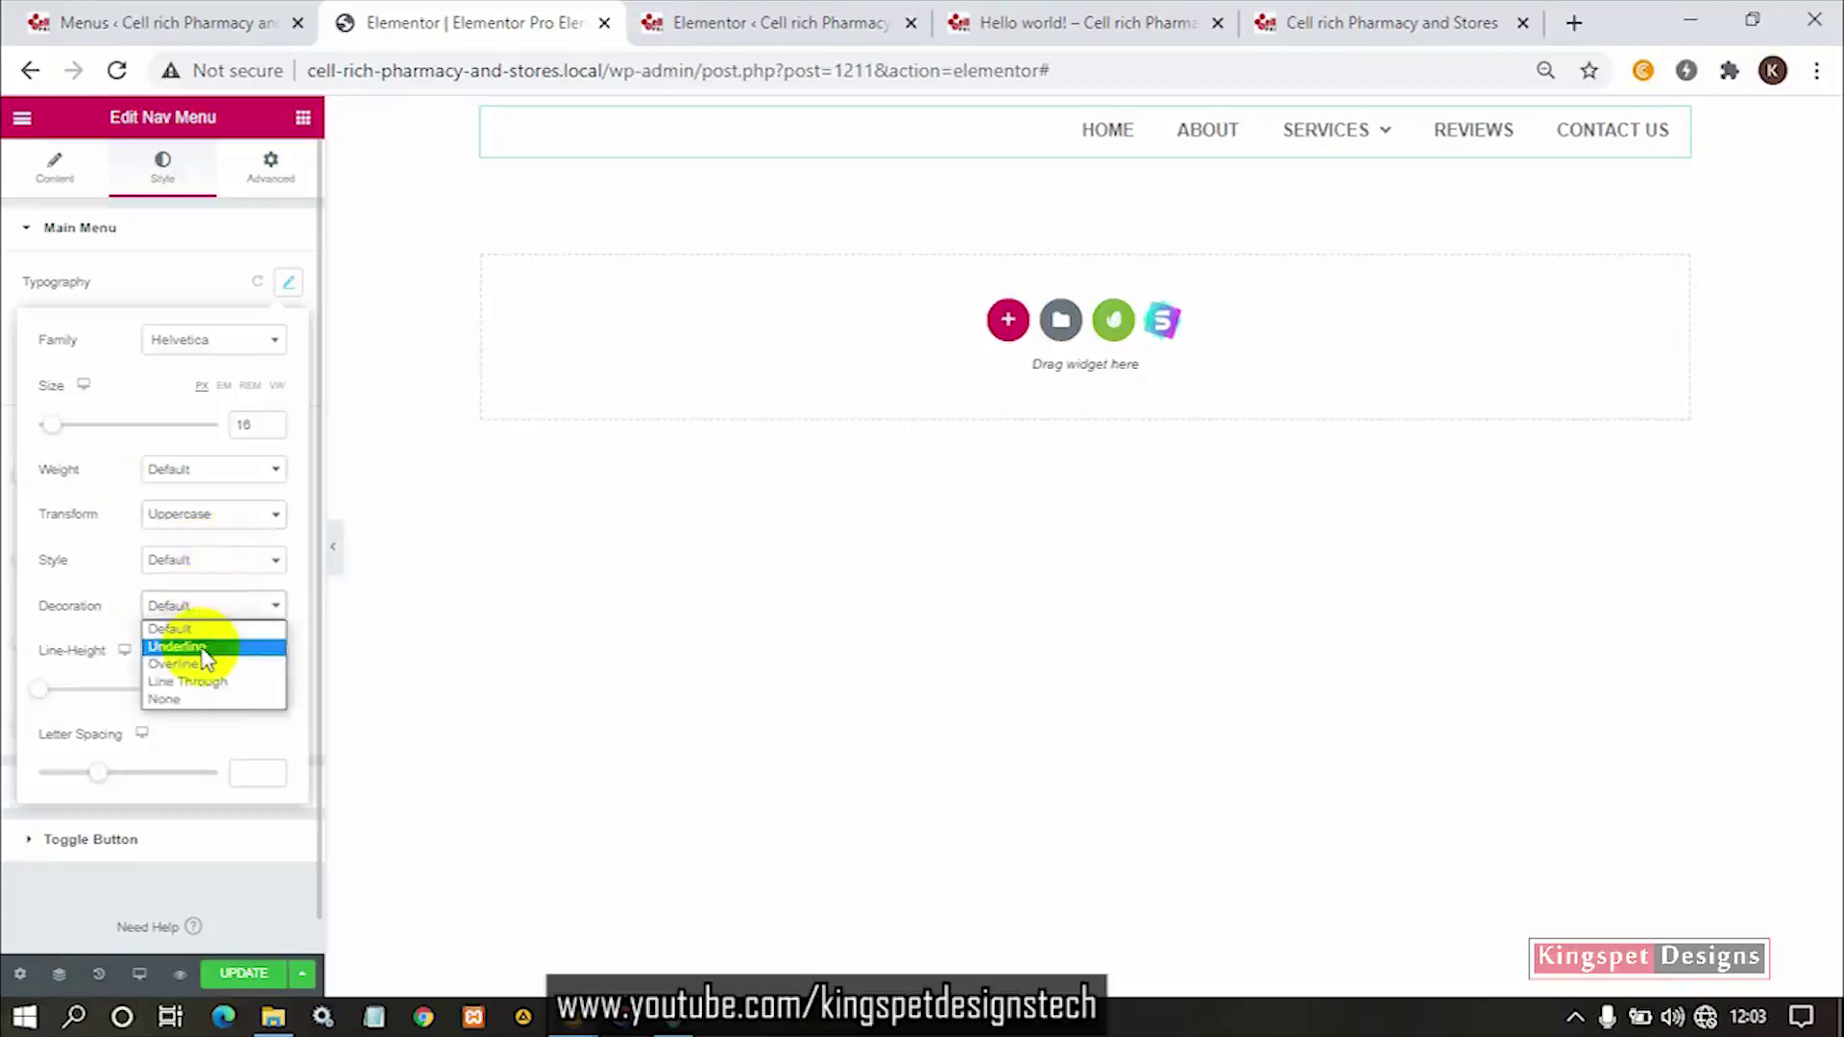
click(204, 648)
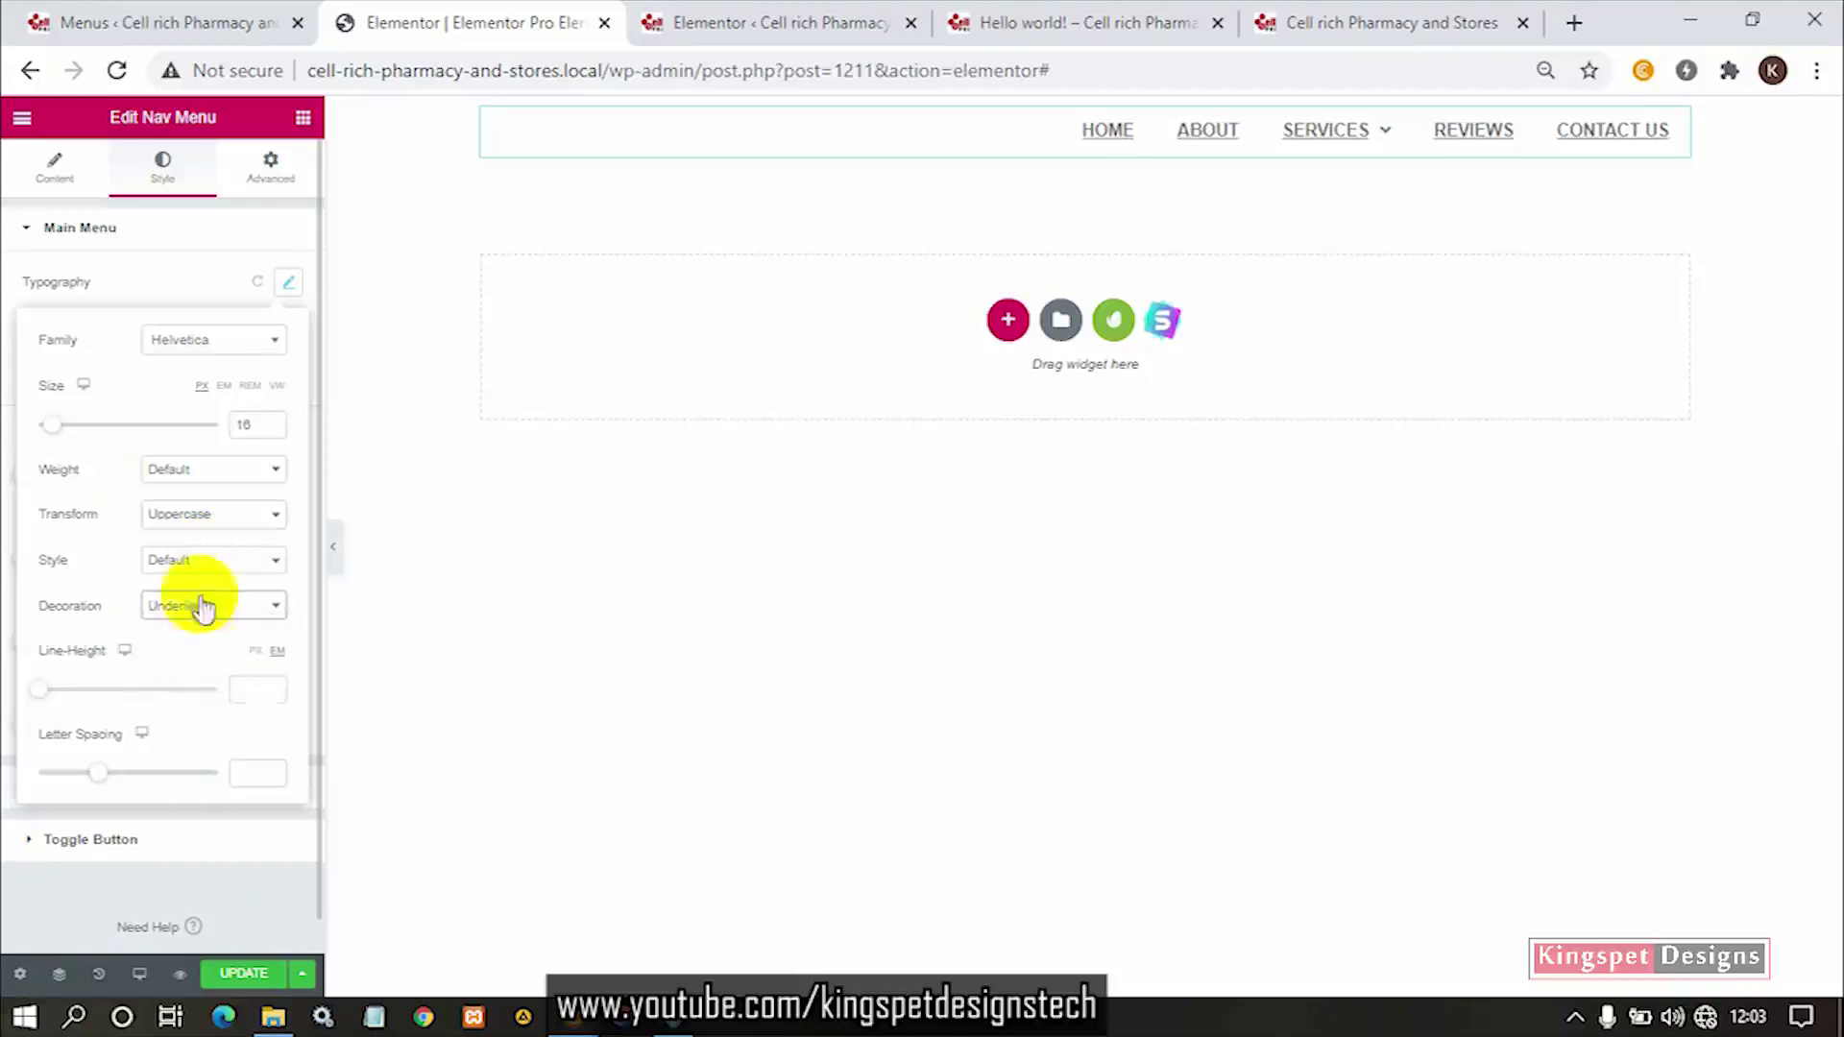
click(197, 607)
click(188, 672)
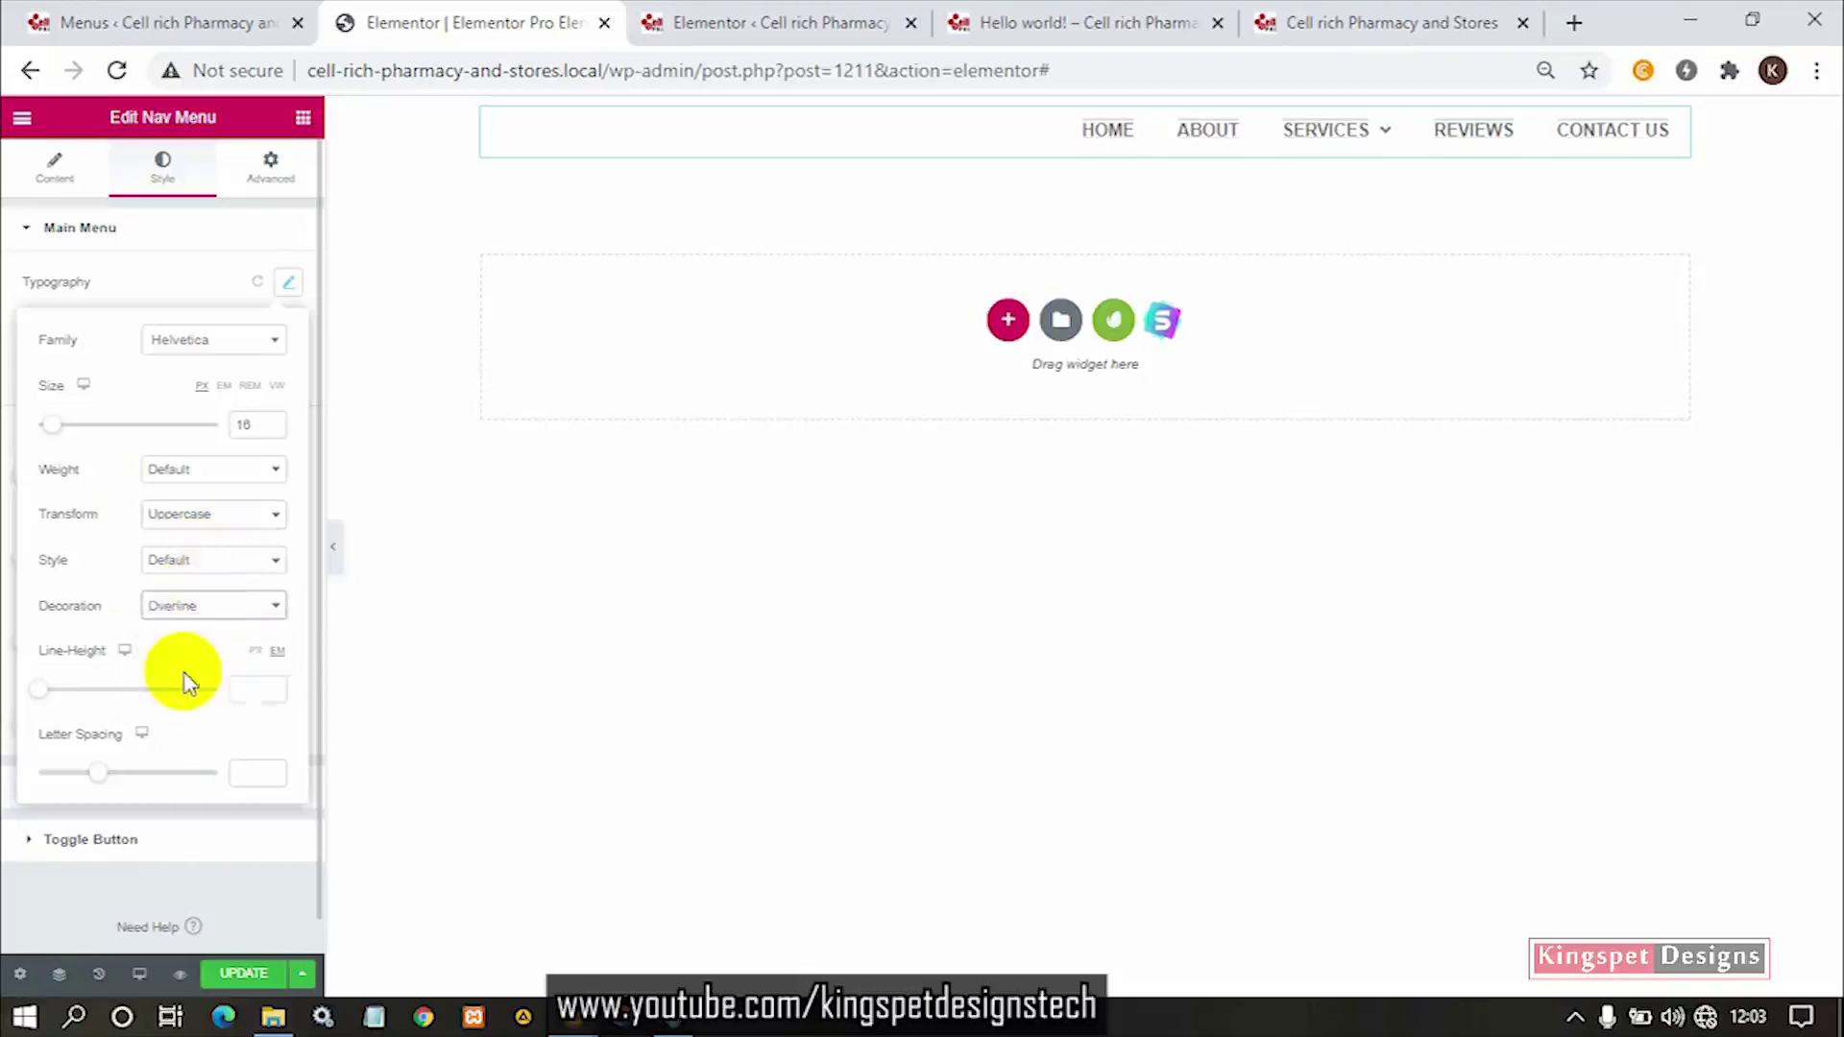
click(200, 609)
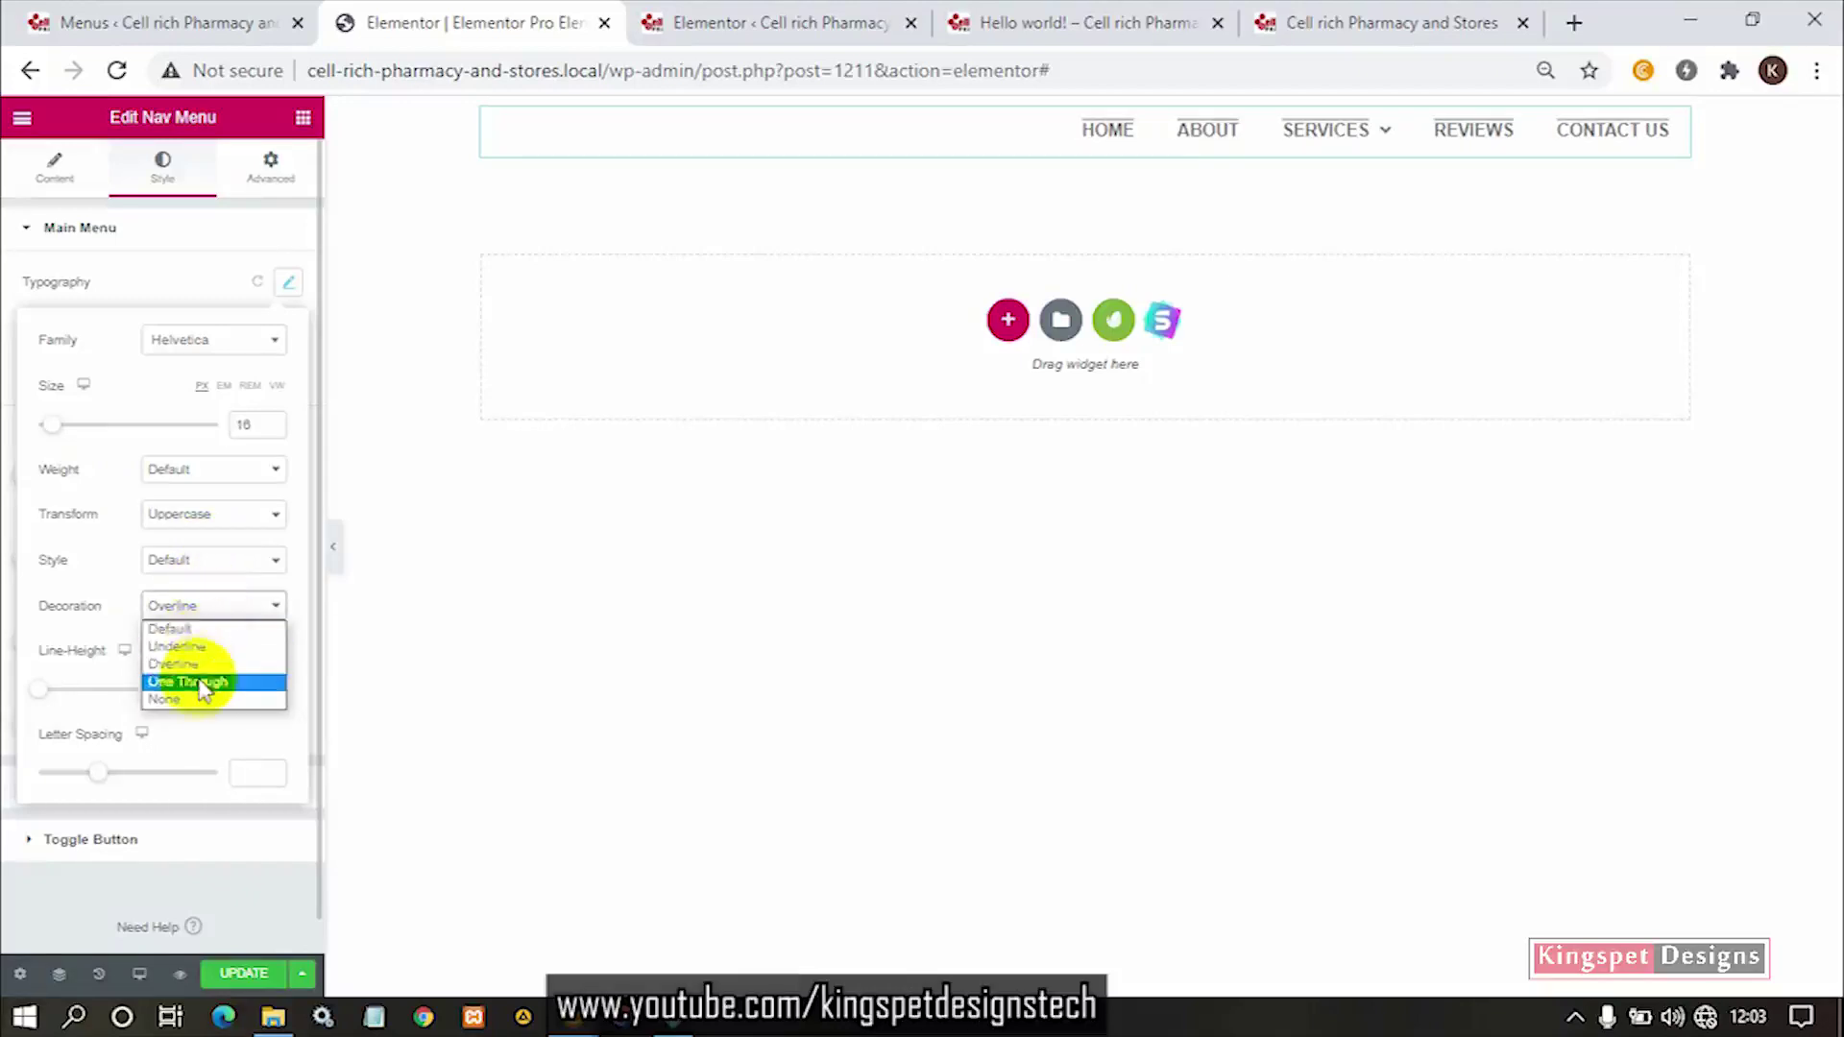
click(204, 682)
click(209, 617)
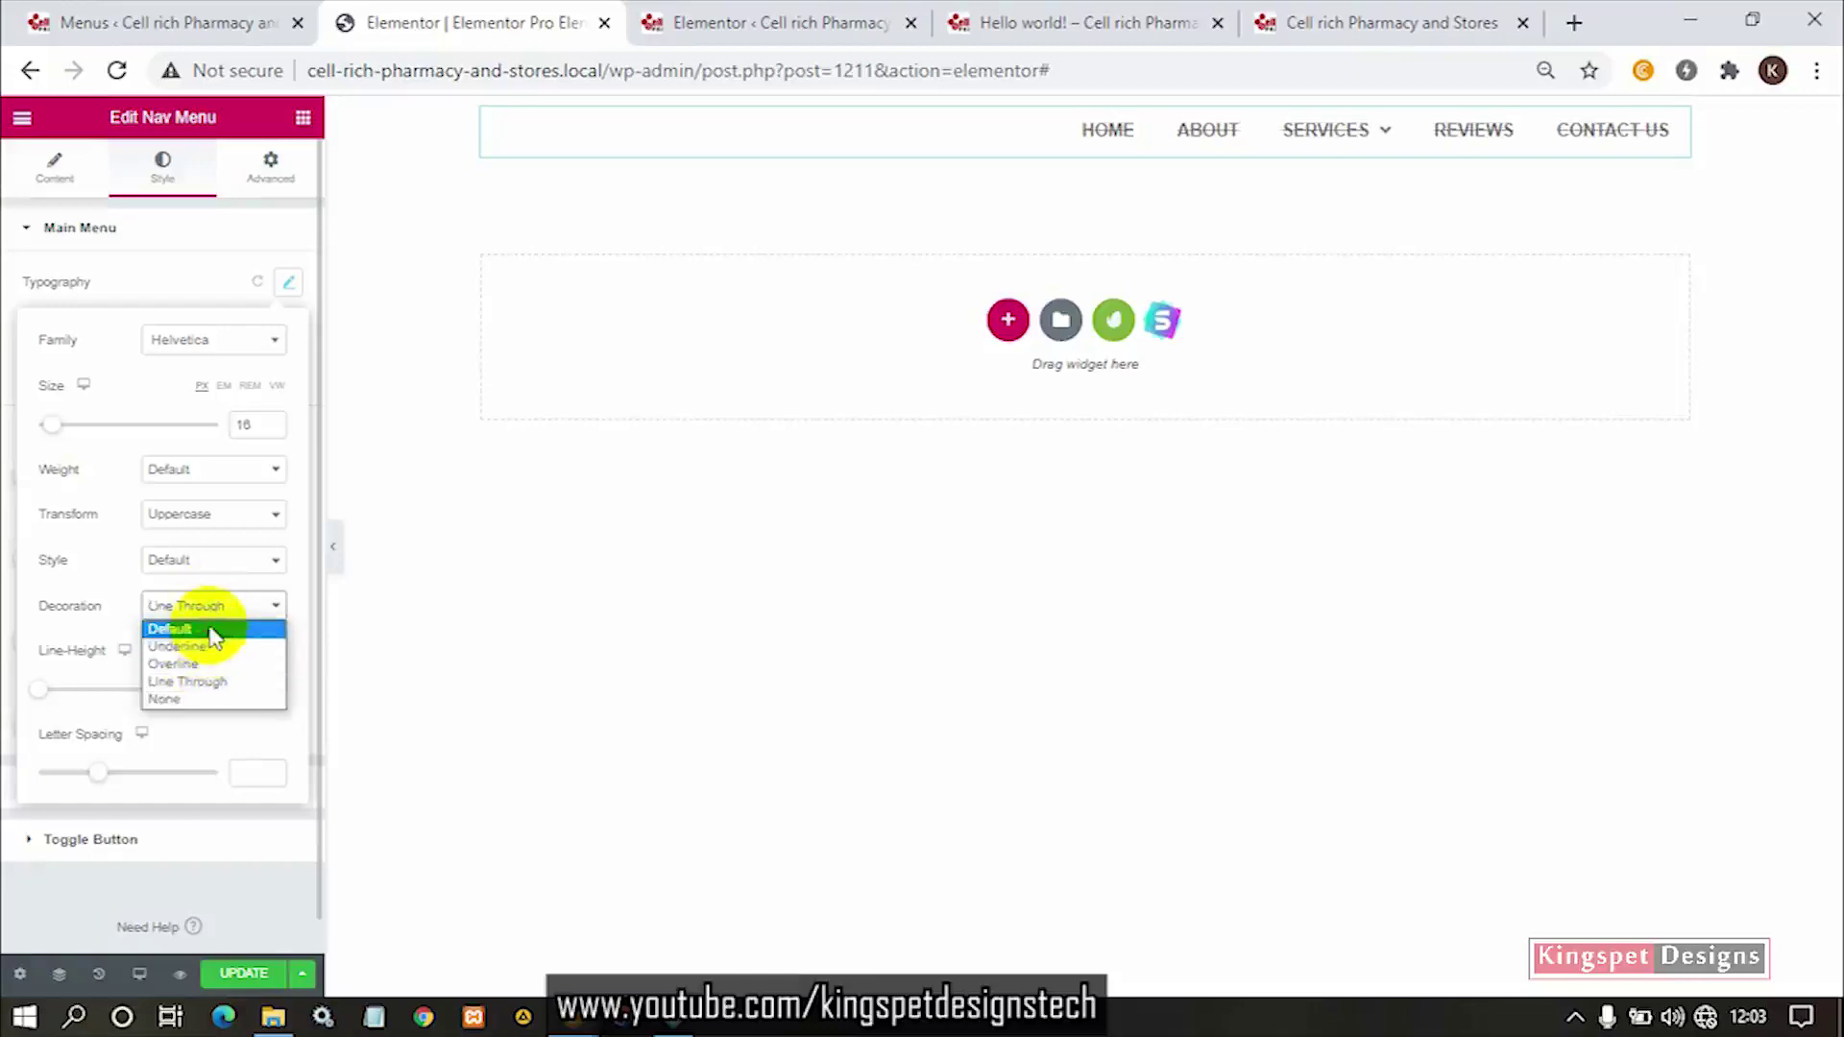
click(209, 630)
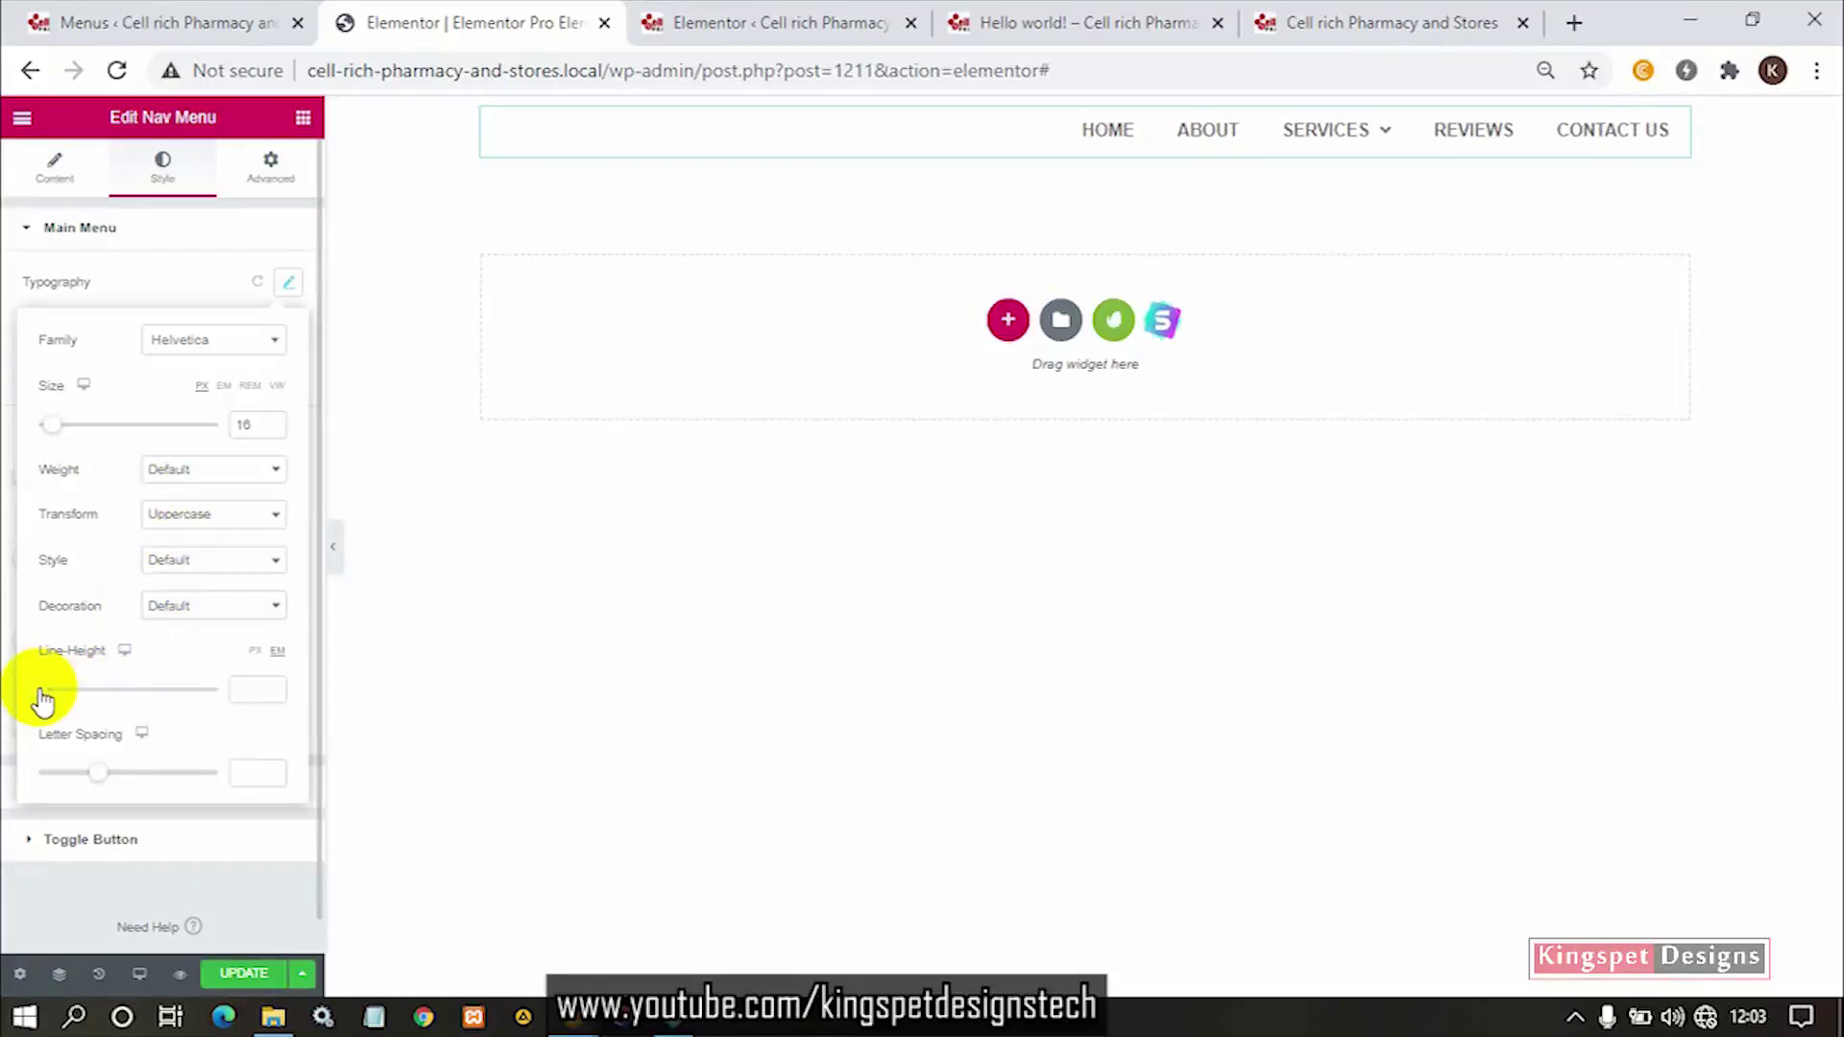
Try a line height of 1.1 em and a letter spacing of -1.7 on the main menu, undoing each change.
mouse_move(46, 691)
mouse_down()
mouse_move(71, 695)
mouse_move(29, 706)
mouse_move(57, 705)
mouse_up()
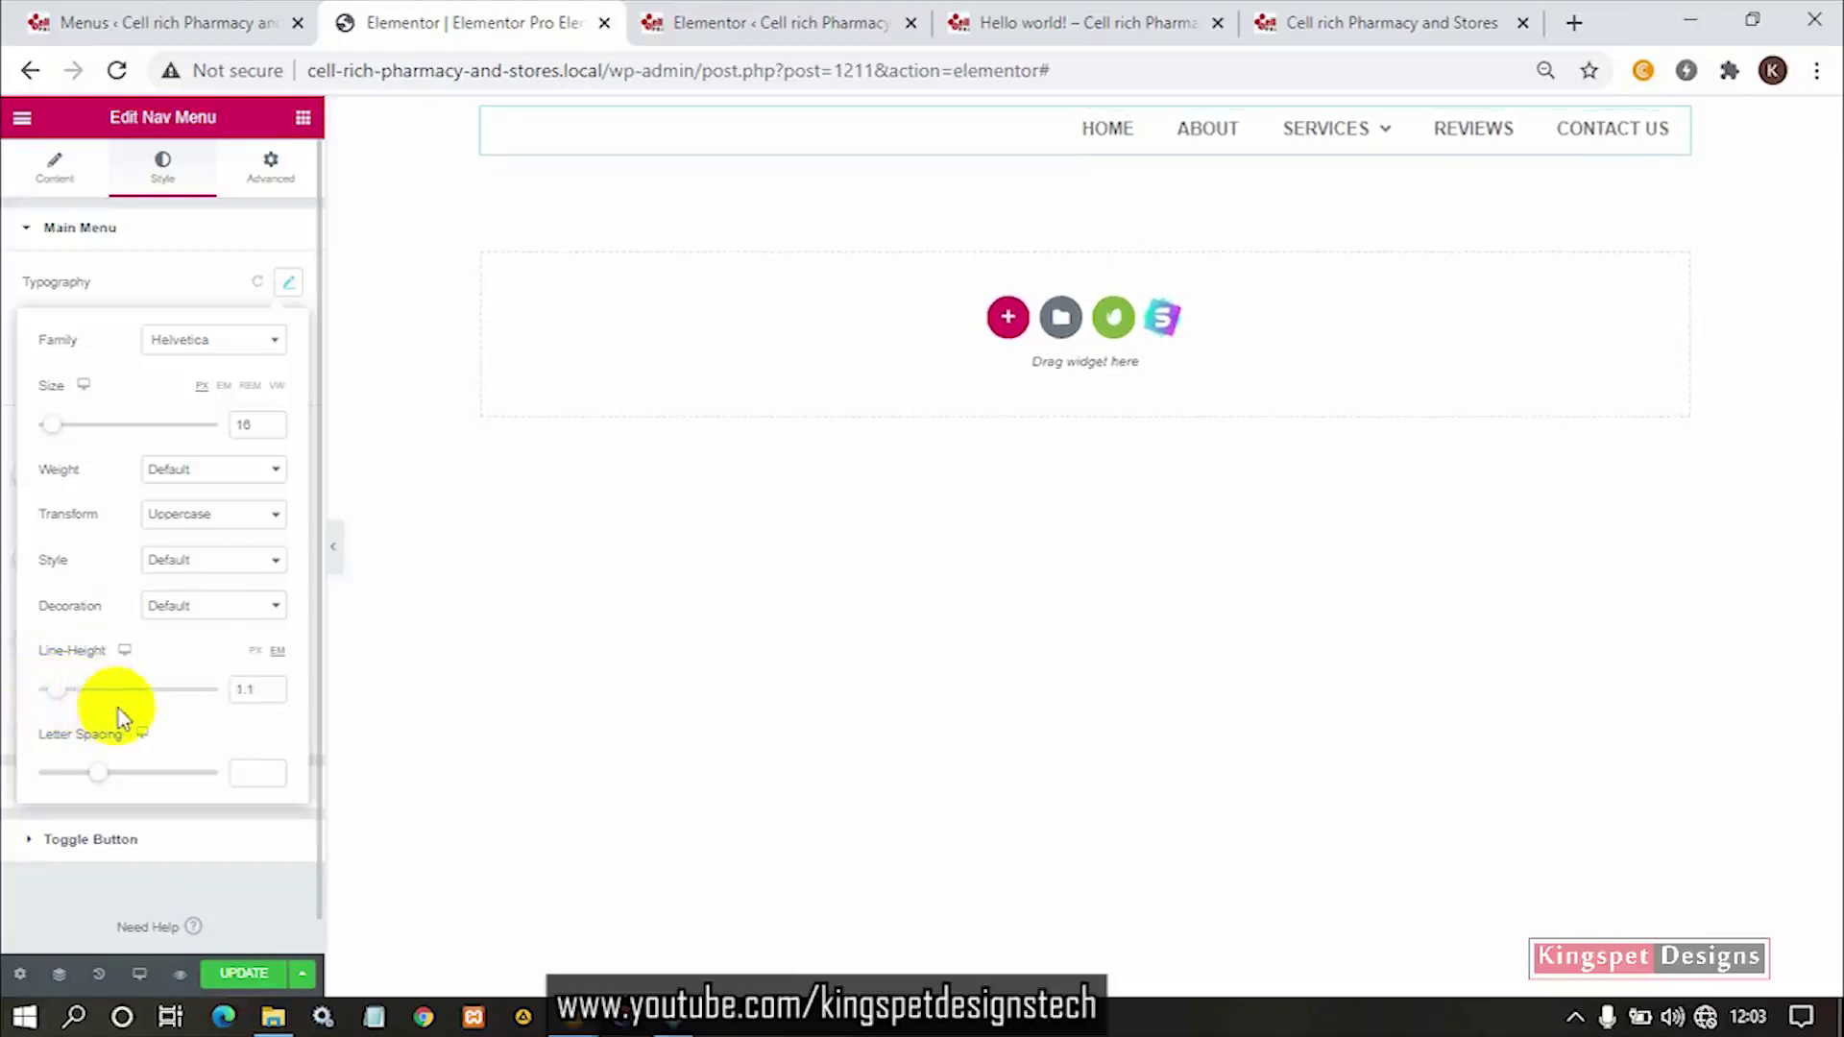
key(ctrl+z)
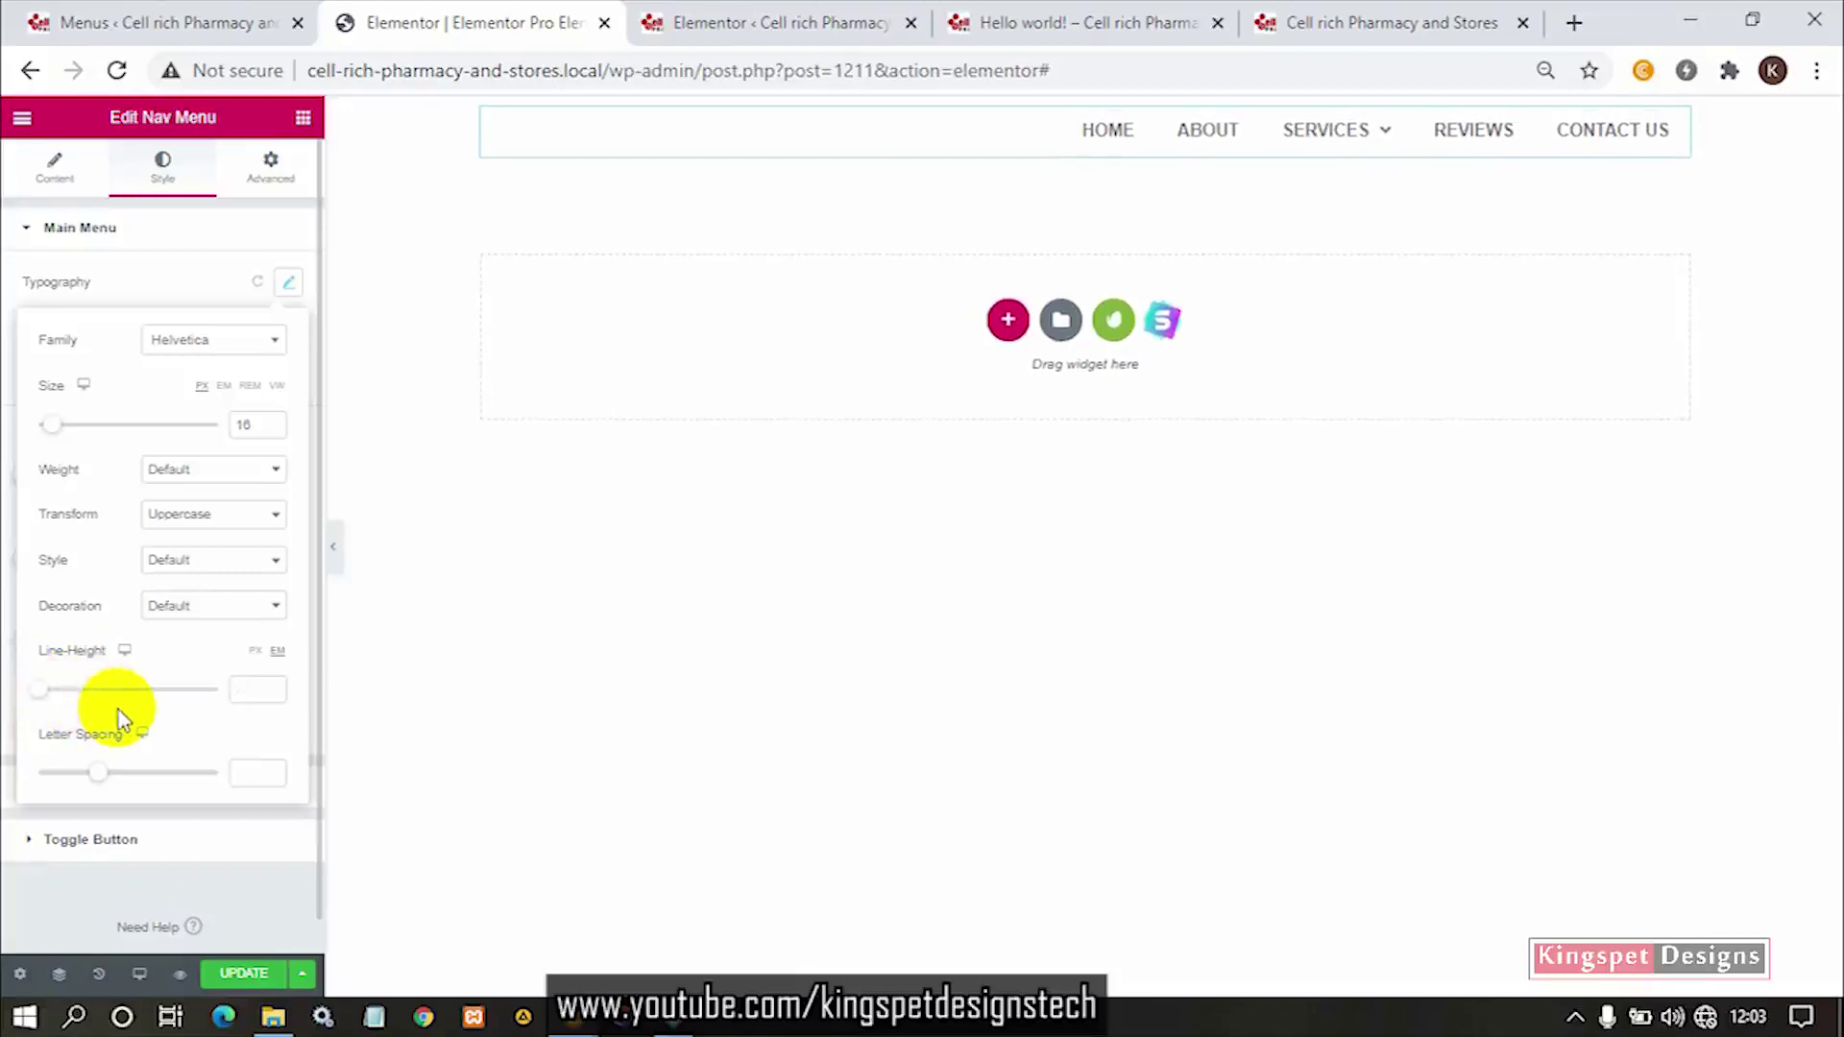
mouse_move(96, 774)
mouse_down()
mouse_move(152, 770)
mouse_move(78, 773)
mouse_up()
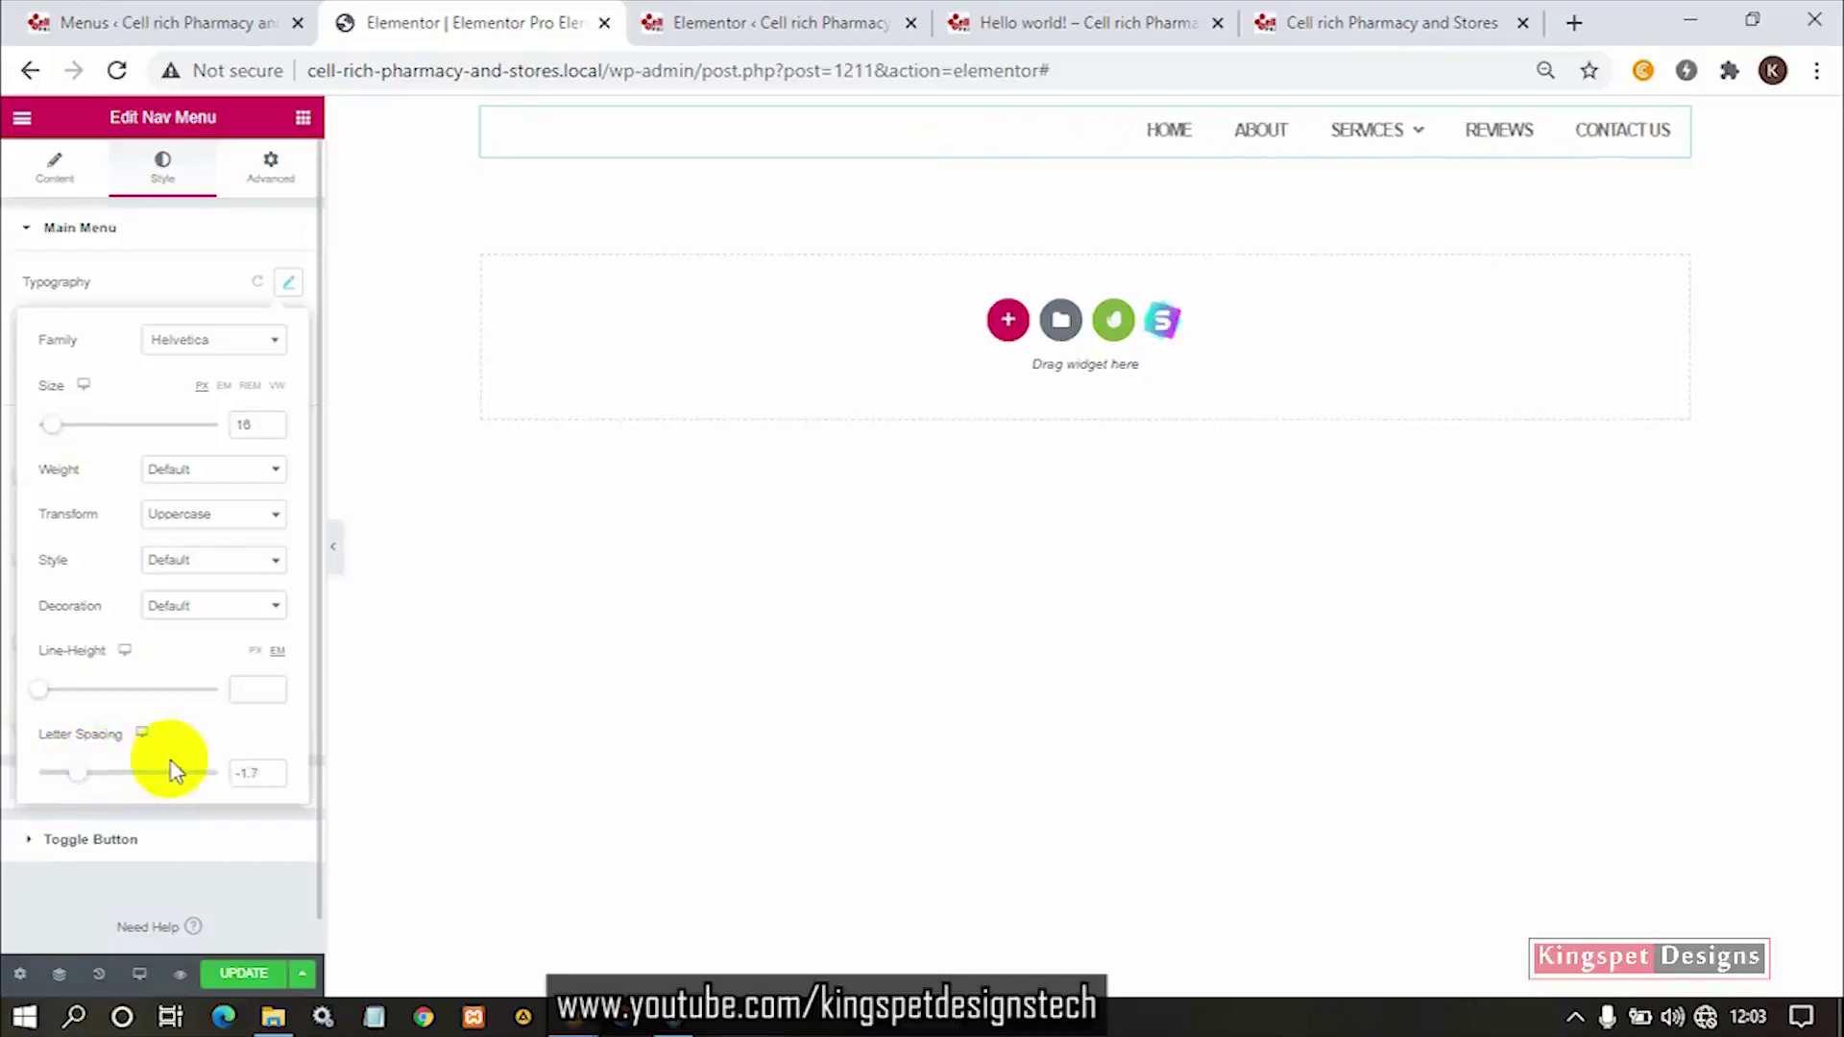
key(ctrl+z)
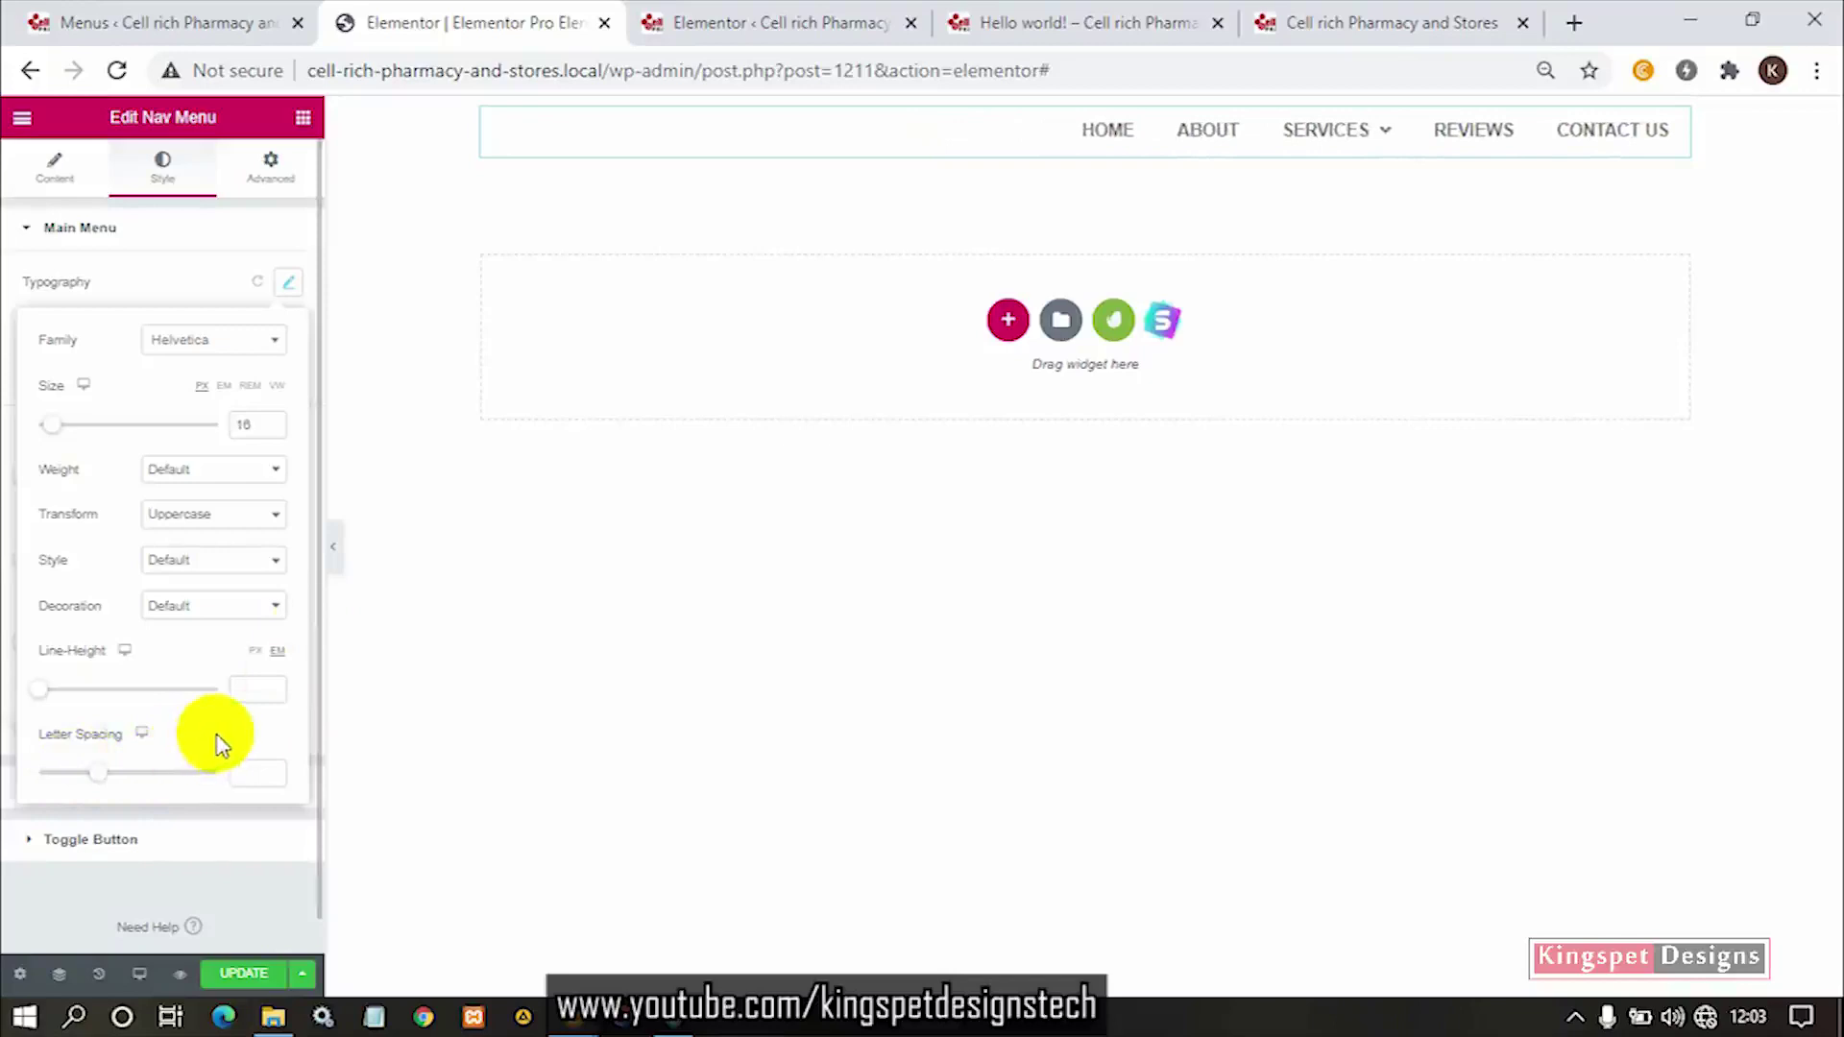
scroll(217, 735, down, 1)
scroll(217, 726, up, 1)
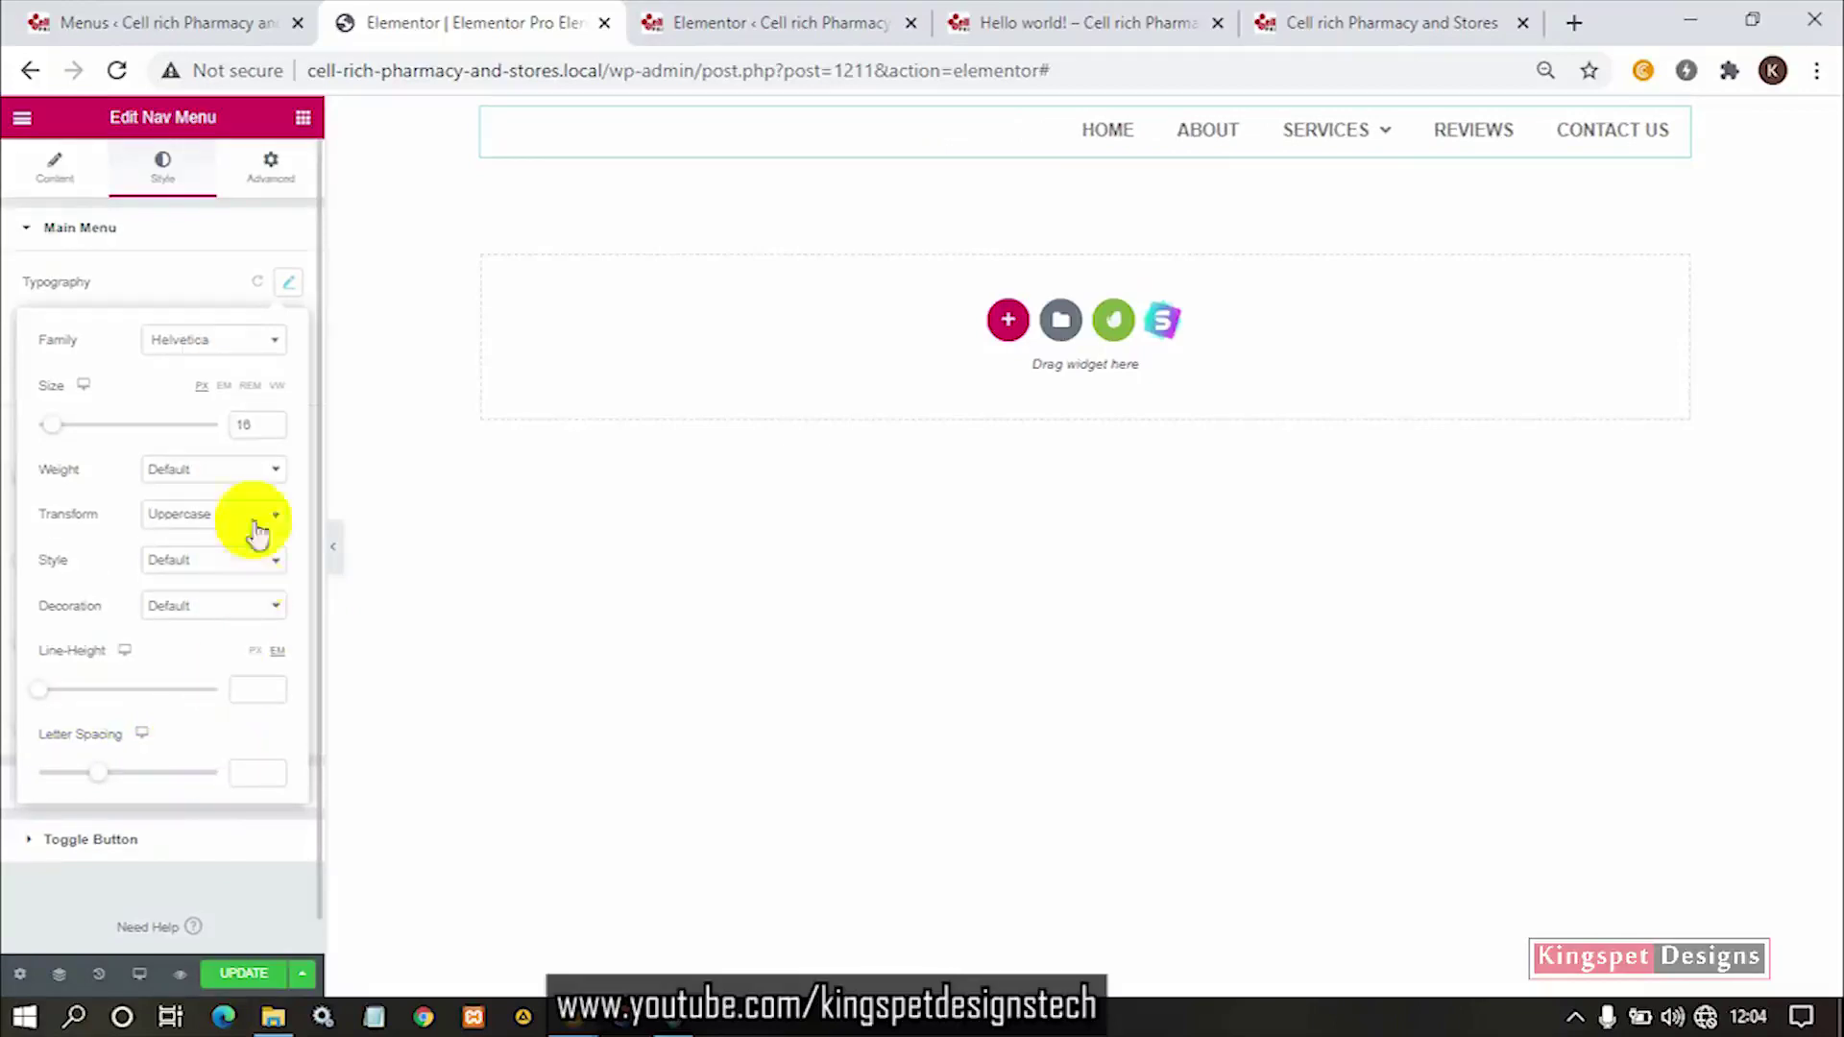
Try red and dark blue for the main menu's normal text color and settle on black (#000000).
click(197, 288)
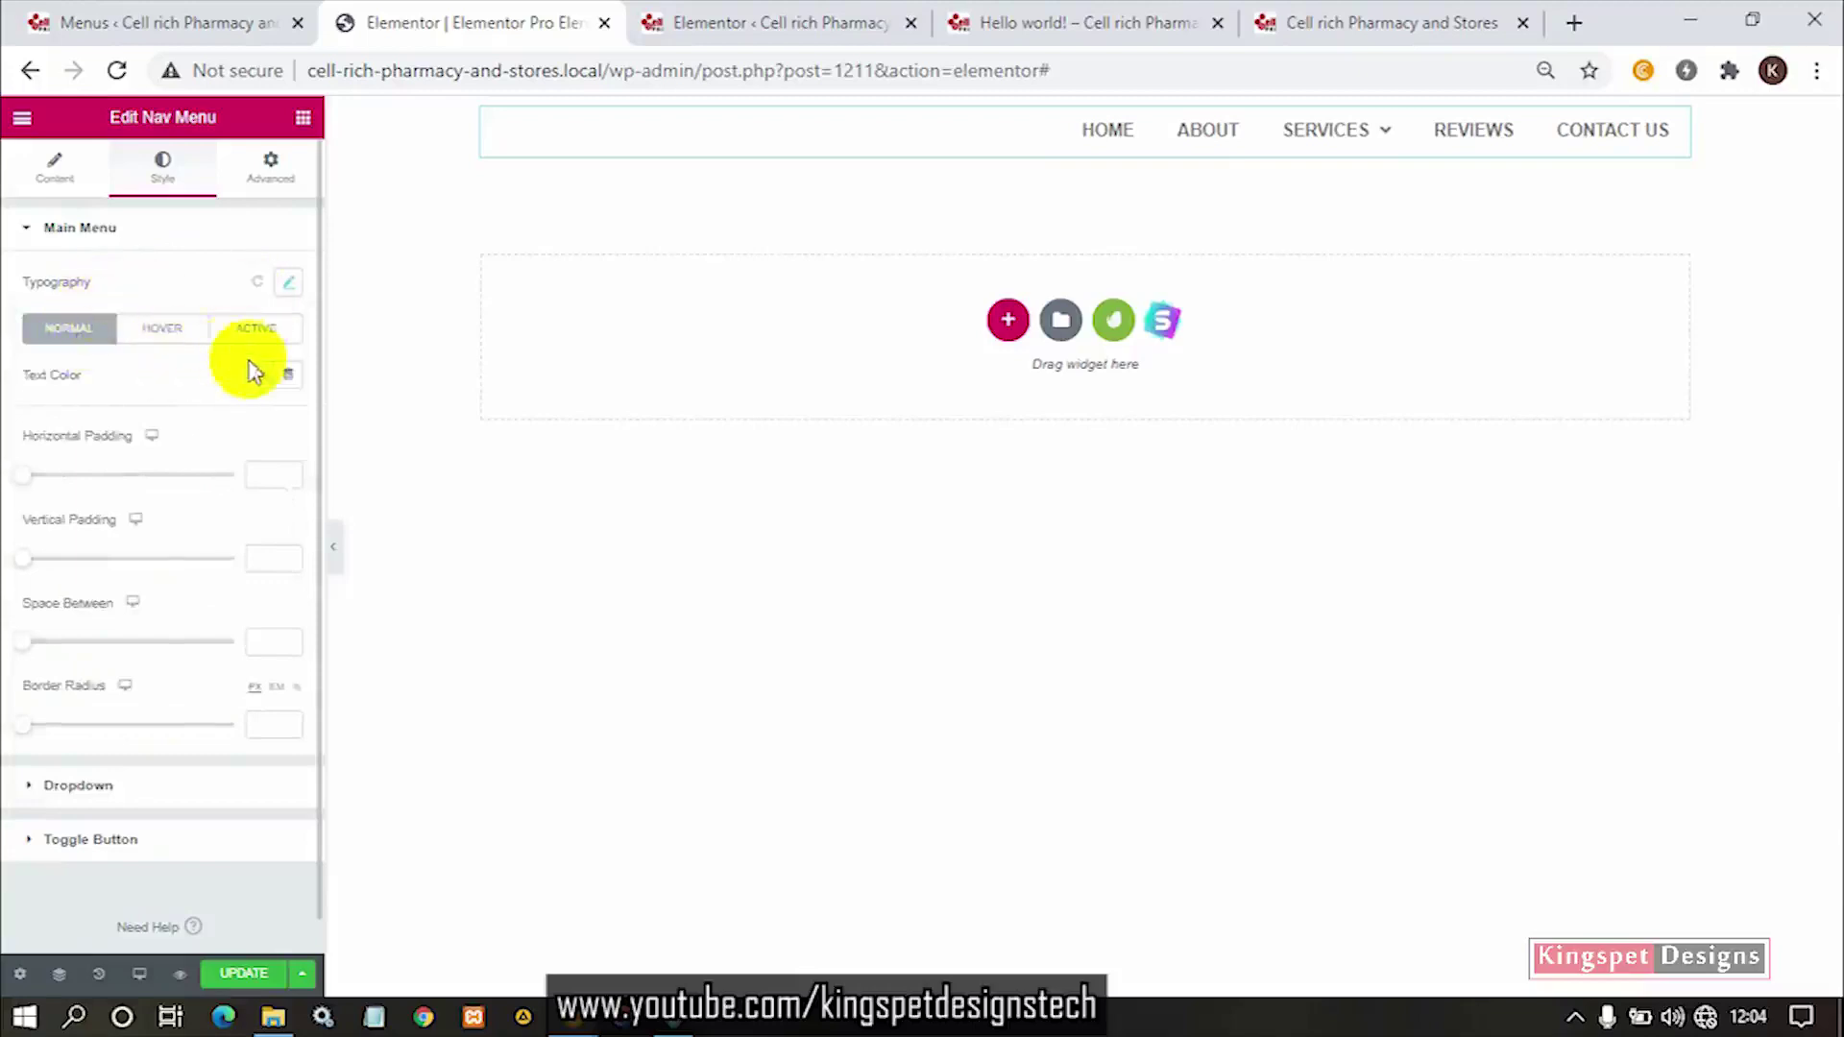
click(259, 374)
drag(304, 585, 452, 439)
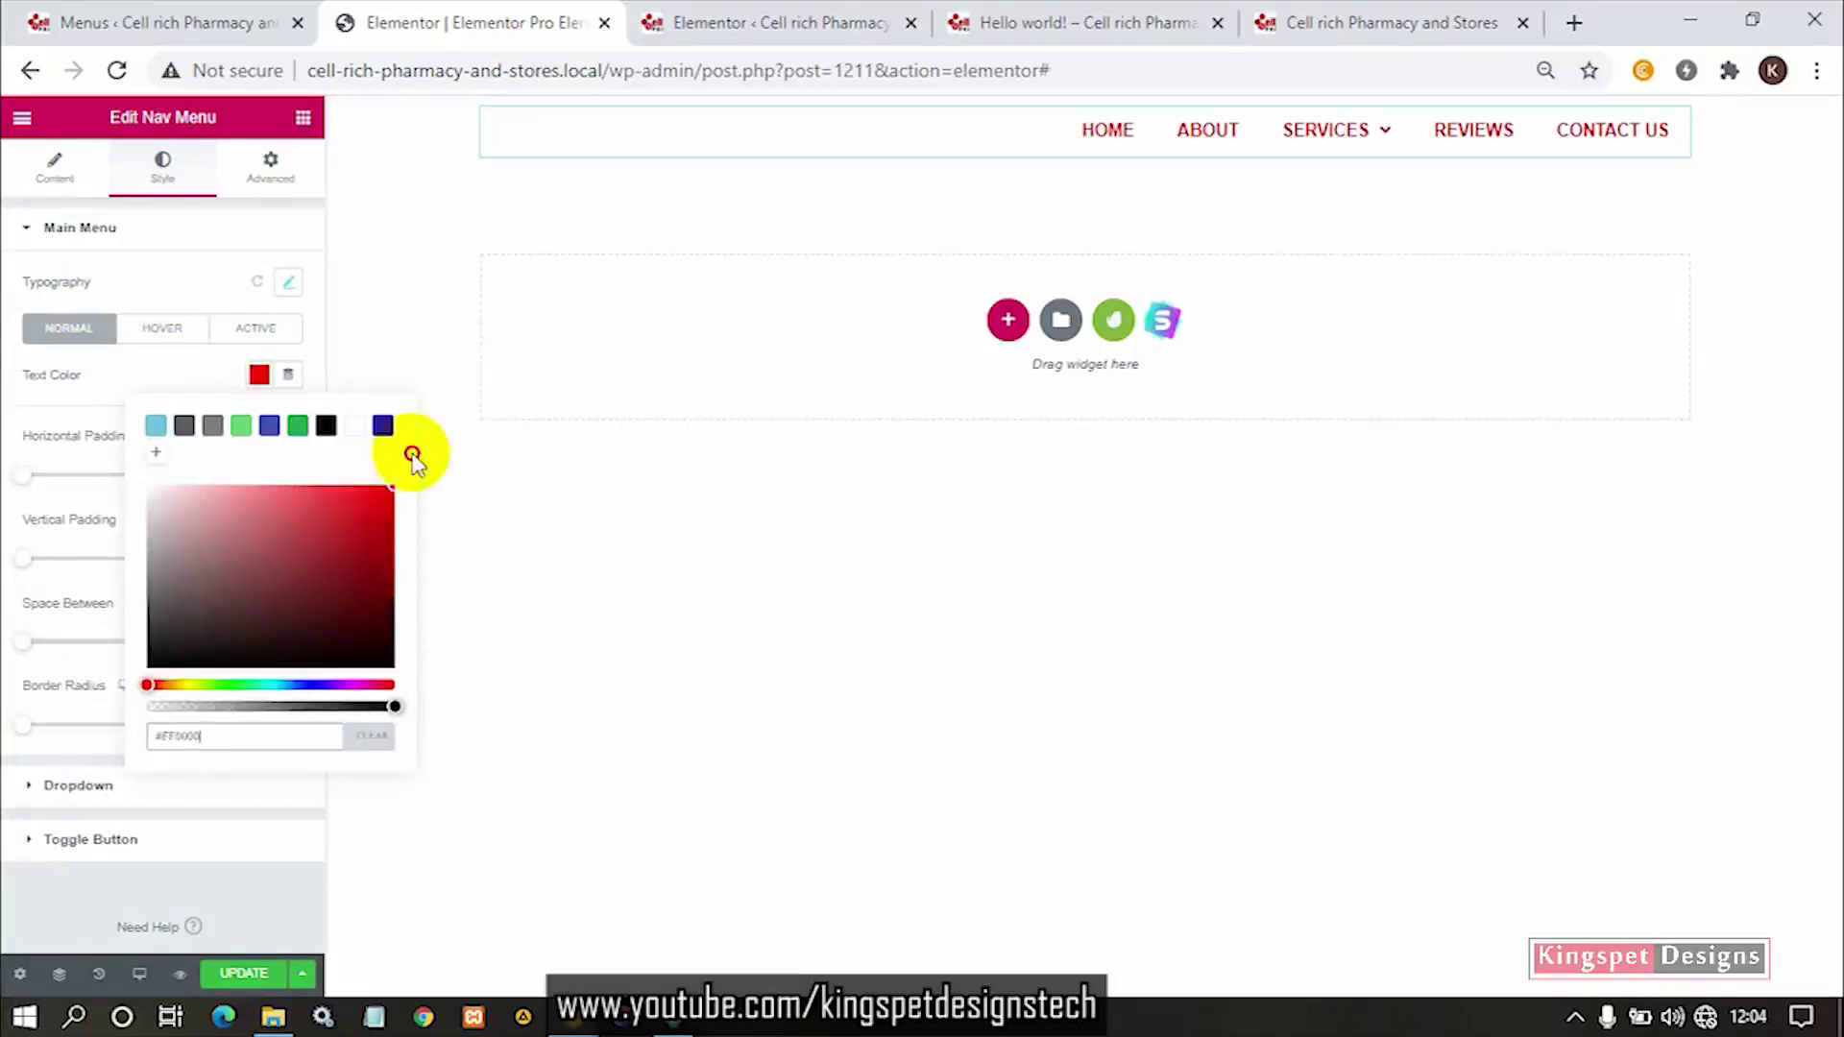
click(384, 424)
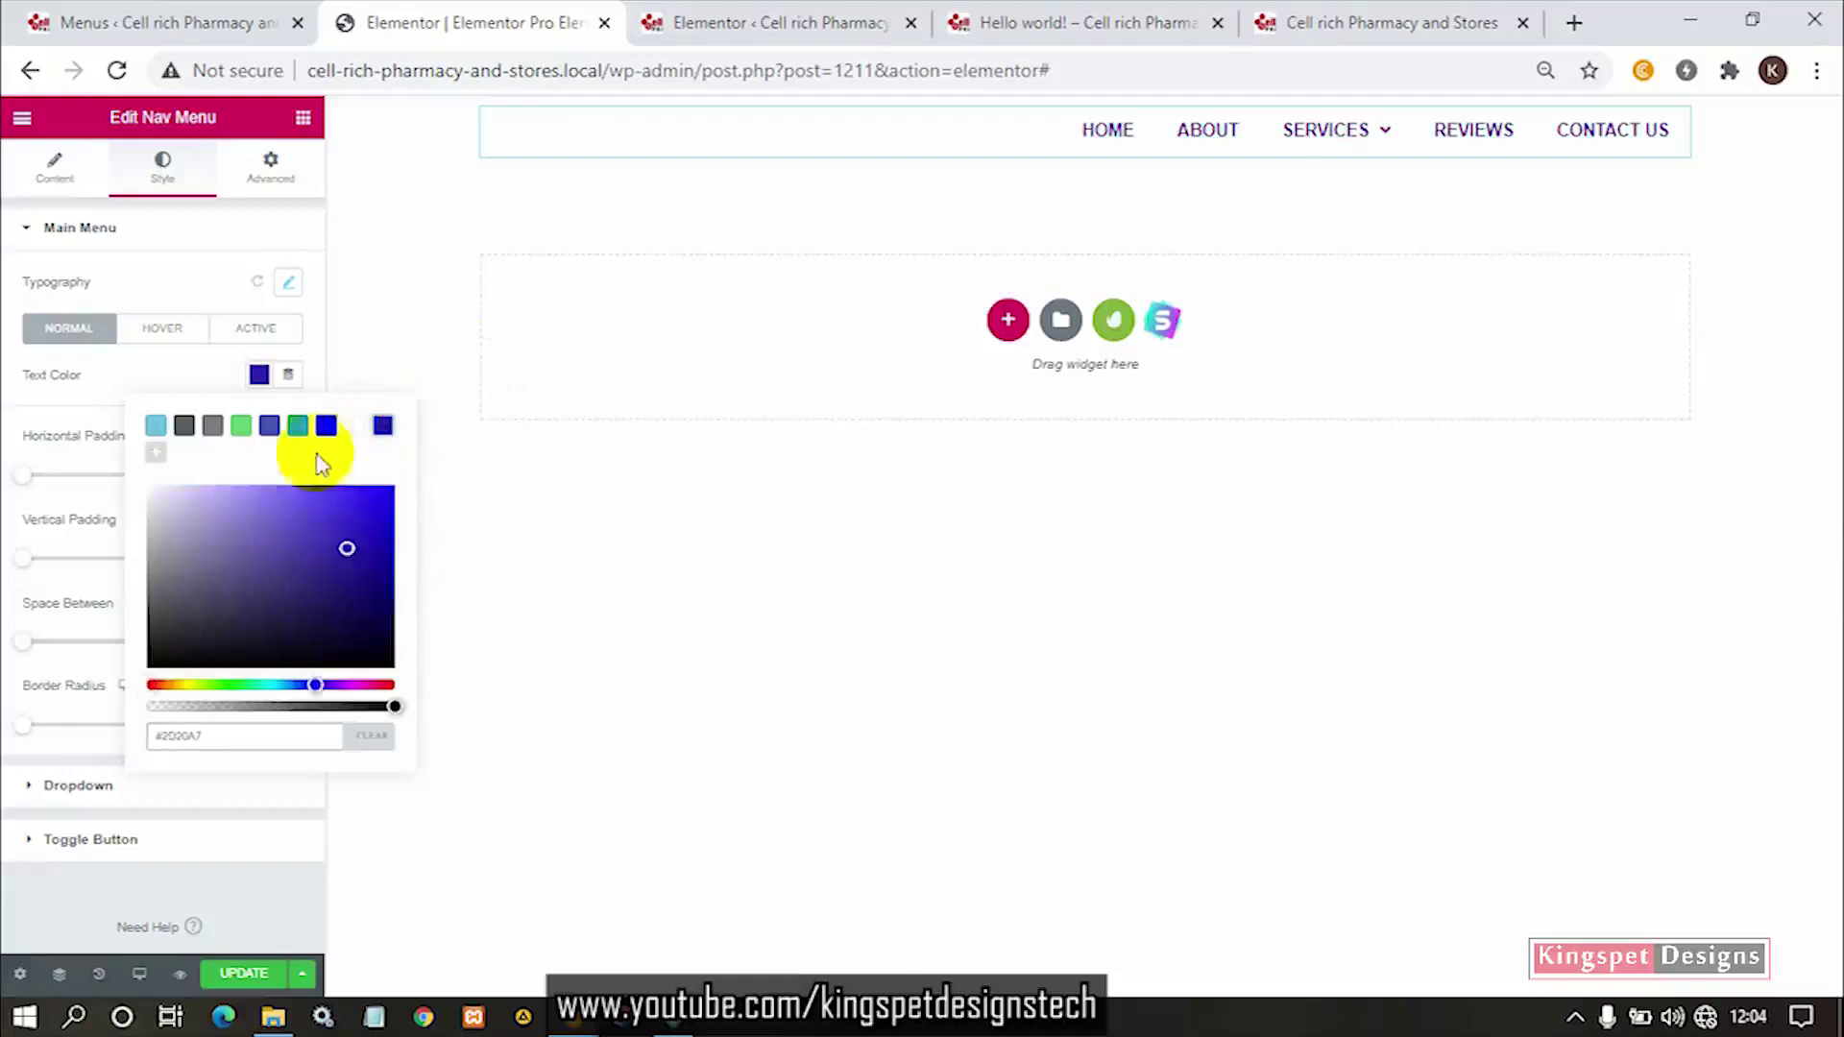
drag(282, 525, 129, 685)
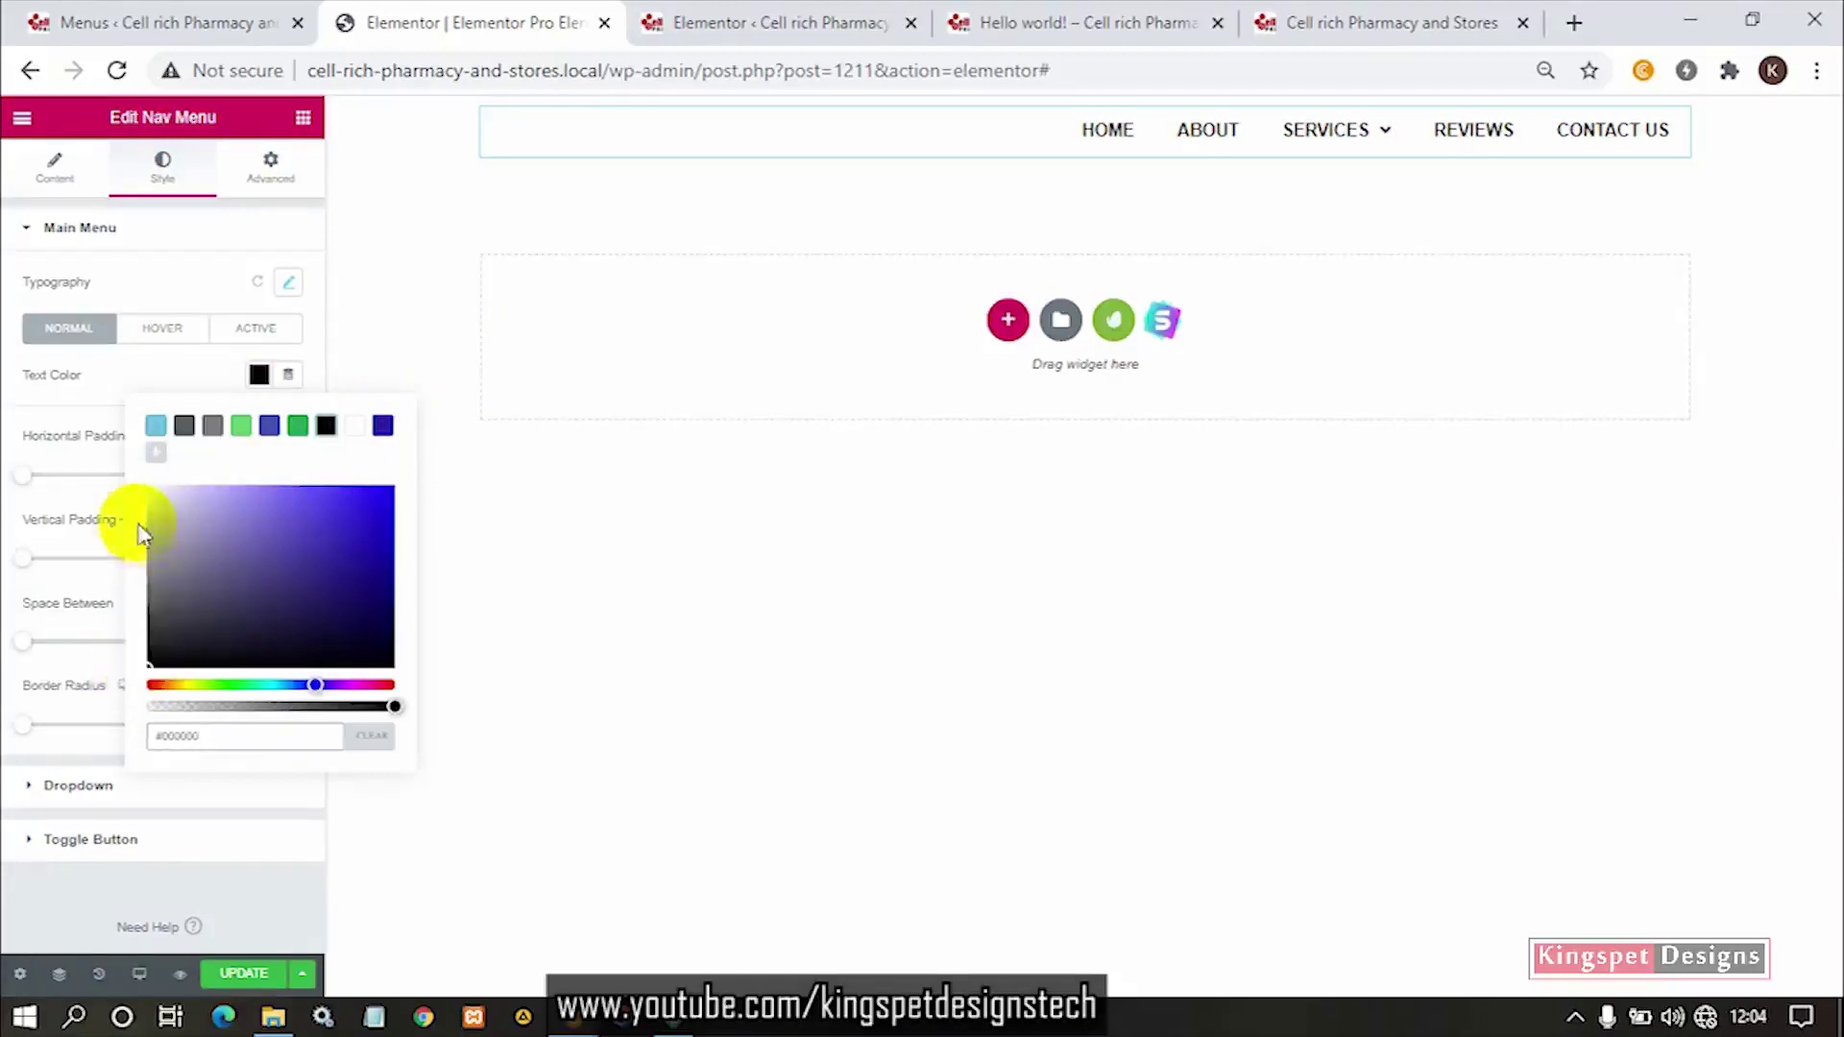
click(106, 504)
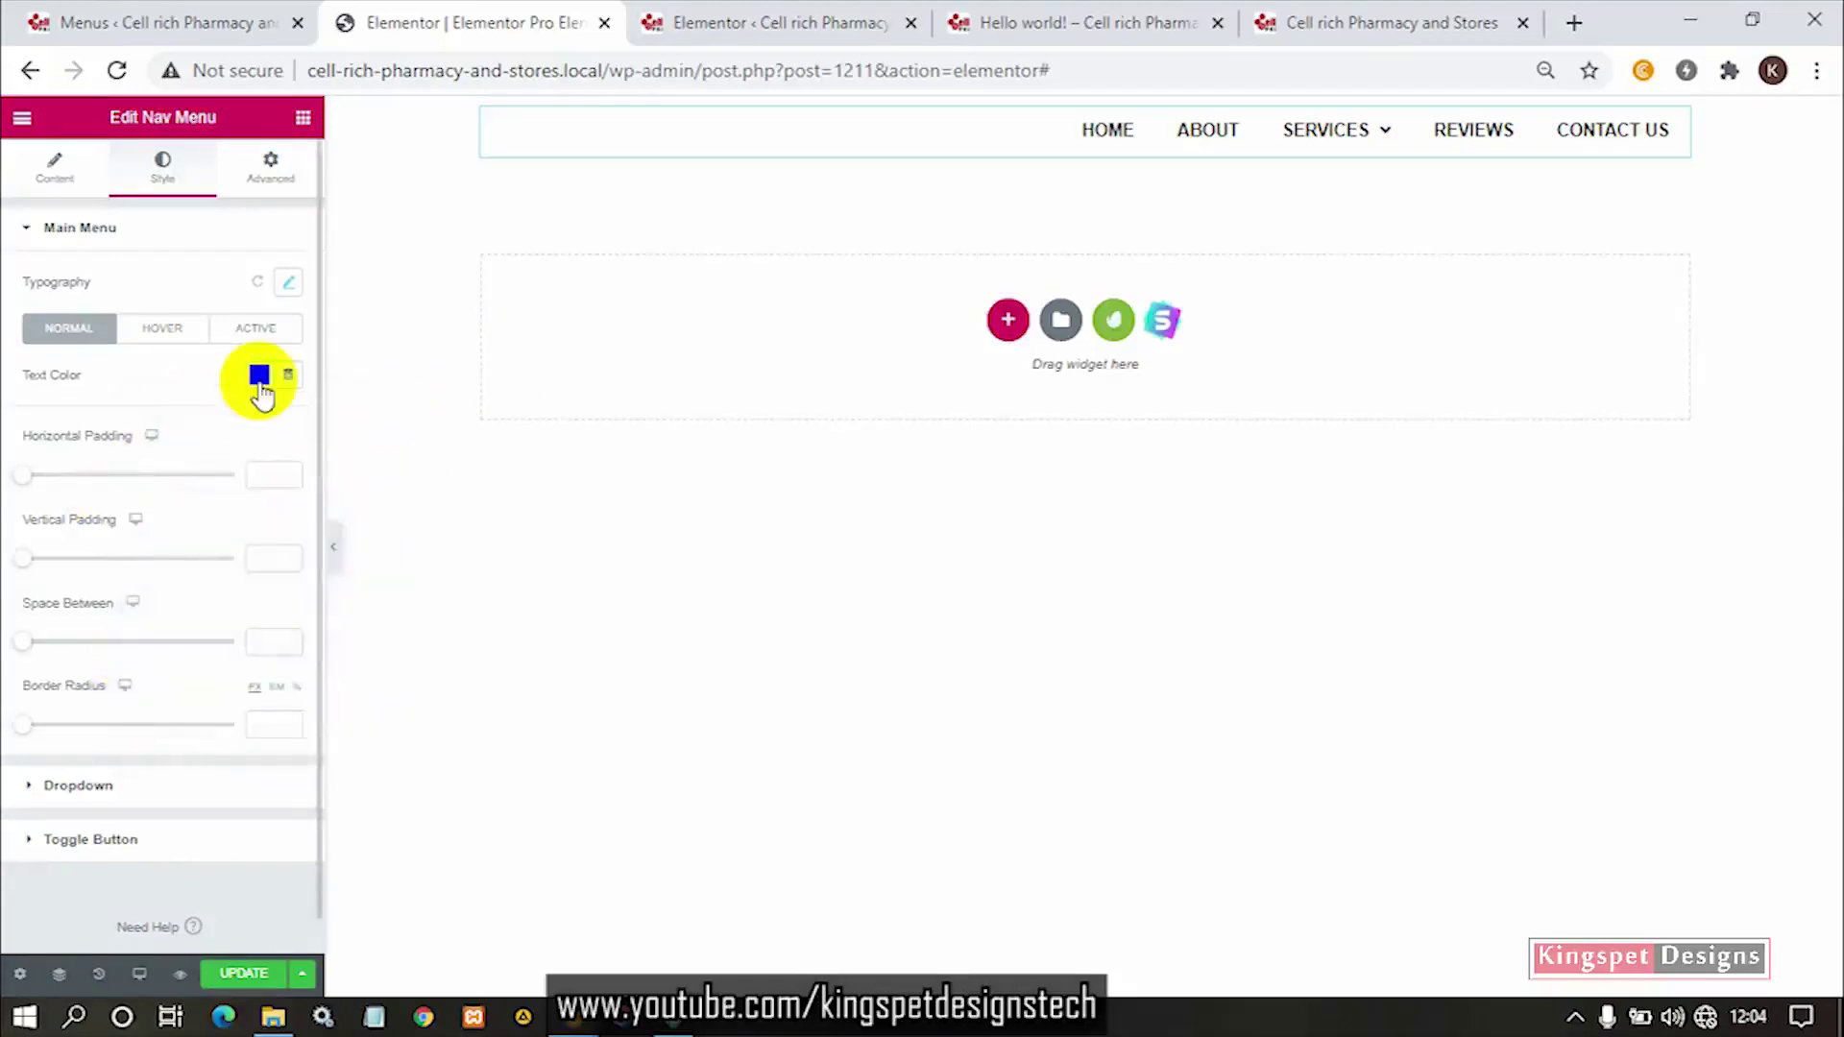
Set the main menu's hover pointer color to a golden yellow (#F0BA31).
click(163, 330)
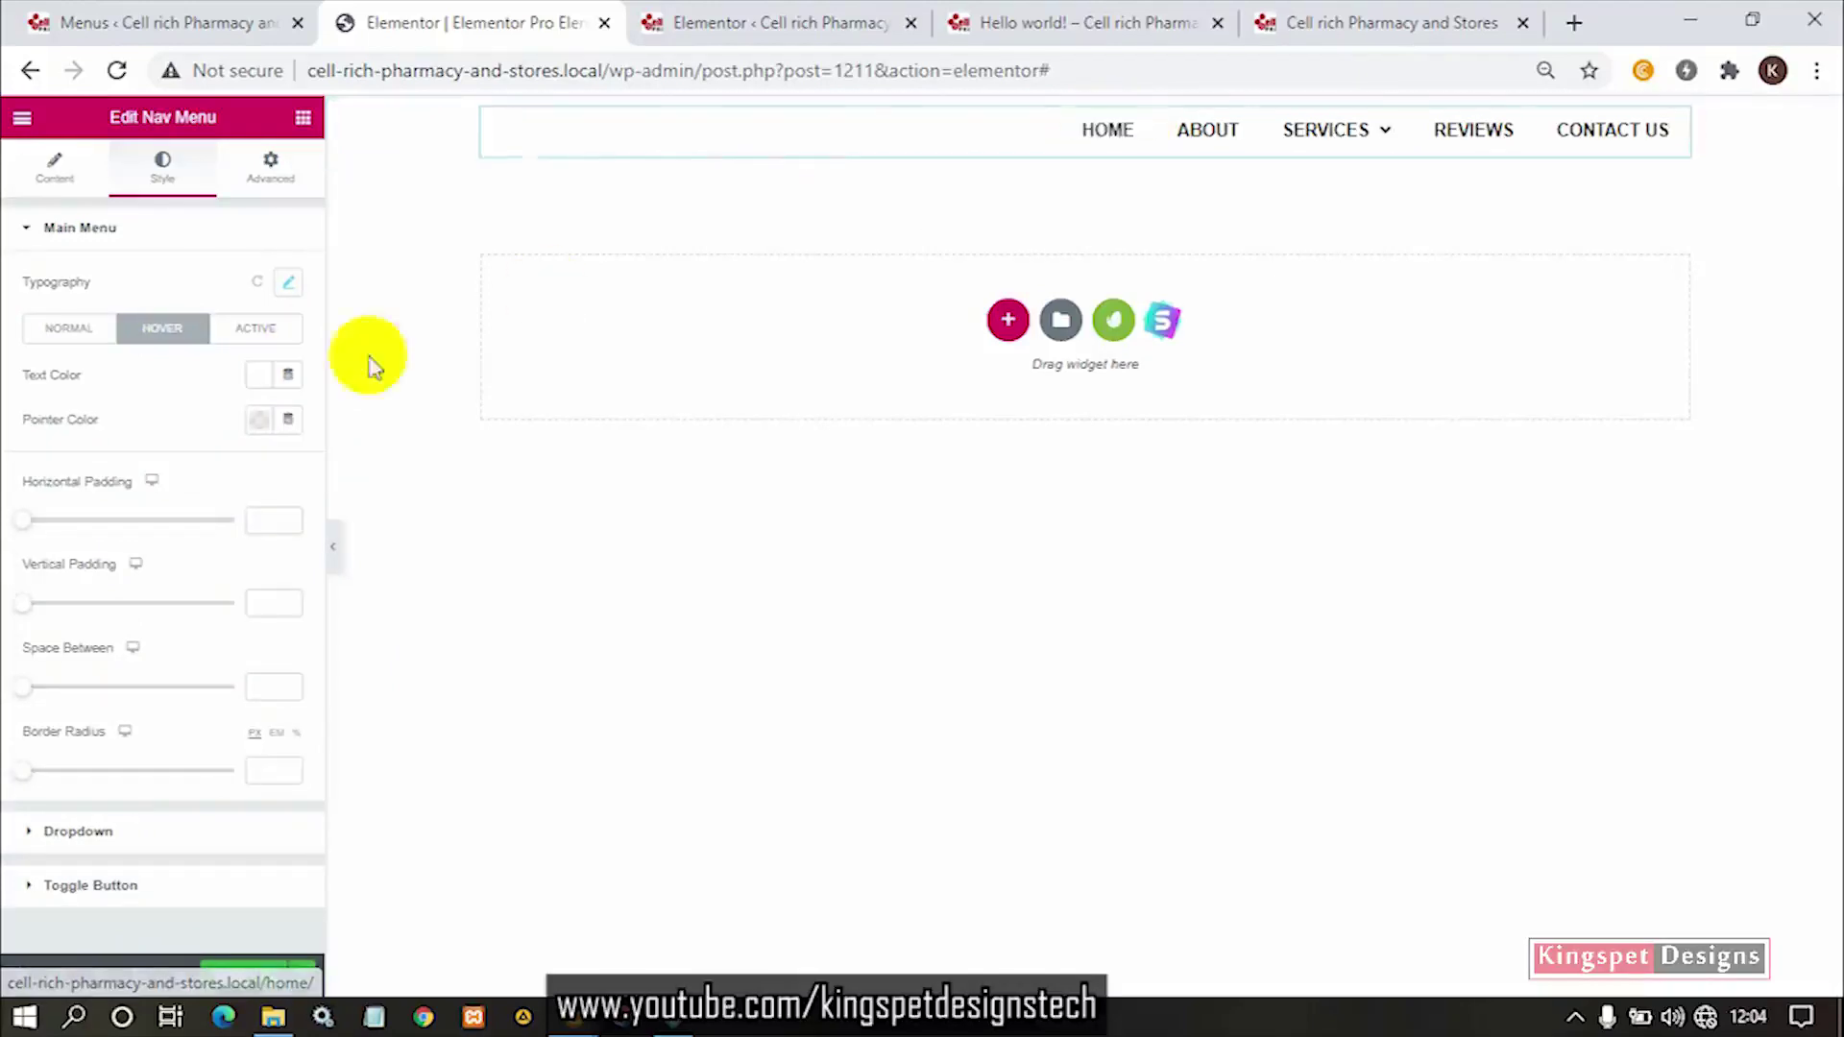
click(260, 426)
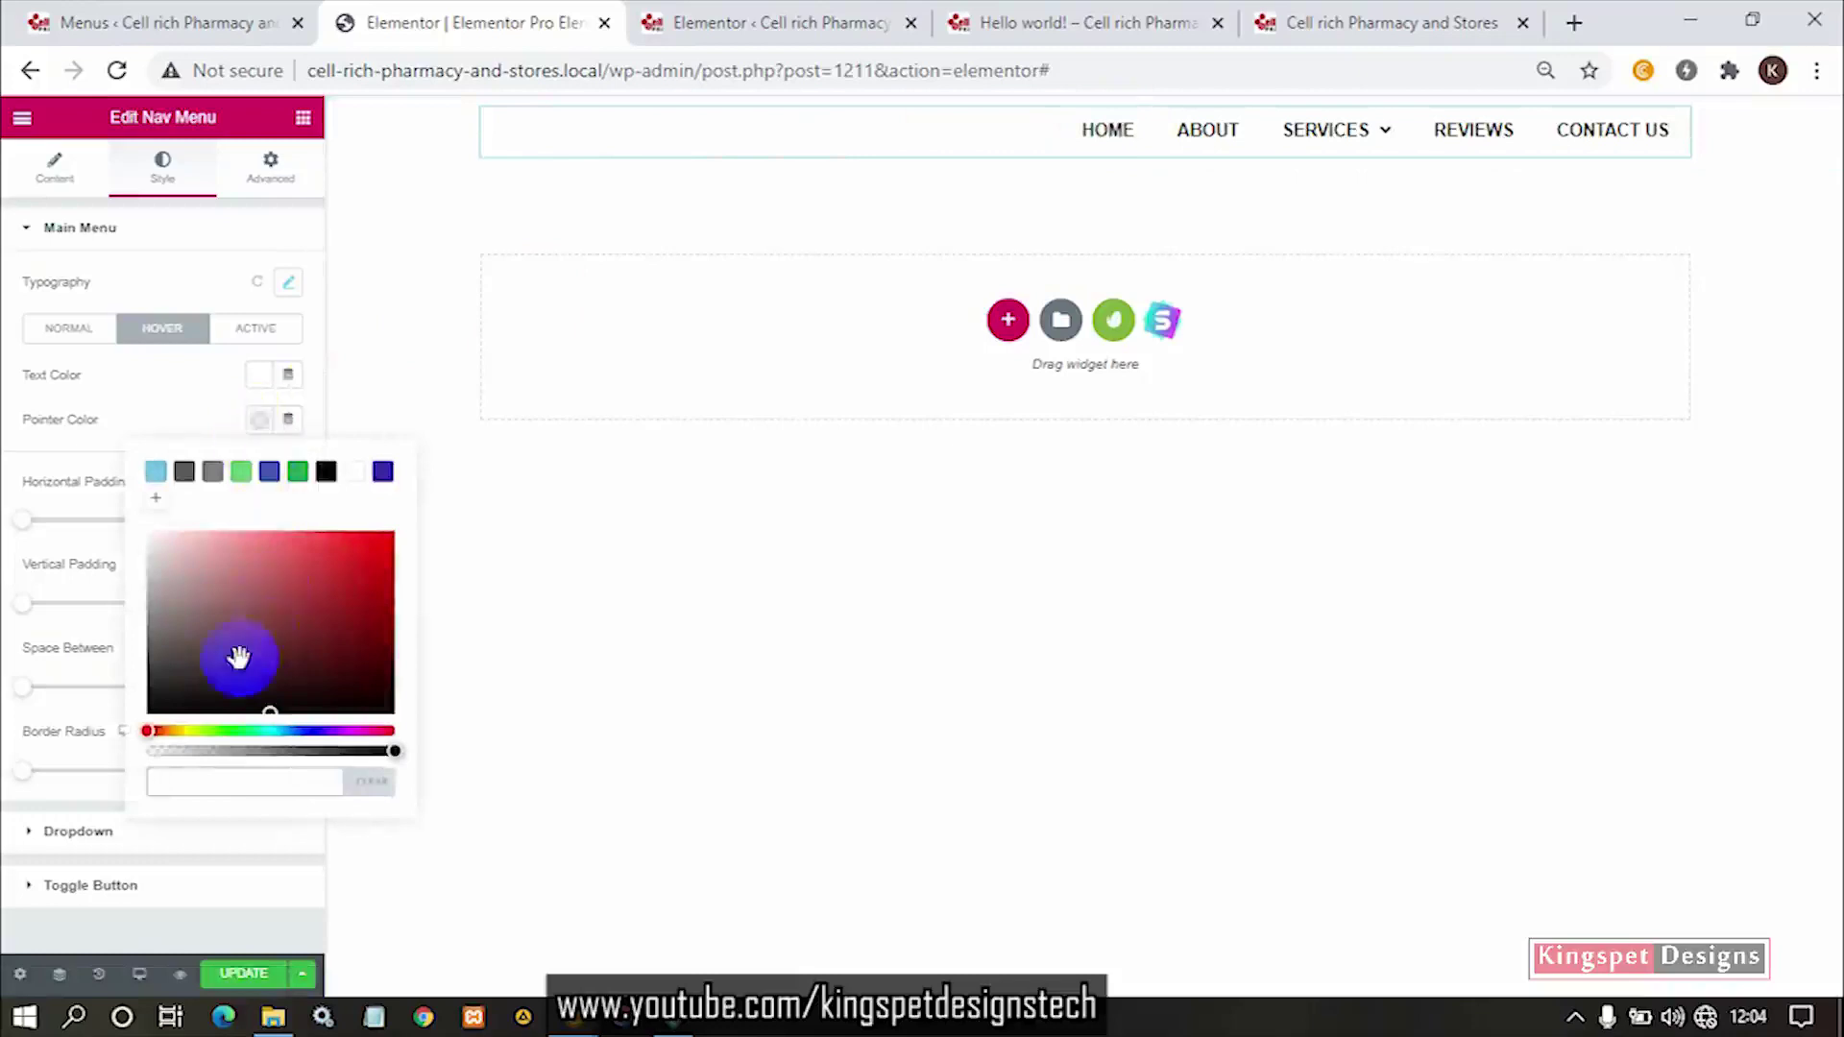
click(182, 733)
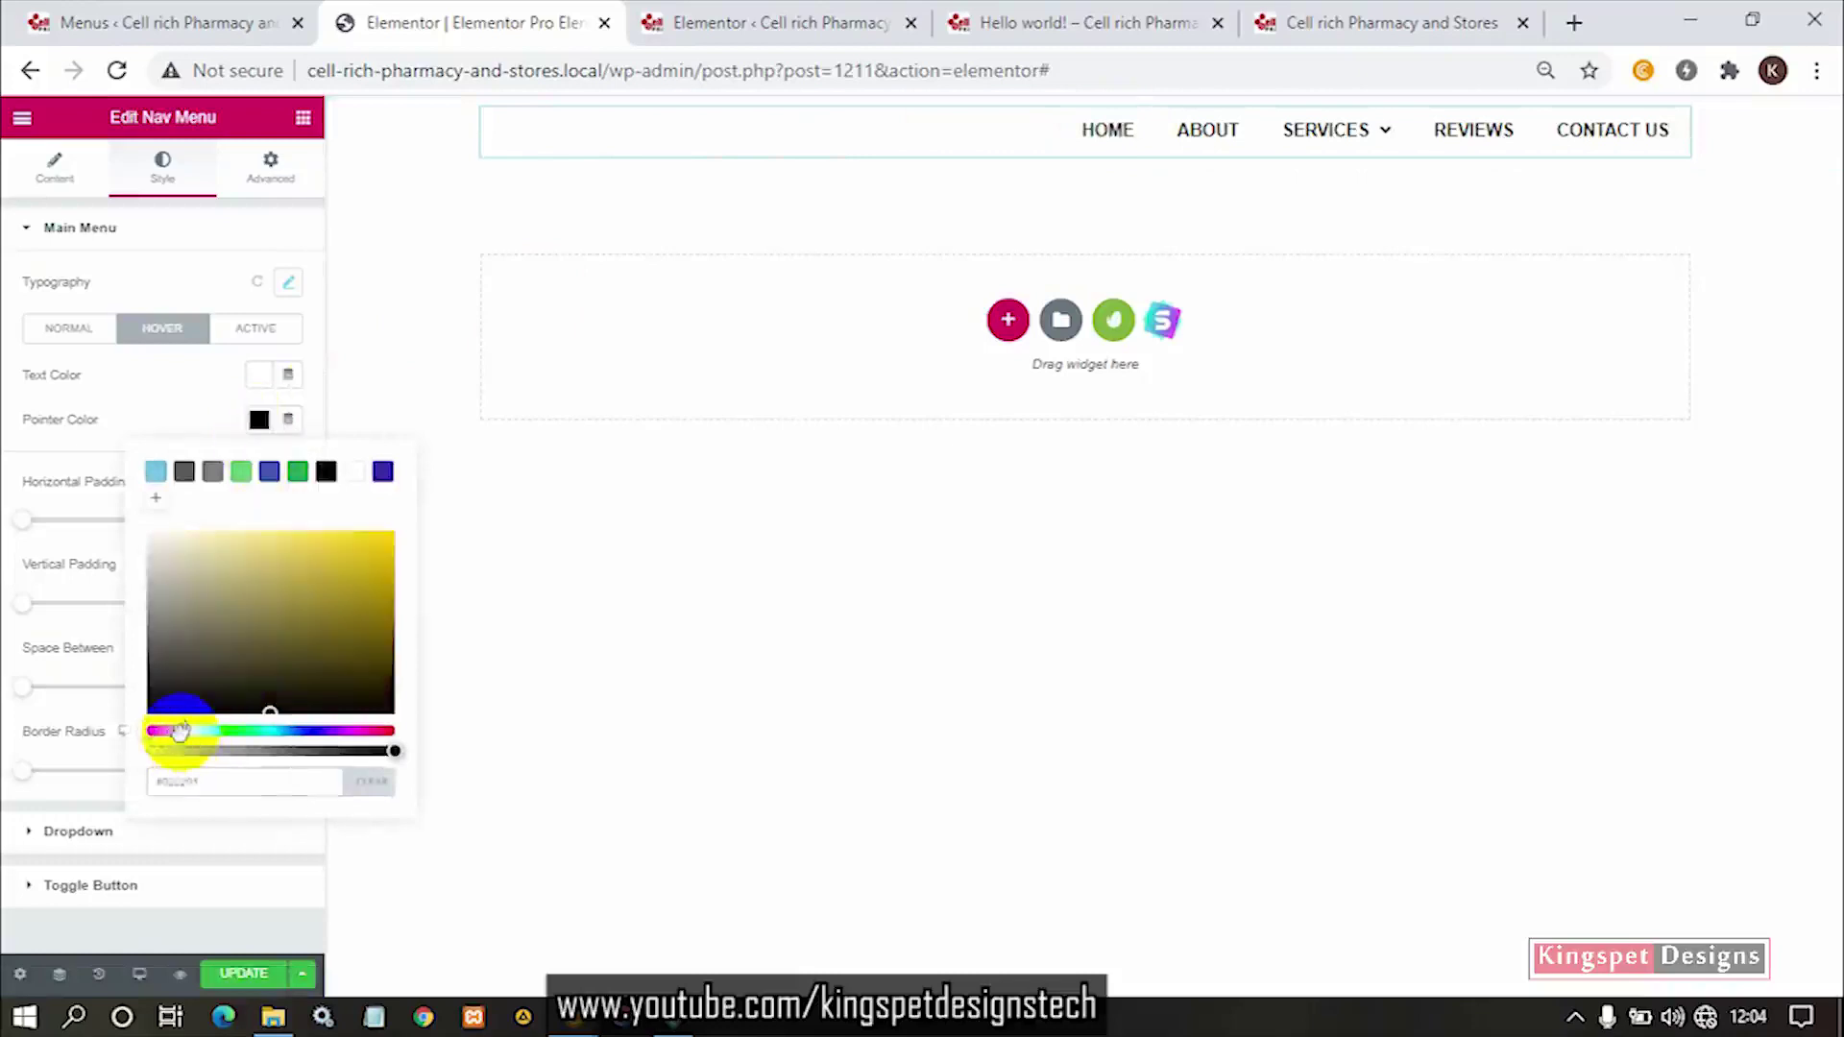
click(268, 569)
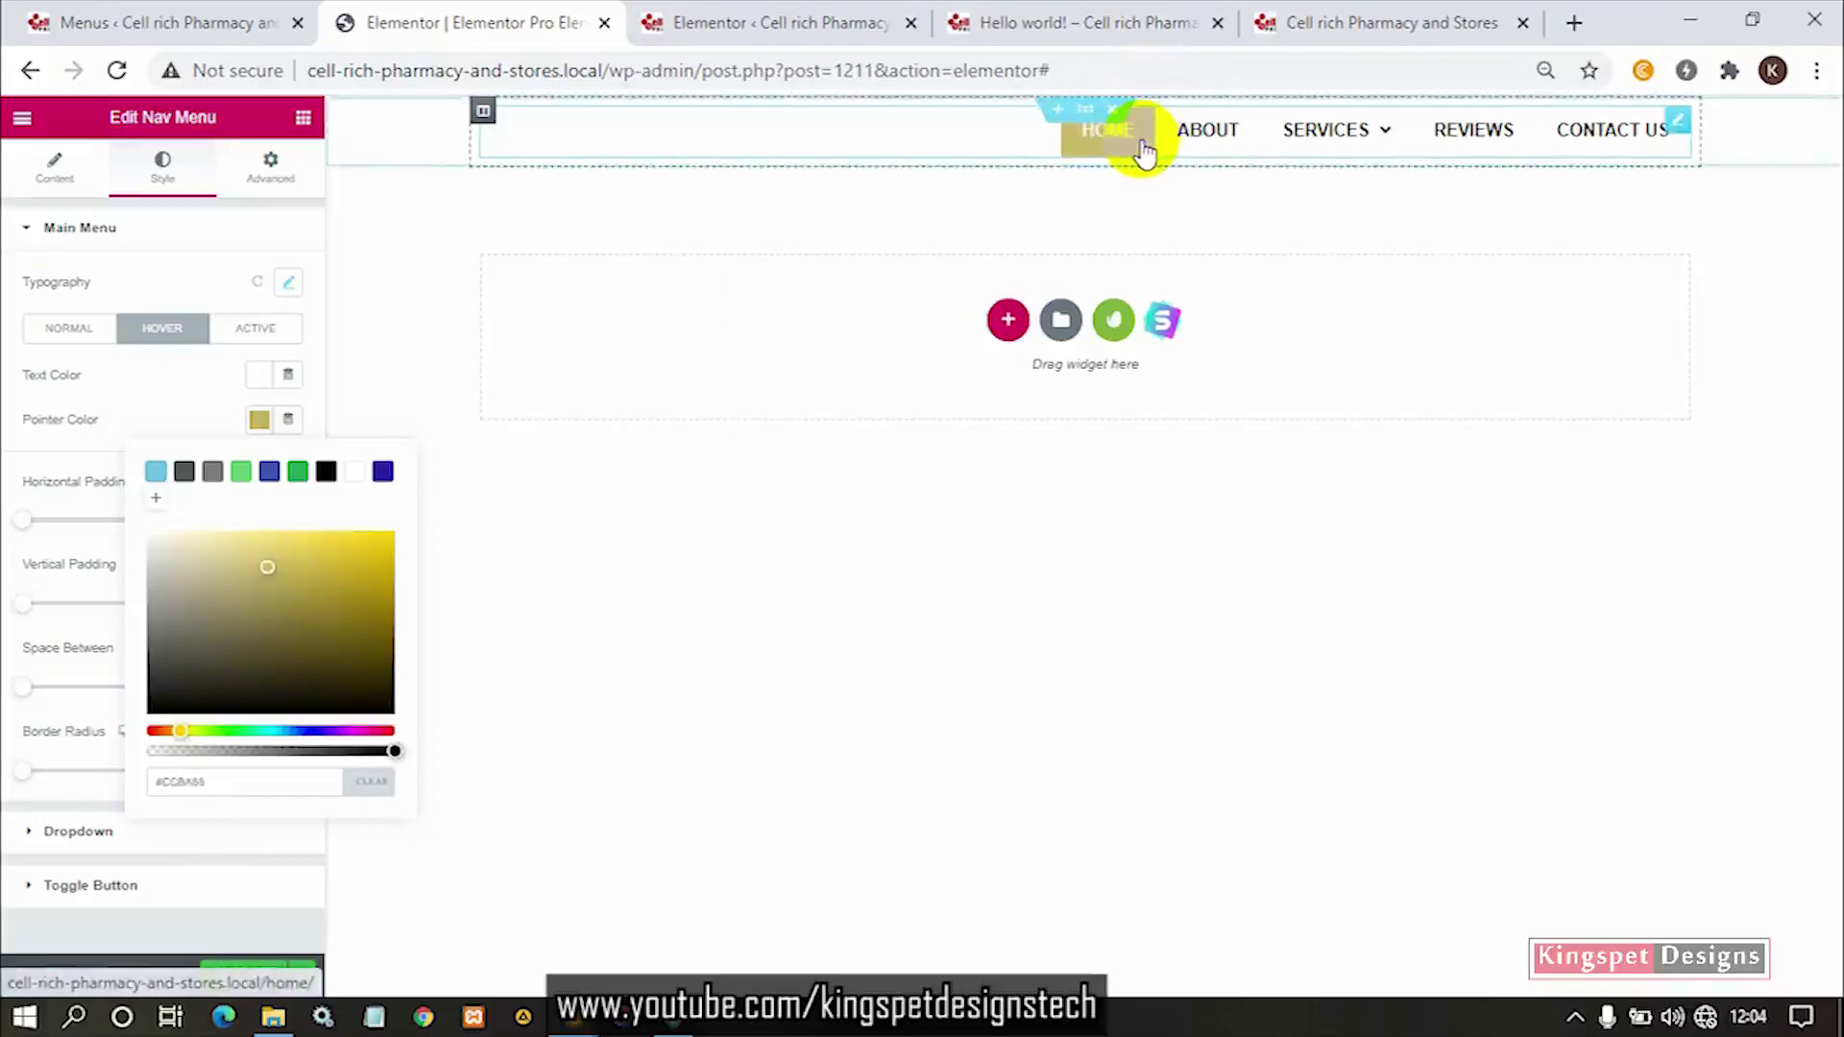
click(318, 589)
drag(315, 570, 310, 551)
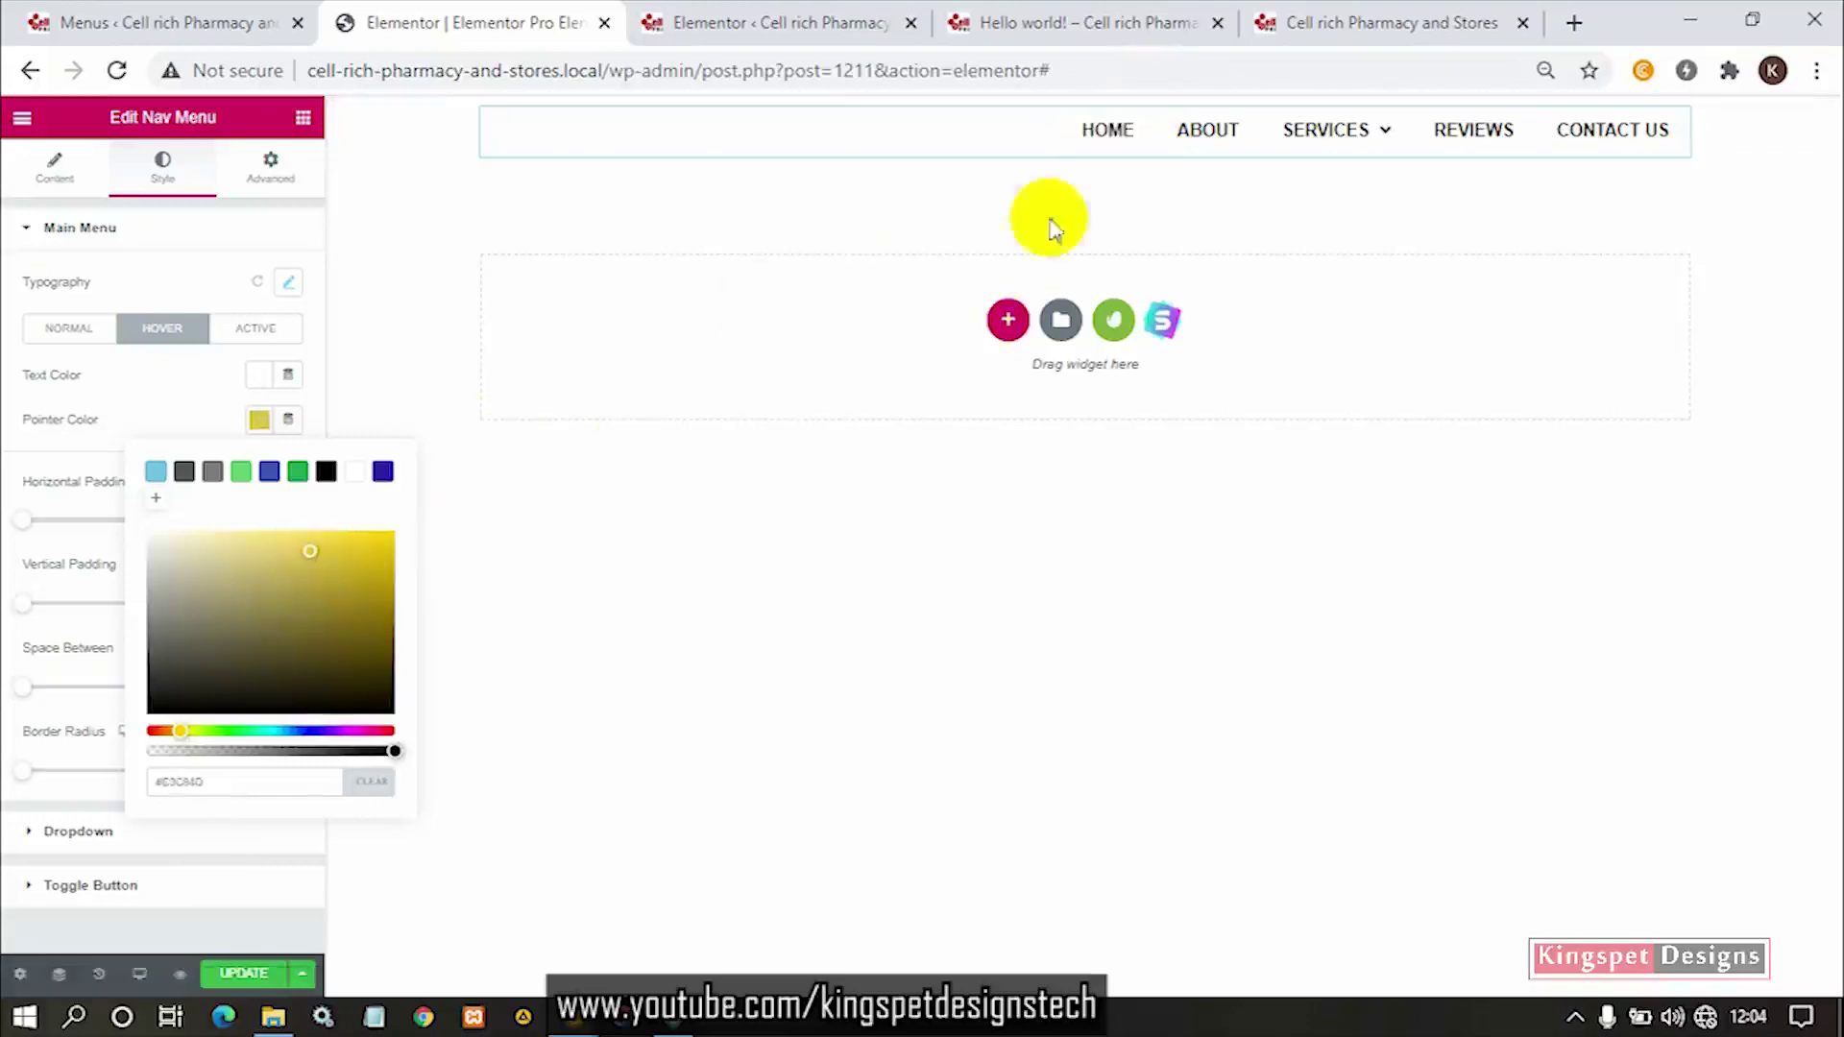
click(176, 730)
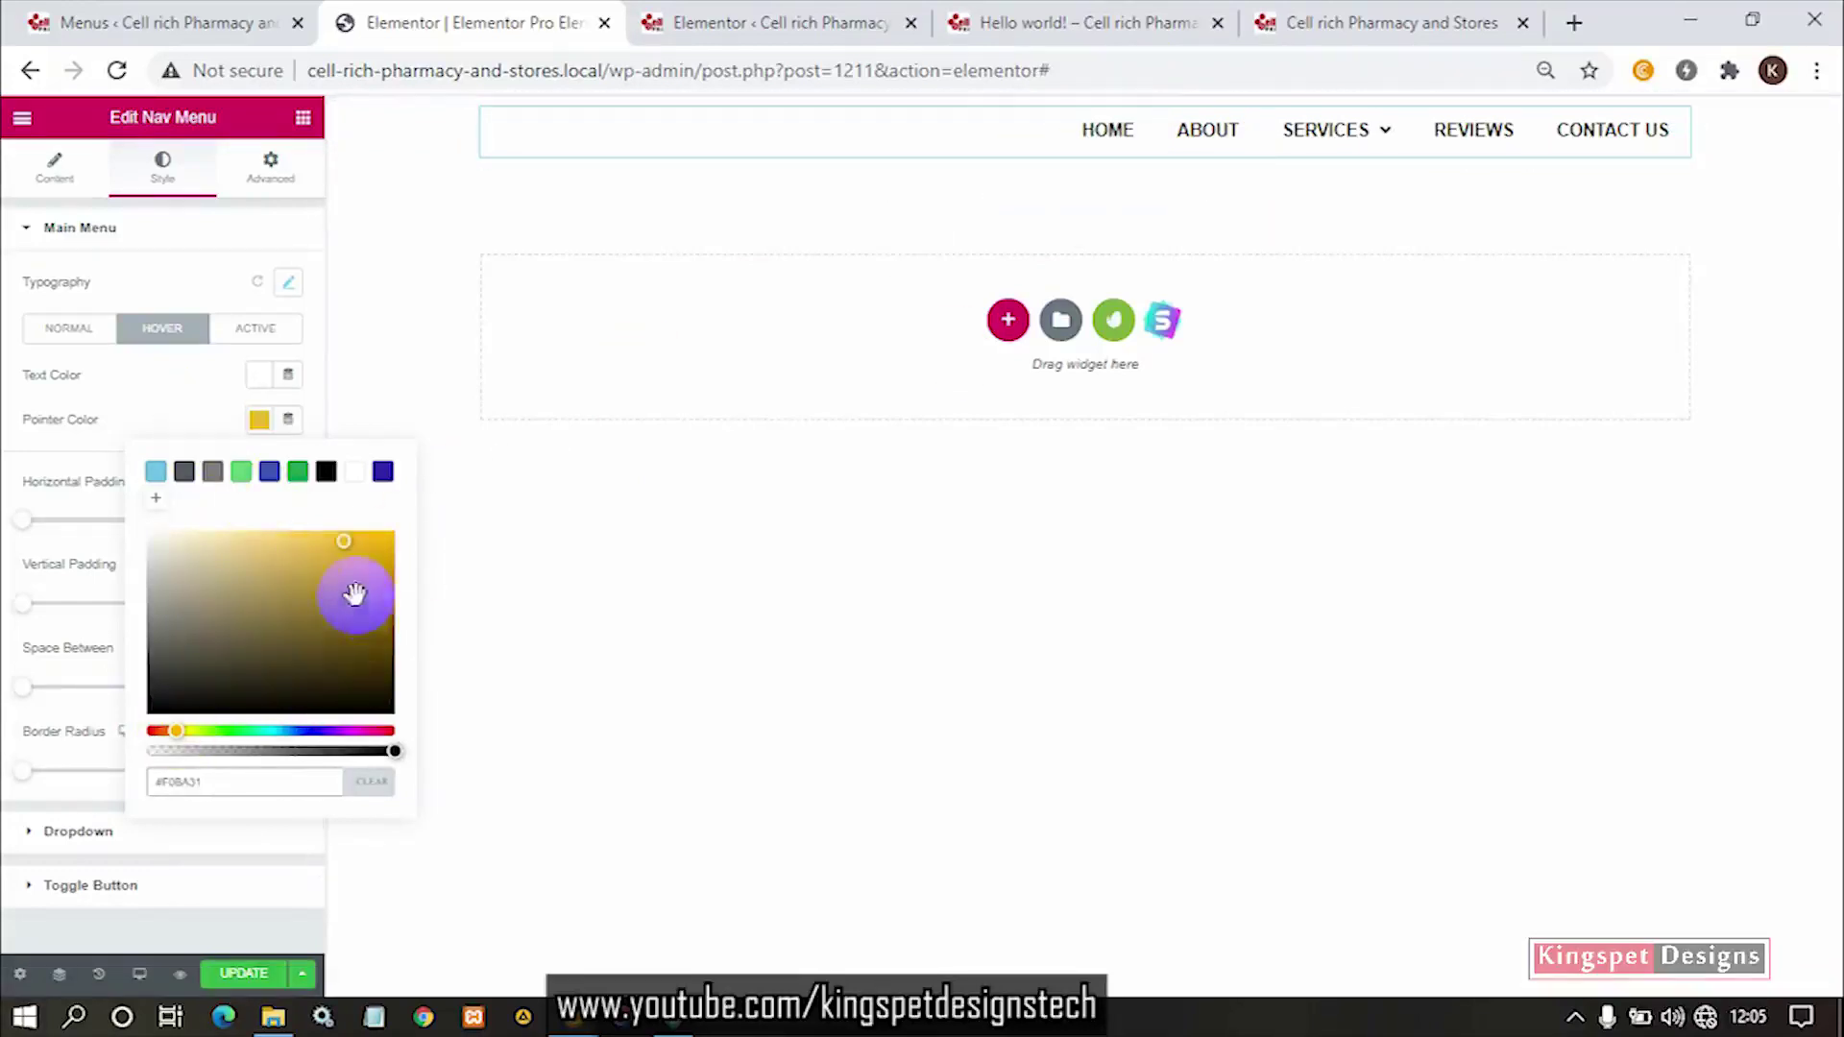
click(230, 408)
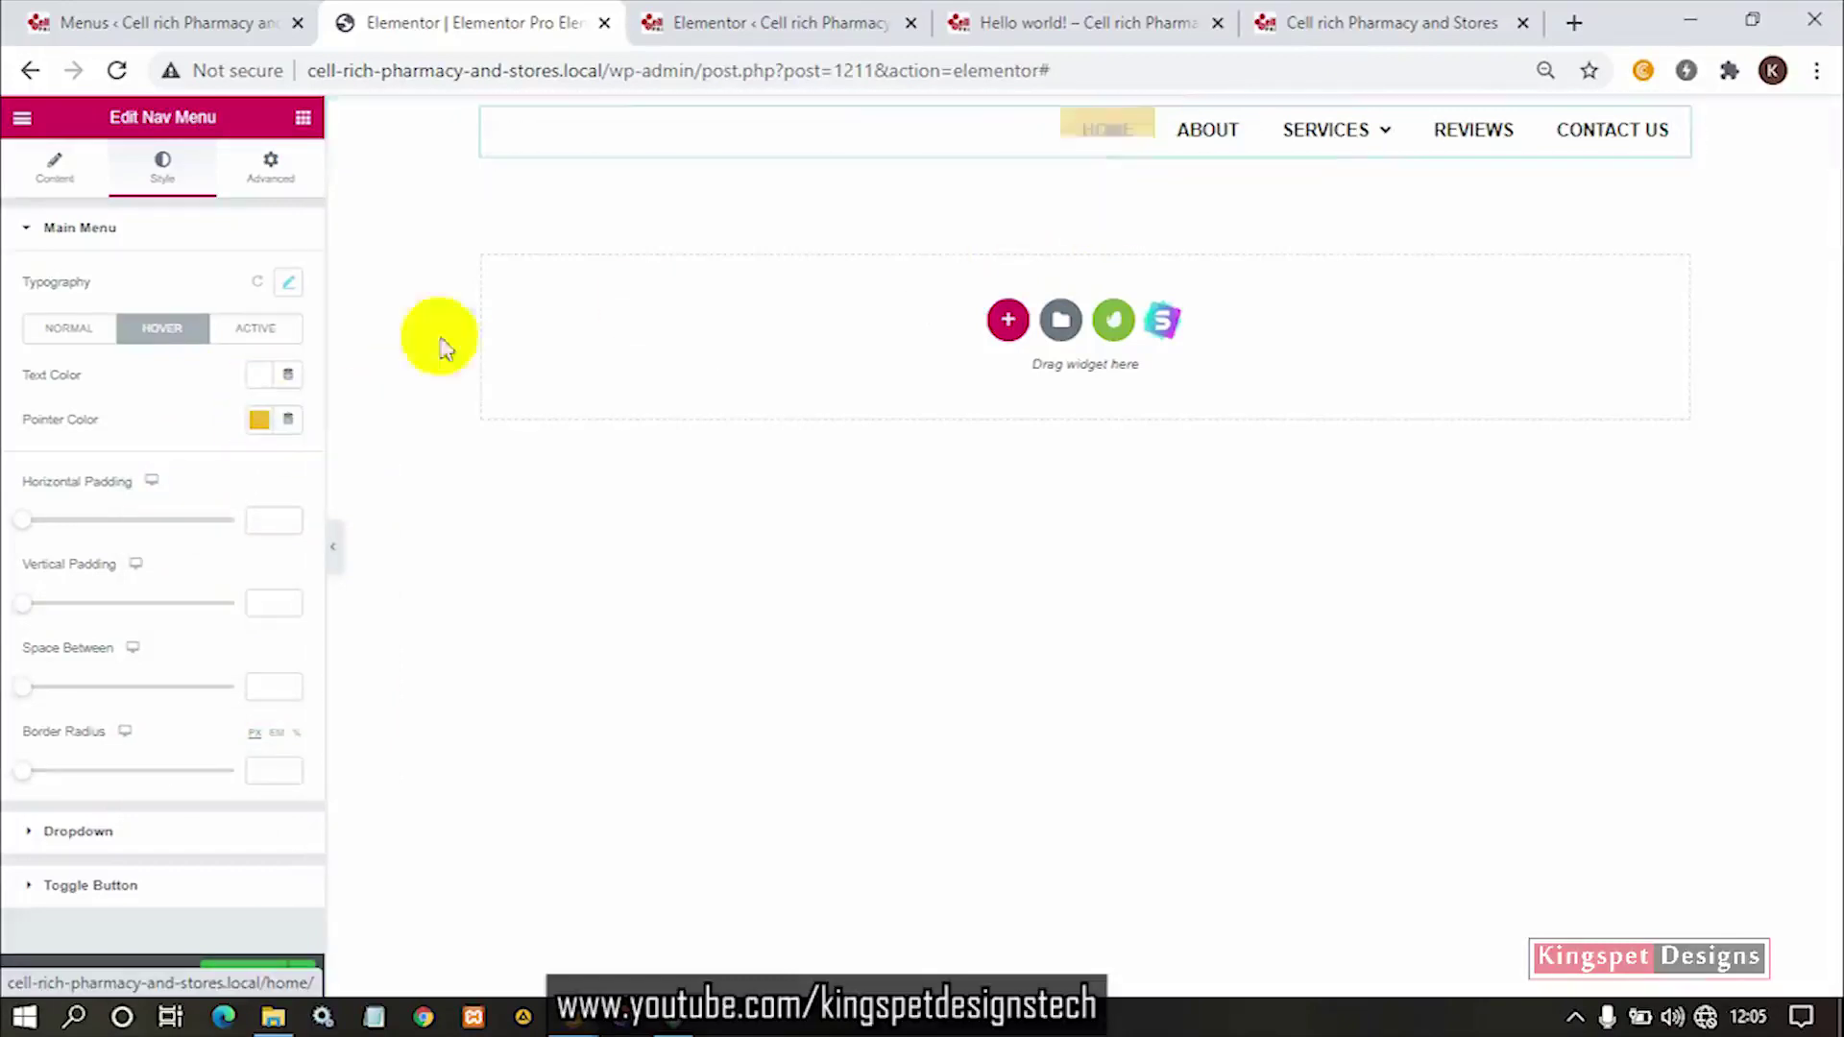
Try red as the main menu's hover text color and return it to white (#FFFFFF).
click(259, 375)
mouse_move(301, 548)
mouse_down()
mouse_move(373, 535)
mouse_move(403, 499)
mouse_up()
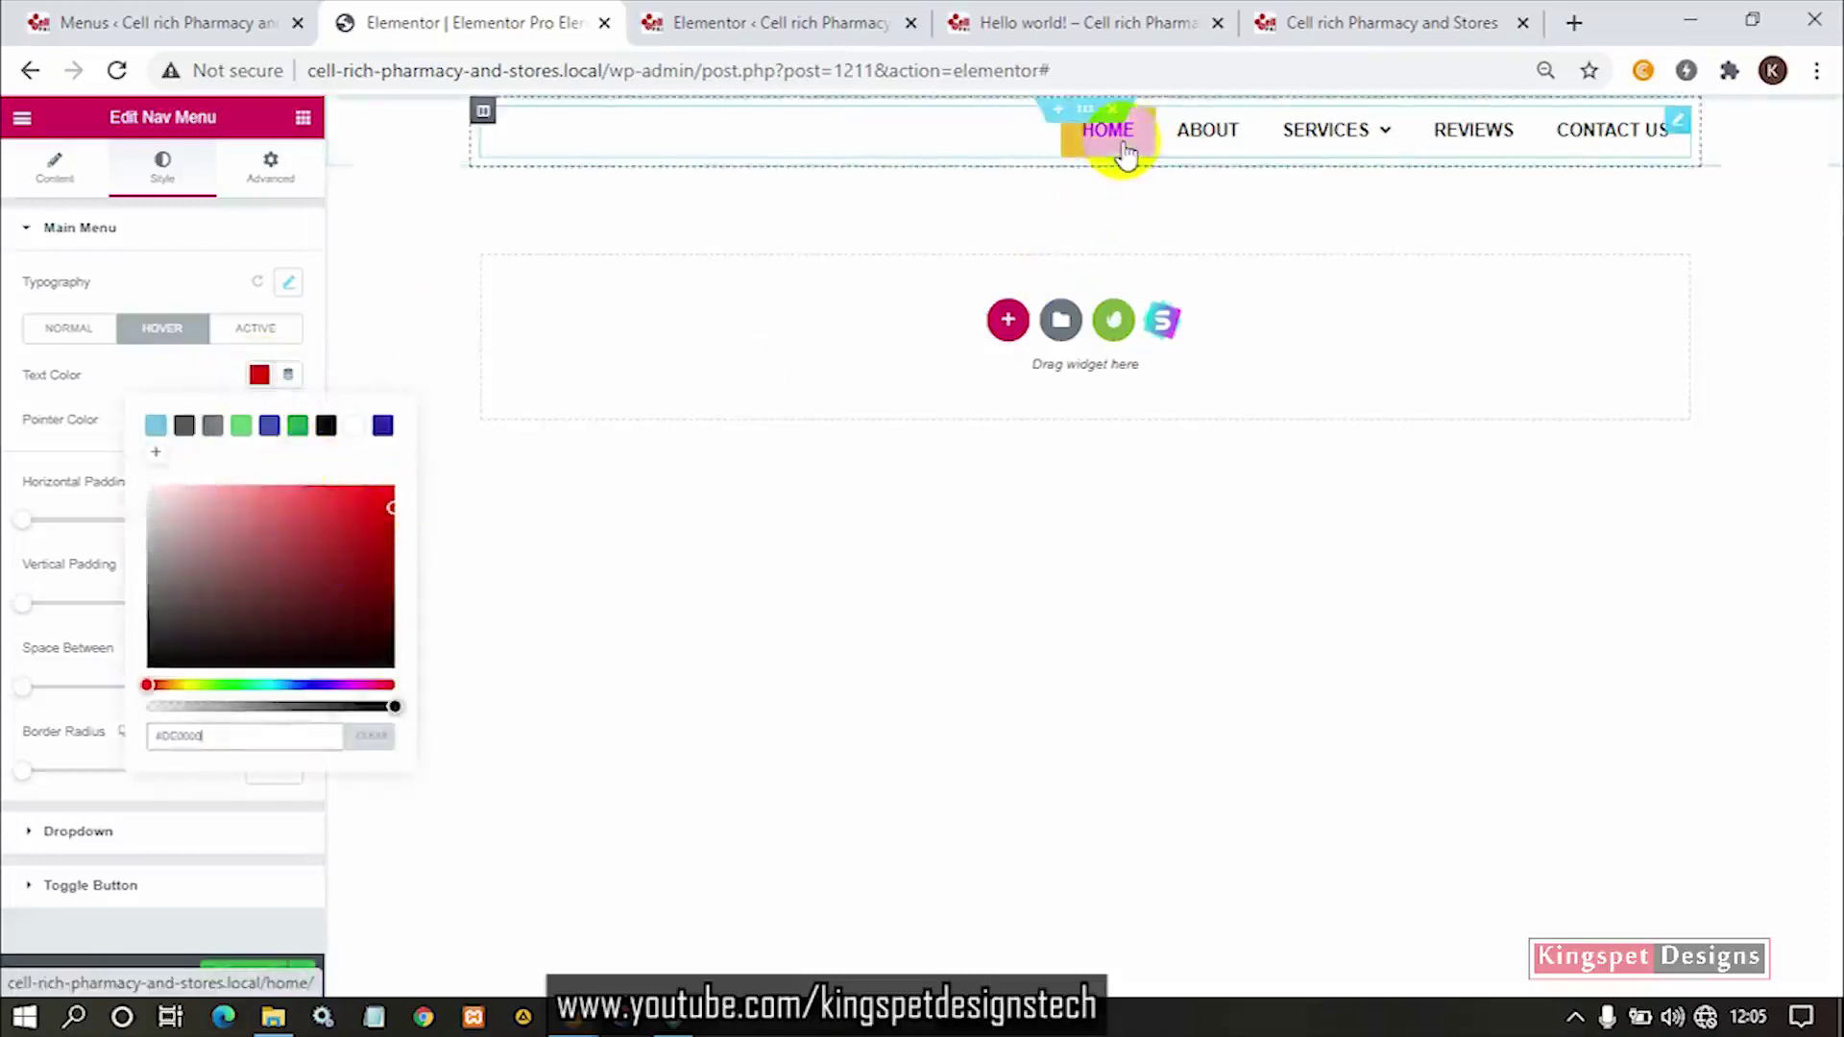
mouse_move(337, 511)
mouse_down()
mouse_move(272, 465)
mouse_move(265, 534)
mouse_move(93, 448)
mouse_up()
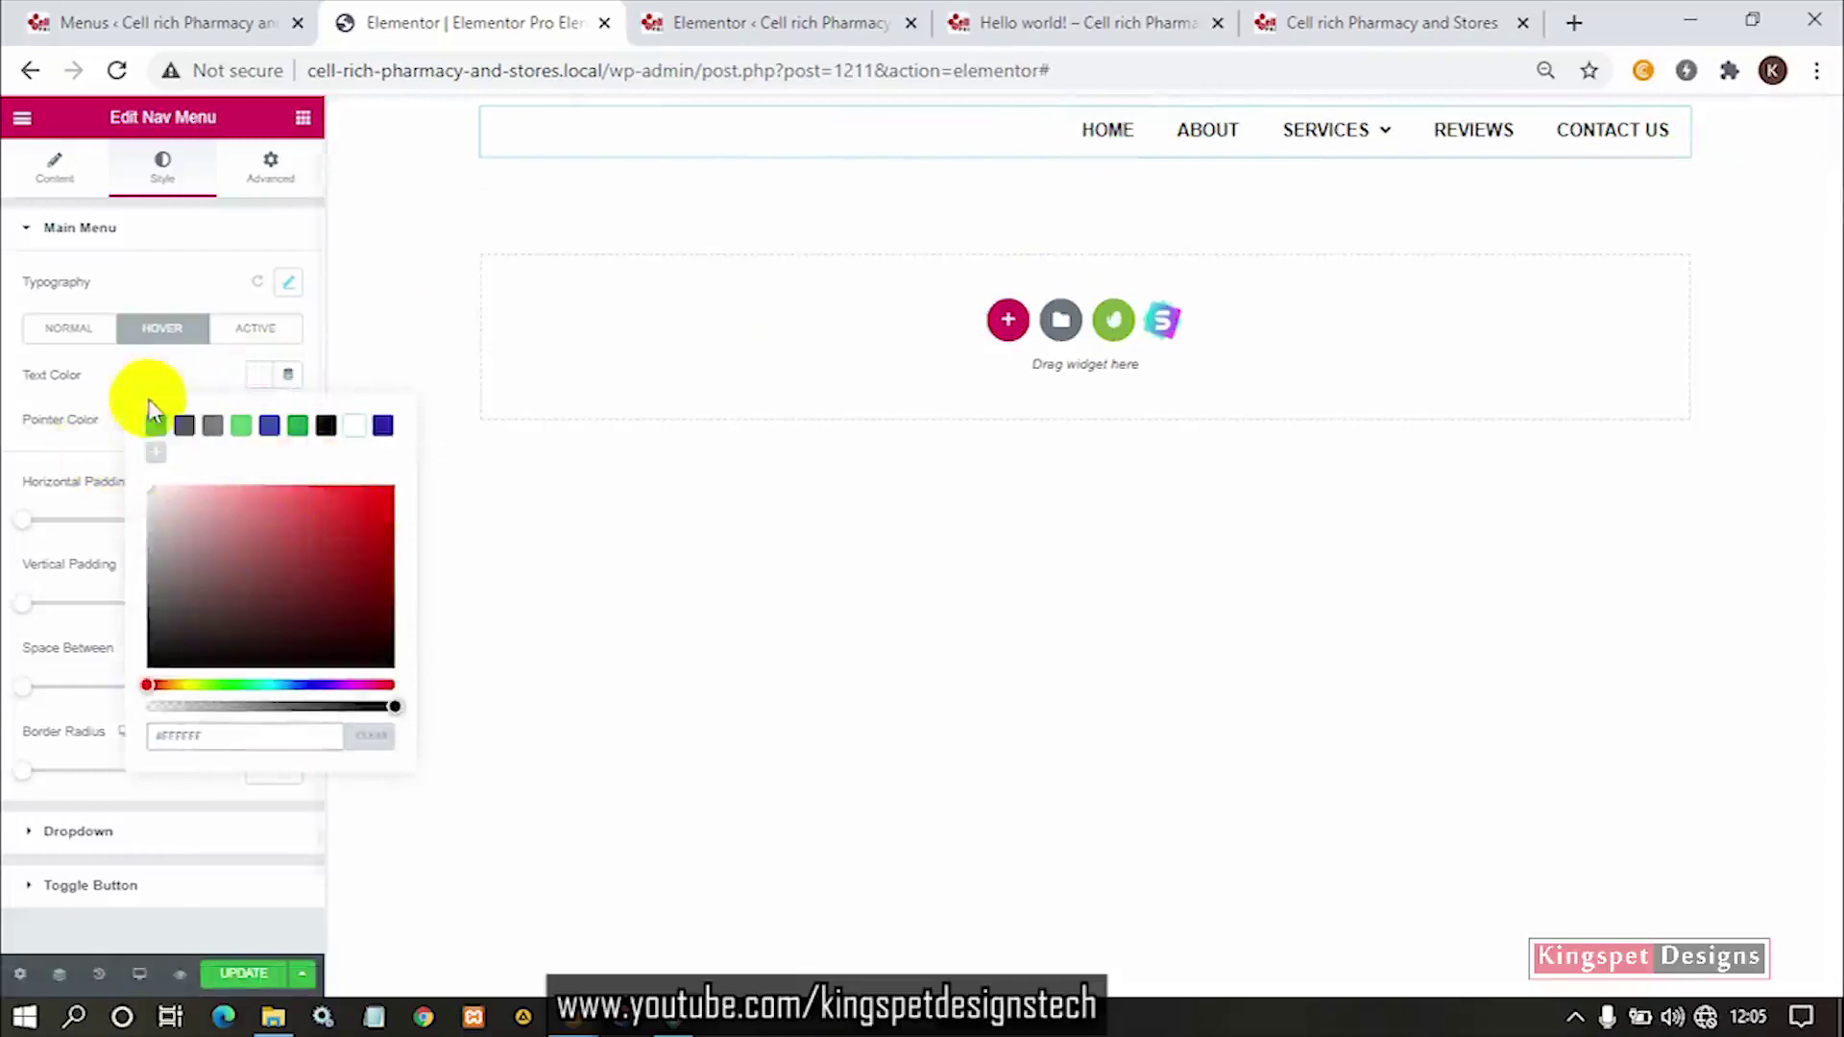
click(181, 370)
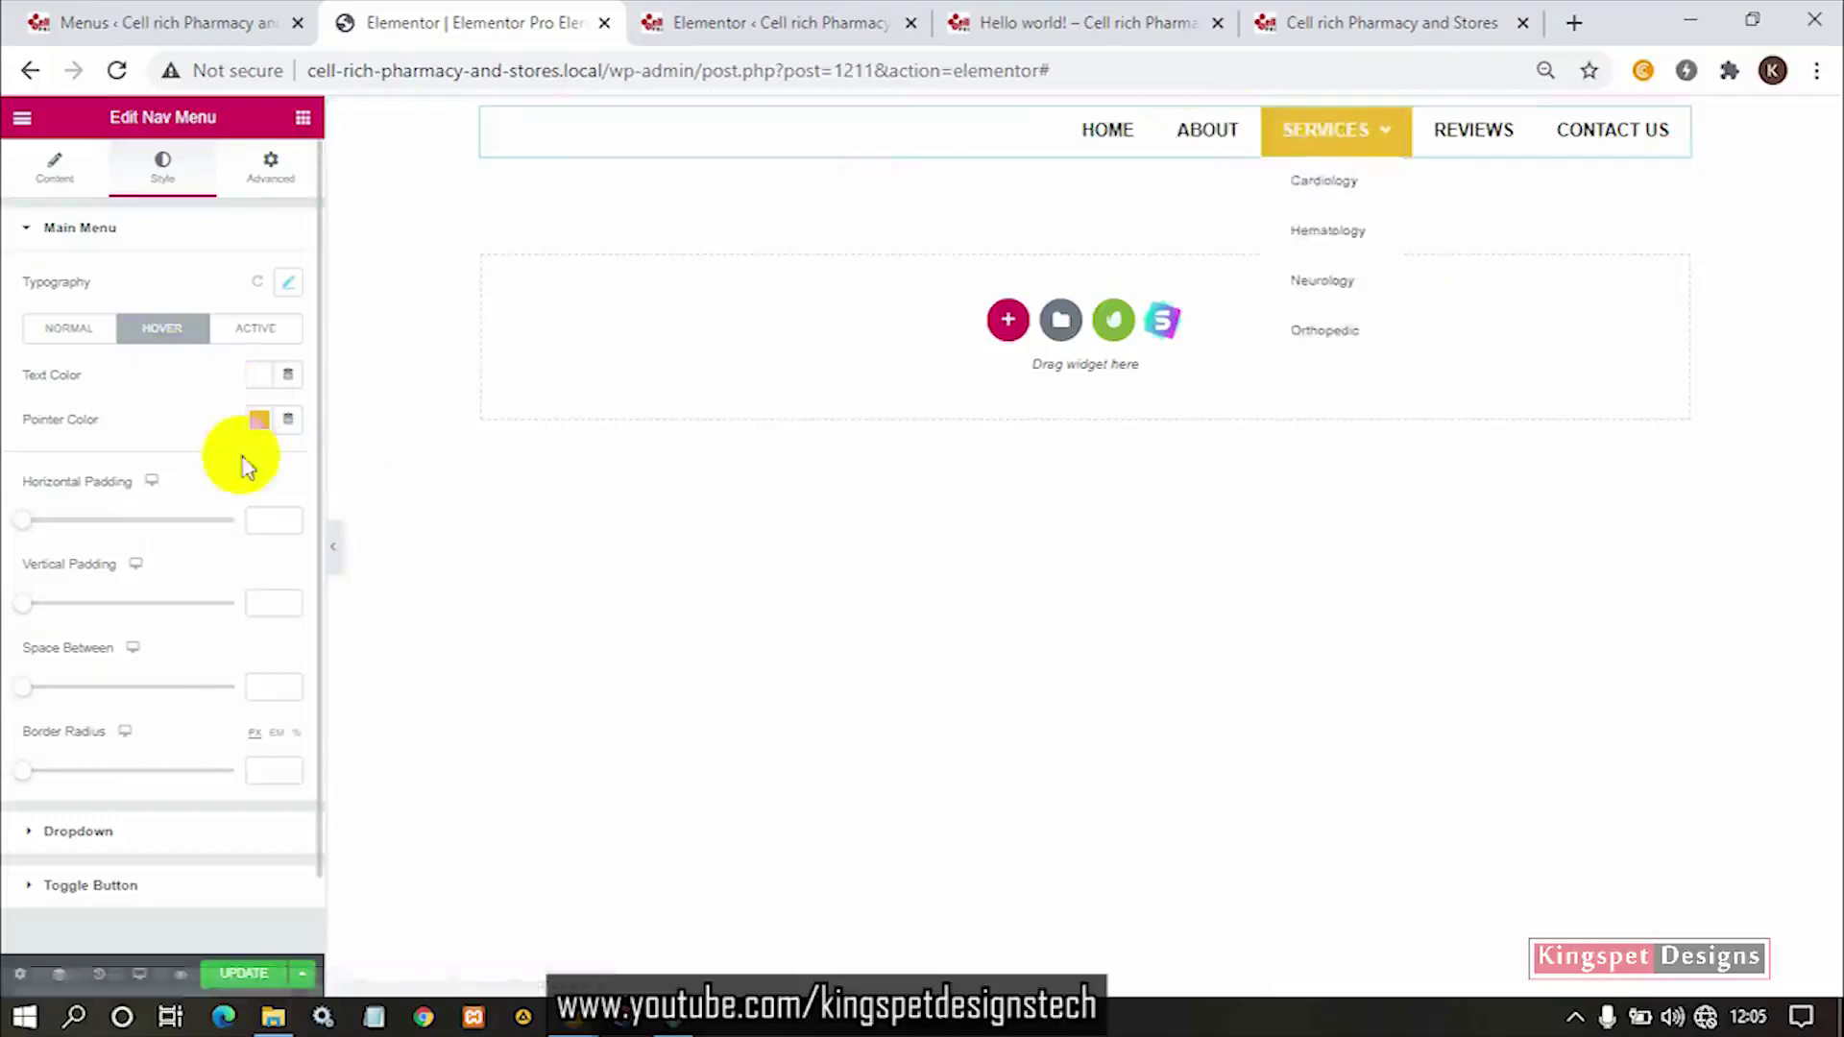
Review the main menu's active and normal state colors and set its horizontal padding to 17.
click(251, 334)
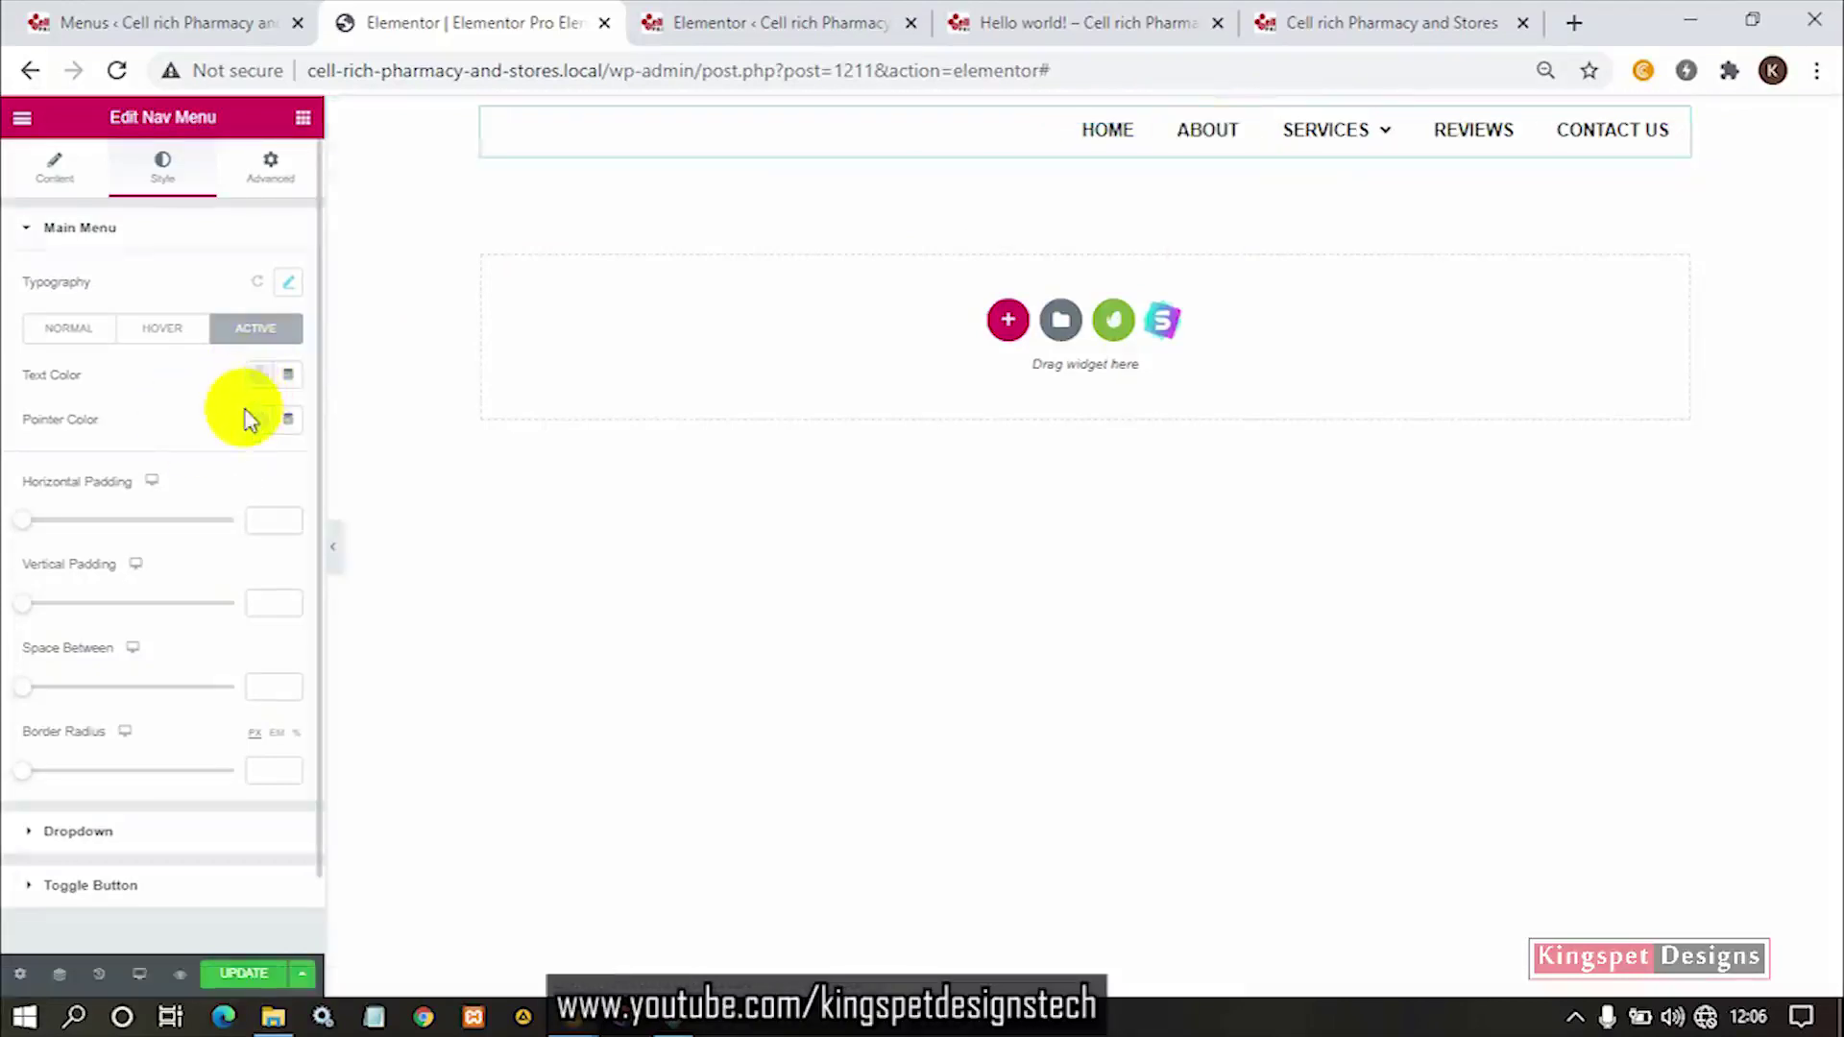
click(63, 328)
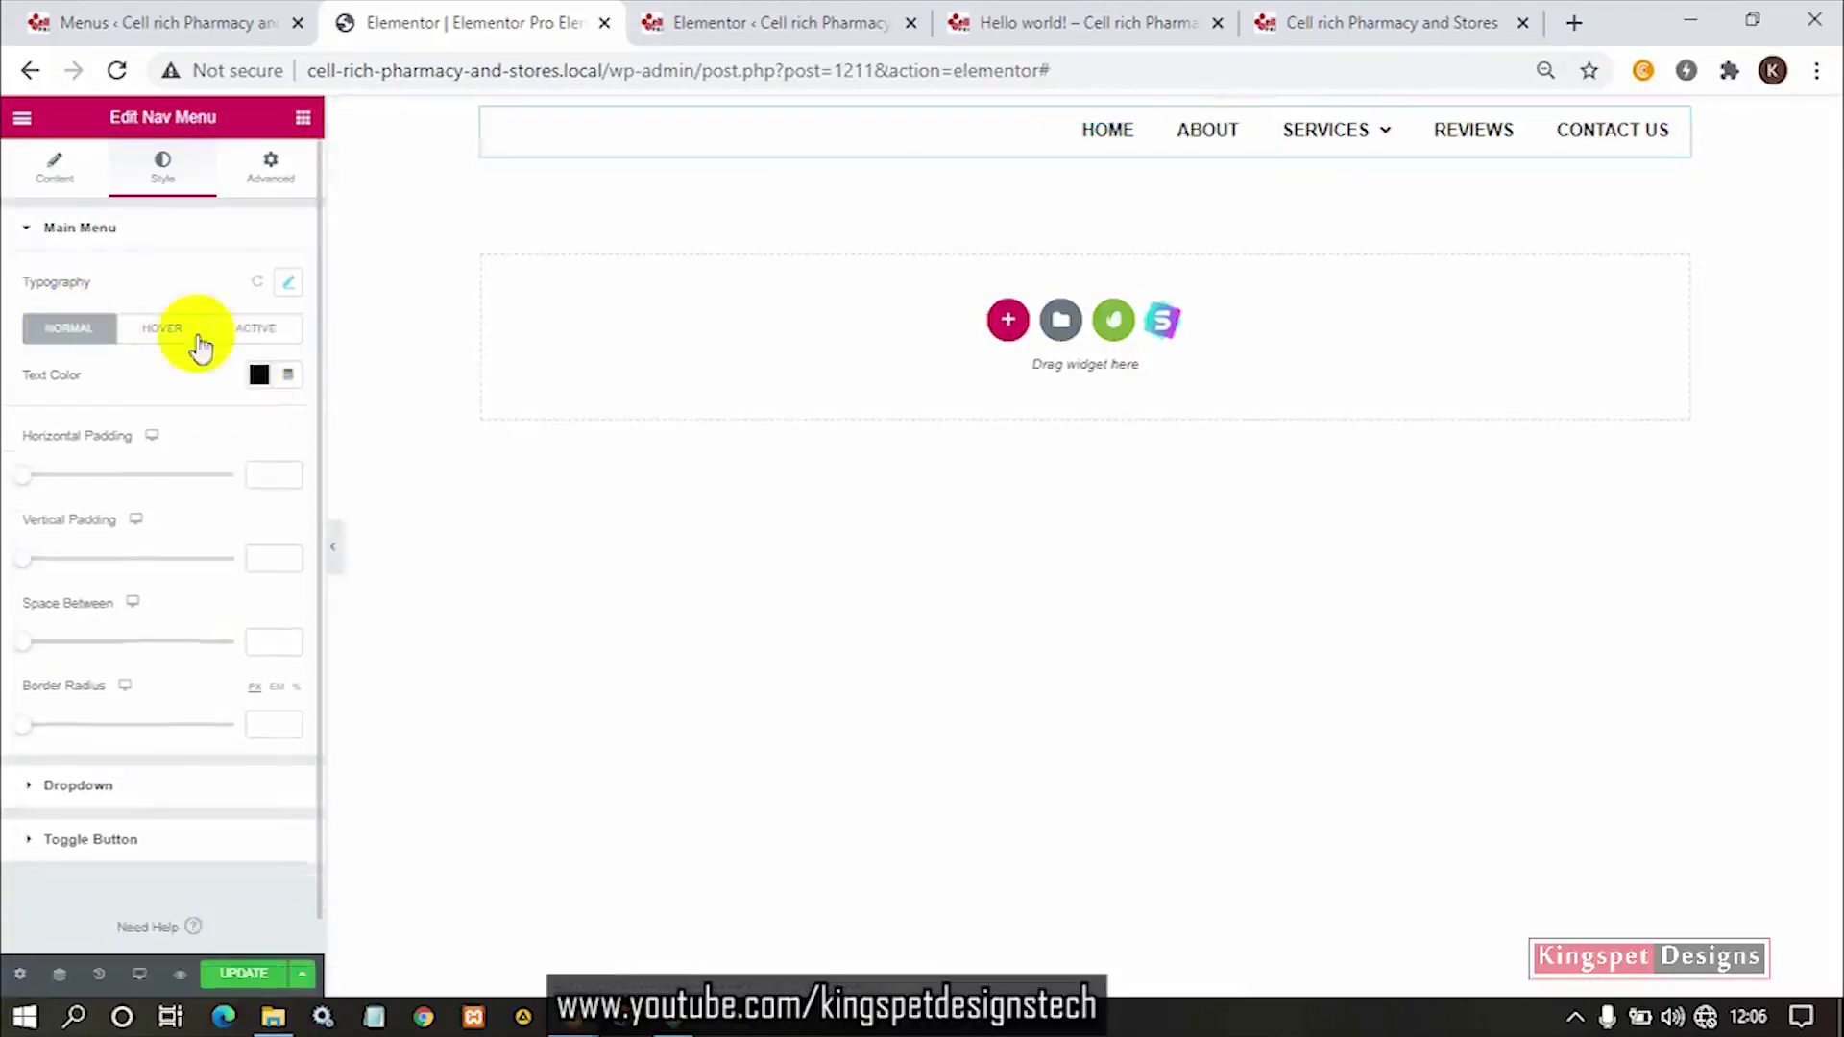
click(261, 333)
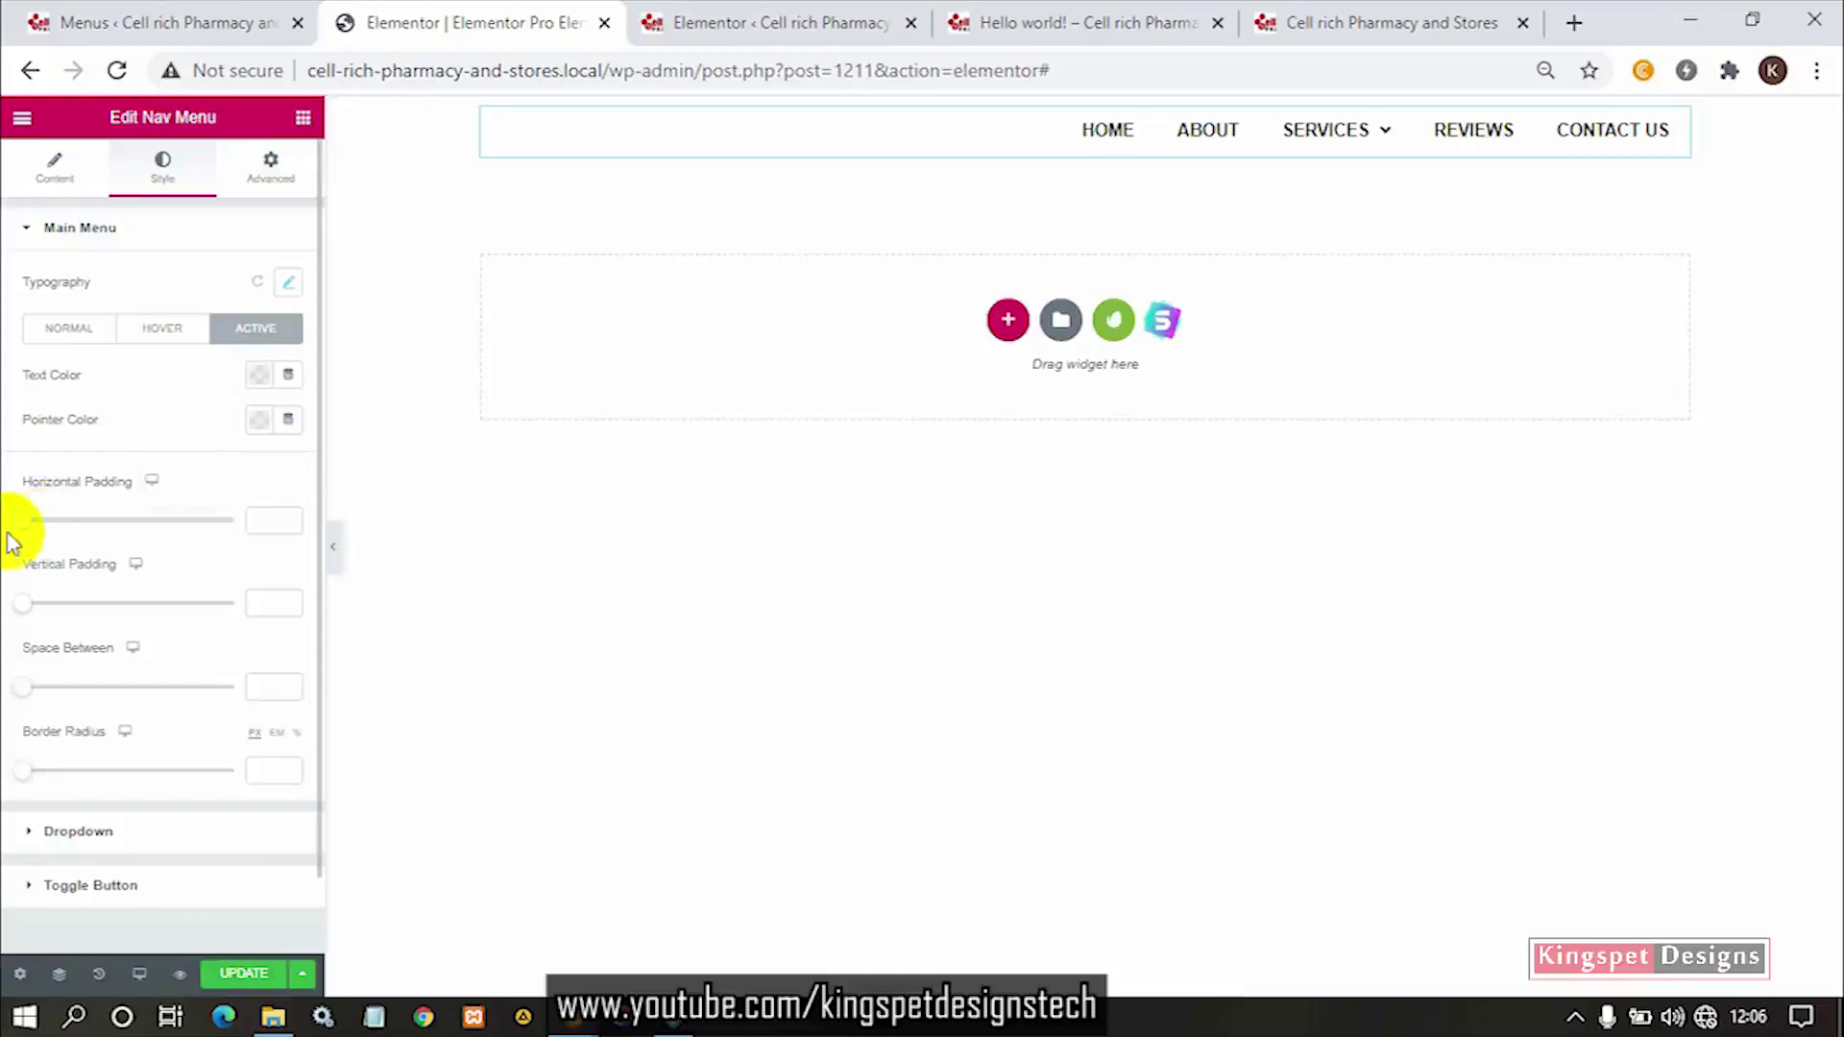
drag(21, 526, 94, 529)
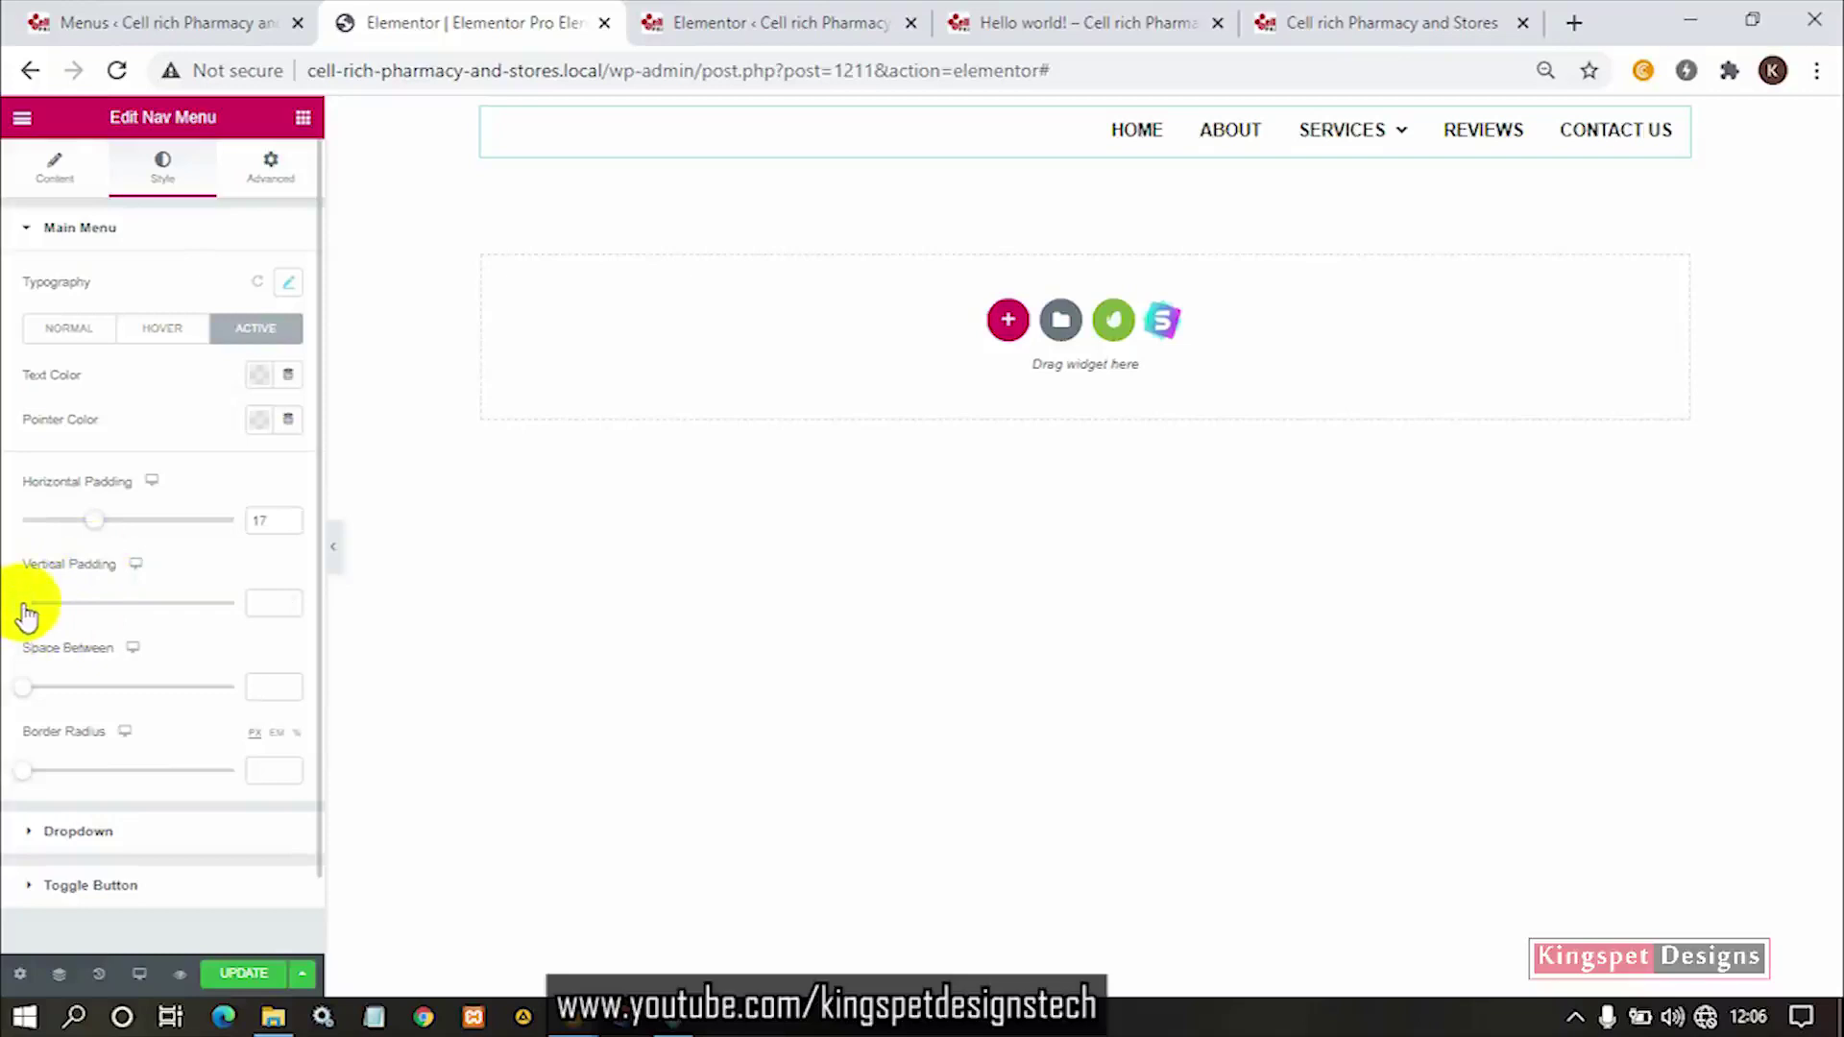
Undo the main menu's horizontal padding, then try a wider space between the menu items and undo that too.
key(ctrl+z)
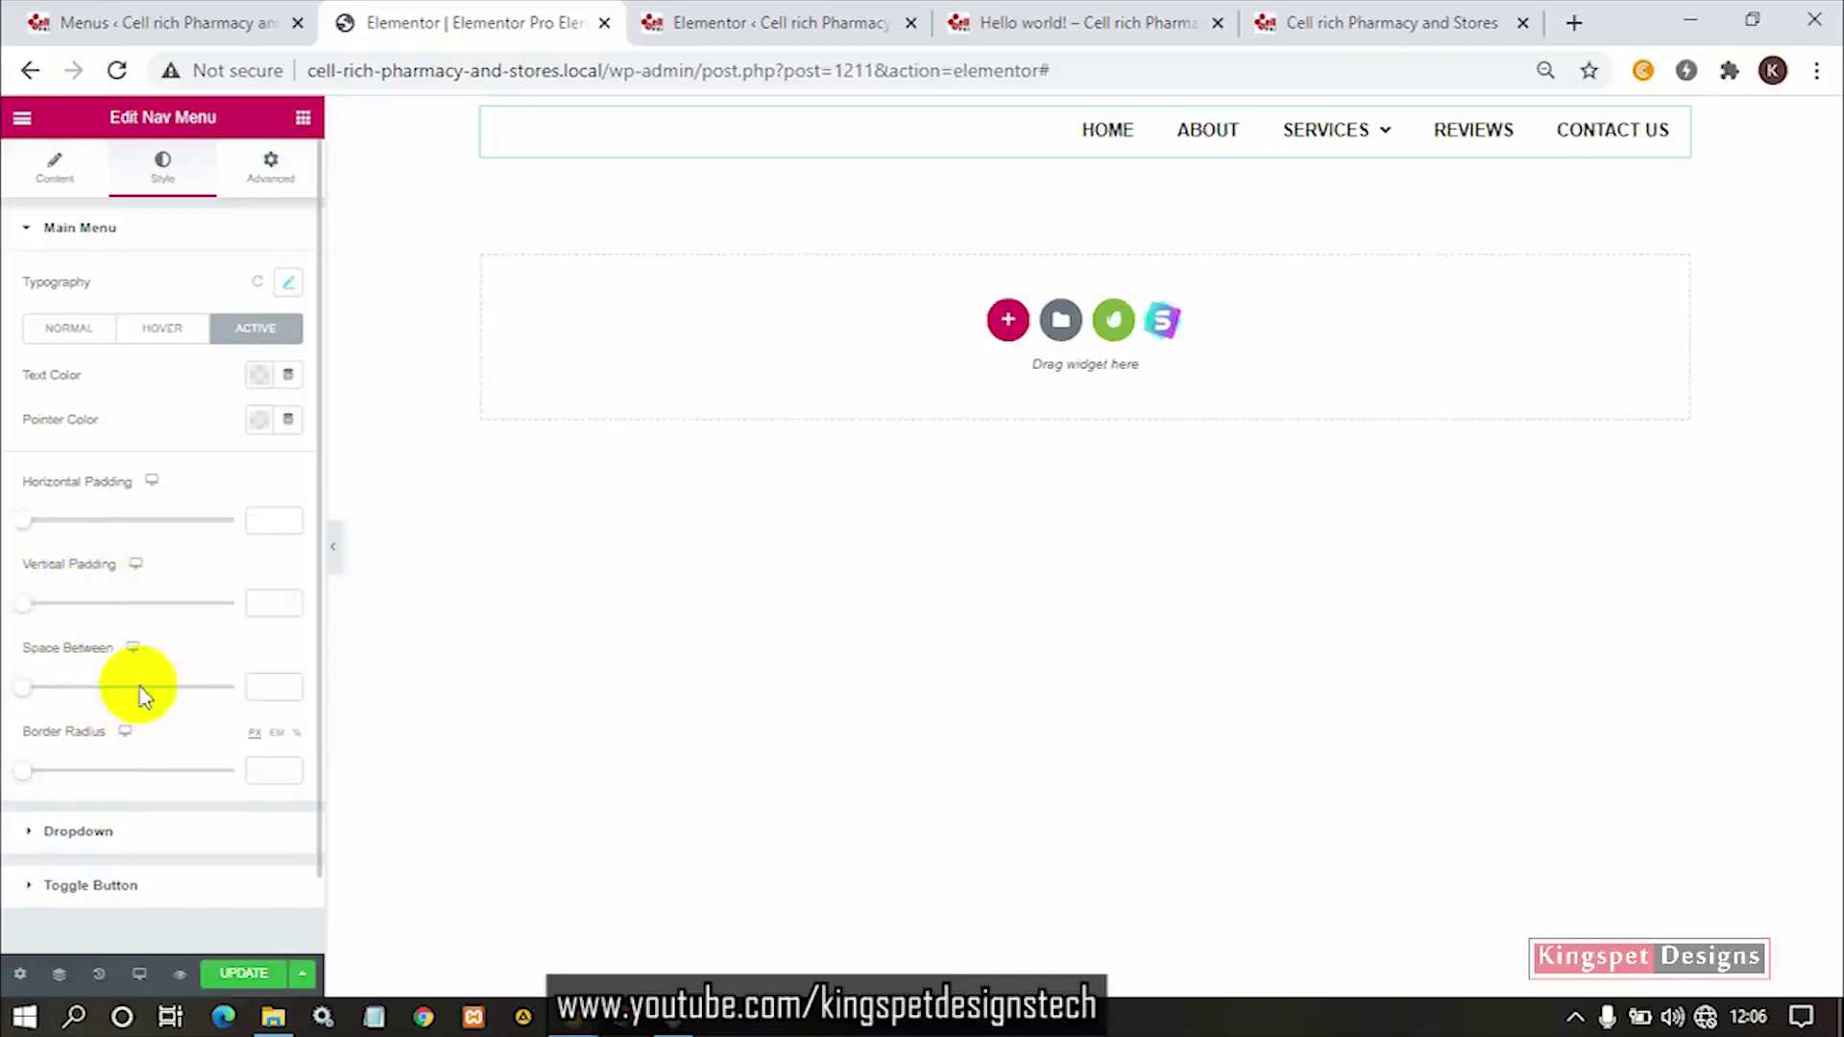
drag(29, 694, 119, 676)
key(ctrl+z)
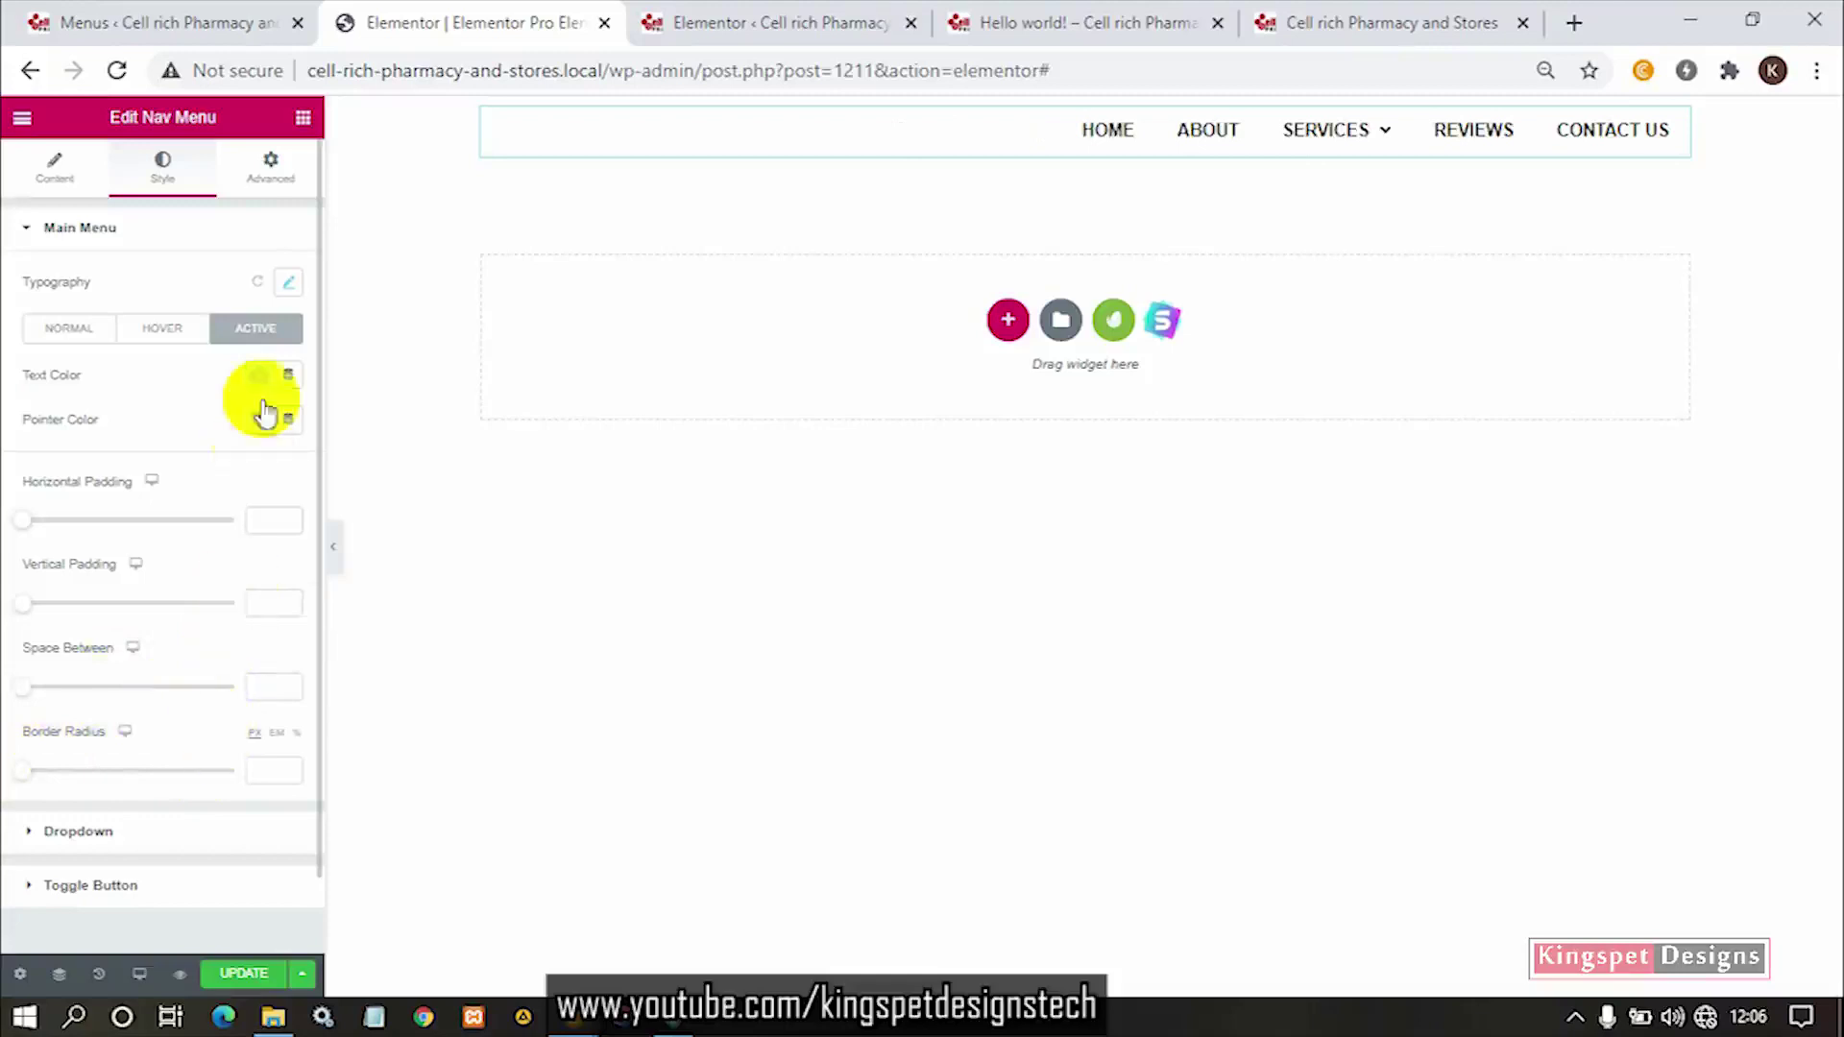
Try a muted red (#C37474) as the dropdown's normal background color and preview it on the Services submenu.
scroll(115, 543, down, 1)
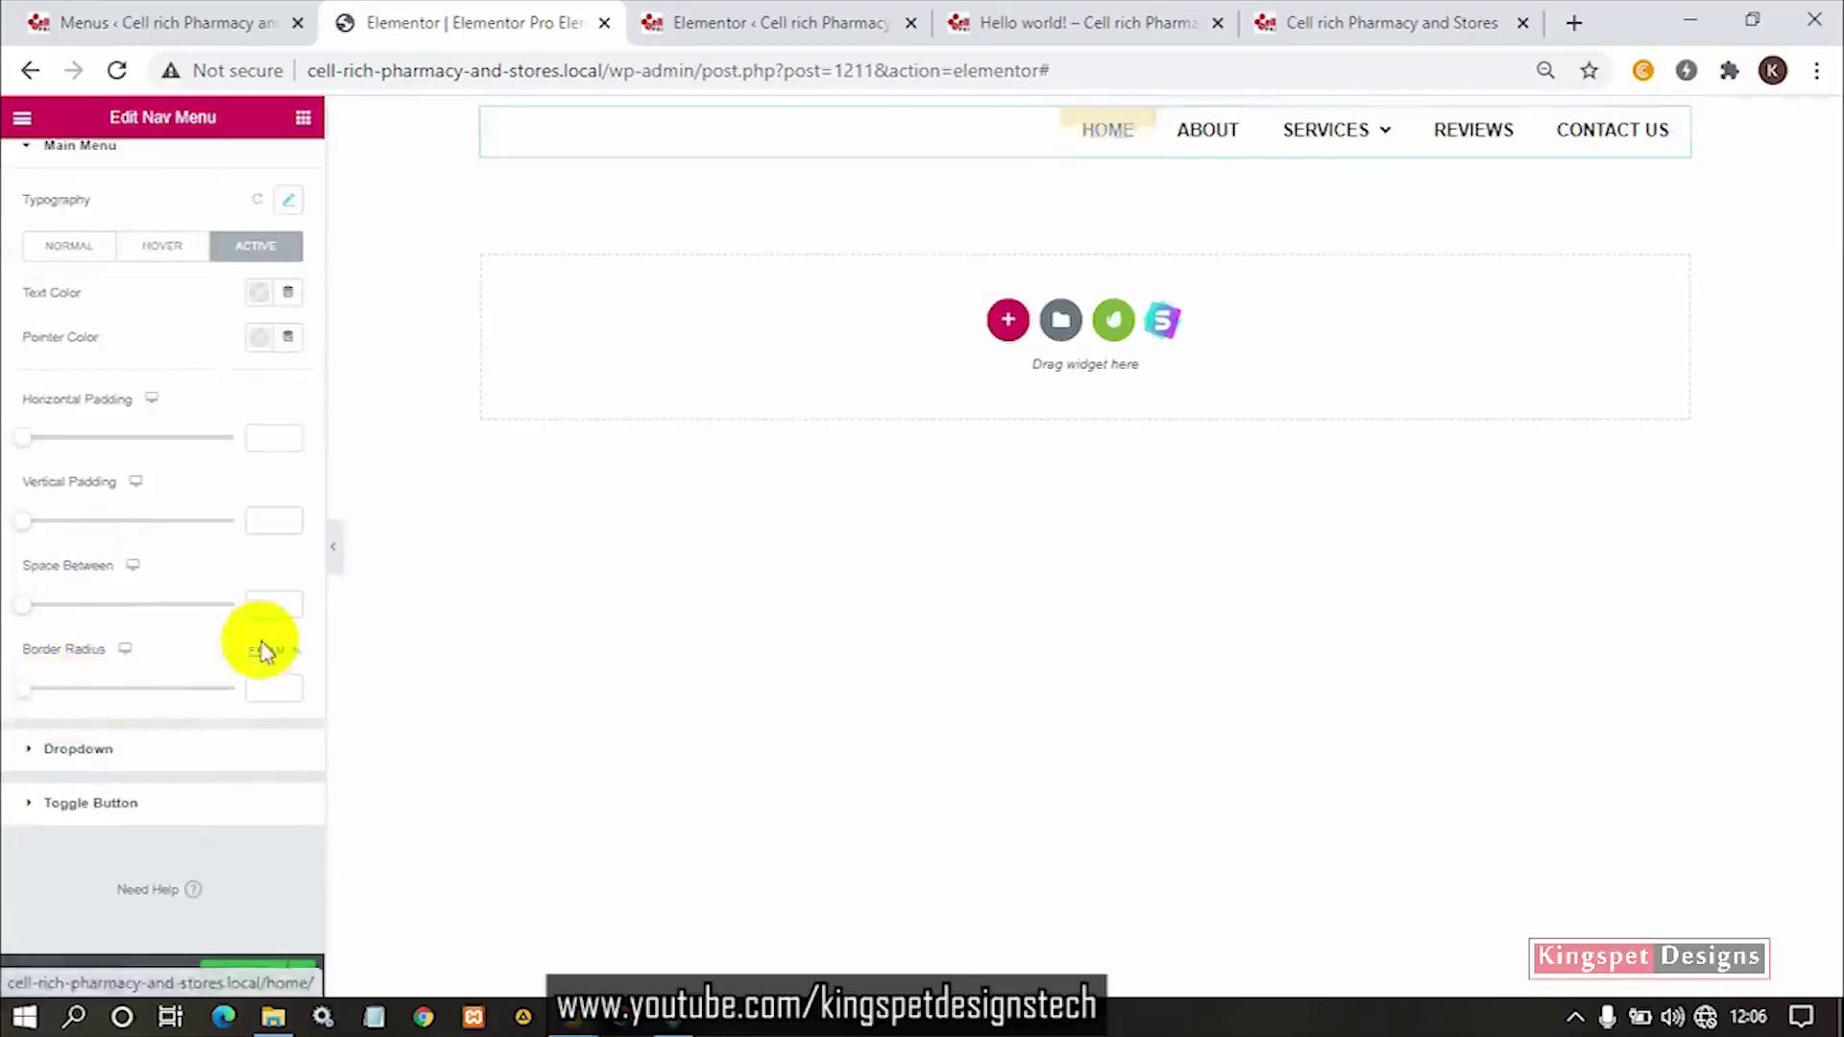
click(78, 755)
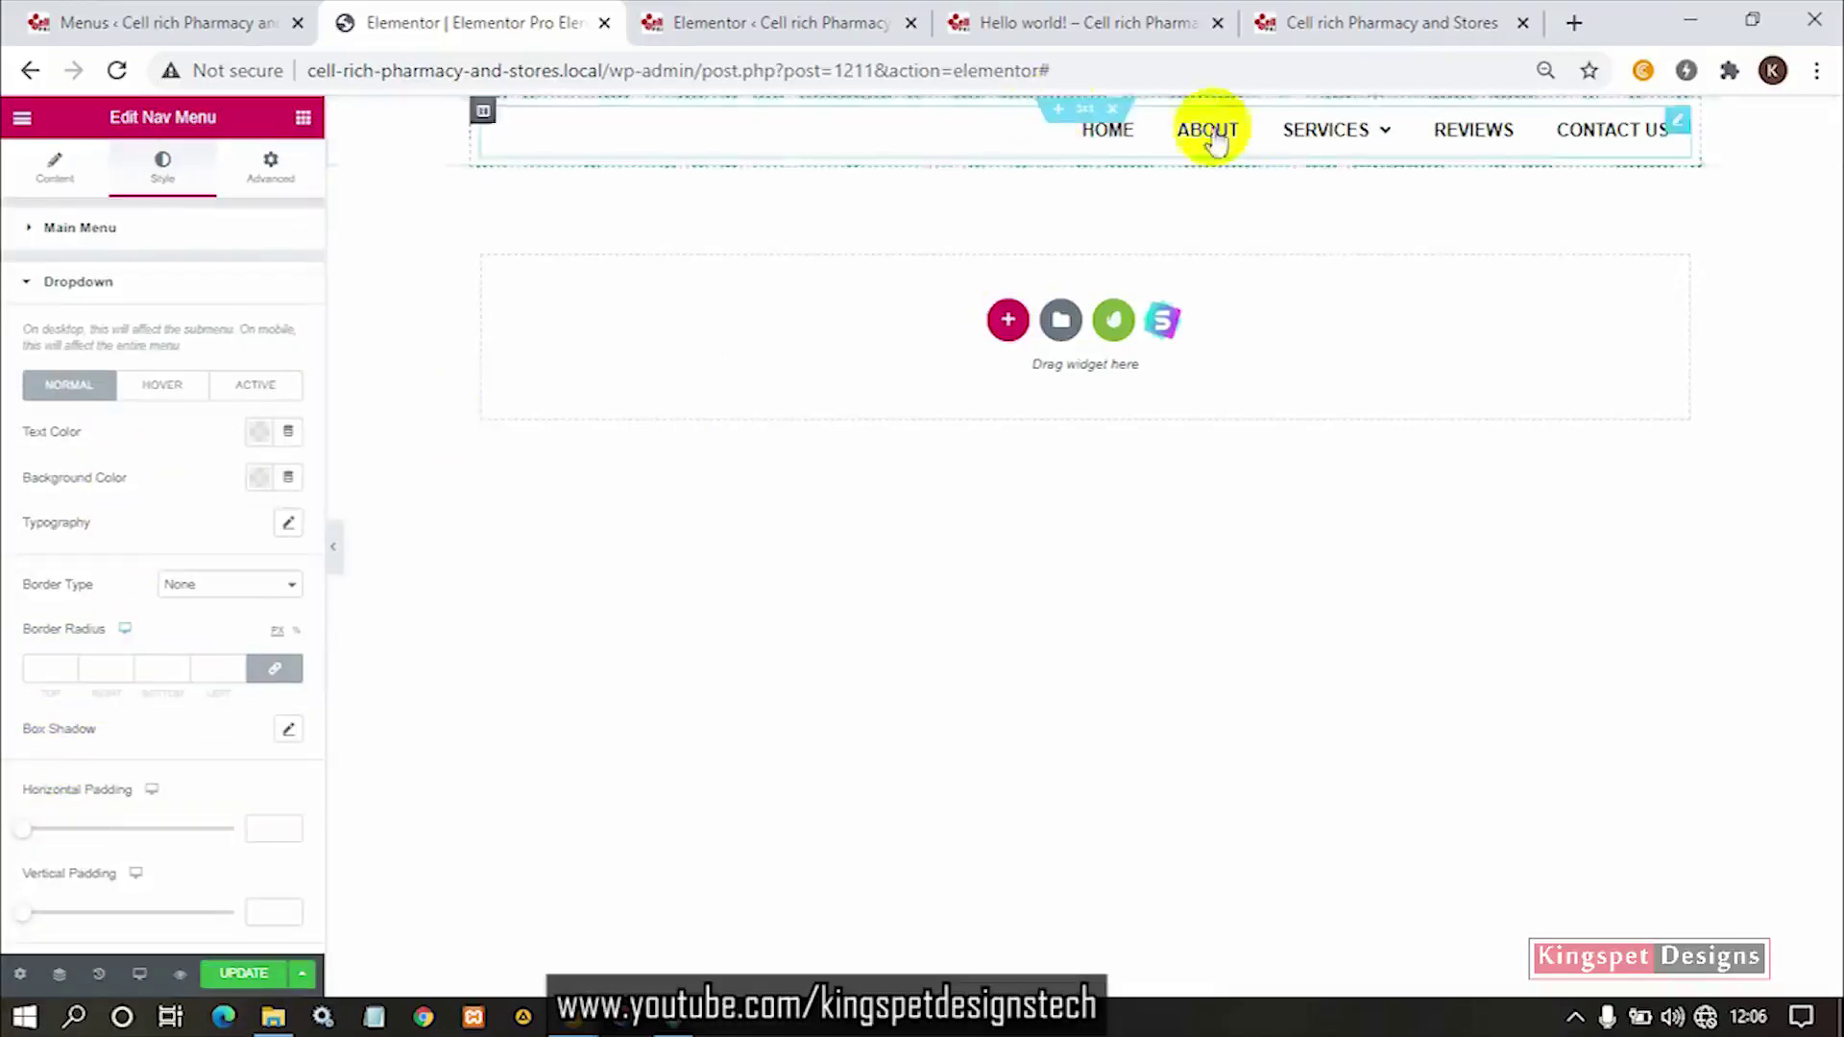
mouse_move(1376, 132)
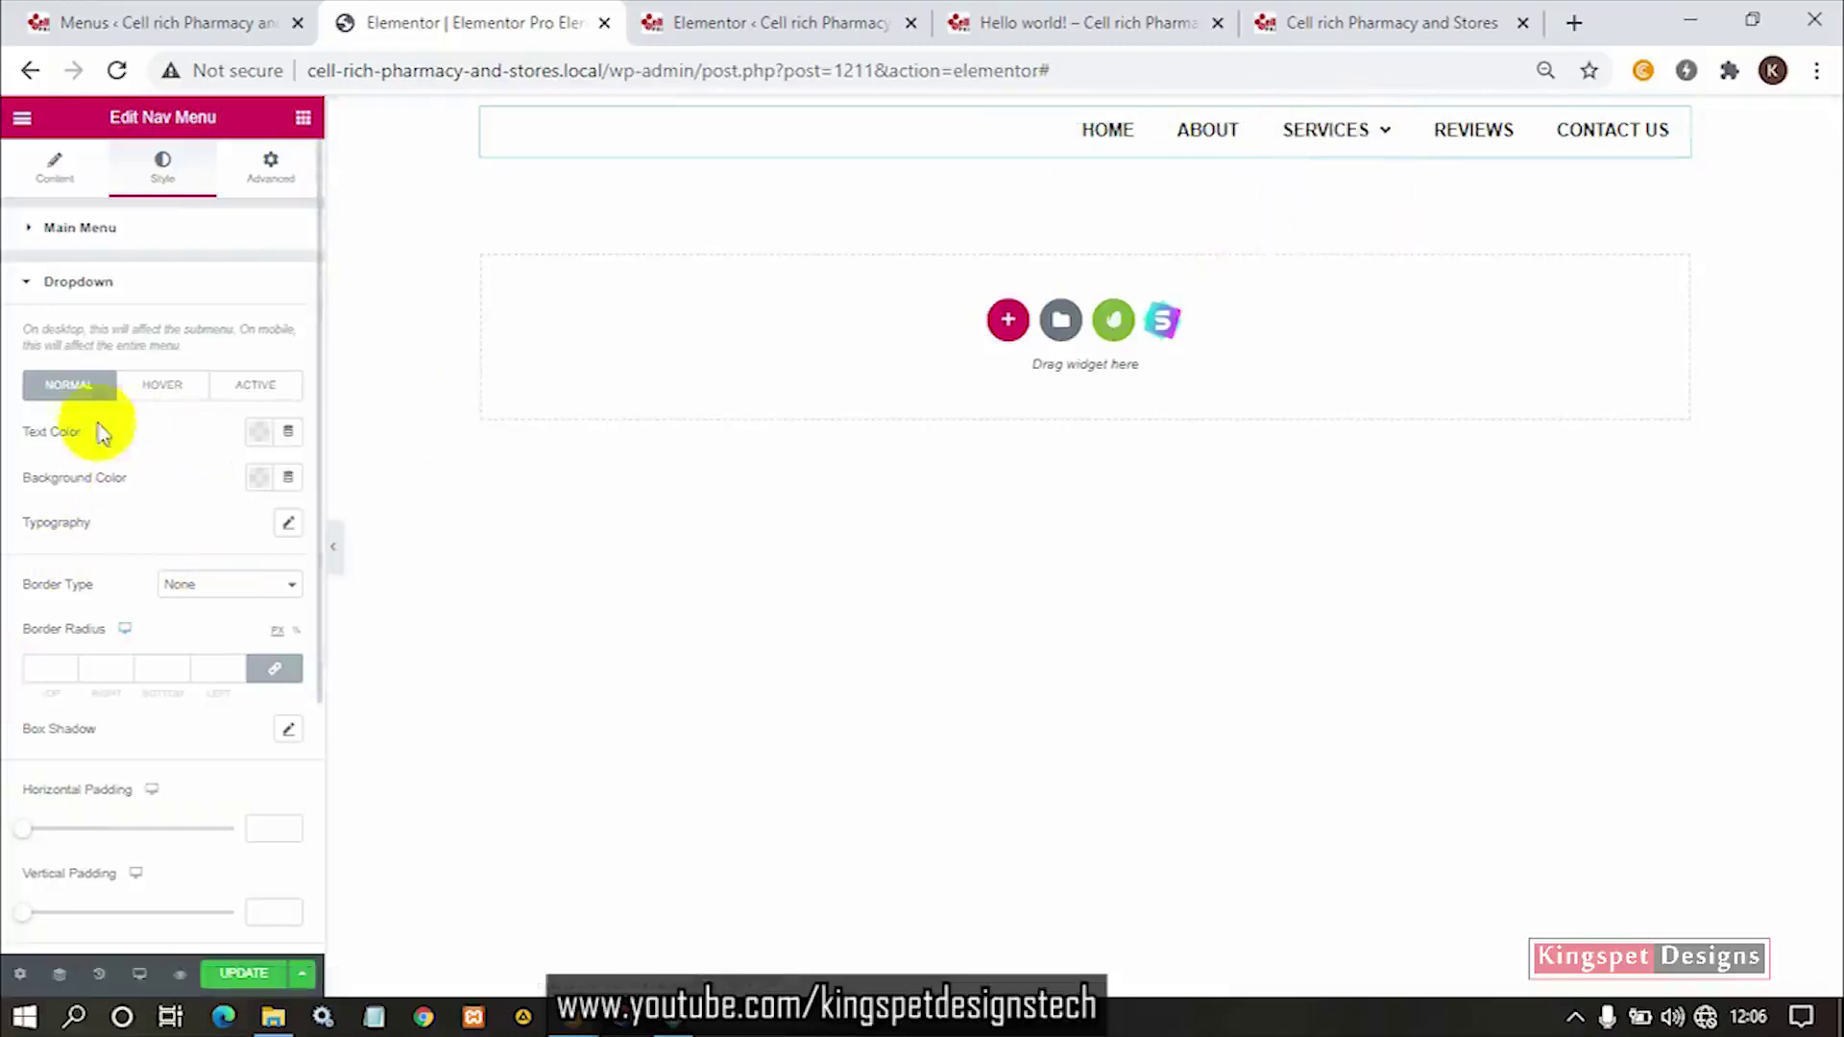
click(257, 479)
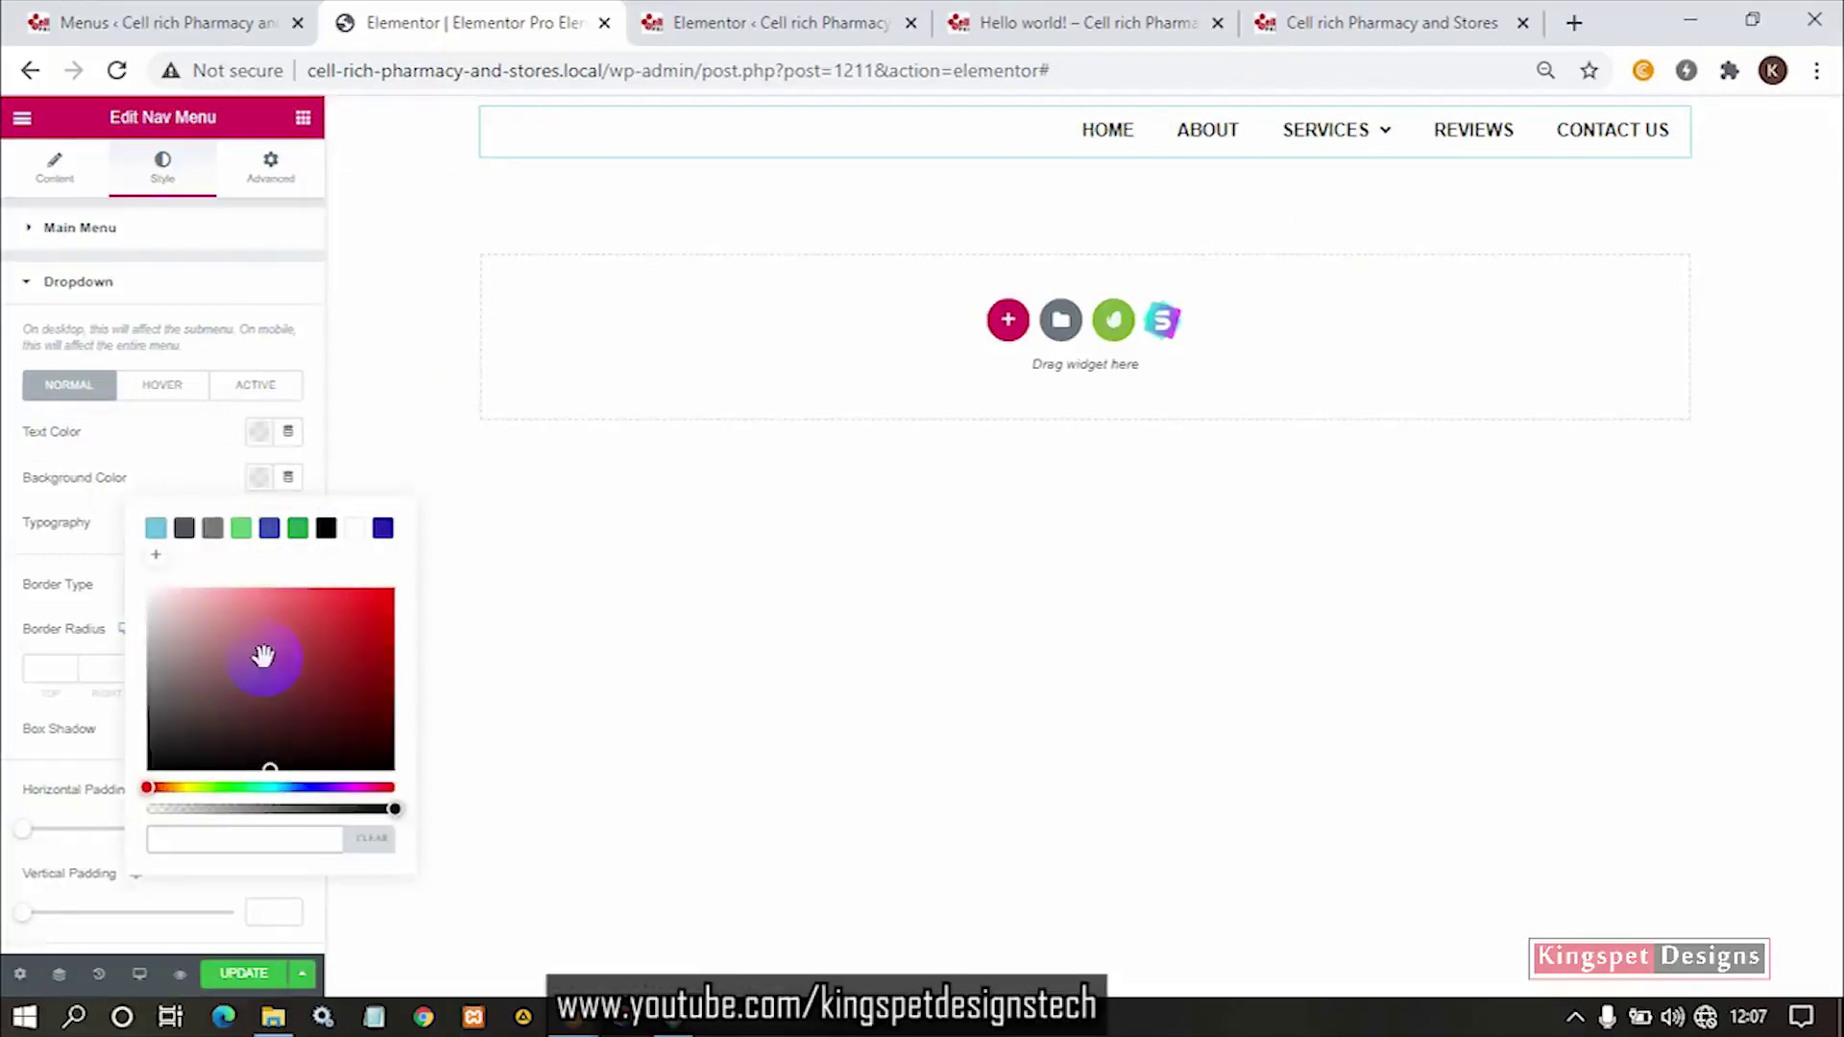
click(160, 459)
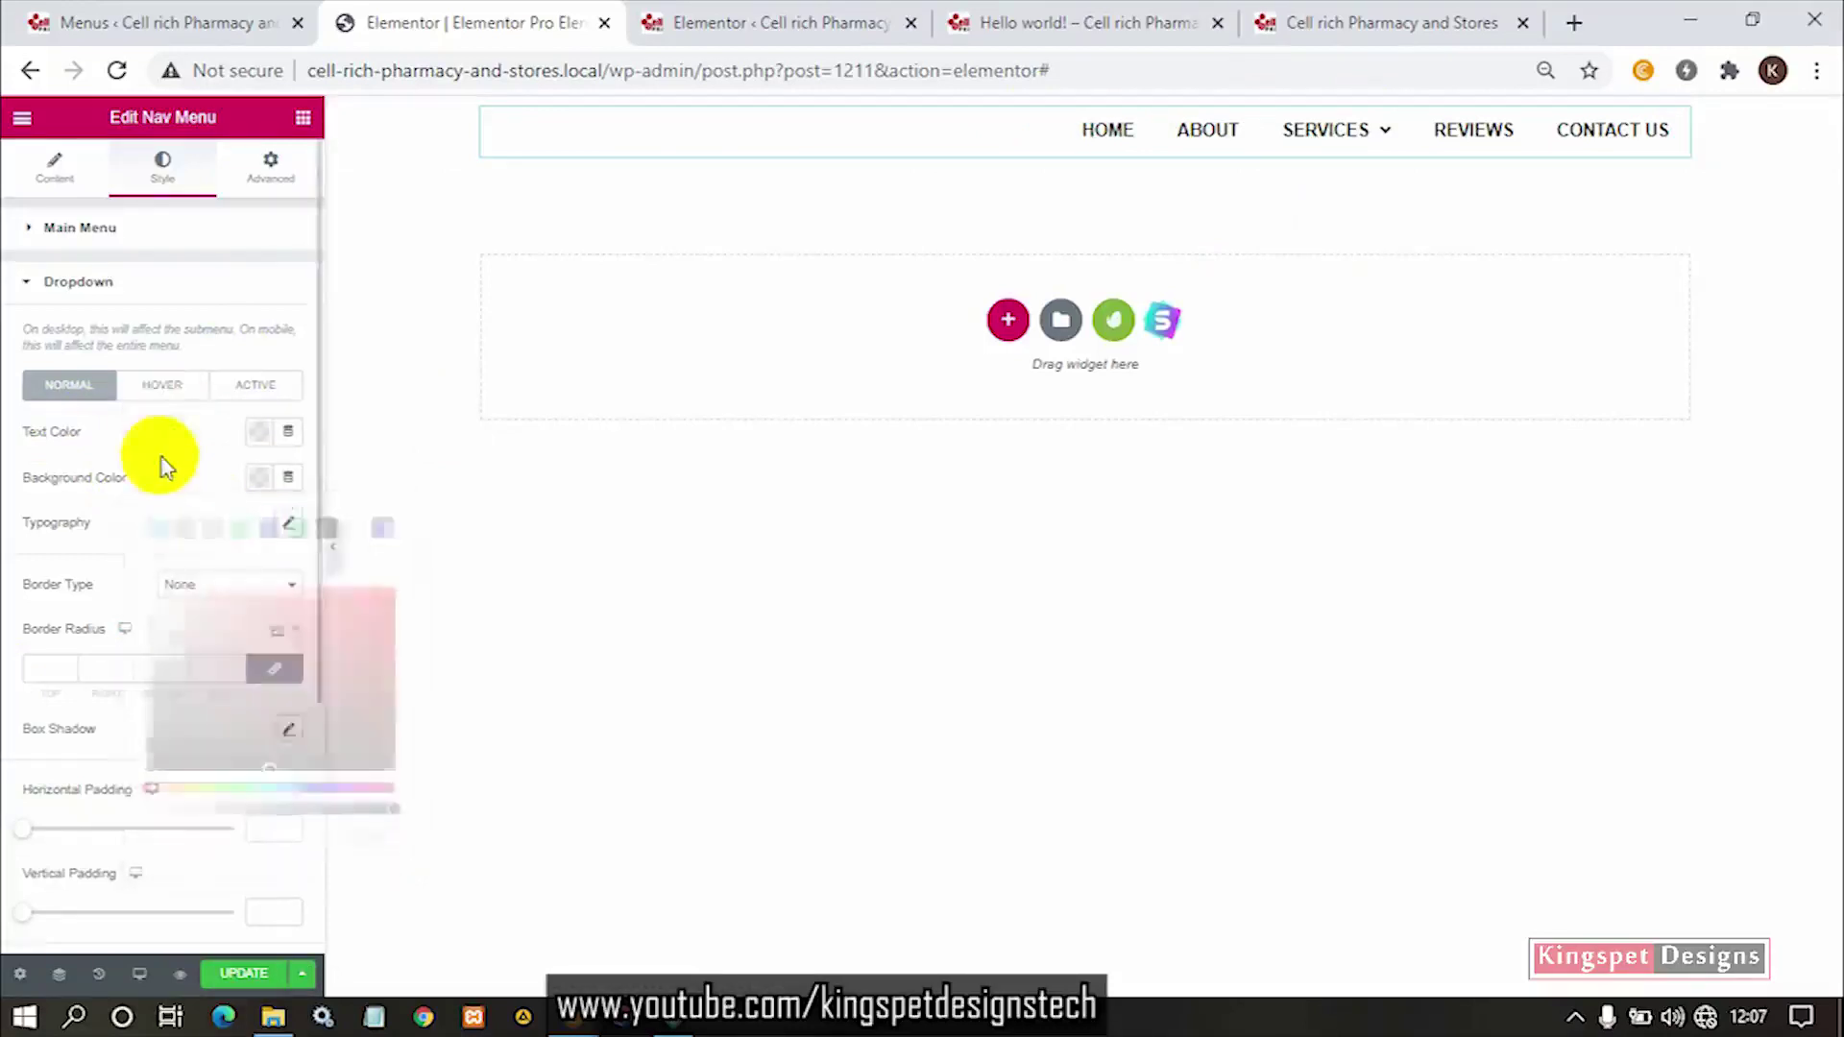
click(263, 477)
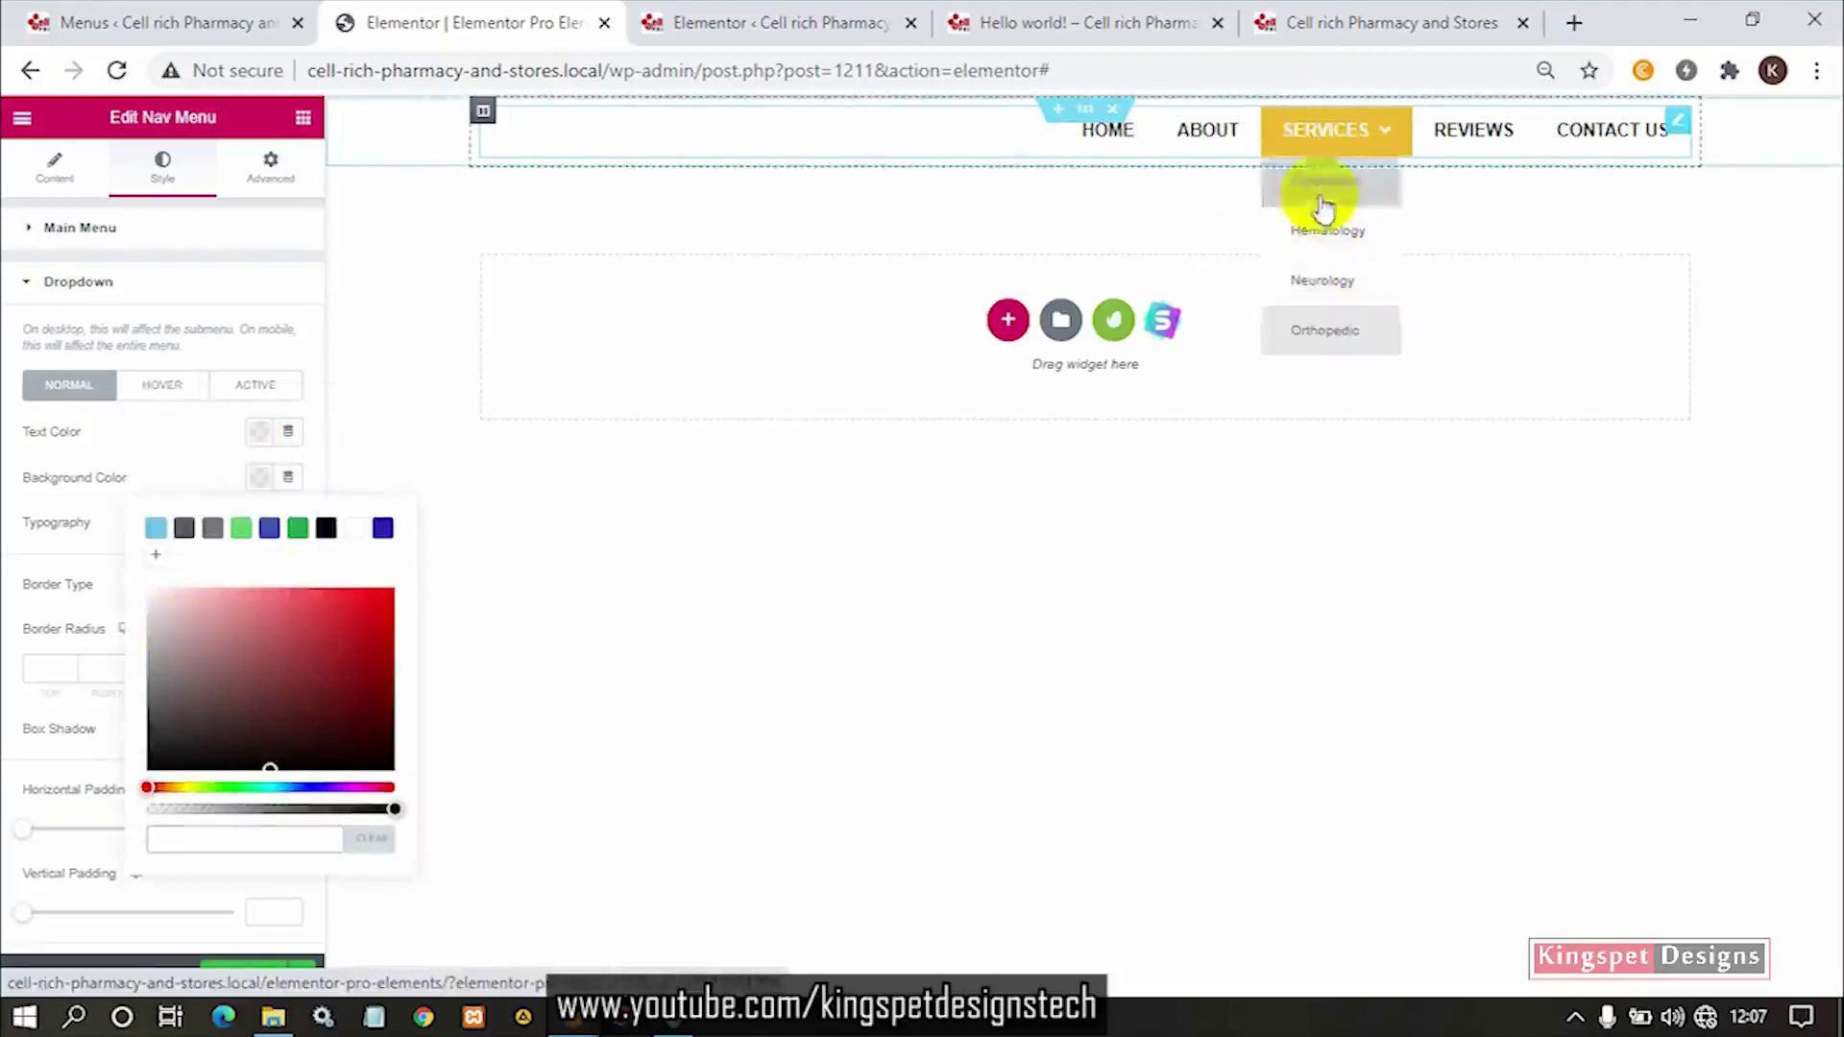
mouse_move(301, 620)
mouse_down()
mouse_move(239, 574)
mouse_move(247, 631)
mouse_up()
mouse_move(1379, 148)
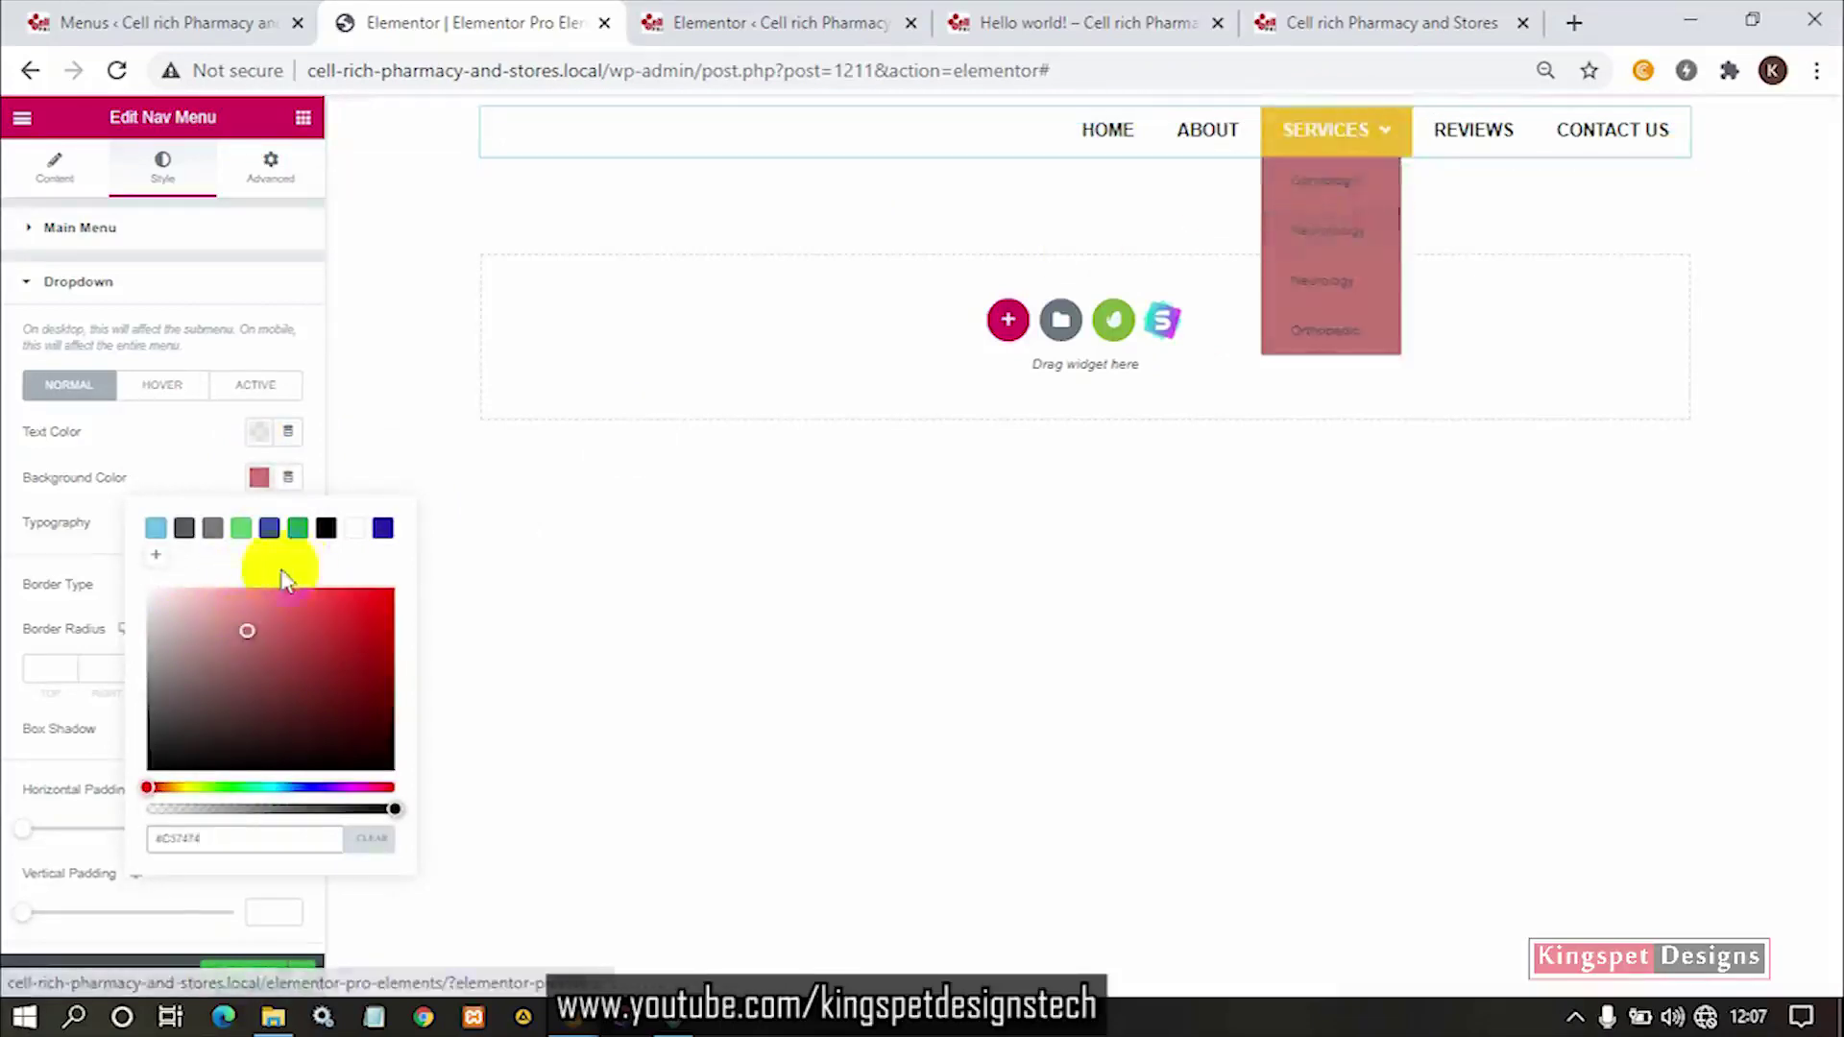
Clear the dropdown's normal background color and check the Services submenu.
click(173, 455)
click(259, 481)
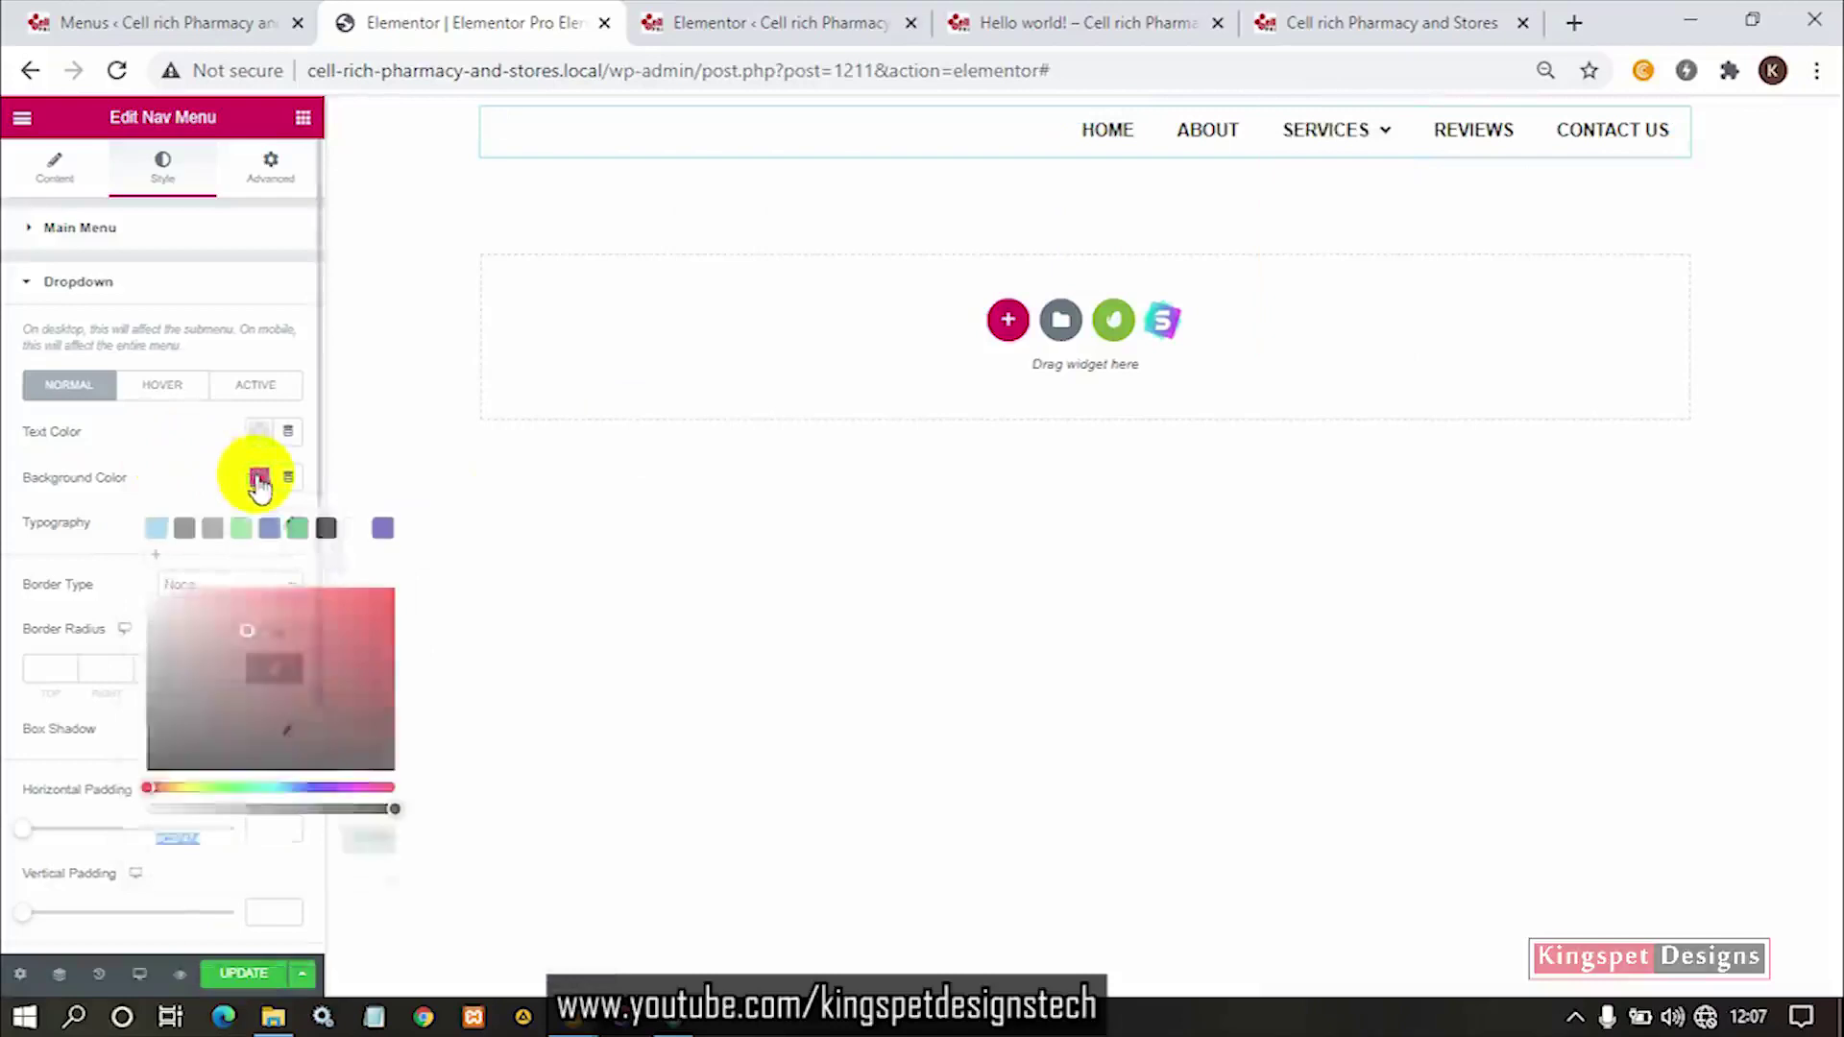
click(363, 843)
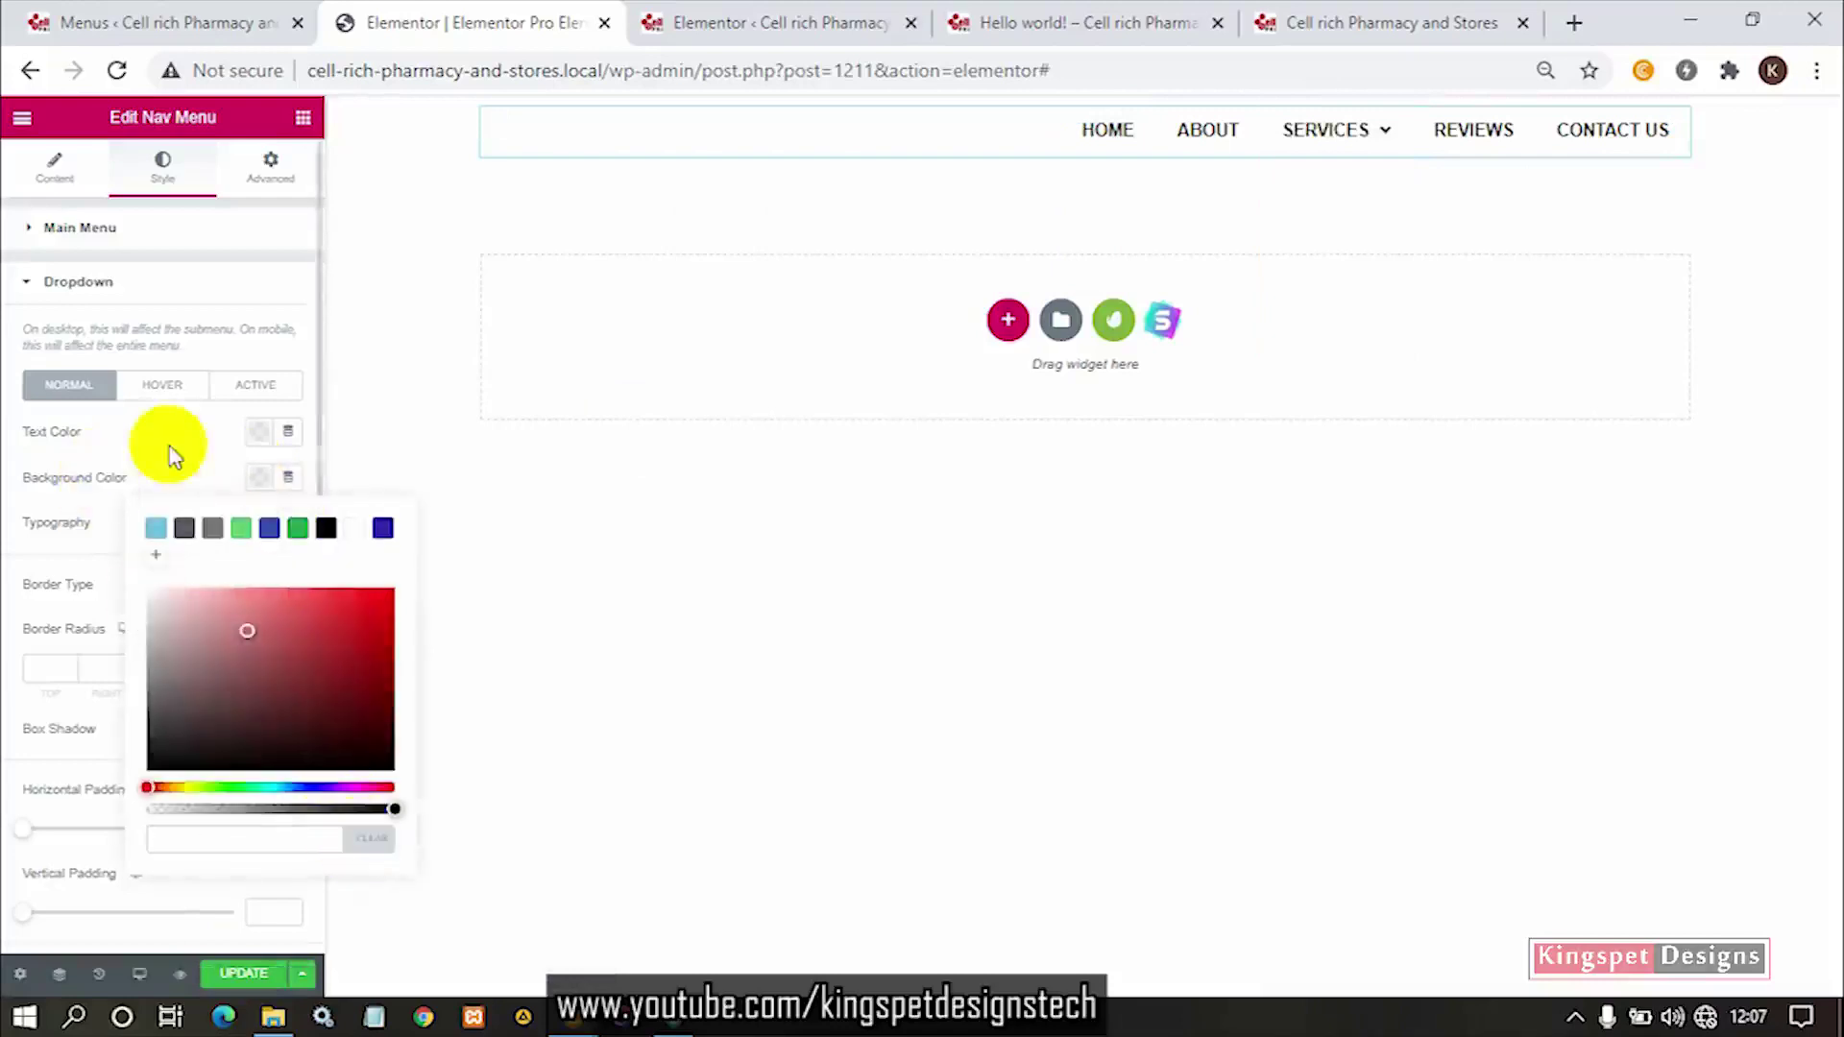
mouse_move(1384, 144)
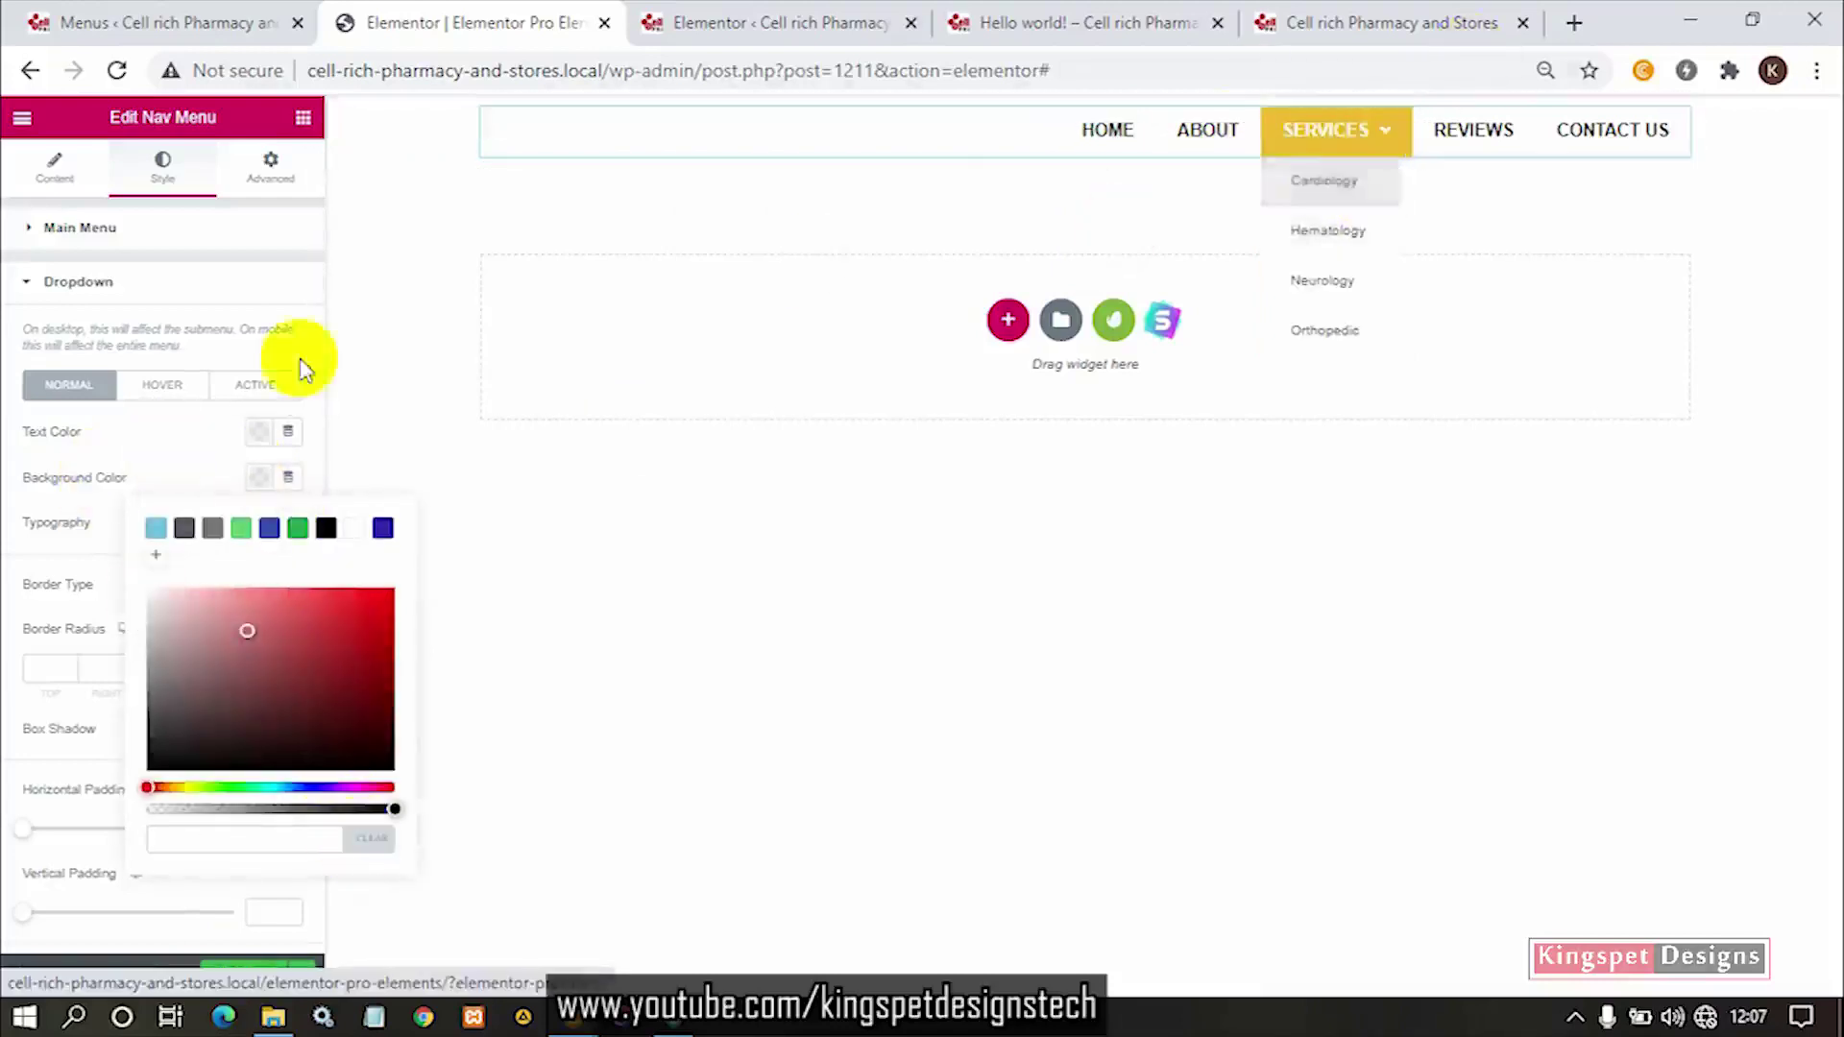
click(183, 457)
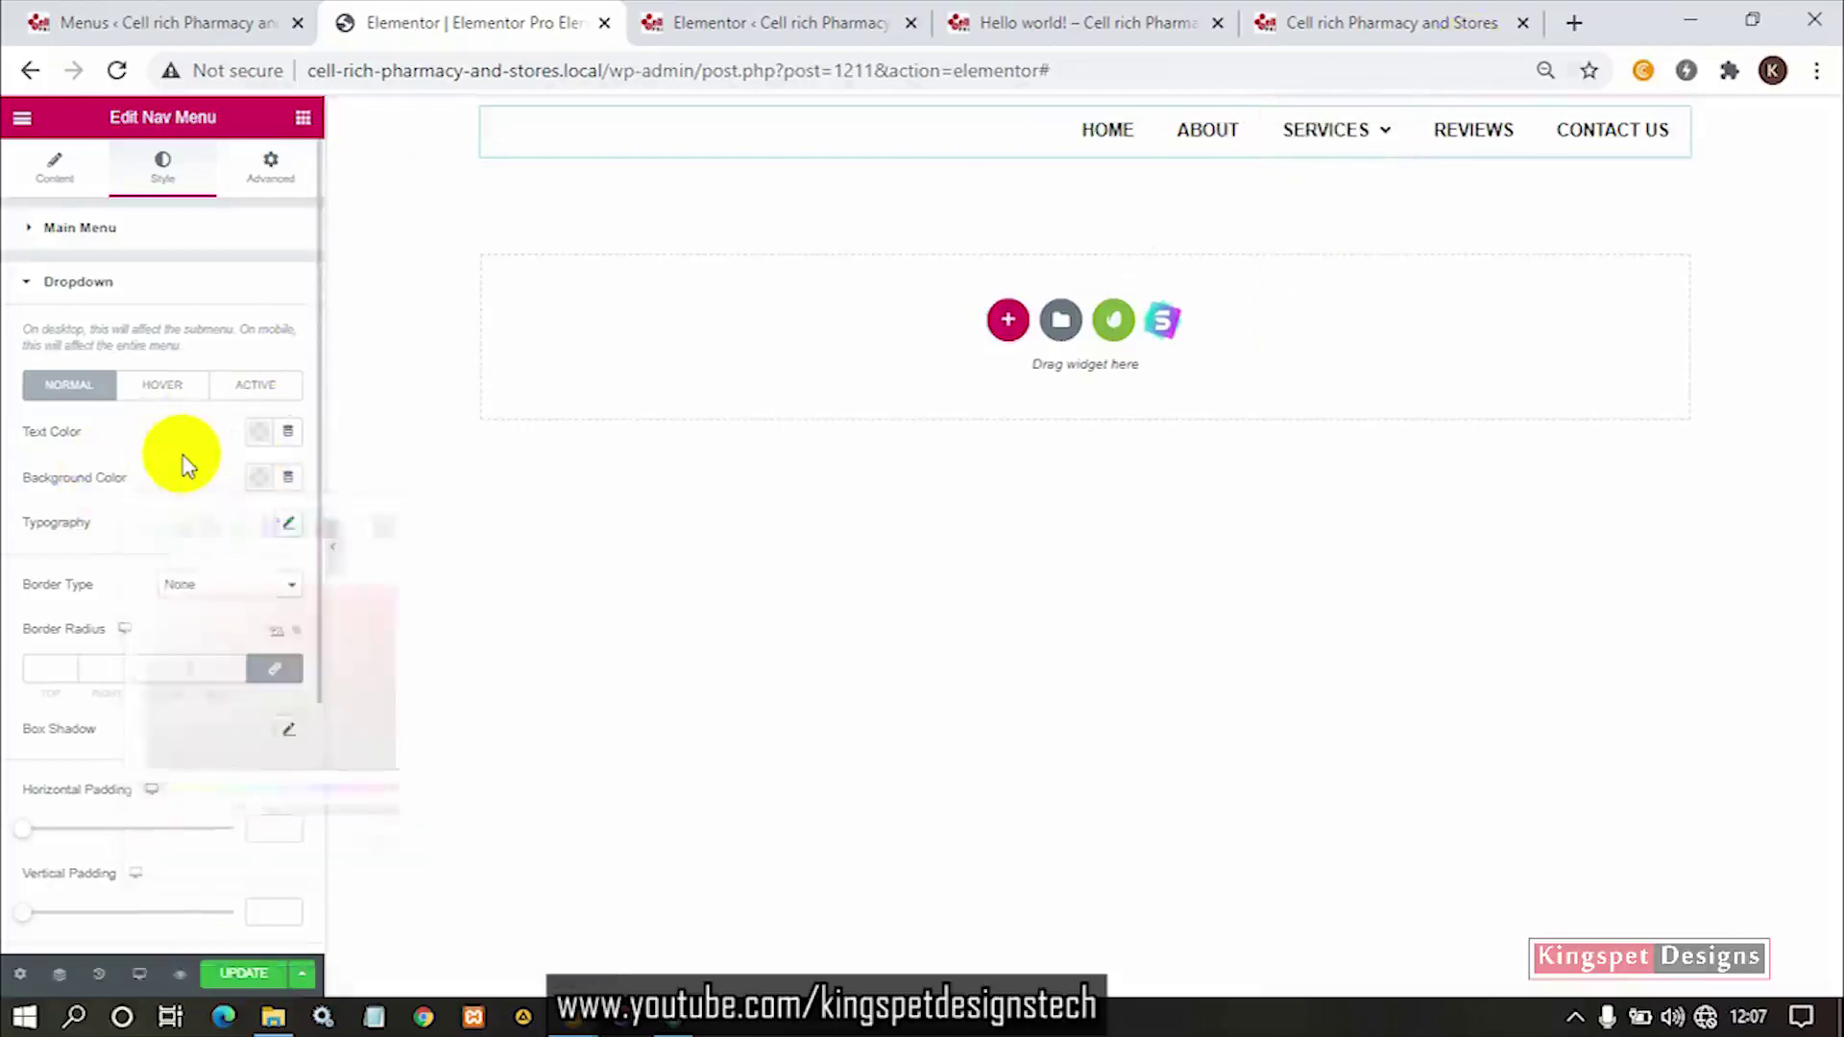
Copy the main menu's hover pointer color code, #F0BA31.
click(179, 388)
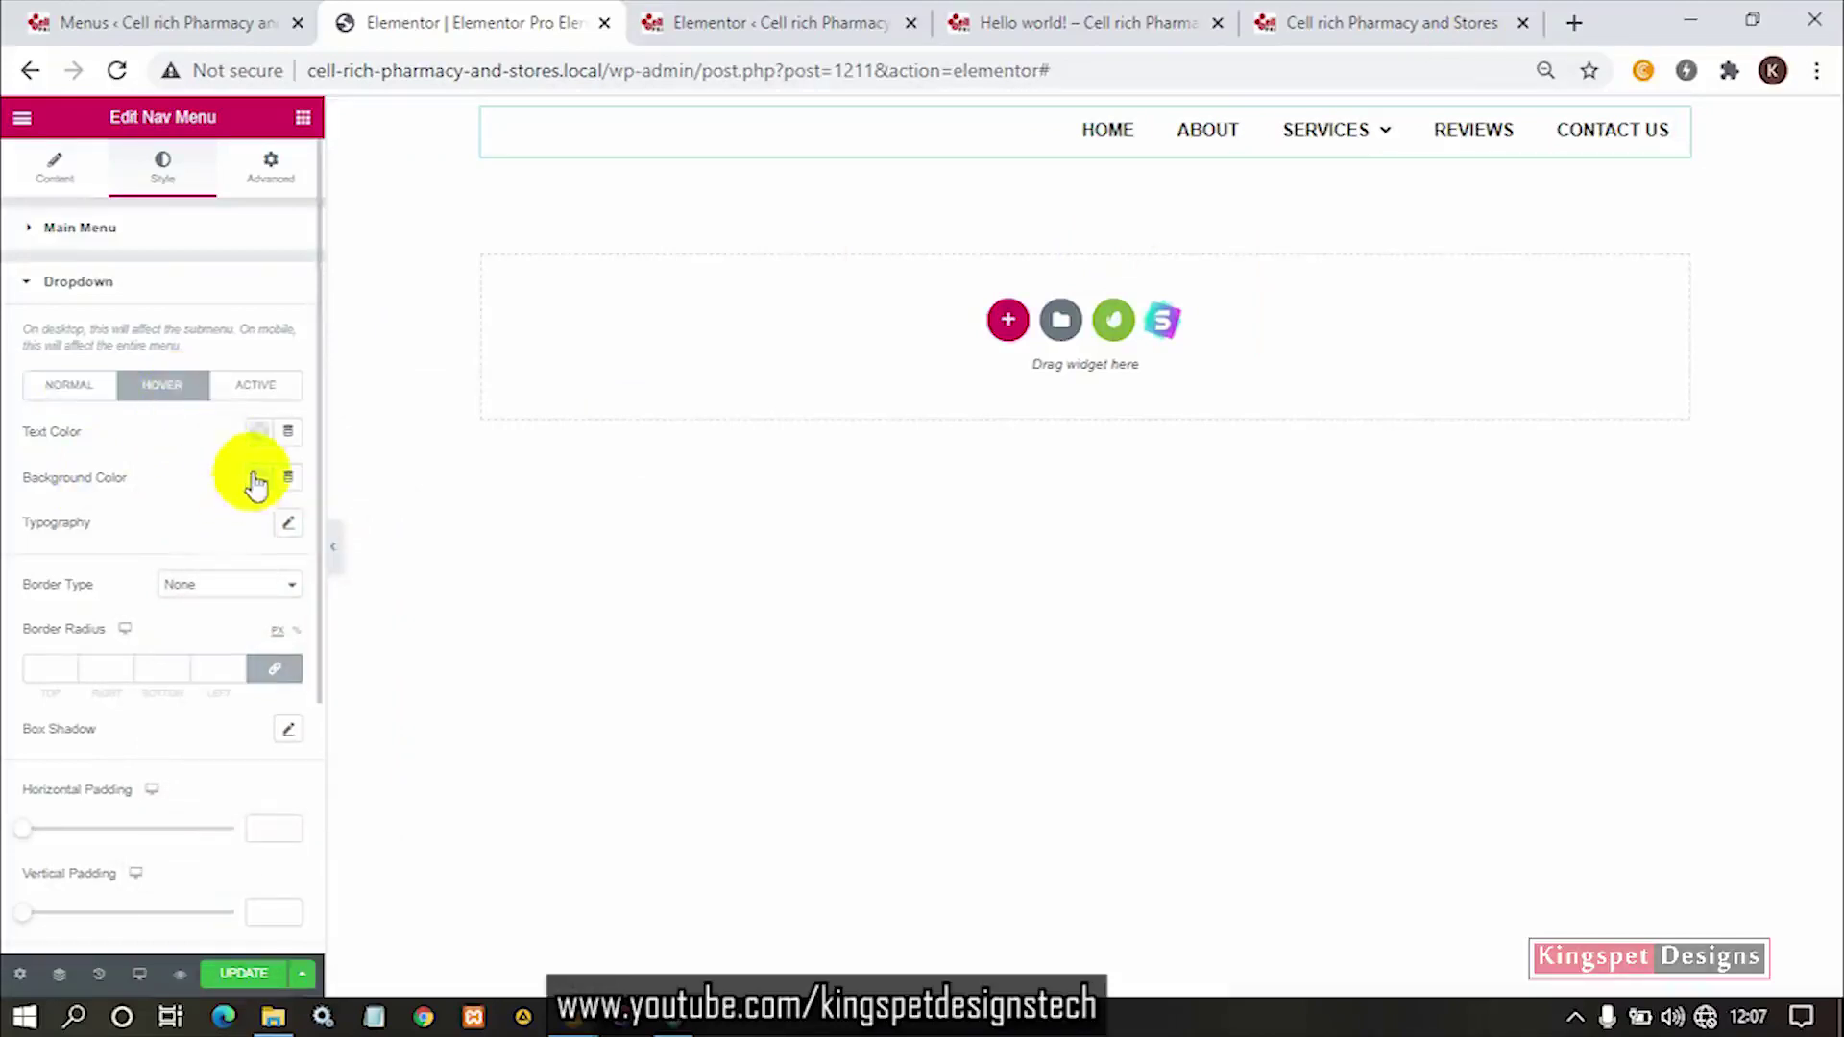
click(142, 240)
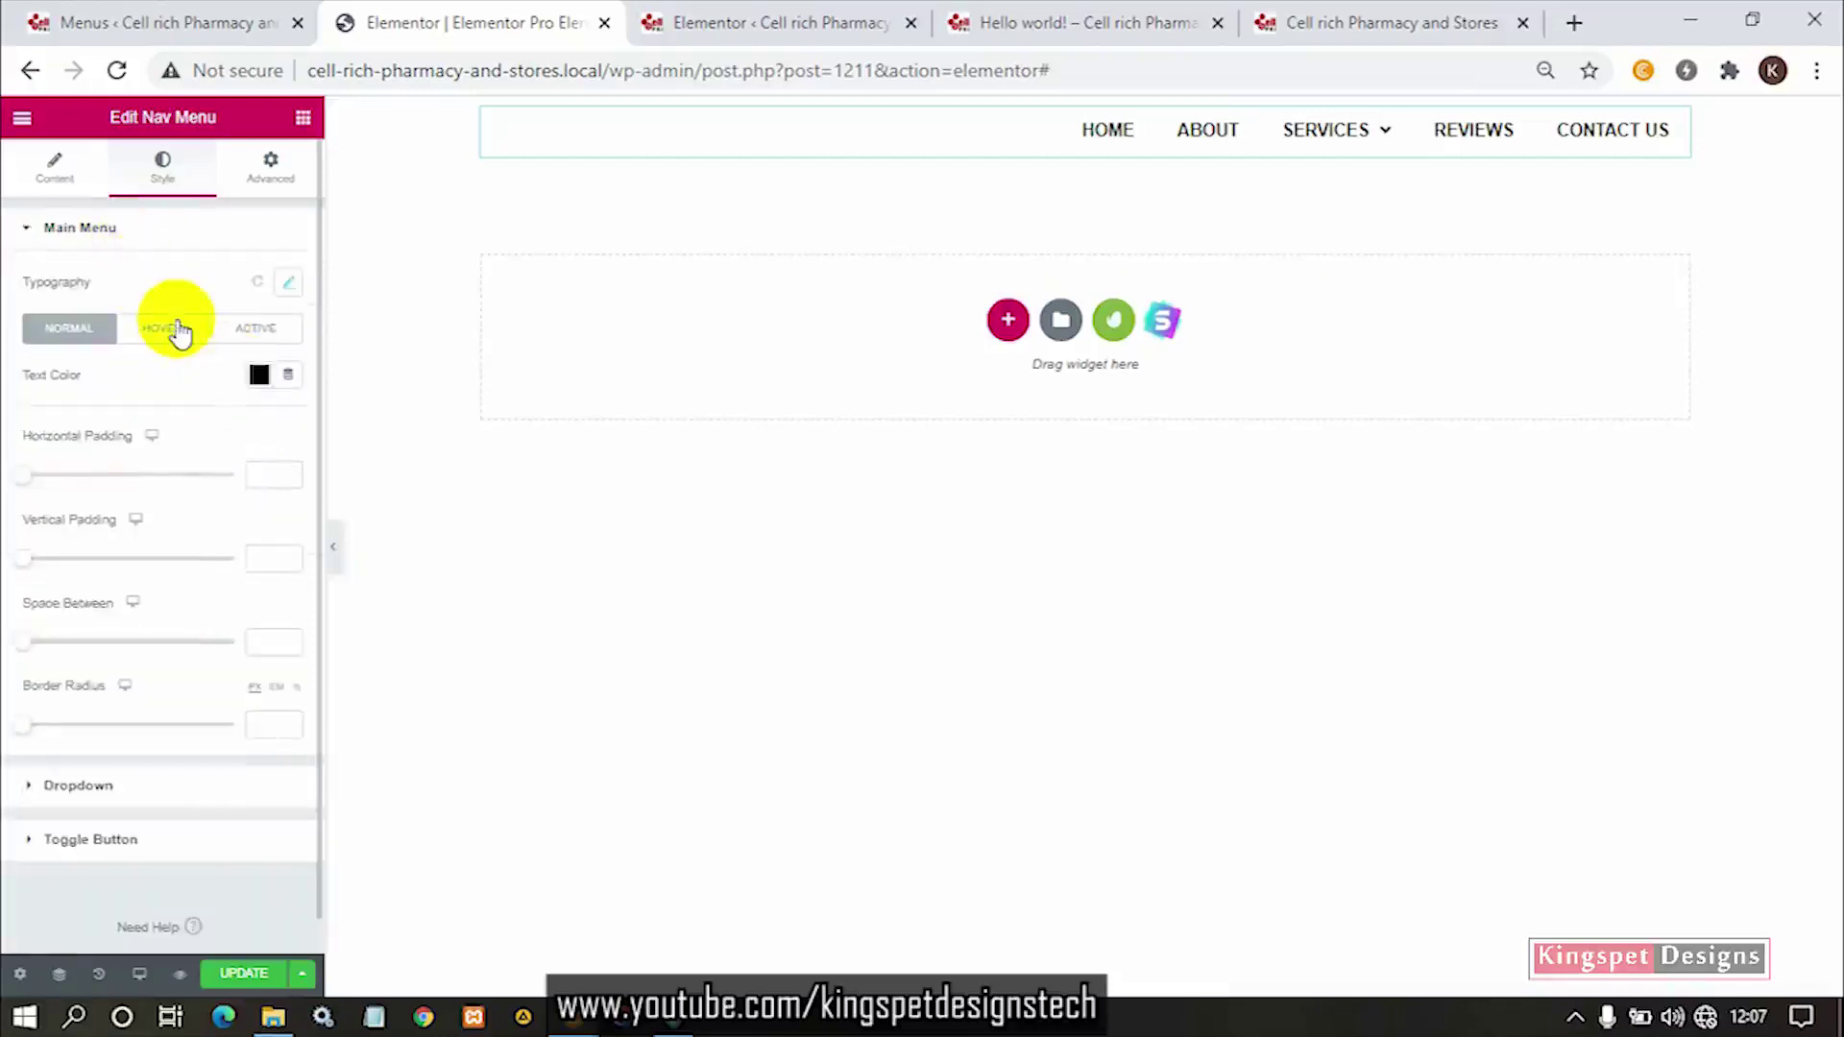
click(179, 329)
click(257, 419)
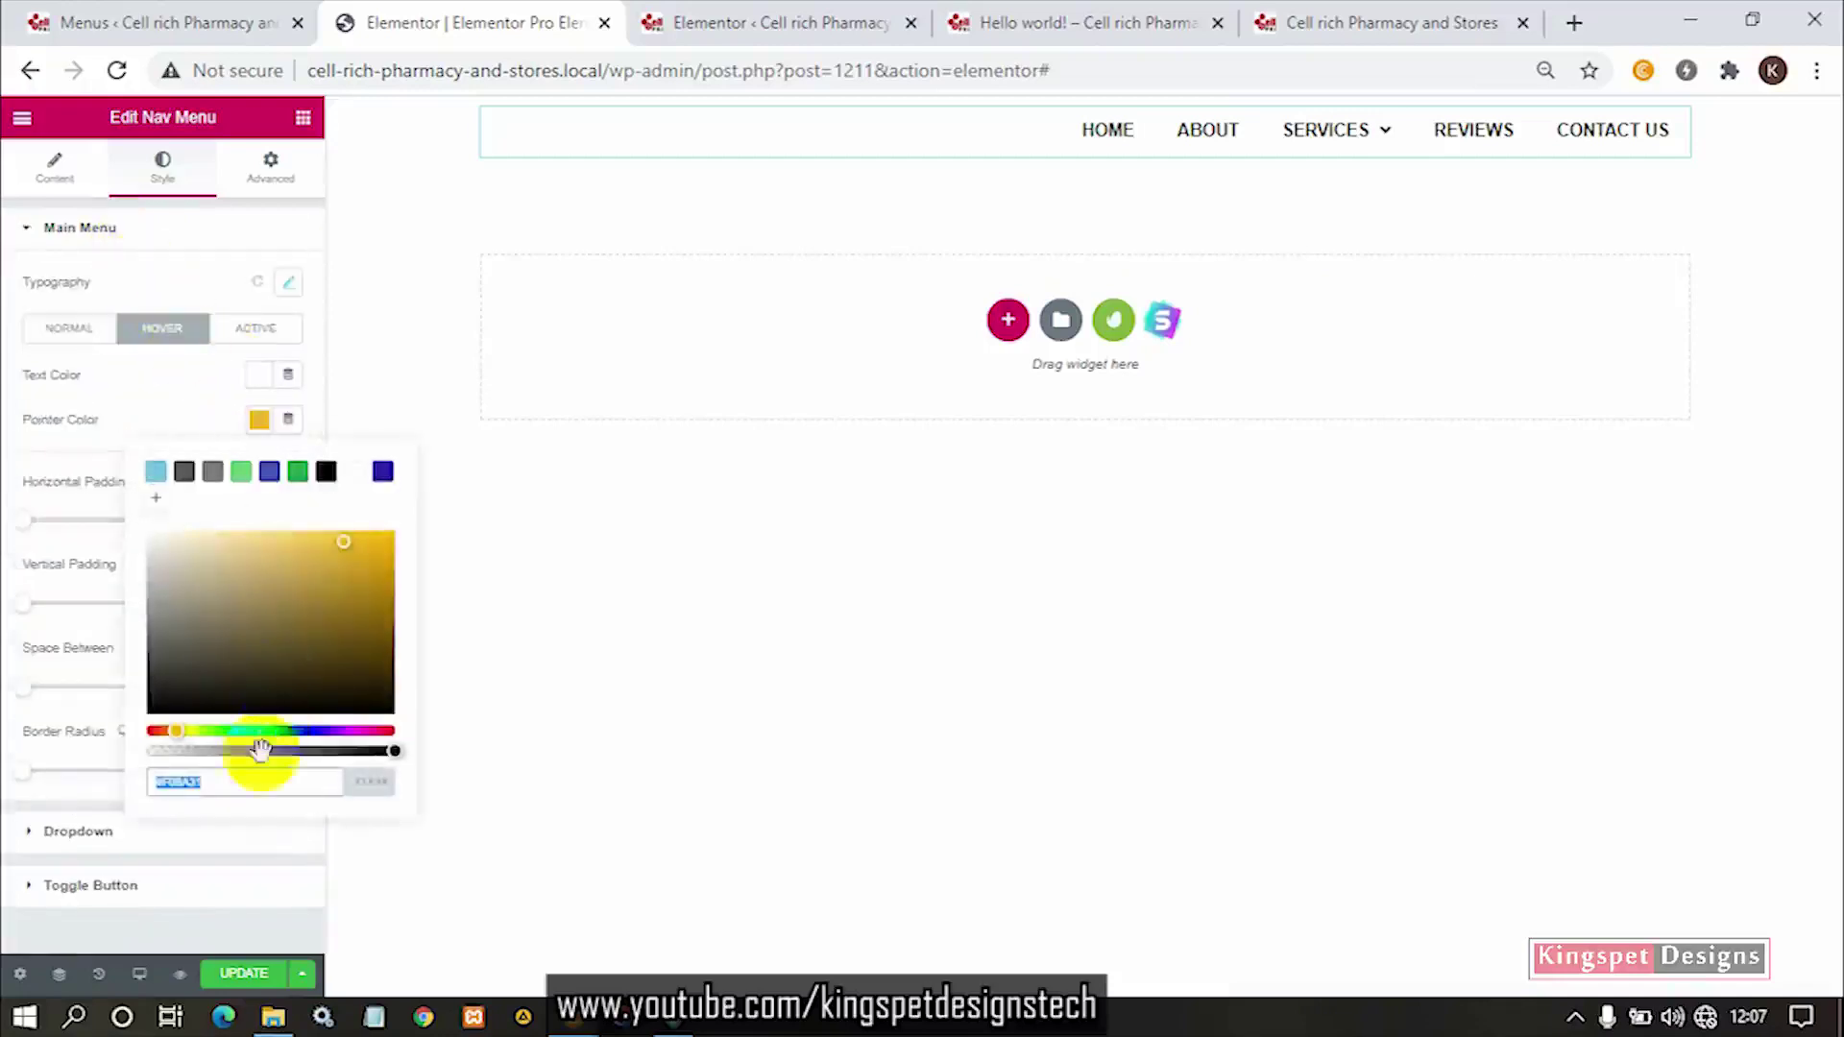
click(157, 500)
mouse_move(158, 502)
mouse_down()
mouse_move(187, 526)
mouse_move(165, 496)
mouse_move(161, 514)
mouse_up()
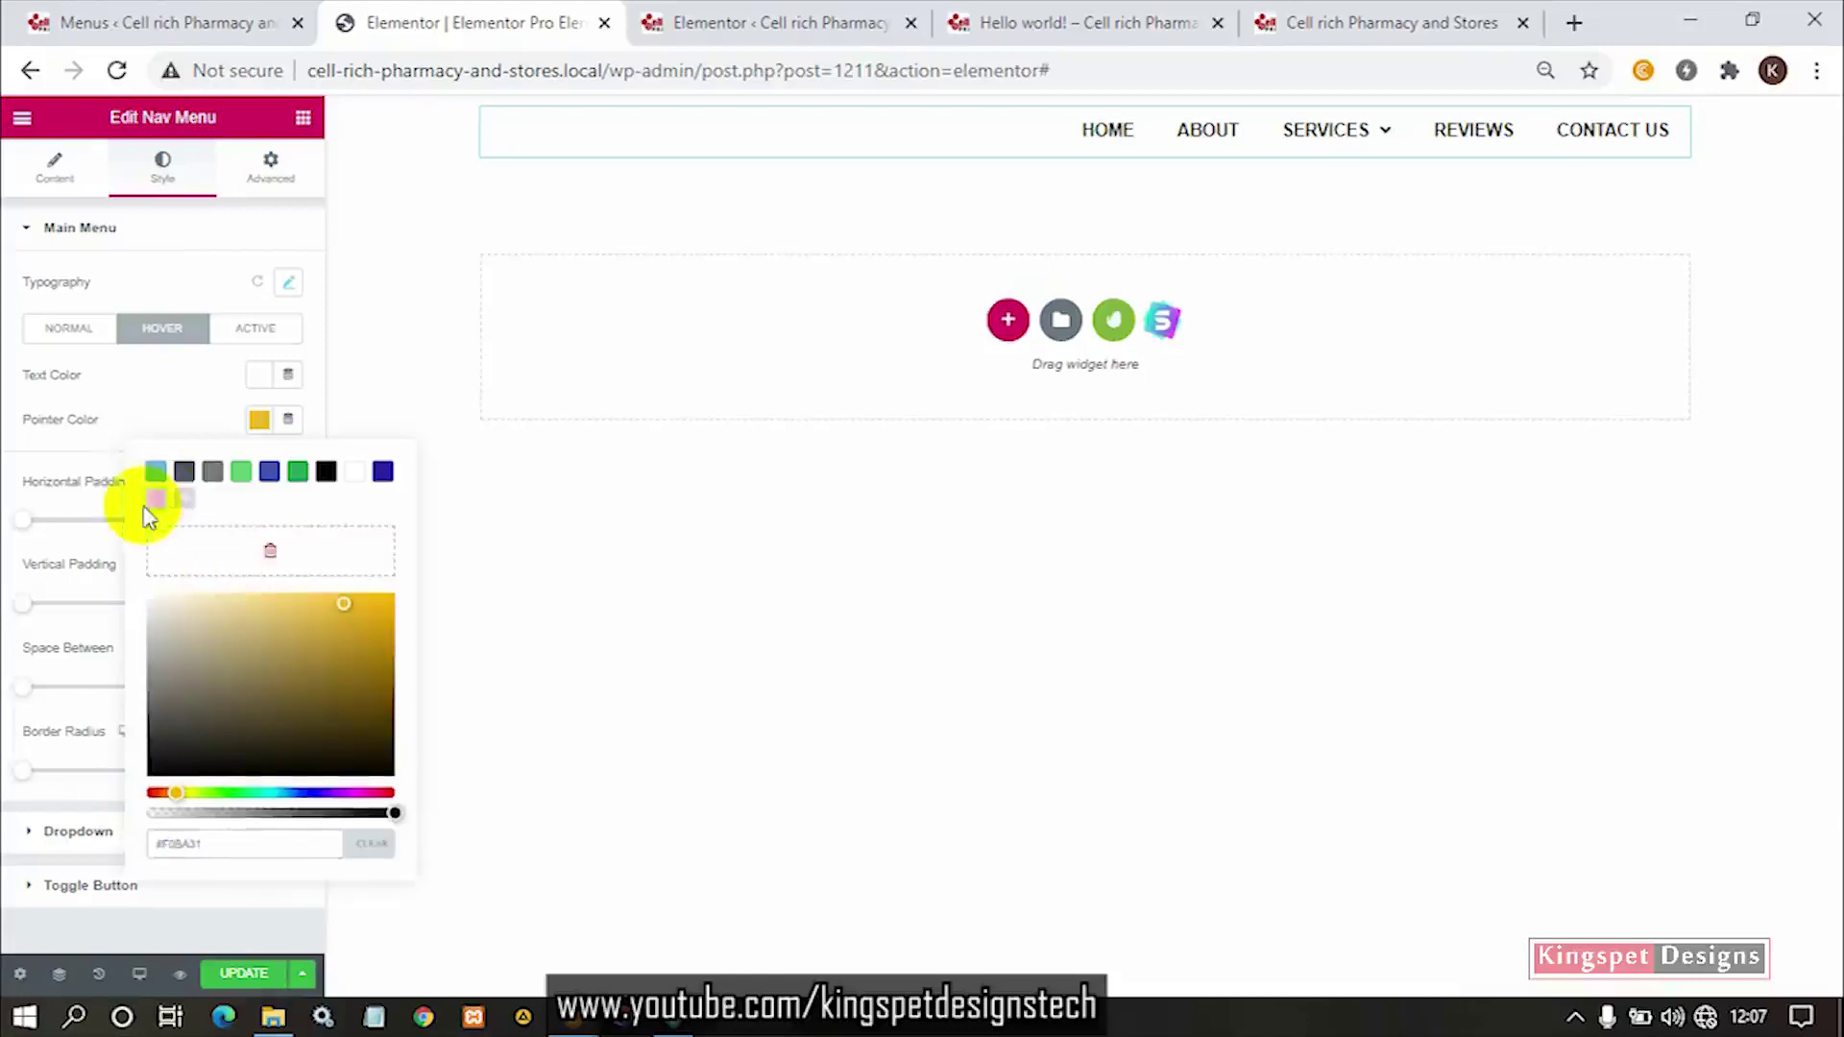
click(198, 401)
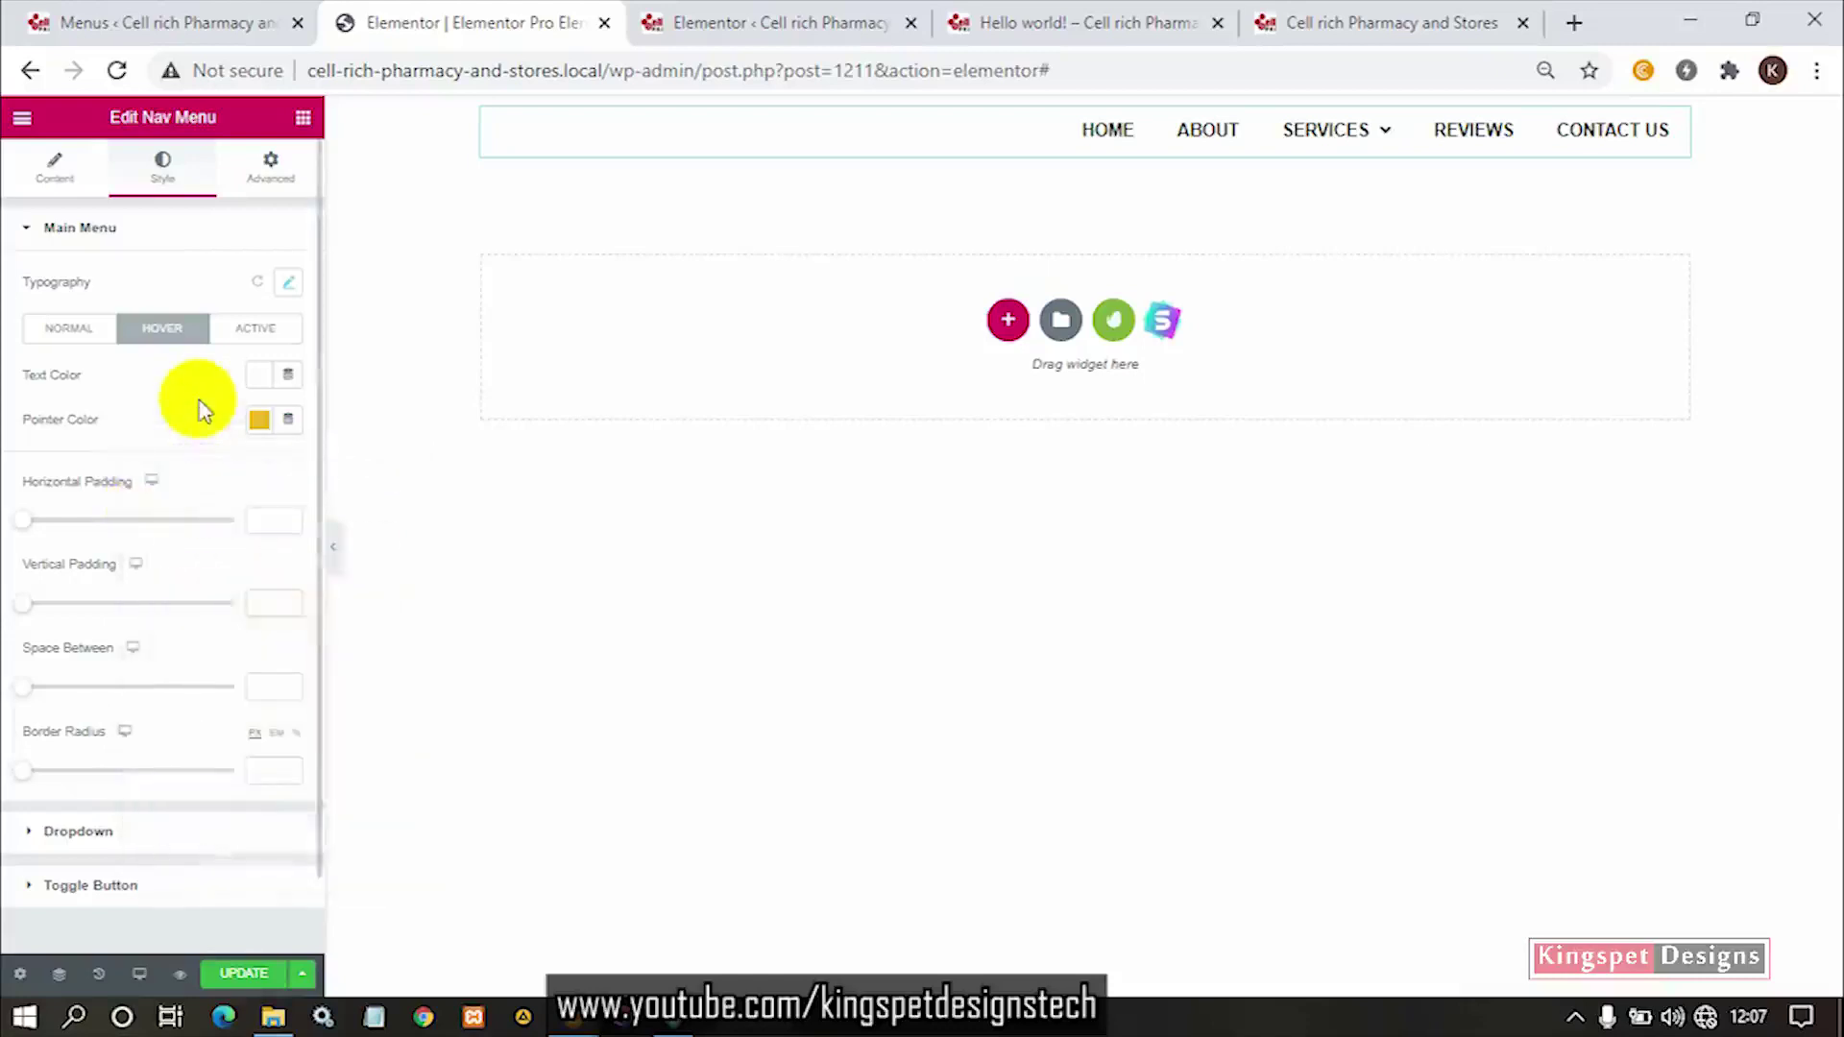
Set the dropdown's hover background color to #F0BA31 and preview it on the Services submenu items.
click(163, 828)
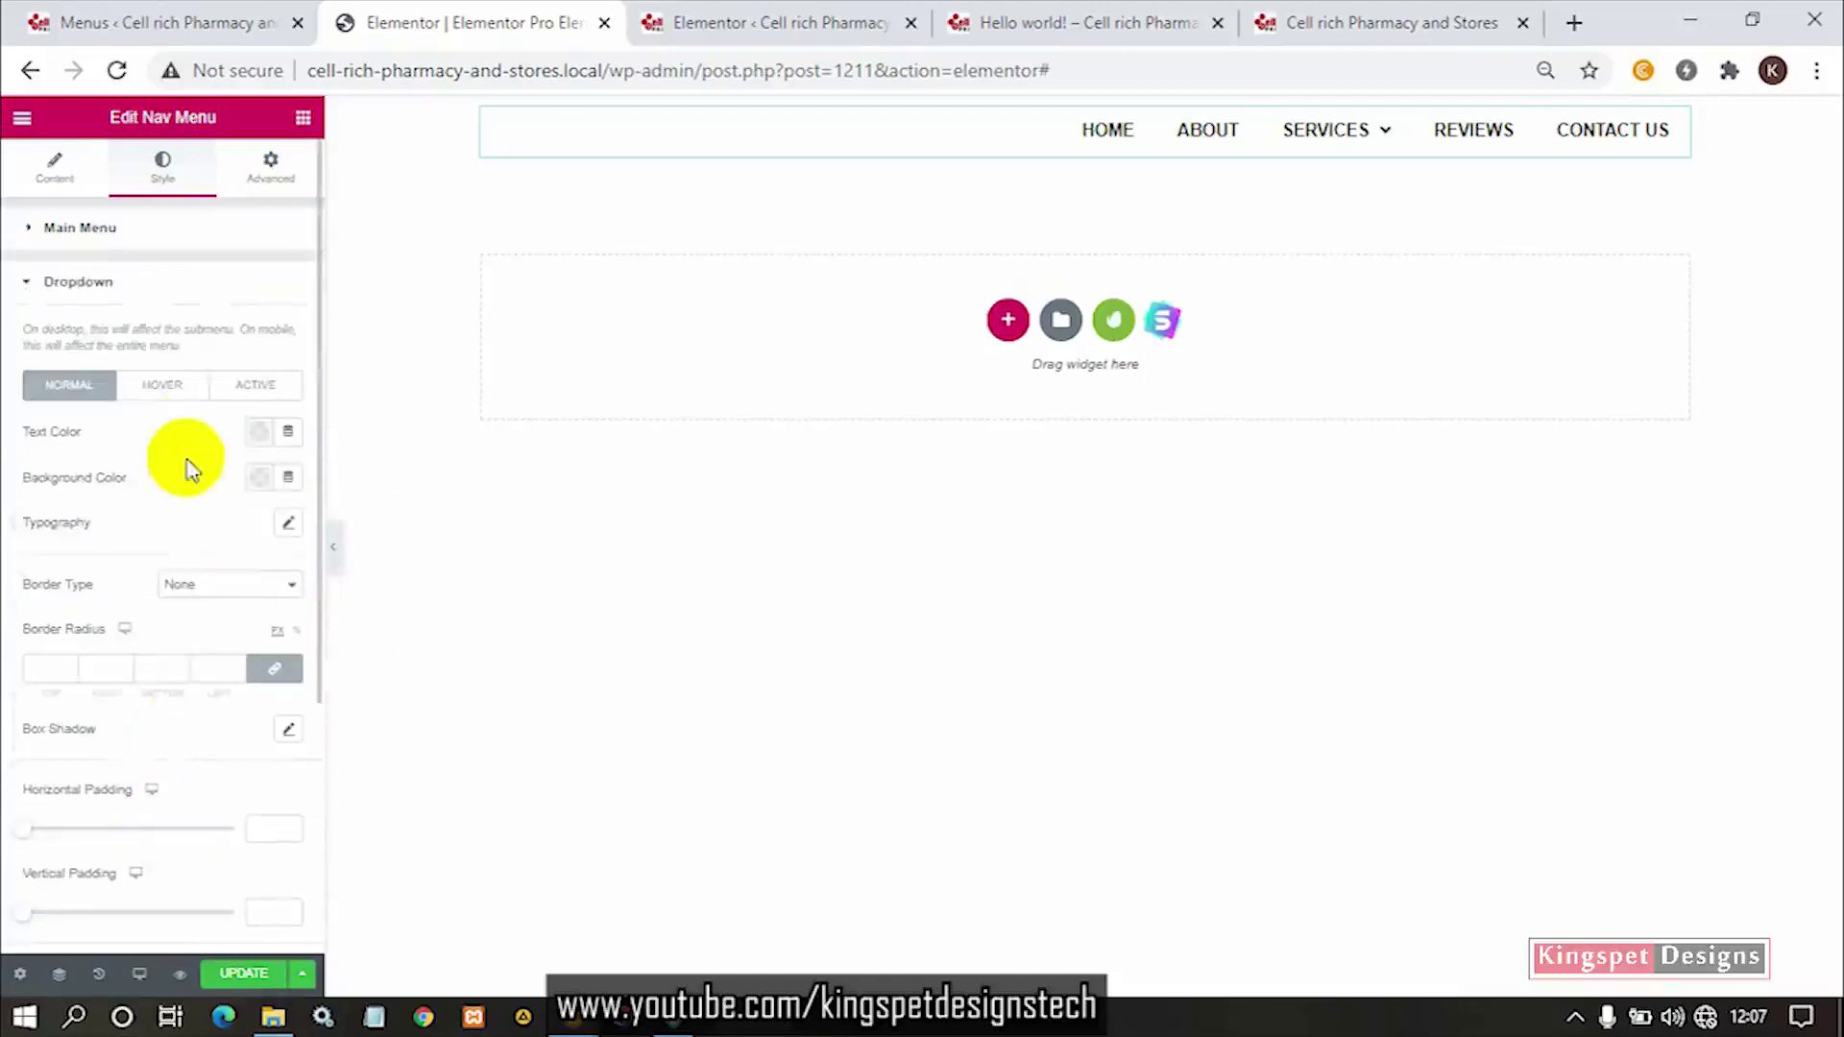
click(178, 382)
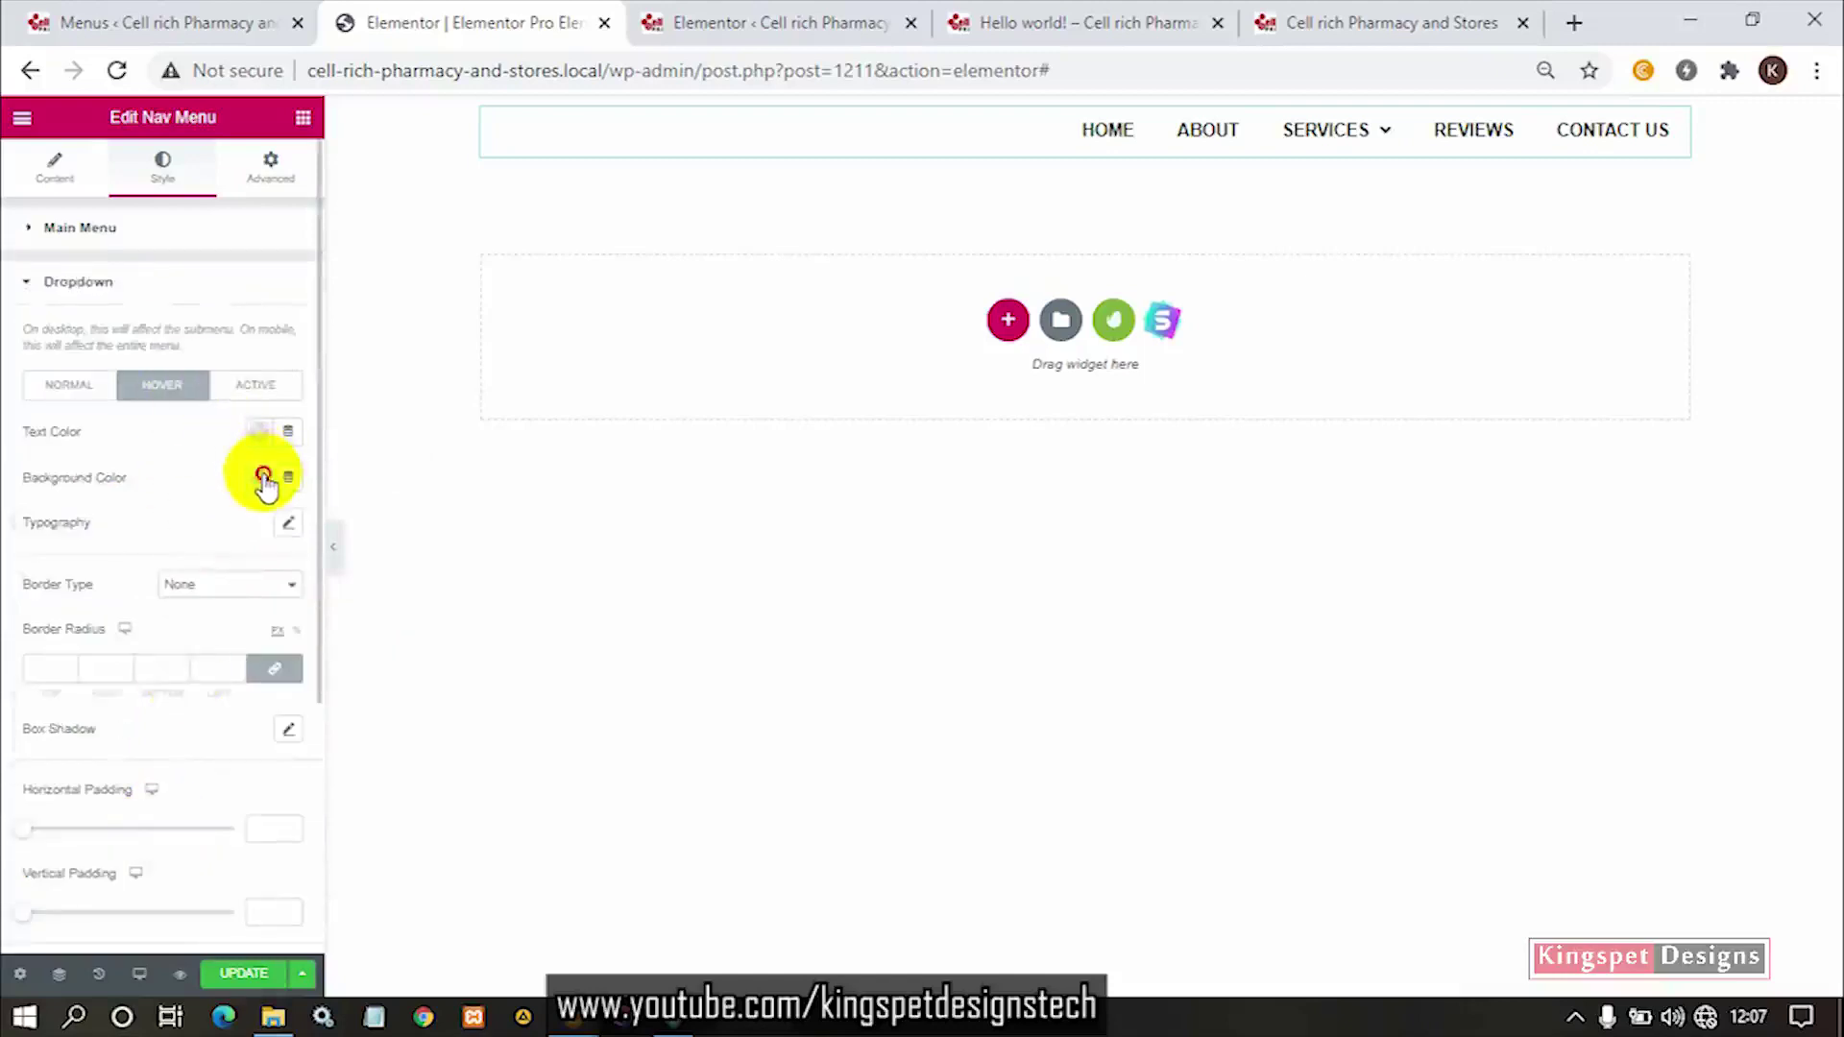
click(263, 477)
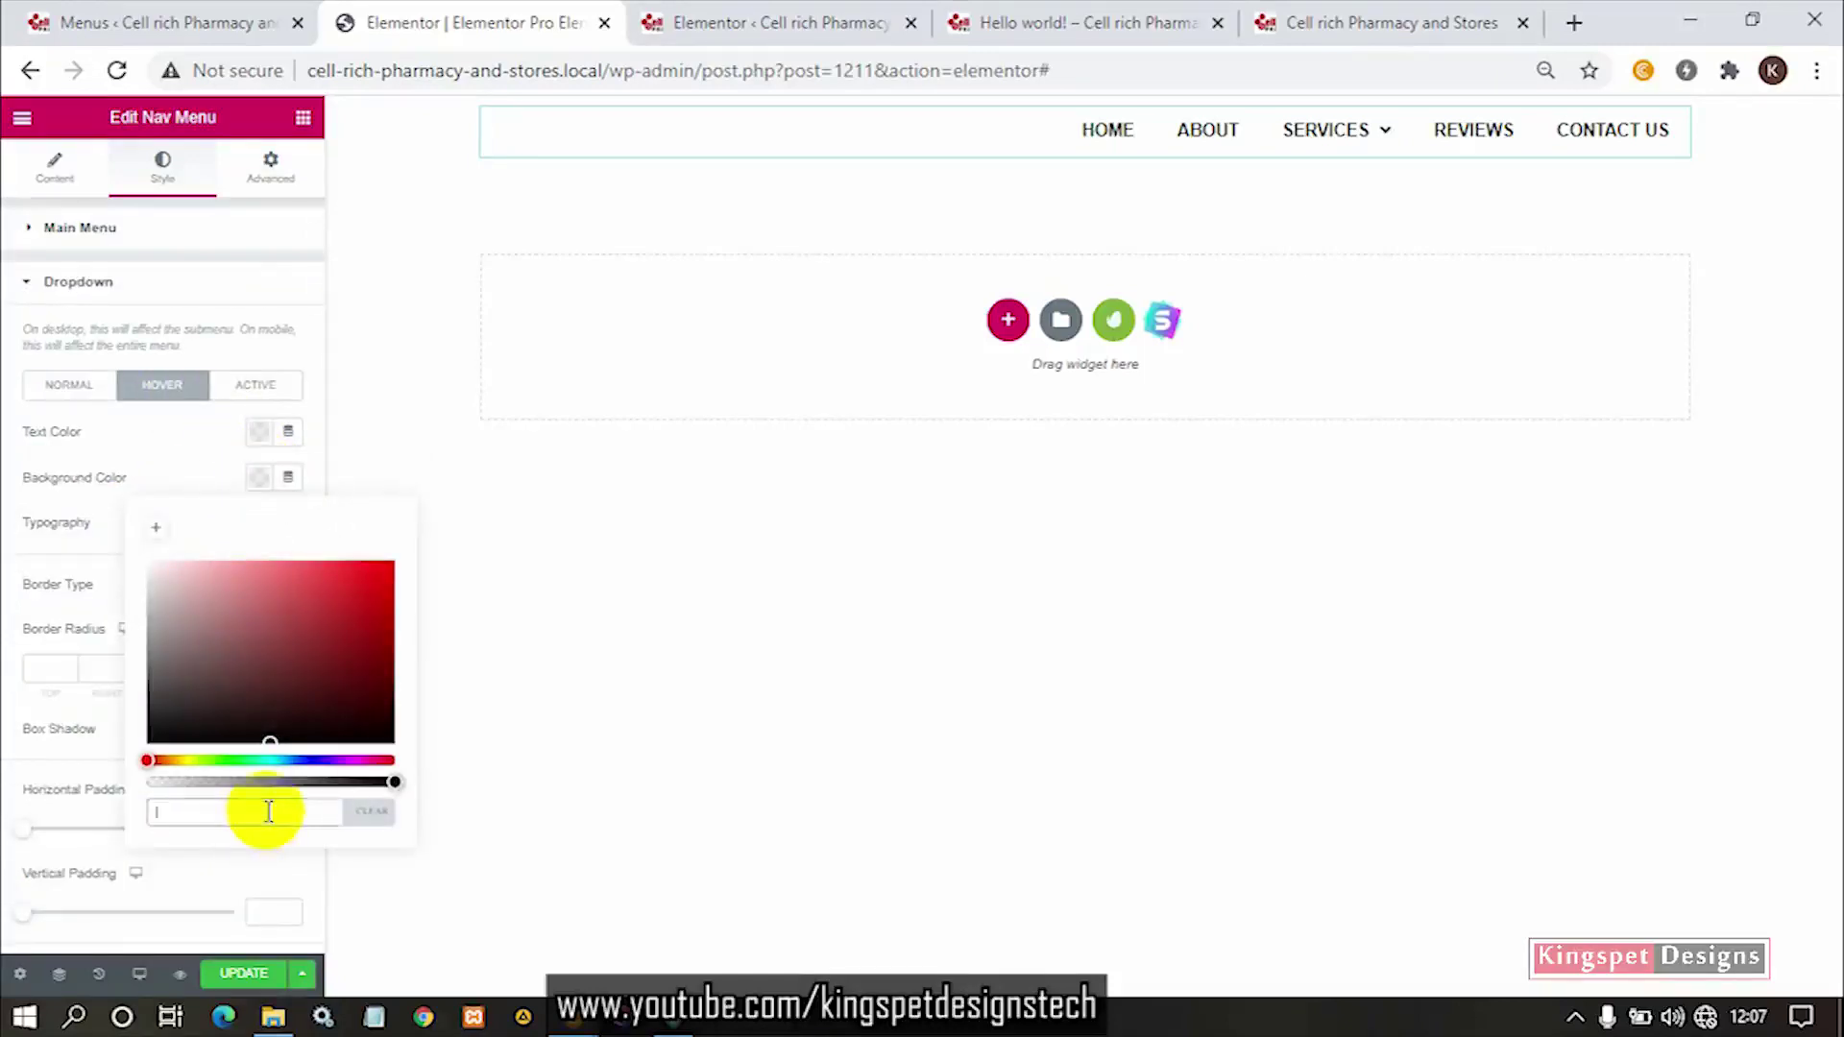
text(#F0BA31)
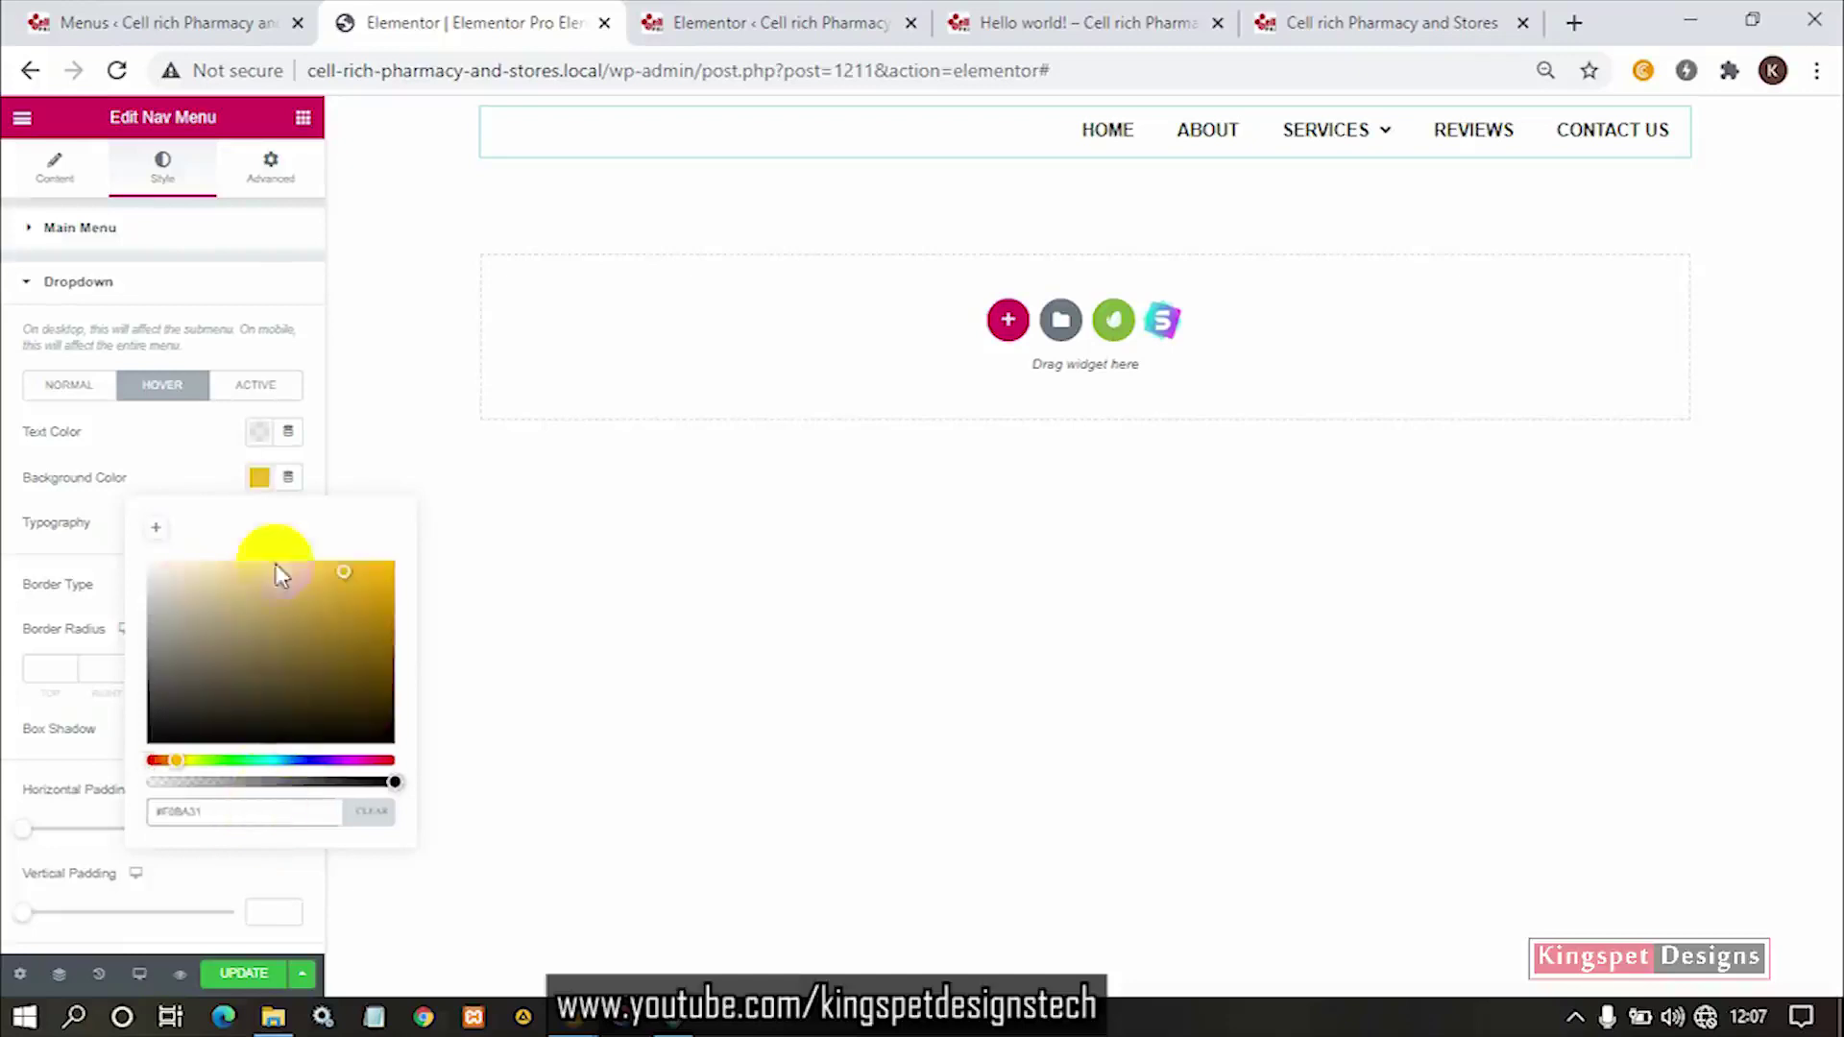
mouse_move(1324, 144)
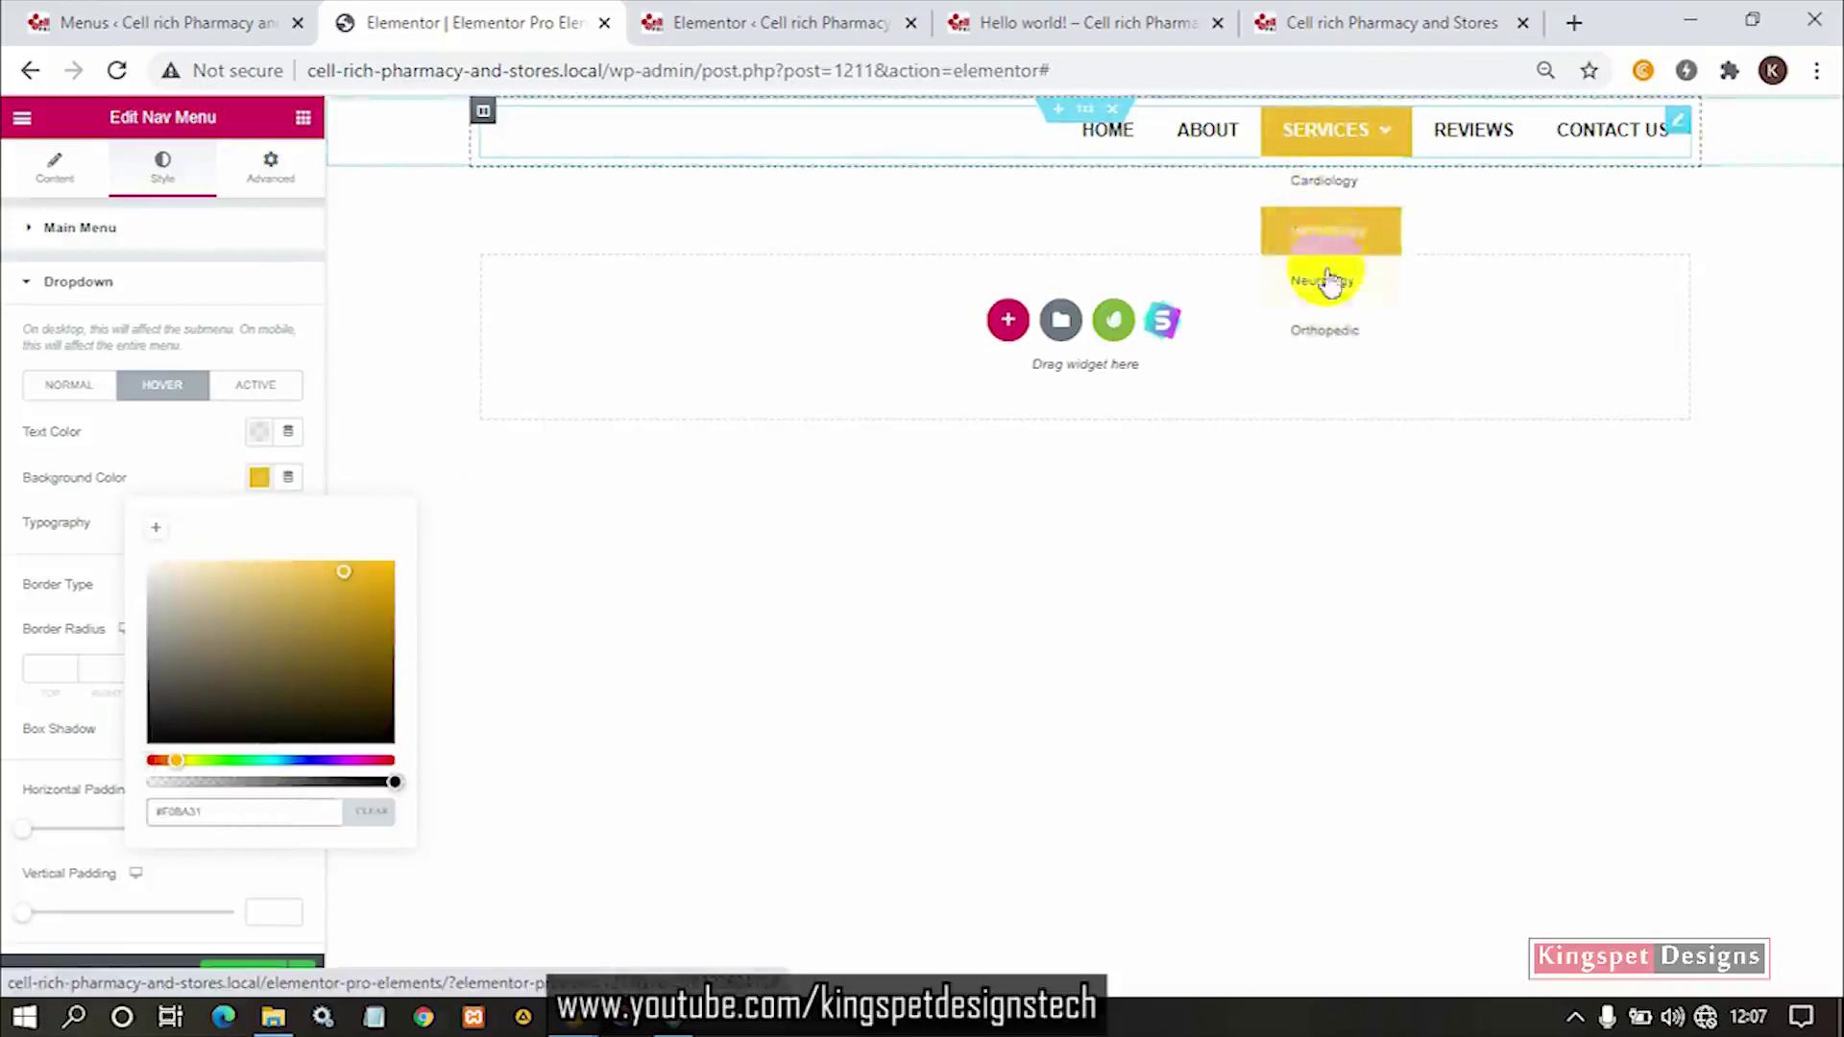
click(202, 473)
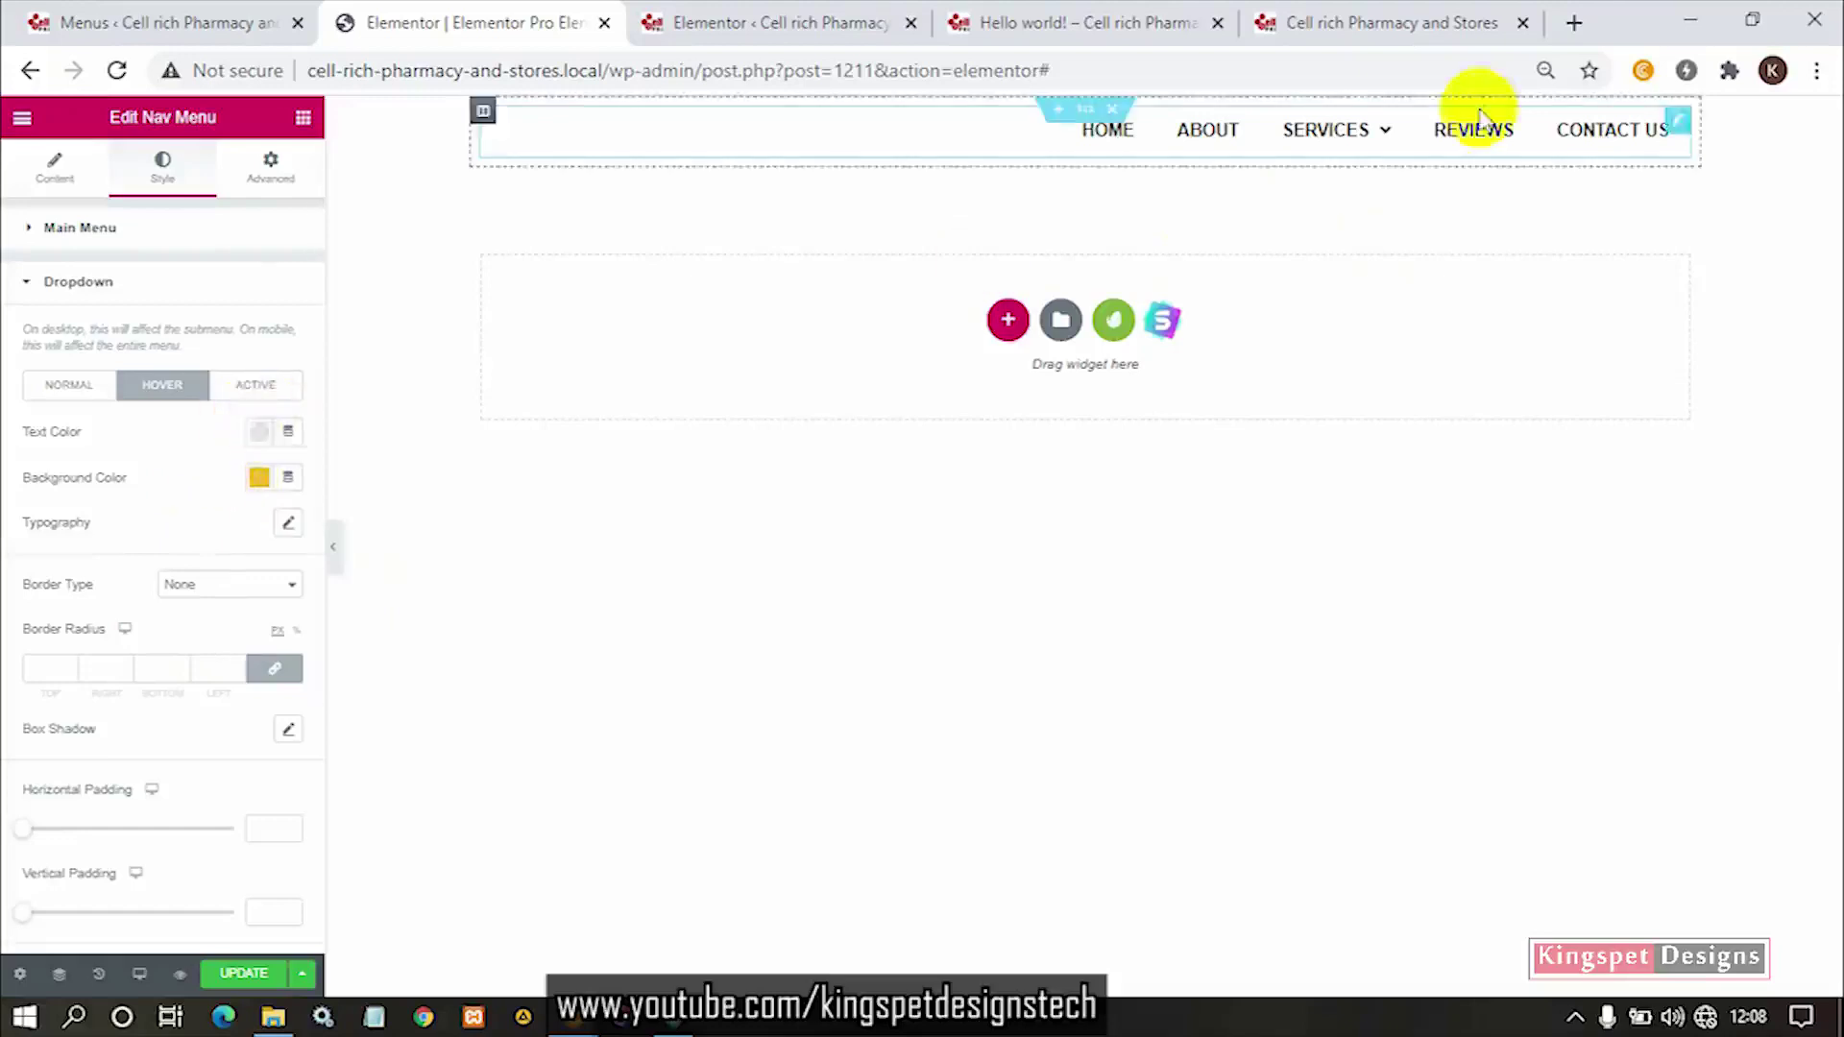
mouse_move(1358, 128)
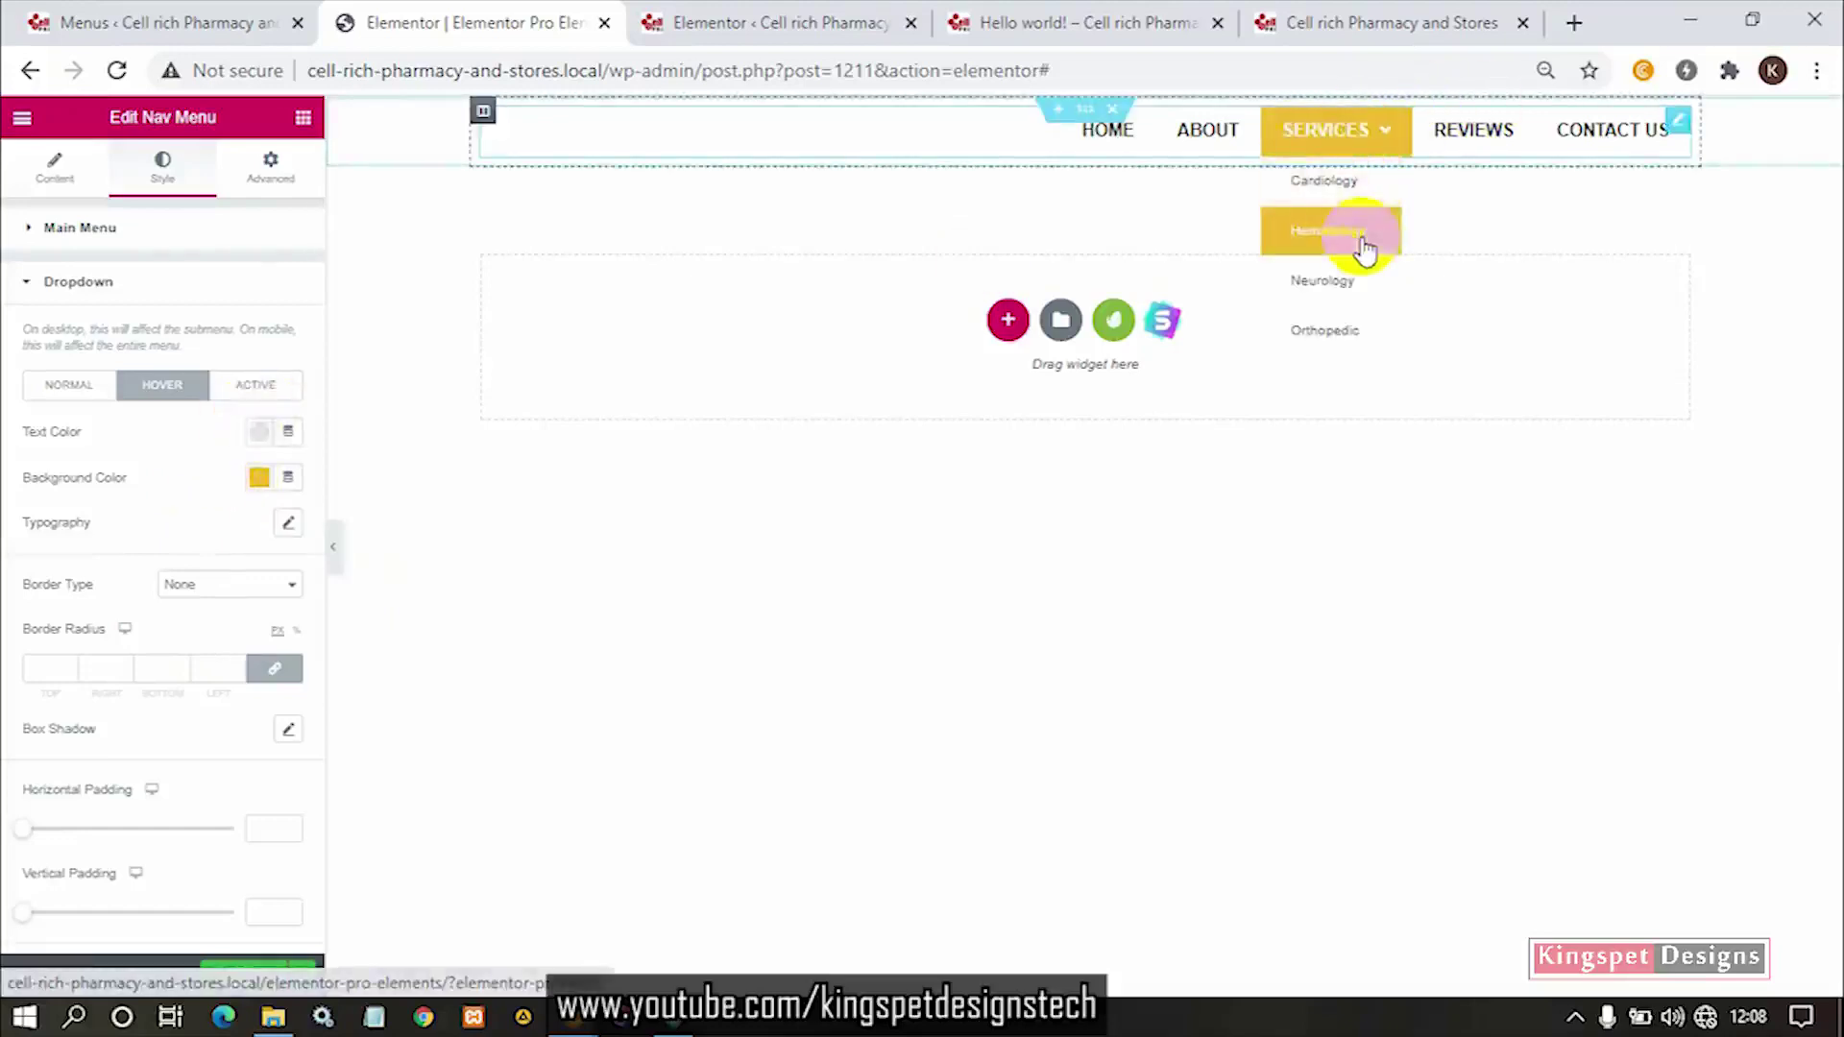
Try a double border with a width of 7 around the dropdown and return the border type to None.
click(240, 389)
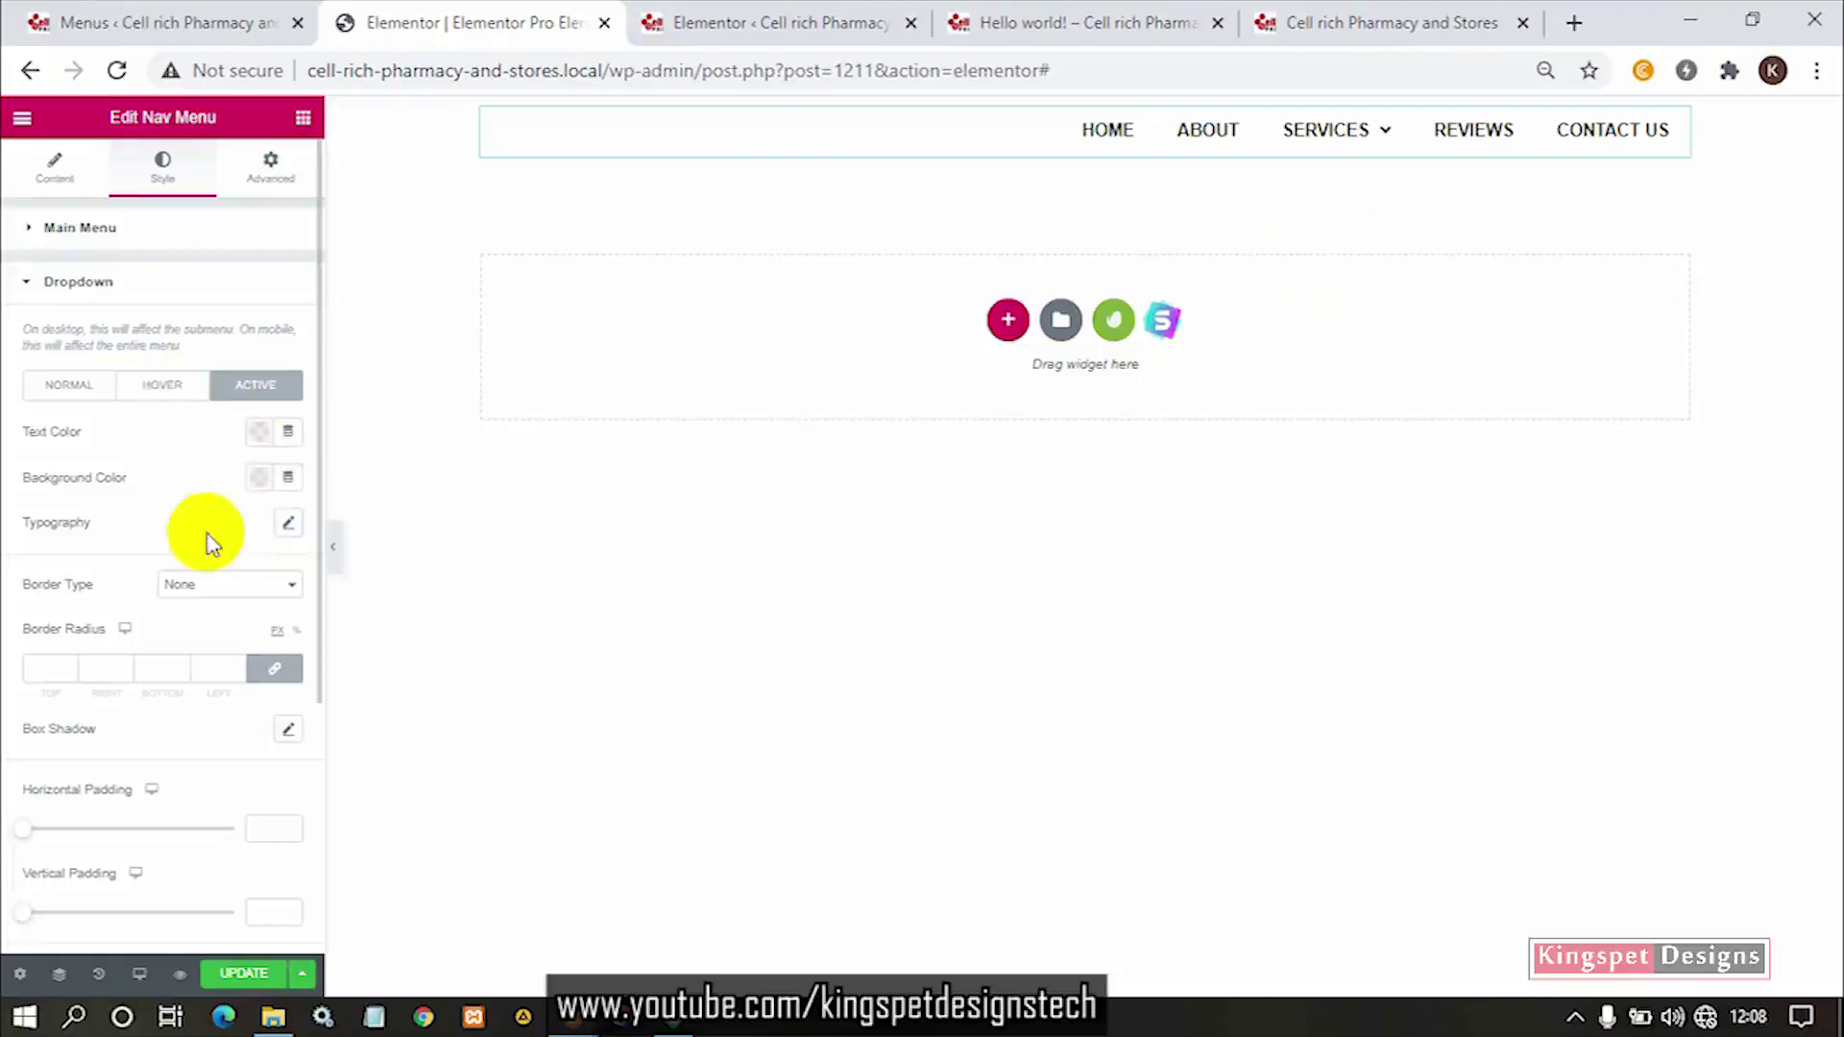
click(176, 389)
click(245, 588)
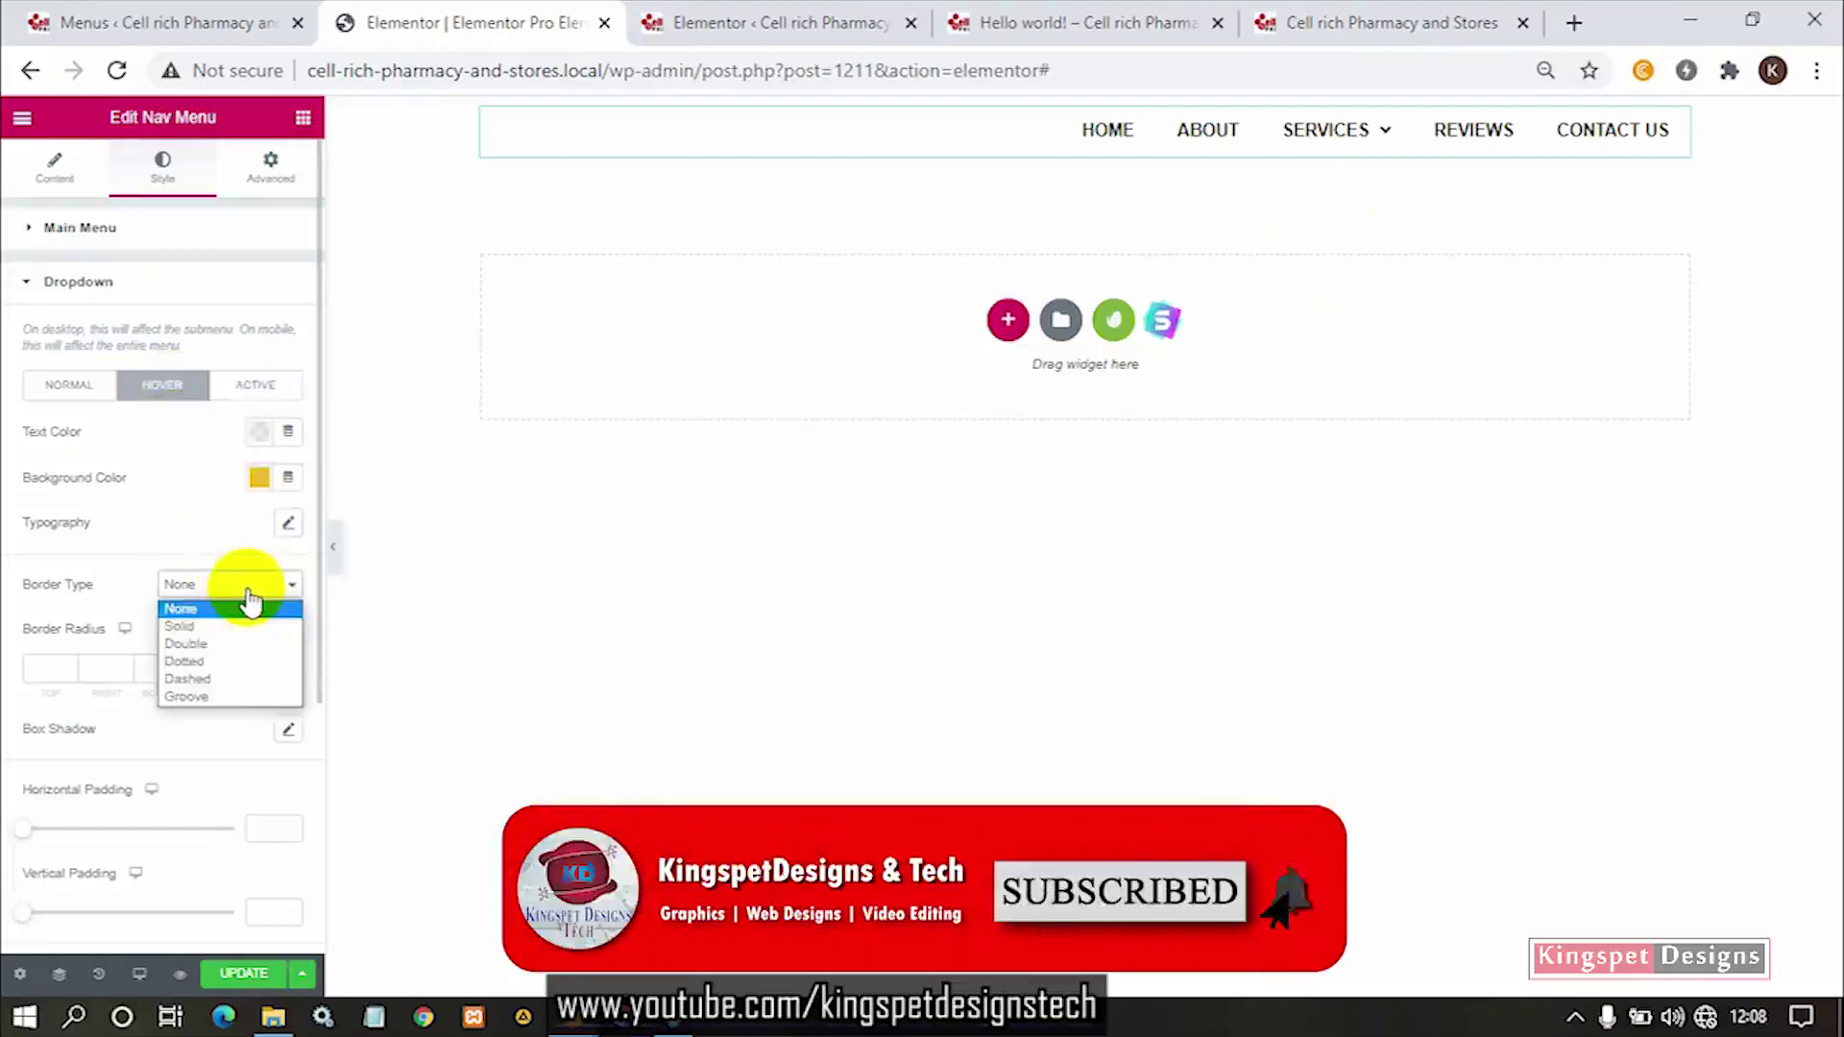
click(228, 646)
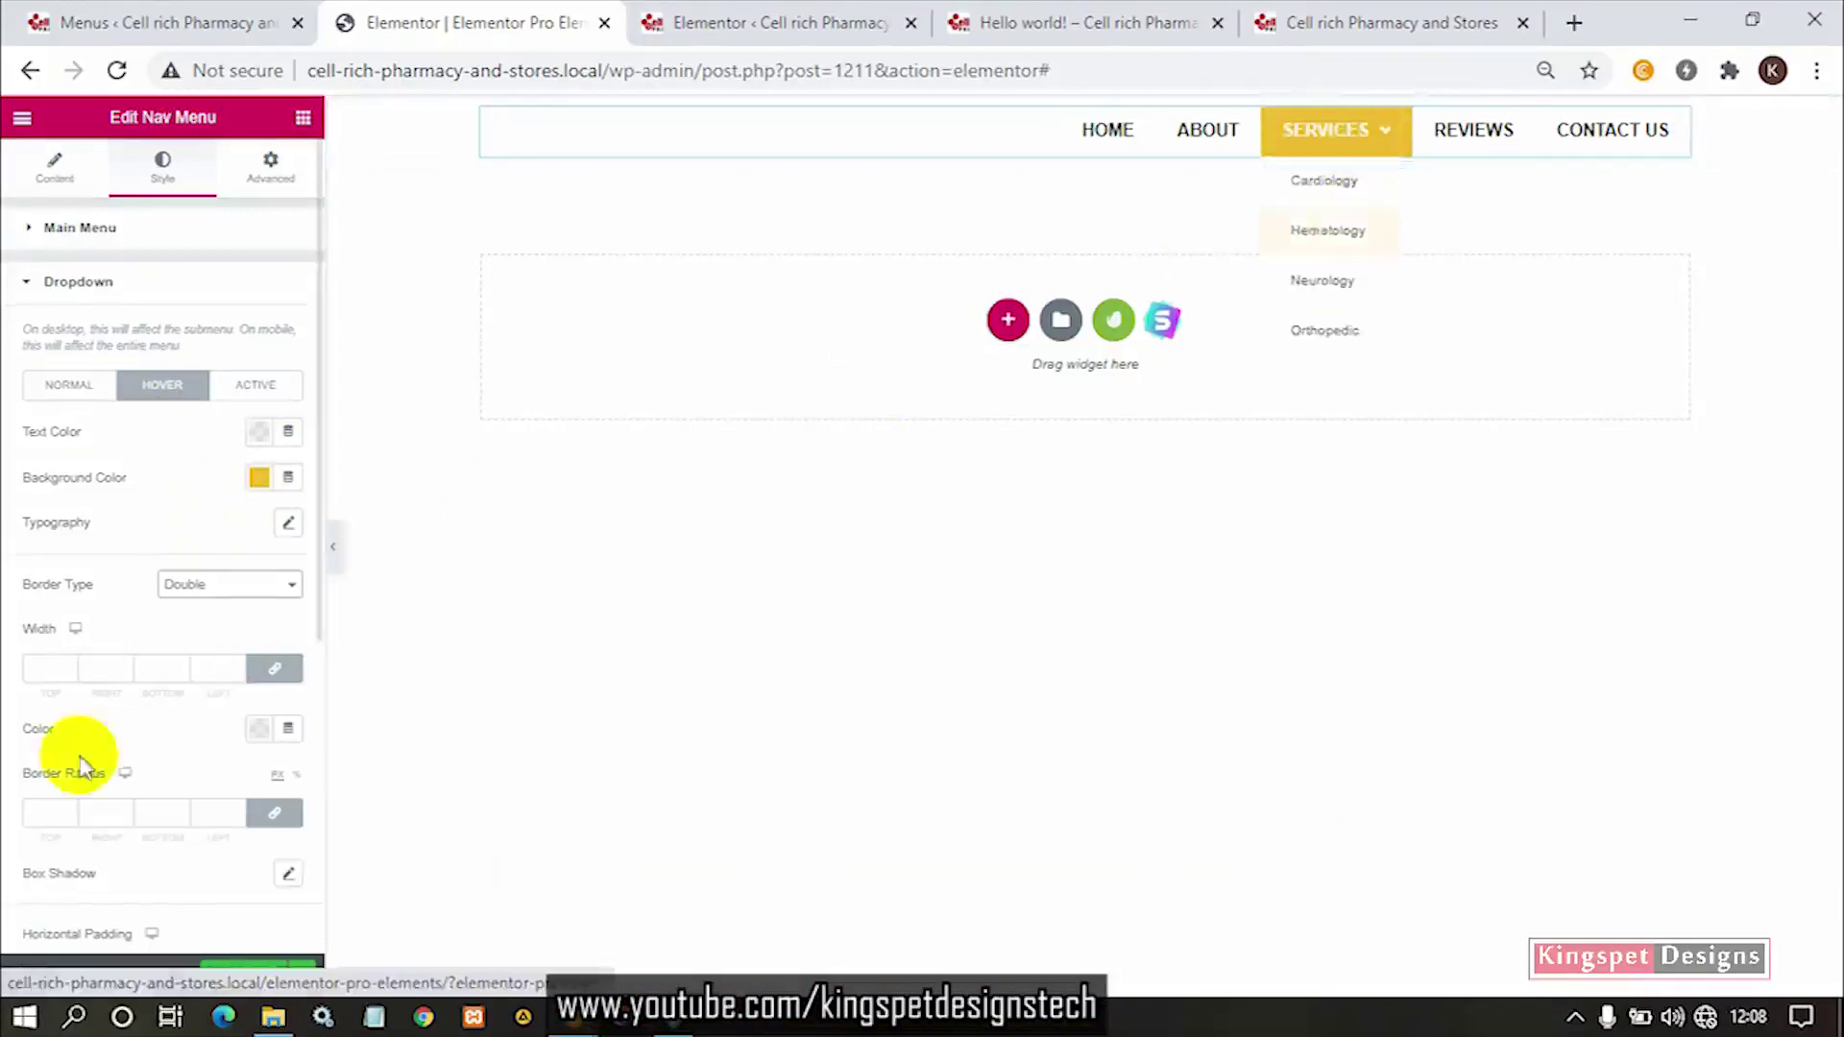
click(238, 665)
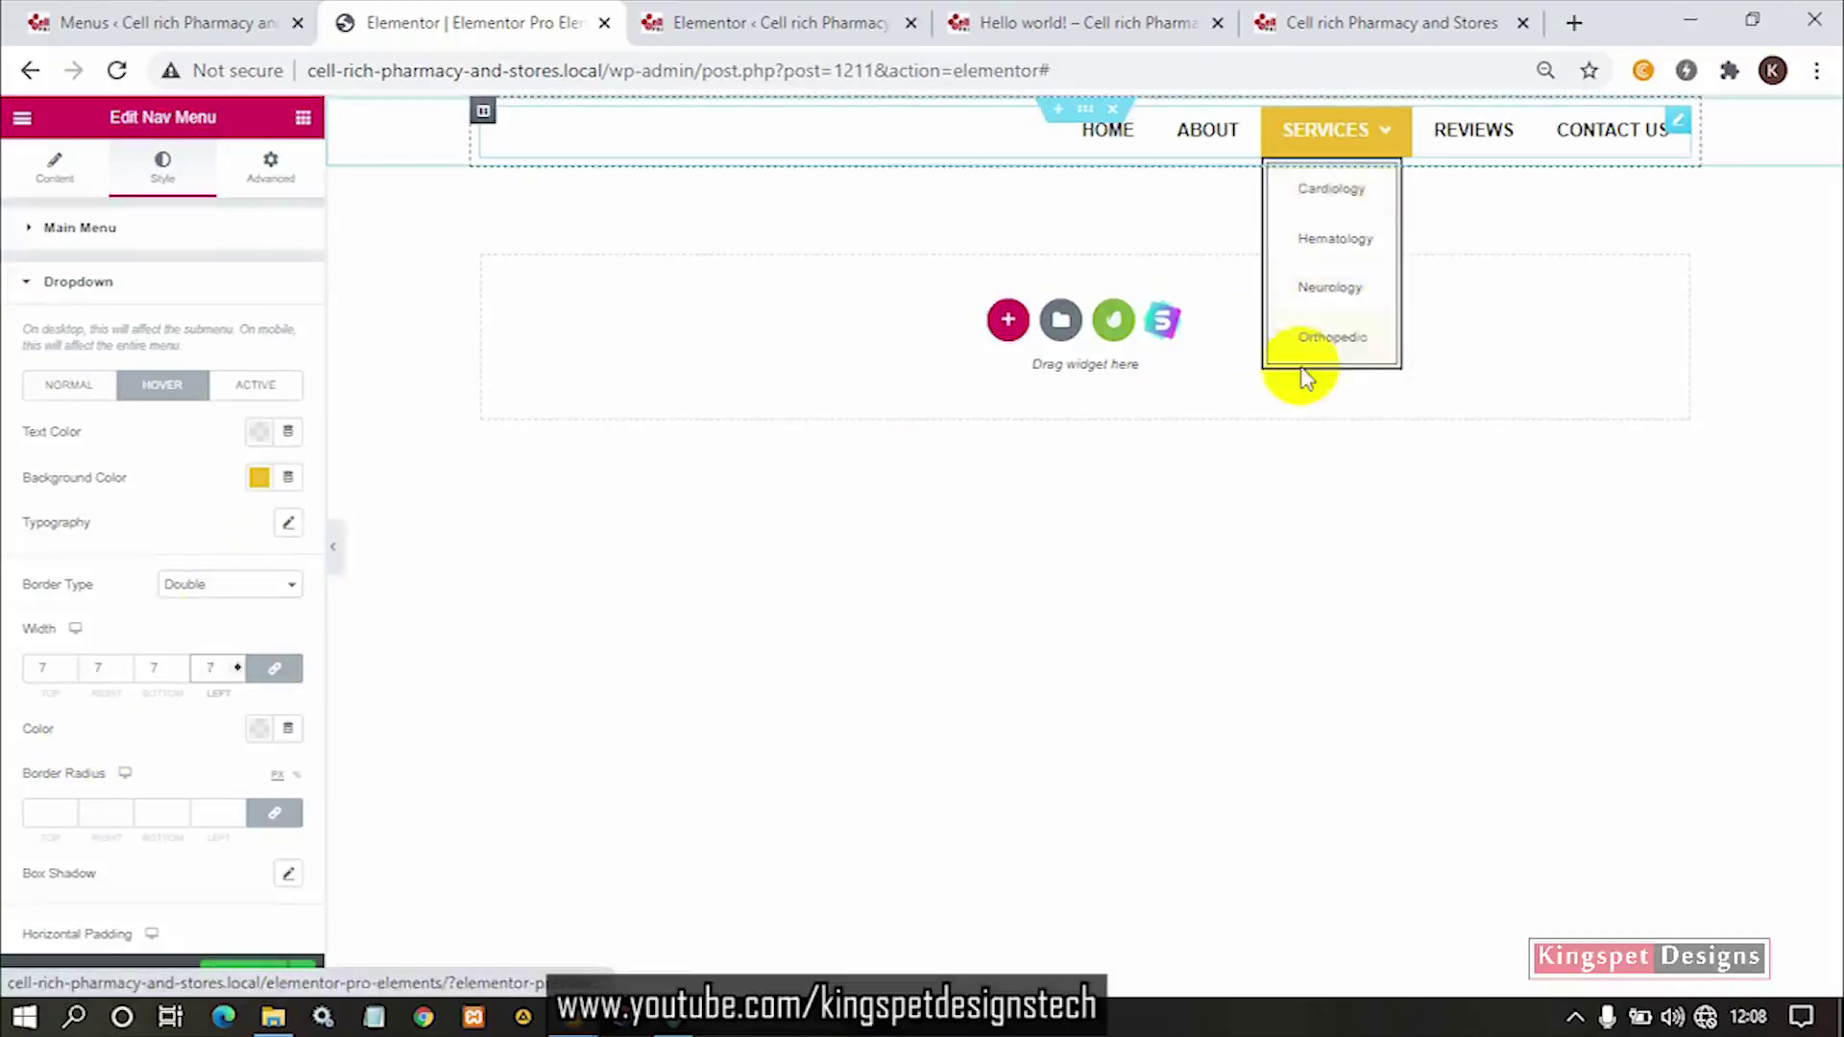
click(252, 584)
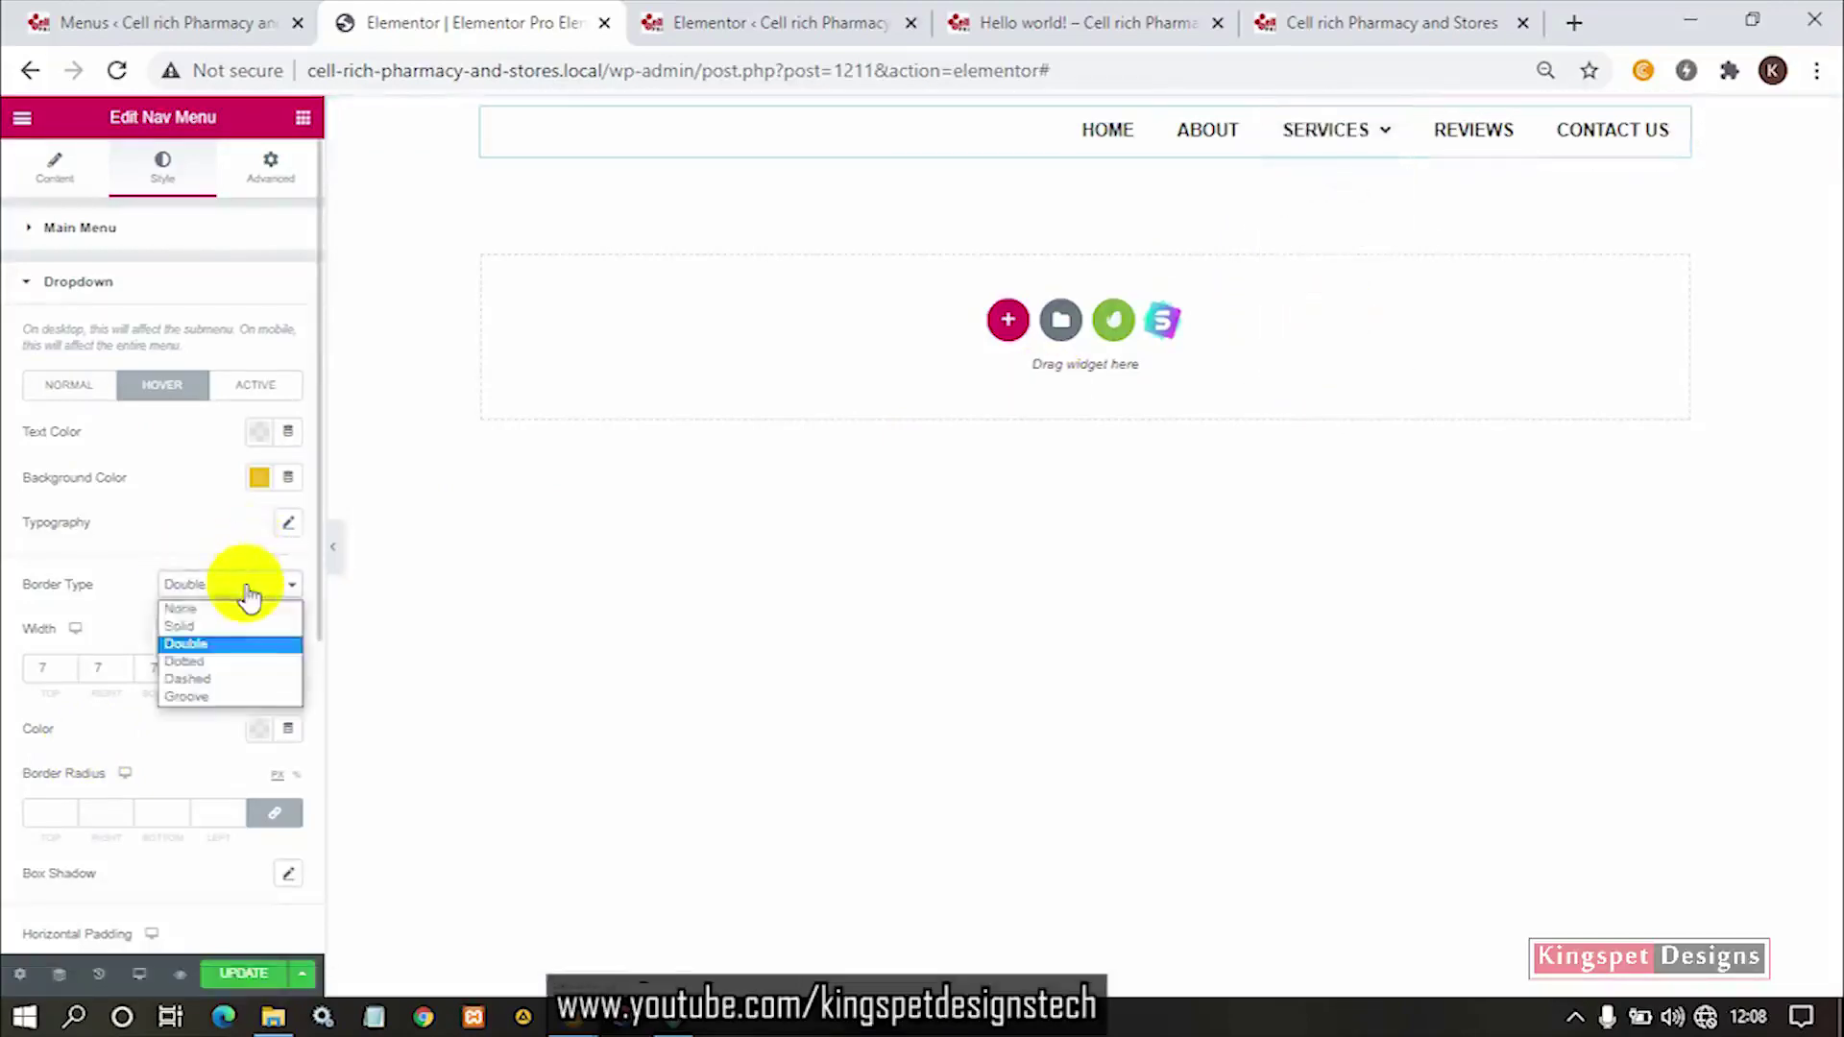
click(230, 620)
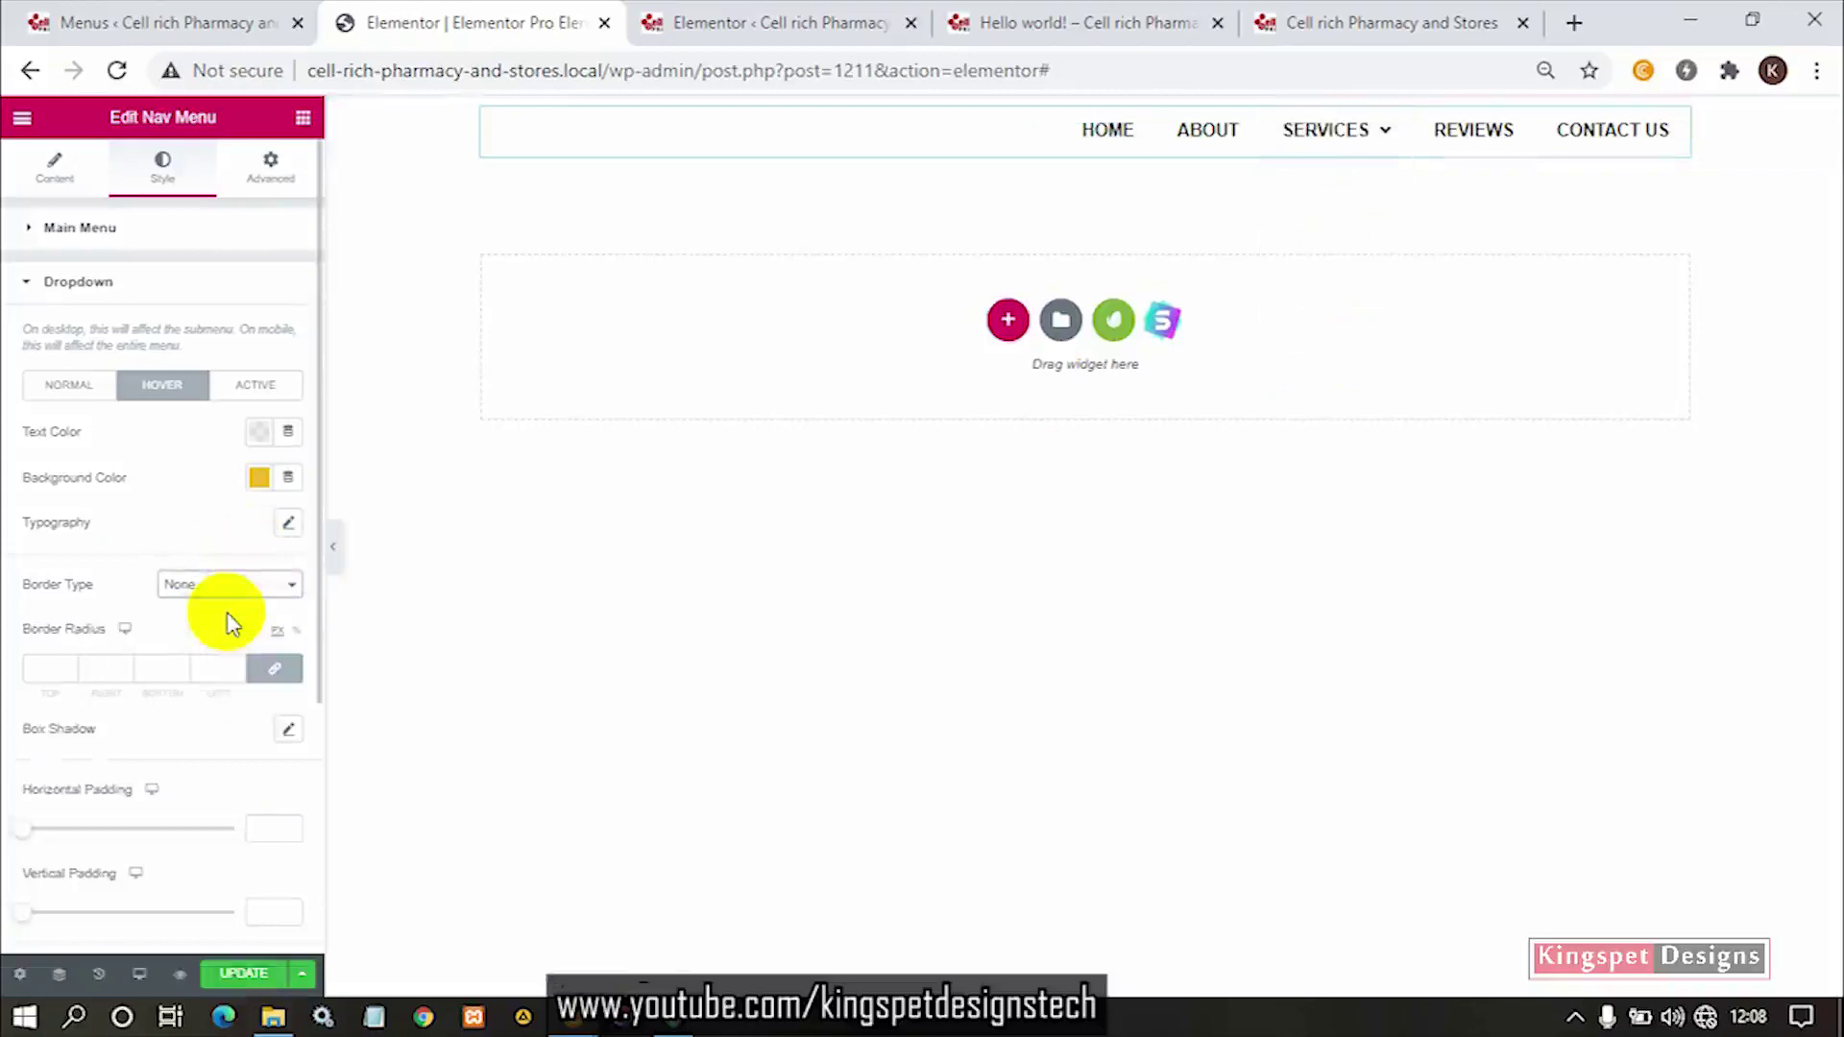
Try dropdown horizontal paddings of 35 and 81 and a larger vertical padding, resetting each to its default.
scroll(176, 701, down, 4)
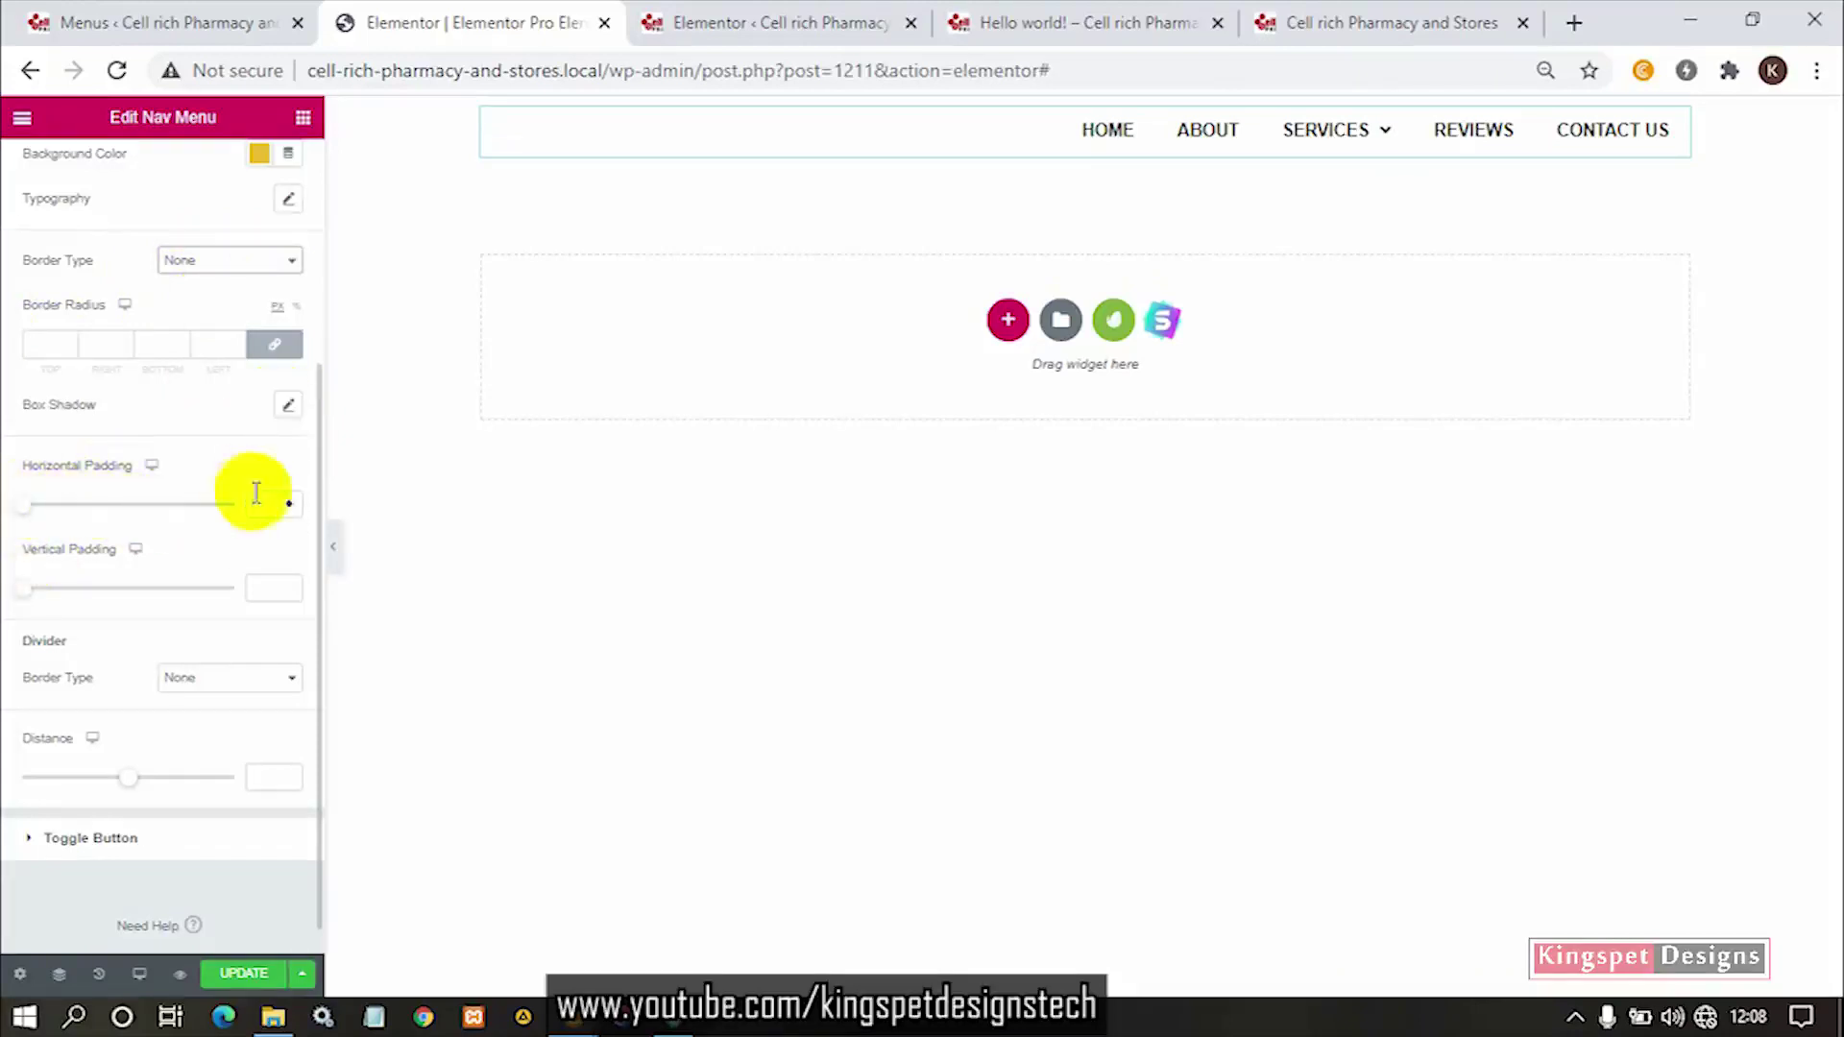
mouse_move(1296, 129)
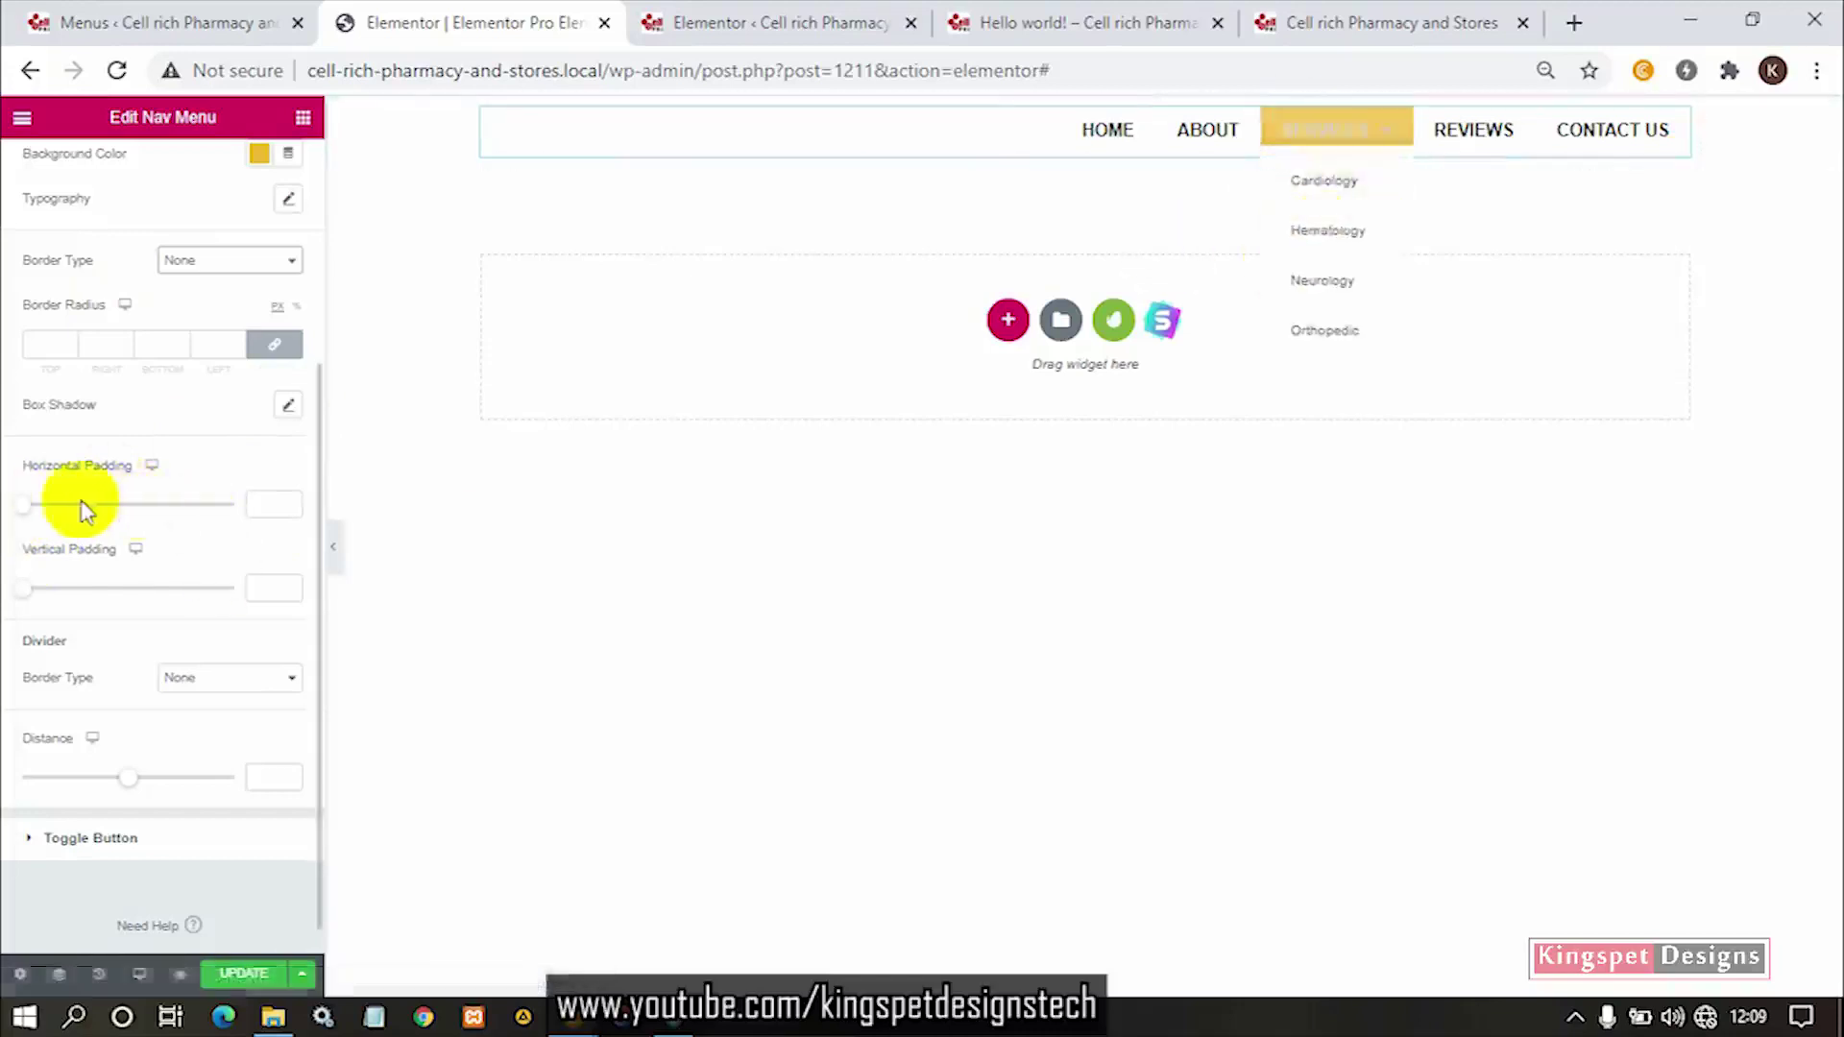
drag(47, 503, 96, 504)
mouse_move(1322, 153)
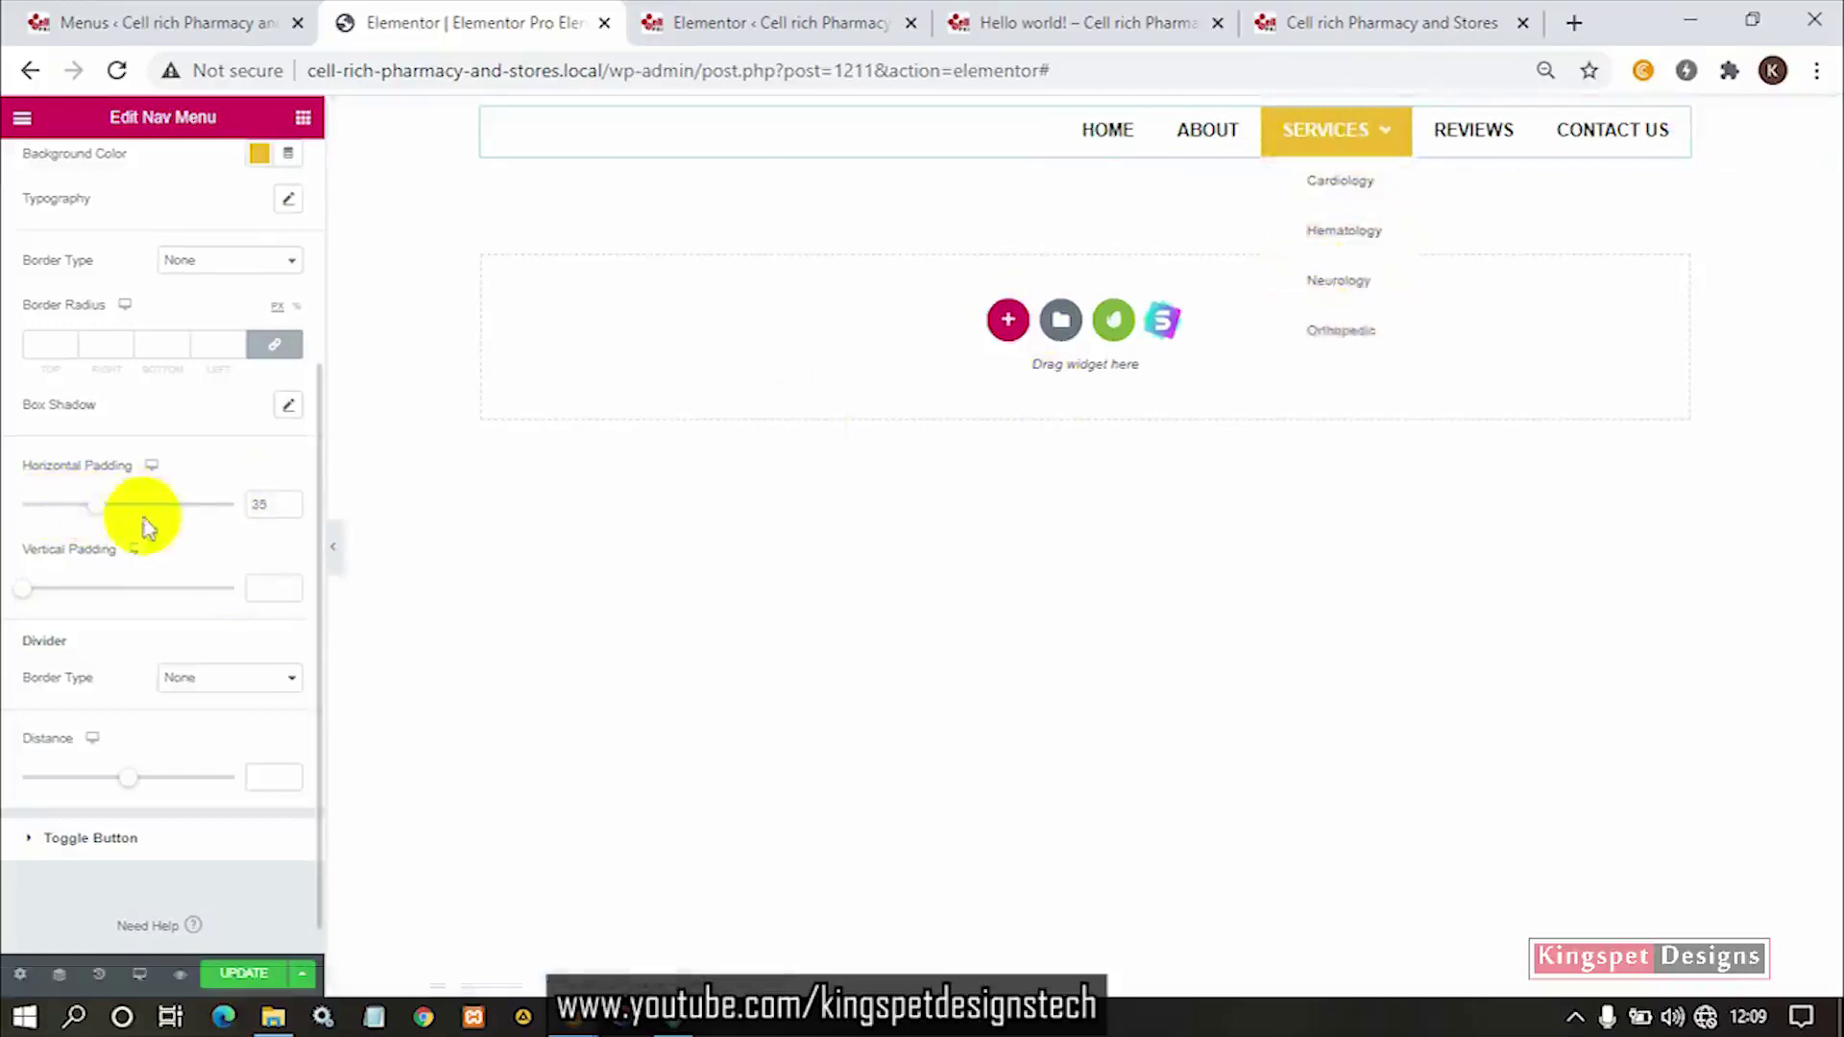
drag(94, 507, 194, 504)
mouse_move(1364, 144)
mouse_move(1358, 313)
mouse_down()
mouse_move(1360, 330)
mouse_move(1358, 292)
mouse_up()
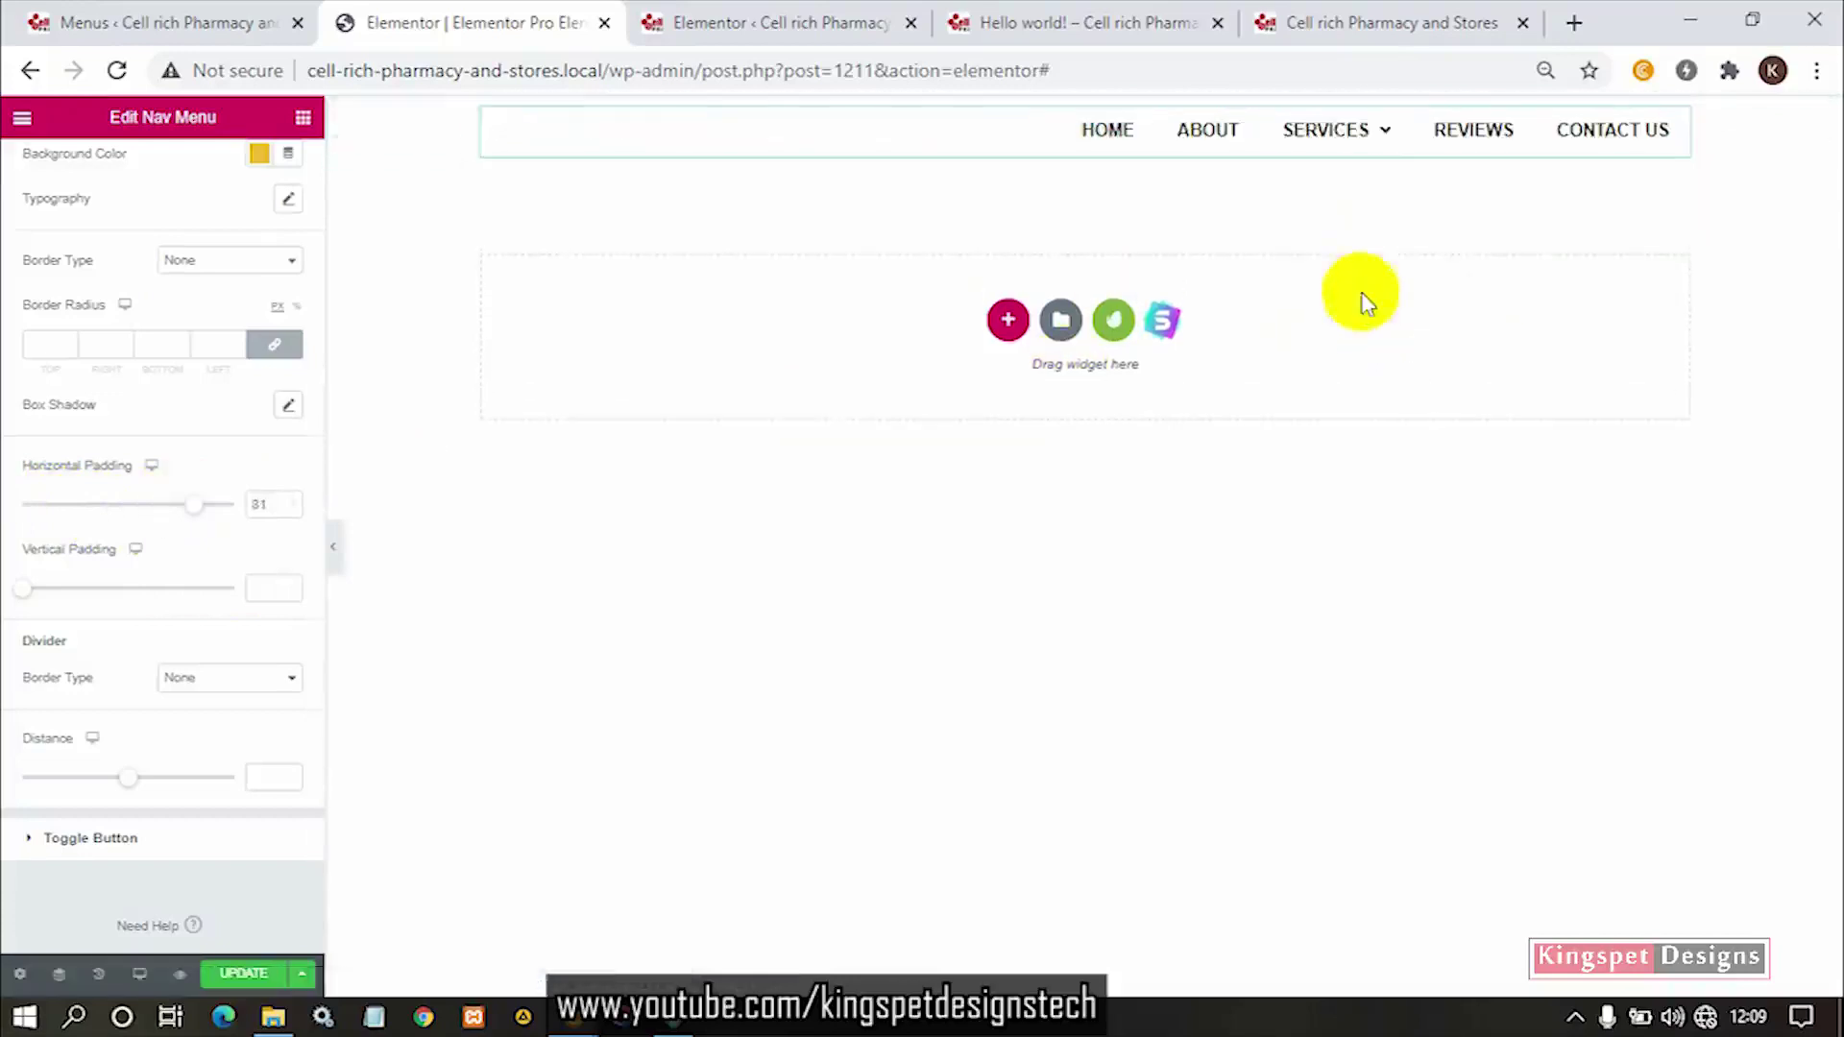
mouse_move(1359, 153)
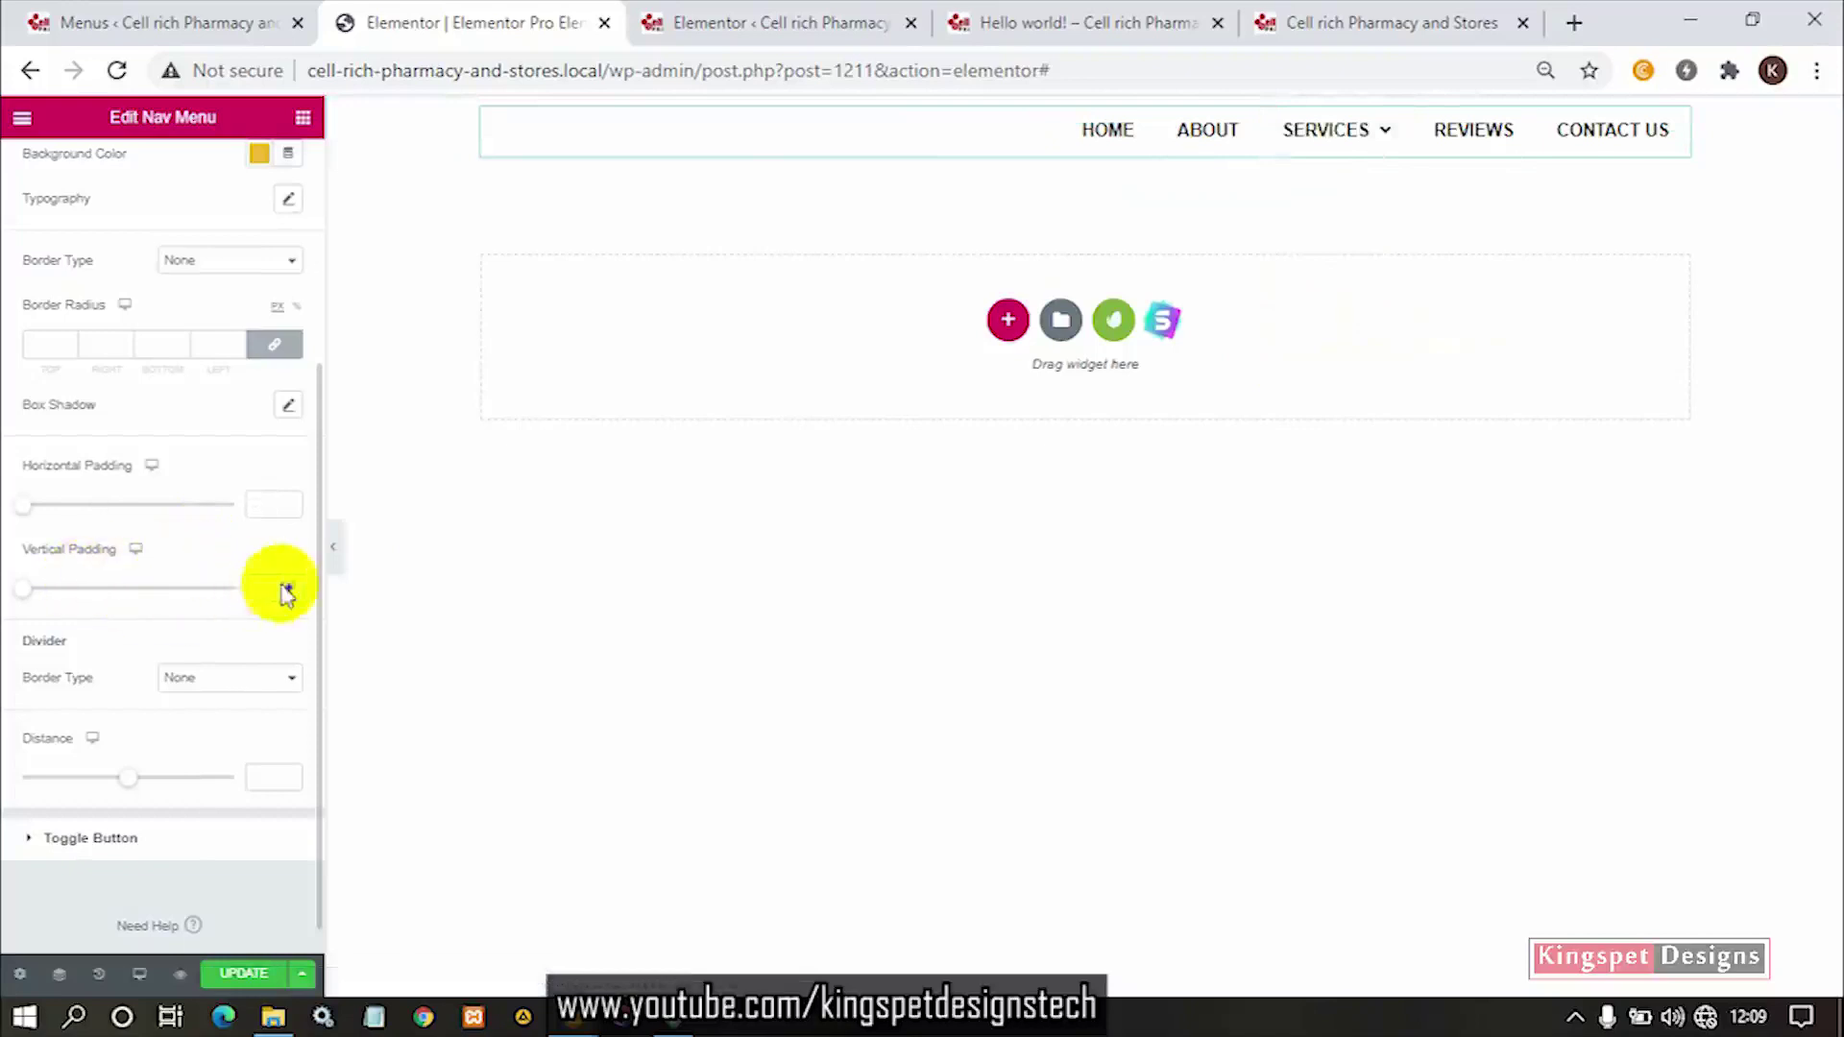
drag(24, 589, 173, 587)
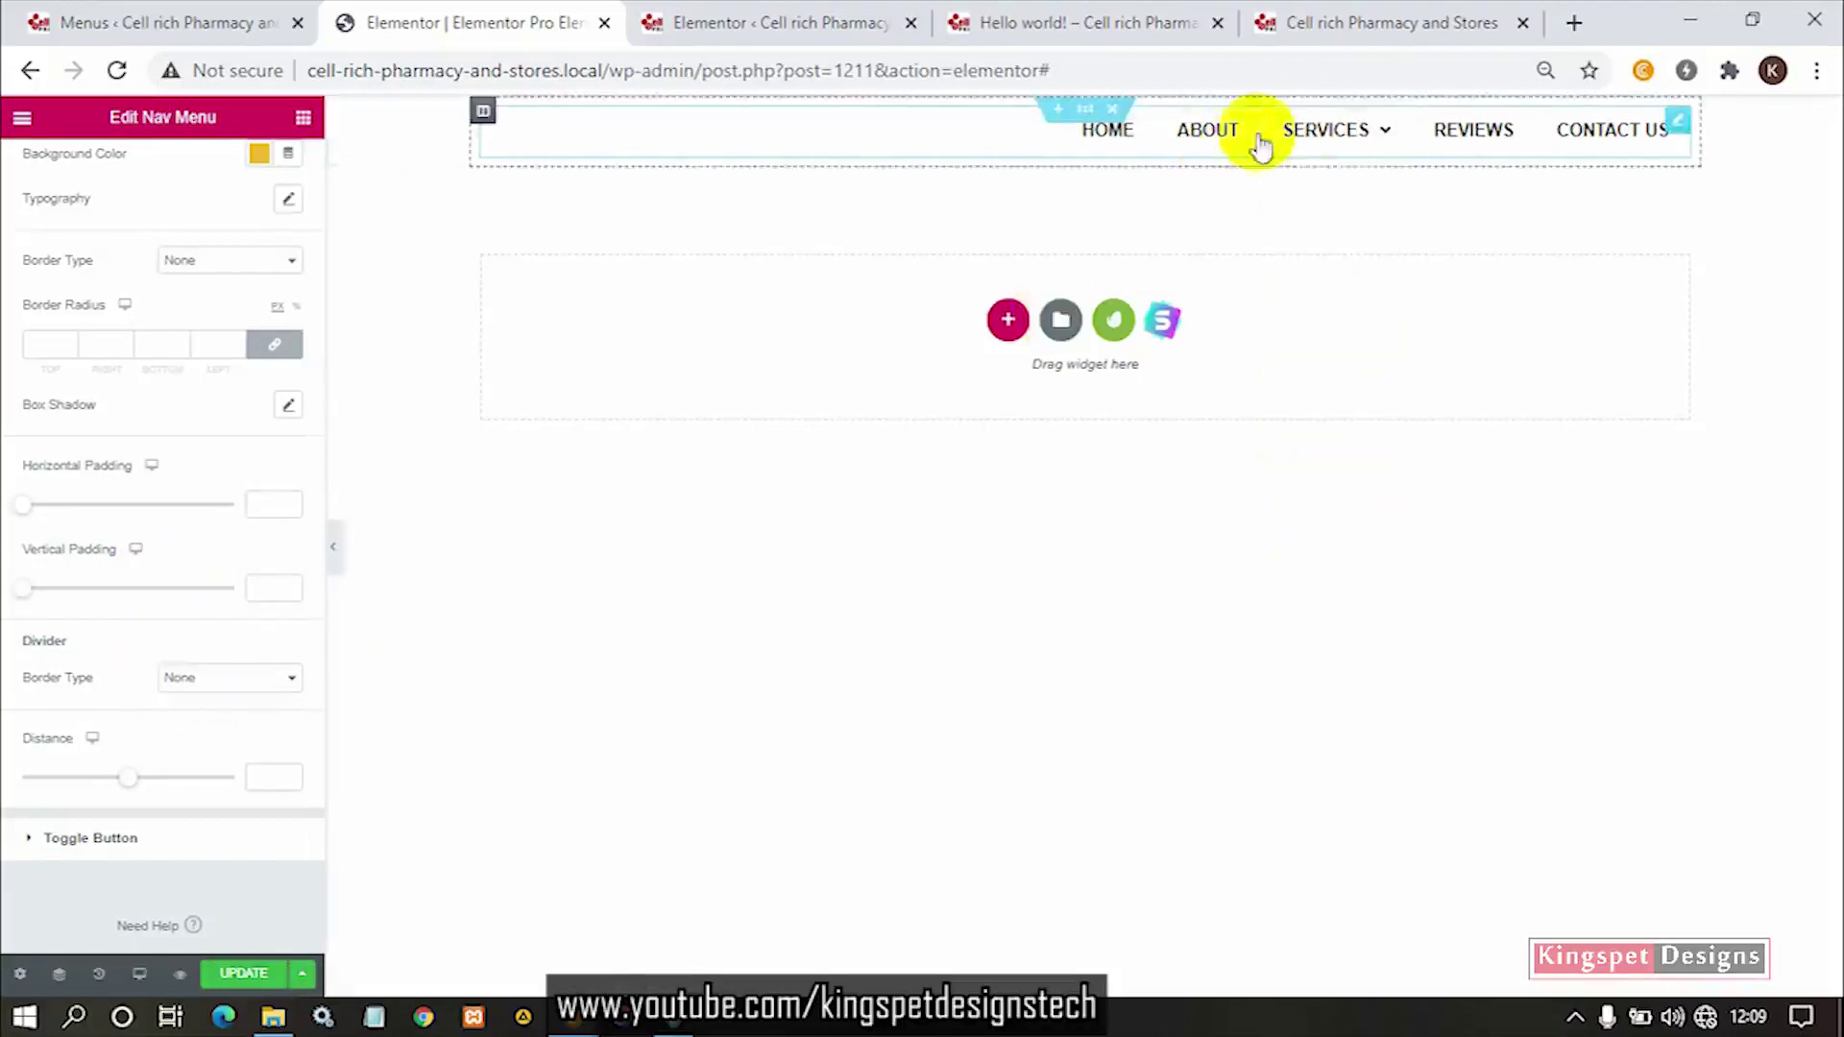
Set the dropdown divider's border type to Solid.
click(245, 677)
click(248, 730)
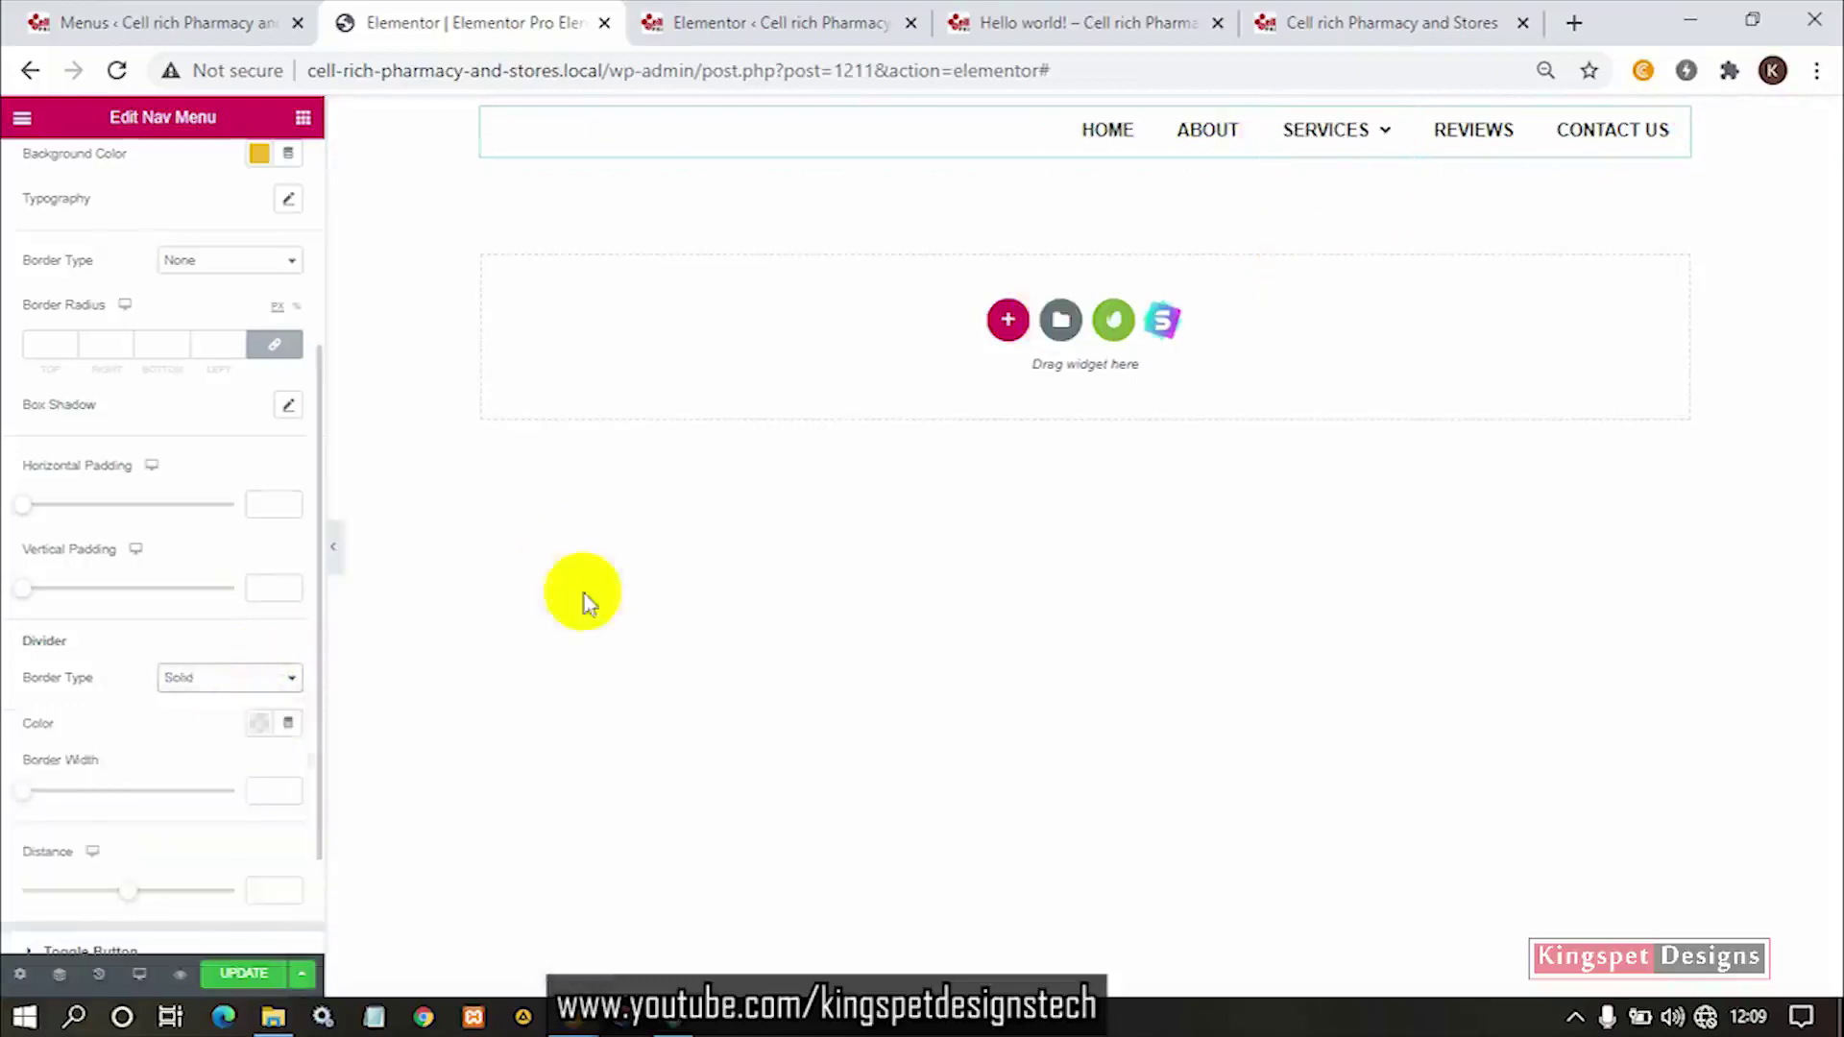
Set the border width of the dropdown divider to 1.
mouse_move(1346, 144)
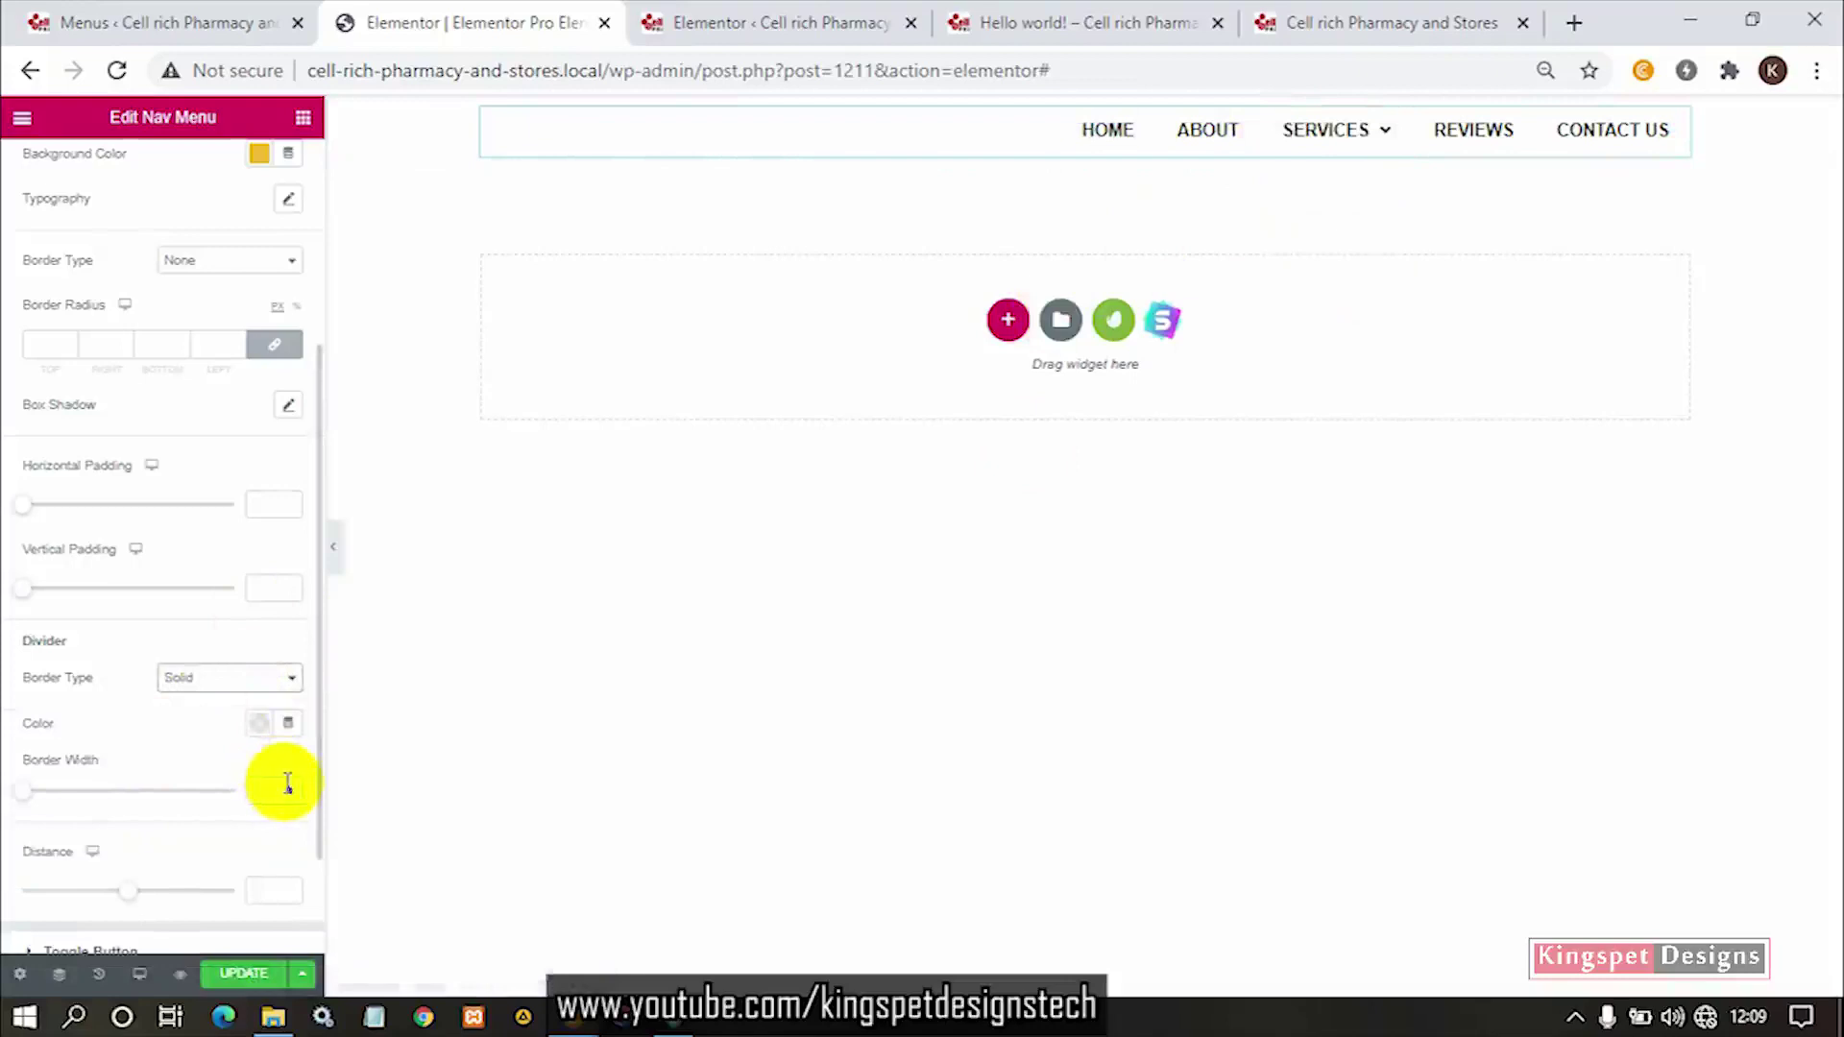
scroll(144, 740, down, 2)
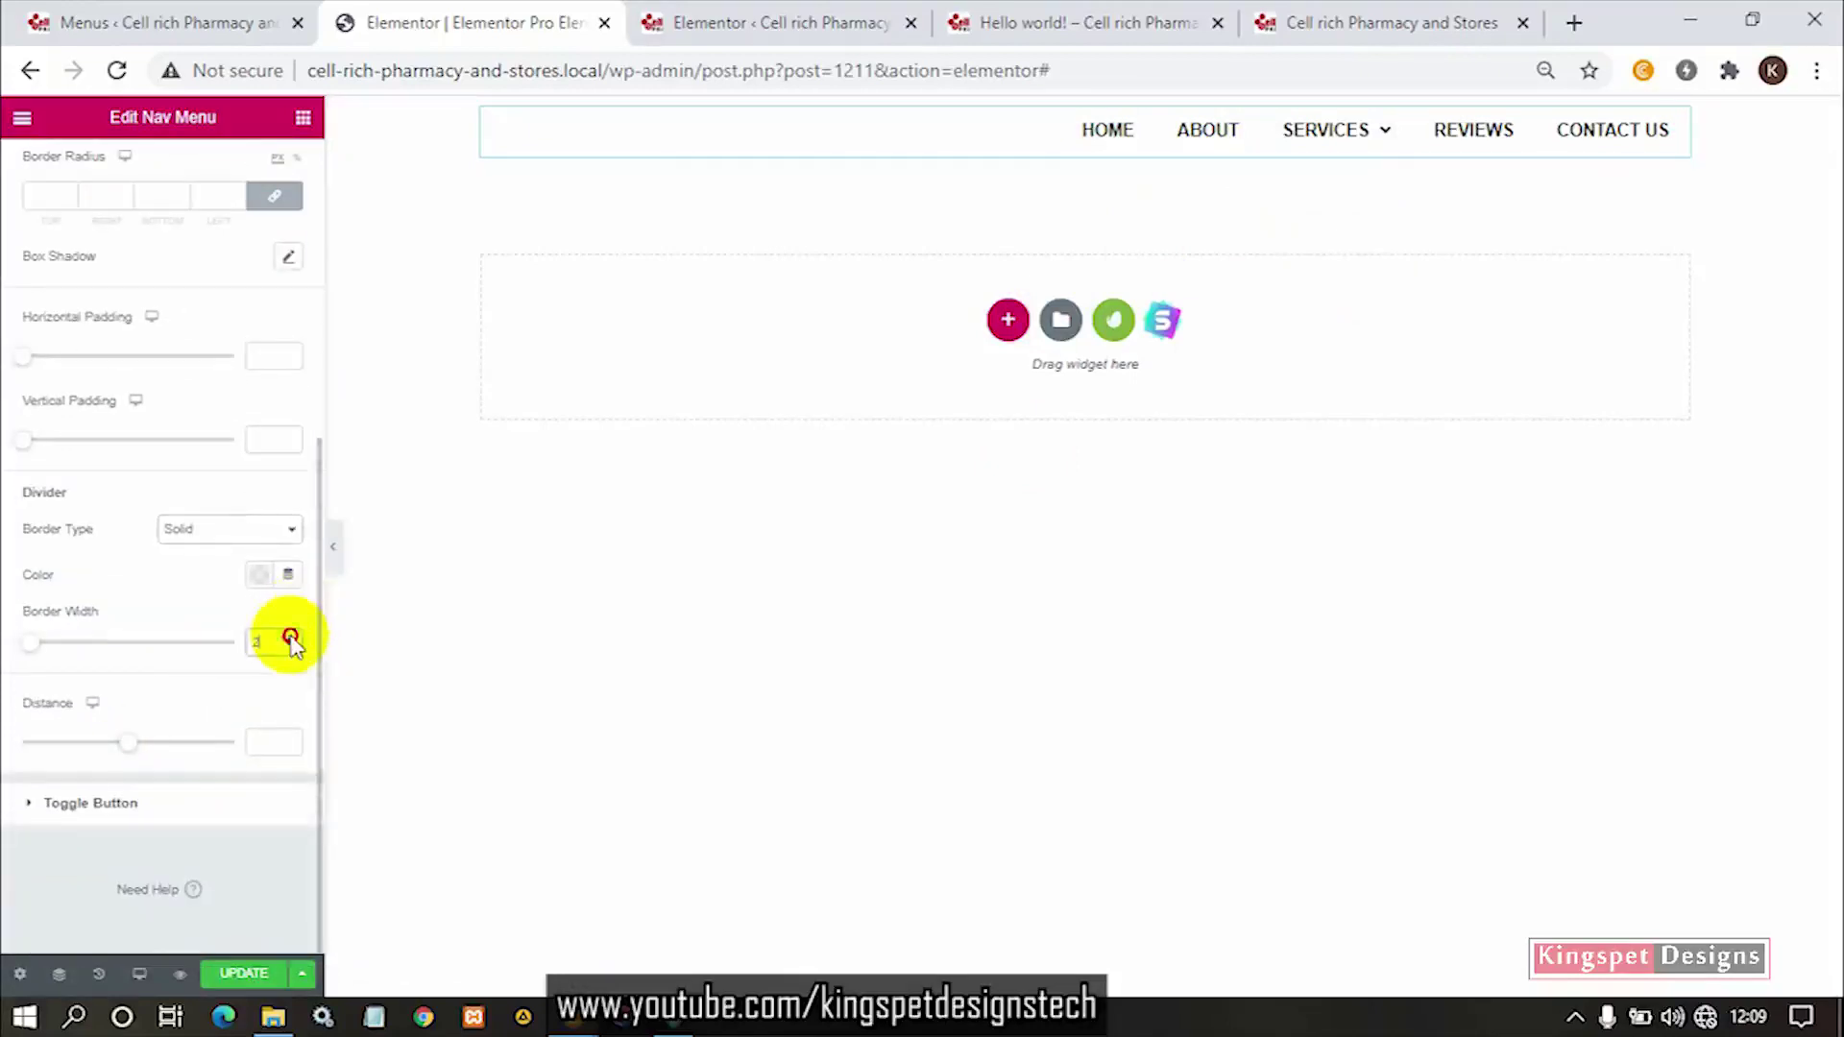
click(290, 637)
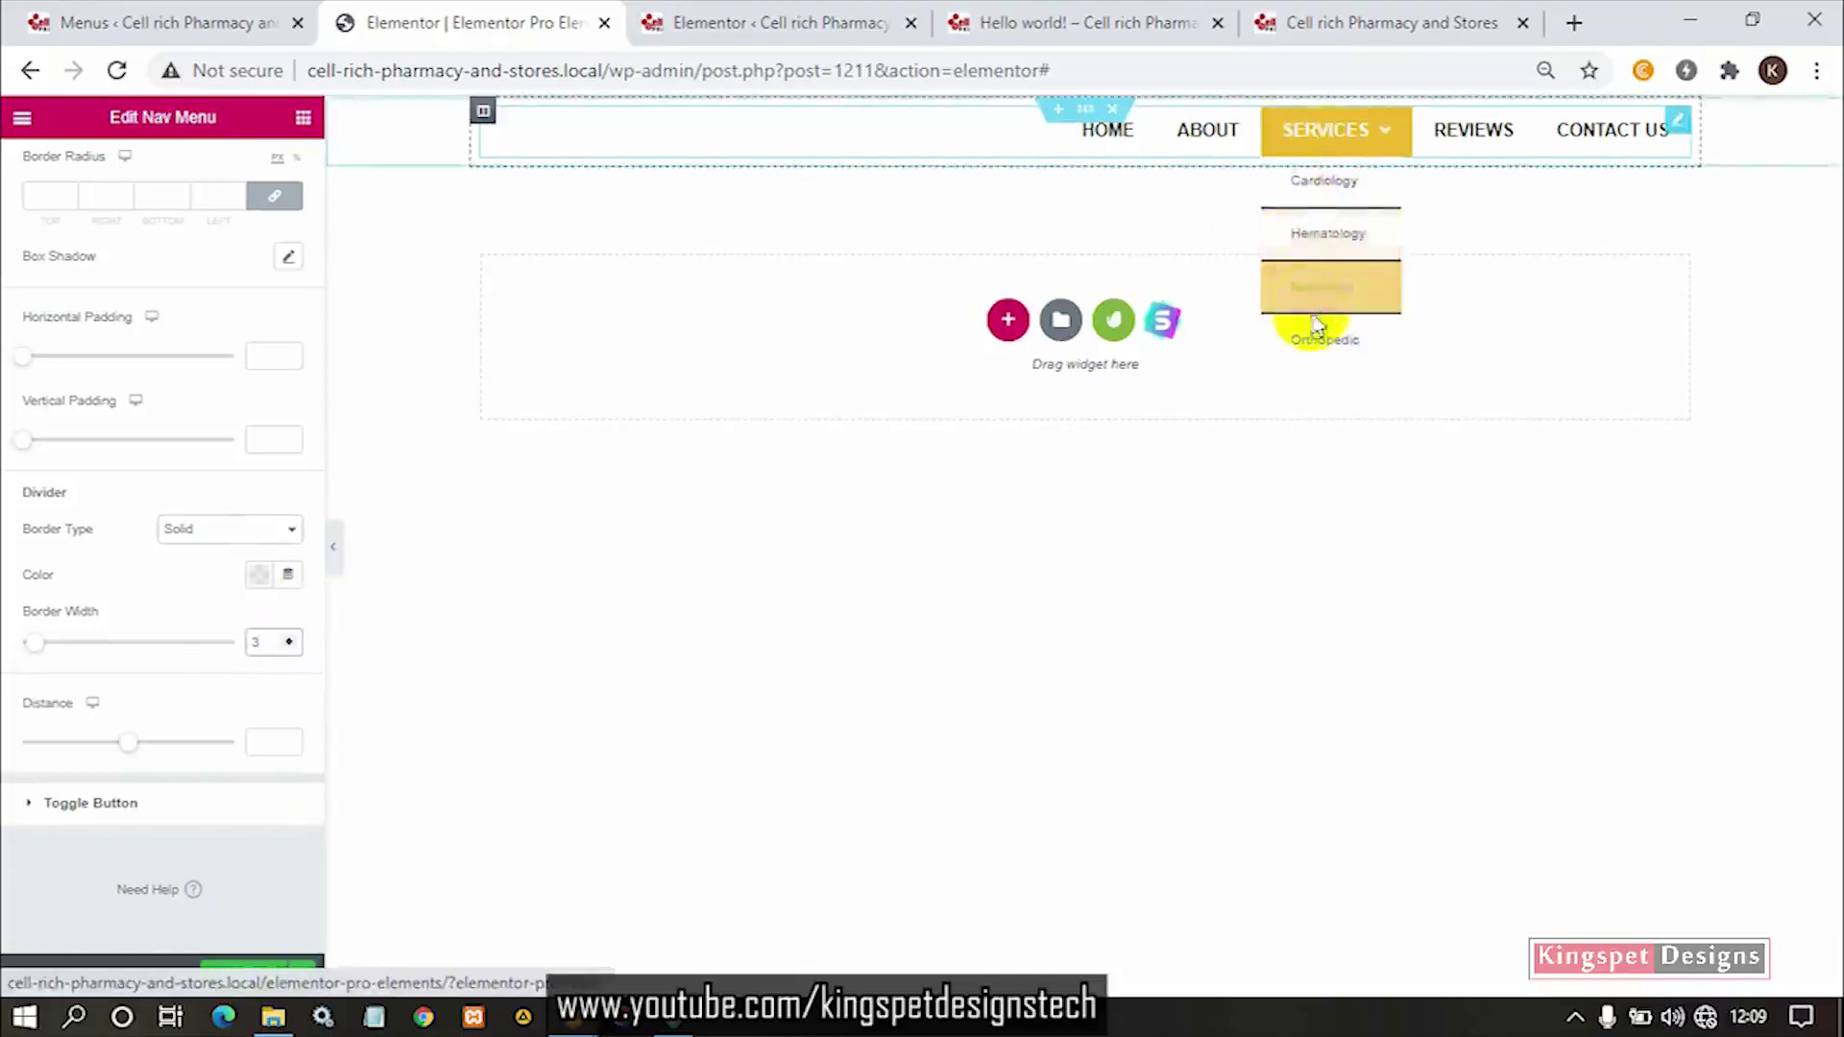
click(290, 648)
click(289, 648)
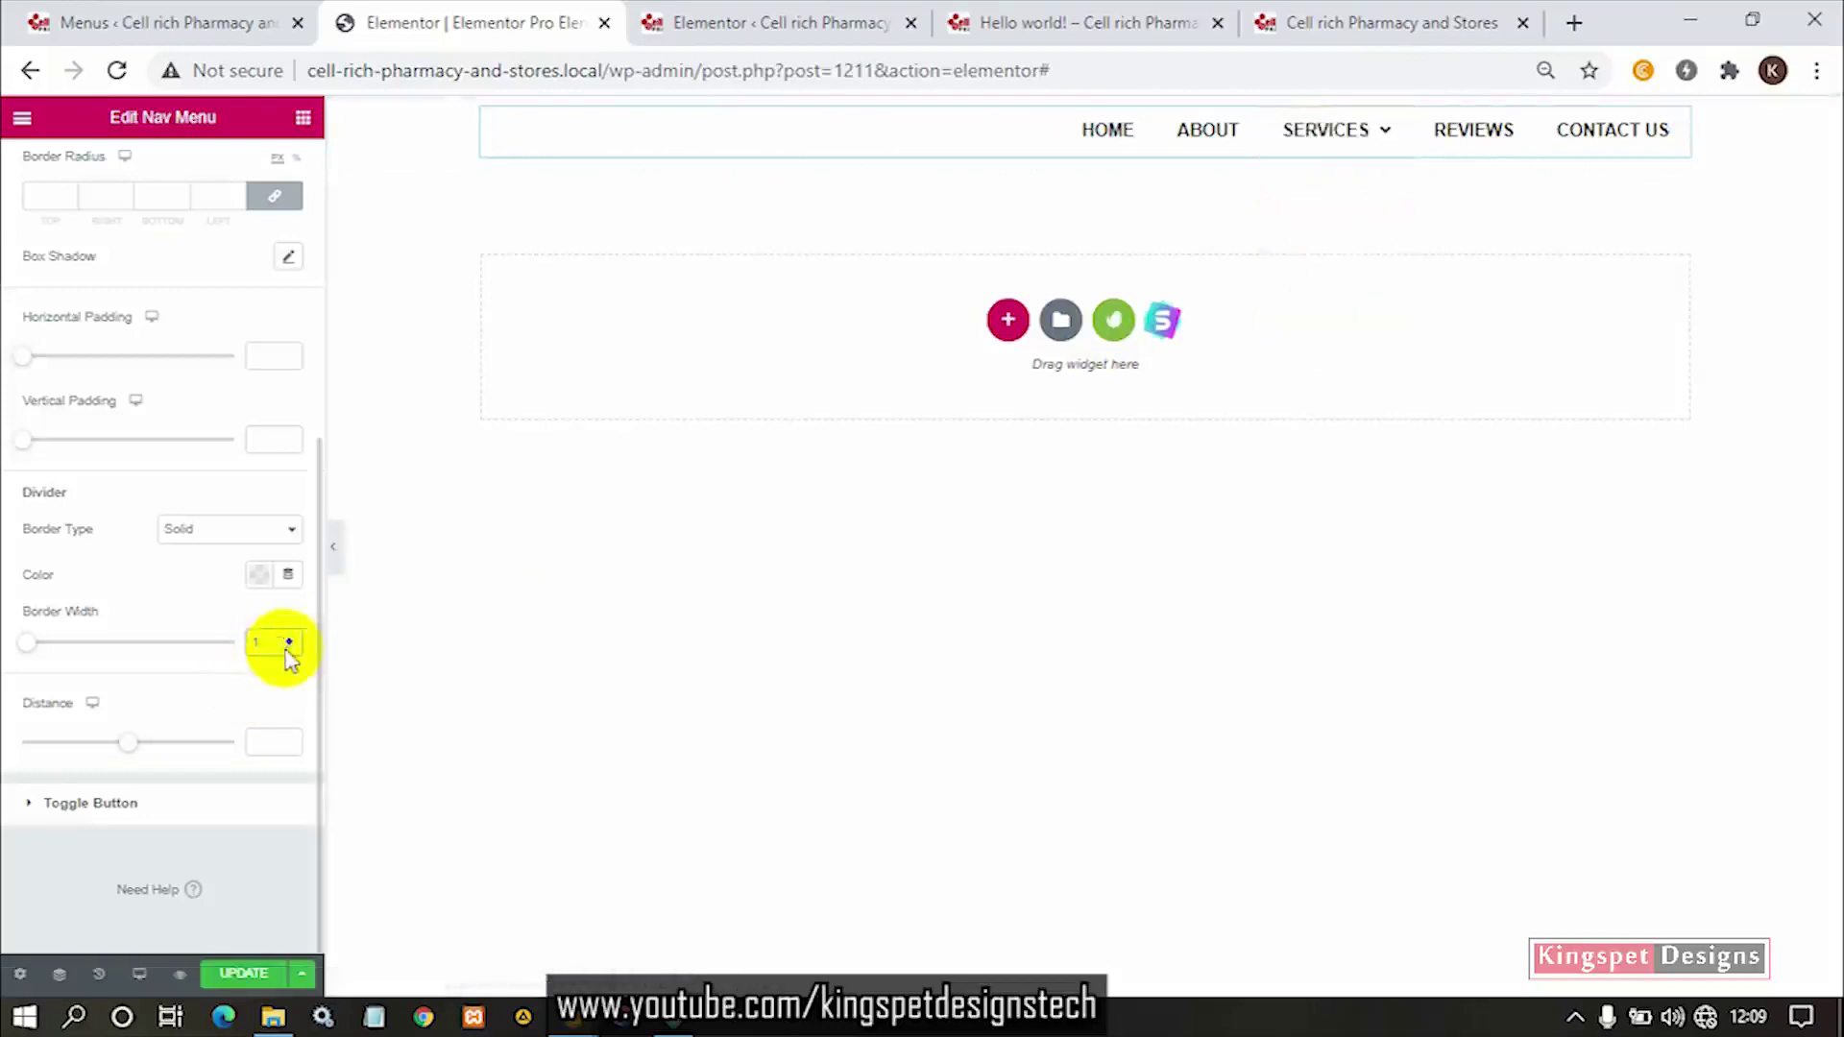
Try a red color on the dropdown divider and clear it again.
click(257, 576)
drag(325, 699, 384, 673)
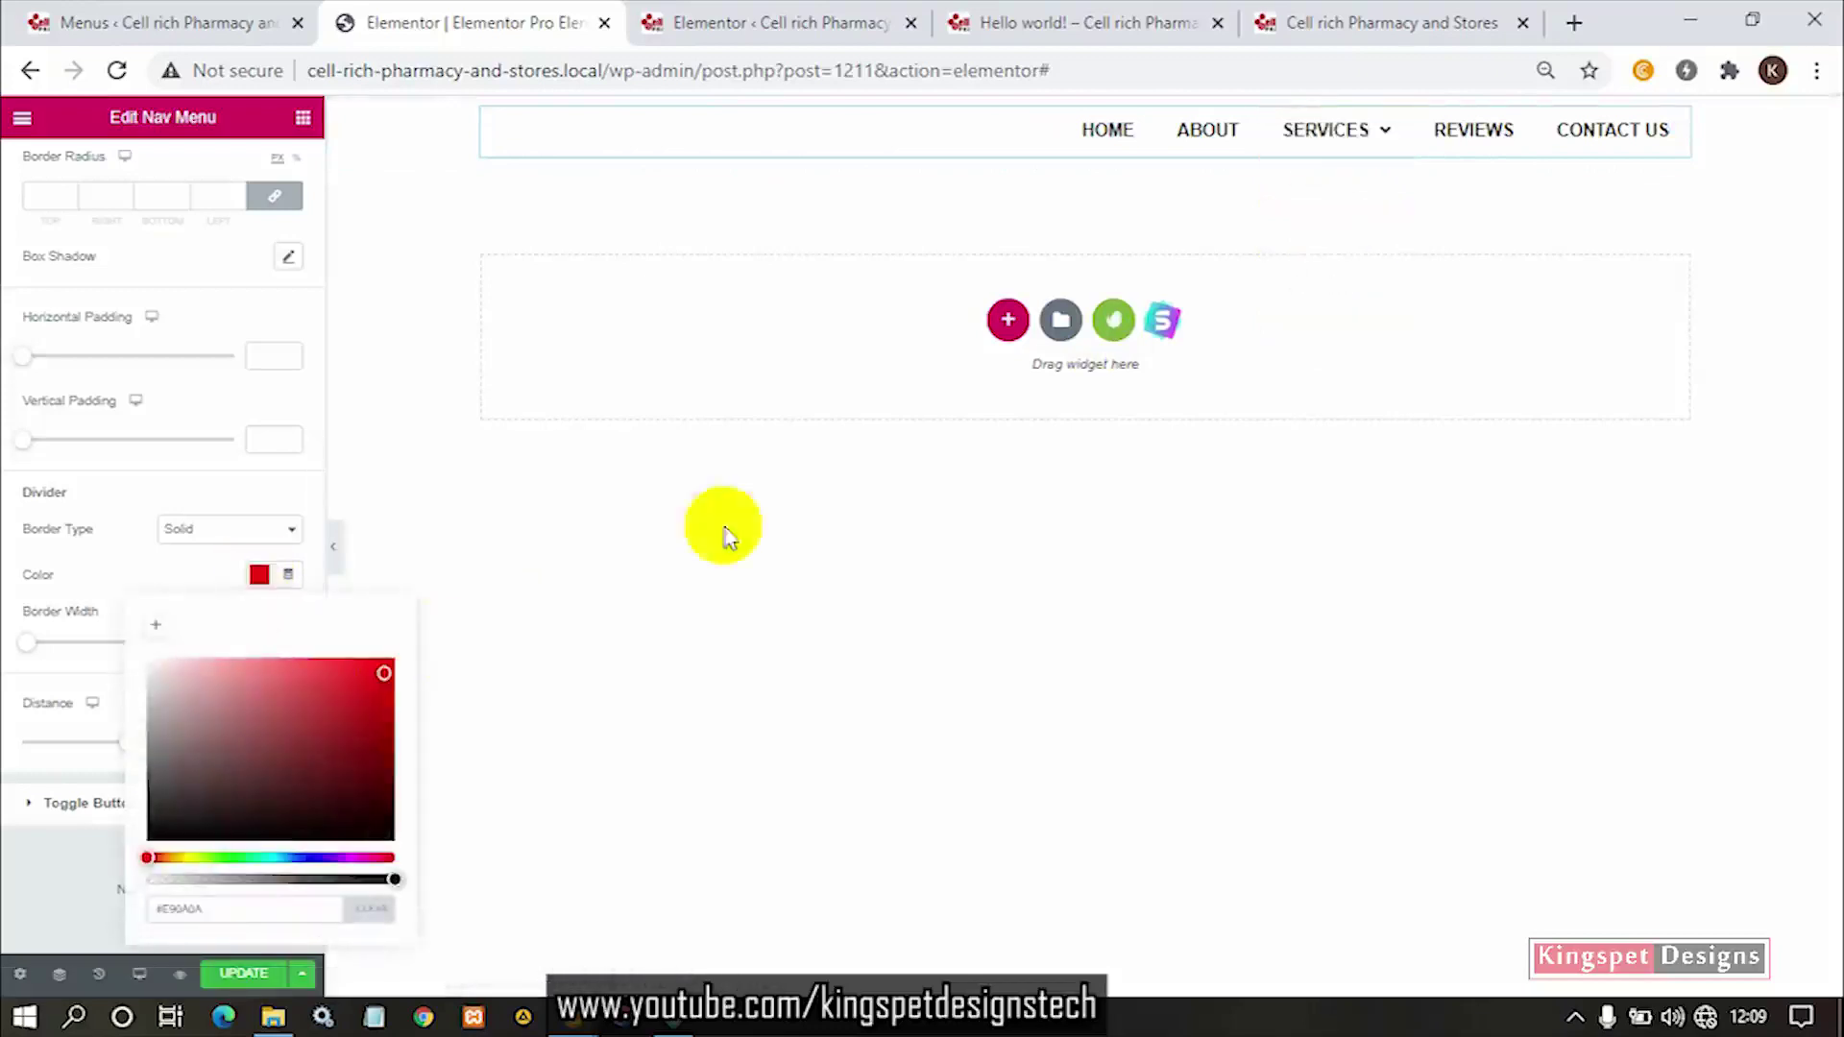
mouse_move(1352, 144)
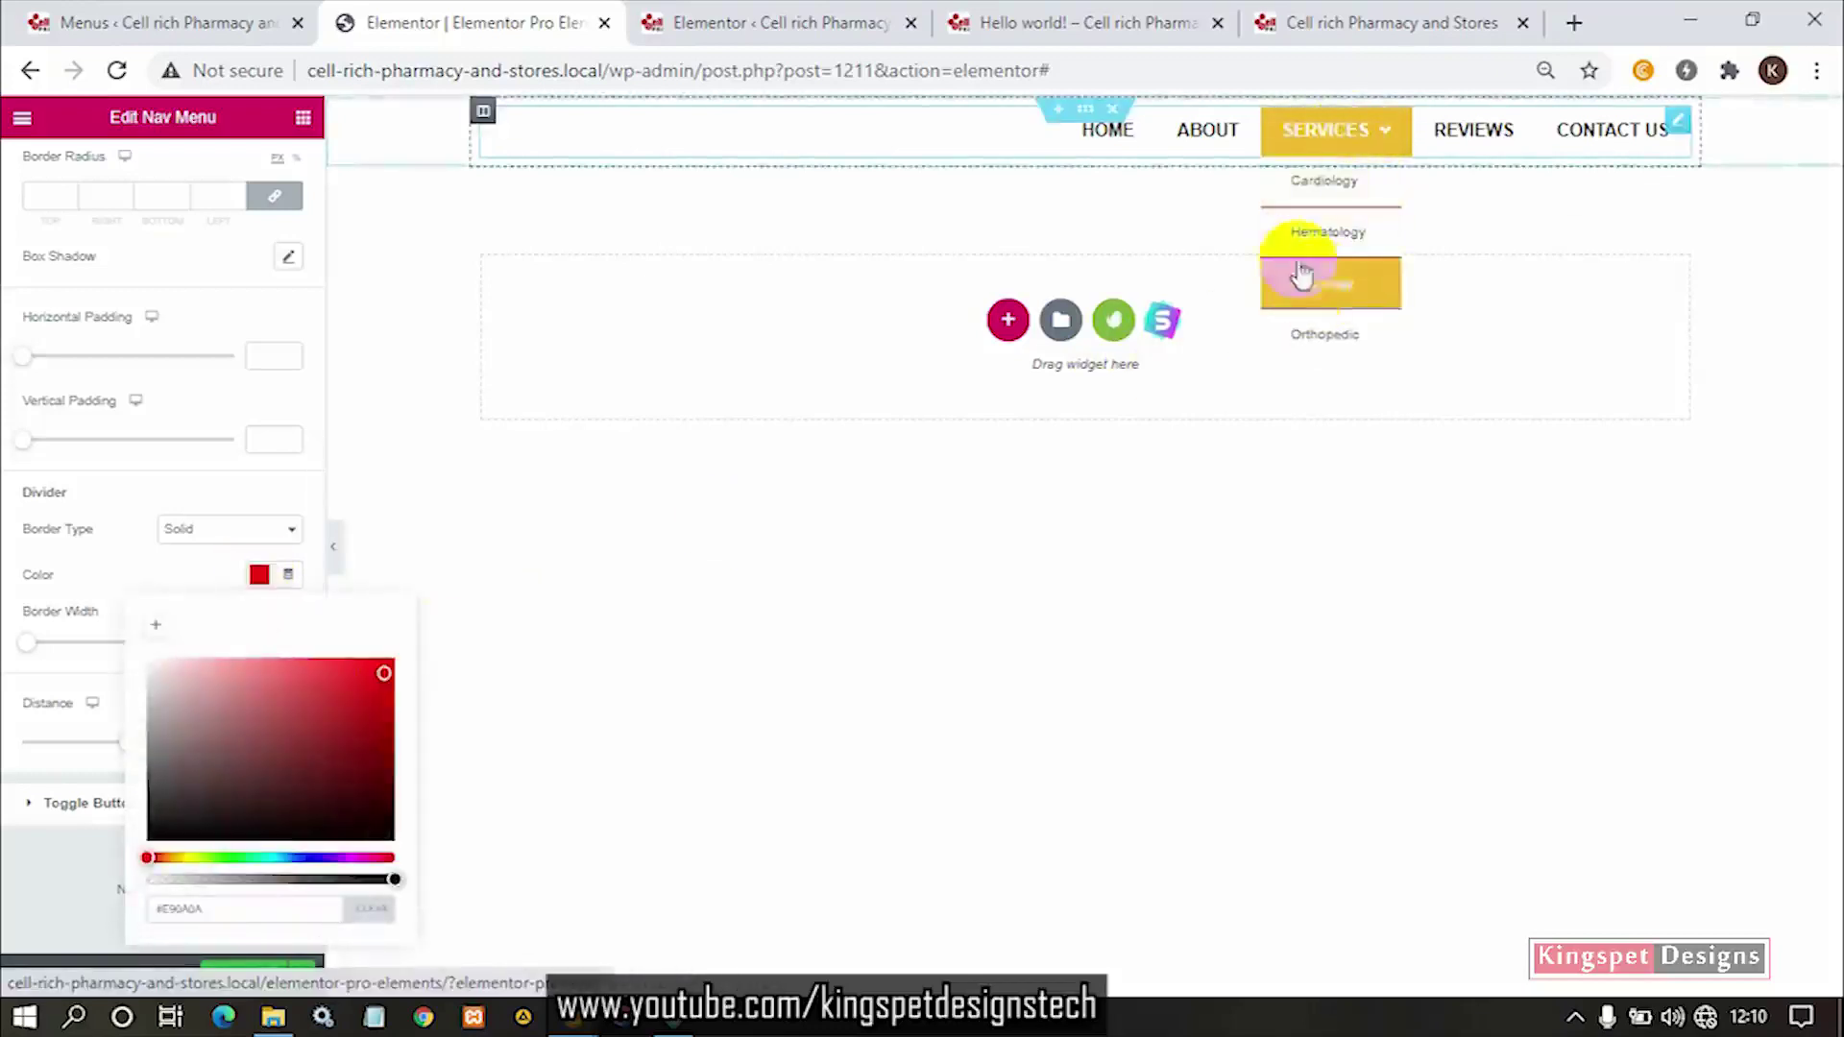
click(177, 573)
click(257, 574)
click(369, 909)
click(214, 577)
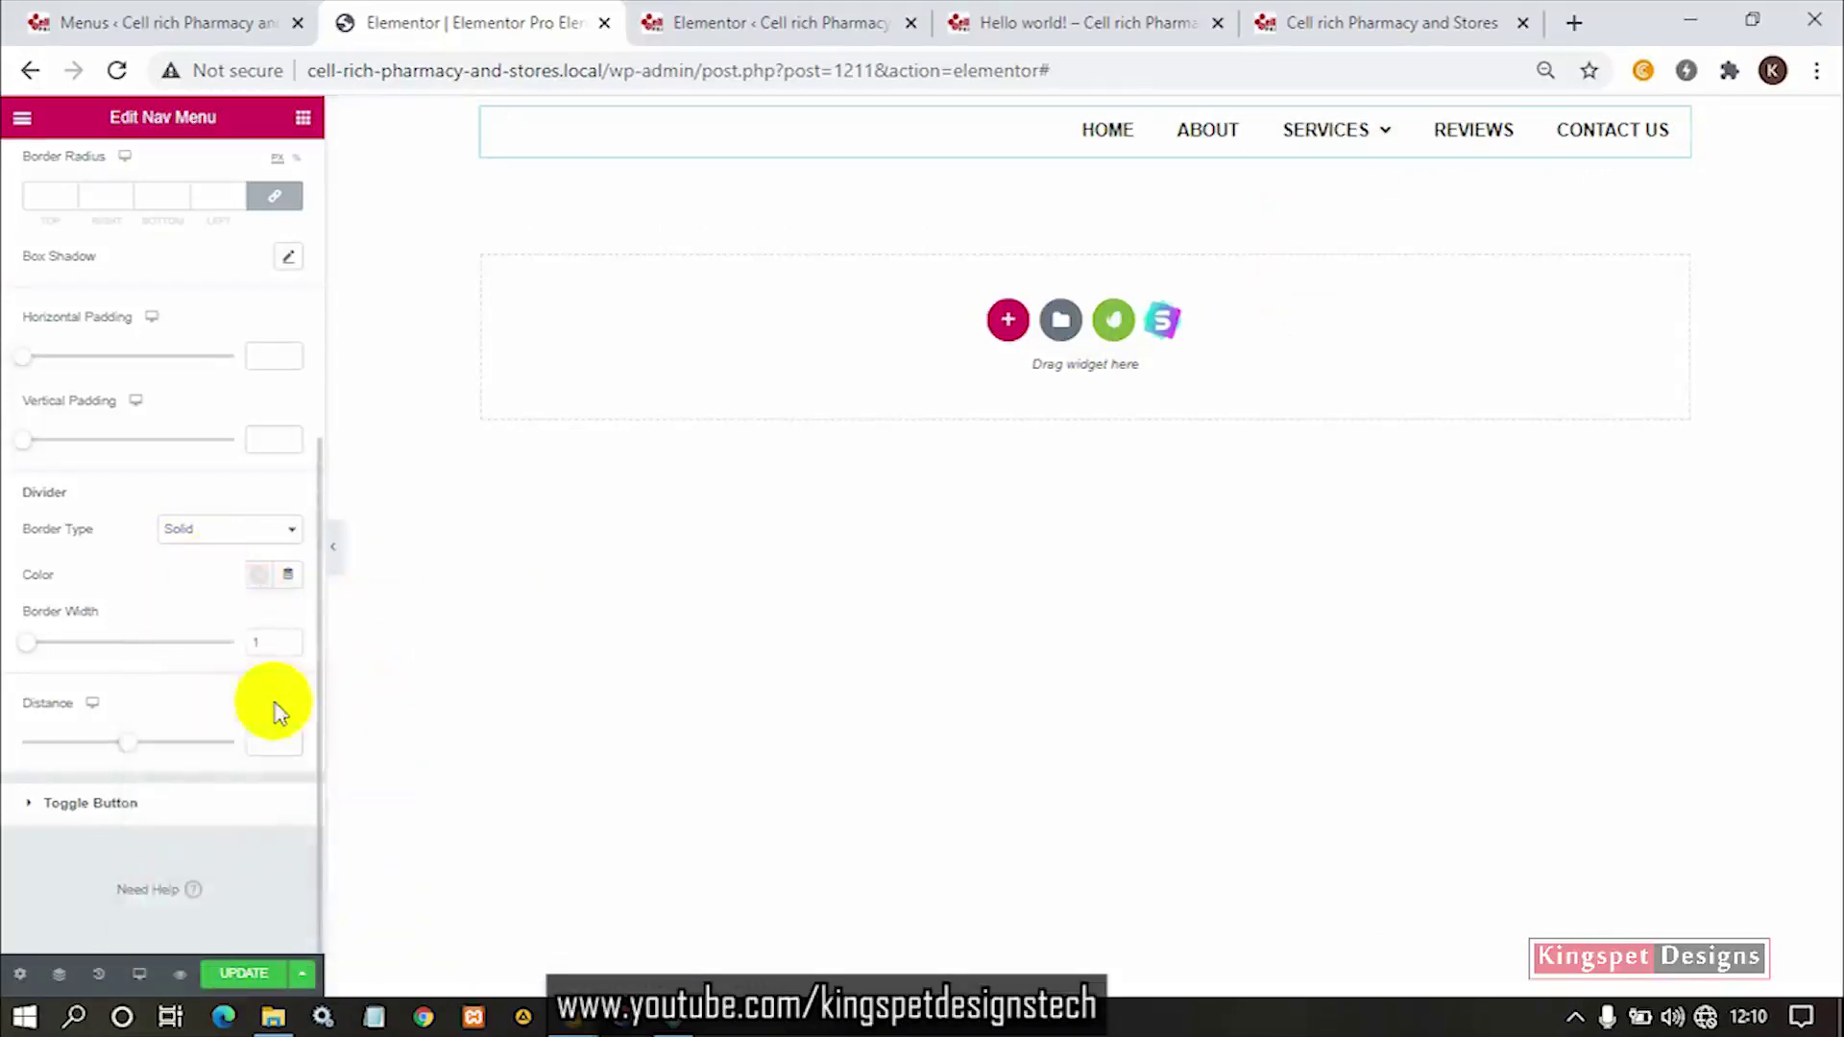
Set the dropdown divider's border type to None and try a larger dropdown distance.
click(291, 533)
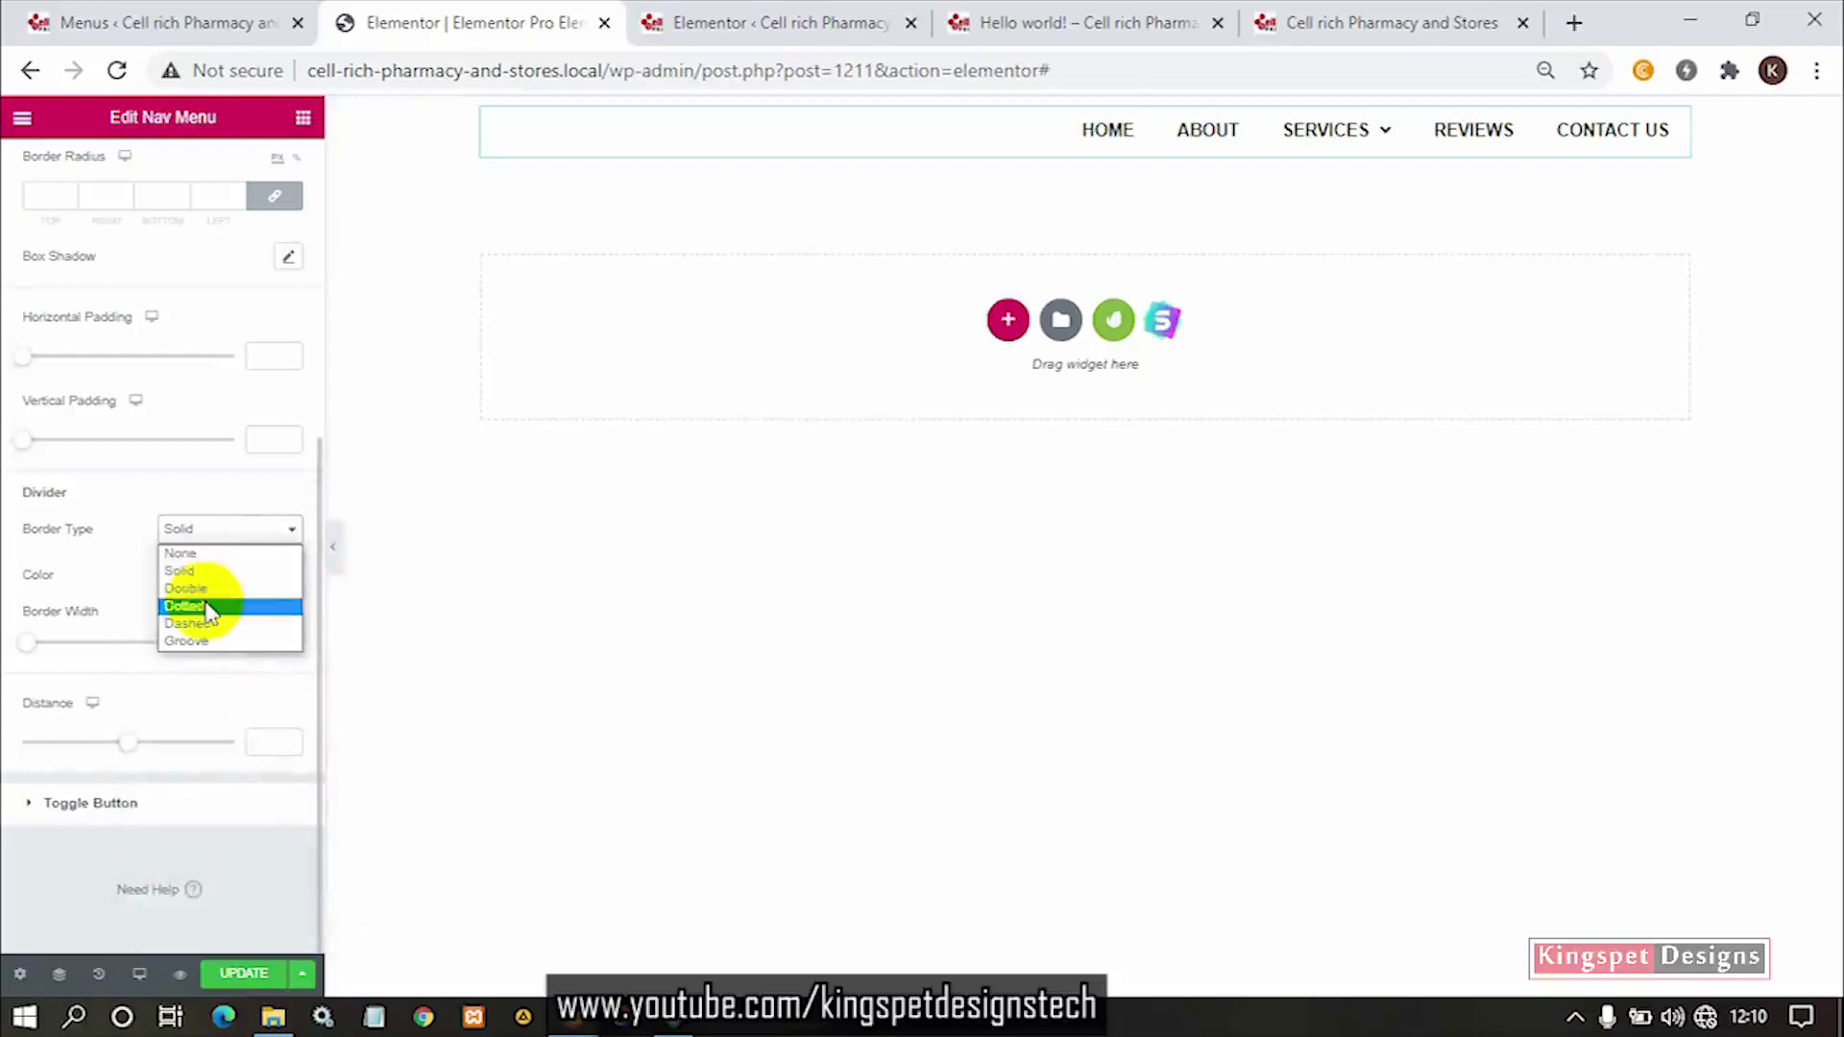
click(192, 553)
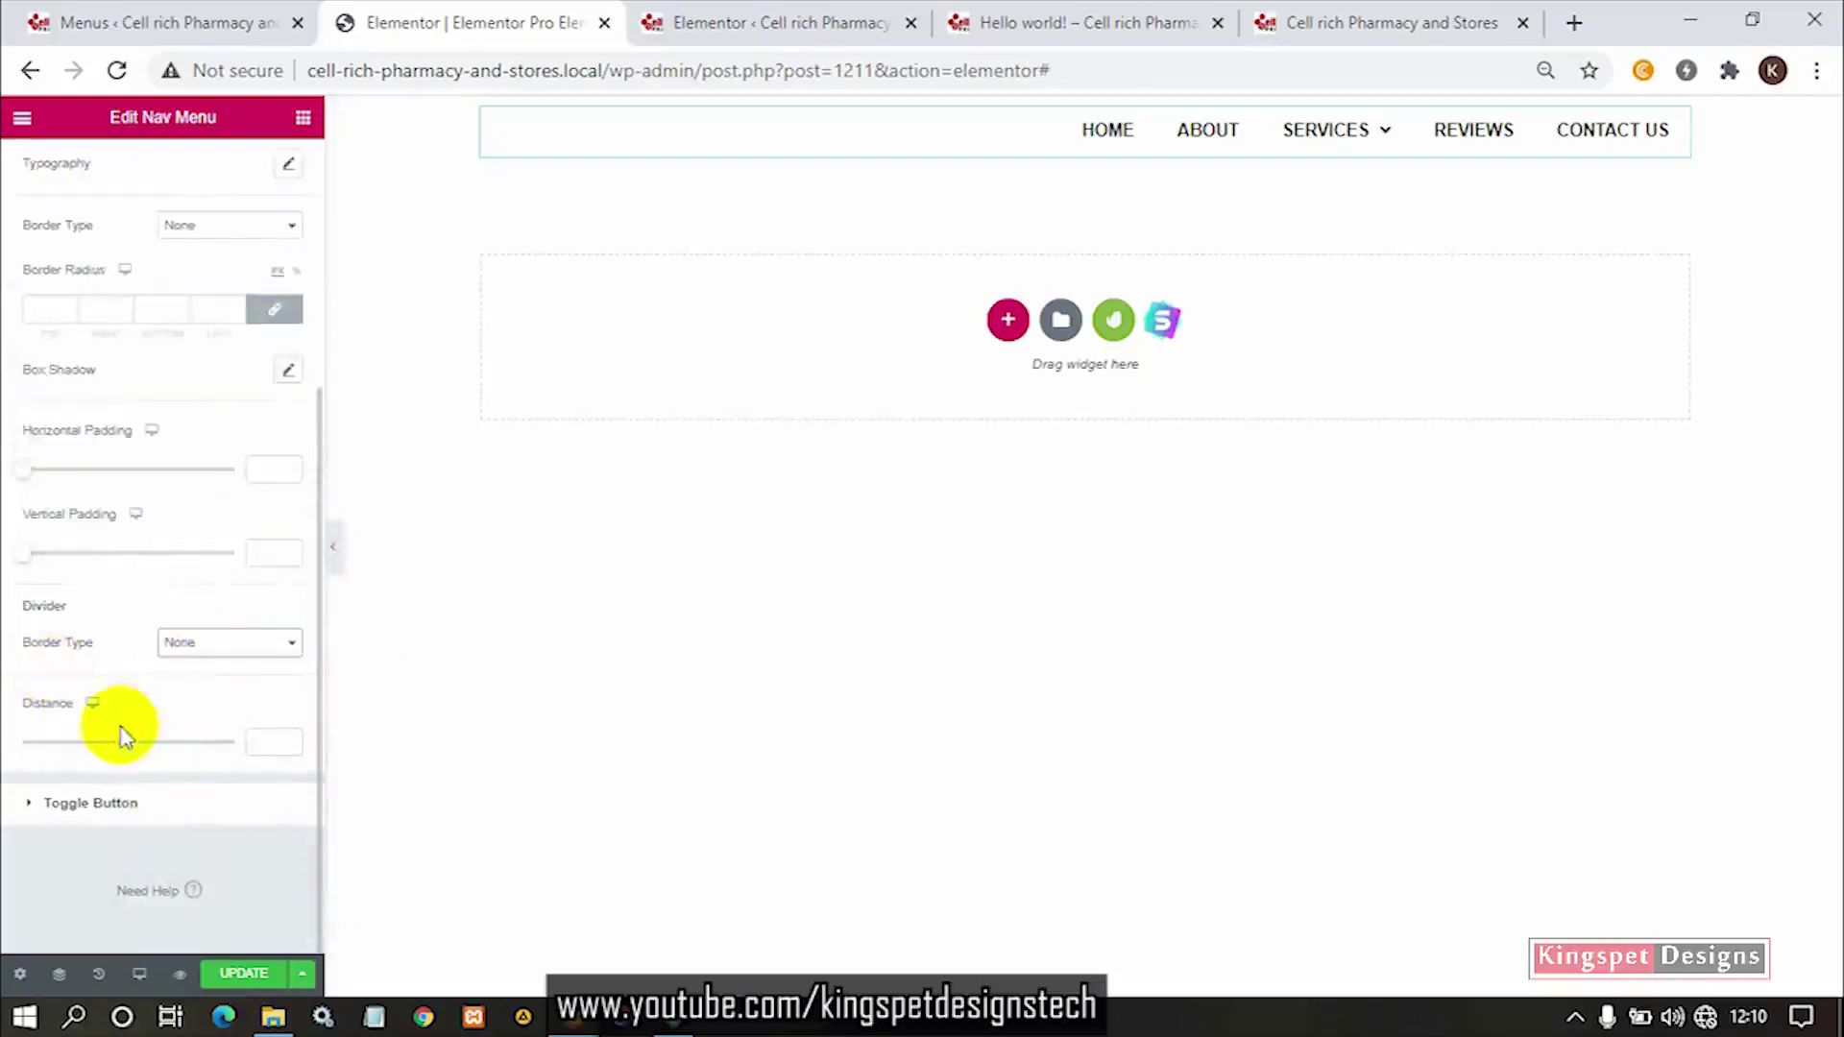
drag(132, 754, 234, 737)
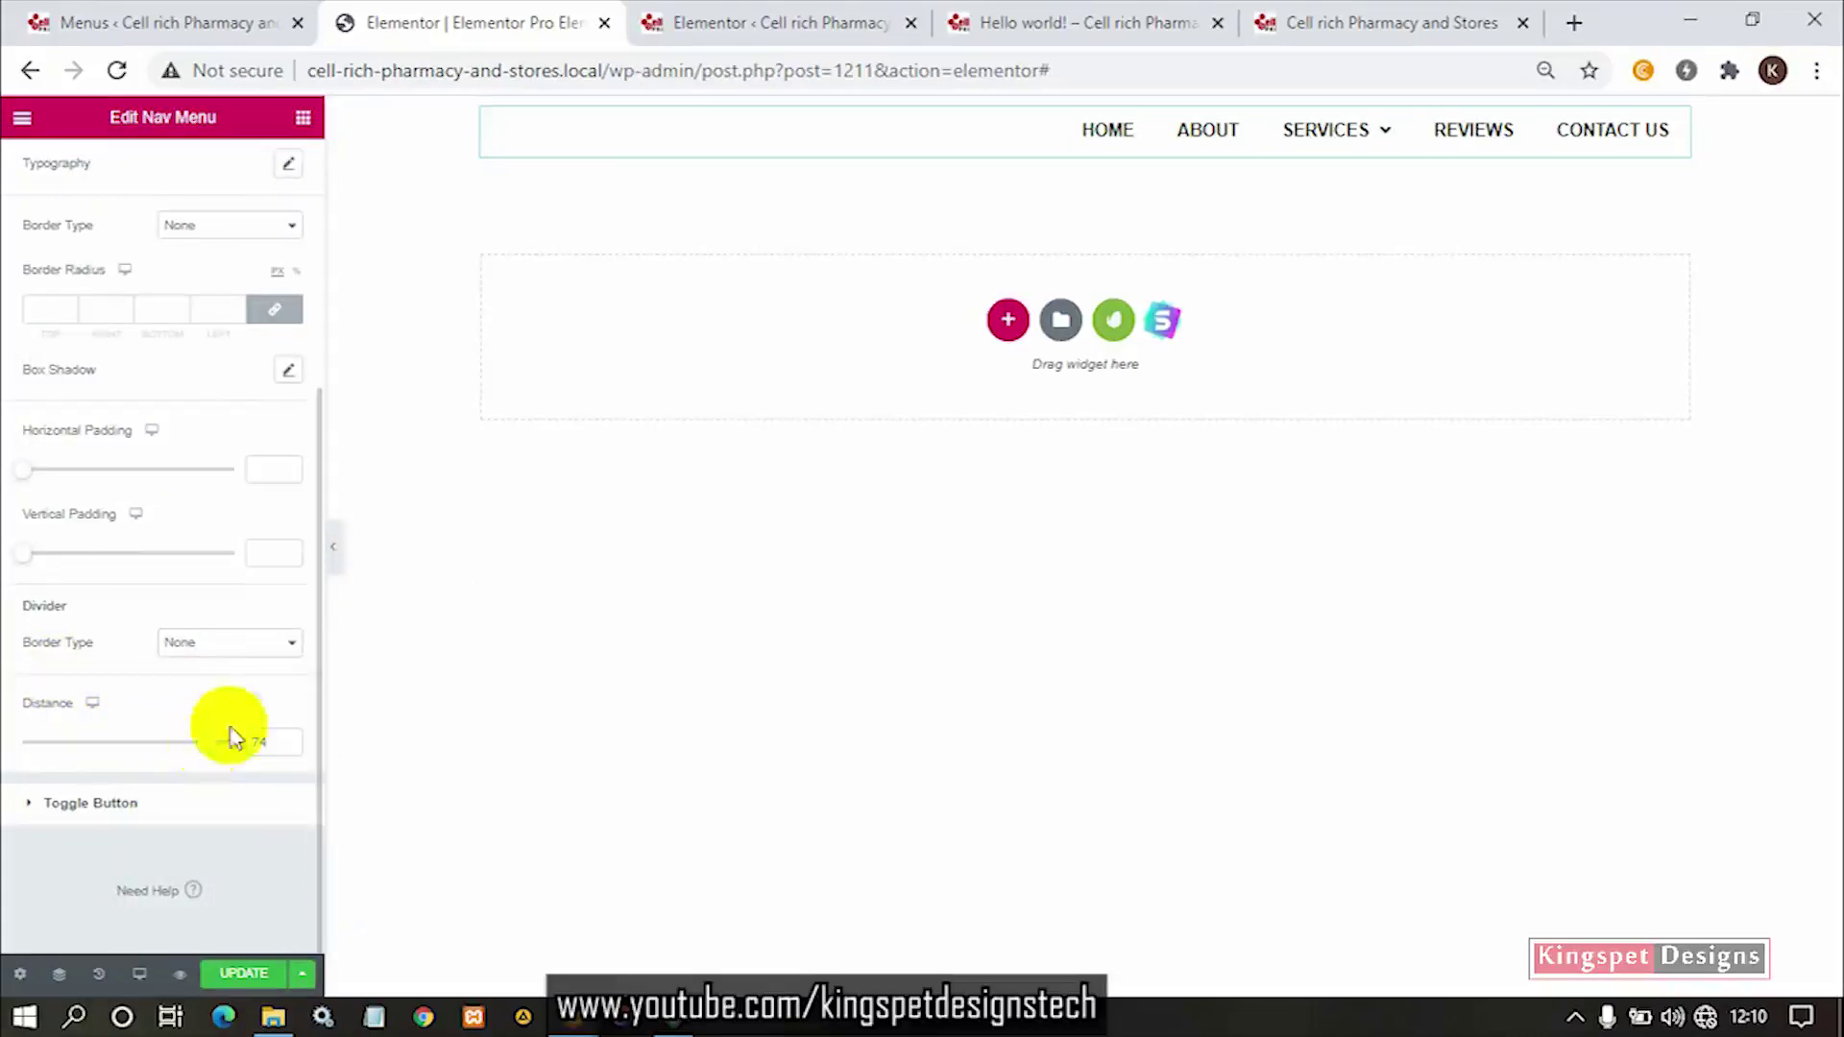
mouse_move(1333, 137)
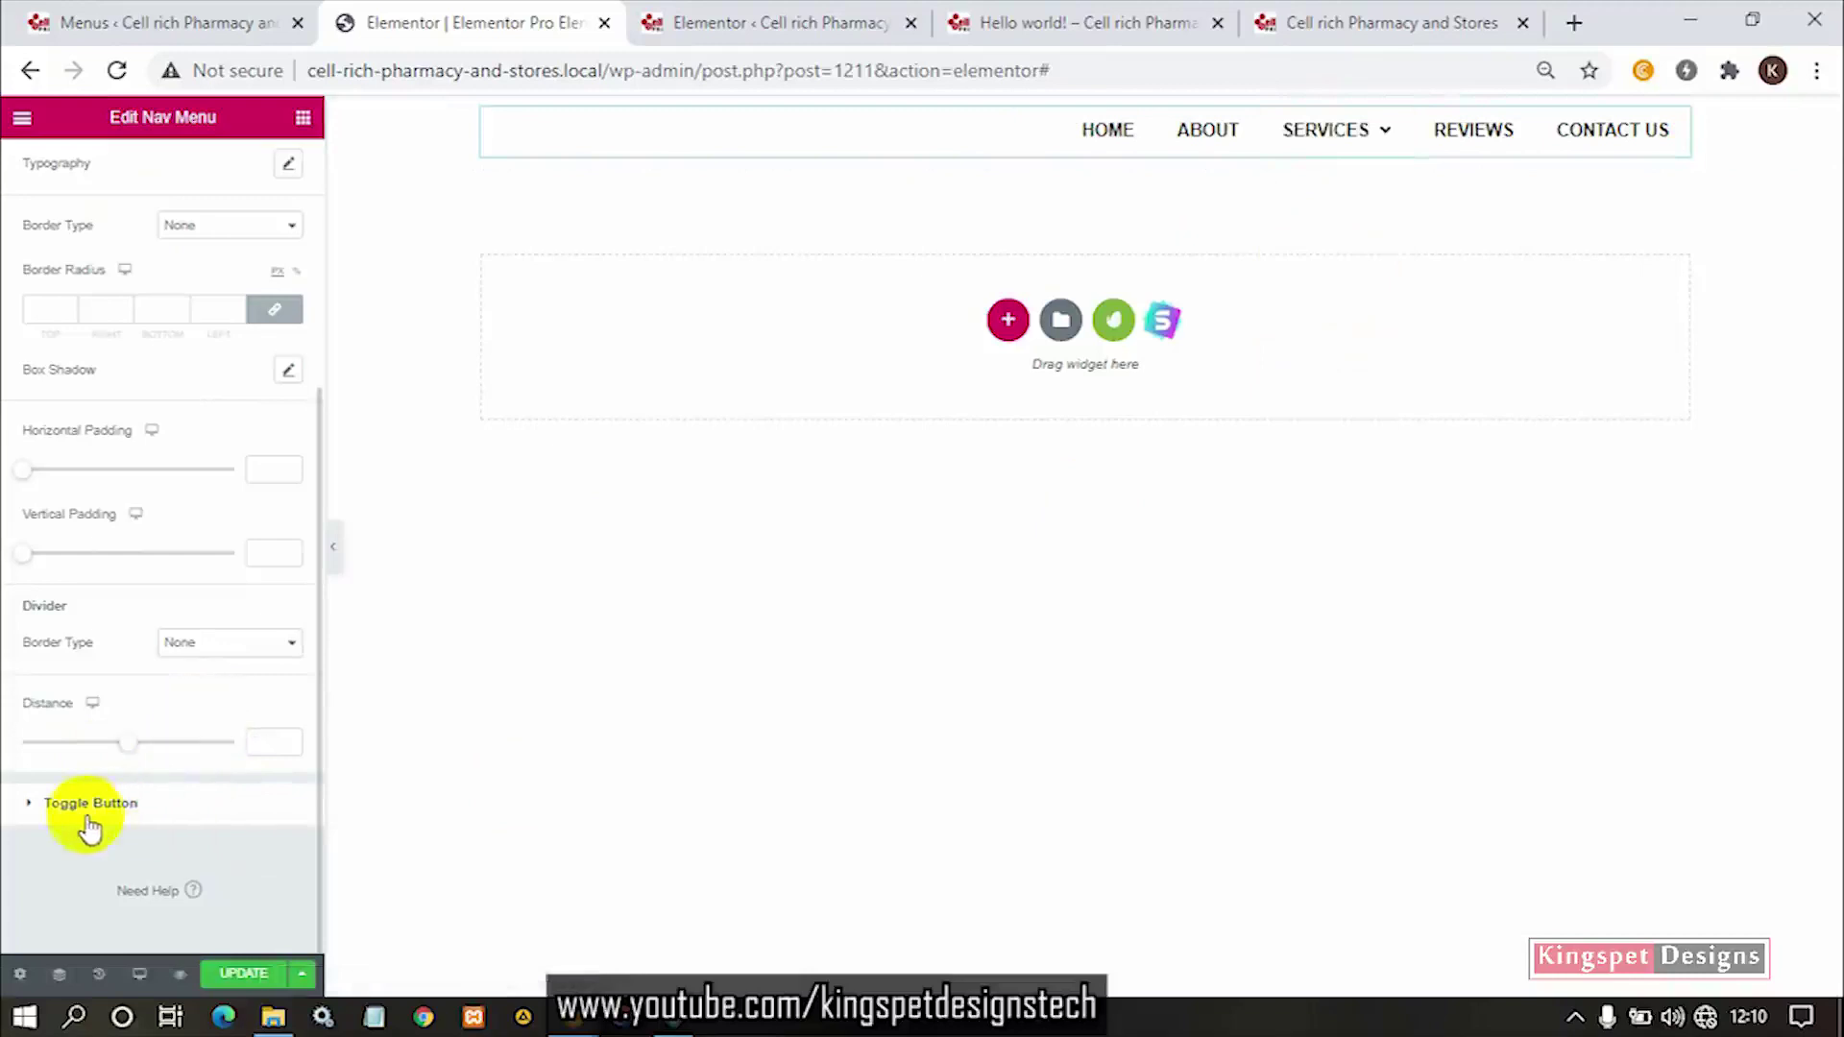
Open the nav menu's Toggle Button style settings and switch the preview to mobile.
click(36, 812)
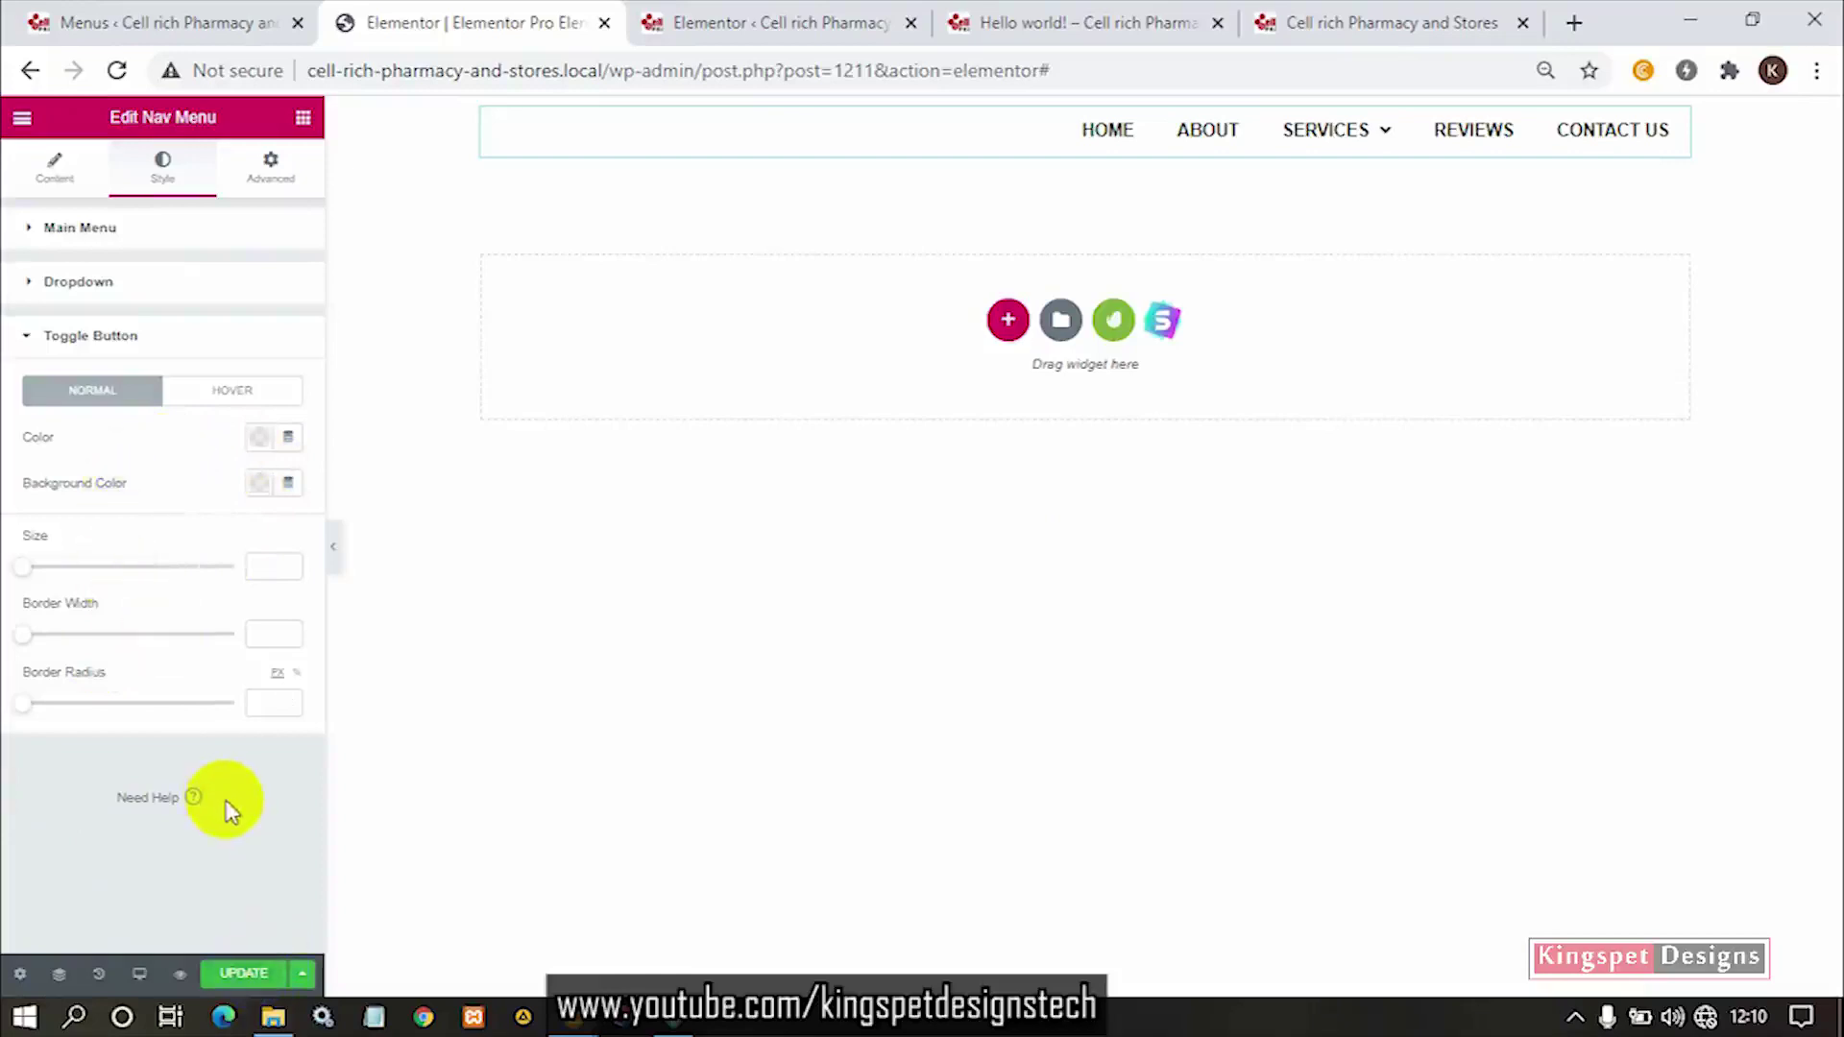
click(139, 974)
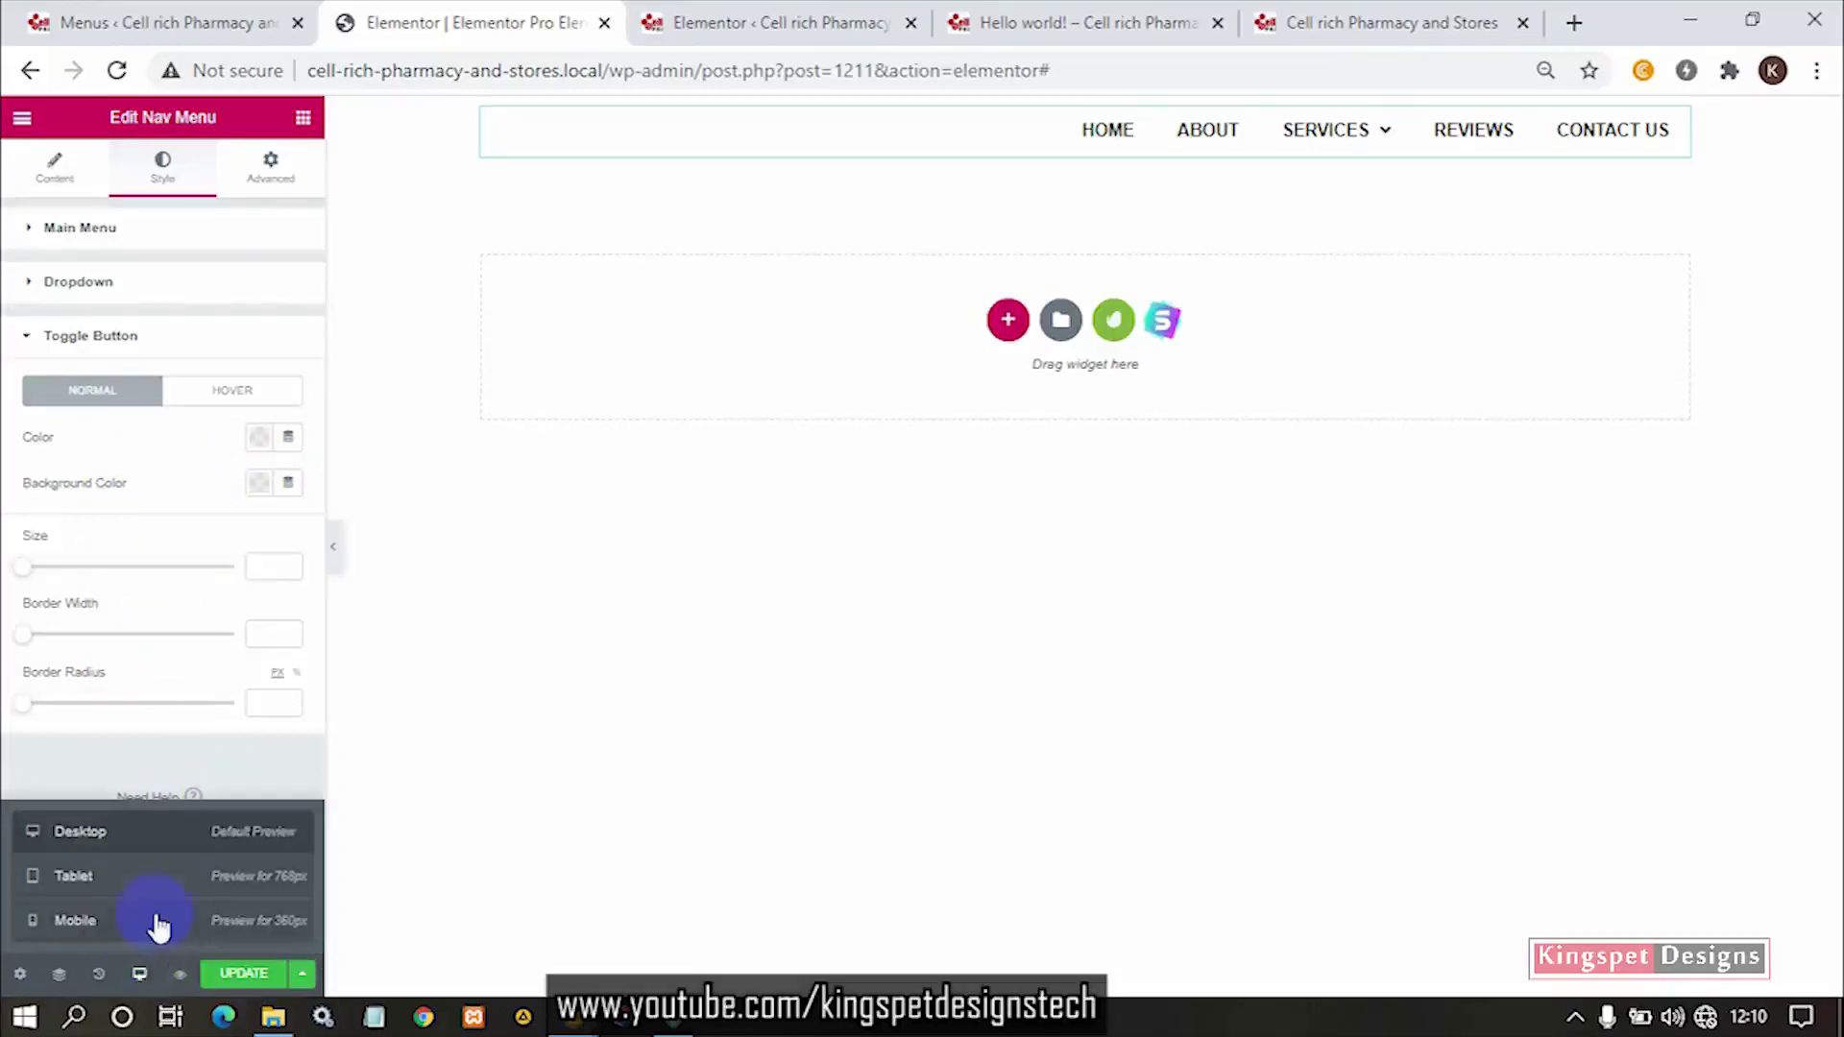
click(173, 920)
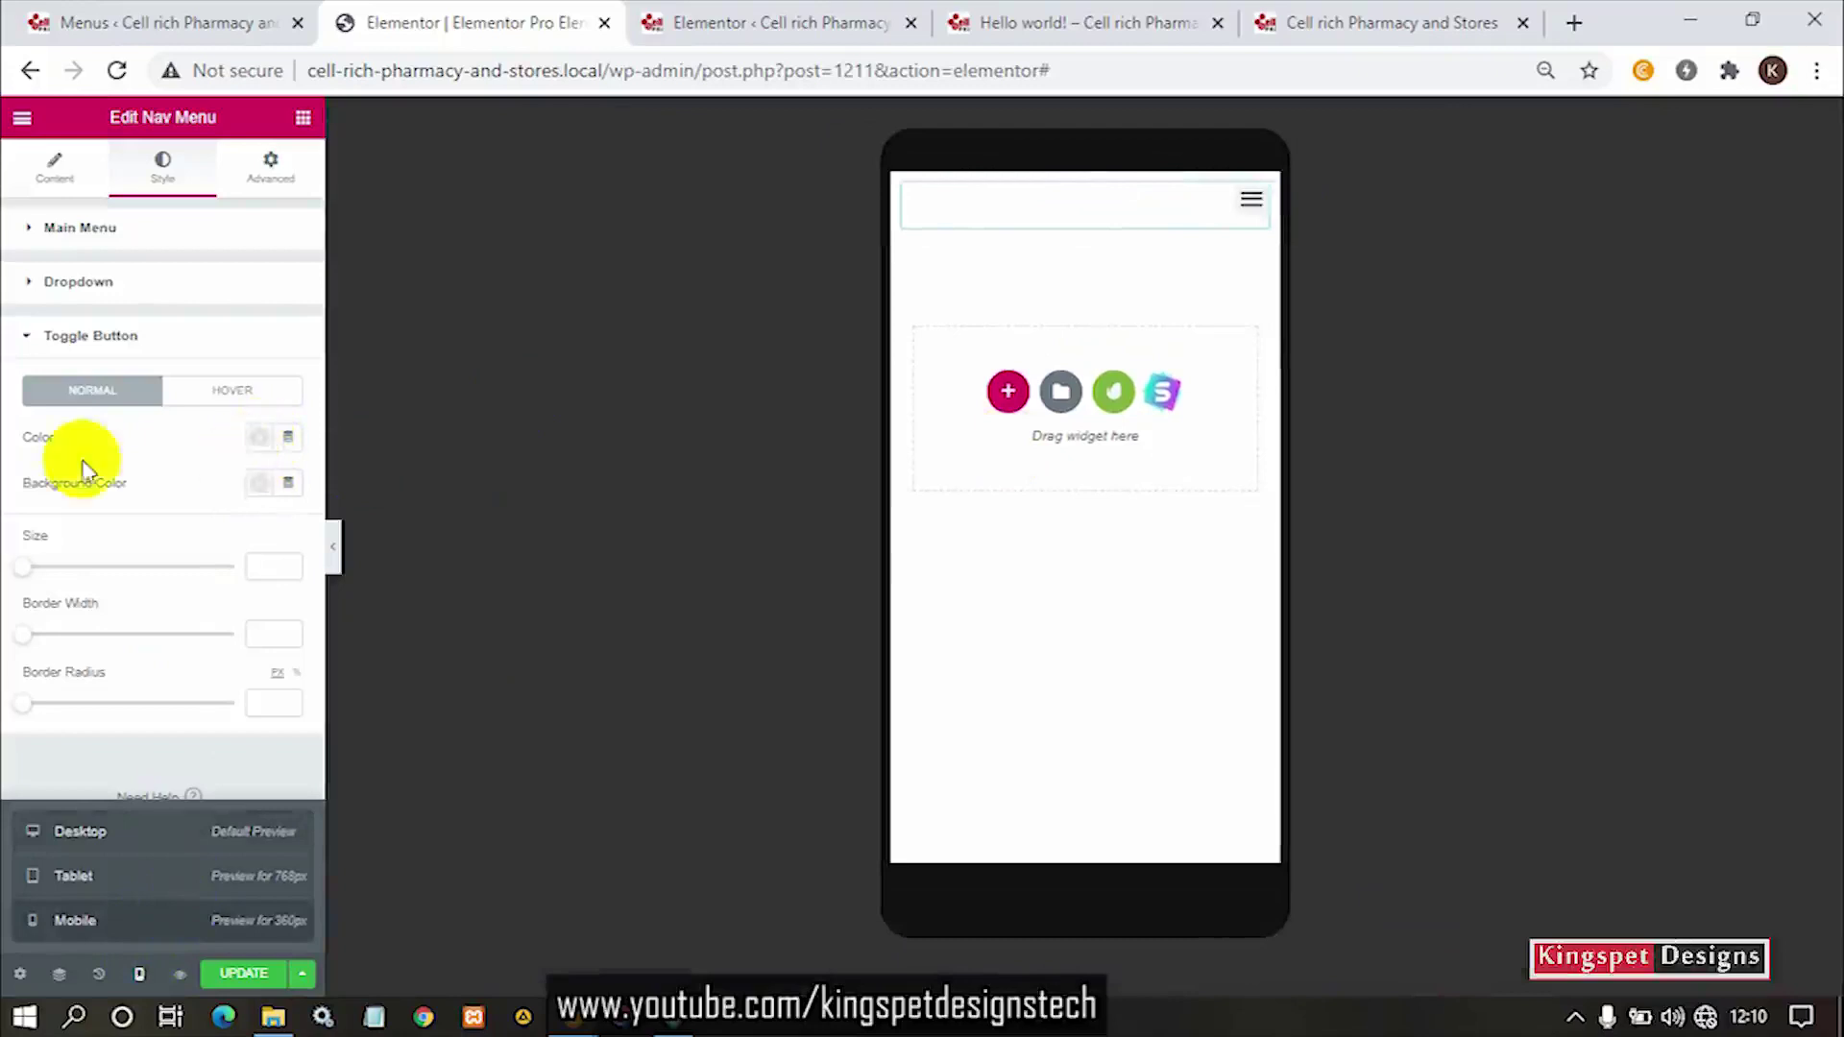
Give the menu toggle button a red background and a white #FFFFFF icon color in its normal state.
click(259, 485)
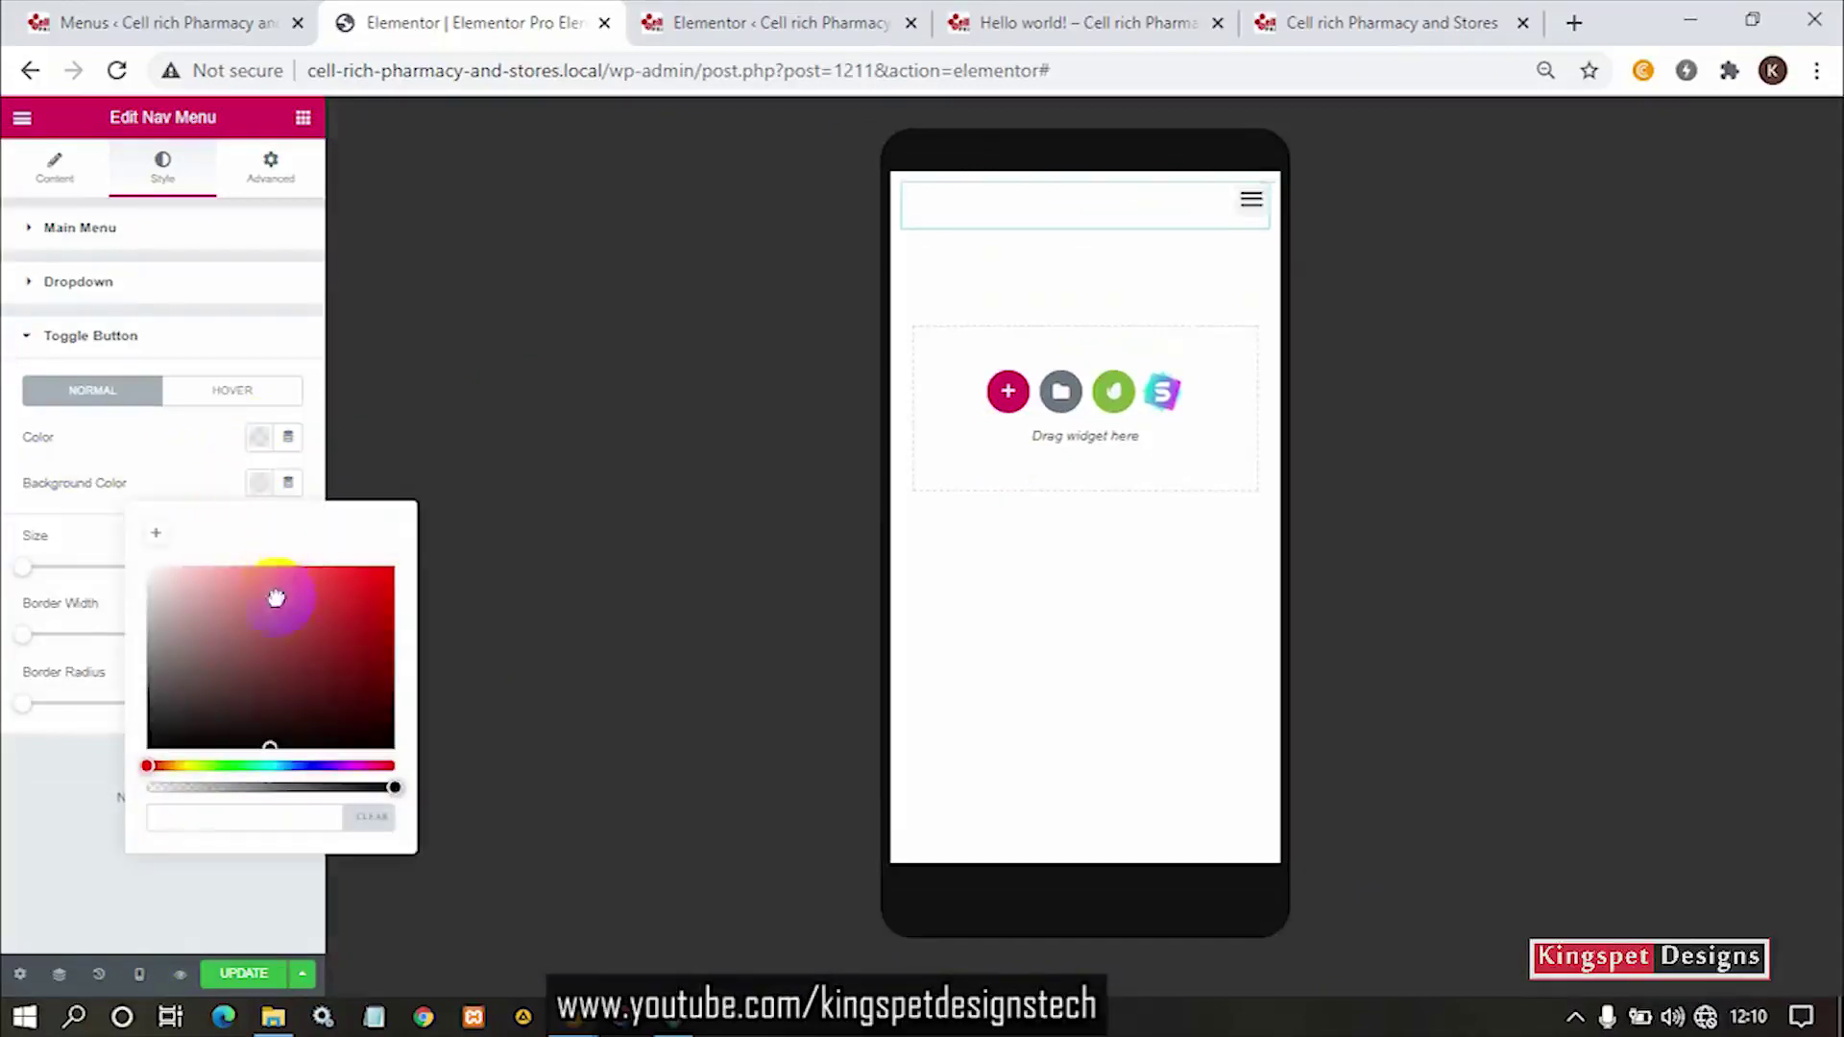
click(333, 587)
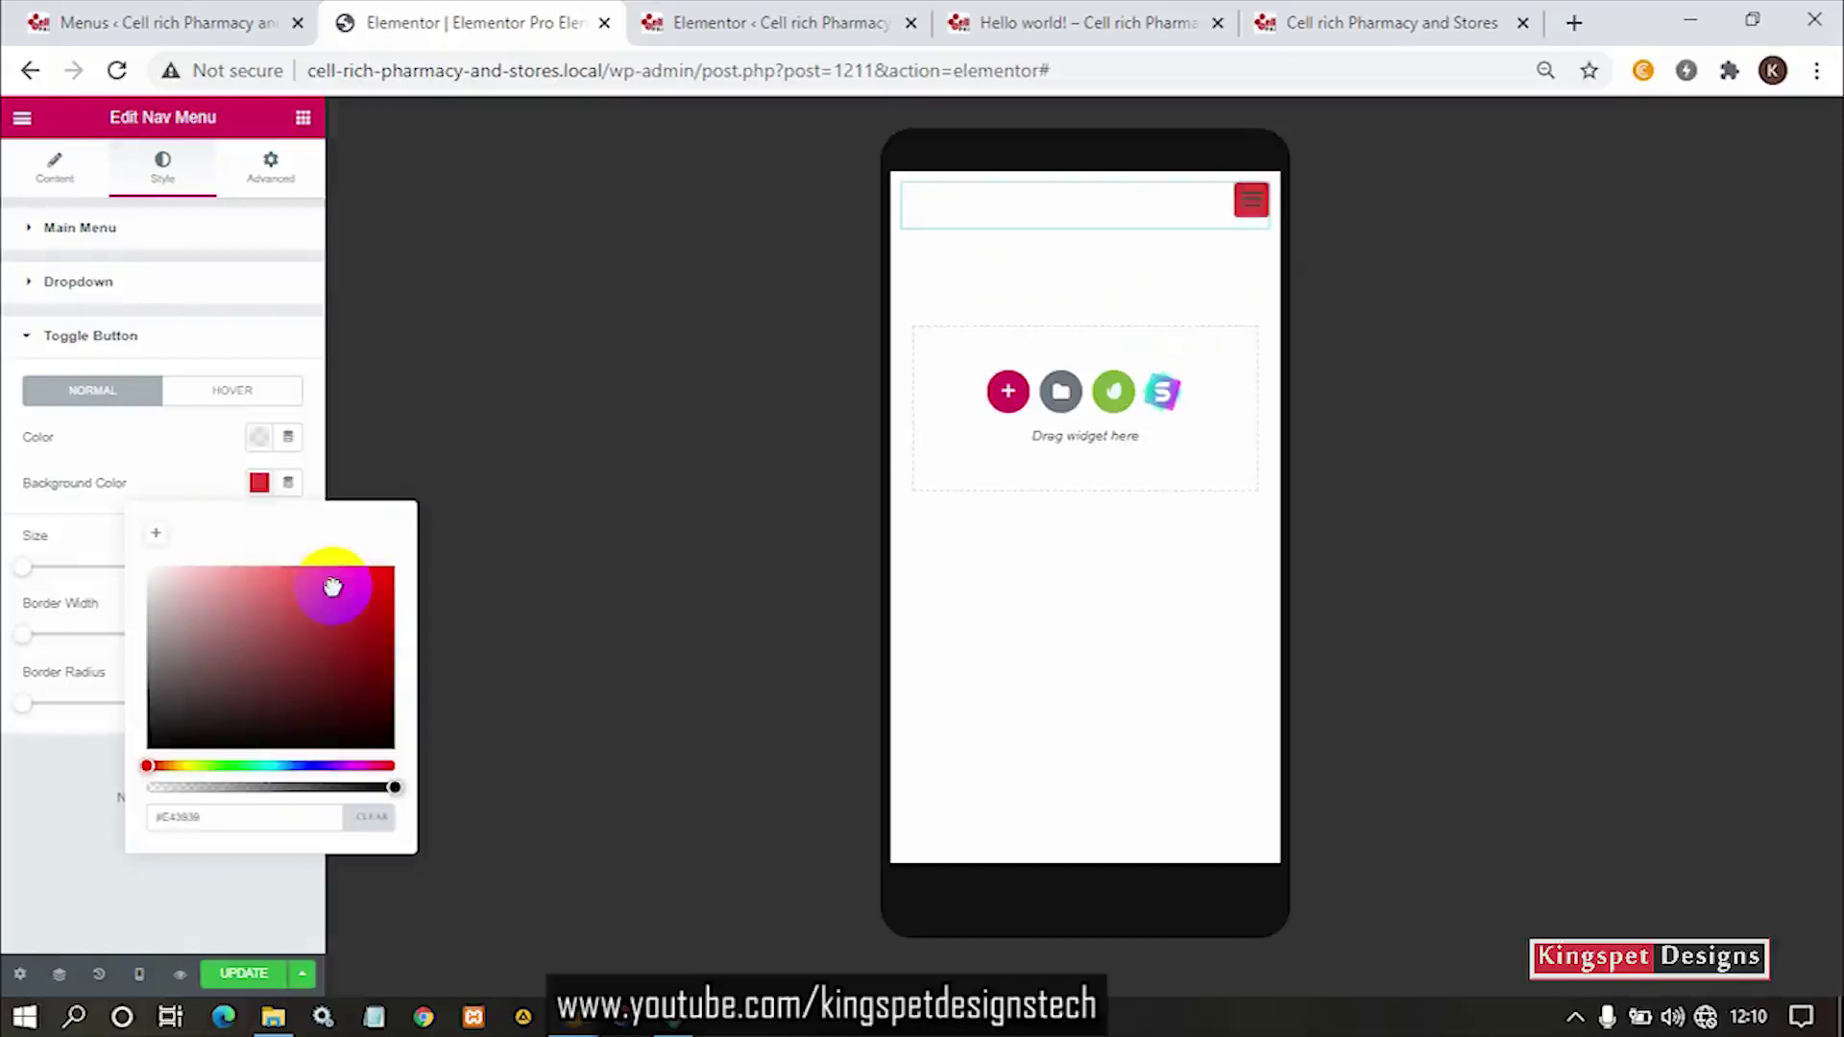
drag(332, 587, 247, 599)
click(303, 634)
click(259, 437)
drag(290, 575, 113, 459)
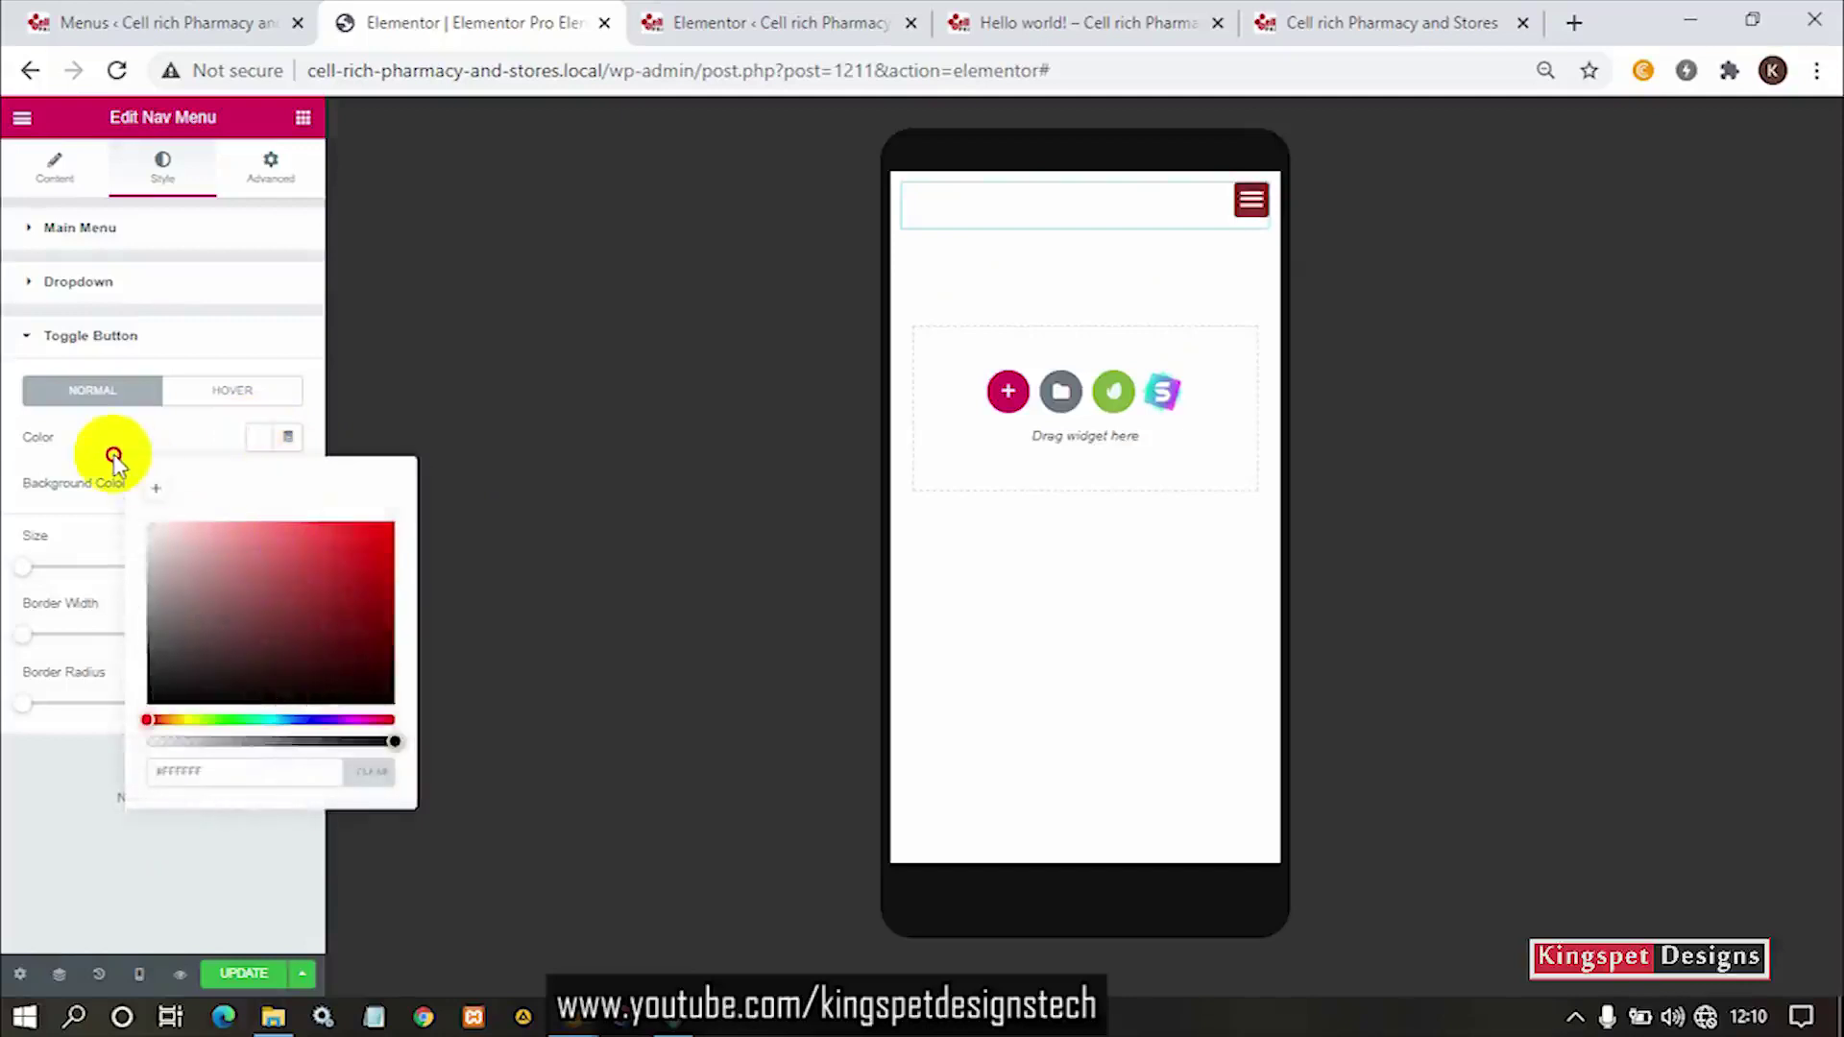
click(187, 444)
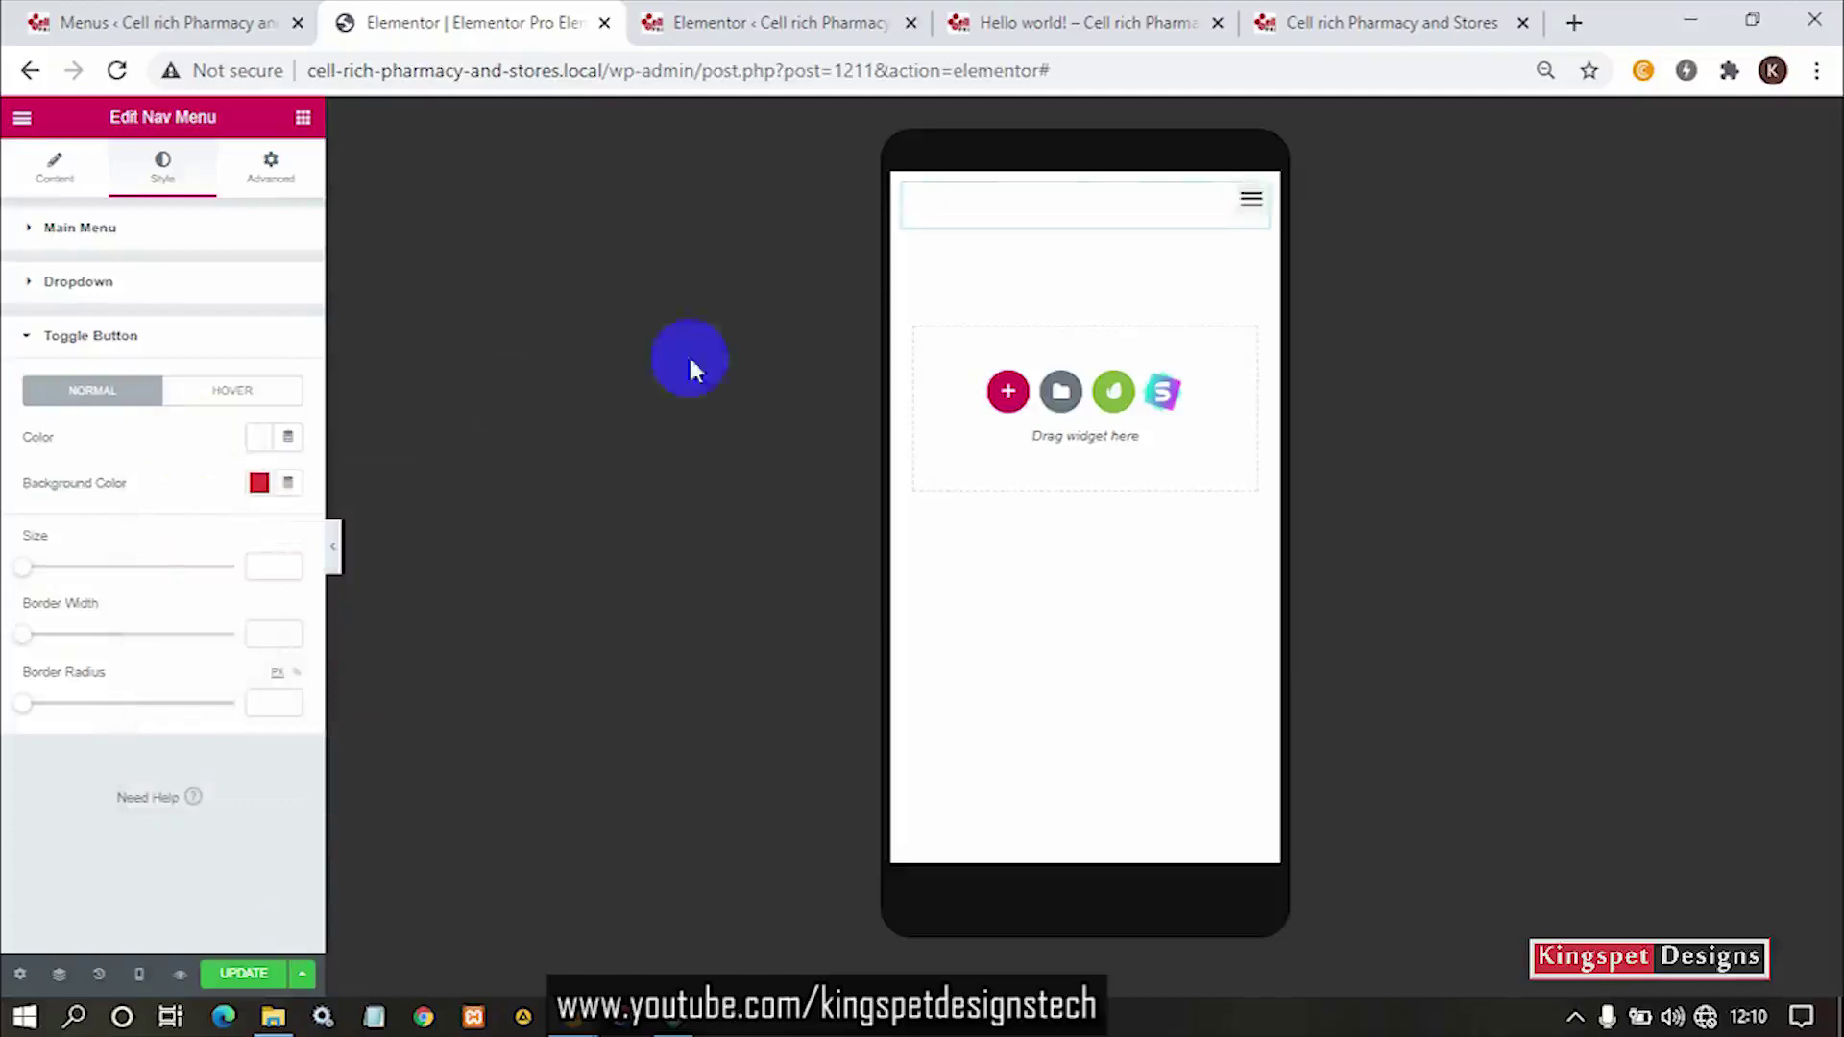
Check the toggle button's hover settings and set its size to 20.
click(218, 401)
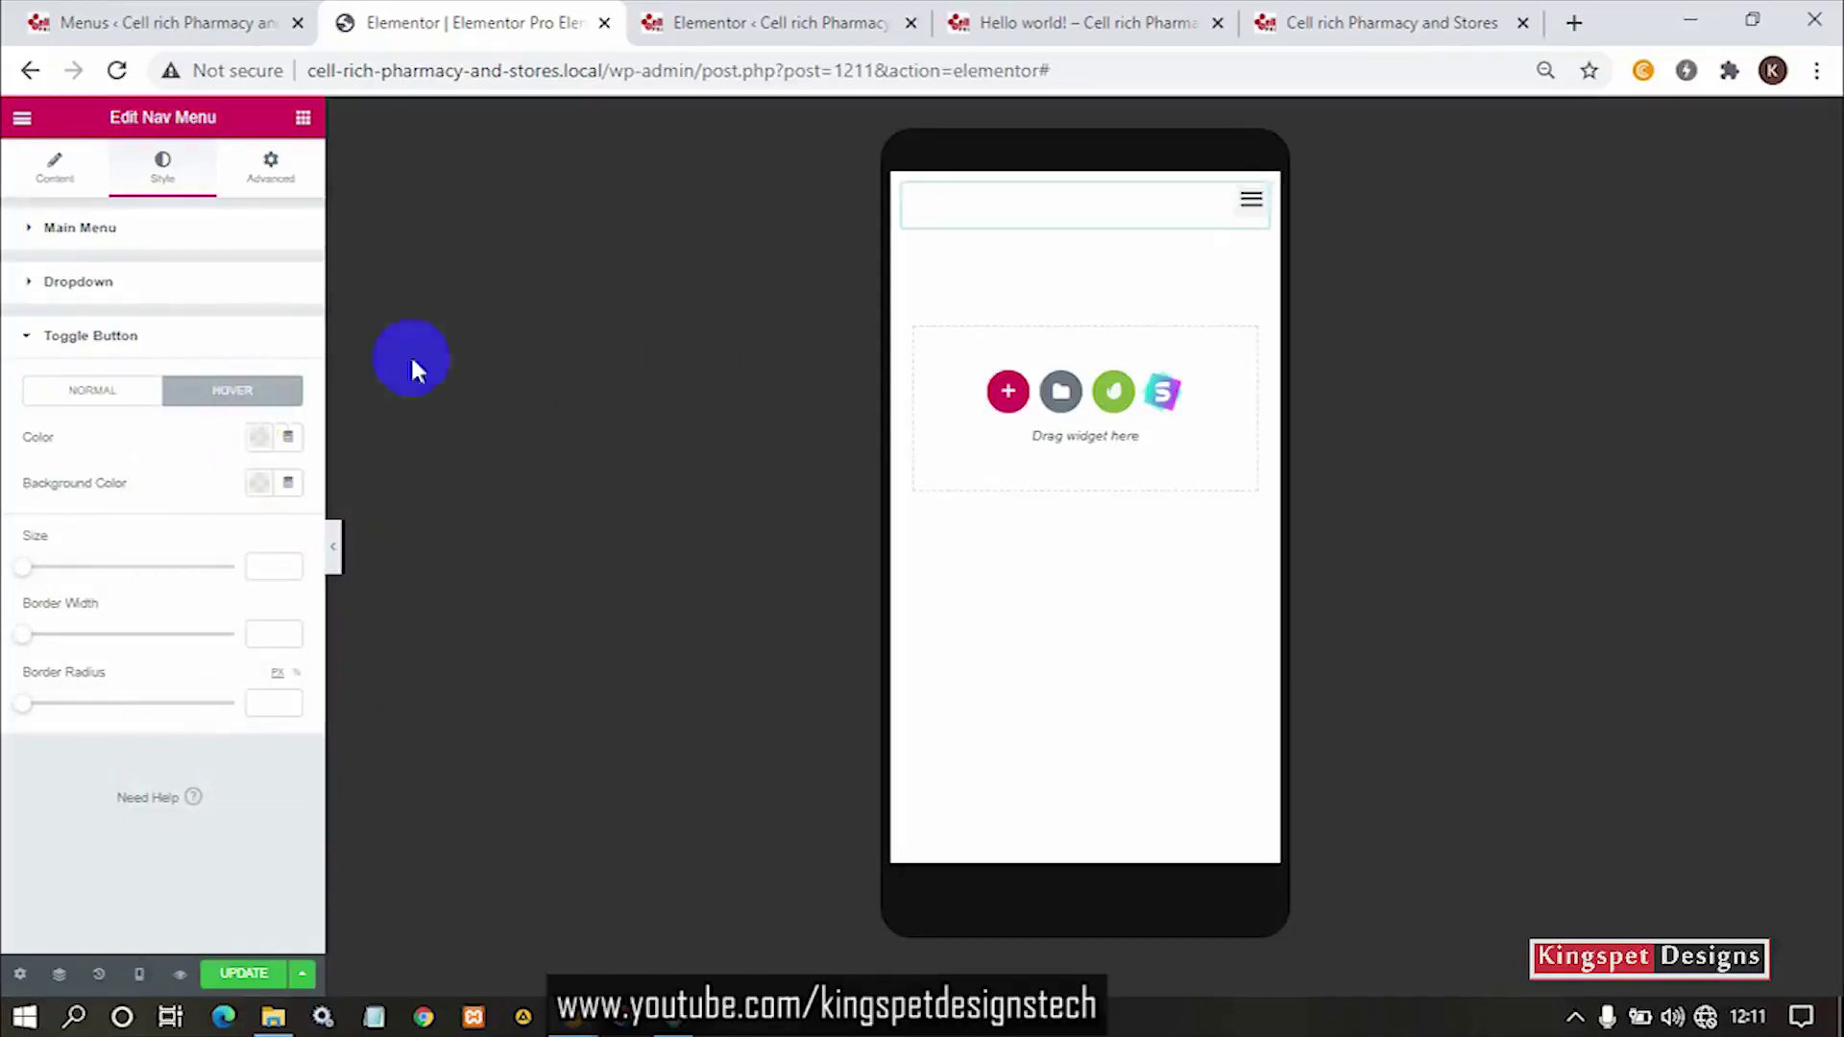
click(130, 396)
mouse_move(21, 567)
mouse_down()
mouse_move(103, 572)
mouse_move(40, 579)
mouse_up()
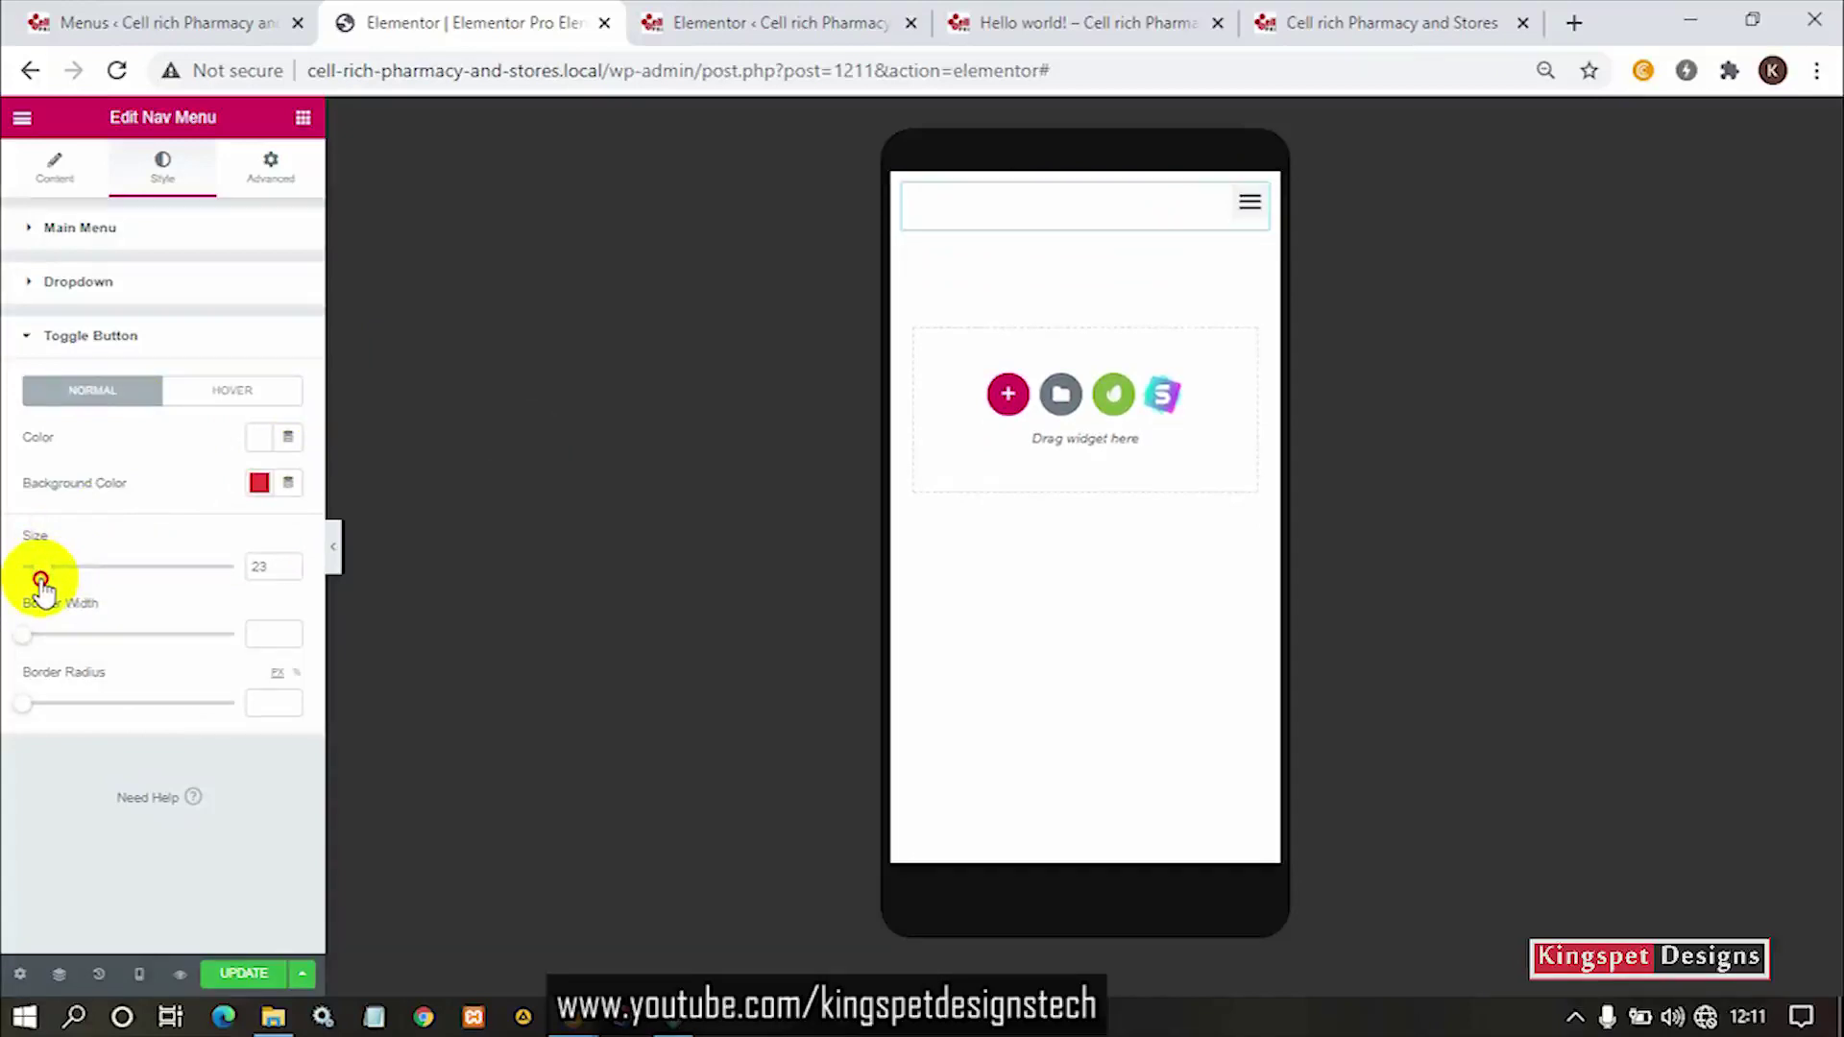
click(294, 570)
click(294, 570)
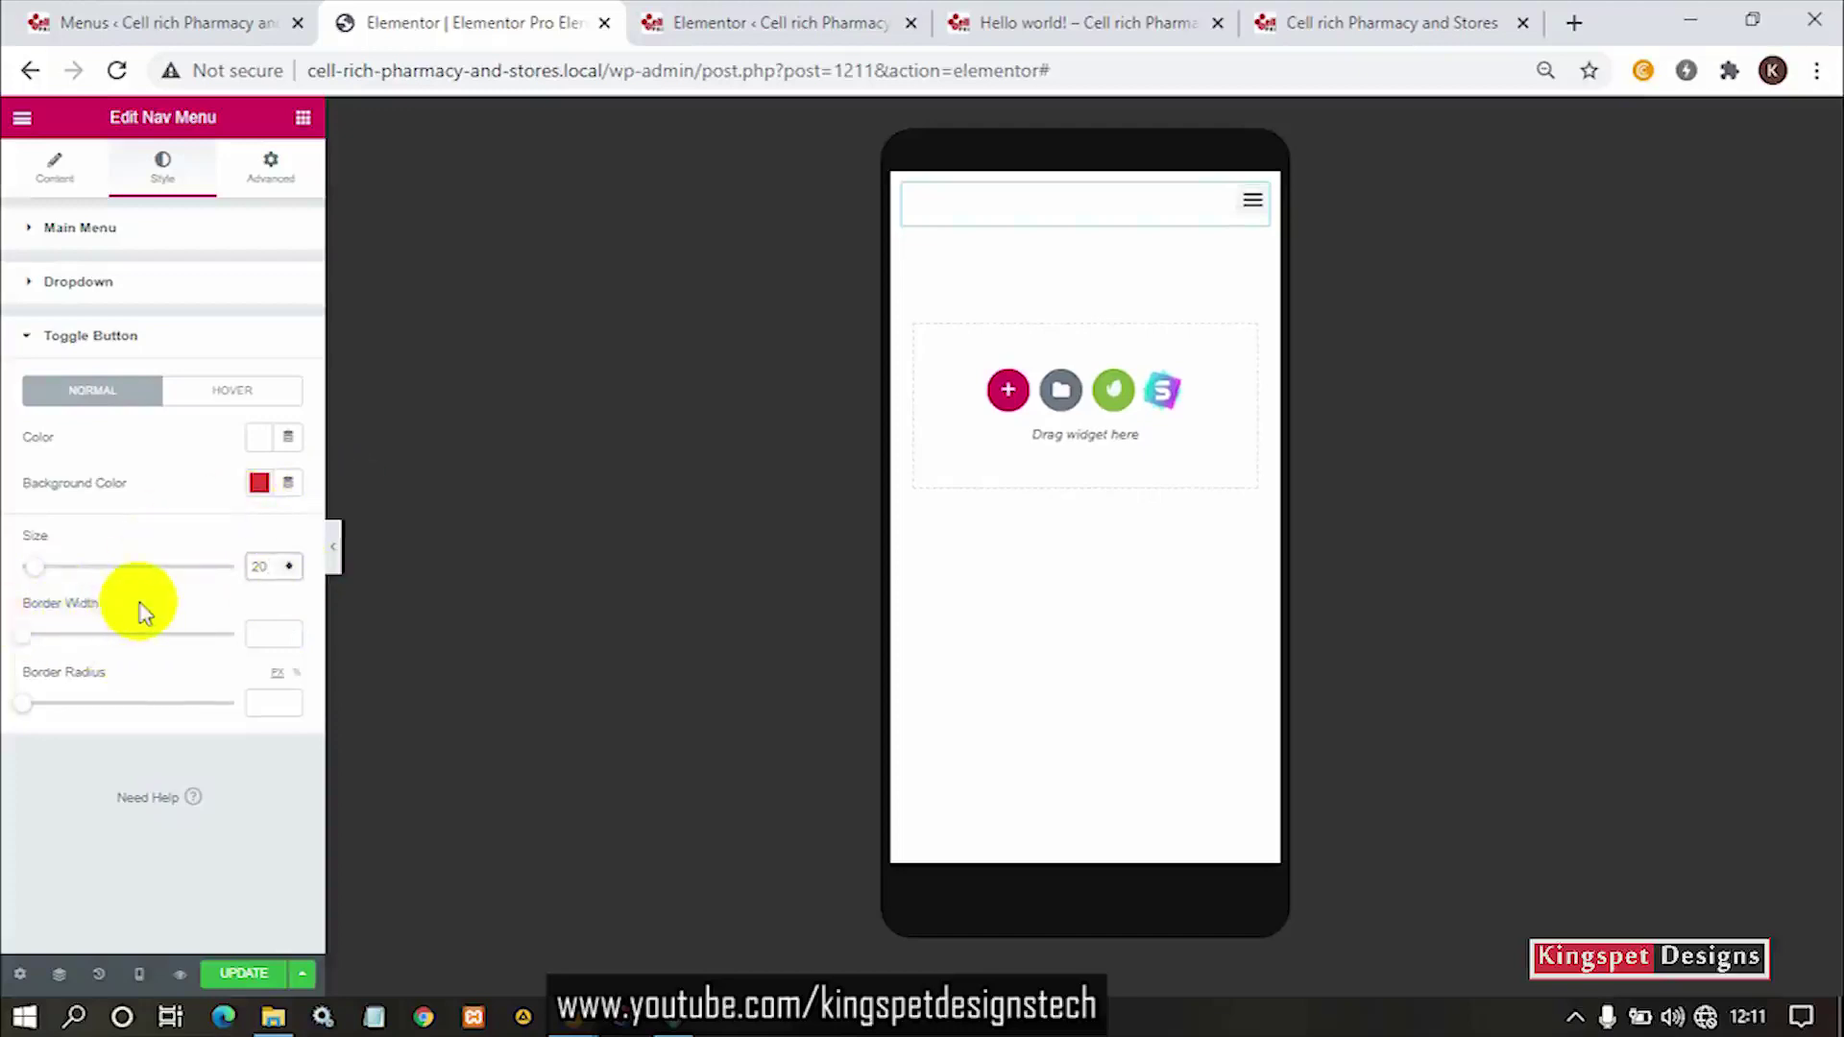
Try a border radius of 12 and a border width of 1 on the toggle button, and reset both to 0.
mouse_move(26, 704)
mouse_down()
mouse_move(240, 711)
mouse_move(48, 708)
mouse_up()
click(293, 631)
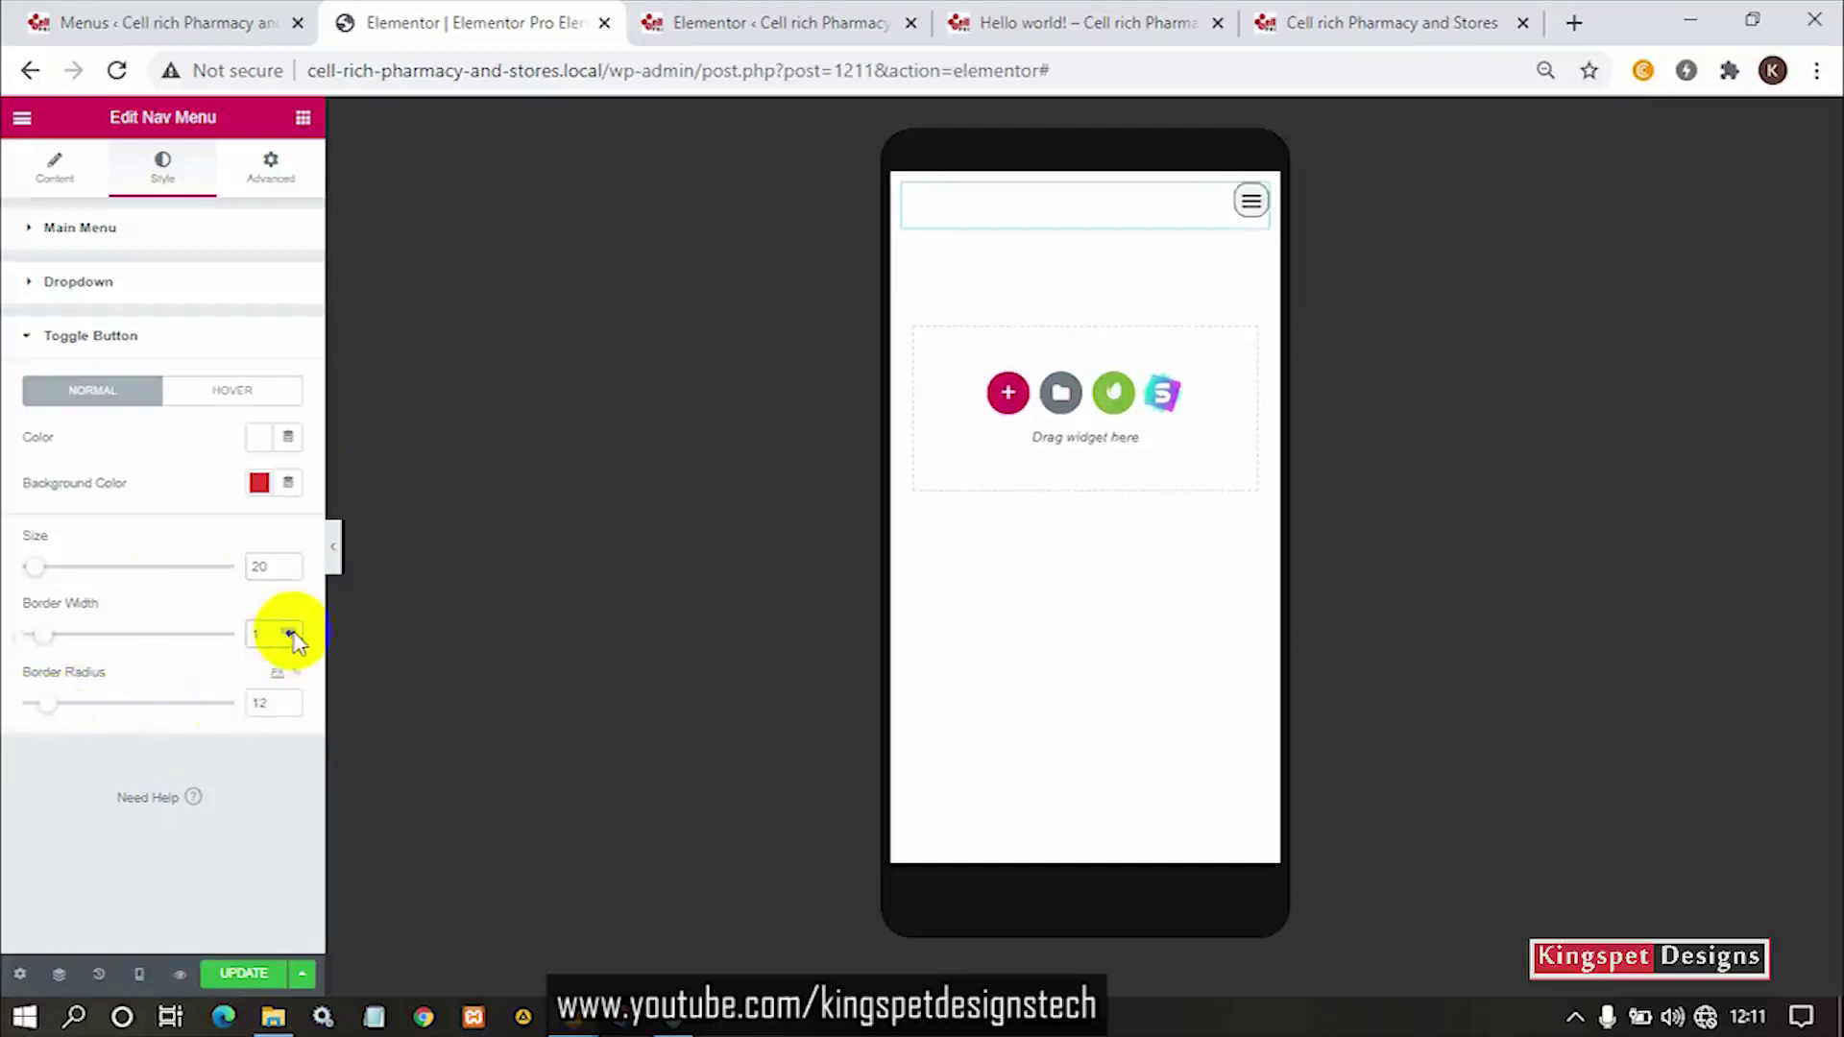
click(290, 641)
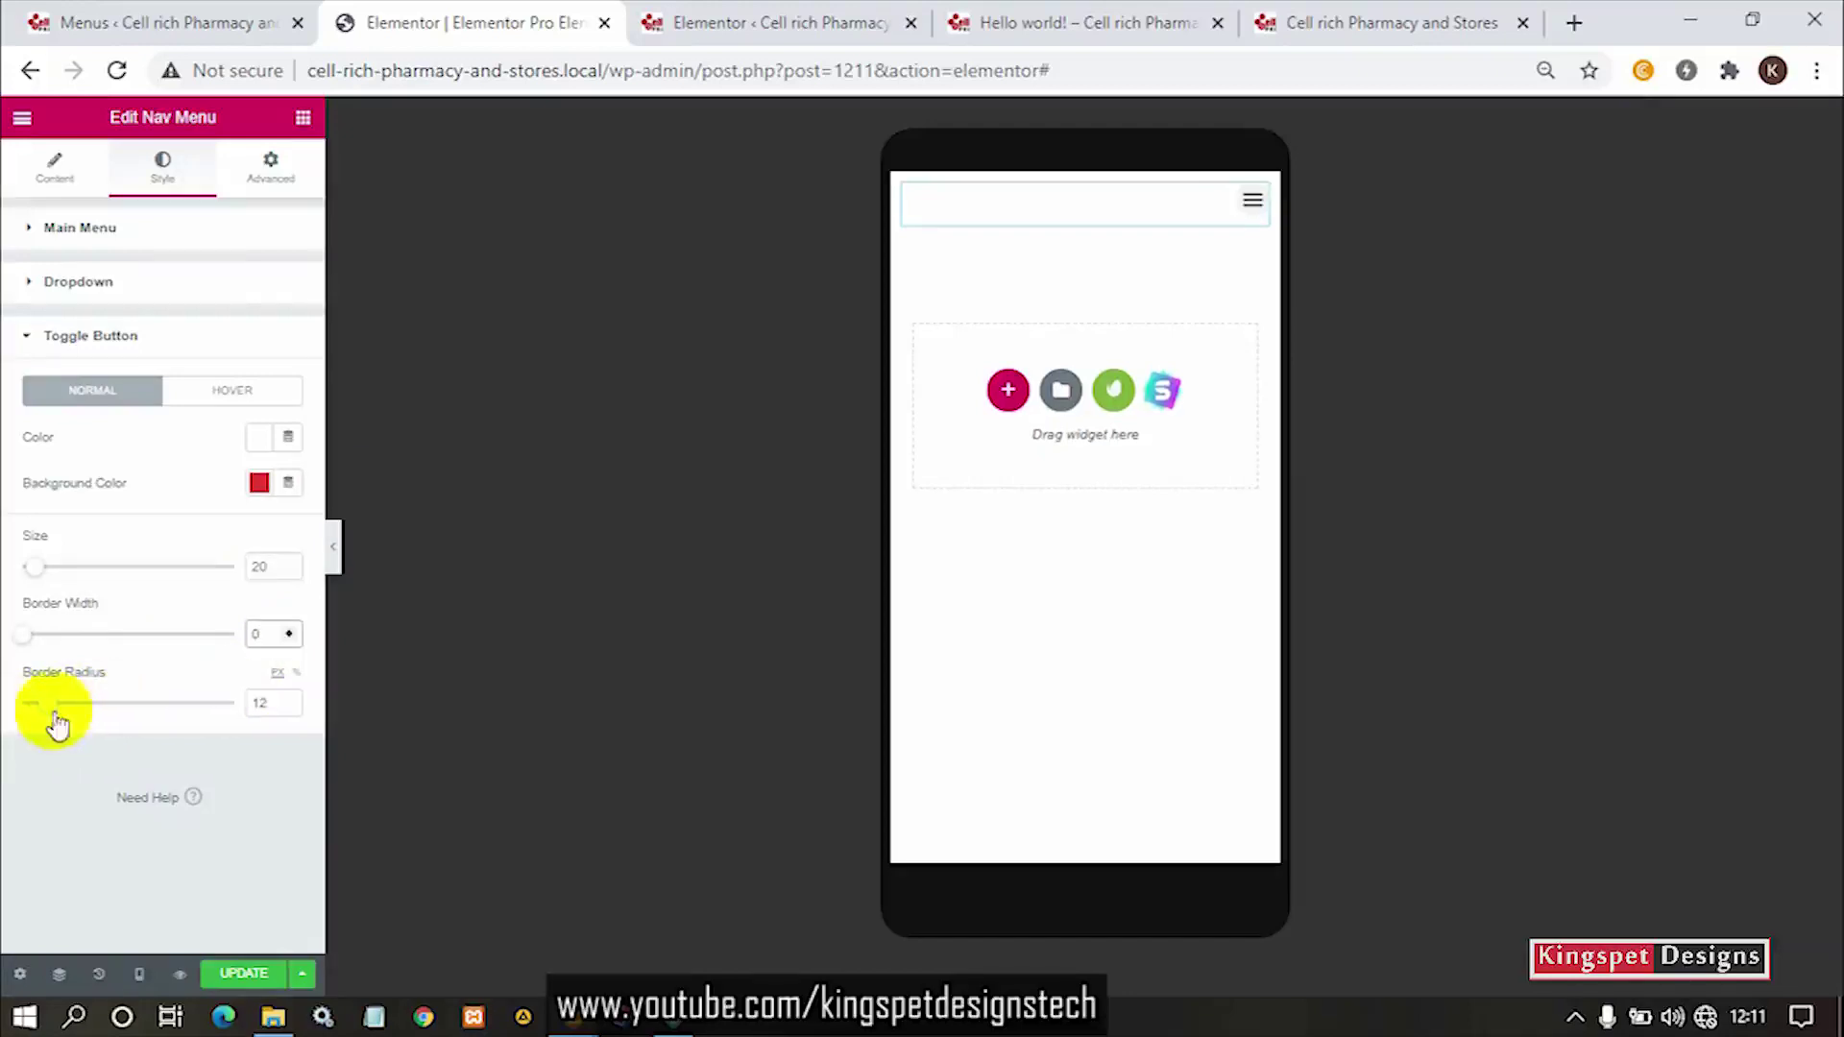
drag(48, 708, 13, 702)
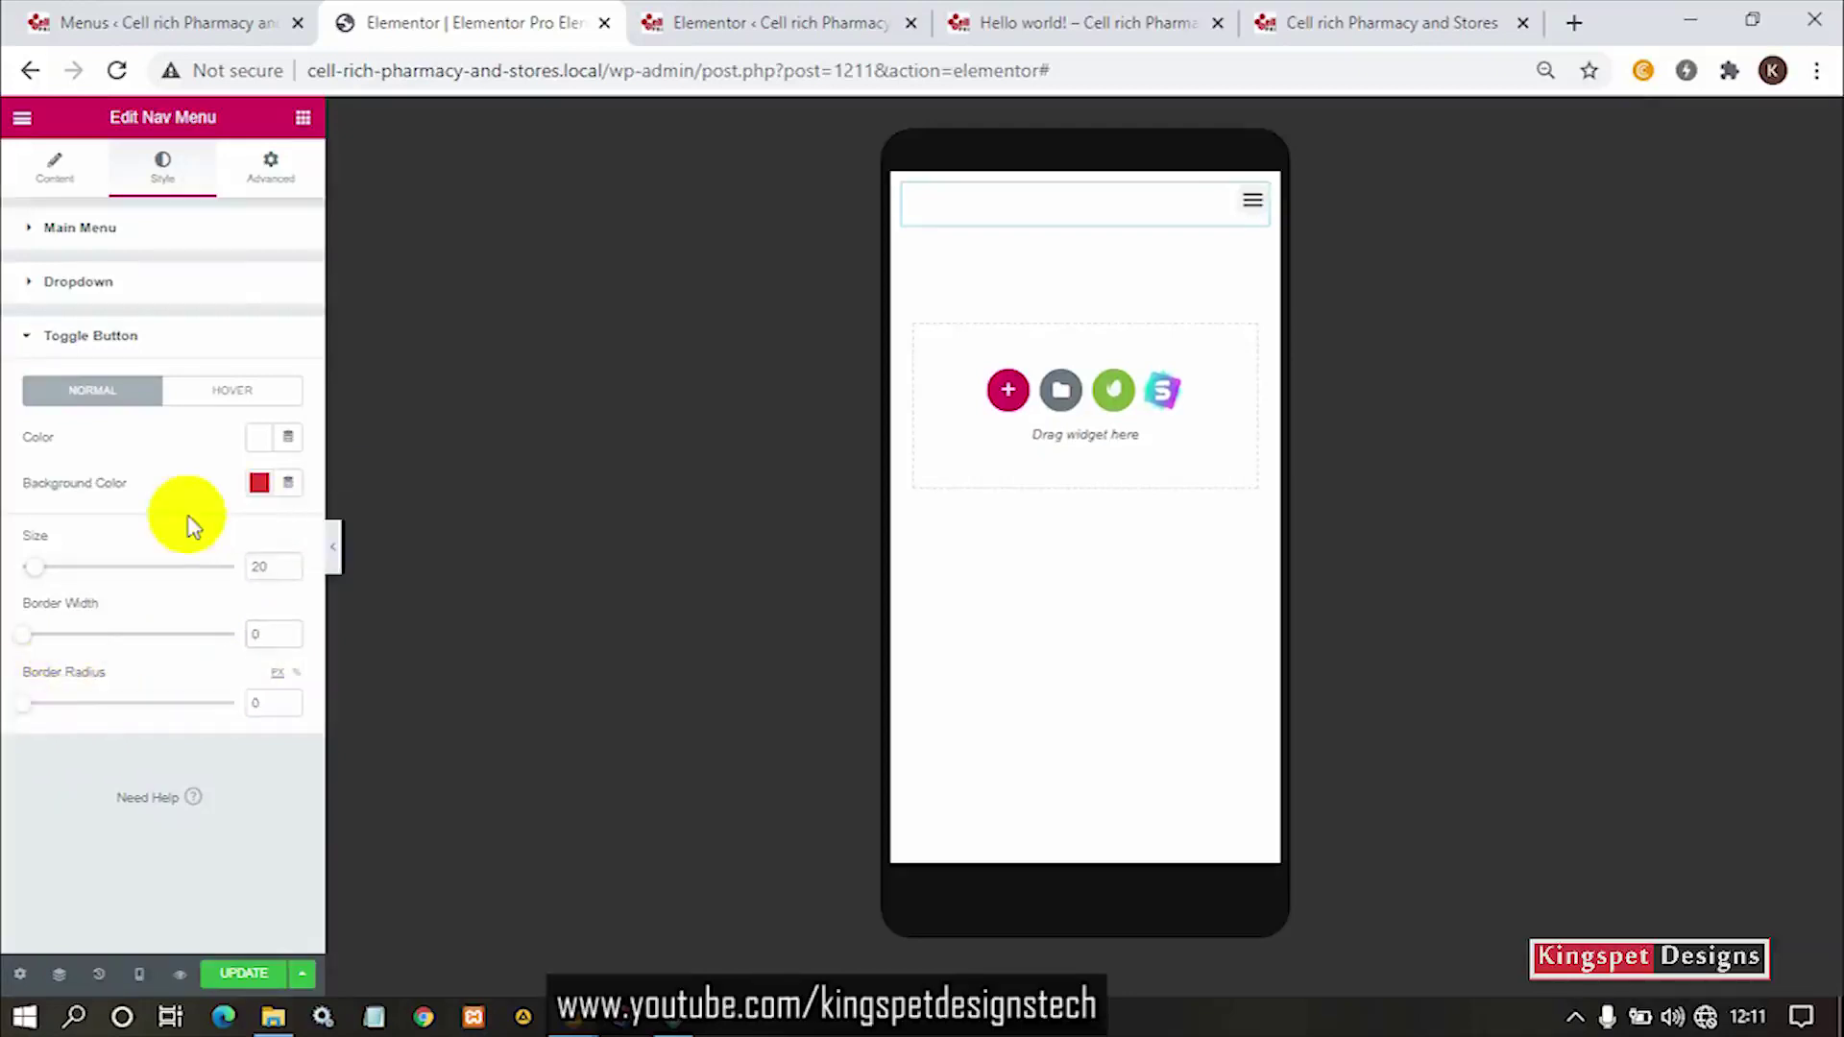
Close the Toggle Button settings and return the preview to desktop.
click(131, 350)
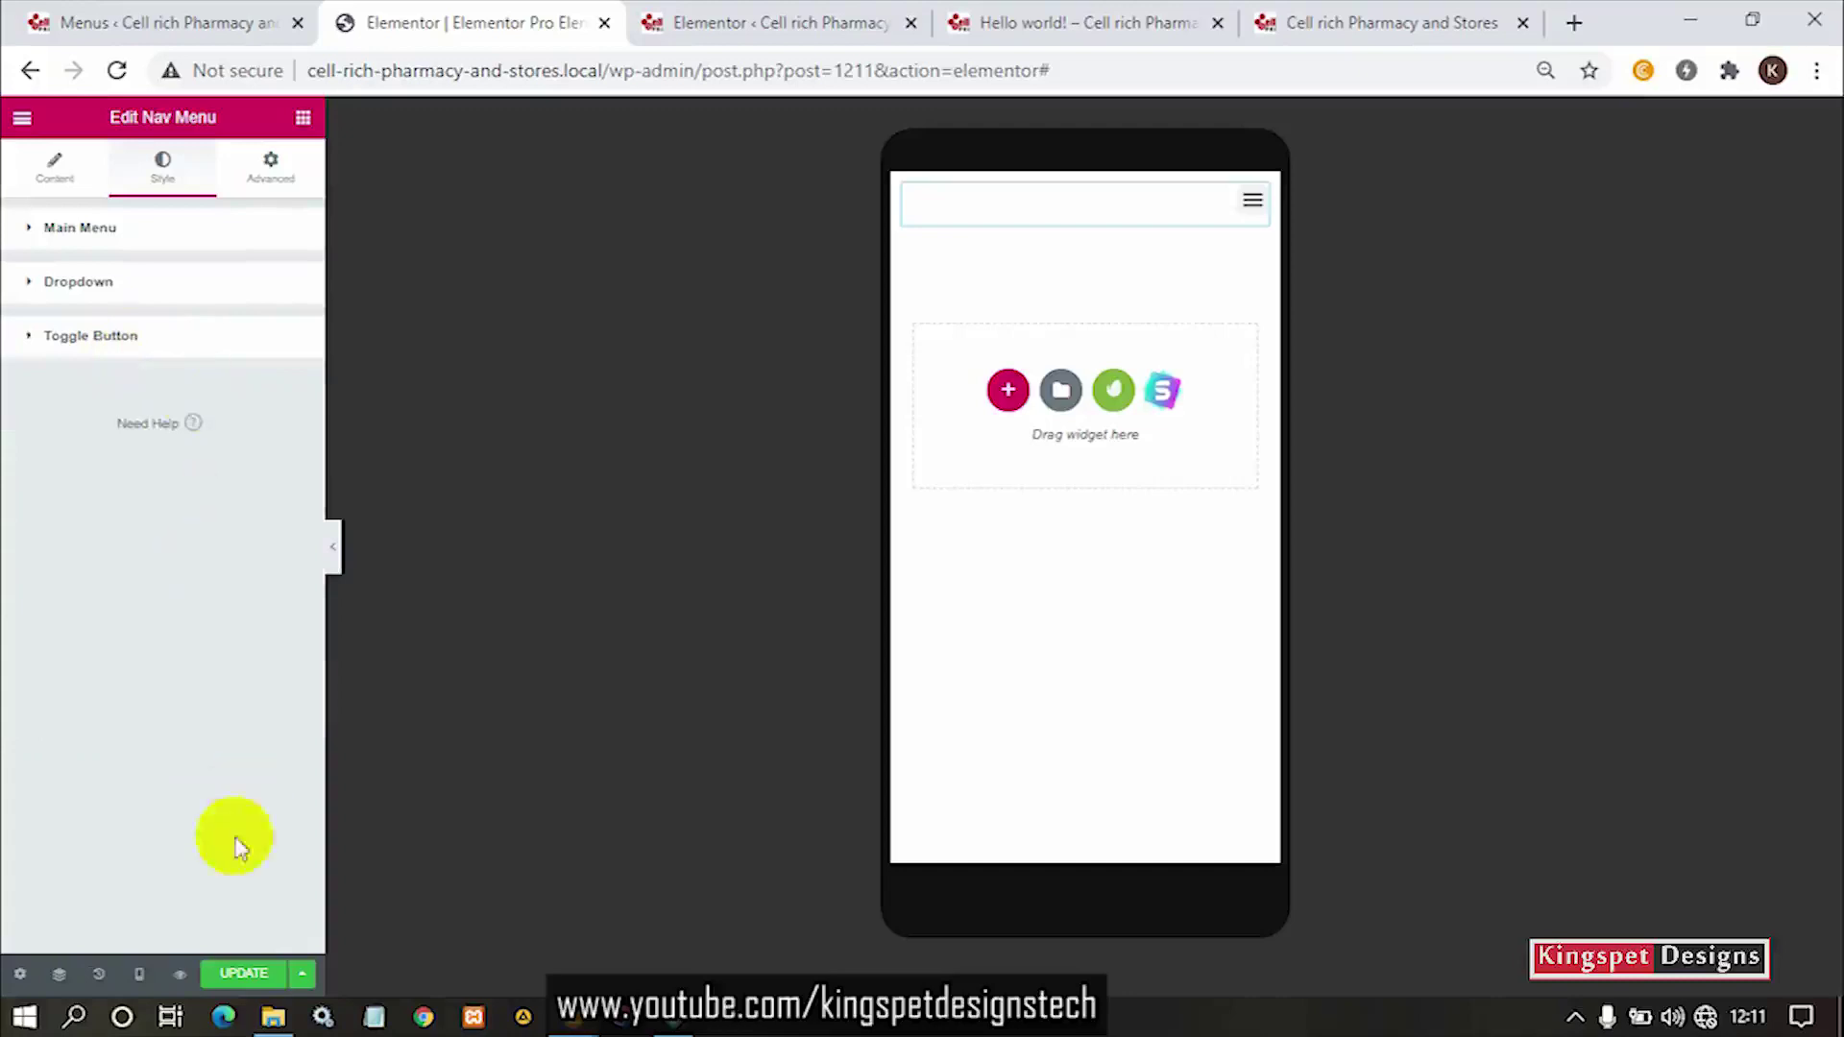
click(139, 974)
click(167, 845)
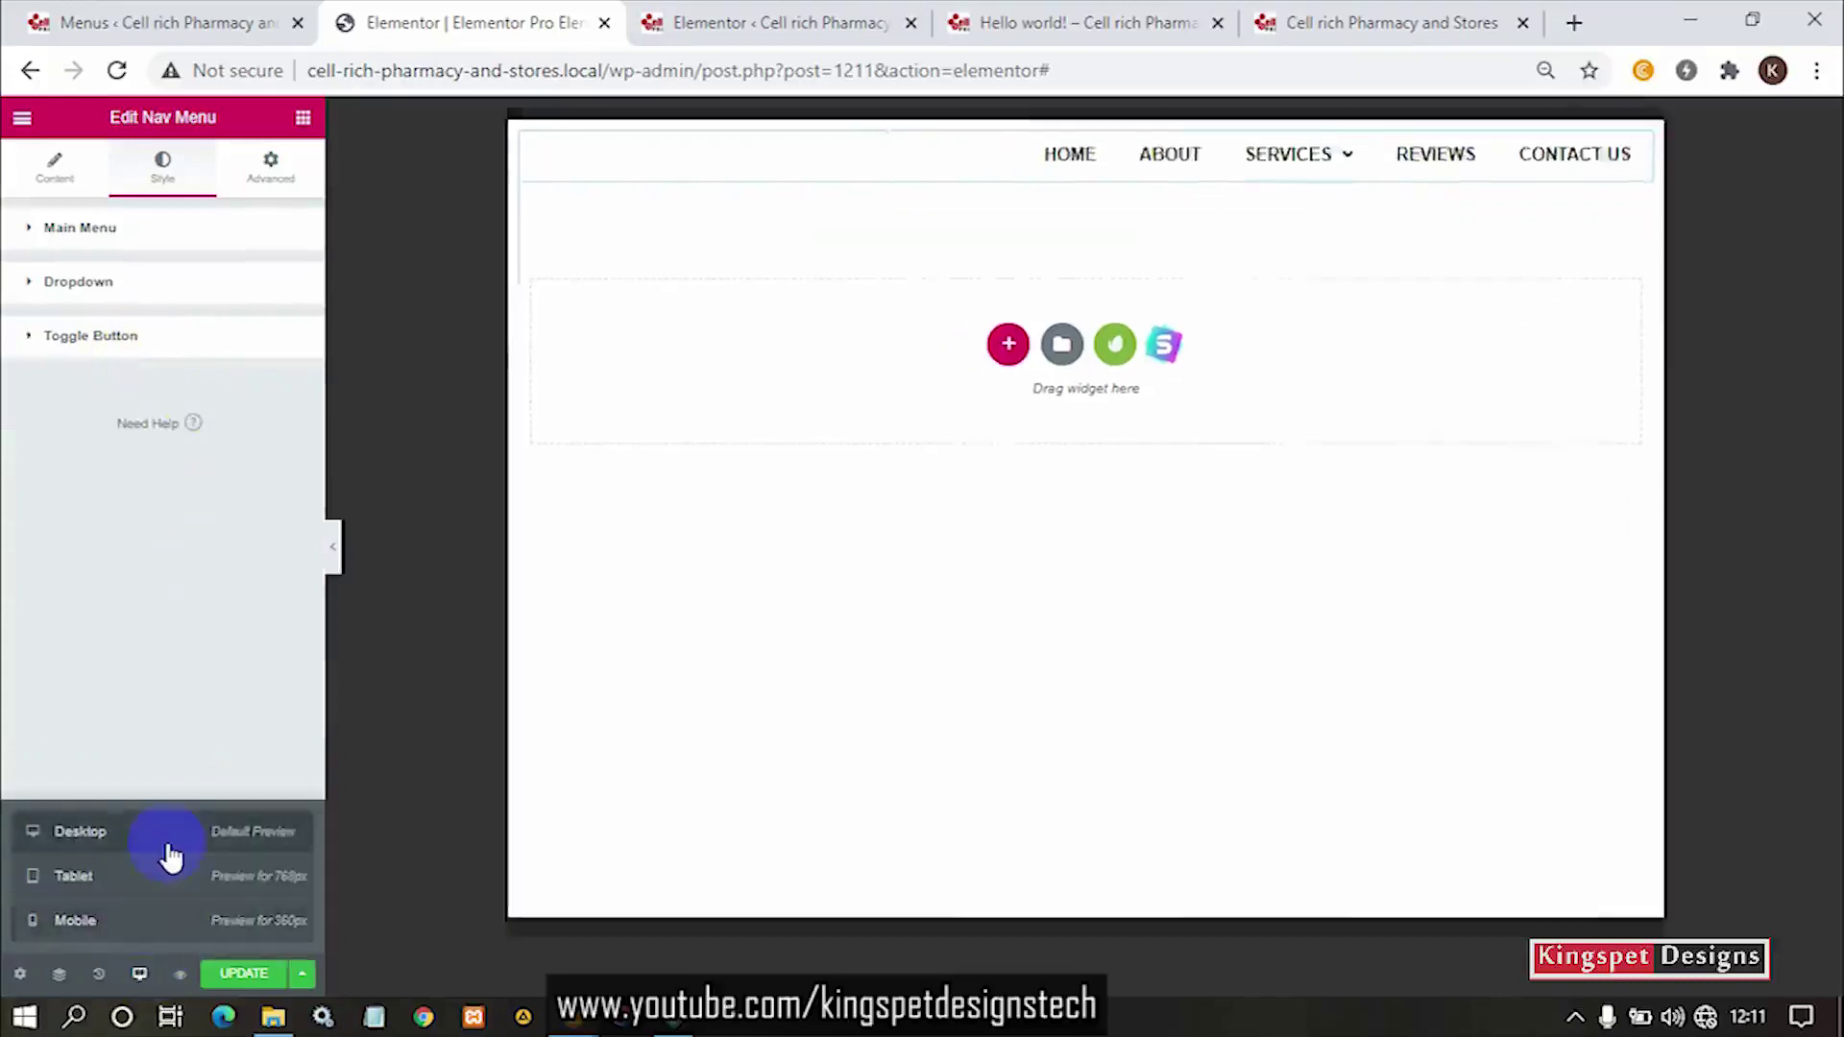
Set the nav menu's padding to 8 on all sides.
click(261, 183)
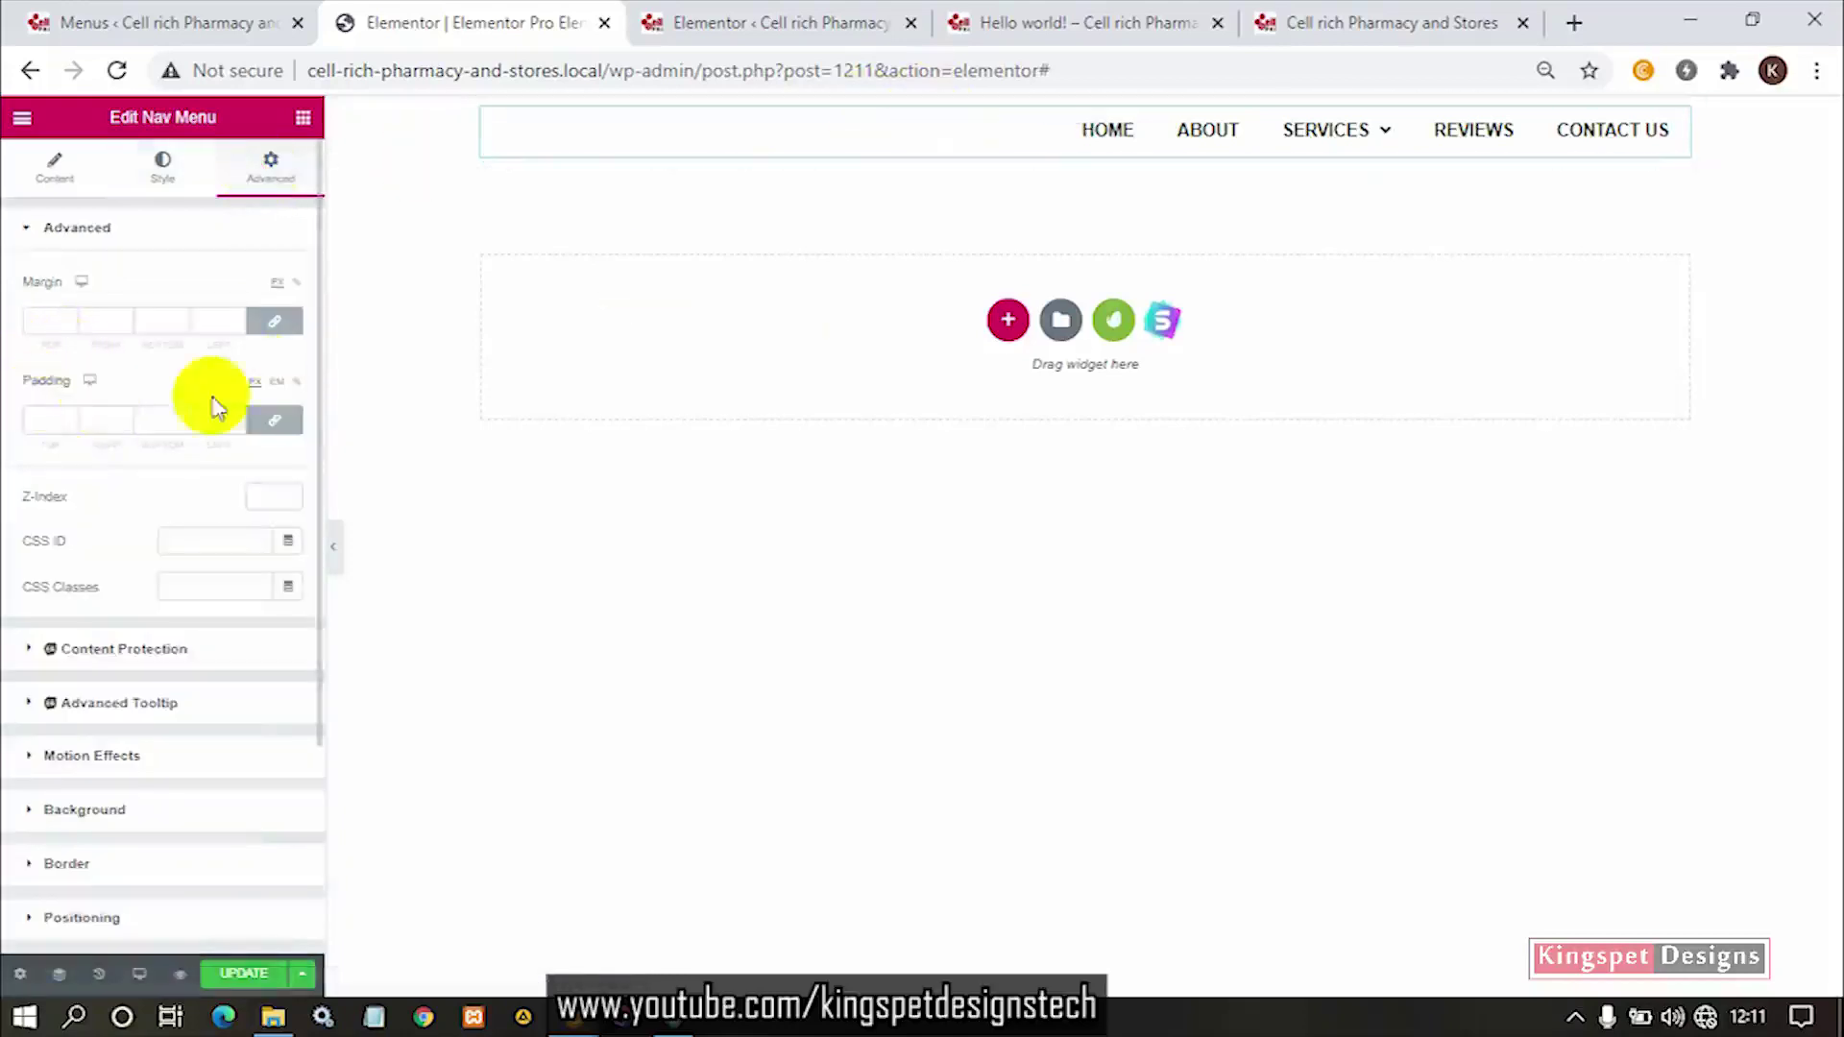
click(69, 422)
text(2)
click(69, 416)
click(69, 416)
click(70, 416)
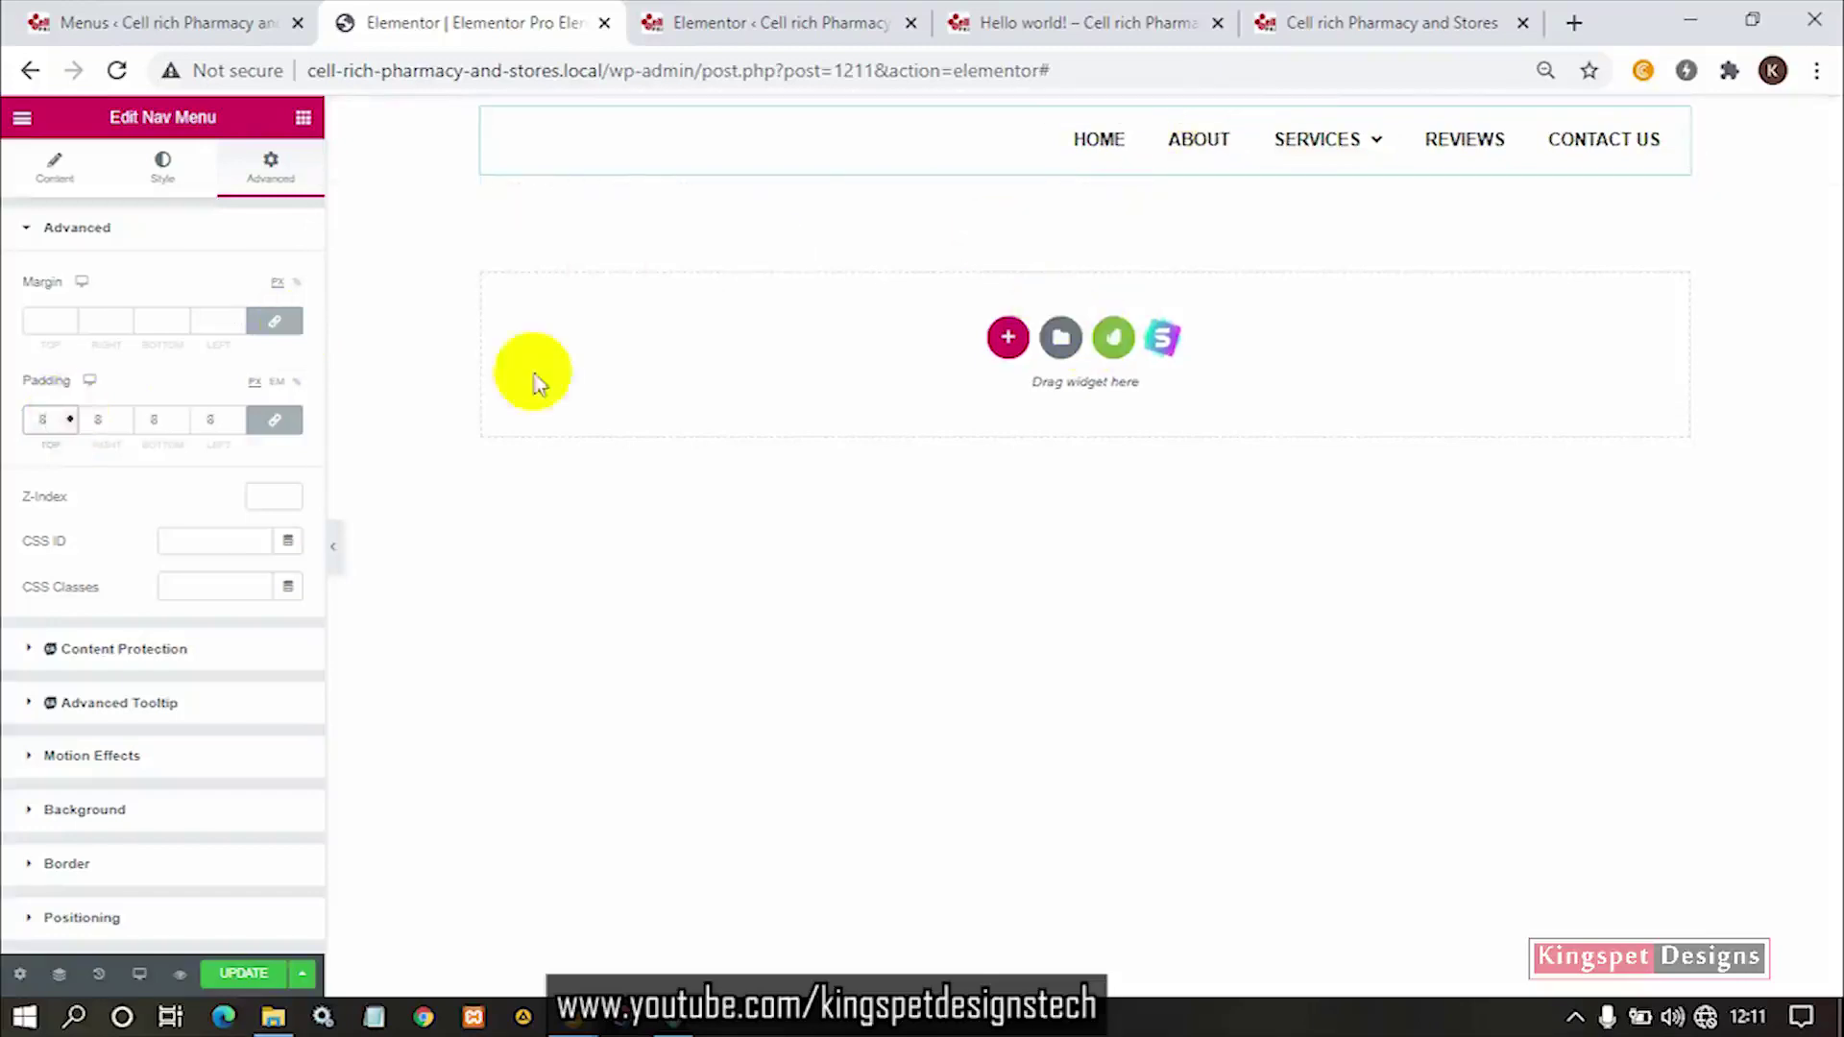
Open the style settings of the section holding the nav menu and set its background type to Classic.
mouse_move(1105, 142)
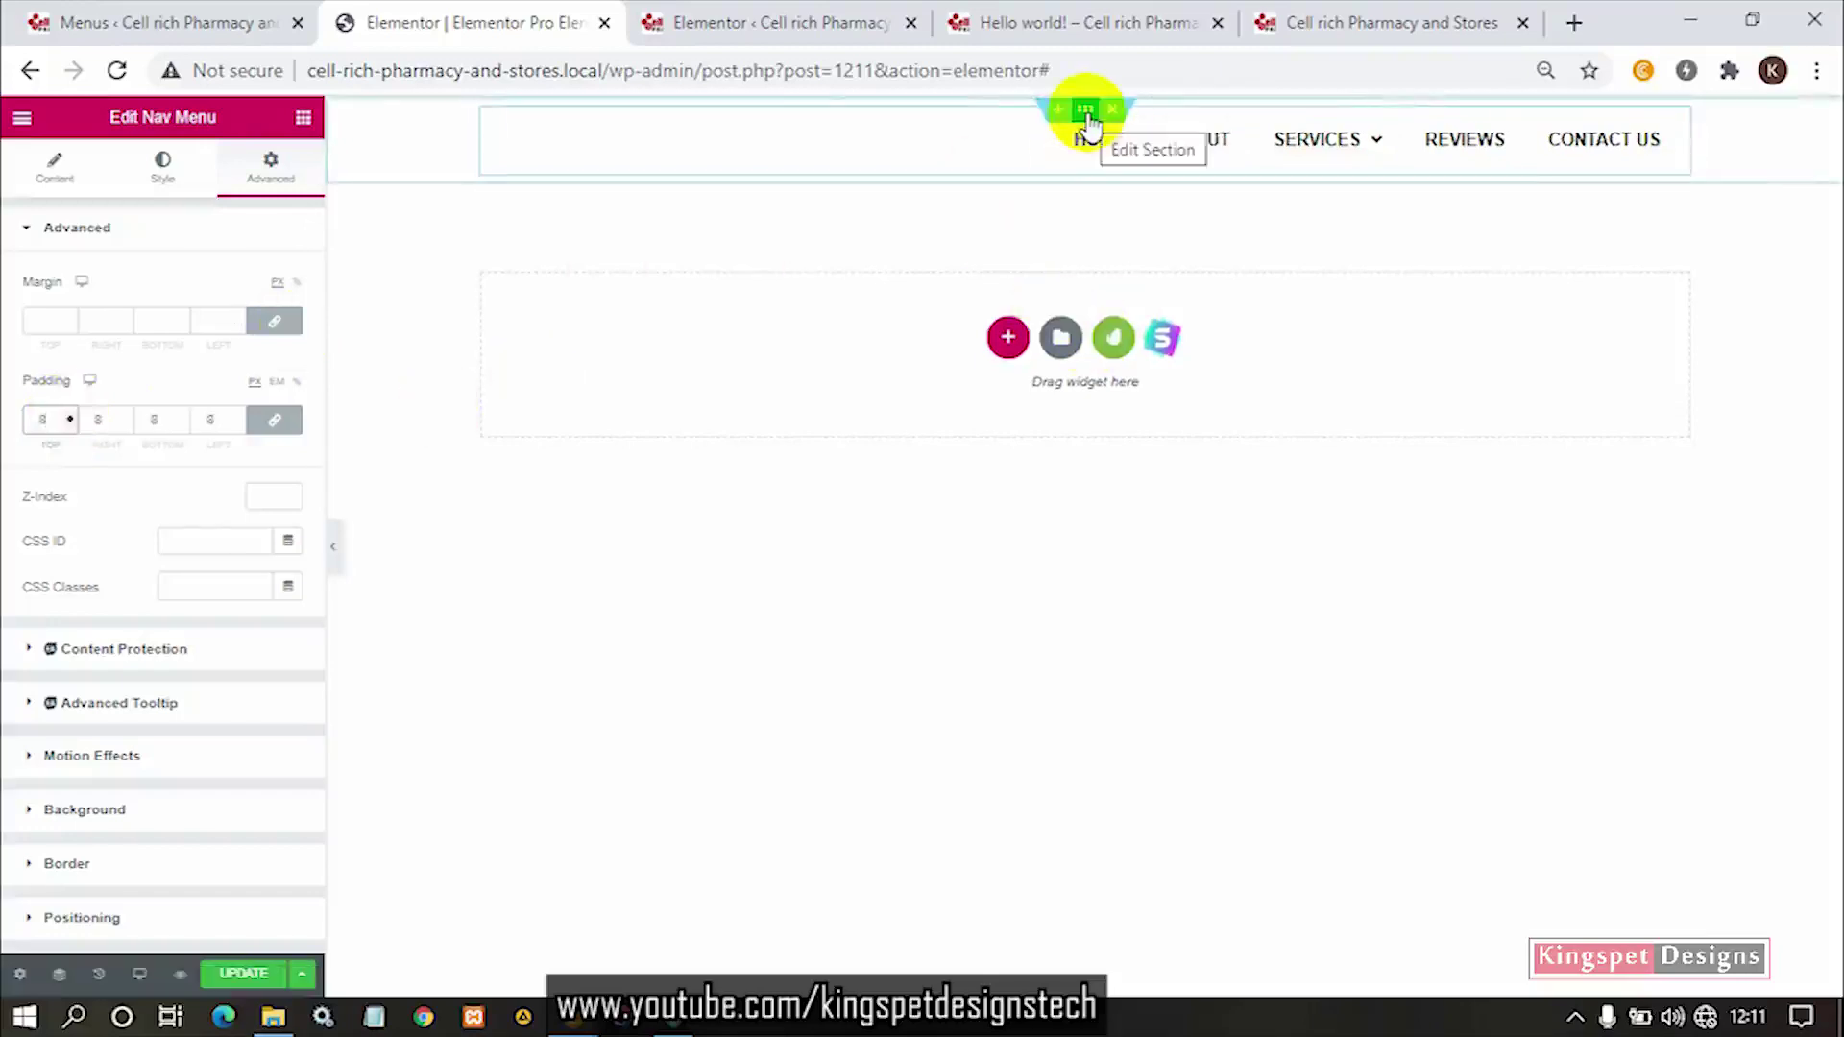
click(1086, 114)
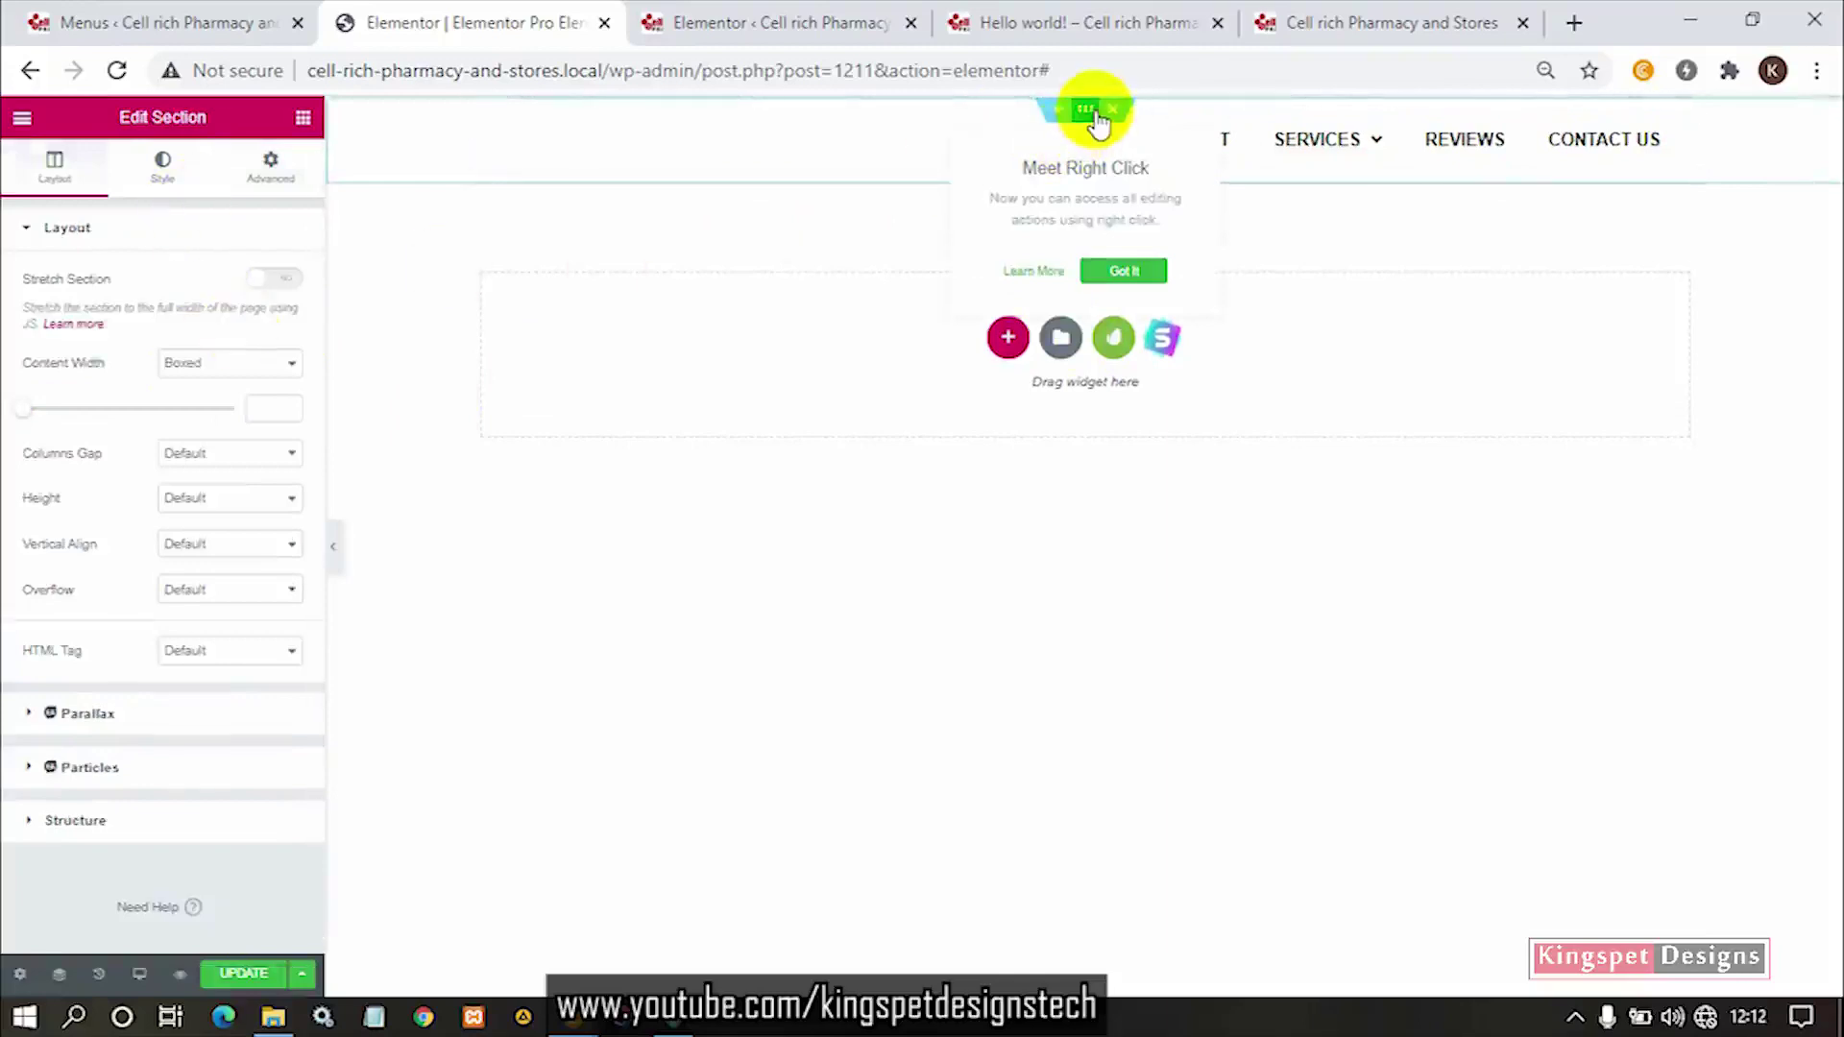
click(168, 184)
click(204, 332)
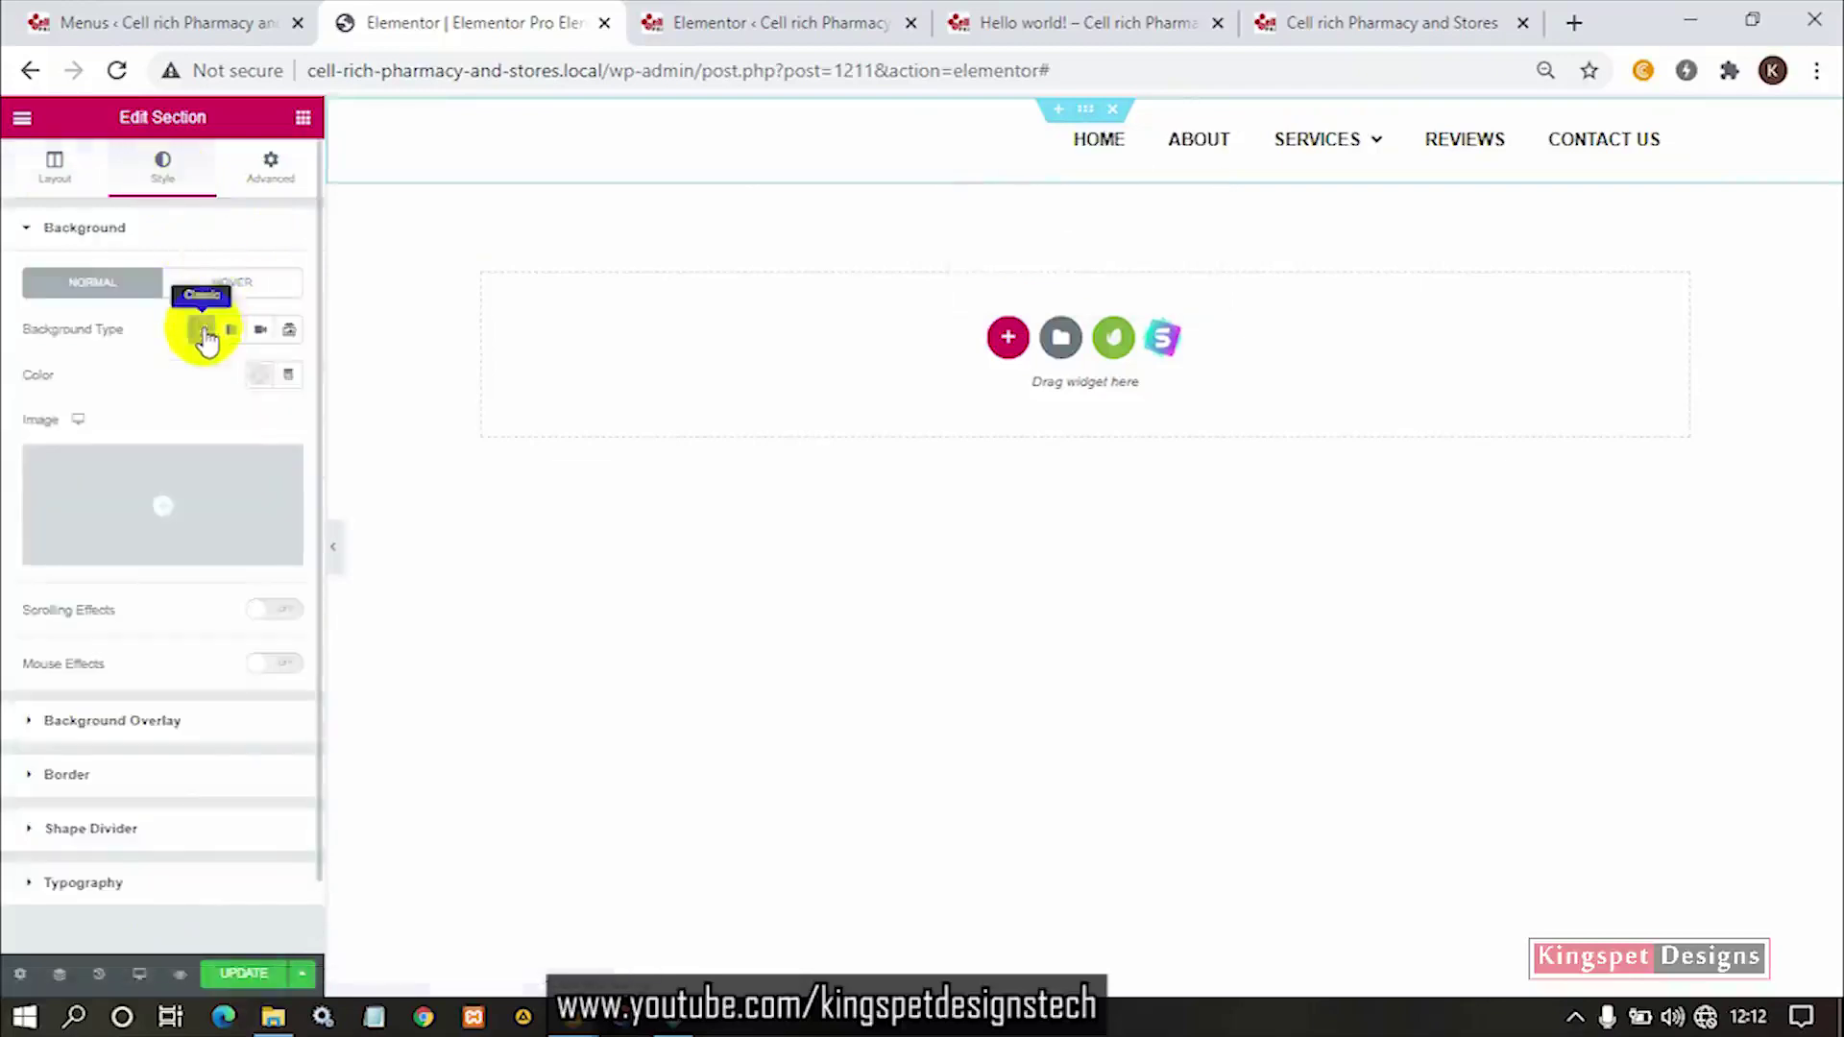
Give the nav menu's section a dark red background color.
click(257, 374)
drag(385, 485, 413, 485)
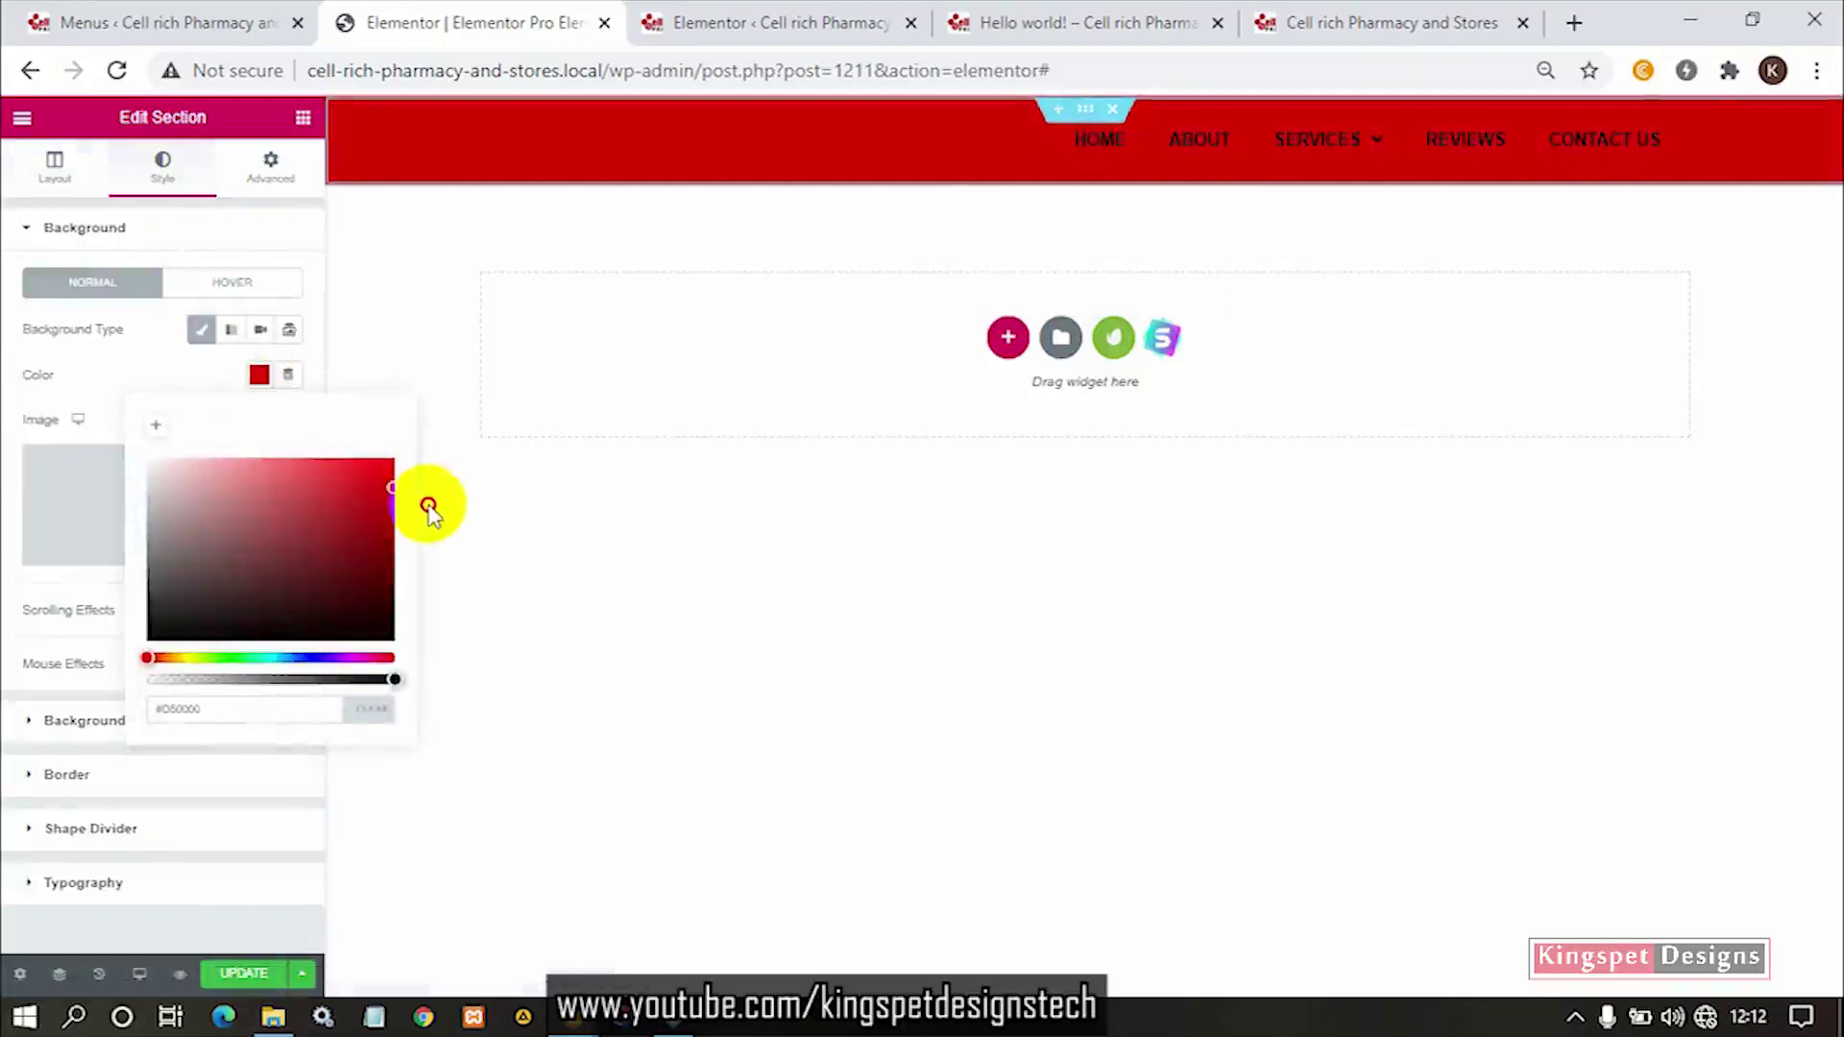
drag(363, 509, 399, 518)
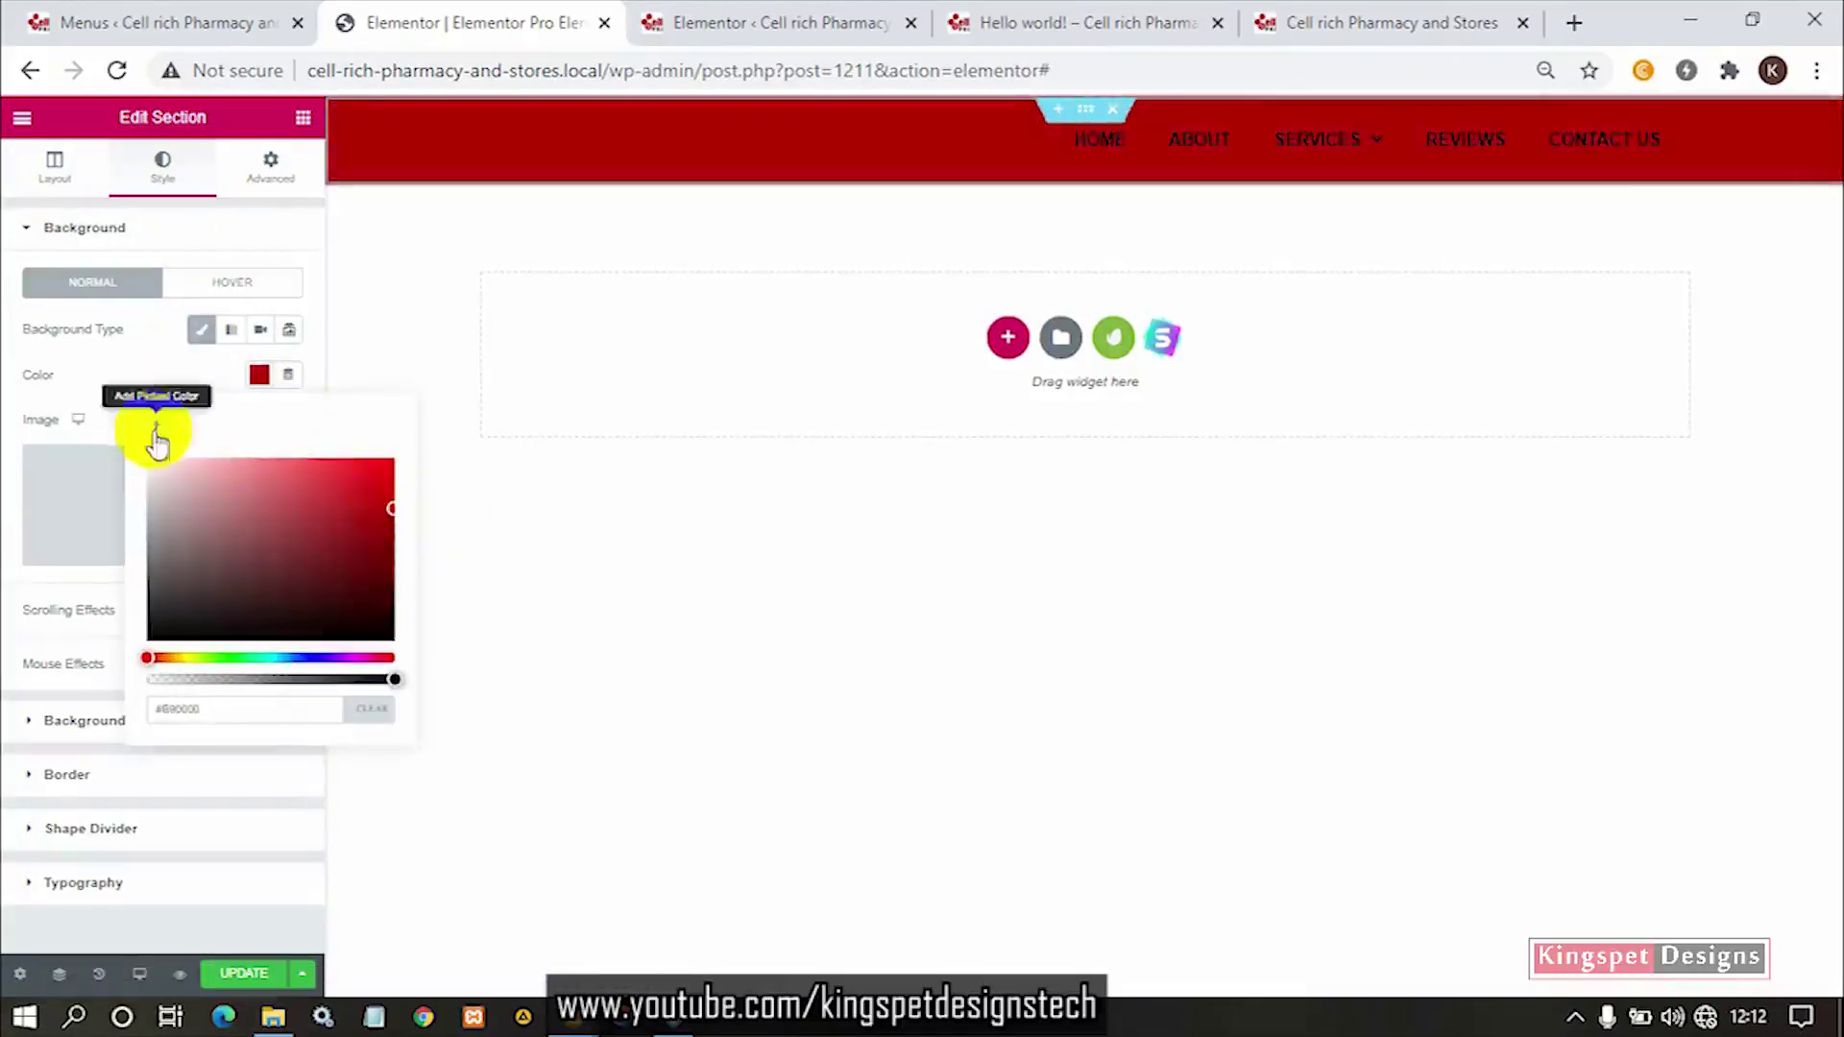
click(157, 378)
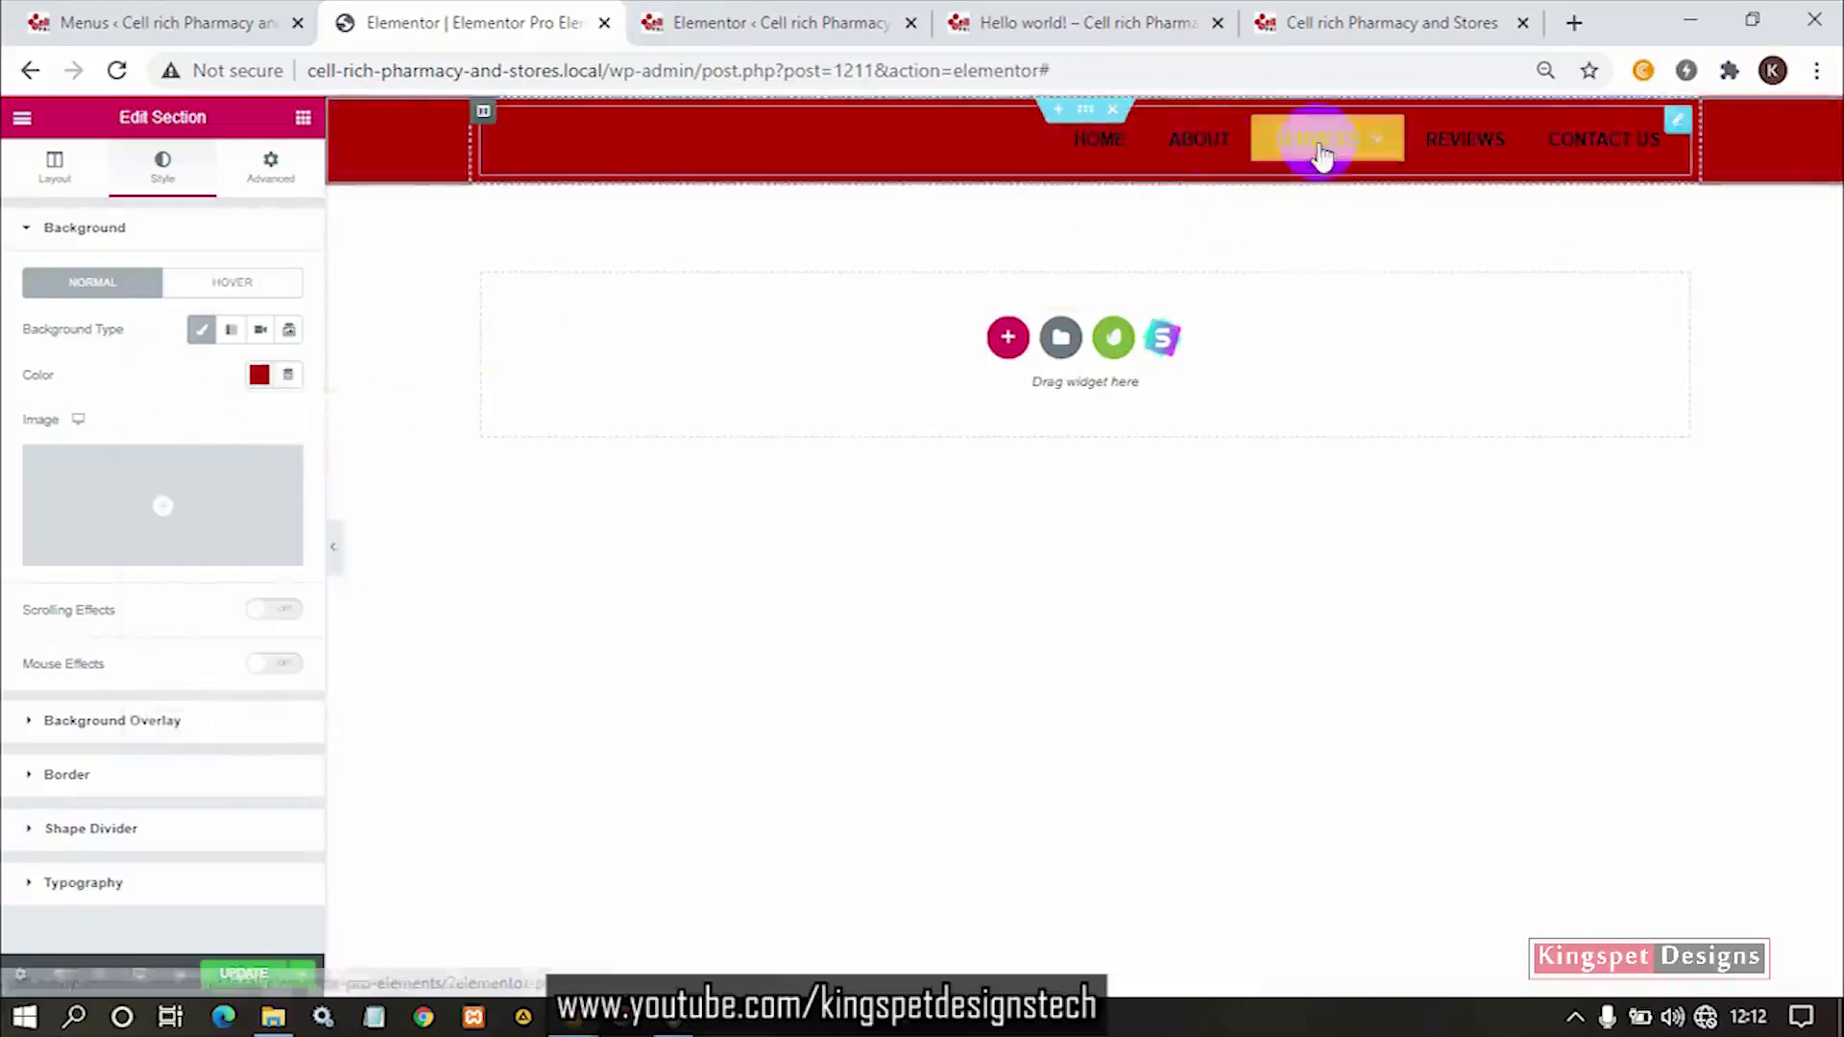
click(260, 374)
drag(346, 522, 376, 536)
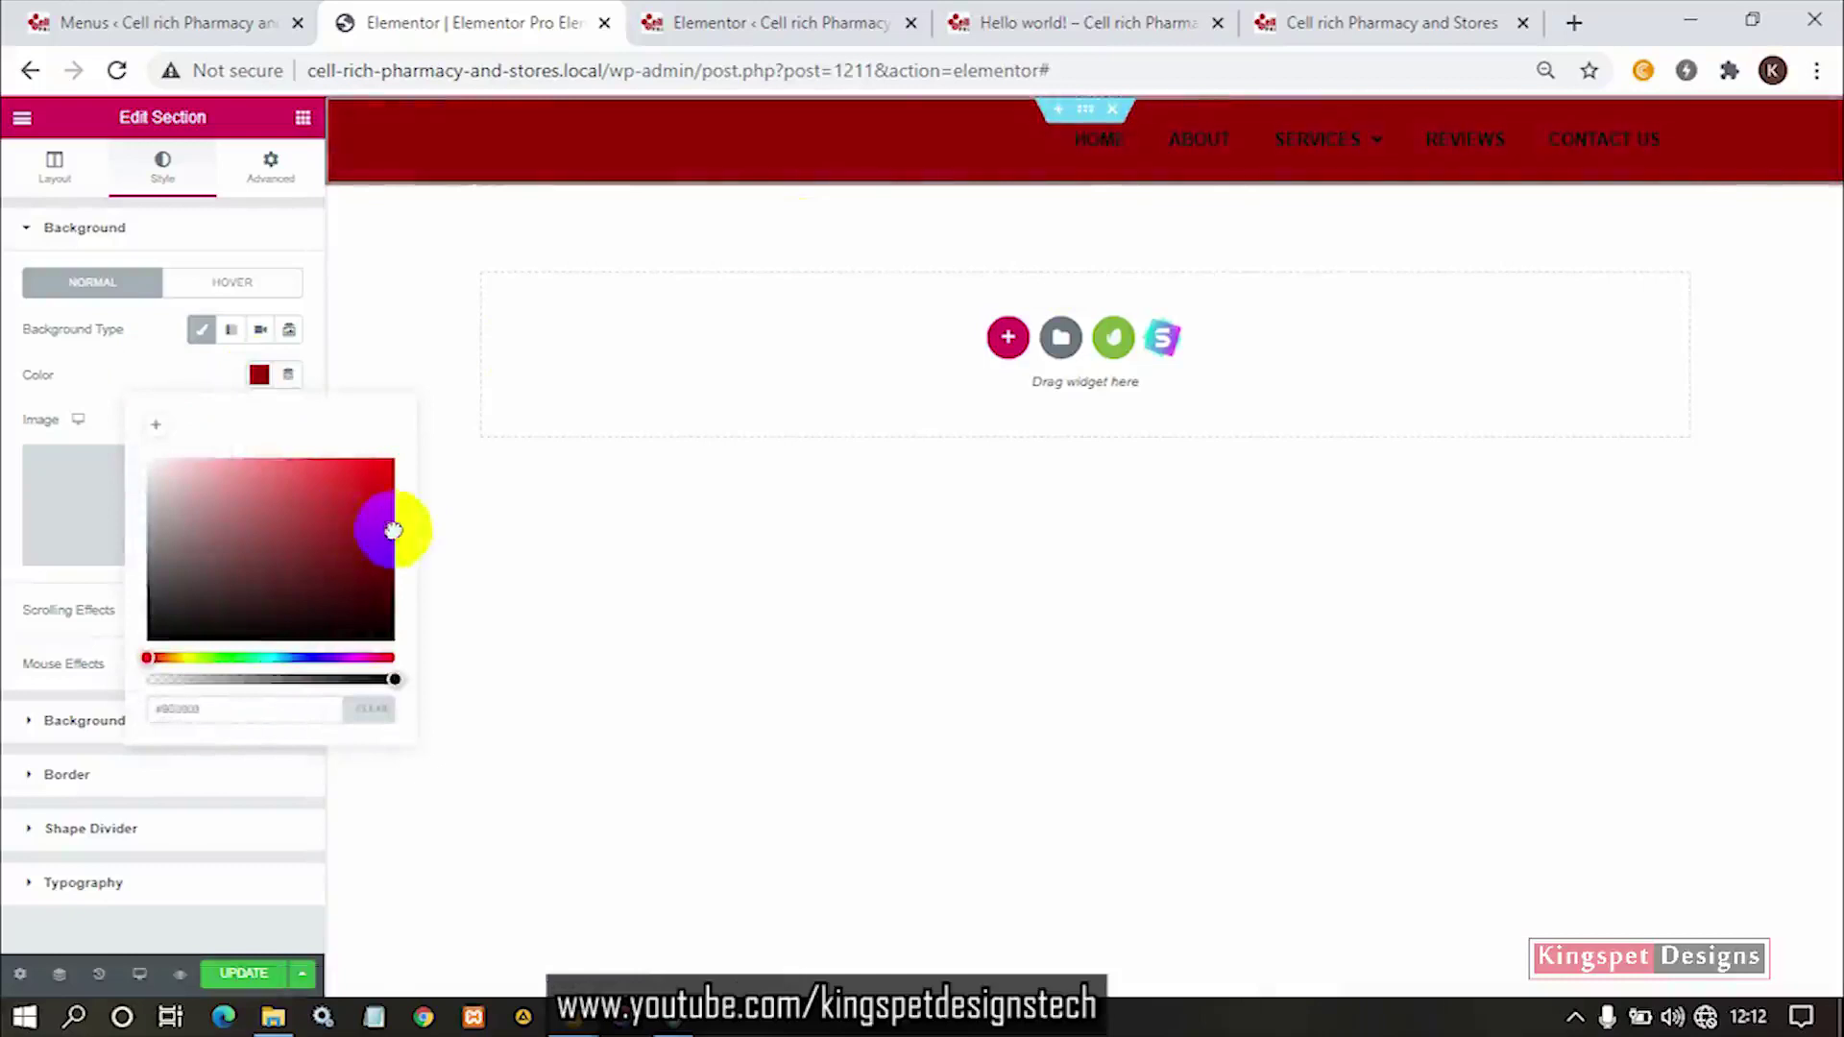
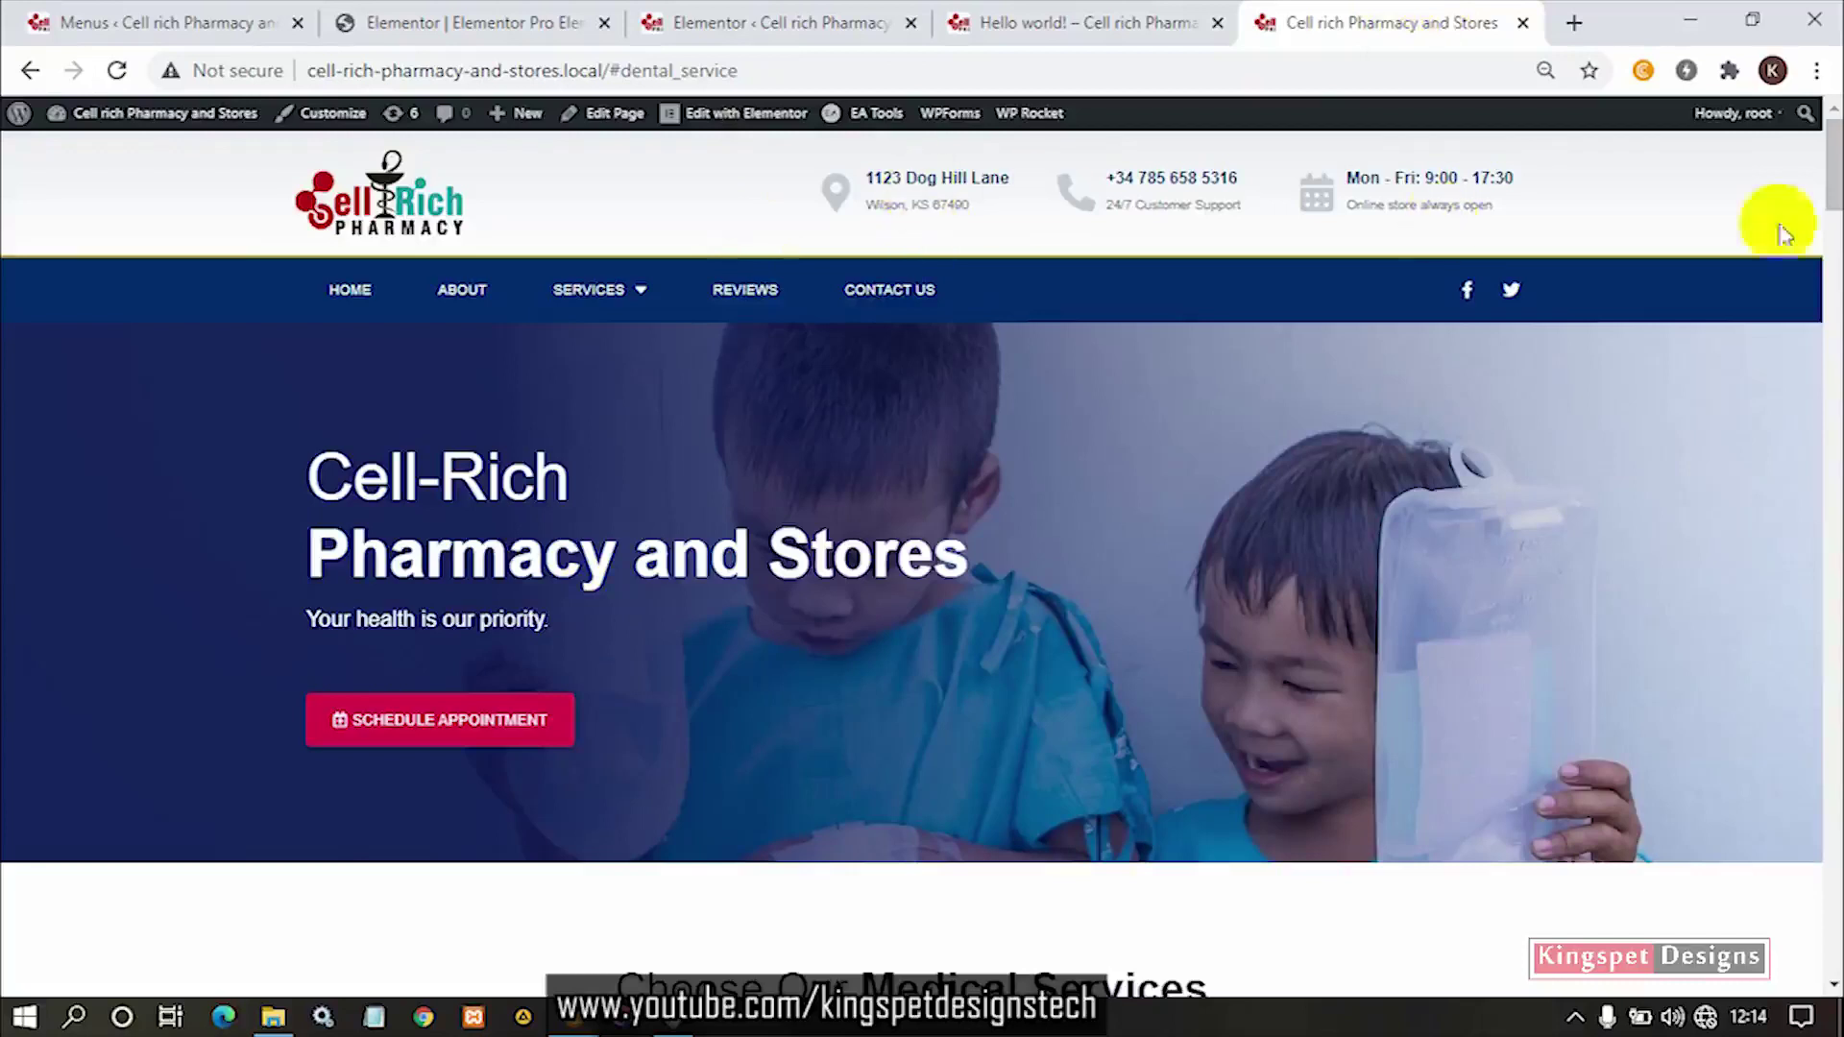
Check how the live site's header behaves when the page moves, and return to the header template in the Elementor editor.
scroll(1533, 317, down, 8)
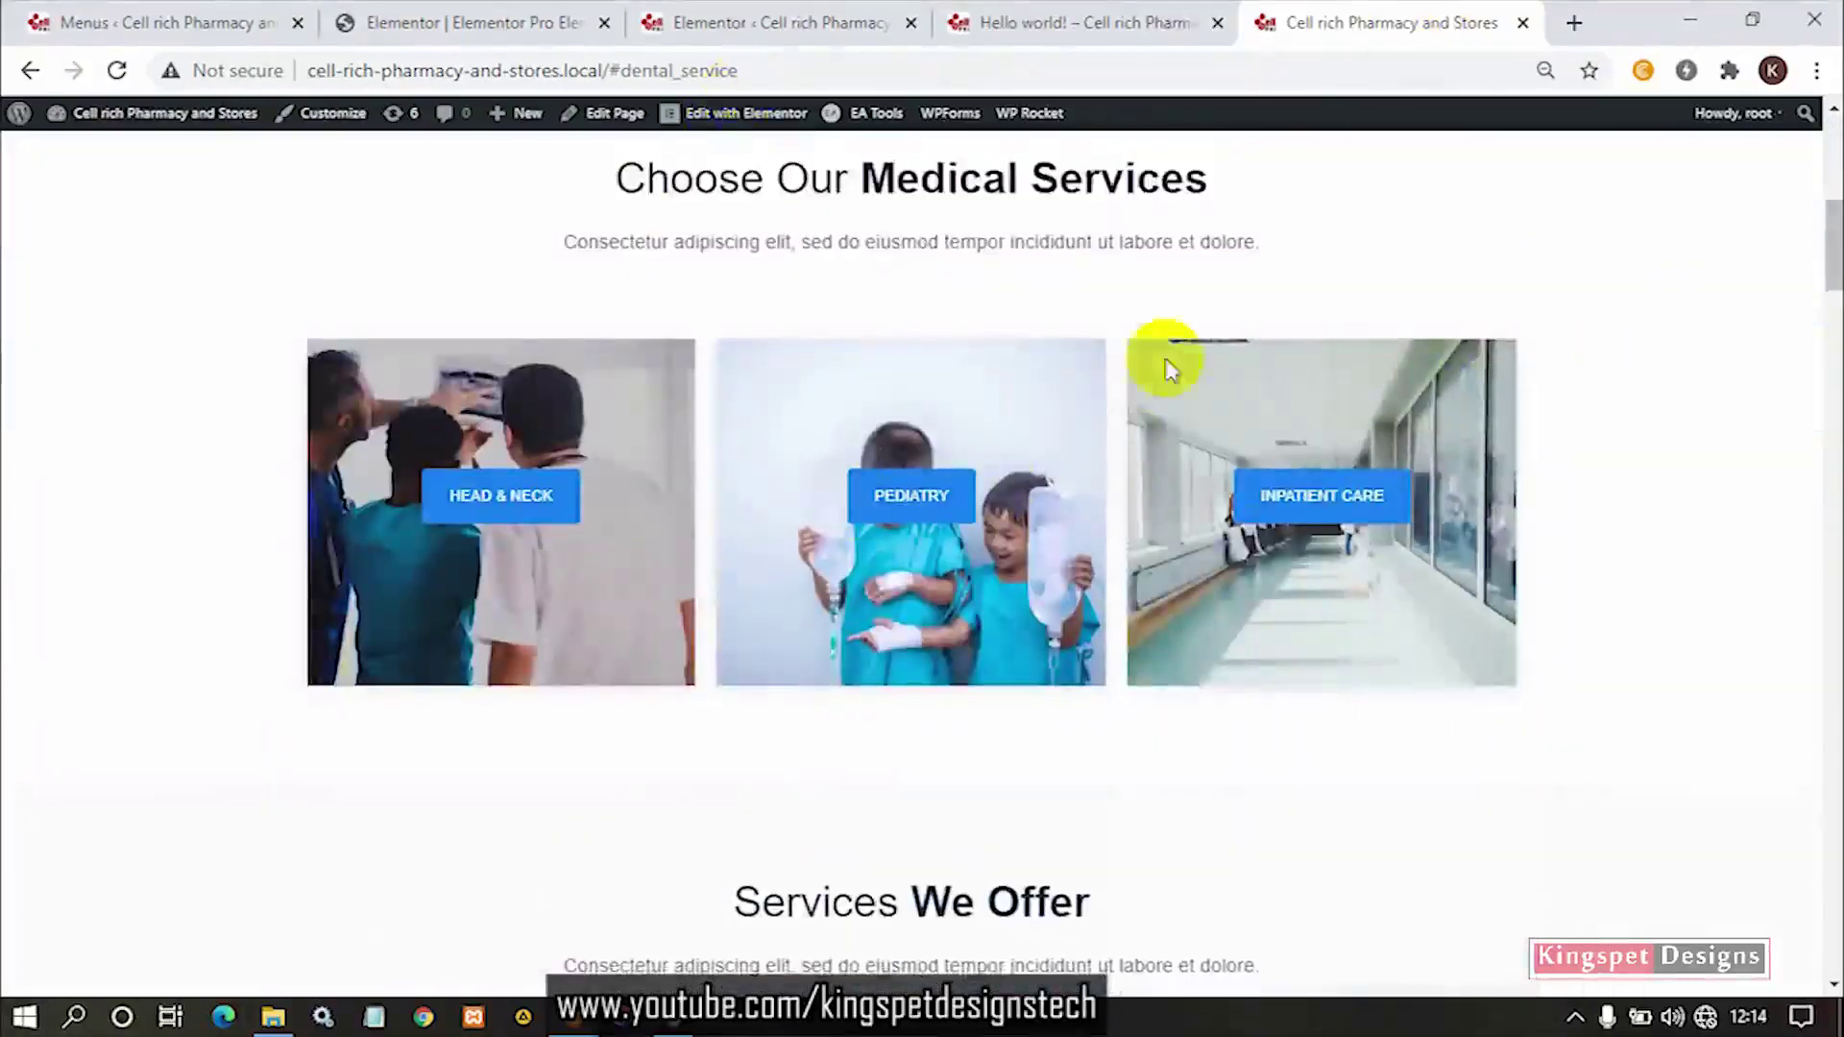
scroll(1515, 461, up, 8)
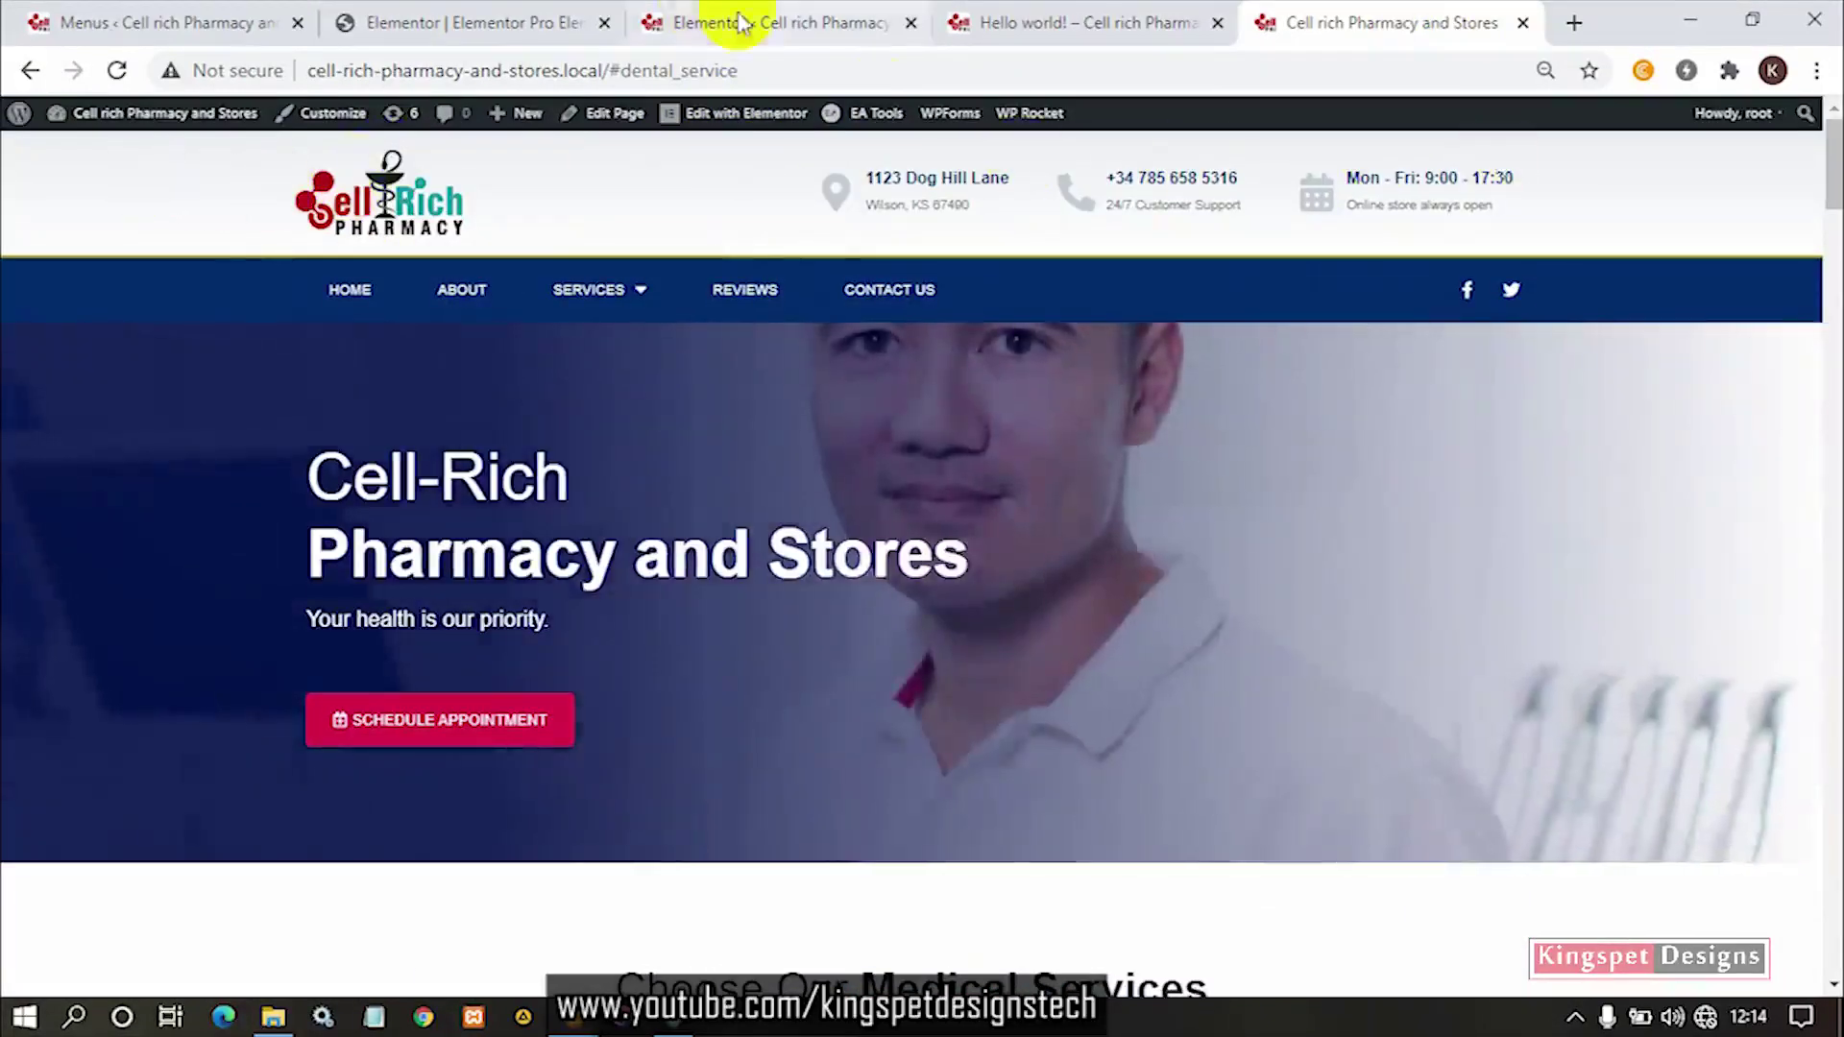
click(720, 20)
click(509, 12)
Set the nav menu's Sticky motion effect to Top.
click(221, 444)
click(124, 476)
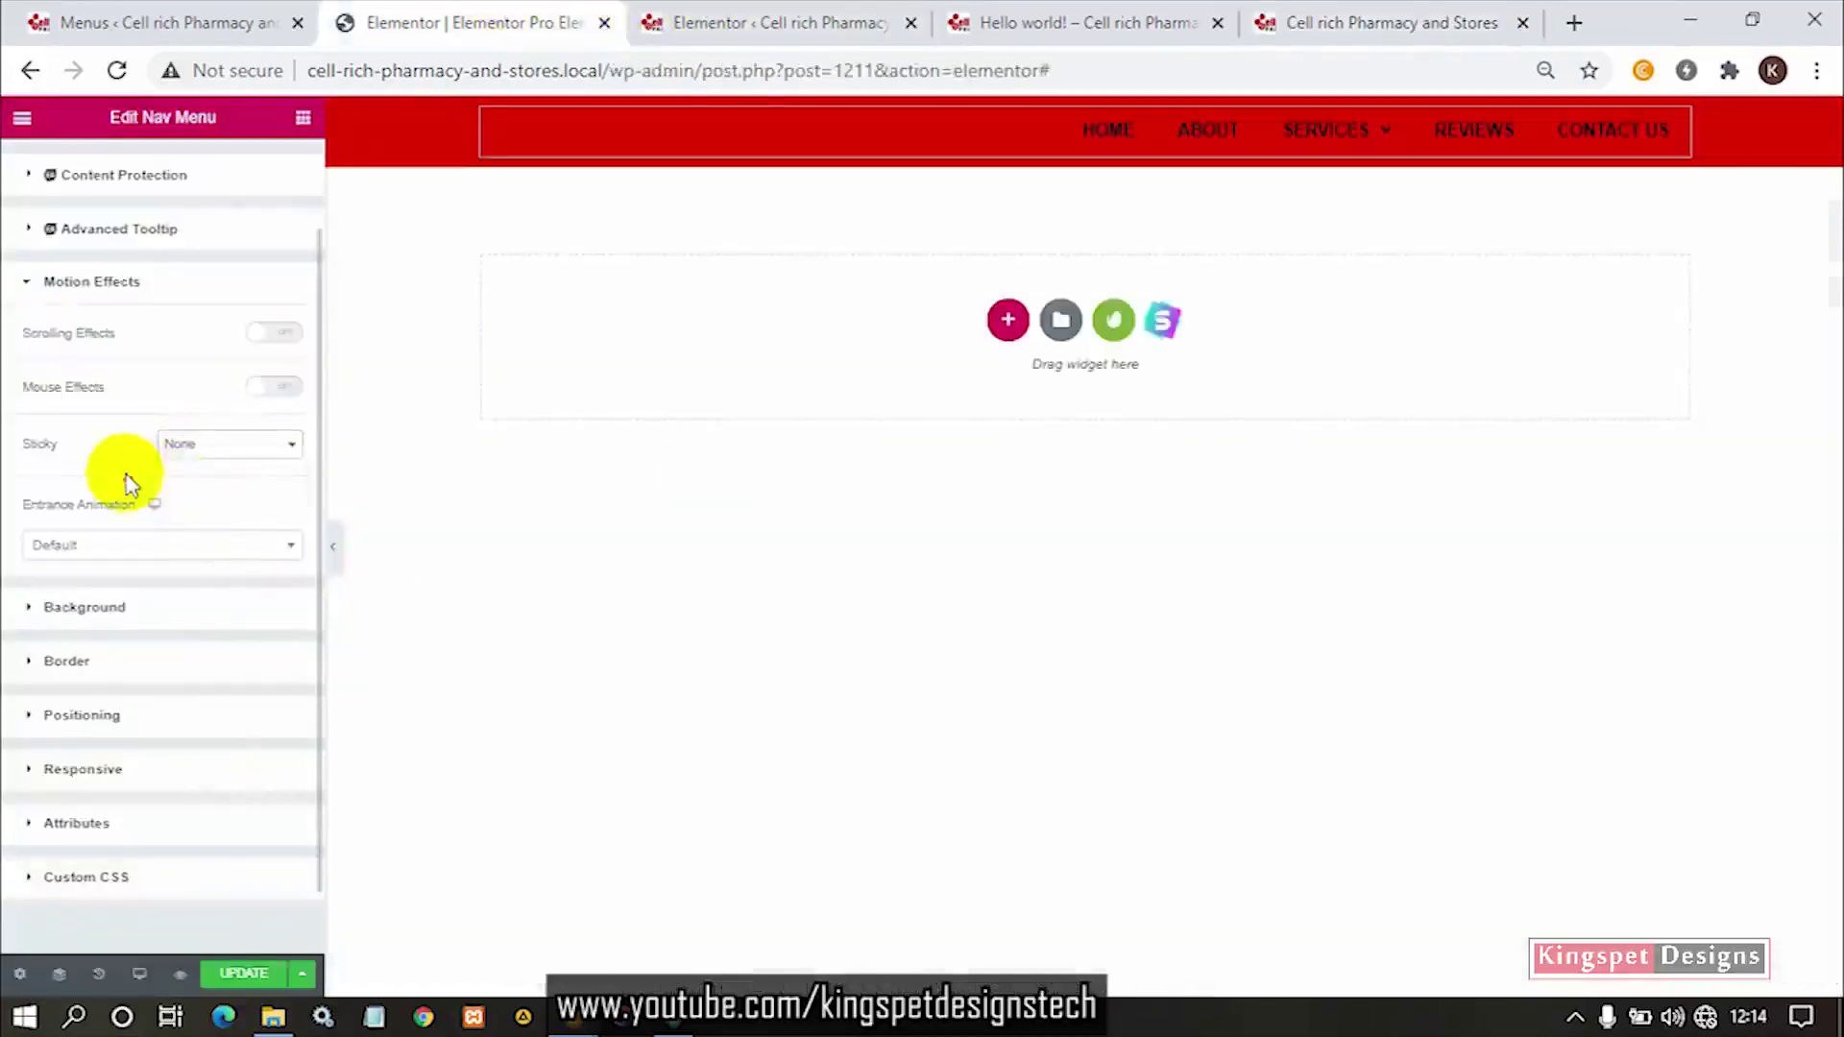
click(225, 486)
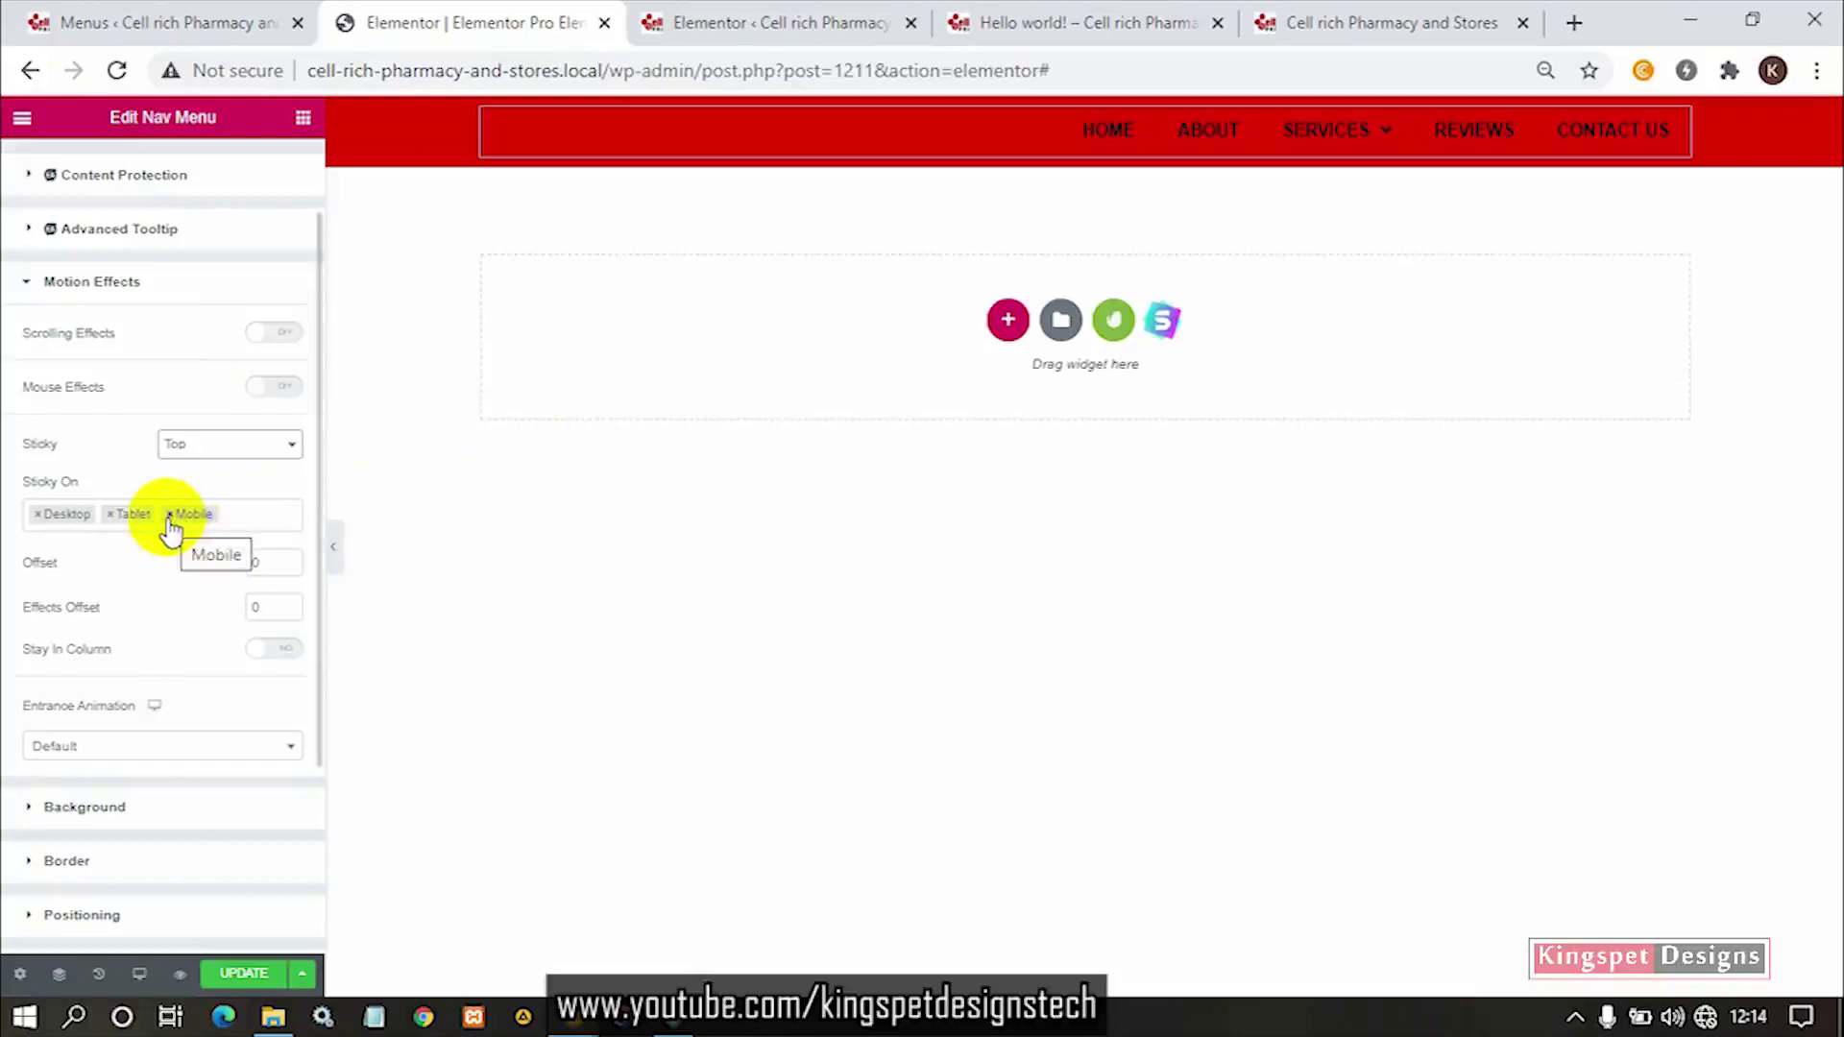
Preview the header in mobile view and return the preview to desktop.
click(141, 976)
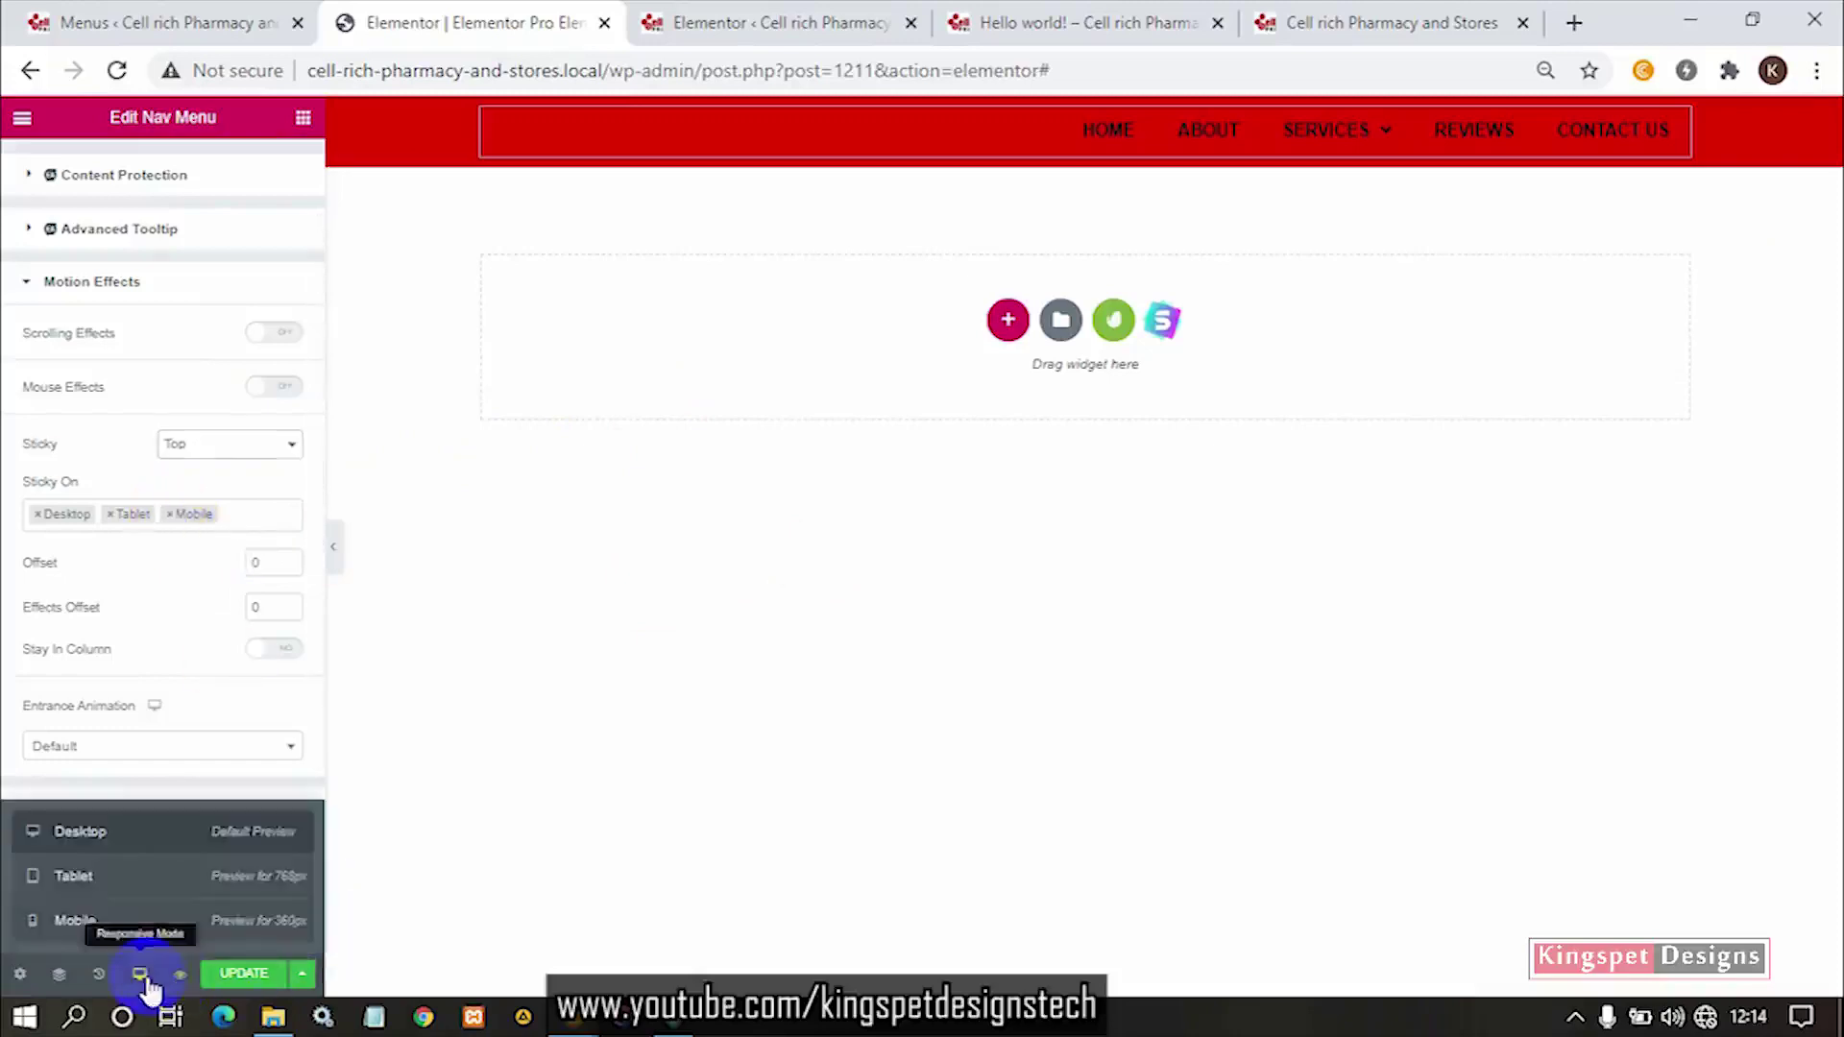
click(149, 917)
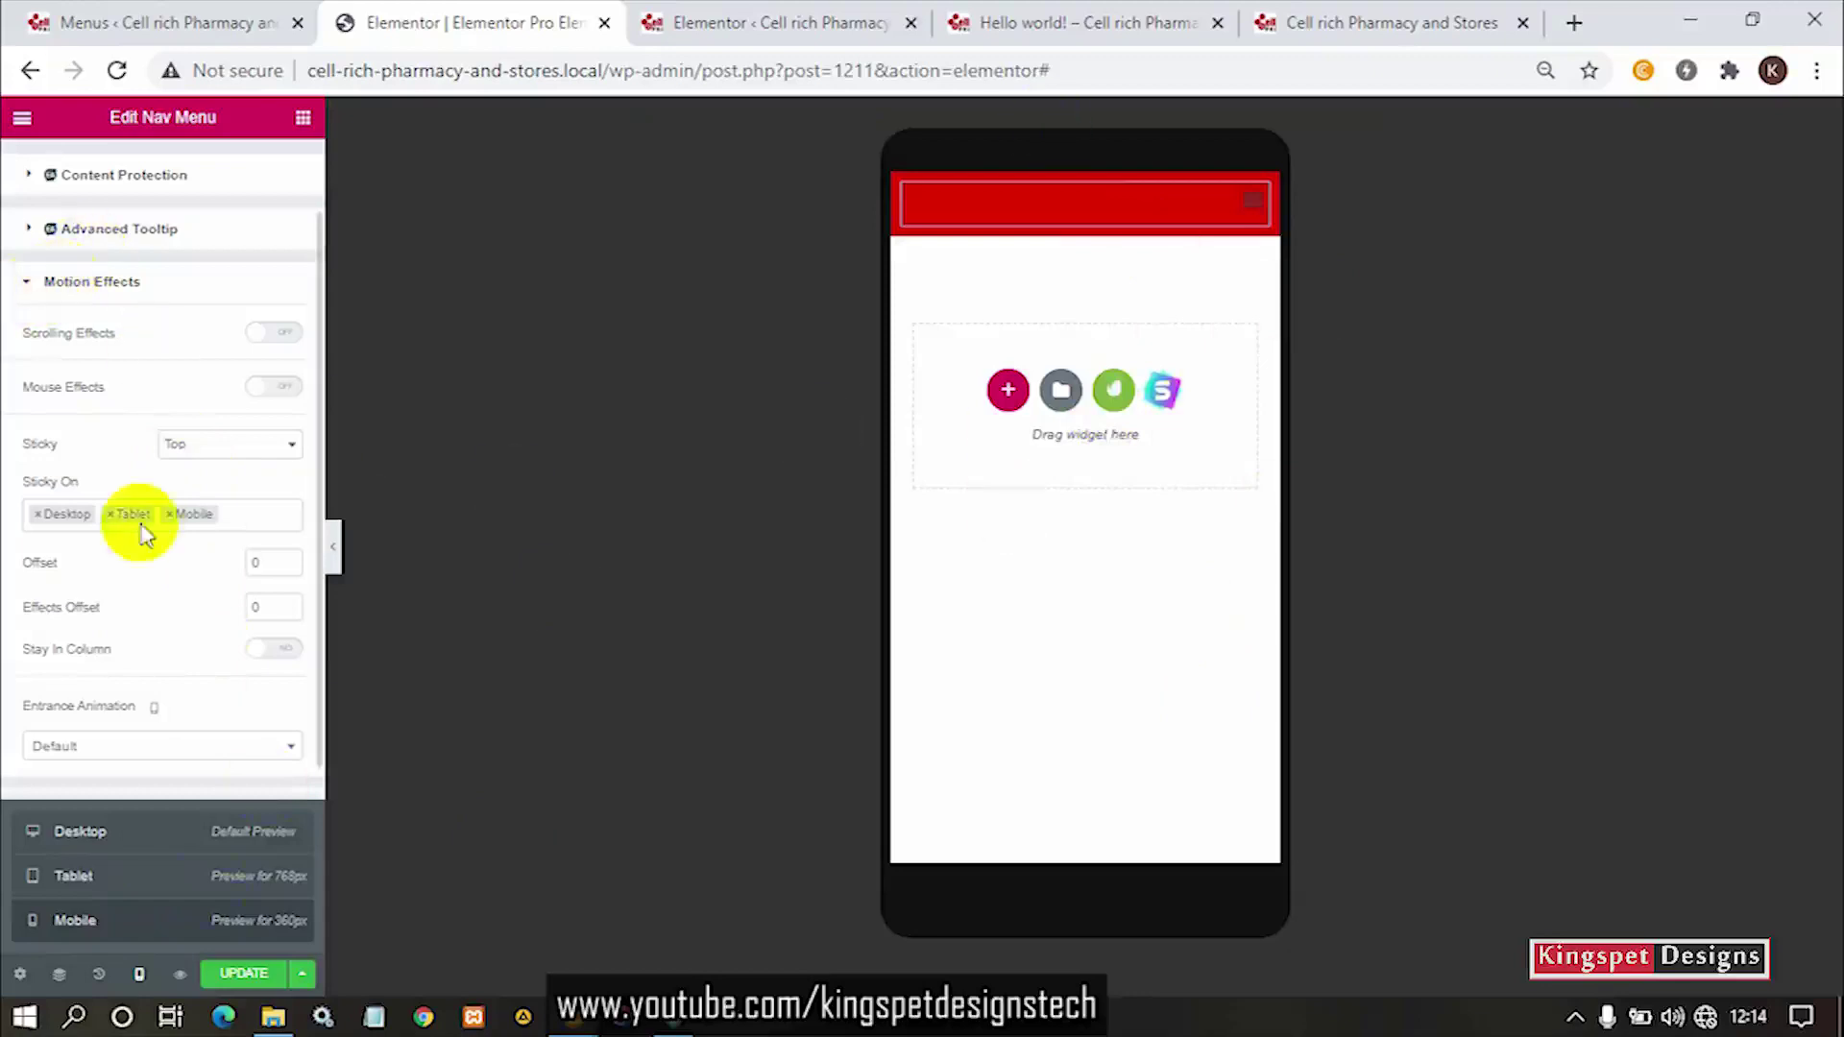
click(169, 843)
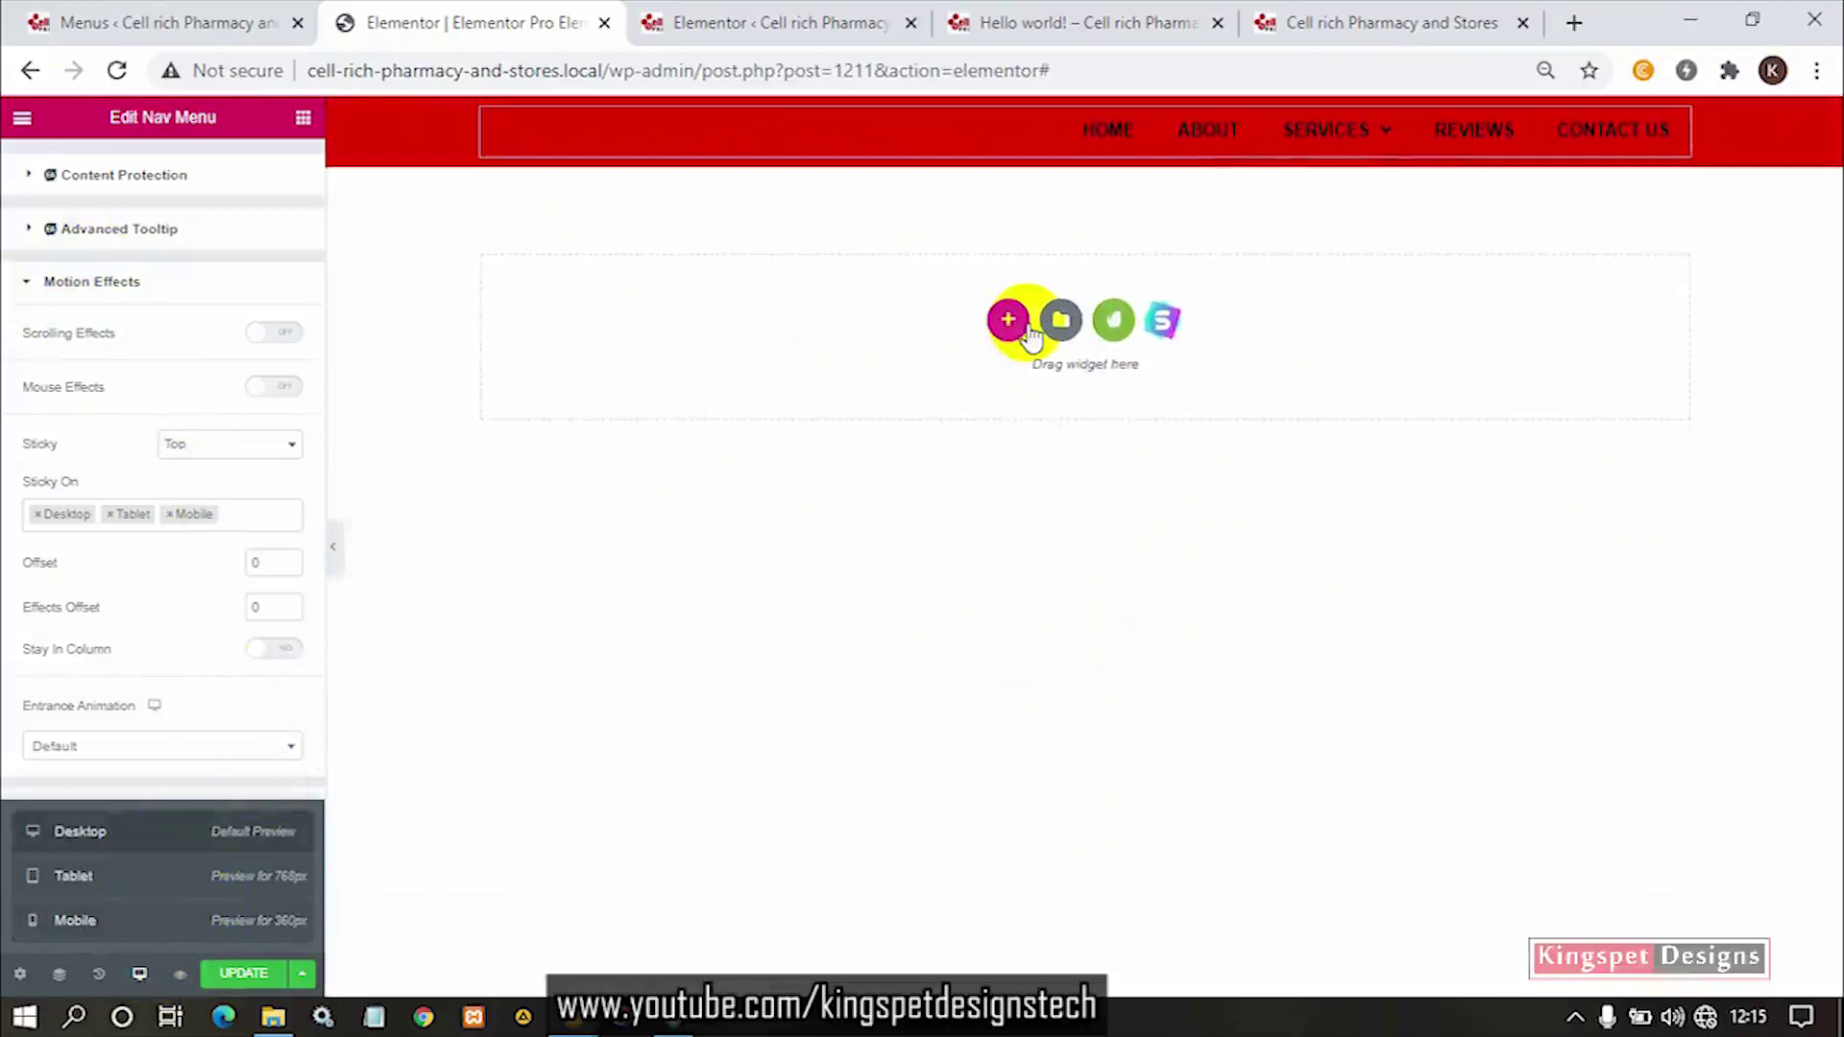
Insert the saved Home 1 template below the header, importing its document settings.
click(1075, 336)
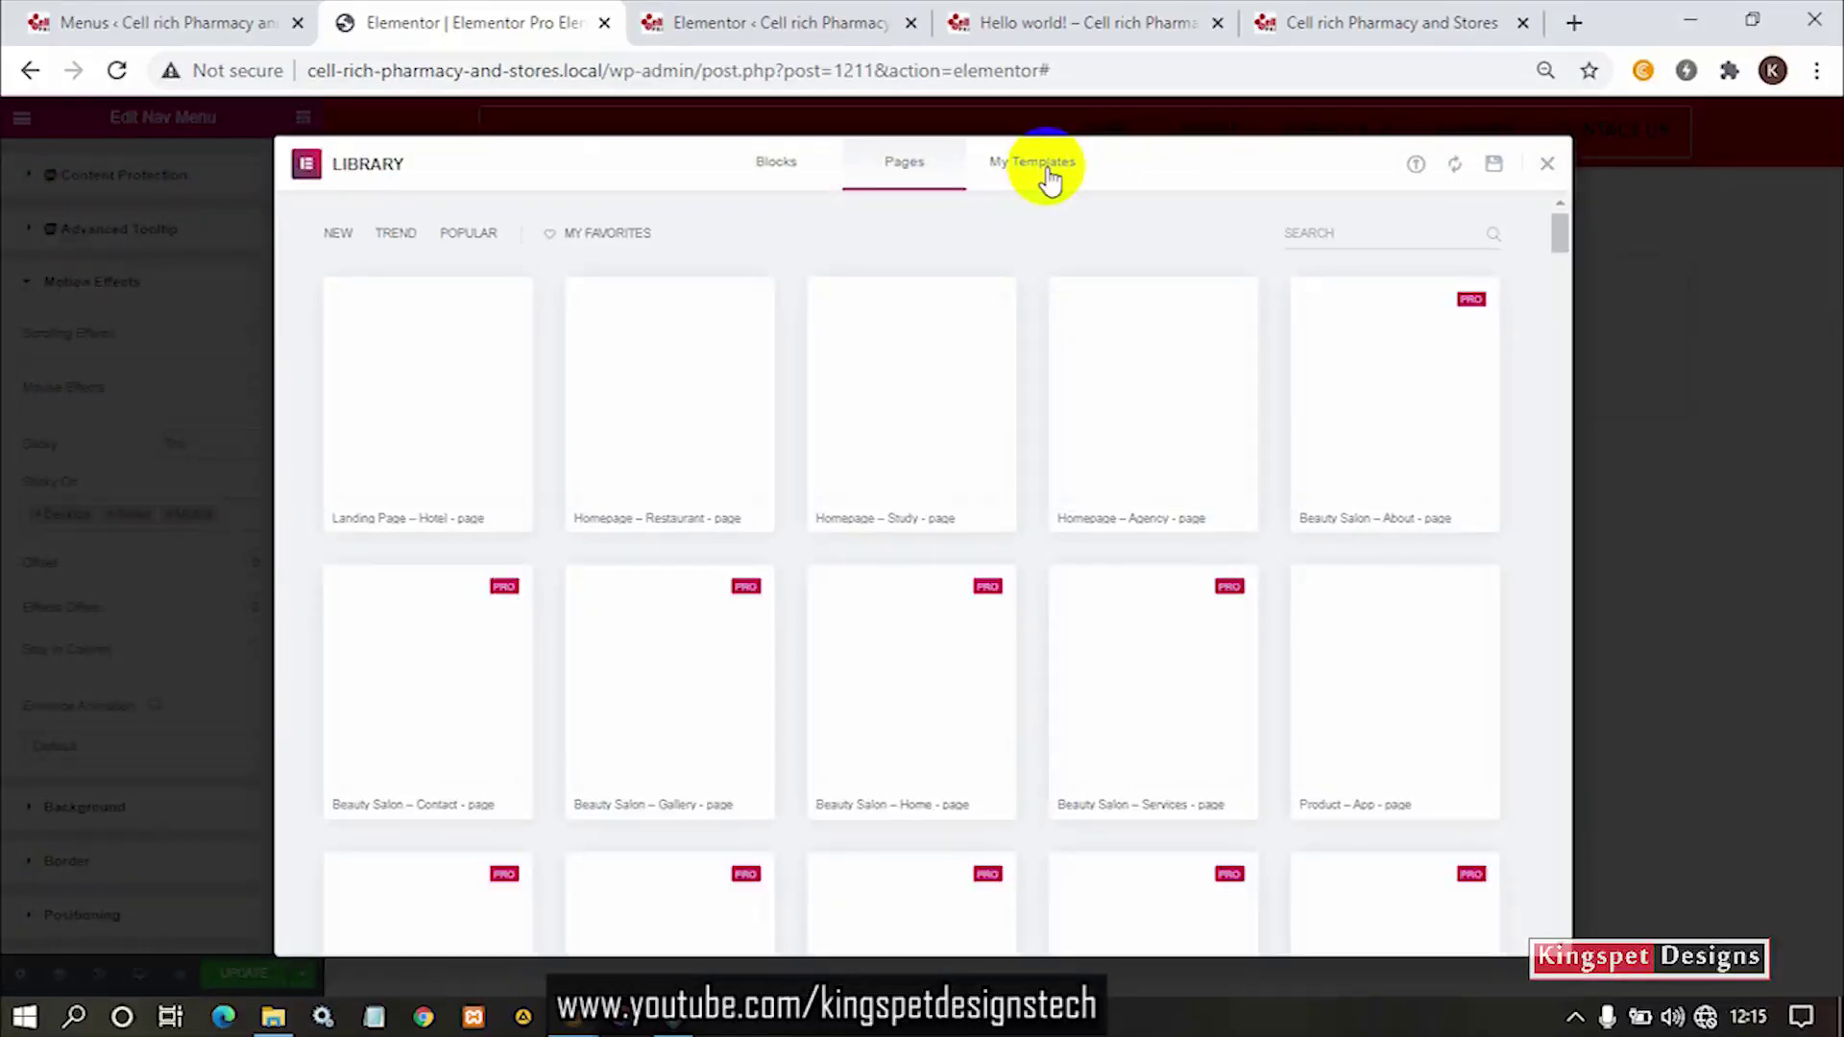
click(1050, 178)
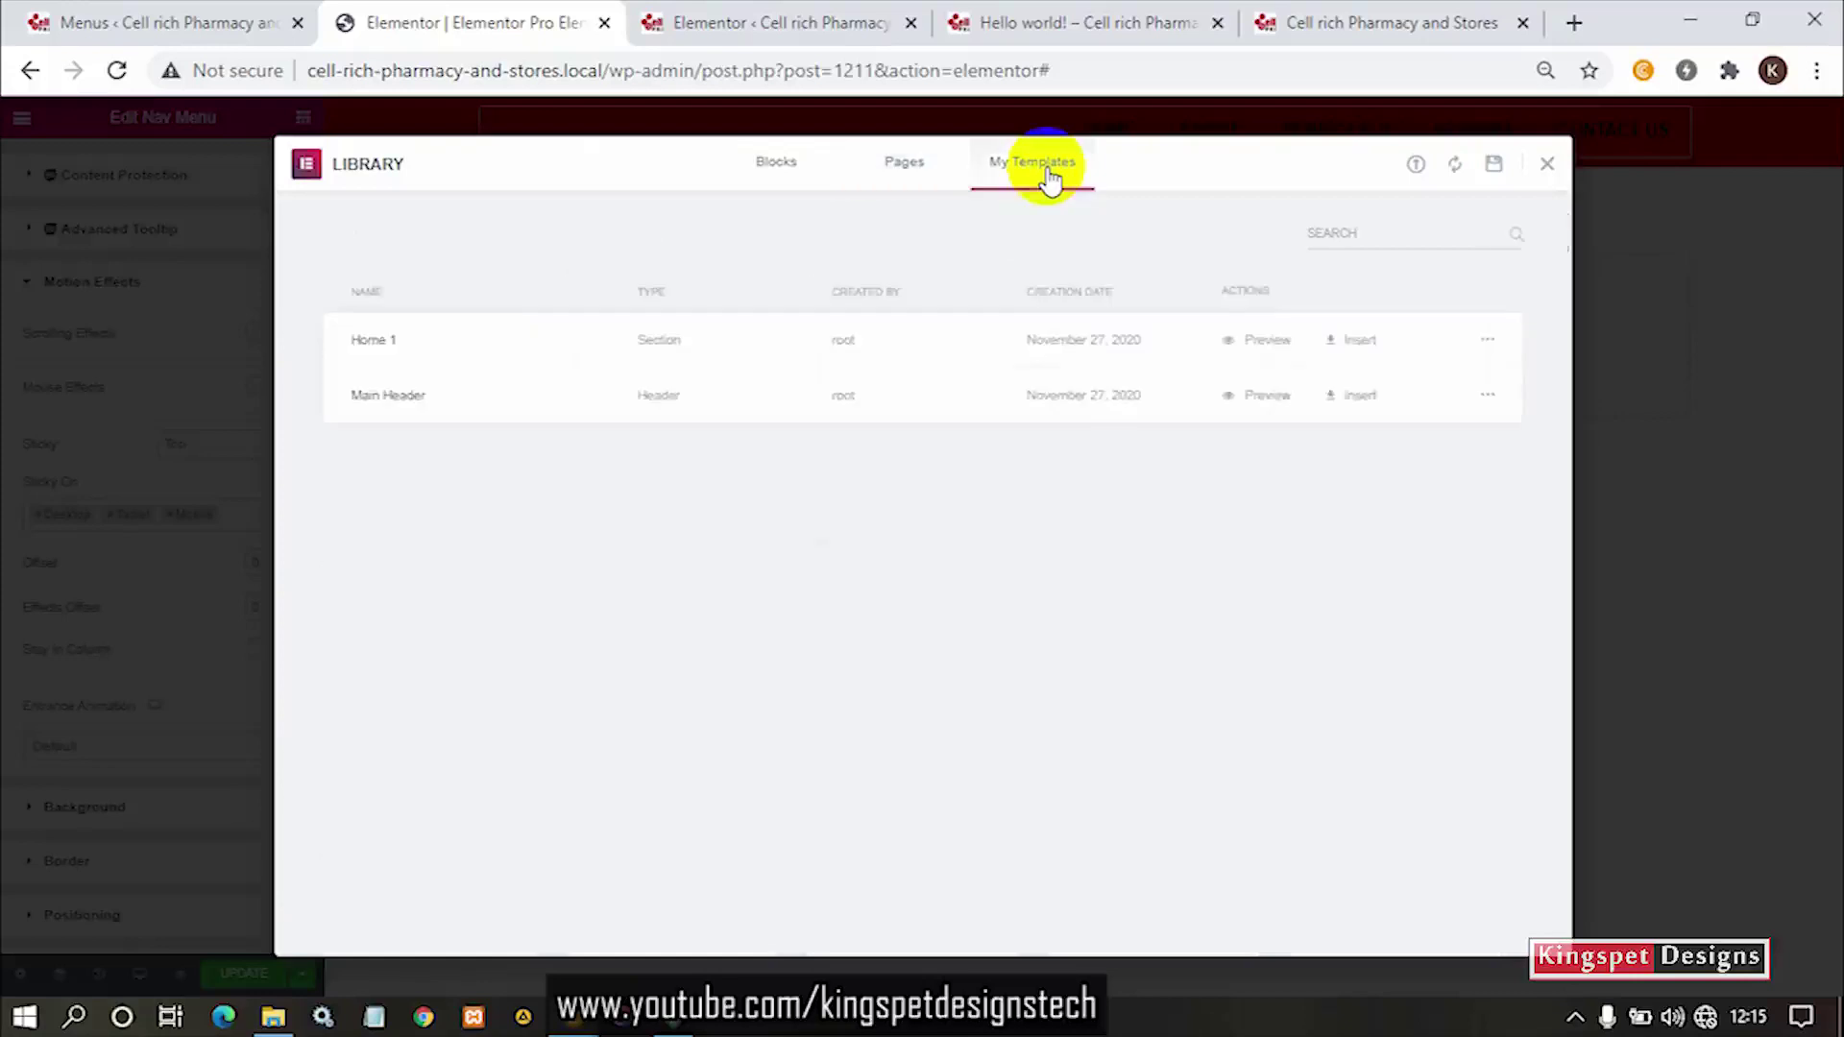
click(1349, 342)
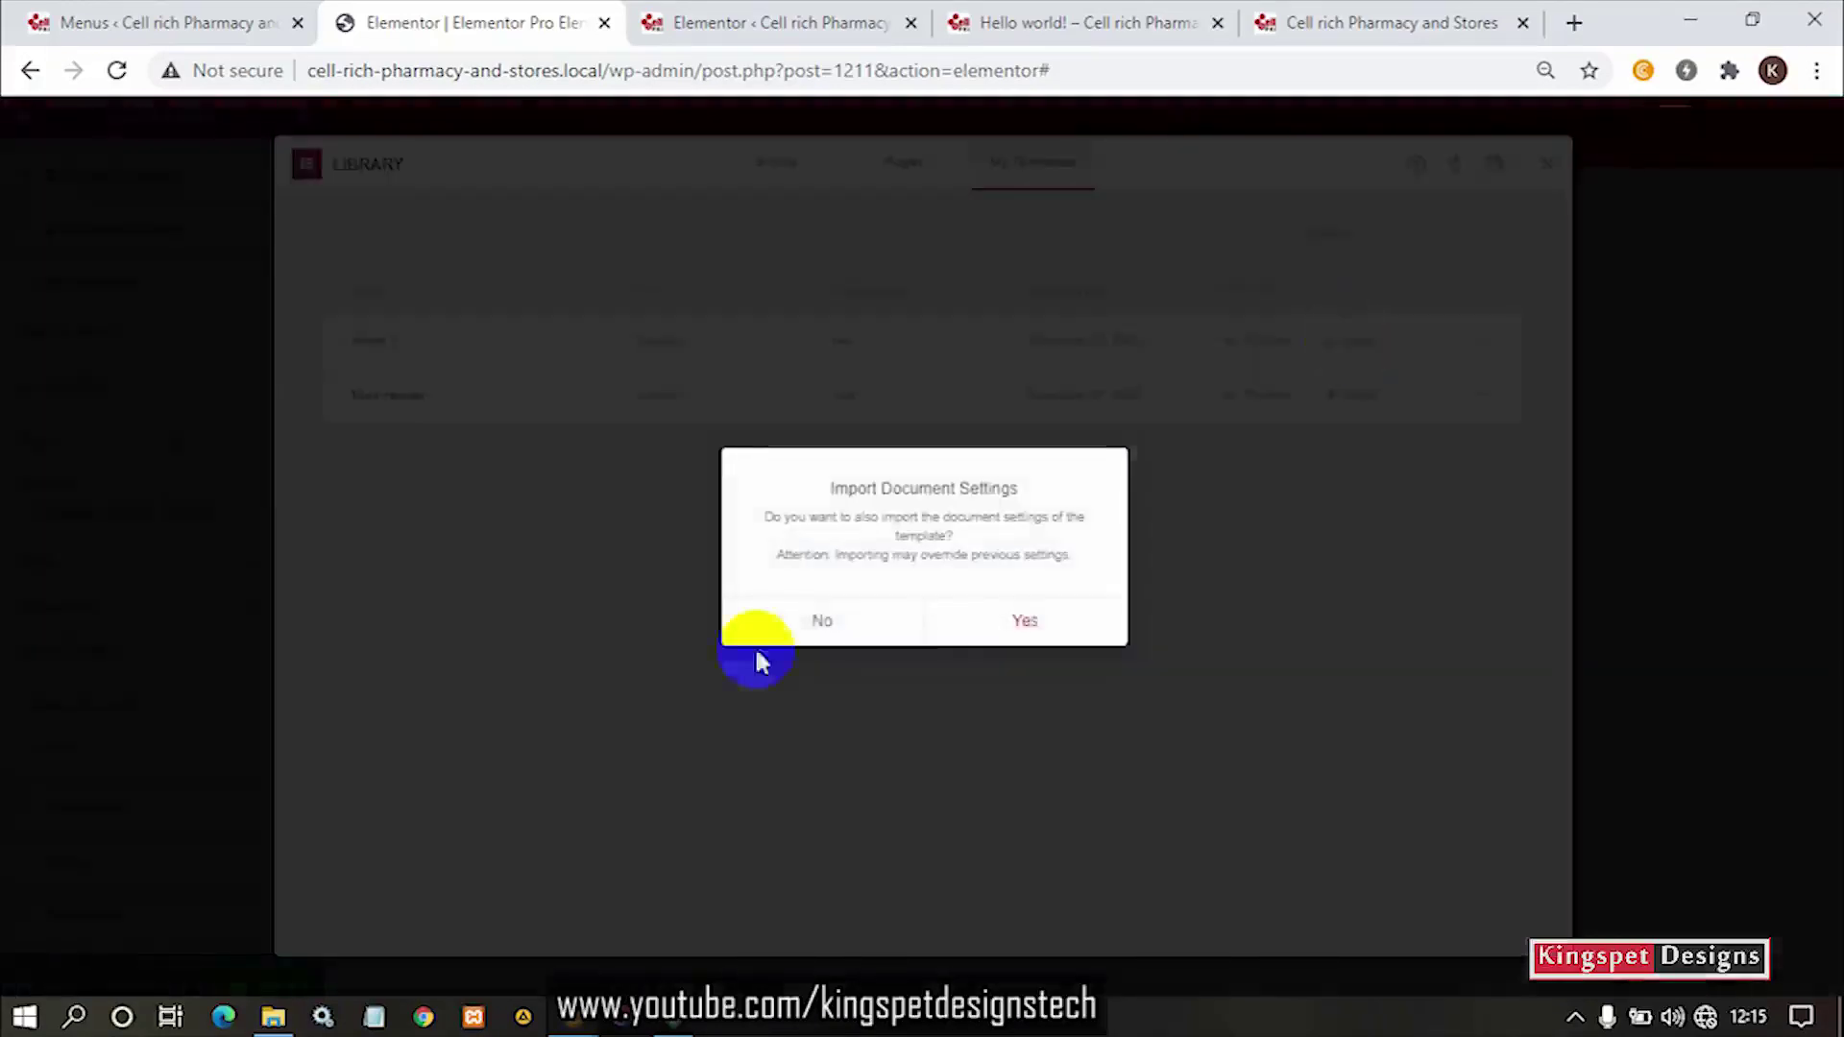
click(1026, 619)
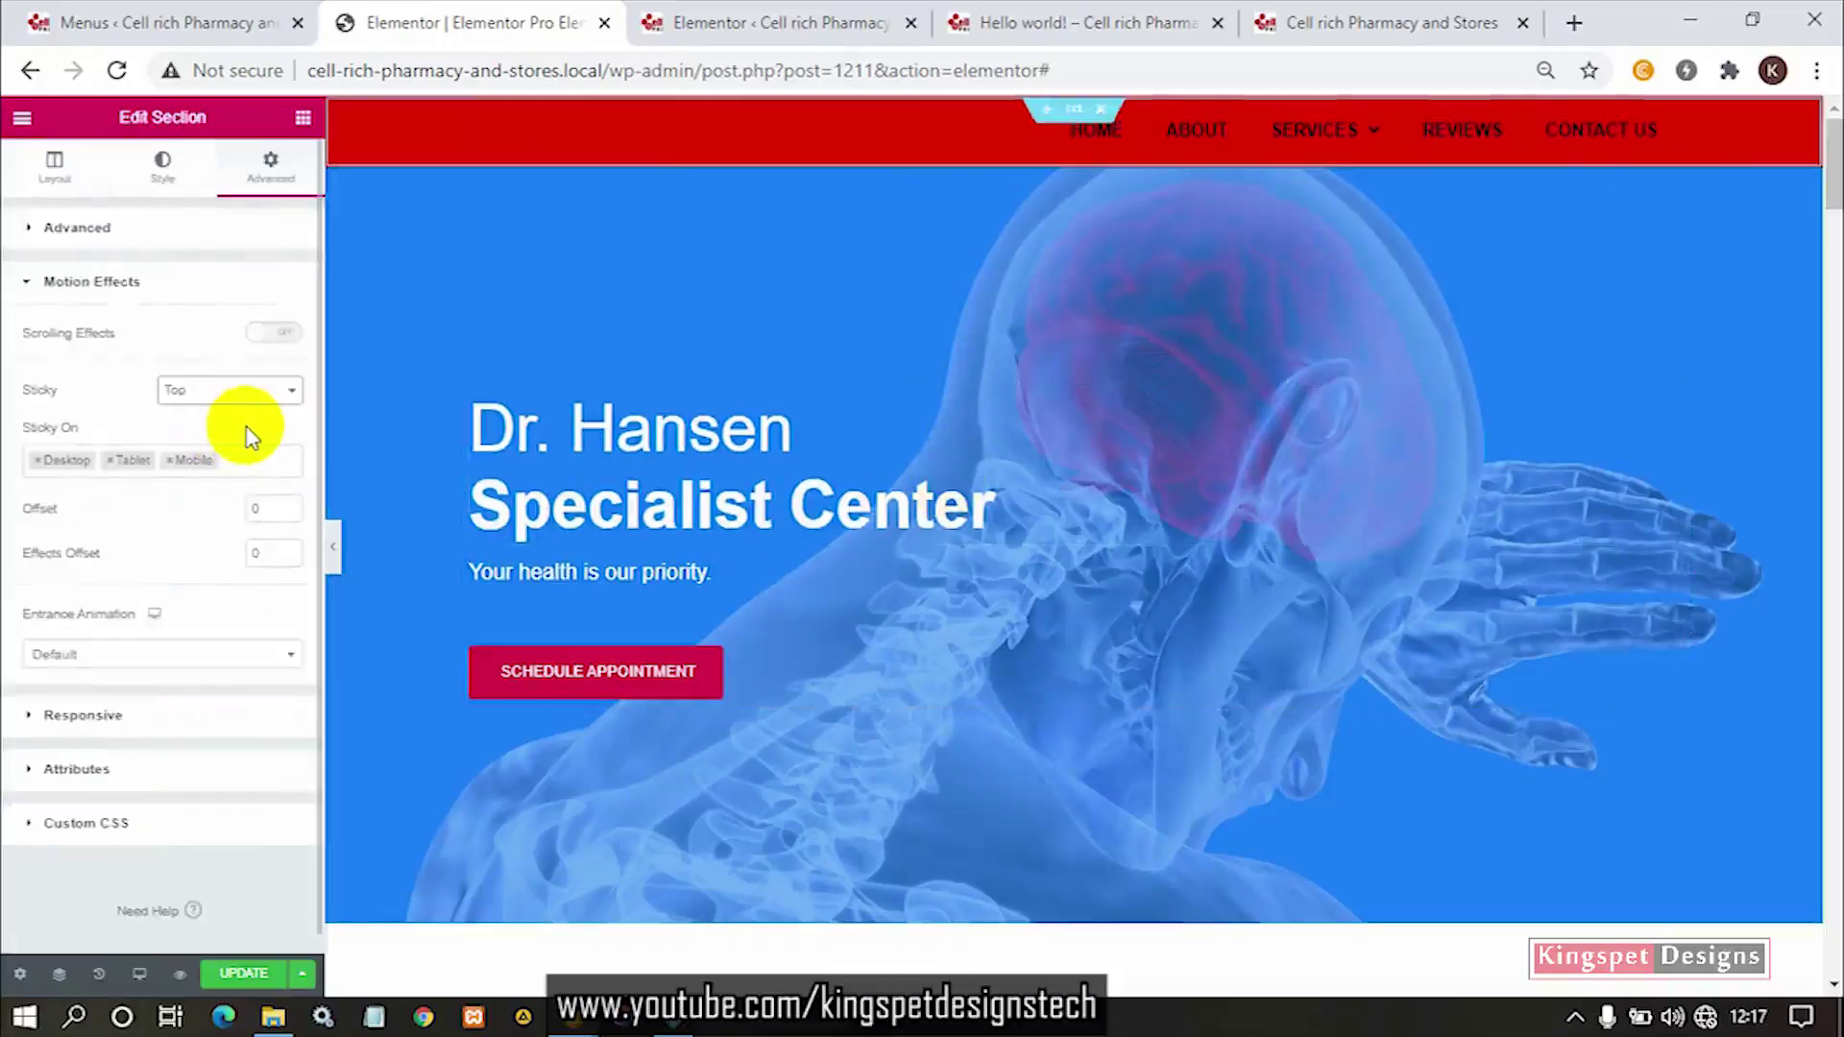
Check the sticky header along the full-width page, including the Services submenu, and bring the section settings back.
click(335, 550)
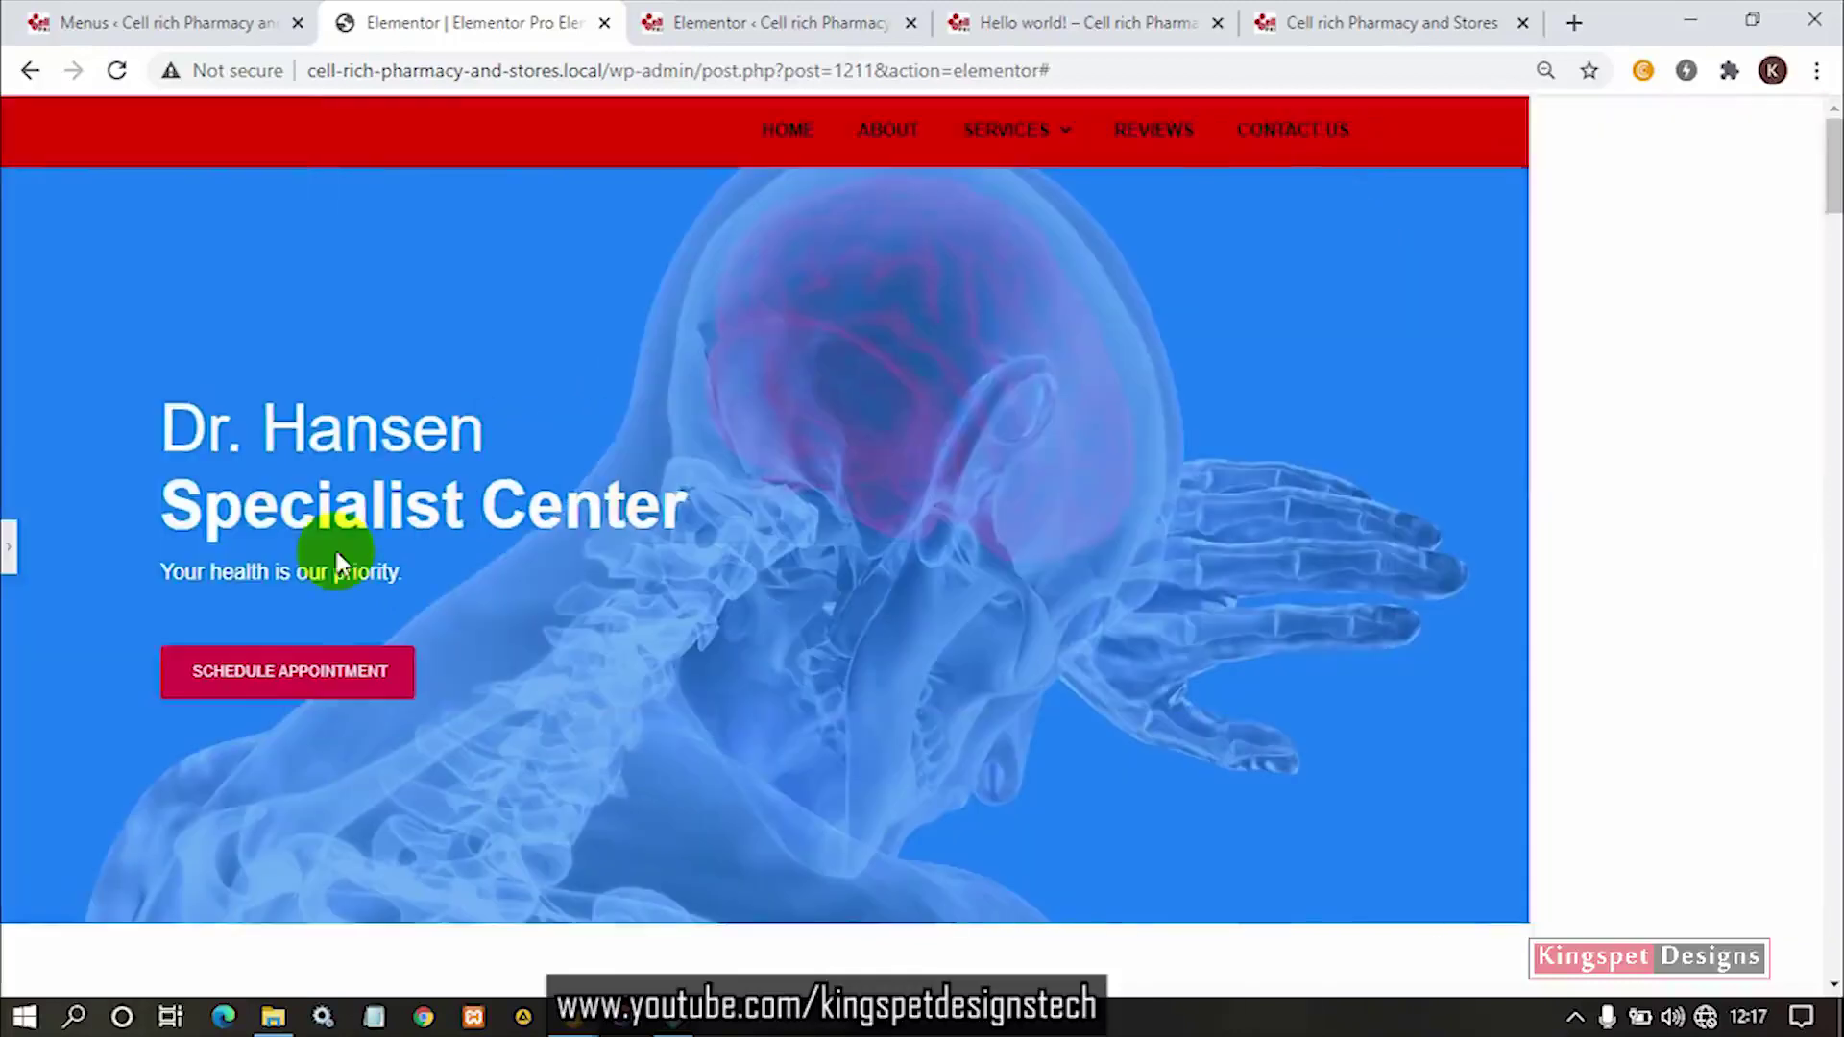
scroll(793, 498, down, 10)
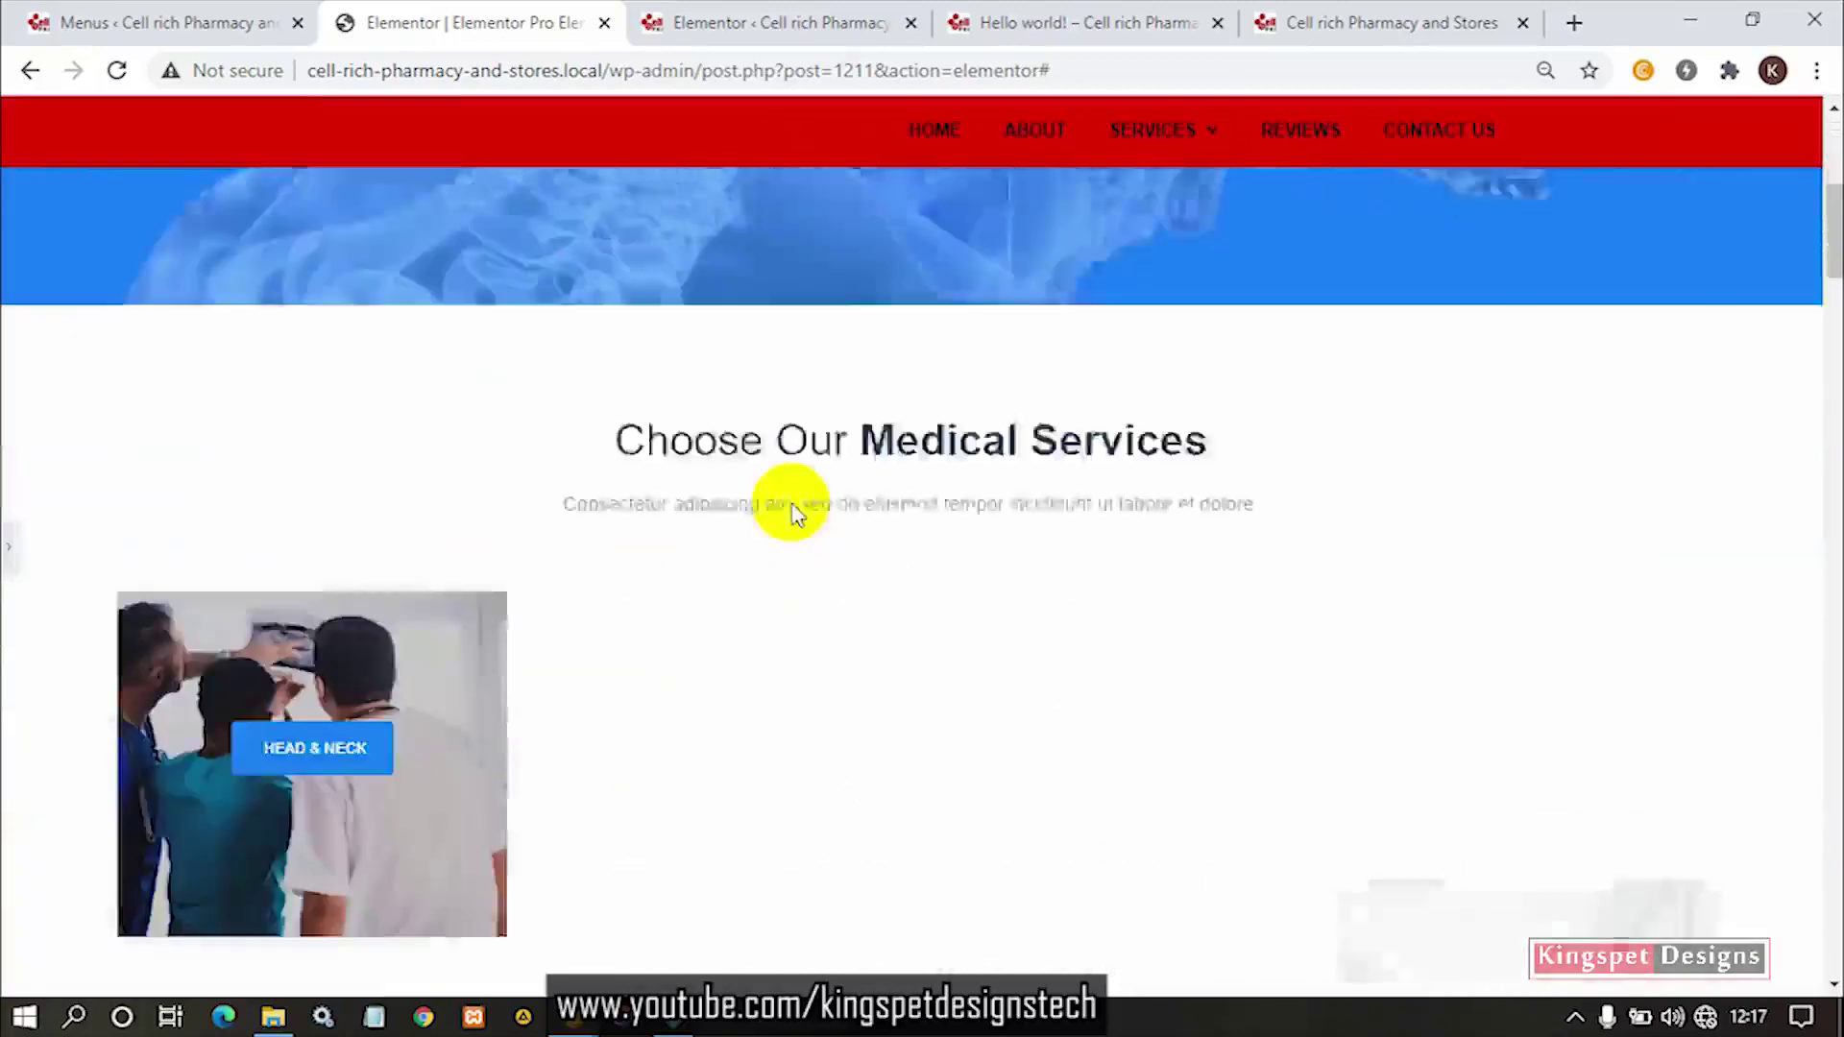
scroll(1009, 437, down, 5)
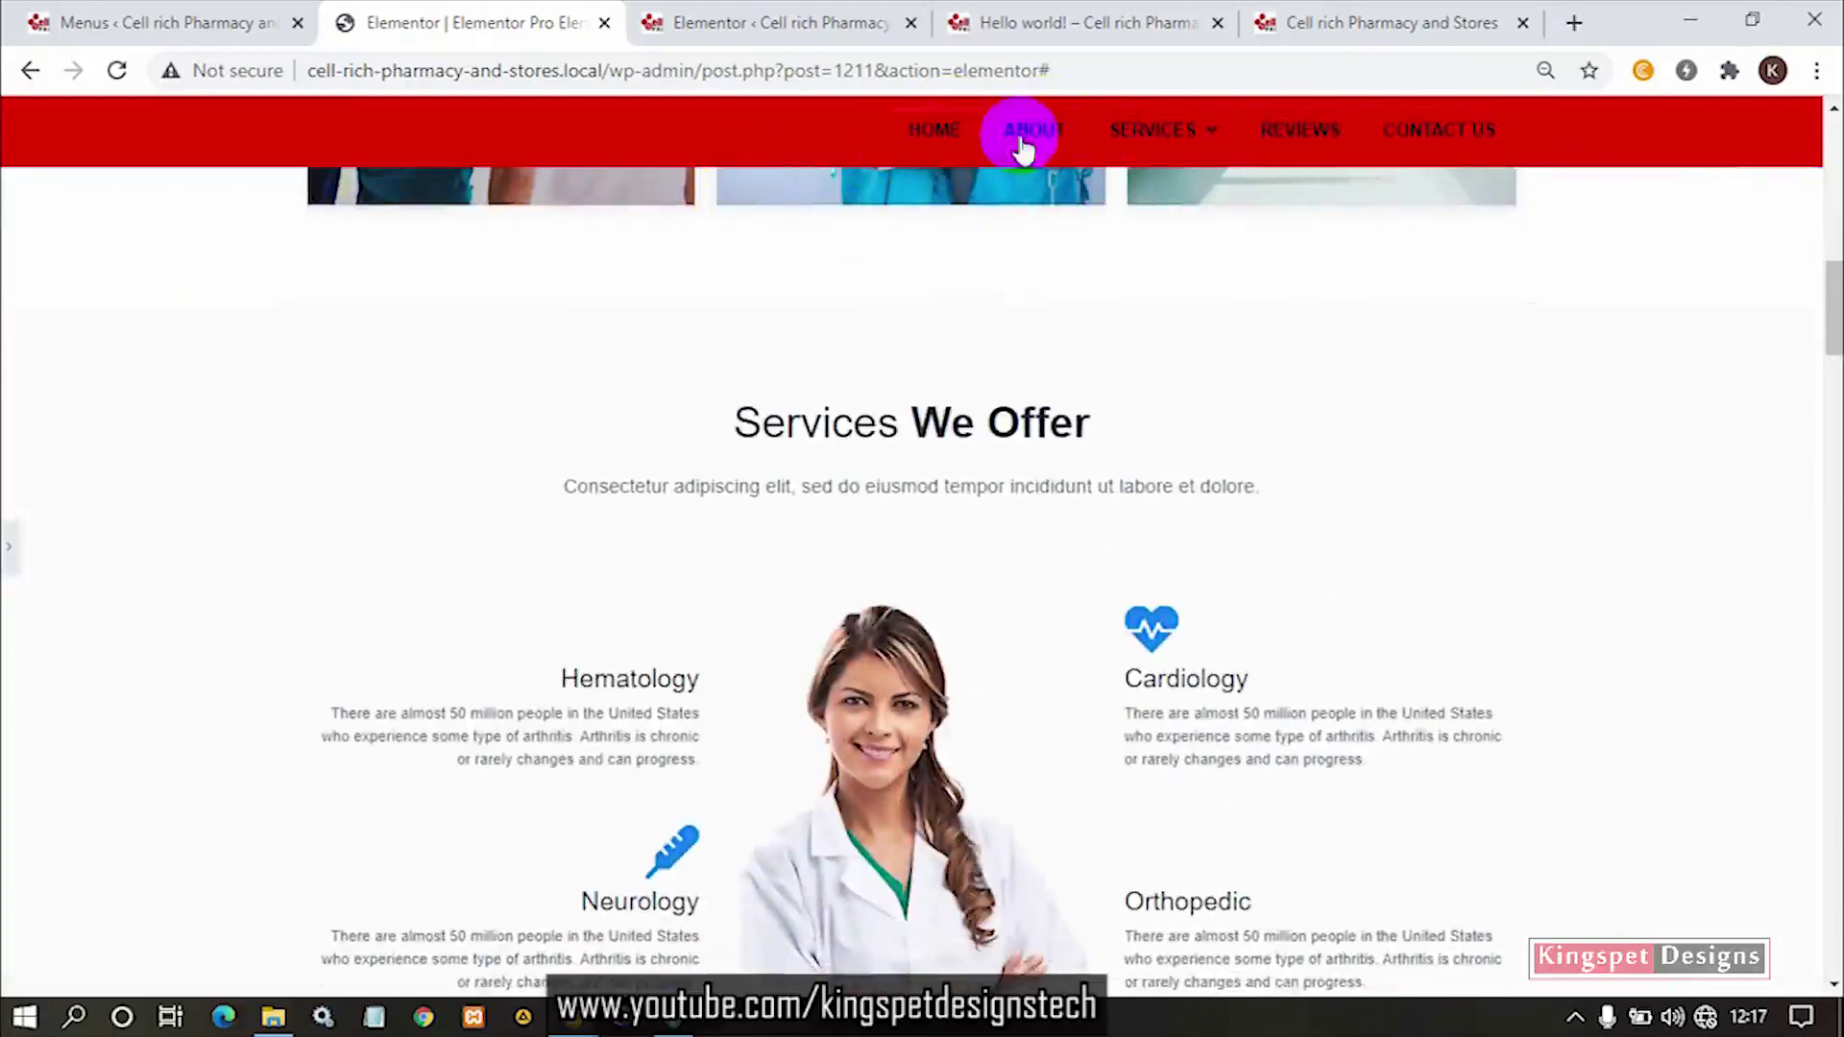
scroll(1194, 413, down, 4)
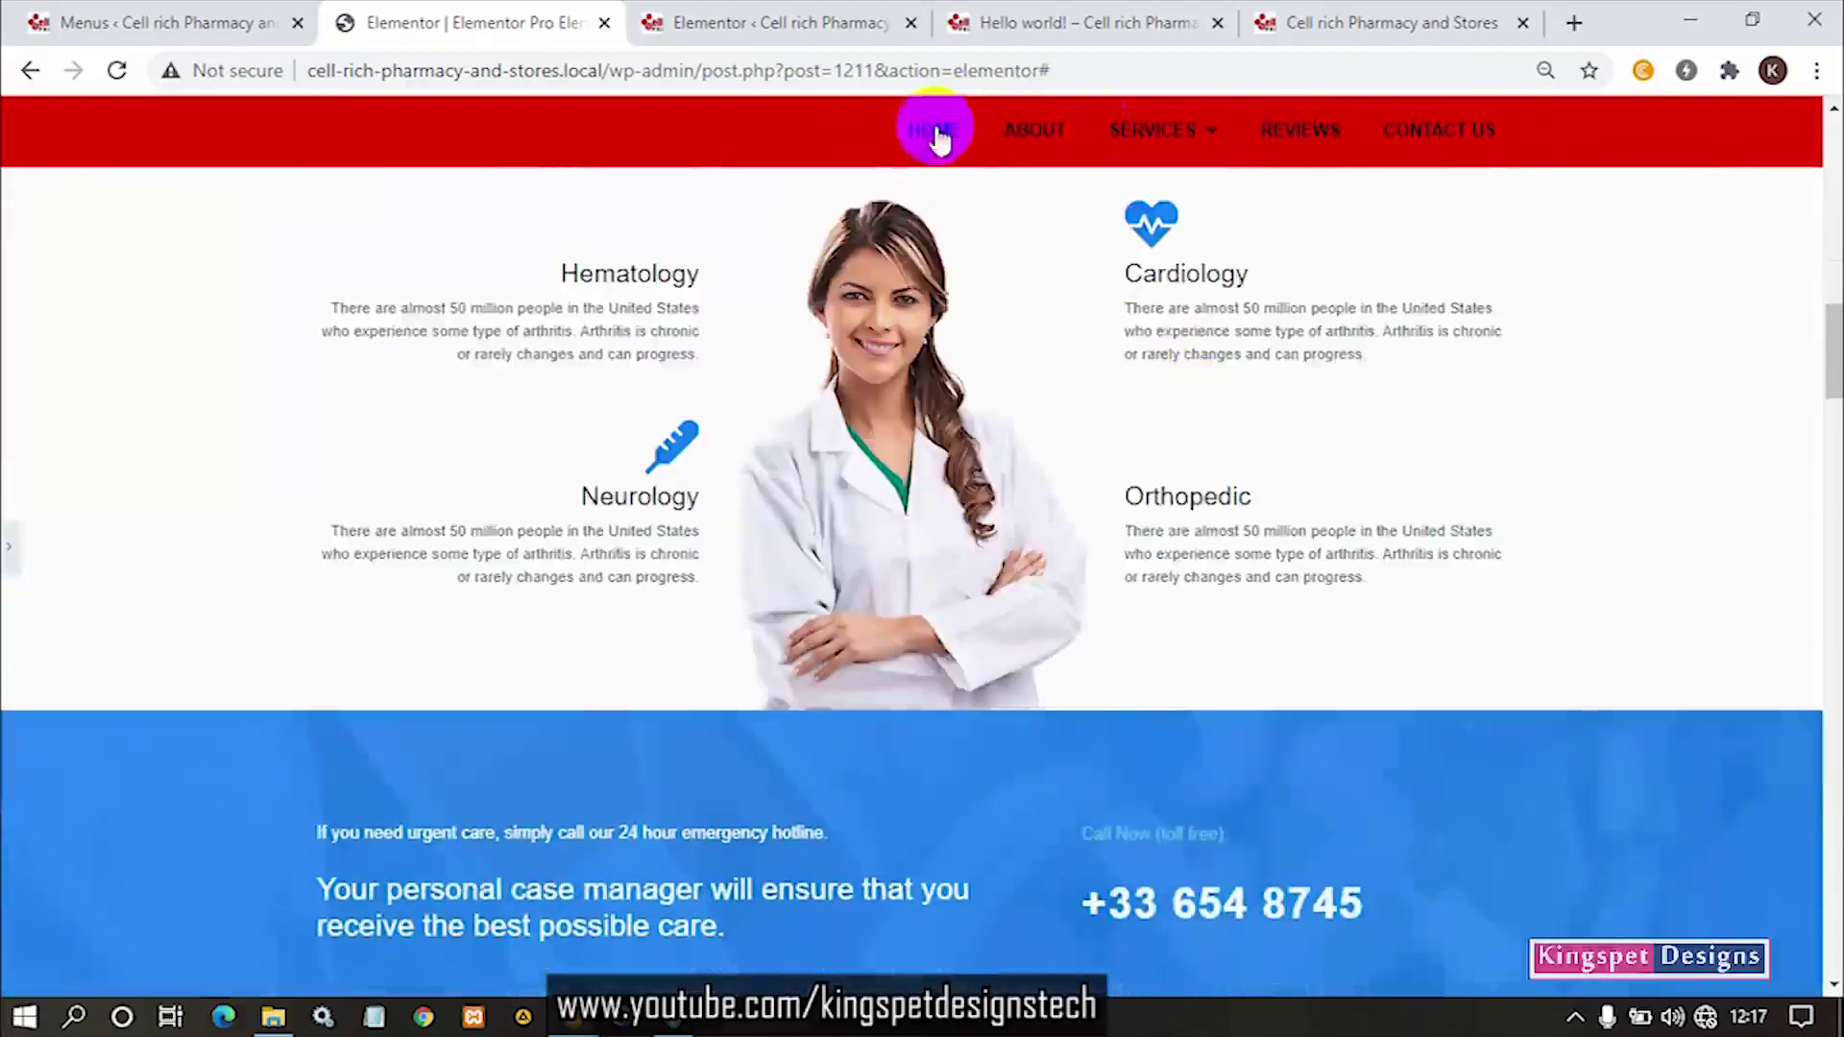
mouse_move(1171, 141)
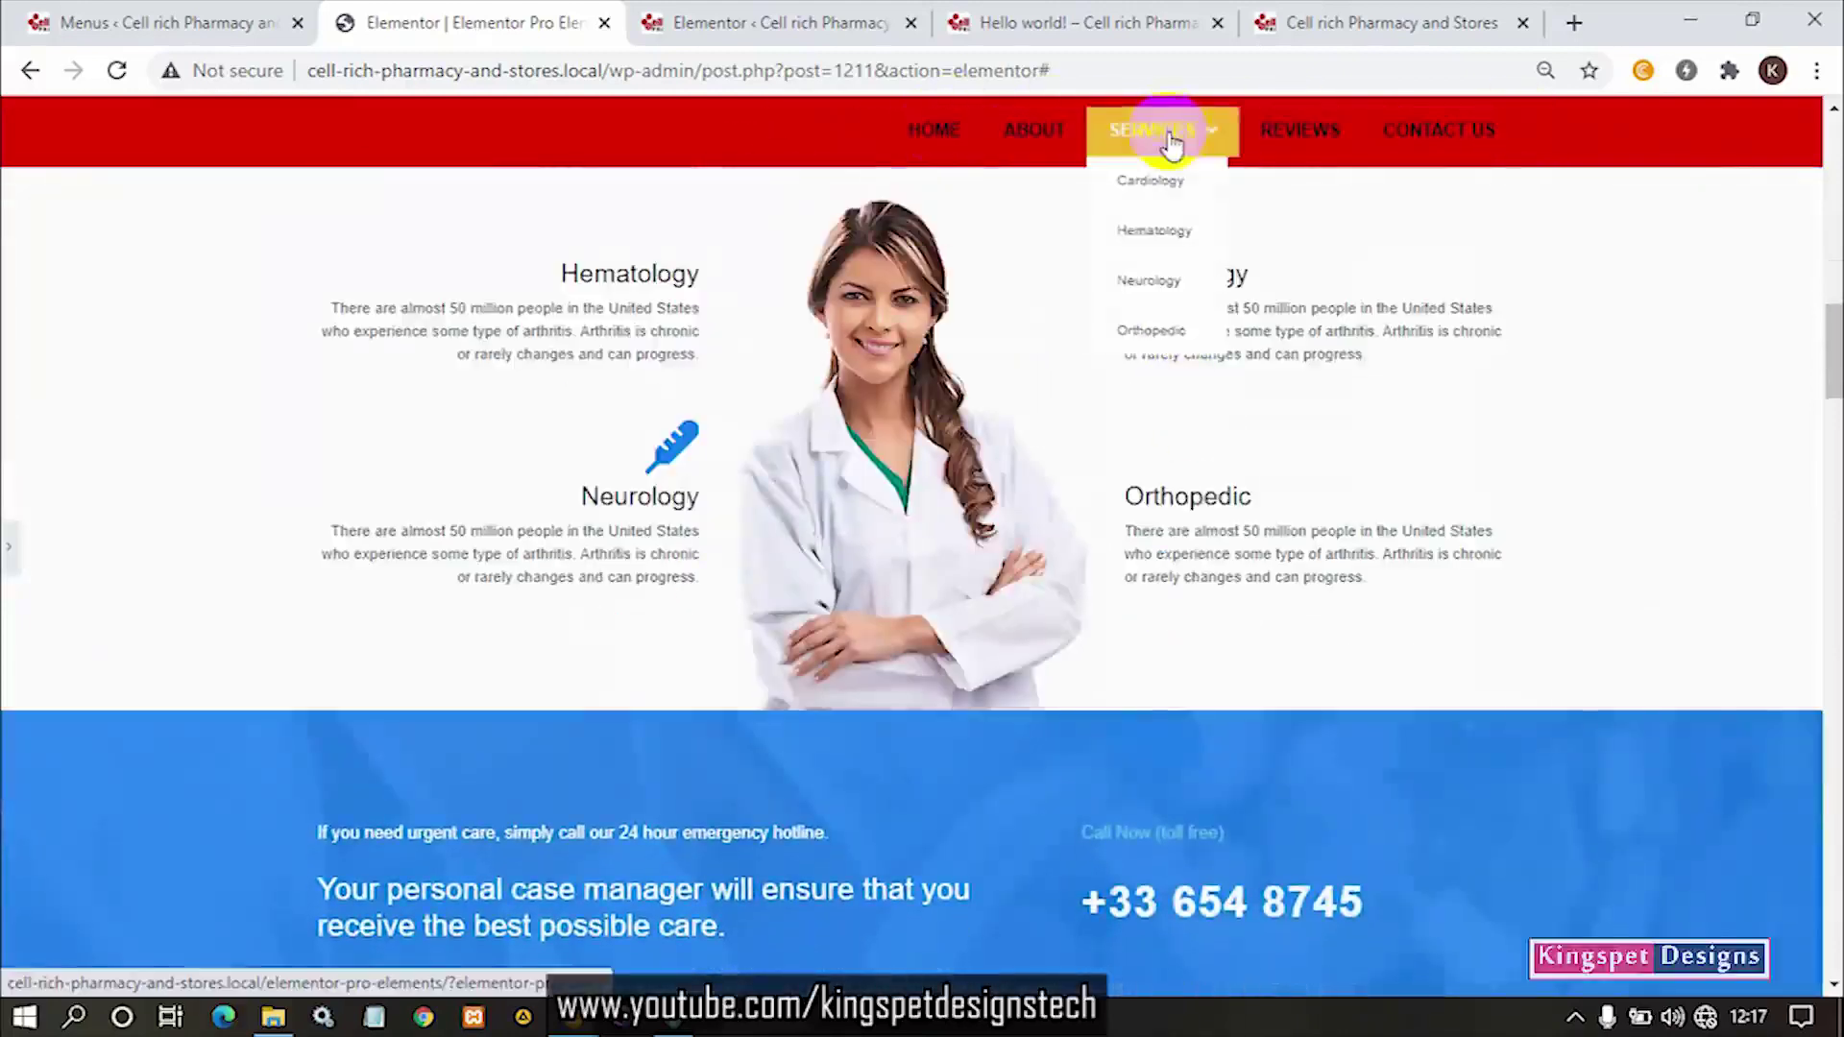
click(8, 546)
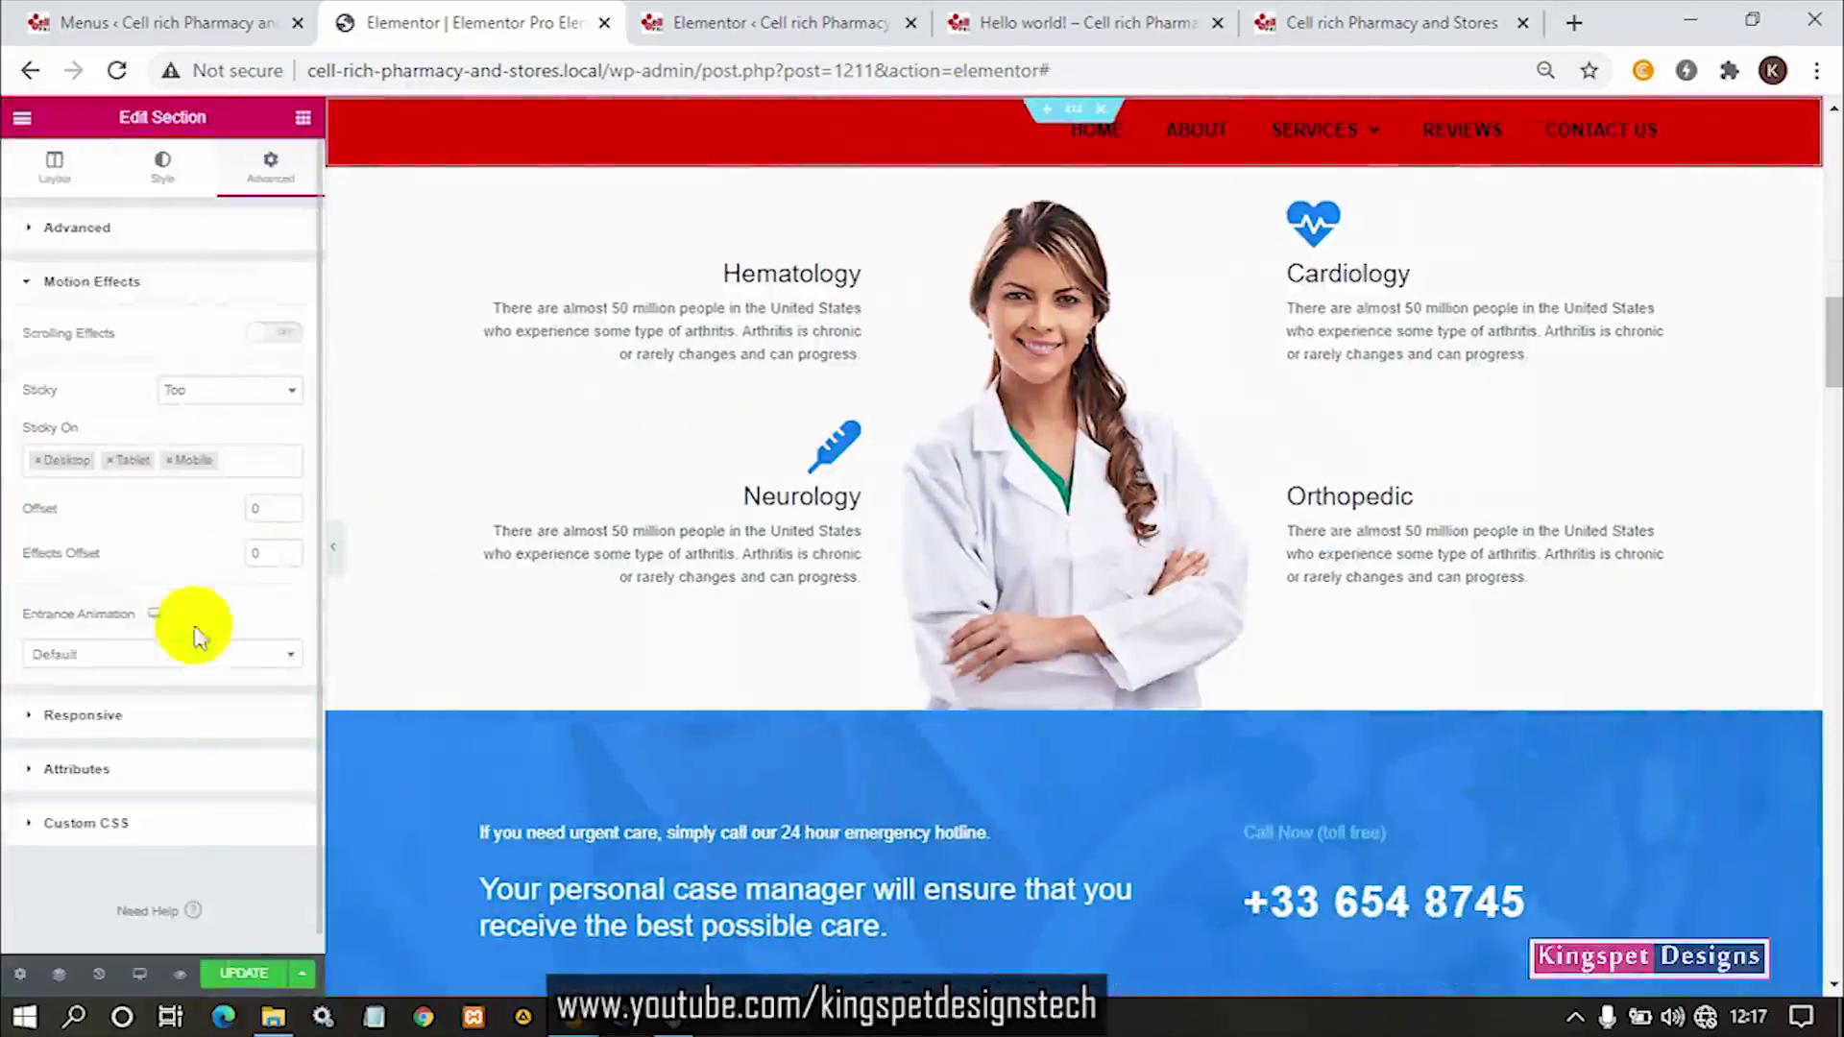
scroll(1288, 451, up, 10)
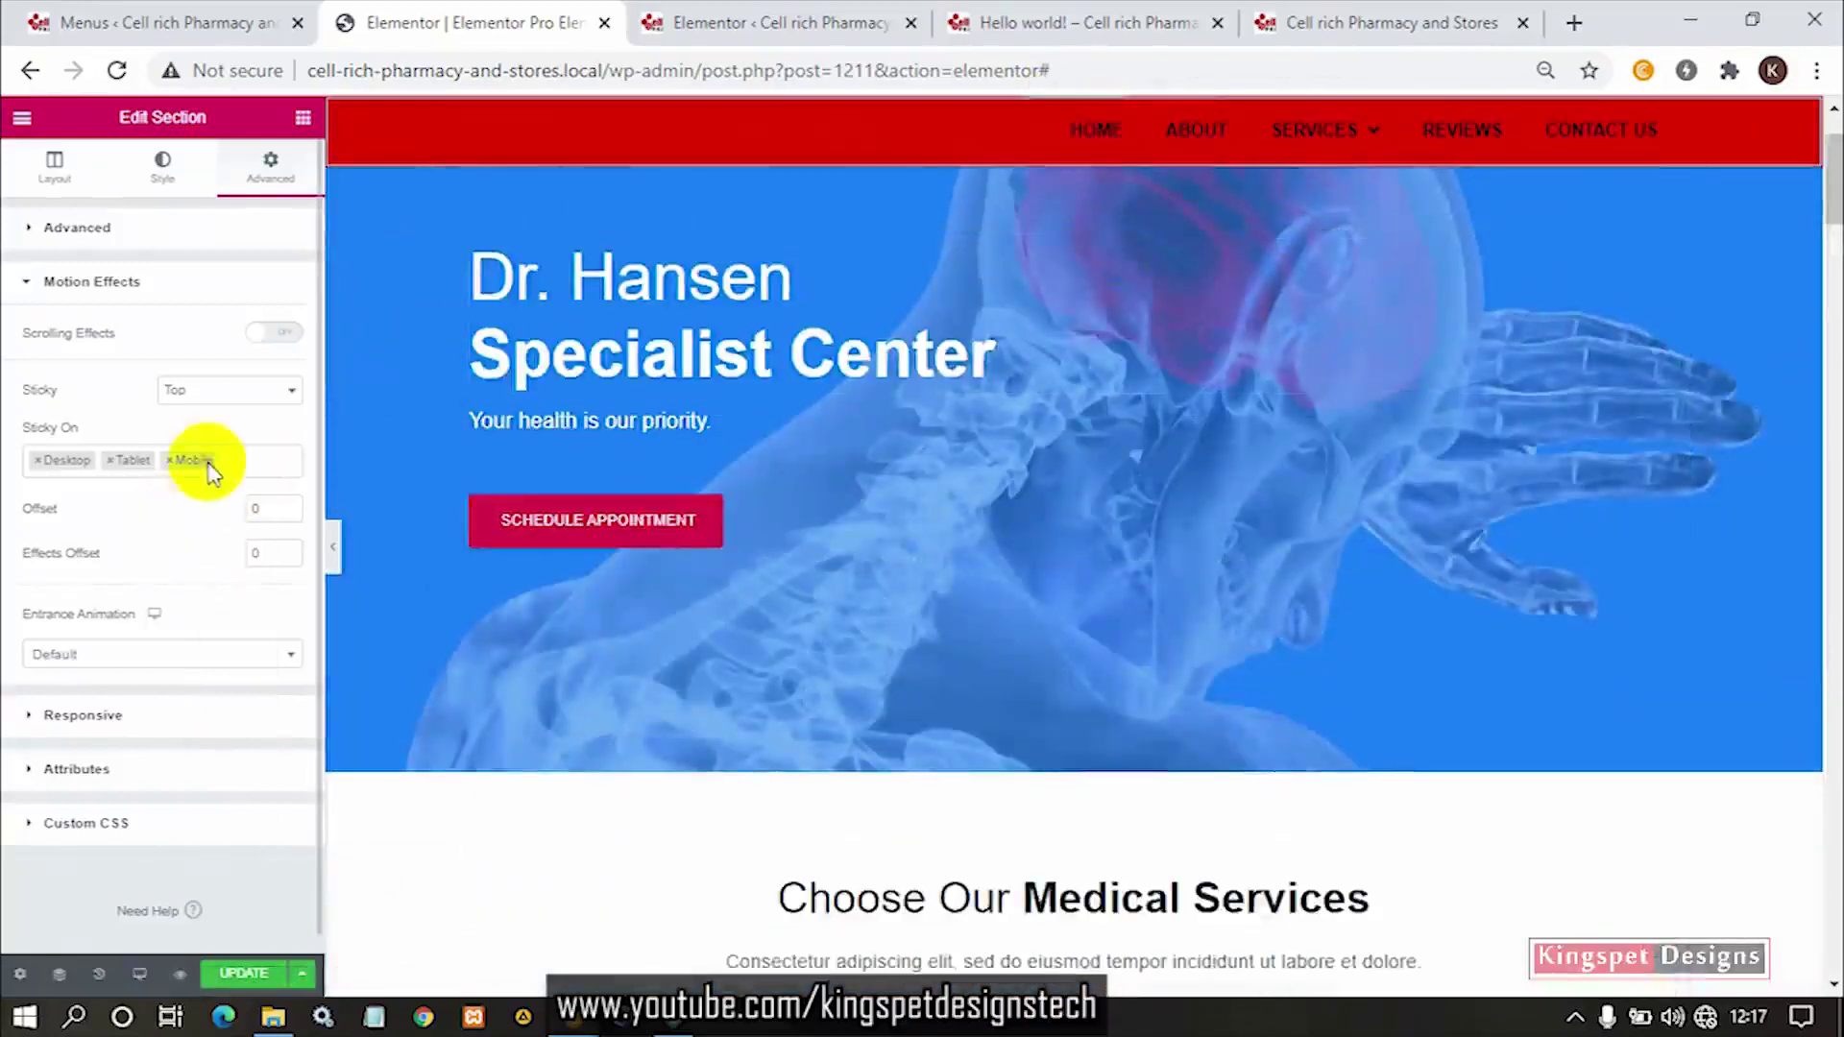
Try removing Tablet from the devices the header section is sticky on and check the page in tablet preview.
click(111, 461)
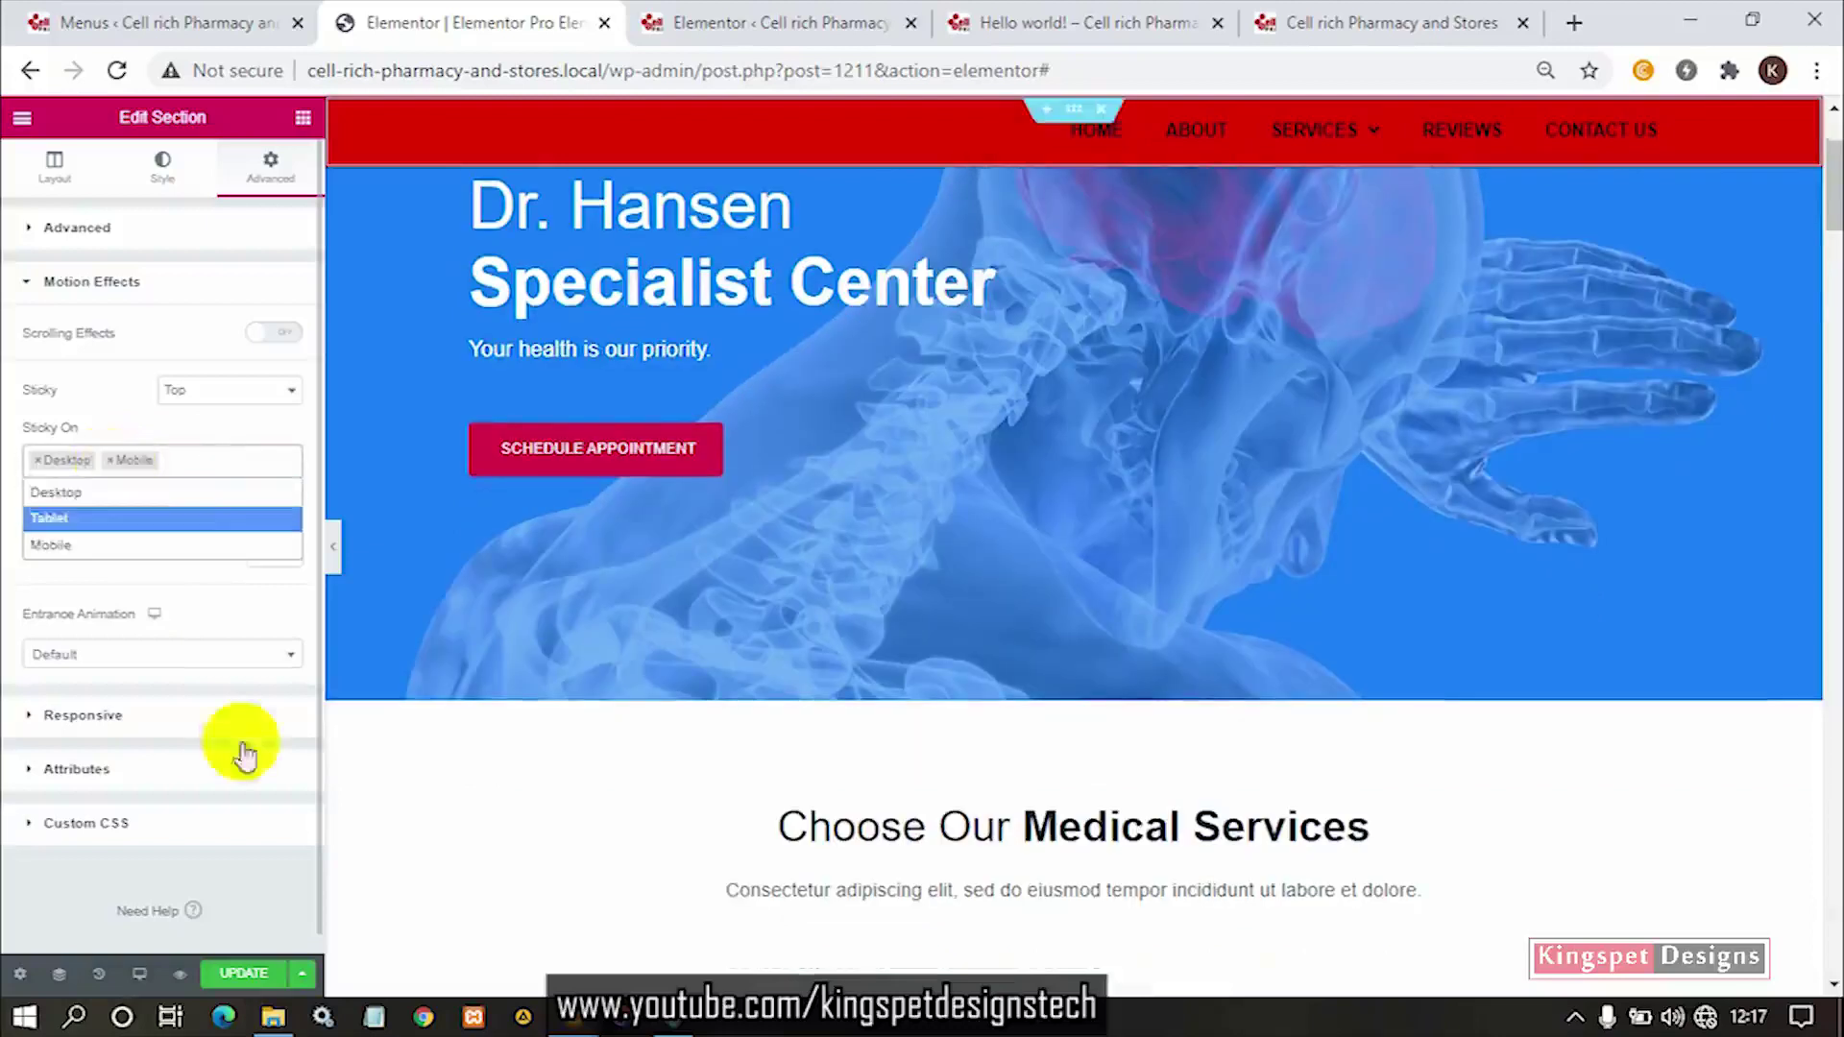
click(139, 973)
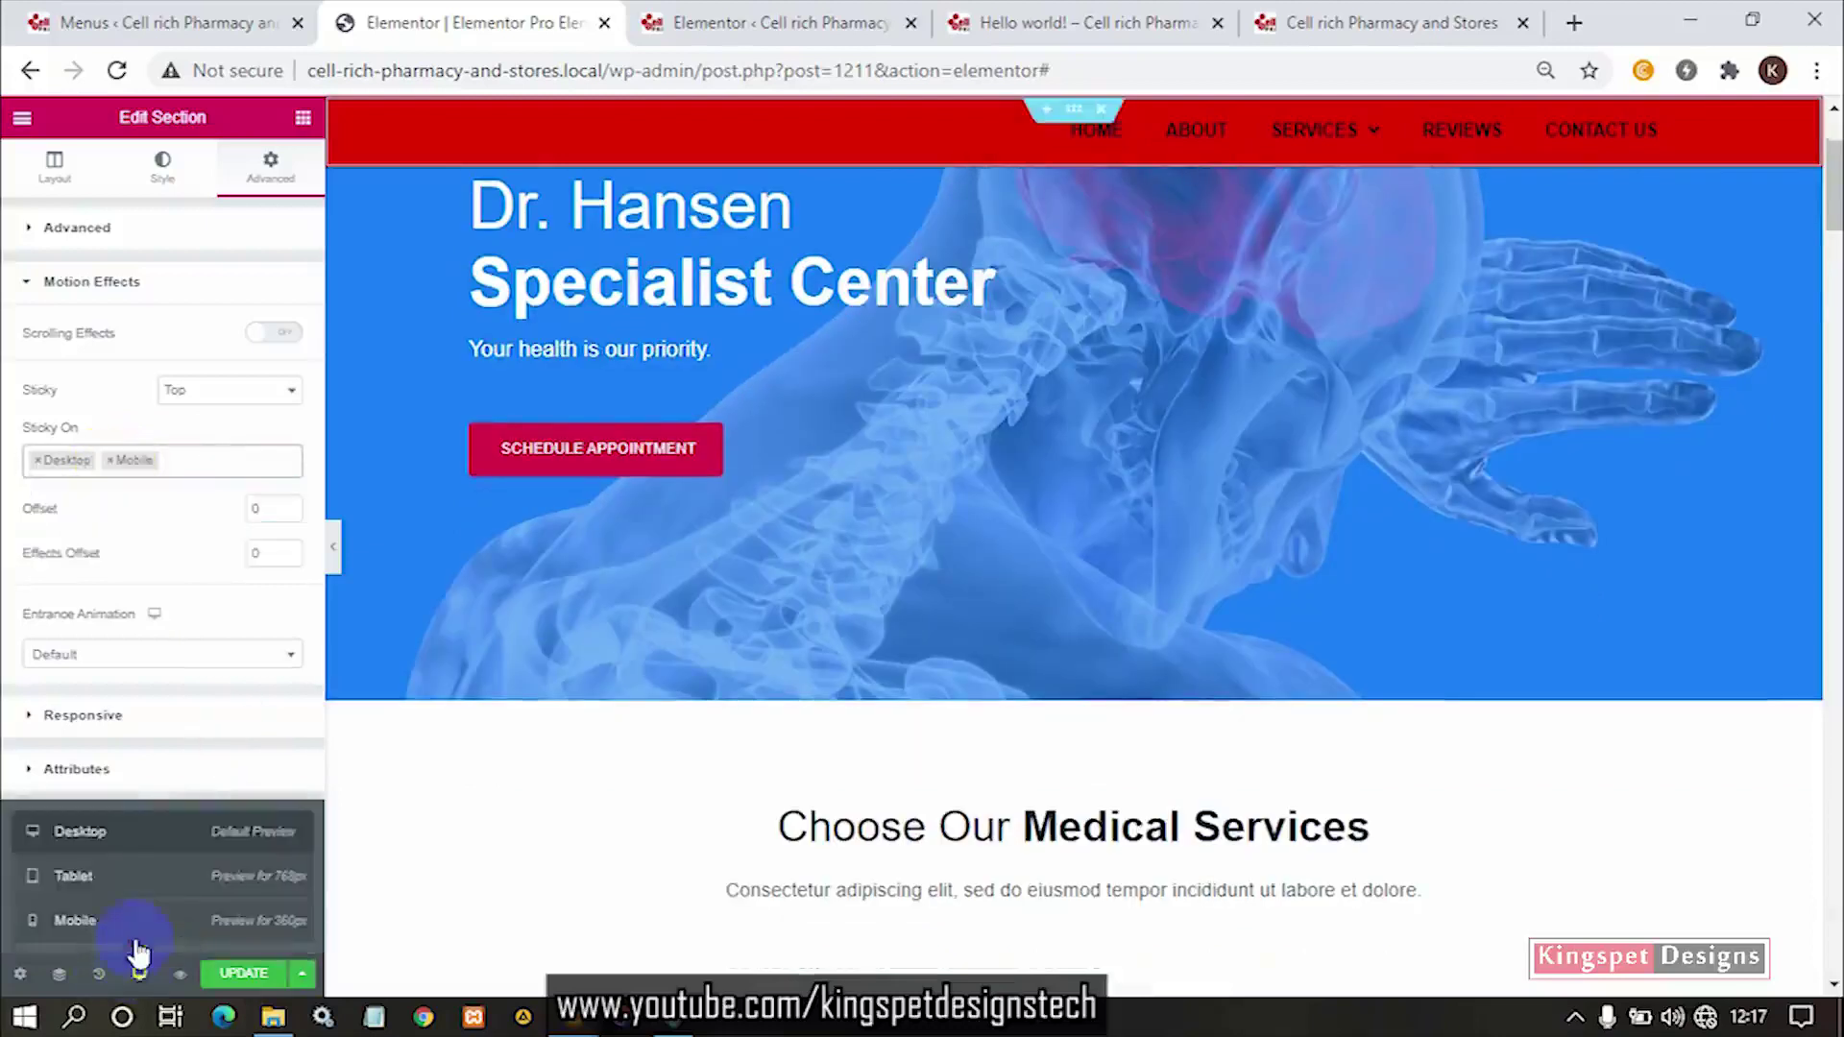
click(142, 894)
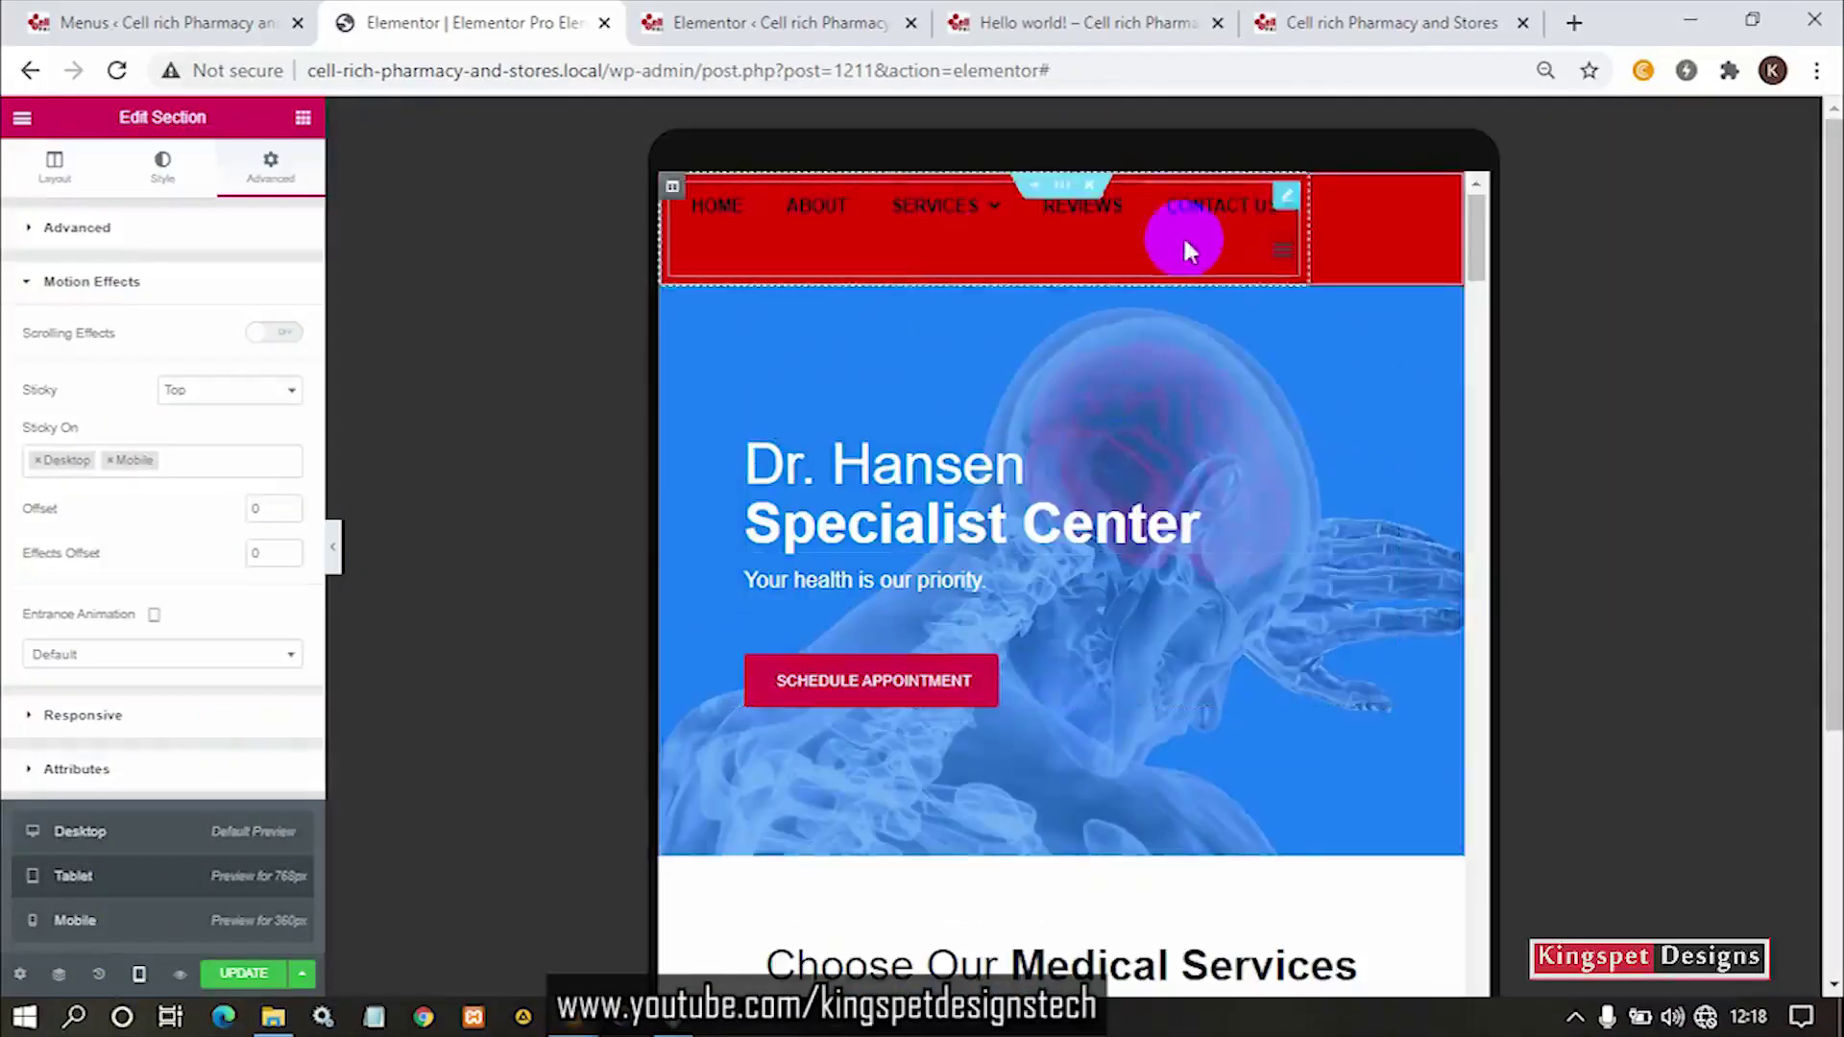
scroll(1173, 523, down, 6)
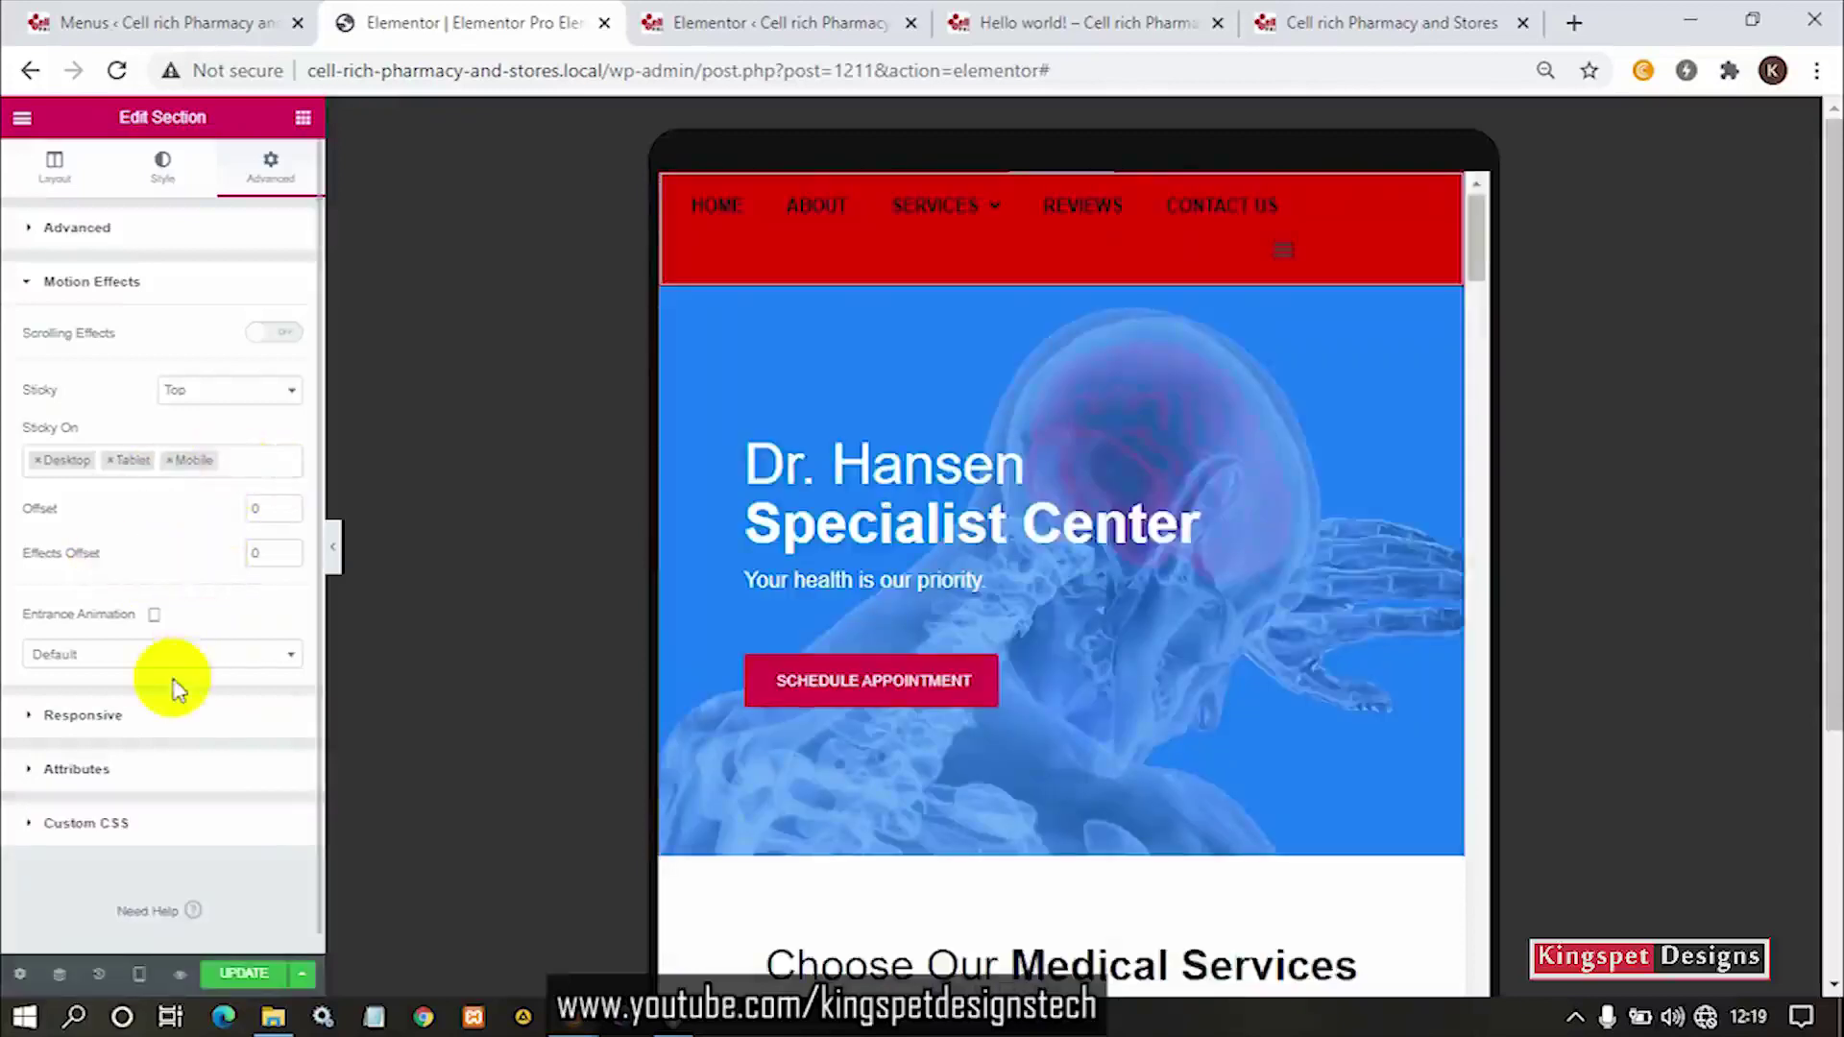
Look at the section's entrance animation options for tablet and return the preview to desktop.
click(119, 659)
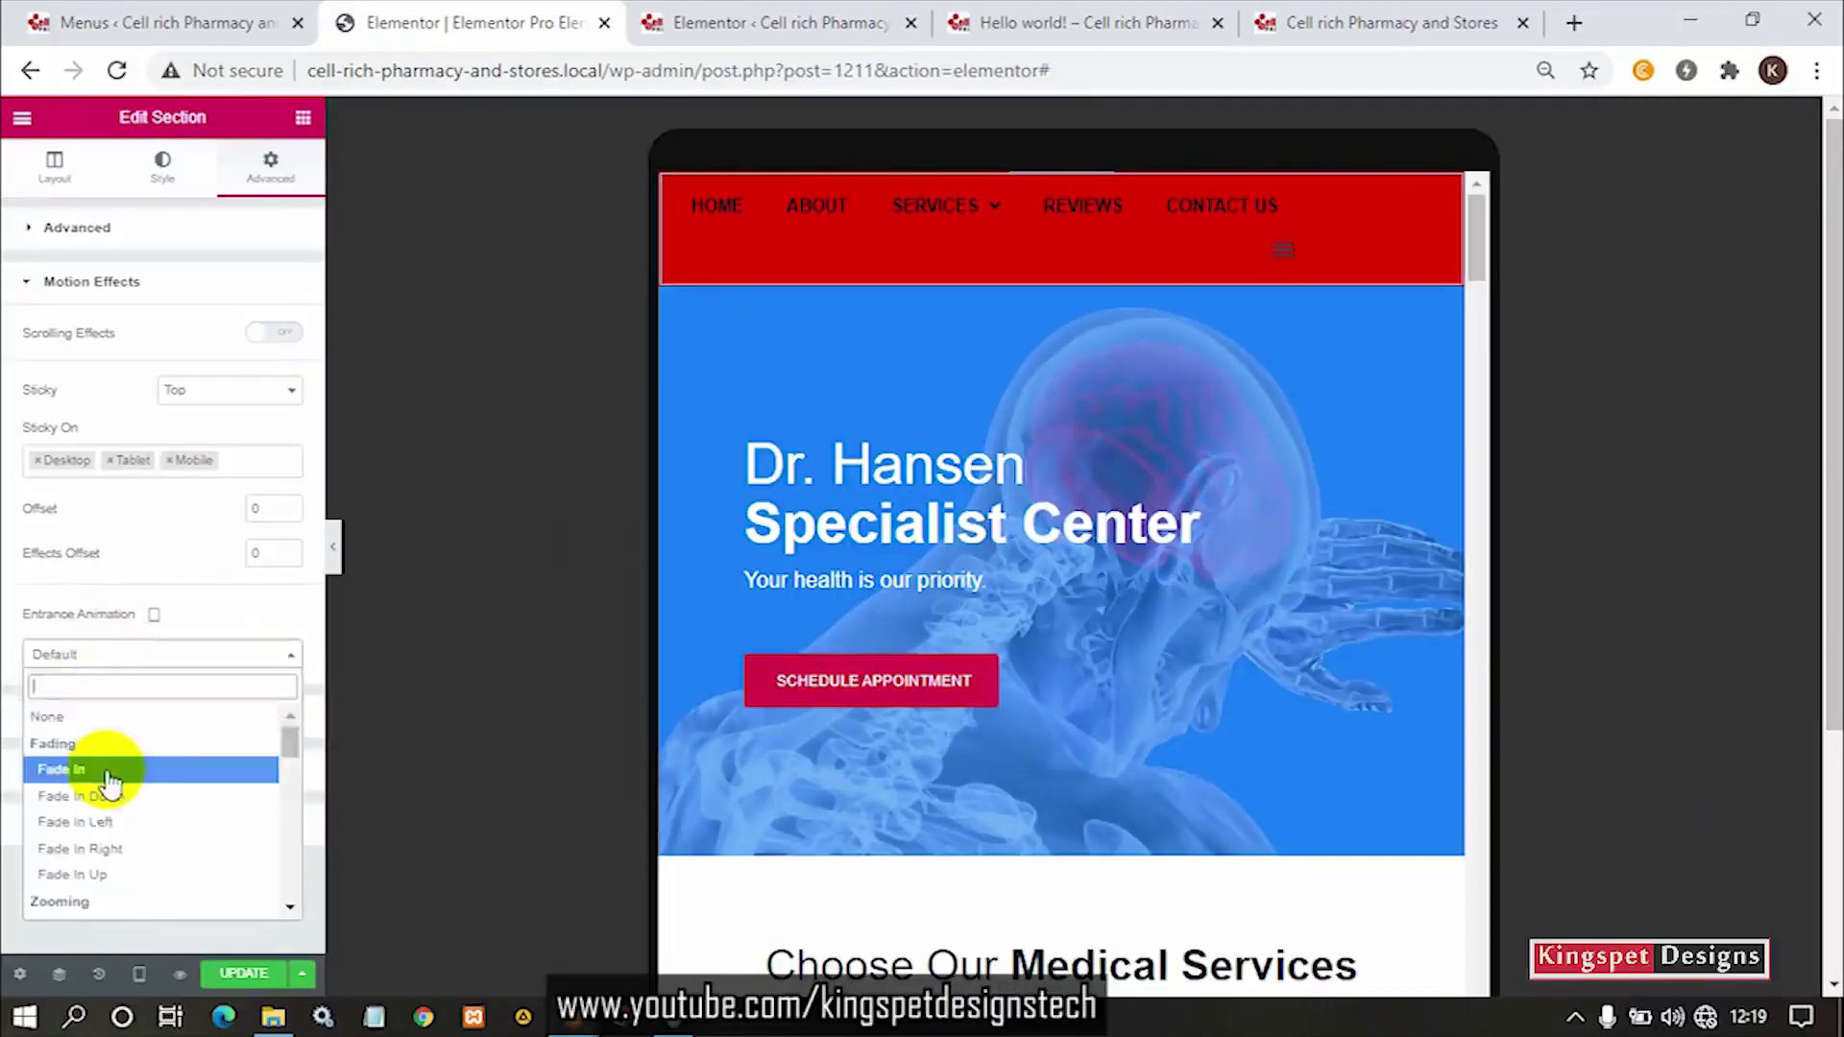
click(139, 974)
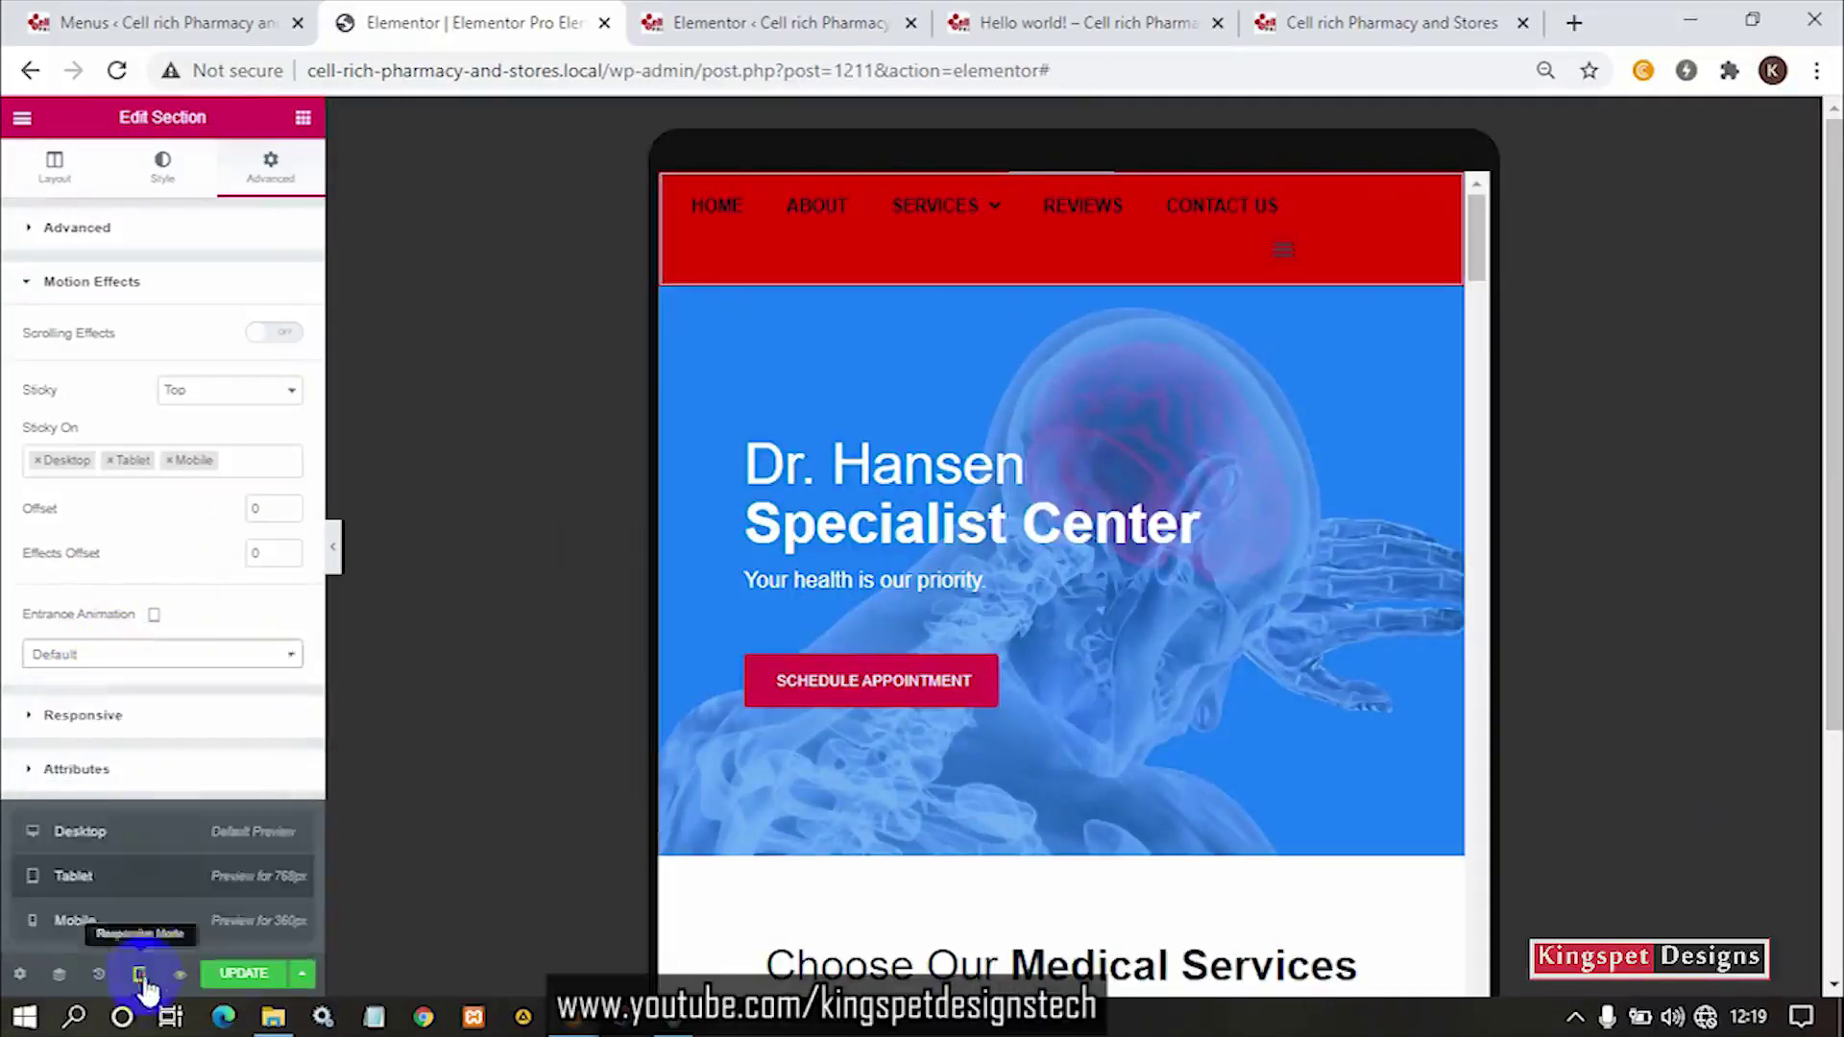
click(176, 845)
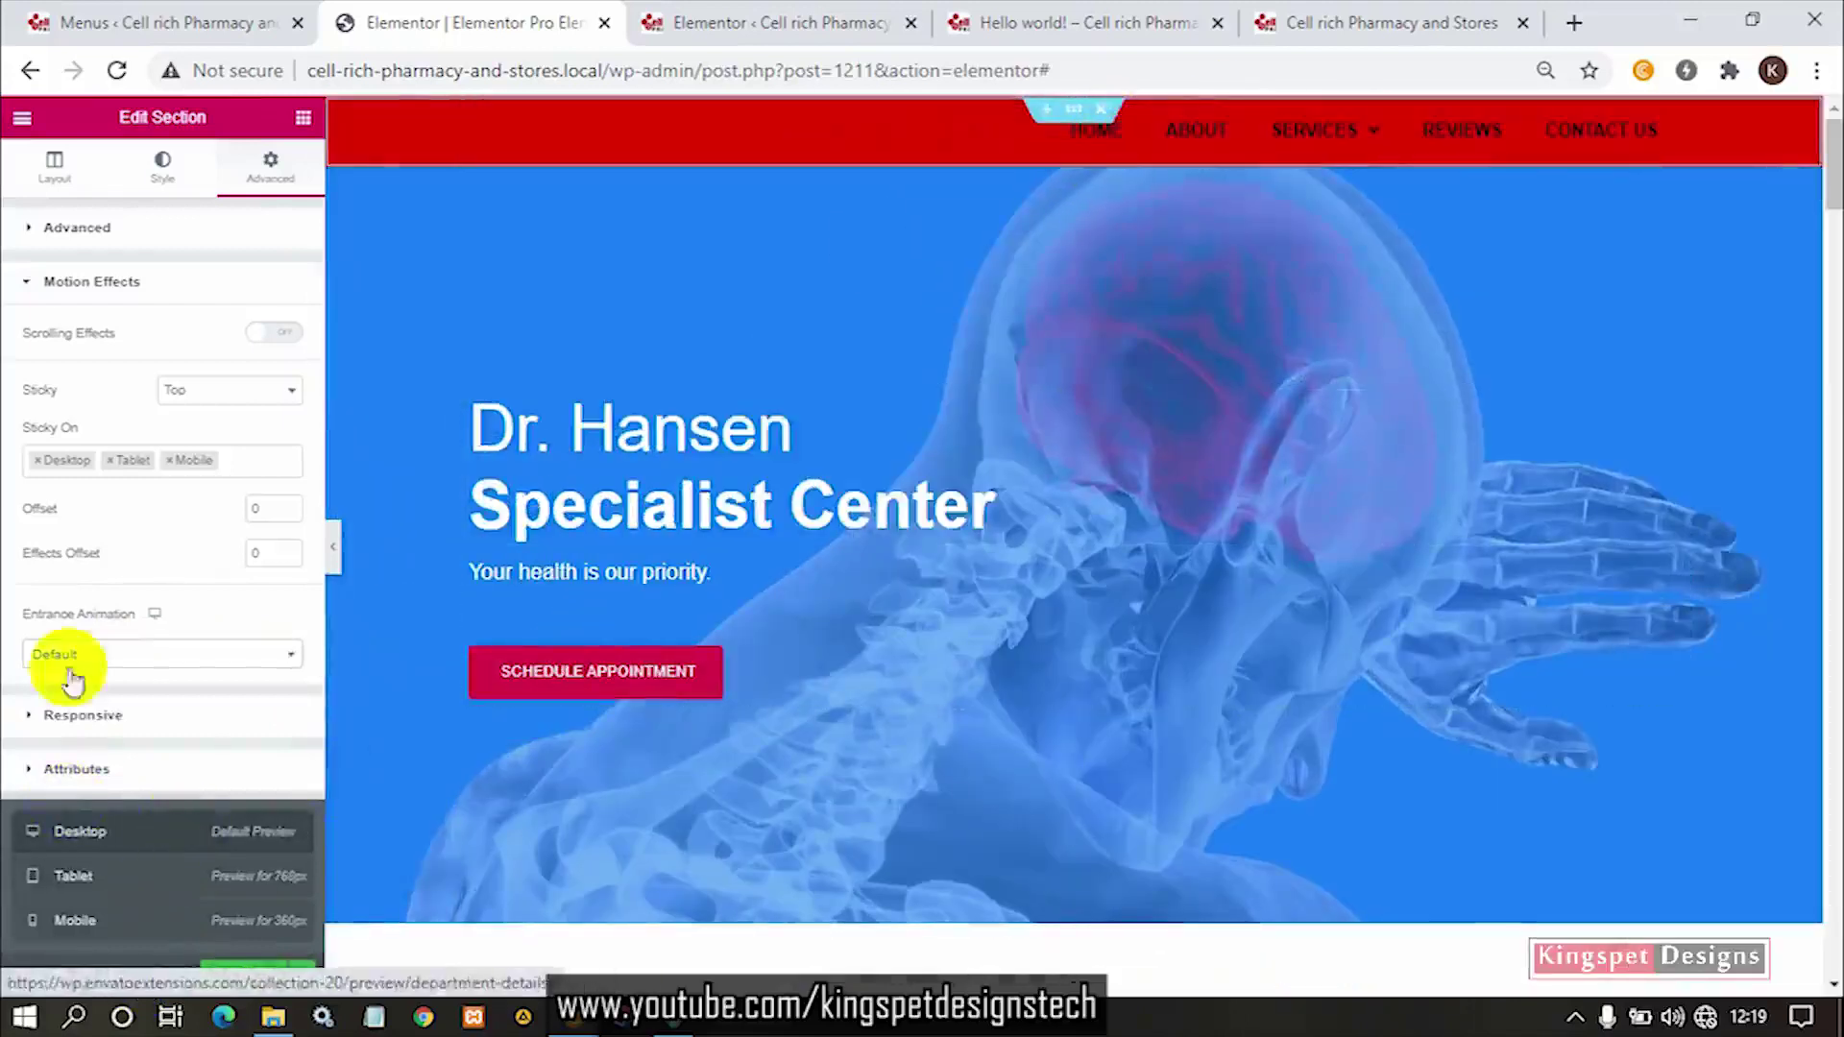
Try the Fade In Down entrance animation on the header section and set the animation to None.
click(135, 654)
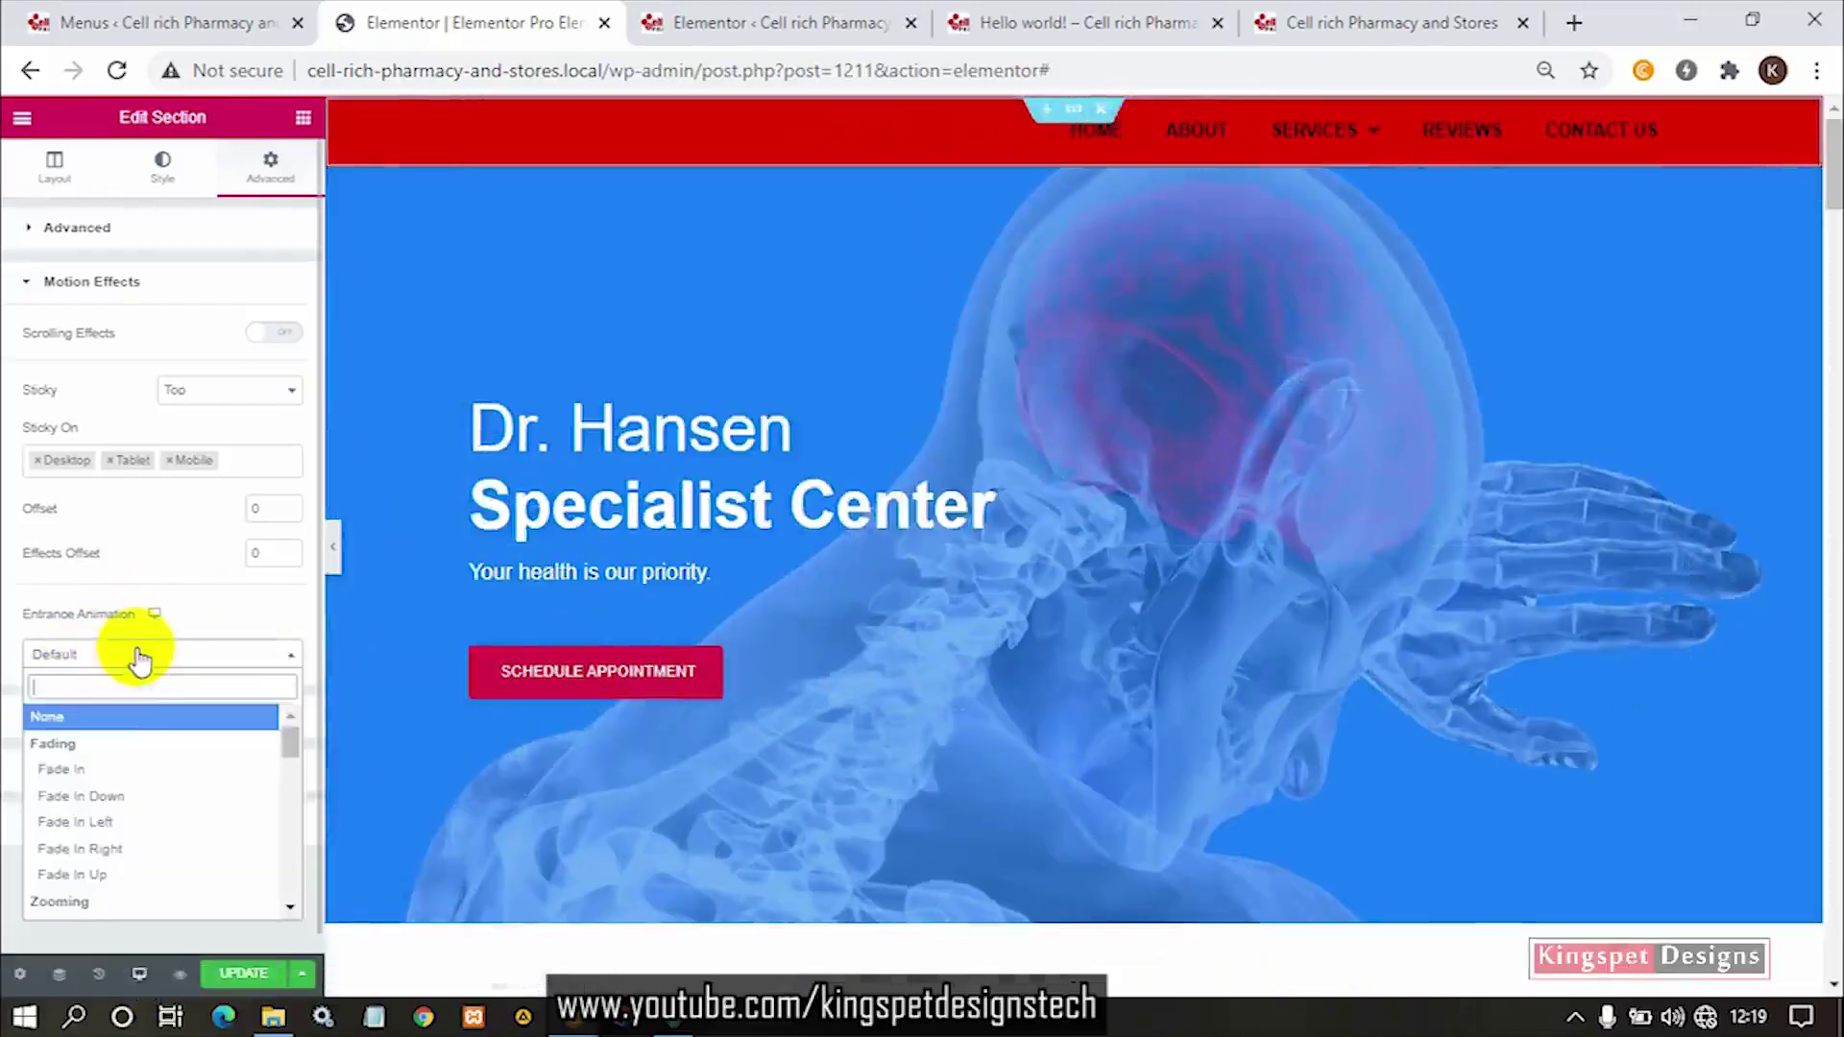
click(113, 797)
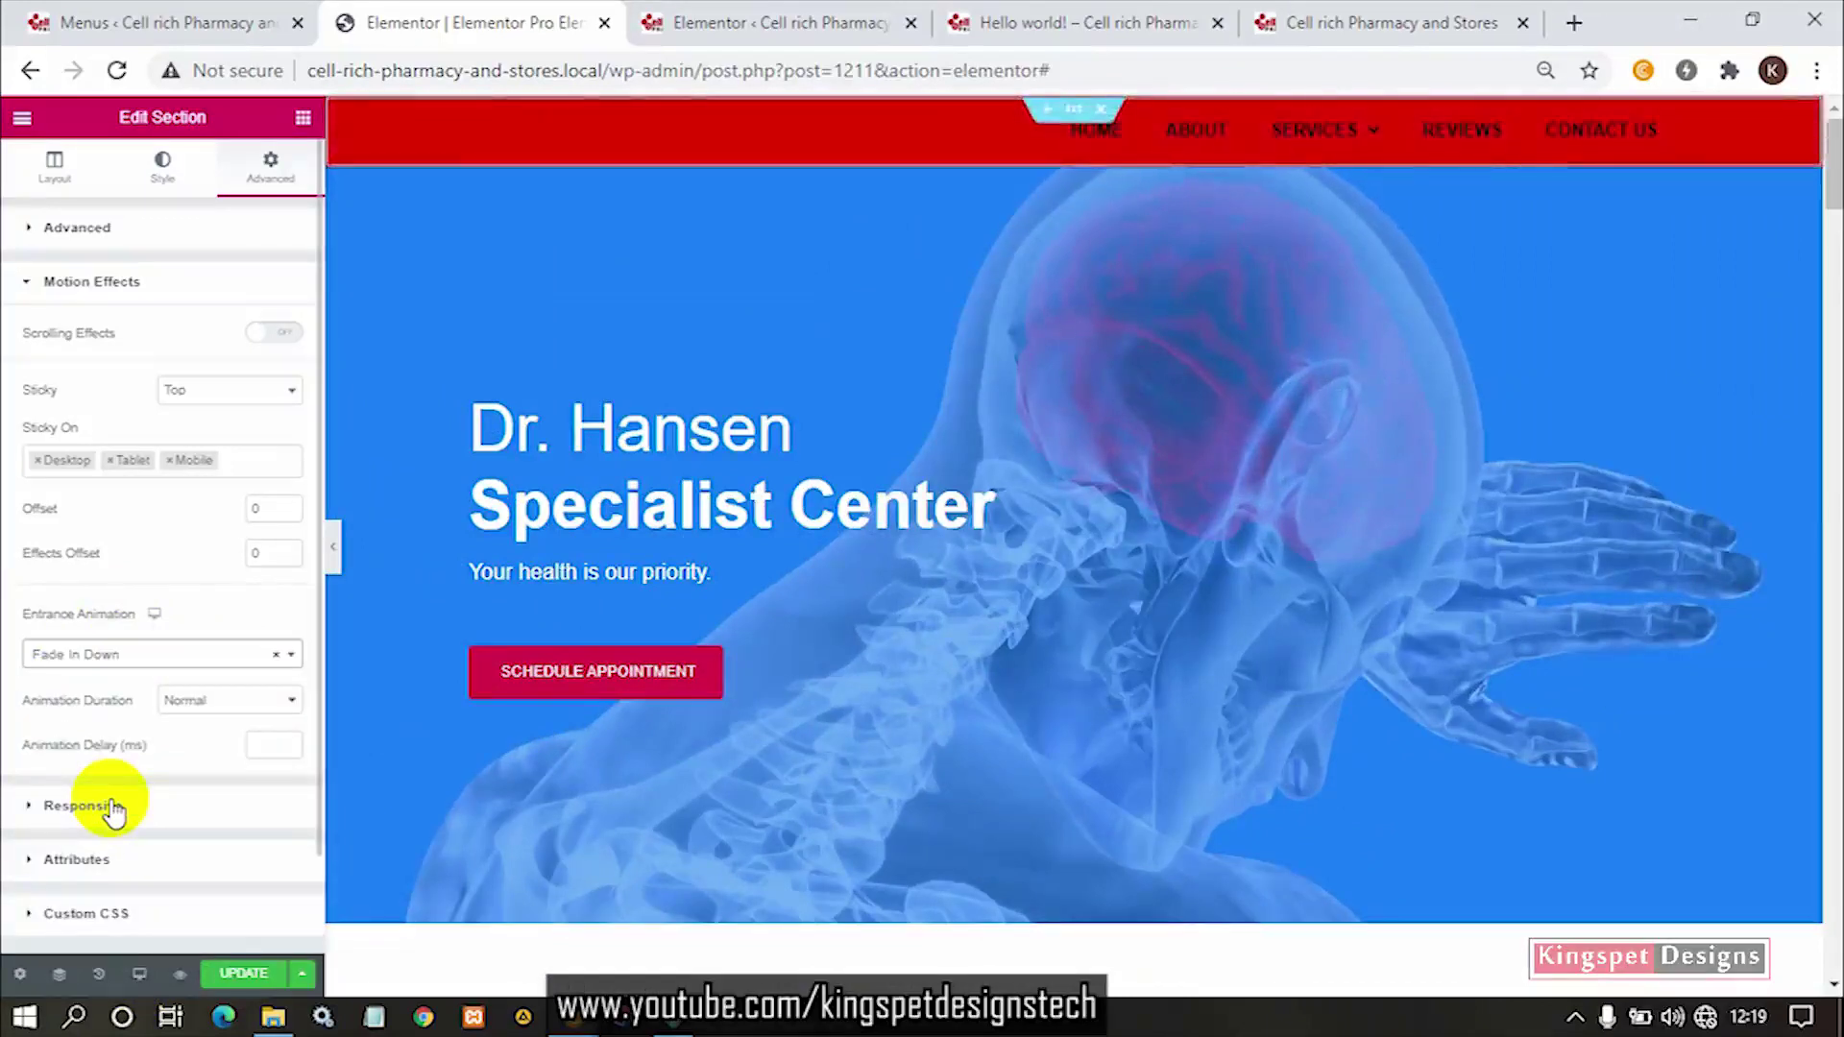
click(138, 661)
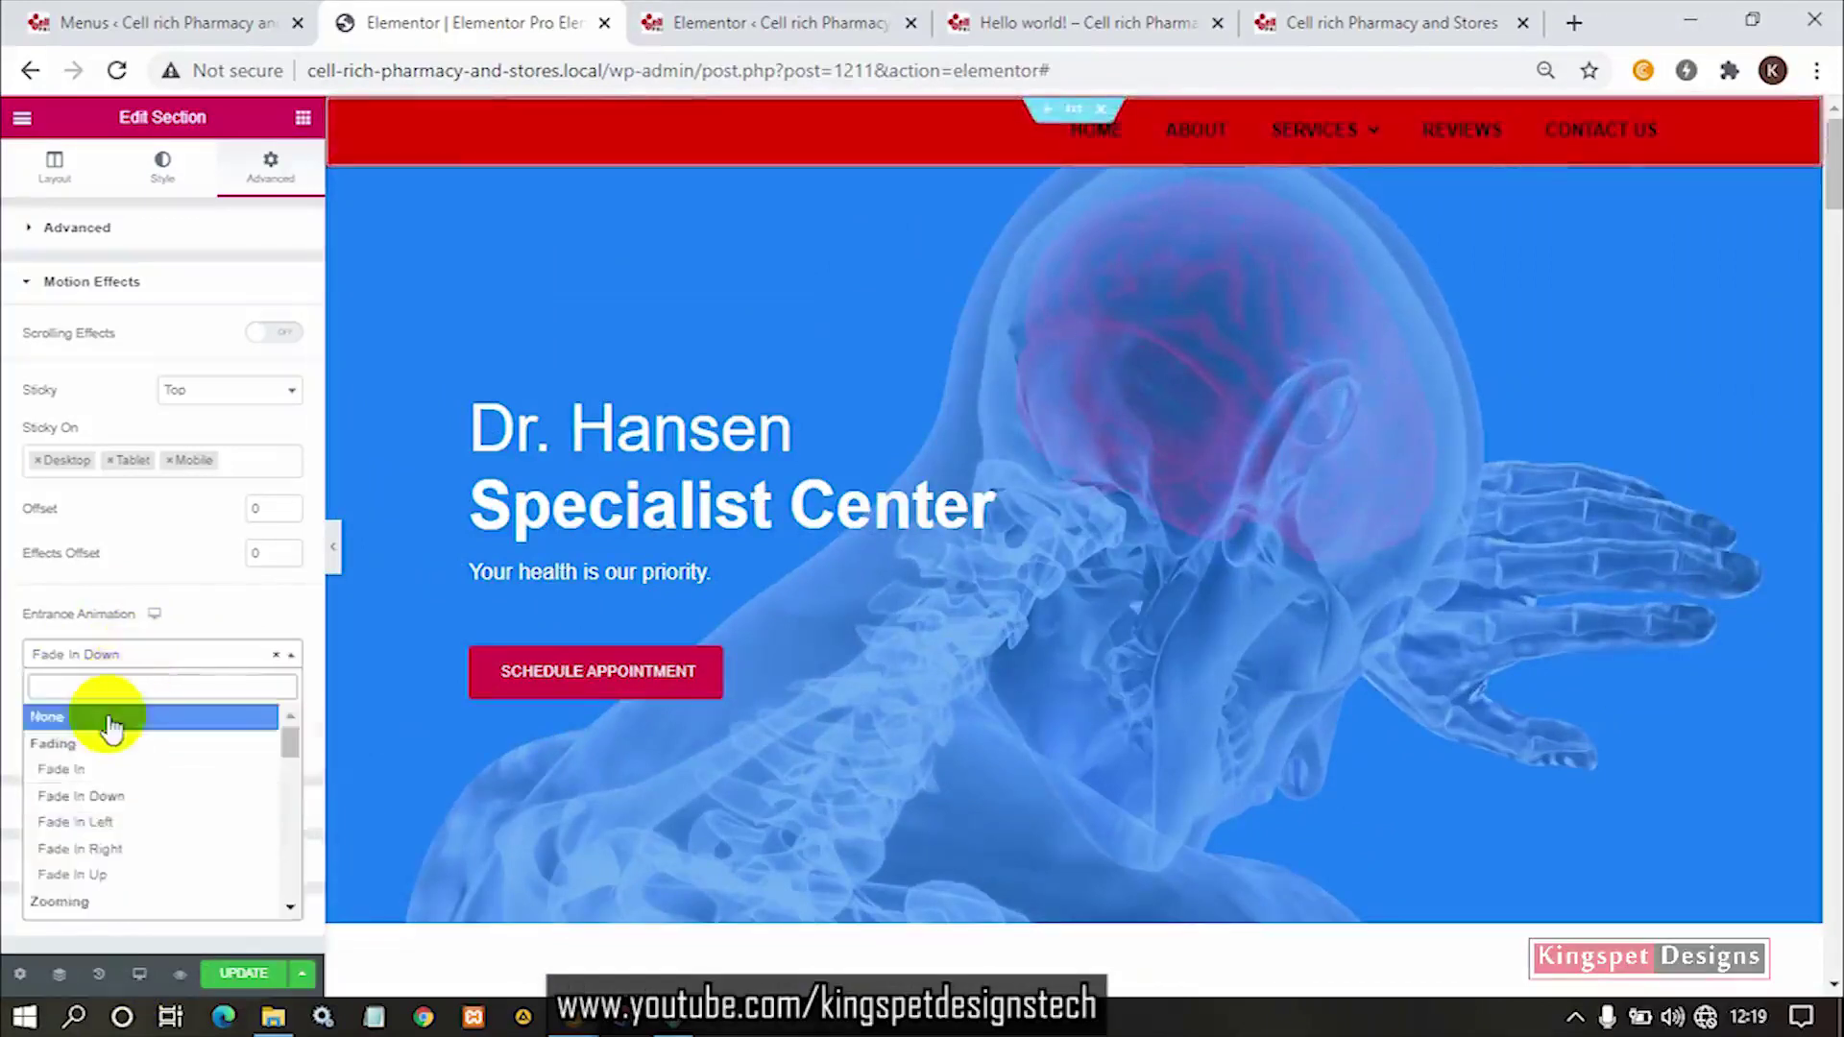
click(110, 716)
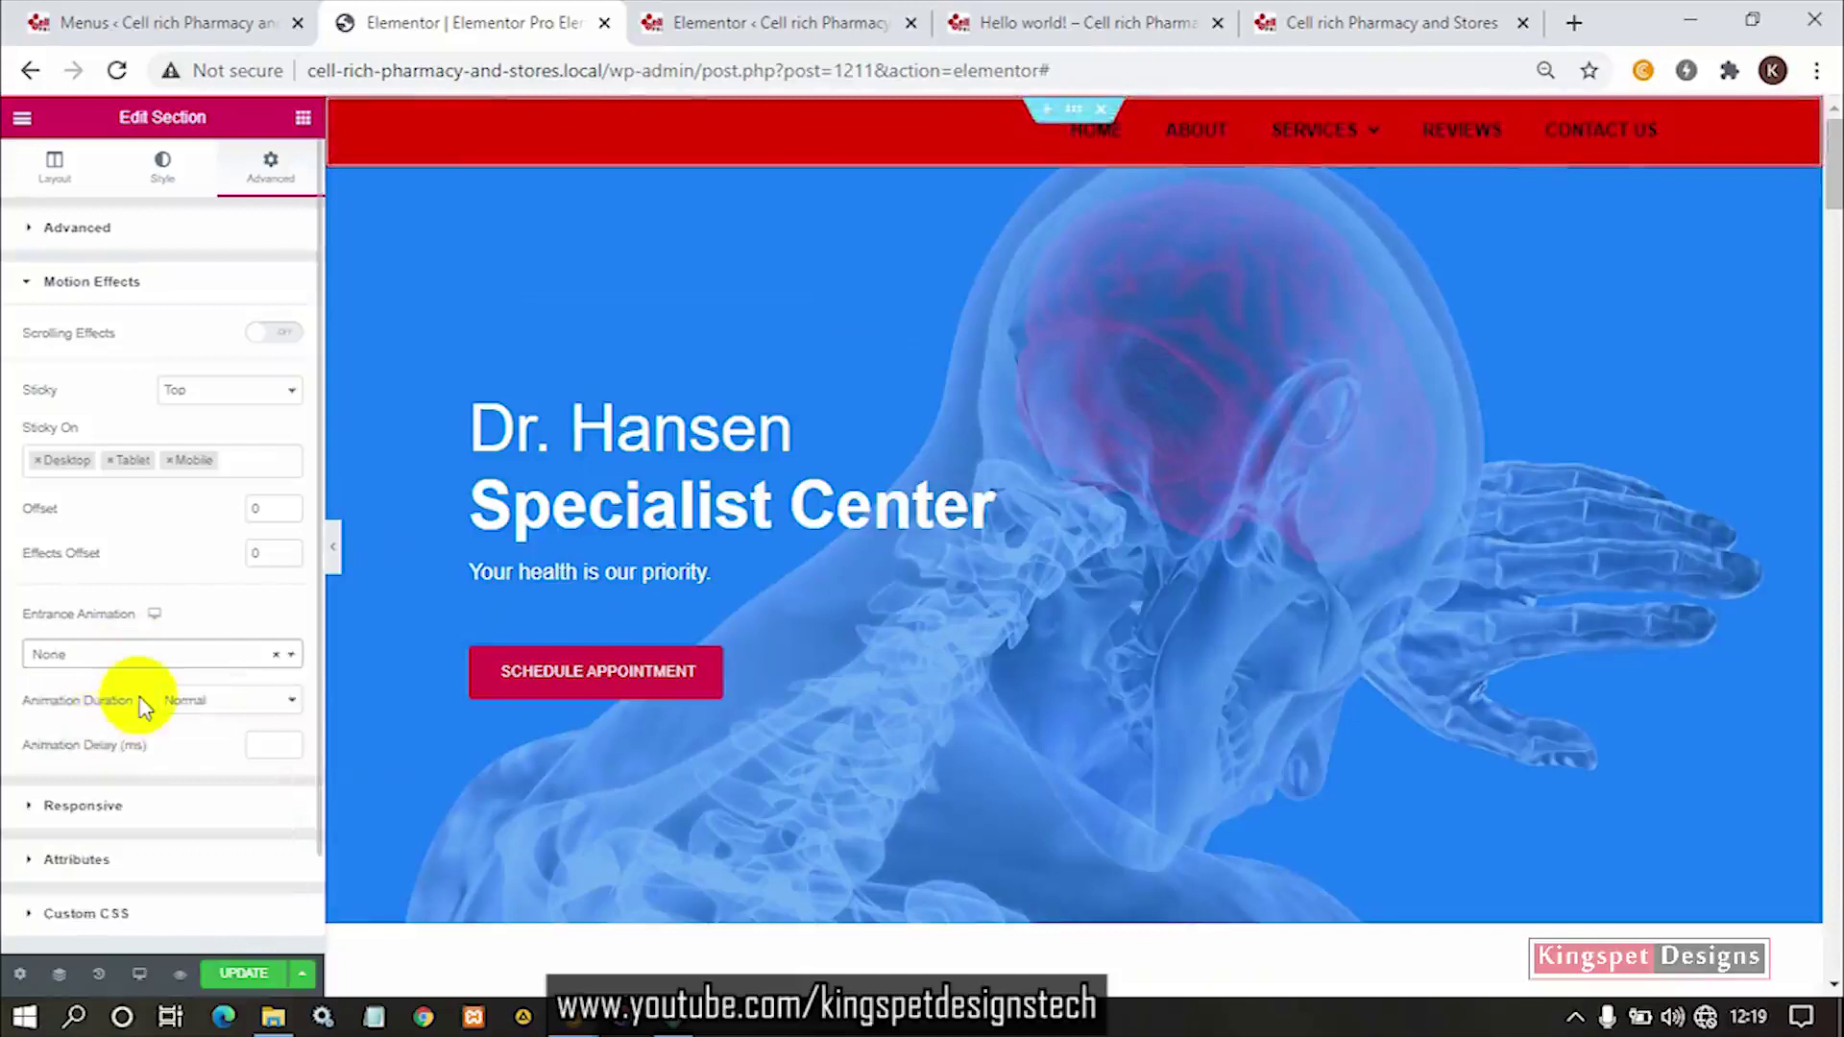
Try hiding the header section on desktop in its Responsive settings and turn the option off again.
click(137, 812)
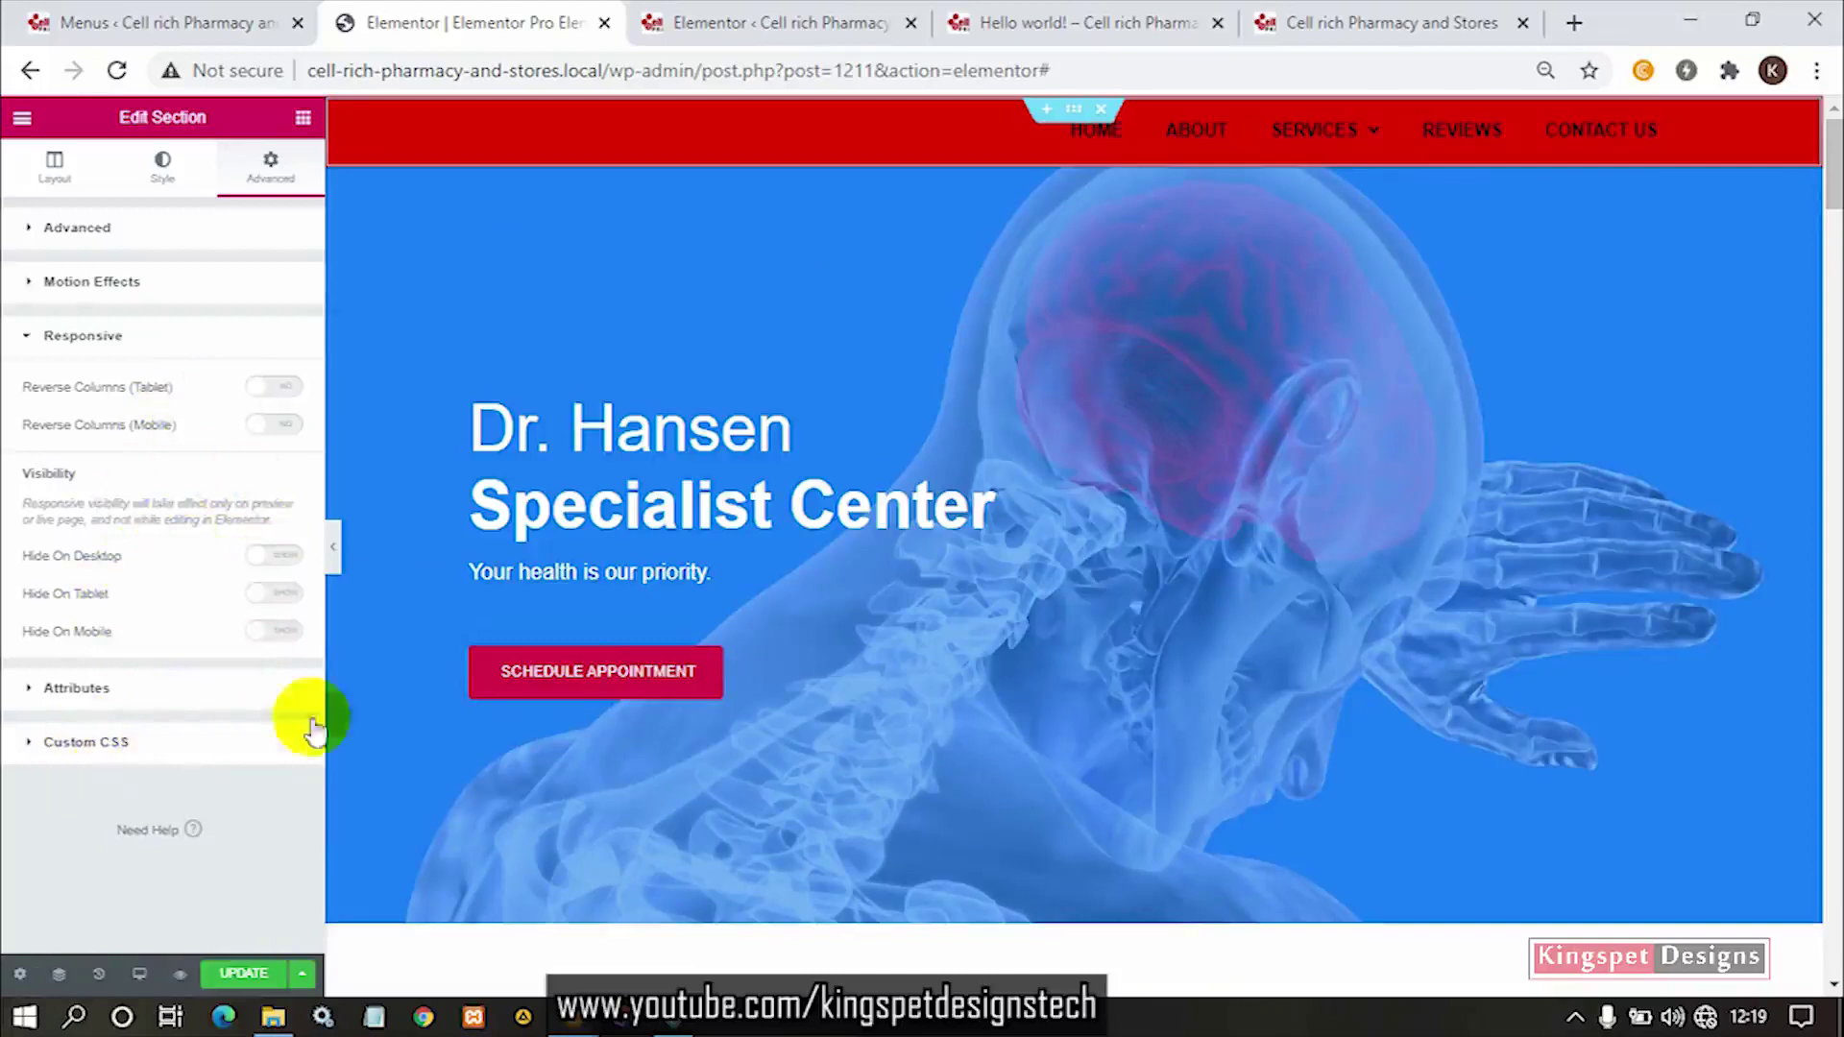
click(274, 557)
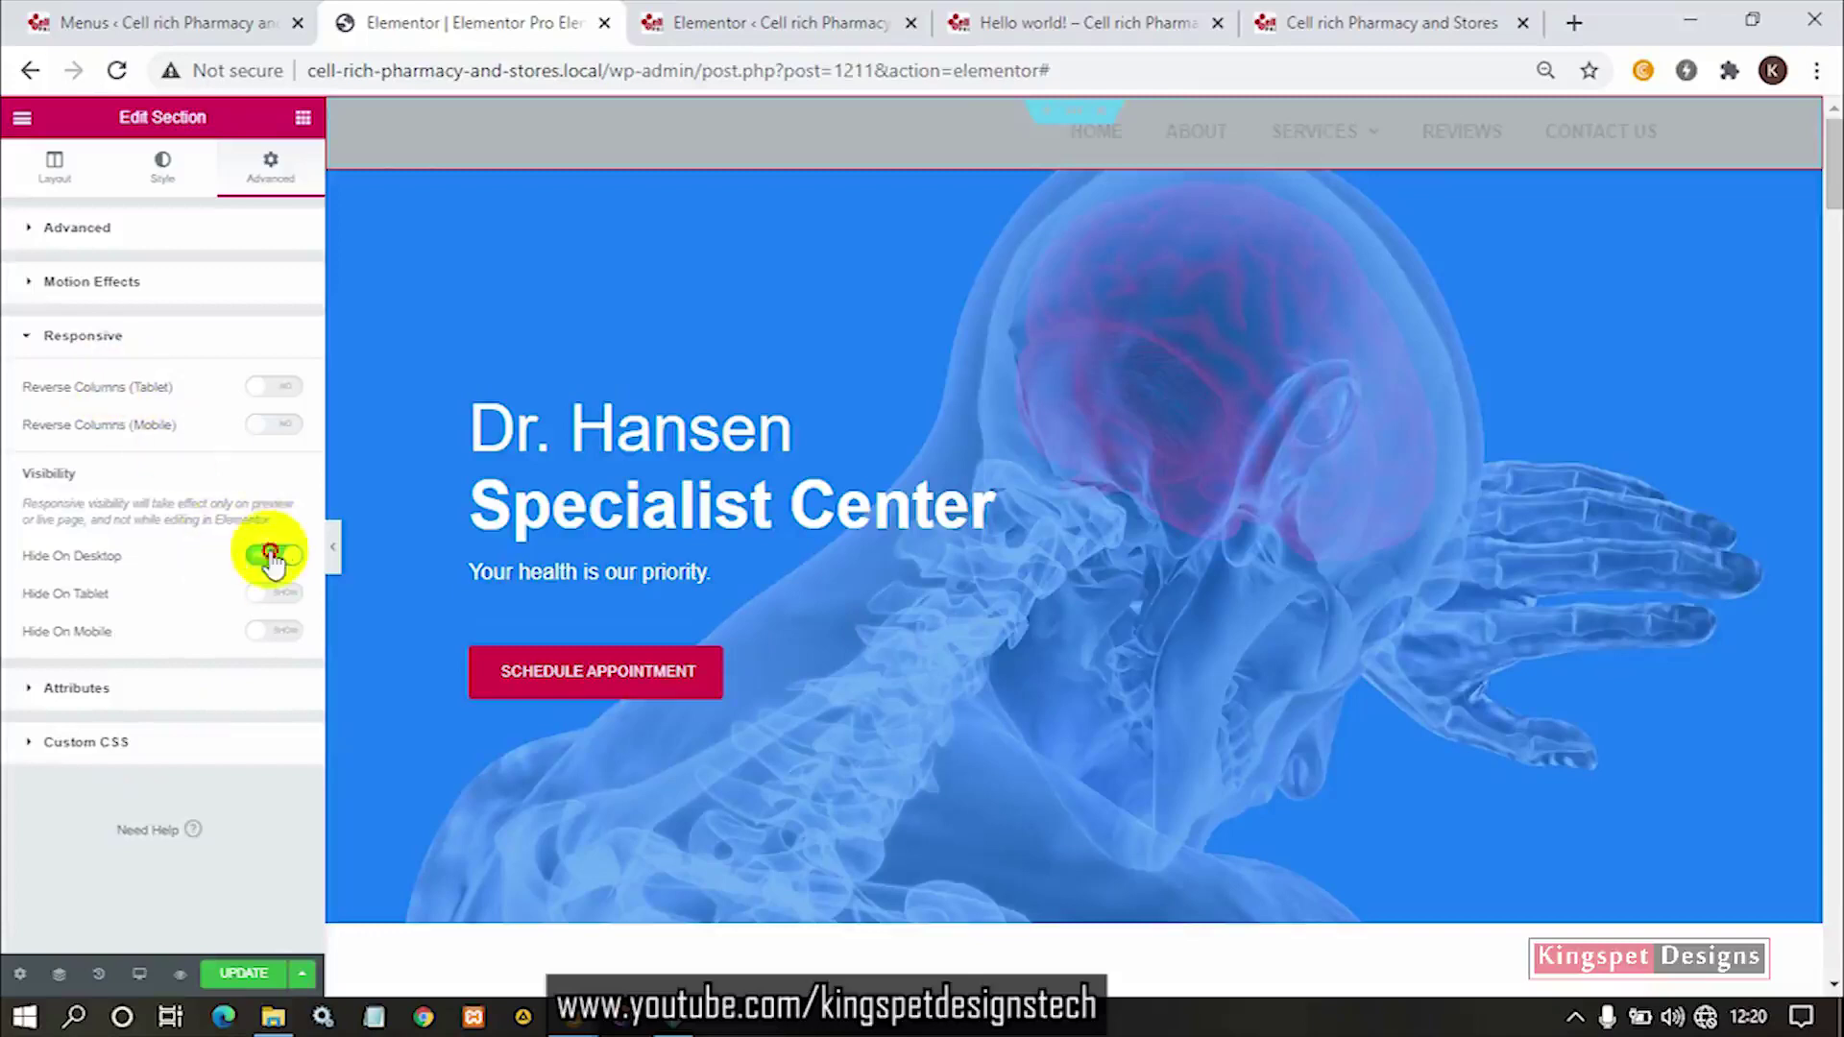
click(270, 556)
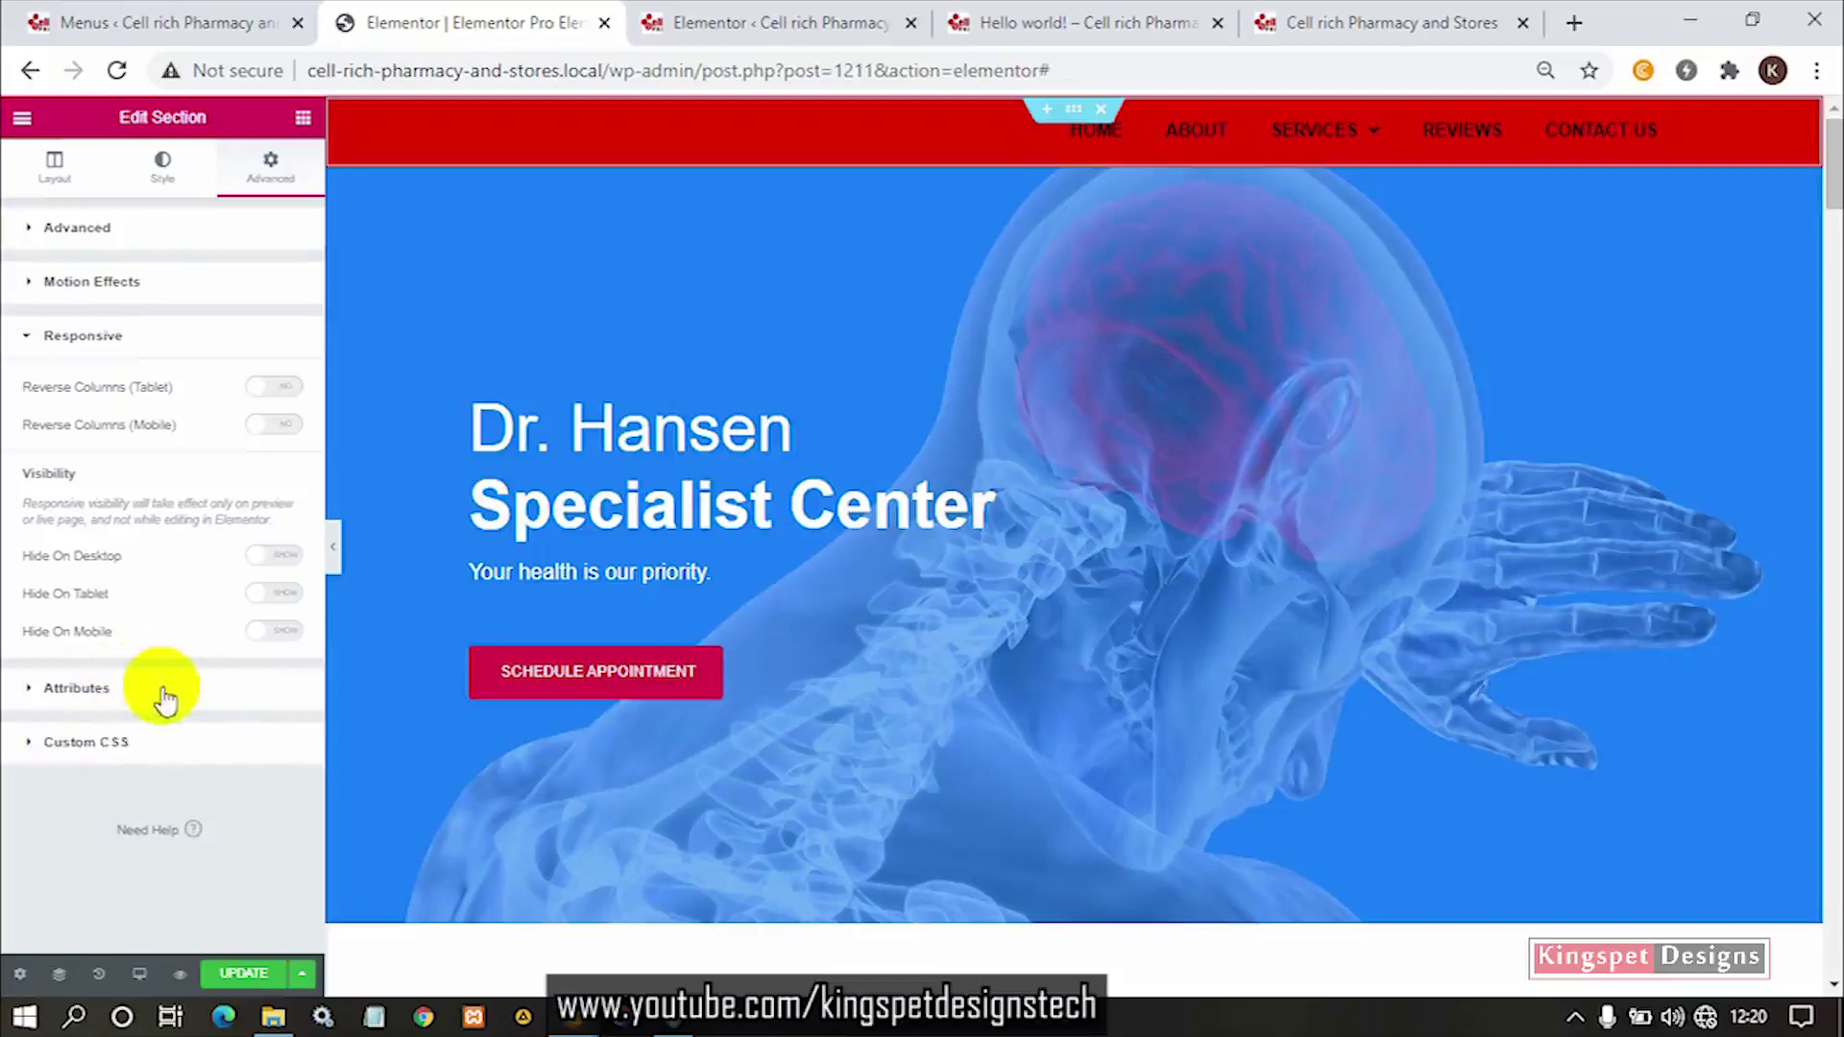
Look at the header section's Custom CSS and Attributes settings and collapse them.
click(149, 743)
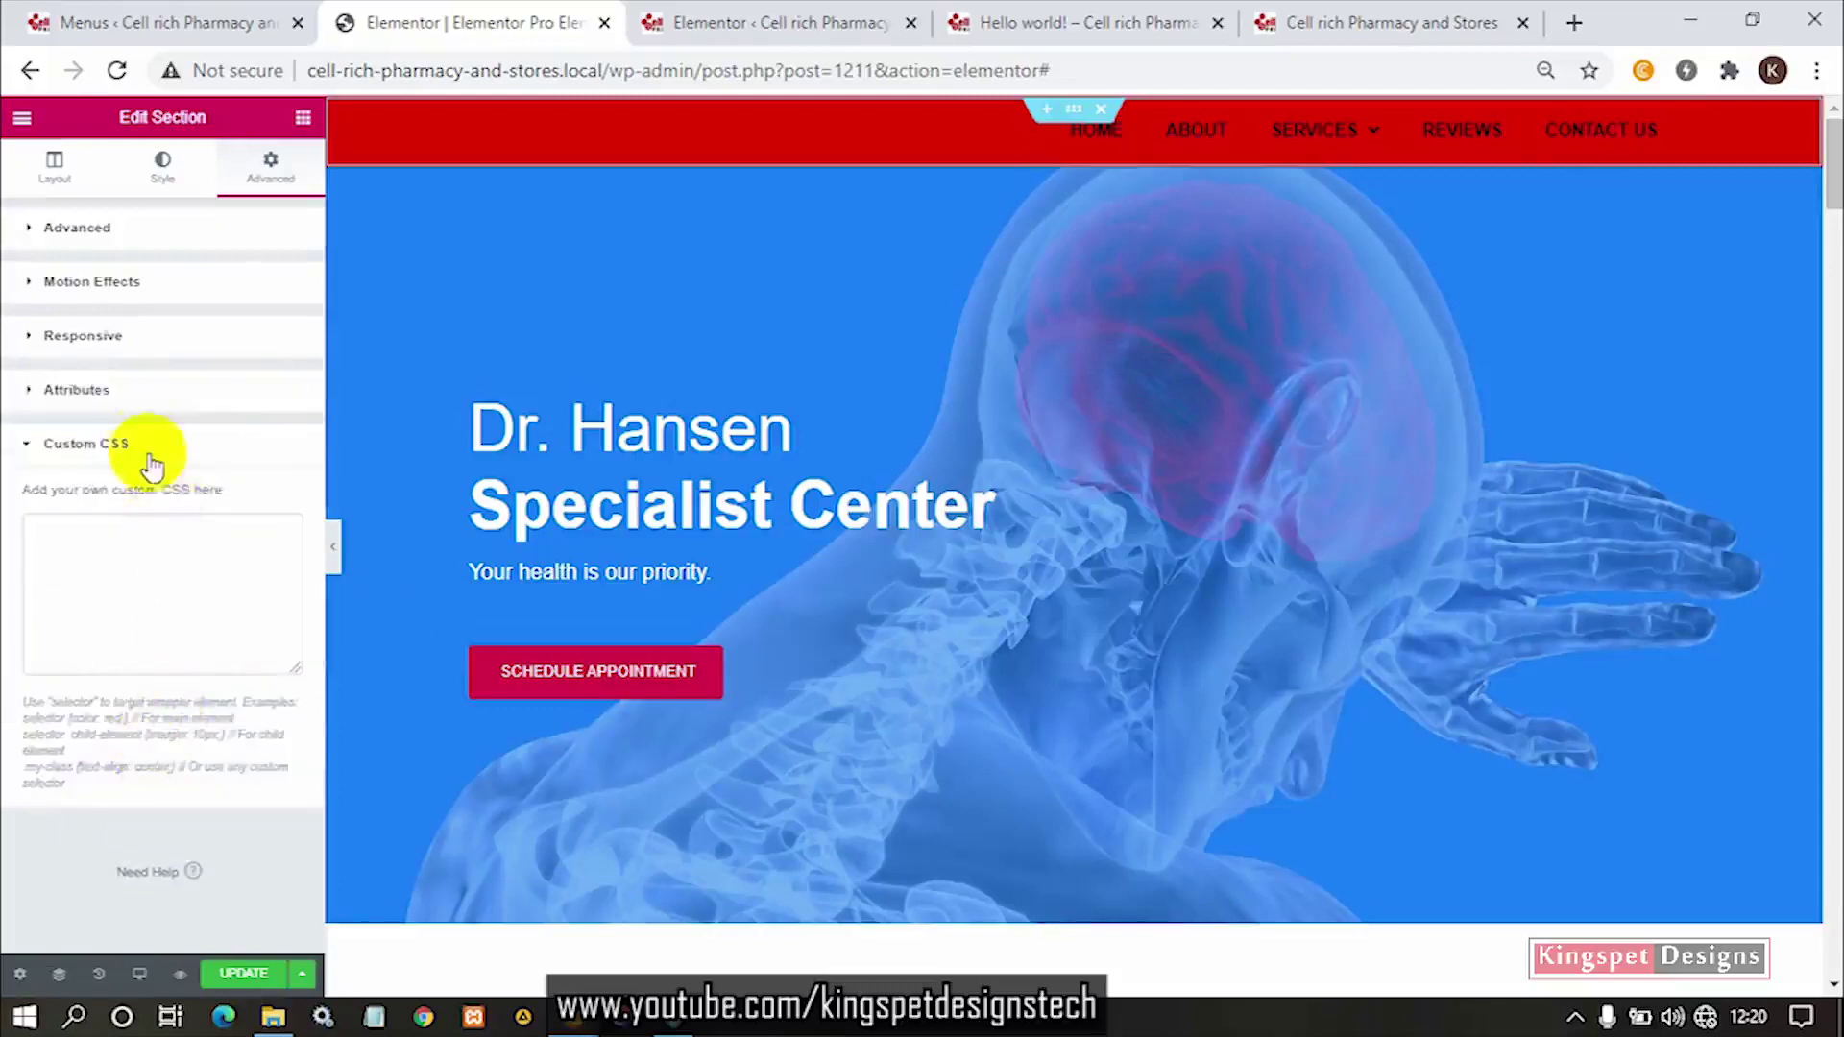
click(149, 403)
click(159, 404)
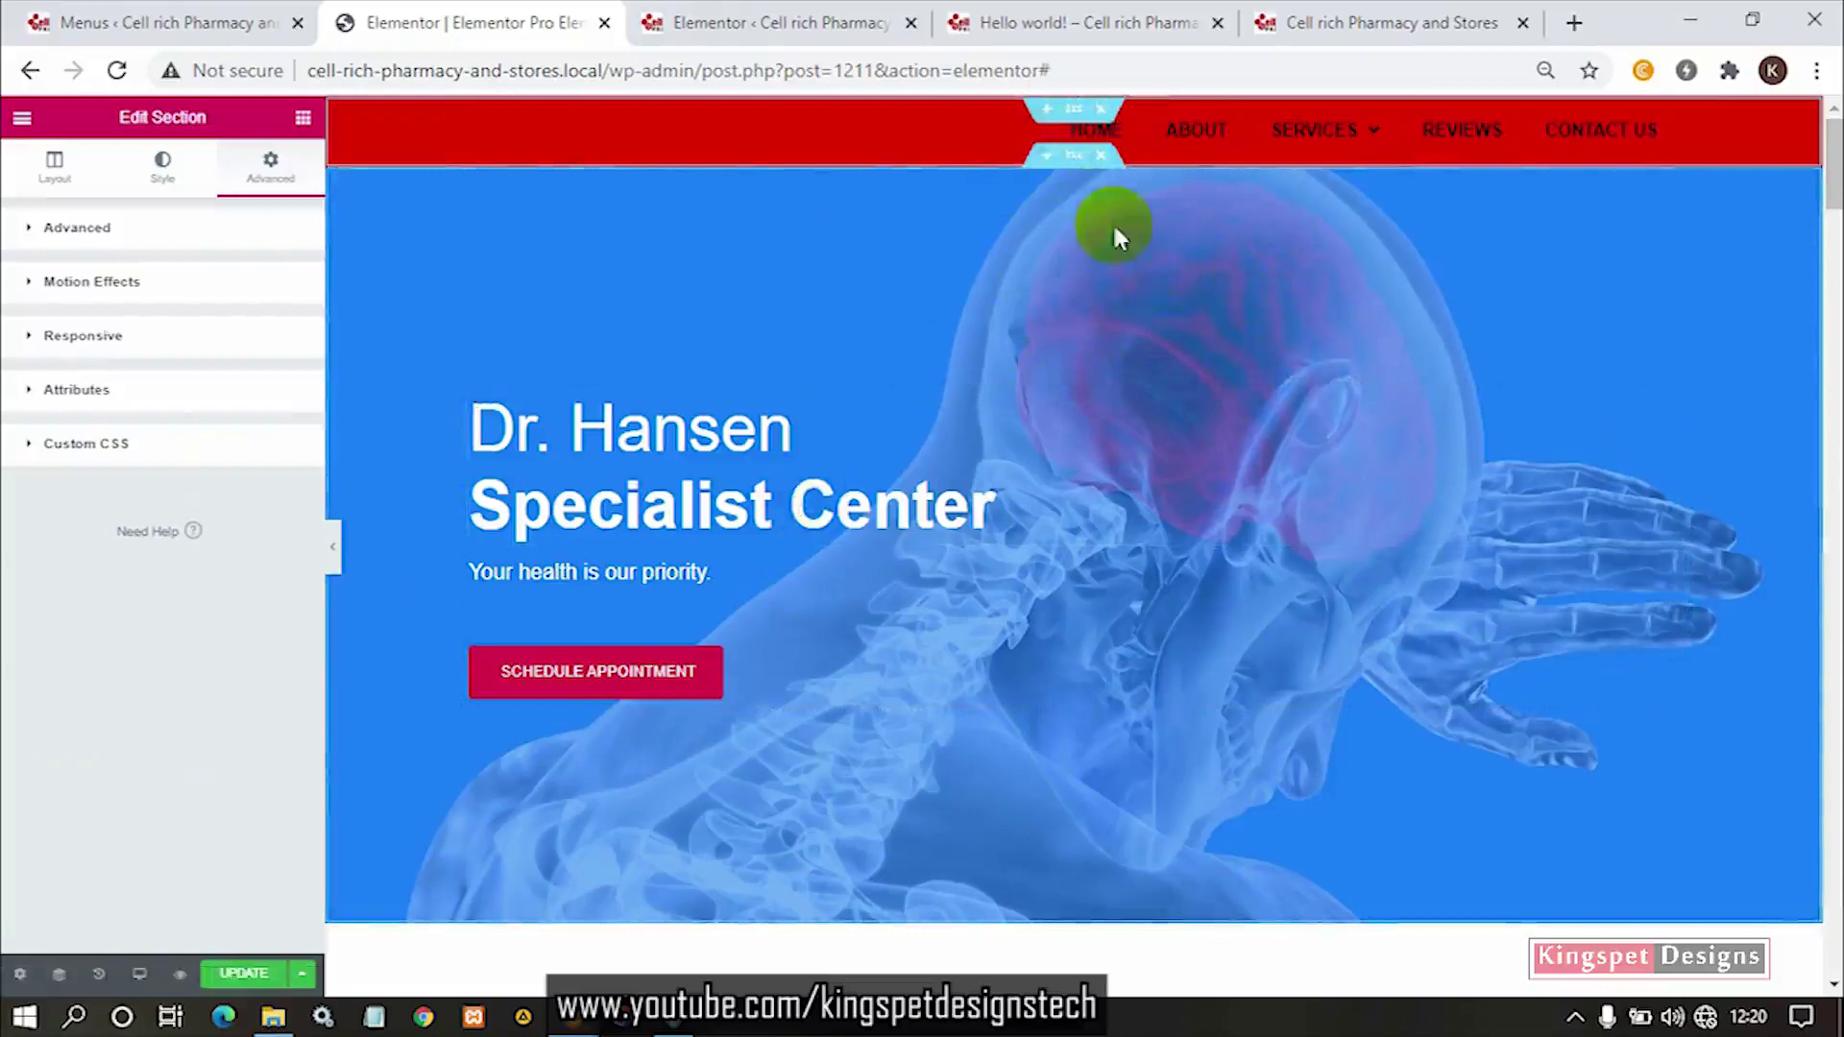
Open the header section's advanced settings and set its Z-Index to 1.
click(1076, 115)
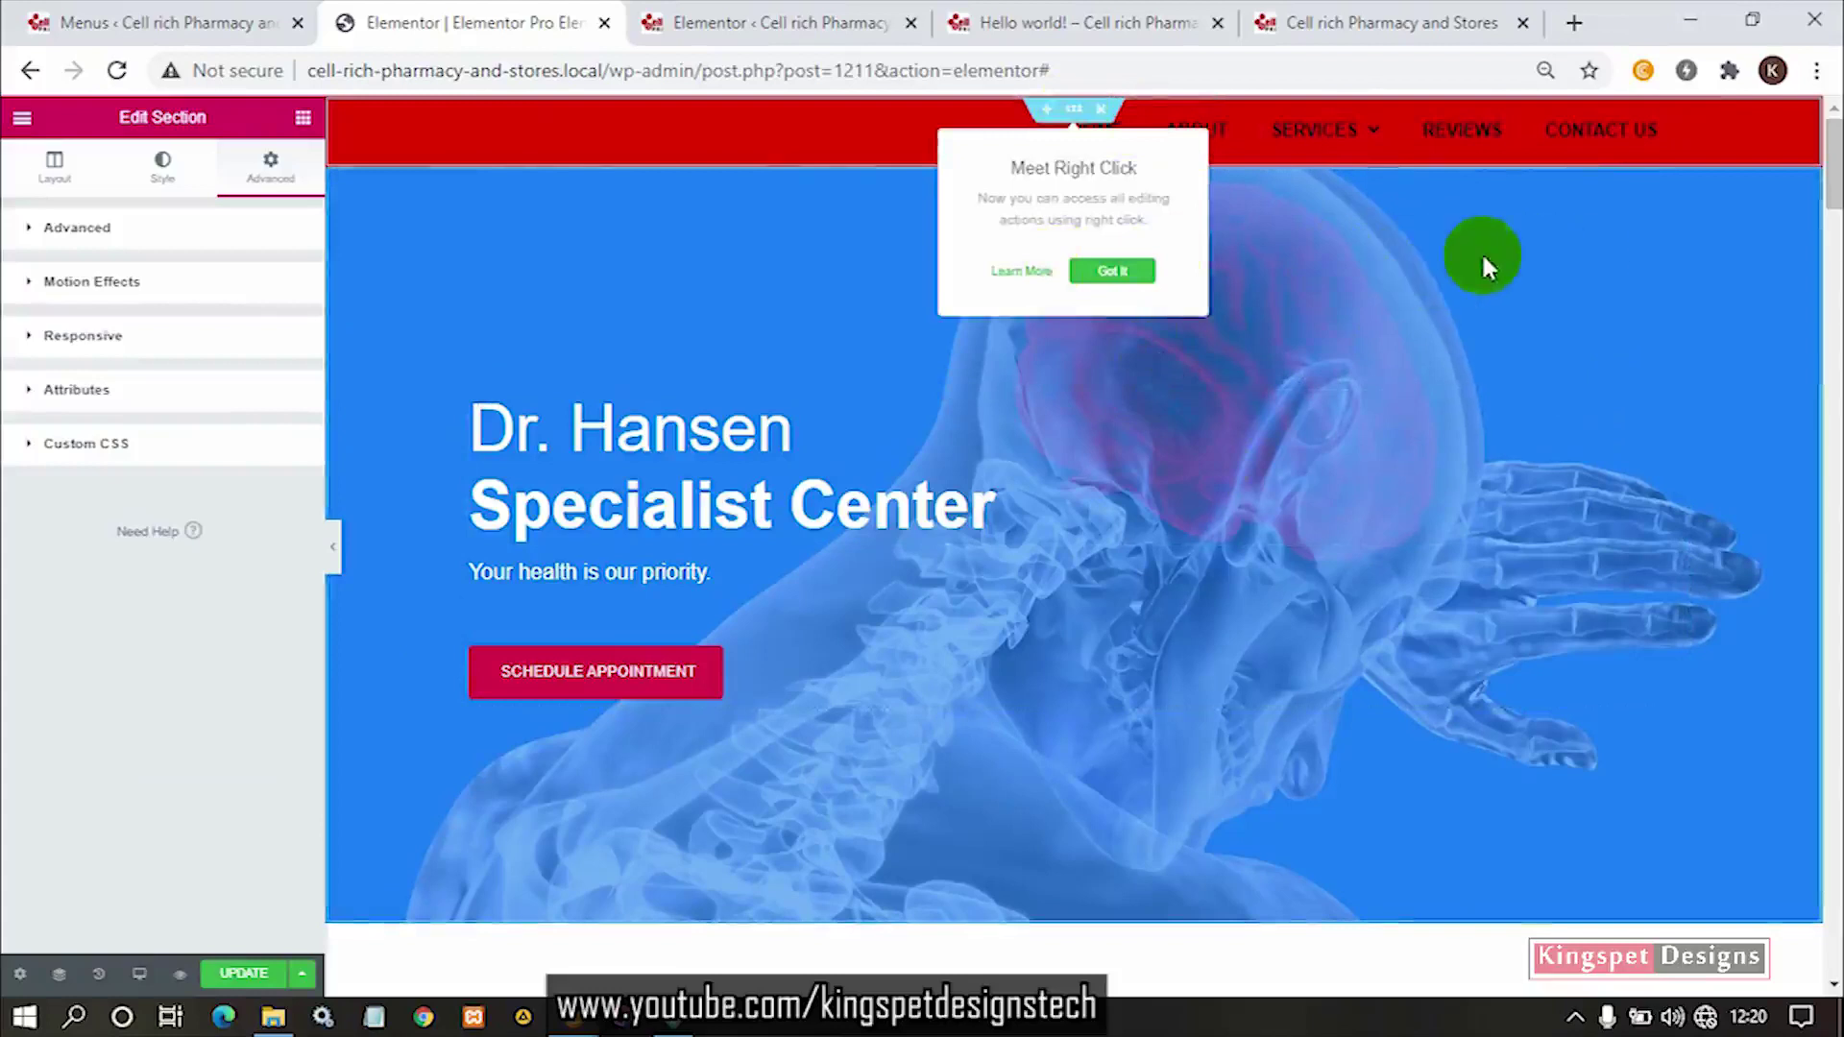
mouse_move(1833, 171)
mouse_down()
mouse_move(1825, 298)
mouse_move(1832, 163)
mouse_up()
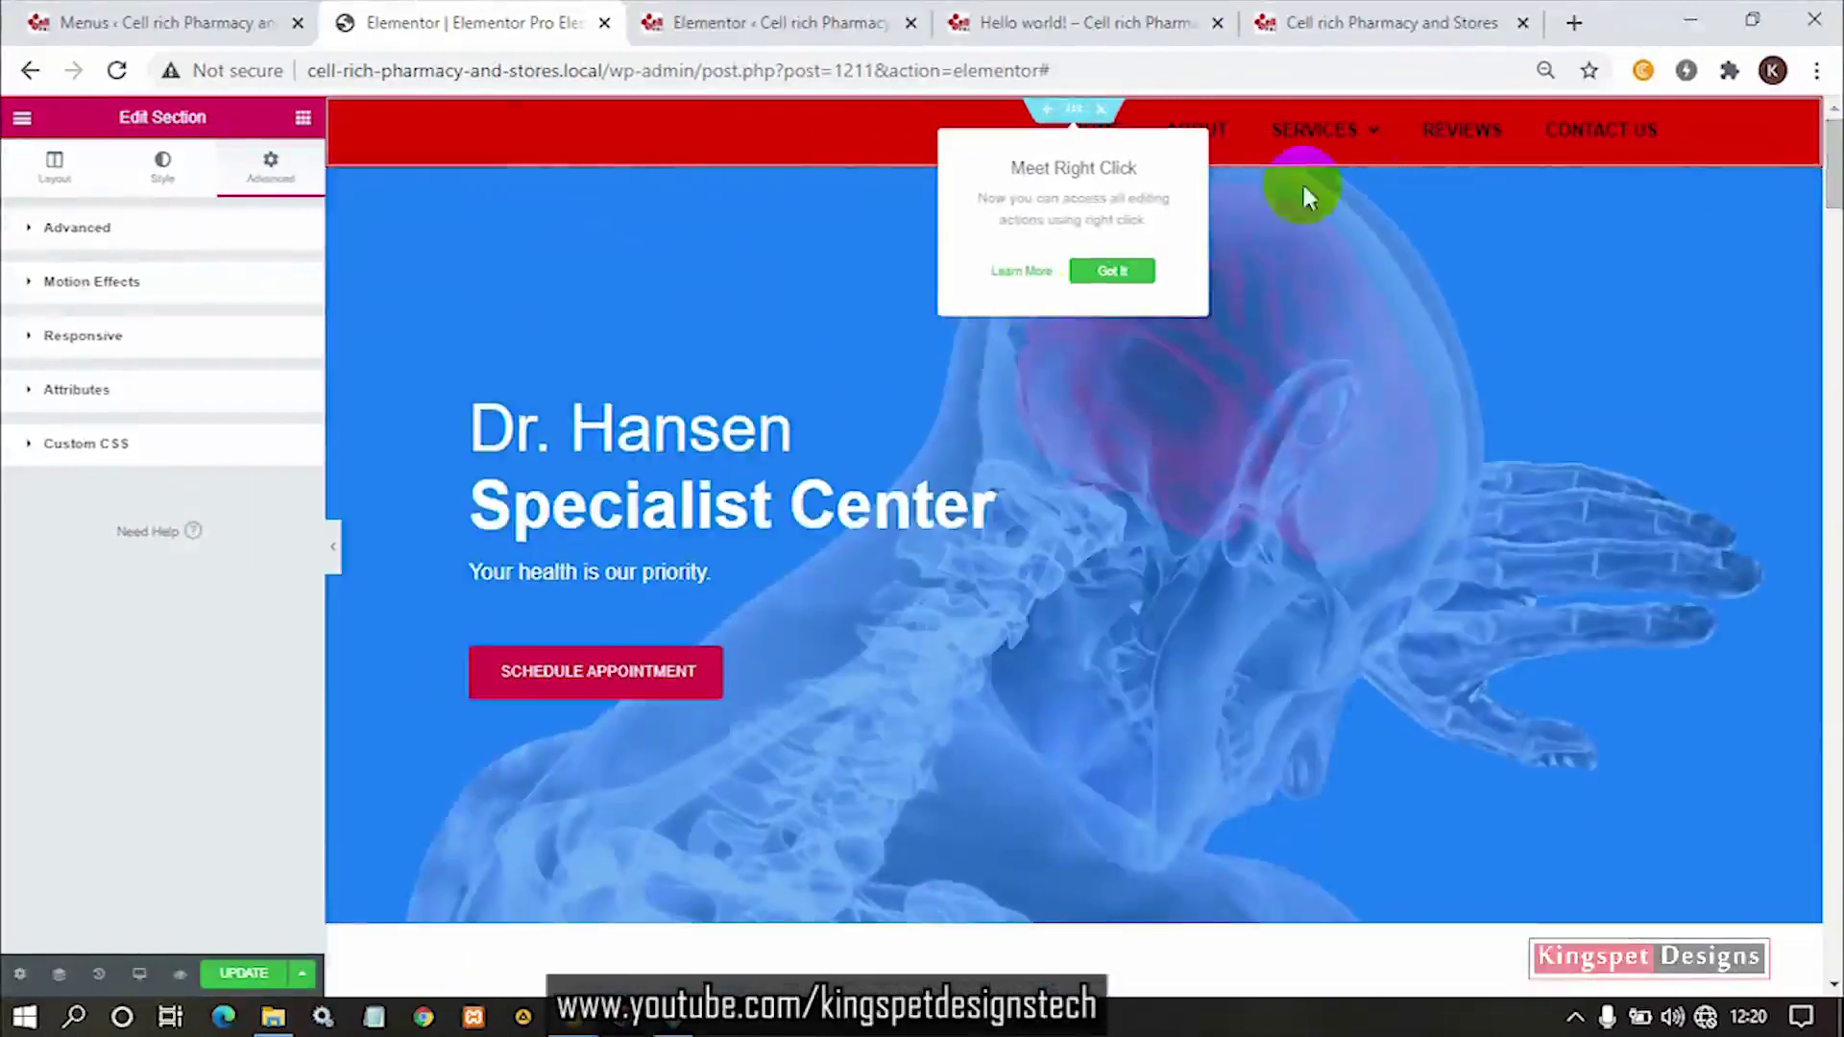
click(780, 310)
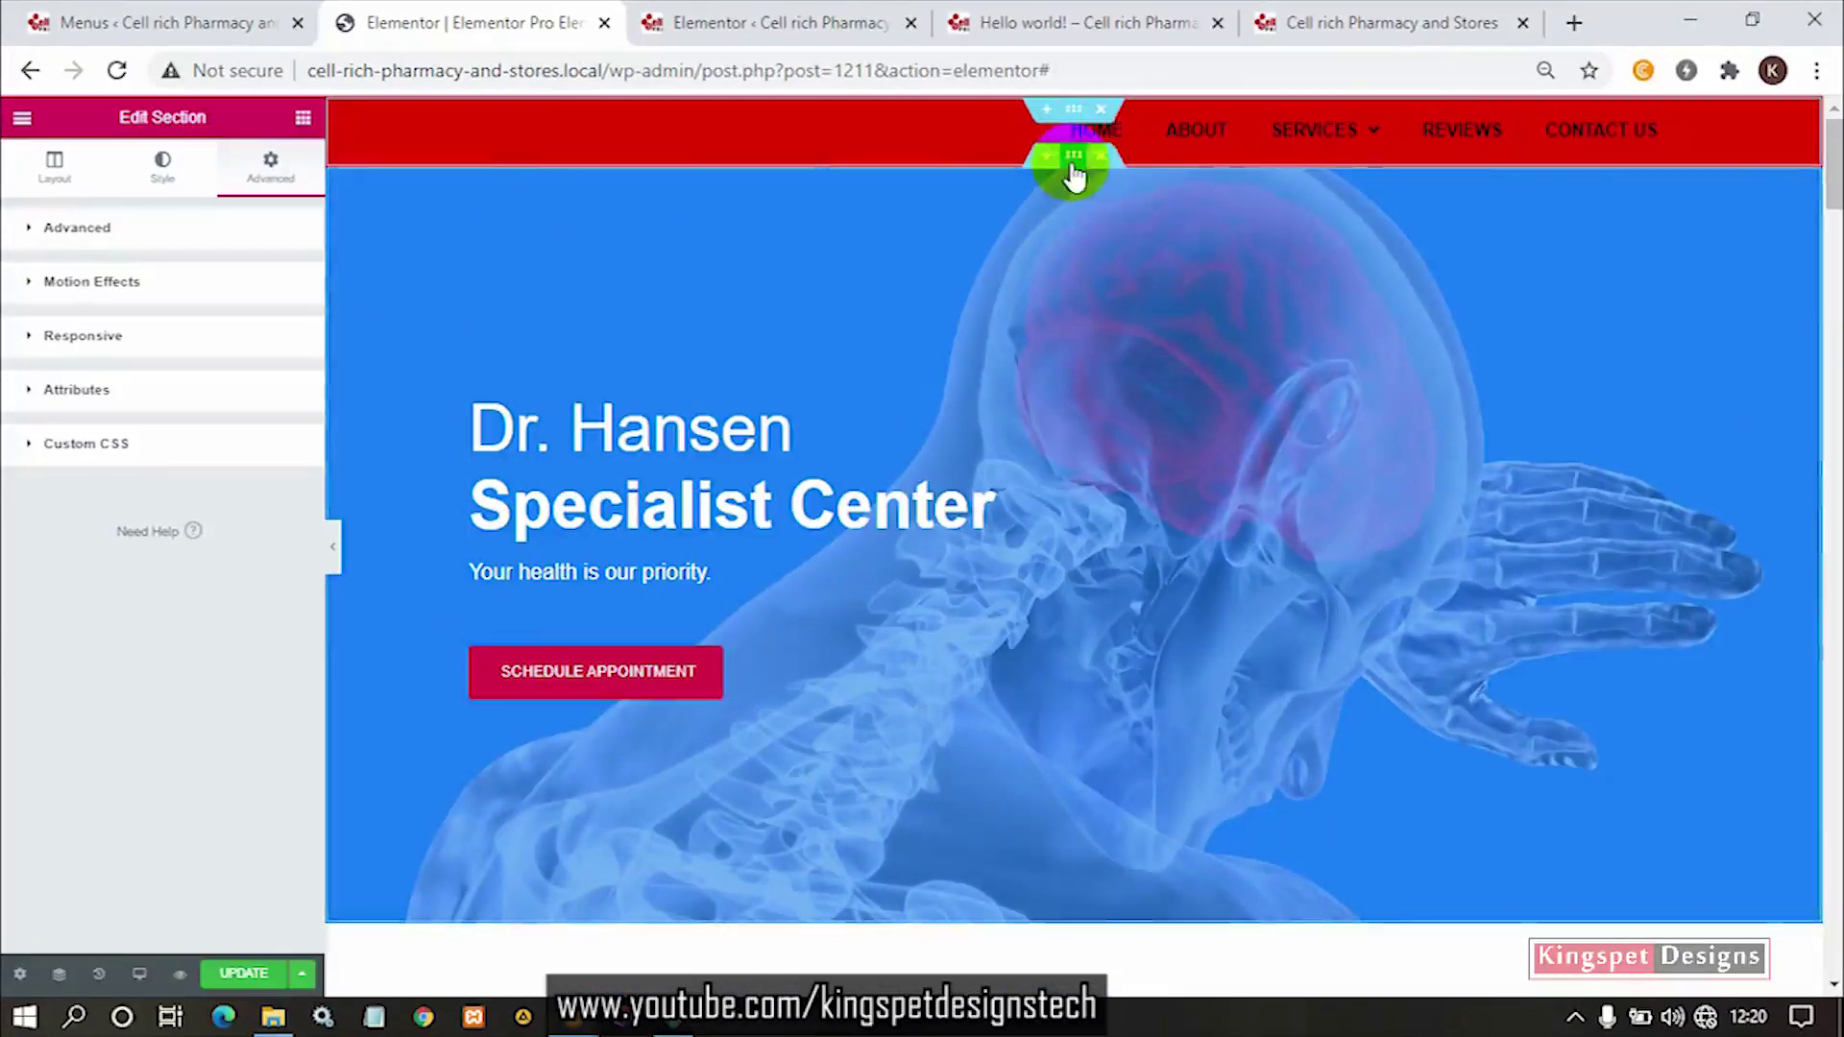
click(1074, 175)
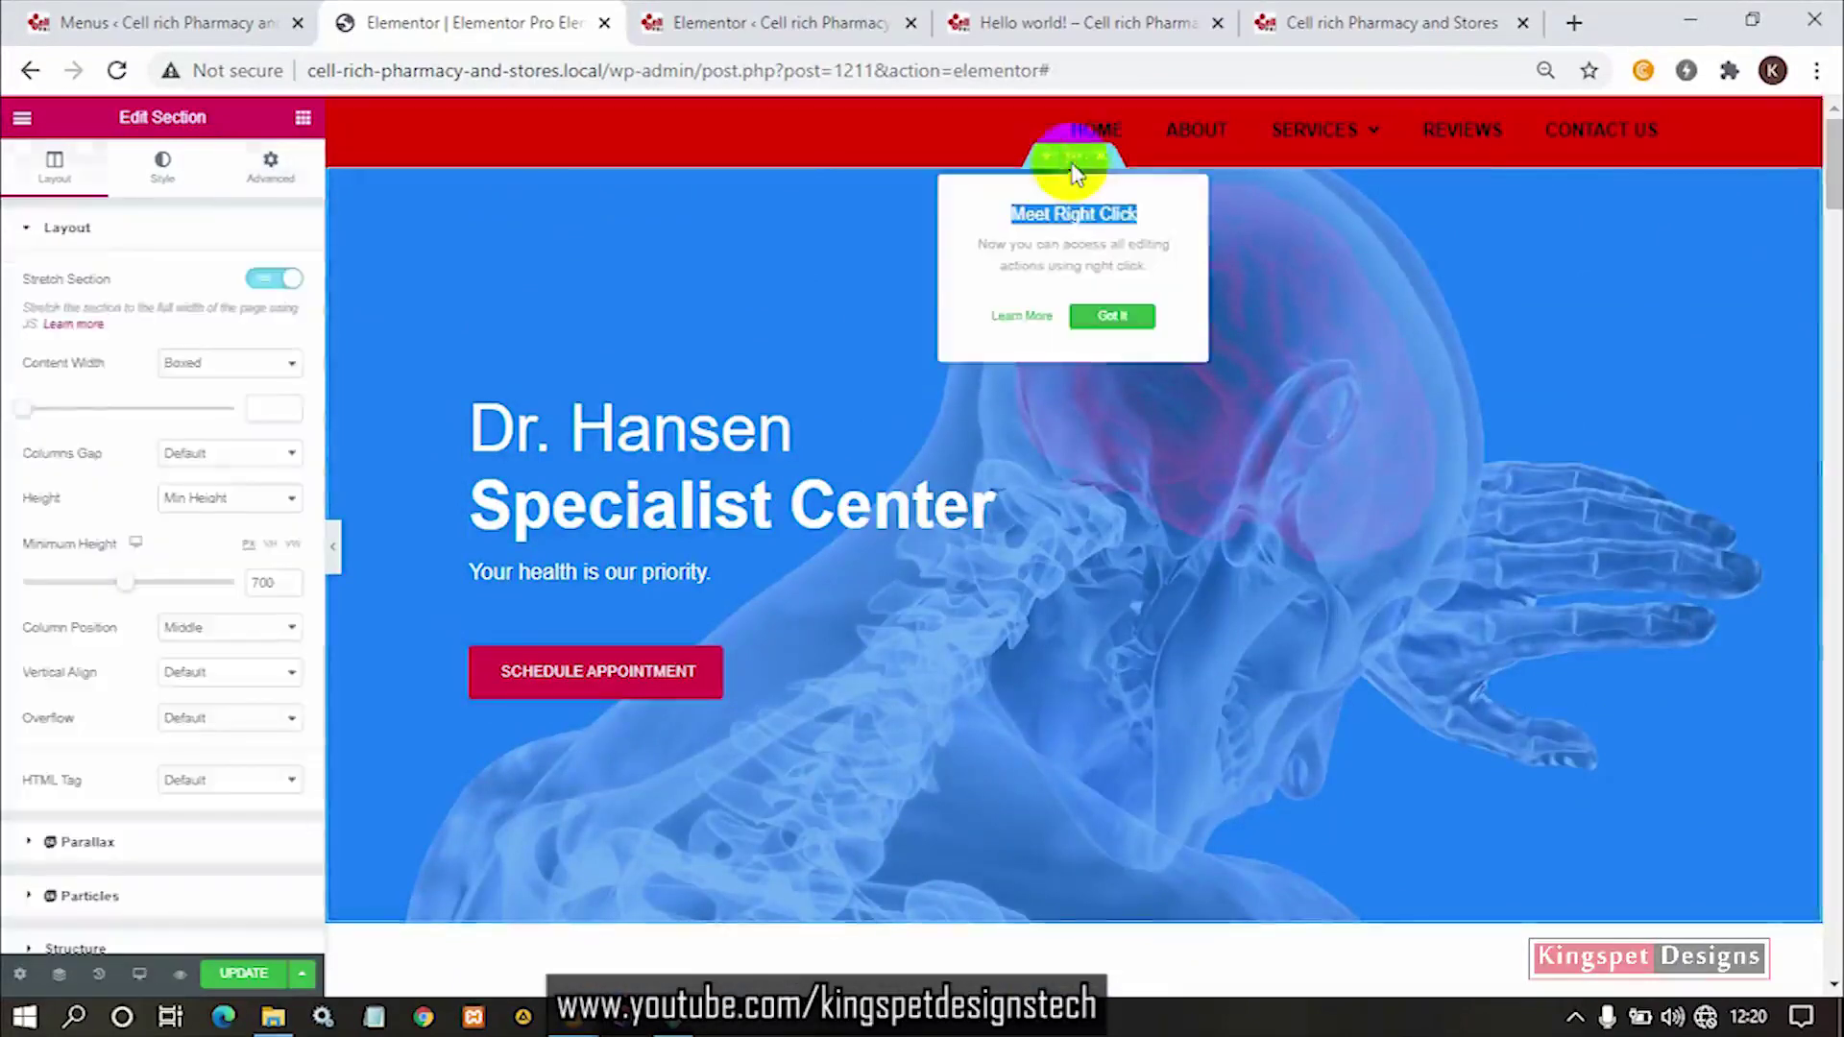
click(878, 273)
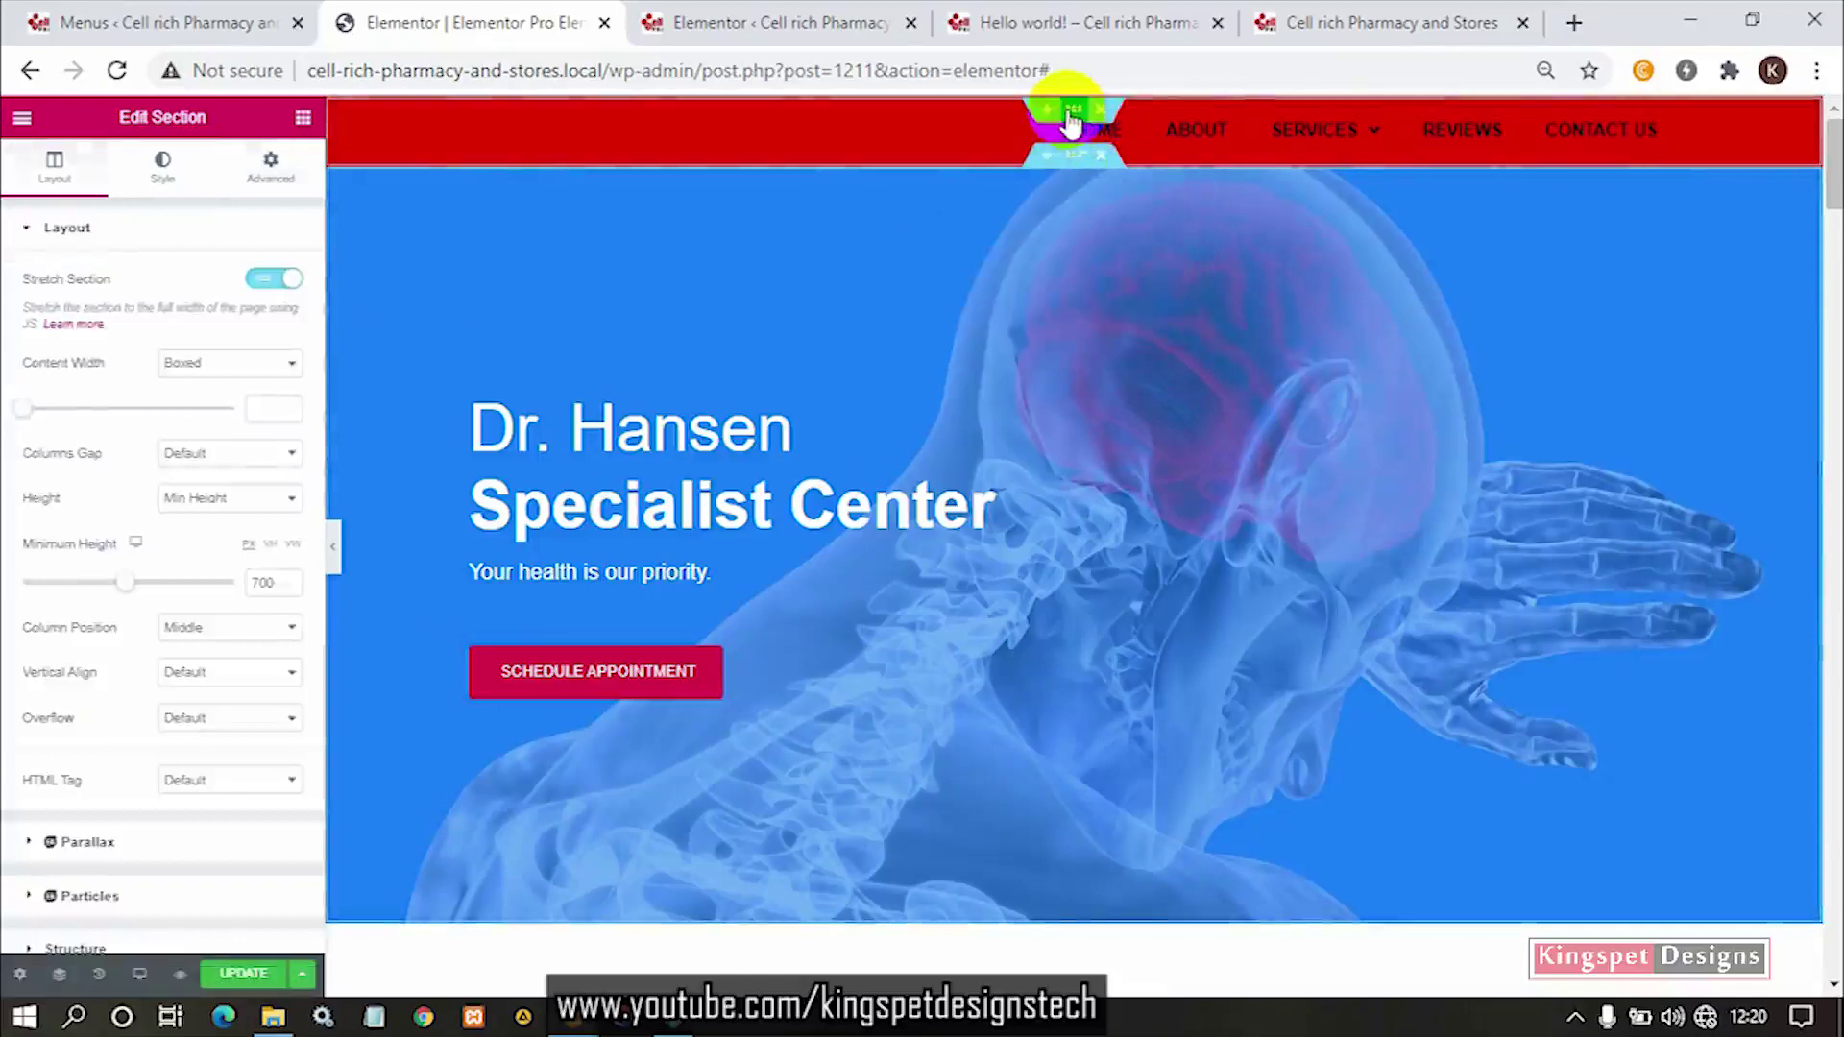
click(1072, 111)
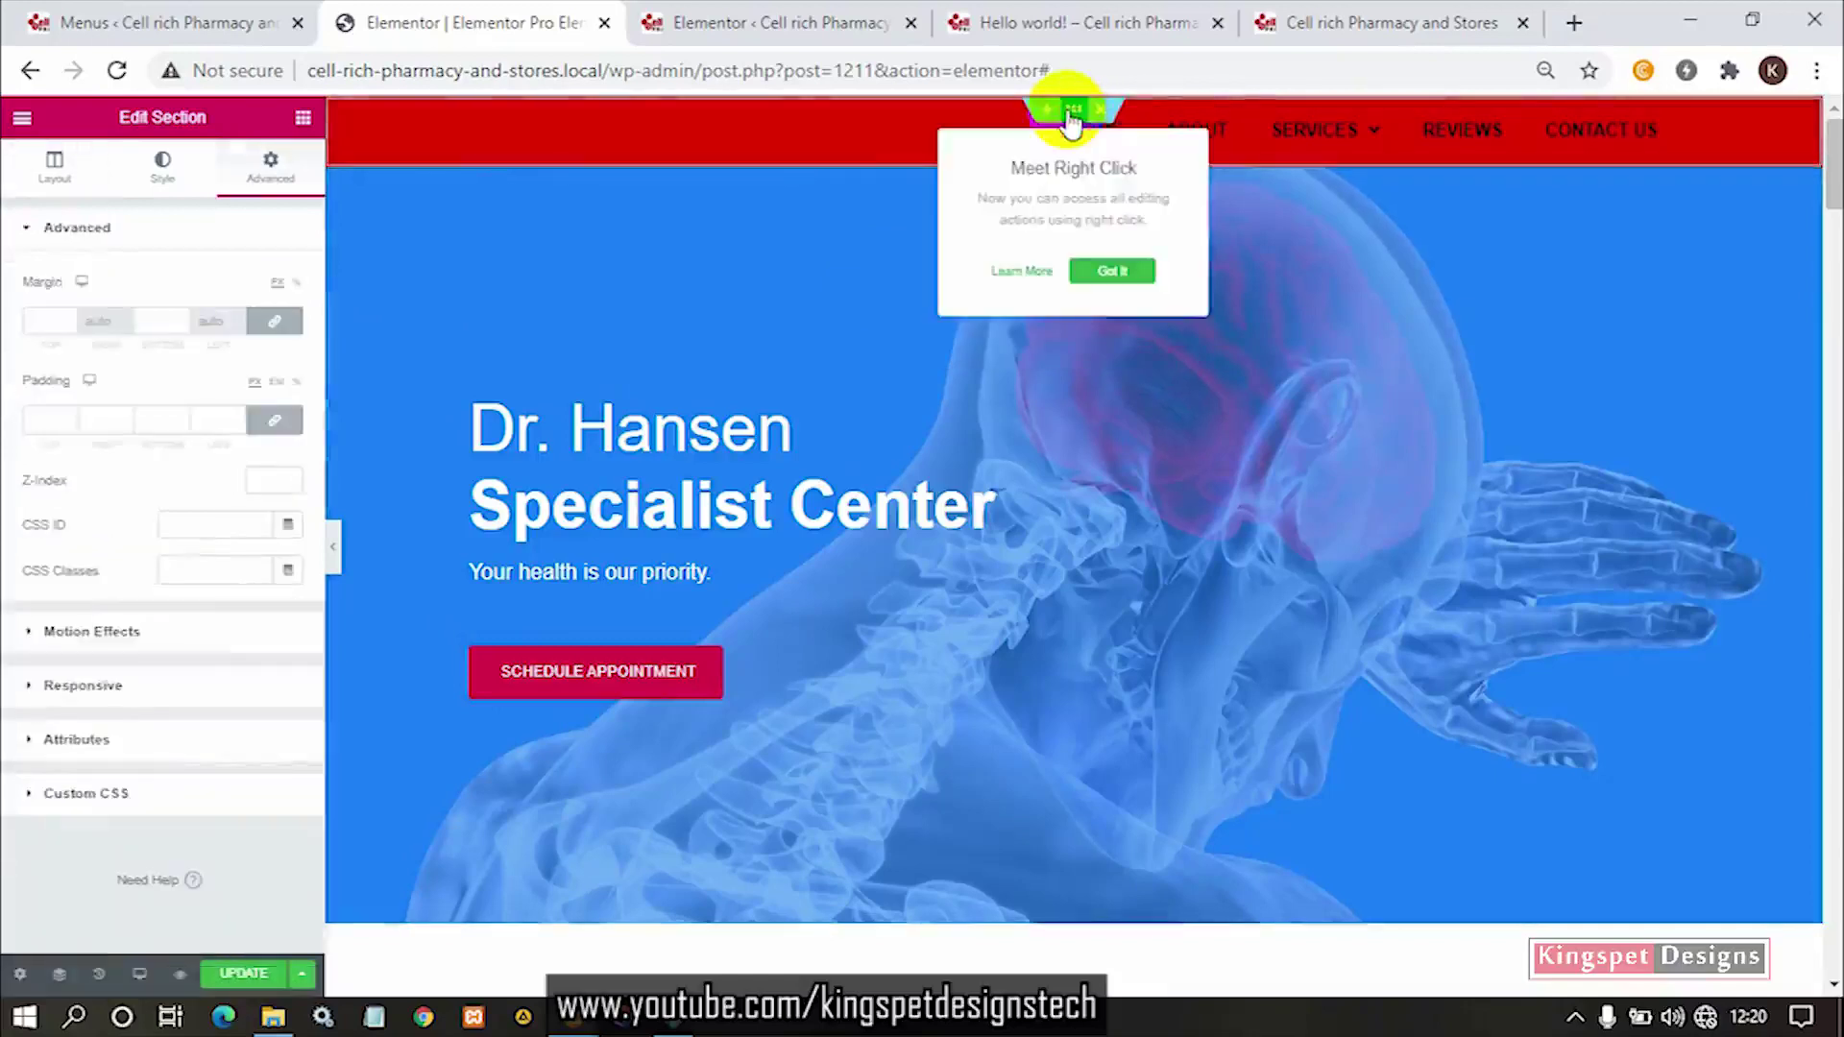
click(269, 483)
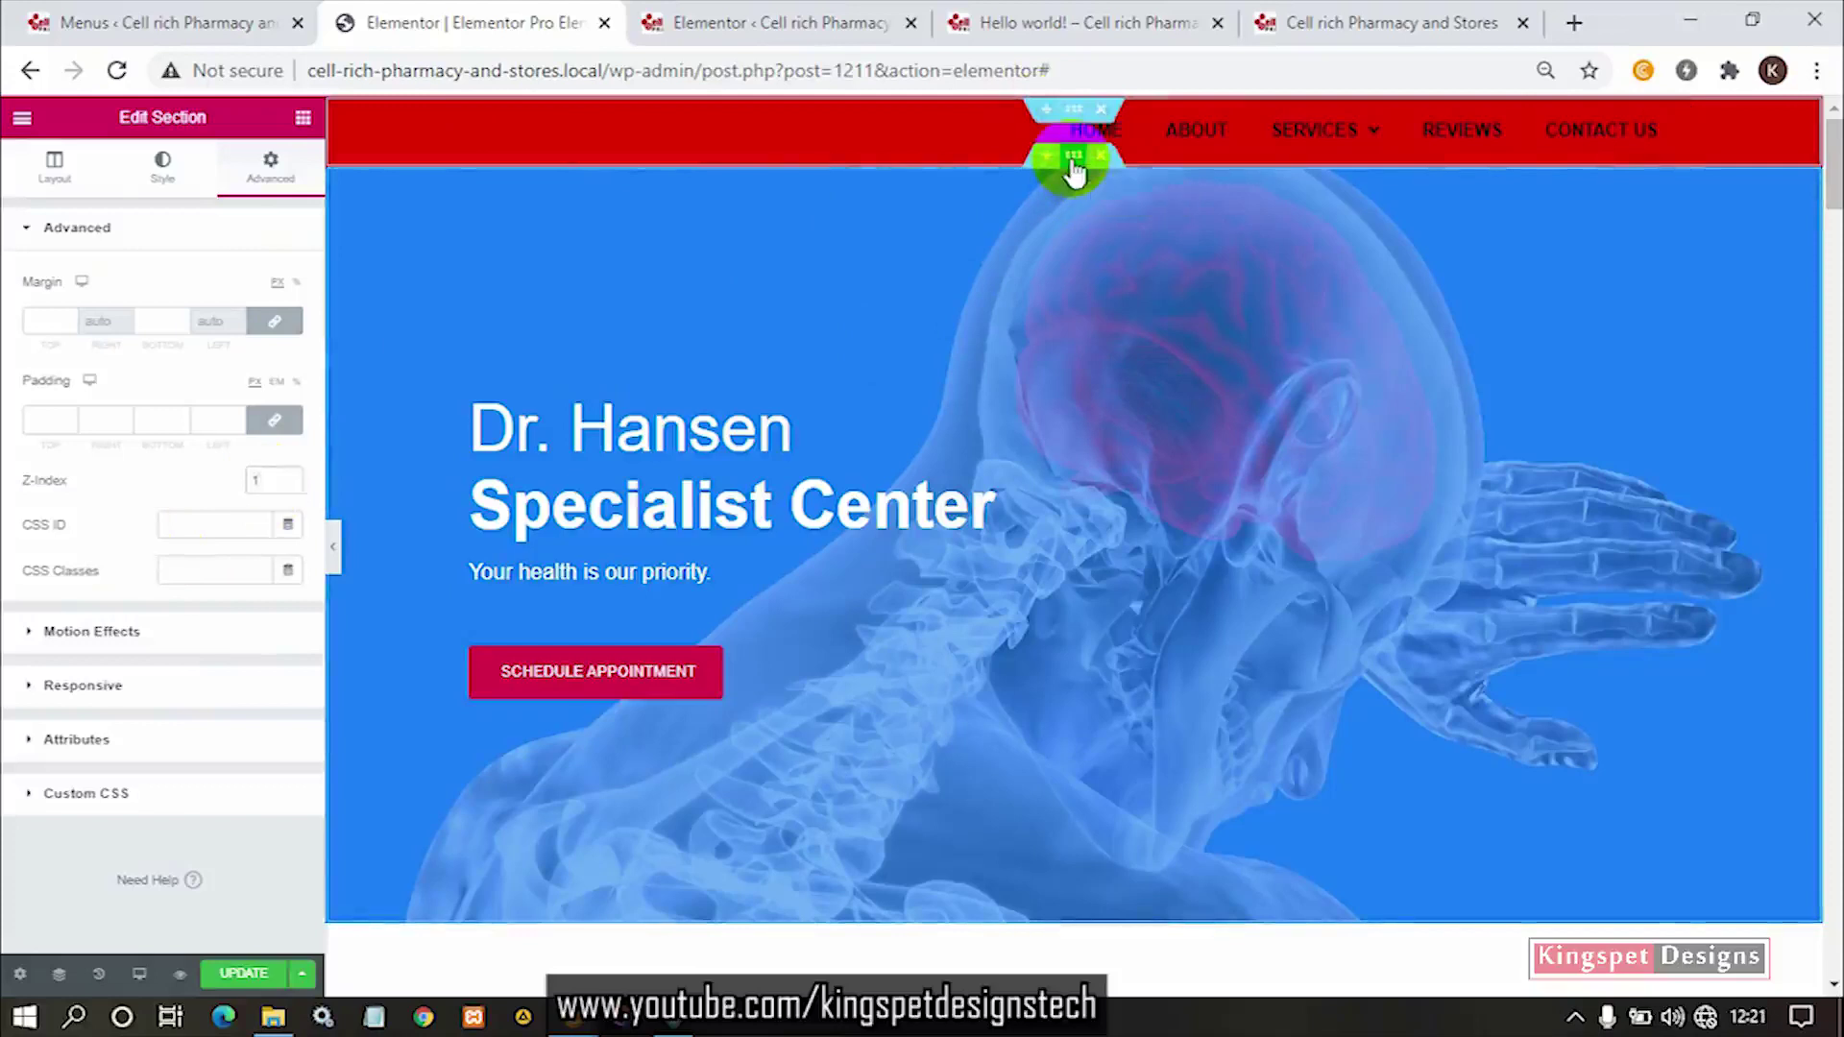
Unlink the hero section's margin values, set its top margin to -67, and check the result without the settings panel.
click(1074, 169)
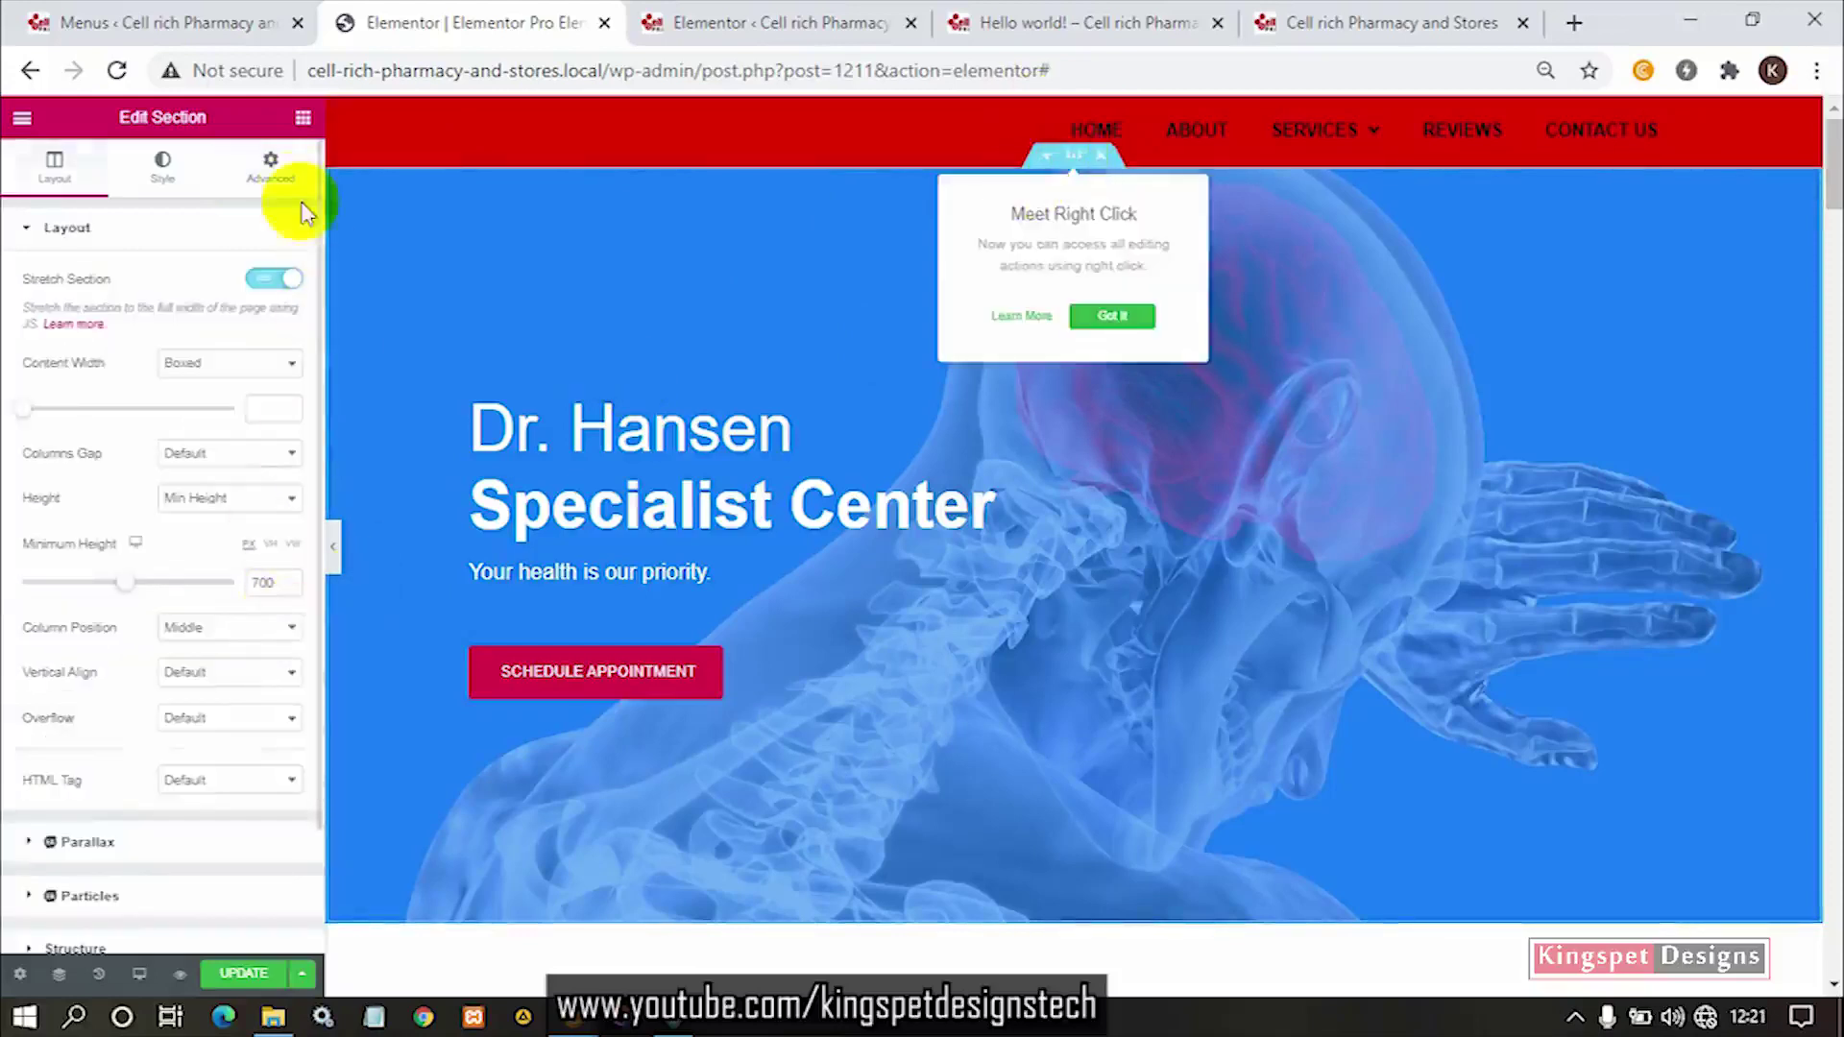
click(271, 181)
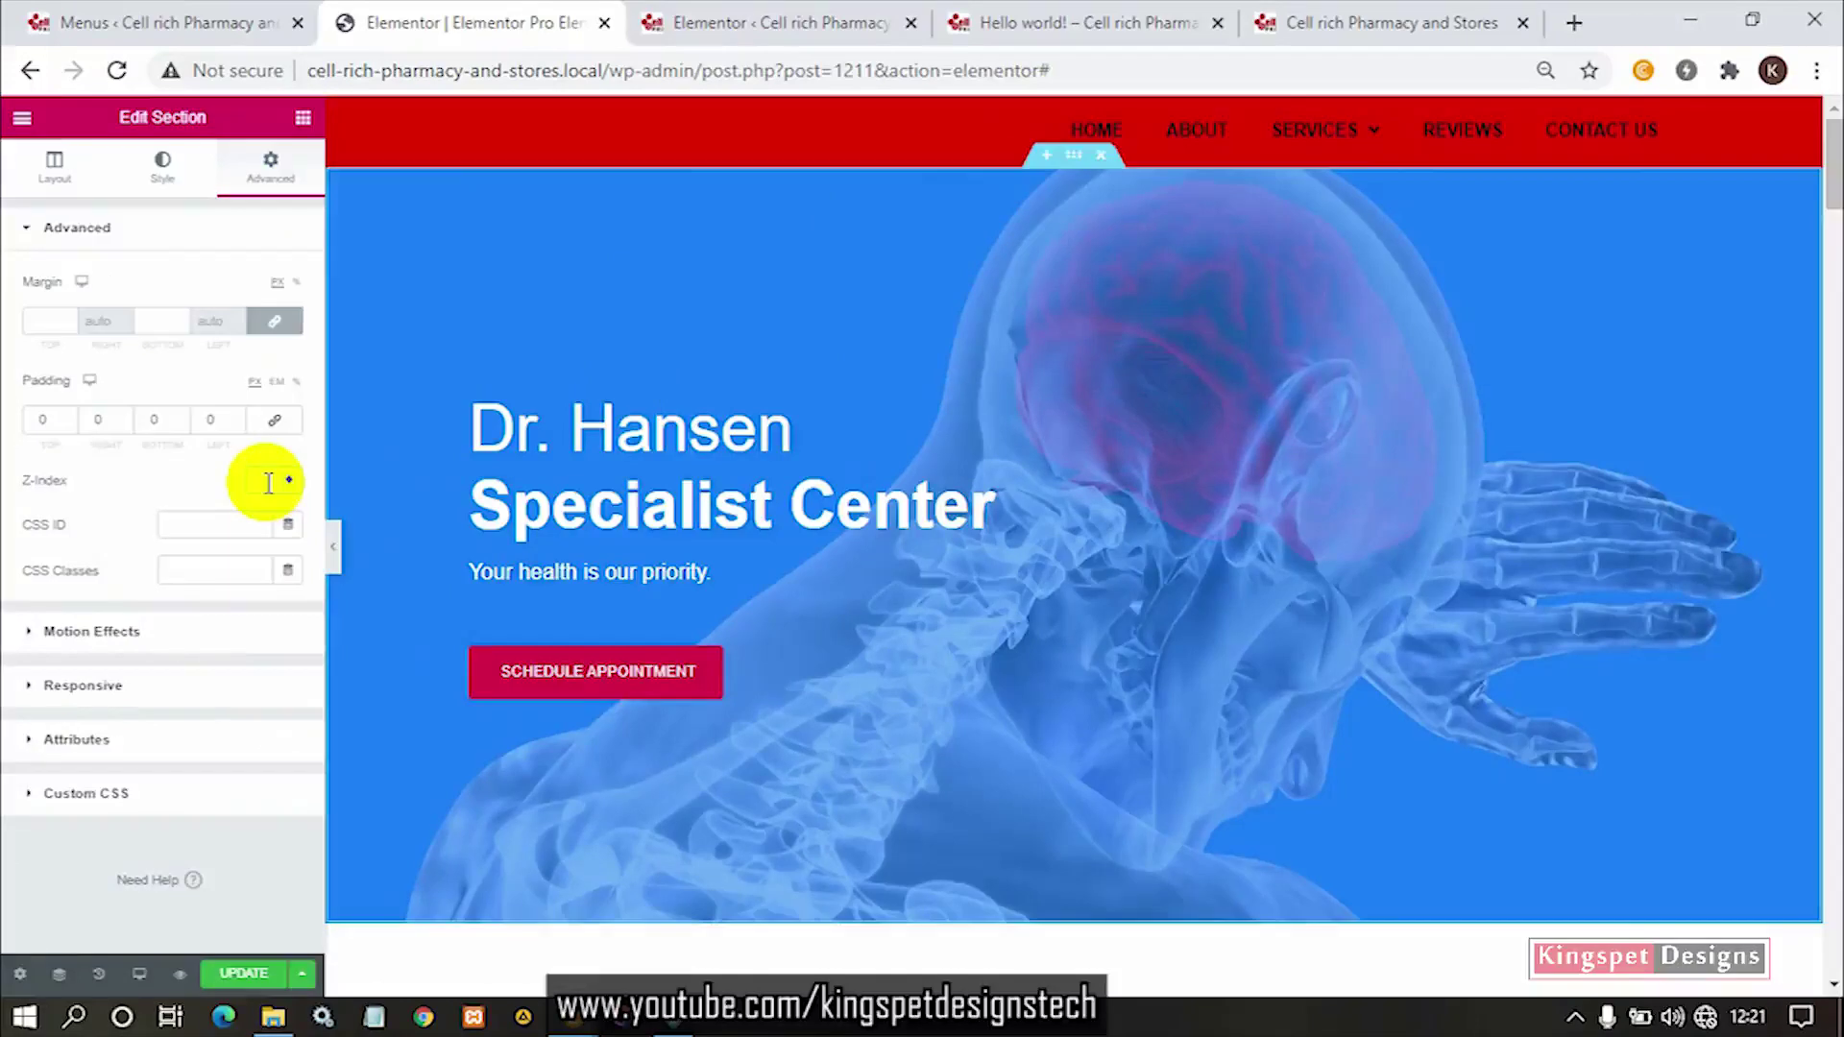
click(1076, 170)
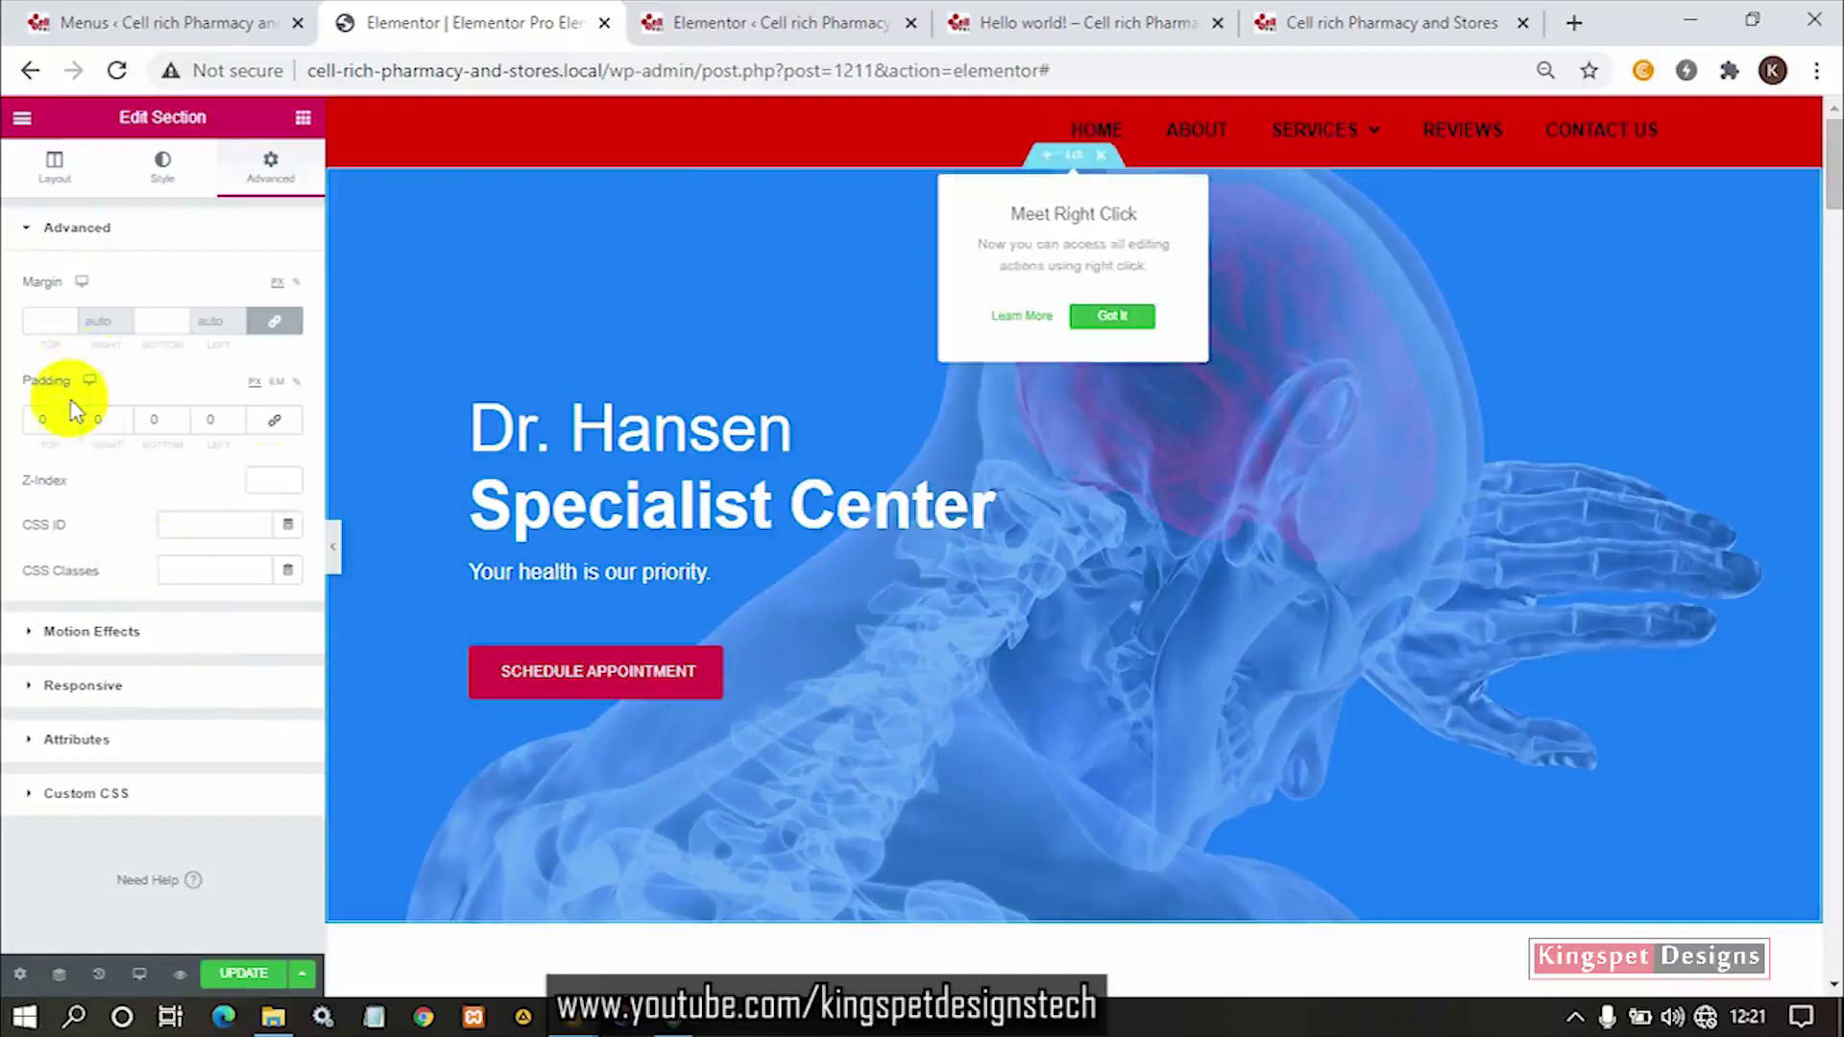
click(278, 327)
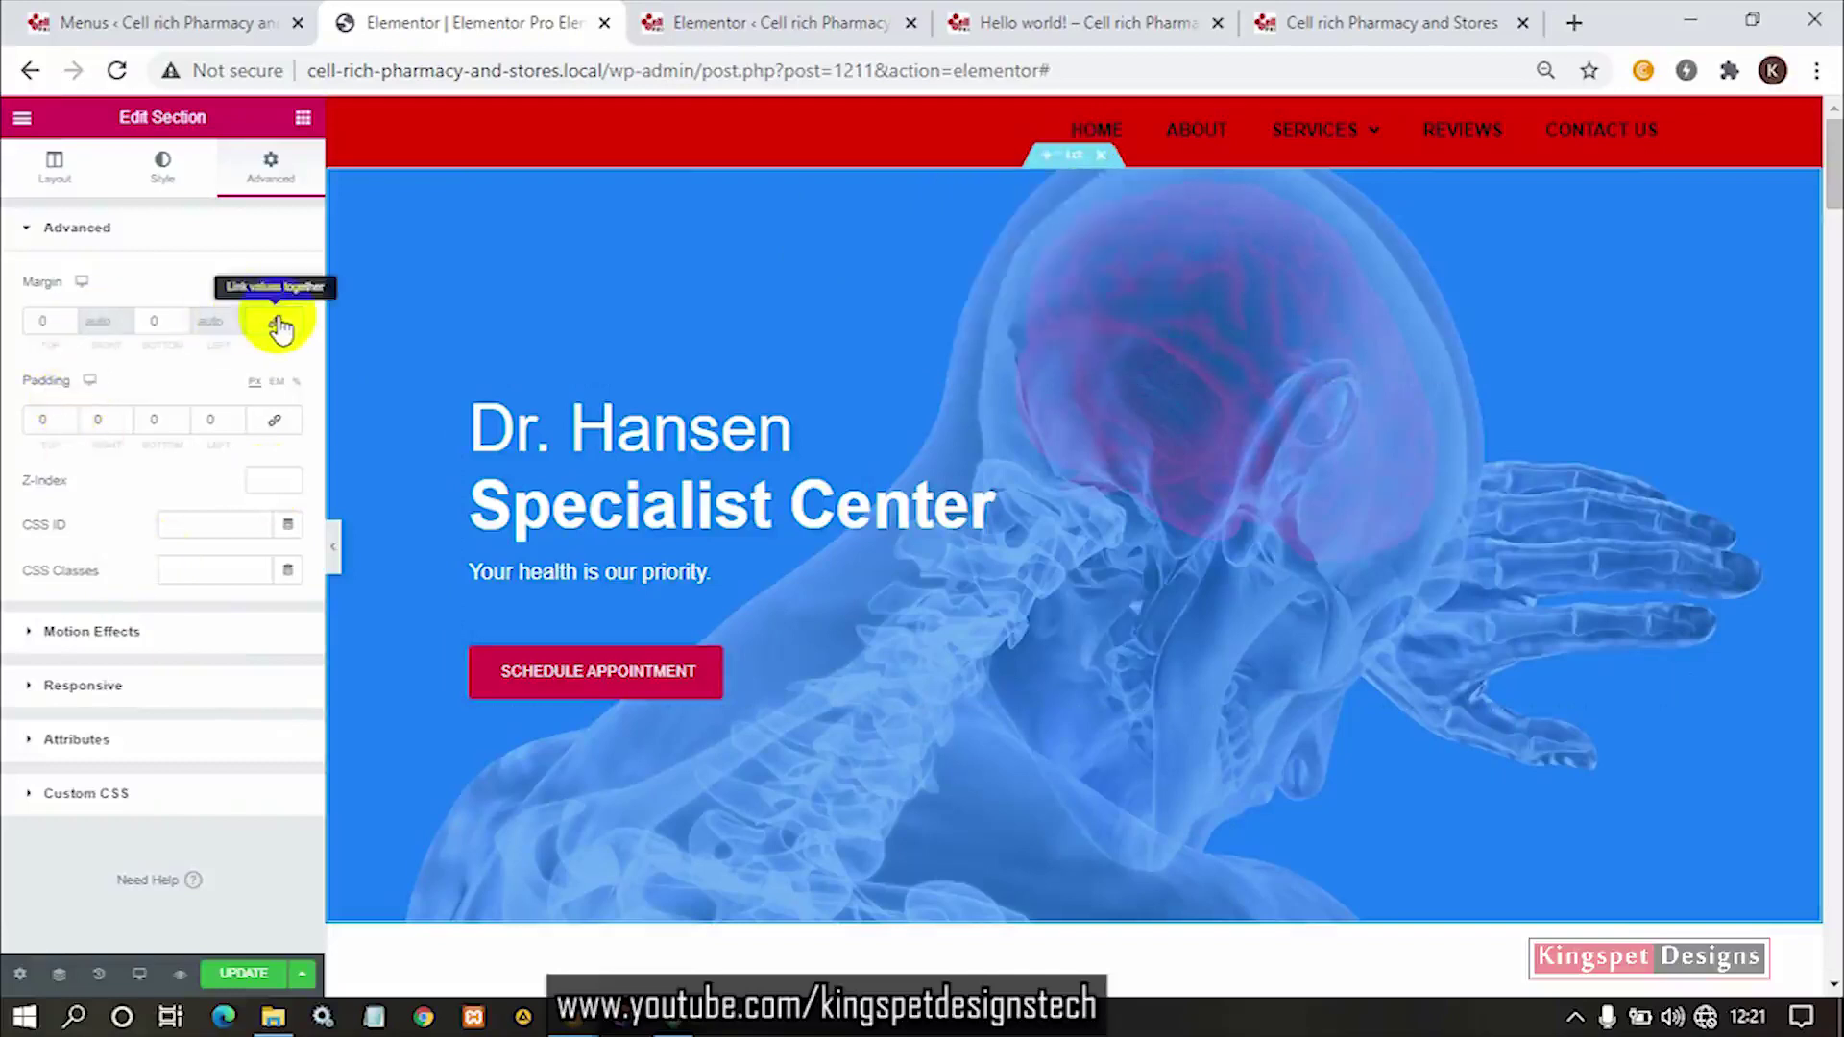
click(69, 326)
click(69, 326)
click(69, 325)
click(70, 326)
click(69, 325)
click(69, 326)
click(69, 326)
click(69, 326)
click(69, 326)
click(69, 326)
click(69, 325)
click(69, 325)
click(69, 326)
click(69, 326)
click(69, 326)
click(70, 326)
click(70, 325)
click(69, 326)
click(69, 326)
click(69, 326)
click(69, 325)
click(69, 325)
click(69, 325)
click(69, 325)
click(69, 325)
click(69, 326)
click(70, 326)
click(69, 325)
click(69, 326)
click(69, 326)
click(69, 326)
click(69, 326)
click(69, 326)
click(69, 326)
click(69, 326)
click(69, 326)
click(69, 325)
click(69, 325)
click(69, 326)
click(69, 325)
click(69, 325)
click(70, 326)
click(69, 326)
click(69, 325)
click(69, 326)
click(69, 325)
click(69, 326)
click(69, 325)
click(69, 325)
click(70, 326)
click(69, 326)
click(69, 326)
click(69, 325)
click(69, 325)
click(70, 325)
click(69, 325)
click(69, 326)
click(69, 326)
click(69, 326)
click(69, 326)
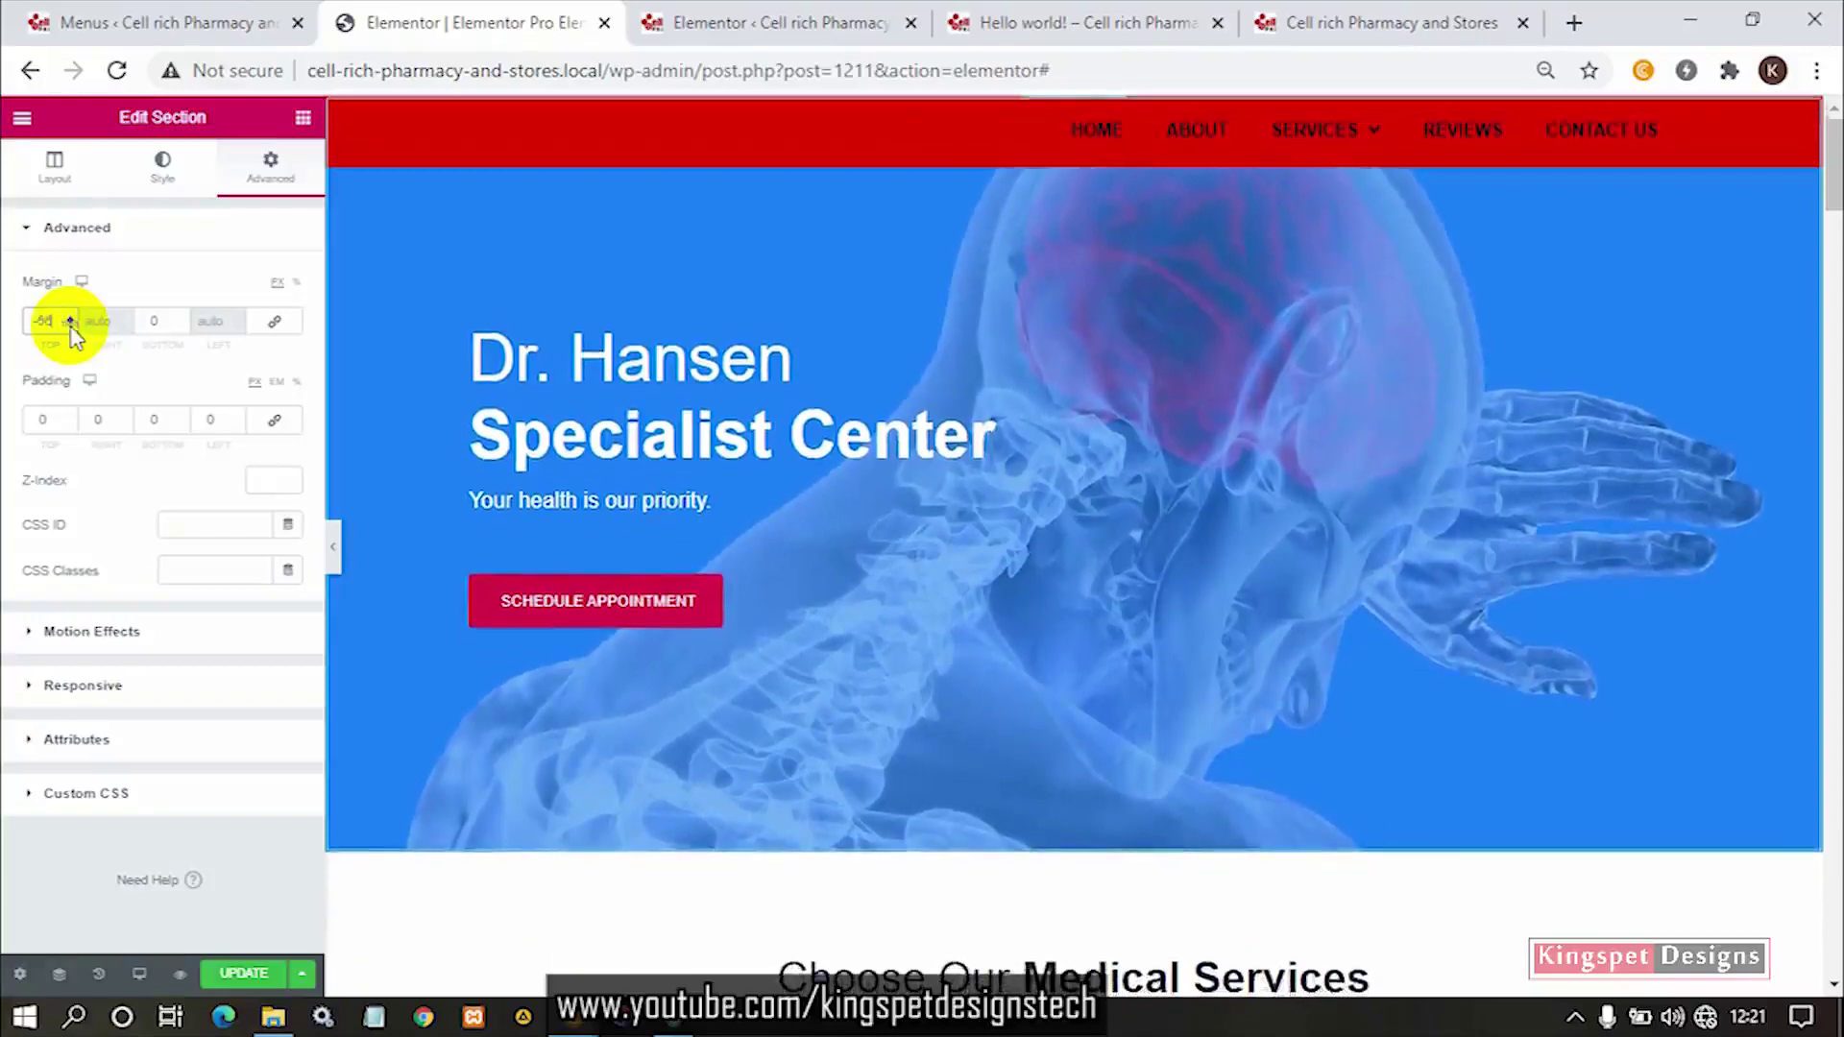
click(69, 326)
click(69, 325)
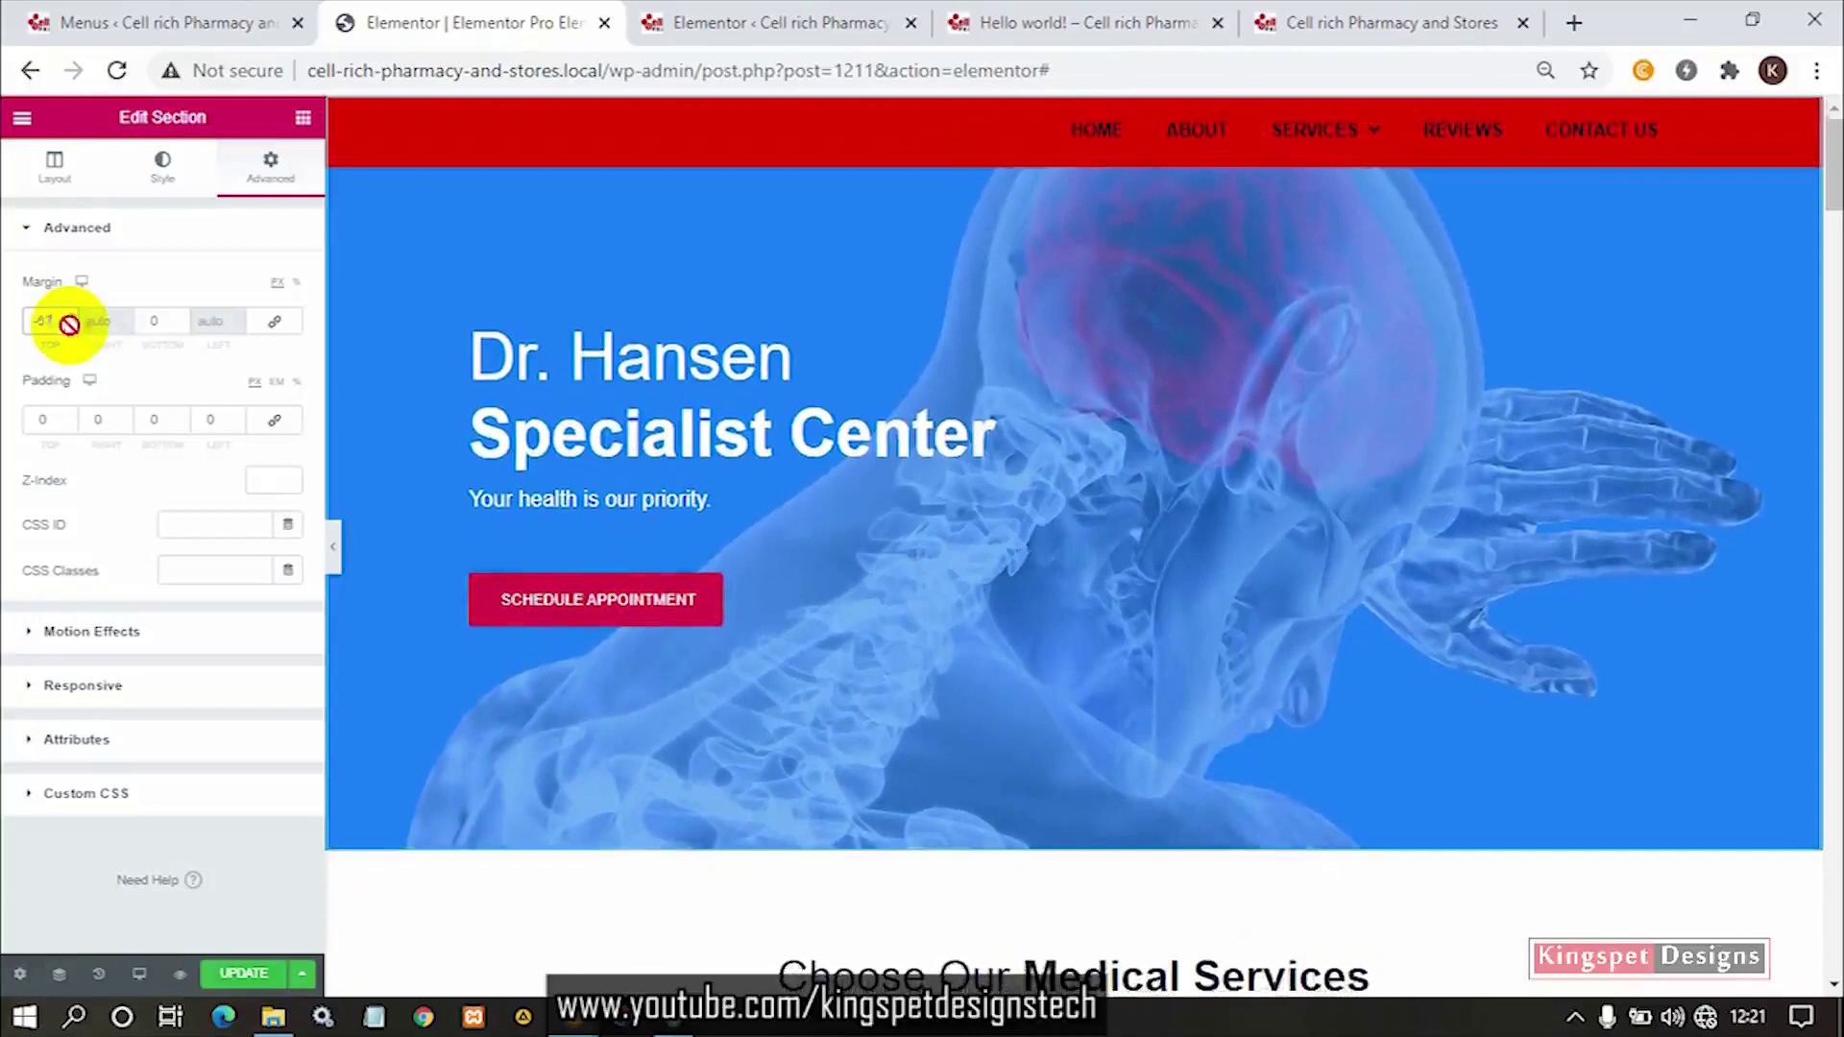
click(332, 538)
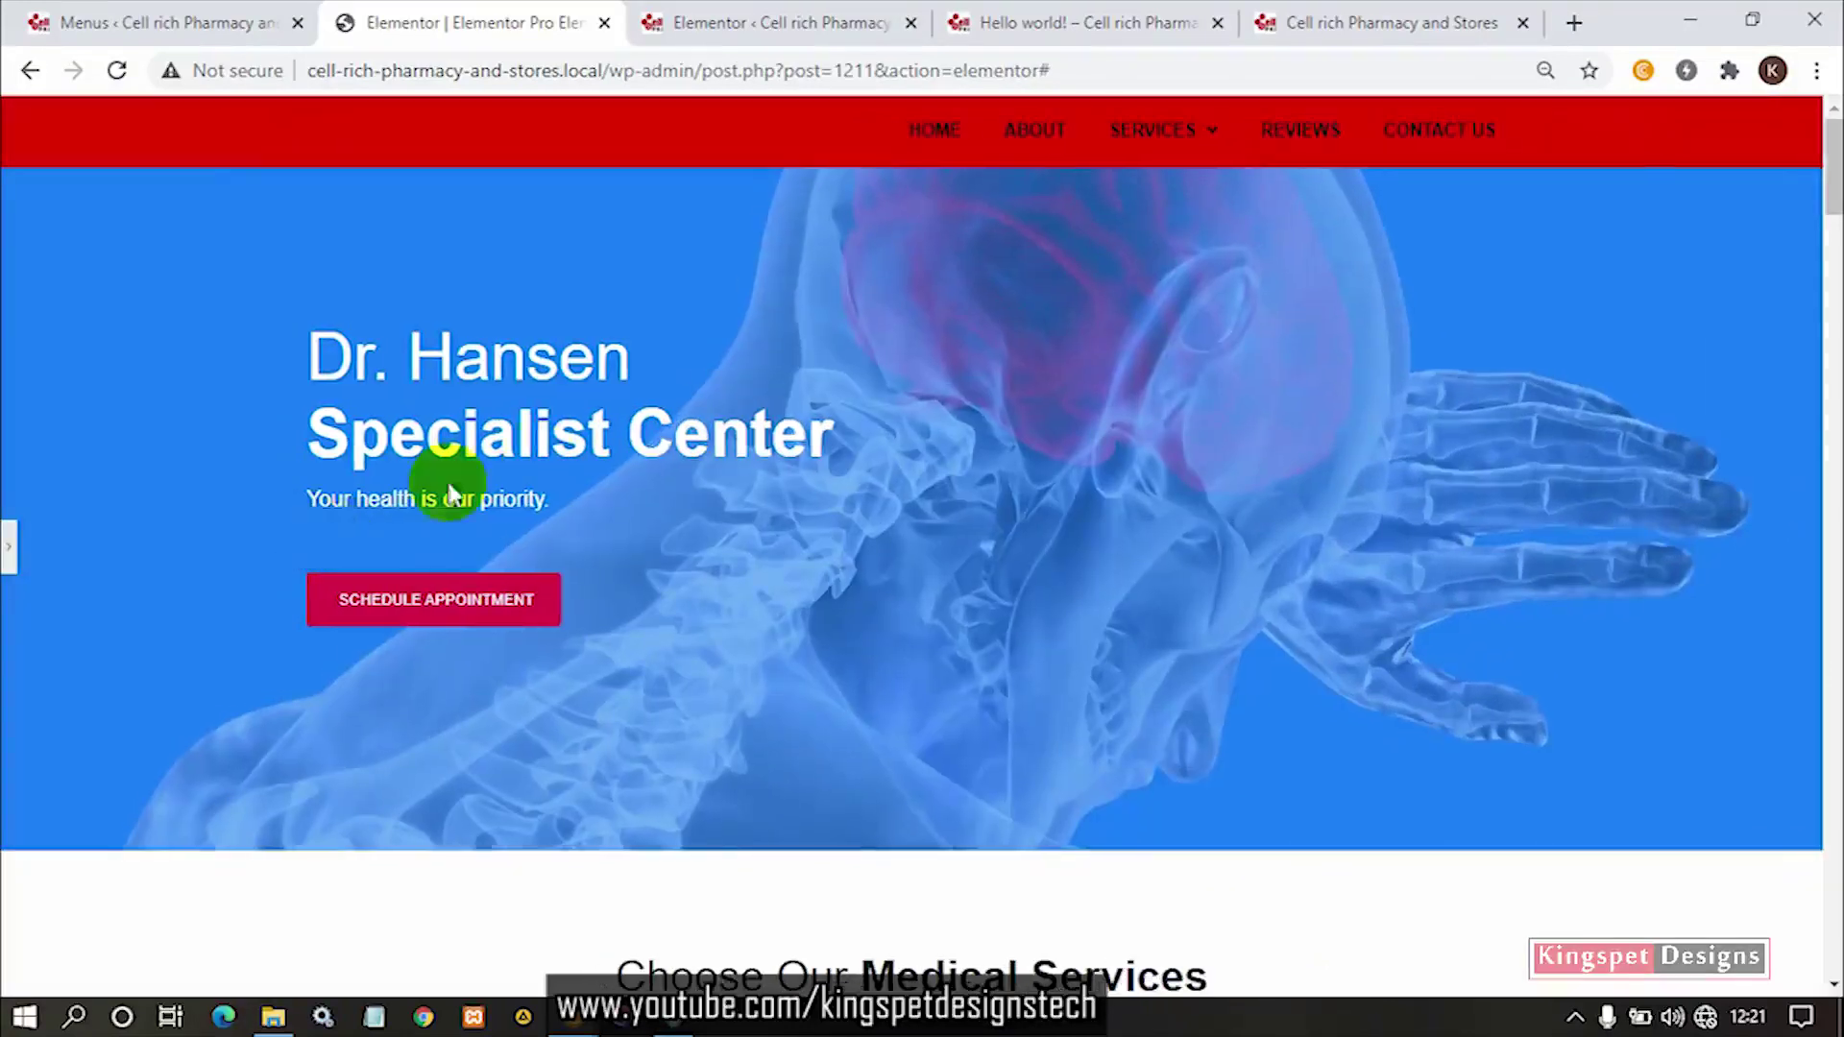
click(5, 547)
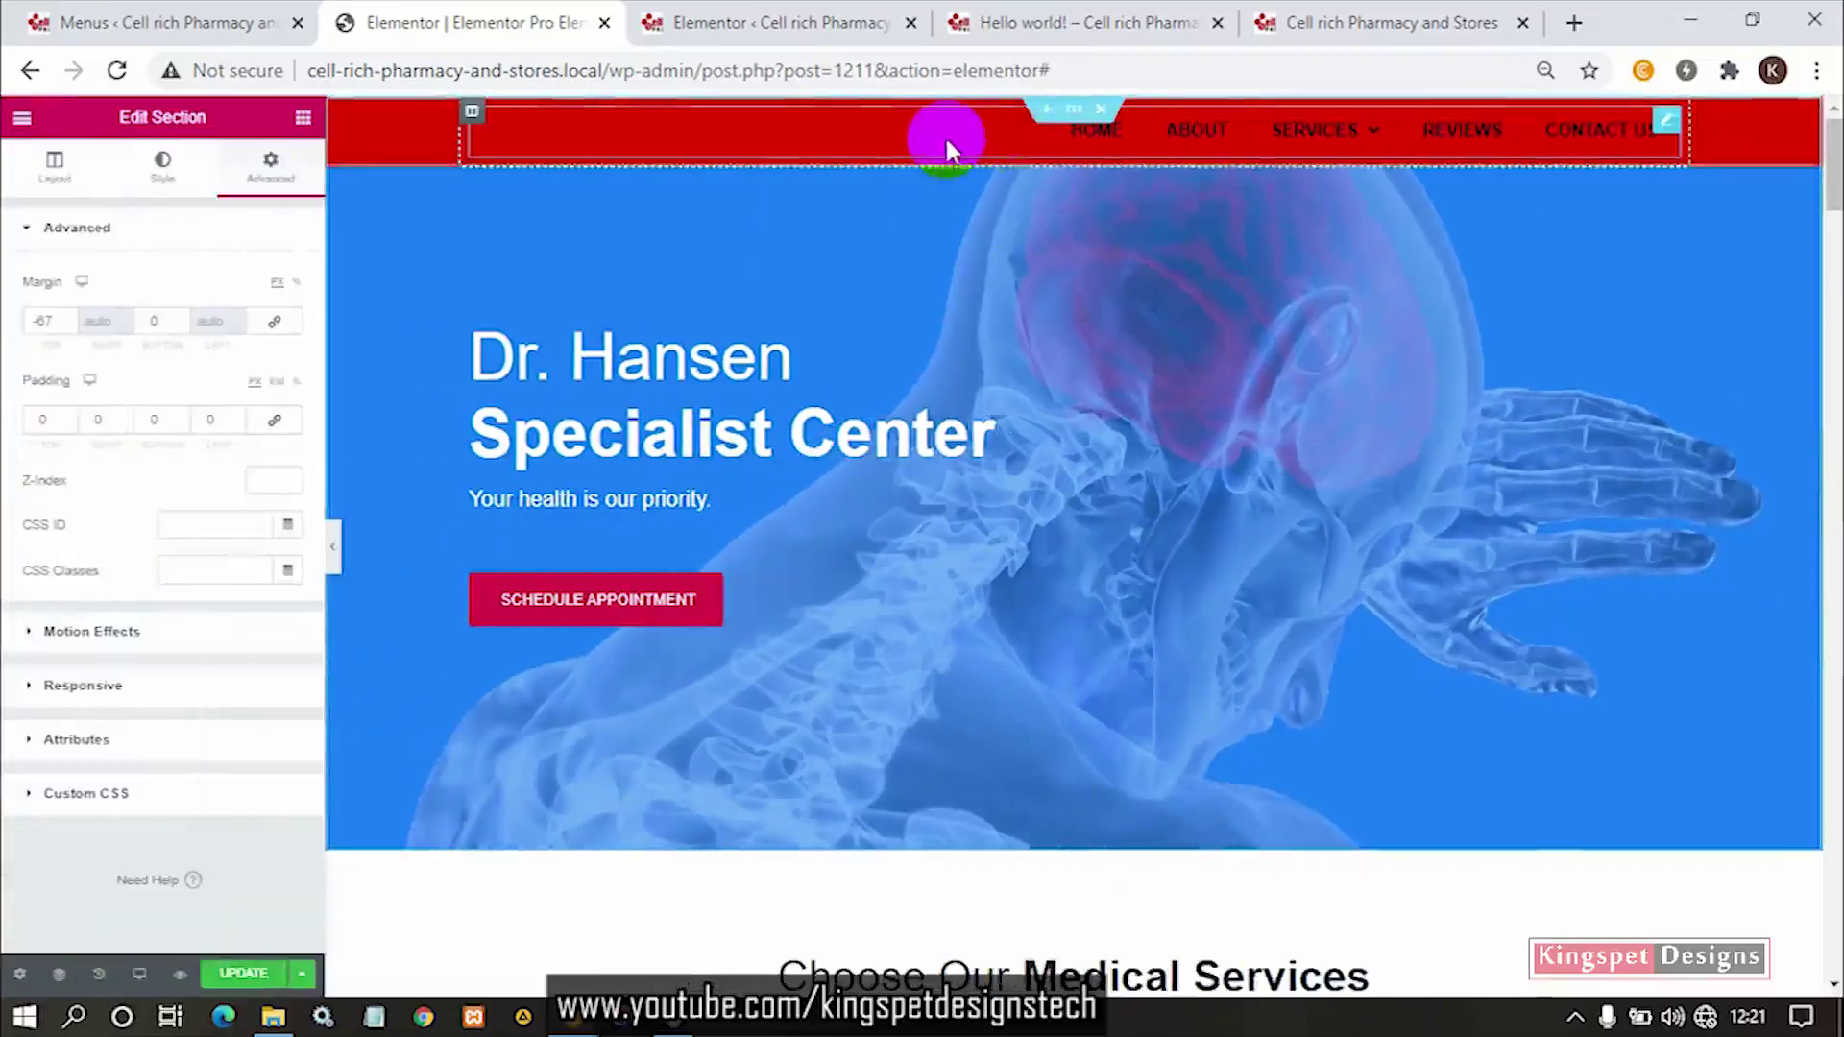
Clear the red background color of the header section in its Style settings.
click(1077, 112)
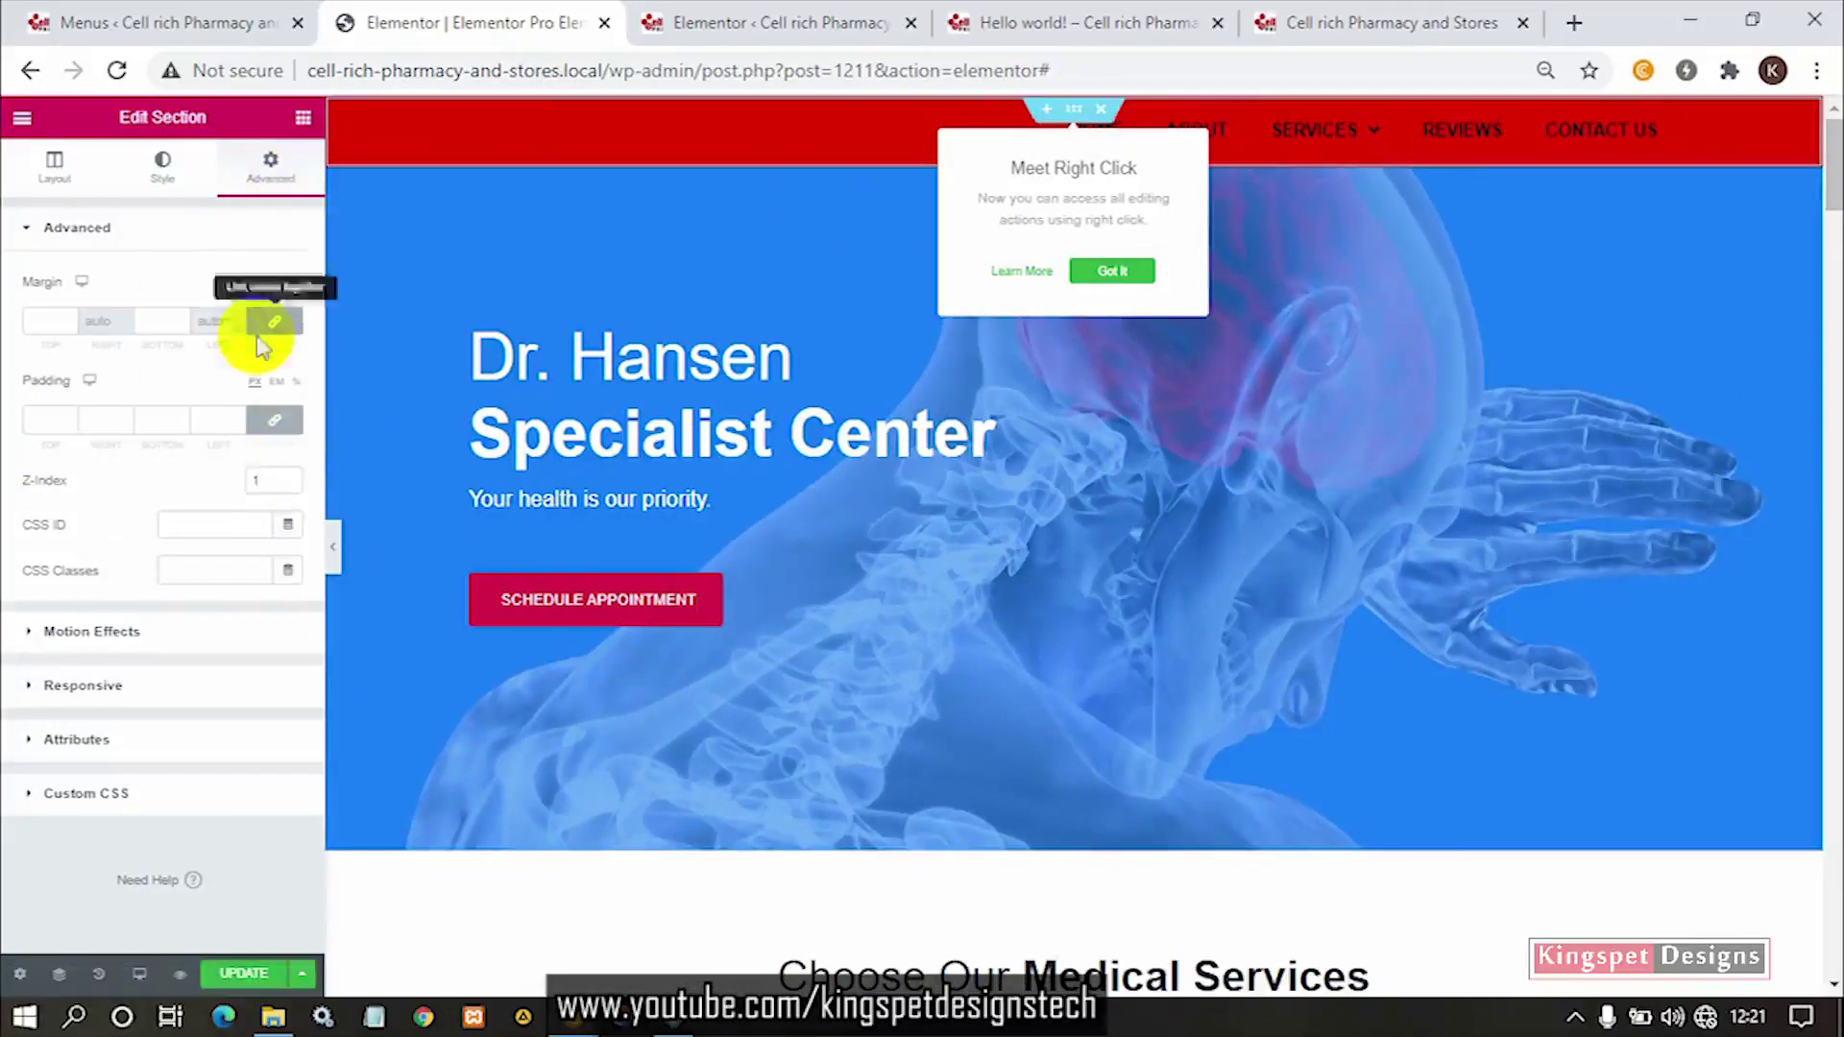
click(165, 185)
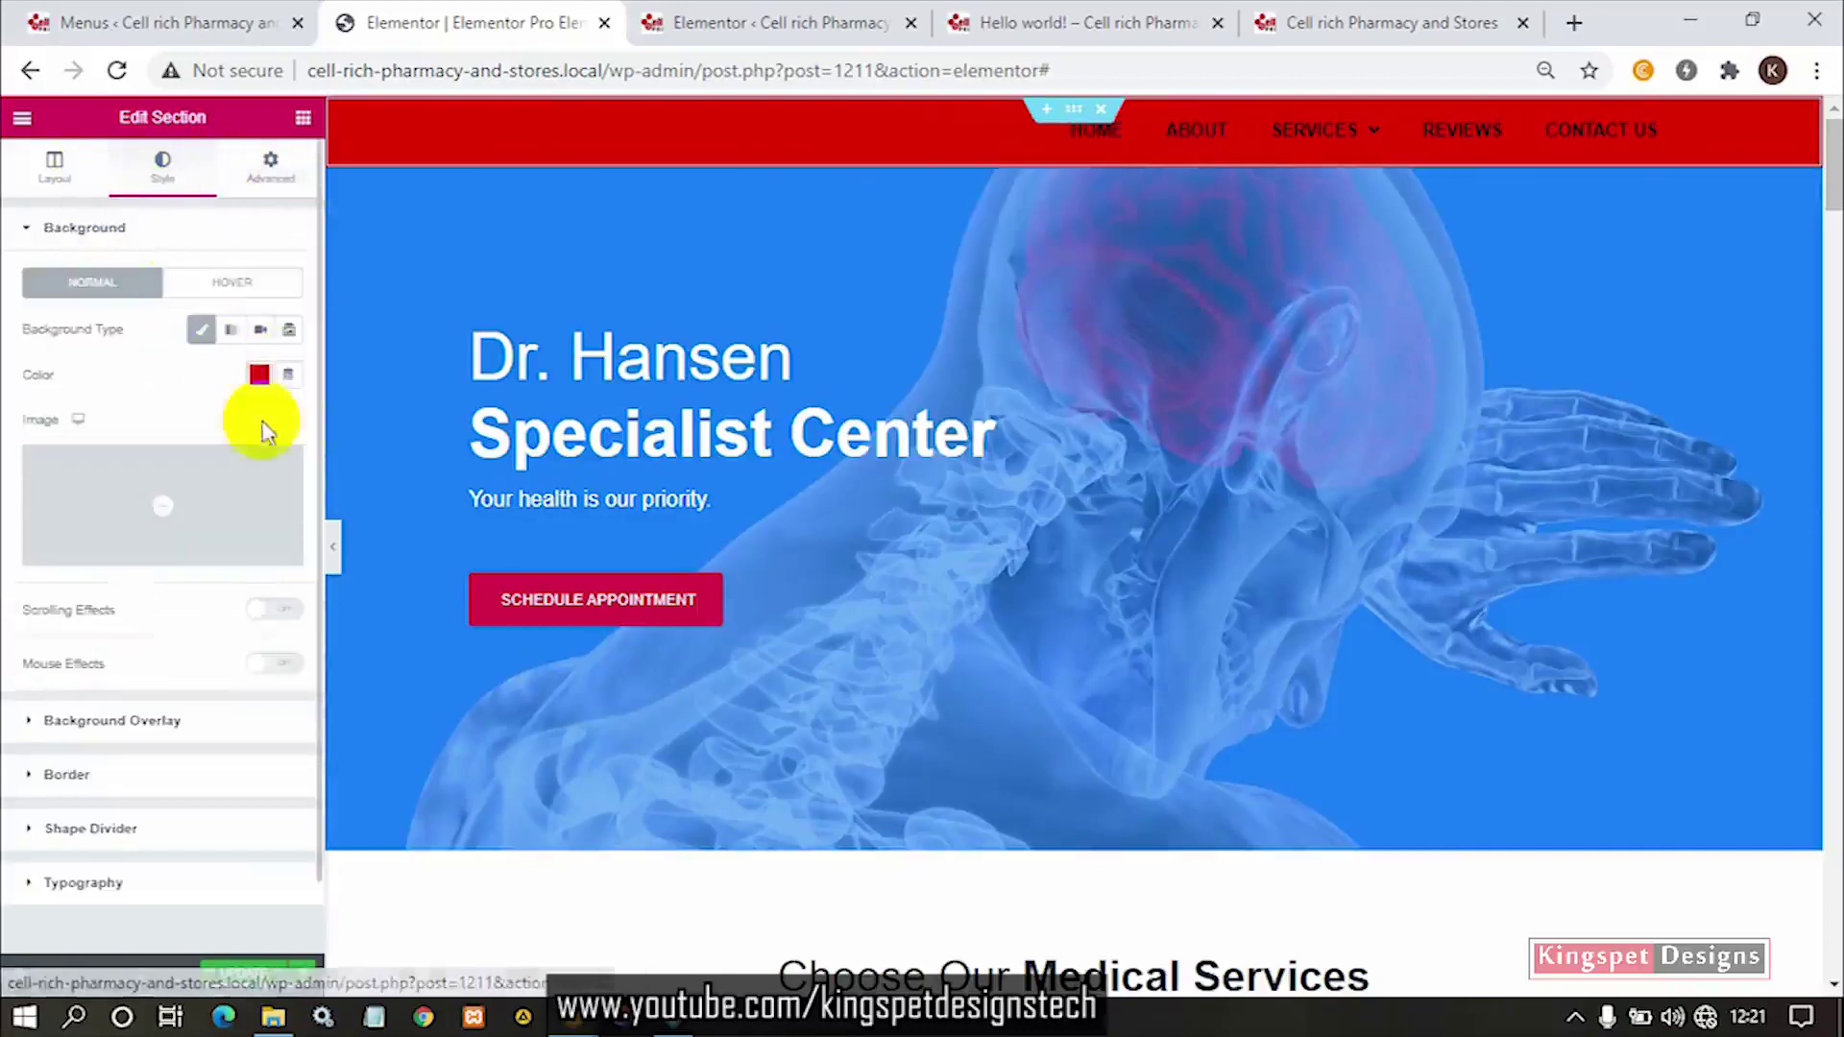
click(260, 373)
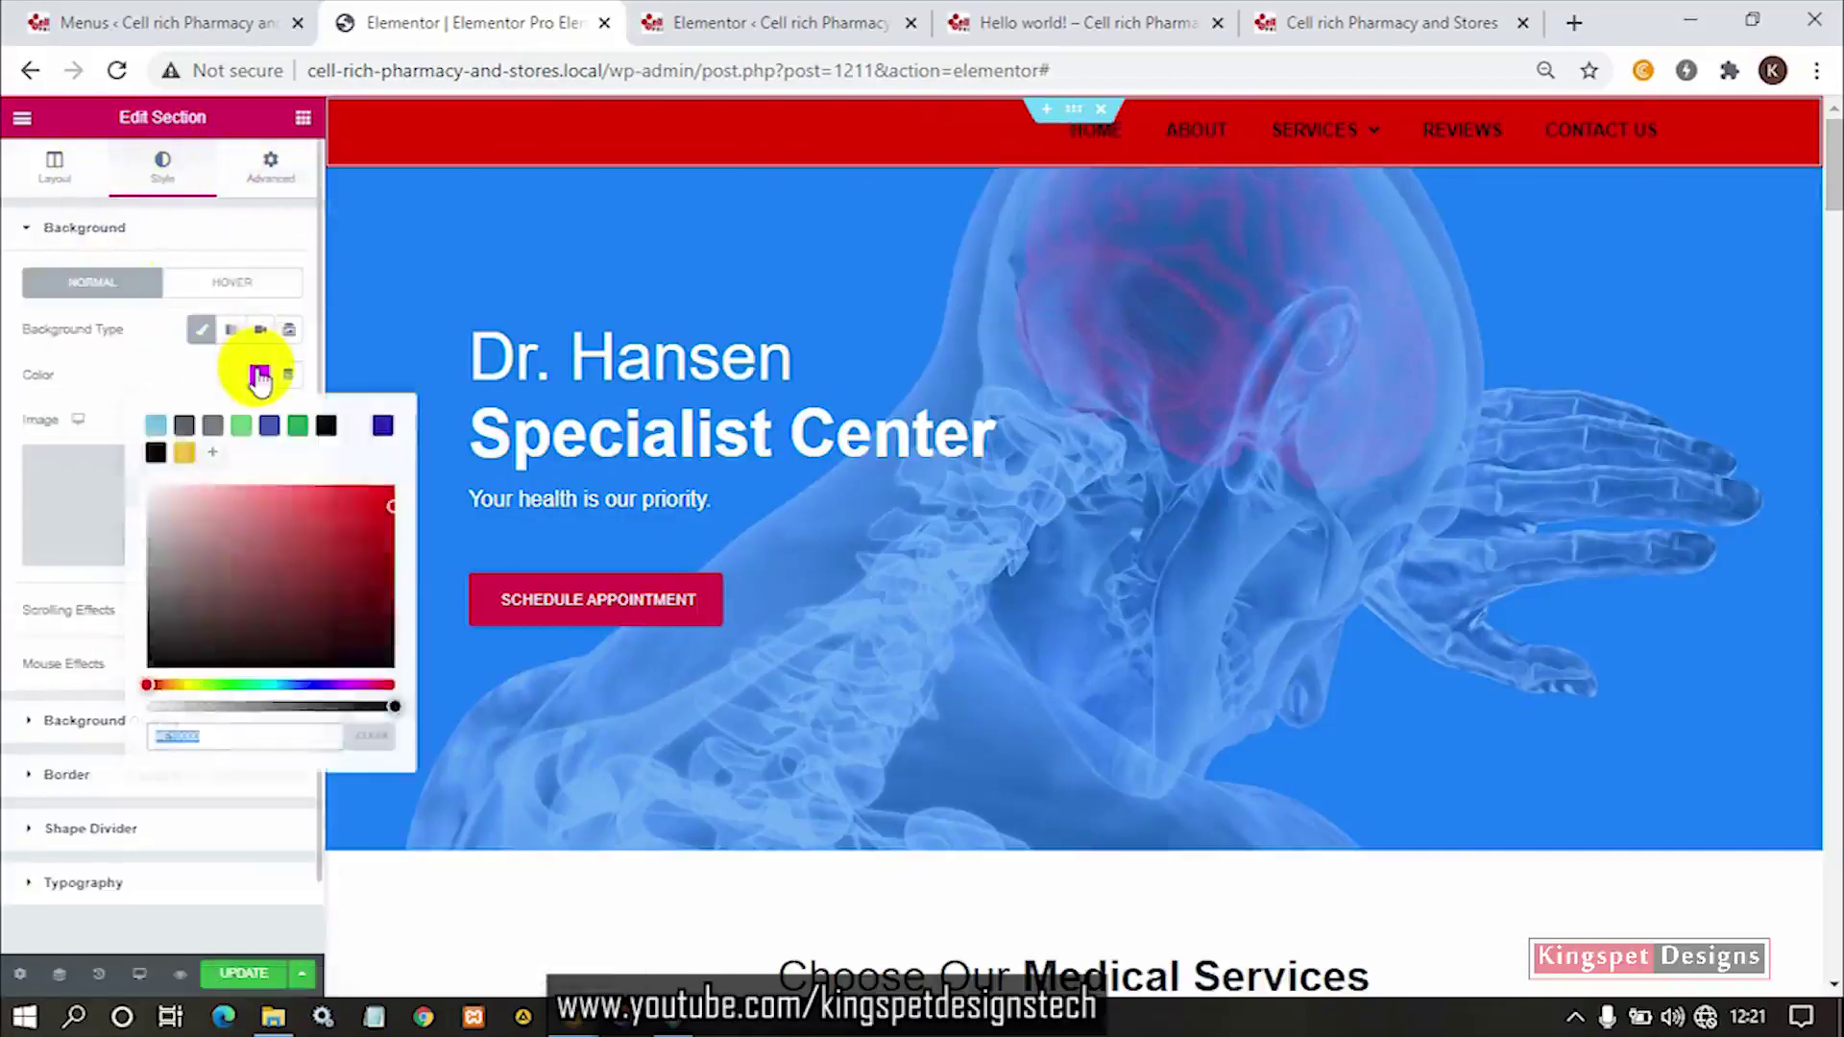
click(357, 739)
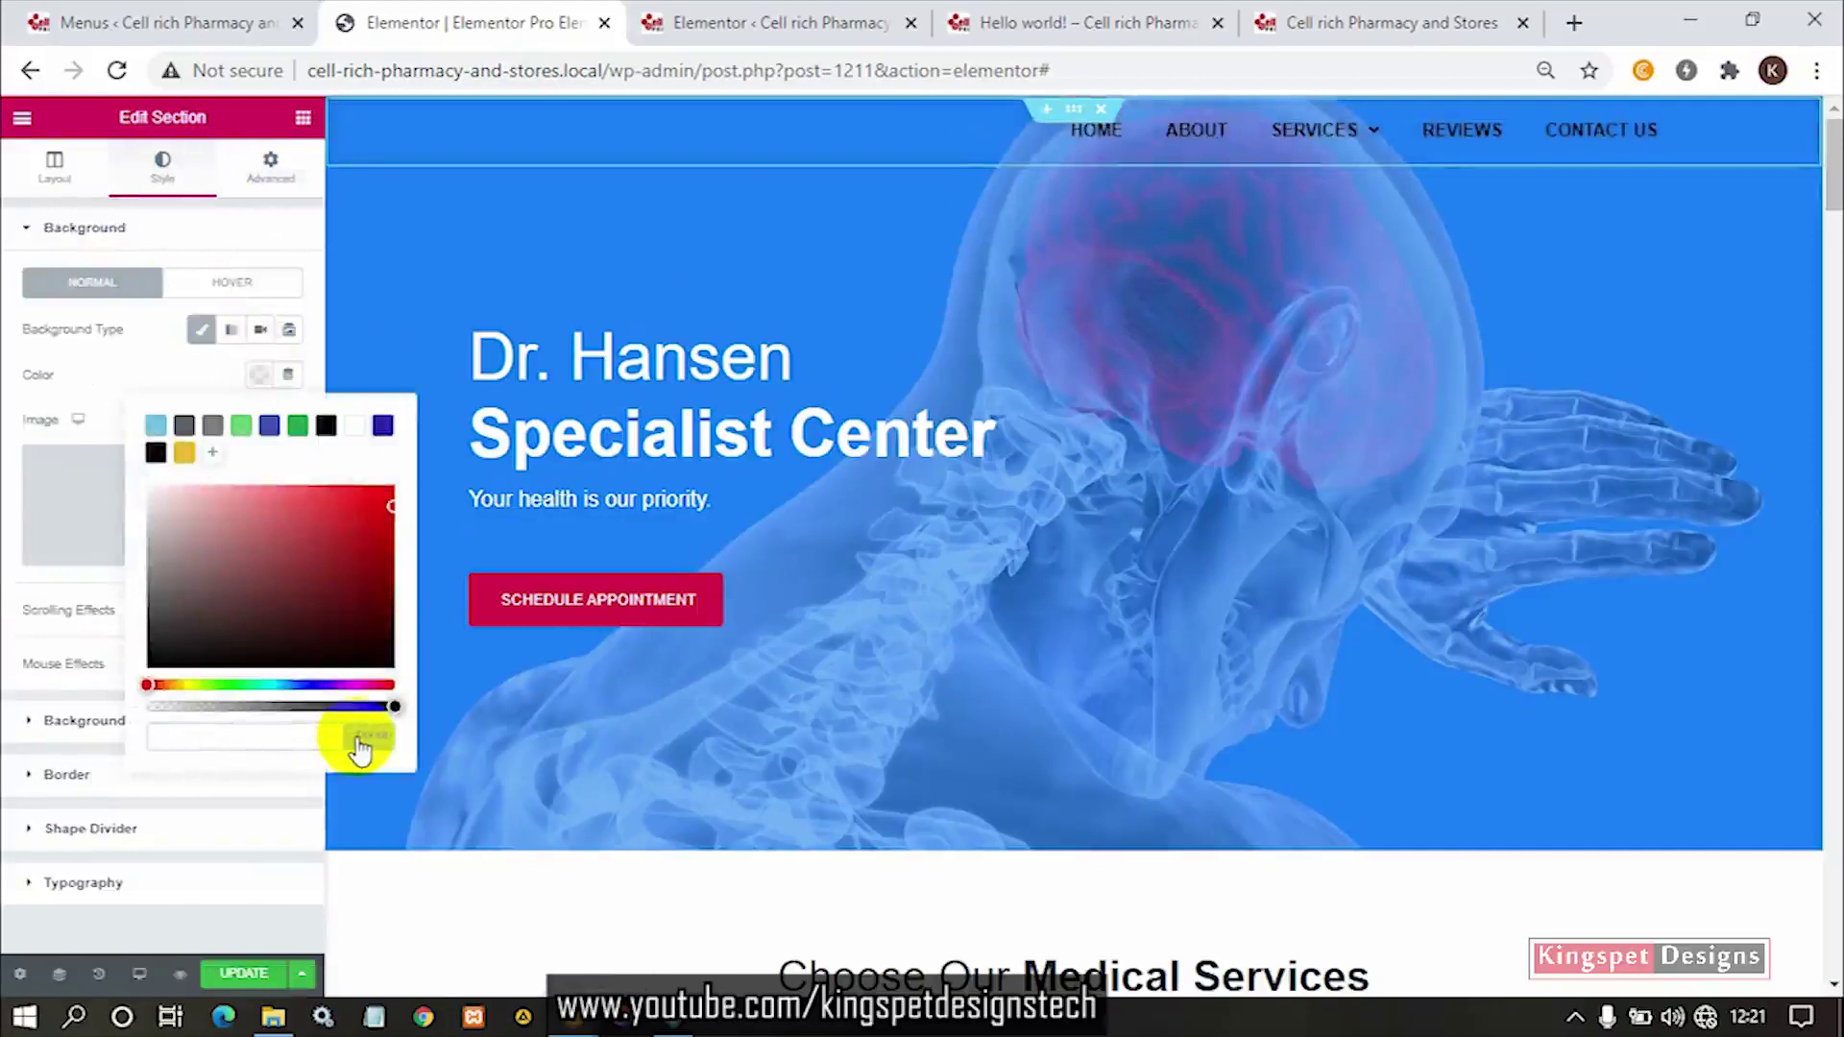
click(135, 379)
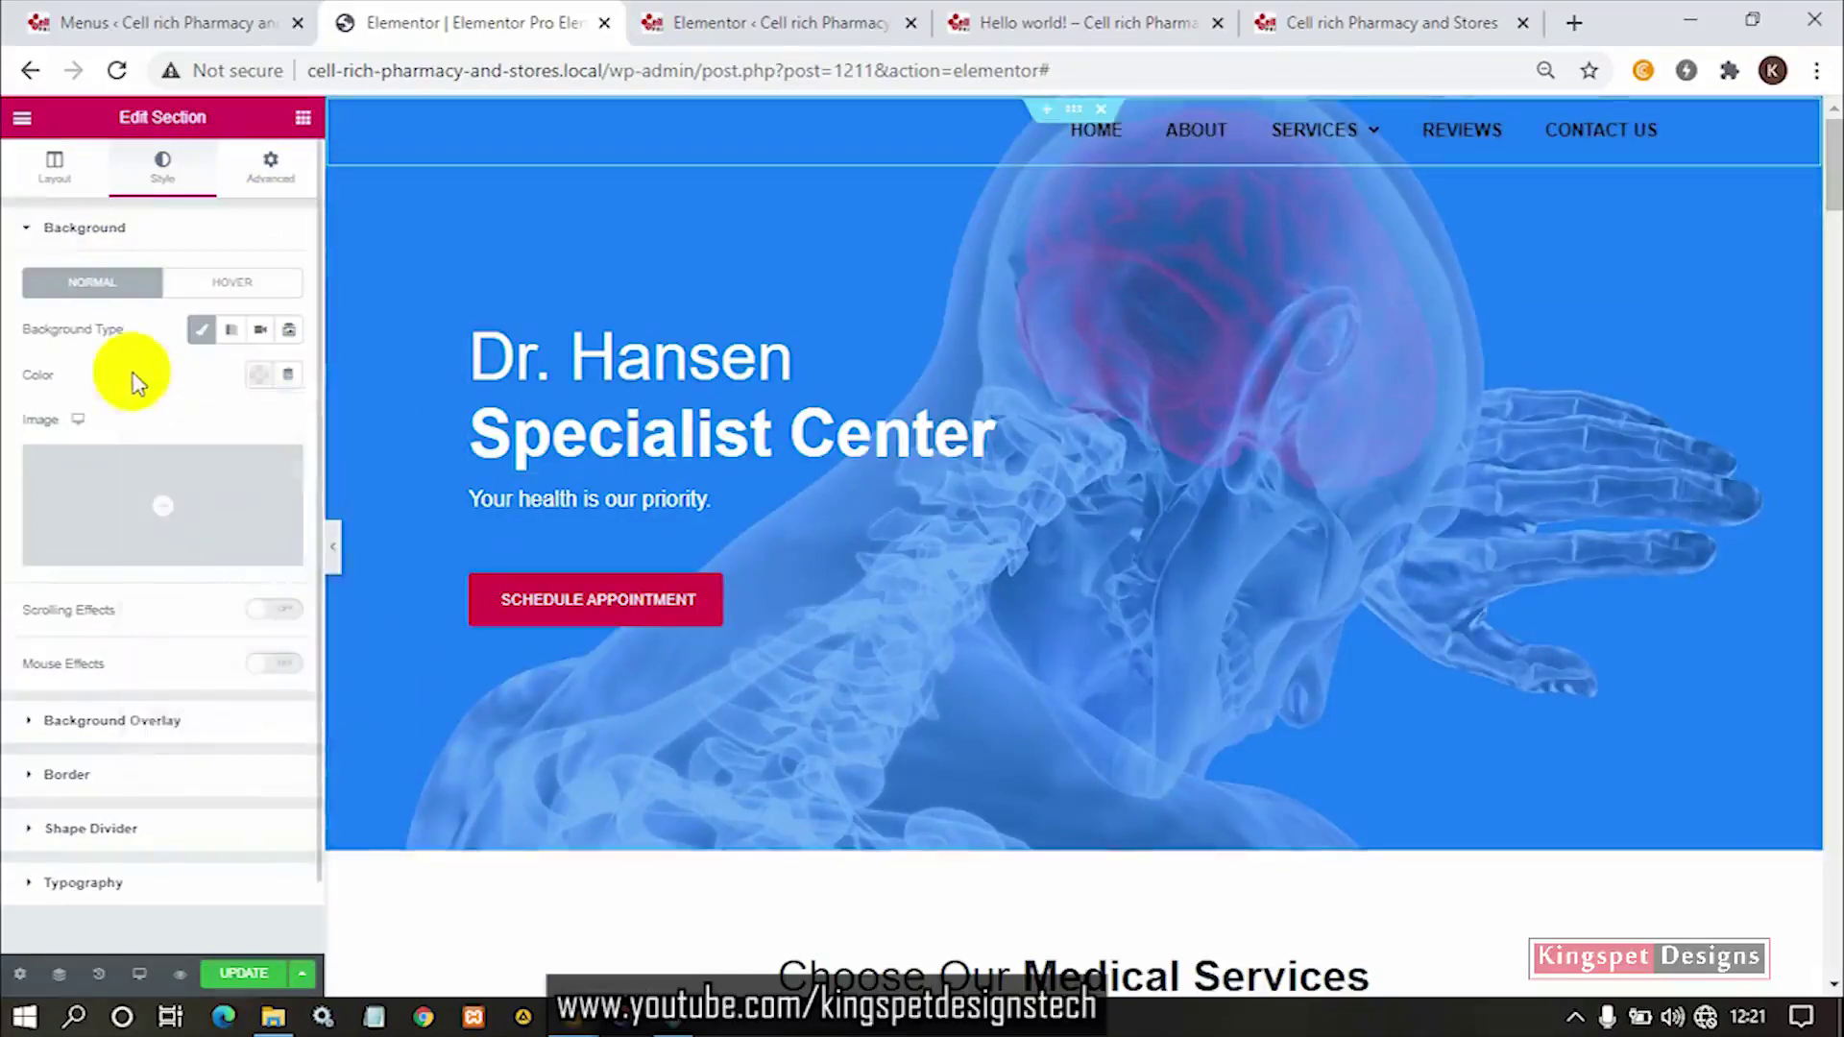
Give the header section a semi-transparent white background color at about 40% opacity.
click(260, 377)
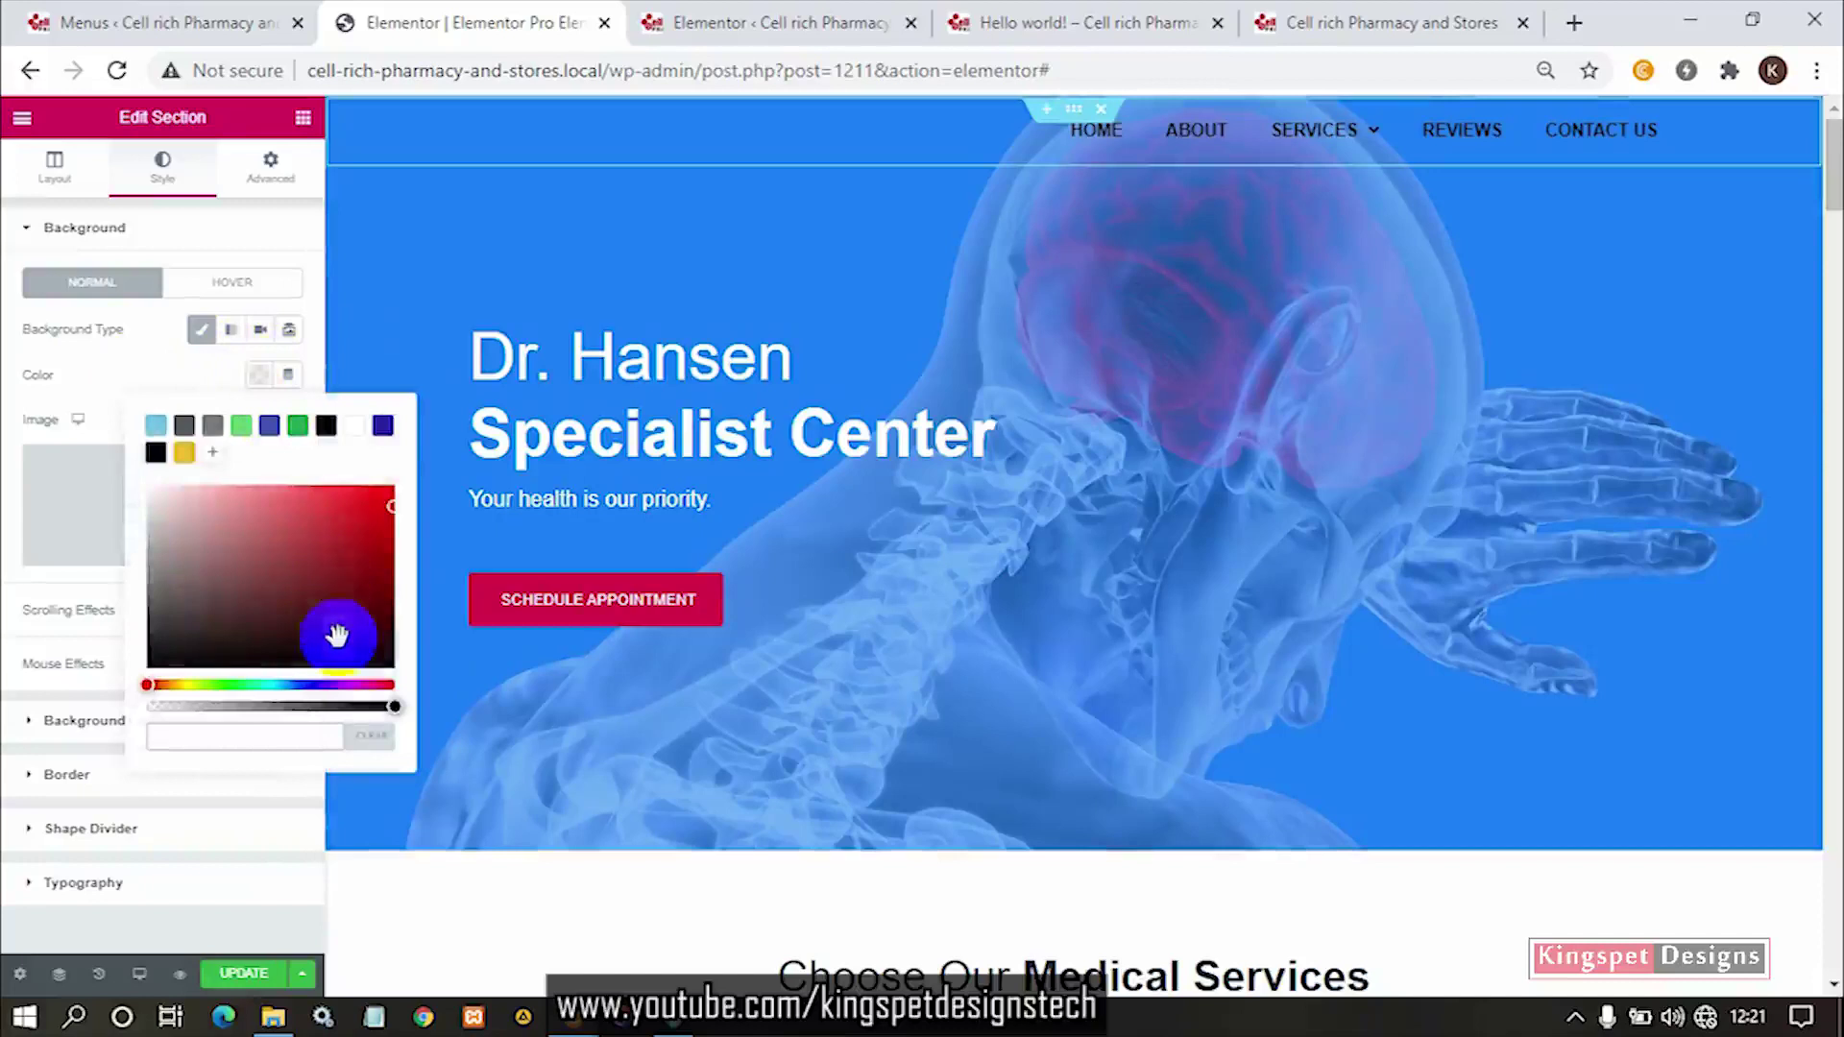
drag(191, 508, 138, 486)
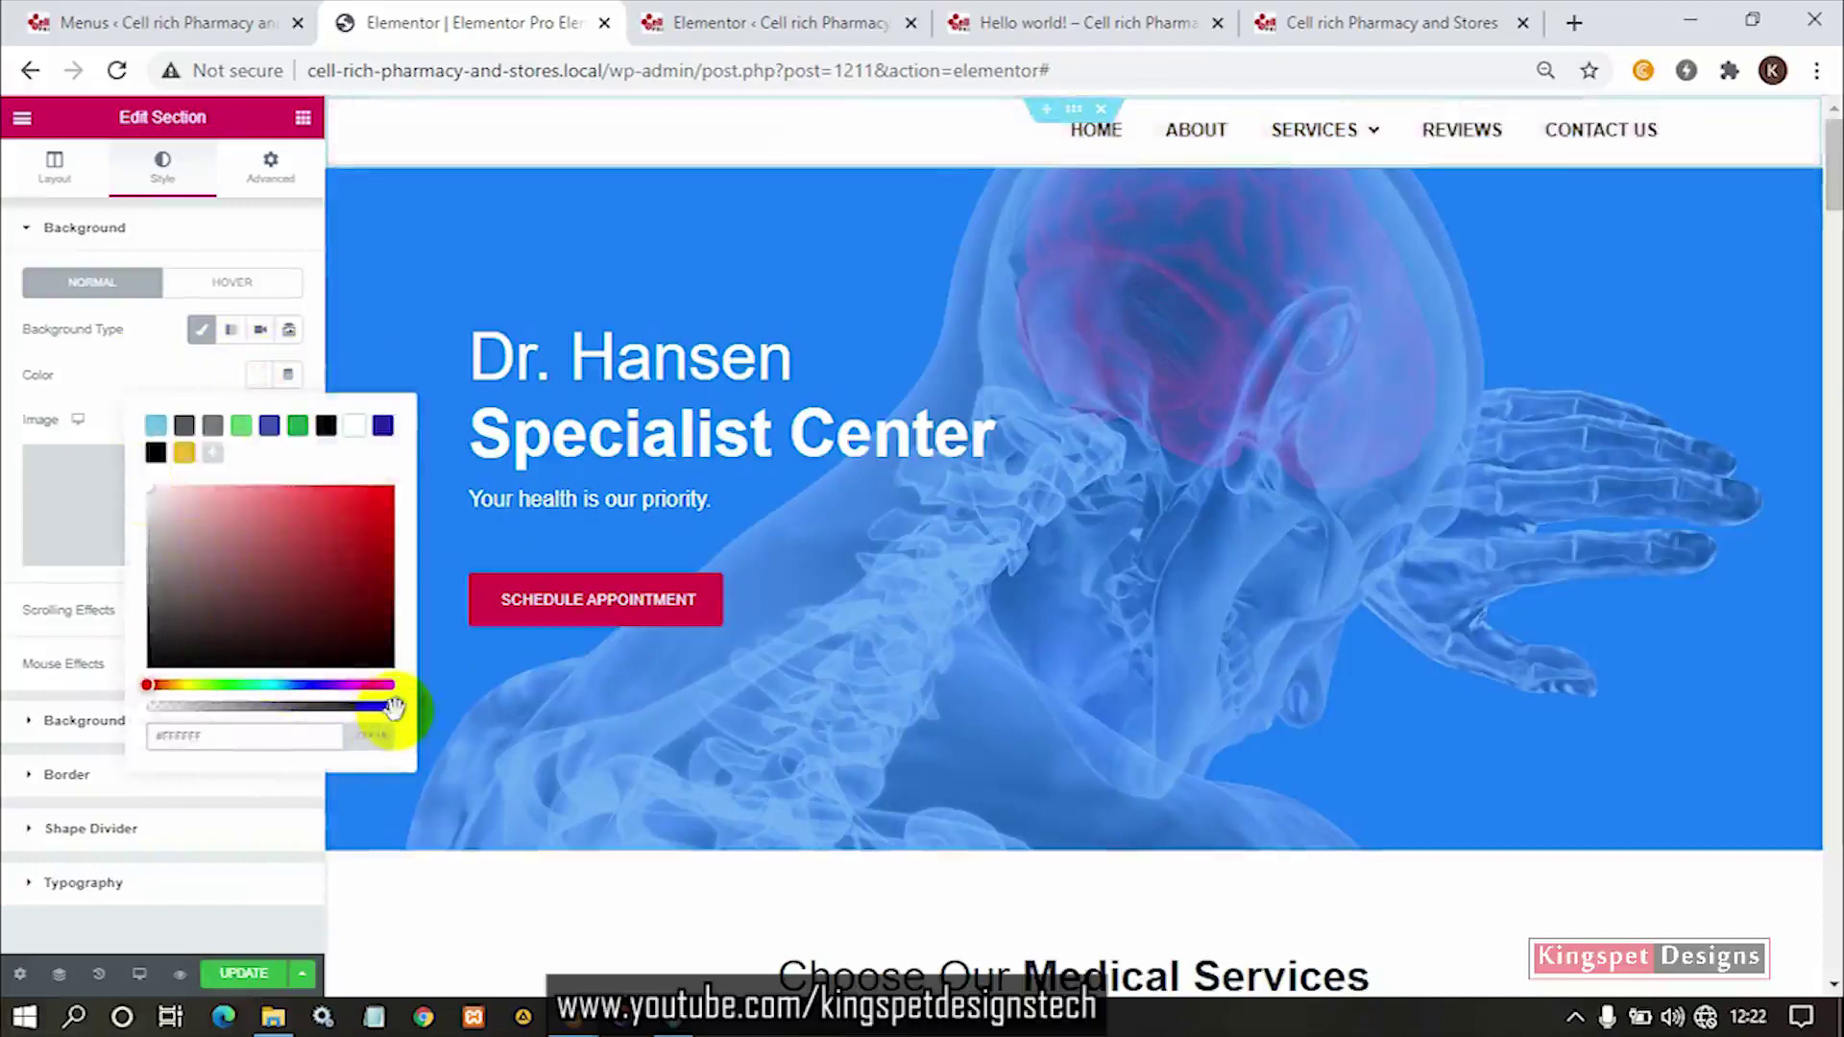
drag(395, 709, 270, 729)
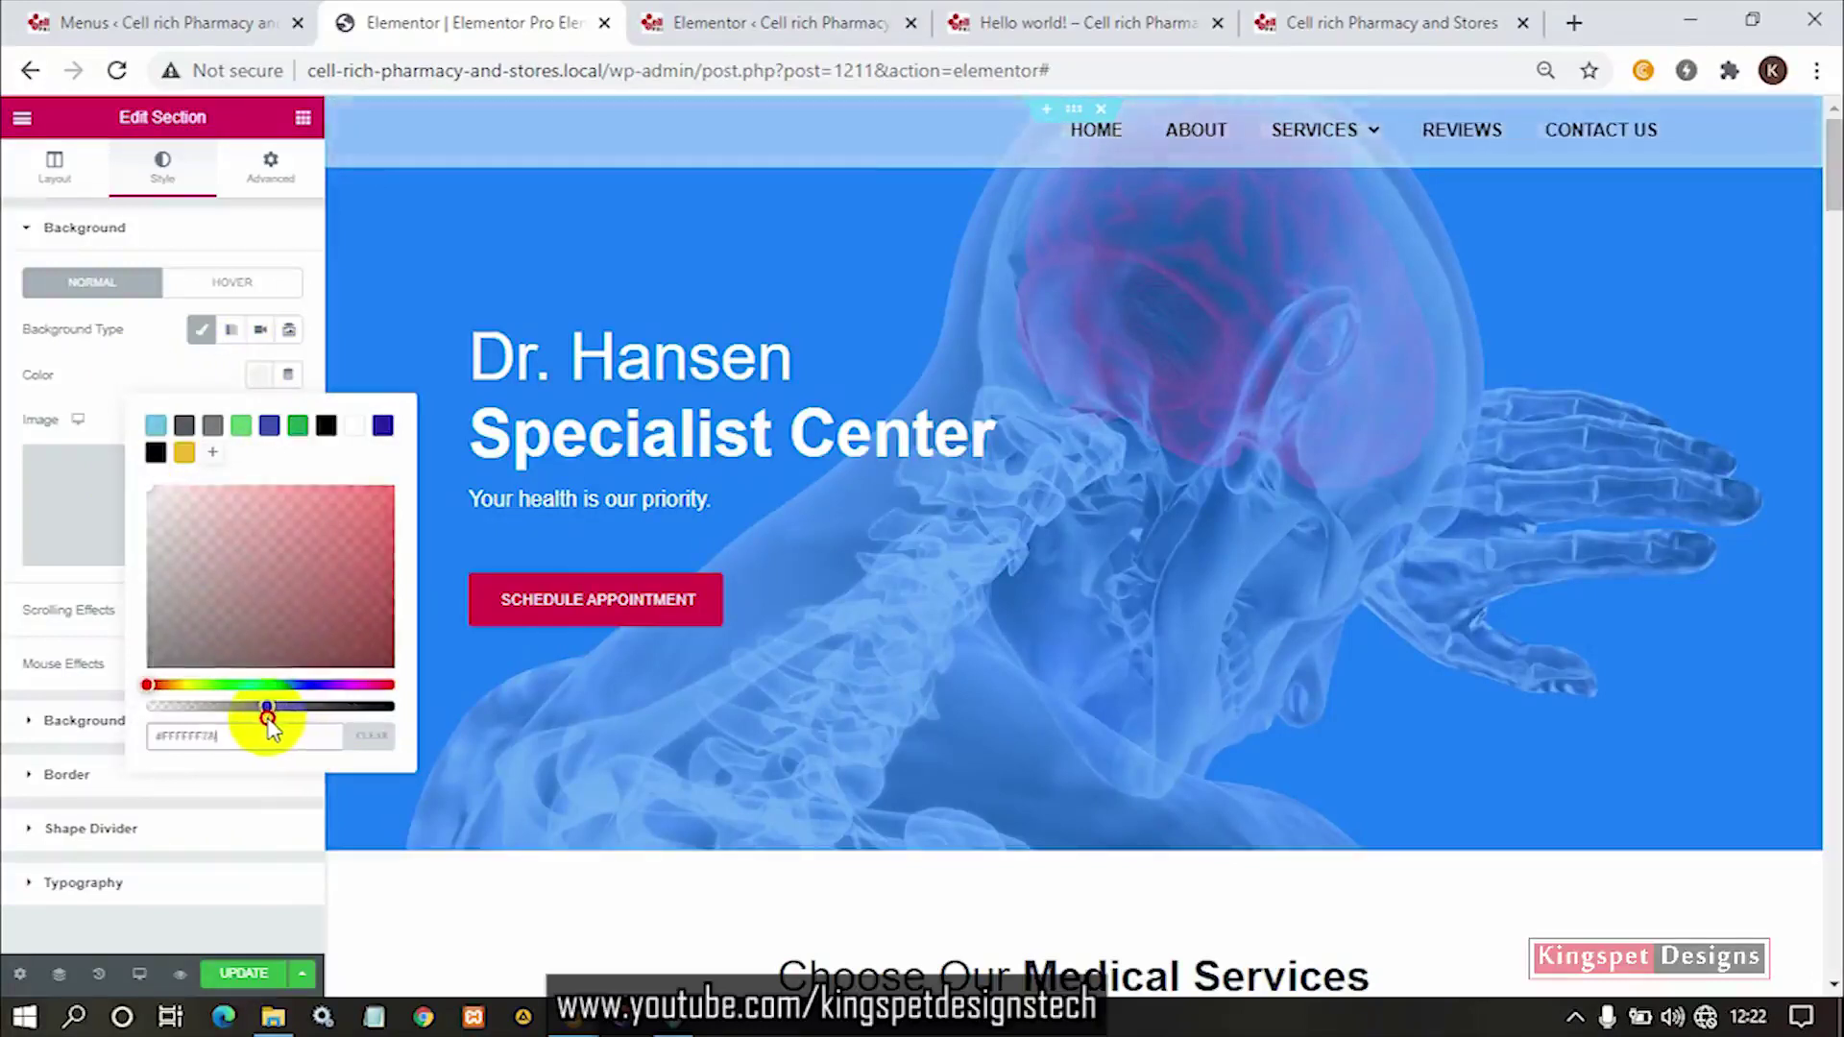
drag(262, 728, 258, 728)
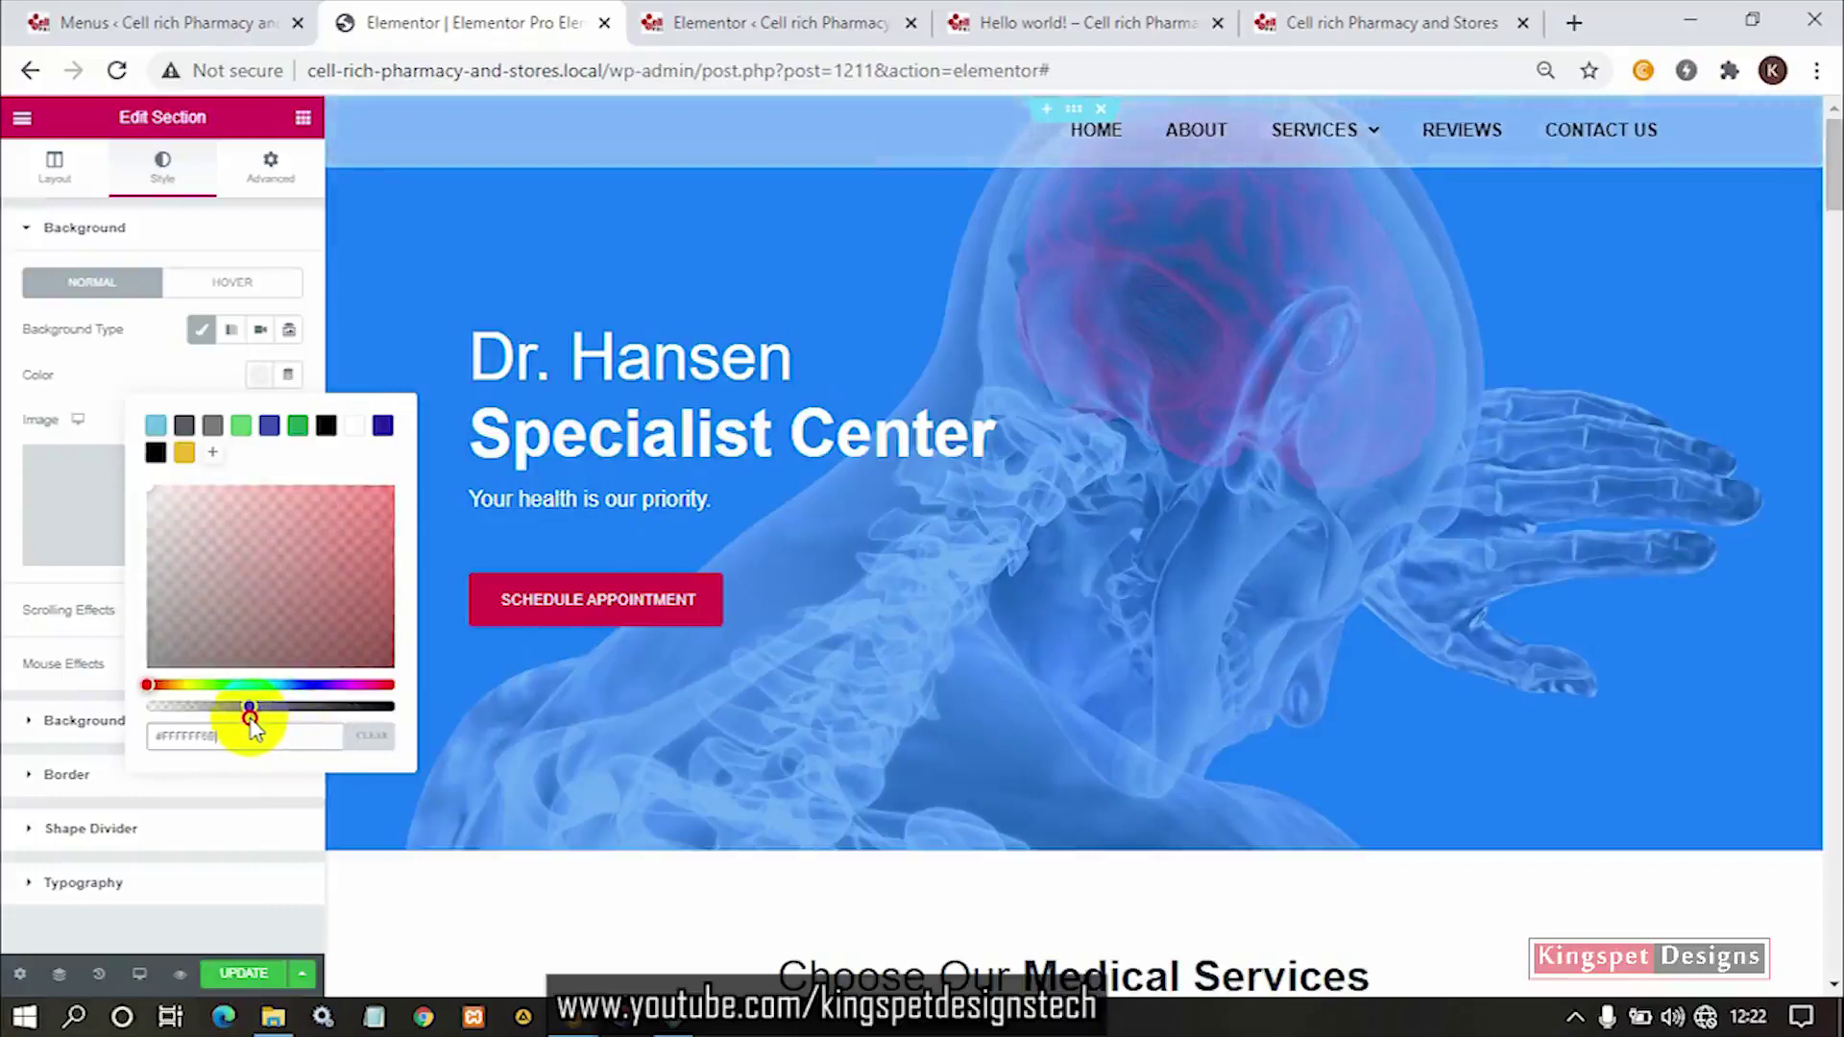
click(131, 359)
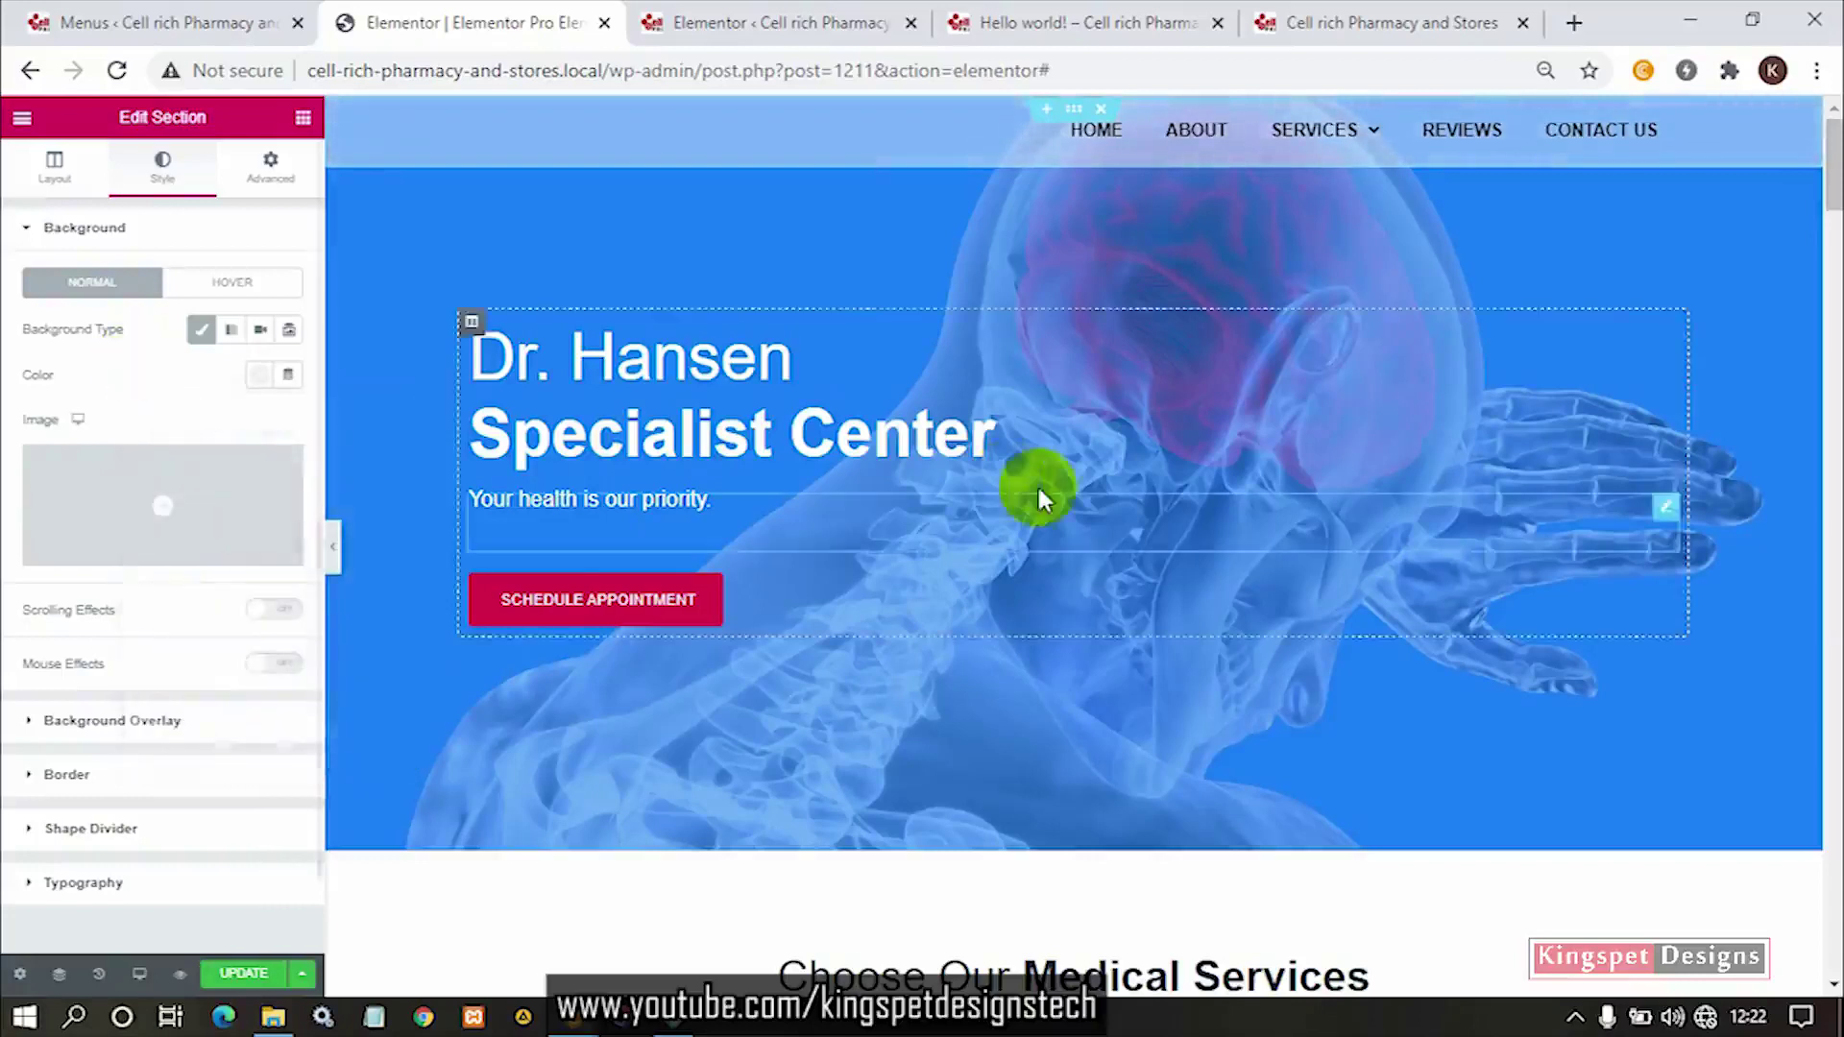
Examine how the sticky semi-transparent header looks over the page's sections with the settings panel hidden, and restore the panel.
scroll(1038, 493, down, 4)
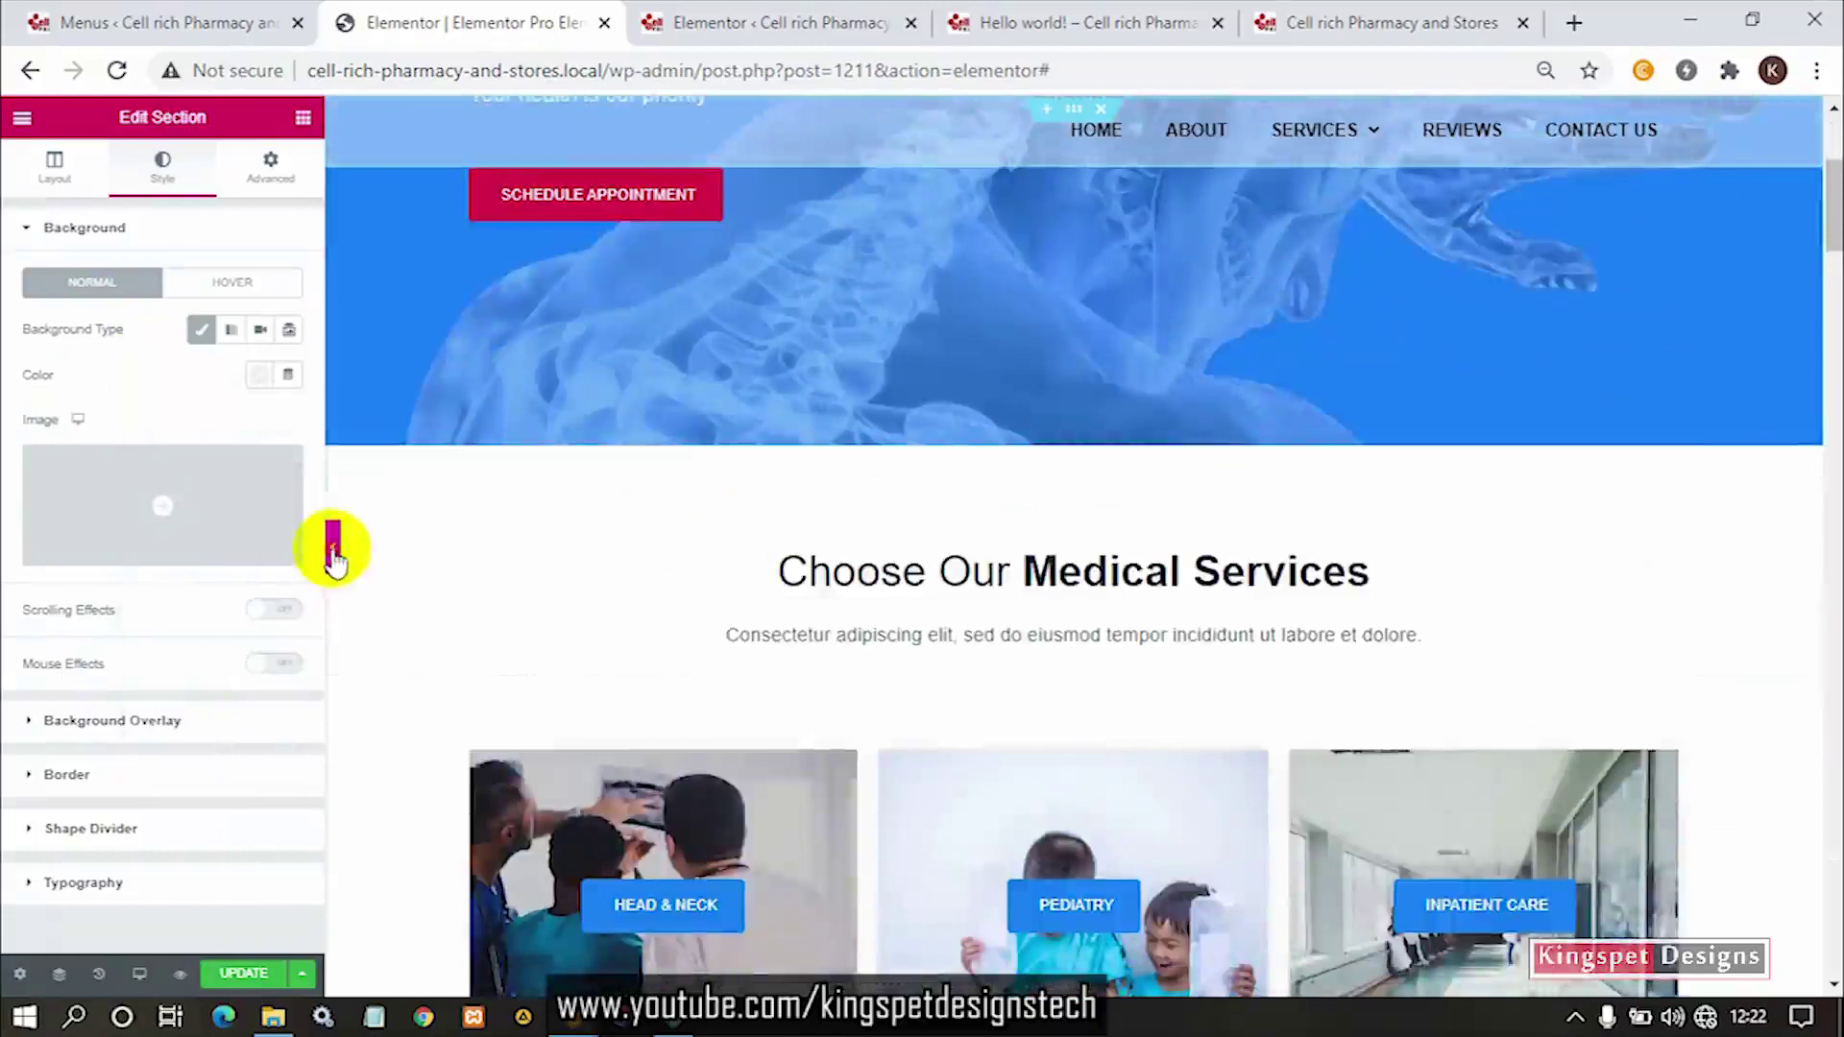
click(332, 547)
scroll(1214, 691, up, 4)
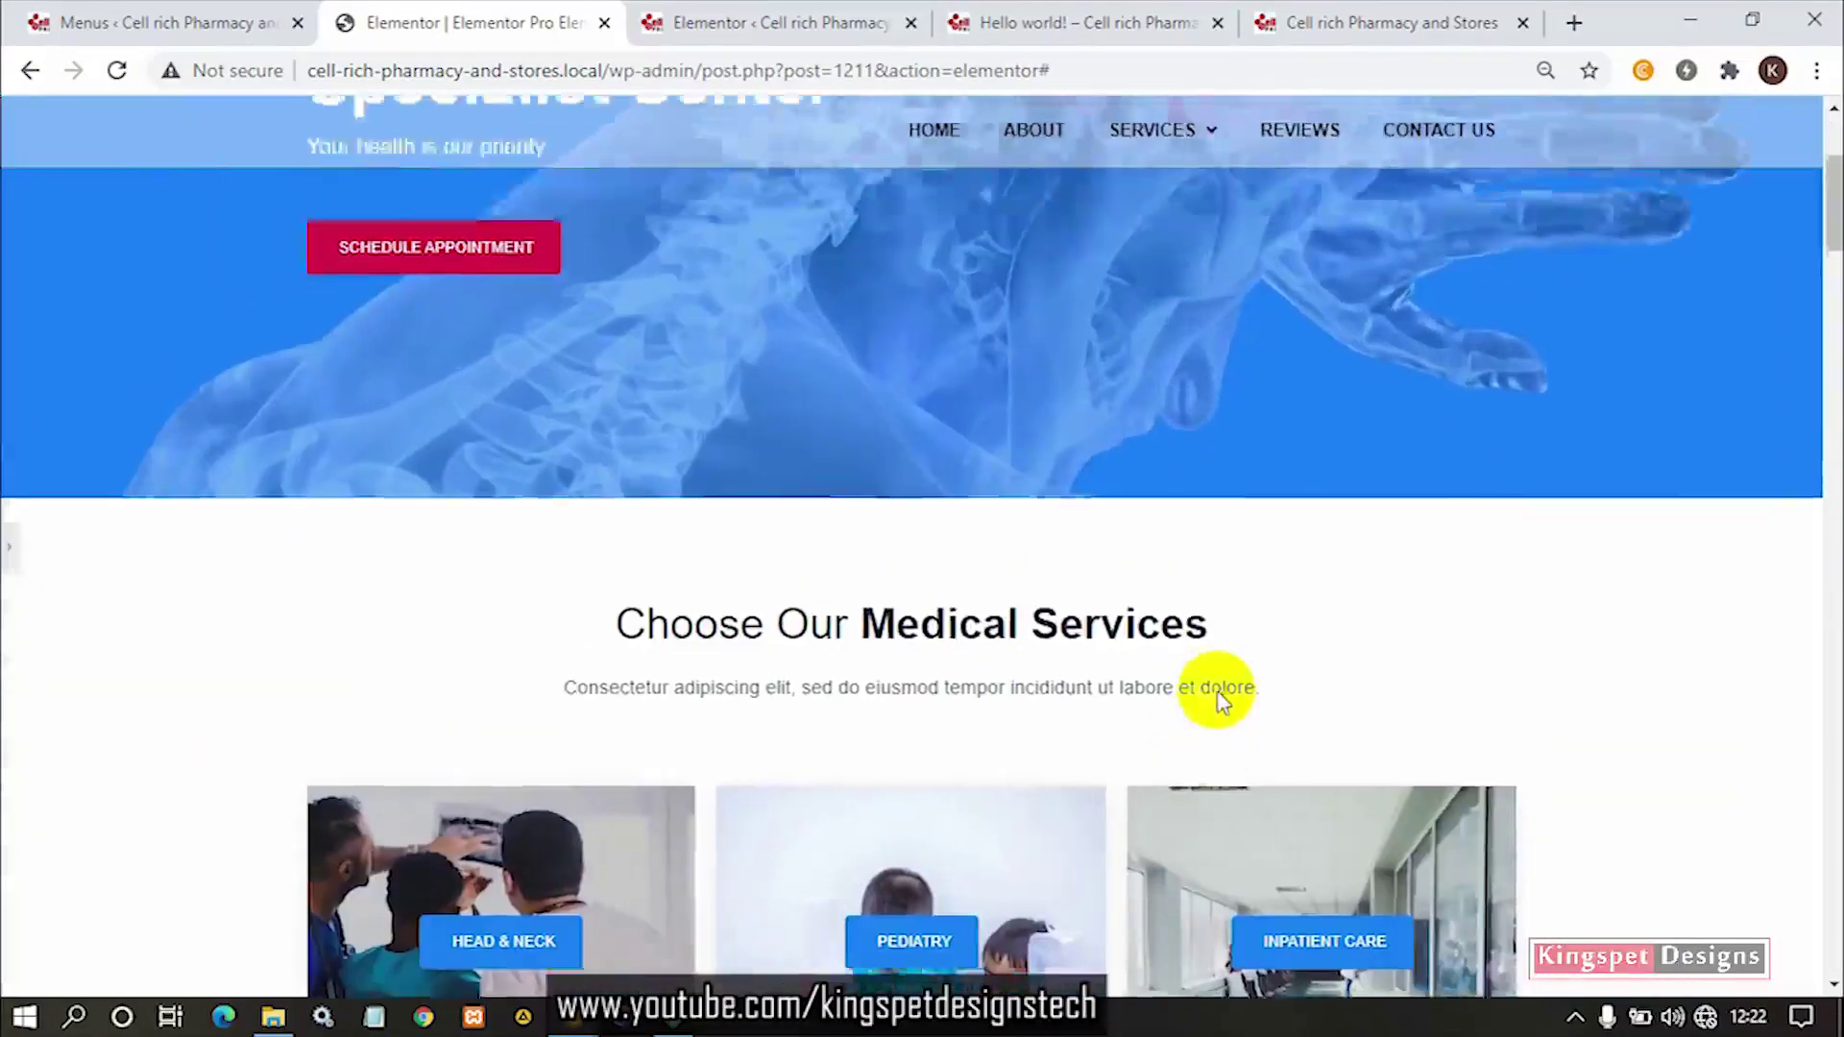
scroll(1215, 691, down, 5)
scroll(1217, 696, down, 10)
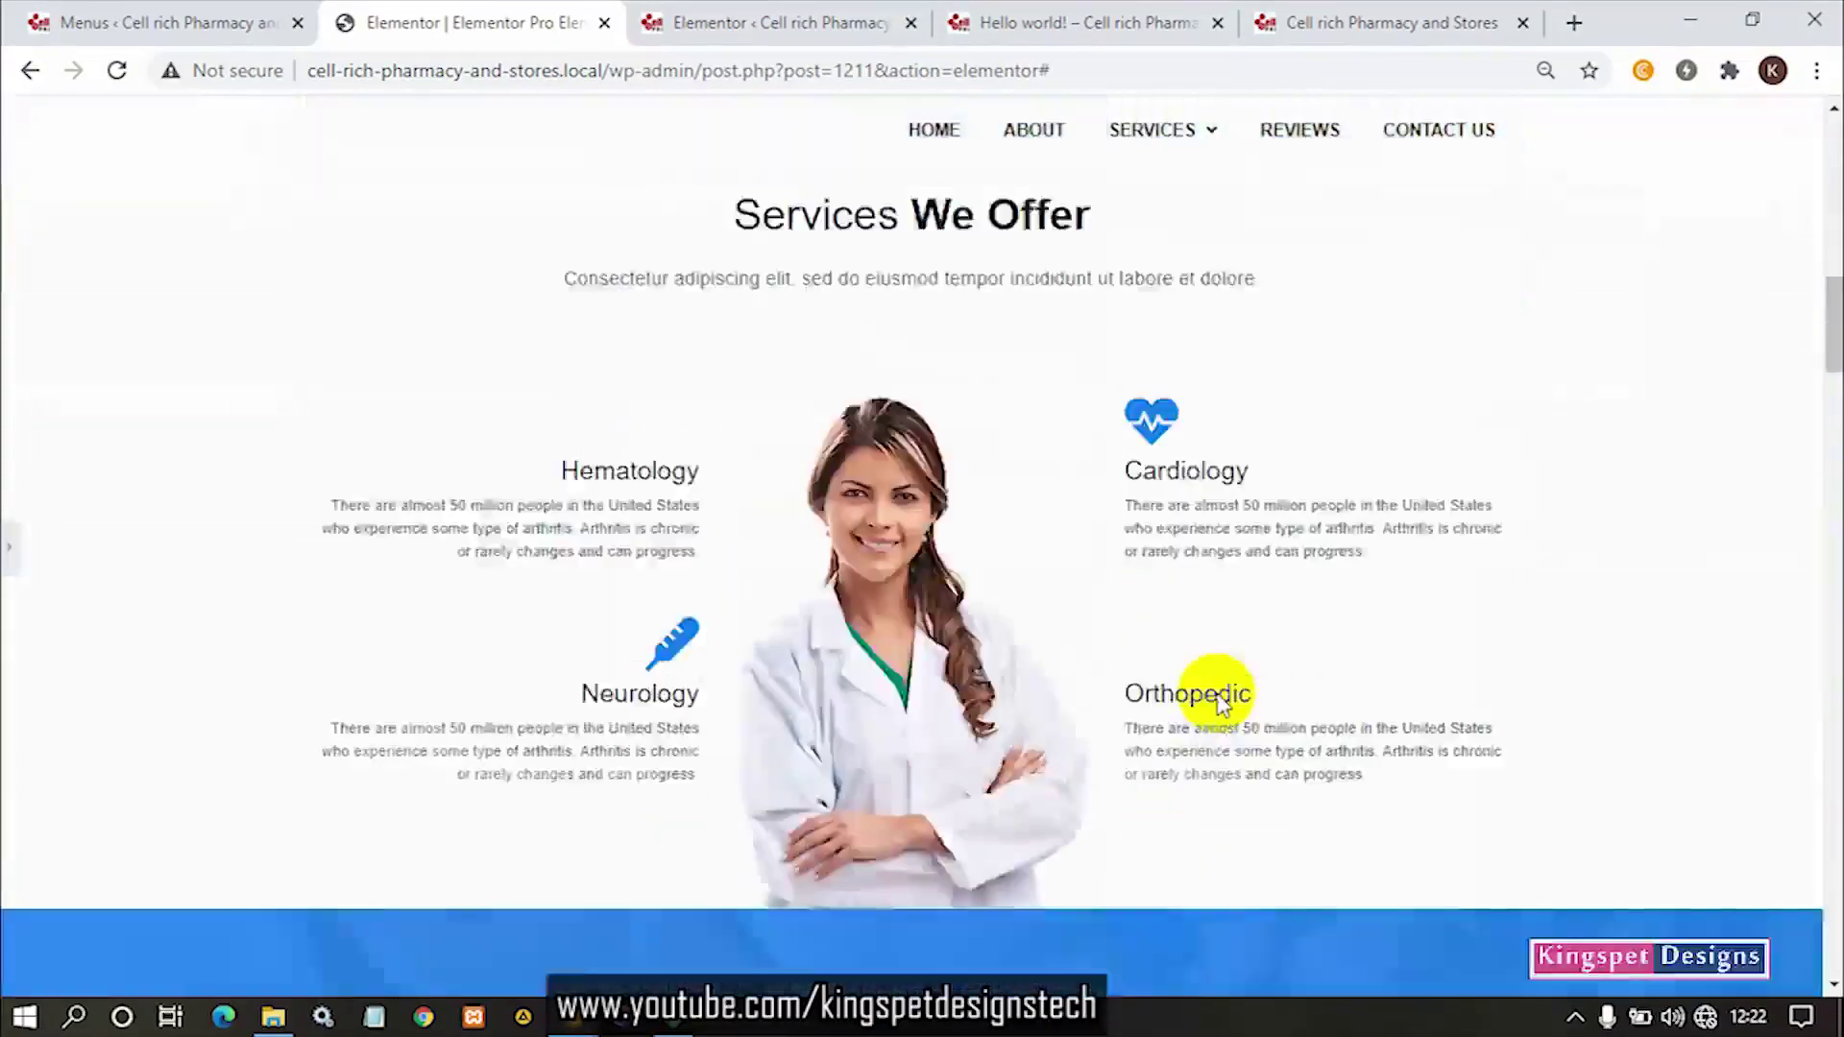
scroll(1216, 699, down, 10)
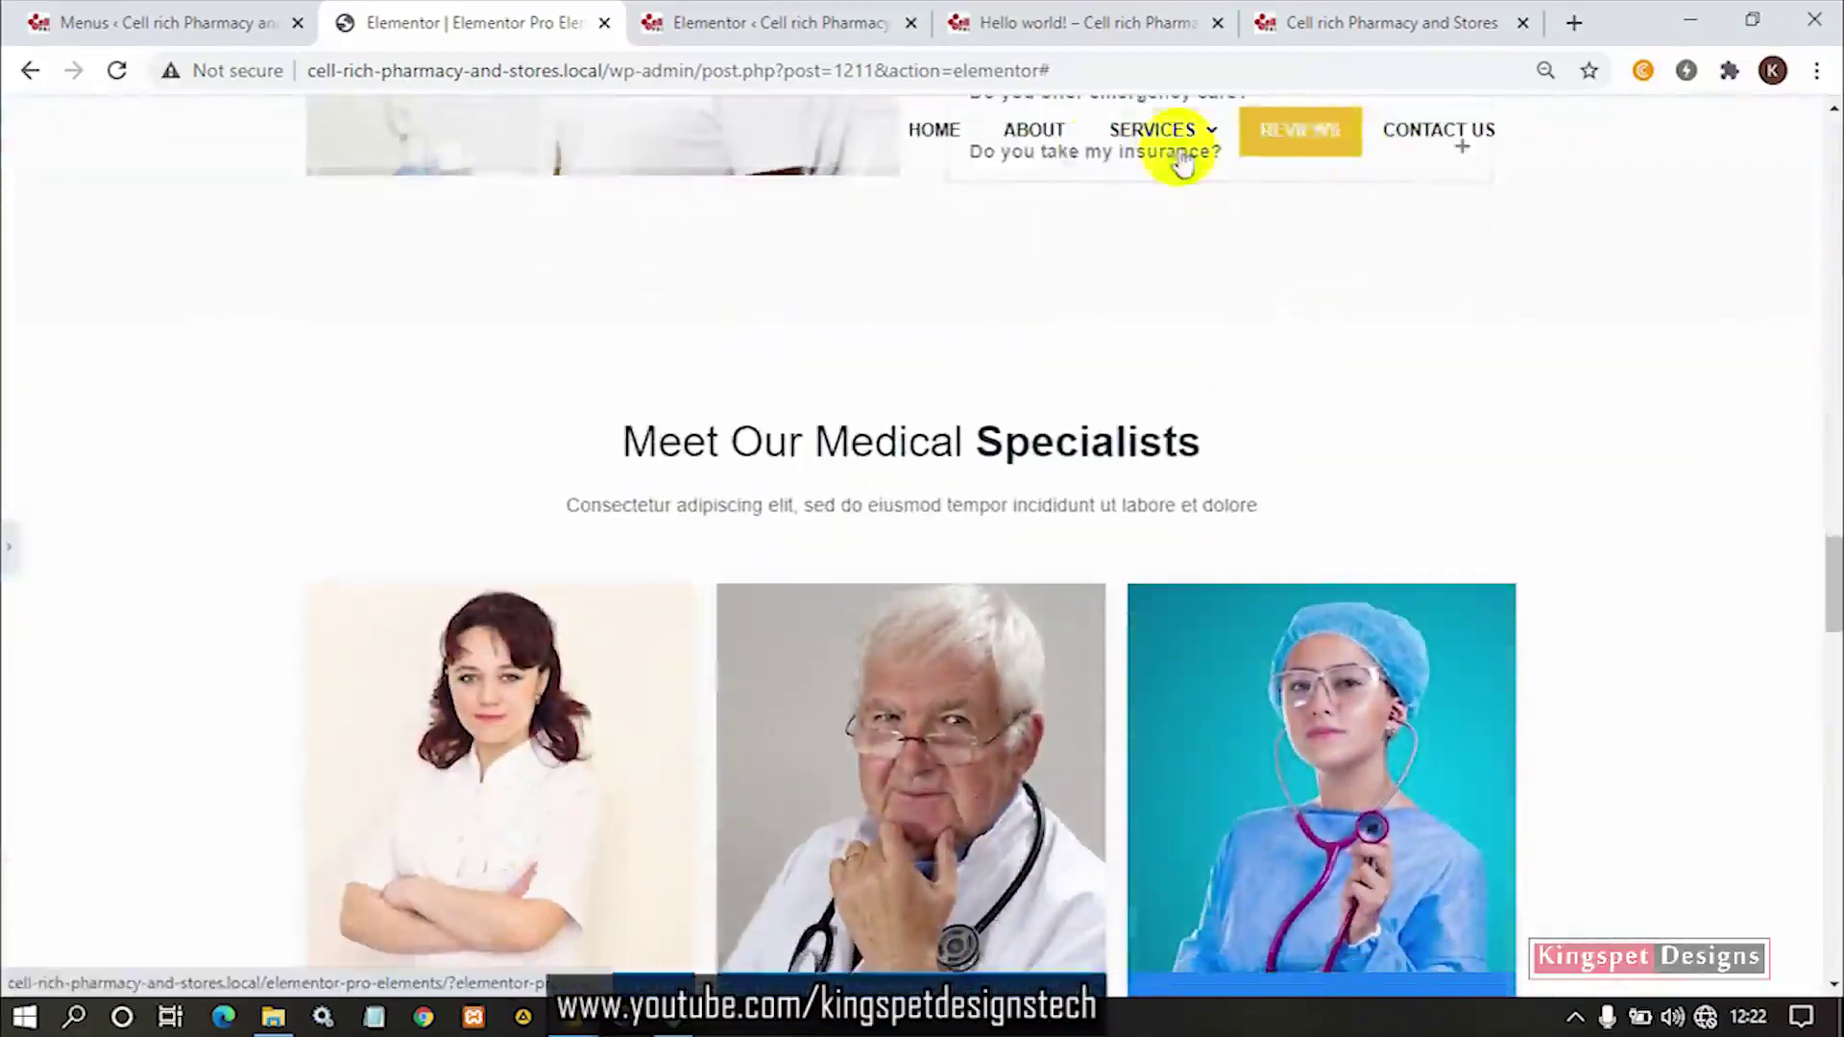
scroll(1079, 535, down, 4)
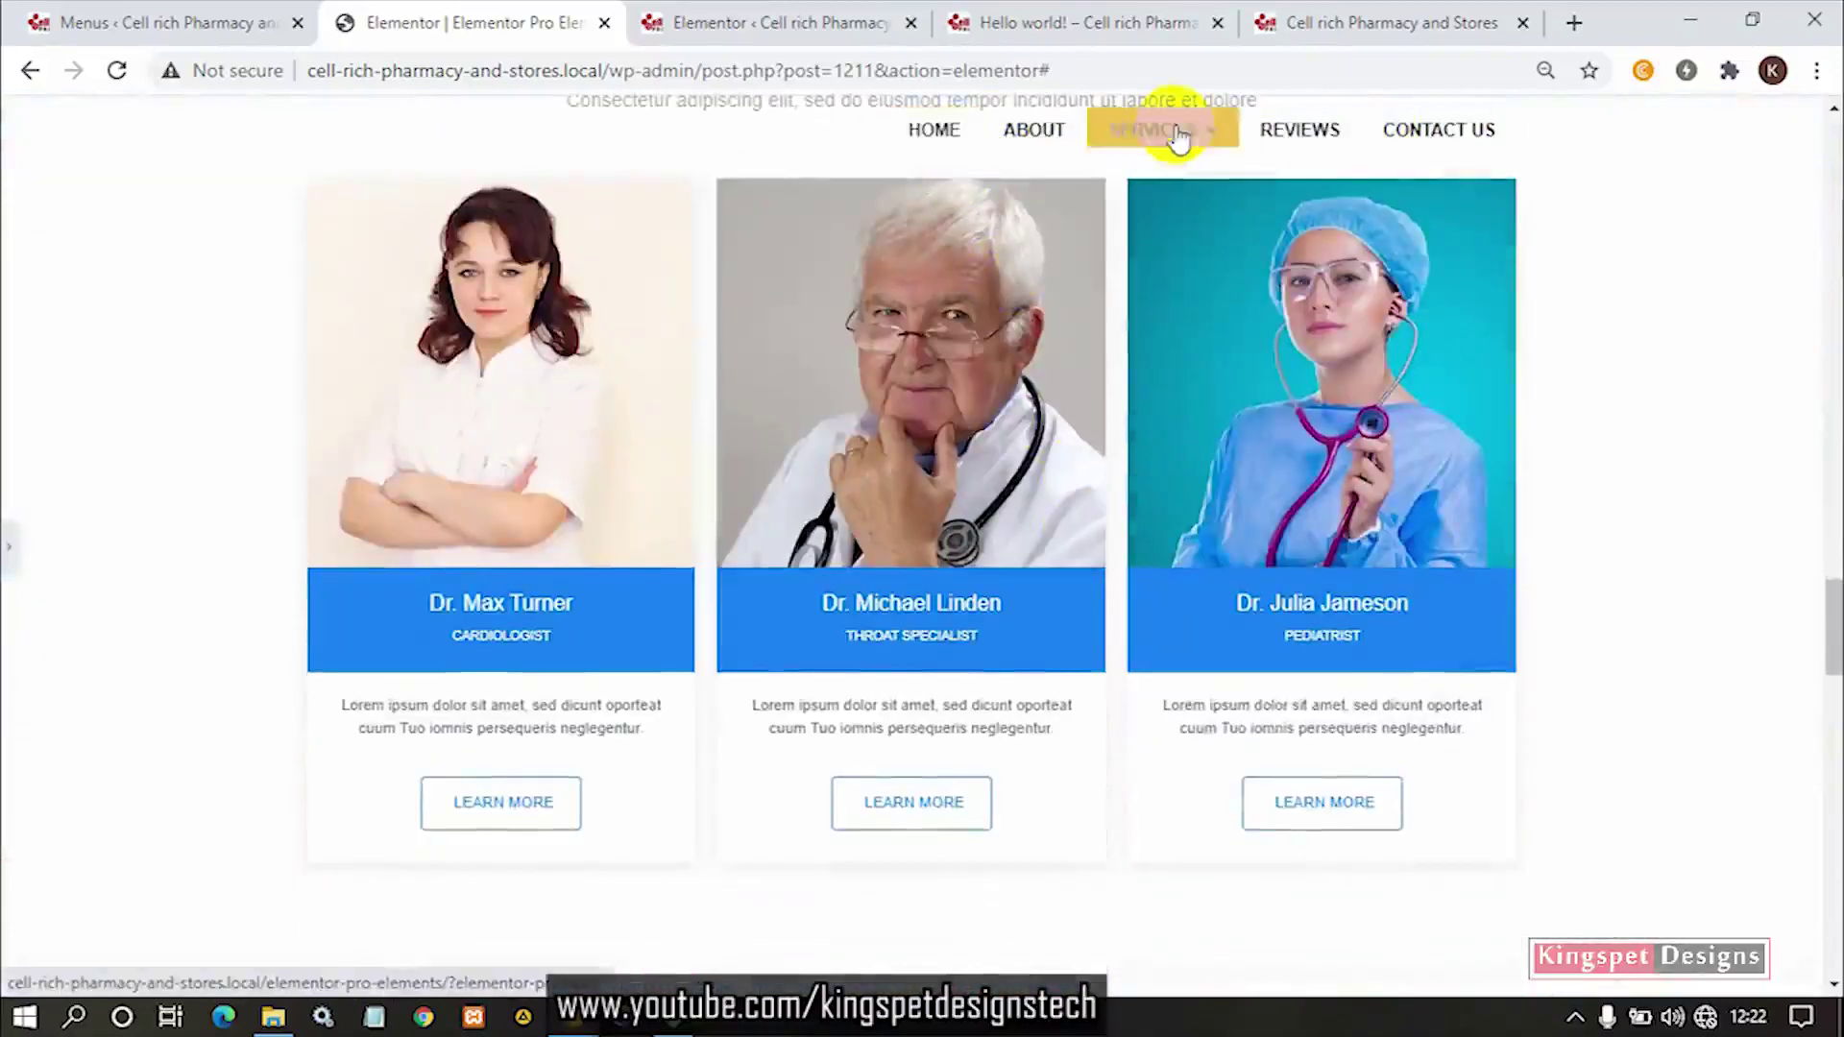
scroll(1086, 638, down, 10)
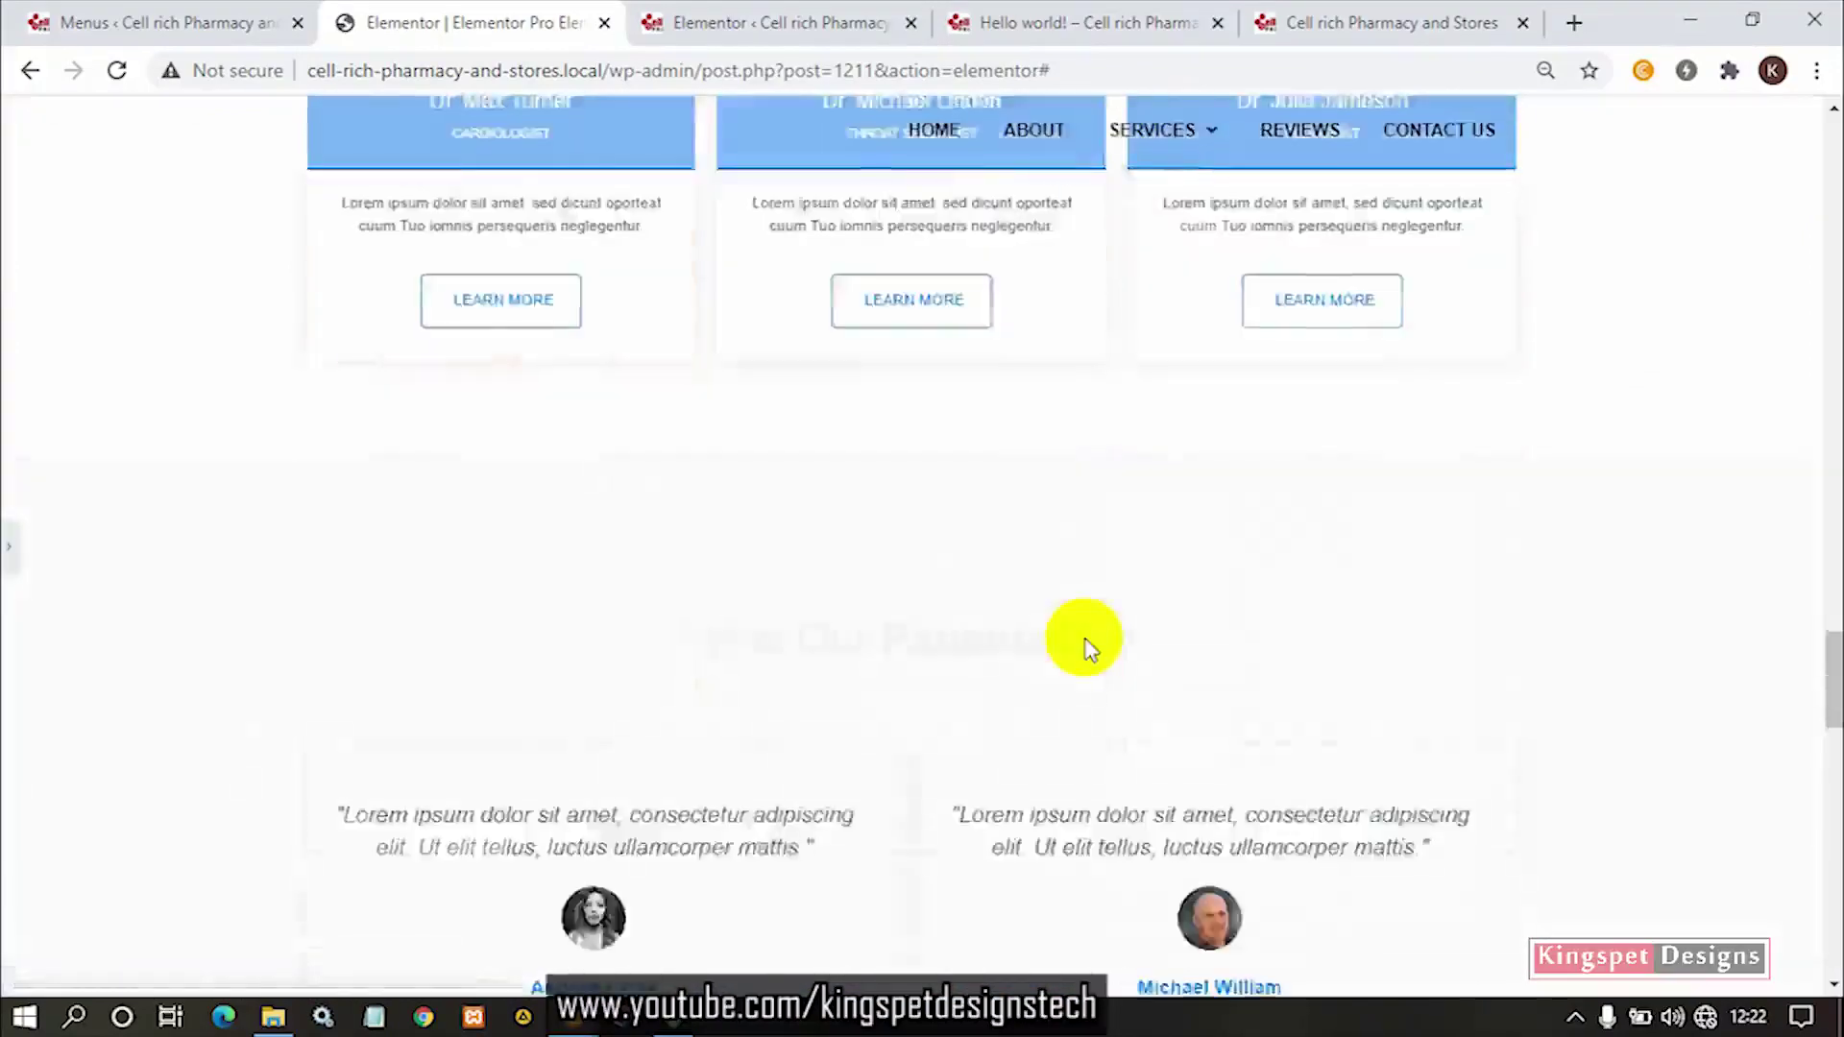
scroll(1085, 639, down, 8)
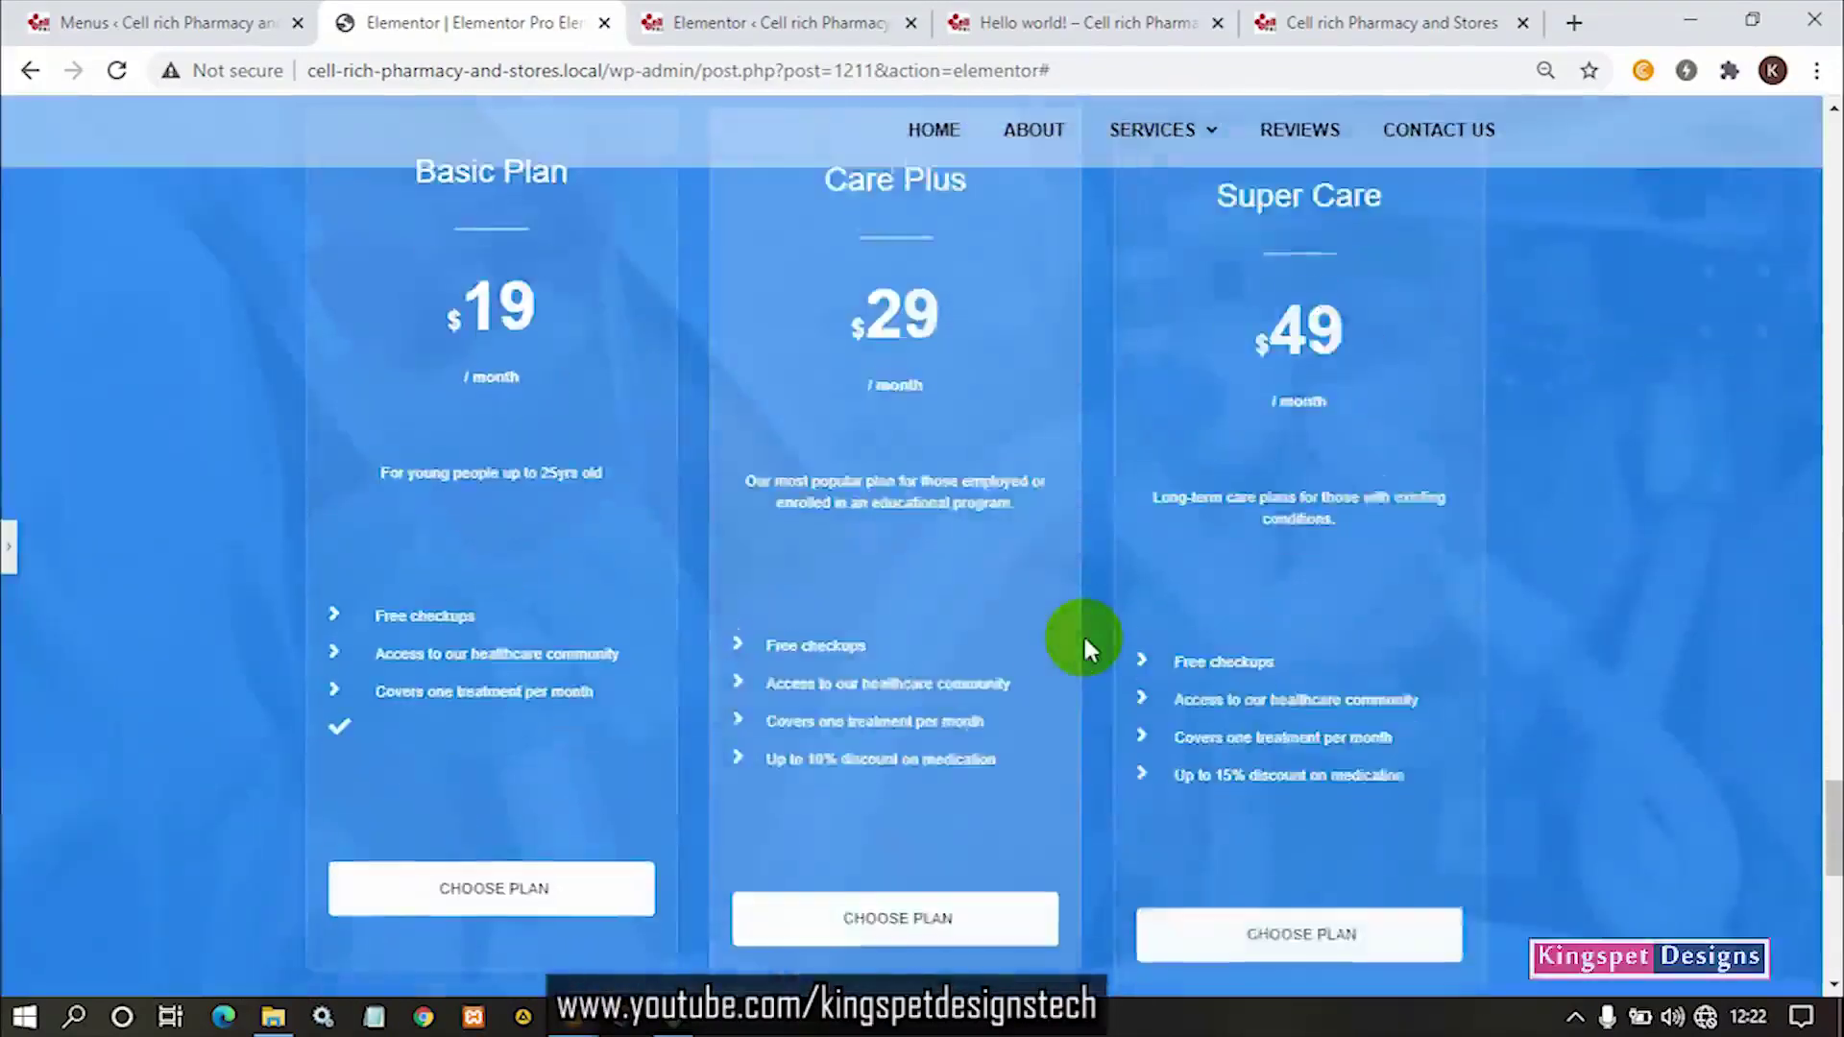
scroll(1082, 632, down, 1)
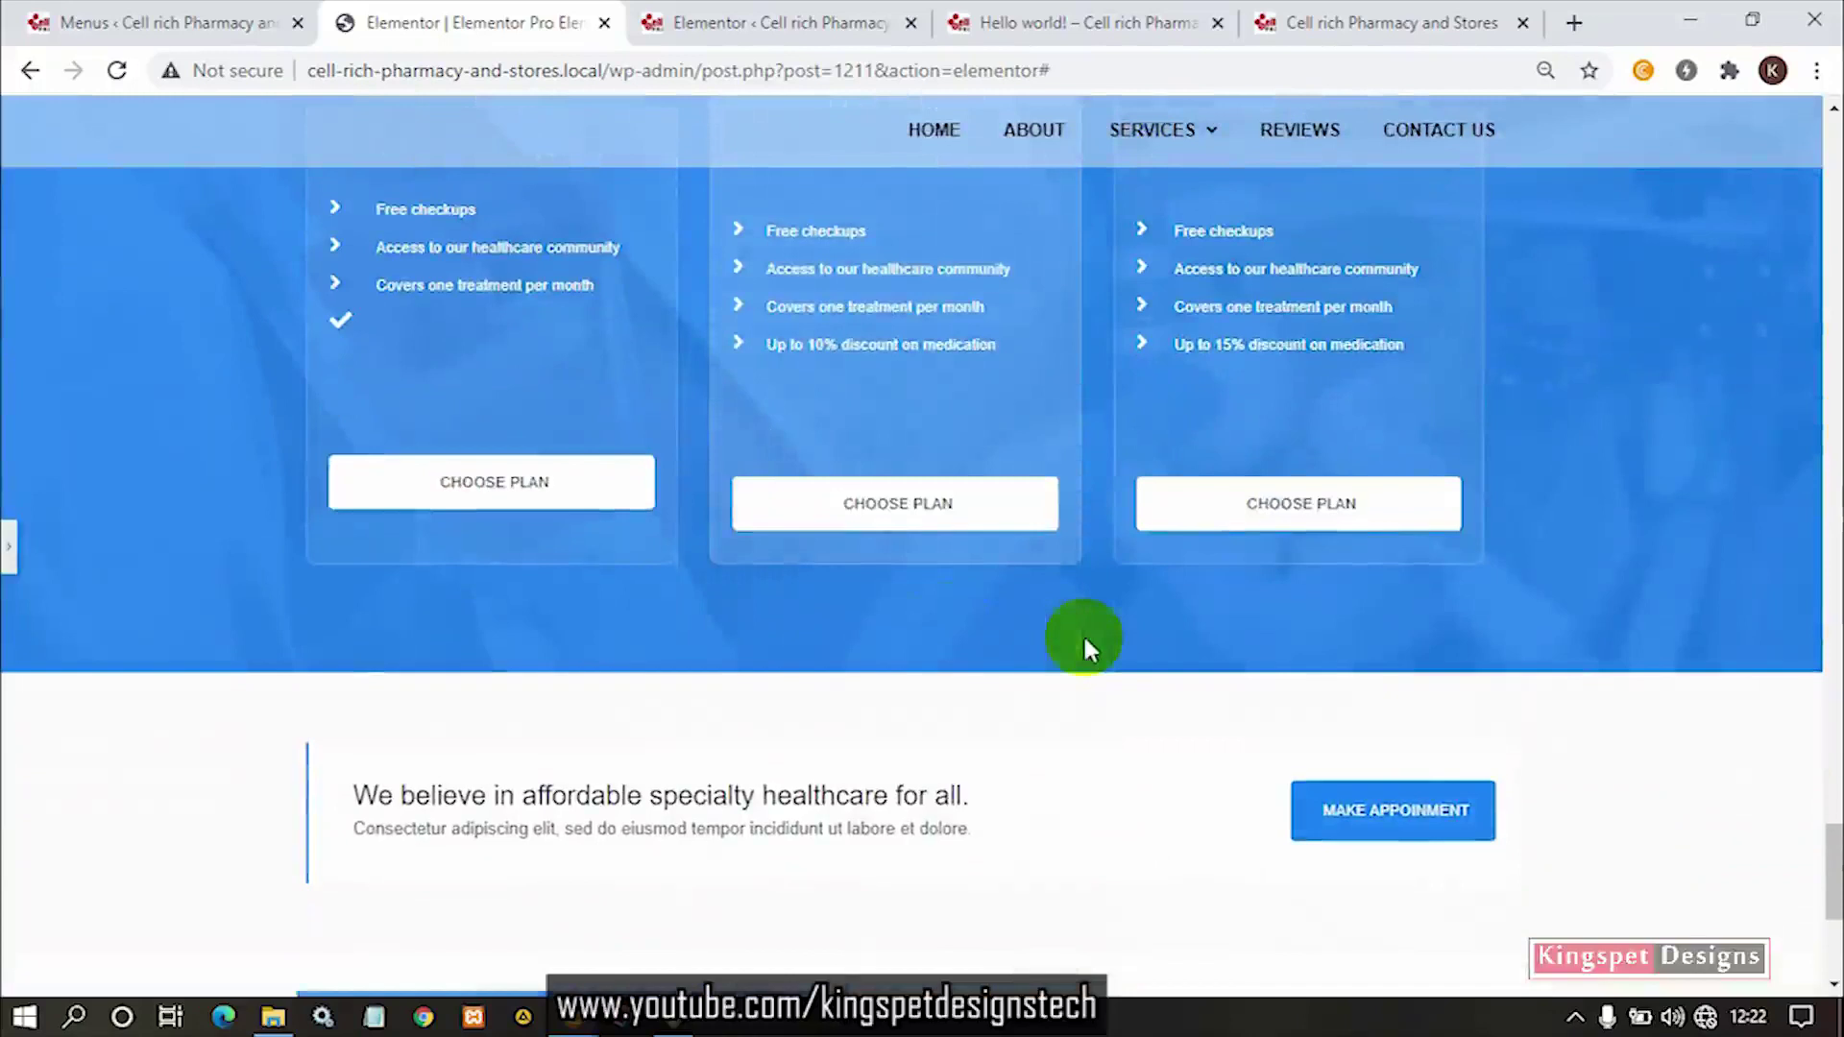
click(5, 557)
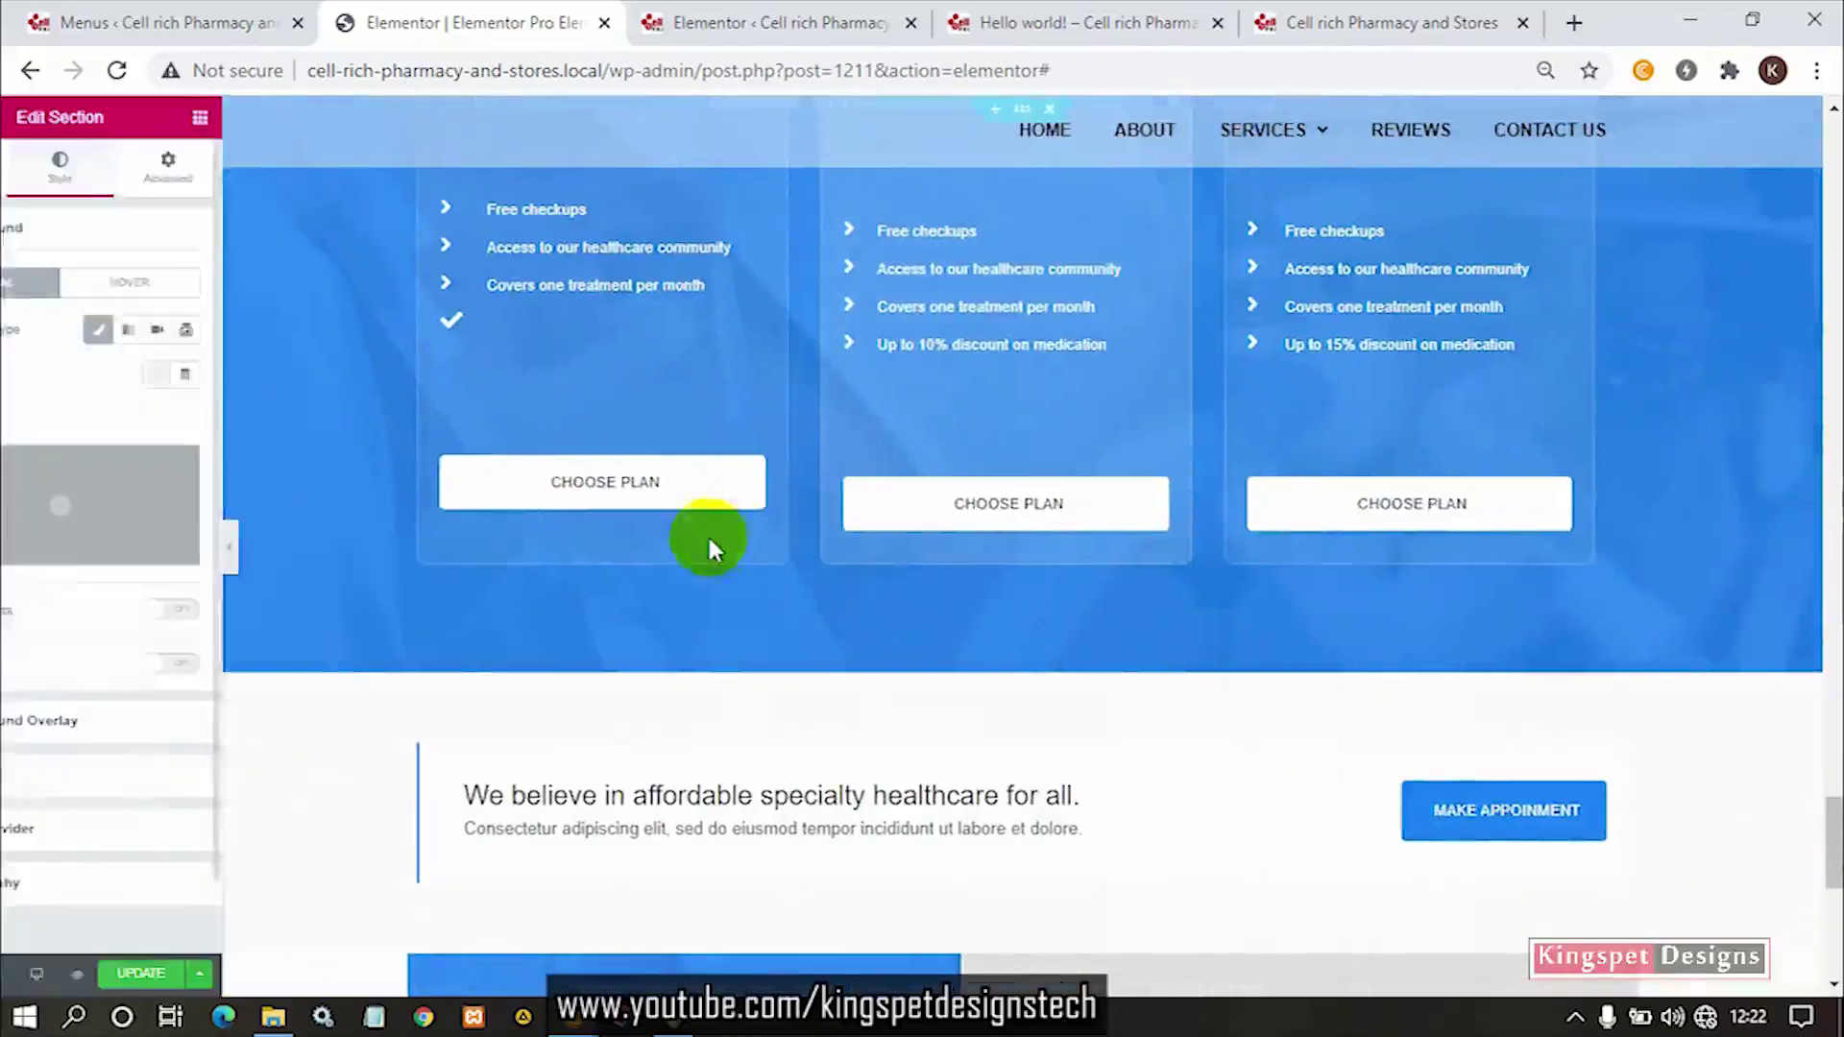
scroll(1090, 477, up, 4)
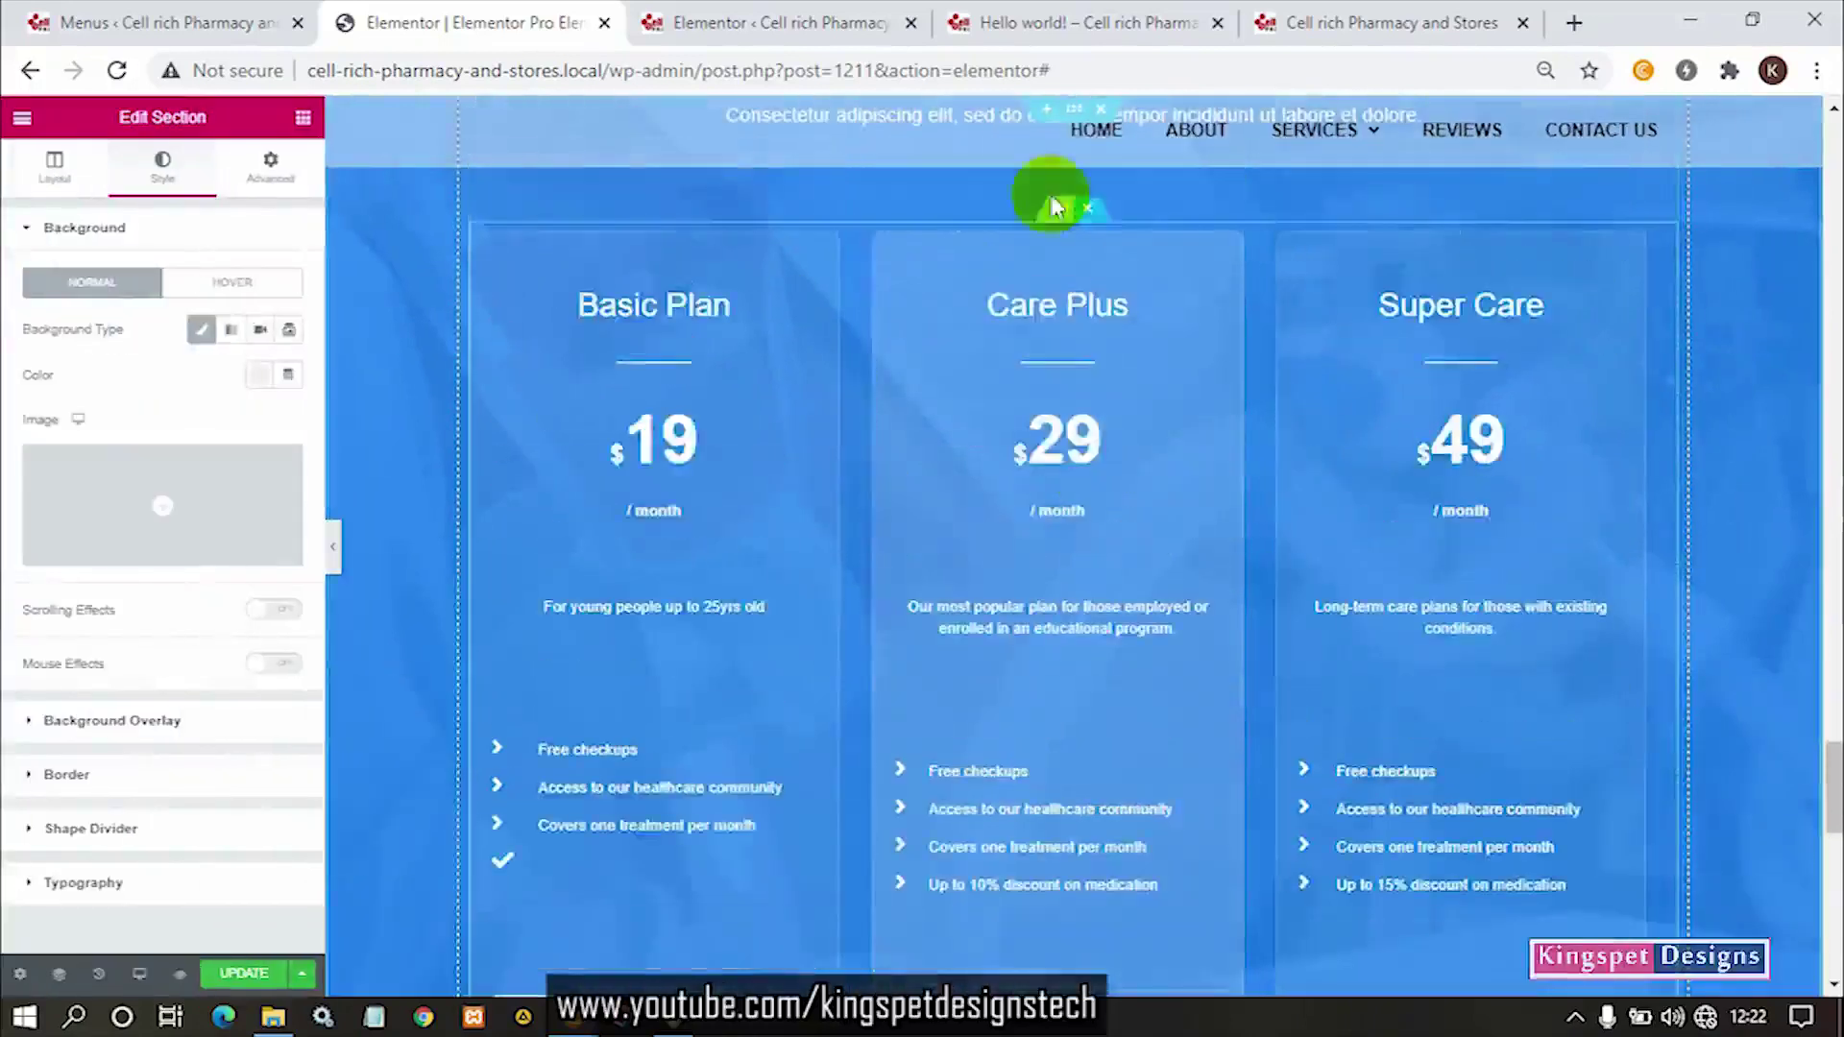
Add a new column to the header section beside the nav menu's column.
drag(1829, 816, 1811, 164)
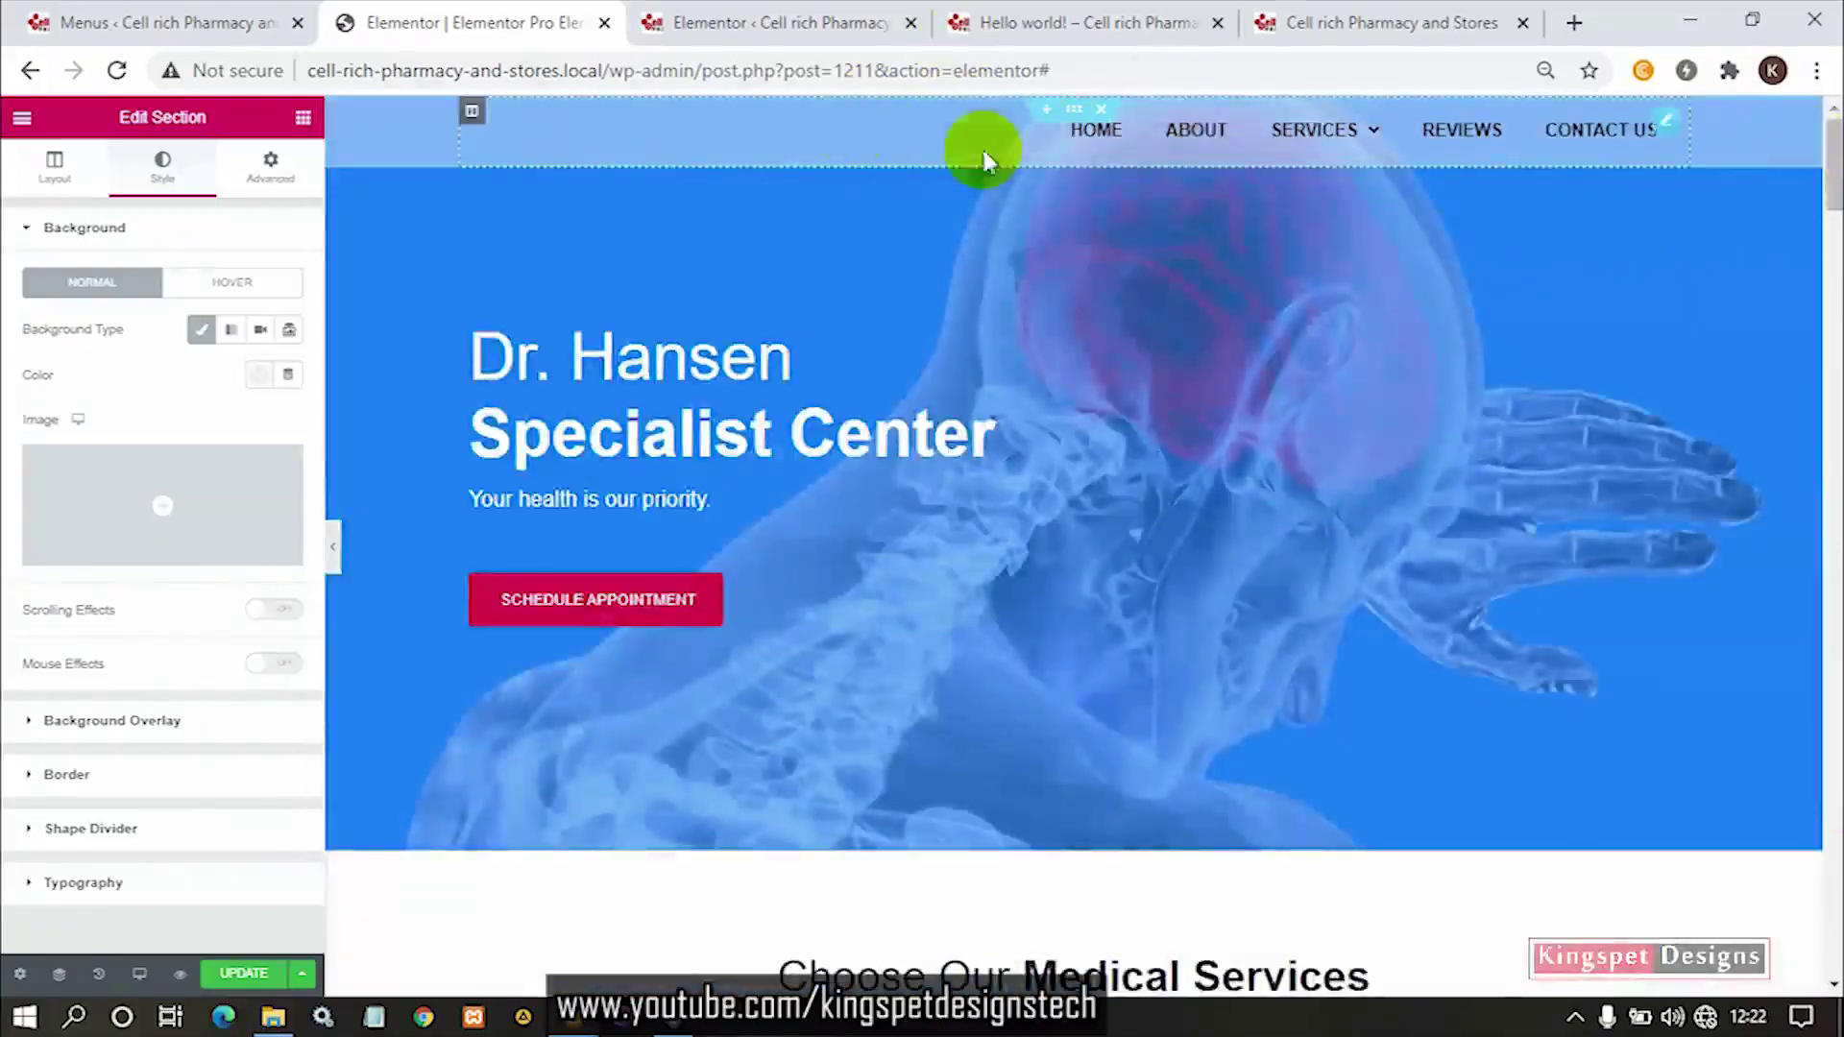
right_click(469, 120)
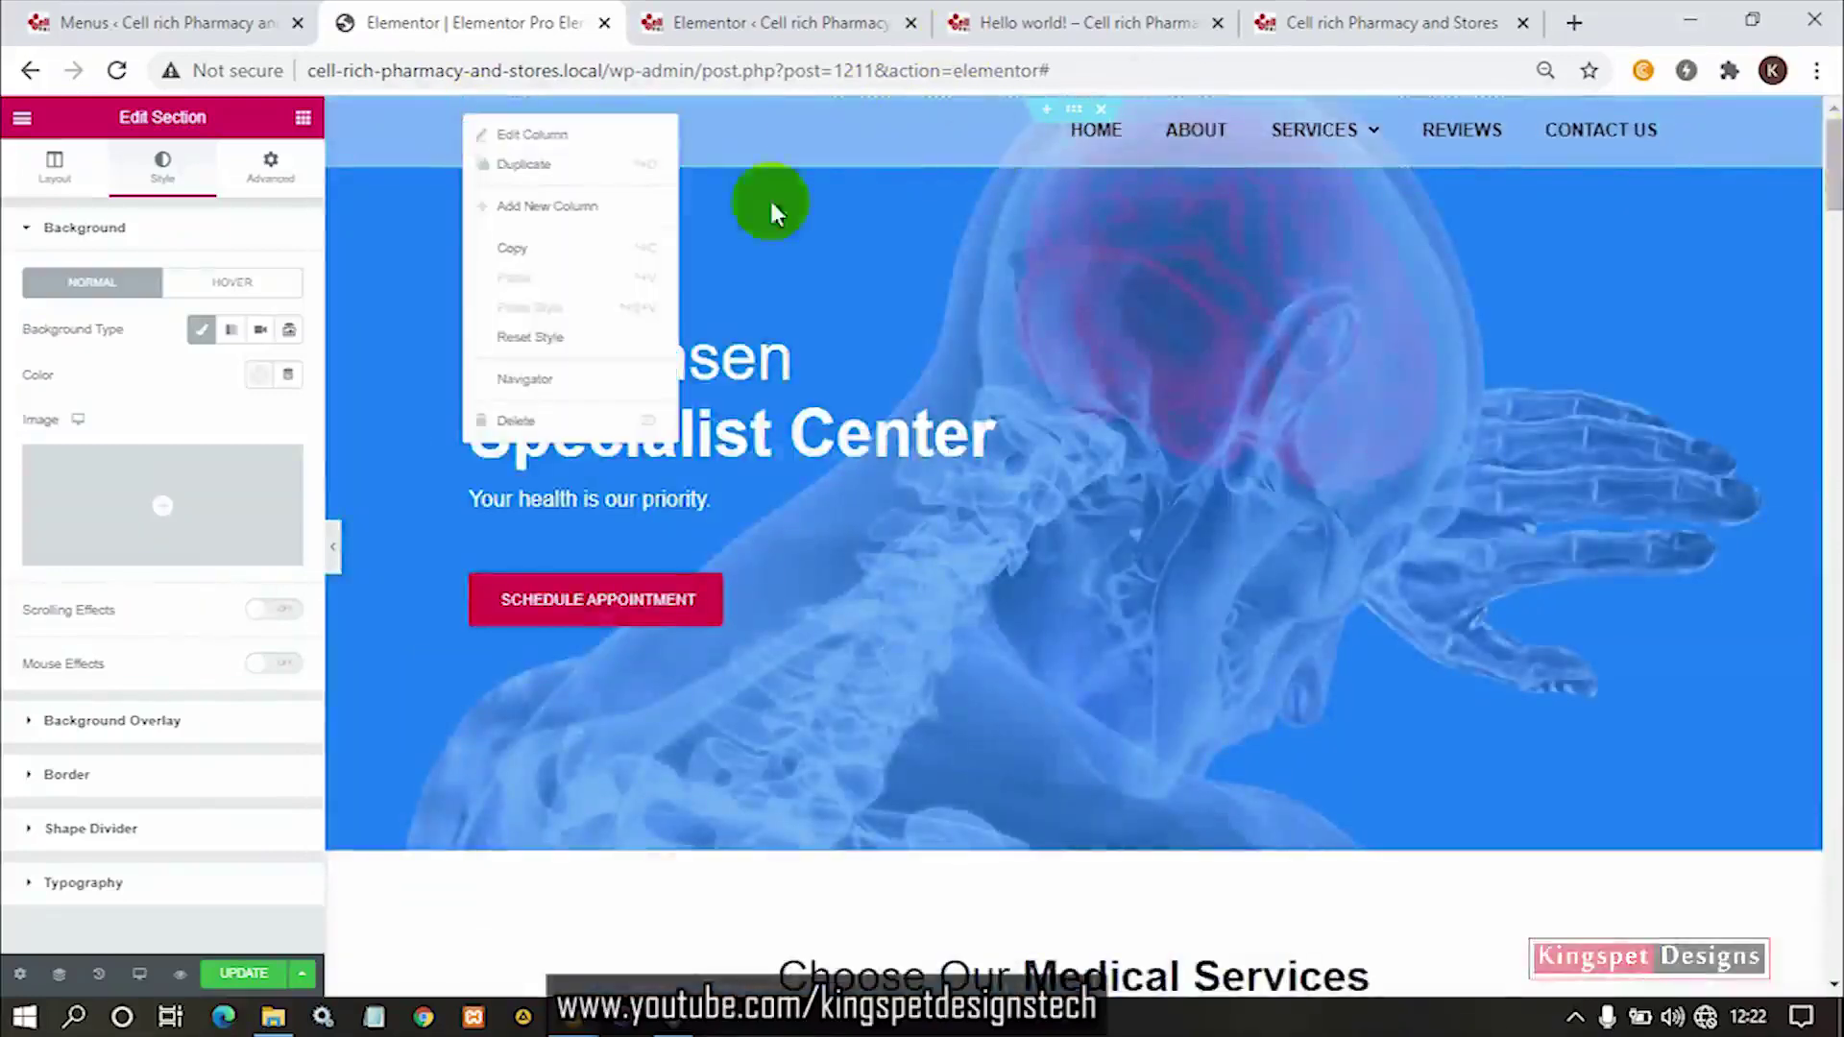
click(487, 208)
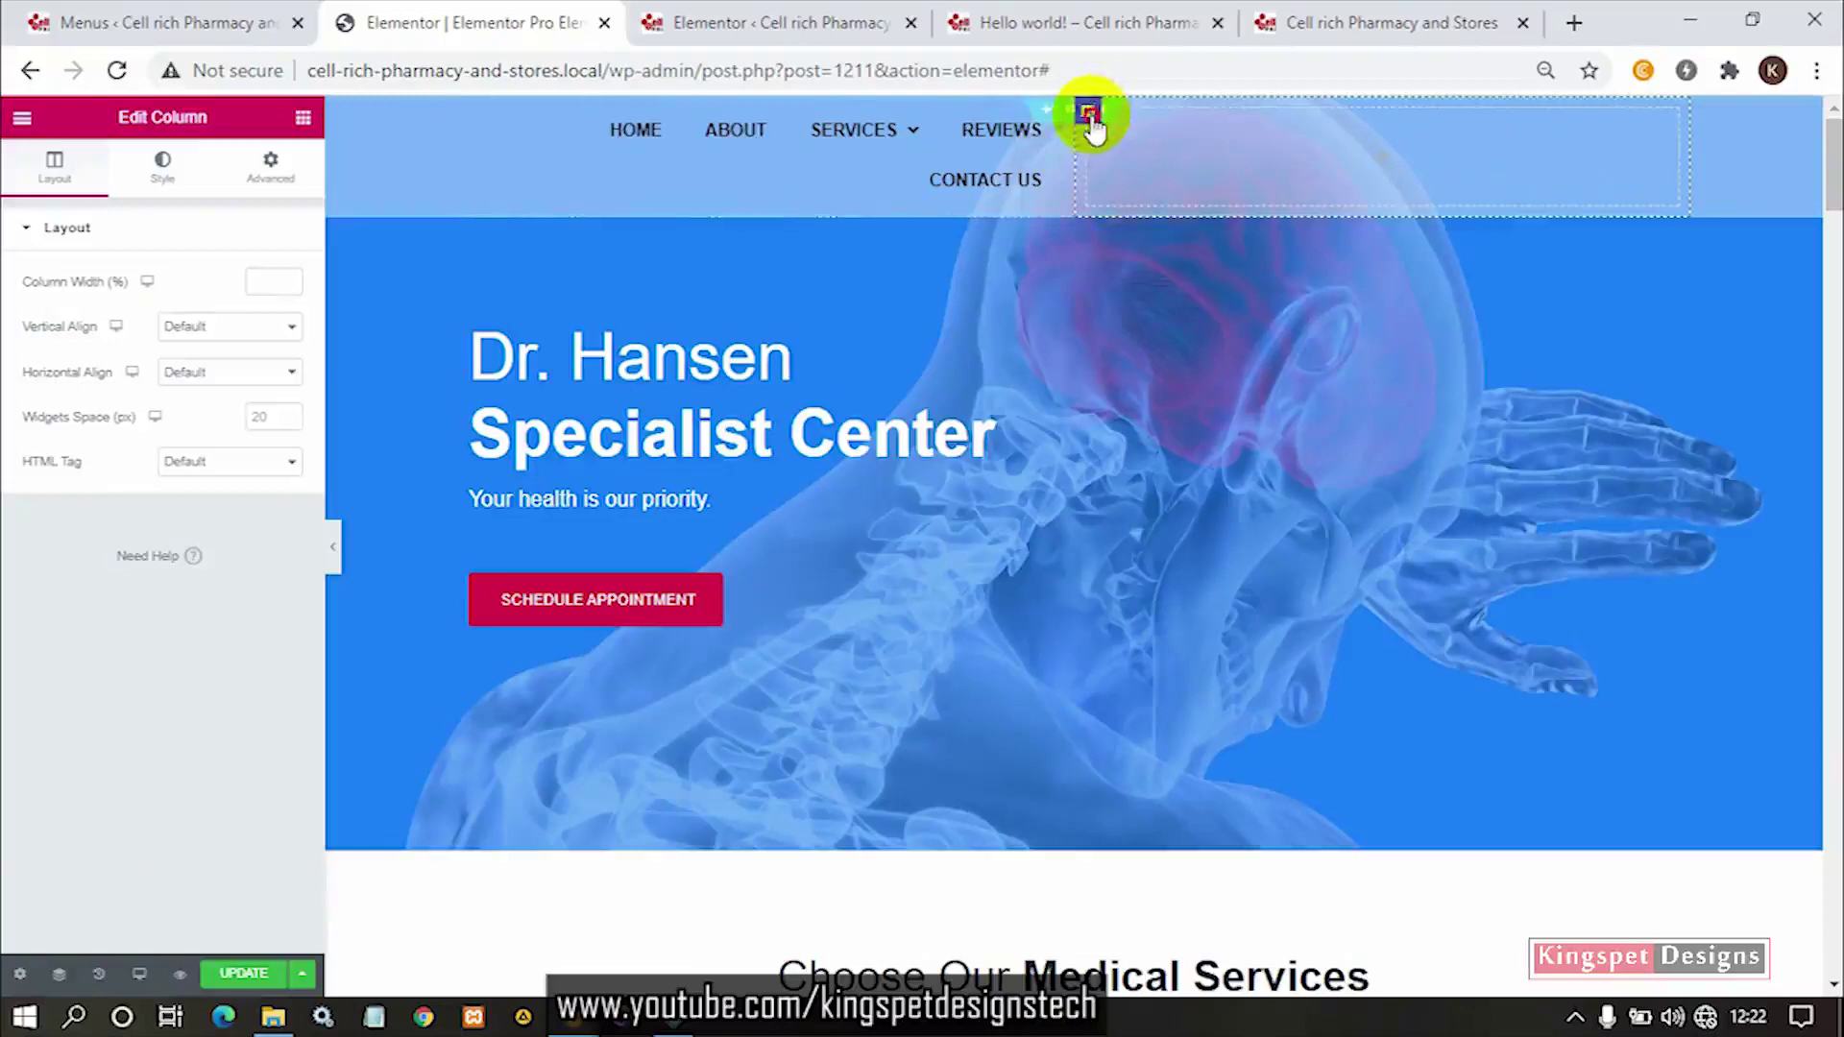
drag(1114, 146, 509, 119)
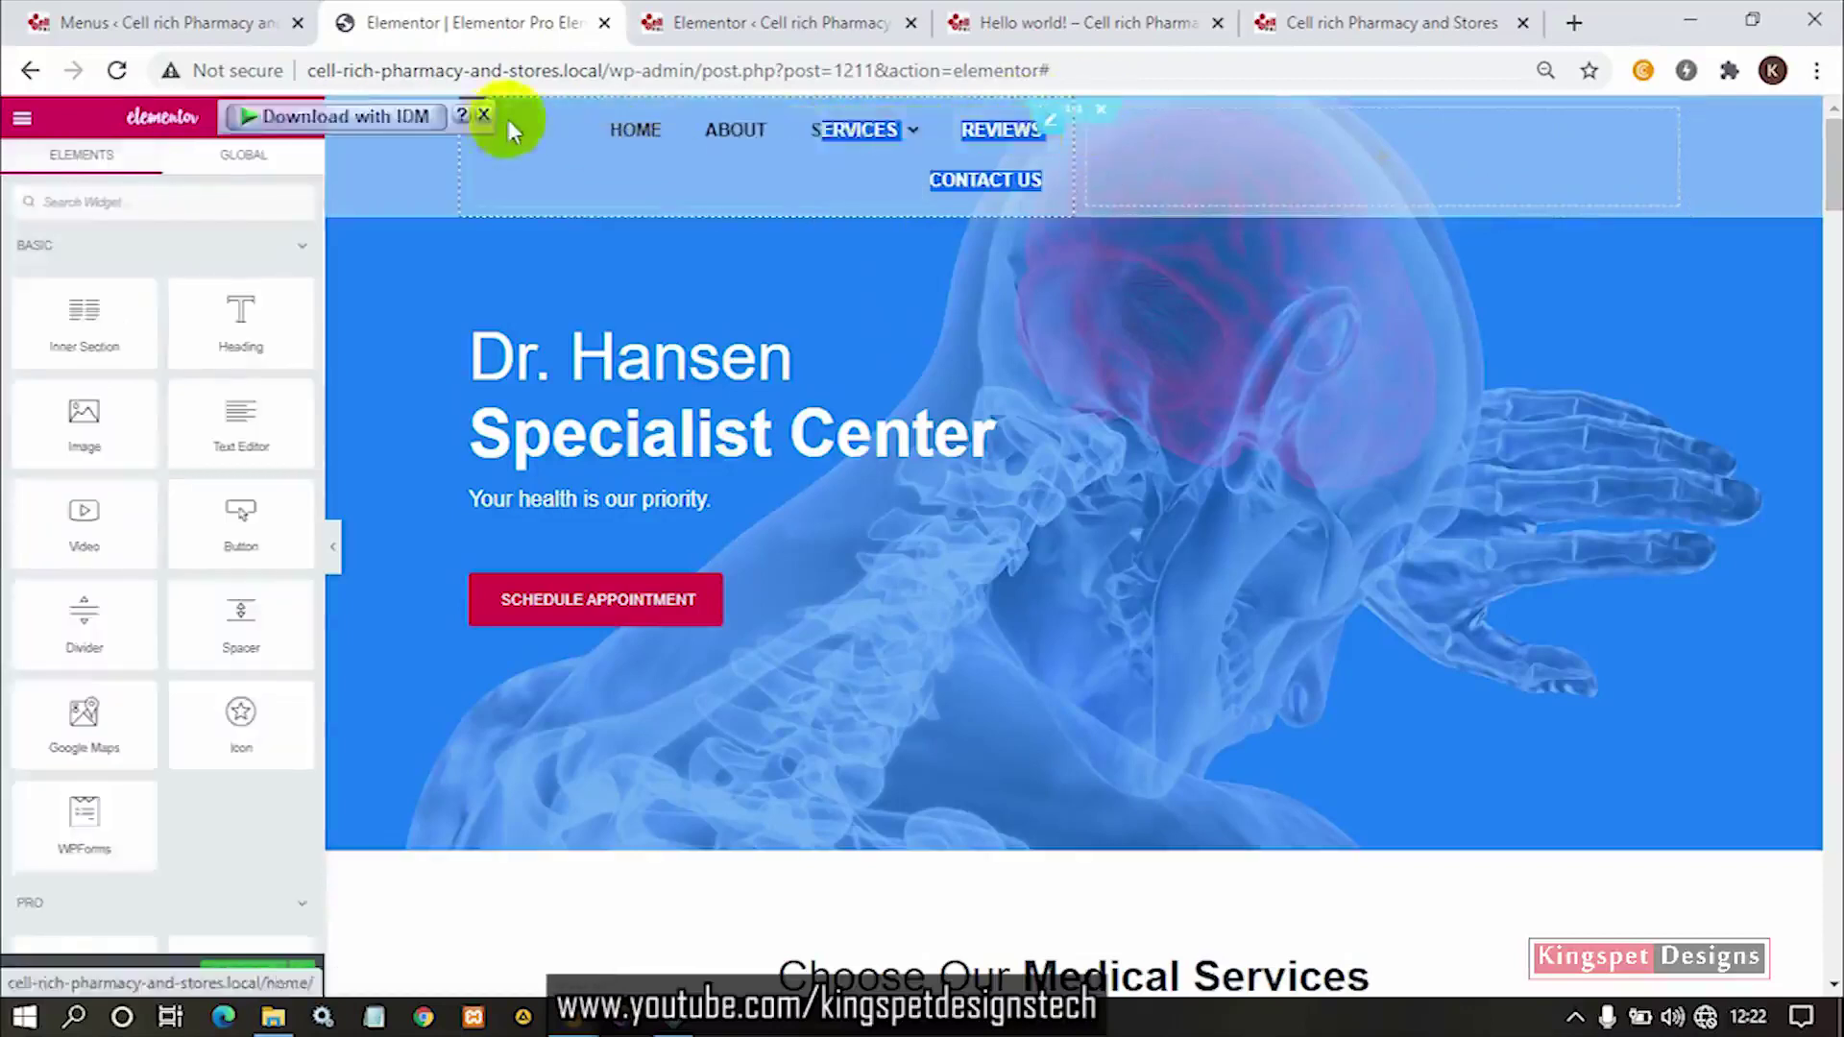
click(1046, 135)
right_click(1046, 136)
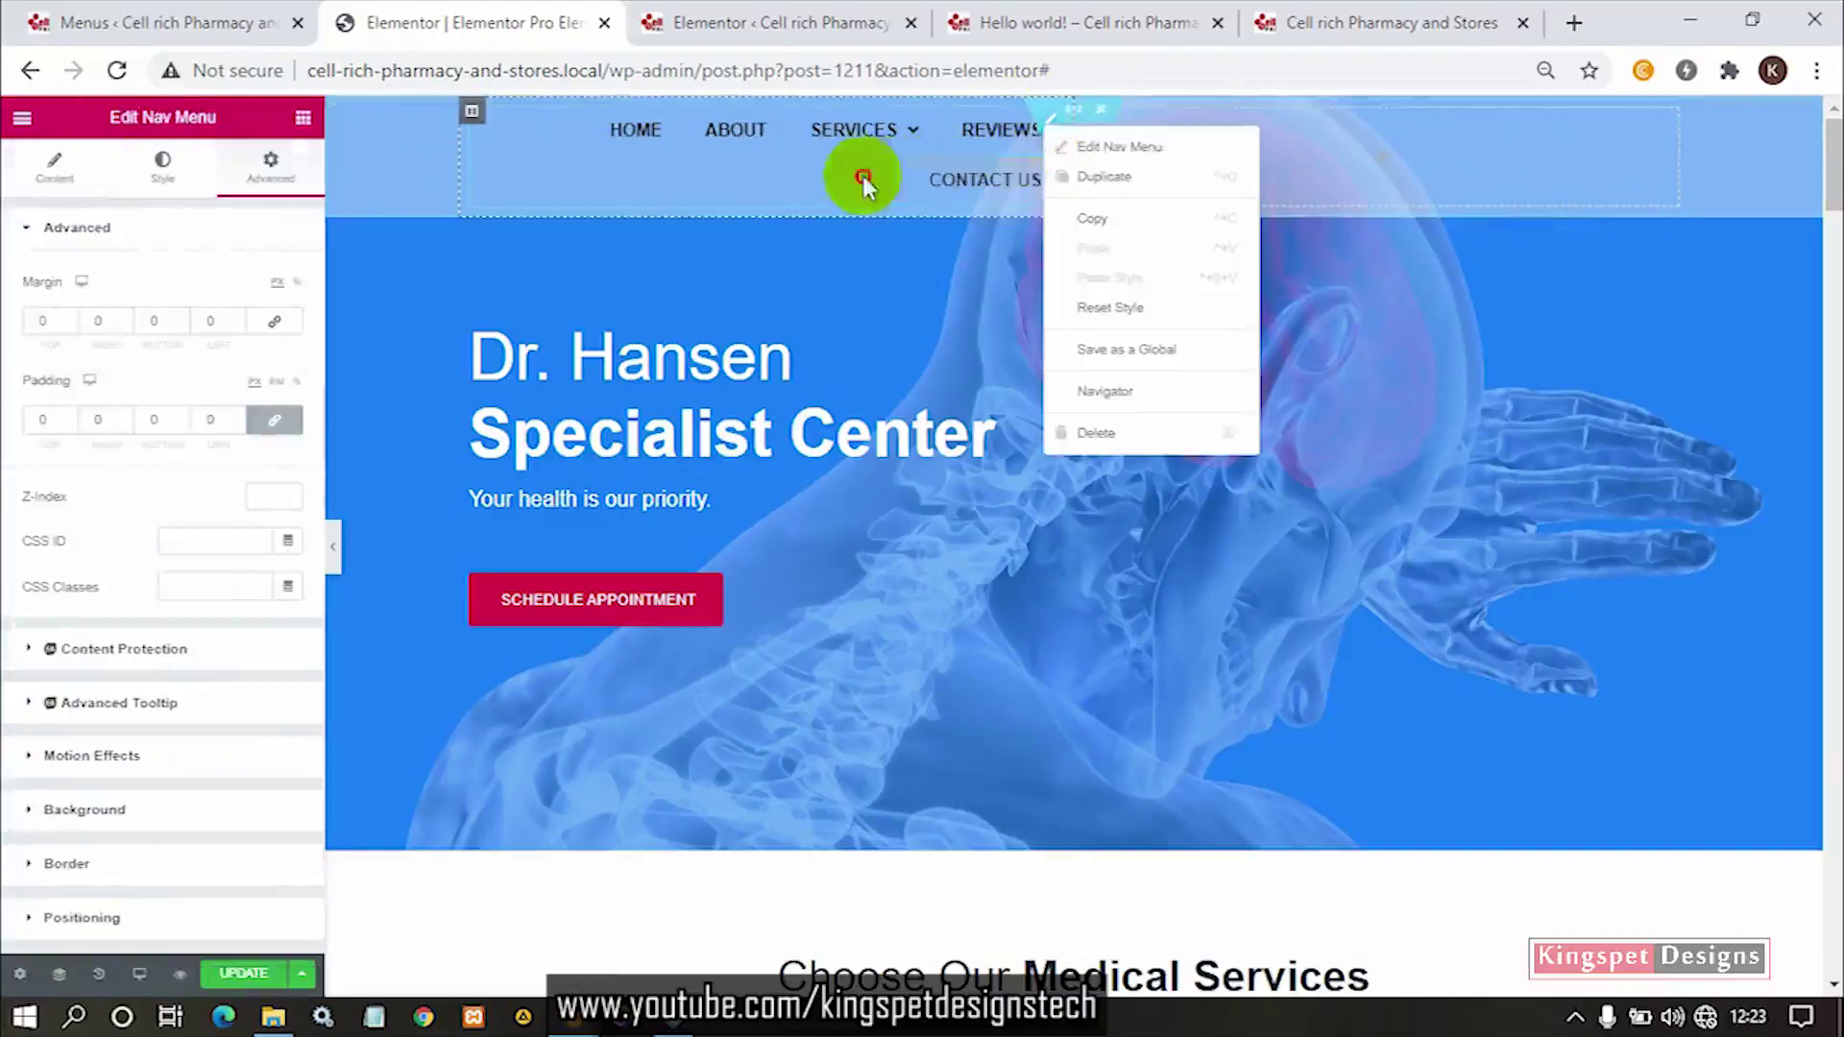
drag(861, 177, 1064, 168)
click(1086, 115)
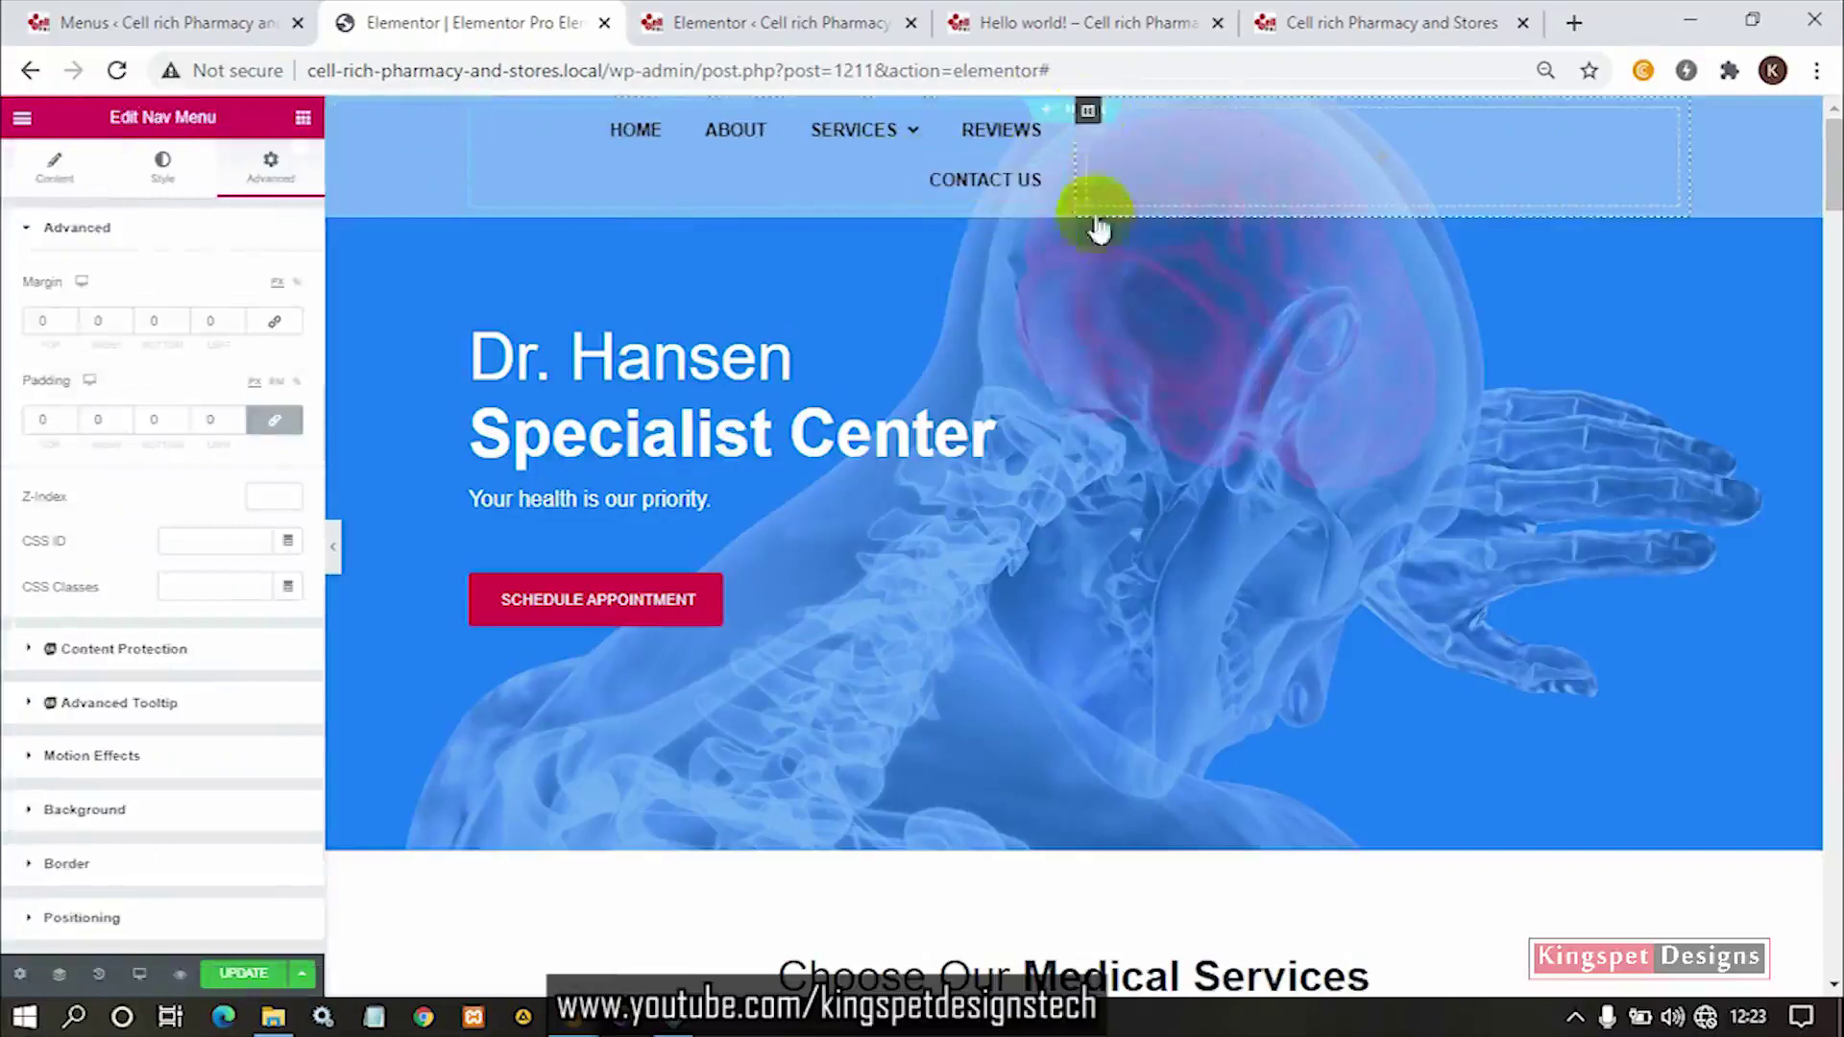
click(546, 182)
Move the nav menu to the empty second header column by pasting a copy there and deleting the original from the first column.
right_click(1052, 132)
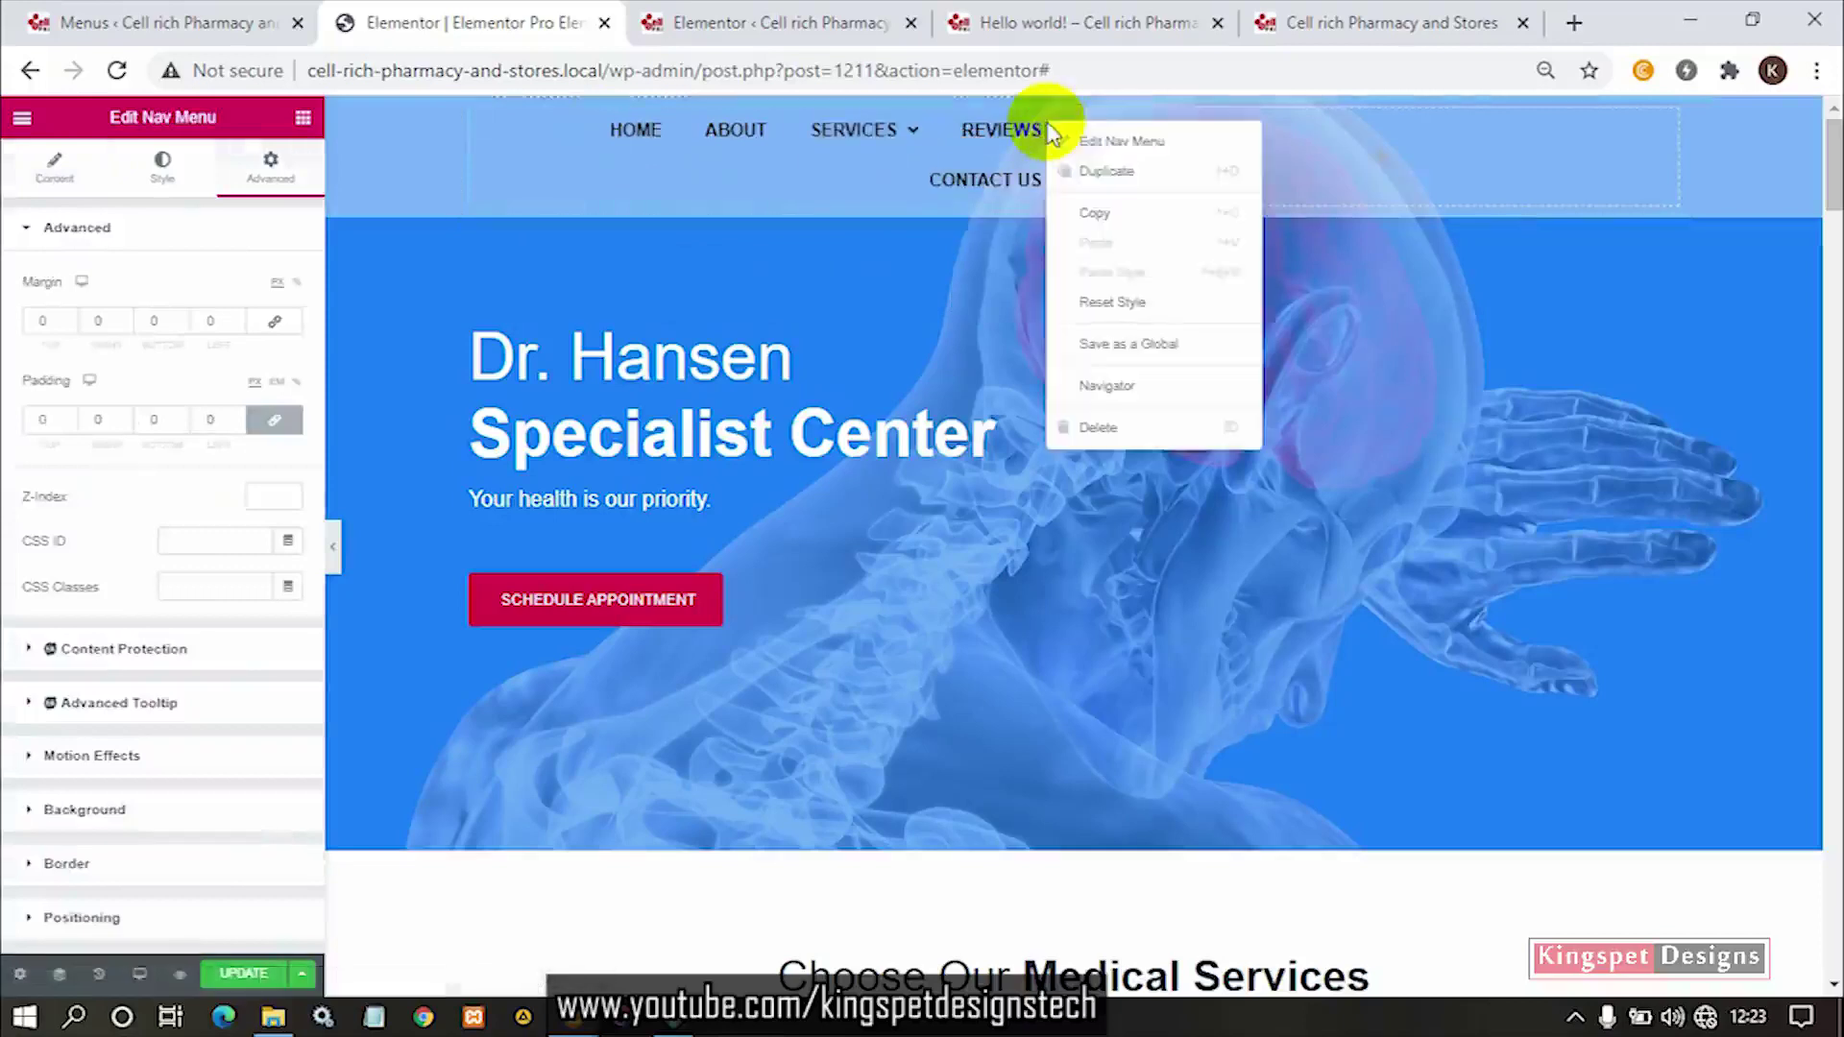
click(1104, 211)
right_click(1225, 175)
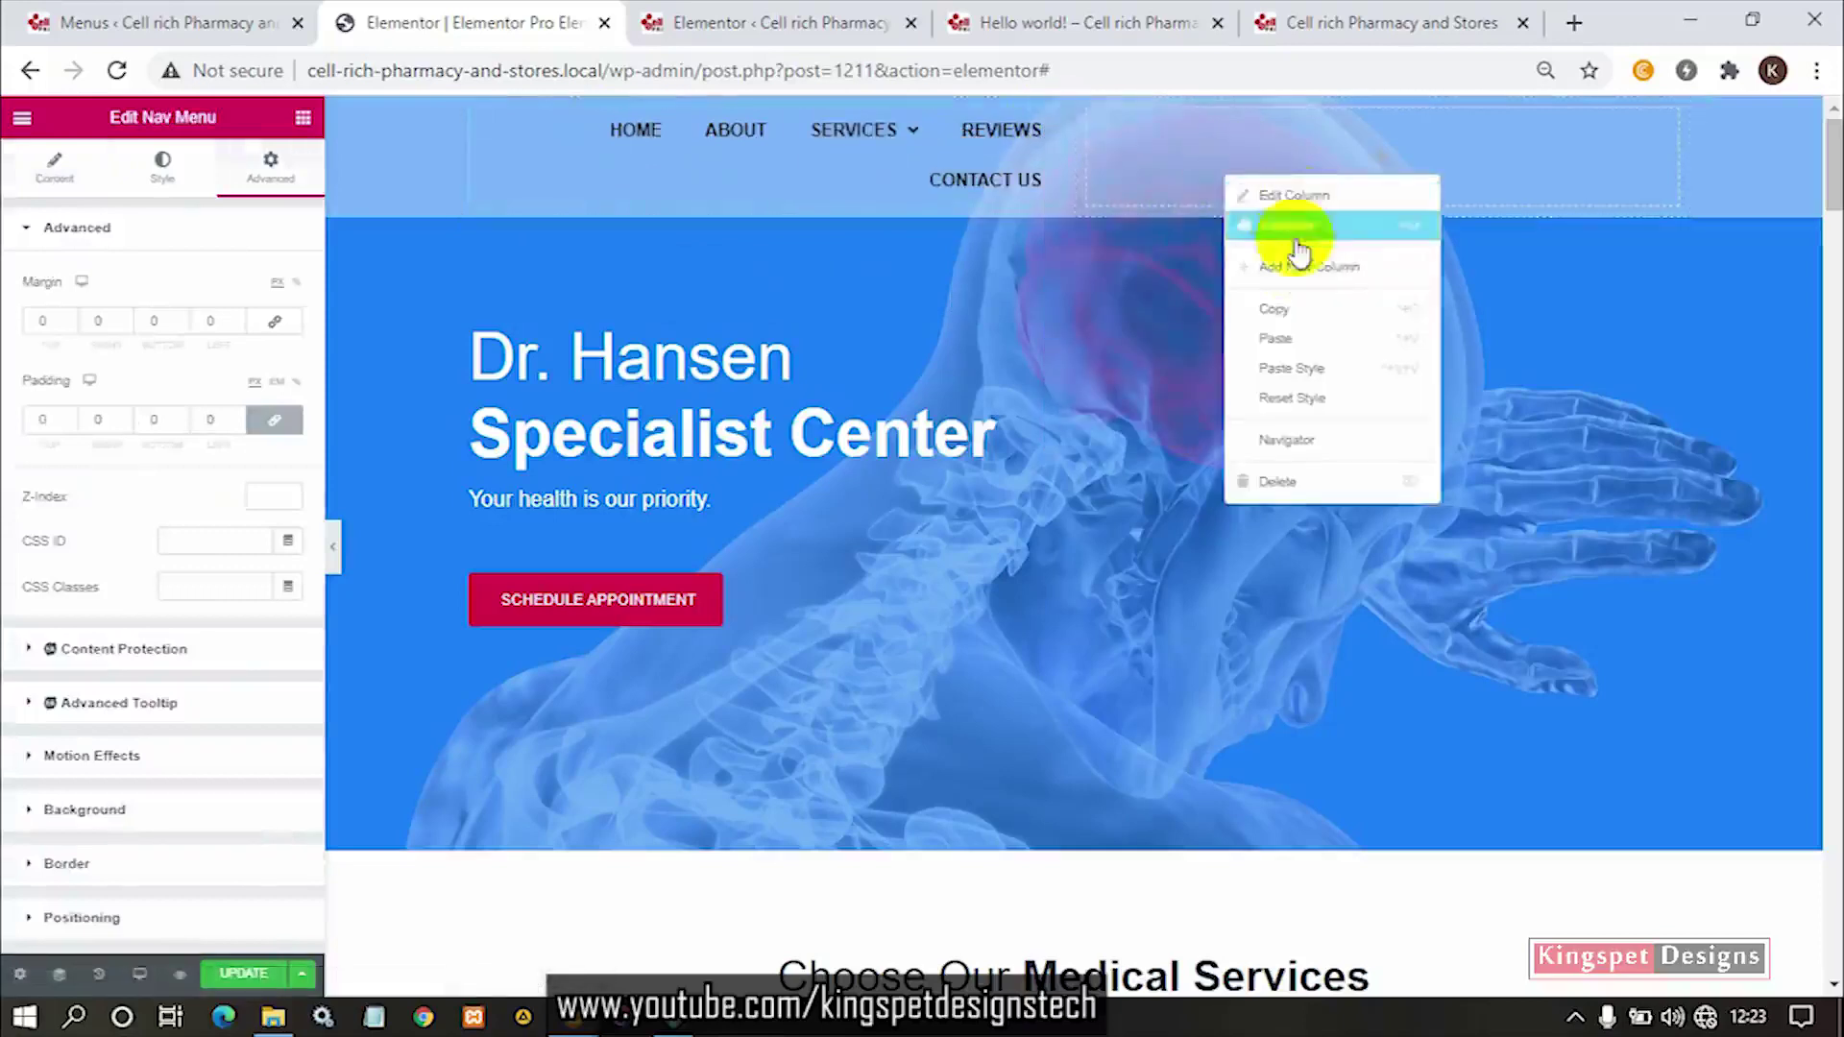
click(1290, 338)
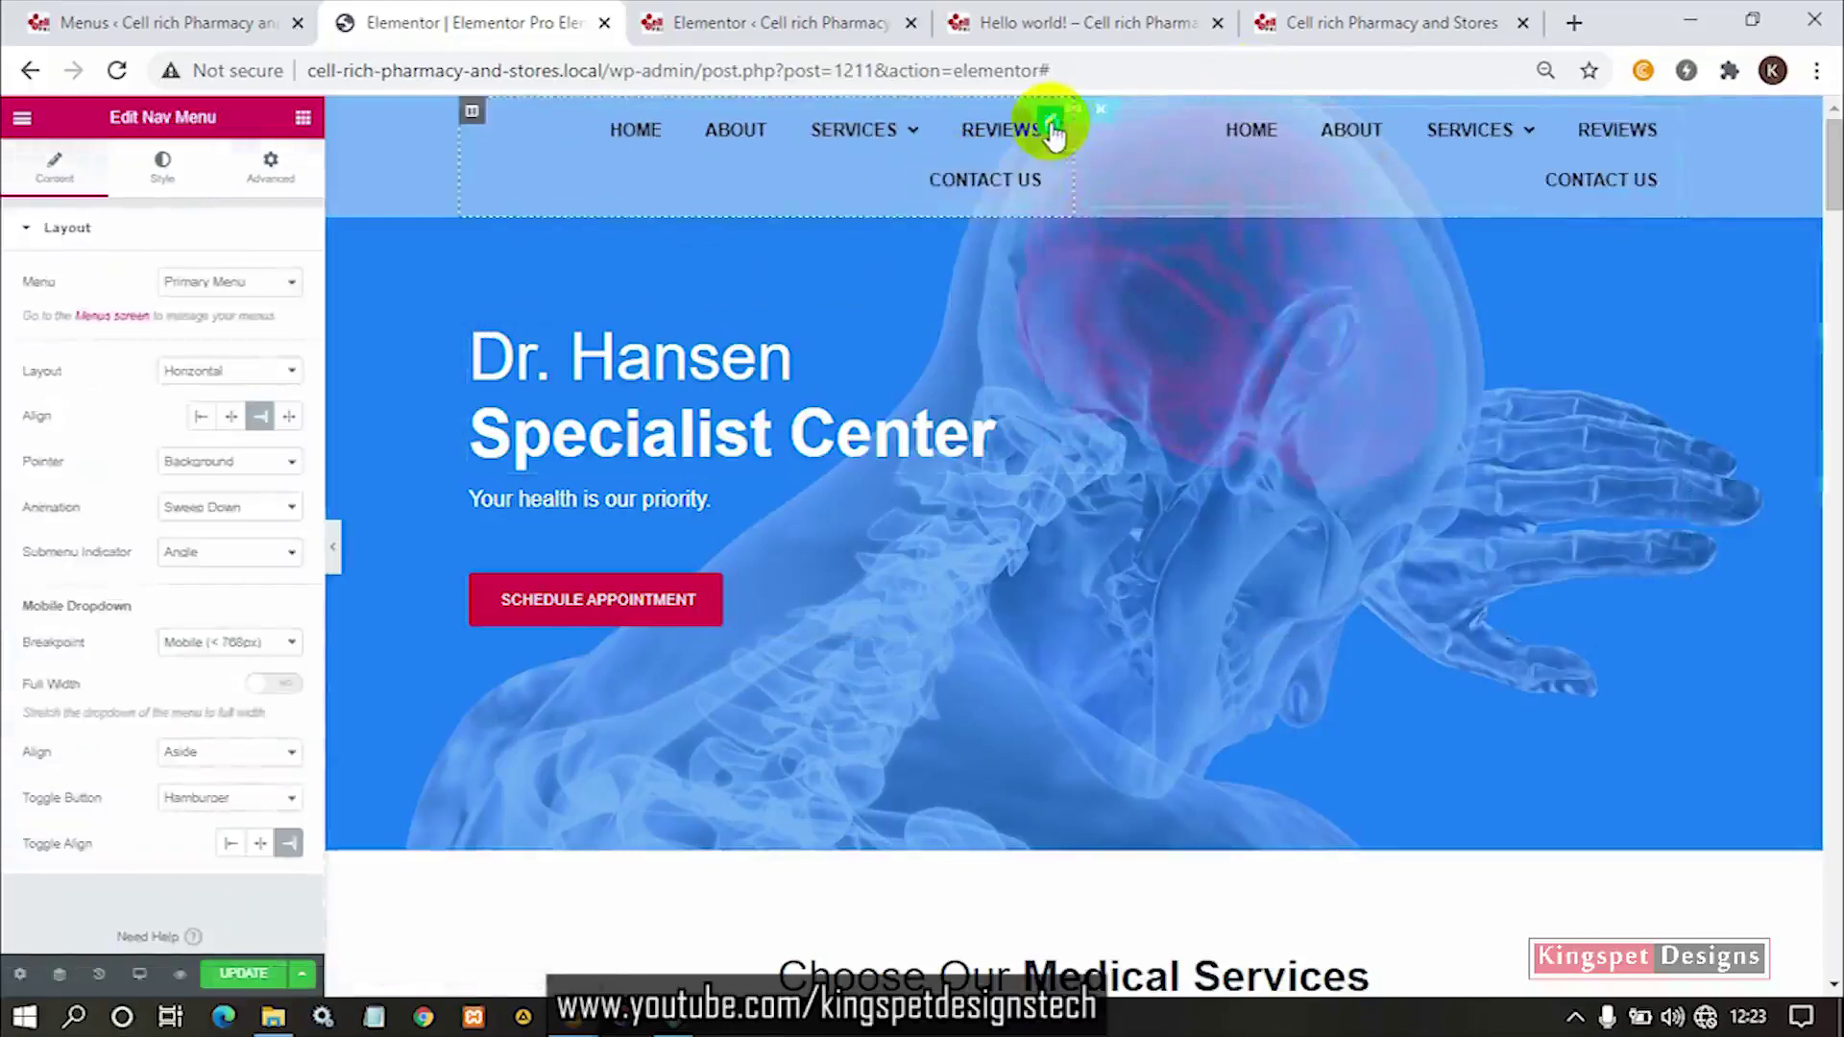
right_click(1054, 130)
click(1114, 420)
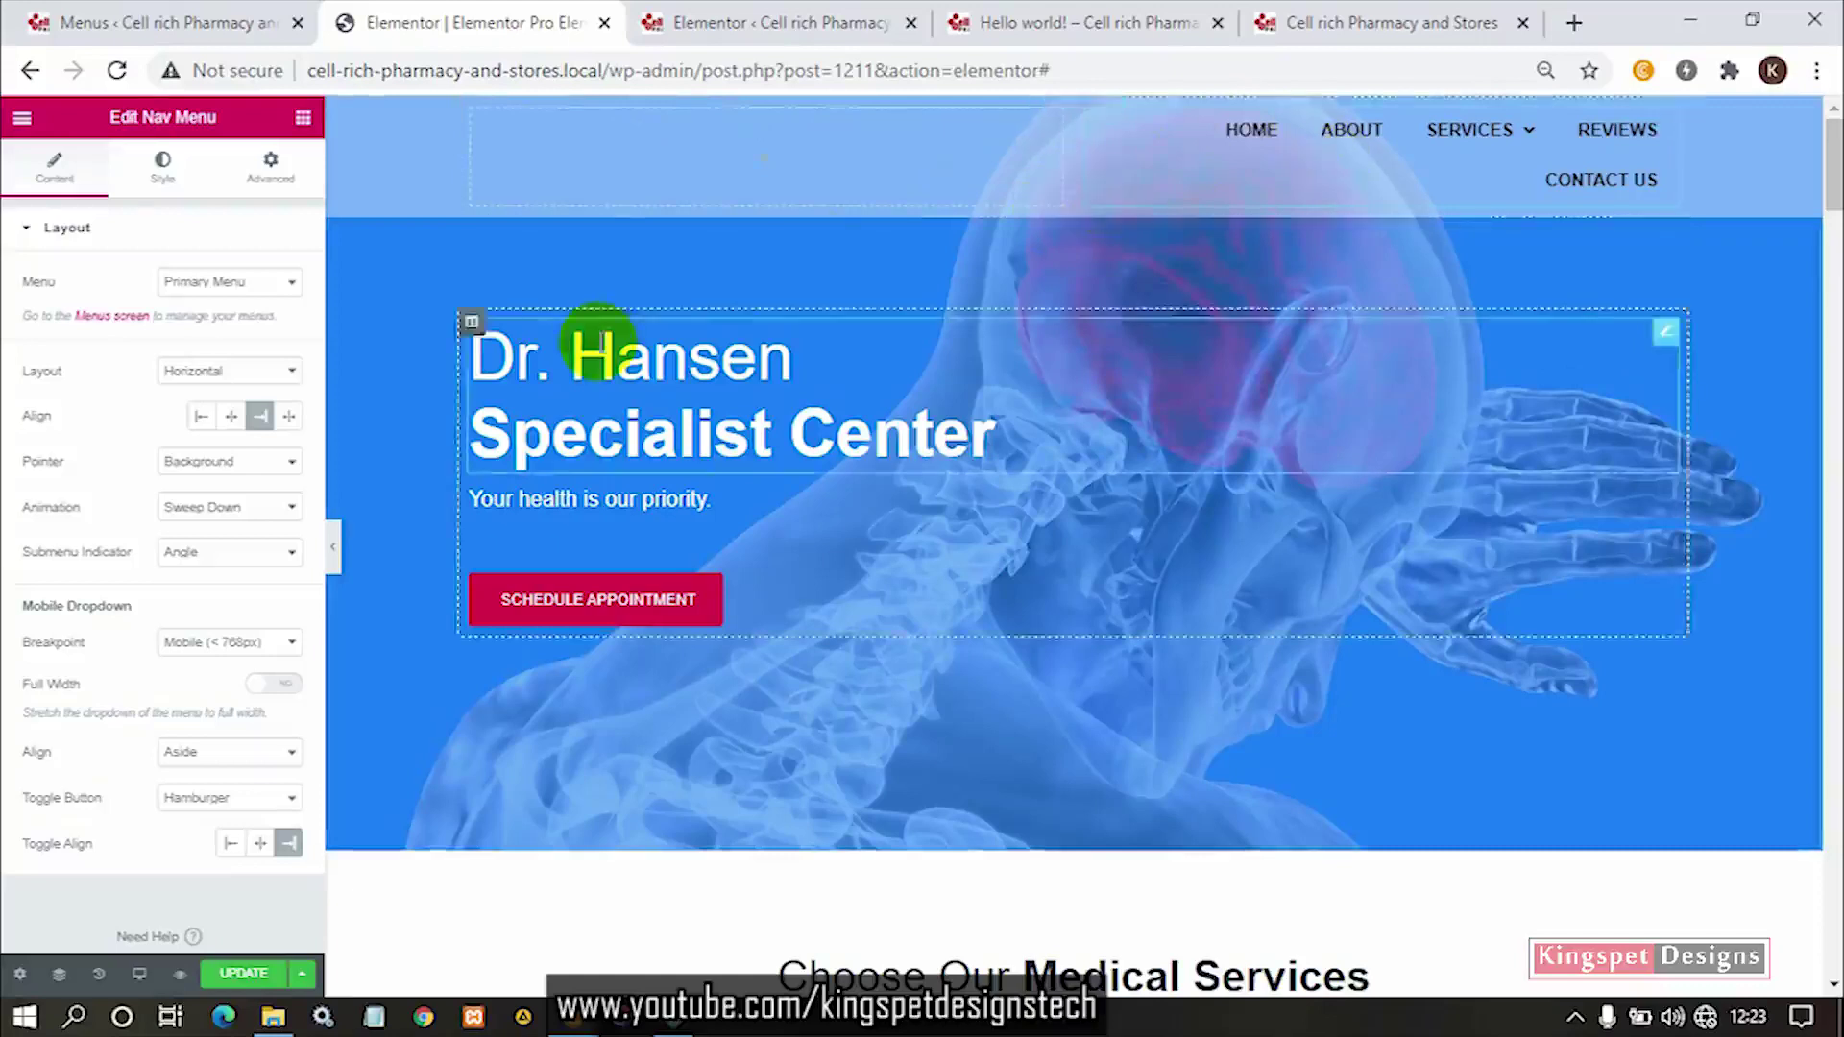
Add an Image widget to the empty first header column and insert the Cell-Rich.png logo from the media library.
click(302, 119)
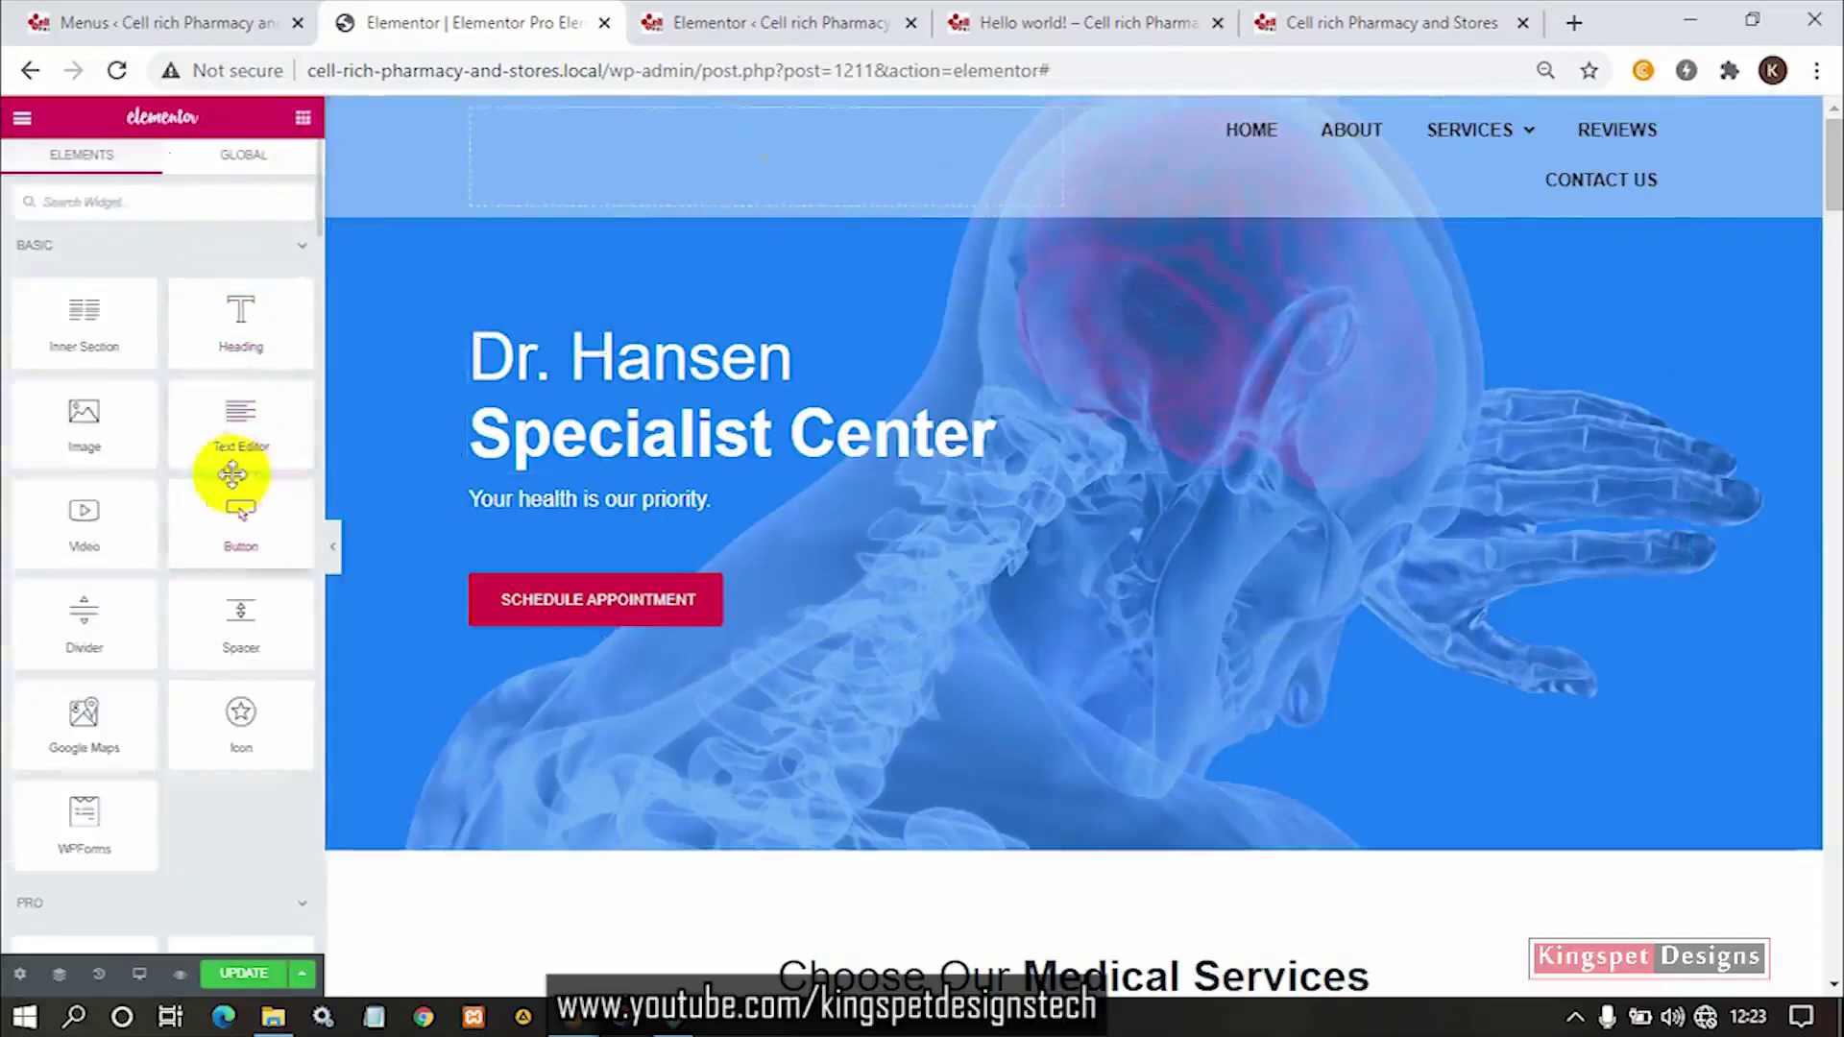
drag(101, 422, 724, 163)
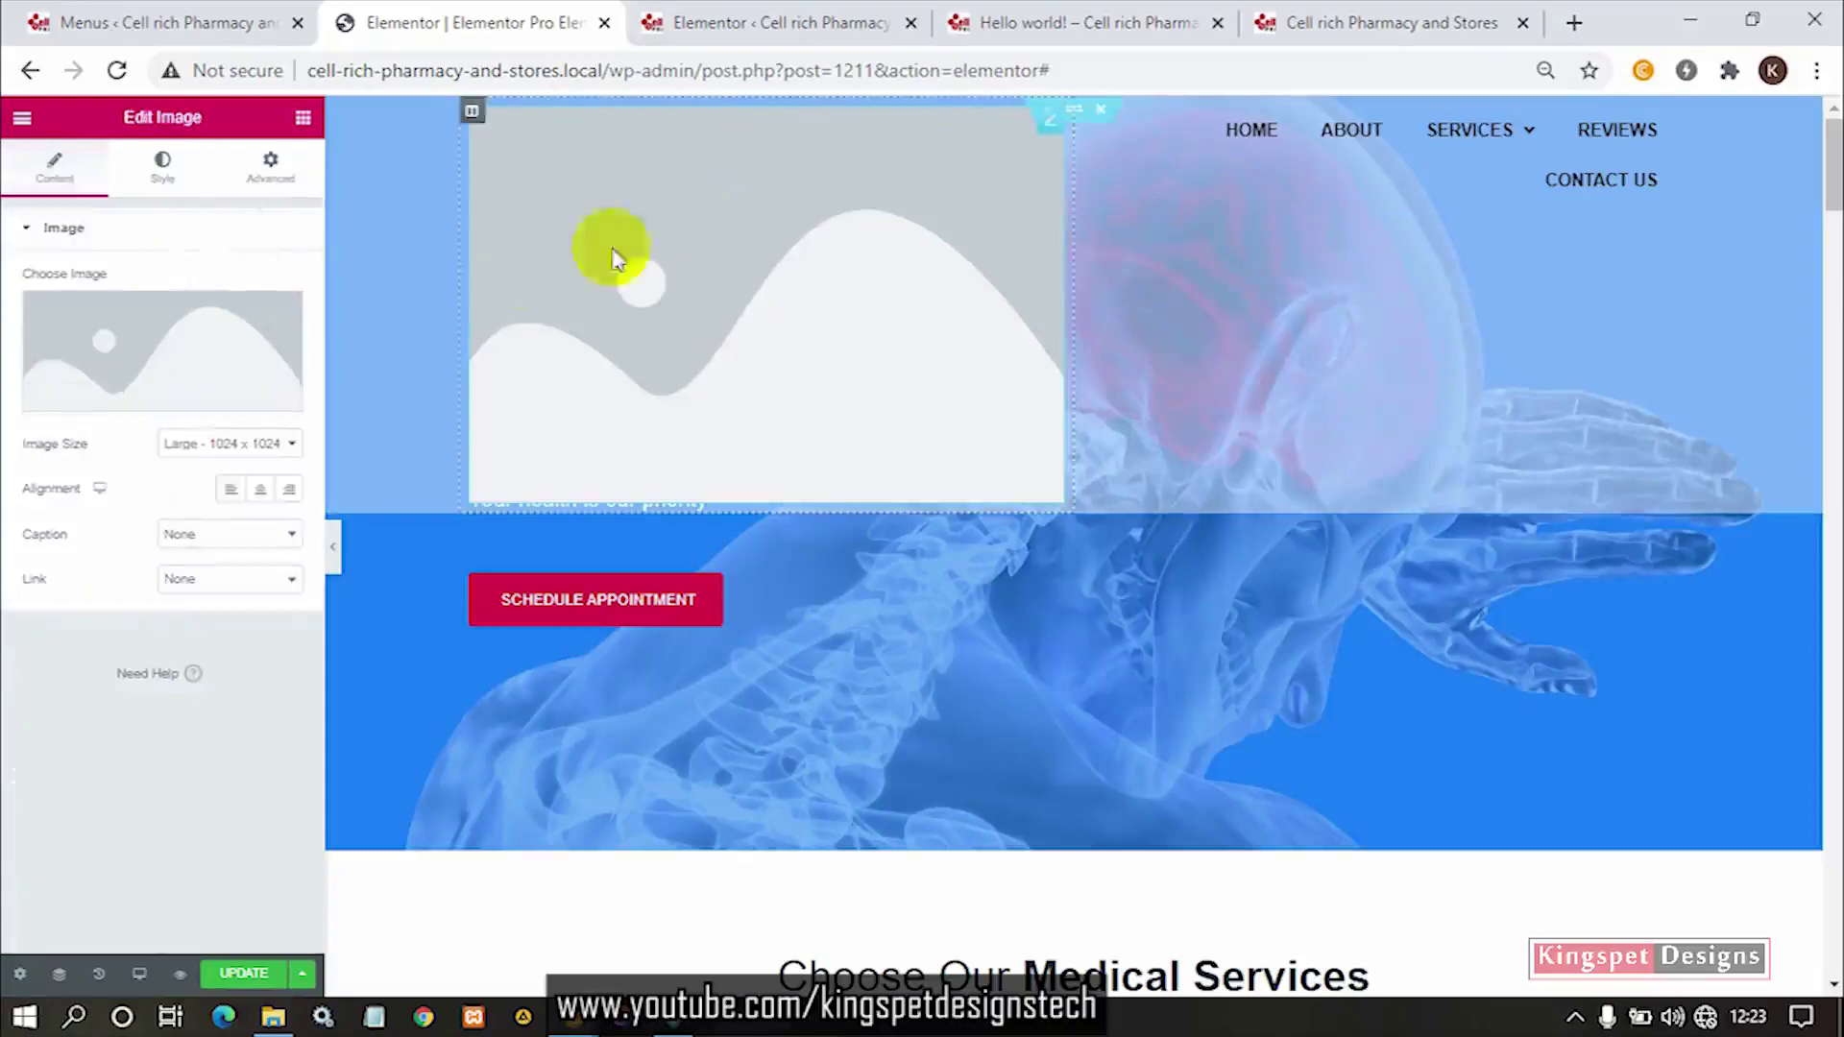
click(173, 331)
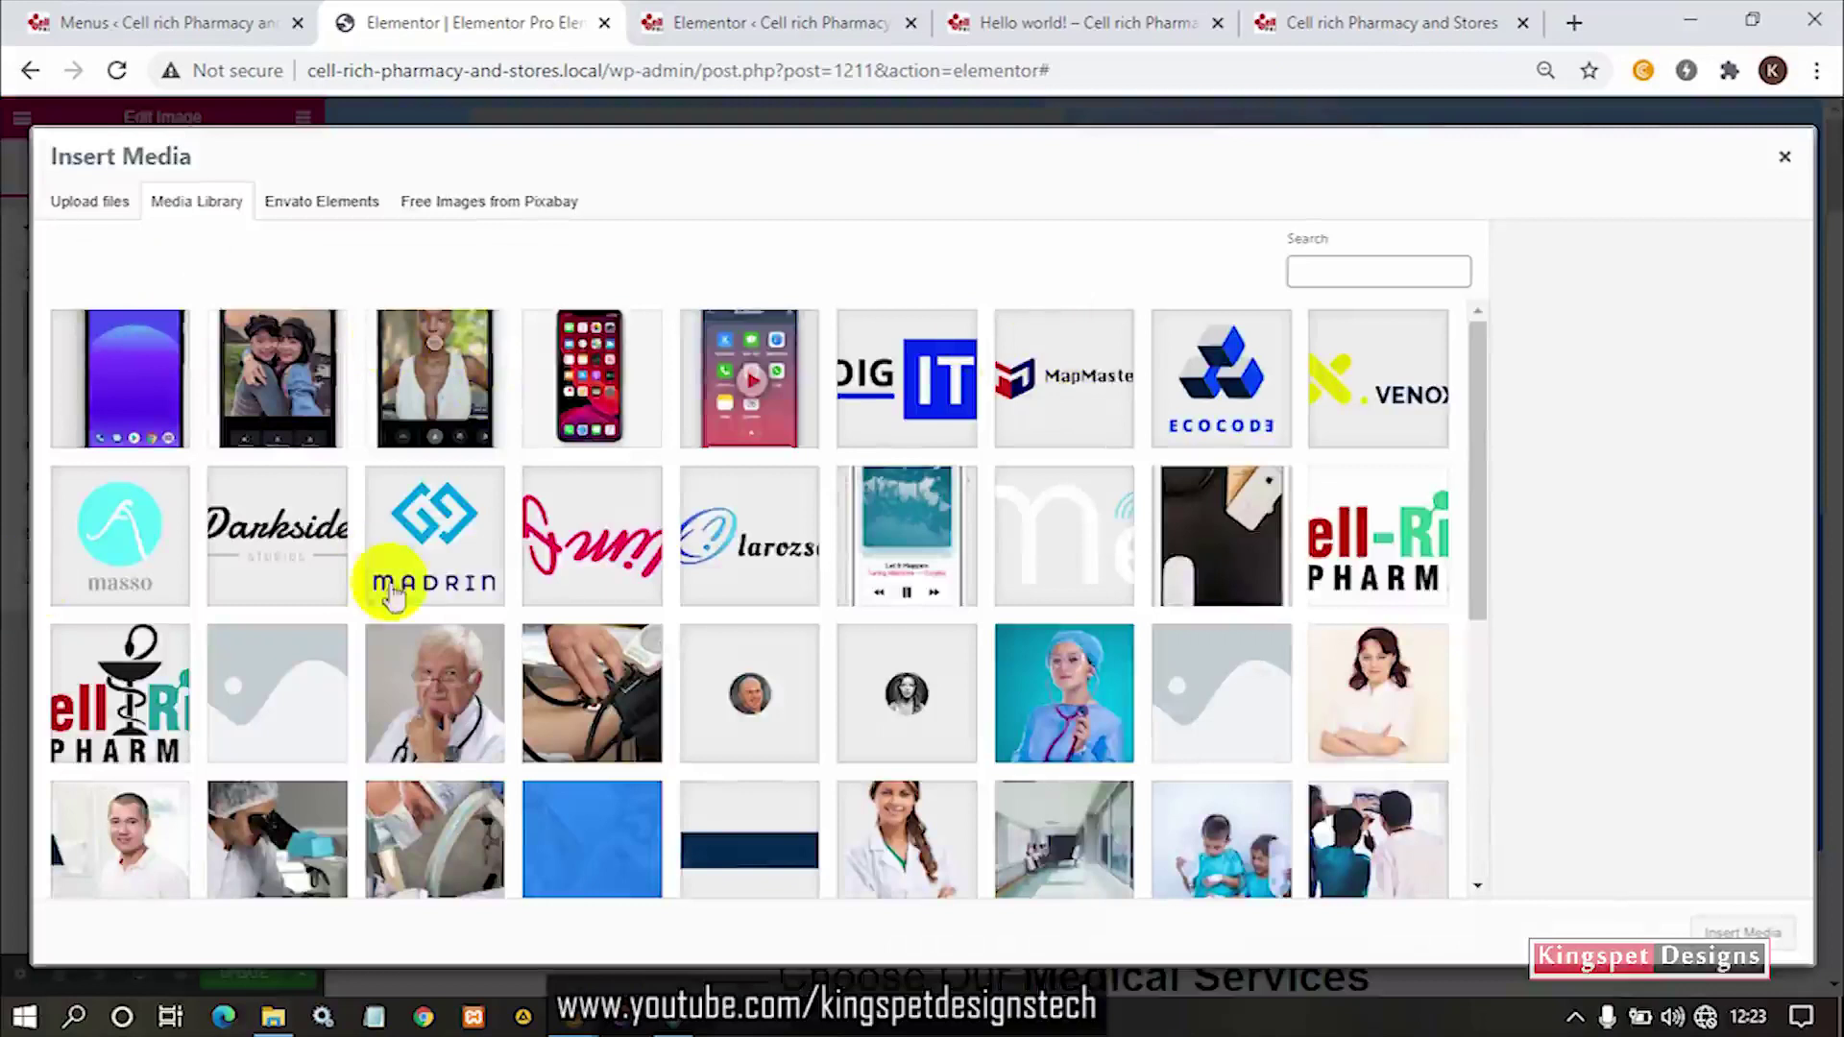
click(1368, 519)
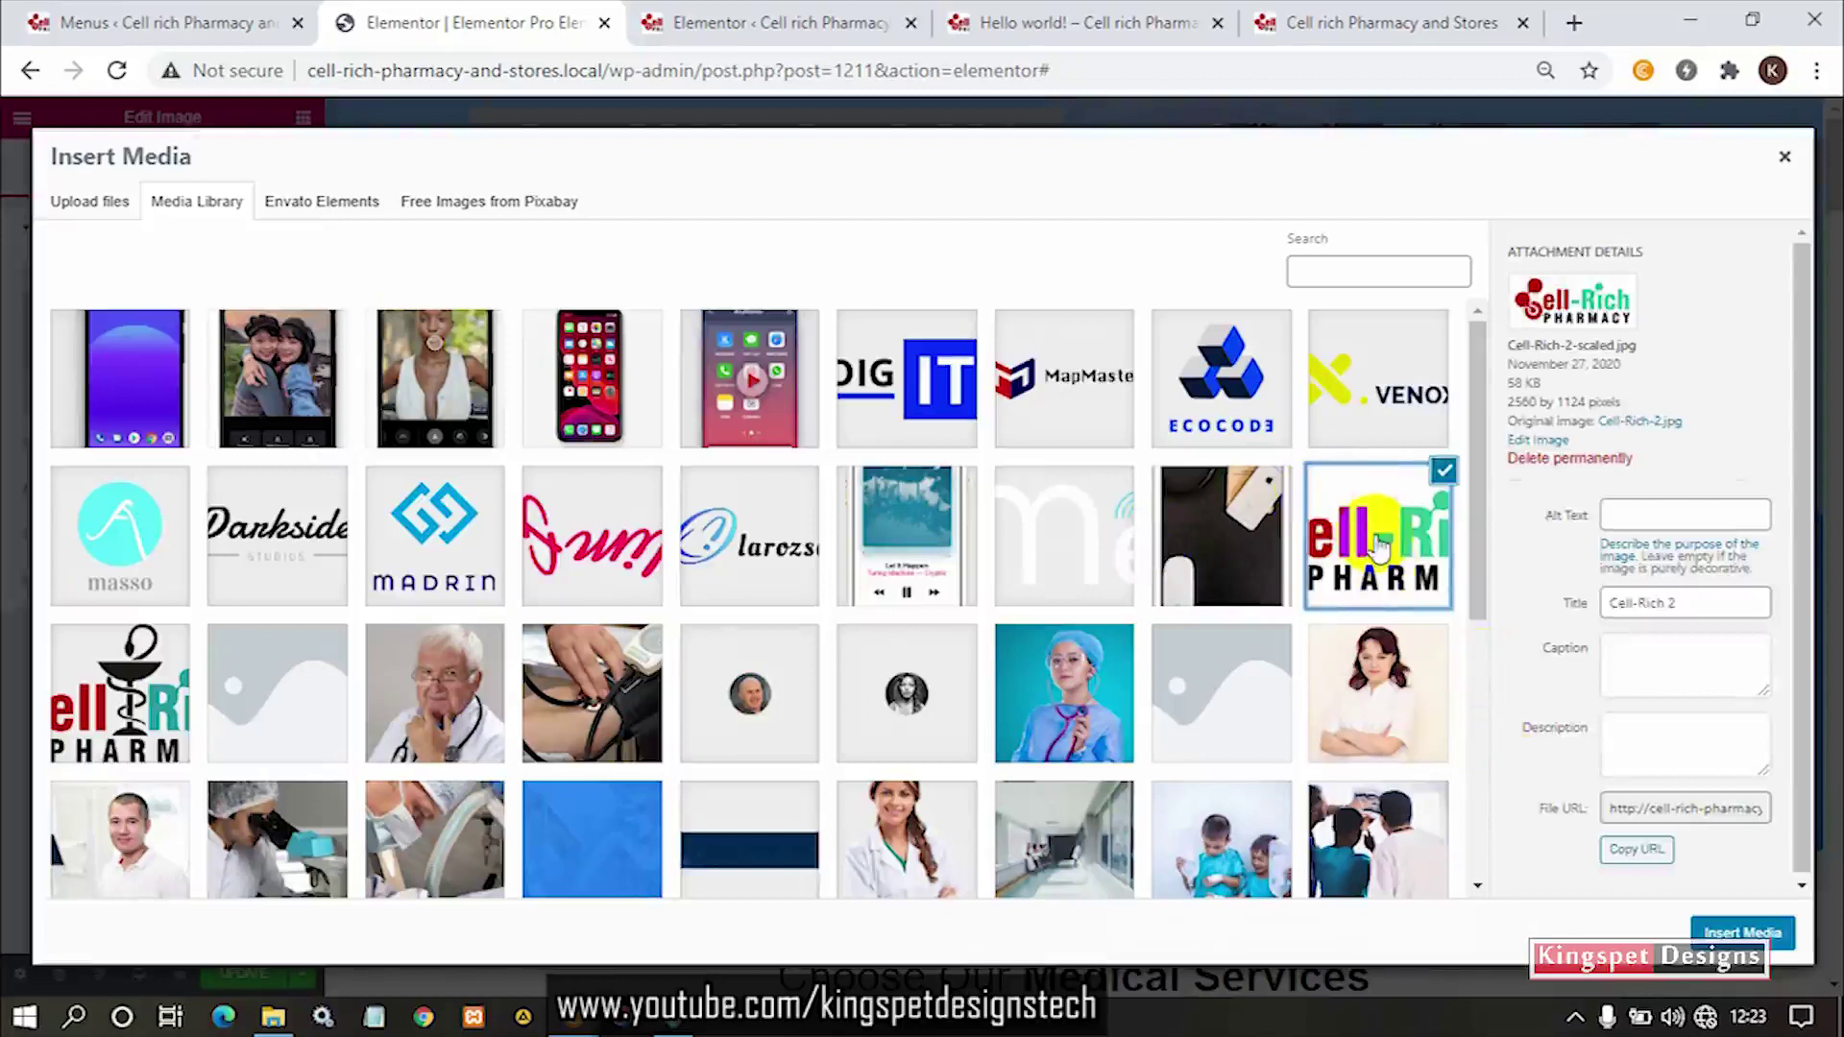
click(111, 716)
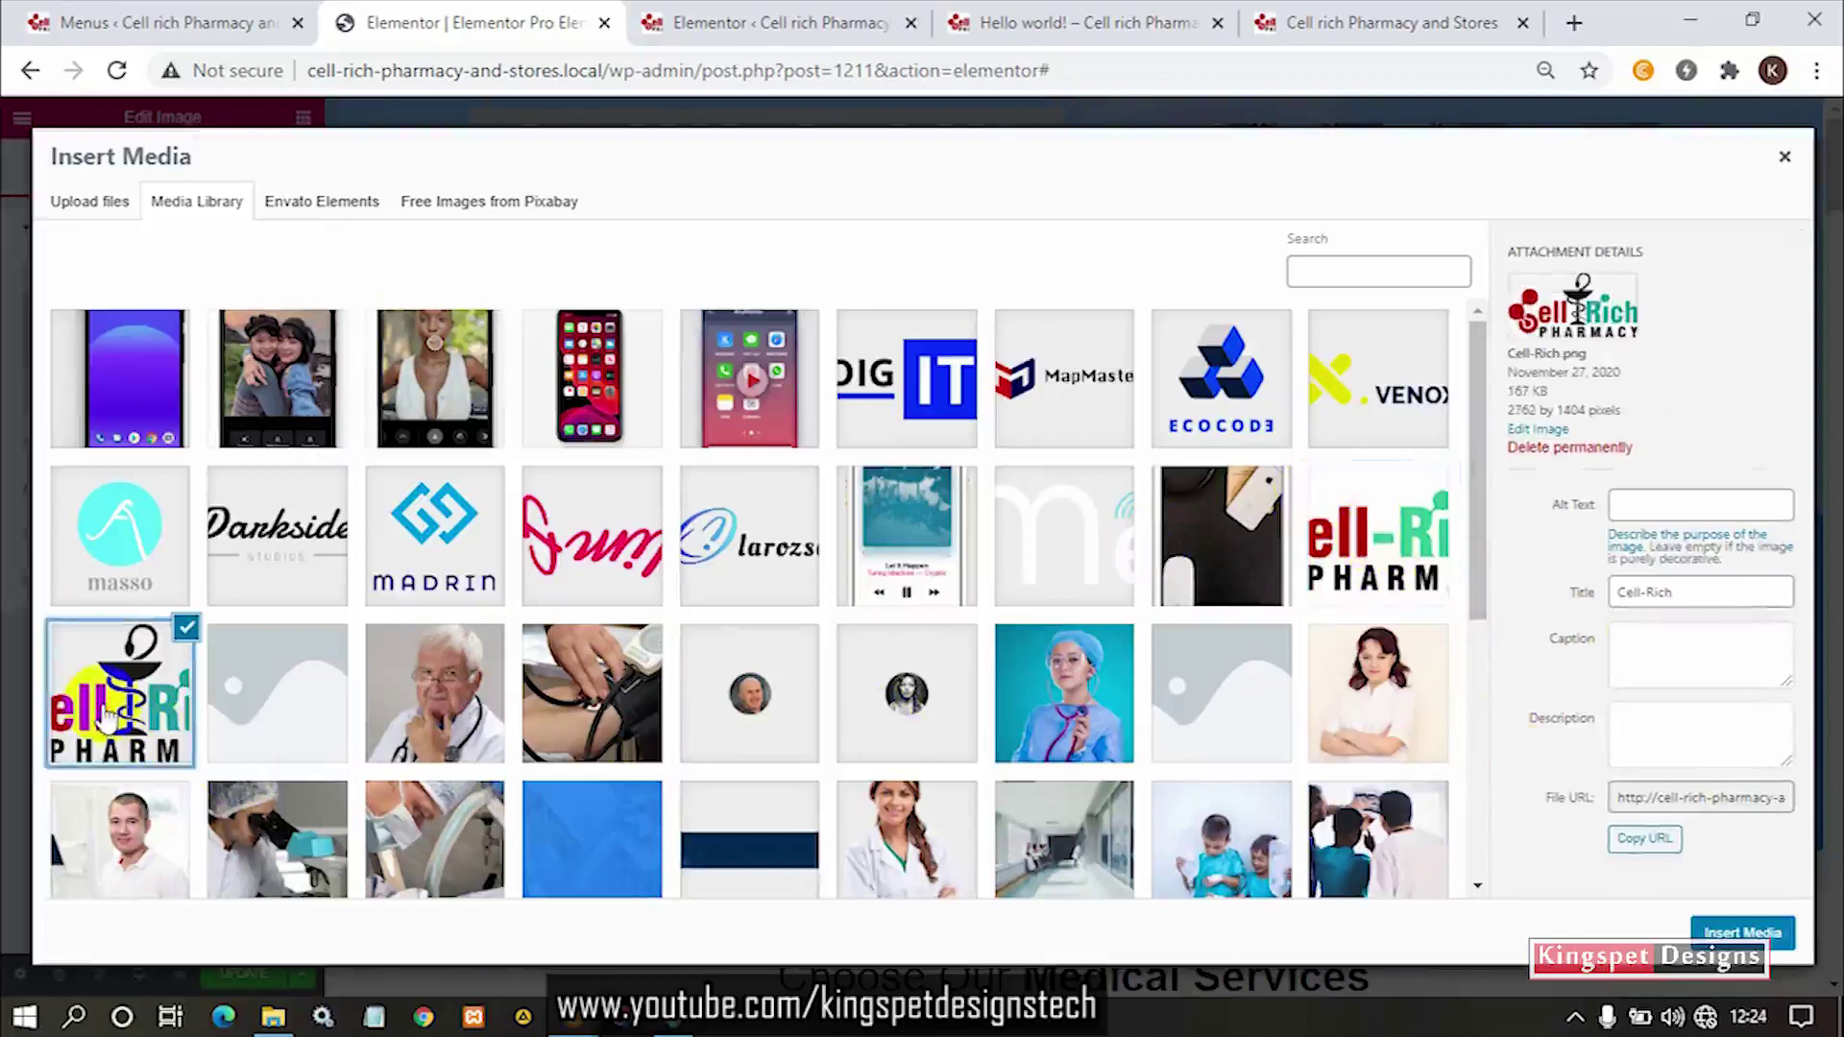
click(1401, 567)
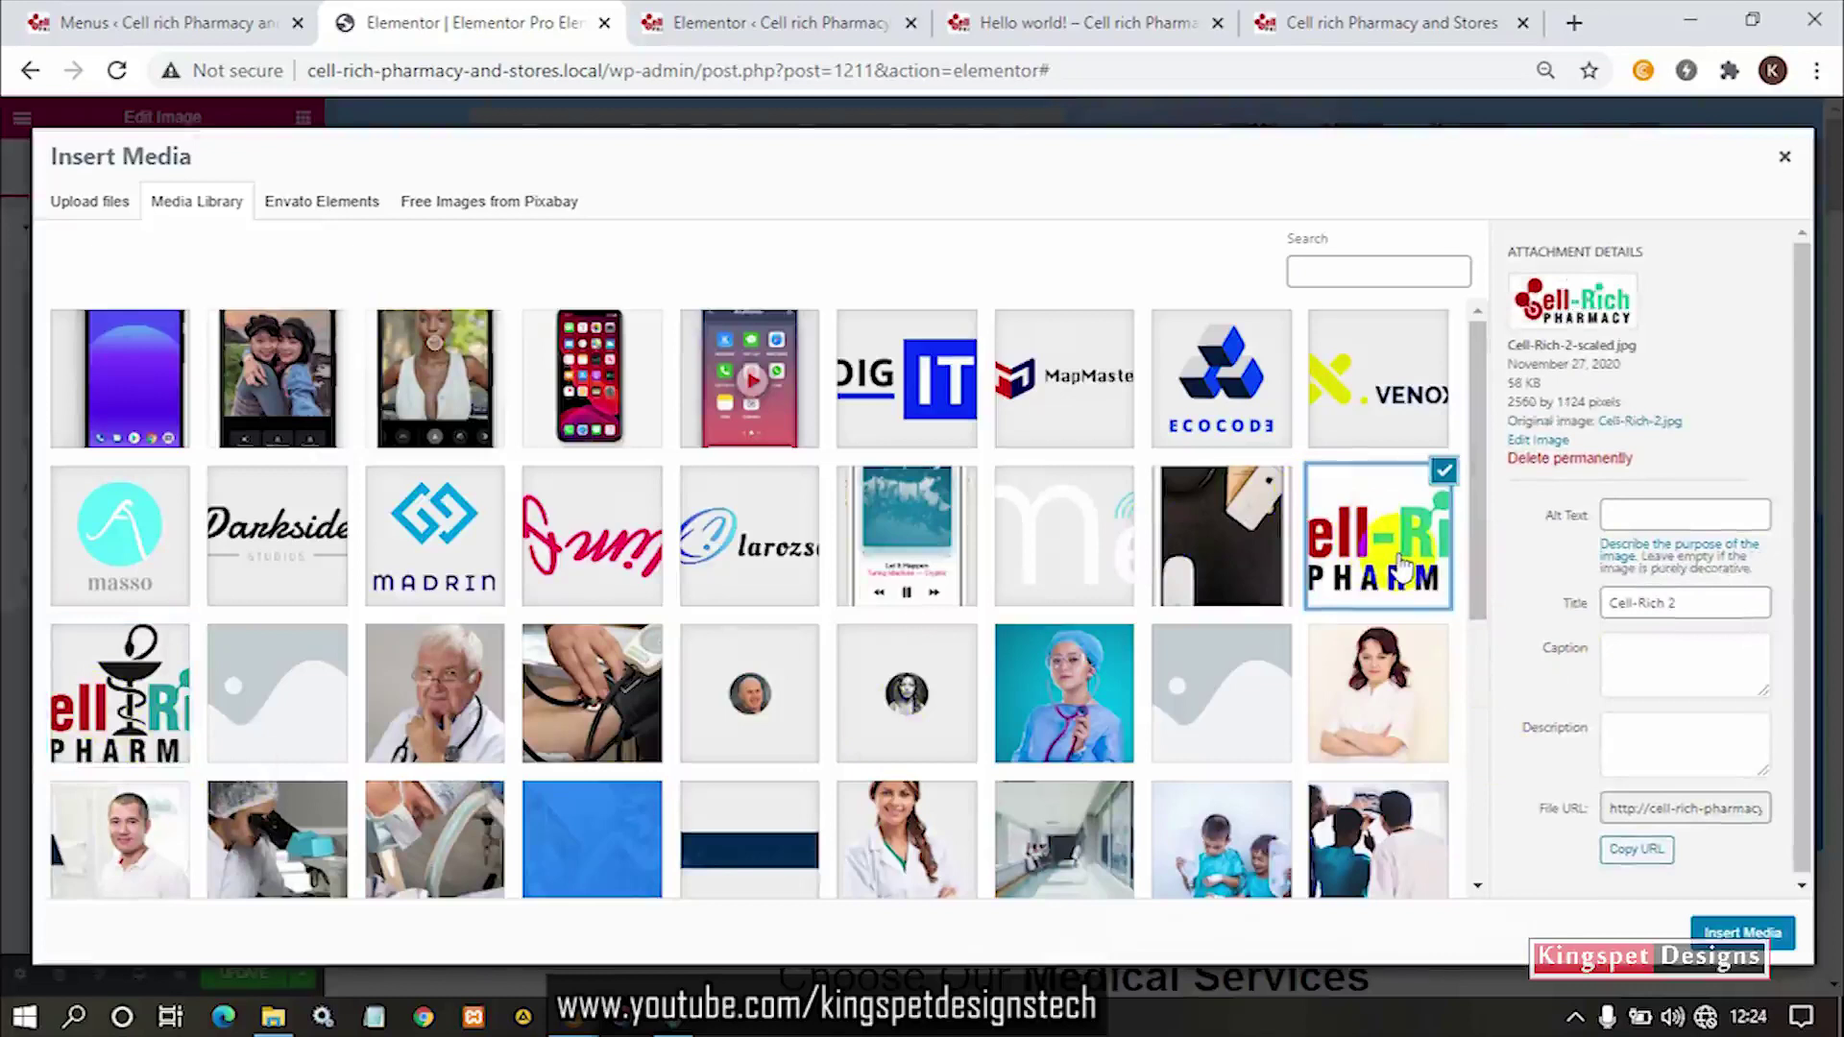
click(128, 715)
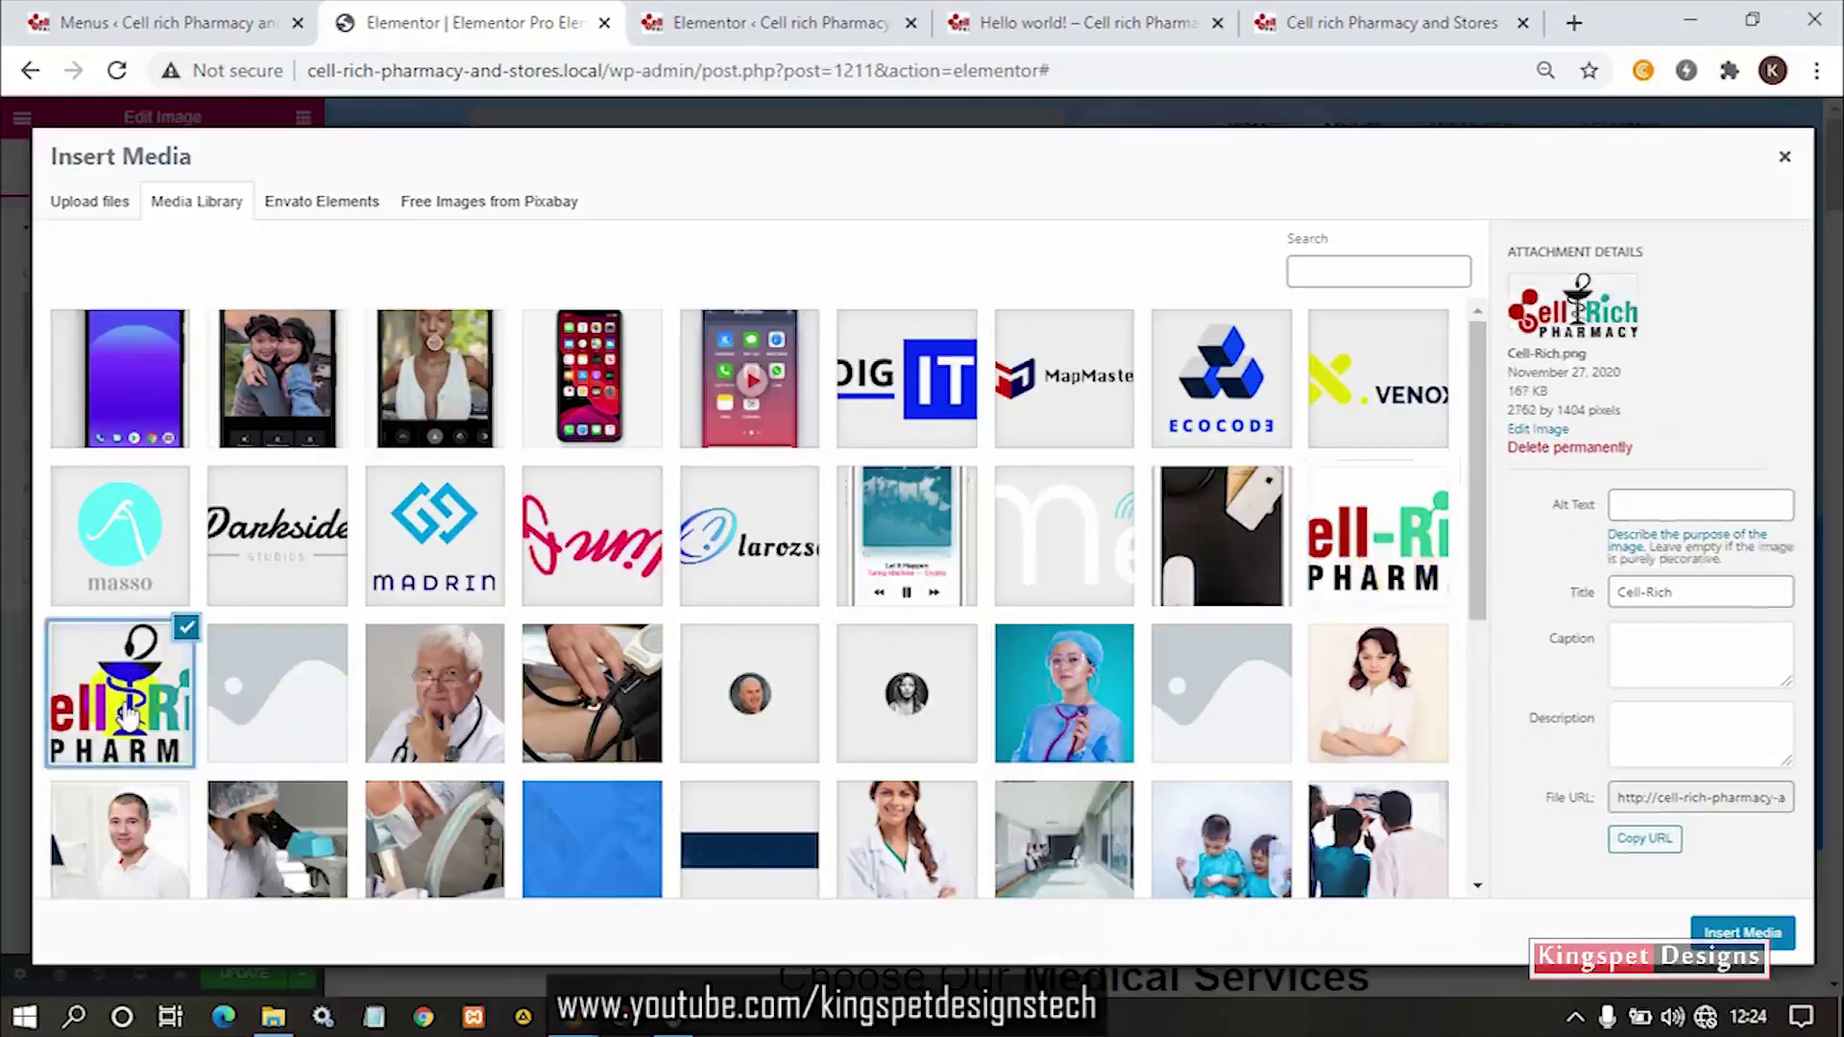
click(1644, 838)
click(1739, 929)
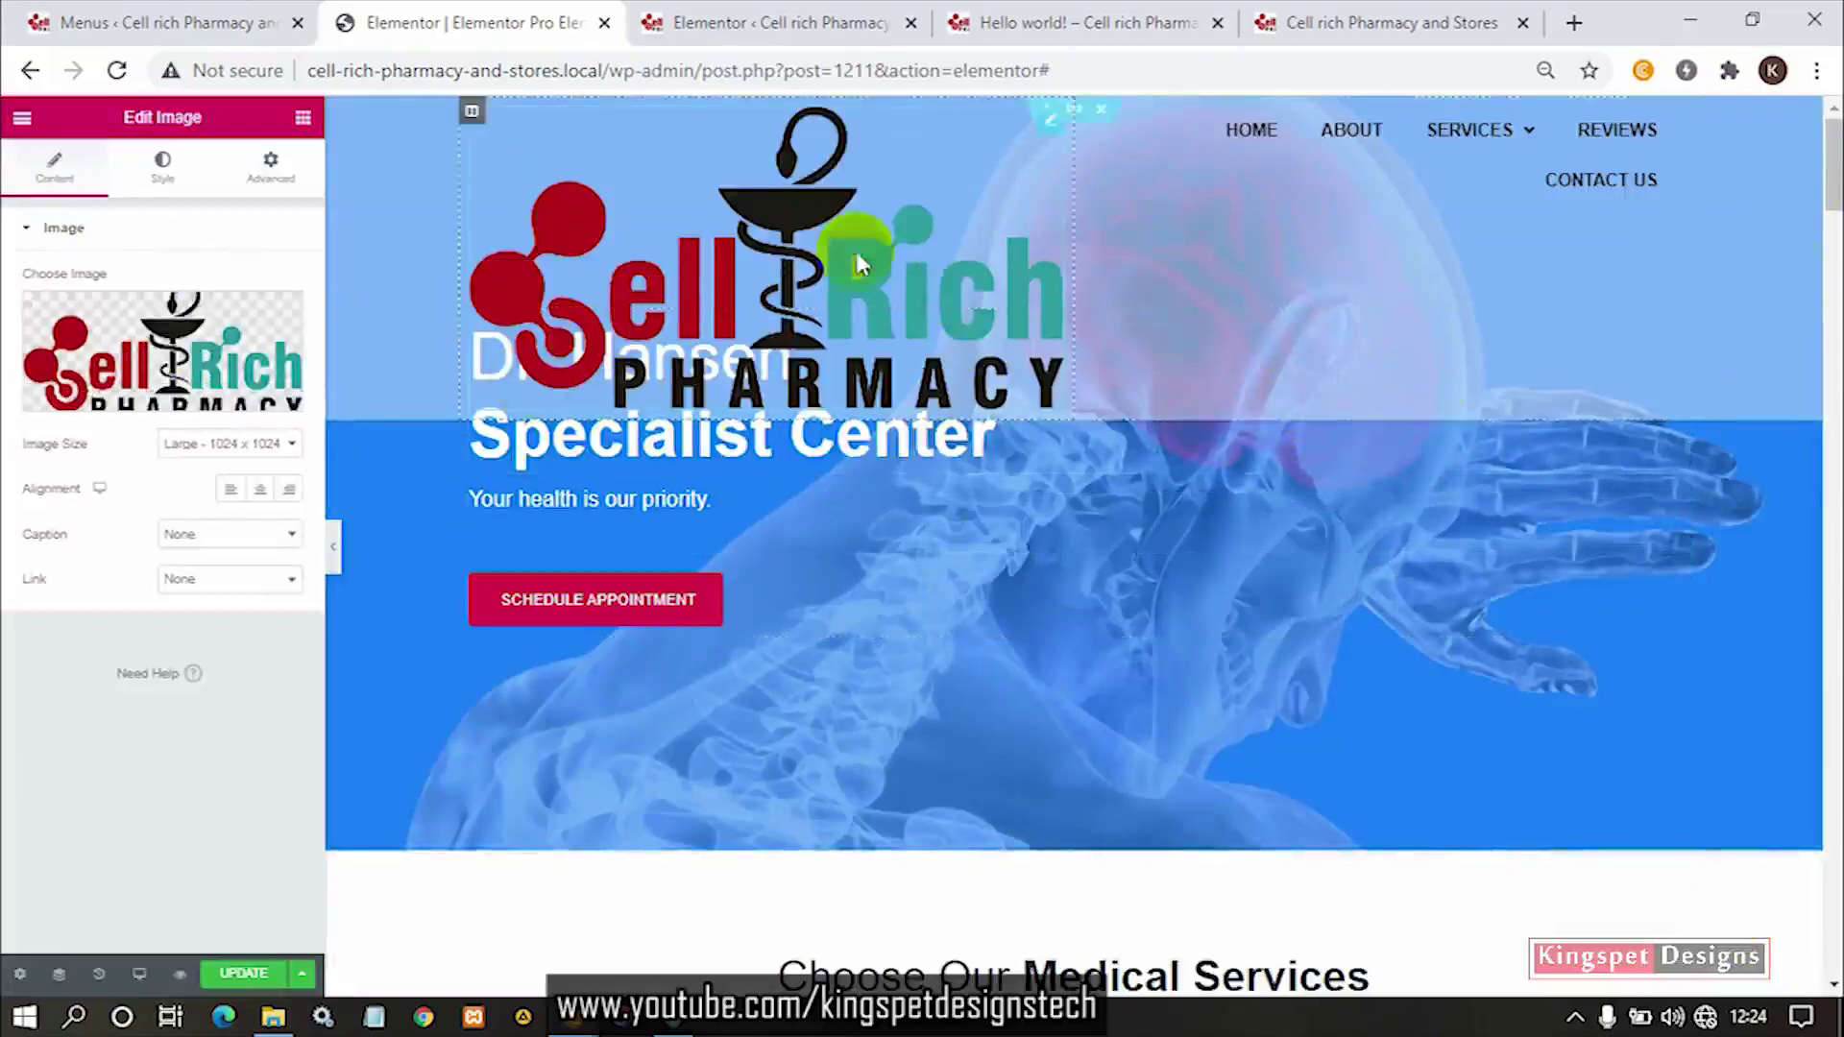
Set the logo image's width to 30% and check the header with the settings panel hidden.
click(156, 177)
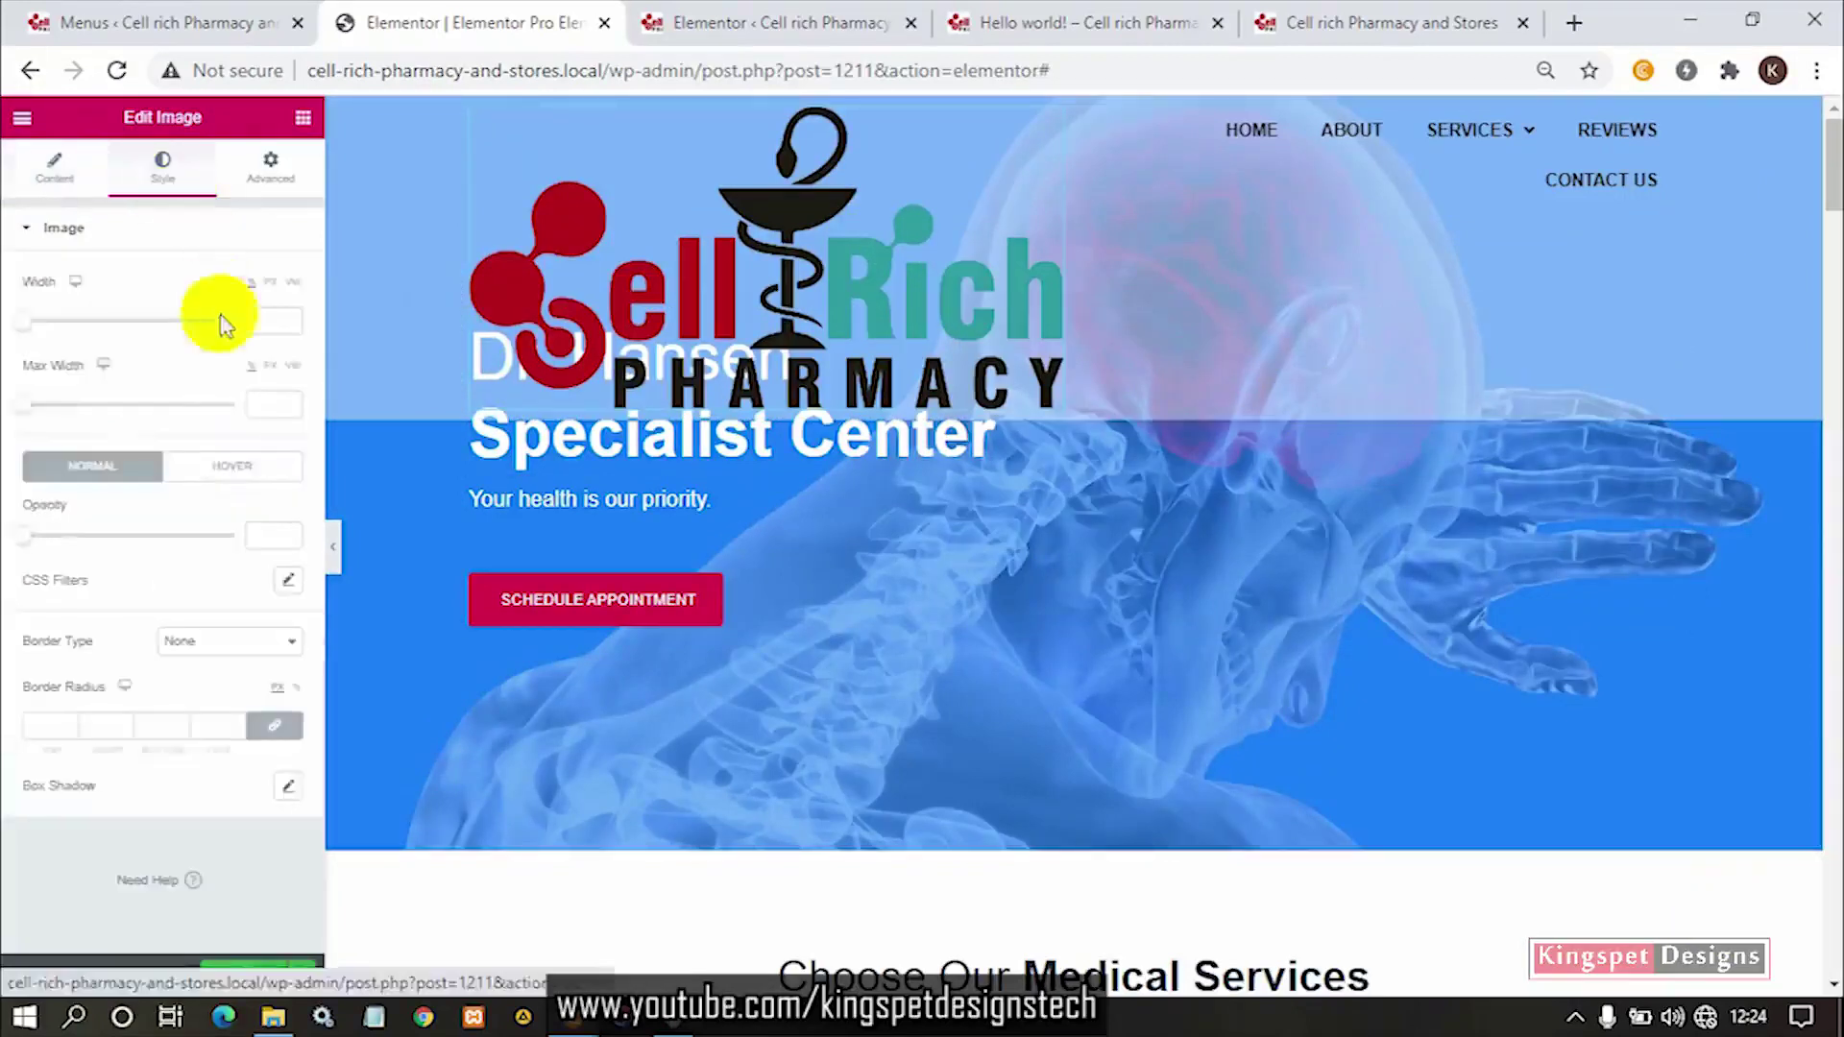
drag(32, 332, 93, 336)
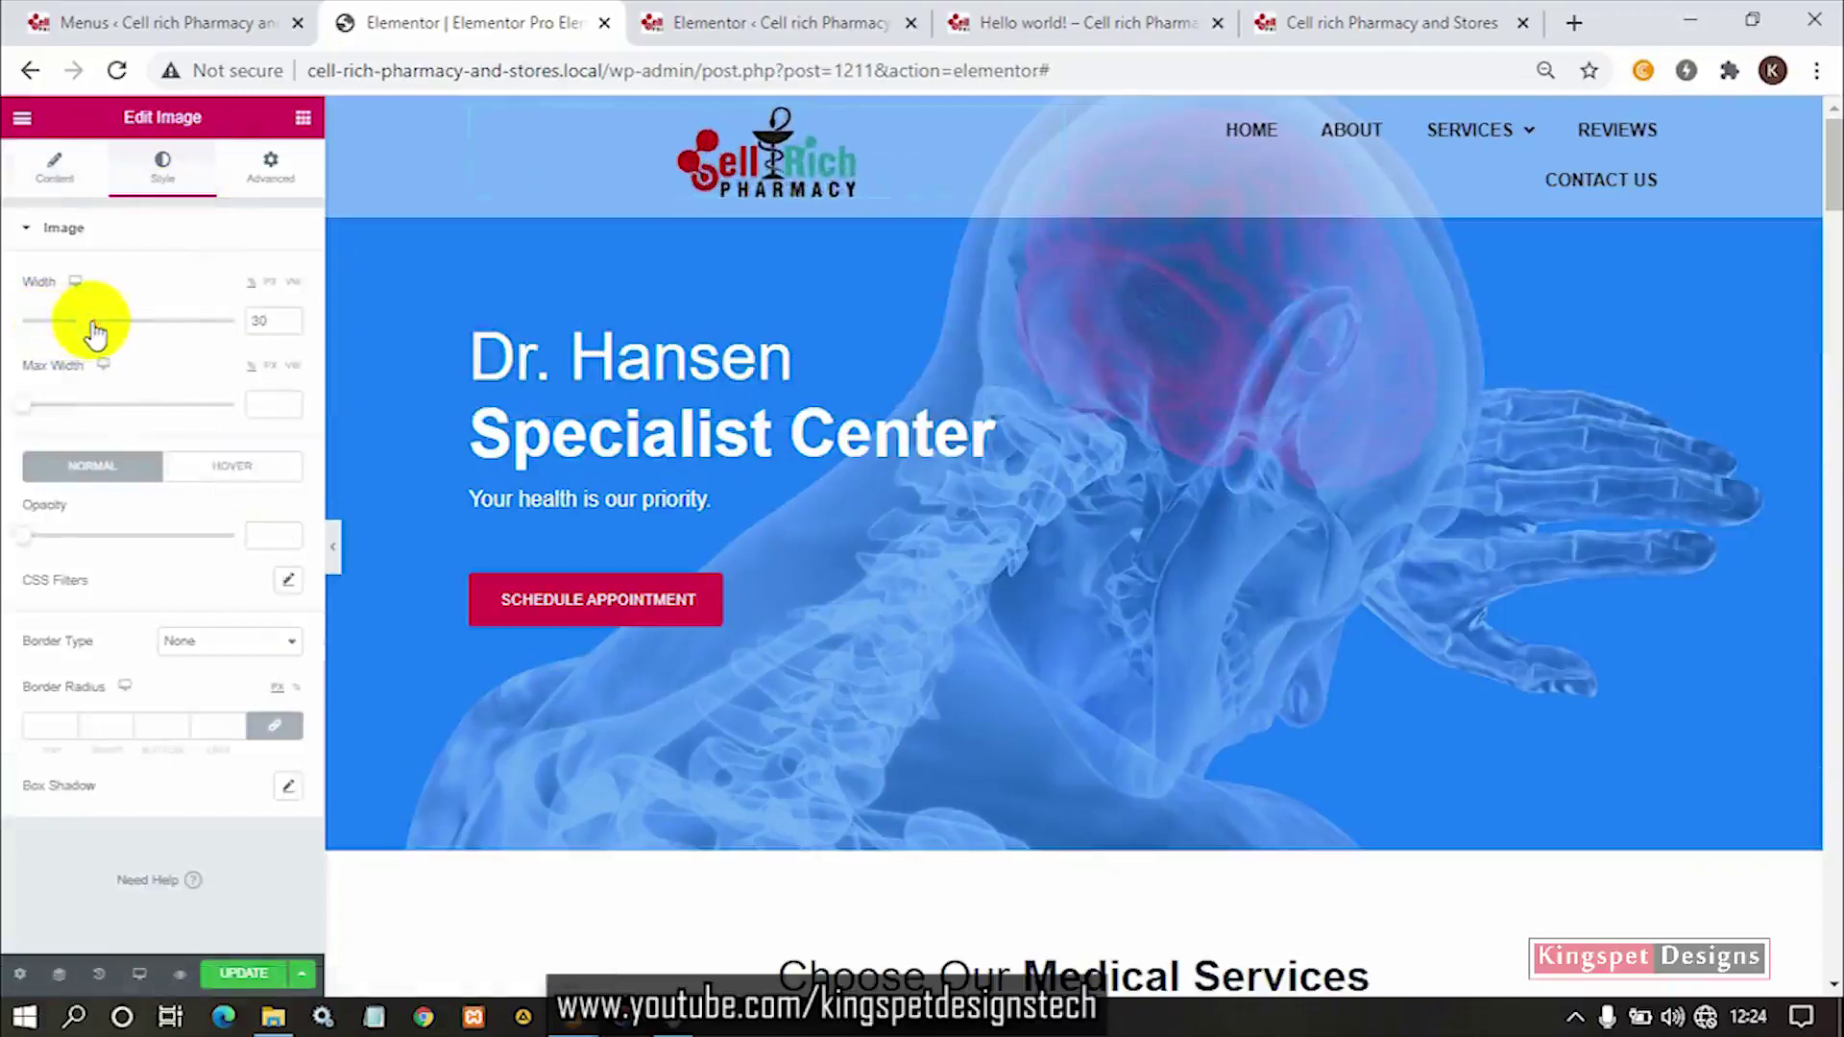
click(335, 545)
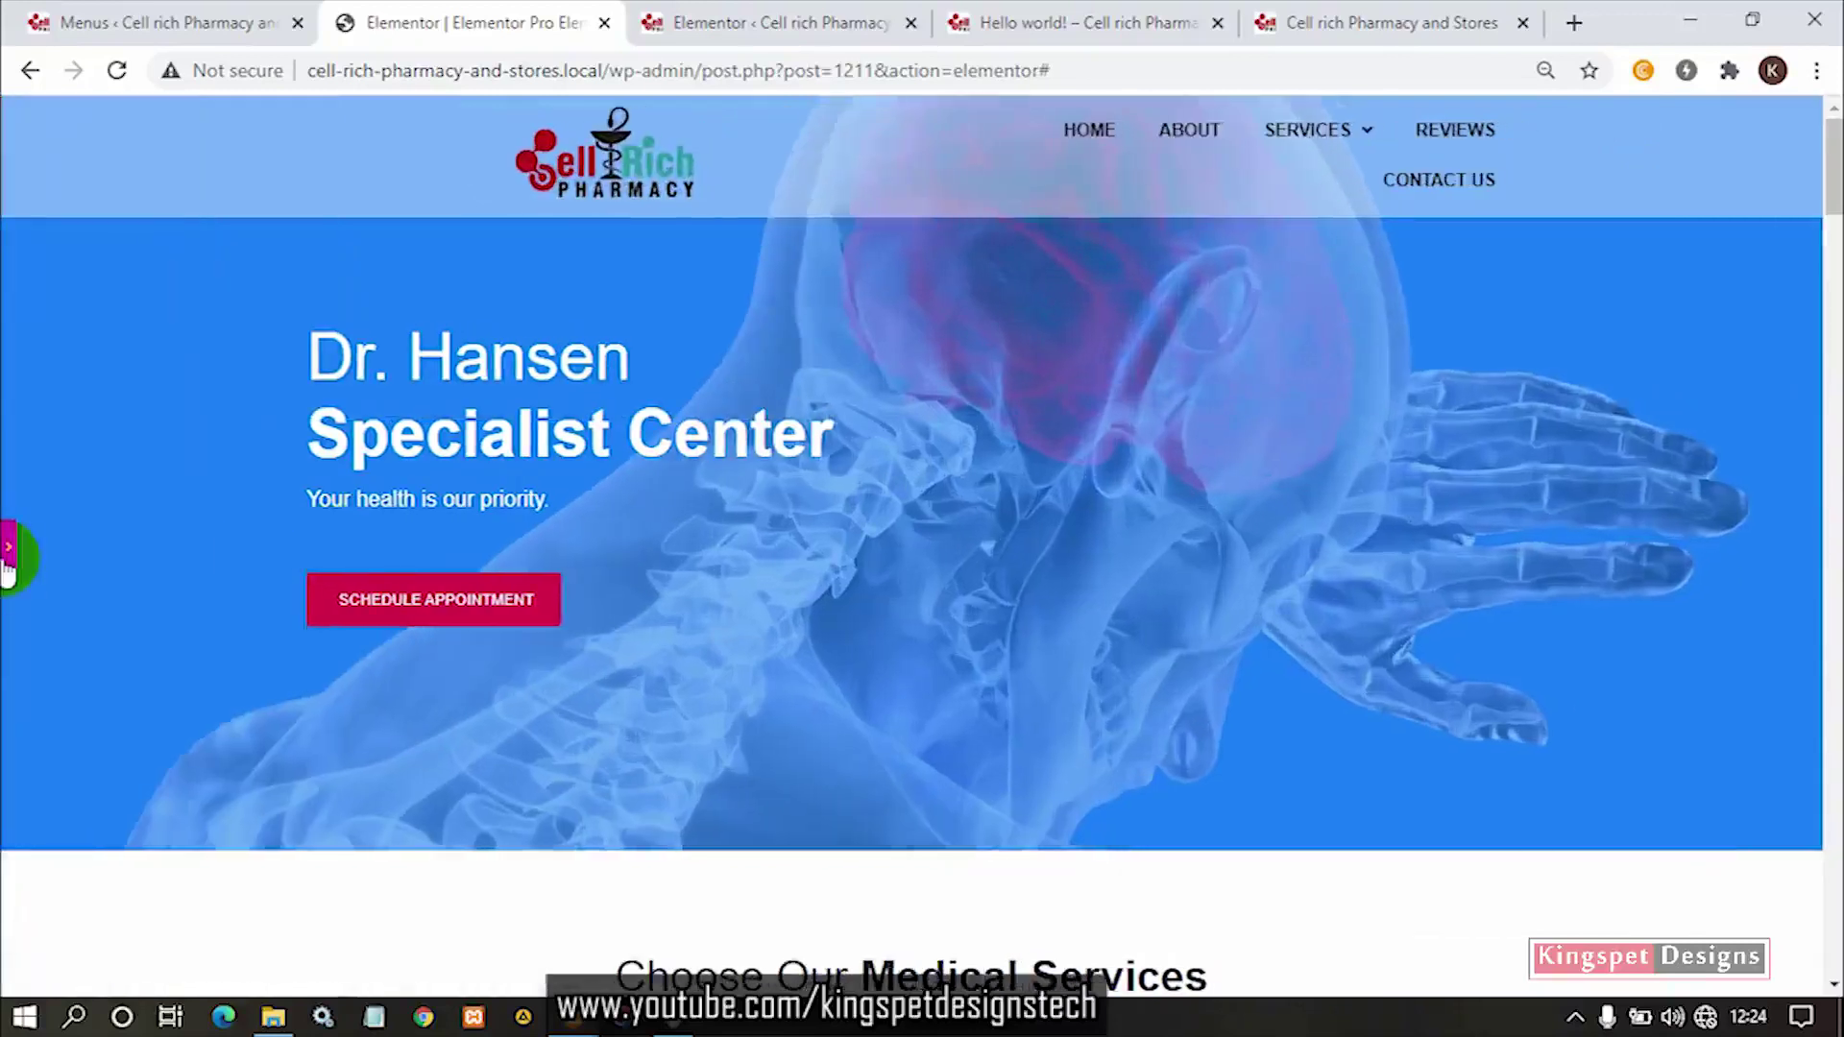
click(8, 562)
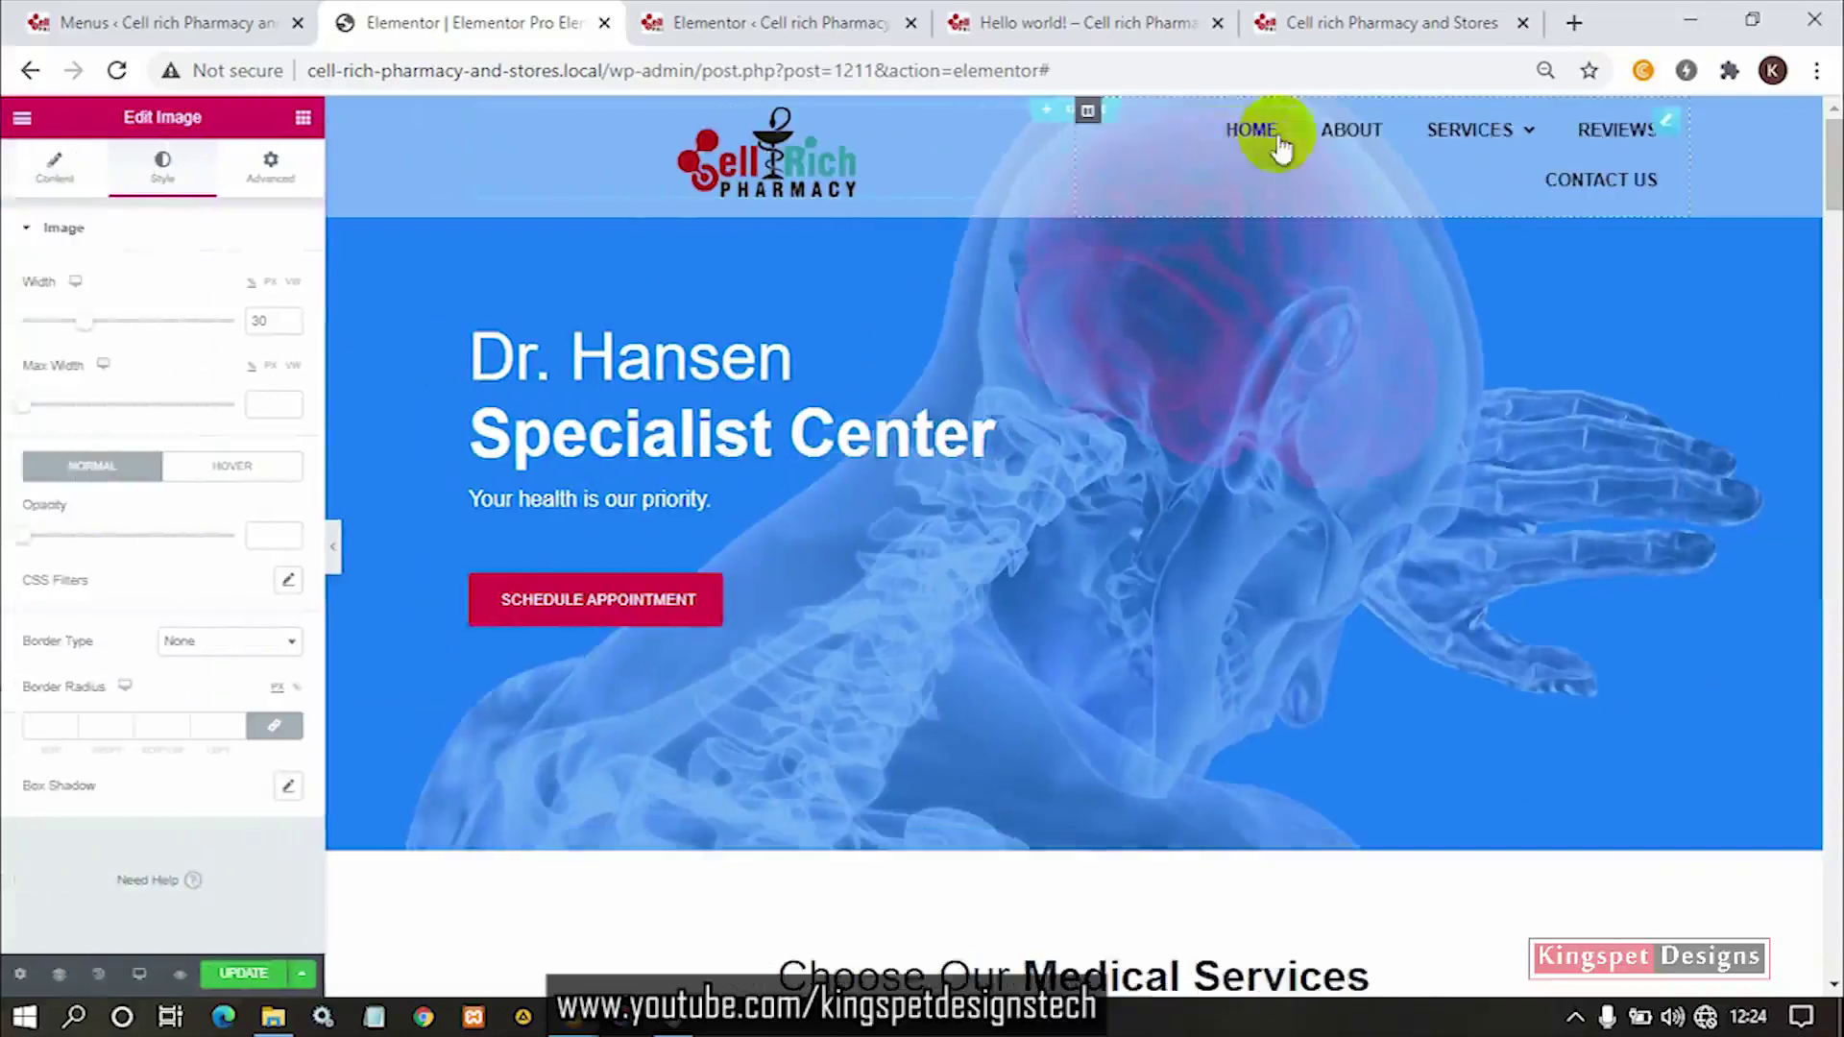
Align the logo image to the left within its header column.
click(473, 121)
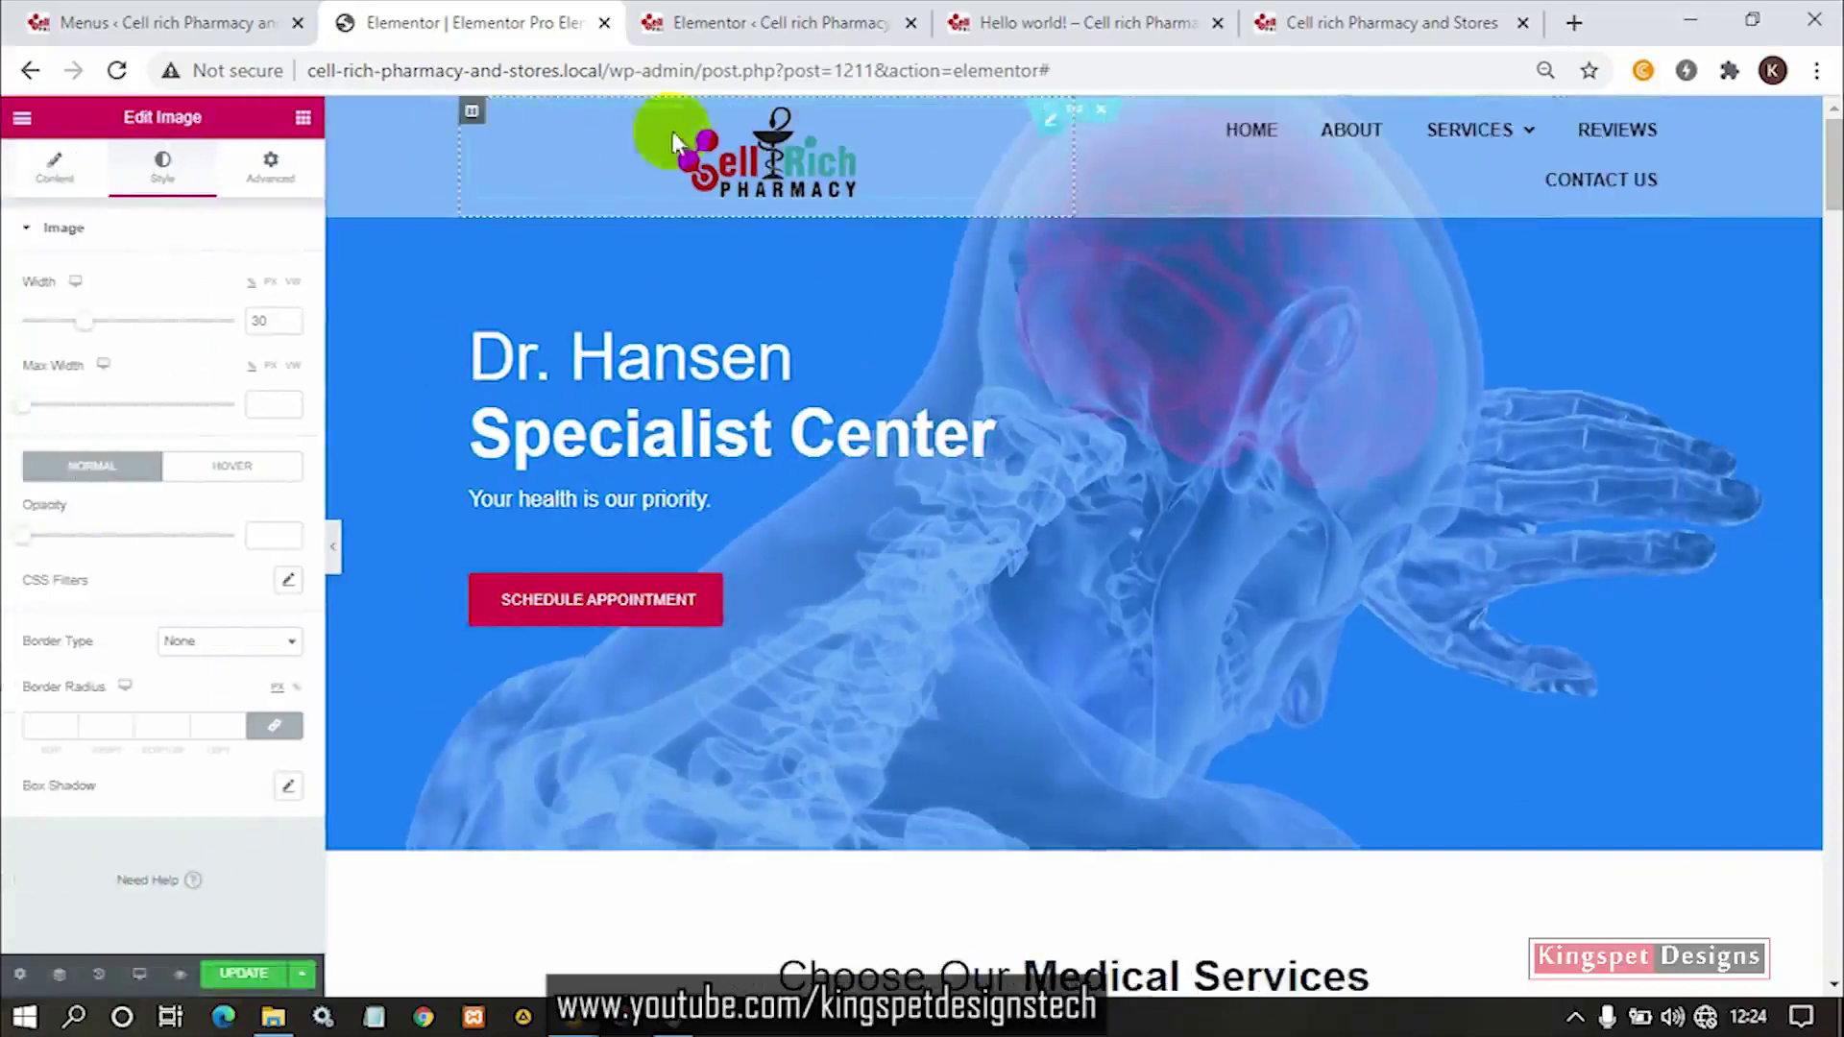
click(59, 180)
click(232, 492)
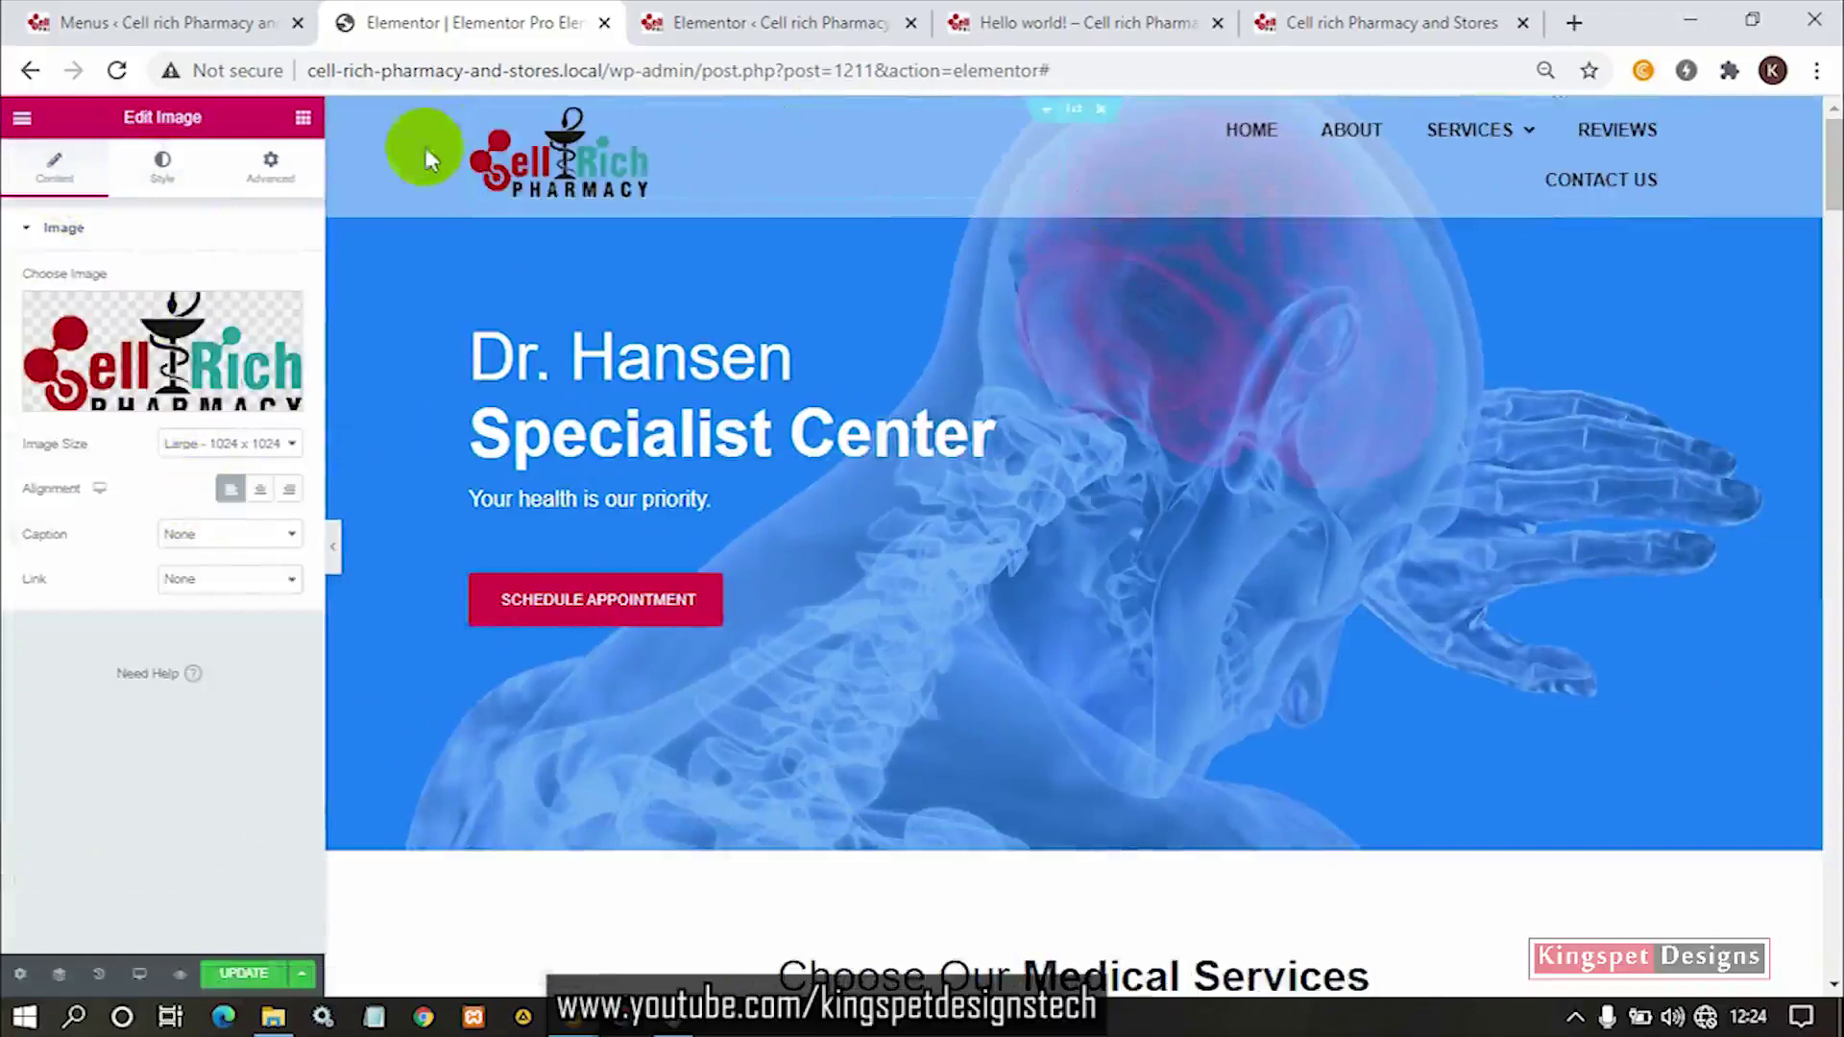
Set the logo column's width to 25% and check the sticky header over the page with the settings panel hidden.
click(180, 189)
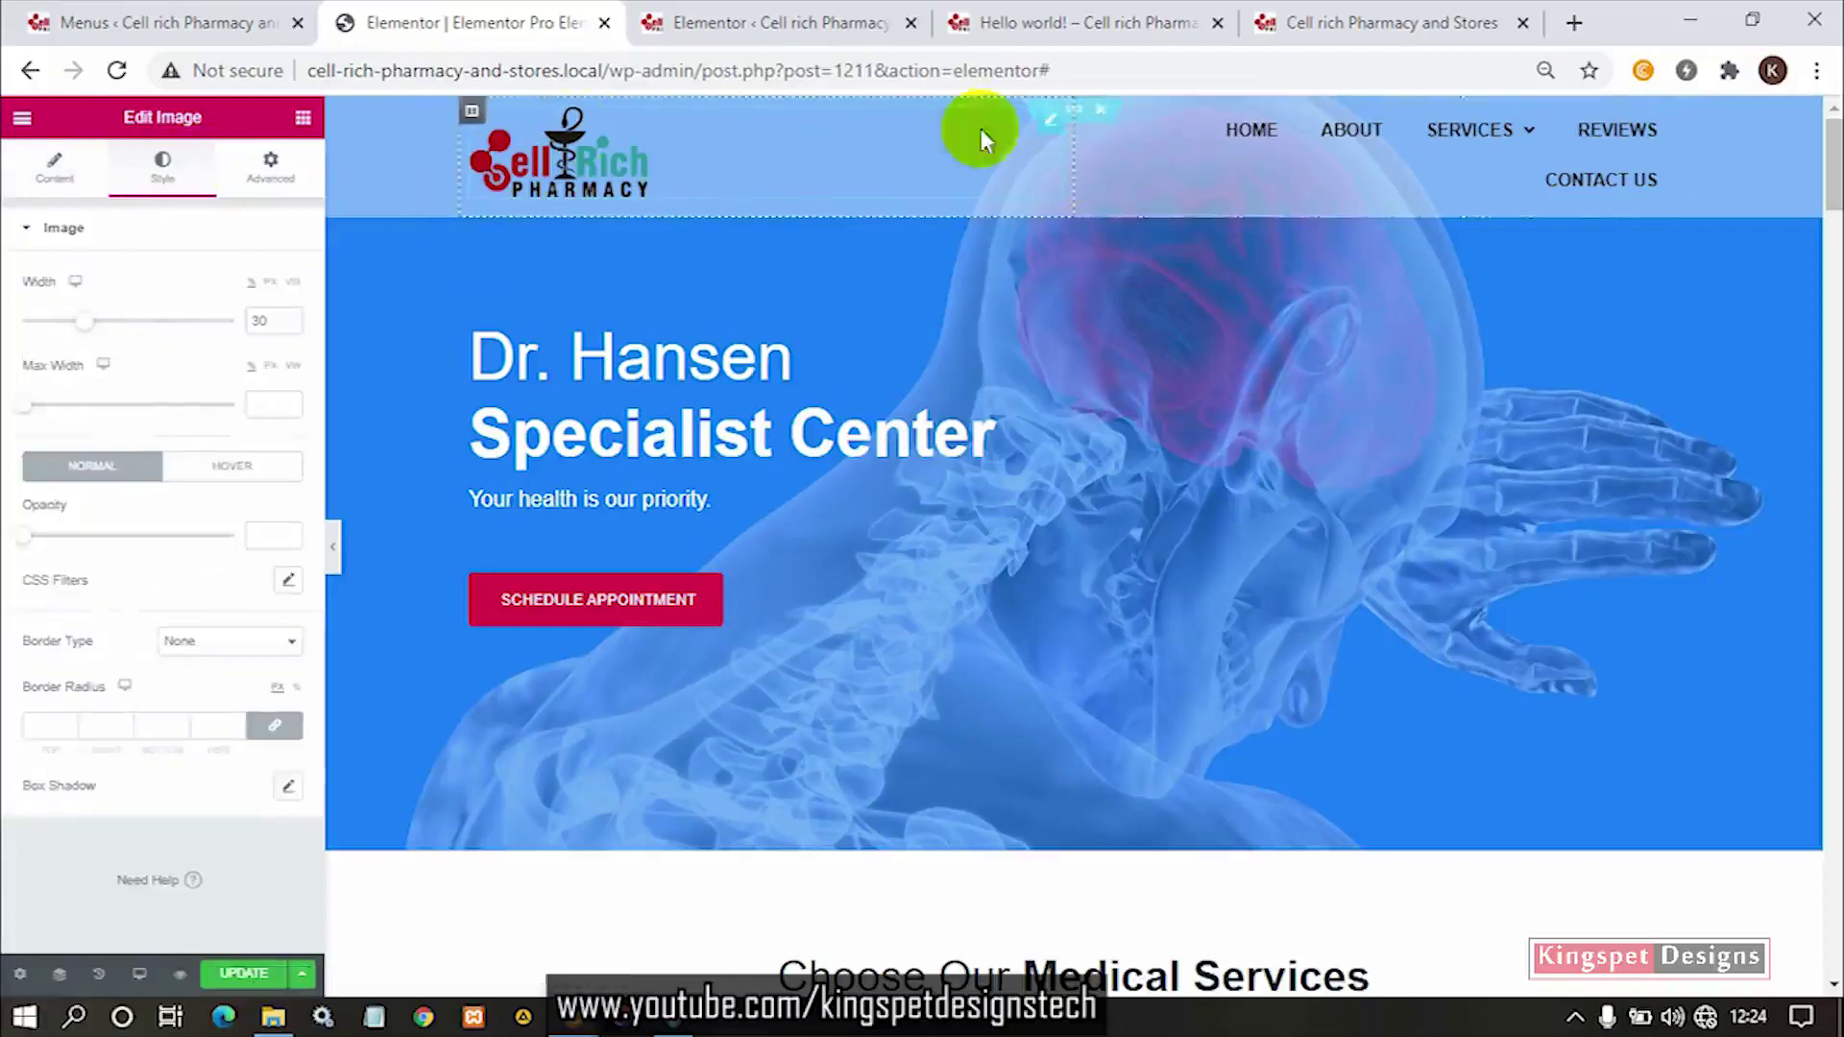
click(471, 113)
click(270, 282)
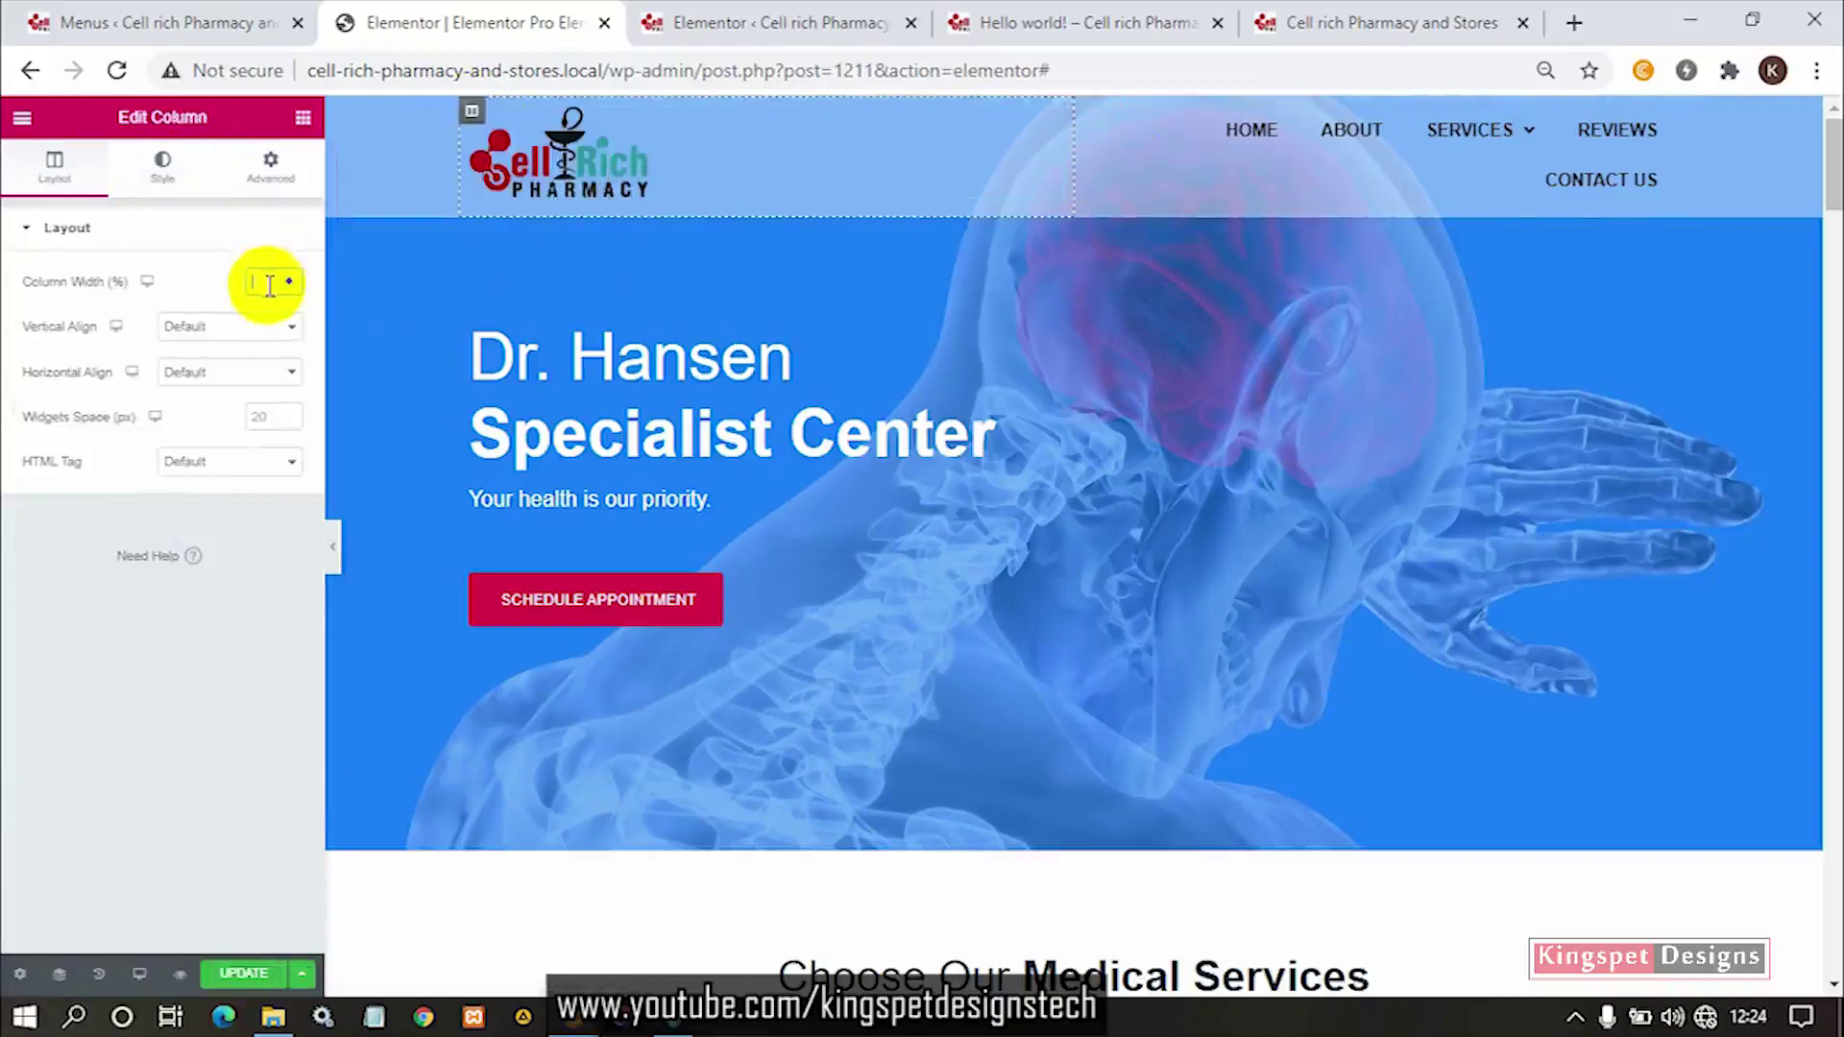
text(25)
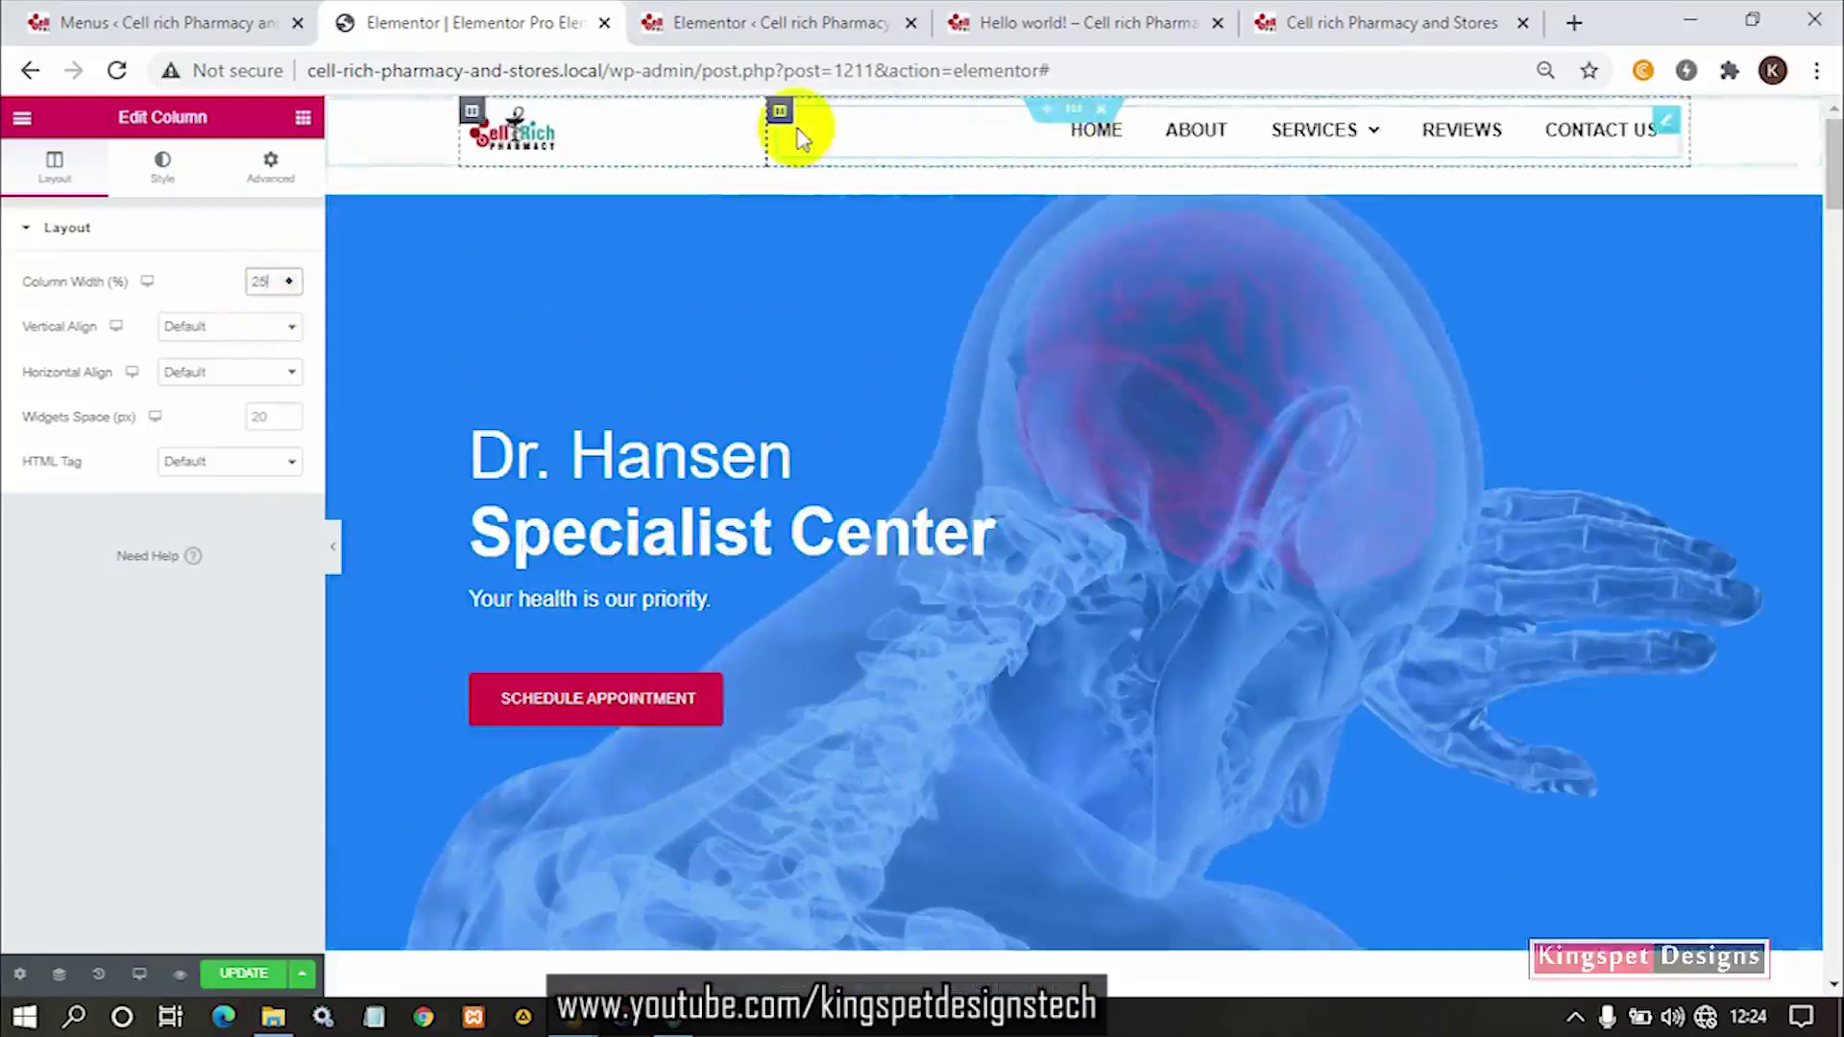
click(334, 547)
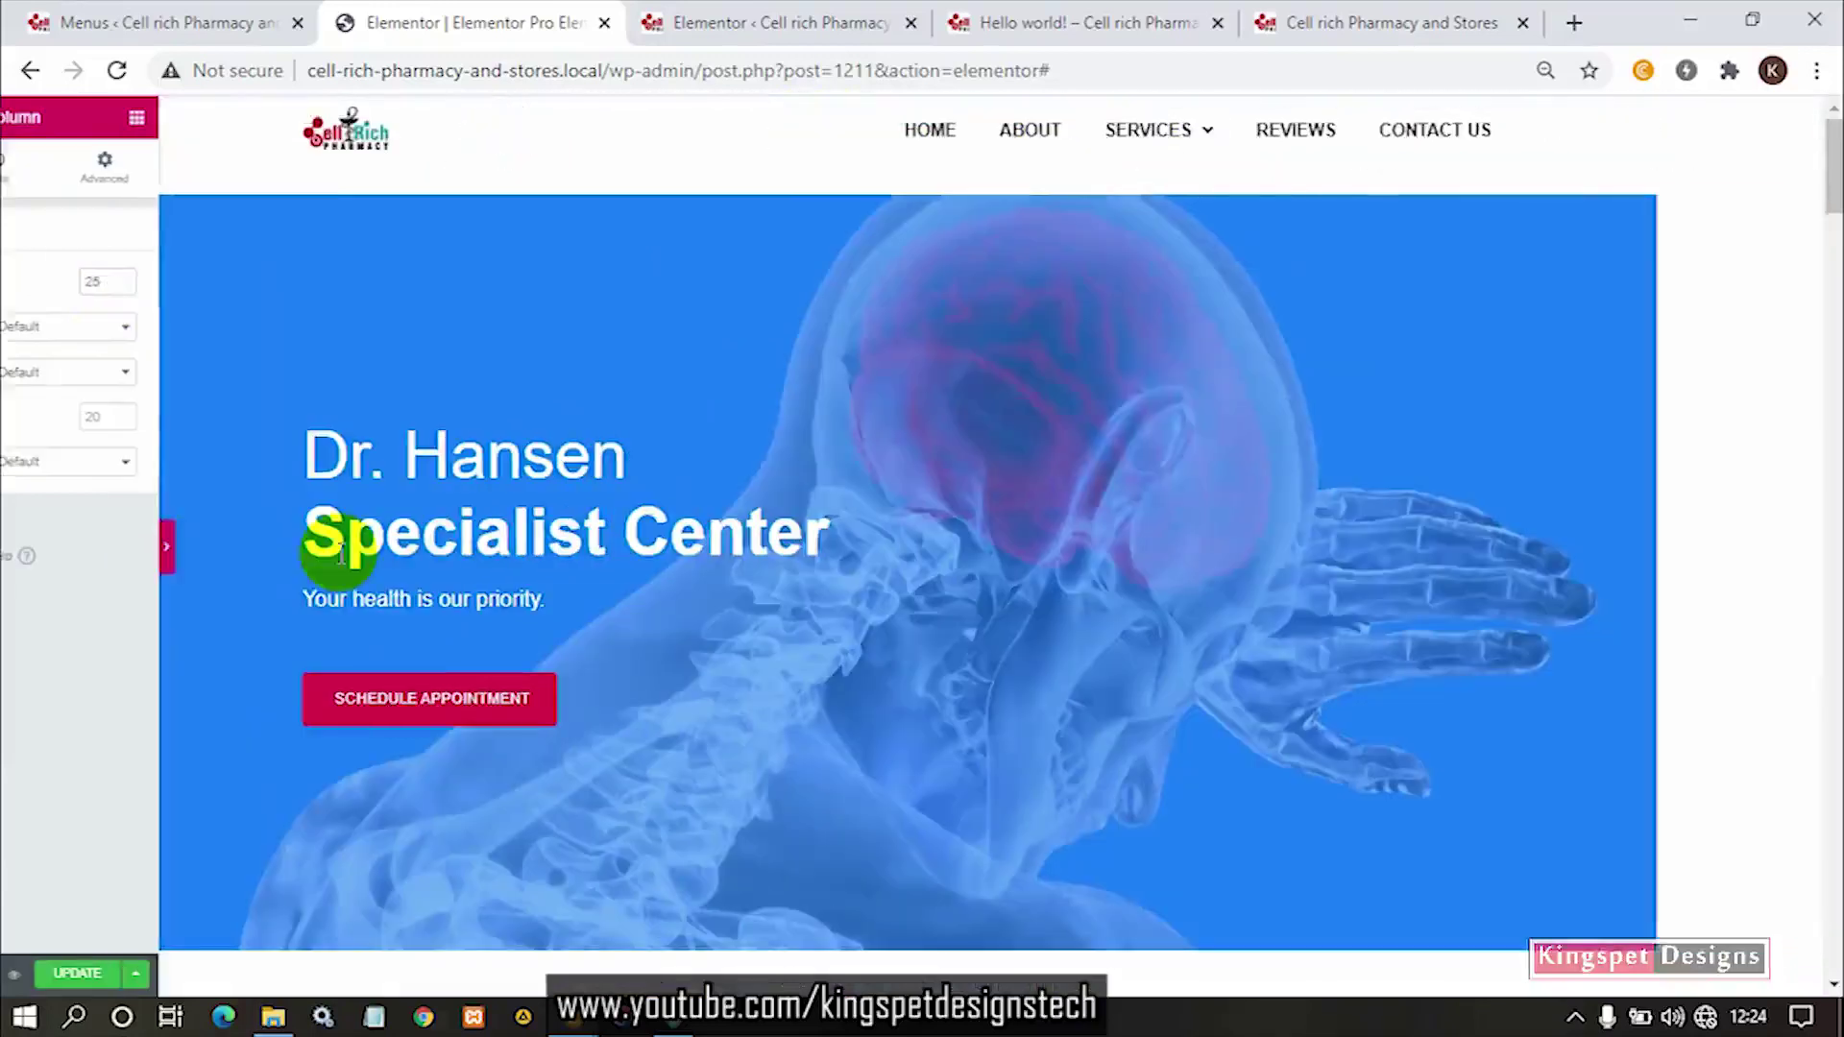
scroll(1095, 486, down, 5)
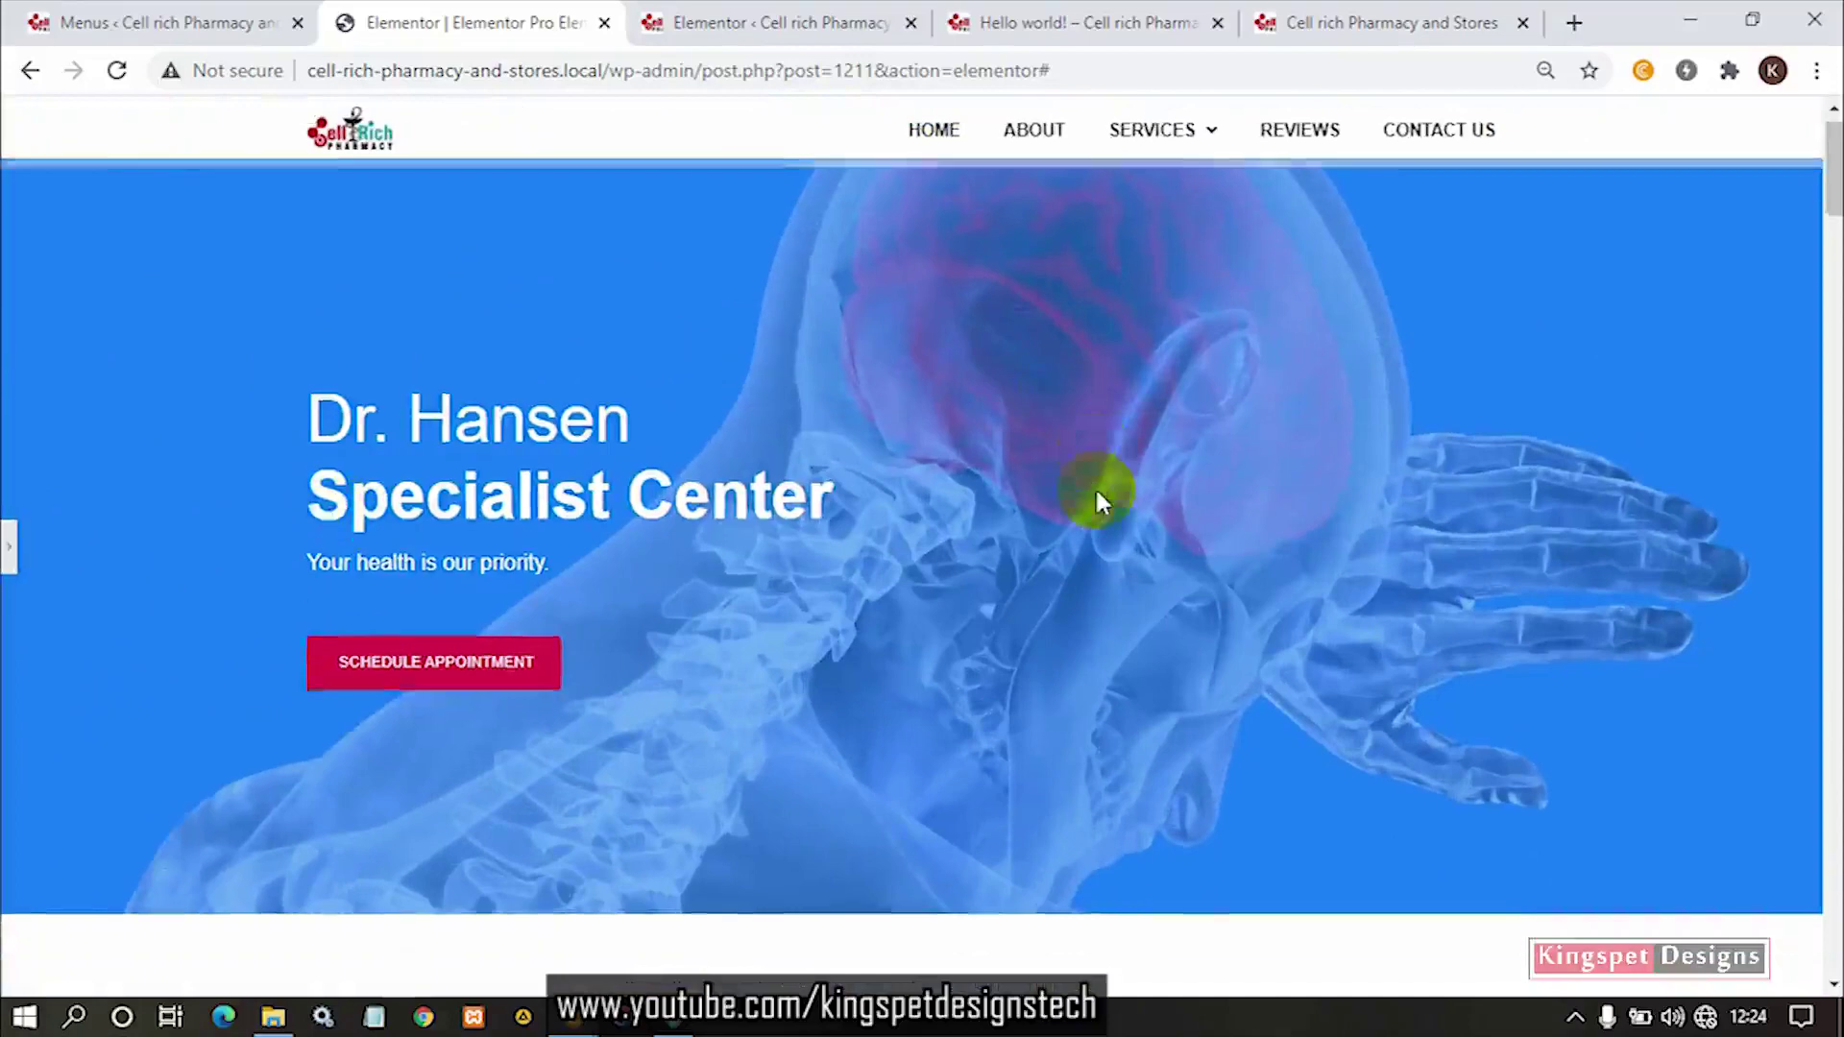
scroll(1095, 486, up, 5)
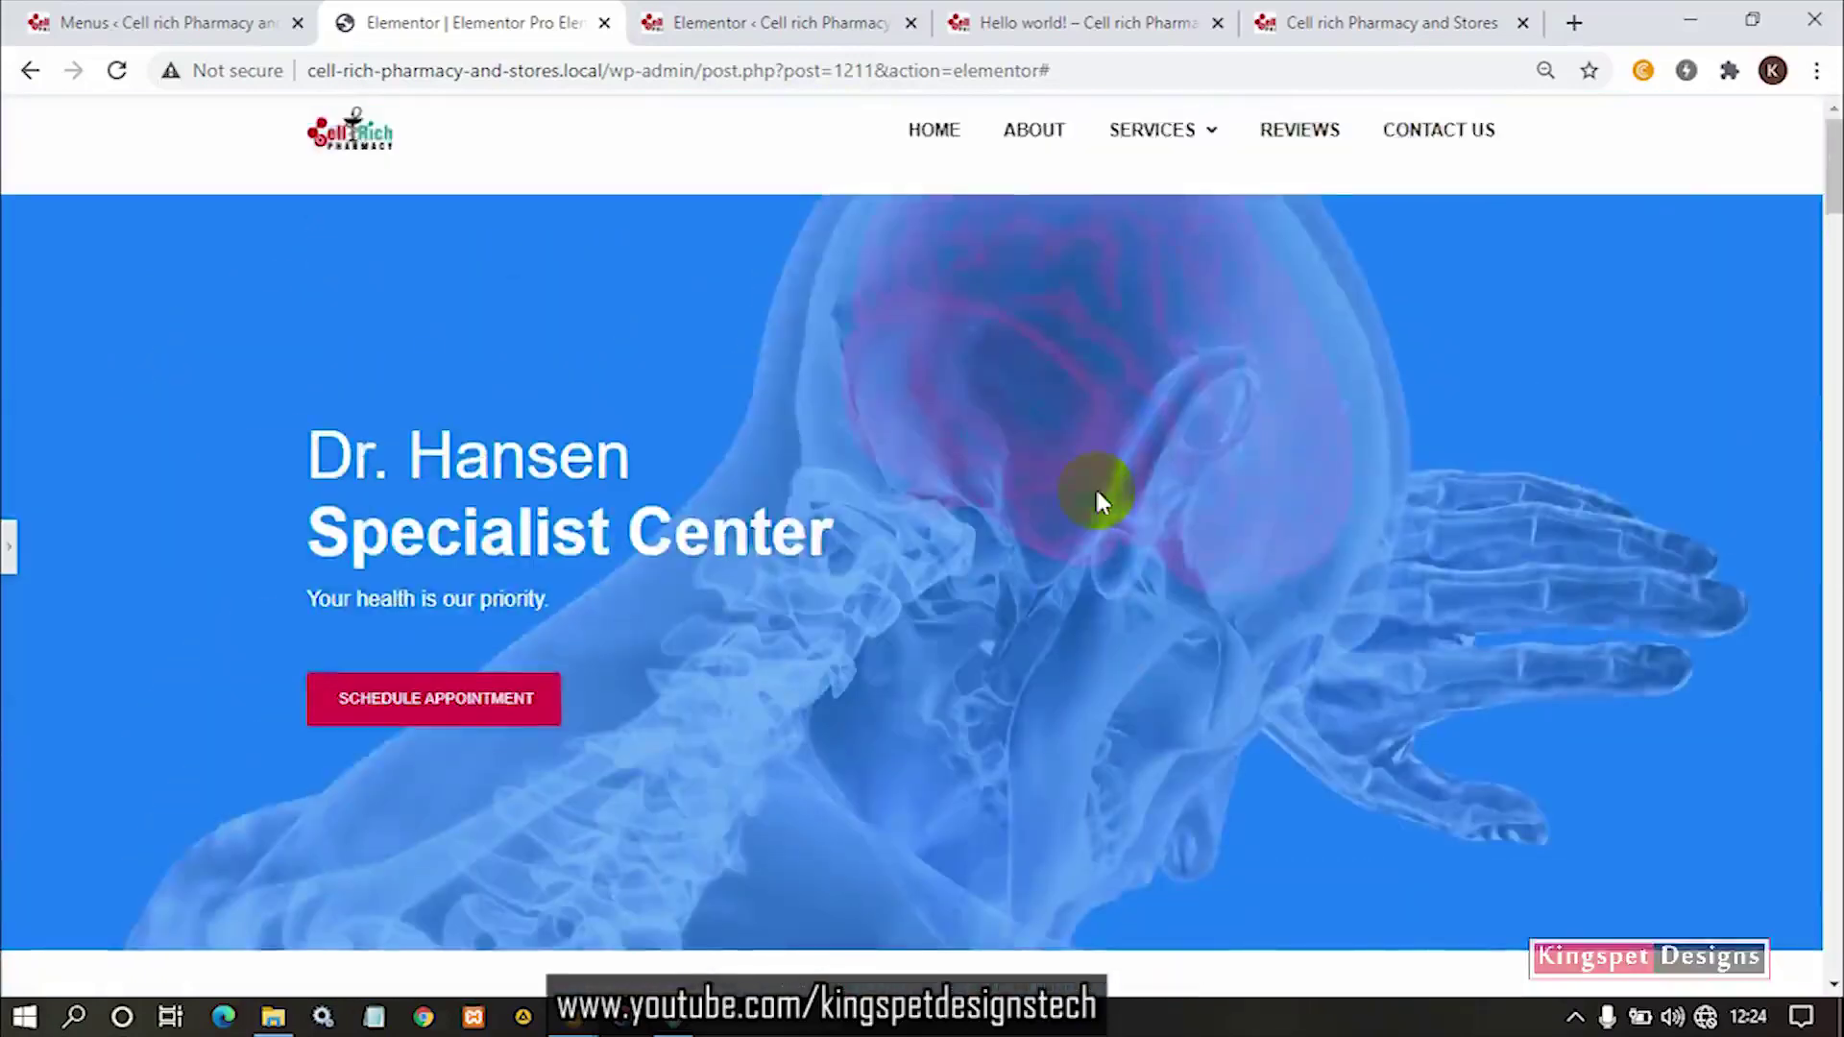
scroll(1094, 486, down, 5)
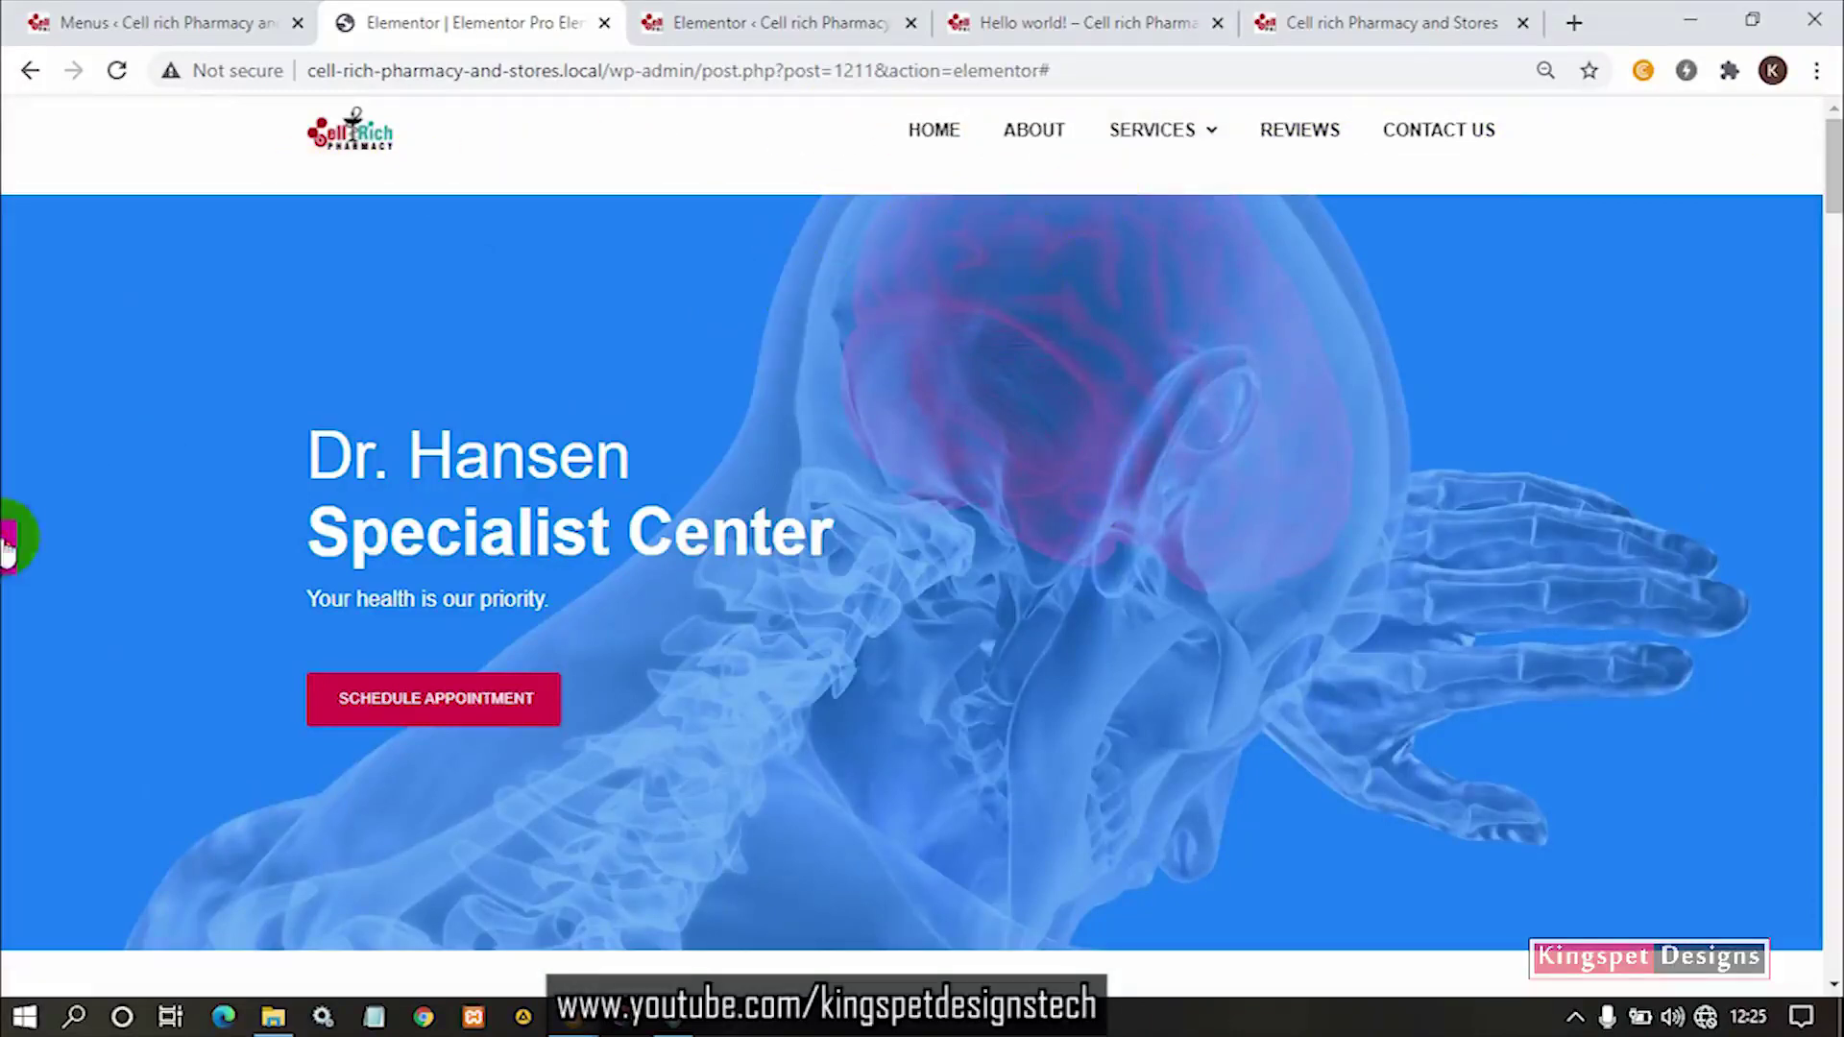
click(10, 543)
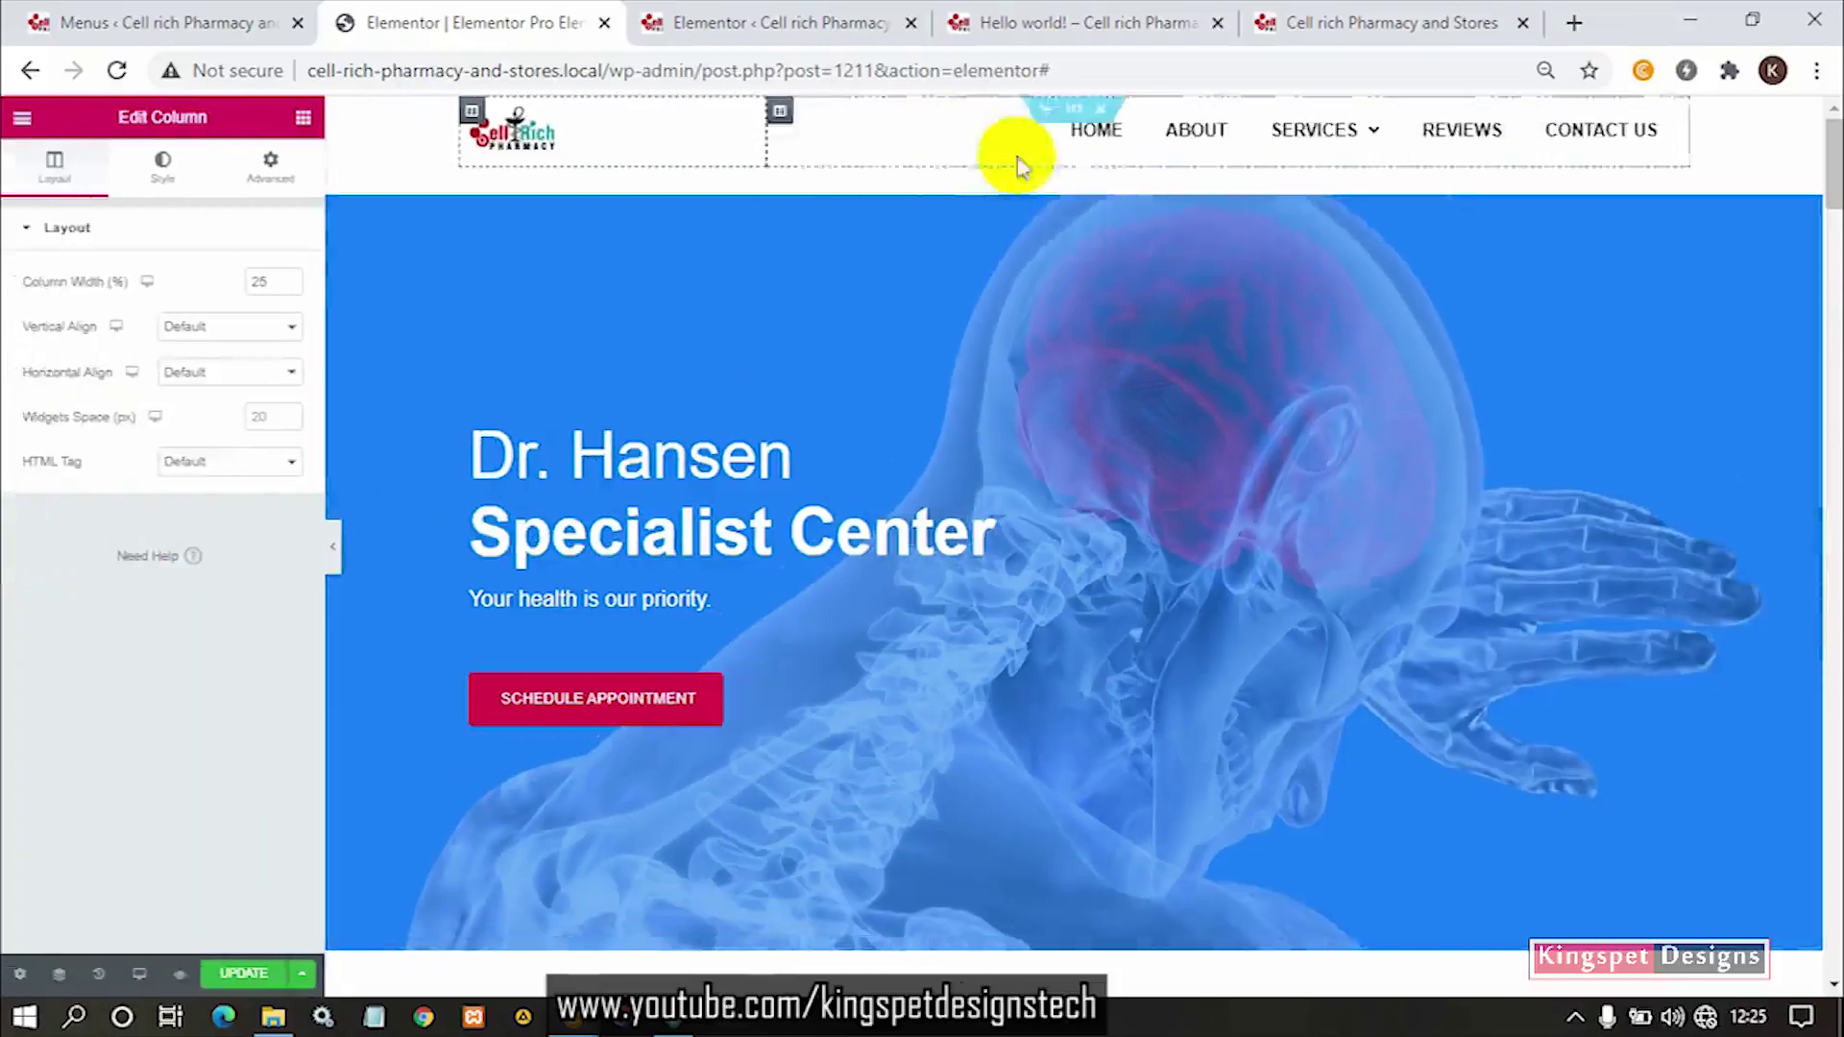
Set the header section's sticky offset to 50 and scroll the page with the settings panel hidden to check it.
click(1074, 112)
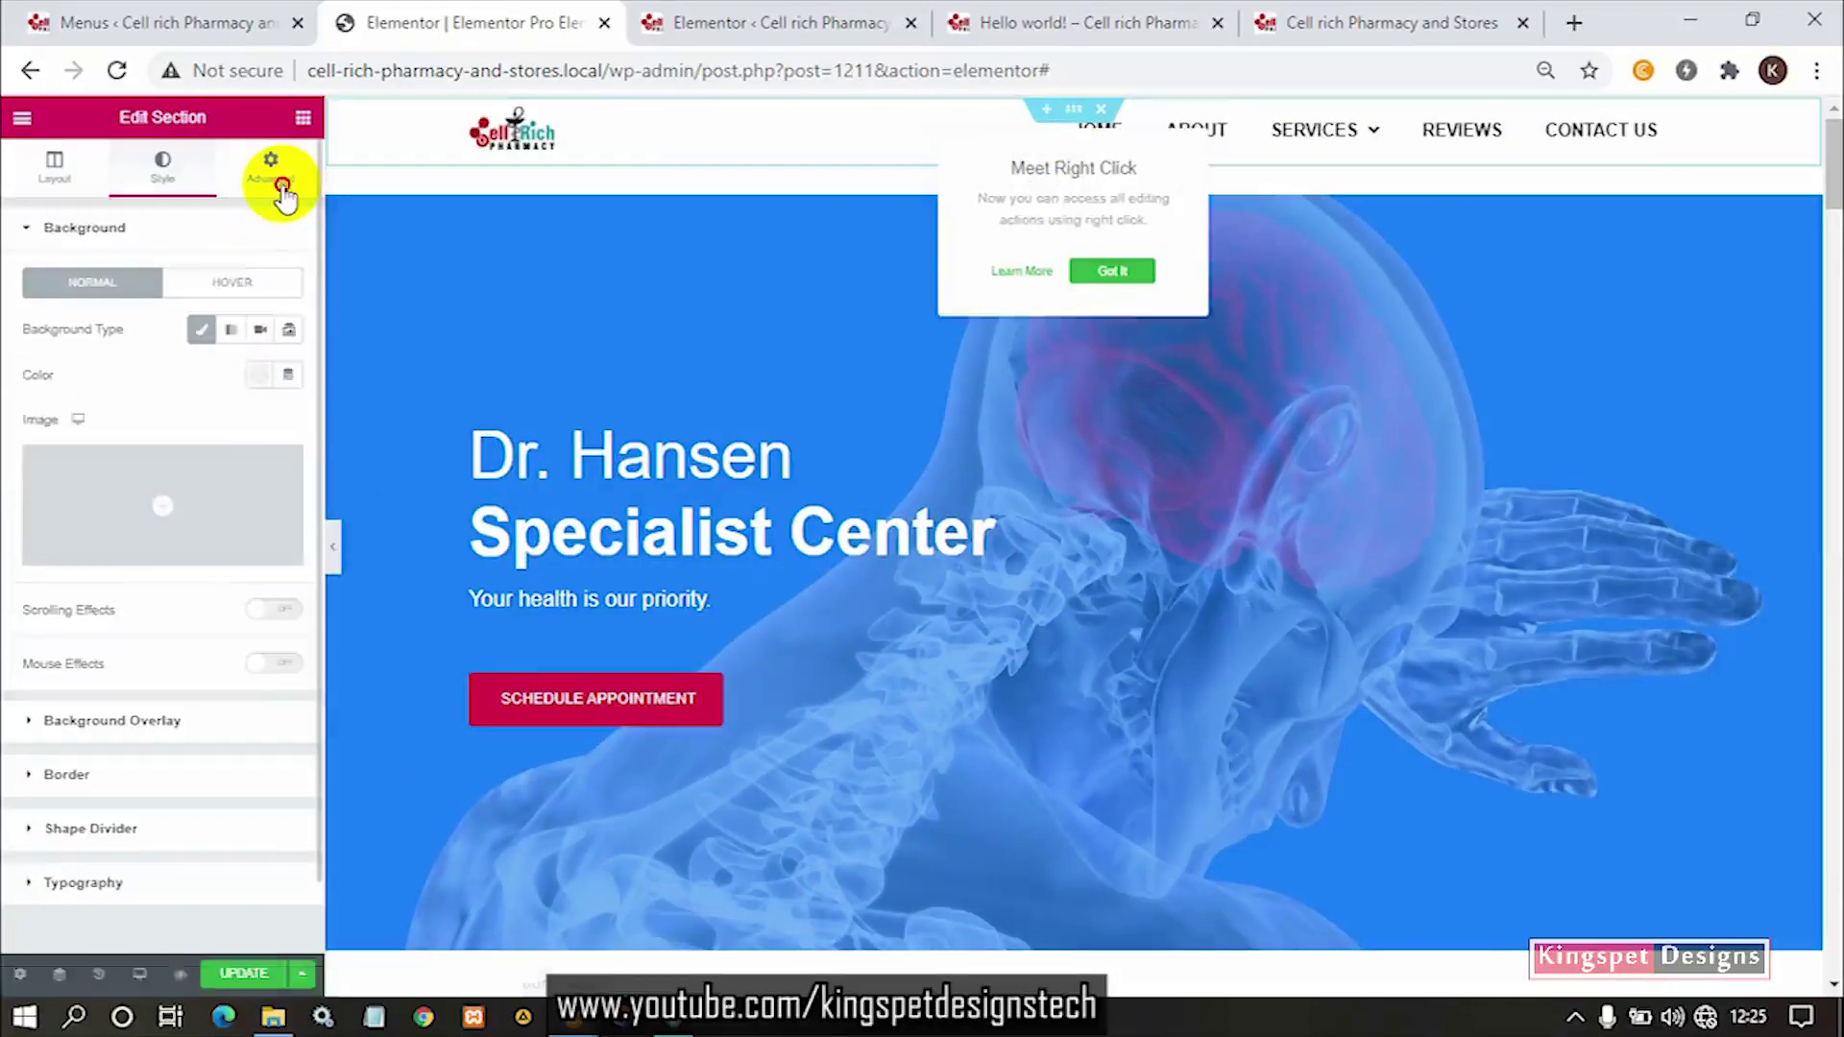
click(280, 187)
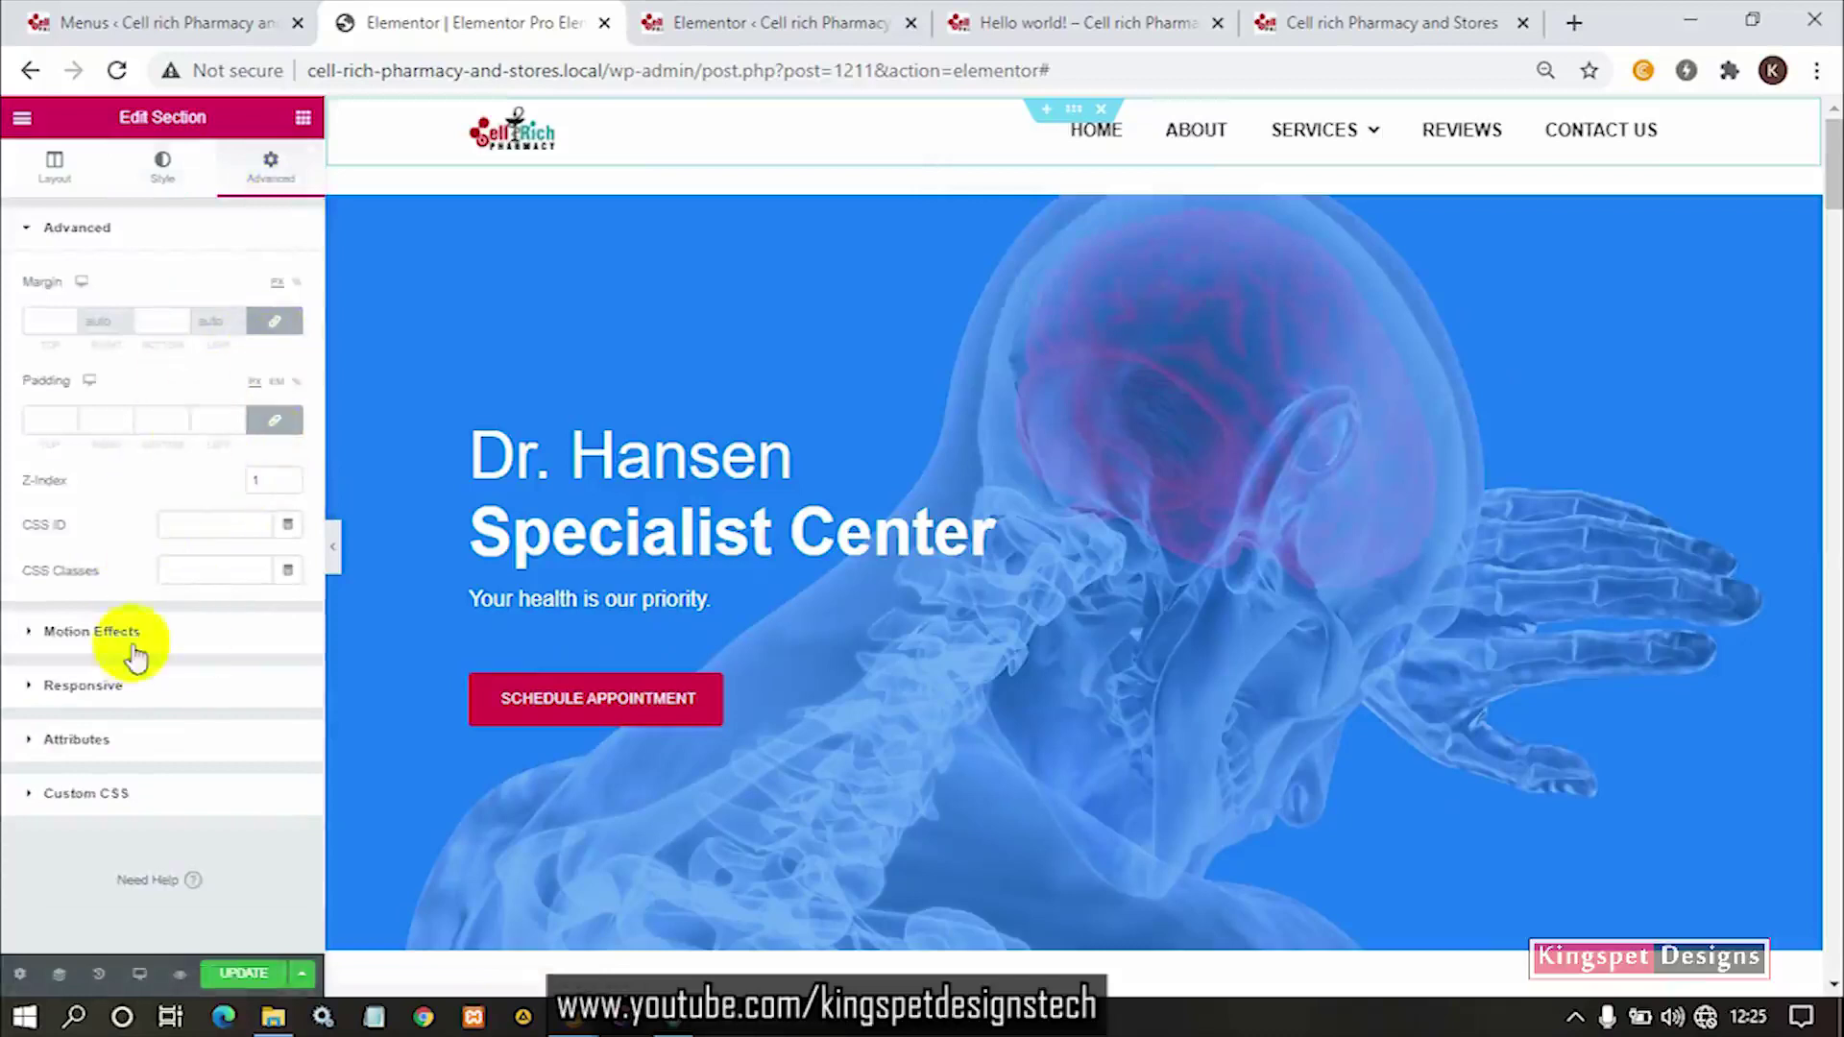
click(96, 634)
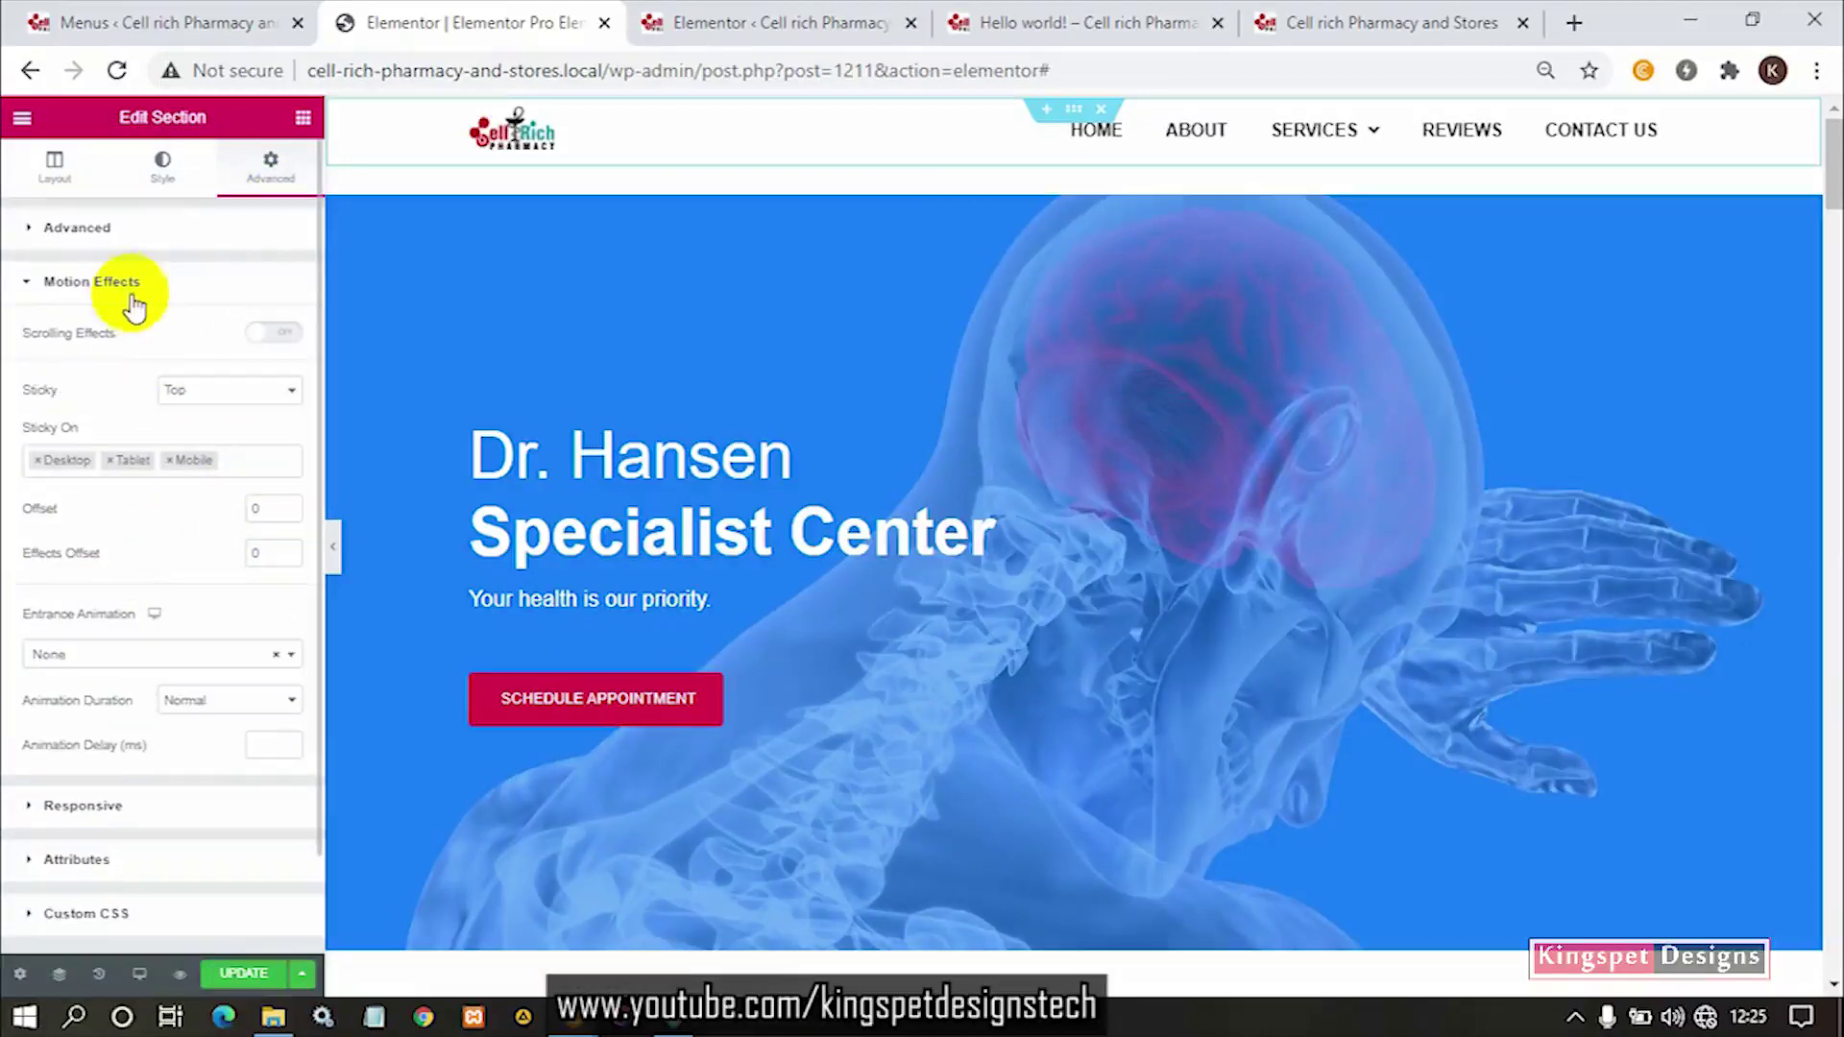
click(269, 508)
drag(272, 509, 234, 513)
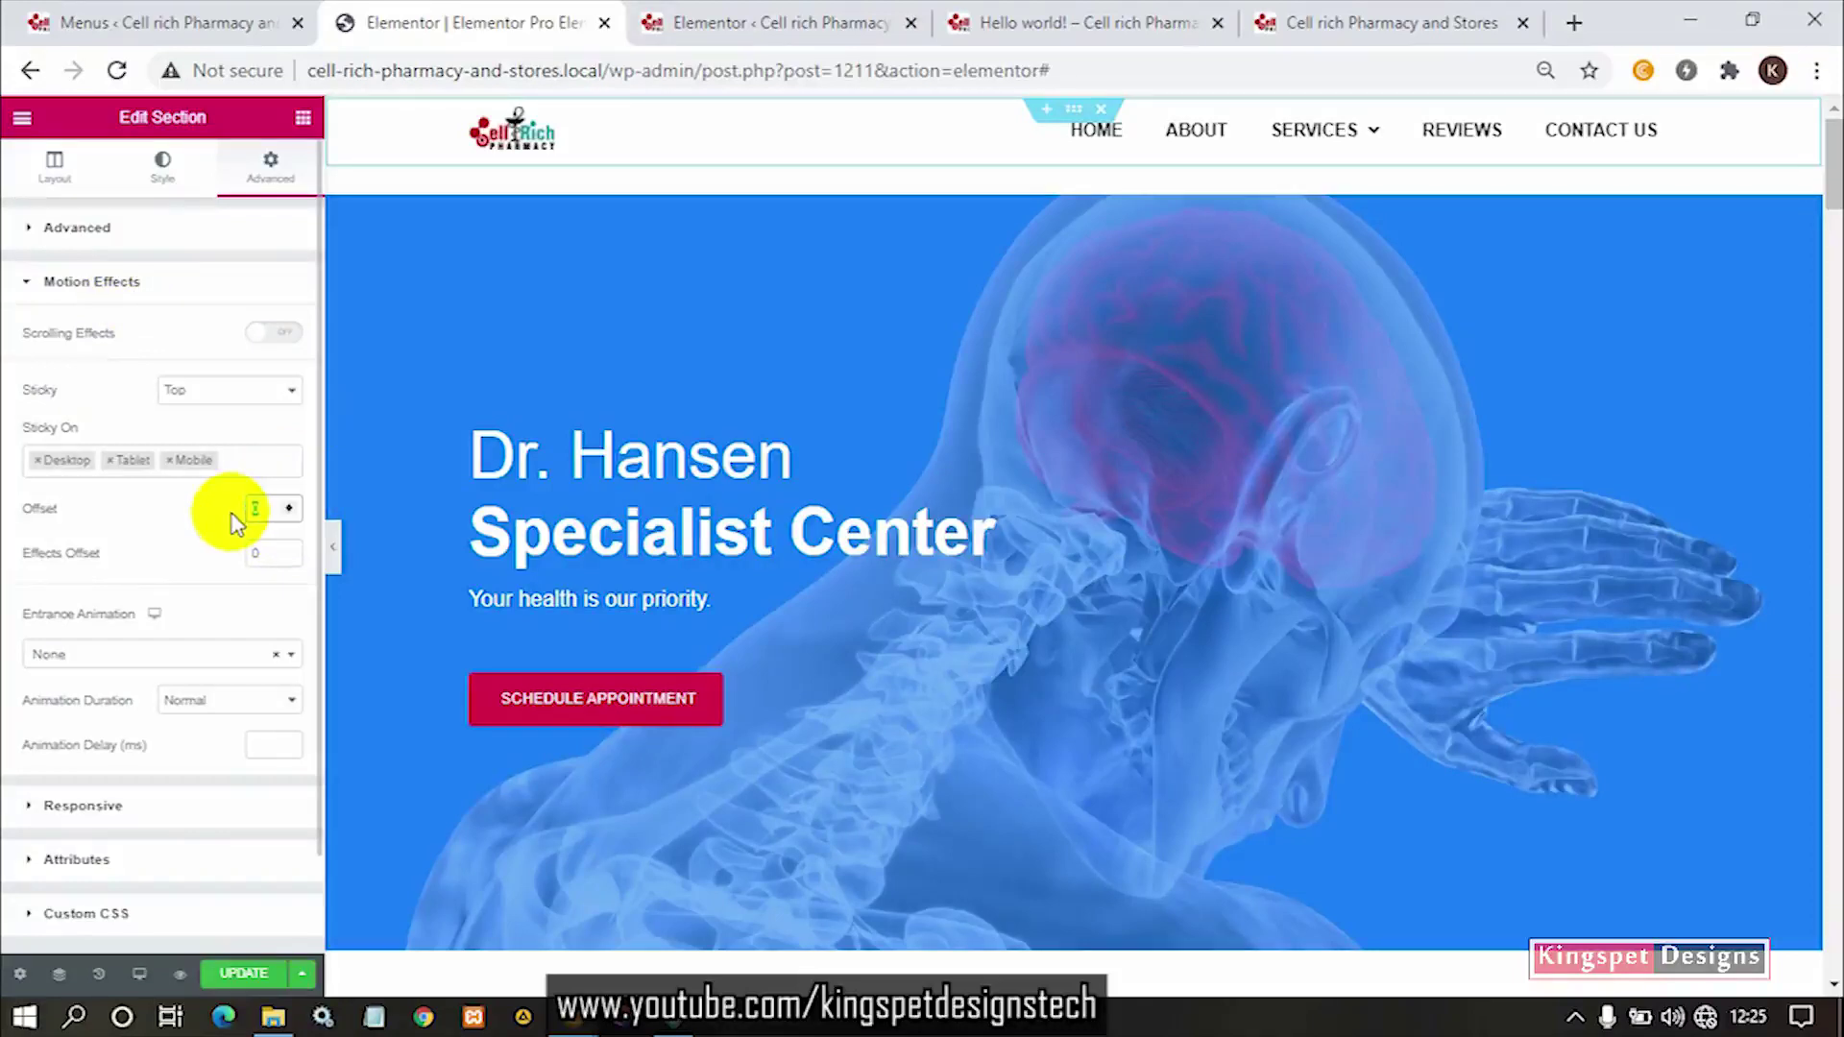
text(50)
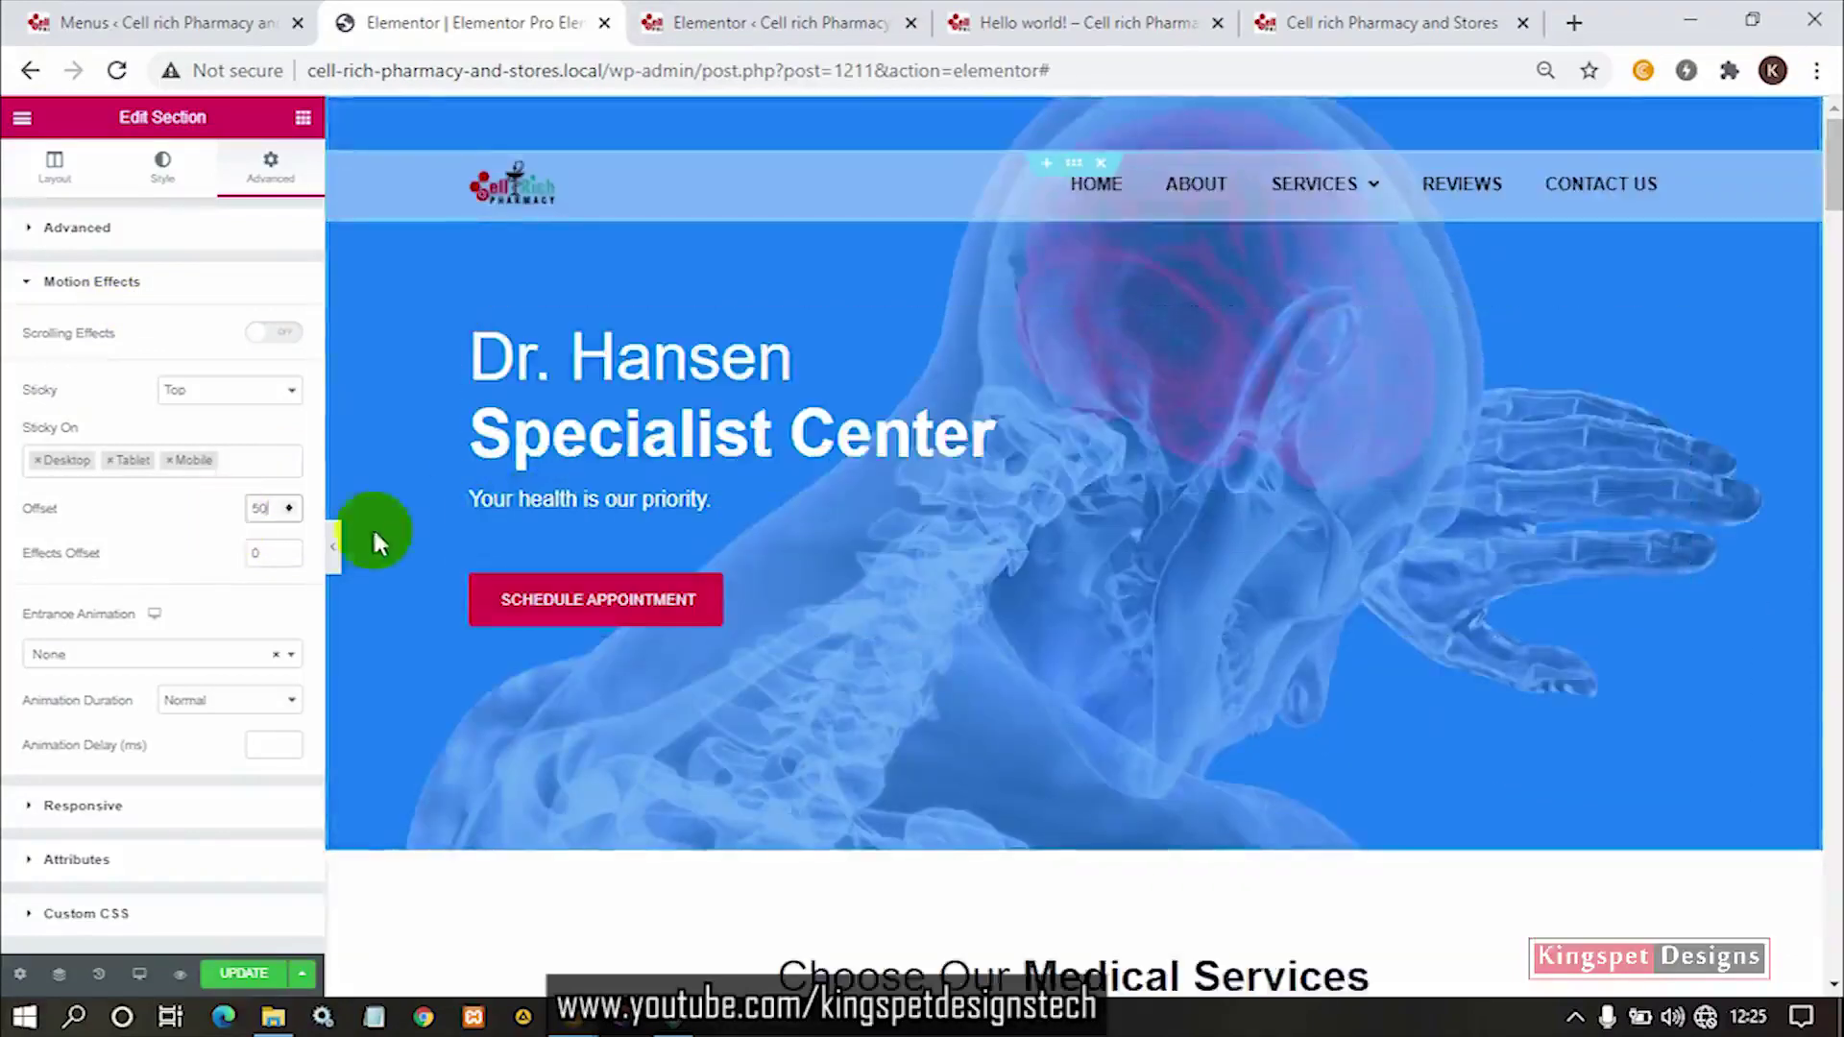
click(332, 552)
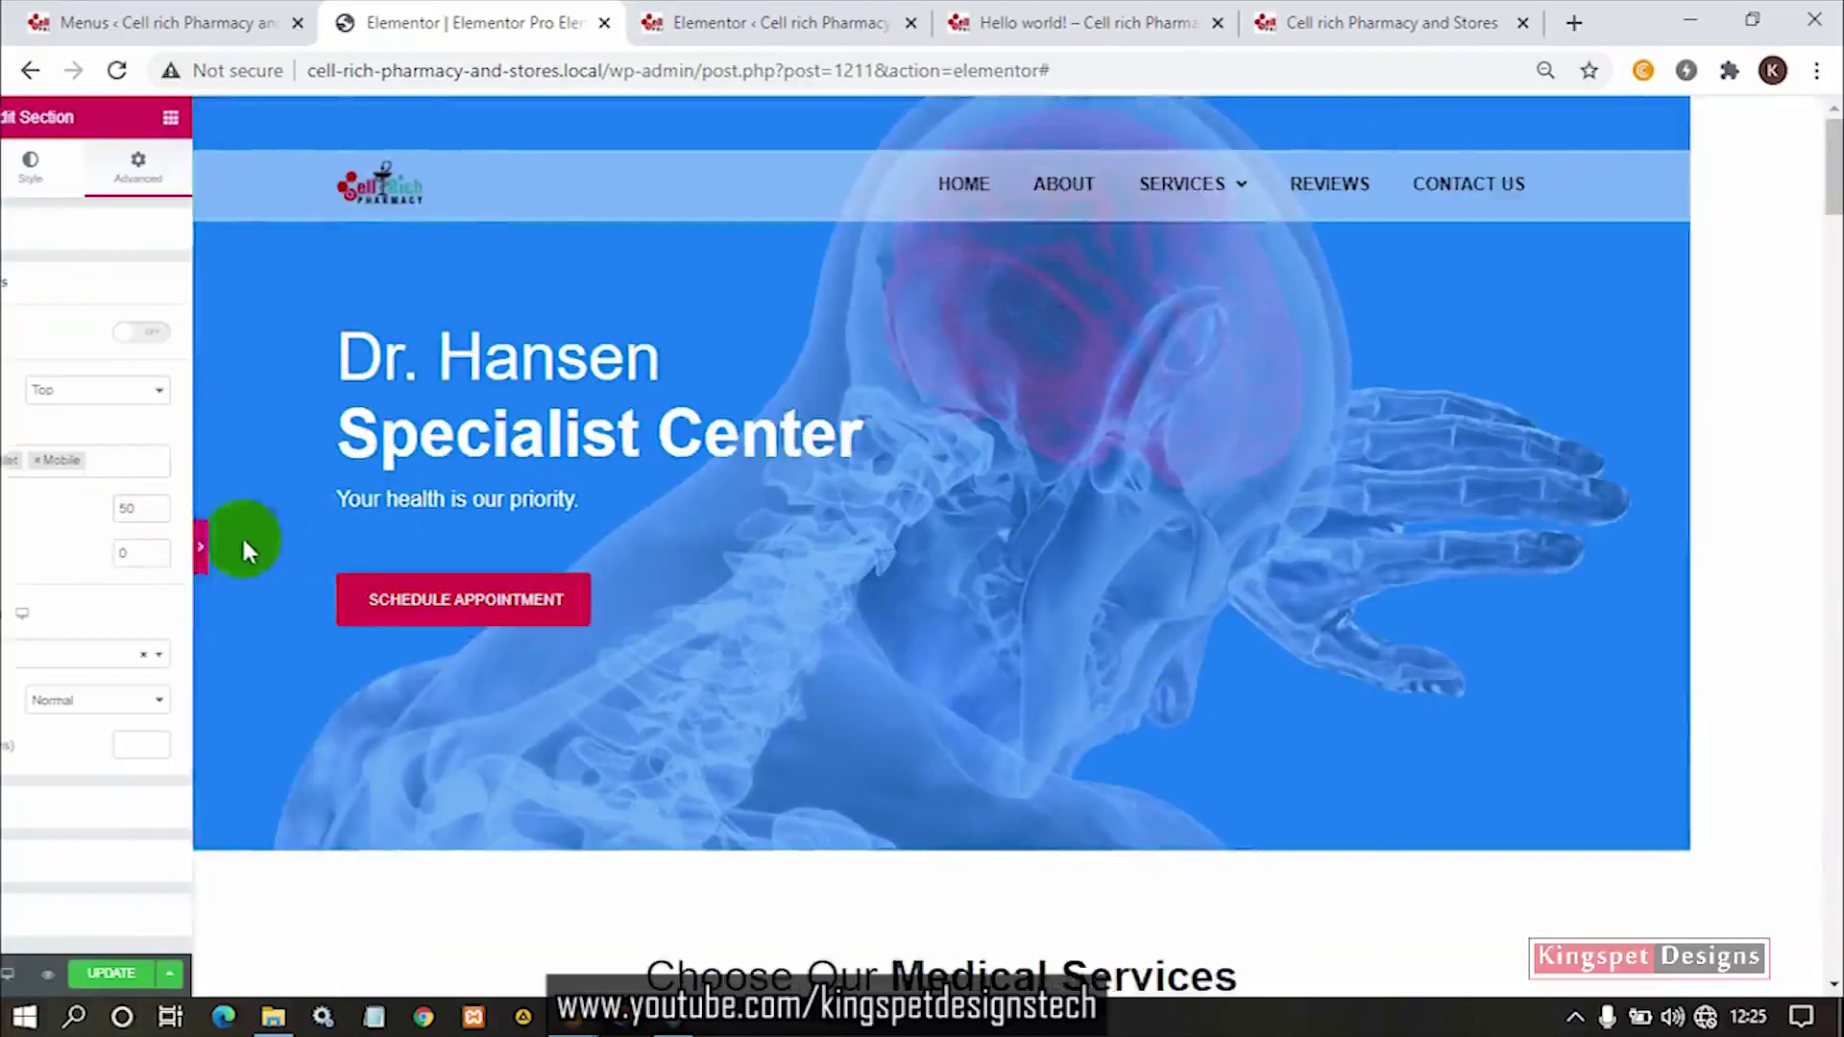
scroll(712, 559, down, 5)
scroll(713, 559, up, 5)
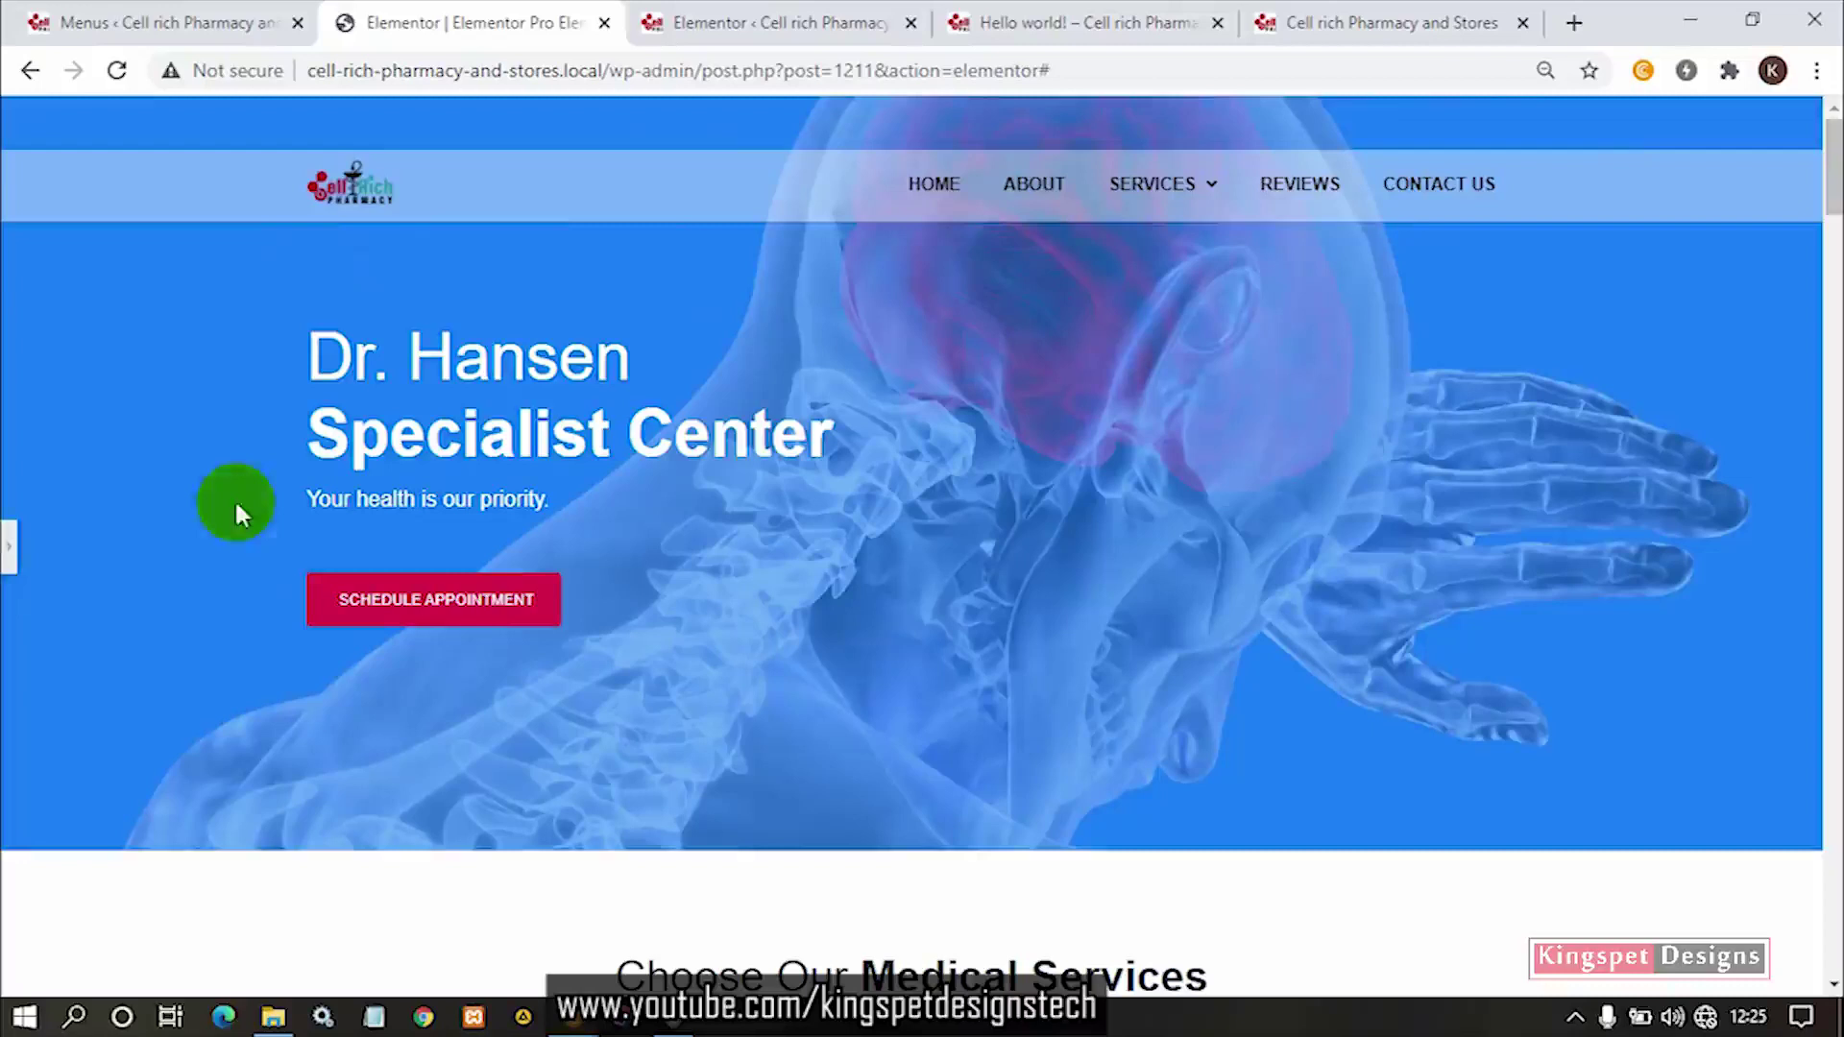
Reduce the header section's sticky offset to 5 and check the header with the settings panel hidden.
click(7, 549)
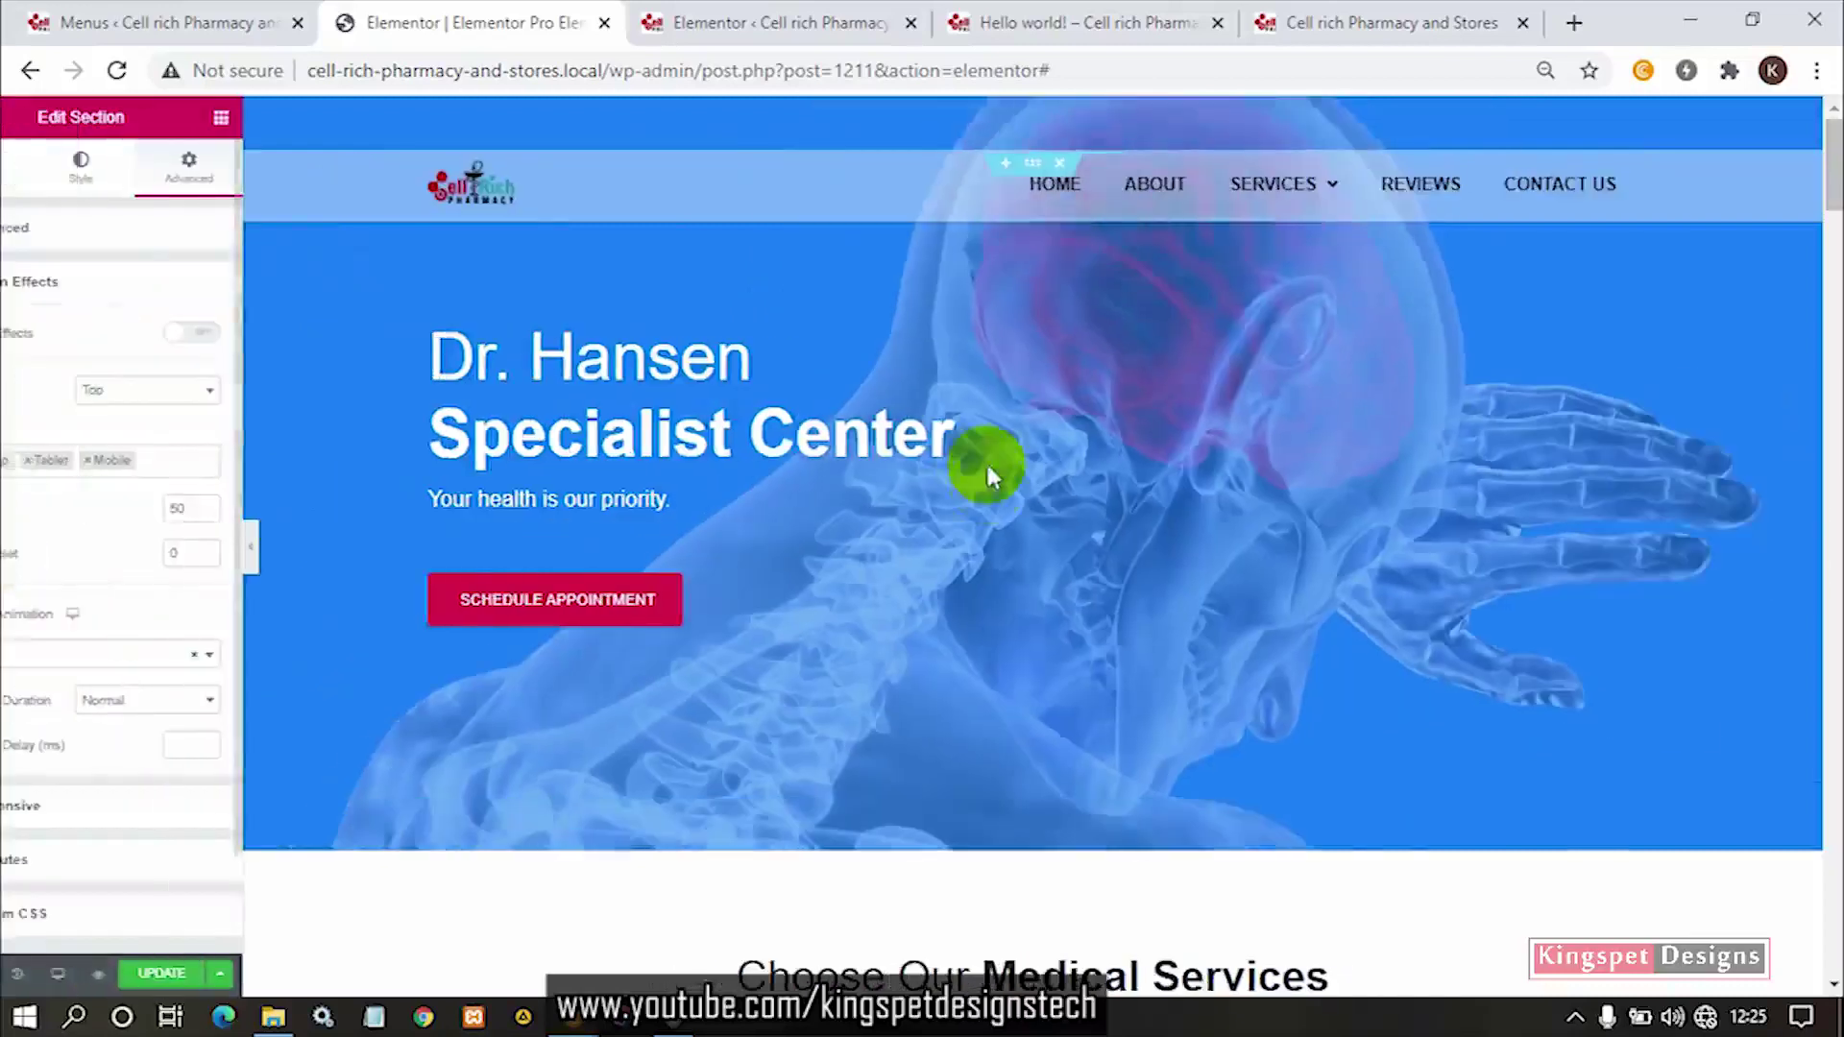
click(259, 516)
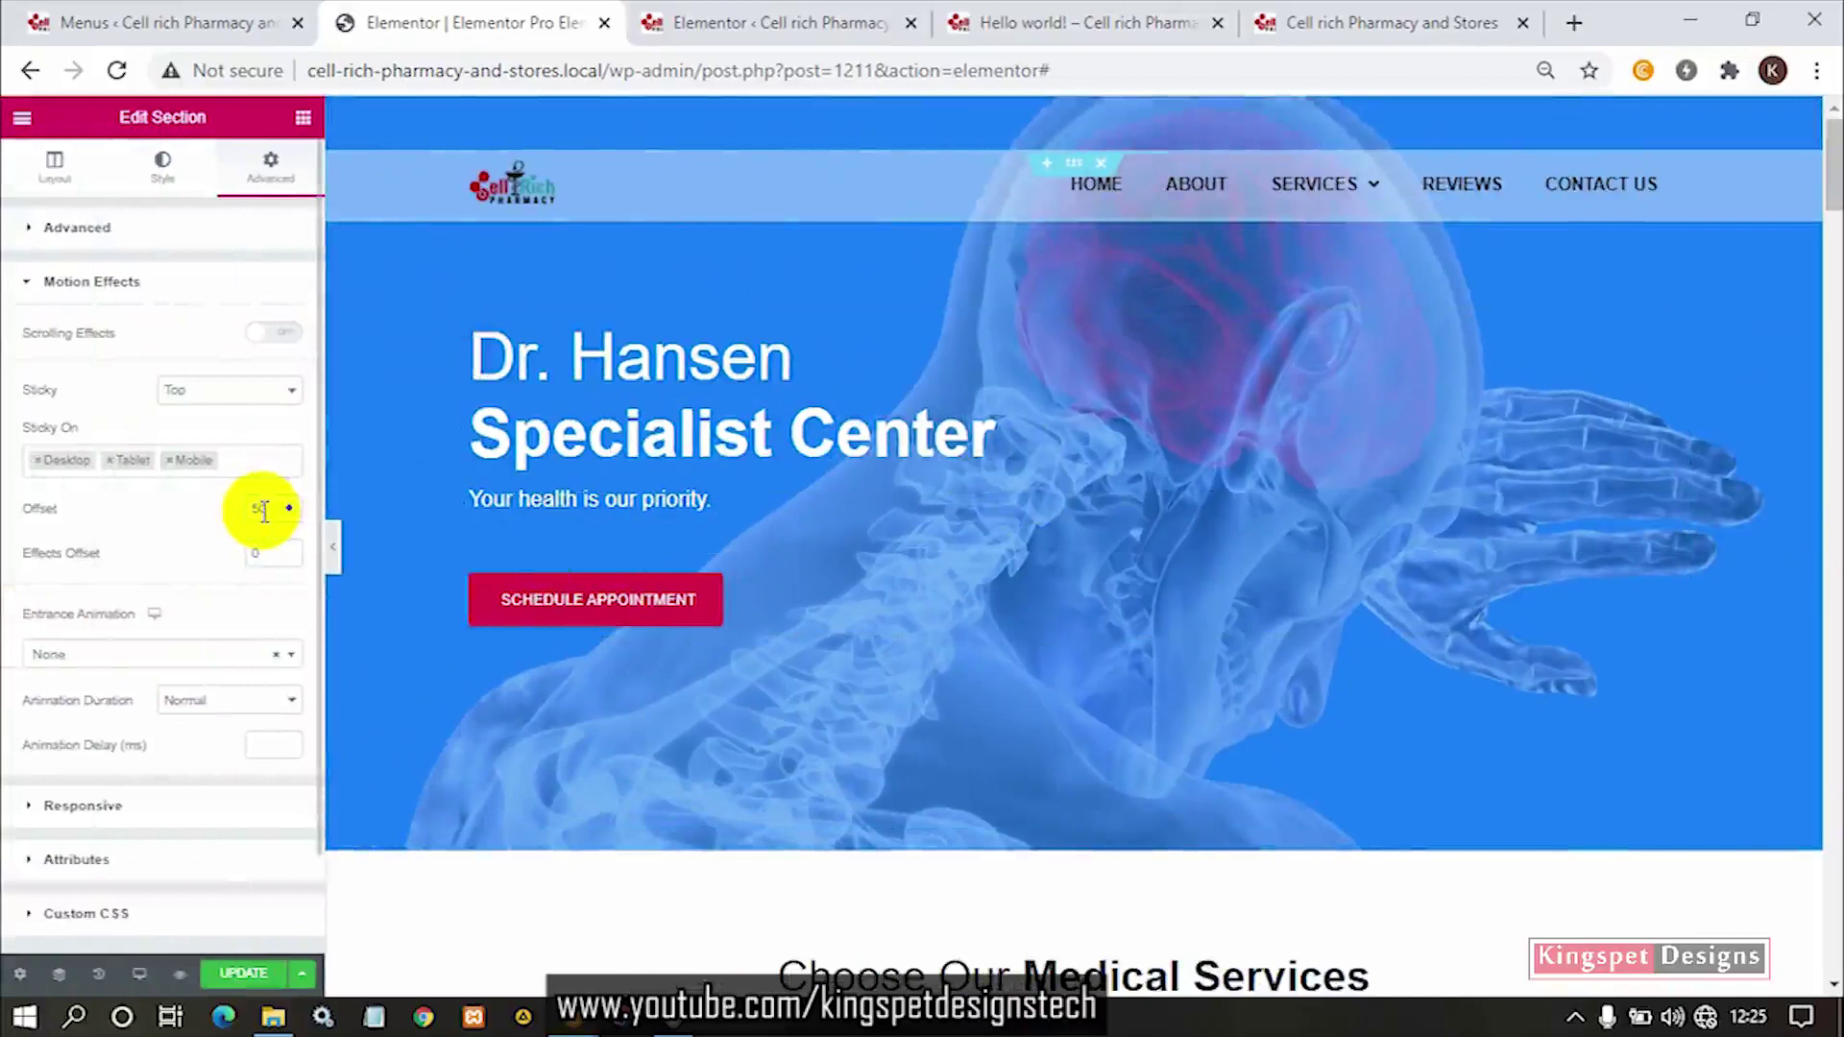
key(BackSpace)
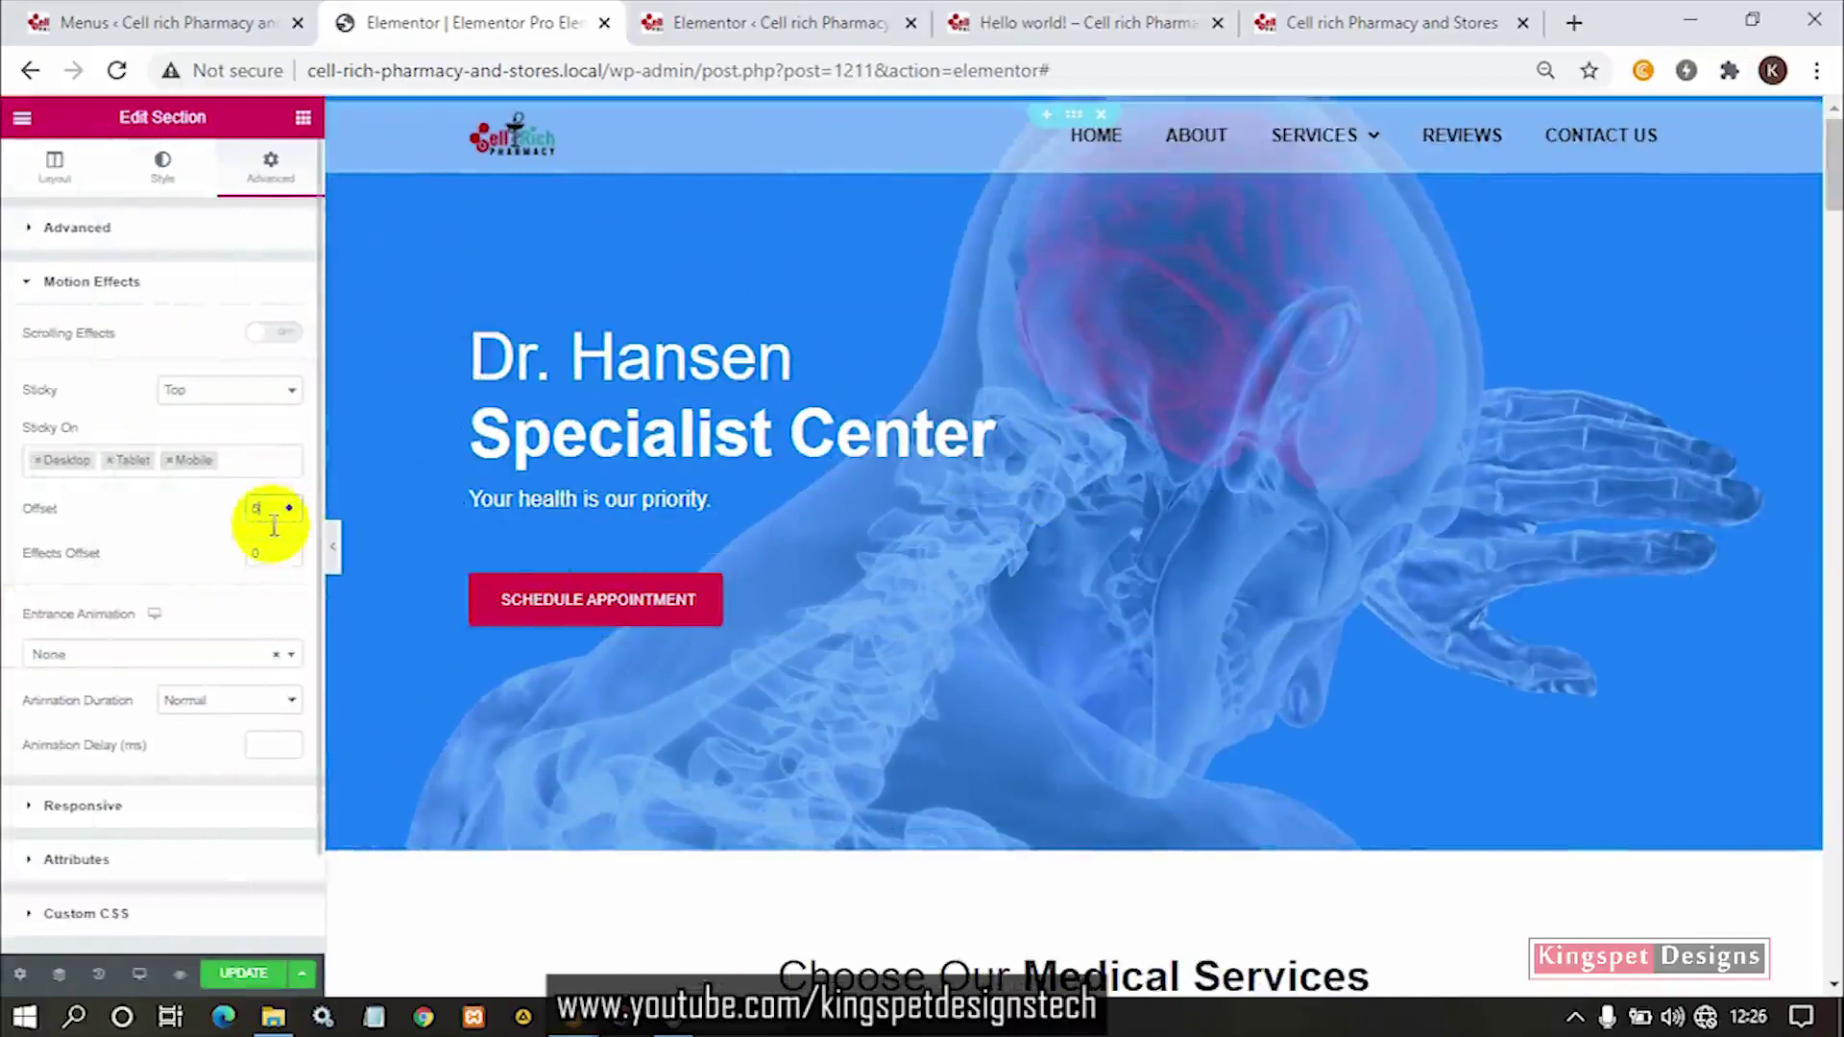
click(337, 538)
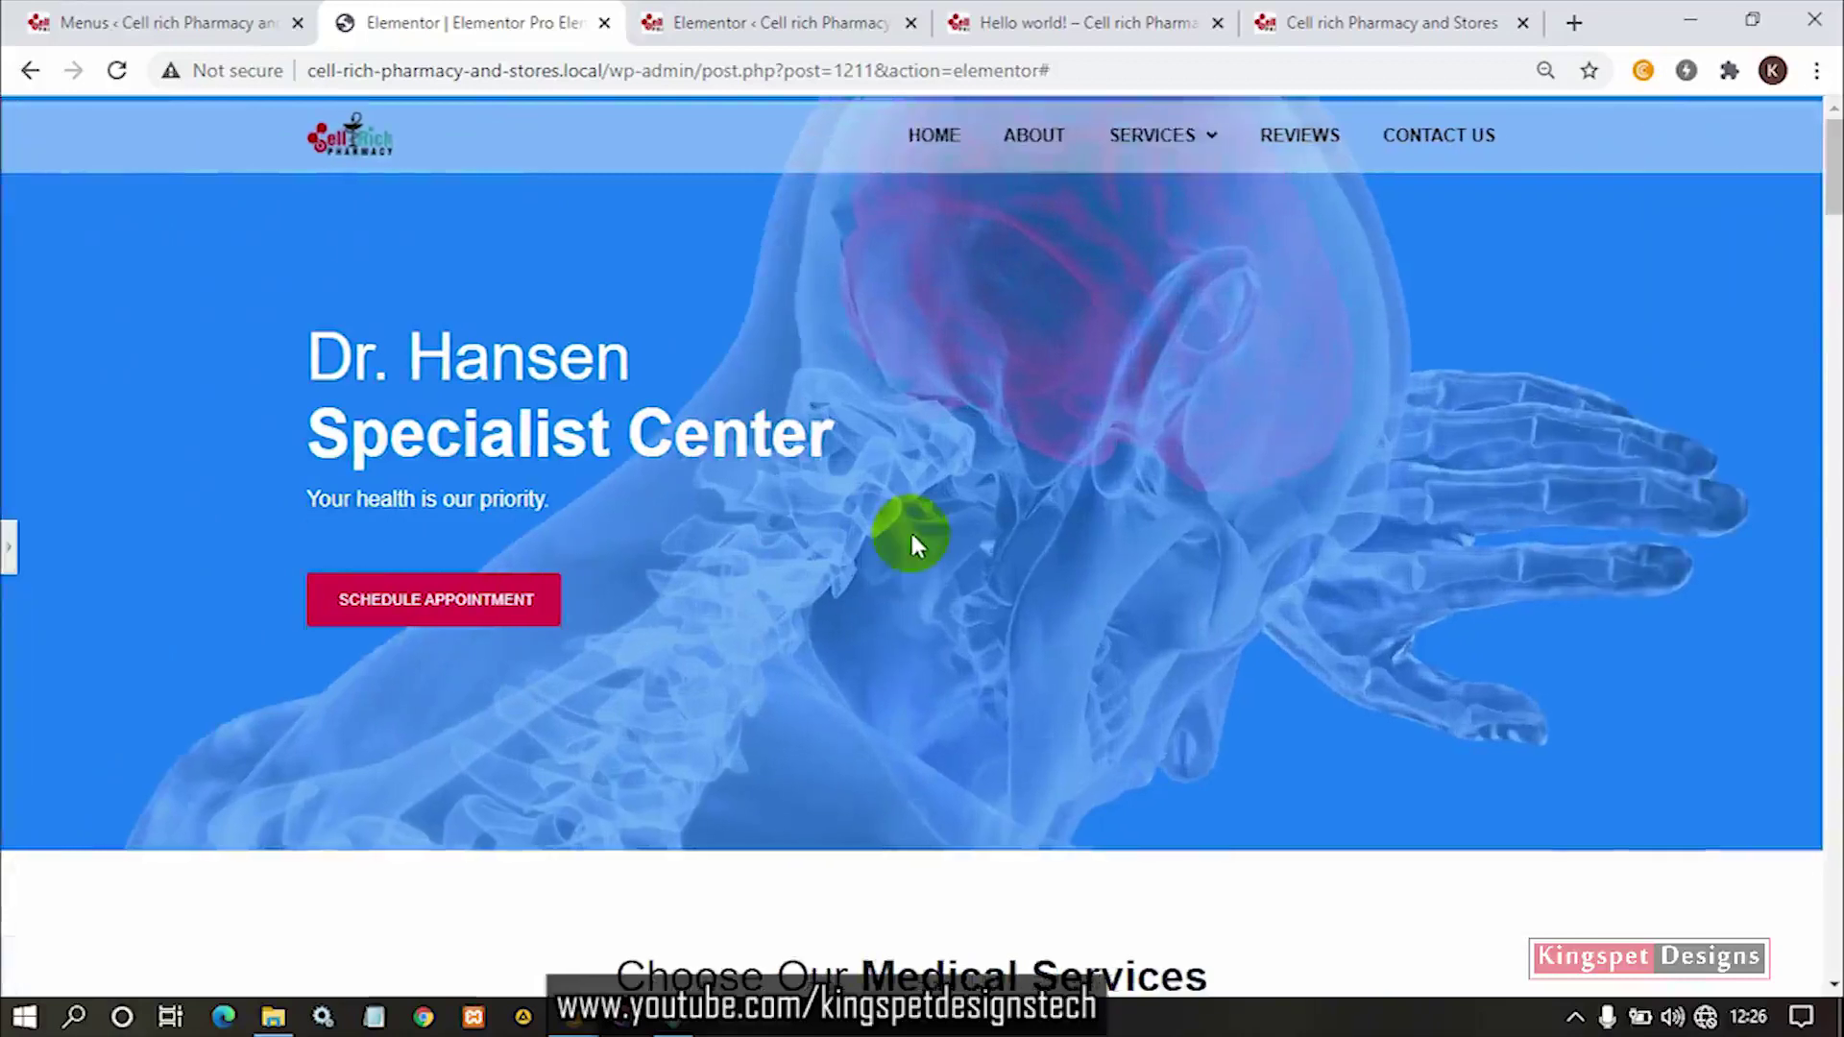
Return the header section's sticky offset to 0 and check how the header overlaps the hero section.
click(8, 546)
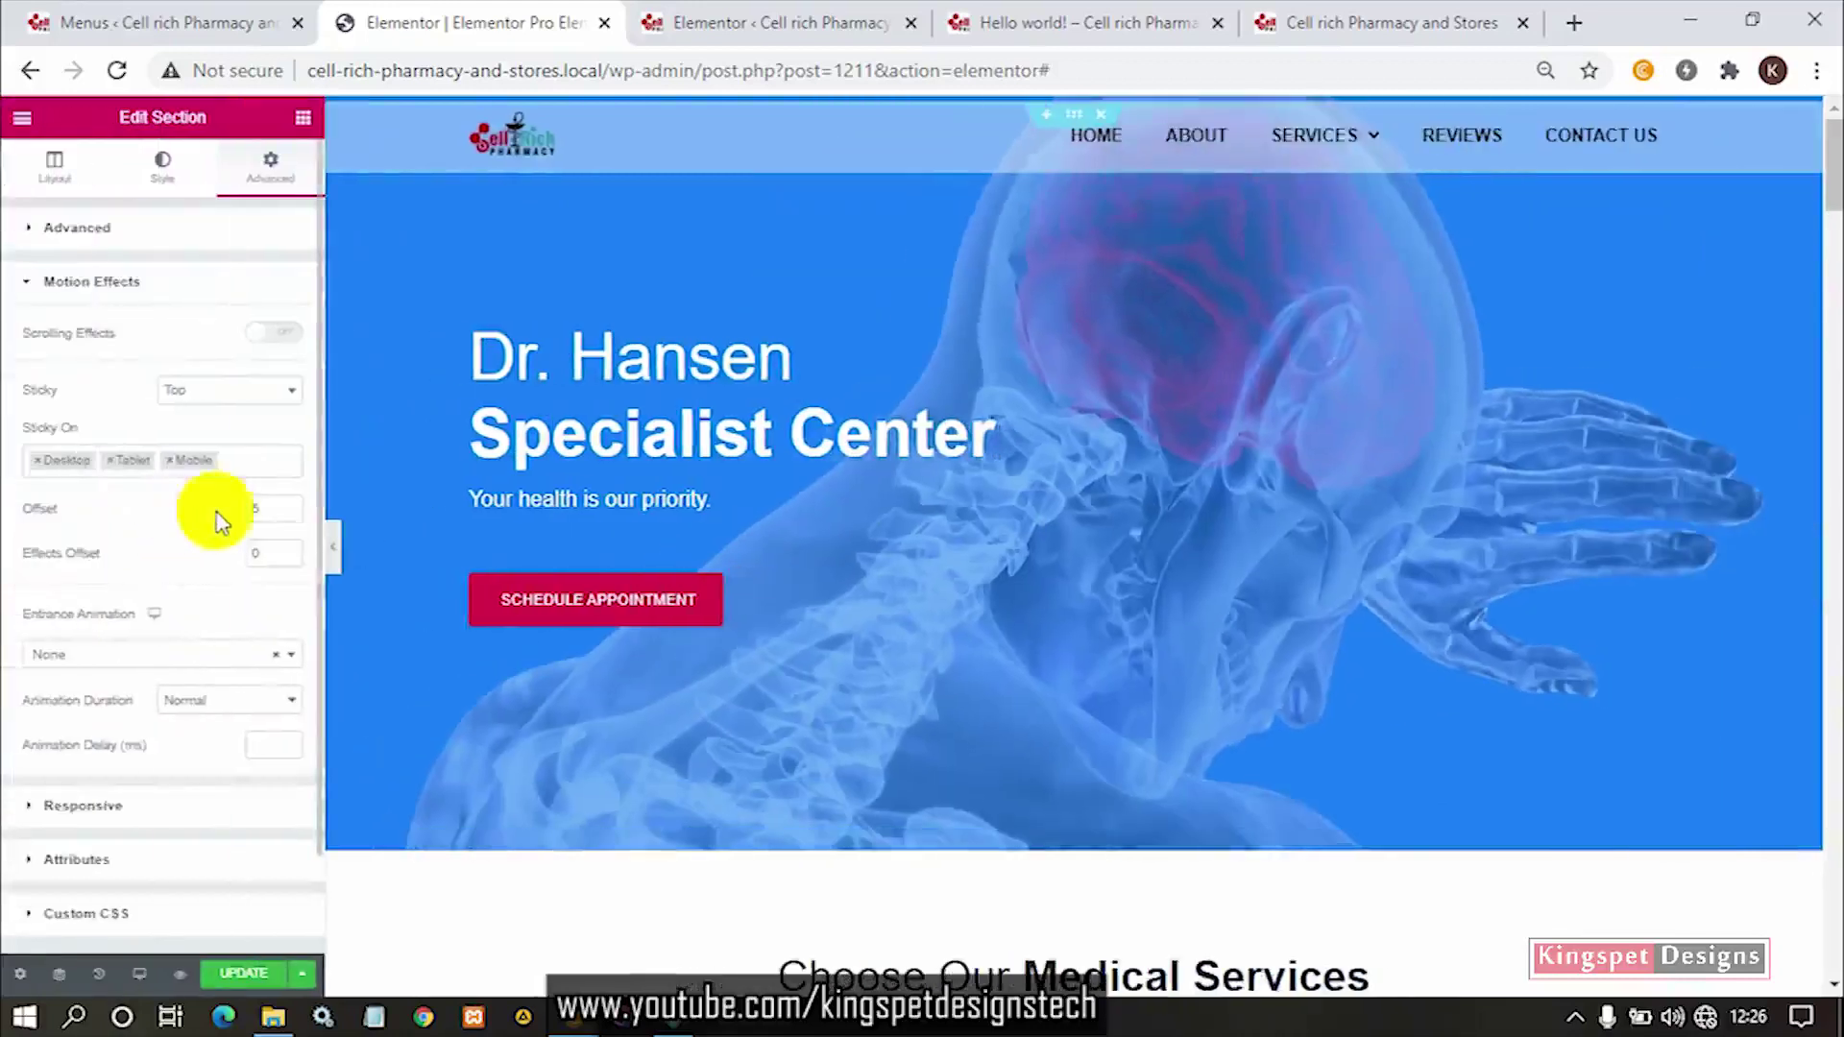
click(256, 509)
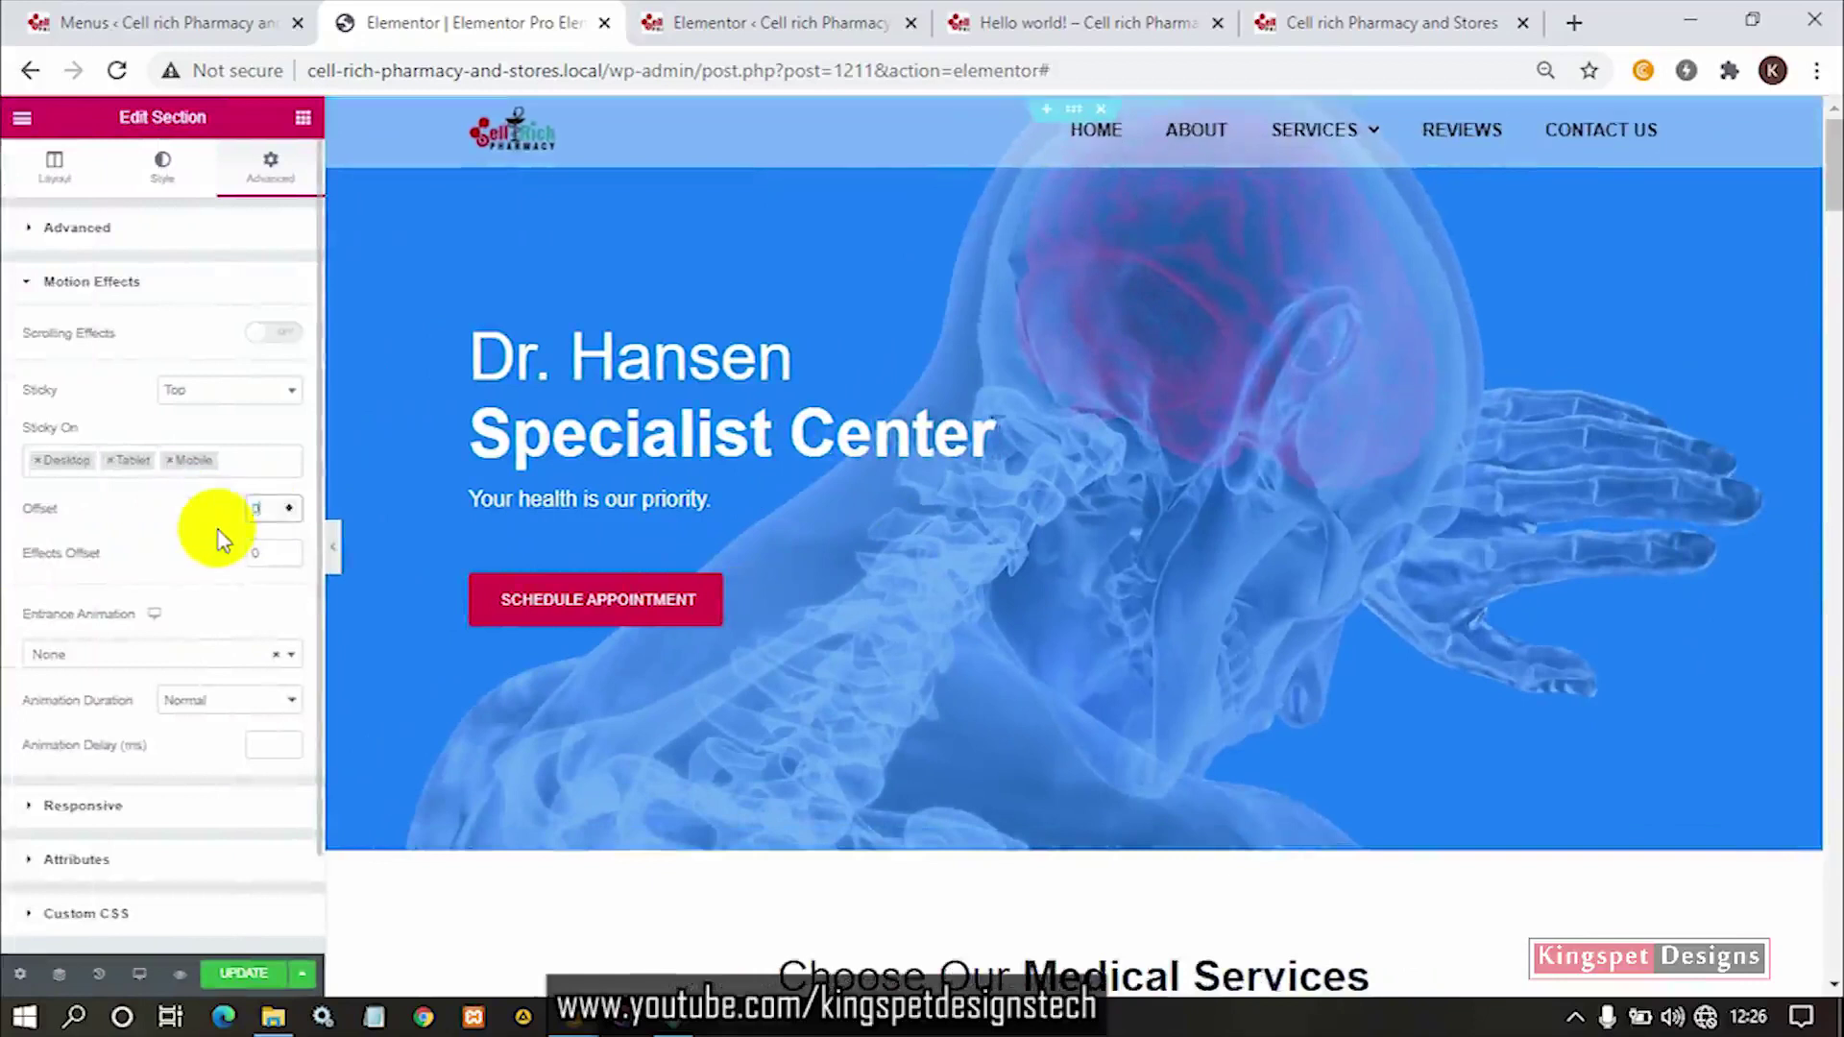
click(332, 543)
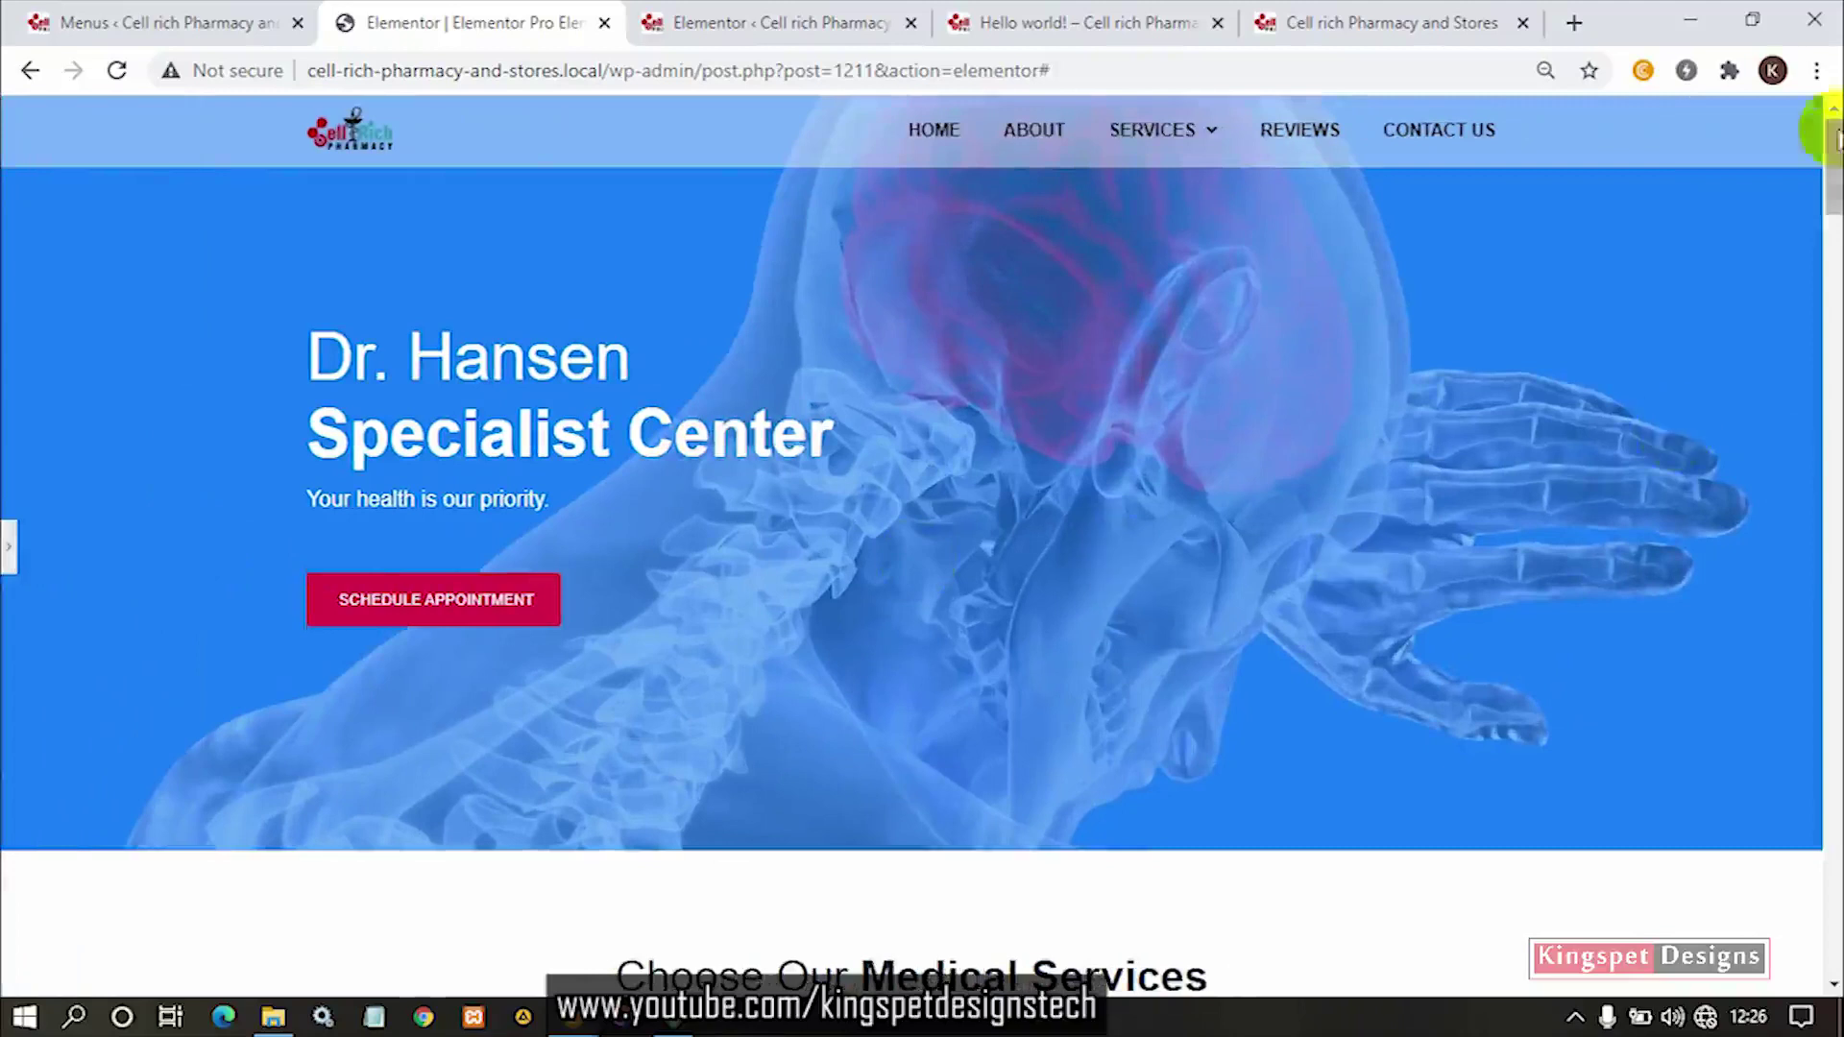
mouse_move(1828, 153)
mouse_down()
mouse_move(1833, 633)
mouse_move(1830, 125)
mouse_up()
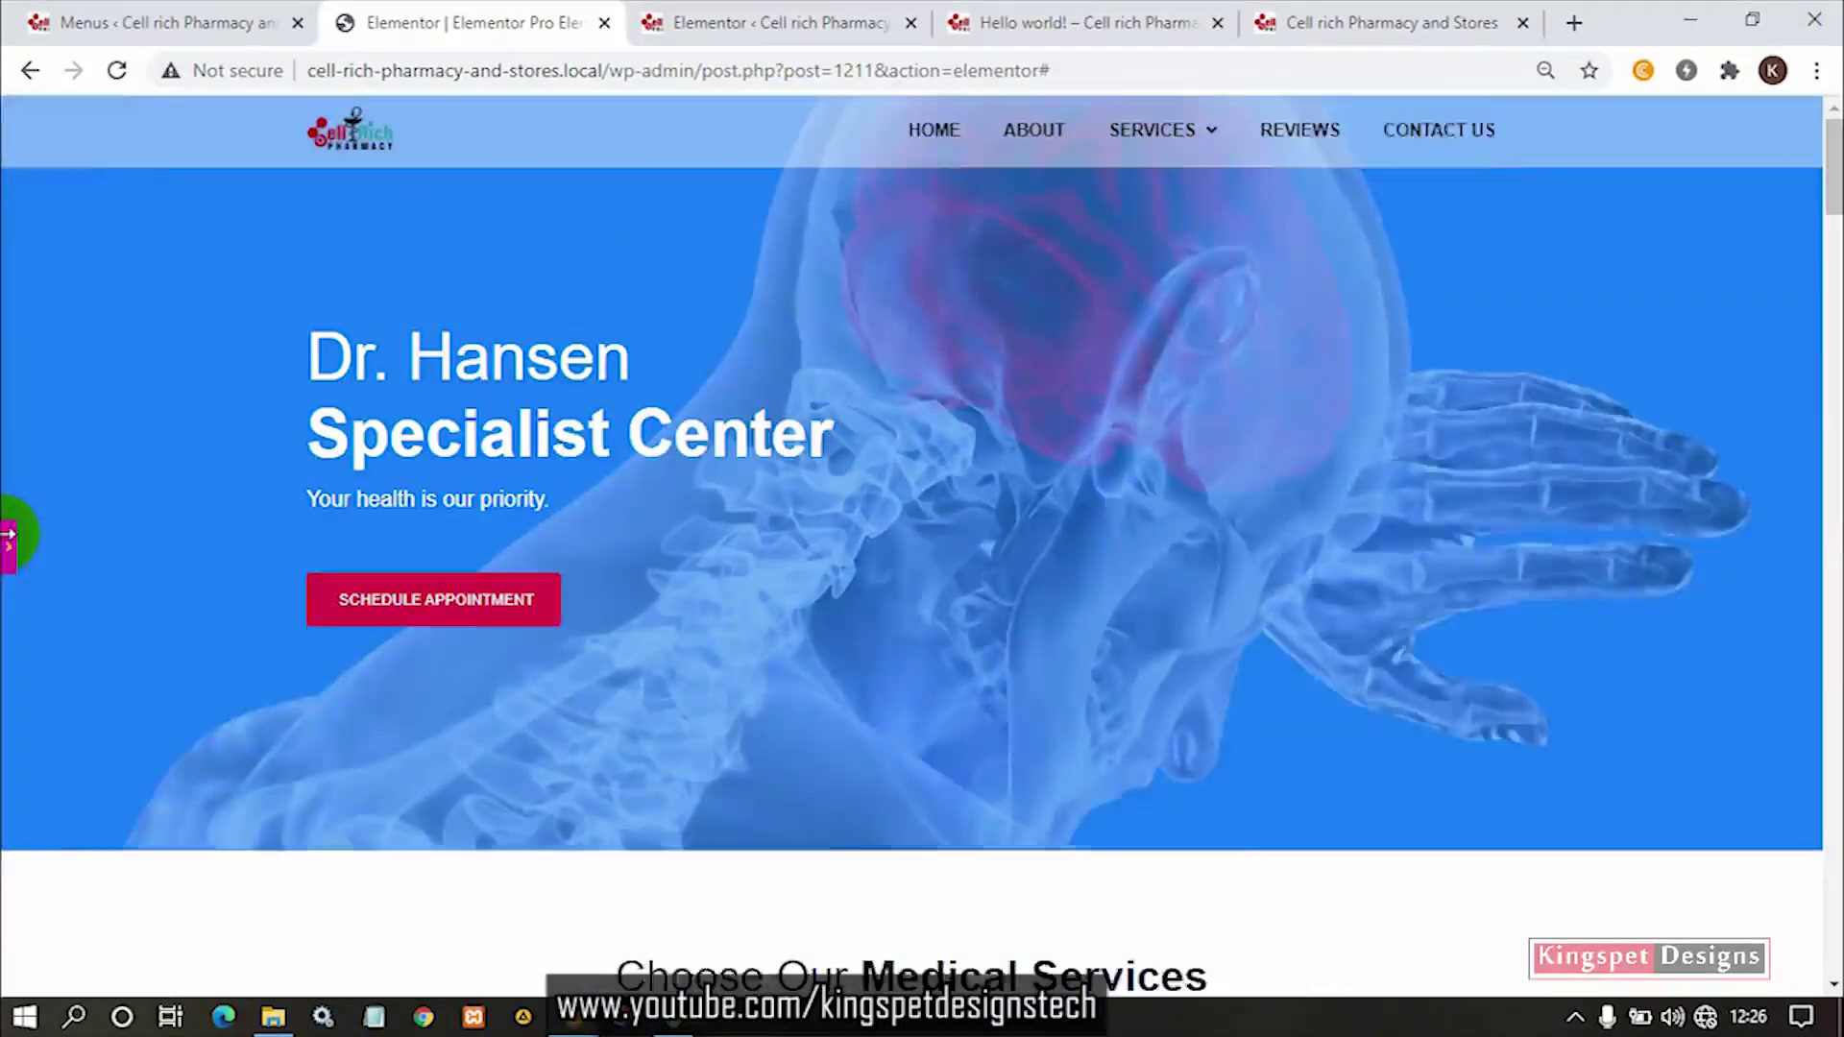
click(7, 545)
click(330, 461)
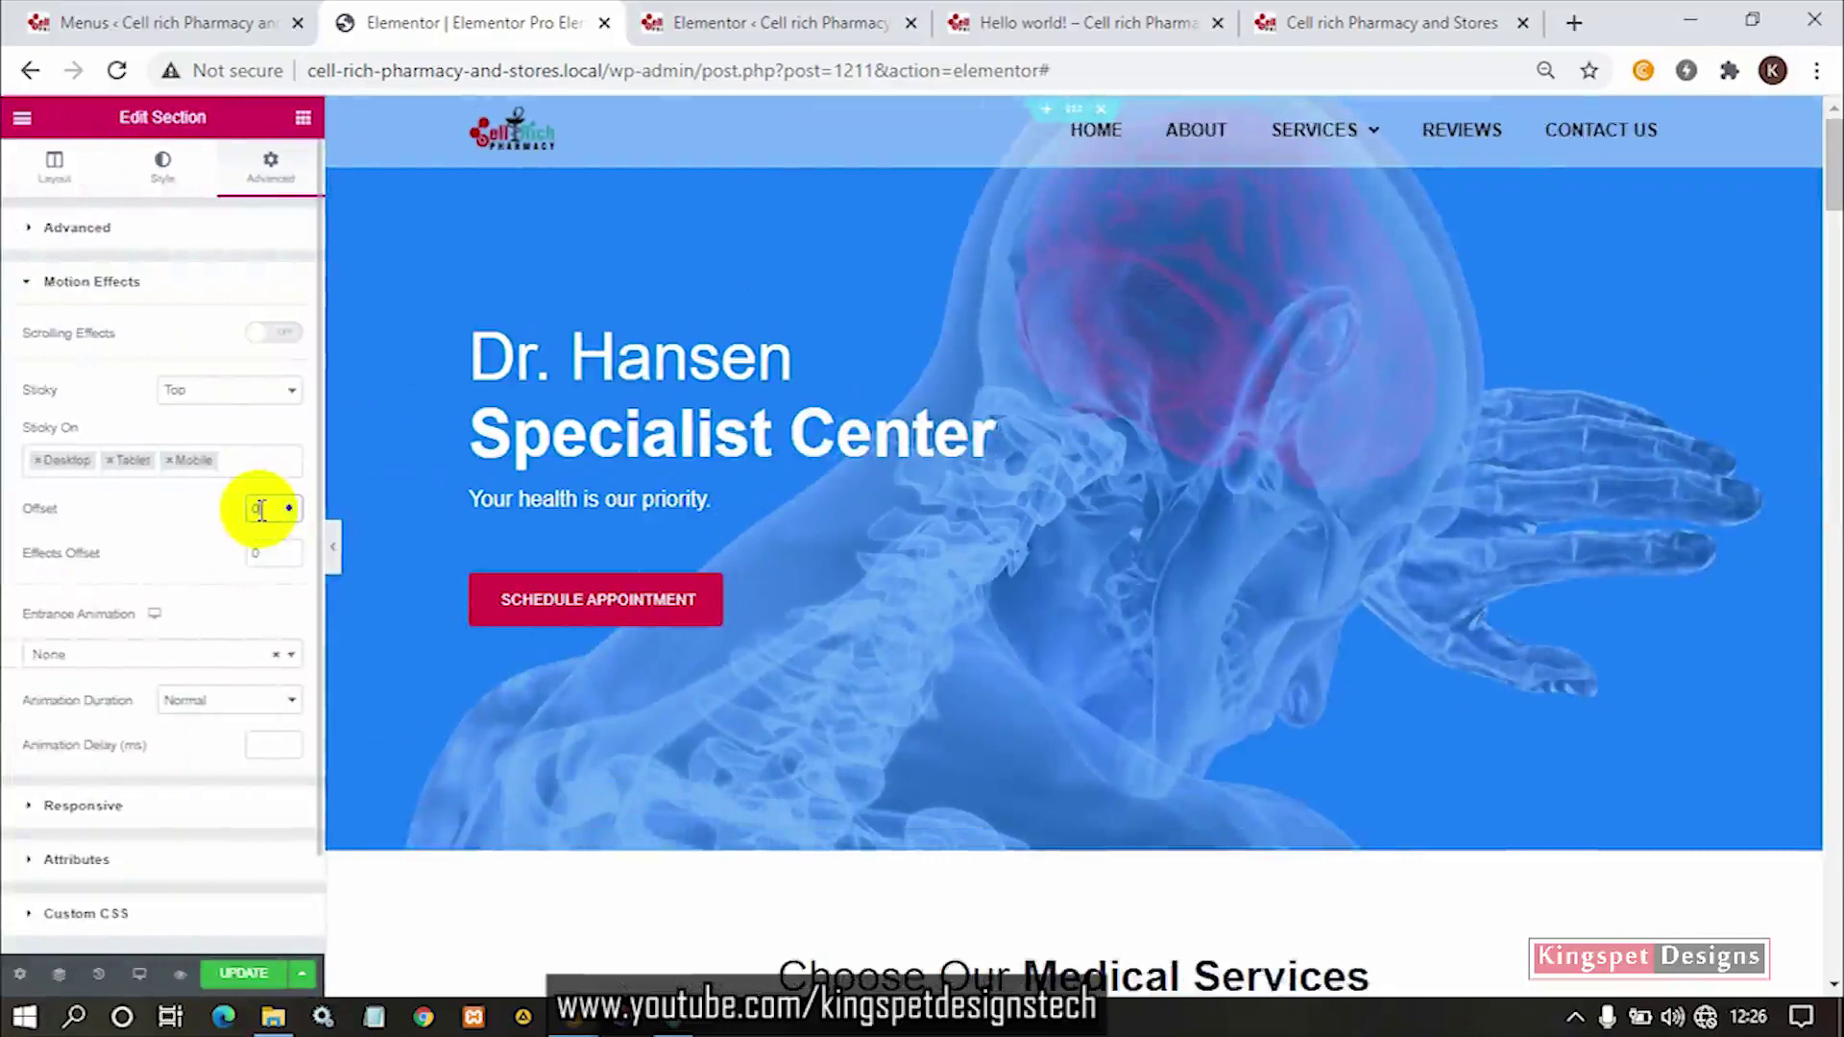
click(85, 280)
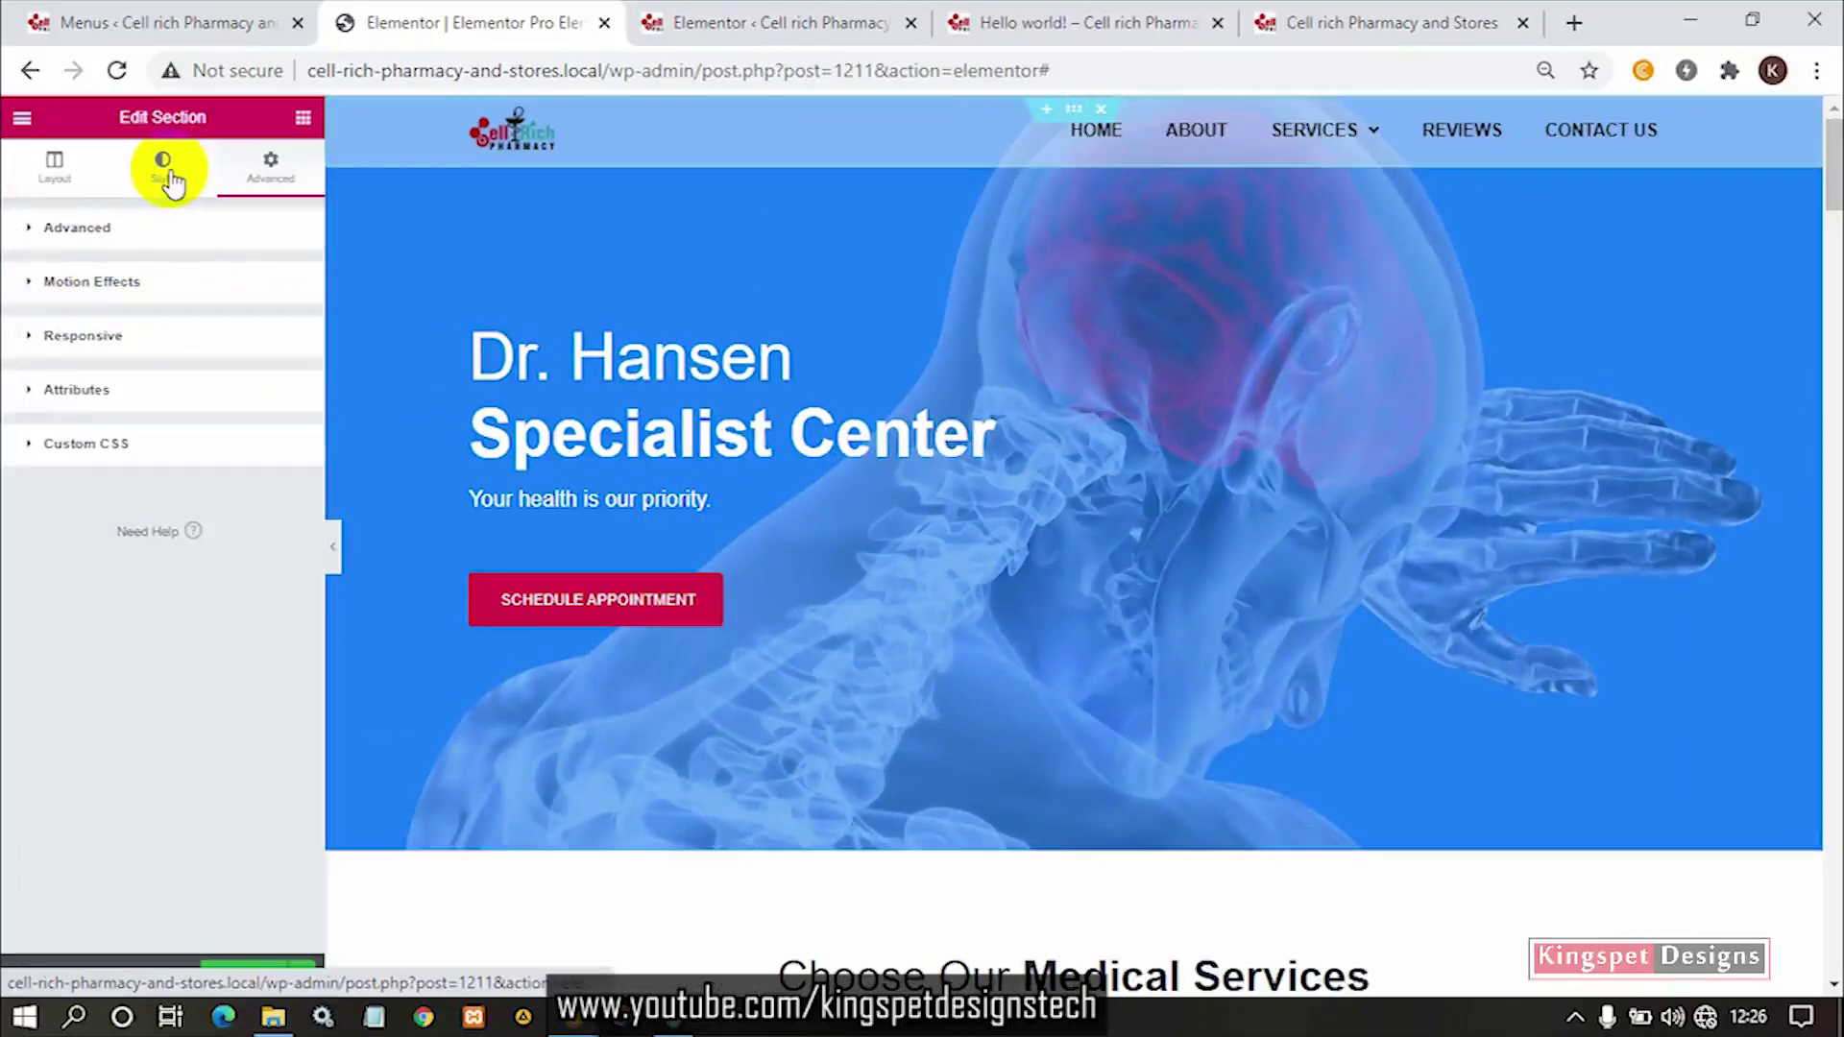
Set the logo image's width to 45% and check the sticky header over the page with the settings panel hidden.
click(620, 134)
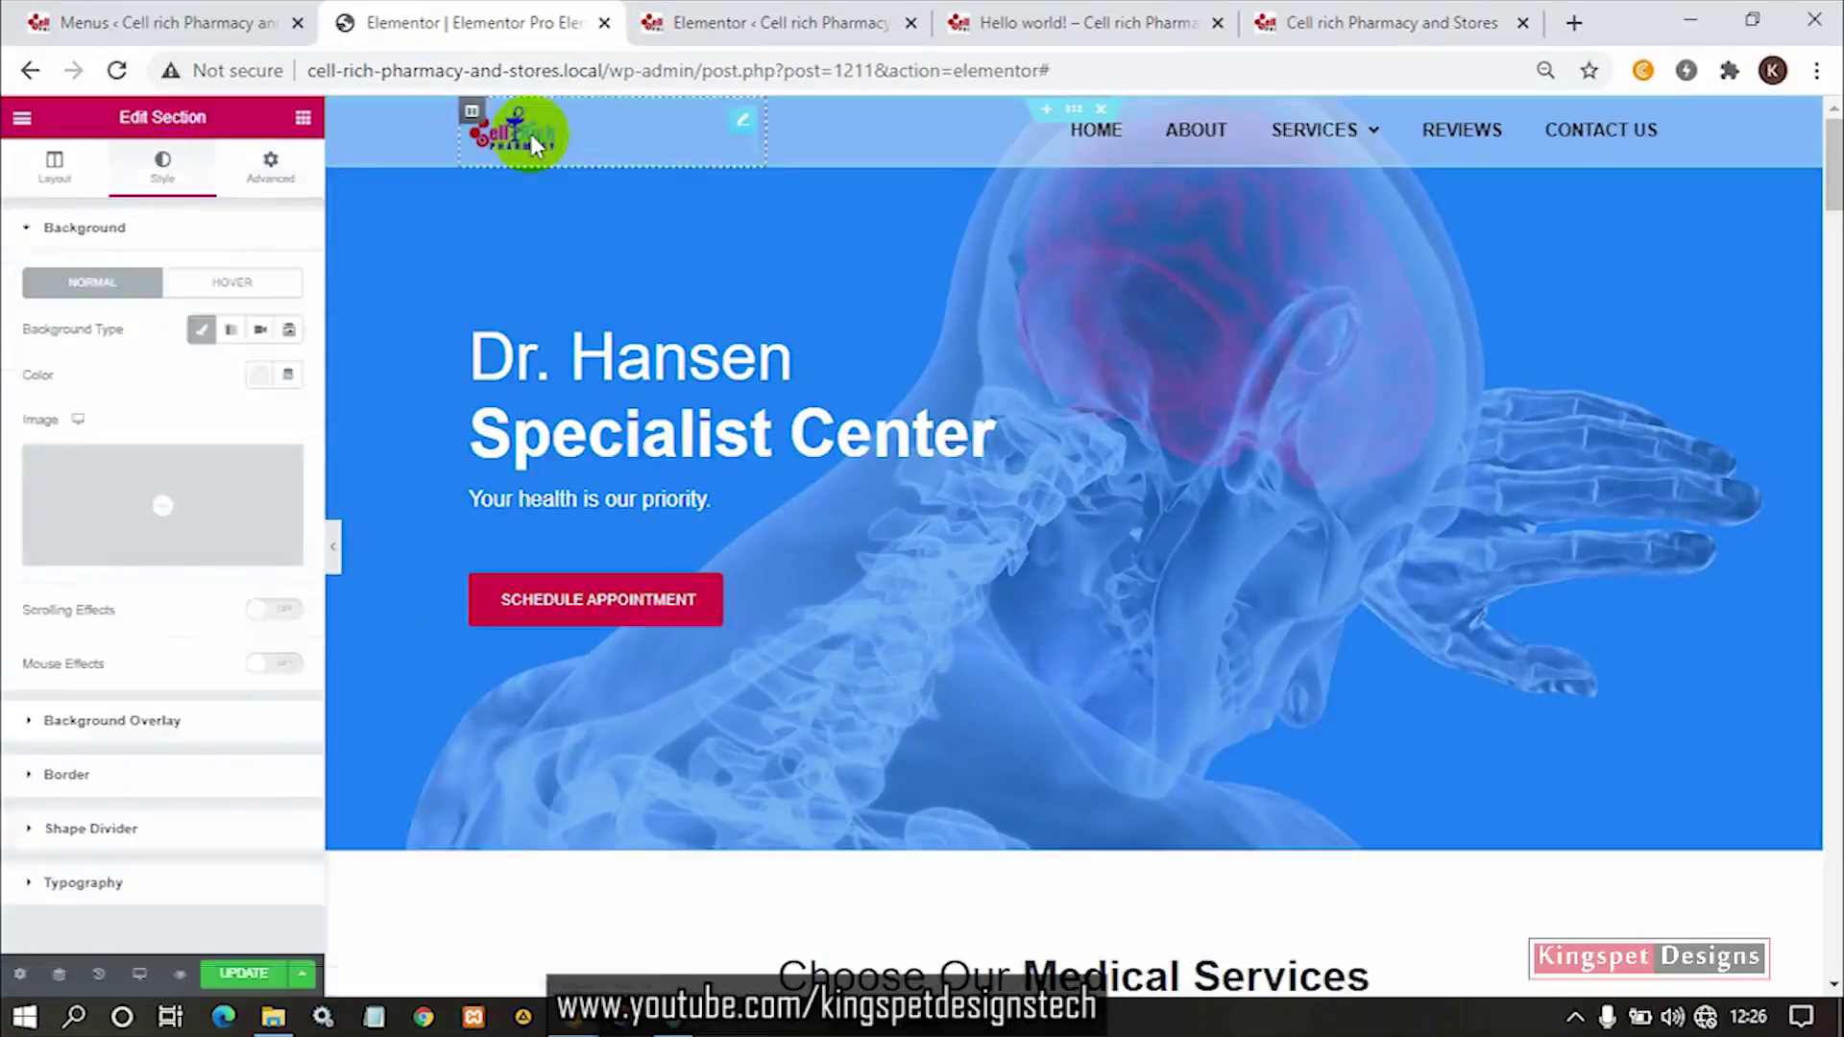
click(531, 135)
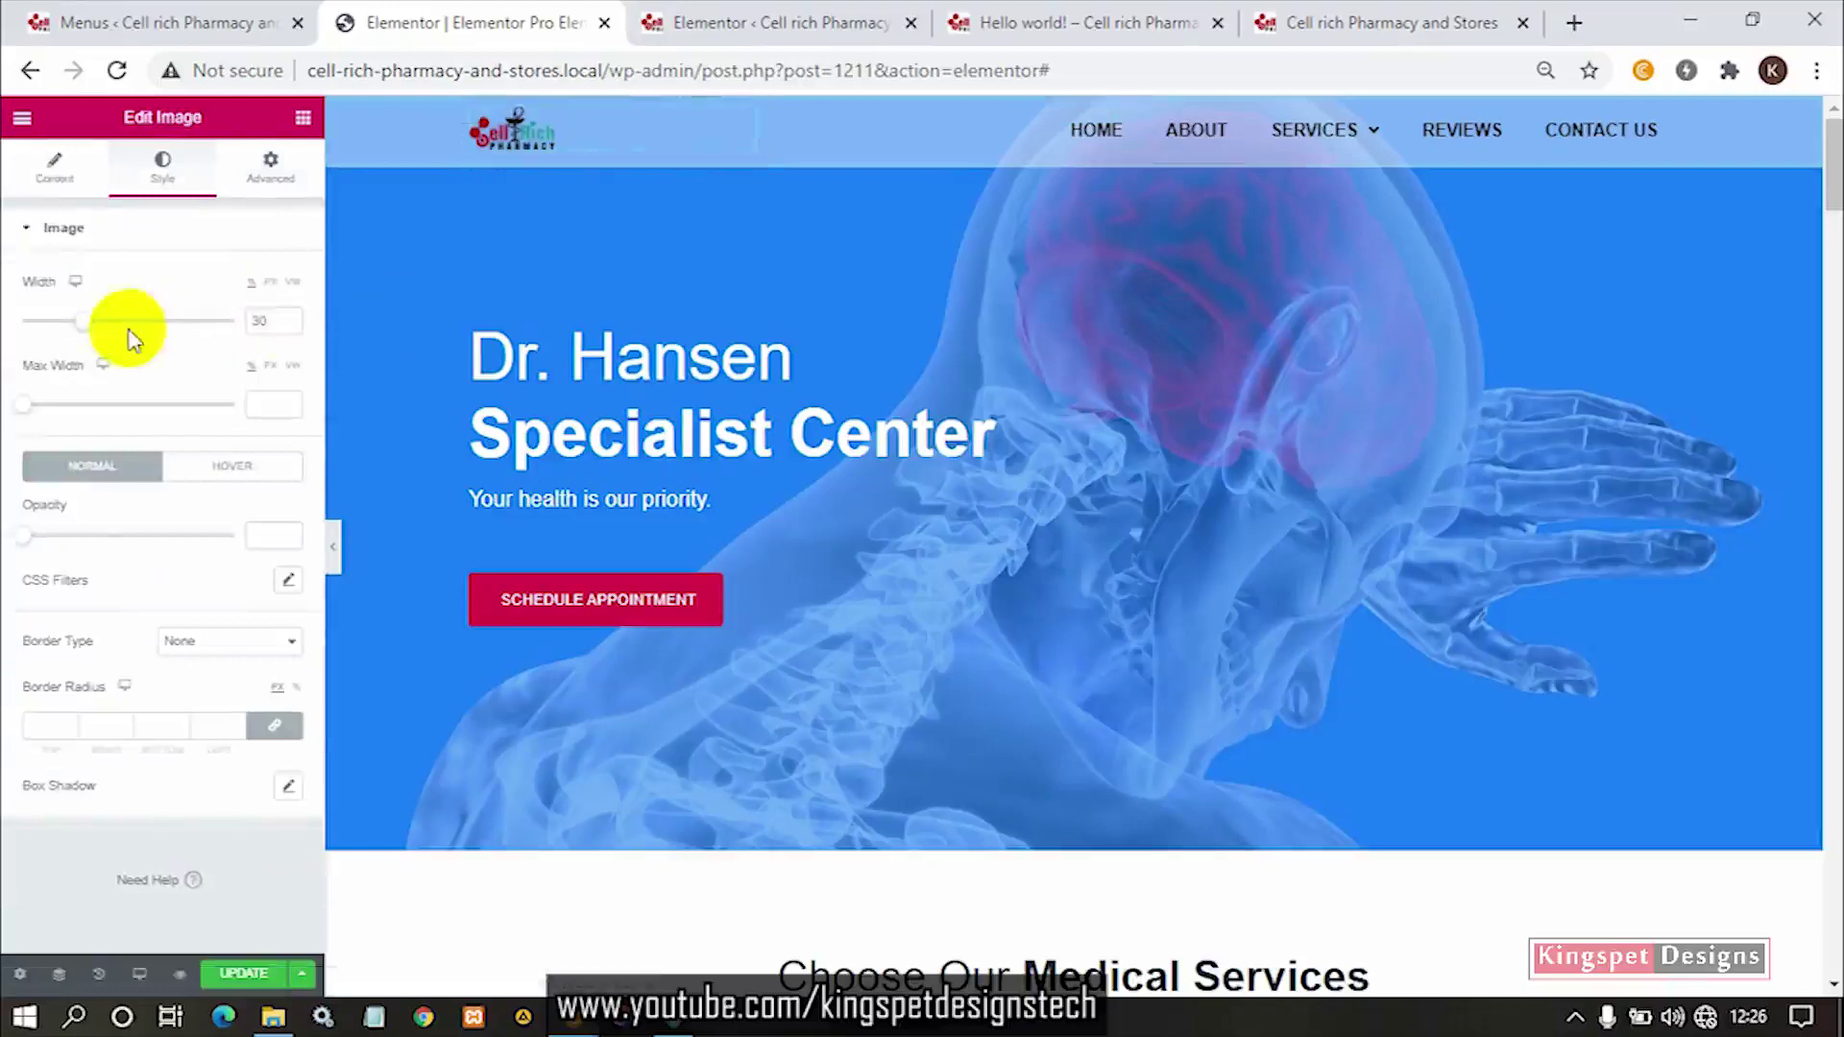
drag(251, 321, 243, 348)
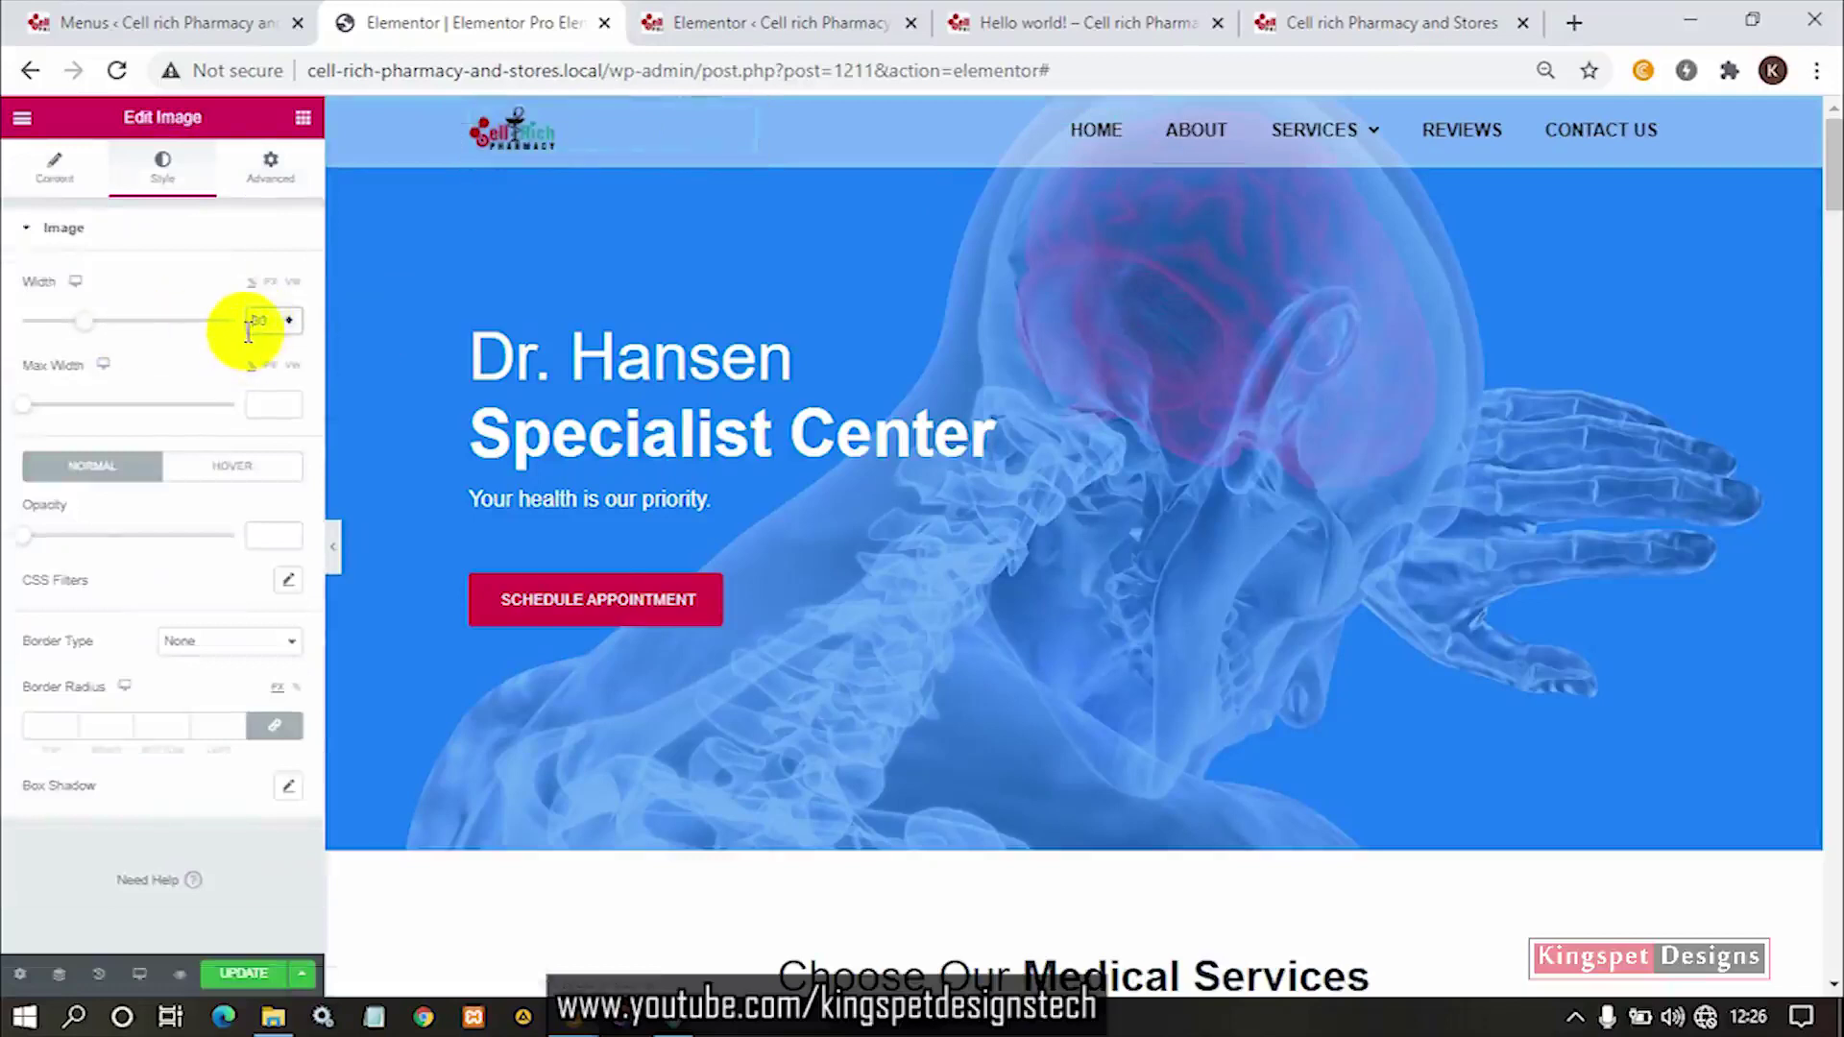
text(4)
key(Delete)
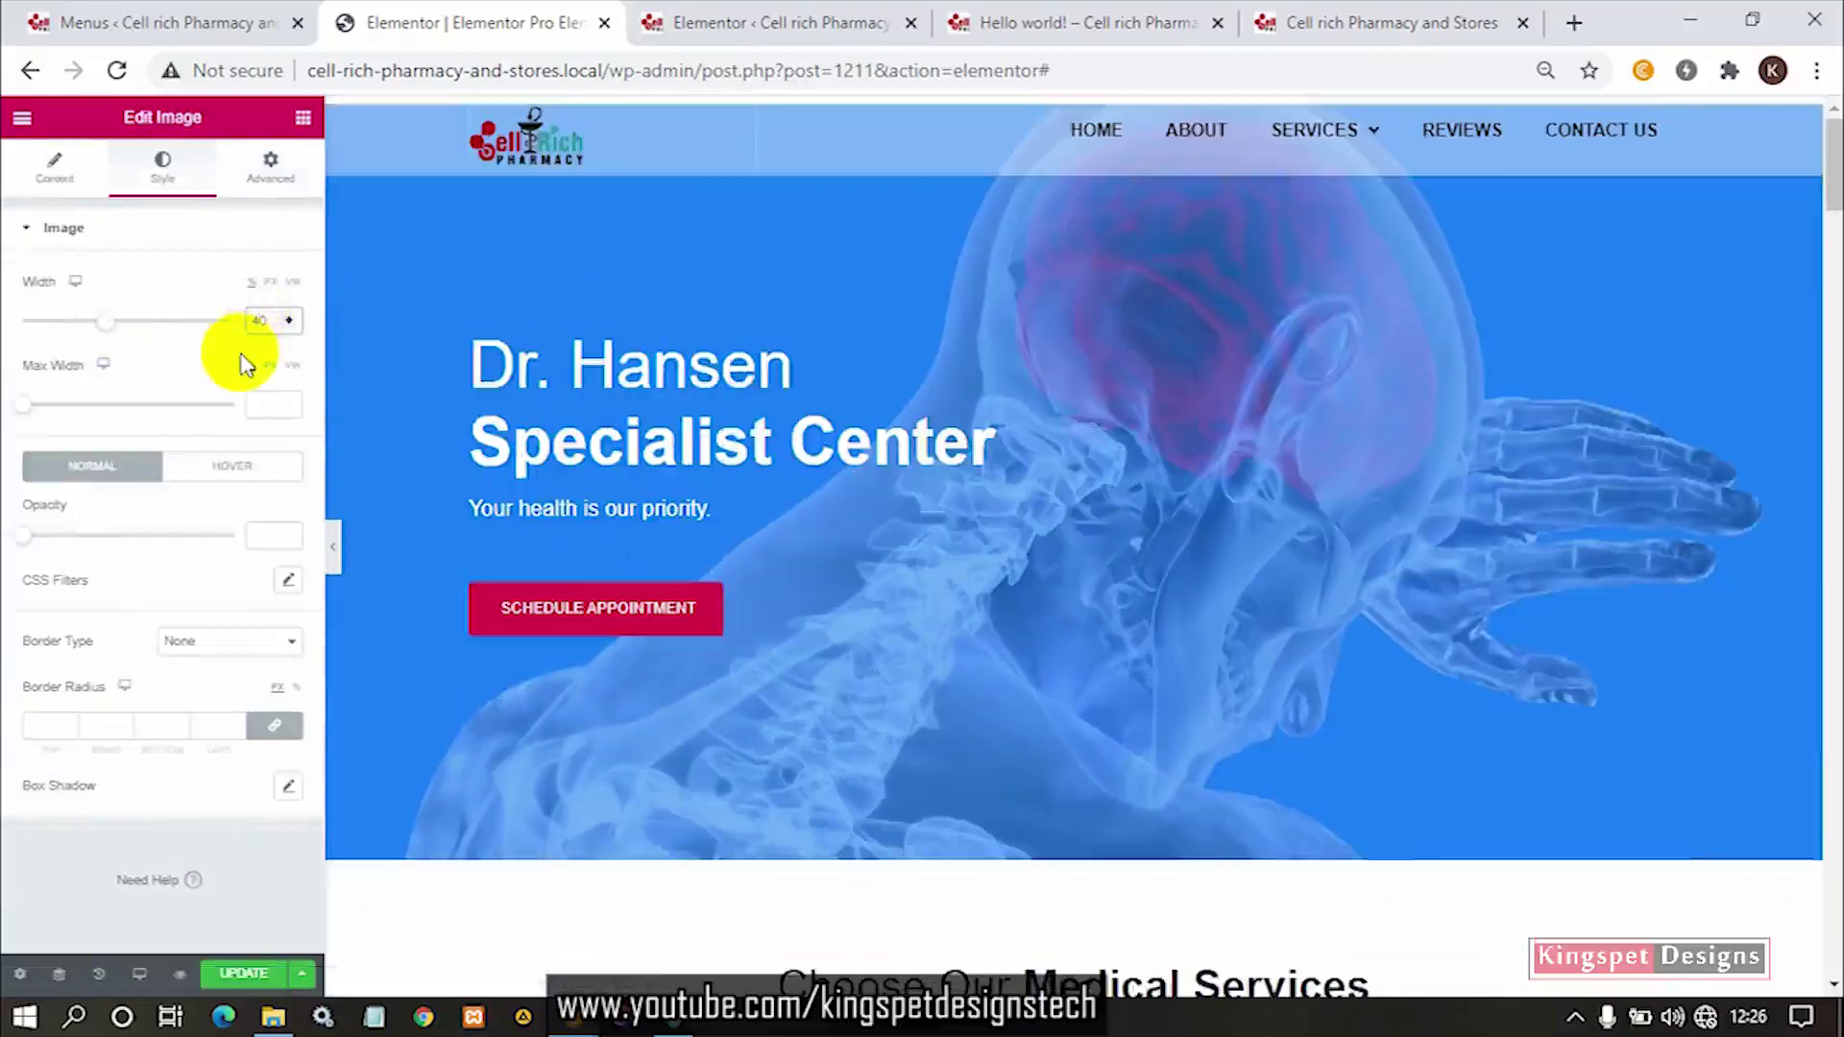
click(291, 319)
click(291, 319)
click(291, 319)
click(290, 318)
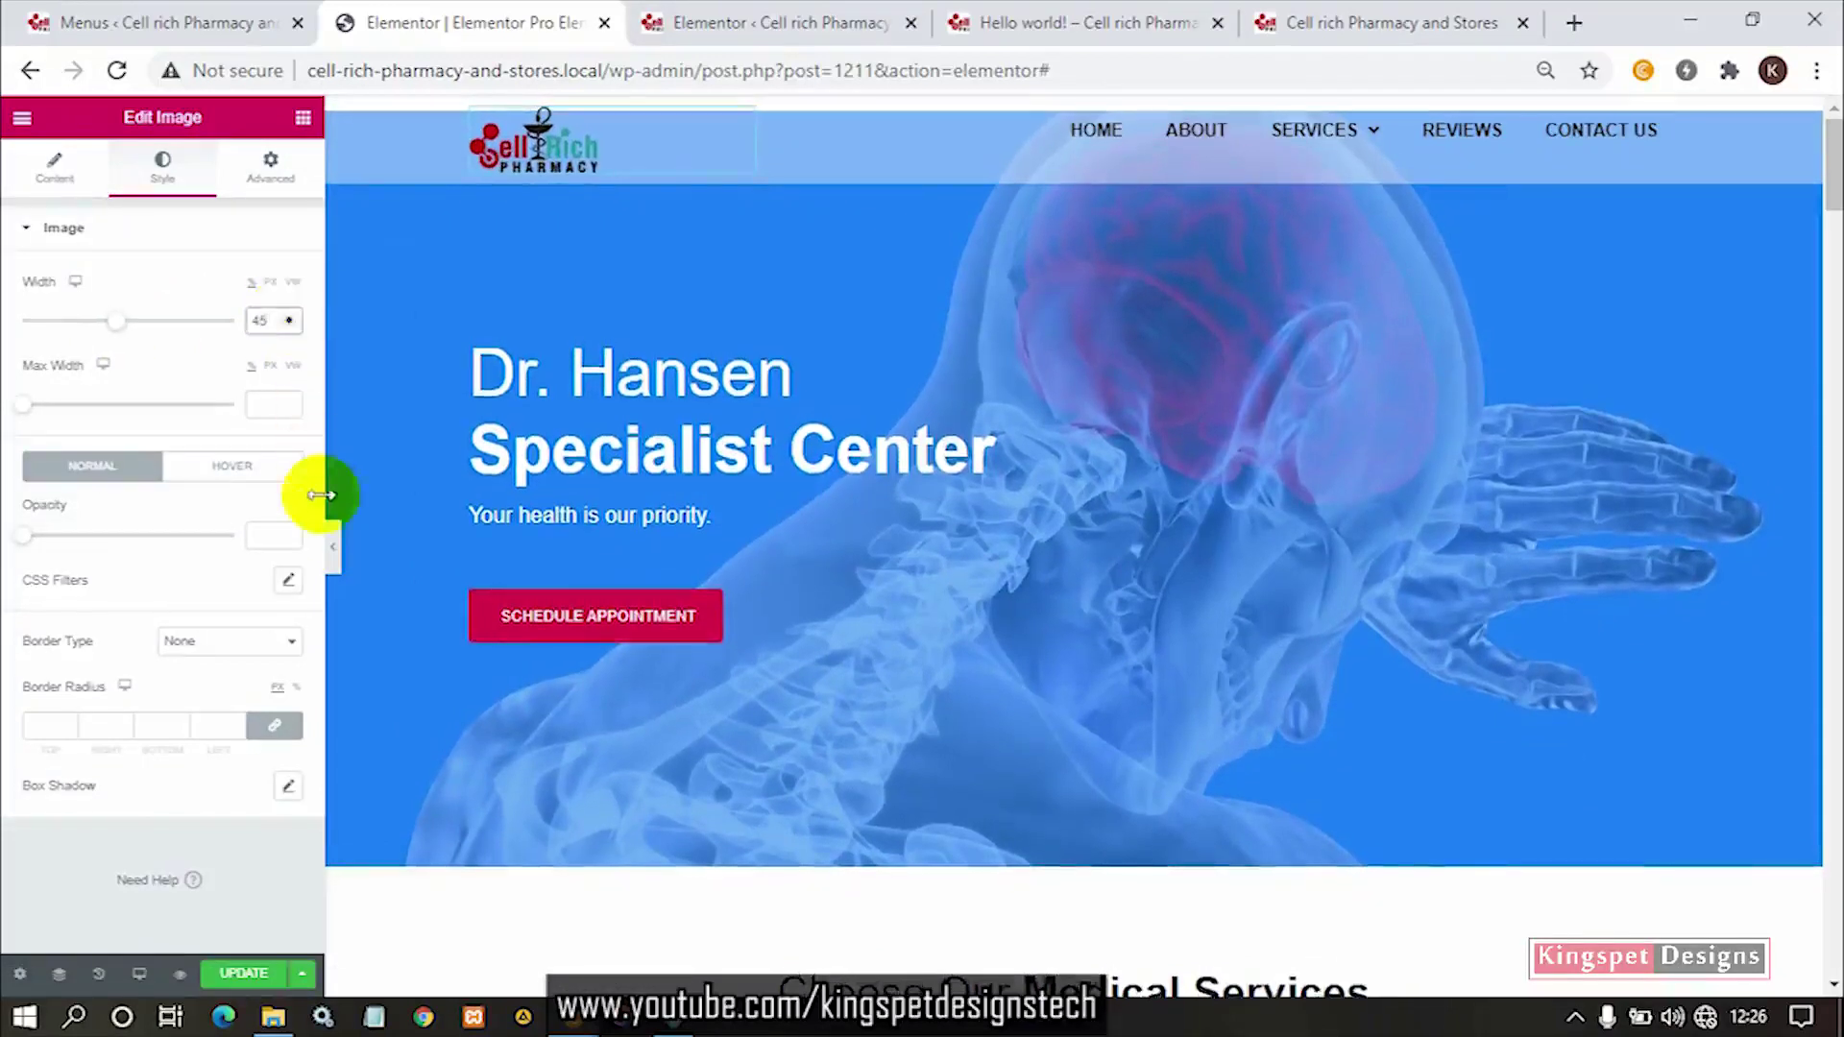
click(332, 549)
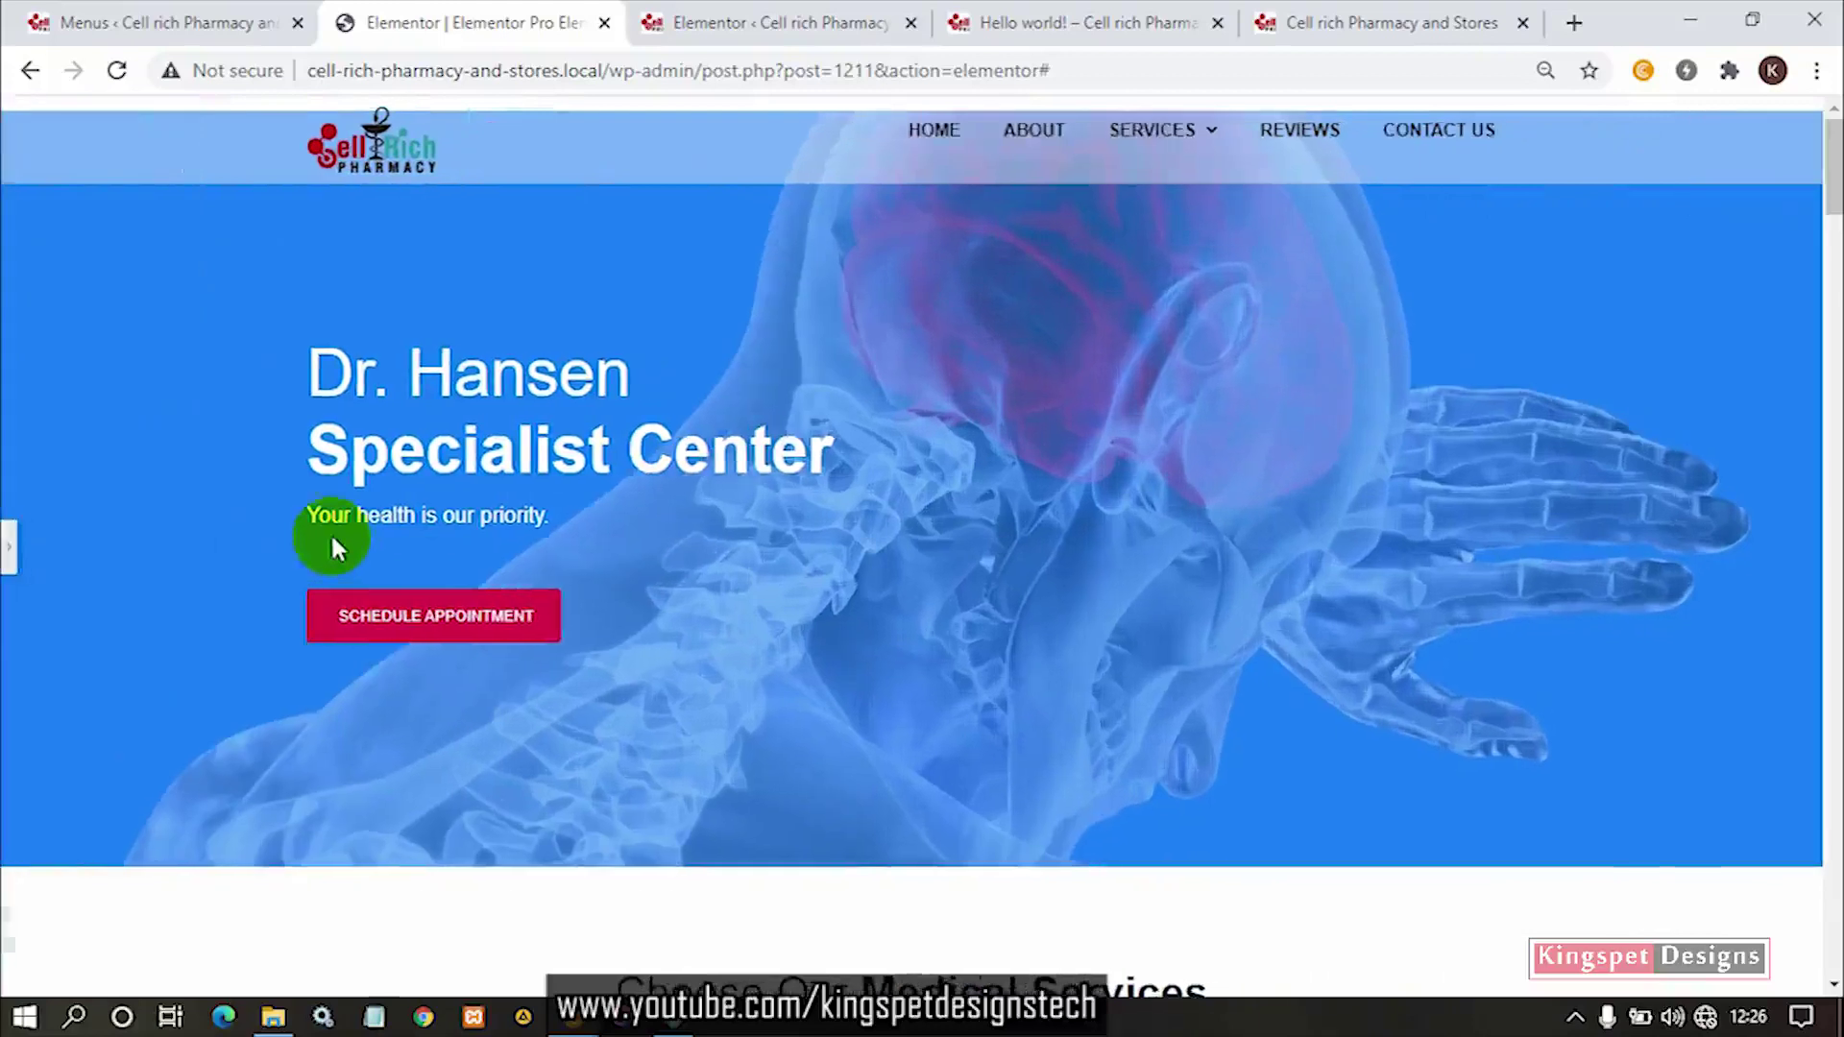
scroll(1034, 425, down, 3)
scroll(1035, 425, up, 3)
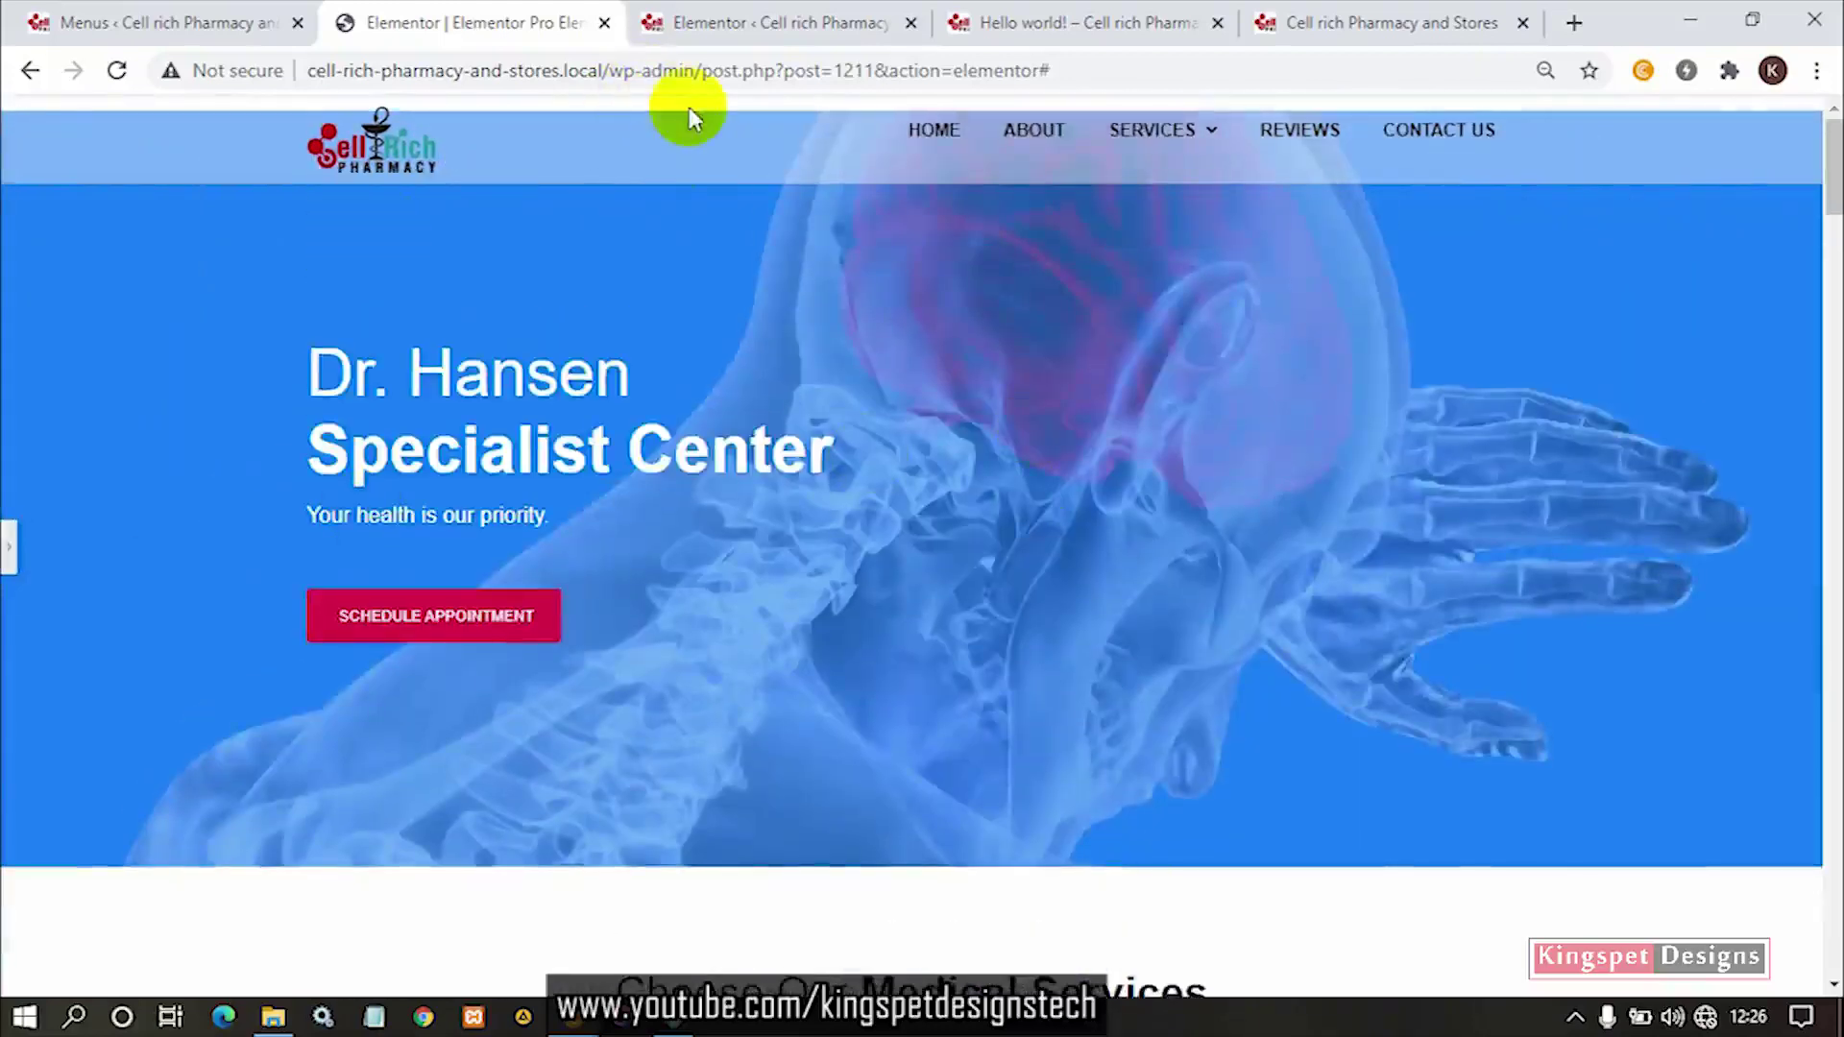
Raise the header section's sticky offset to 11 and check the header over the scrolling page with the settings panel hidden.
click(10, 544)
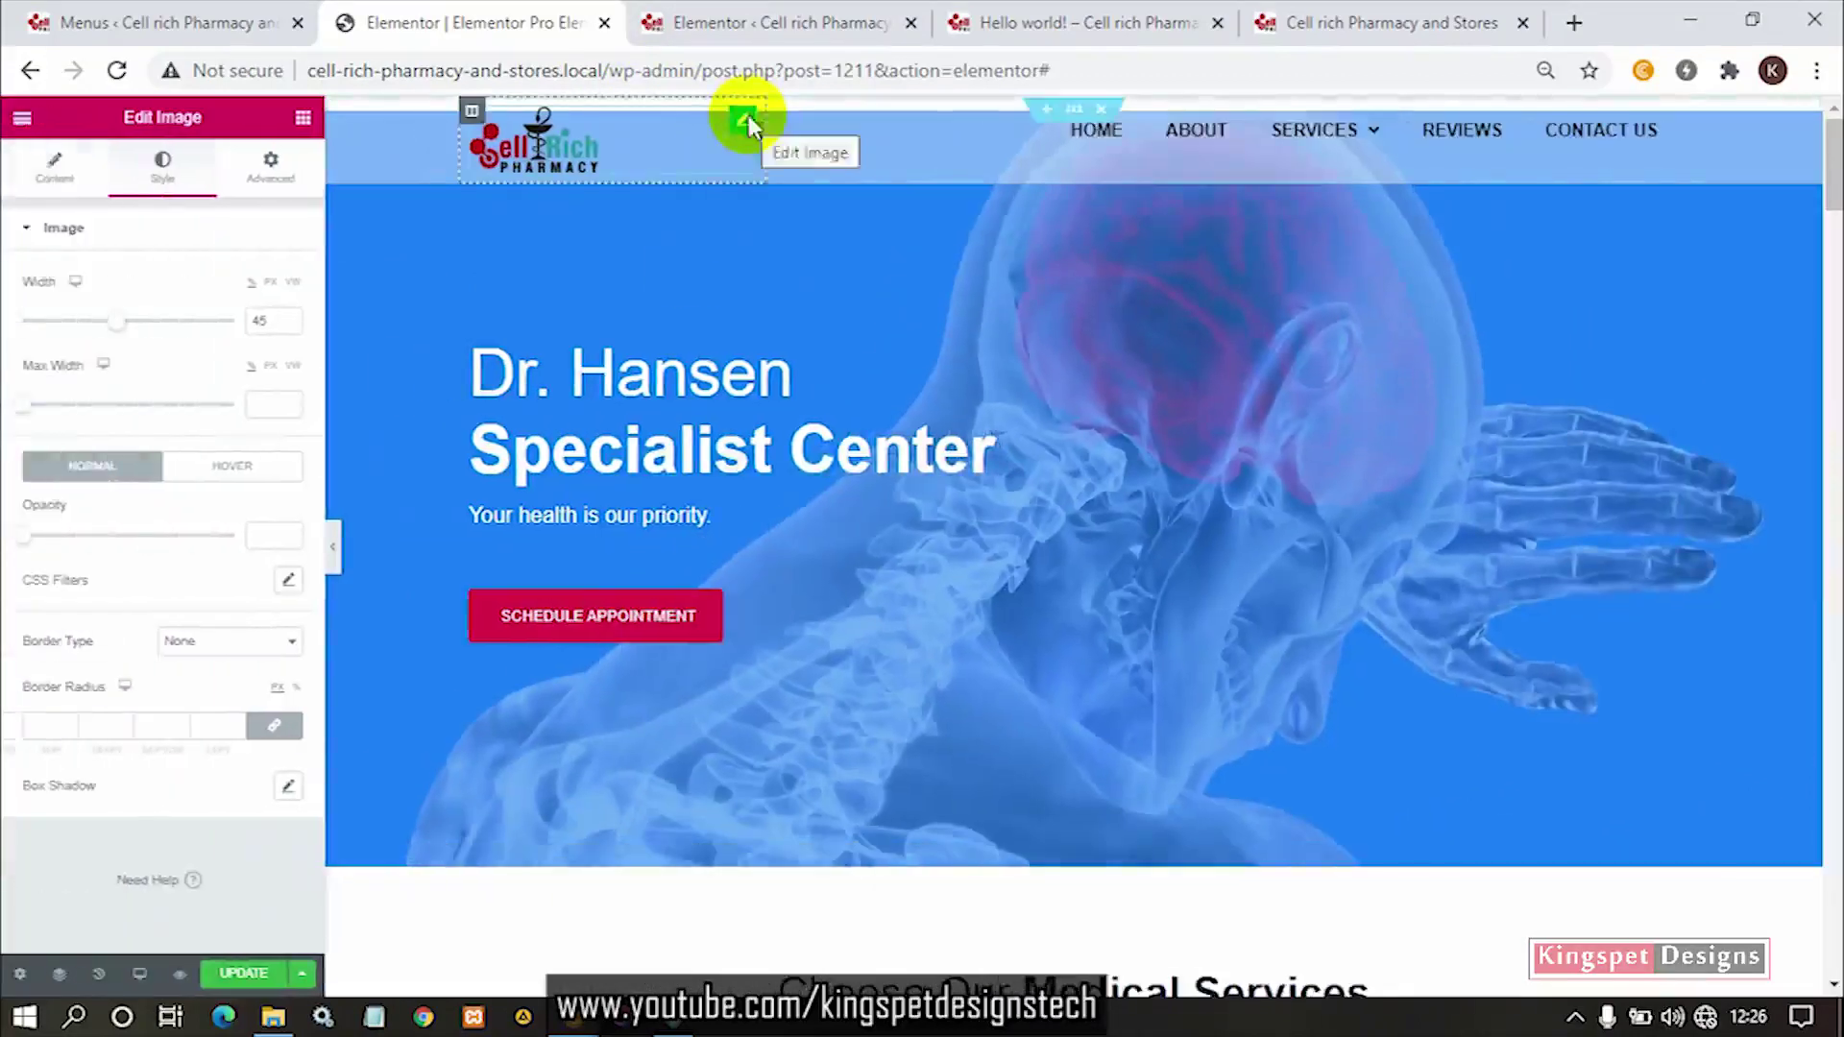
click(1072, 113)
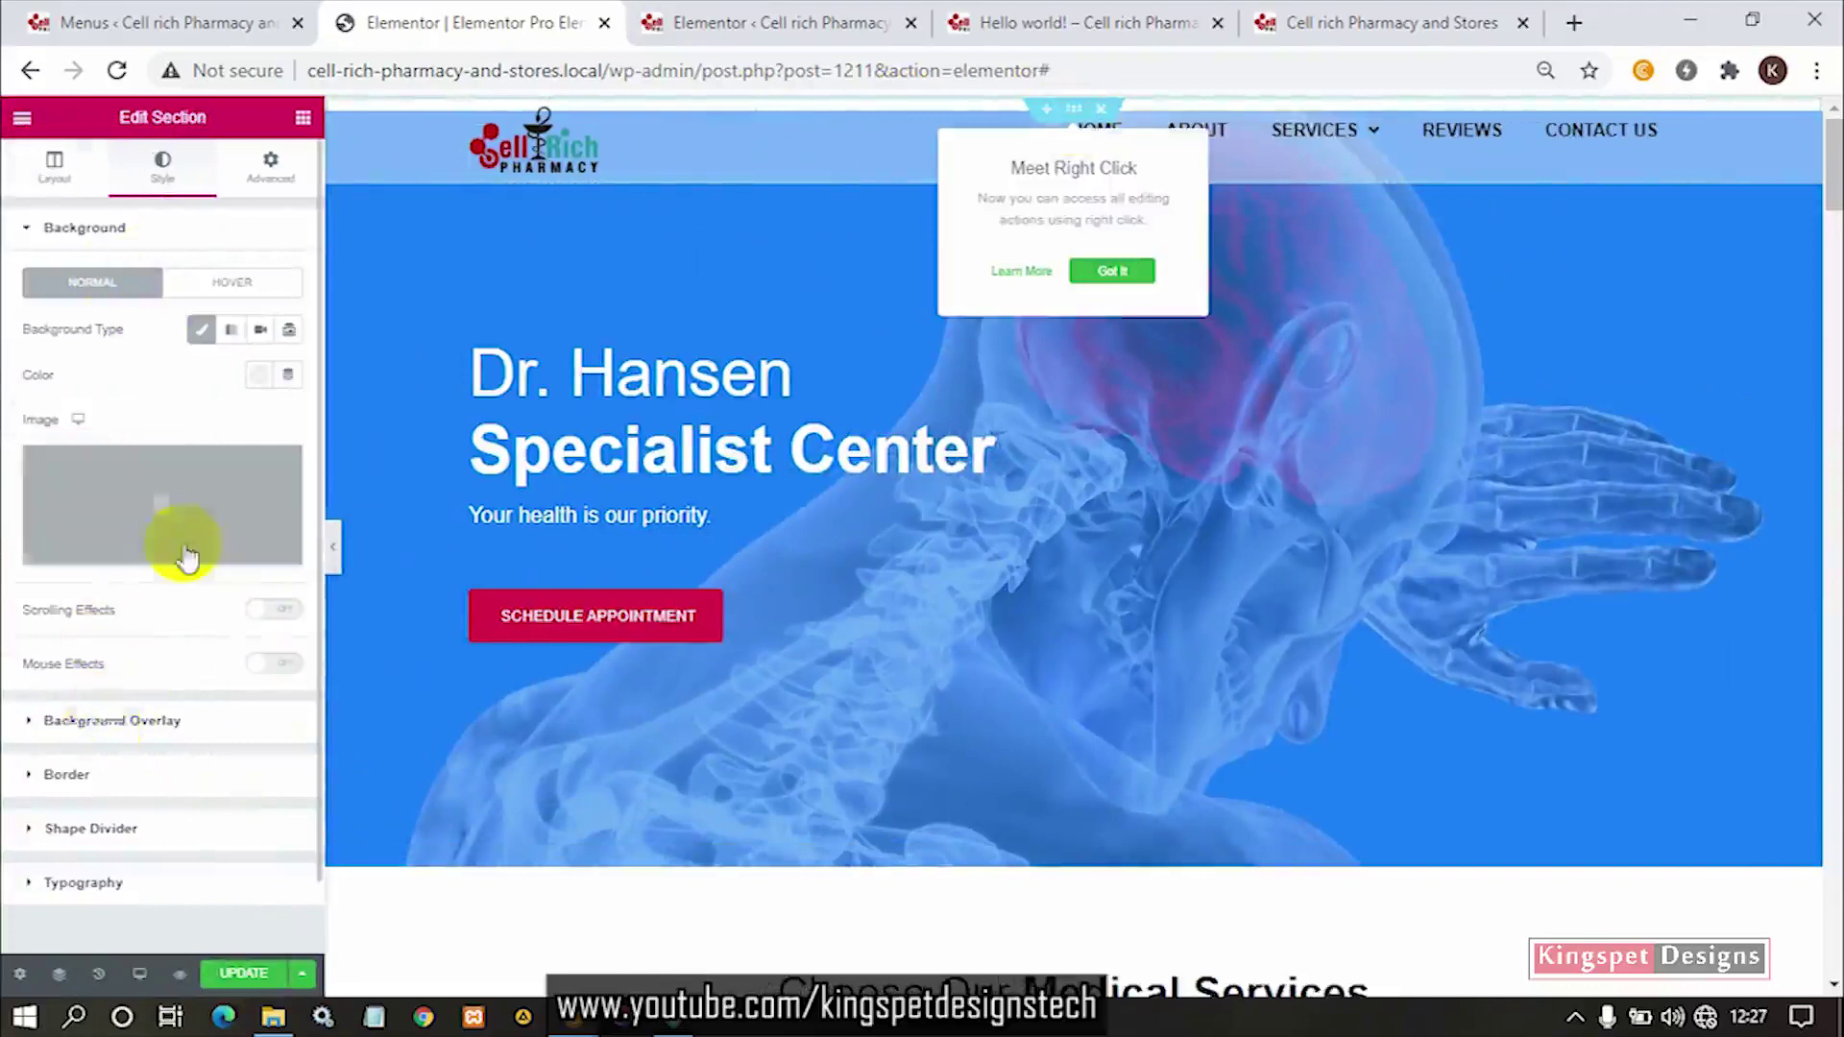
click(258, 178)
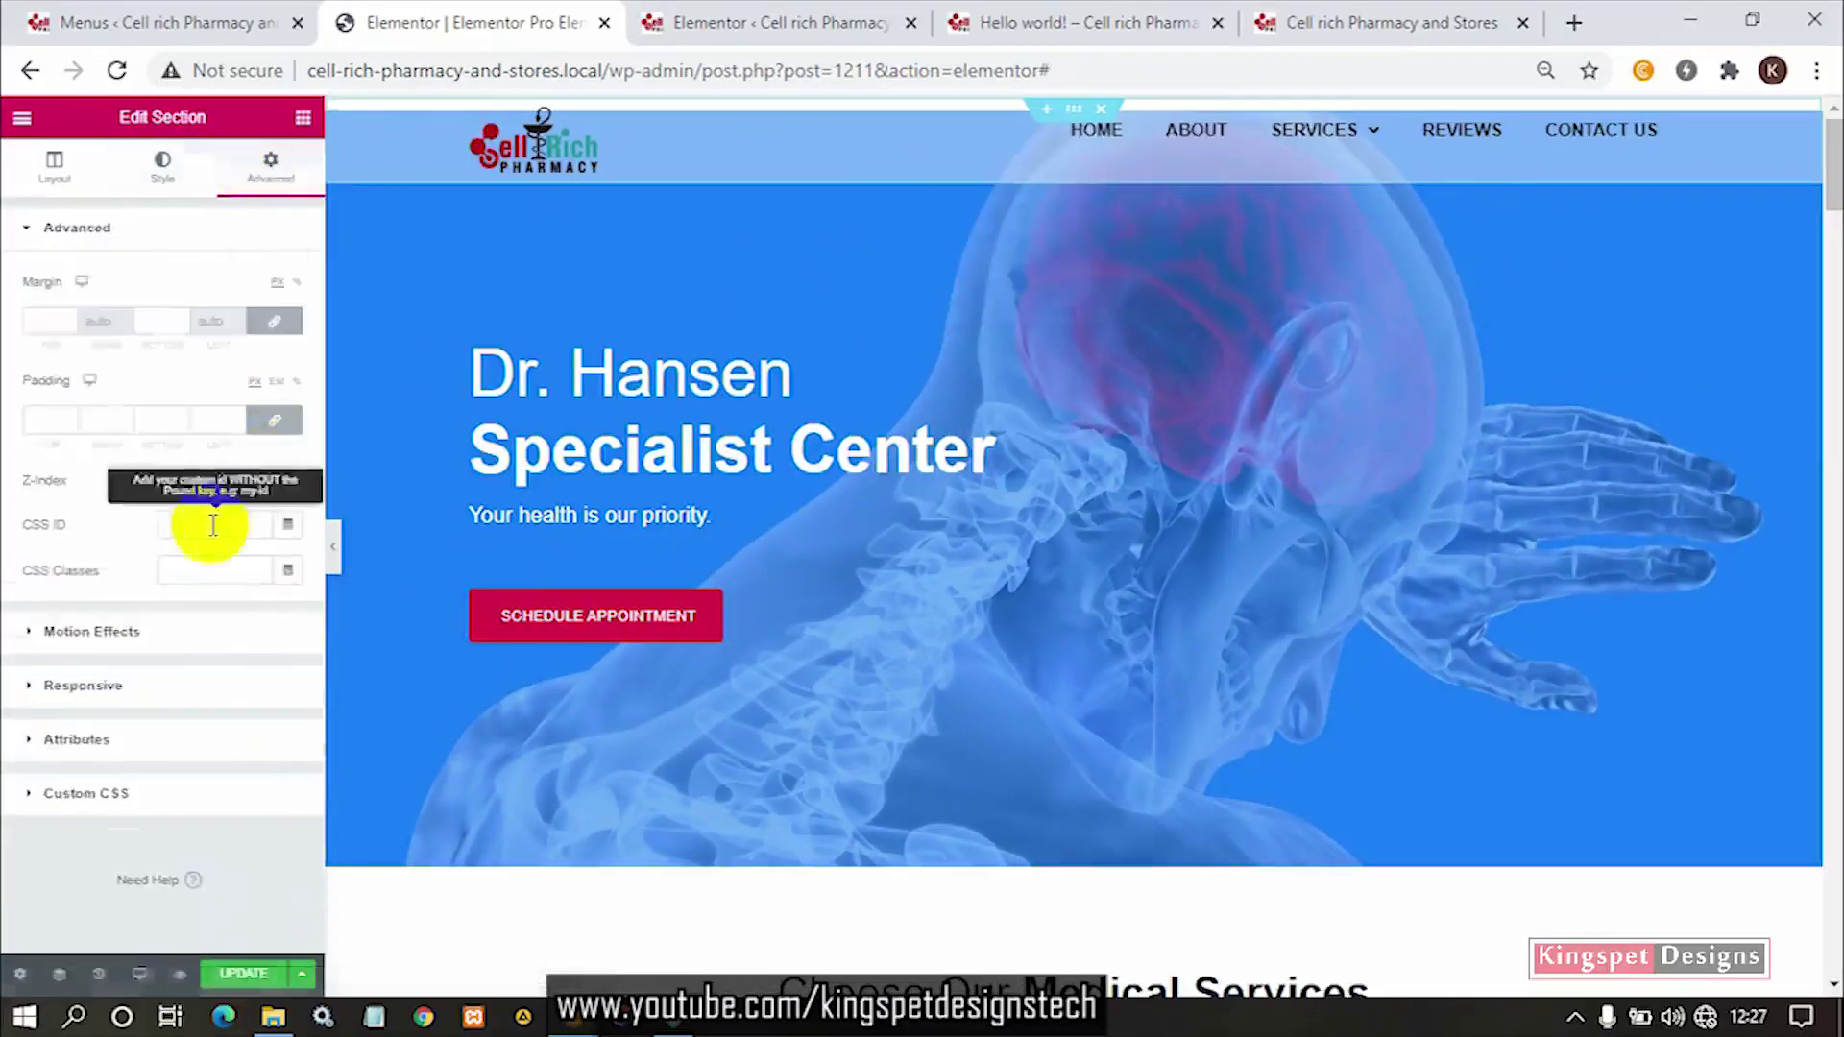
click(109, 631)
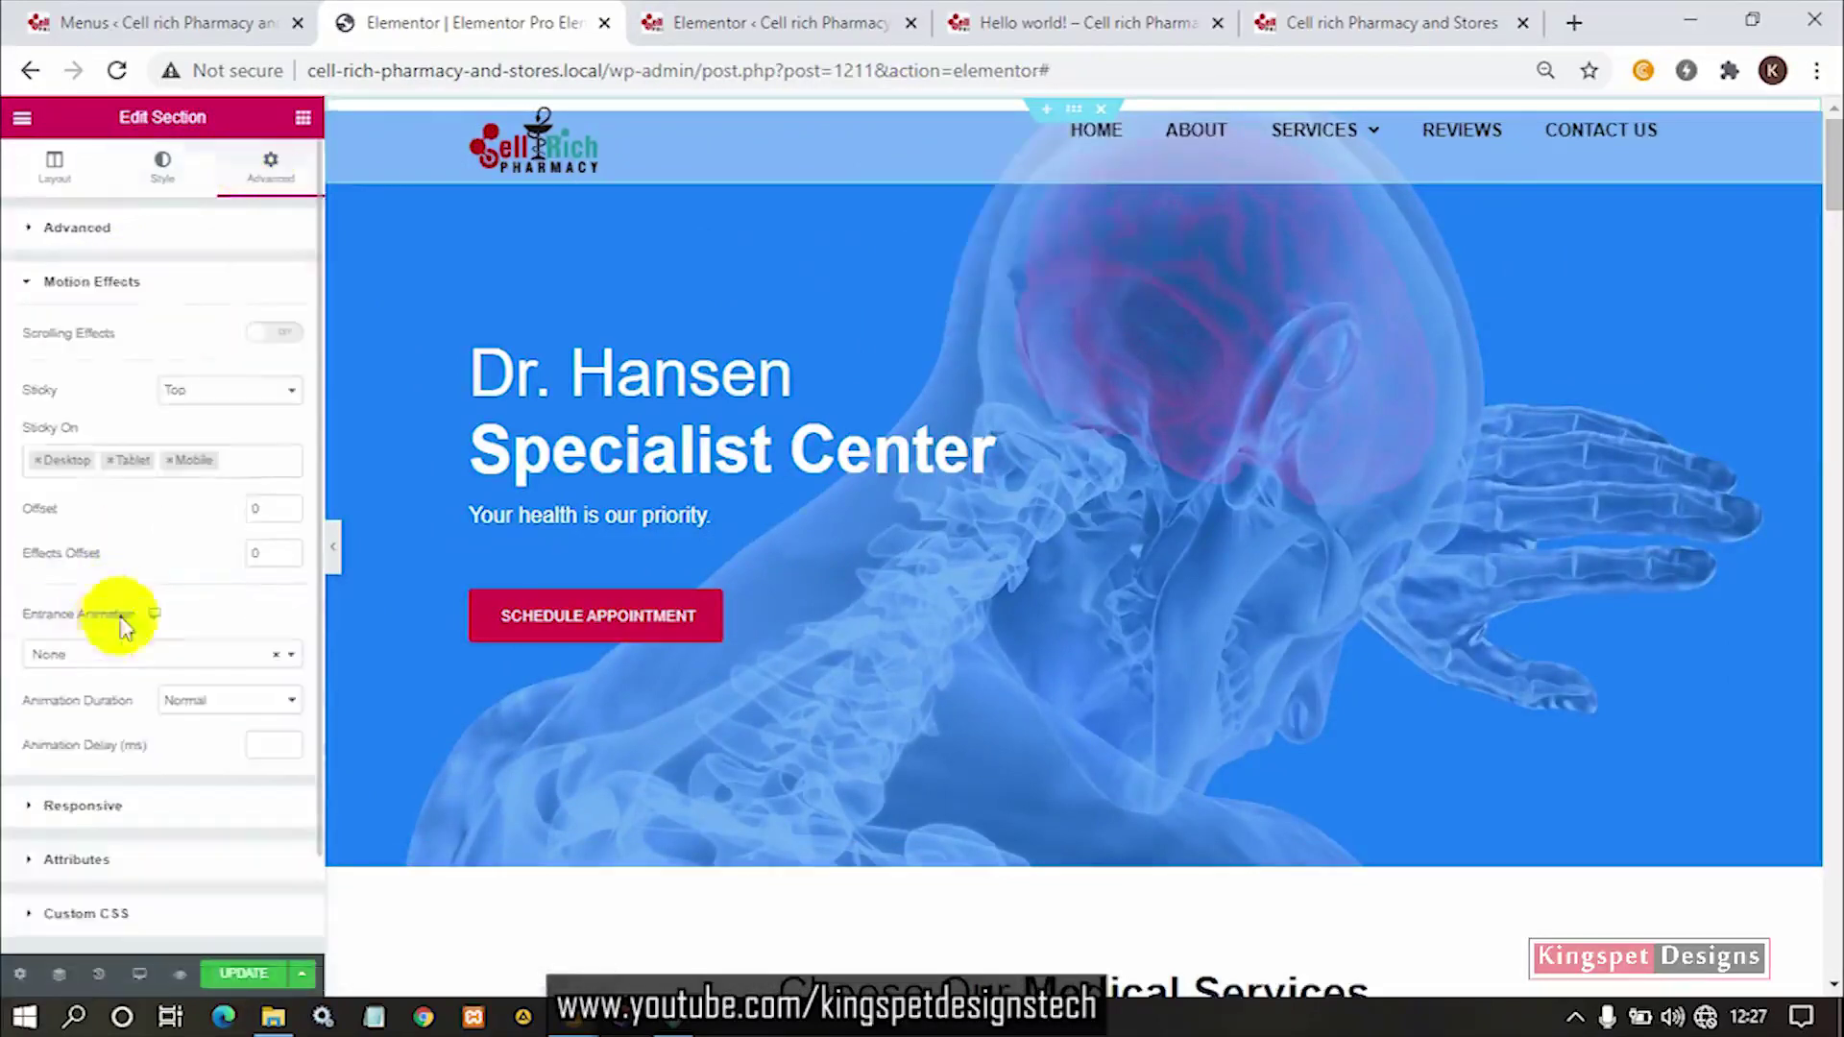
click(293, 504)
click(293, 504)
click(293, 504)
click(293, 504)
click(293, 505)
click(293, 504)
click(293, 504)
click(293, 504)
click(293, 504)
click(293, 505)
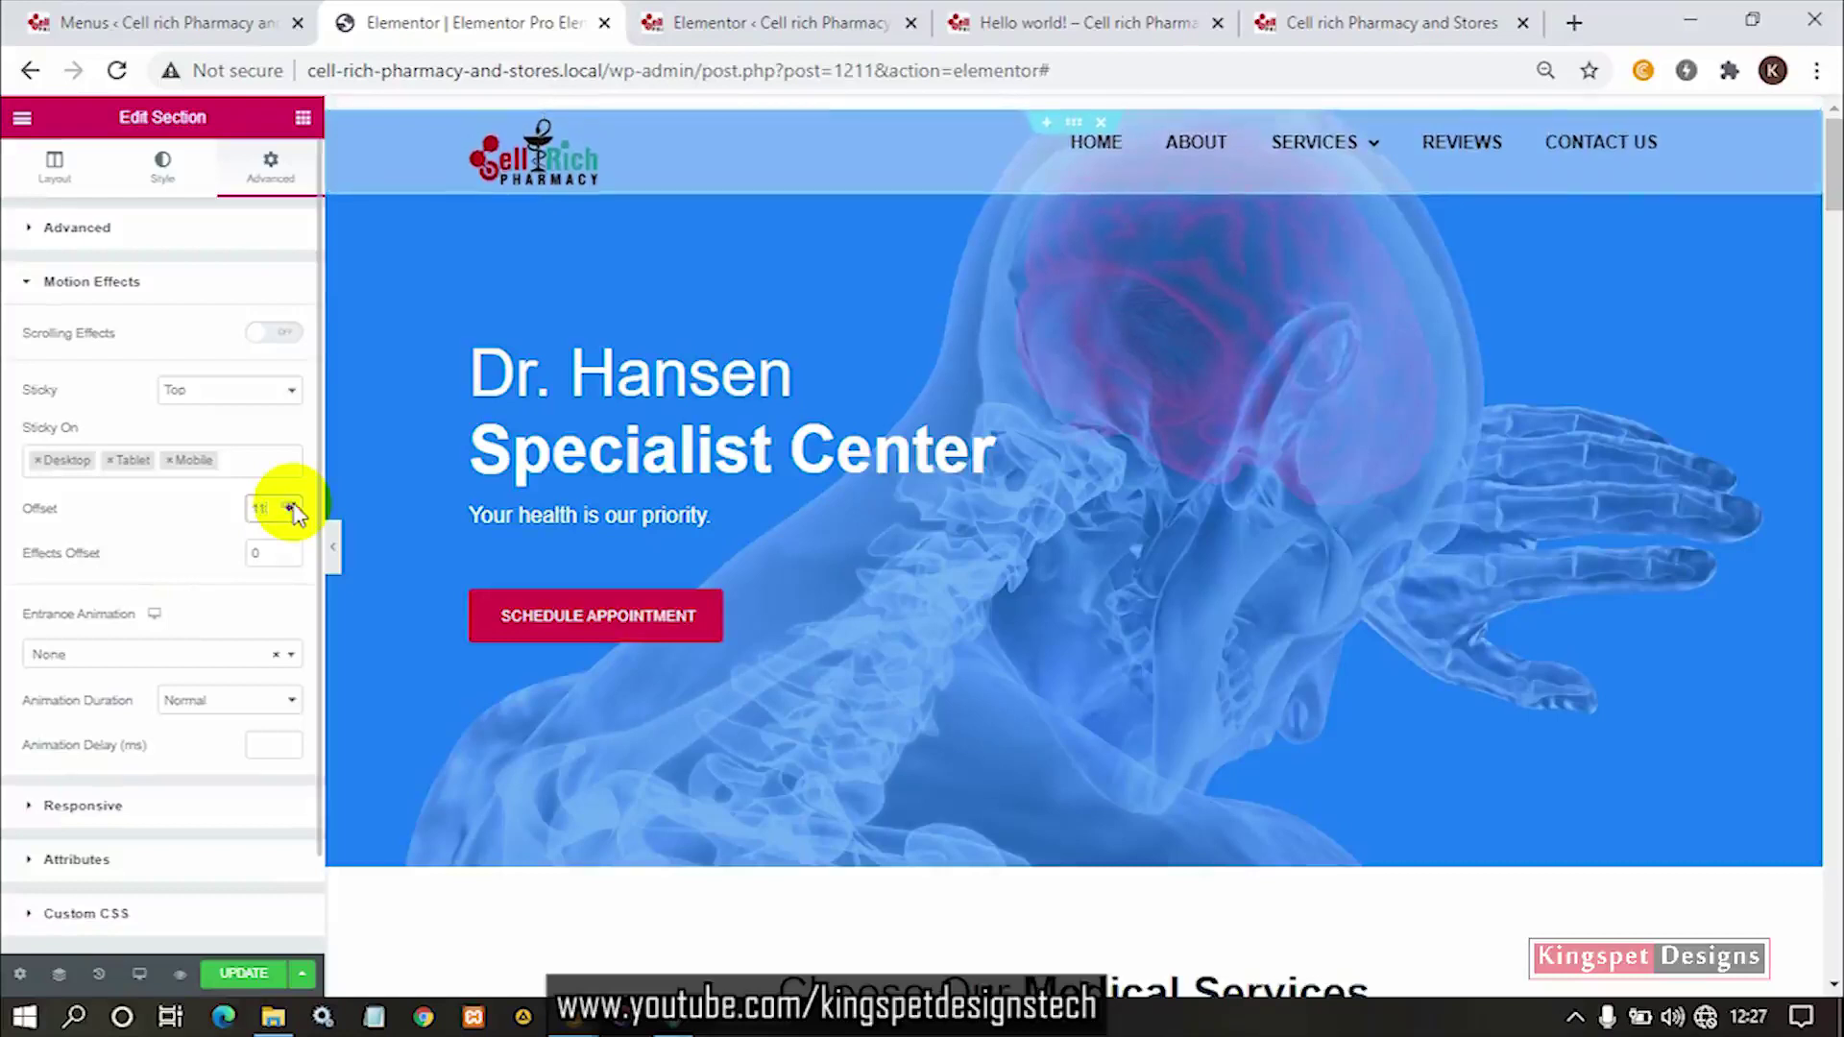
click(333, 548)
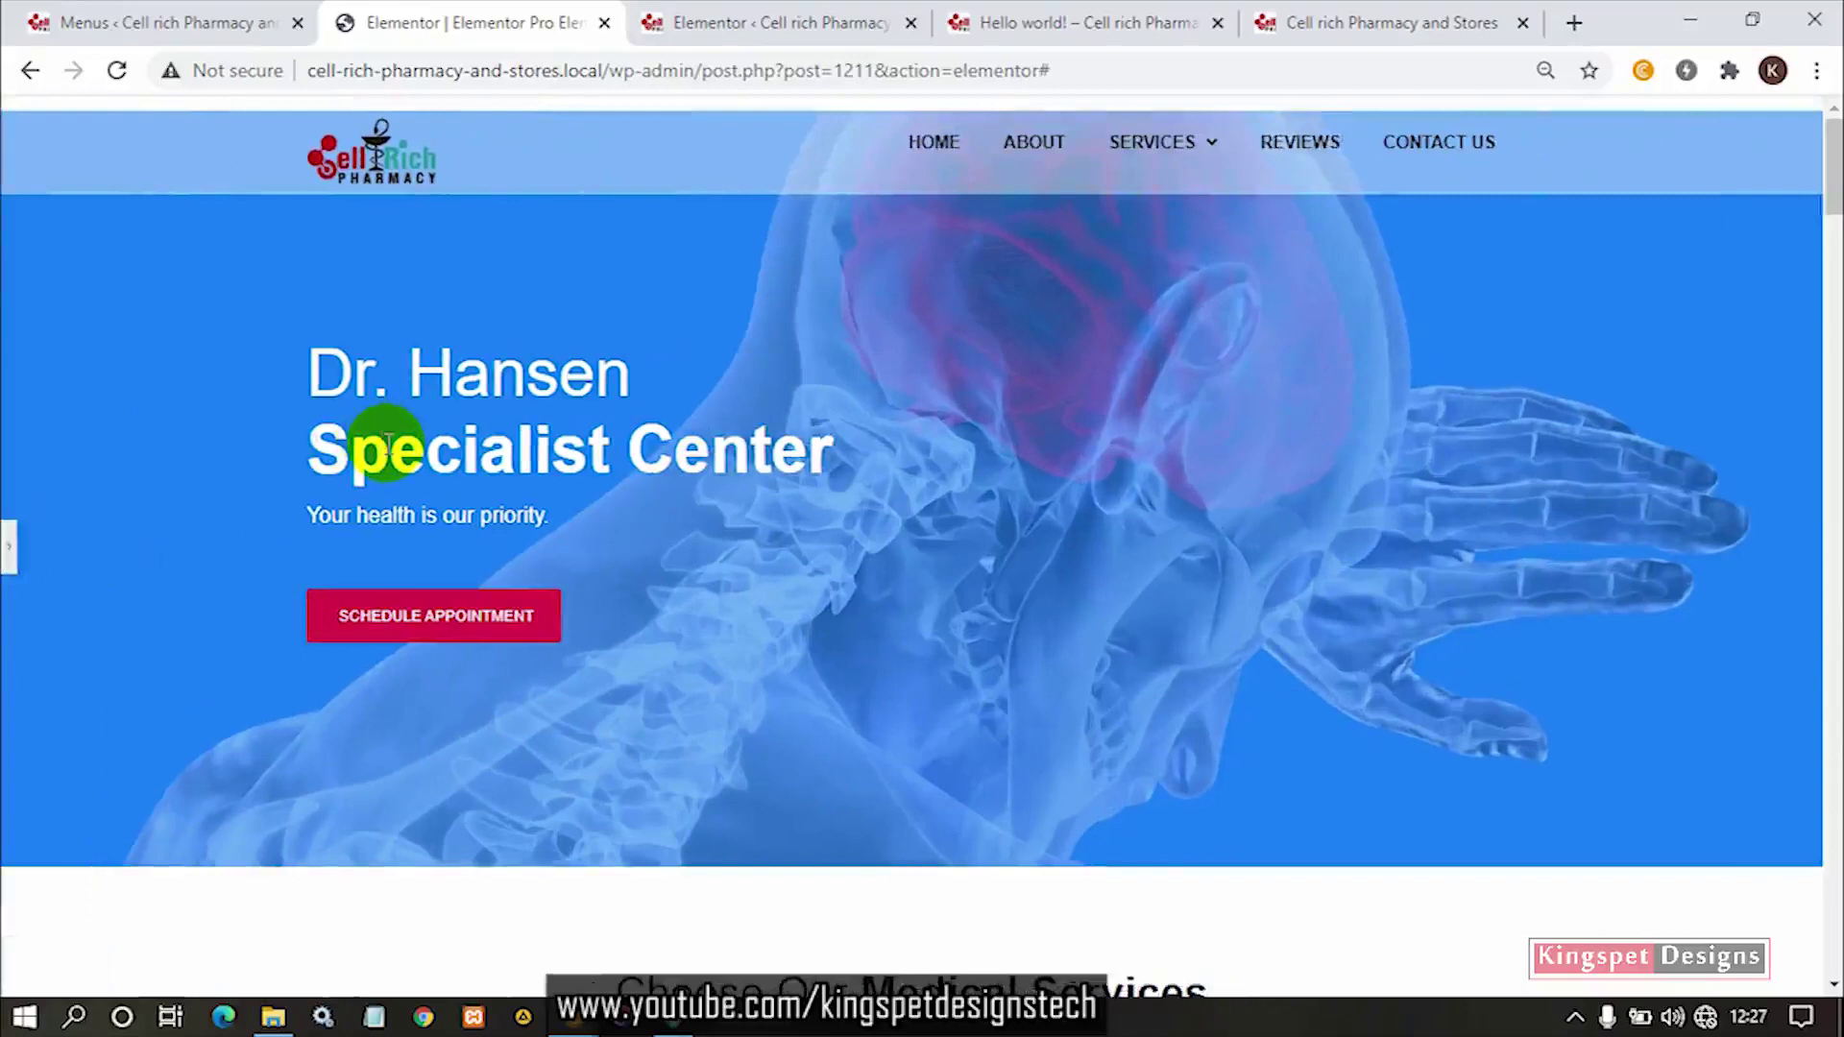
scroll(384, 444, down, 5)
scroll(387, 446, up, 5)
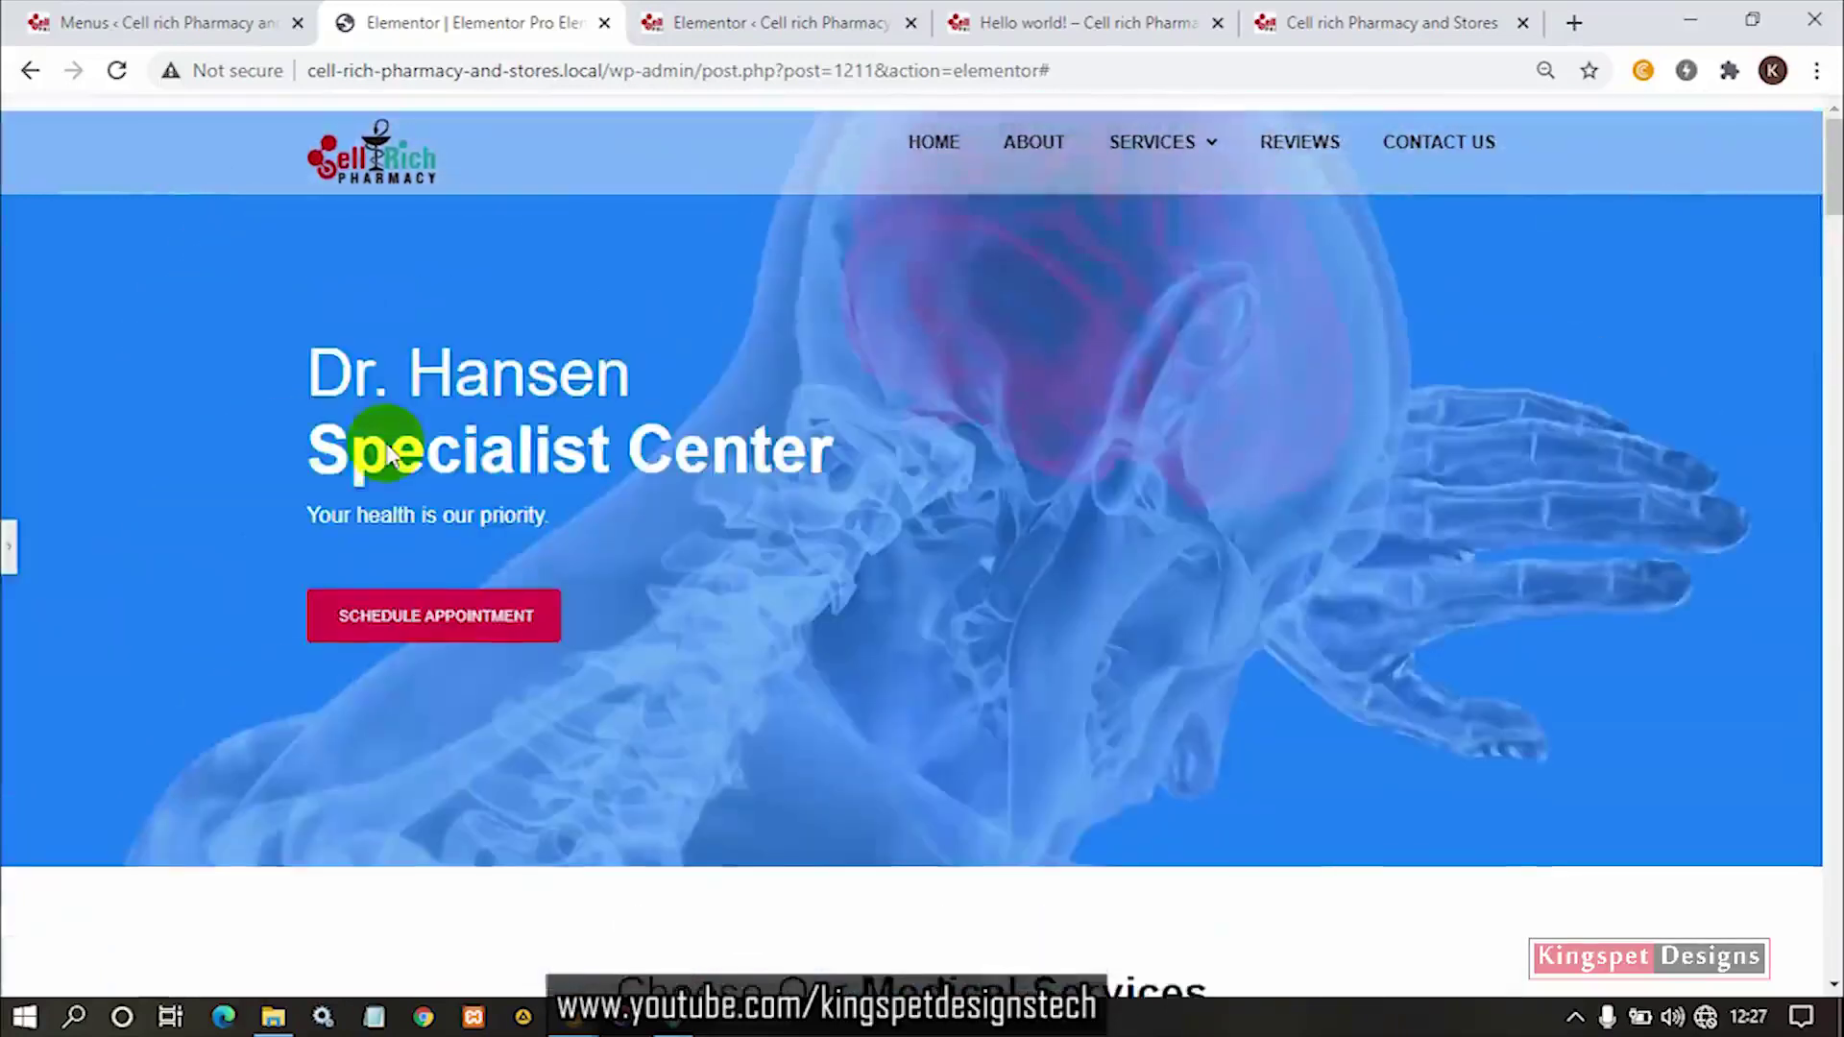
Reset the header section's sticky offset to 0 and view the header with the settings panel hidden.
click(8, 557)
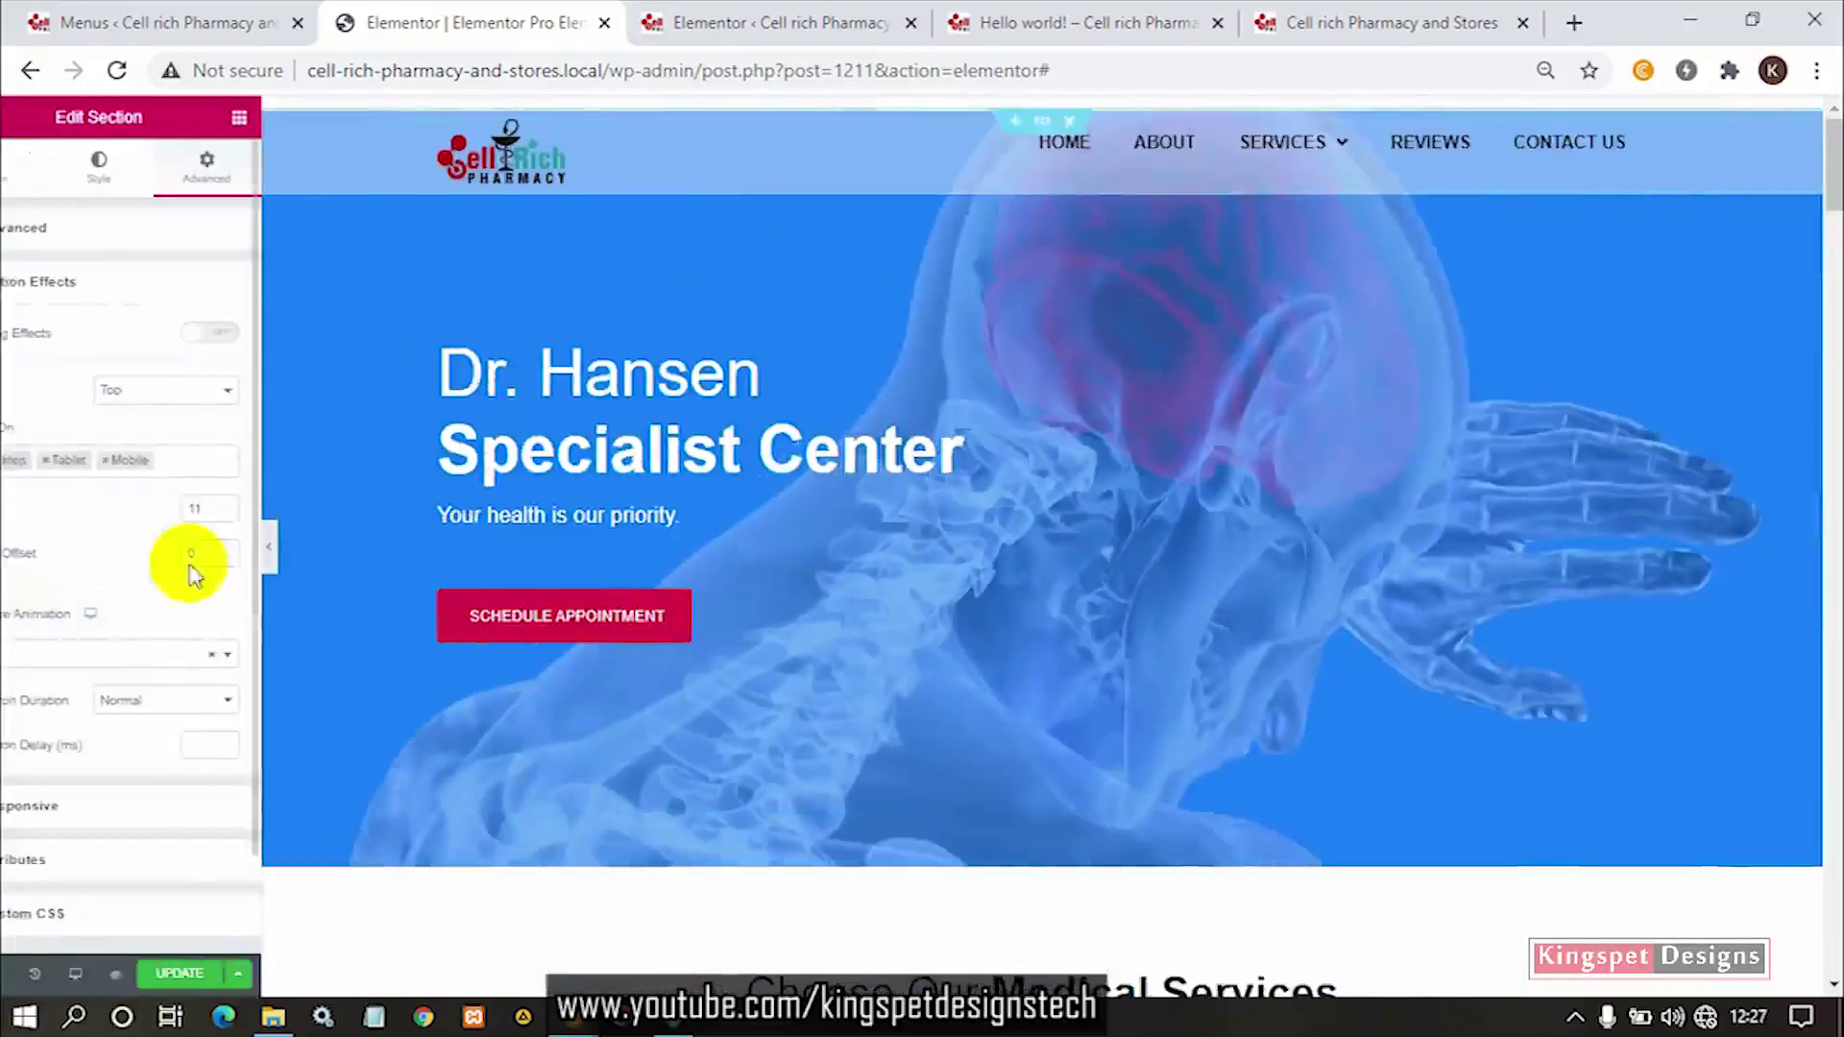
double_click(278, 508)
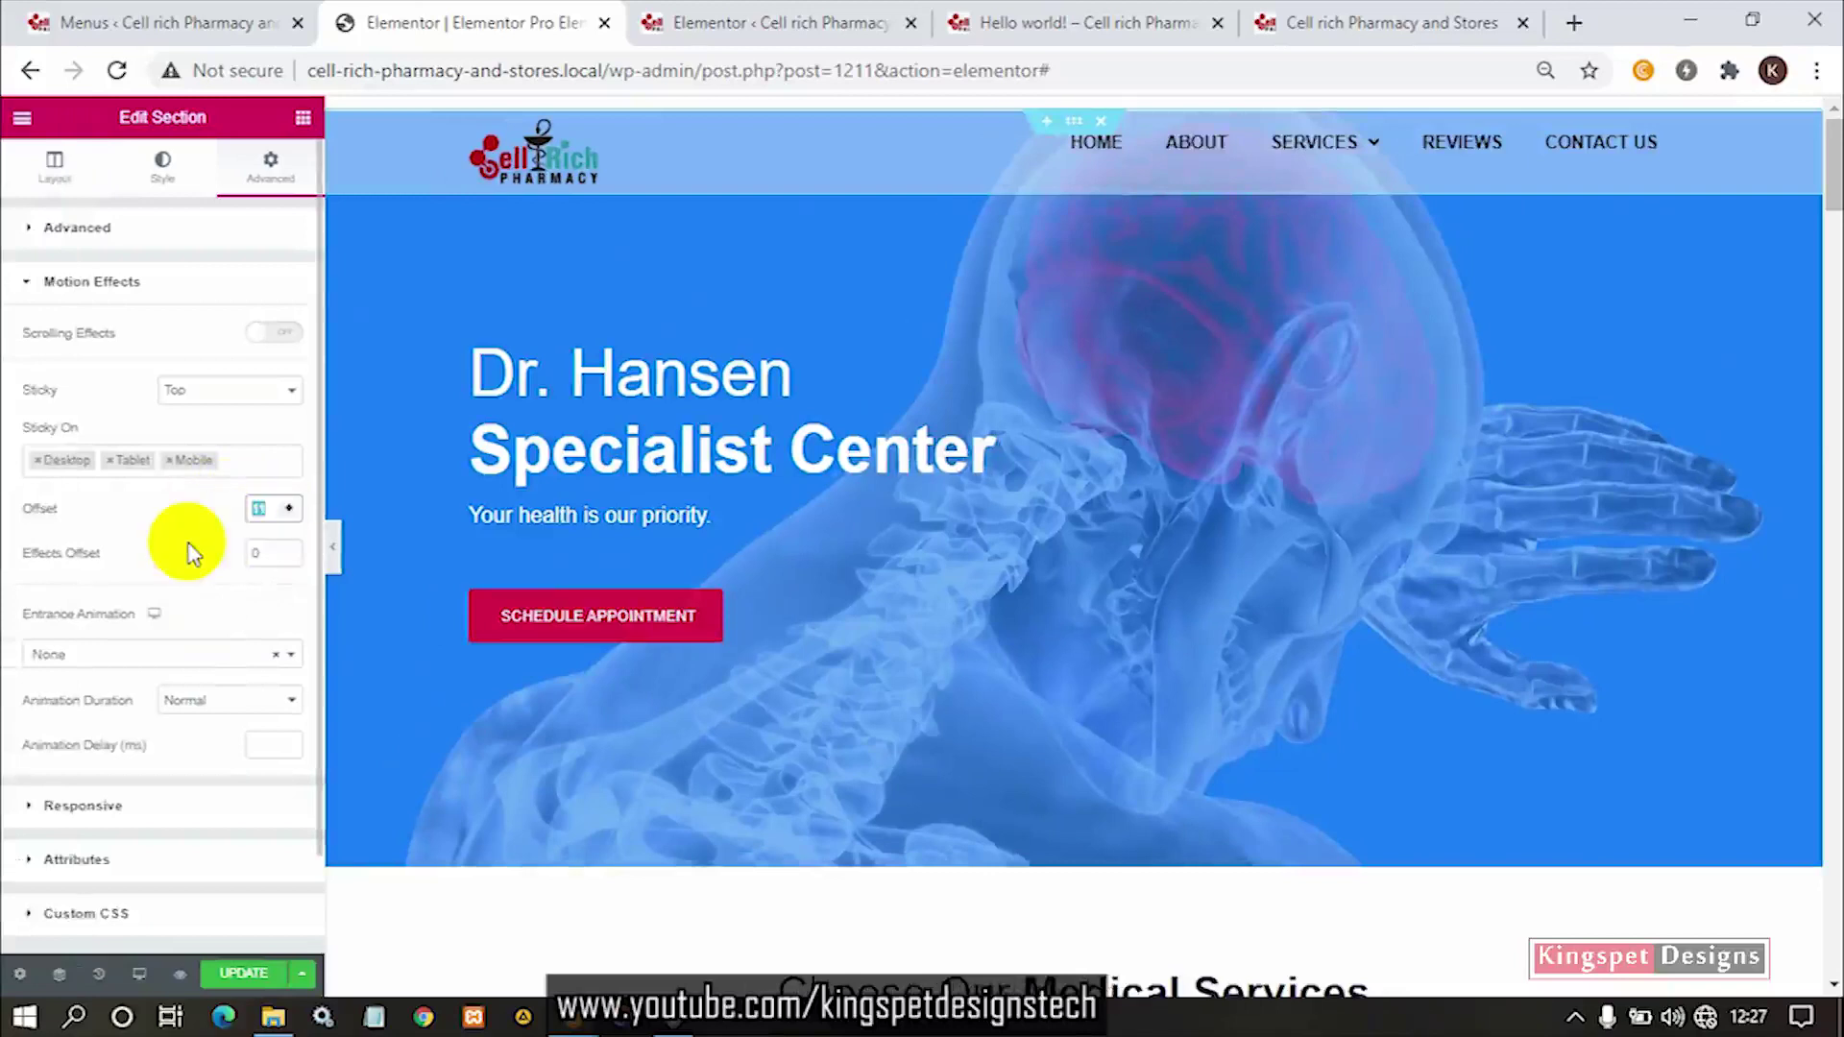
text(0)
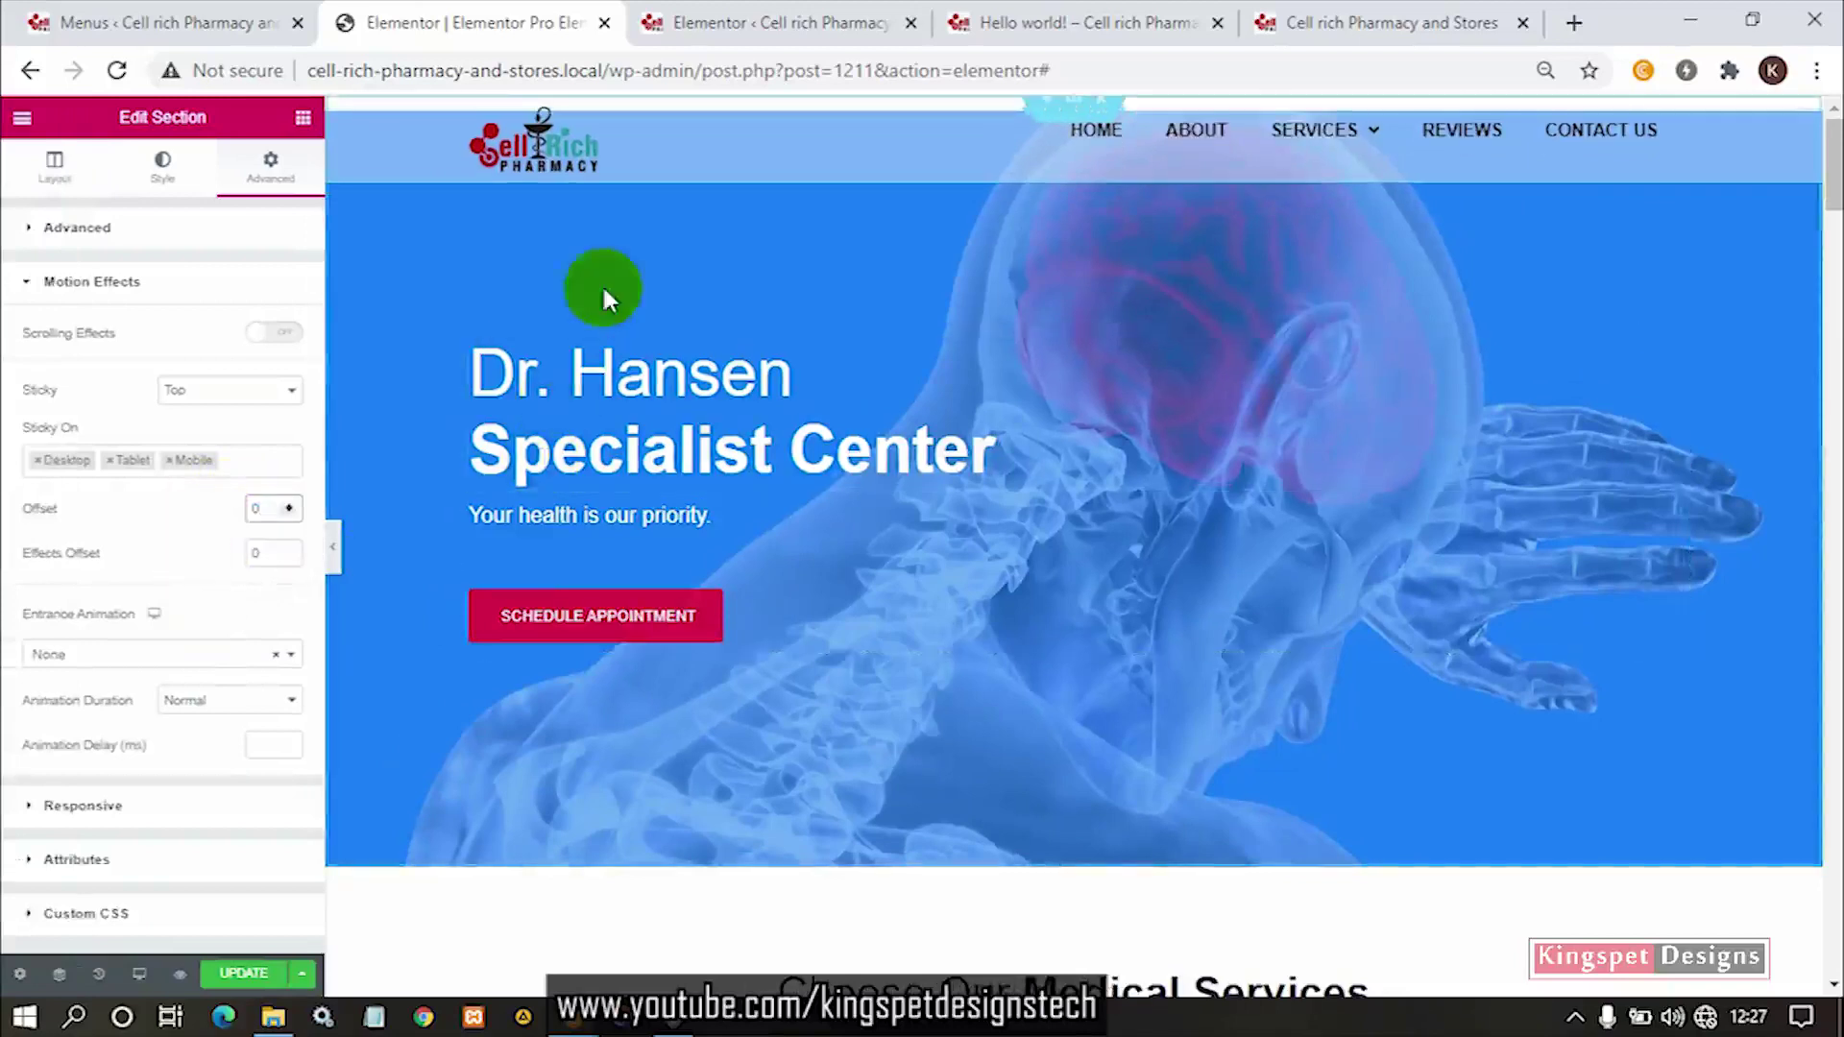
click(334, 546)
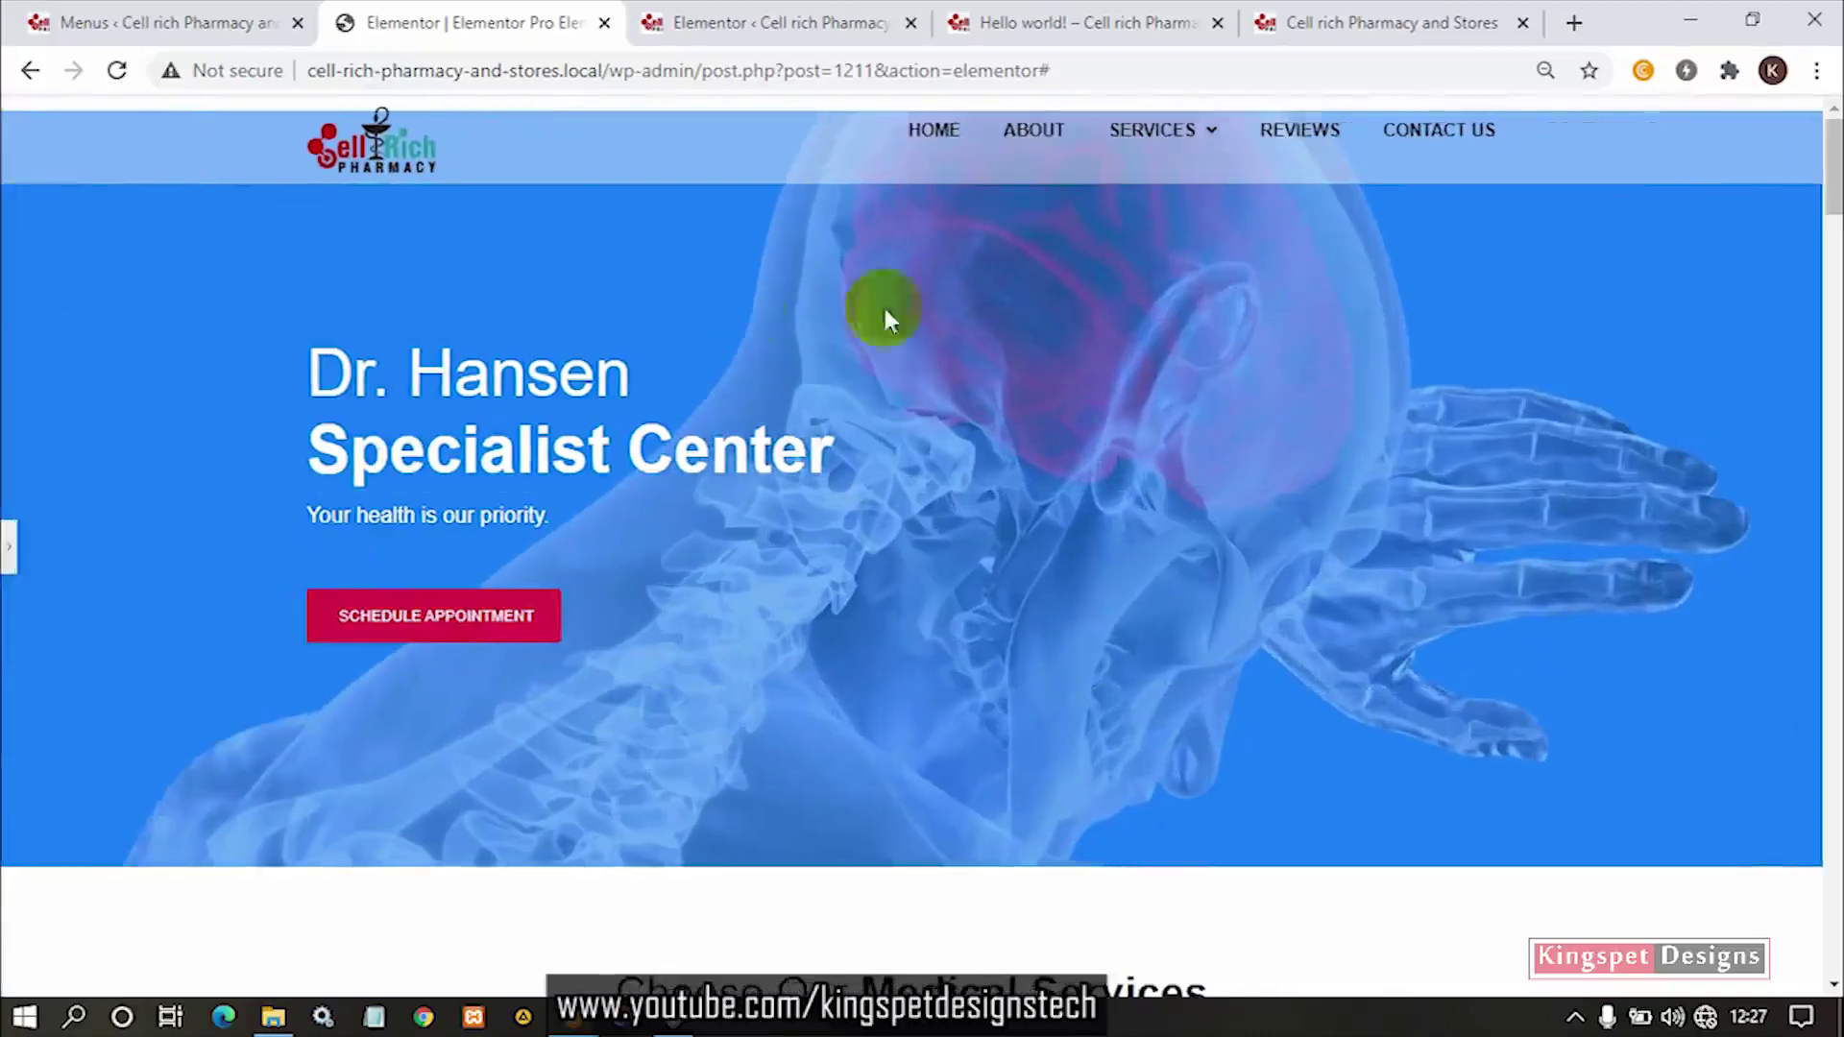
Set the hero section's top margin to -83 and check the header over the scrolling page with the settings panel hidden.
click(9, 546)
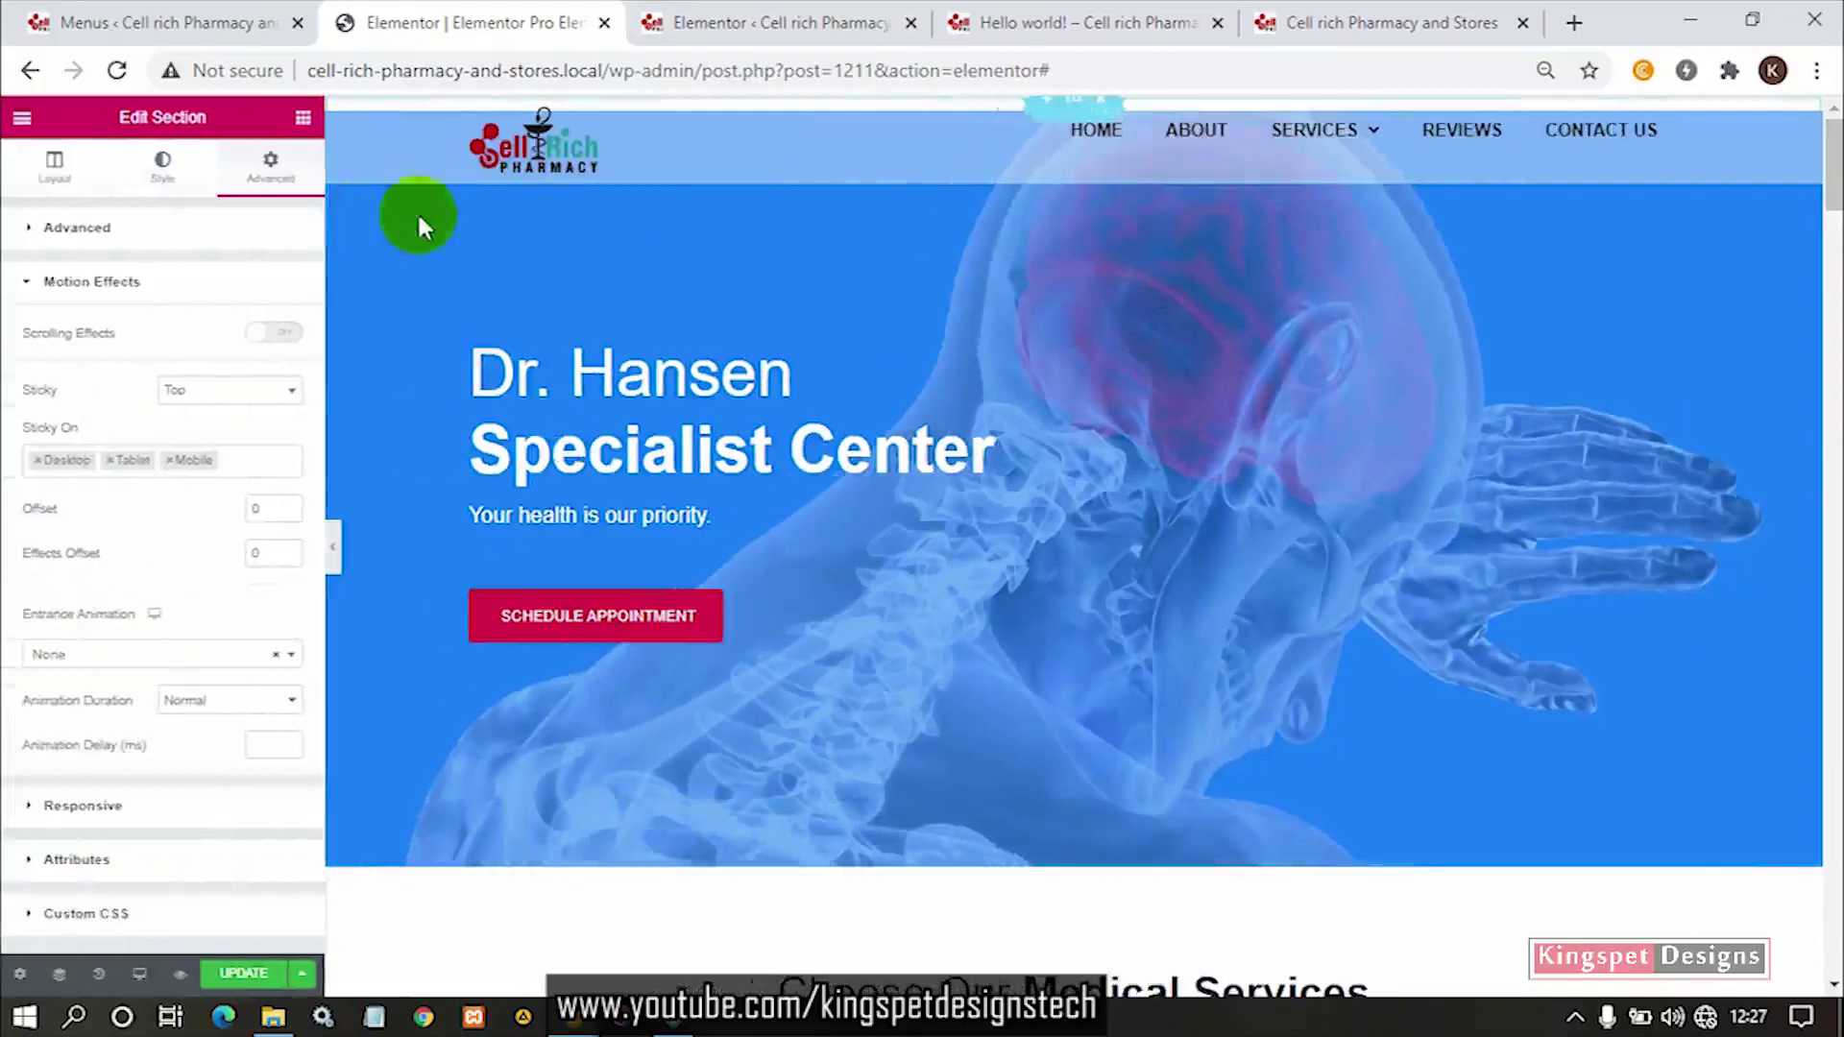
click(1074, 112)
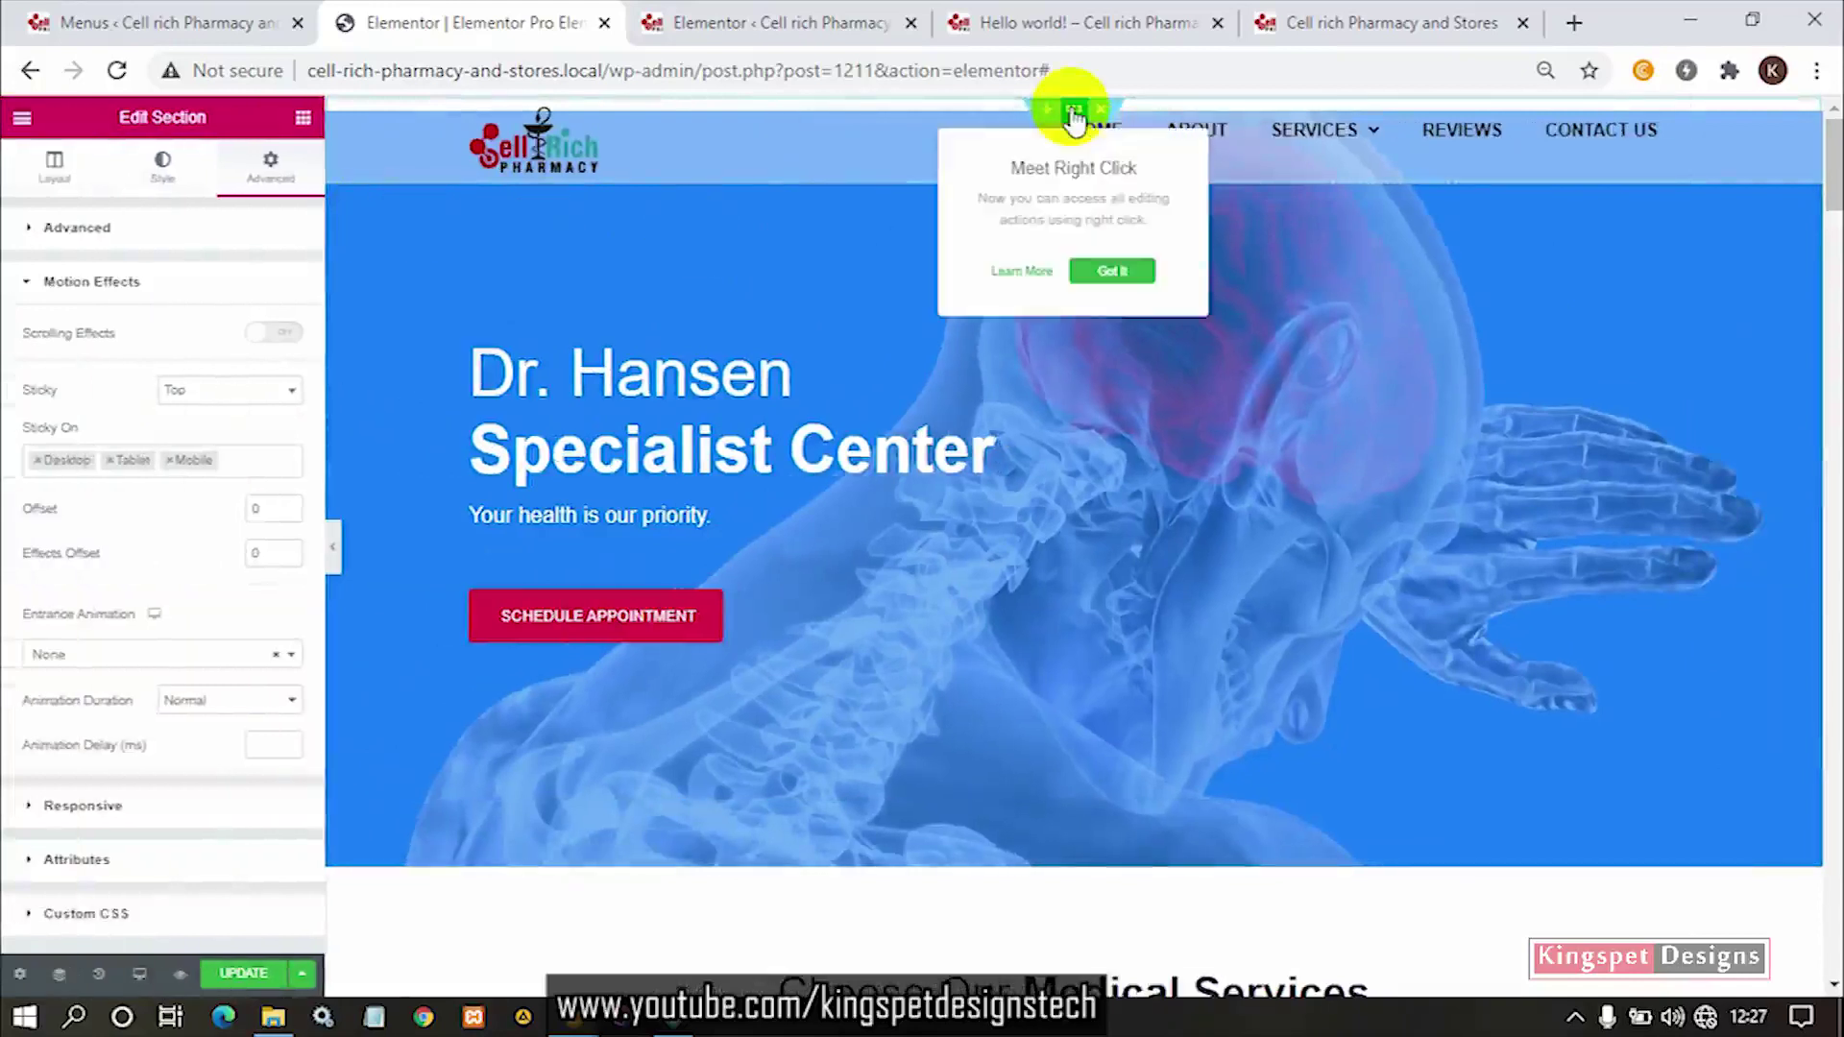
click(736, 223)
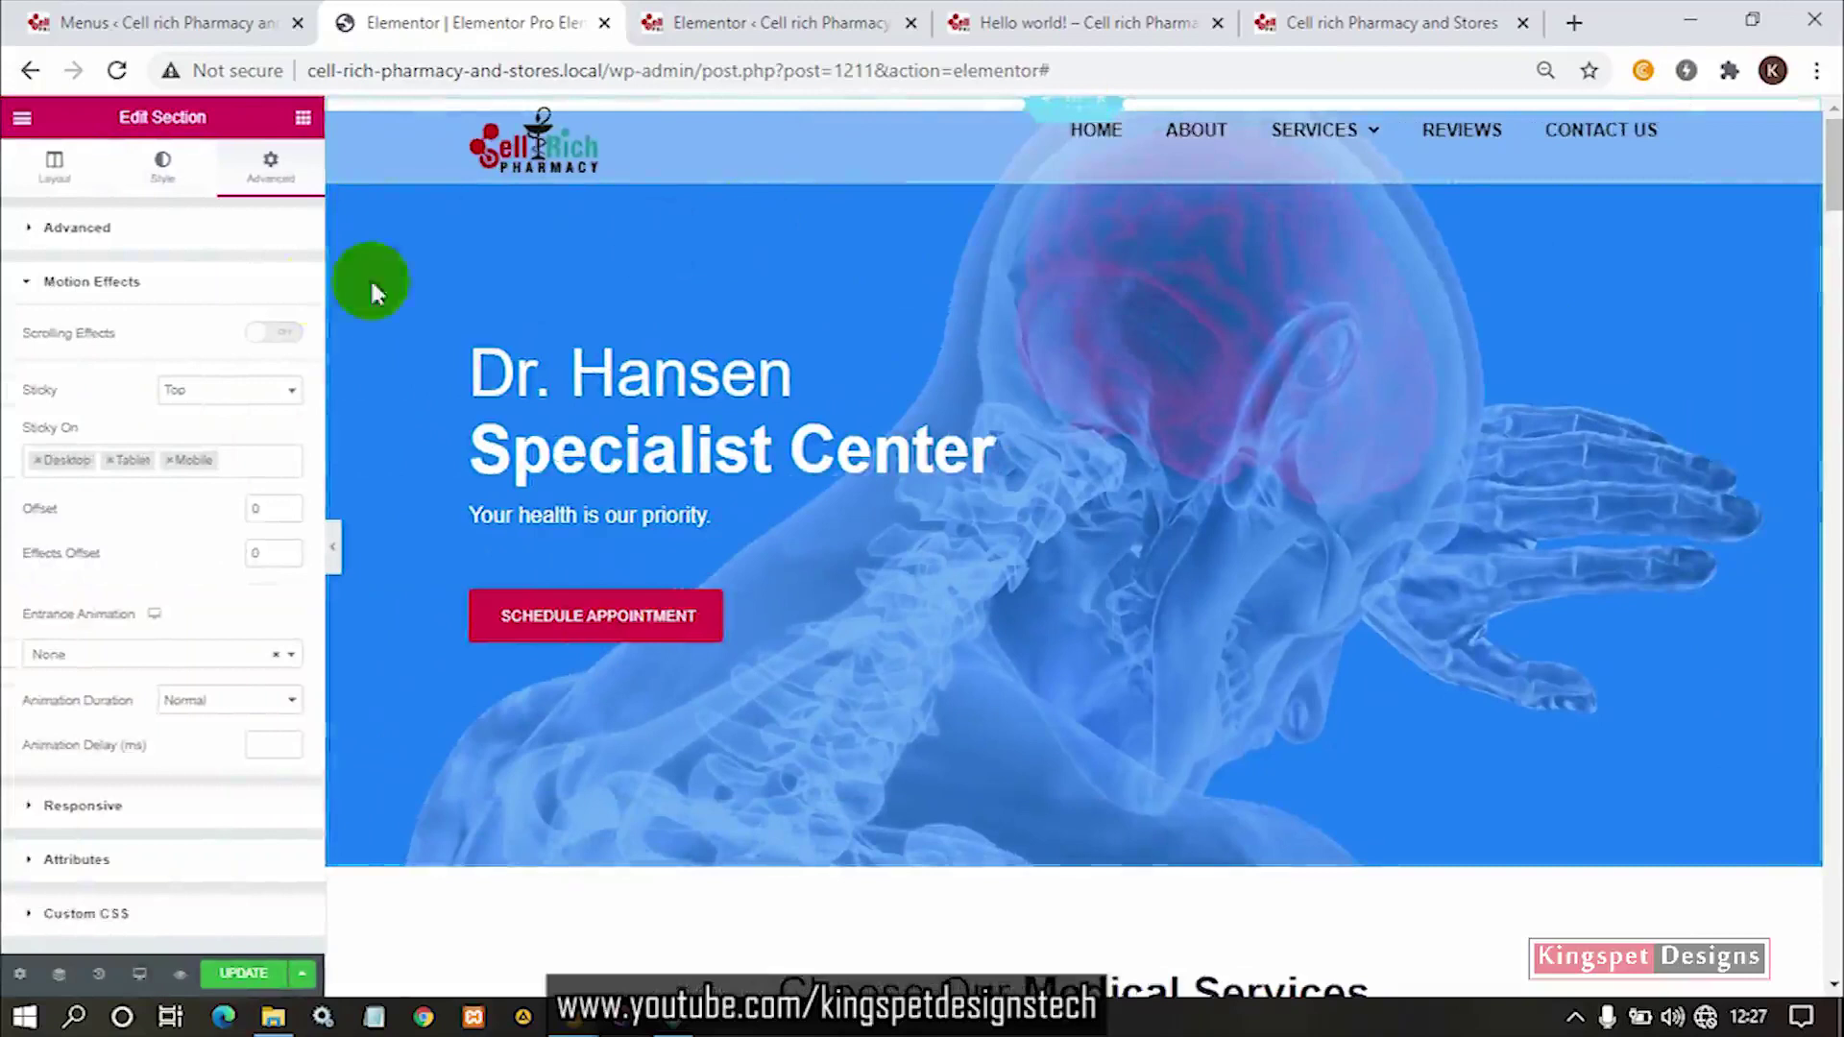
right_click(353, 844)
click(423, 690)
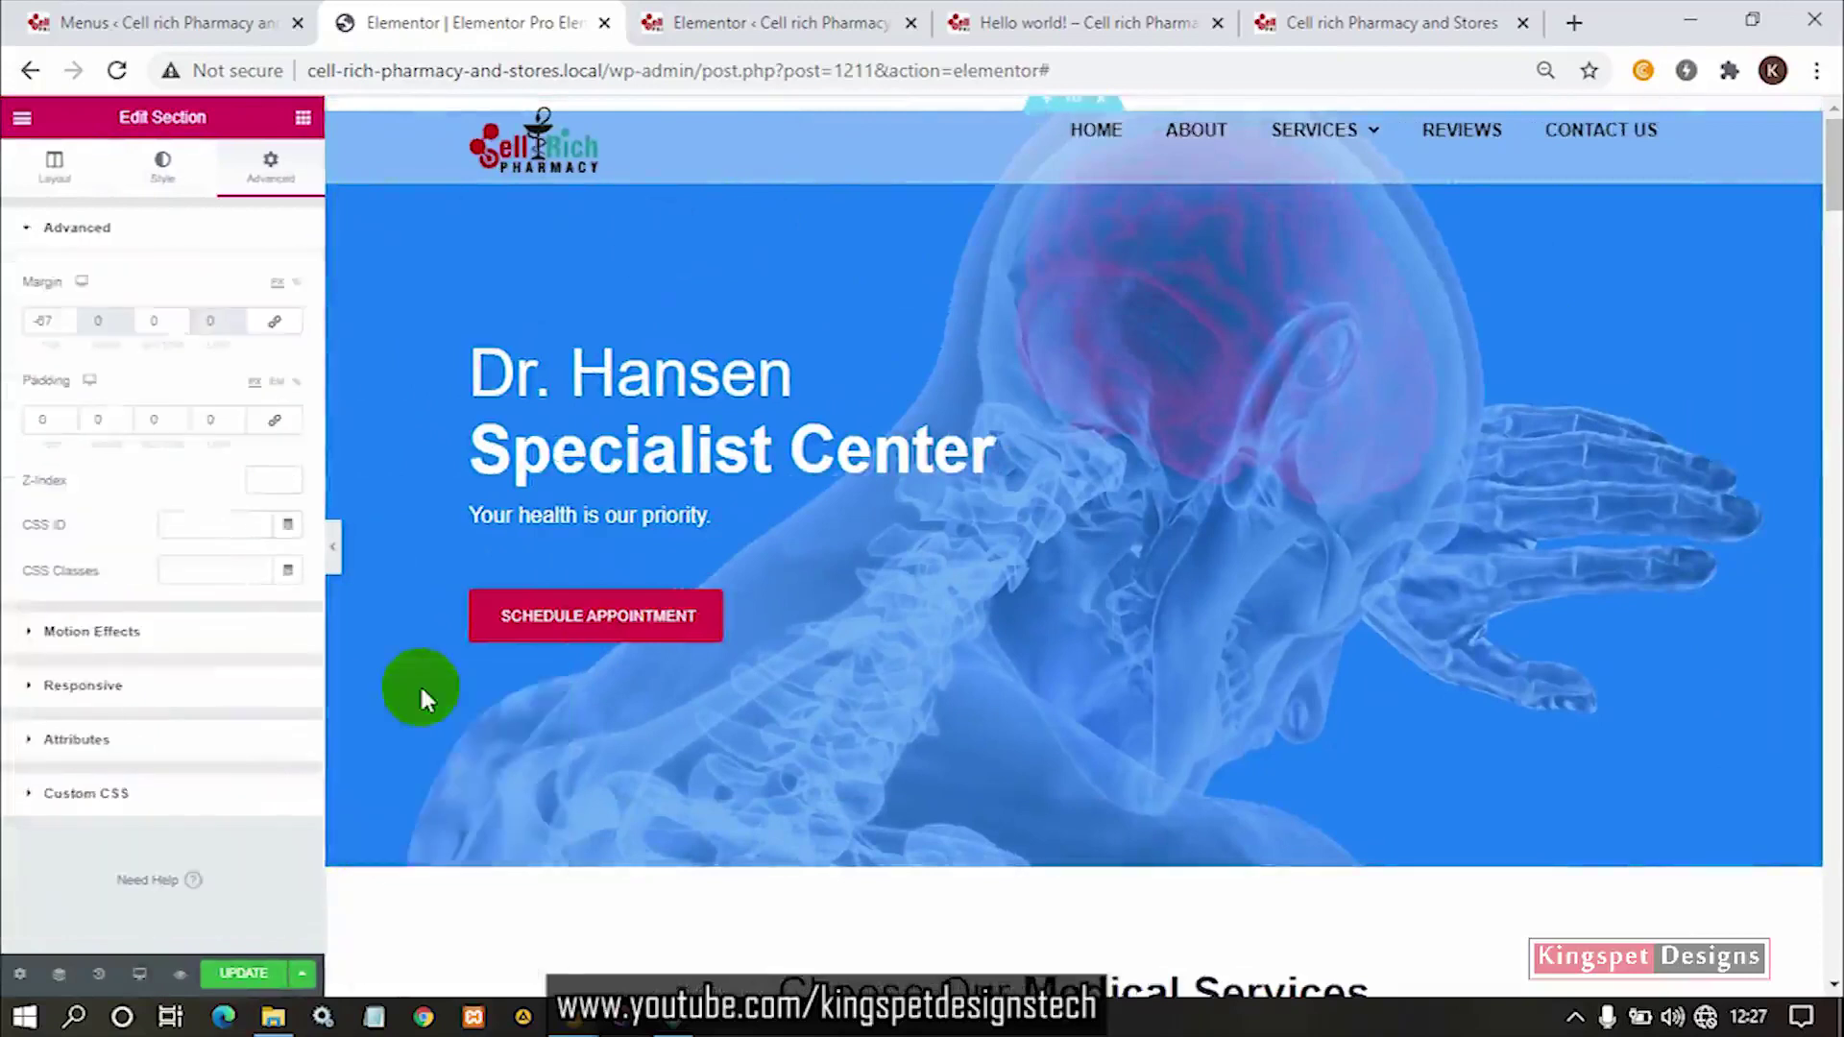
click(71, 327)
click(71, 328)
click(71, 328)
click(71, 328)
click(72, 328)
click(71, 328)
click(71, 327)
click(71, 328)
click(71, 328)
click(71, 328)
click(71, 328)
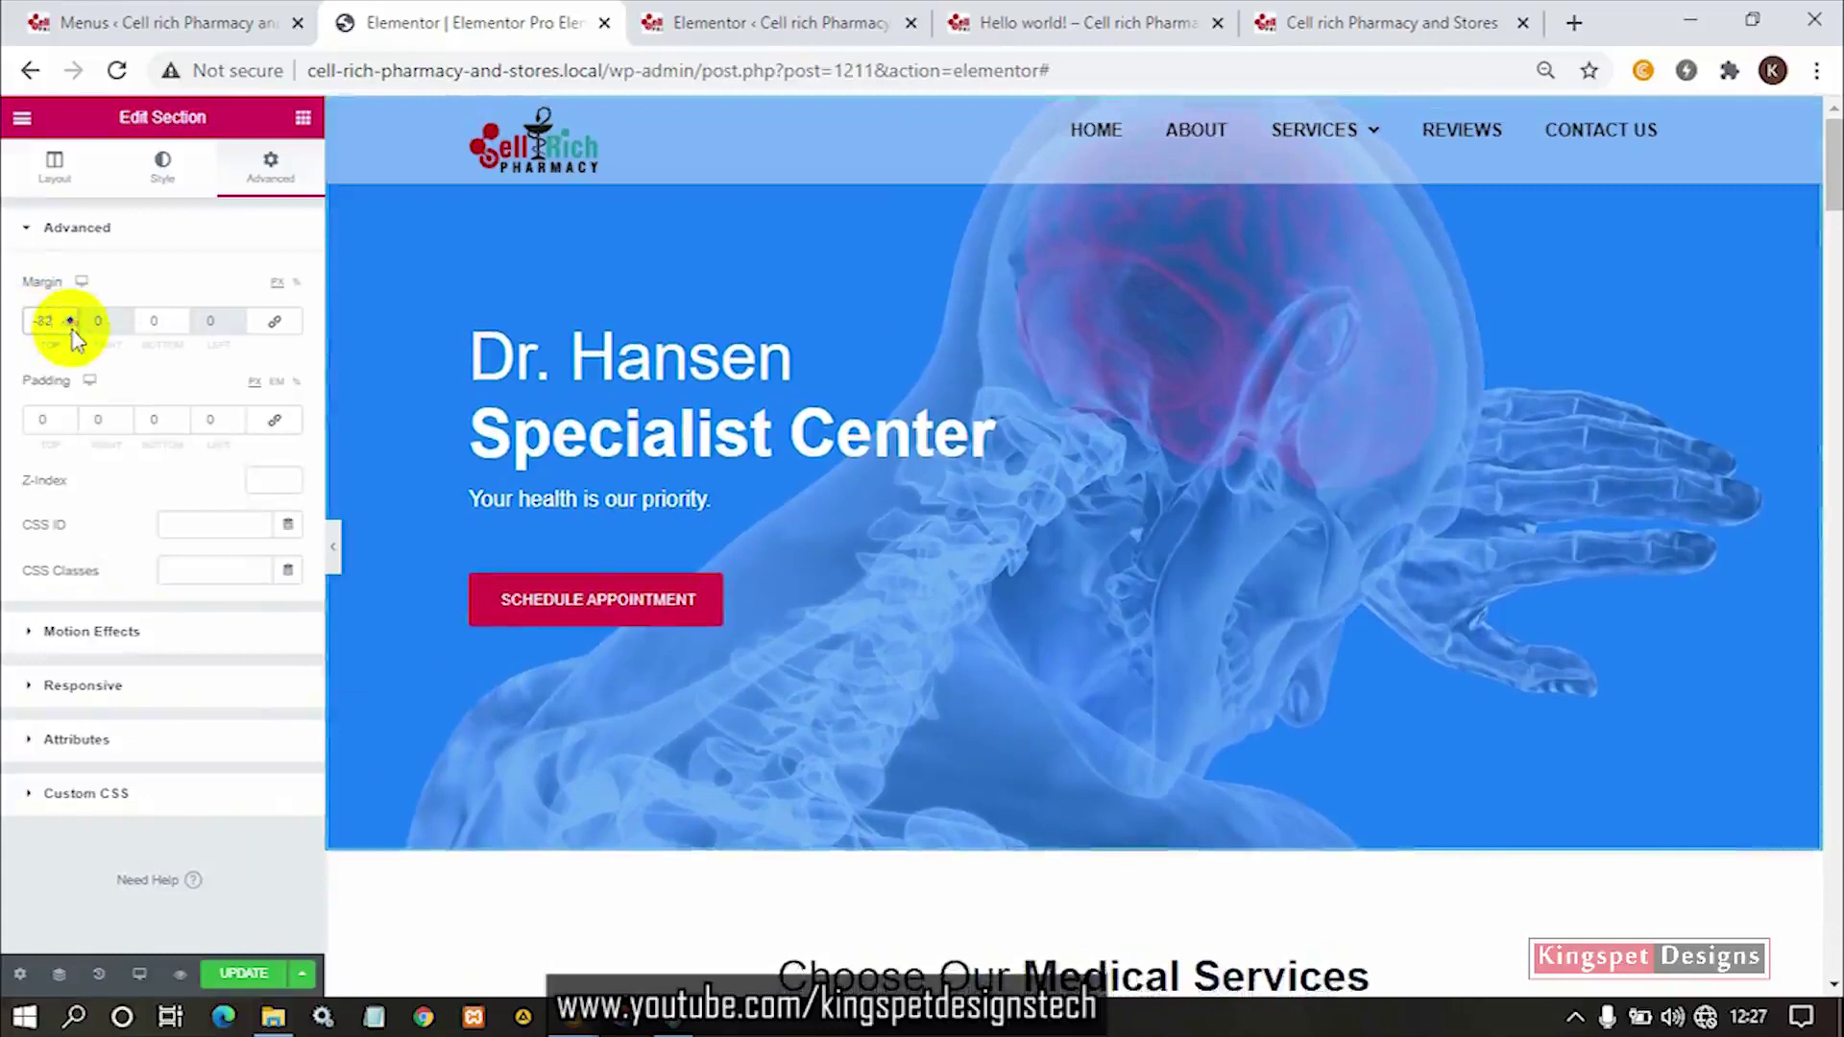
click(71, 326)
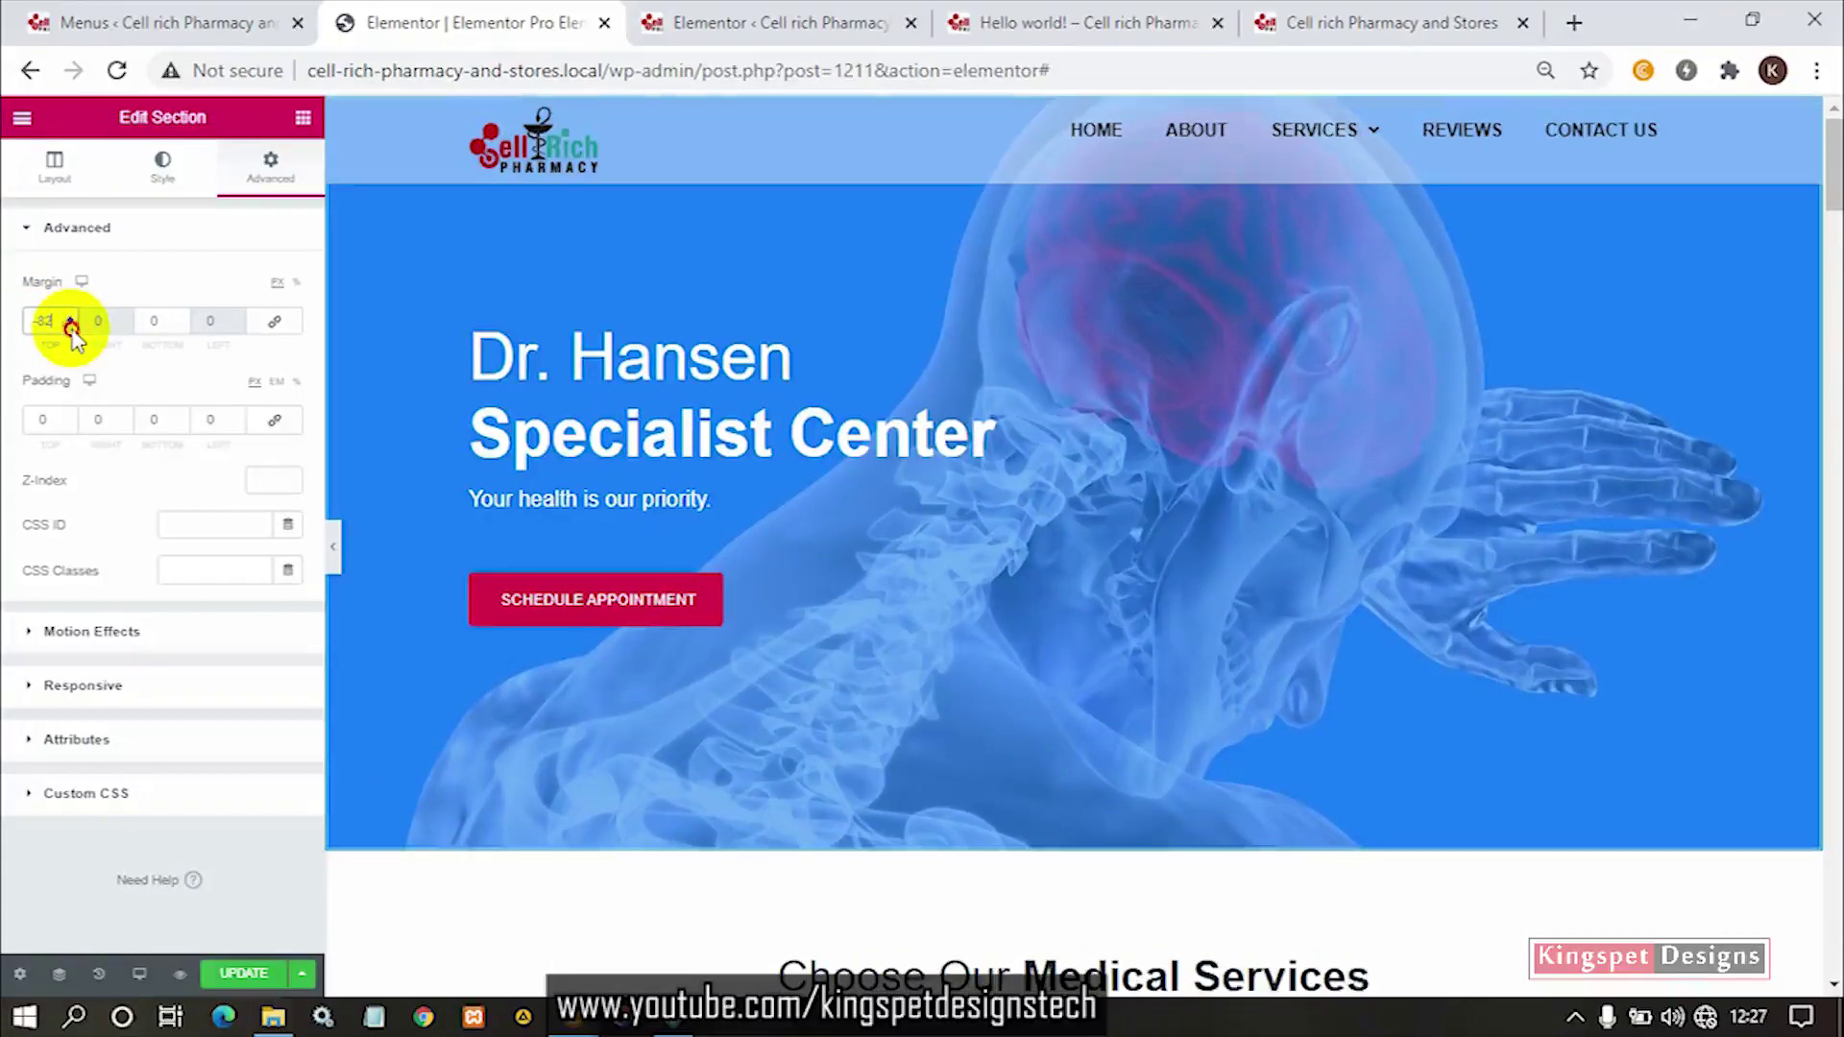
click(333, 557)
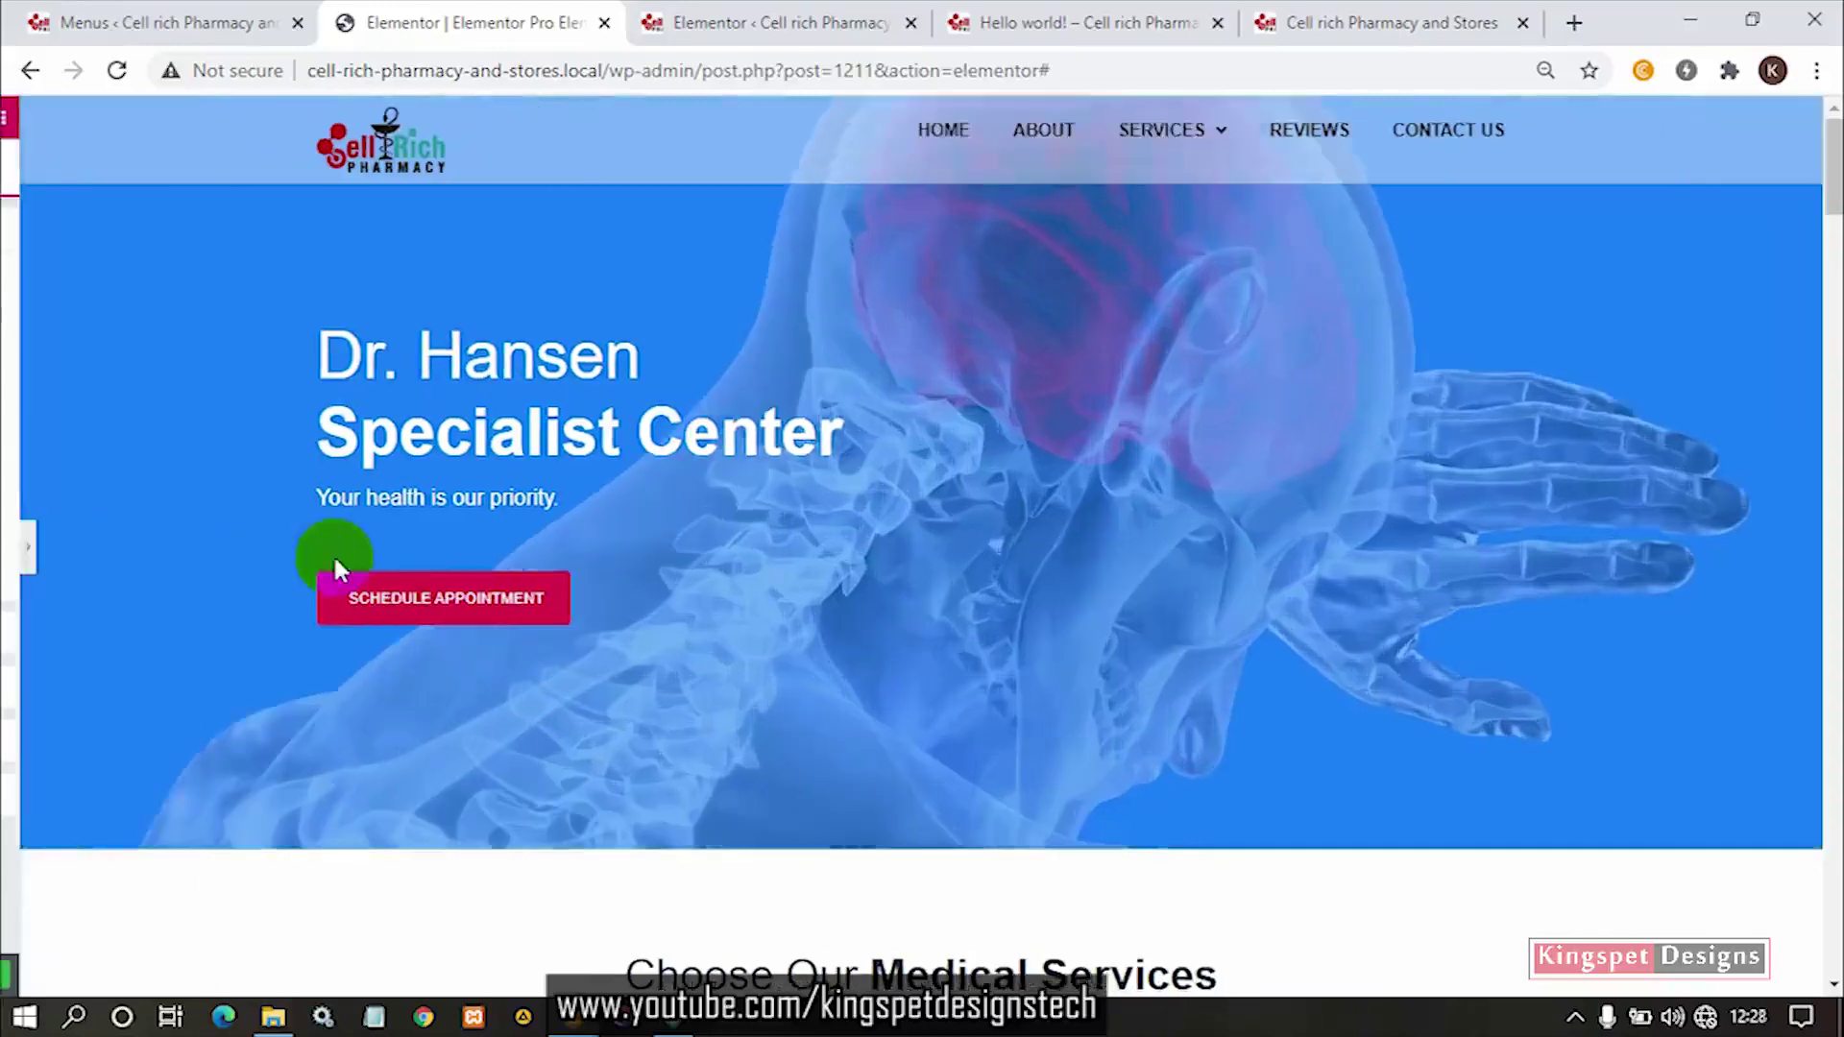
scroll(972, 457, down, 7)
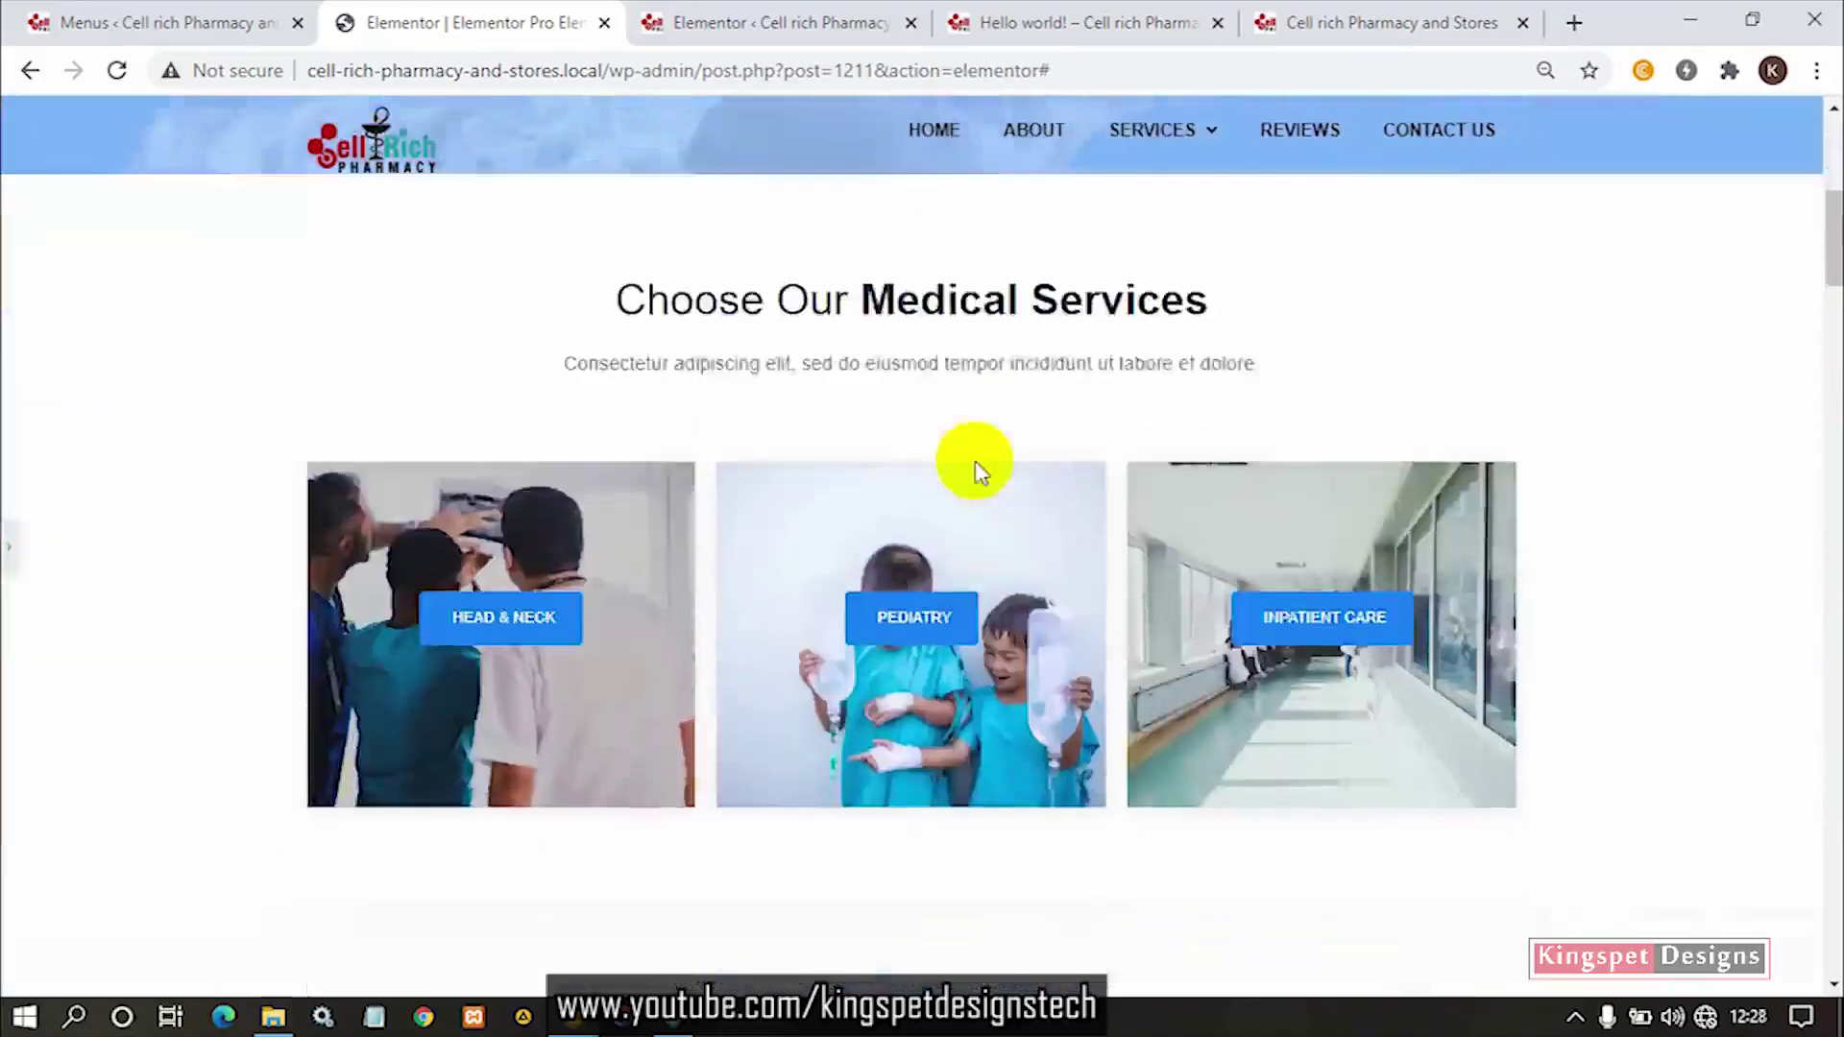
scroll(972, 457, up, 7)
scroll(982, 436, down, 4)
scroll(982, 435, up, 4)
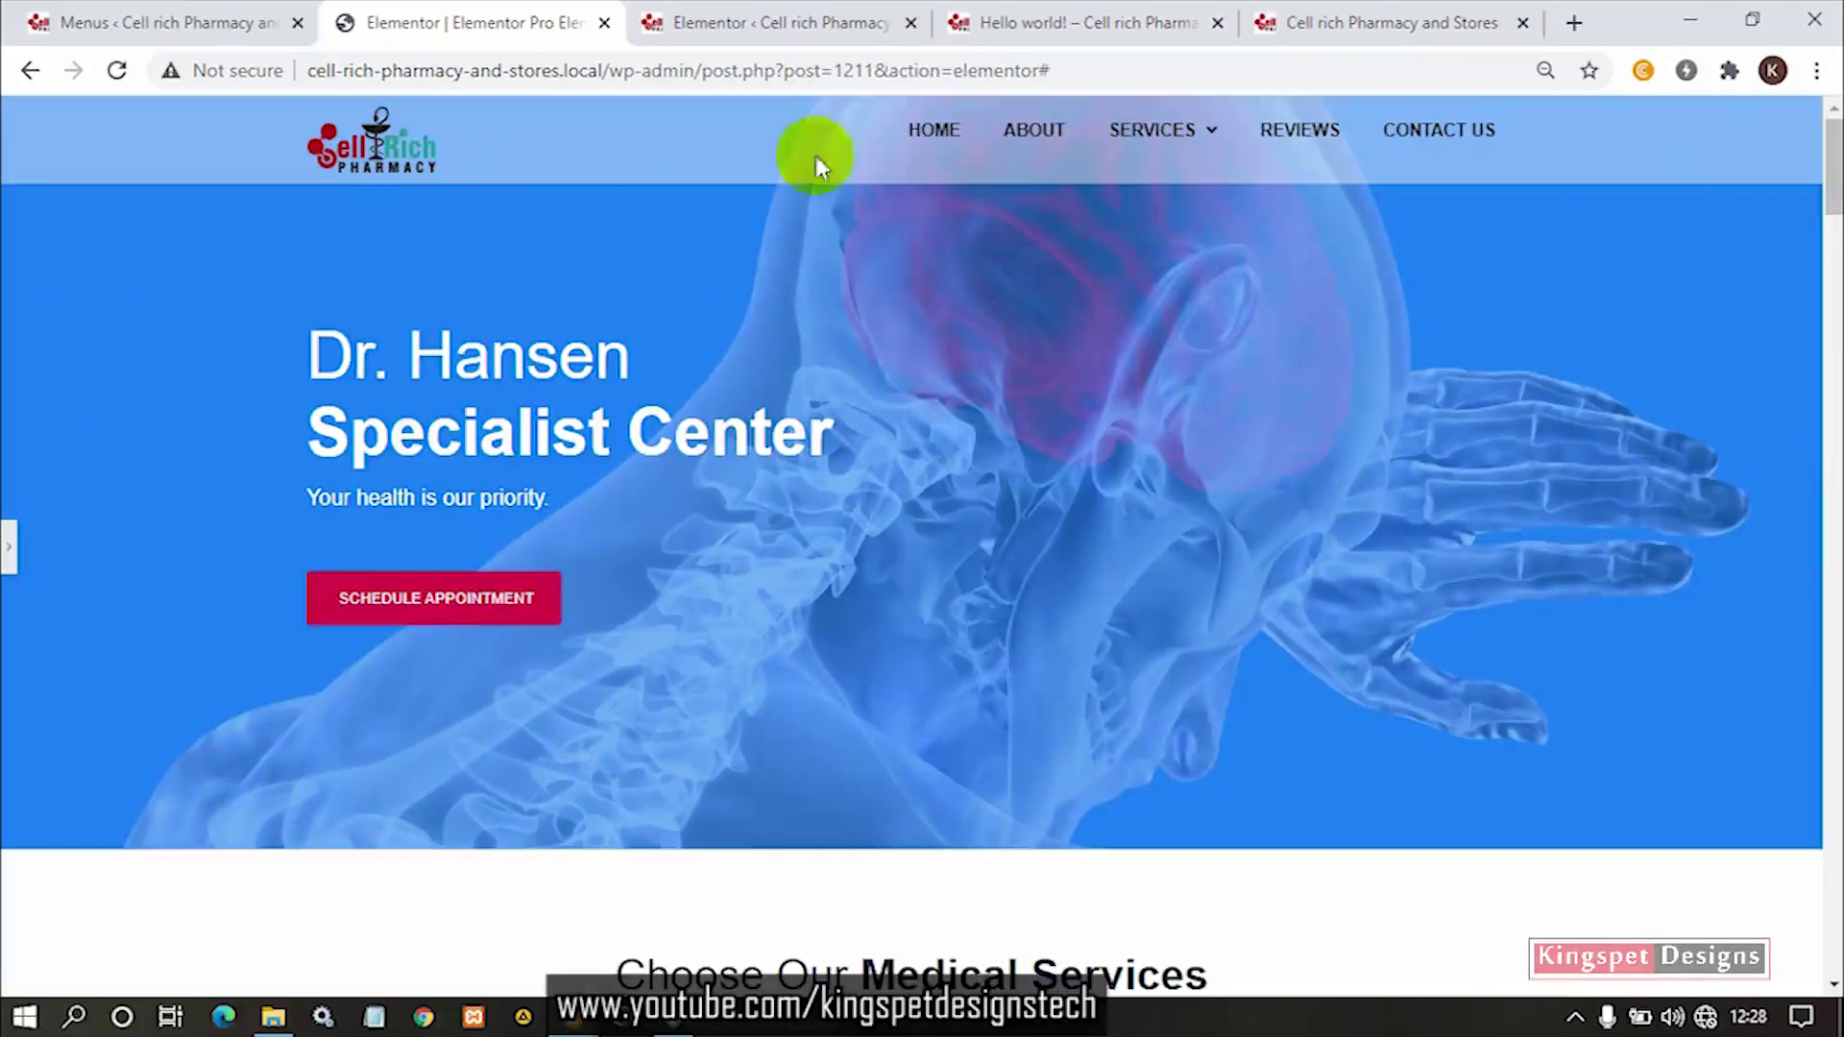
Change the header section's background to dark blue at about 52% opacity and view it with the settings panel hidden.
click(10, 540)
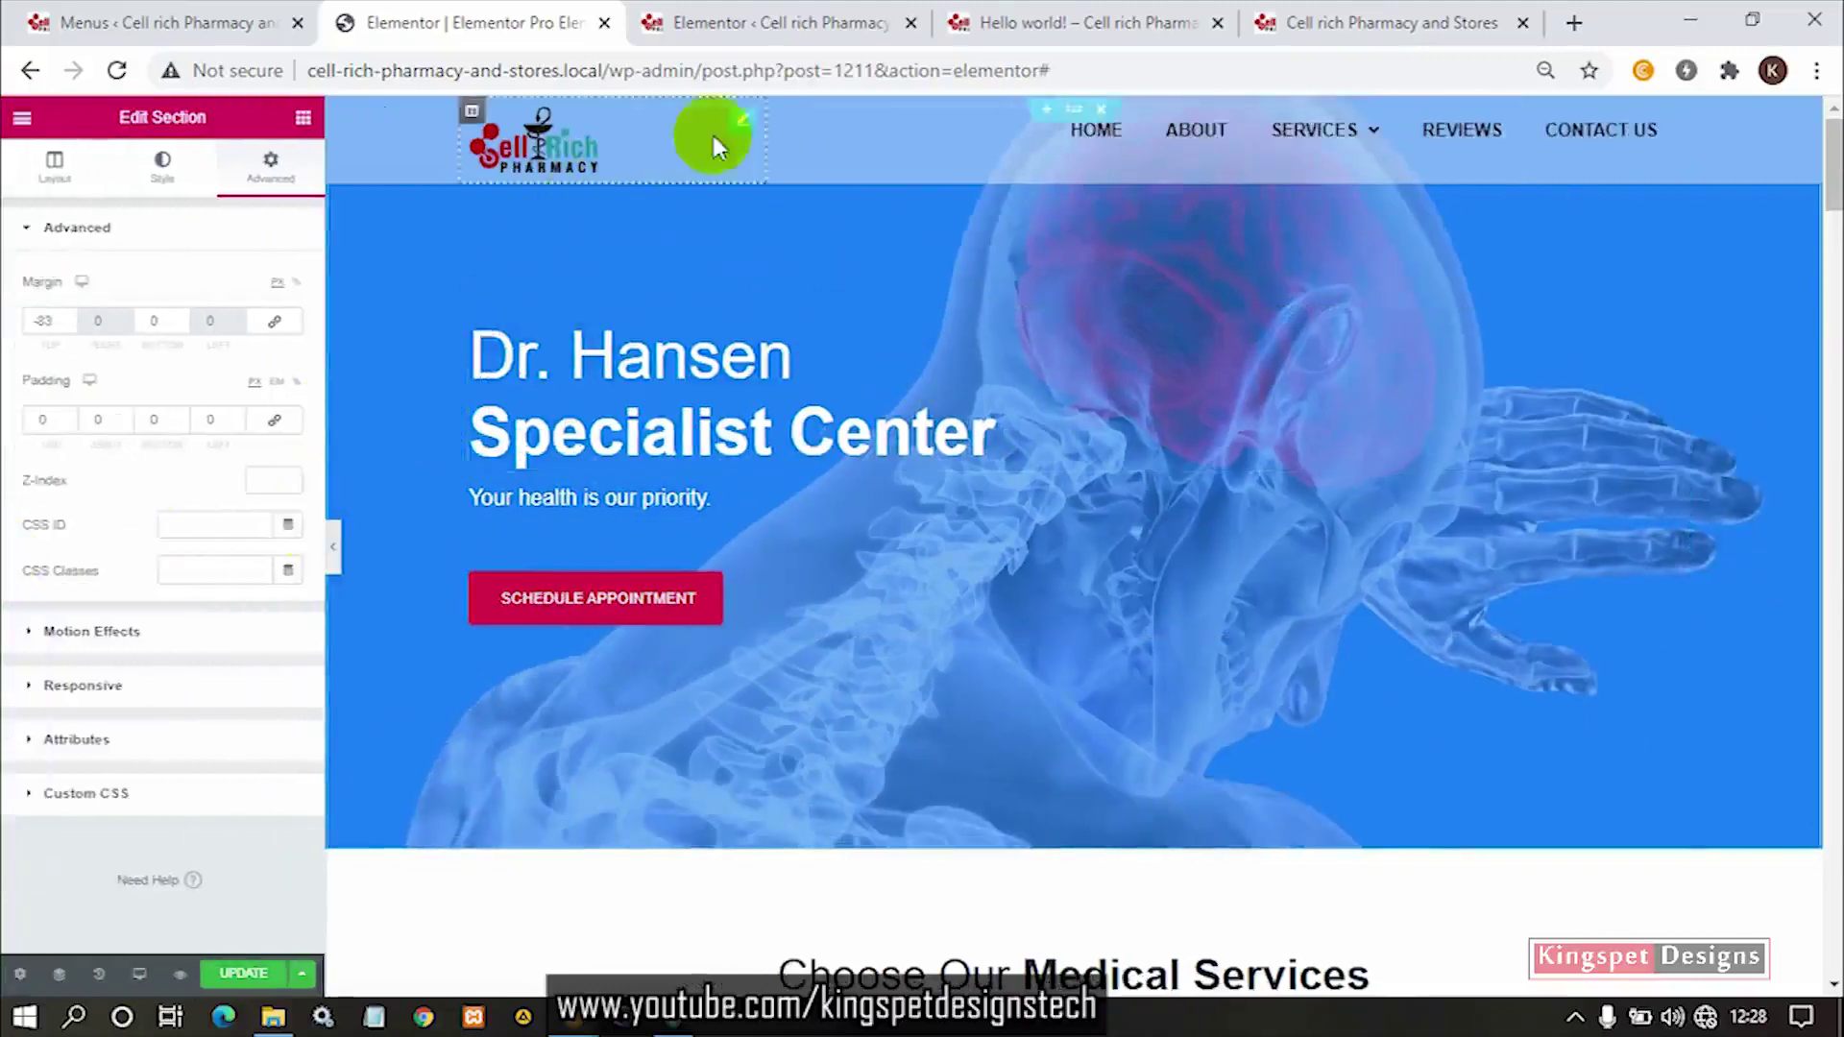
click(1075, 111)
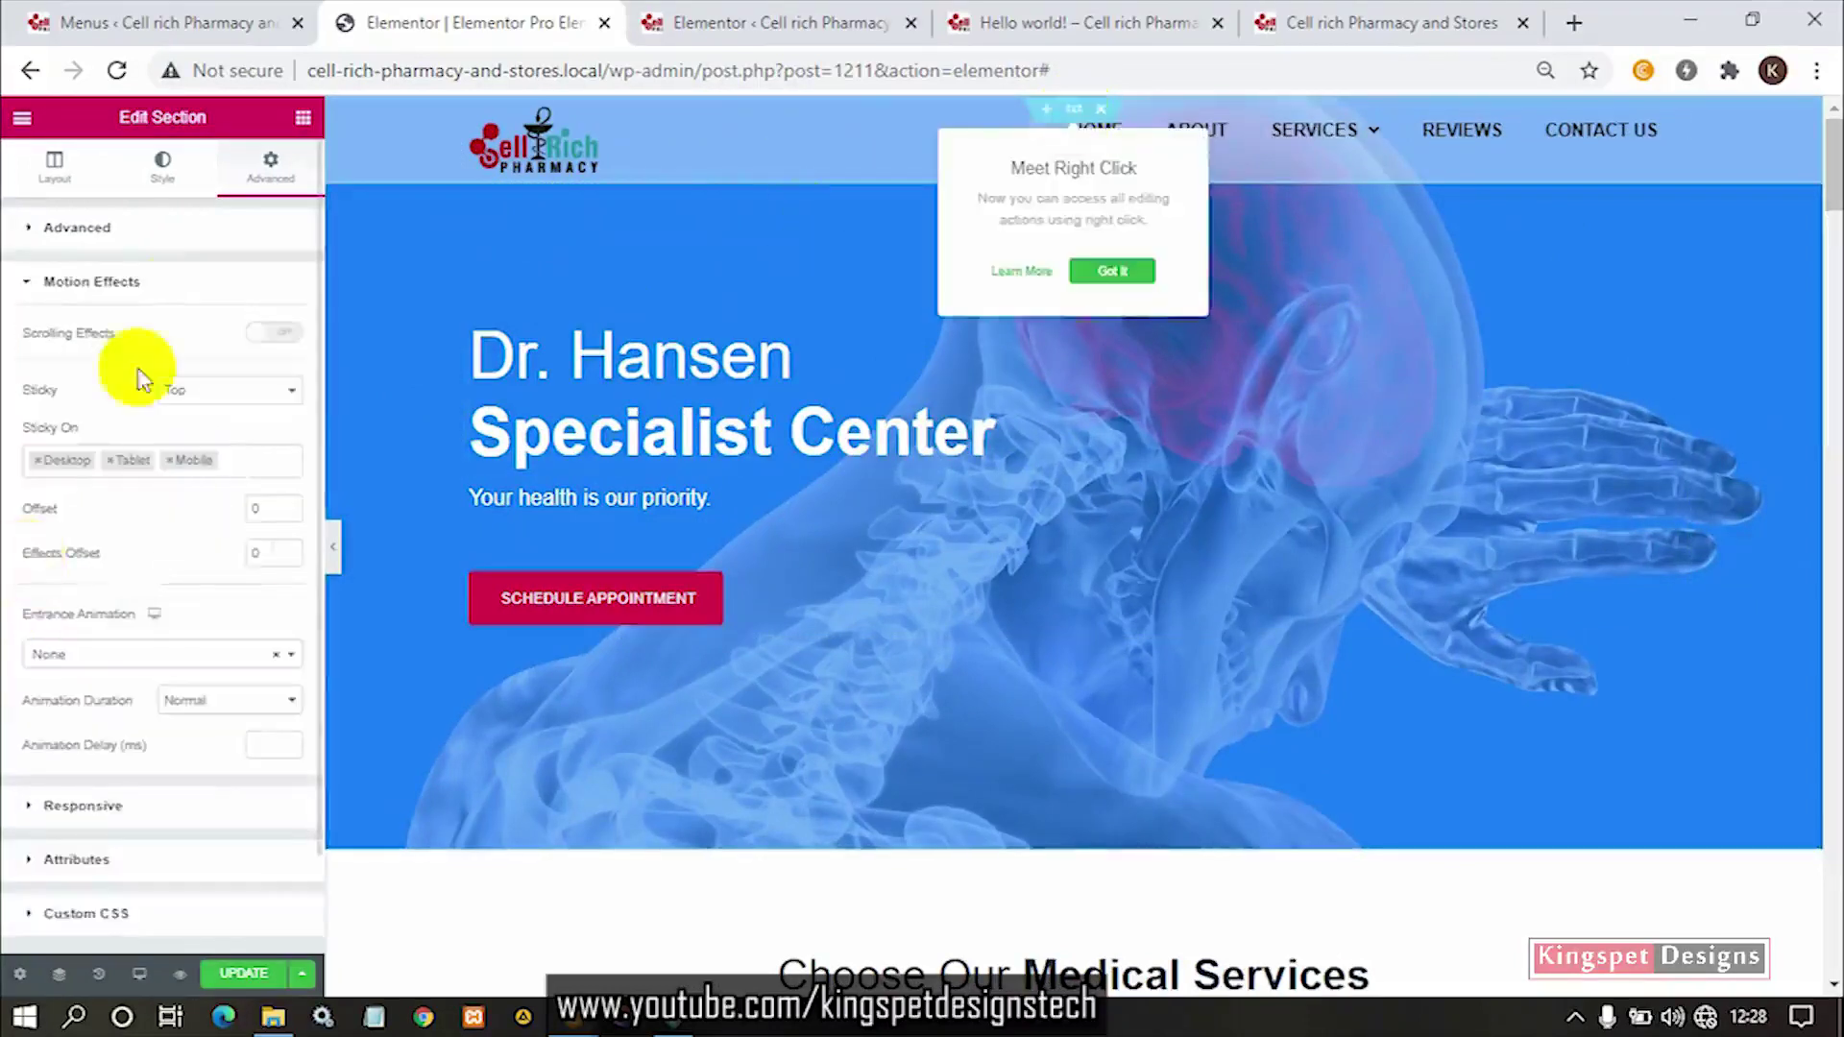
click(157, 180)
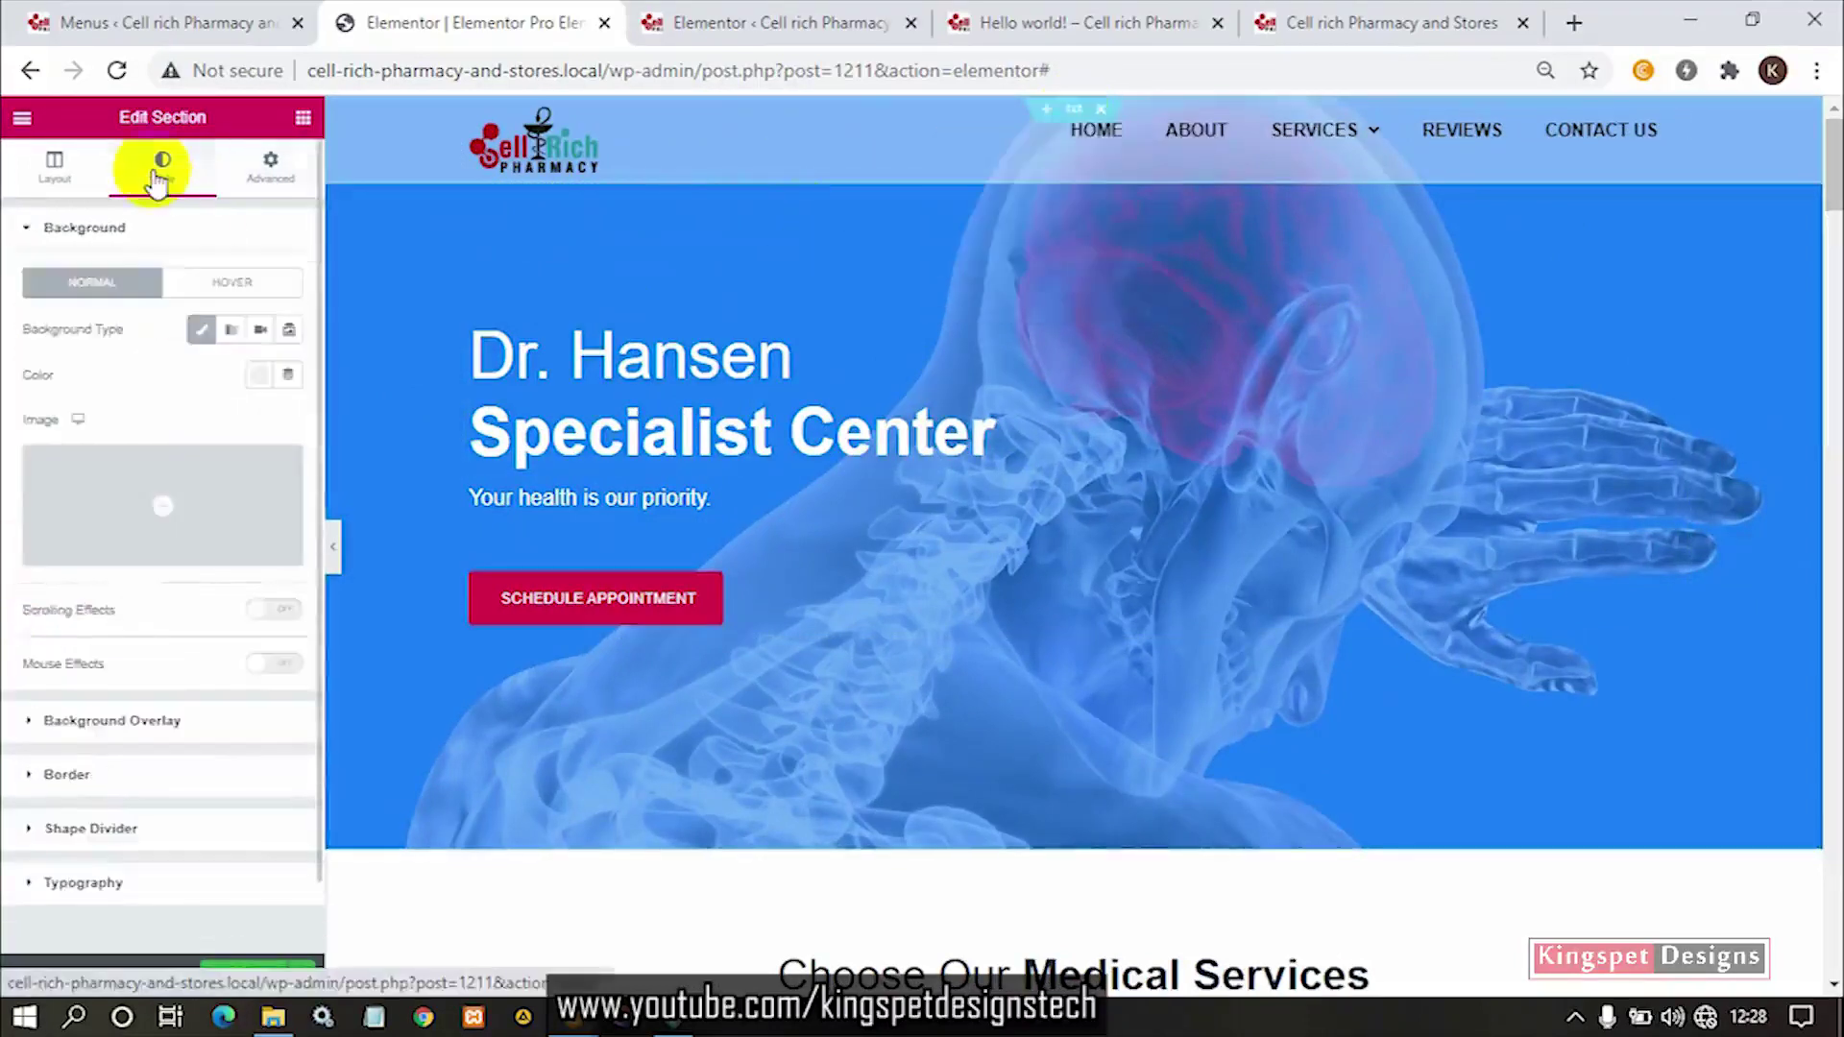
click(254, 380)
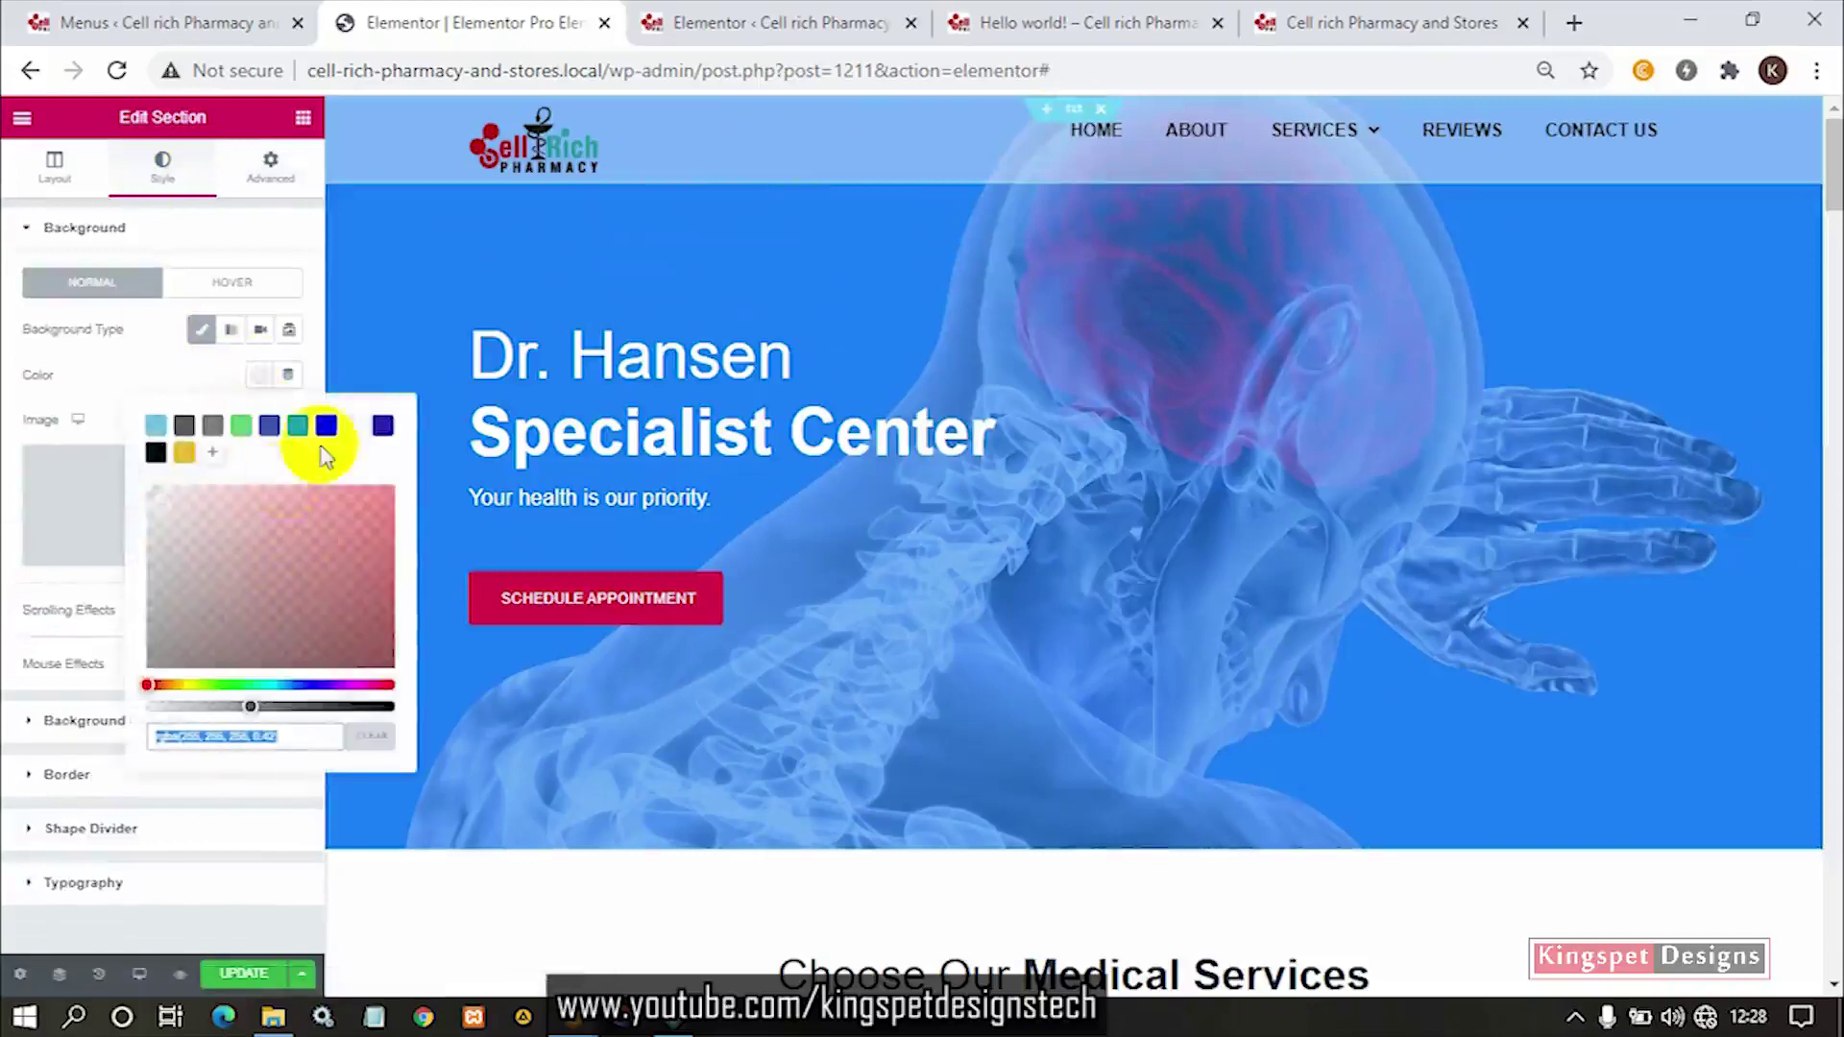
click(384, 427)
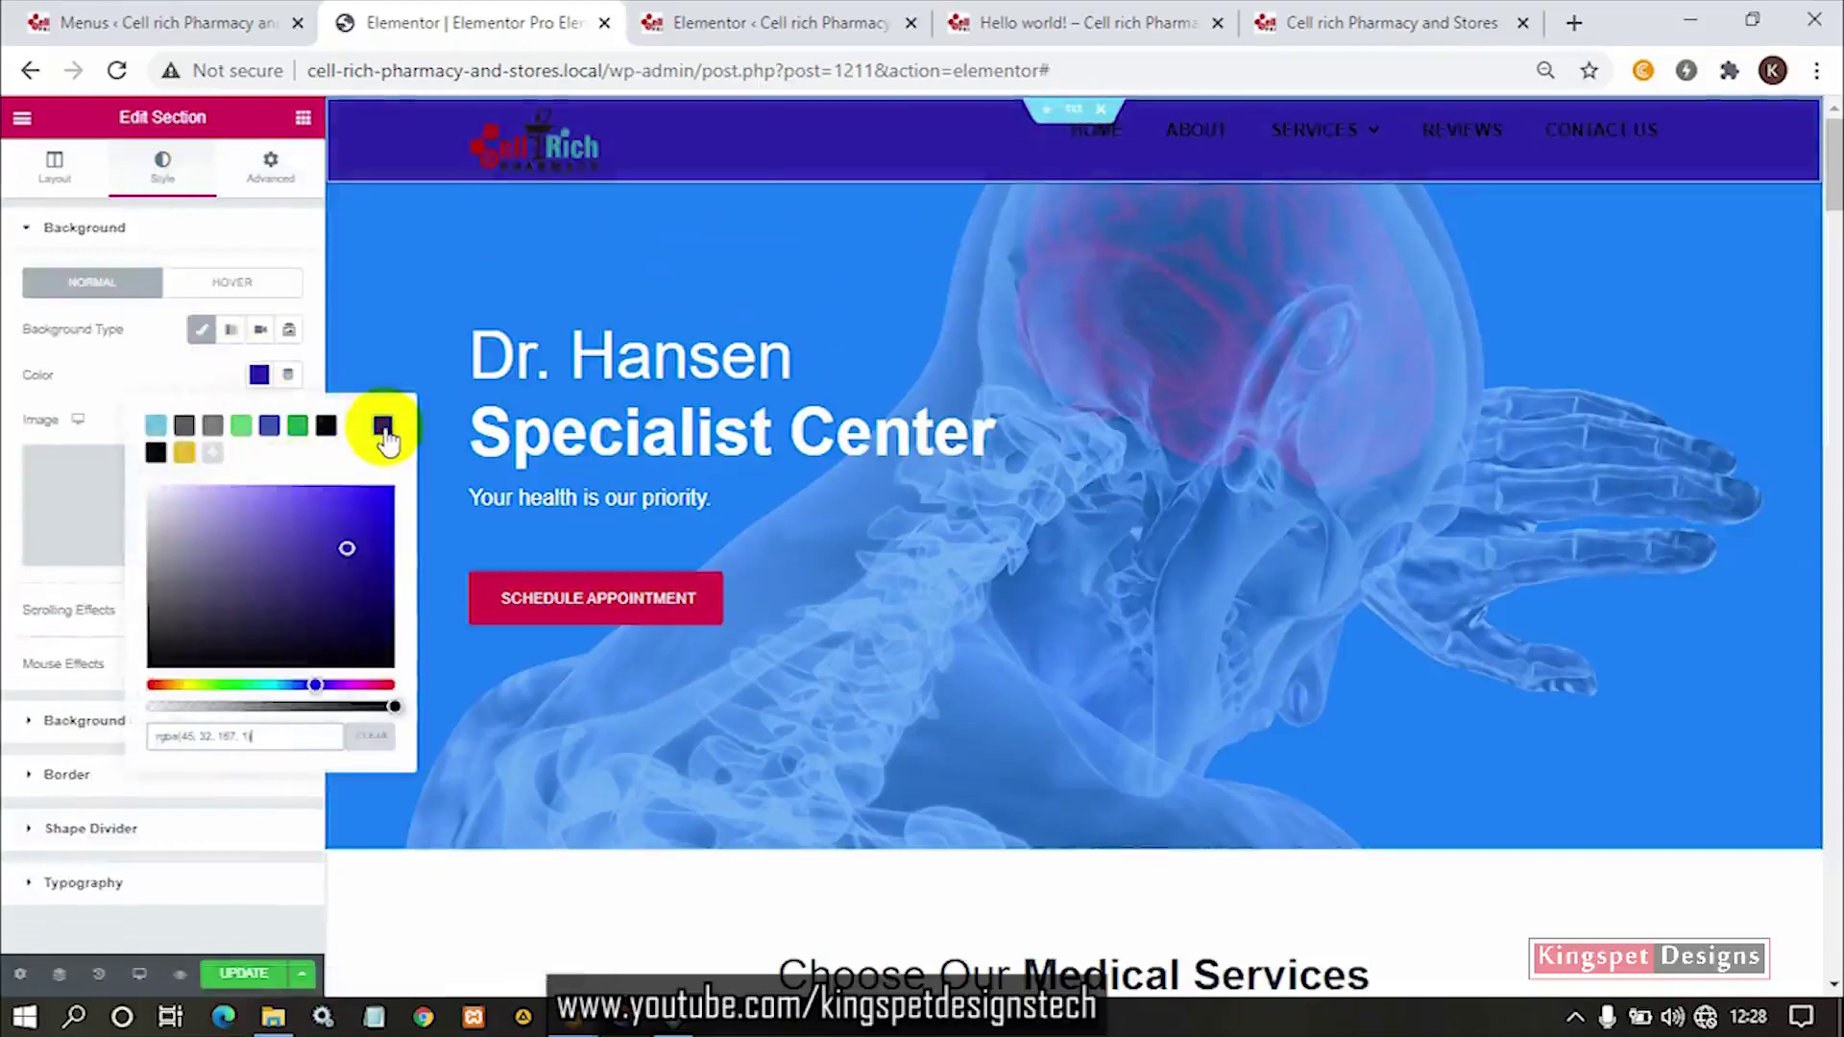
drag(395, 709, 272, 733)
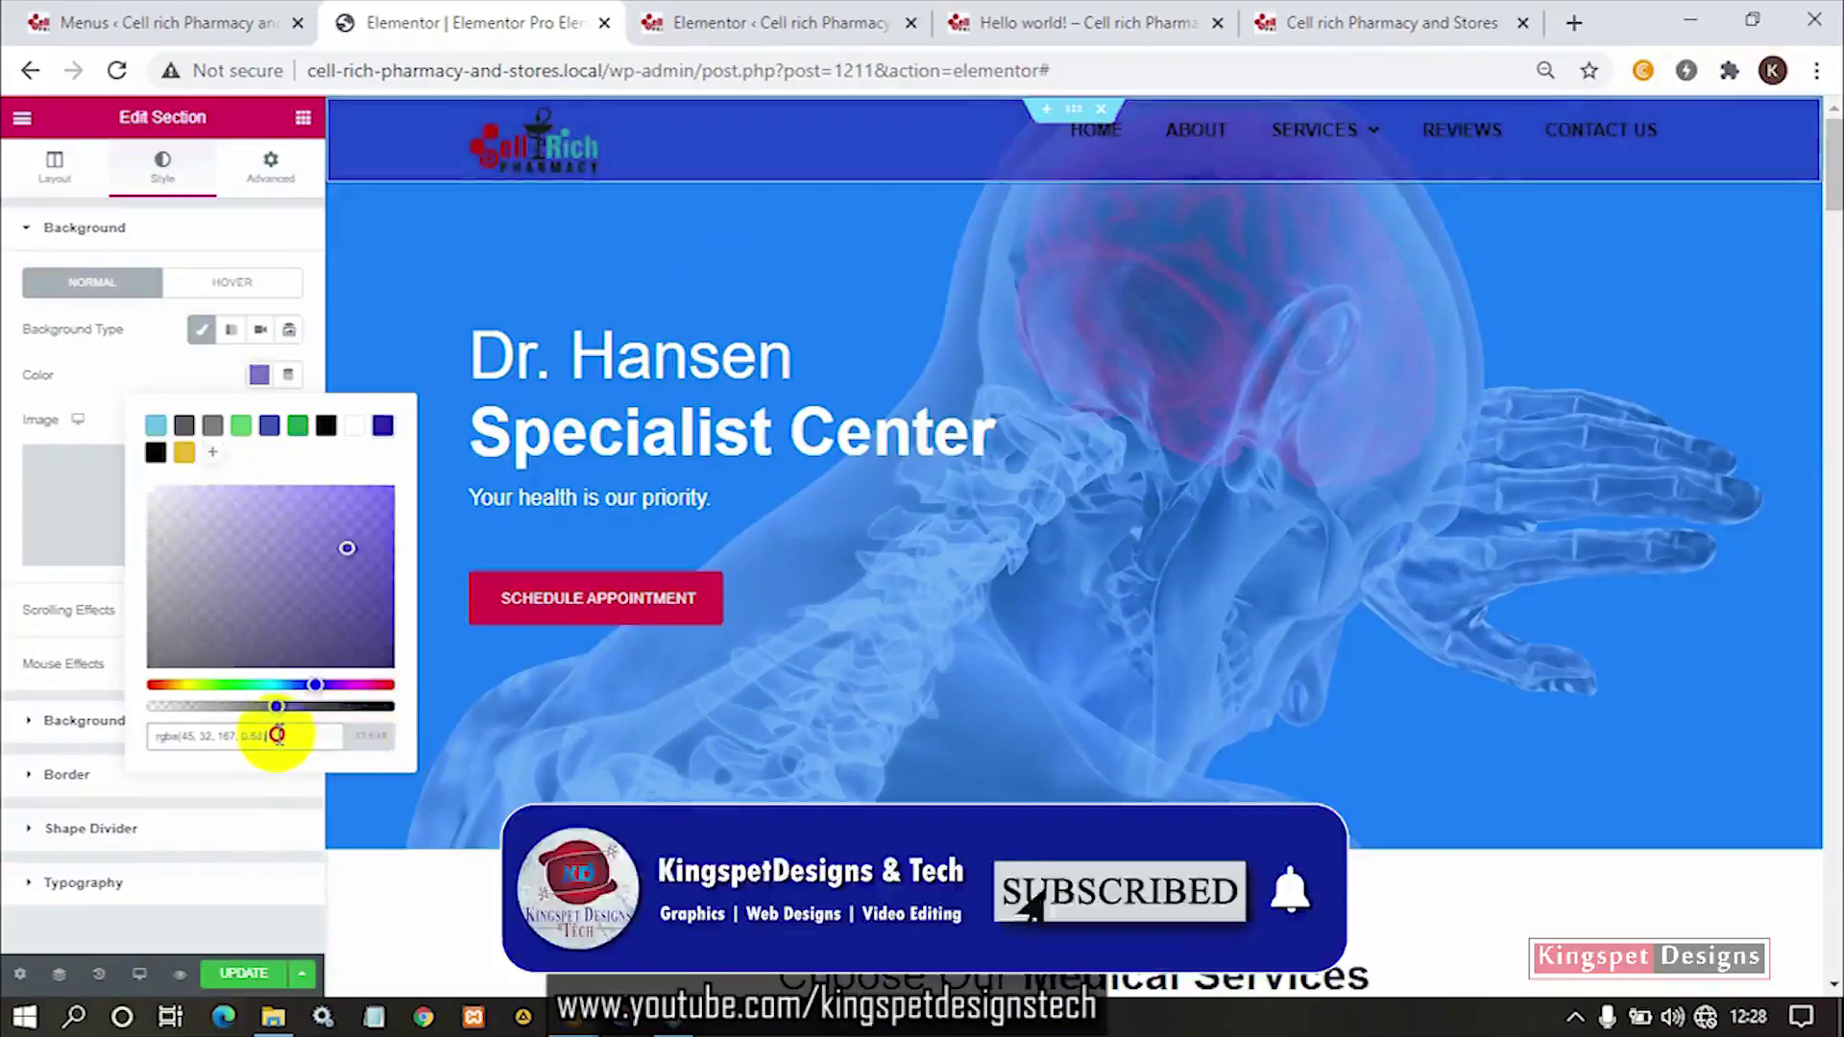
click(103, 379)
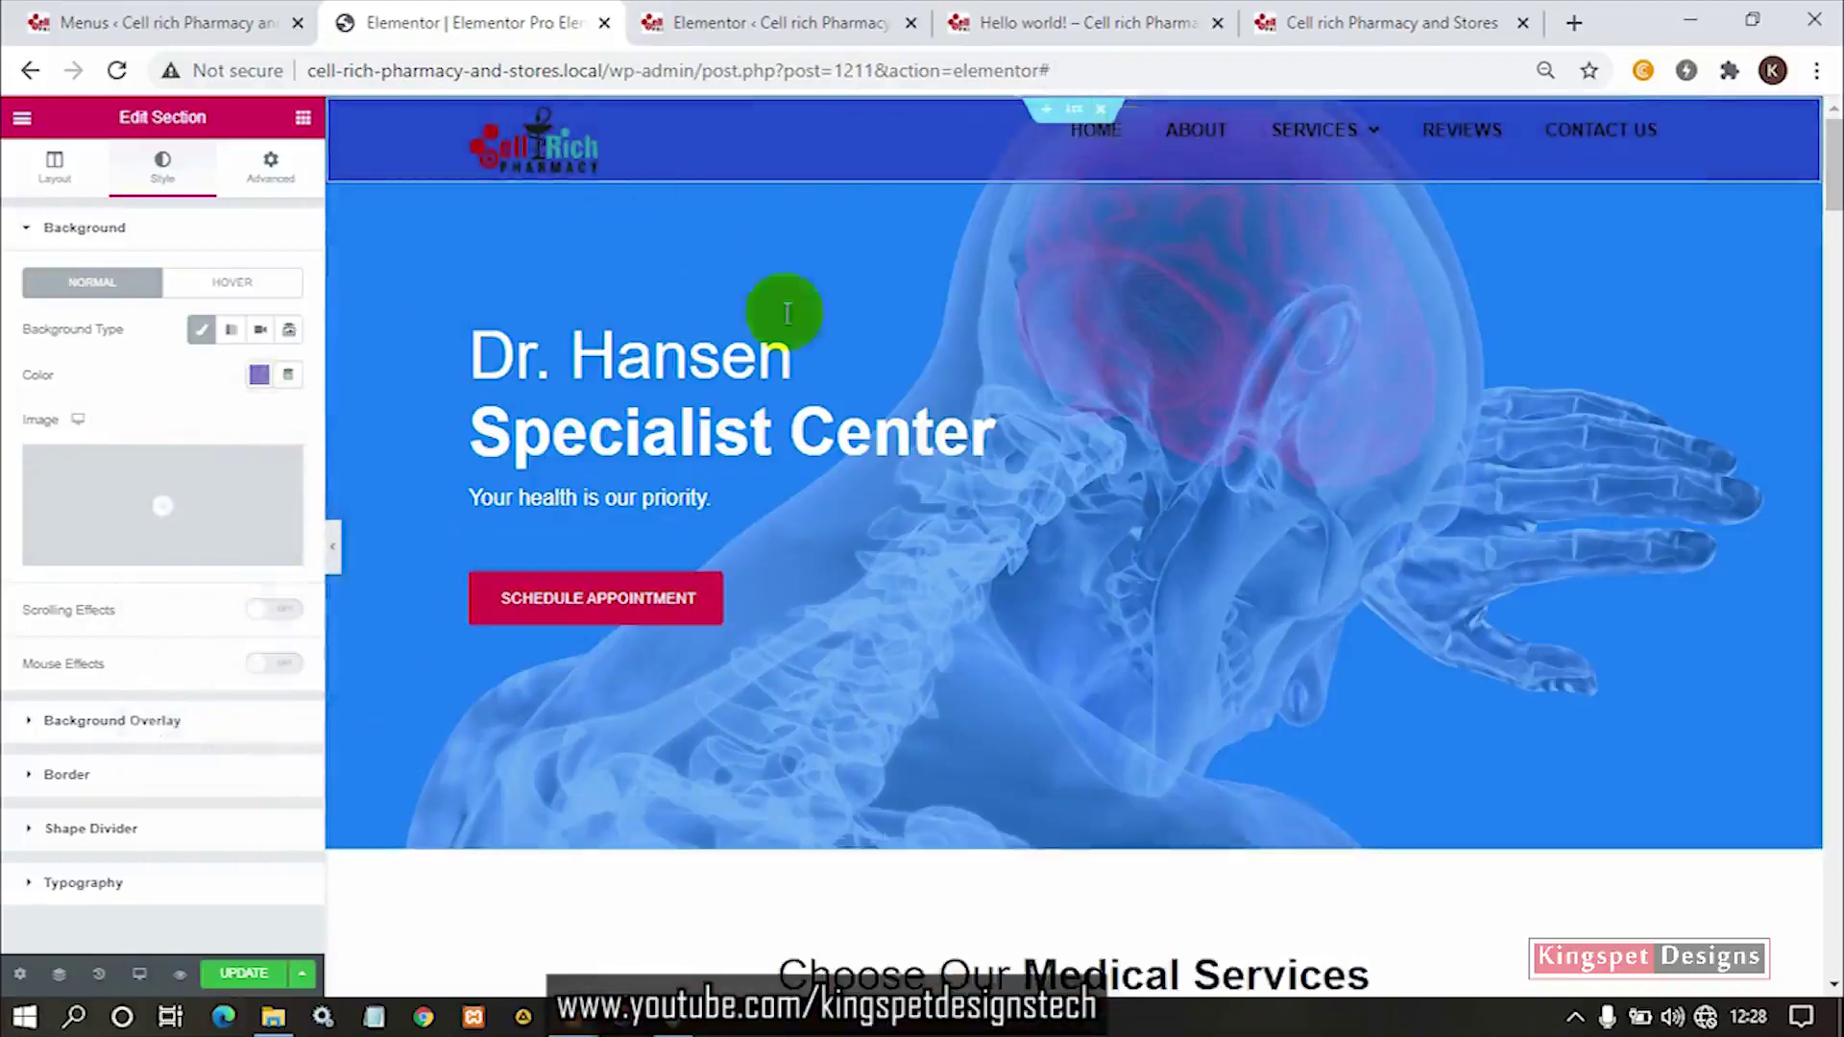
click(335, 545)
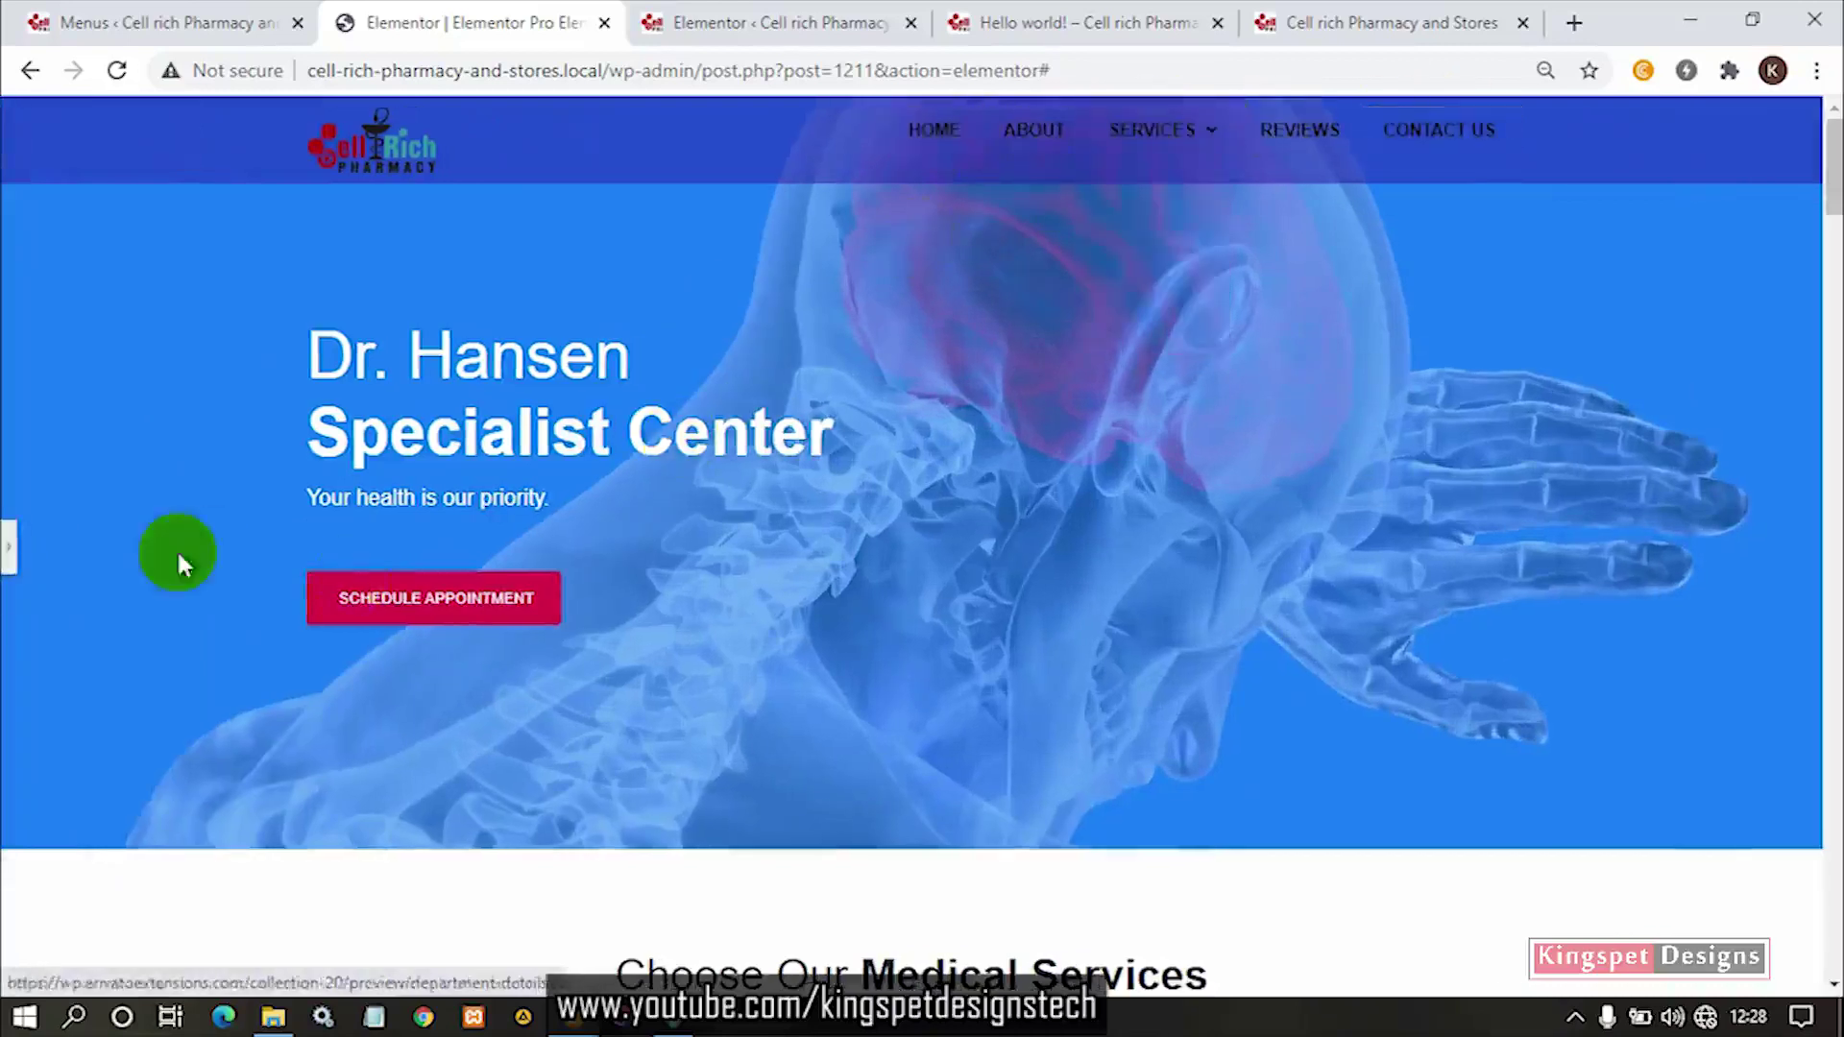
Set the navigation menu's normal text color to white (#FFFFFF) and view the header with the settings panel hidden.
click(9, 546)
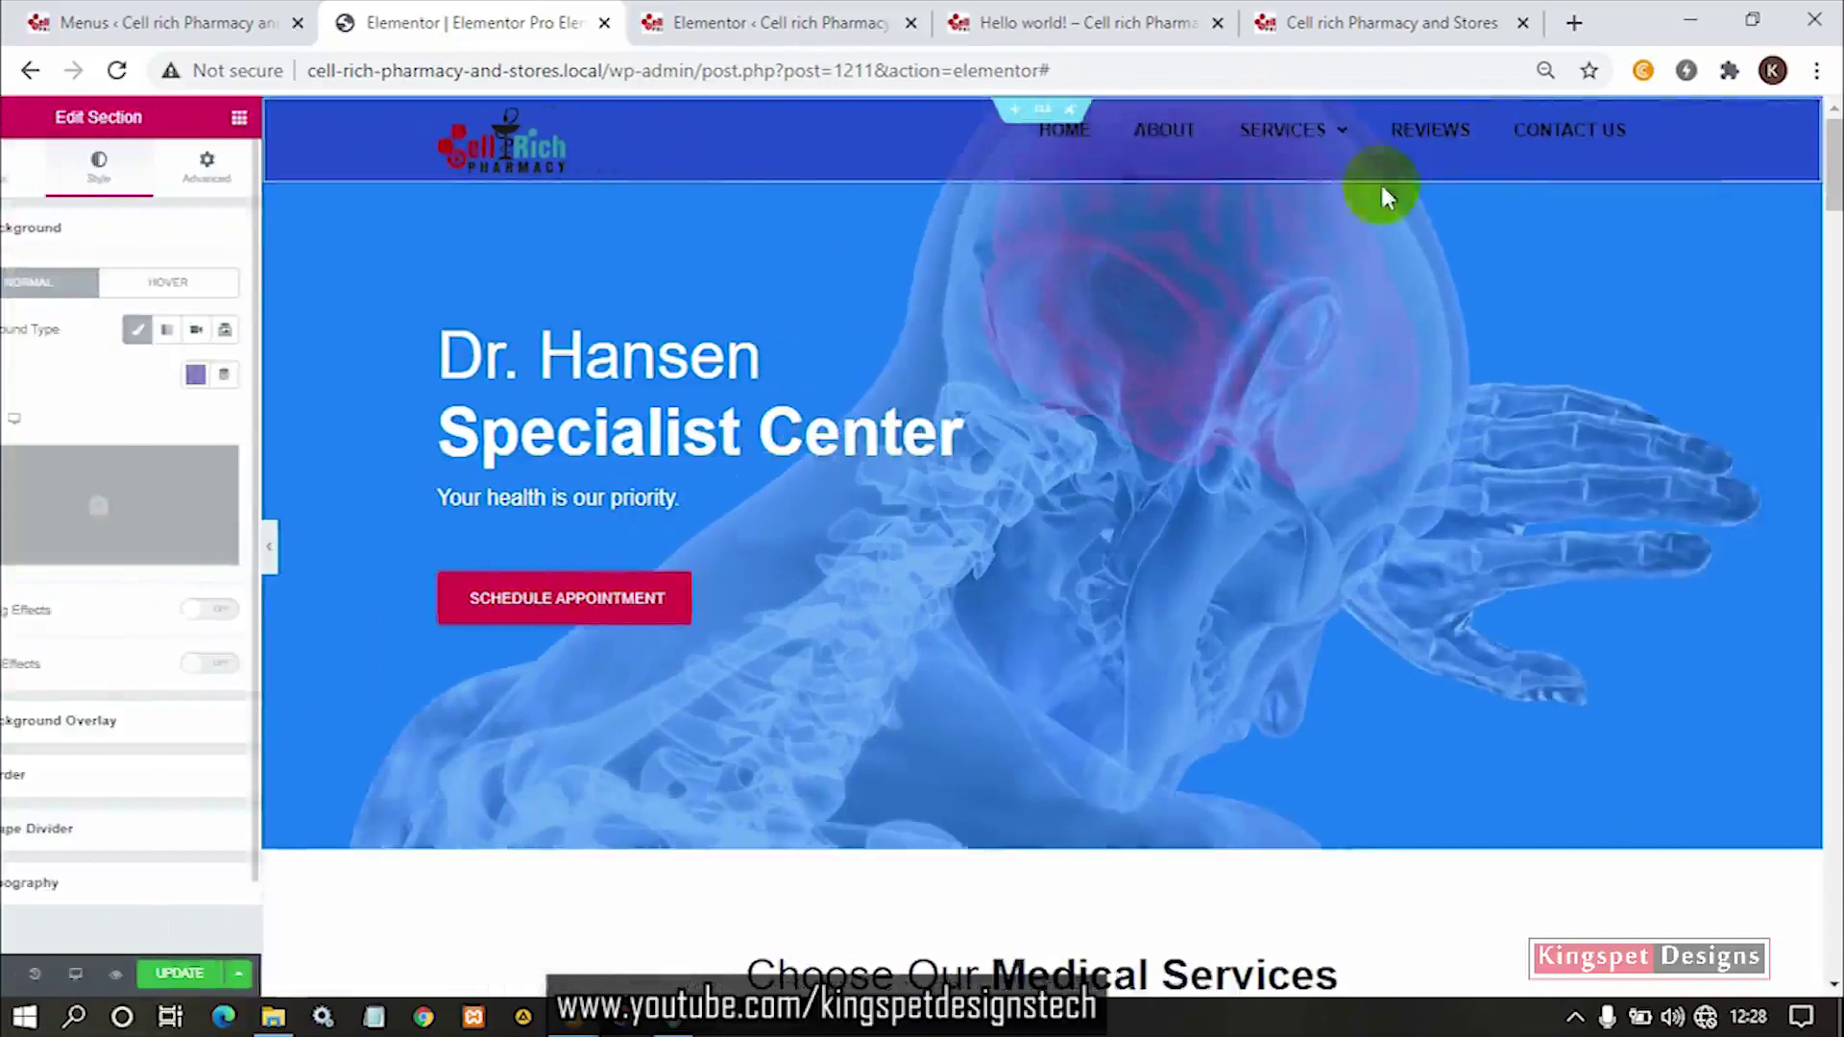
click(1665, 133)
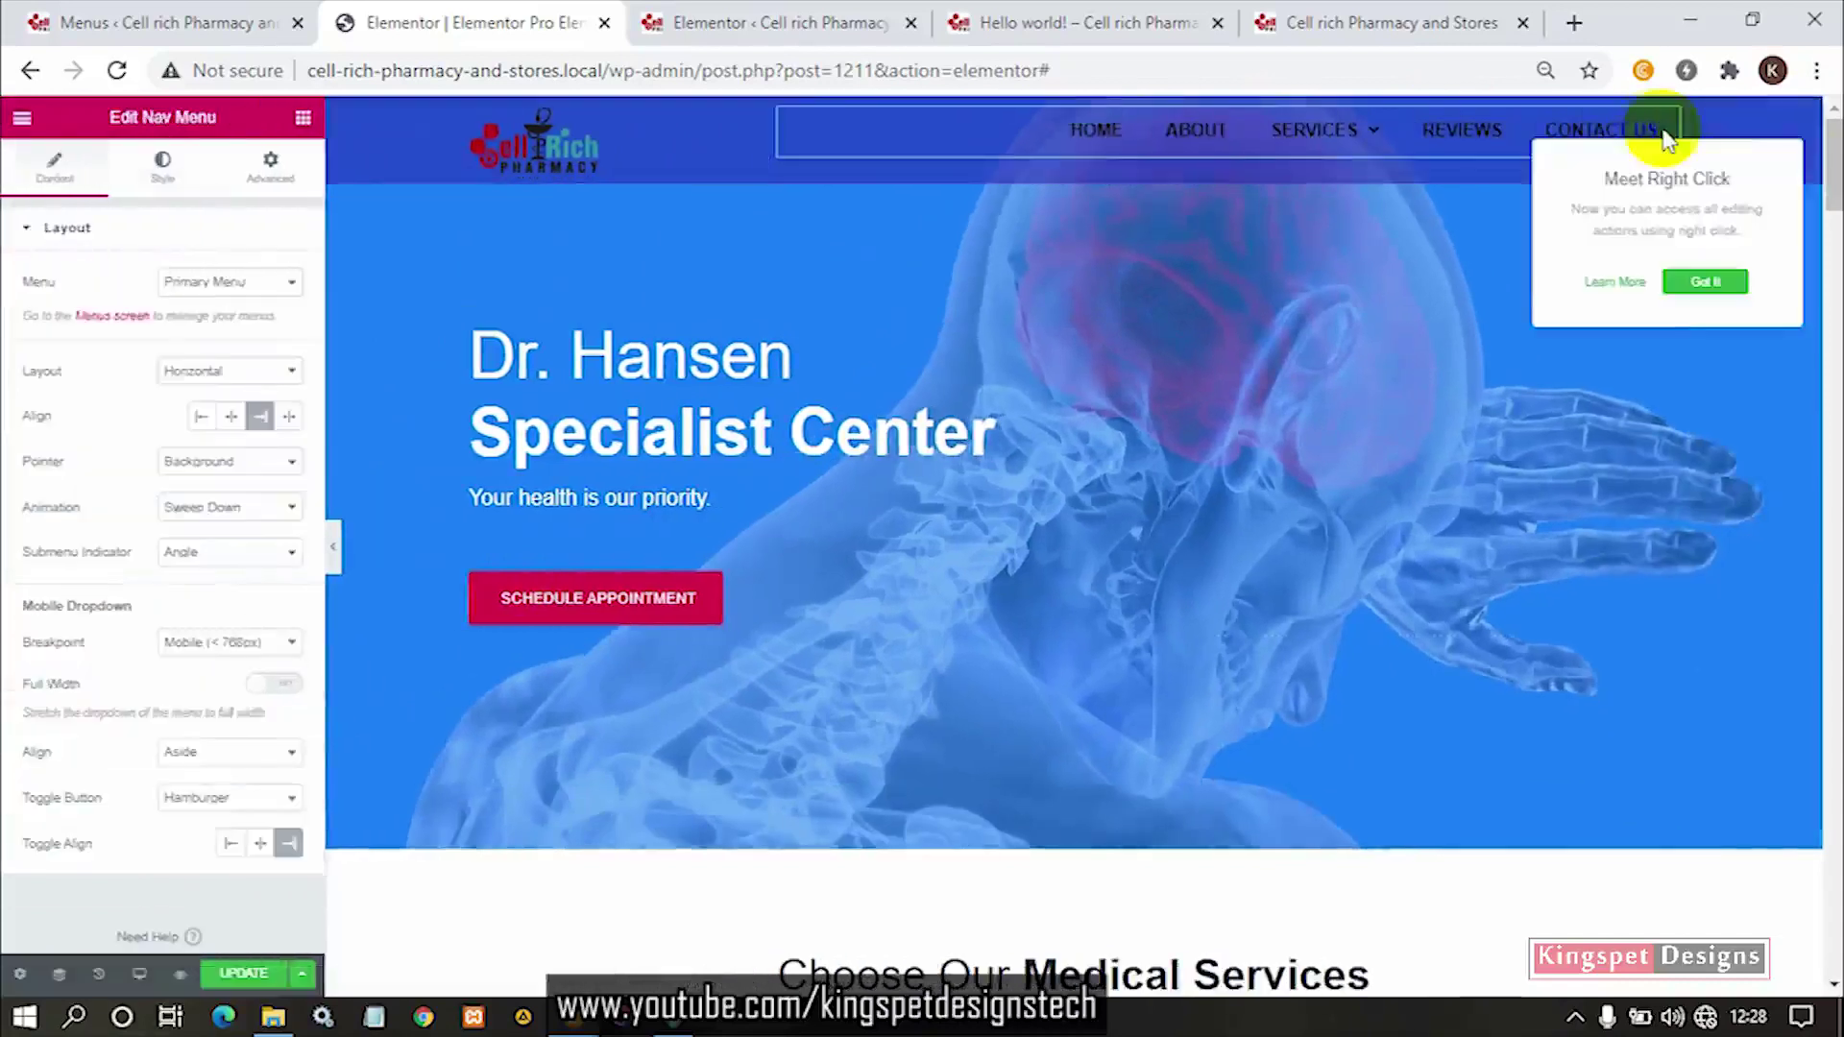
click(165, 171)
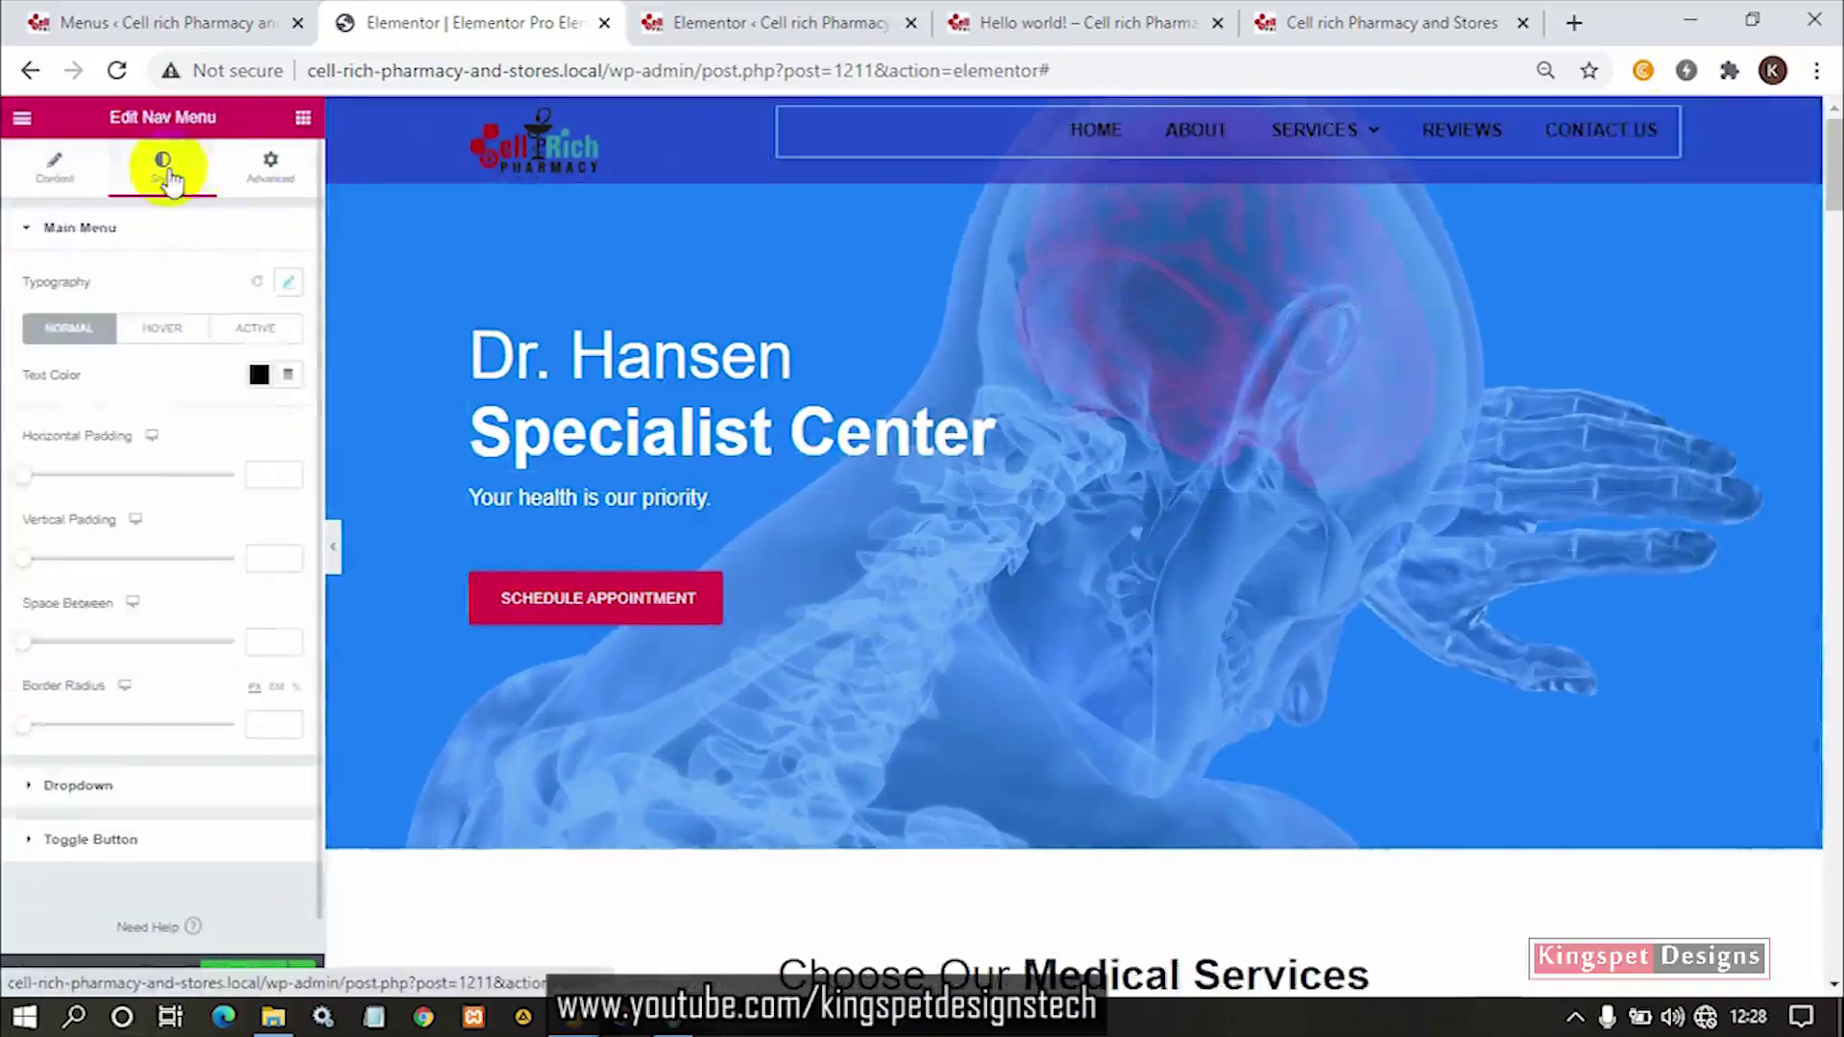
click(259, 375)
drag(296, 547, 117, 466)
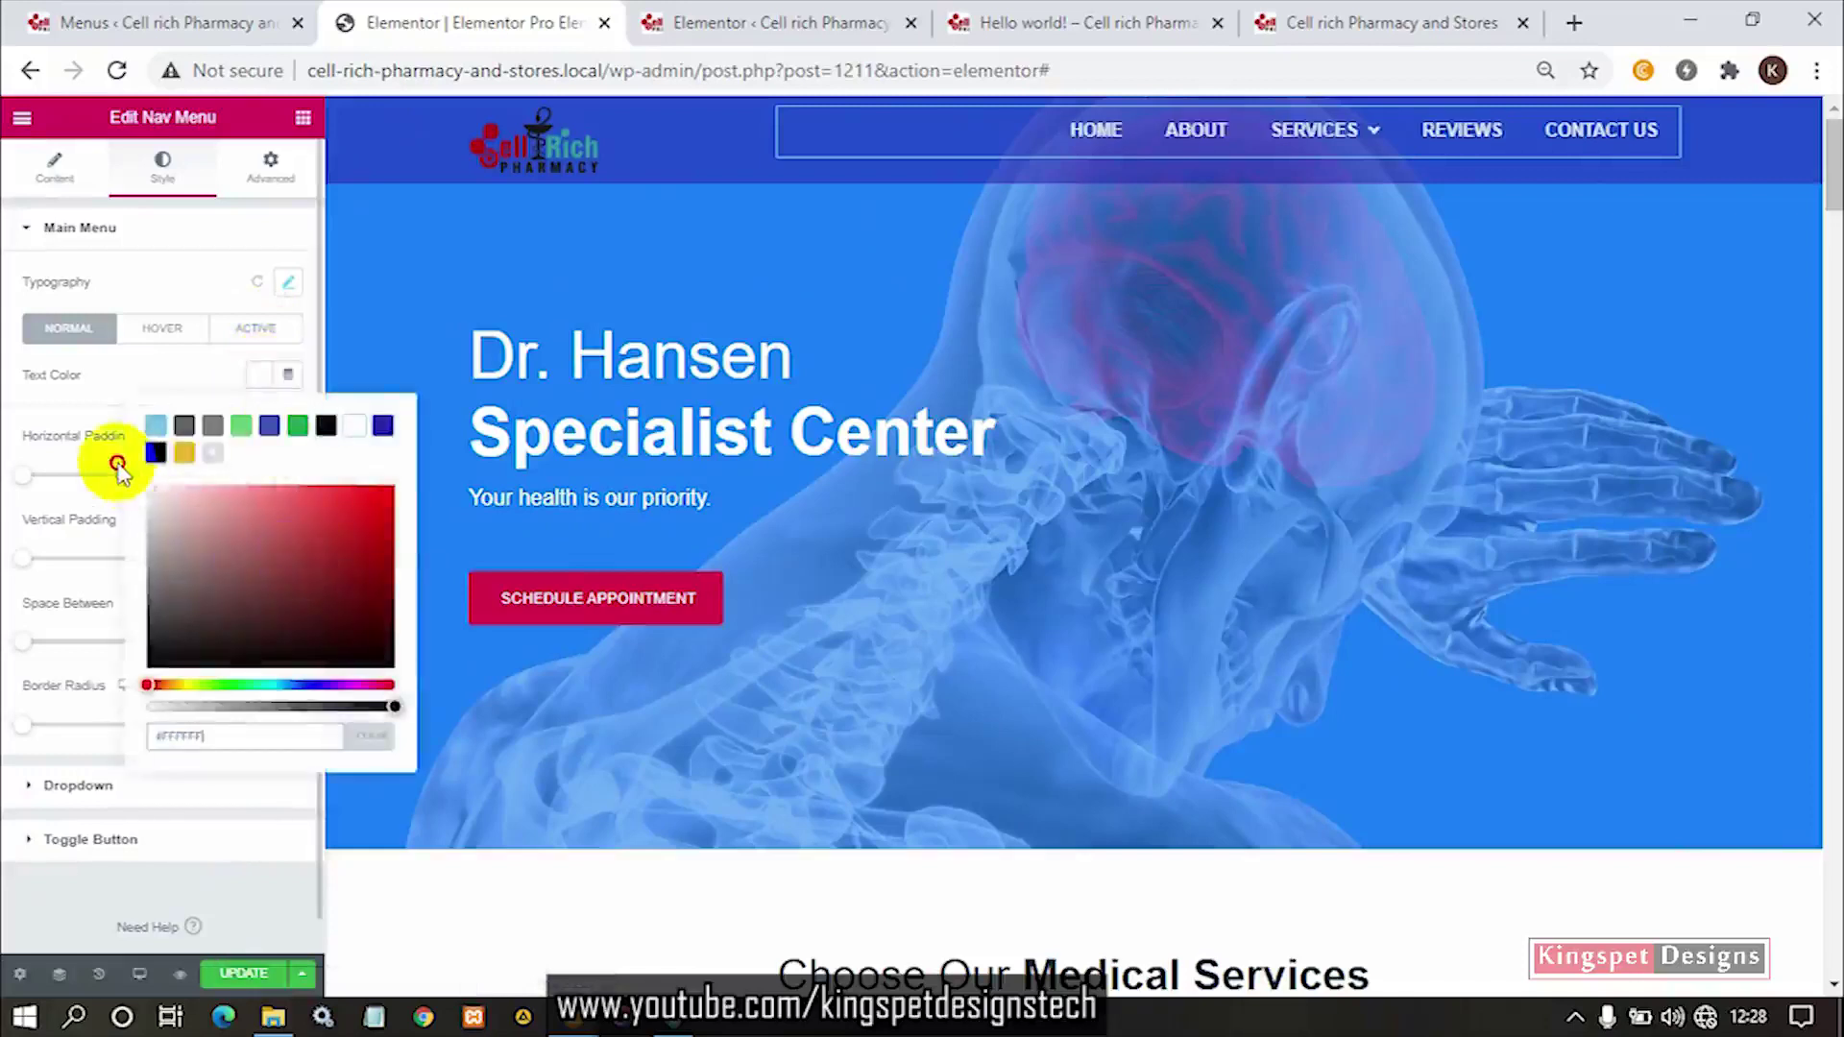
click(140, 386)
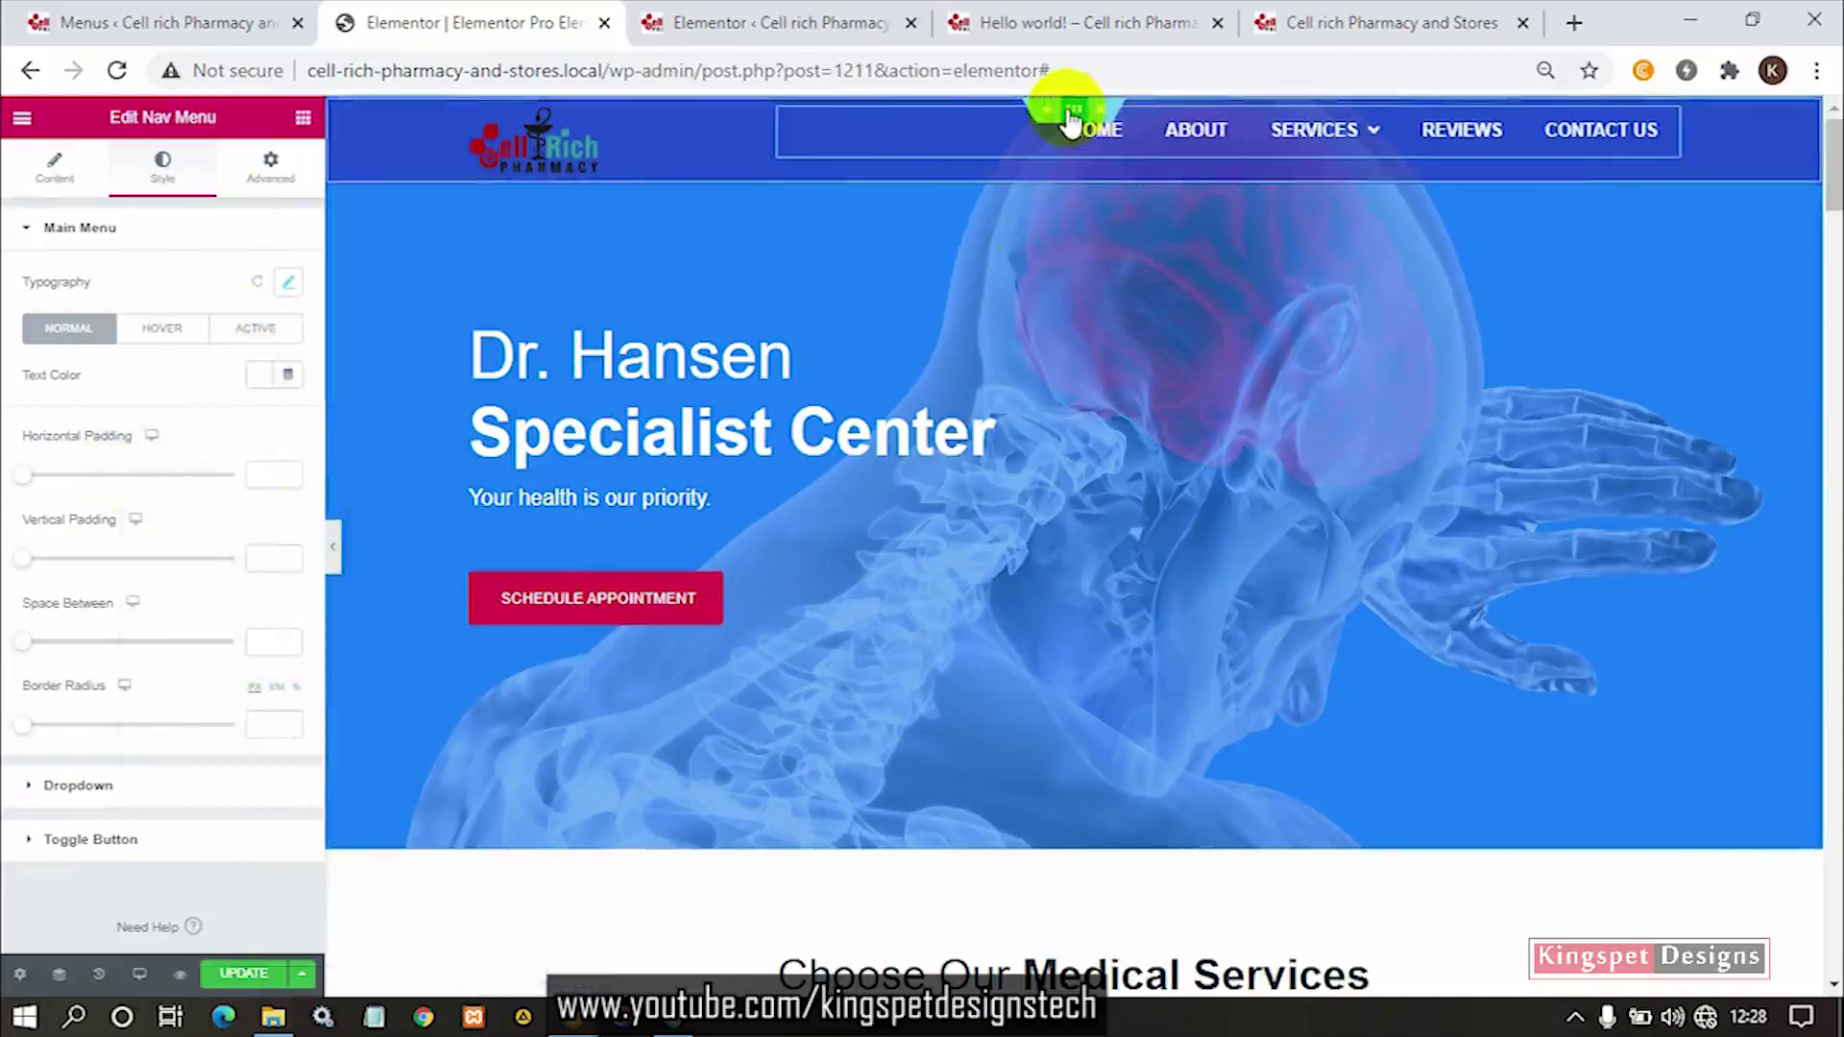
click(1071, 122)
click(326, 554)
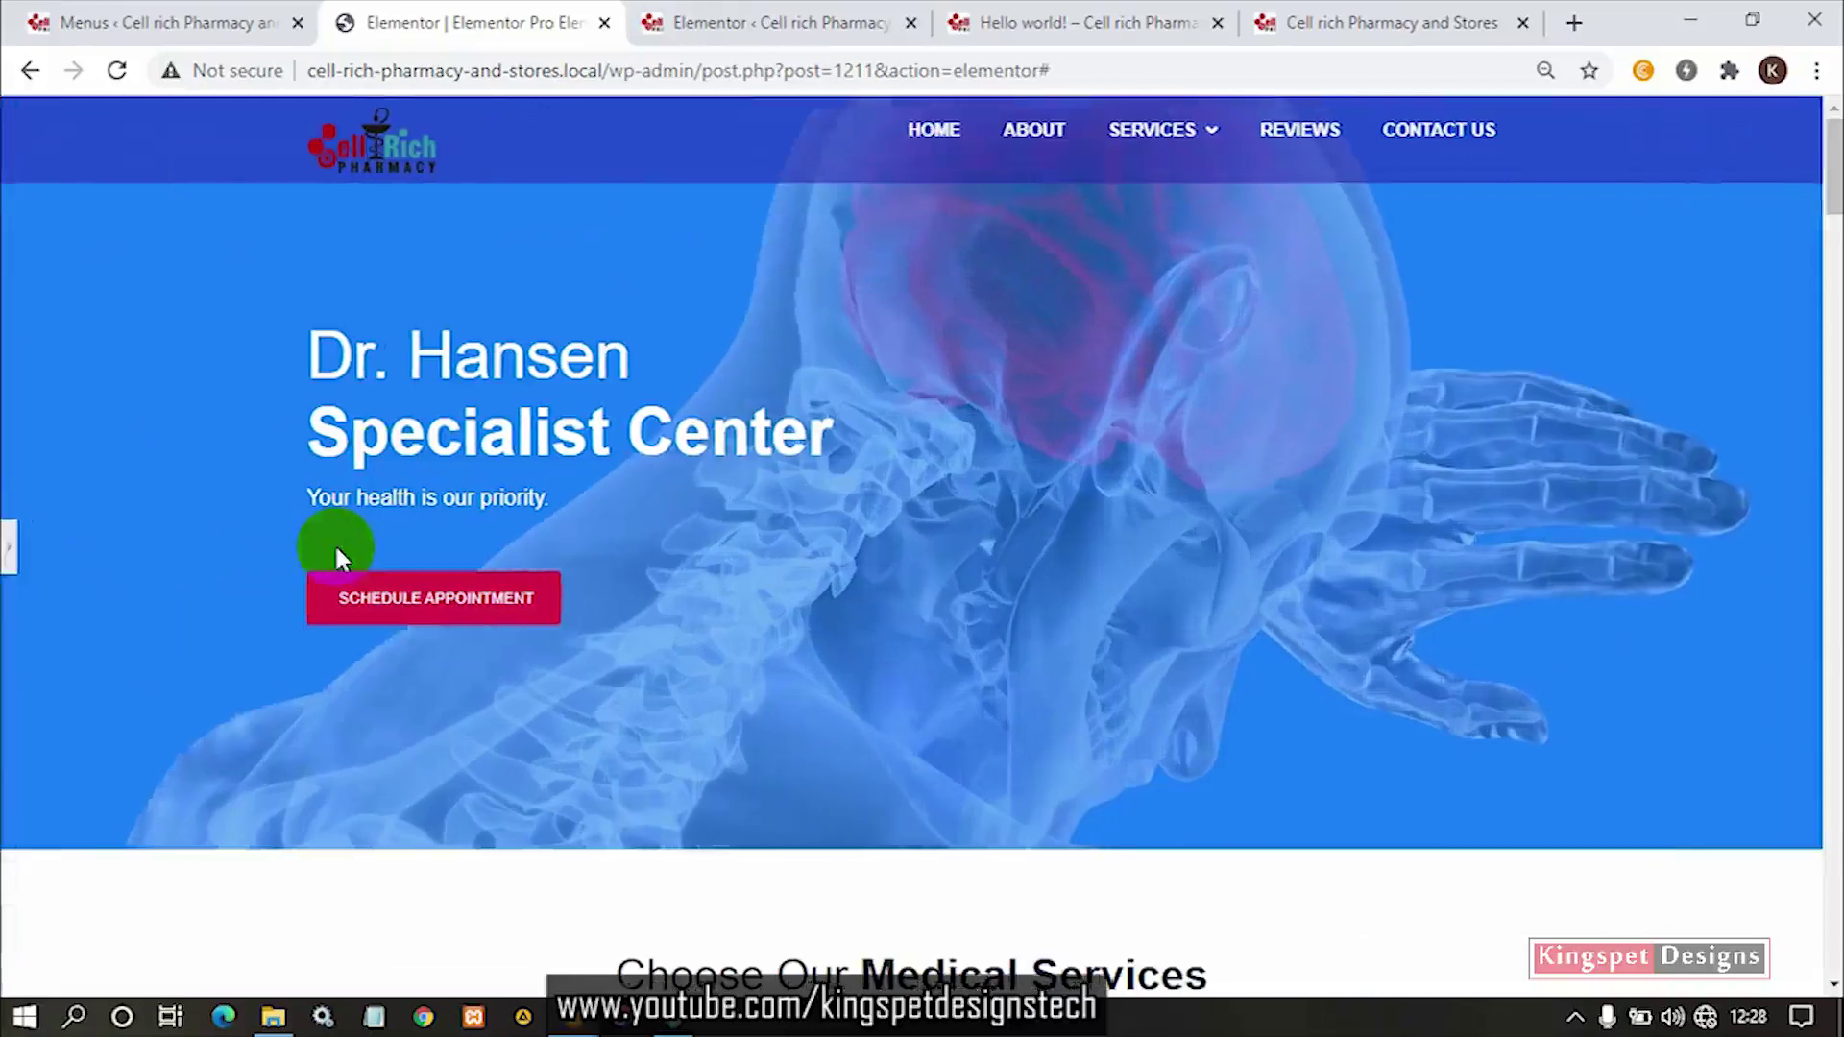
Give the header section a solid border with unlinked widths of 1 at the bottom and 0 on the other sides.
click(7, 544)
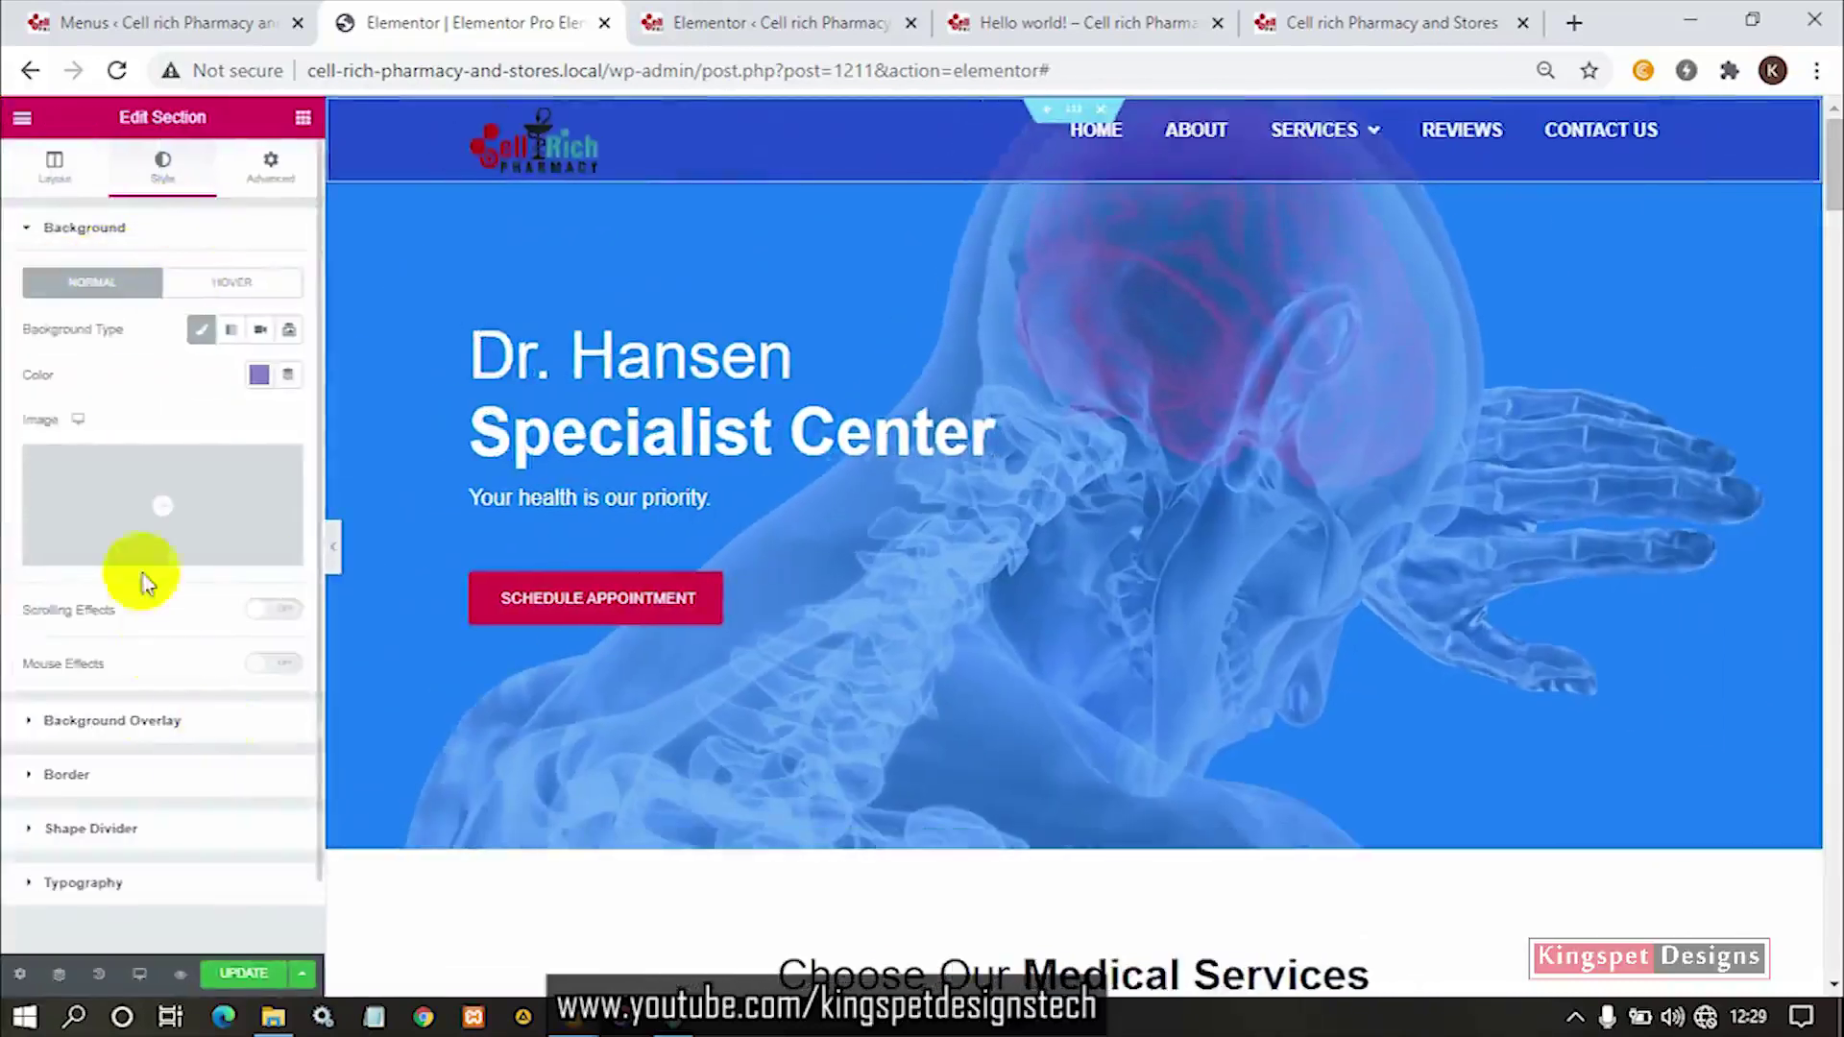
click(120, 797)
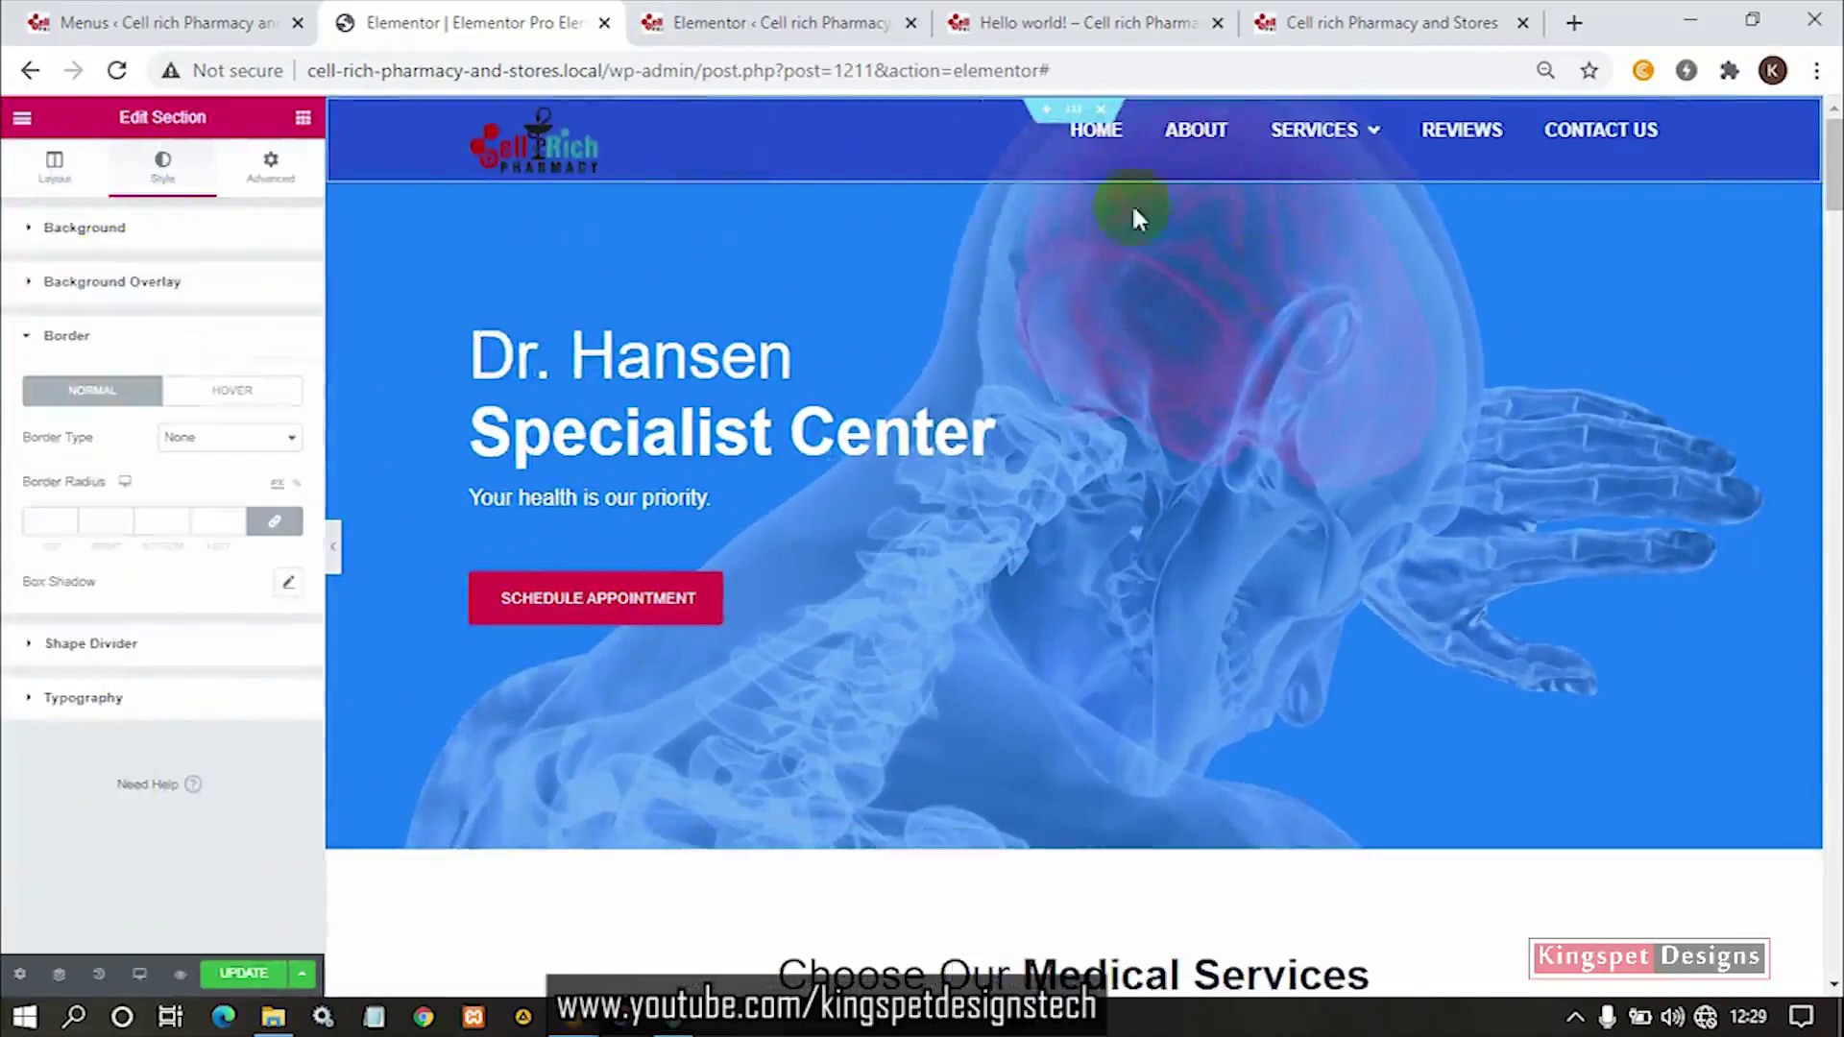
mouse_move(1081, 114)
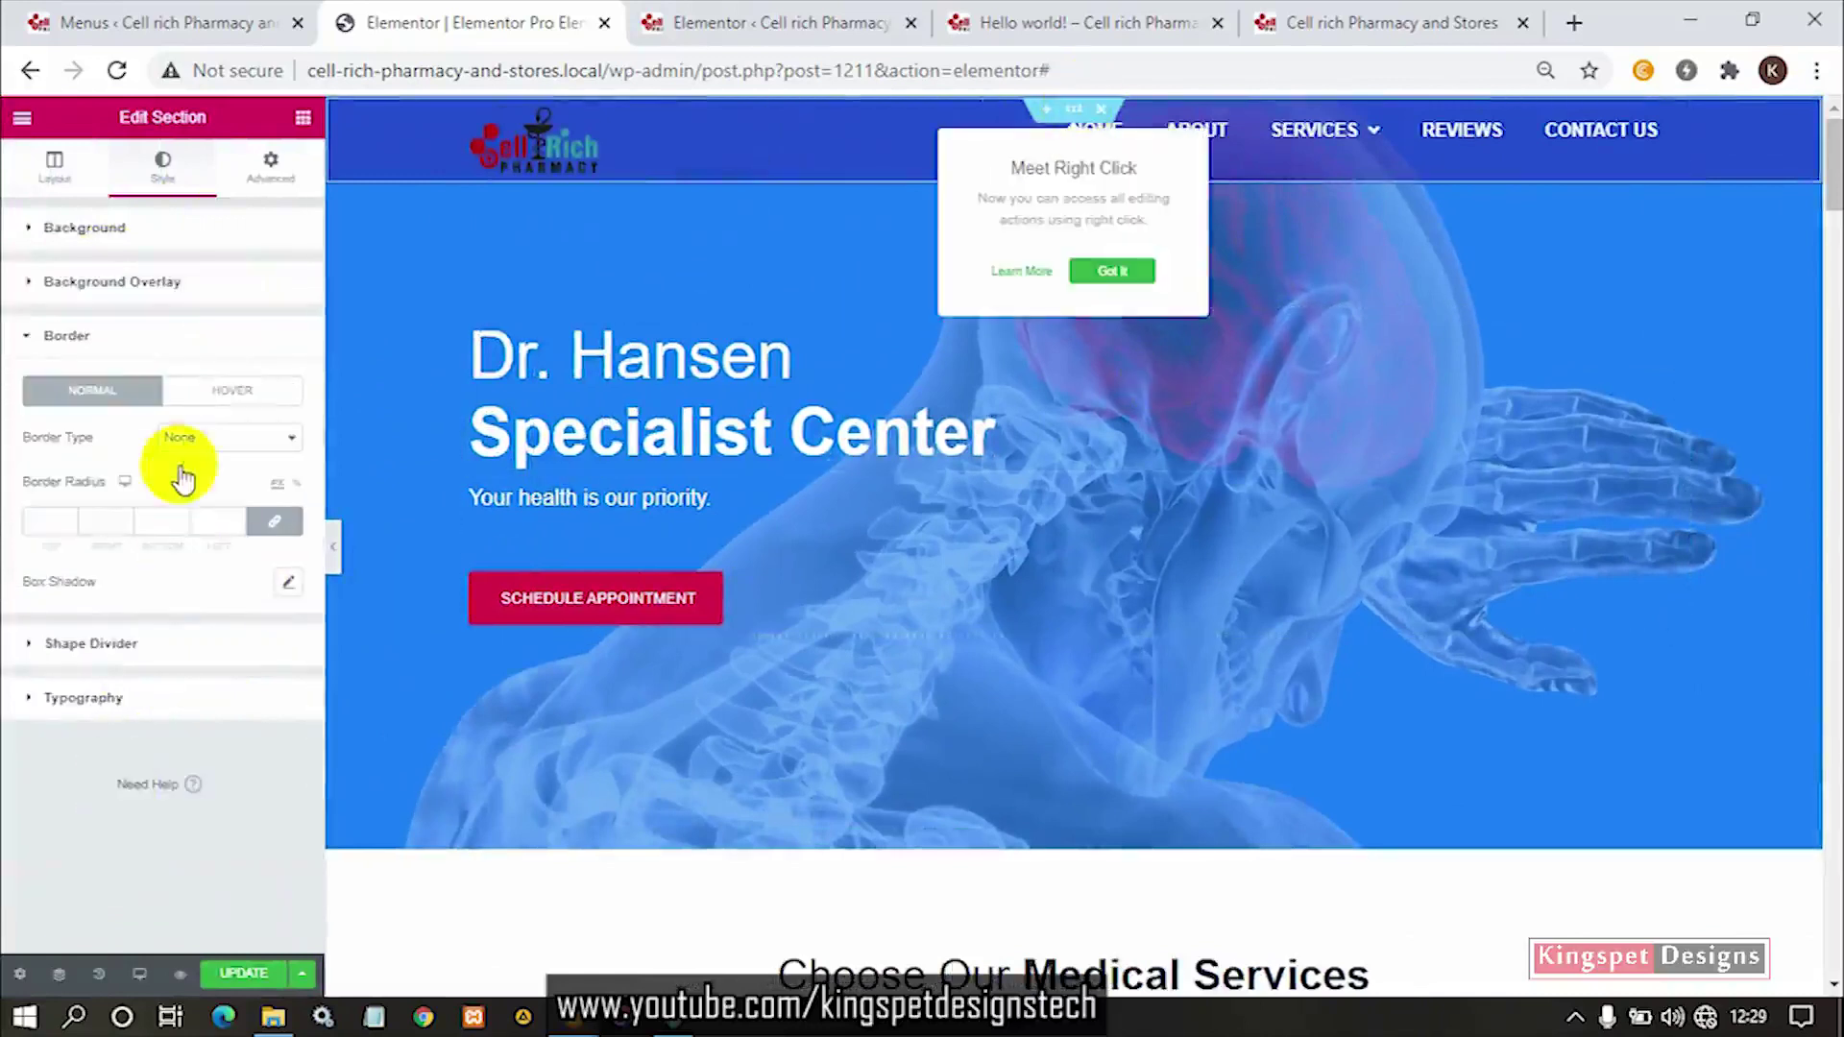
click(247, 434)
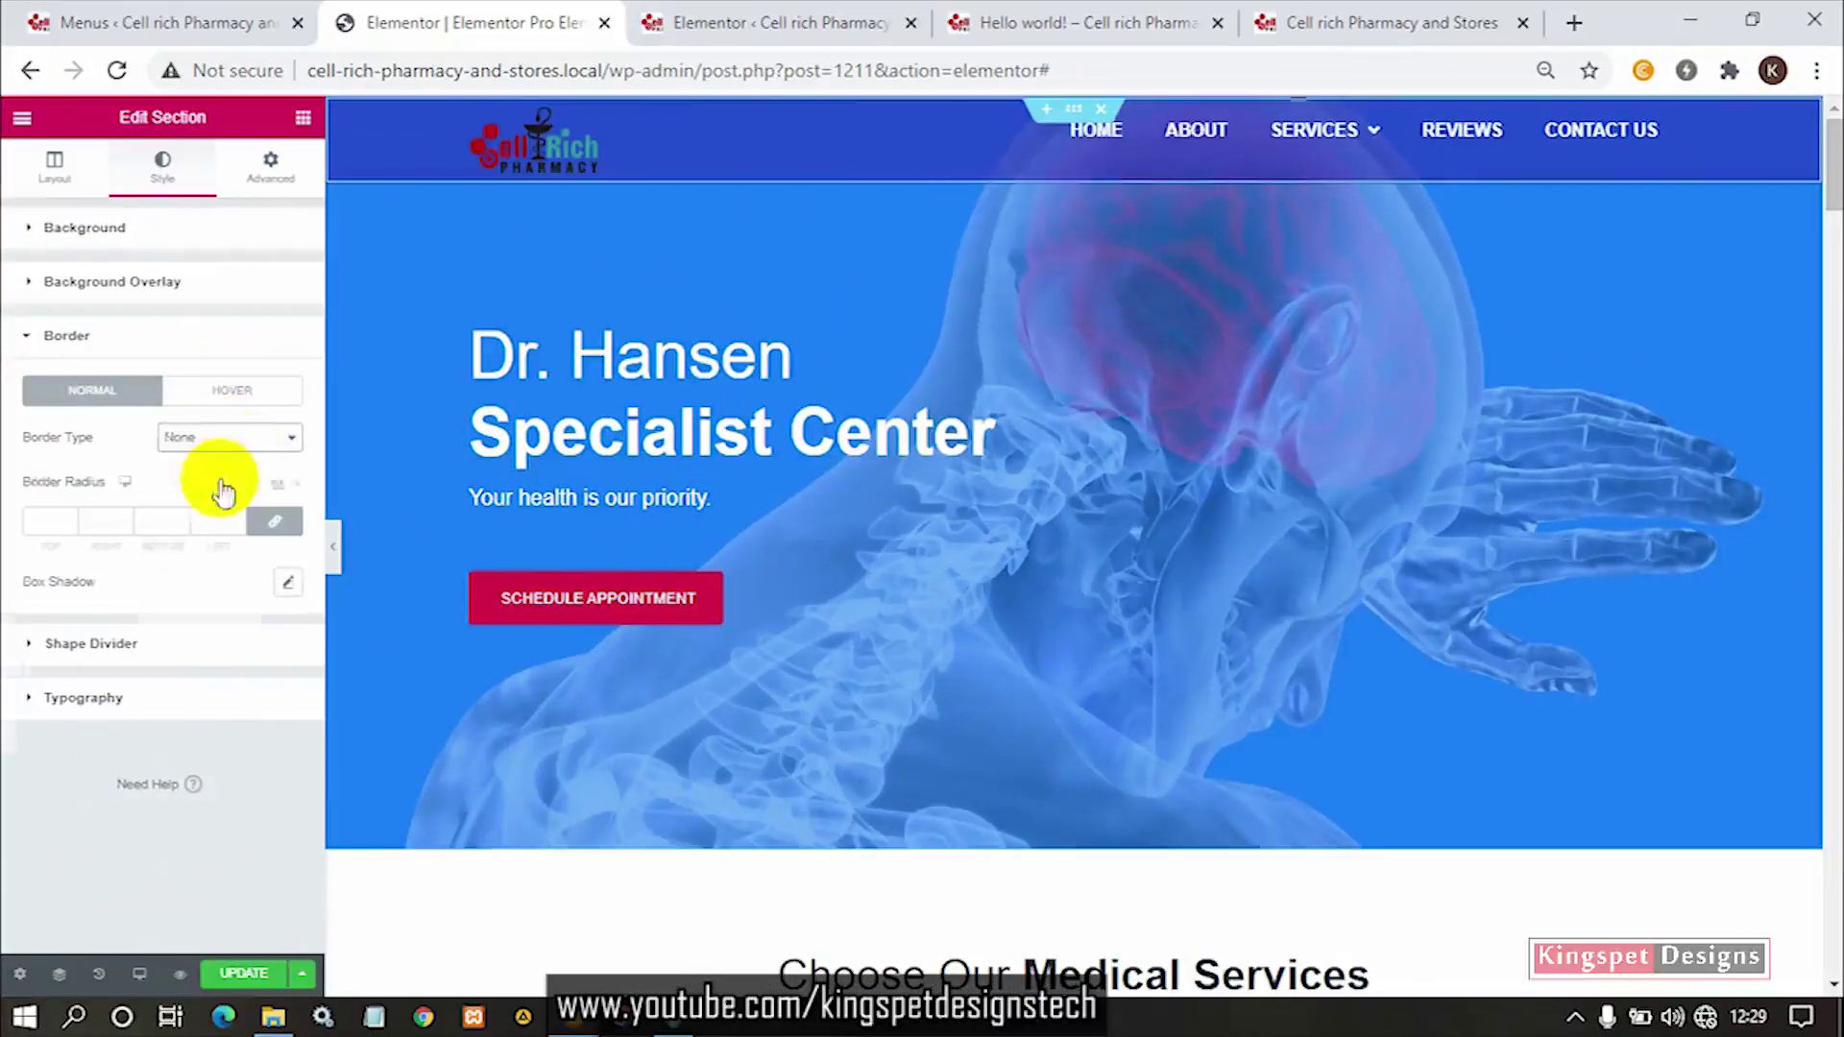
click(223, 480)
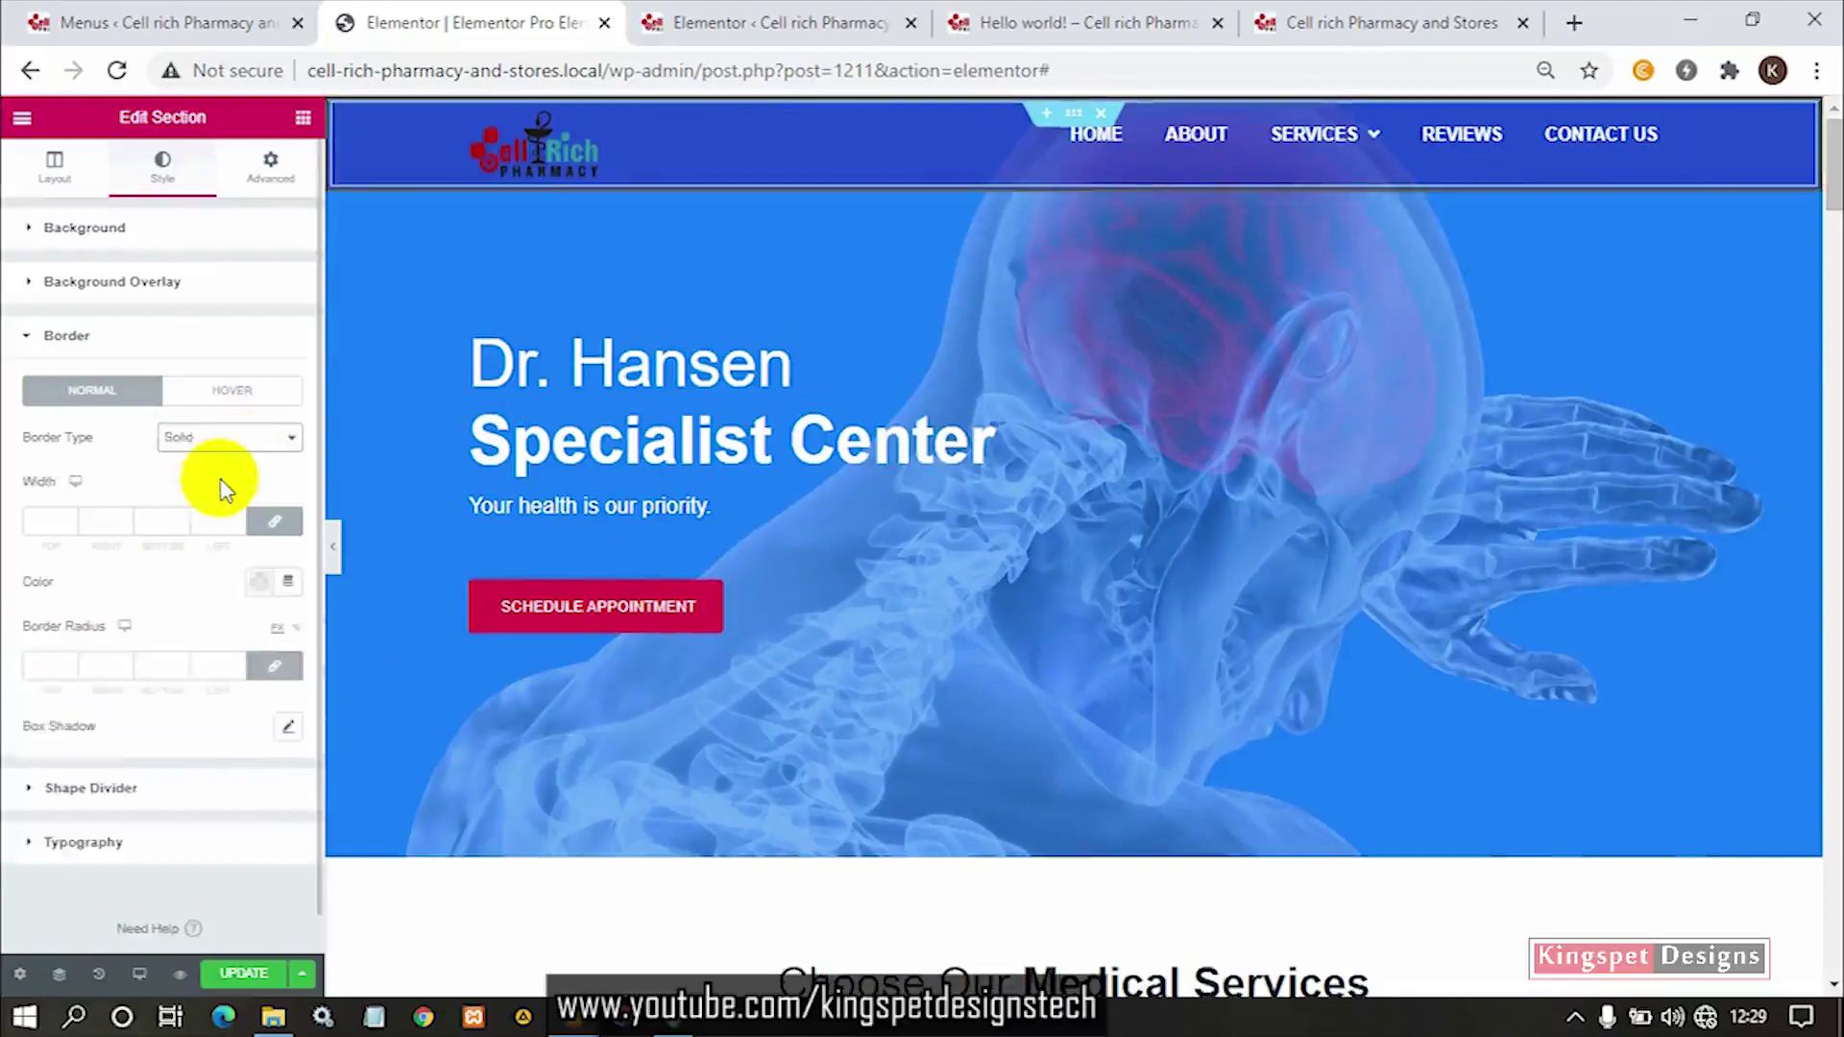
click(268, 522)
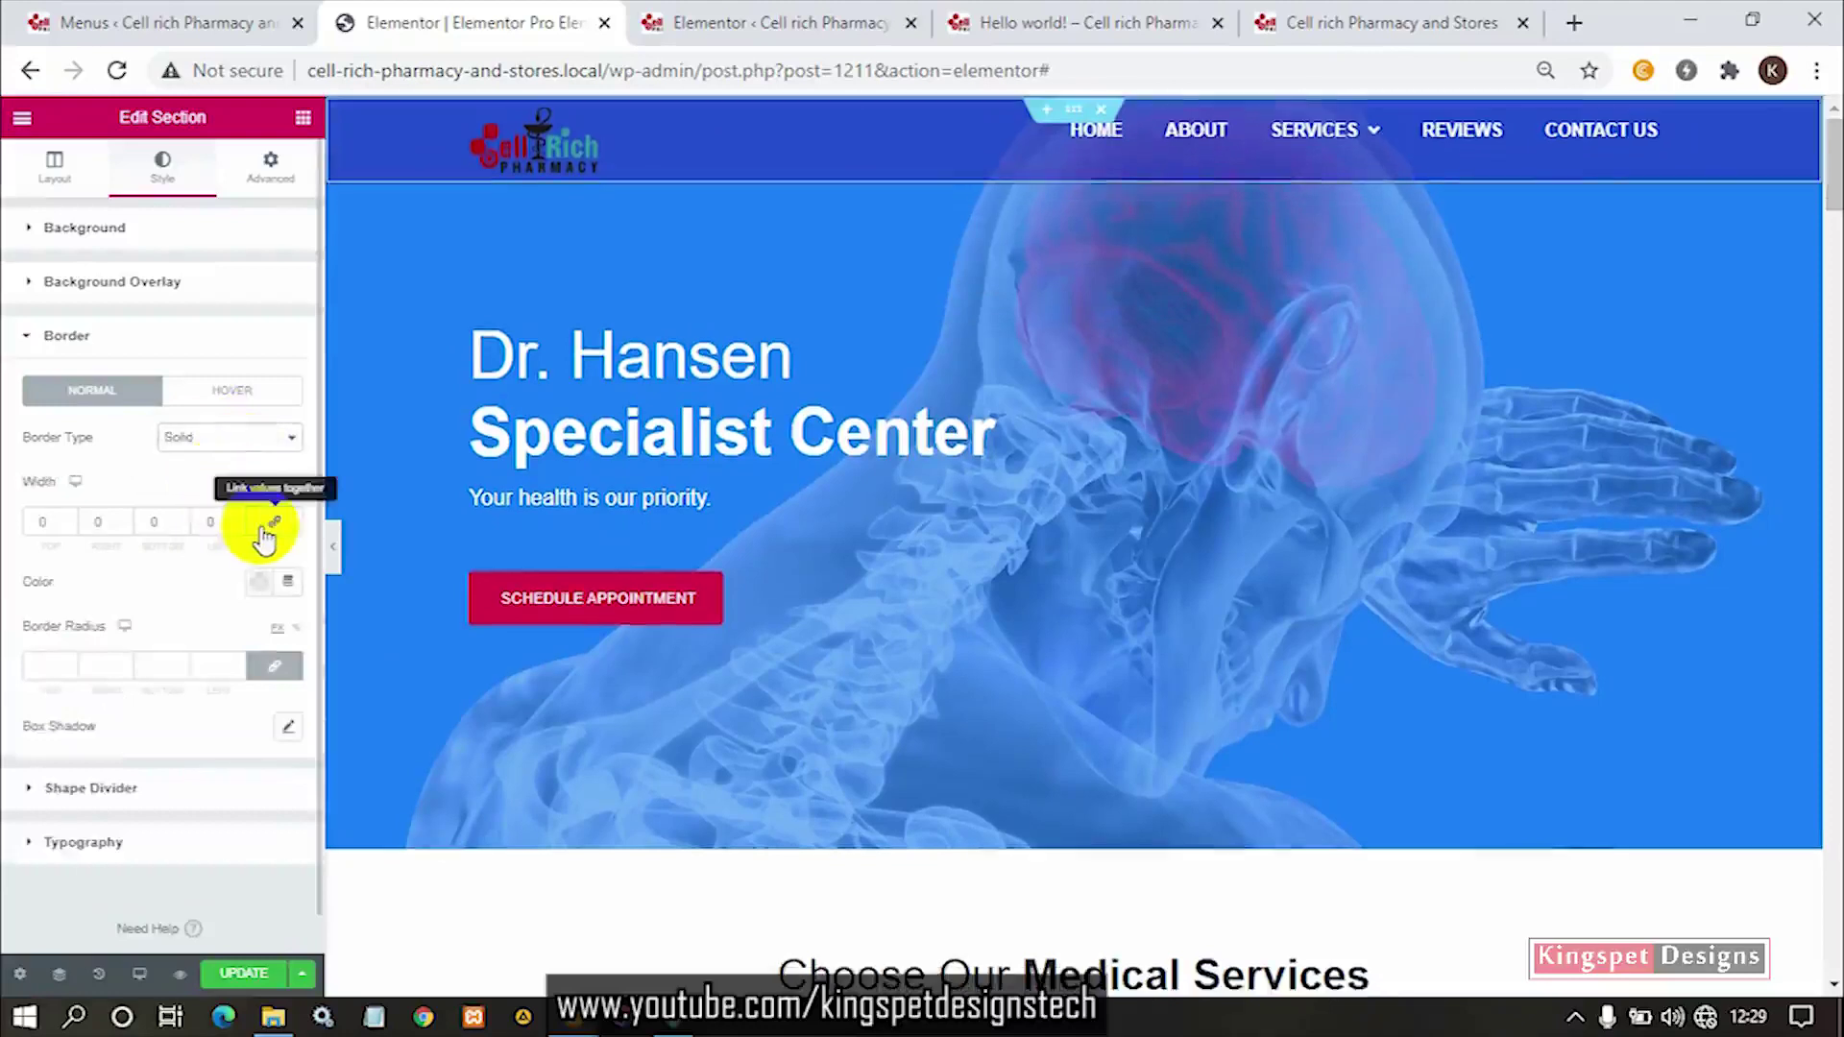
click(181, 528)
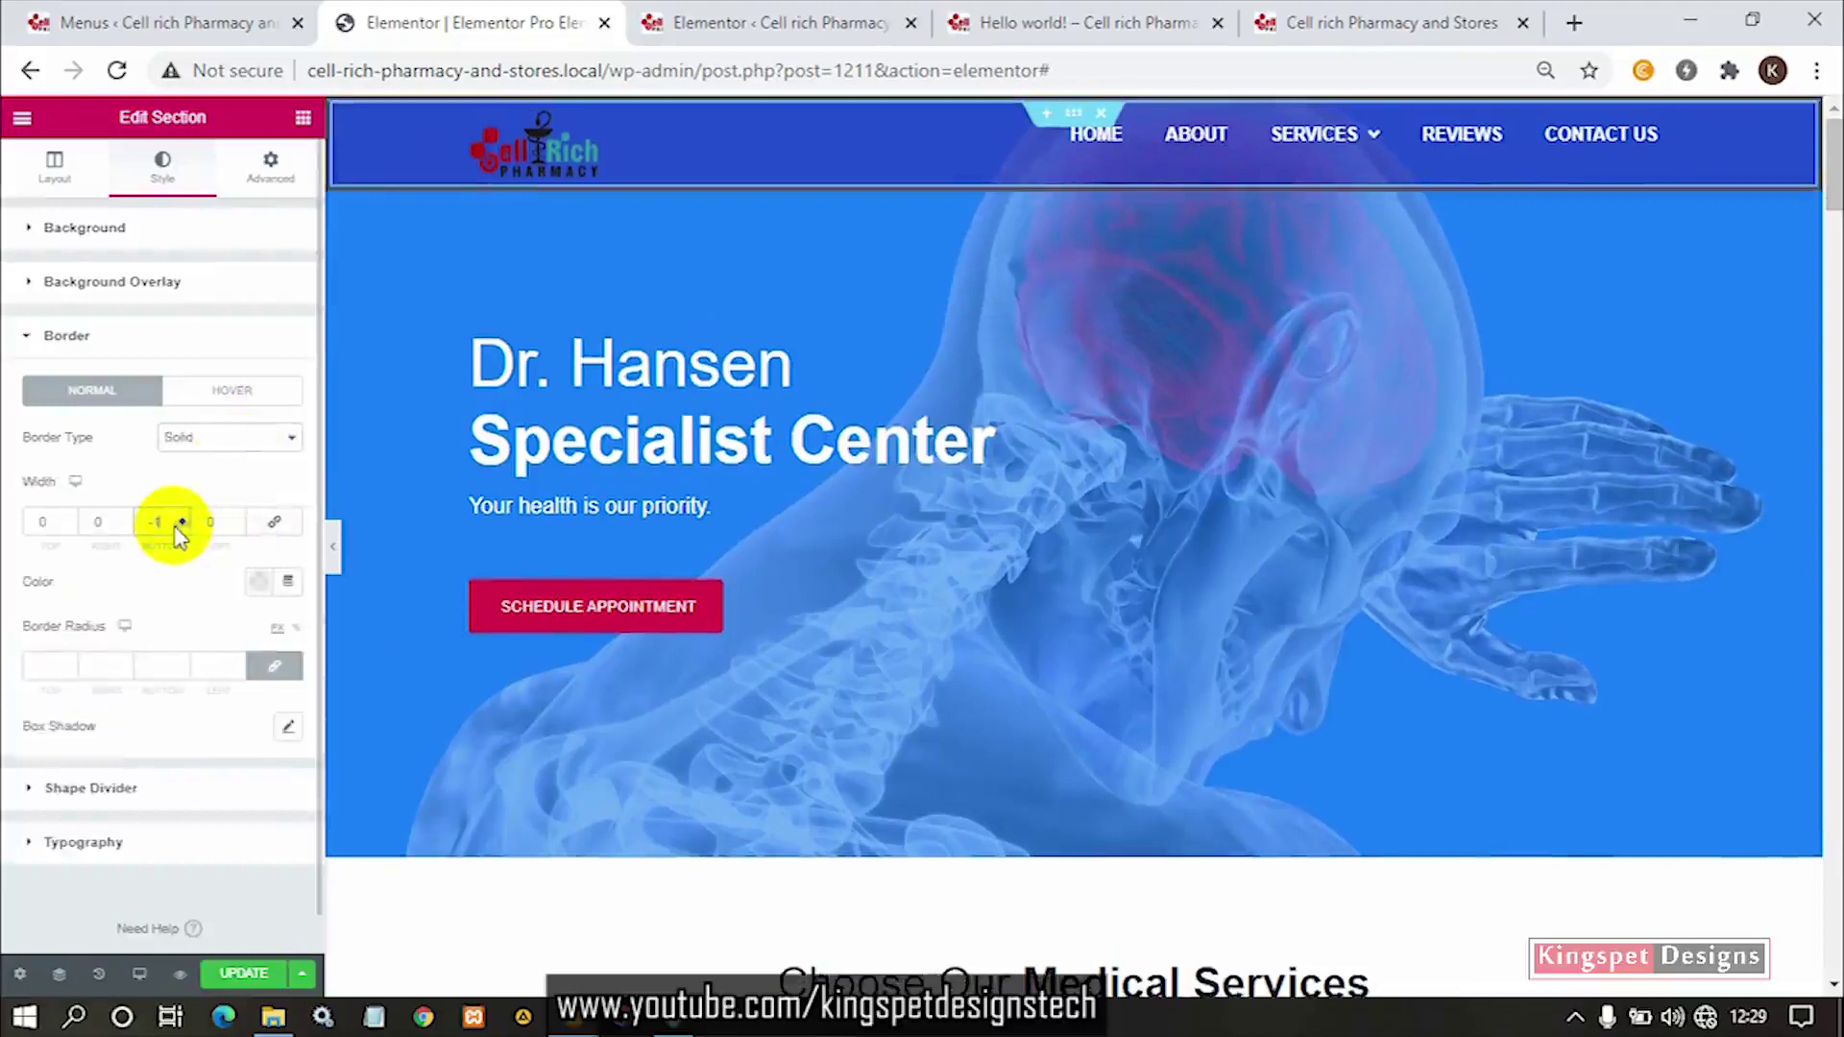
click(183, 524)
click(182, 524)
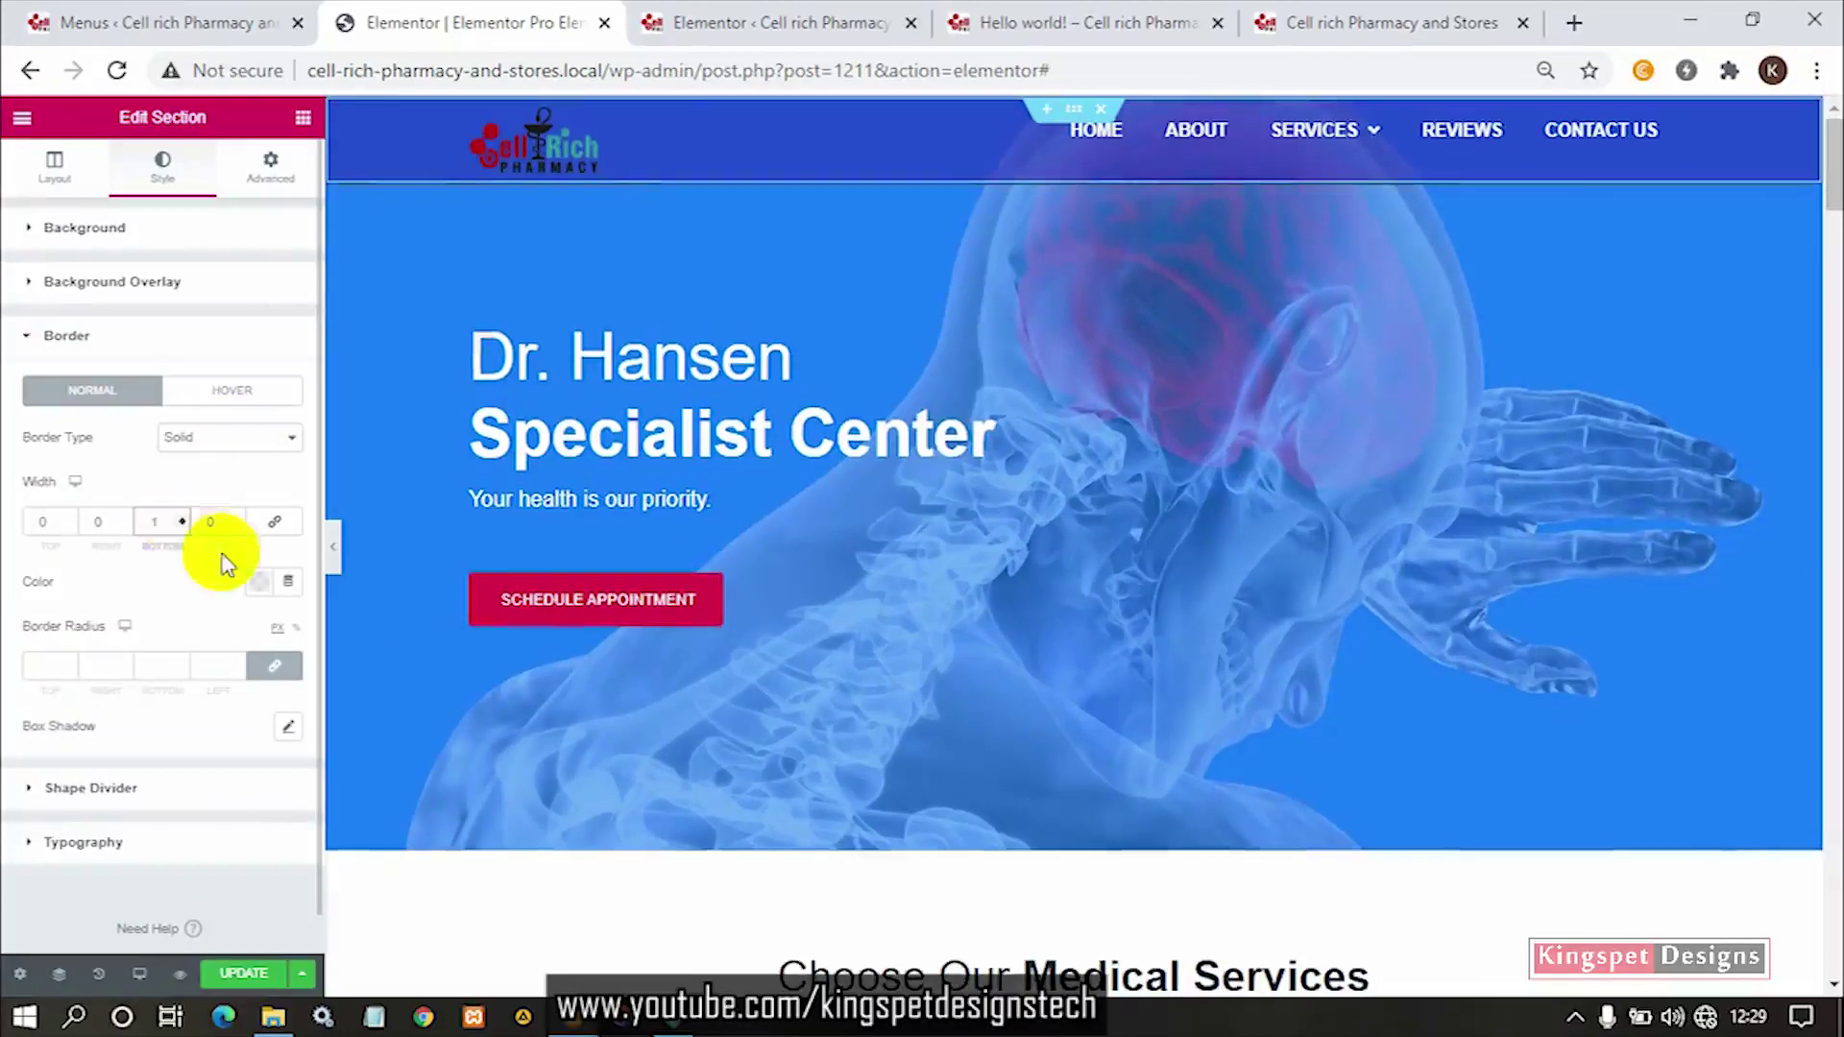
Color the header section's bottom border white (#FFFFFF) and check it over the scrolling page with the settings panel hidden.
click(259, 581)
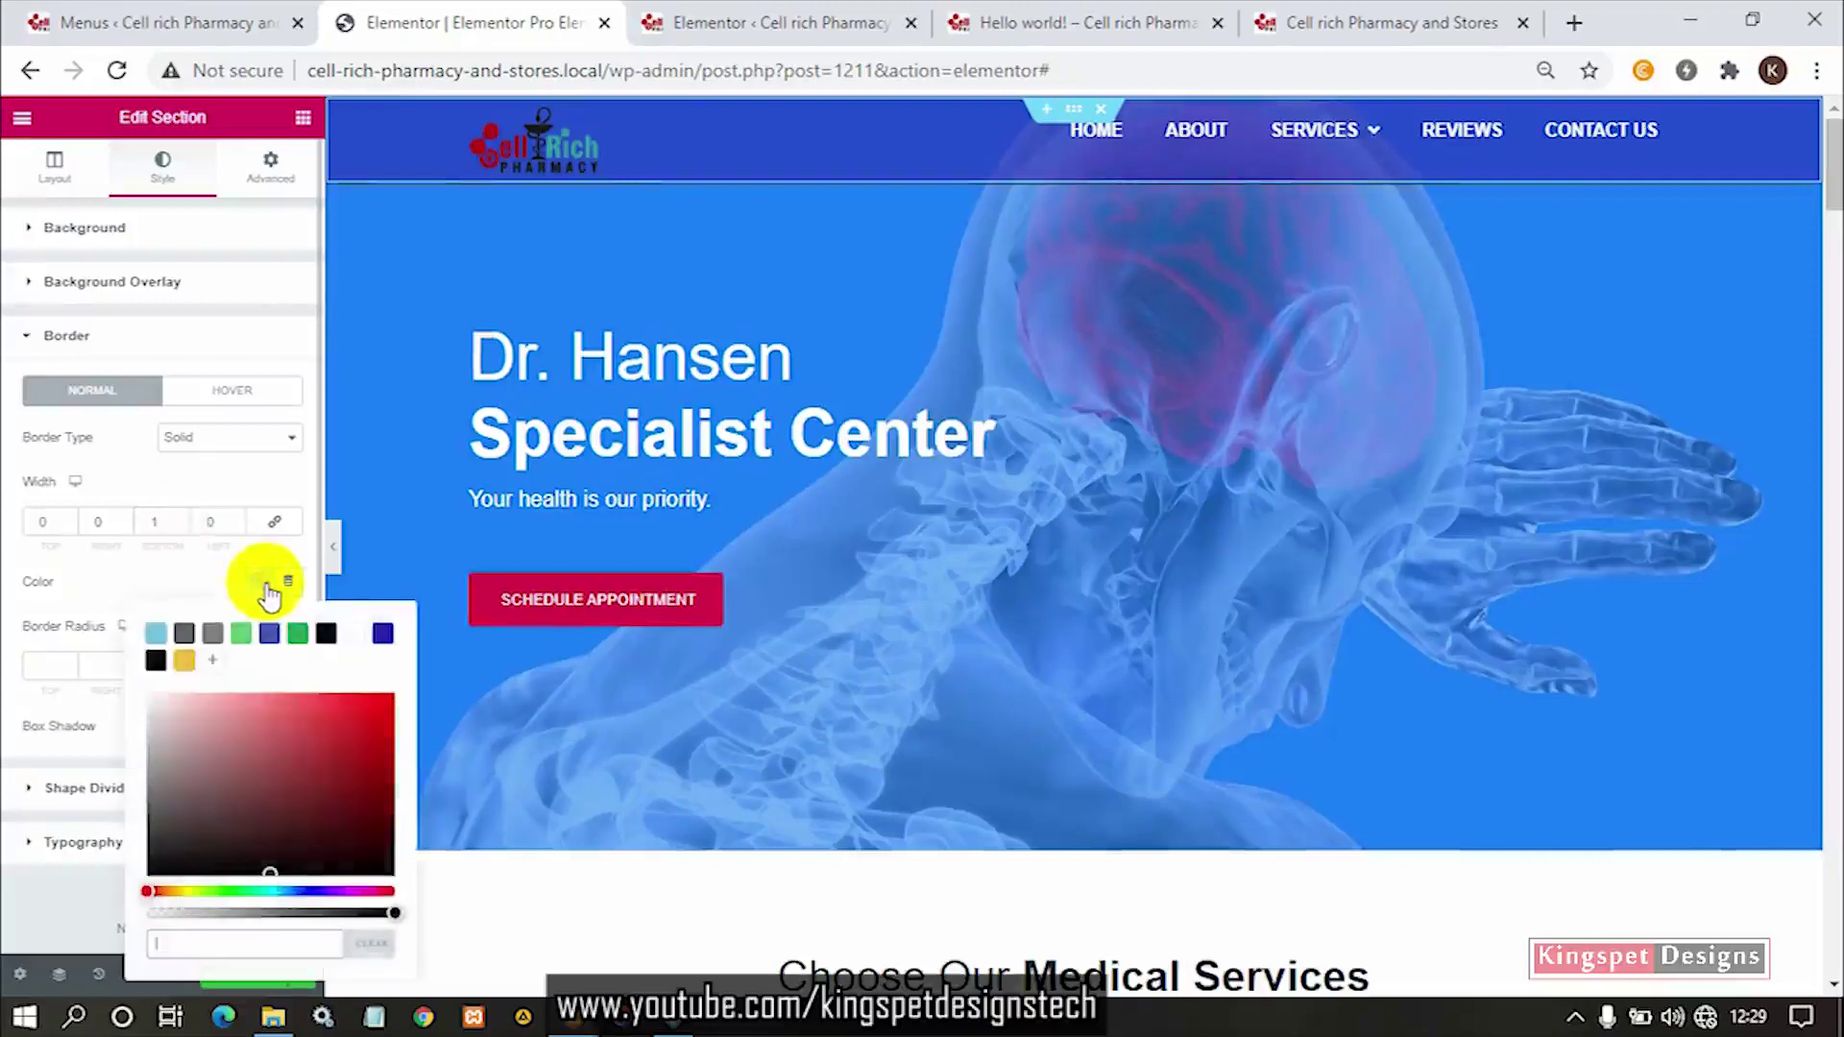
click(301, 776)
click(99, 588)
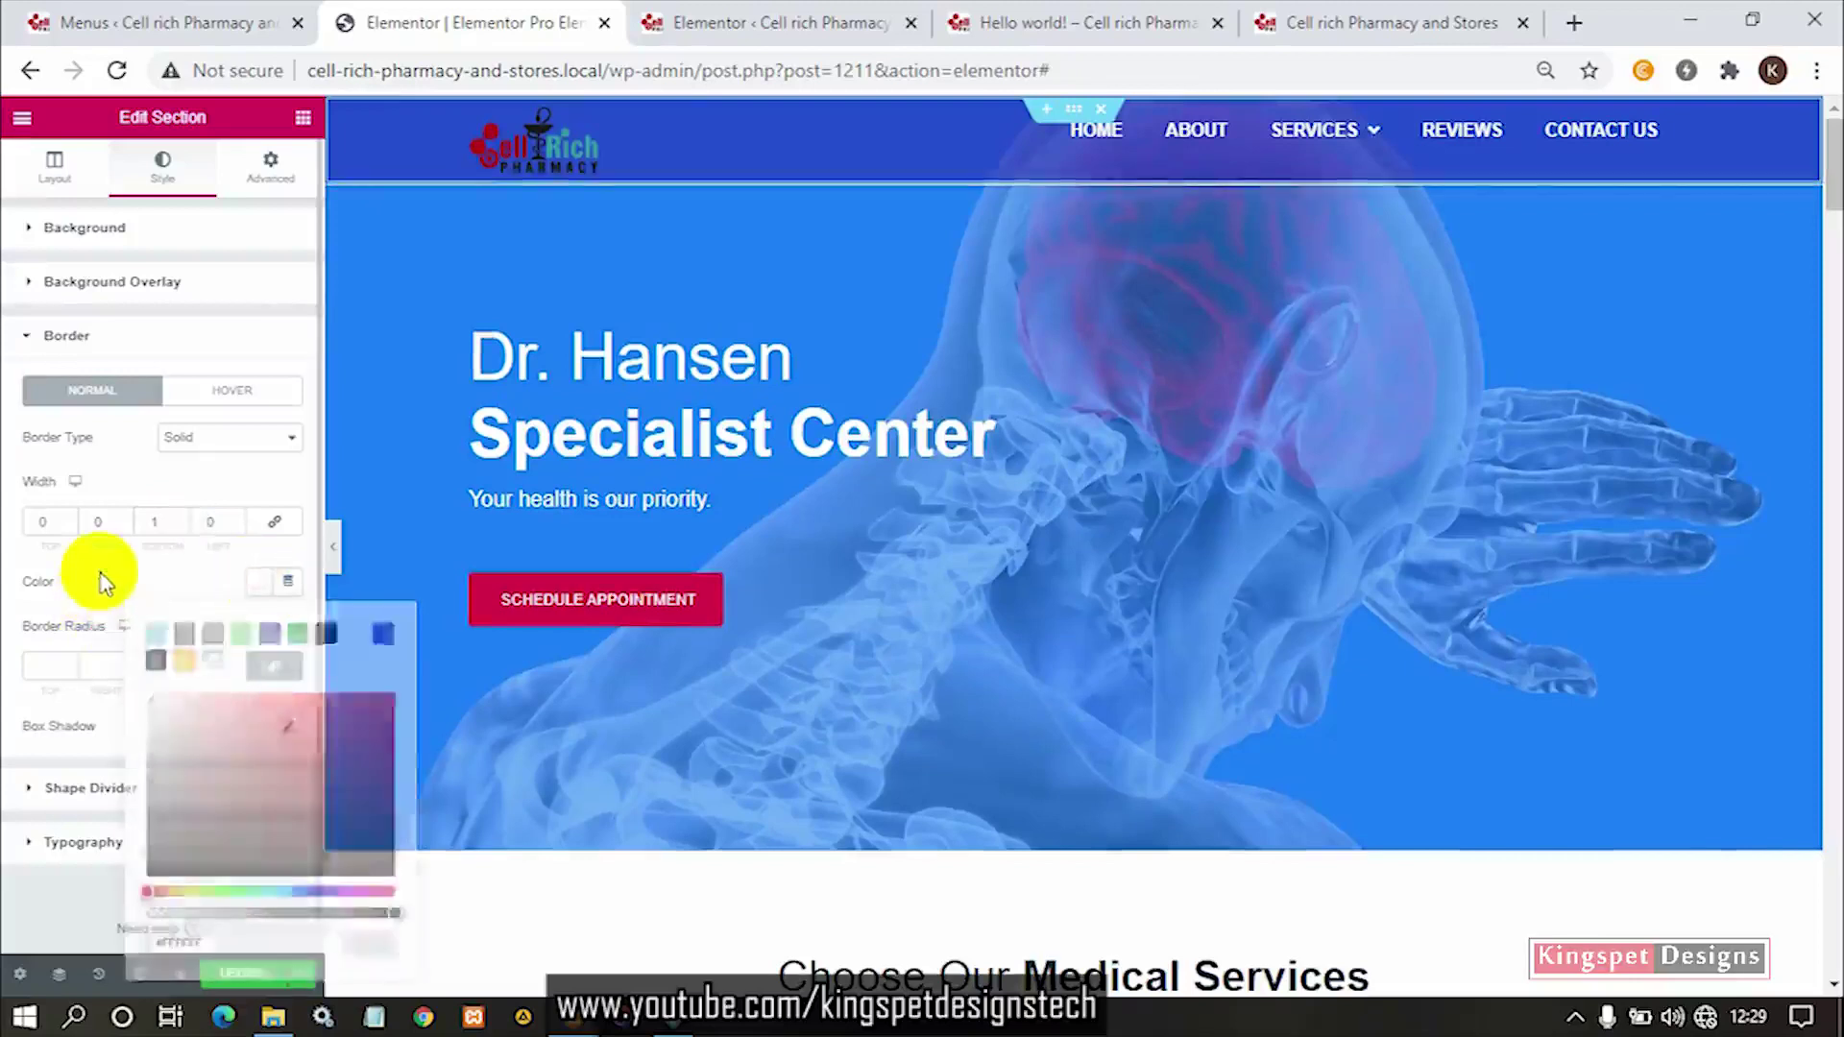
click(336, 545)
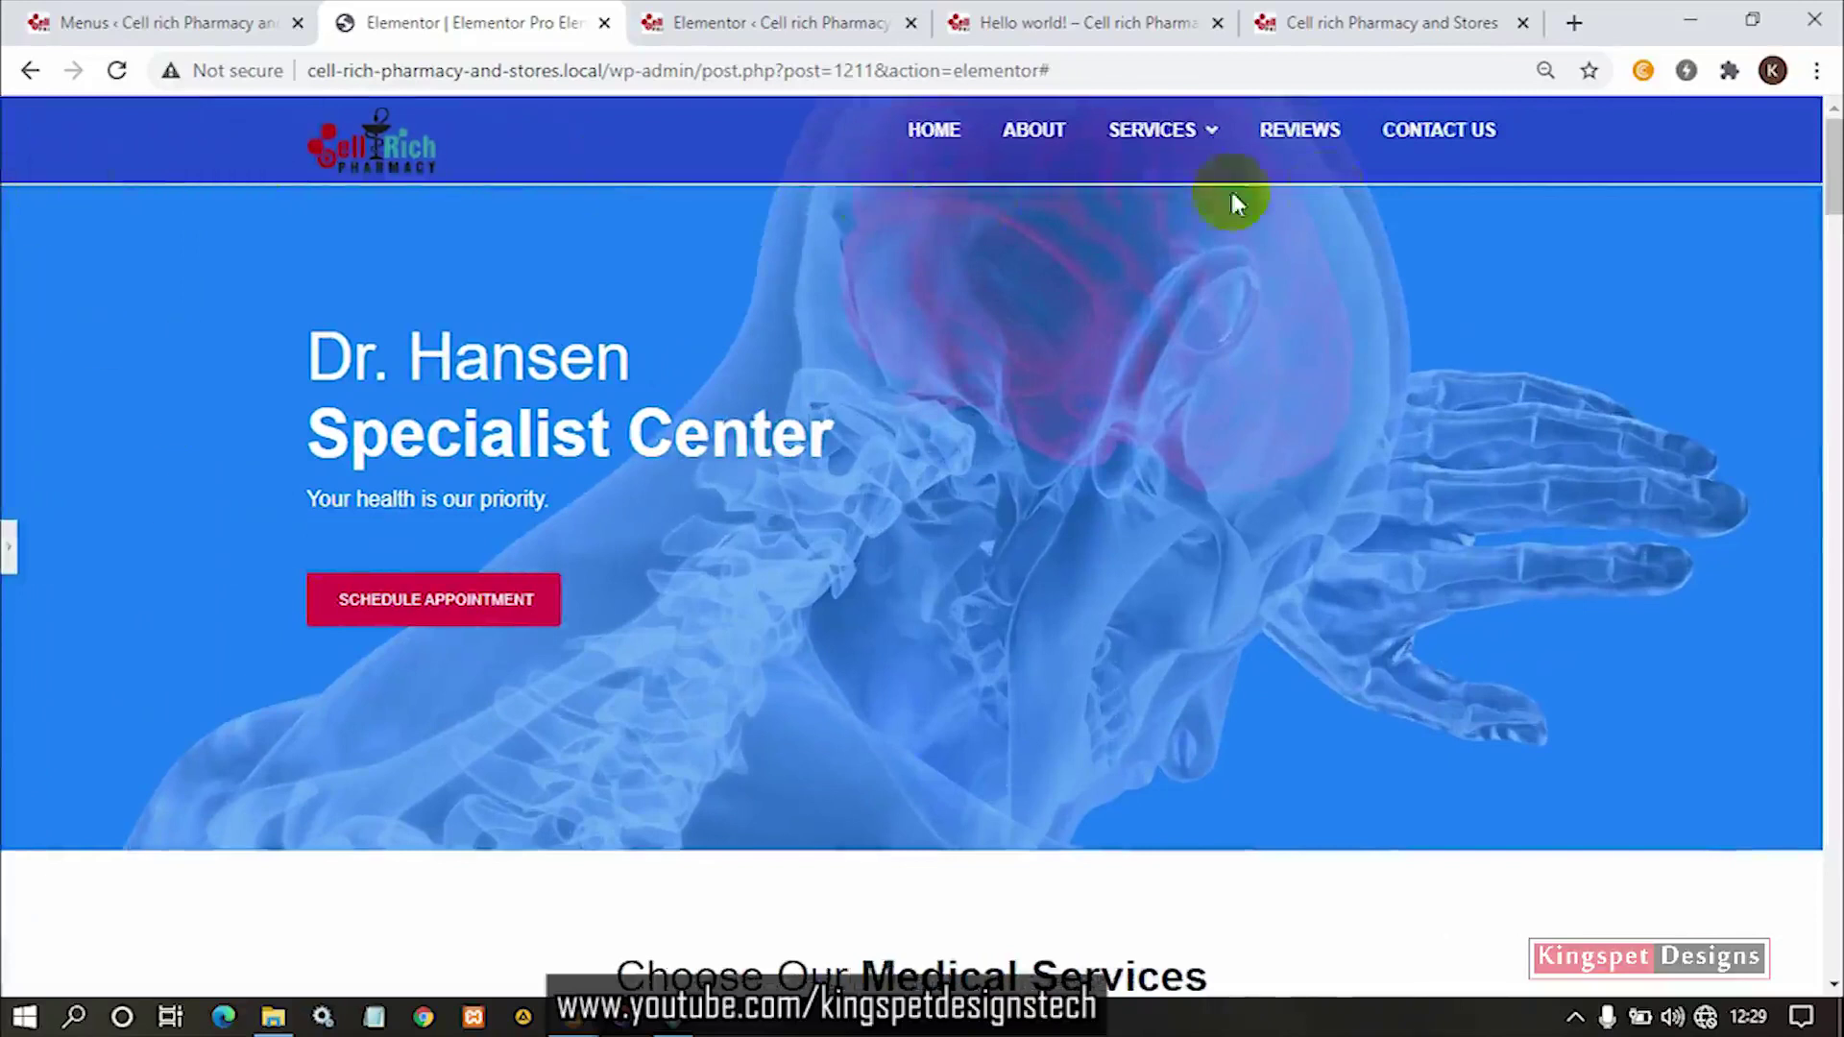
scroll(588, 395, down, 4)
scroll(588, 395, up, 4)
click(7, 547)
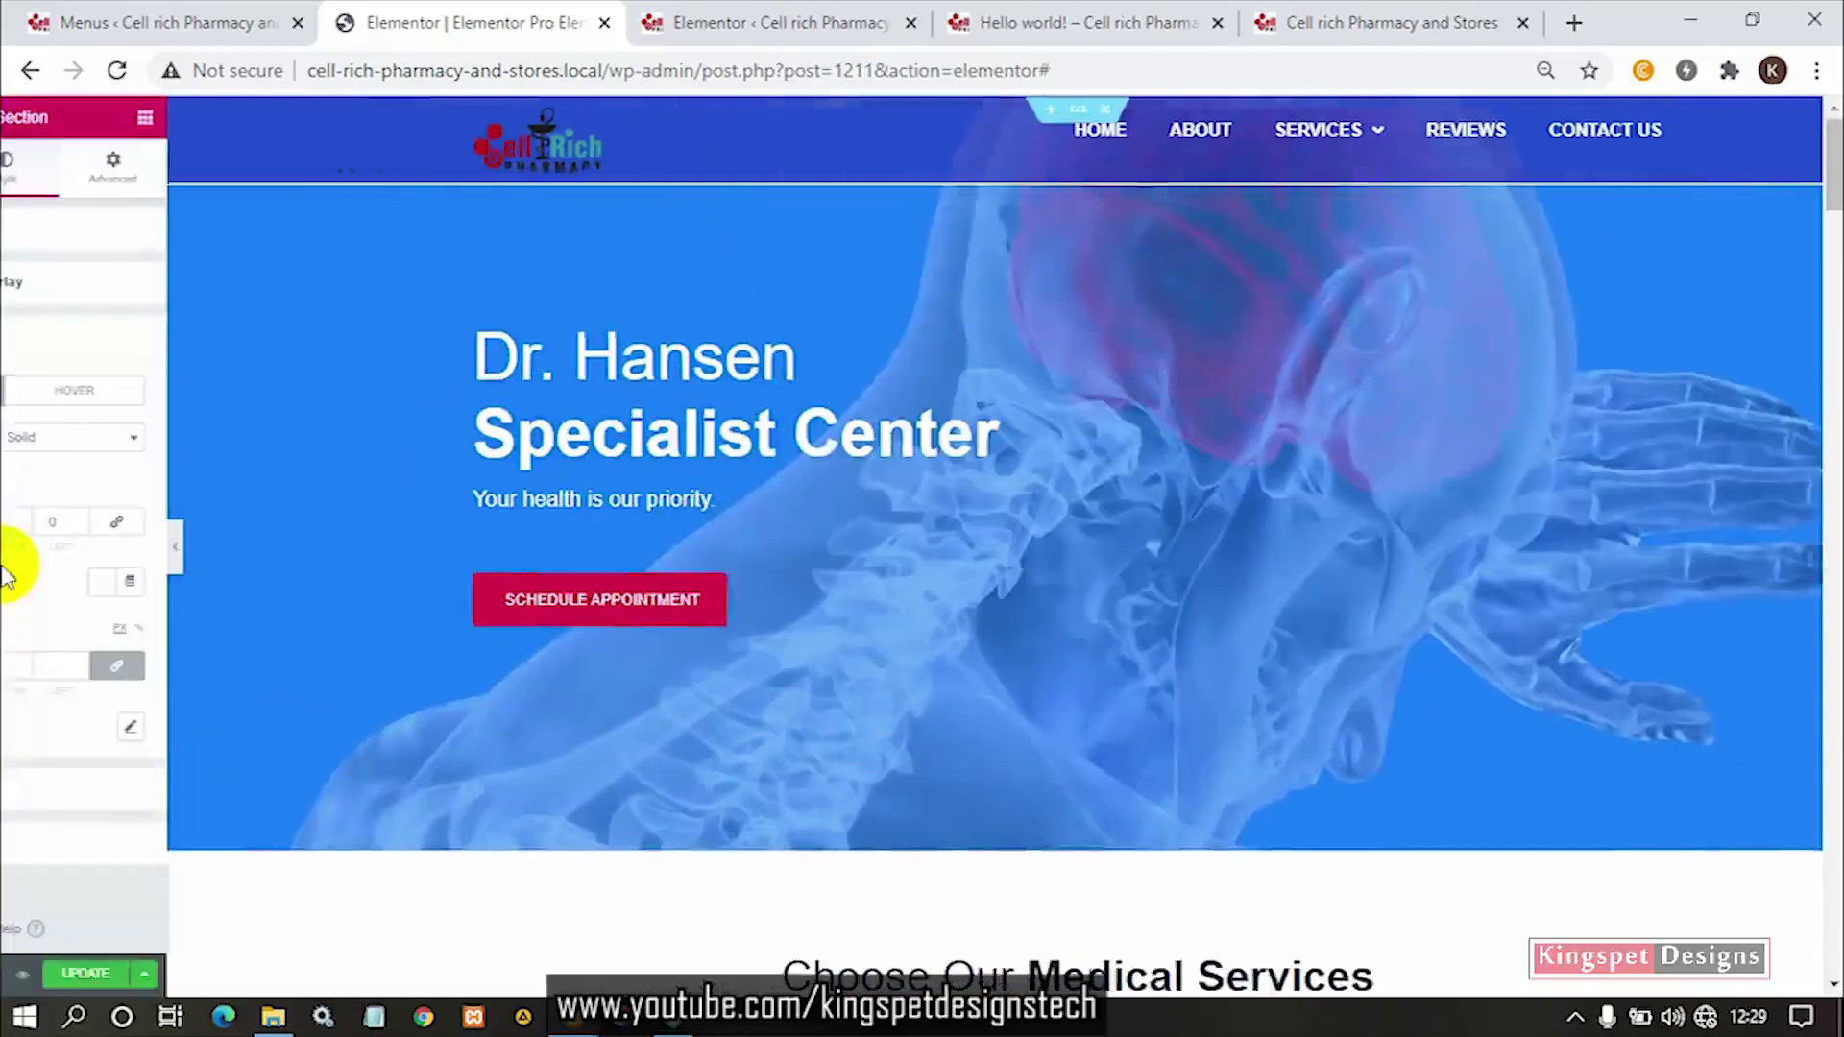